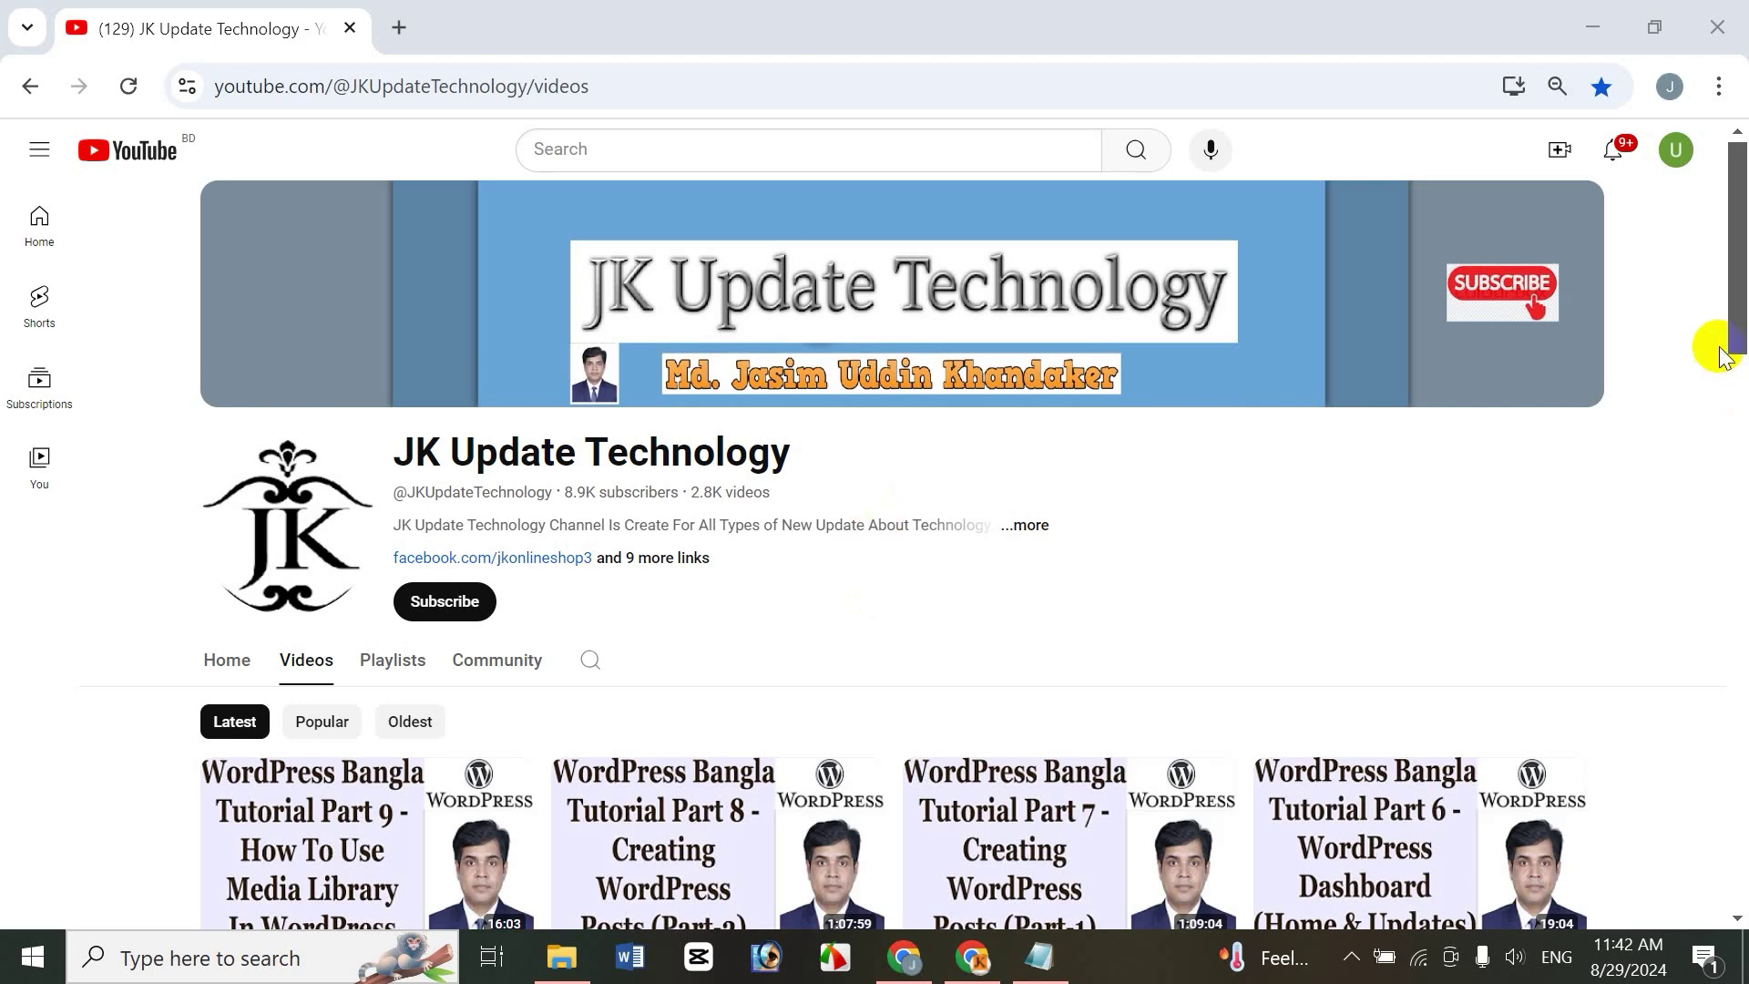
Look through the JK Update Technology channel's list of WordPress tutorial videos and return to the start of the page
left_click_drag(1746, 319, 1742, 384)
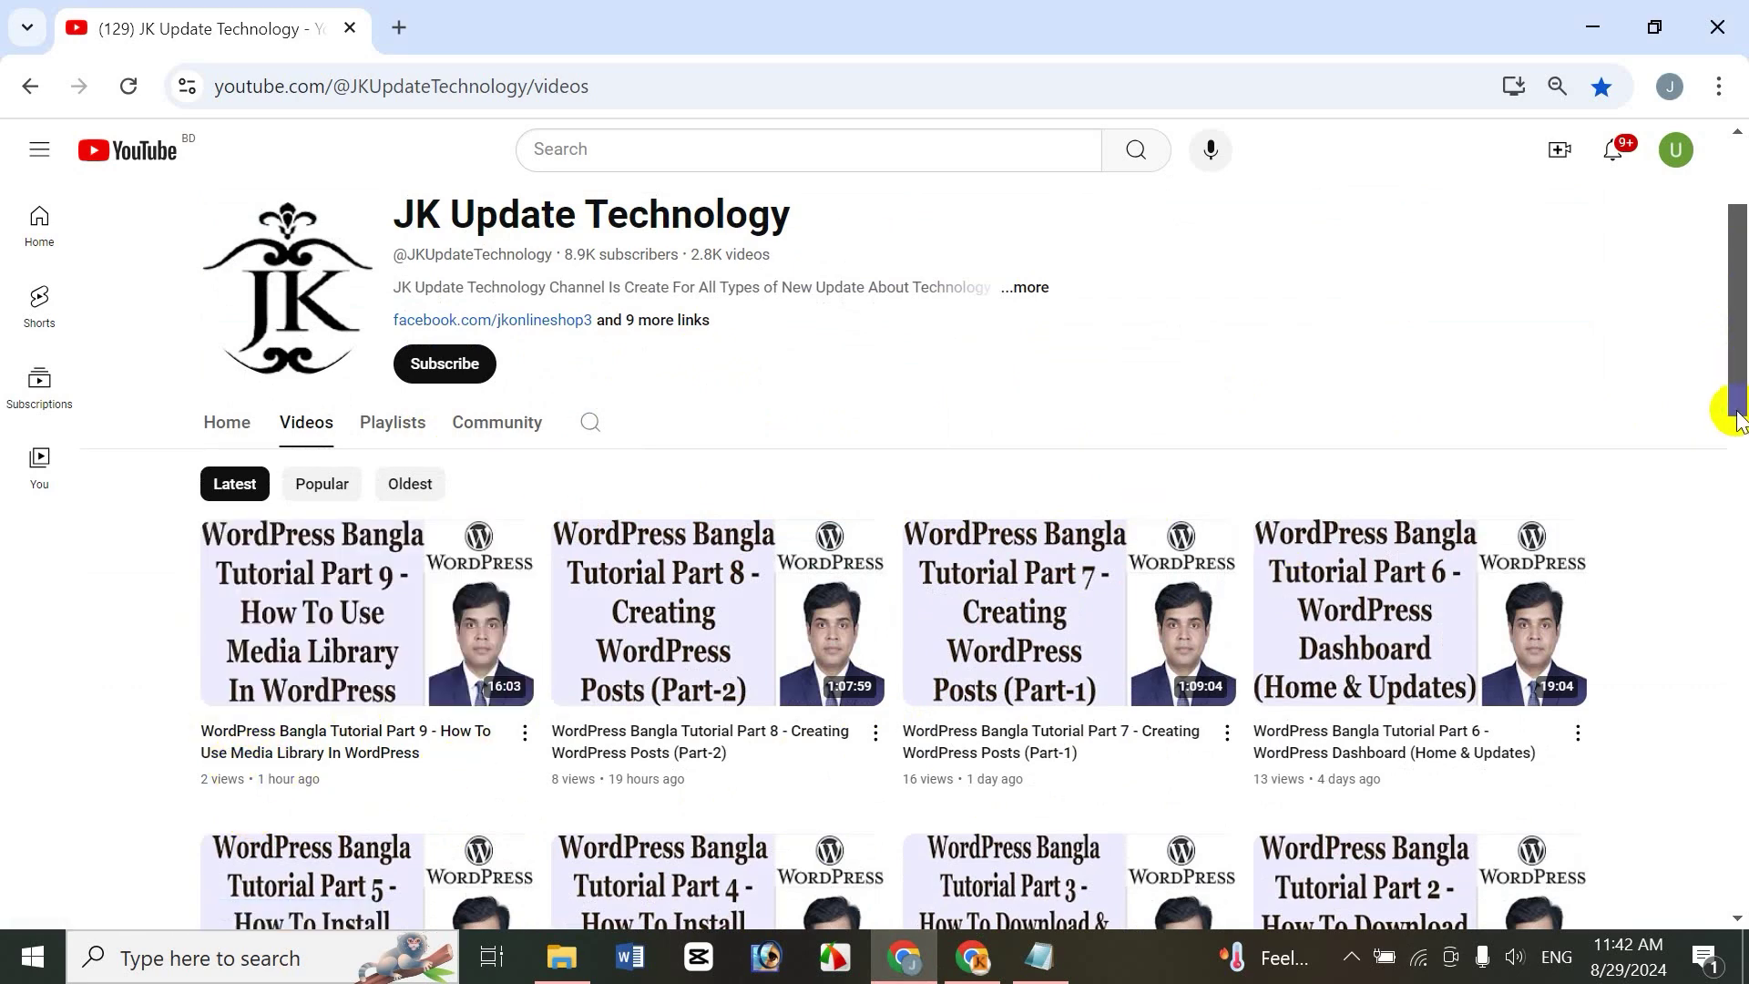
left_click_drag(1739, 387, 1741, 474)
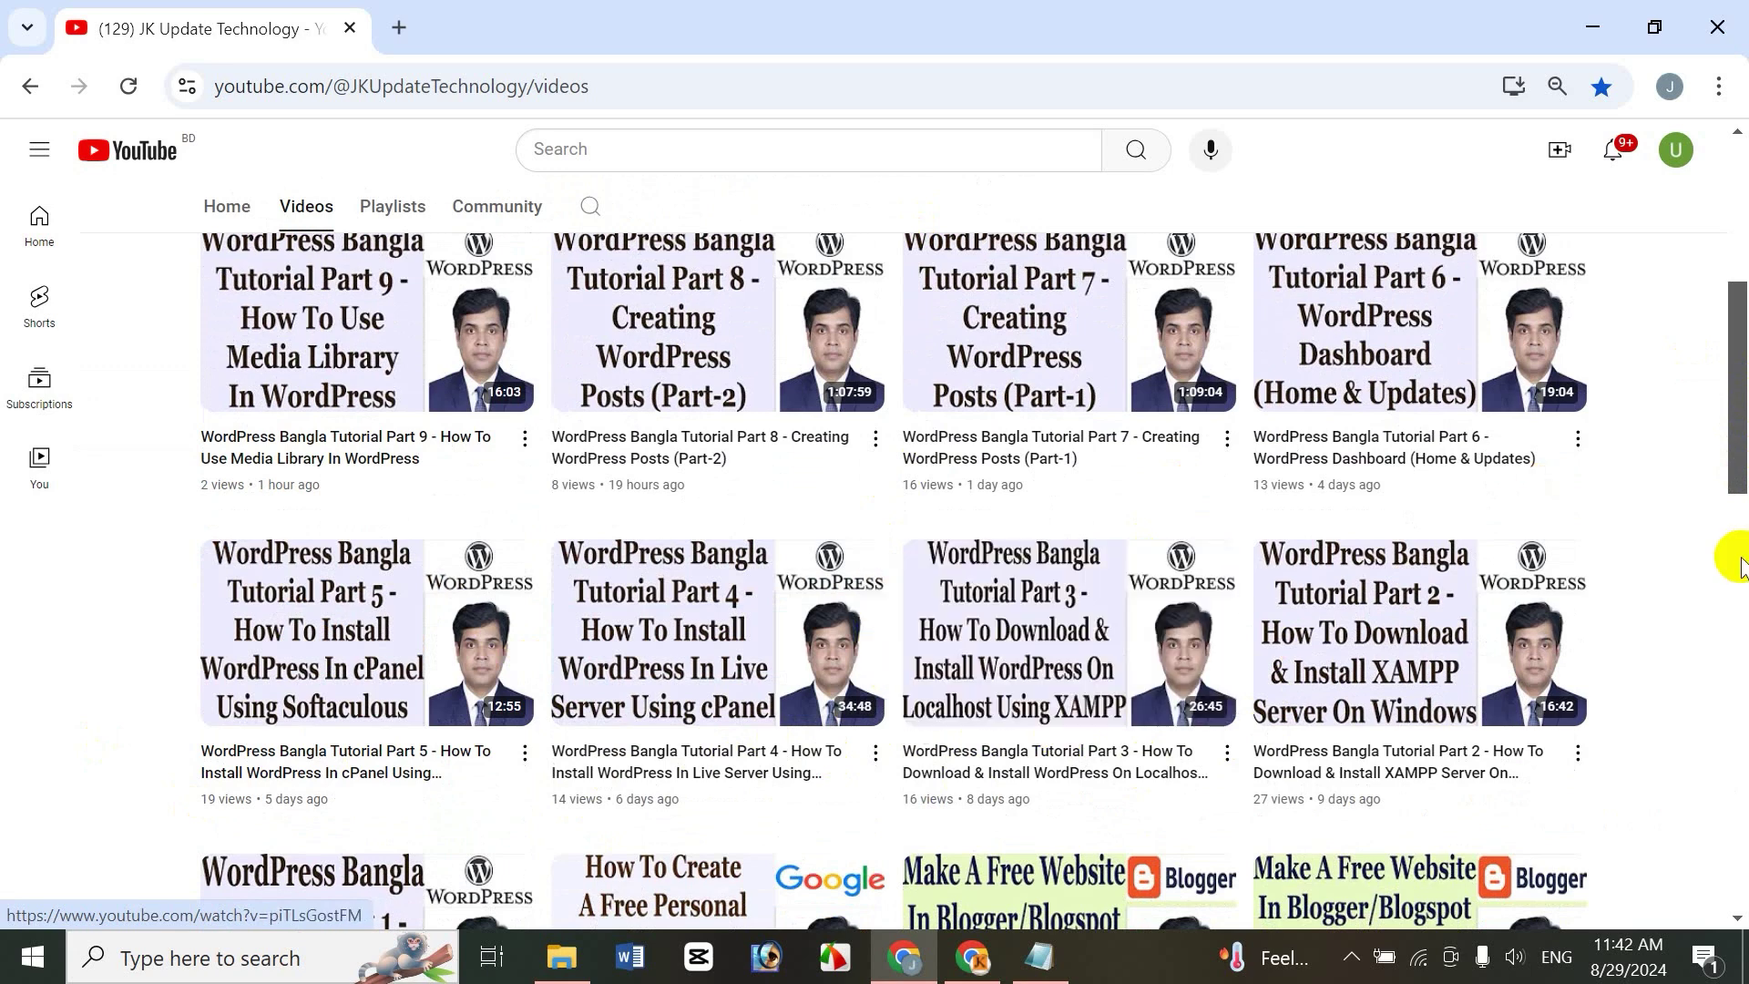
left_click_drag(1738, 452, 1740, 534)
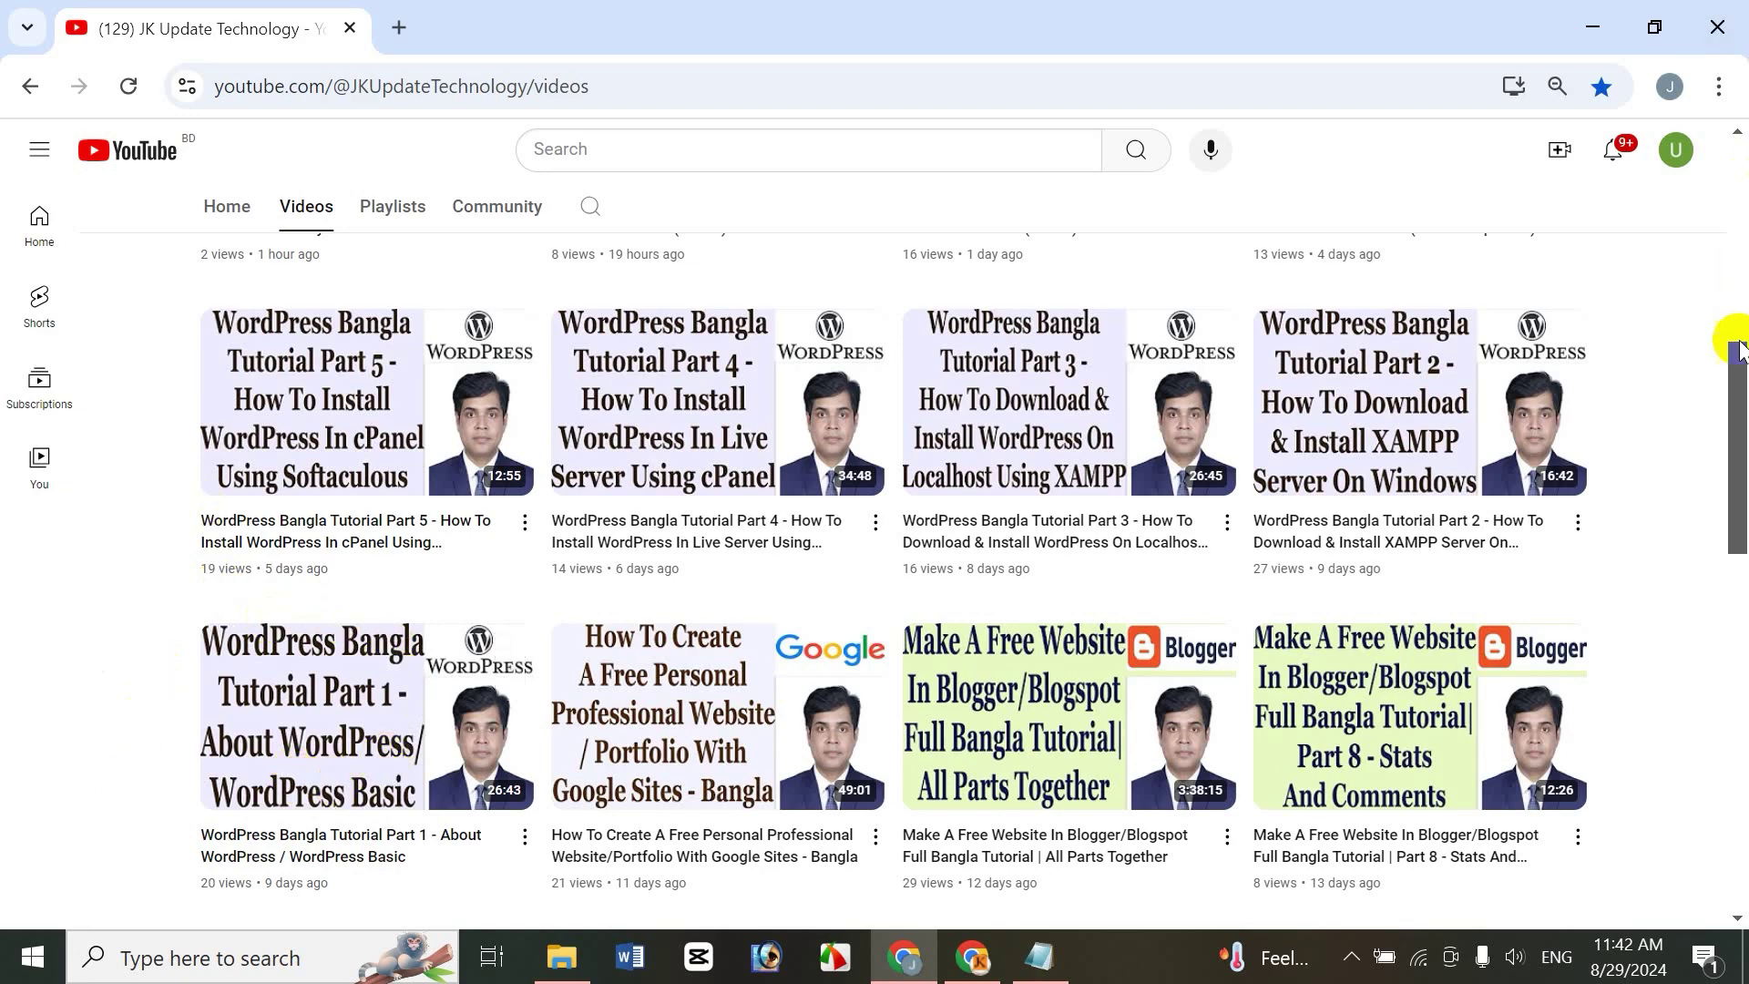
left_click_drag(1740, 412, 1689, 173)
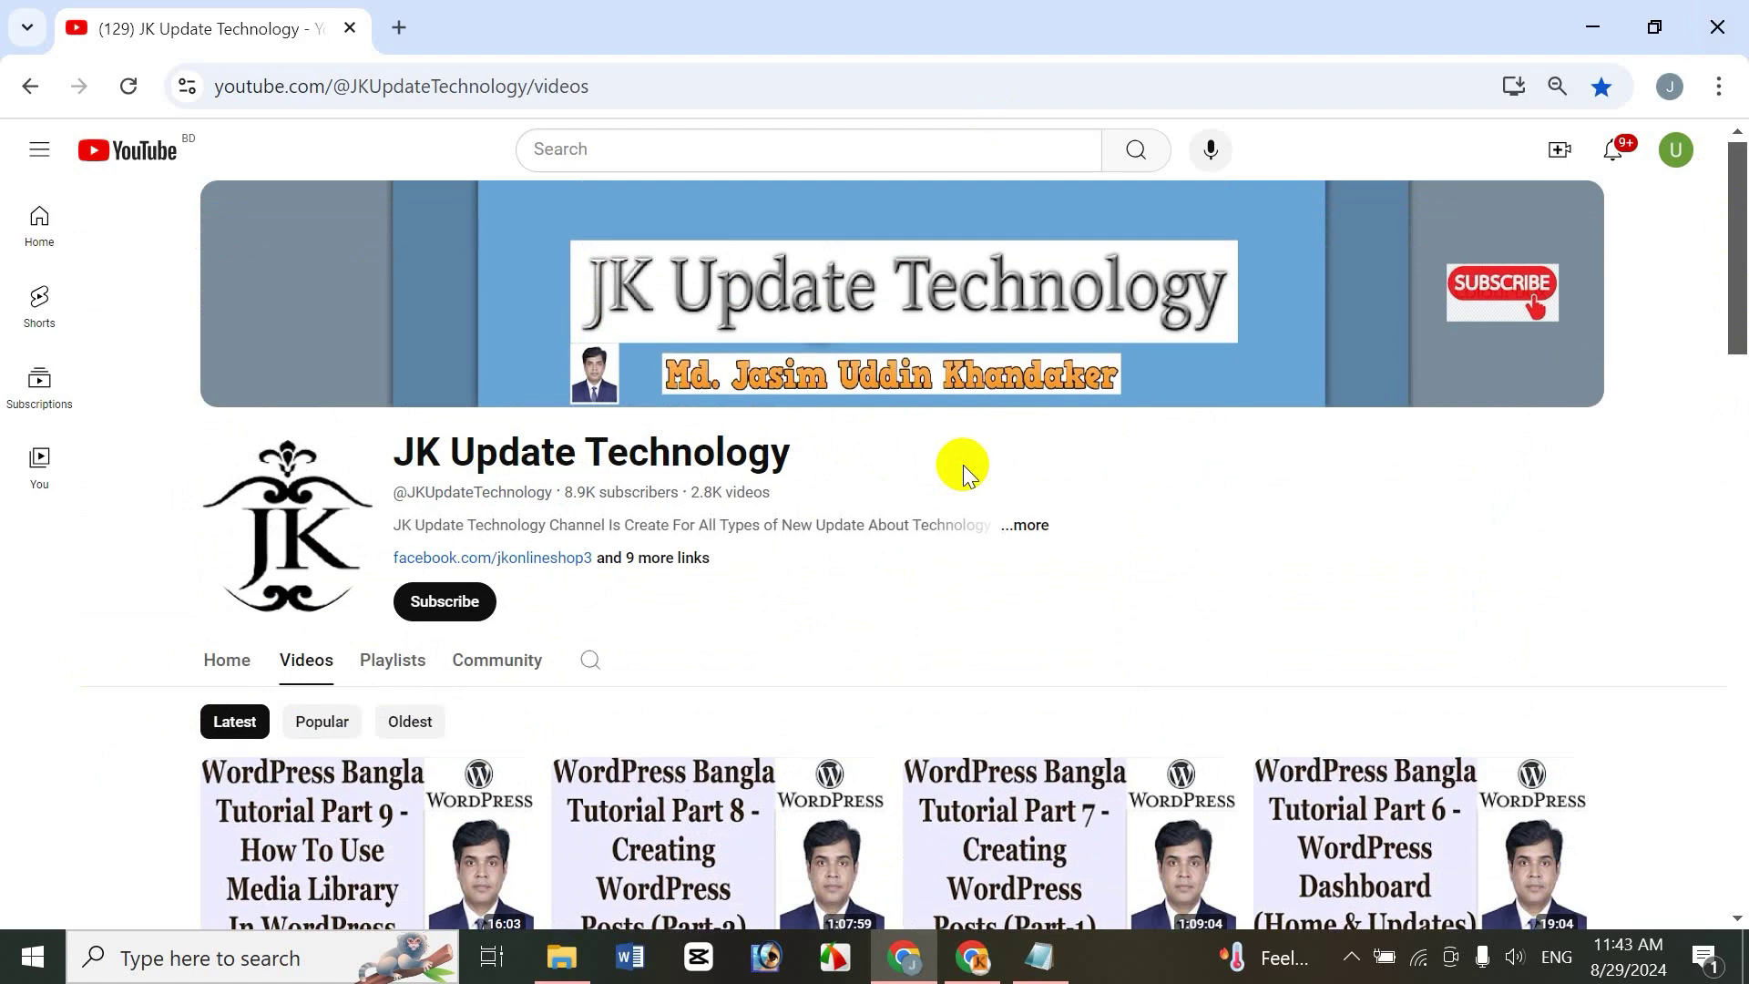
Open the login page for jasimonline.com/wp-admin in a new browser tab, and close that tab again
left_click(397, 25)
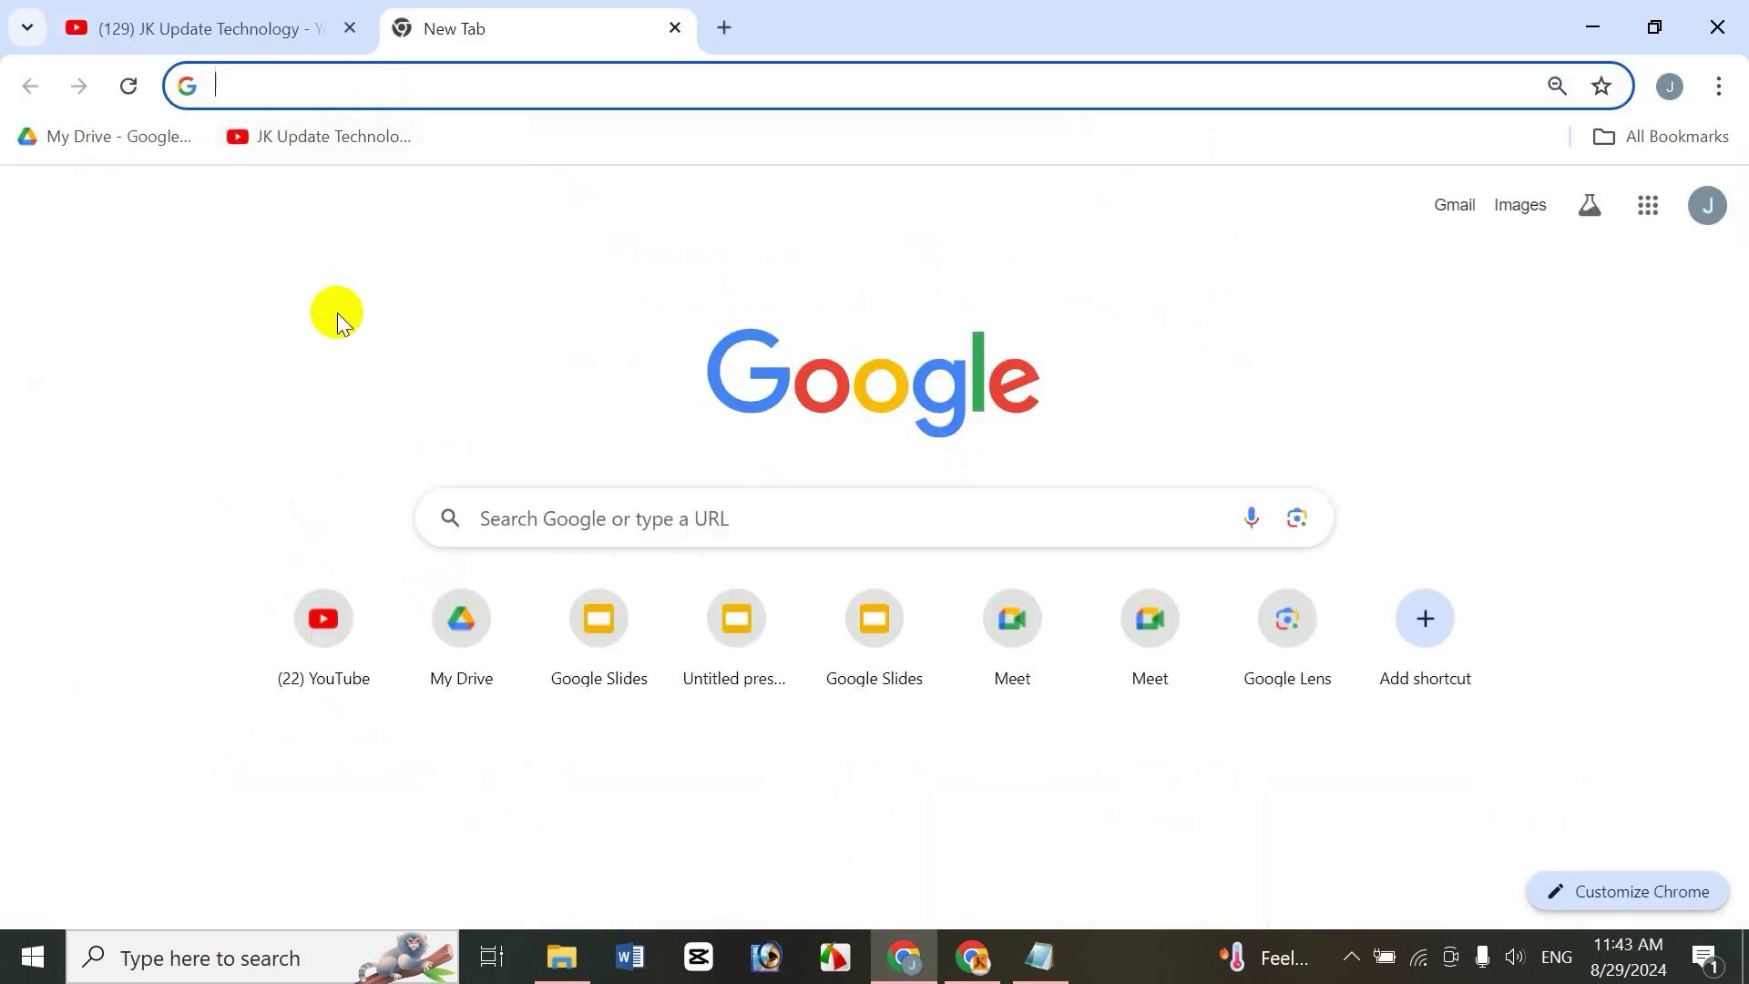
type("h")
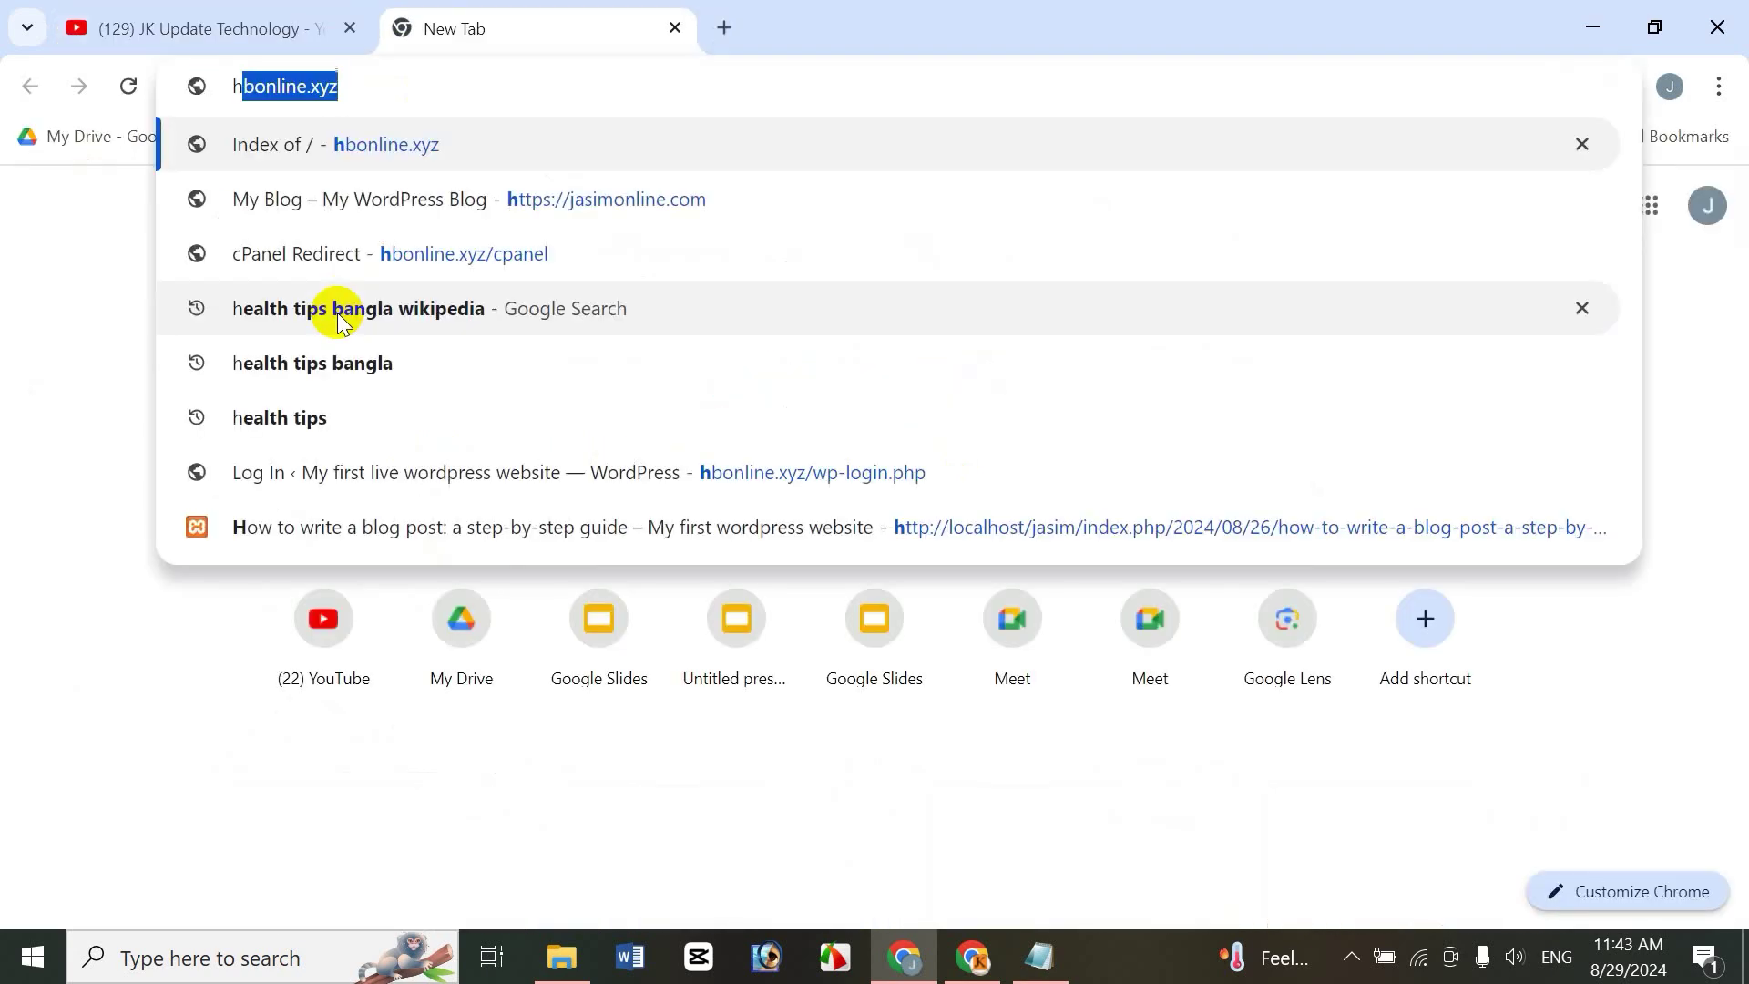
key("BackSpace")
key("BackSpace")
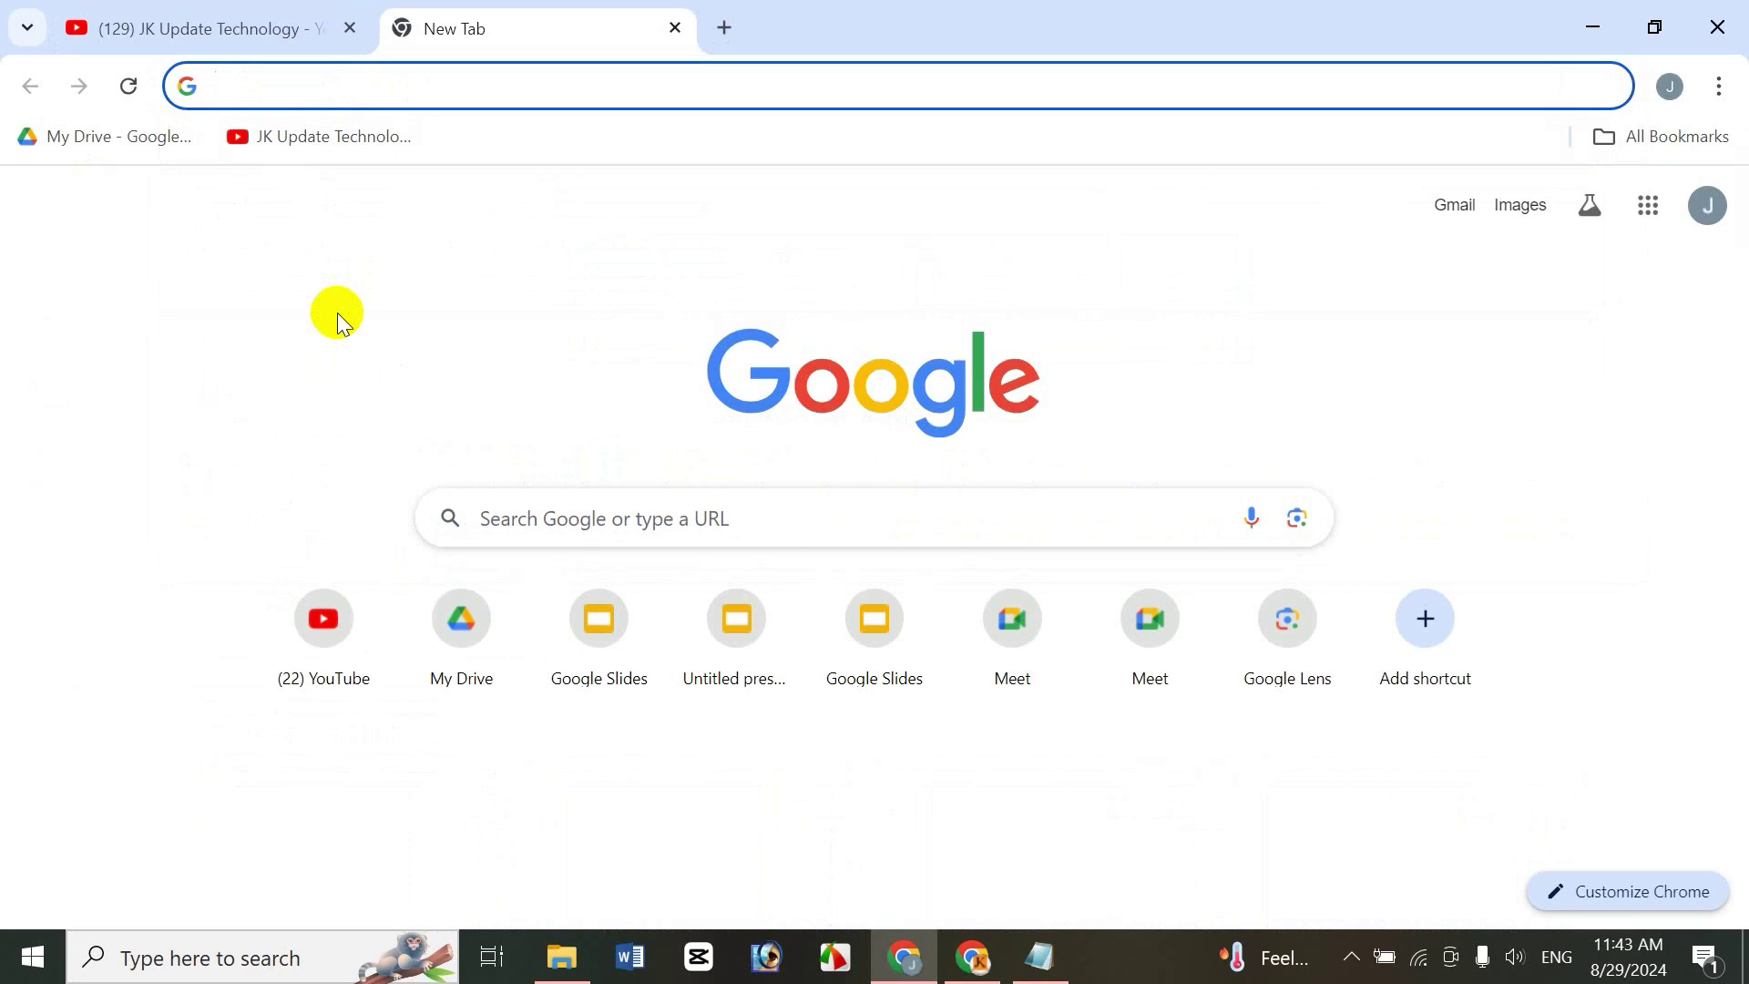
type("j")
key("End")
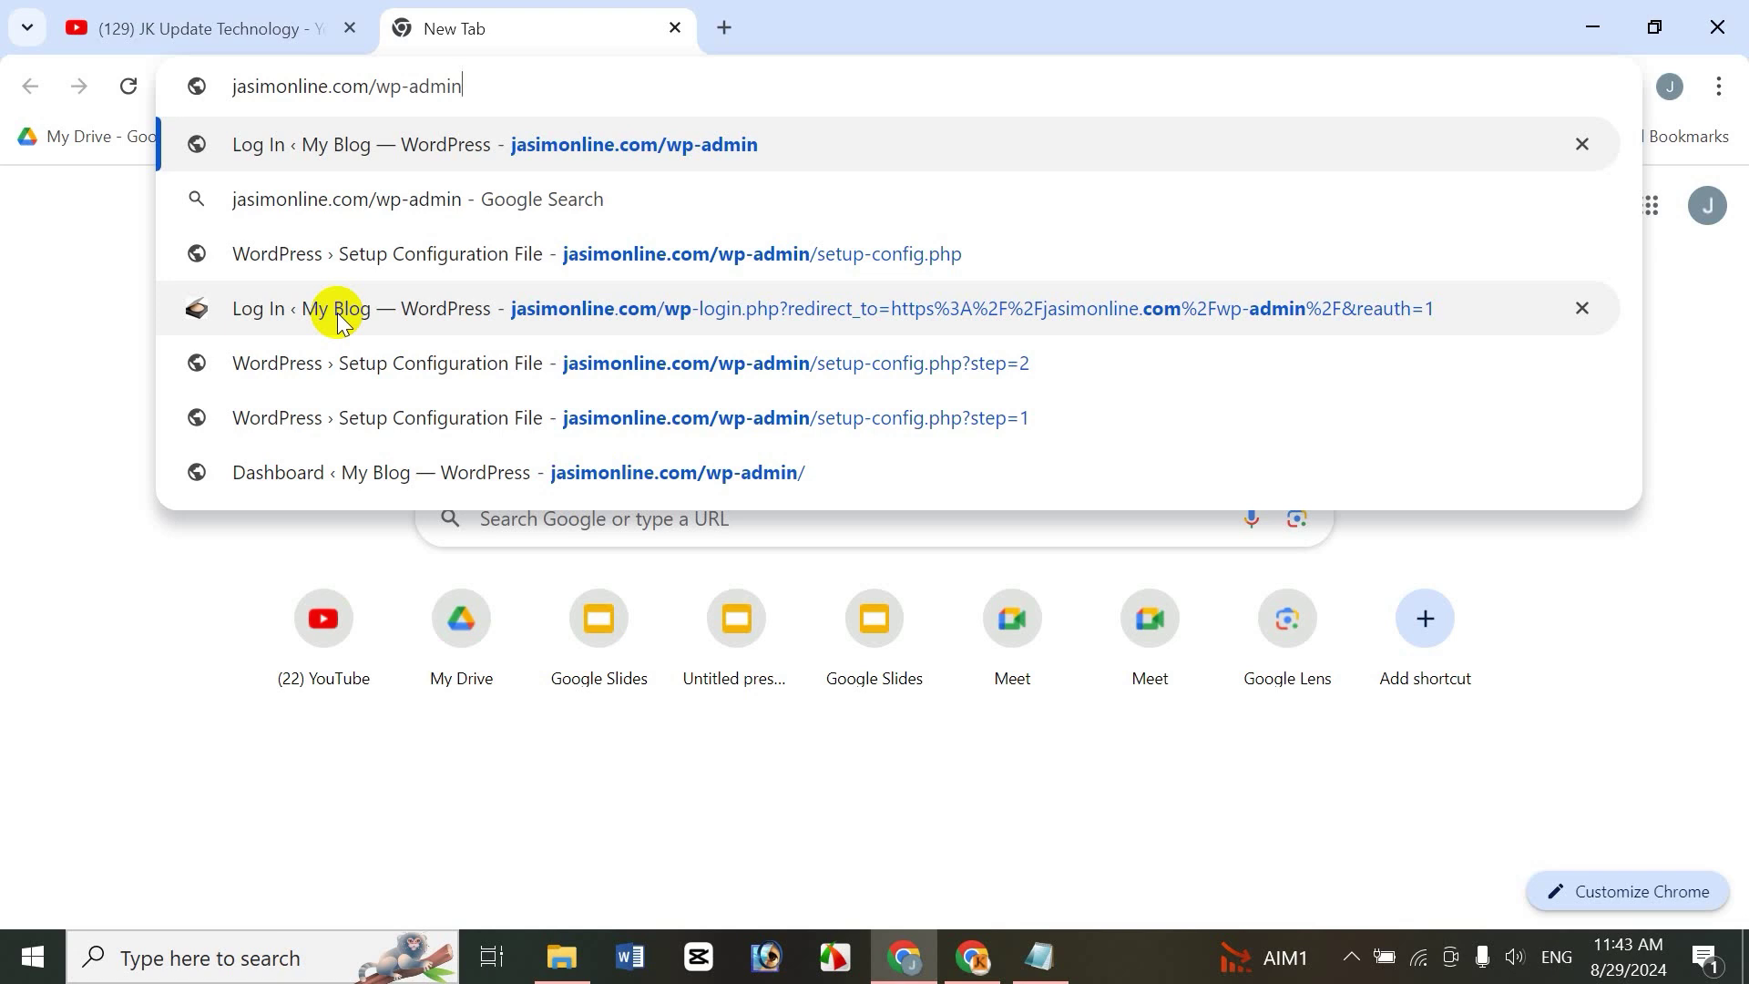
left_click(338, 313)
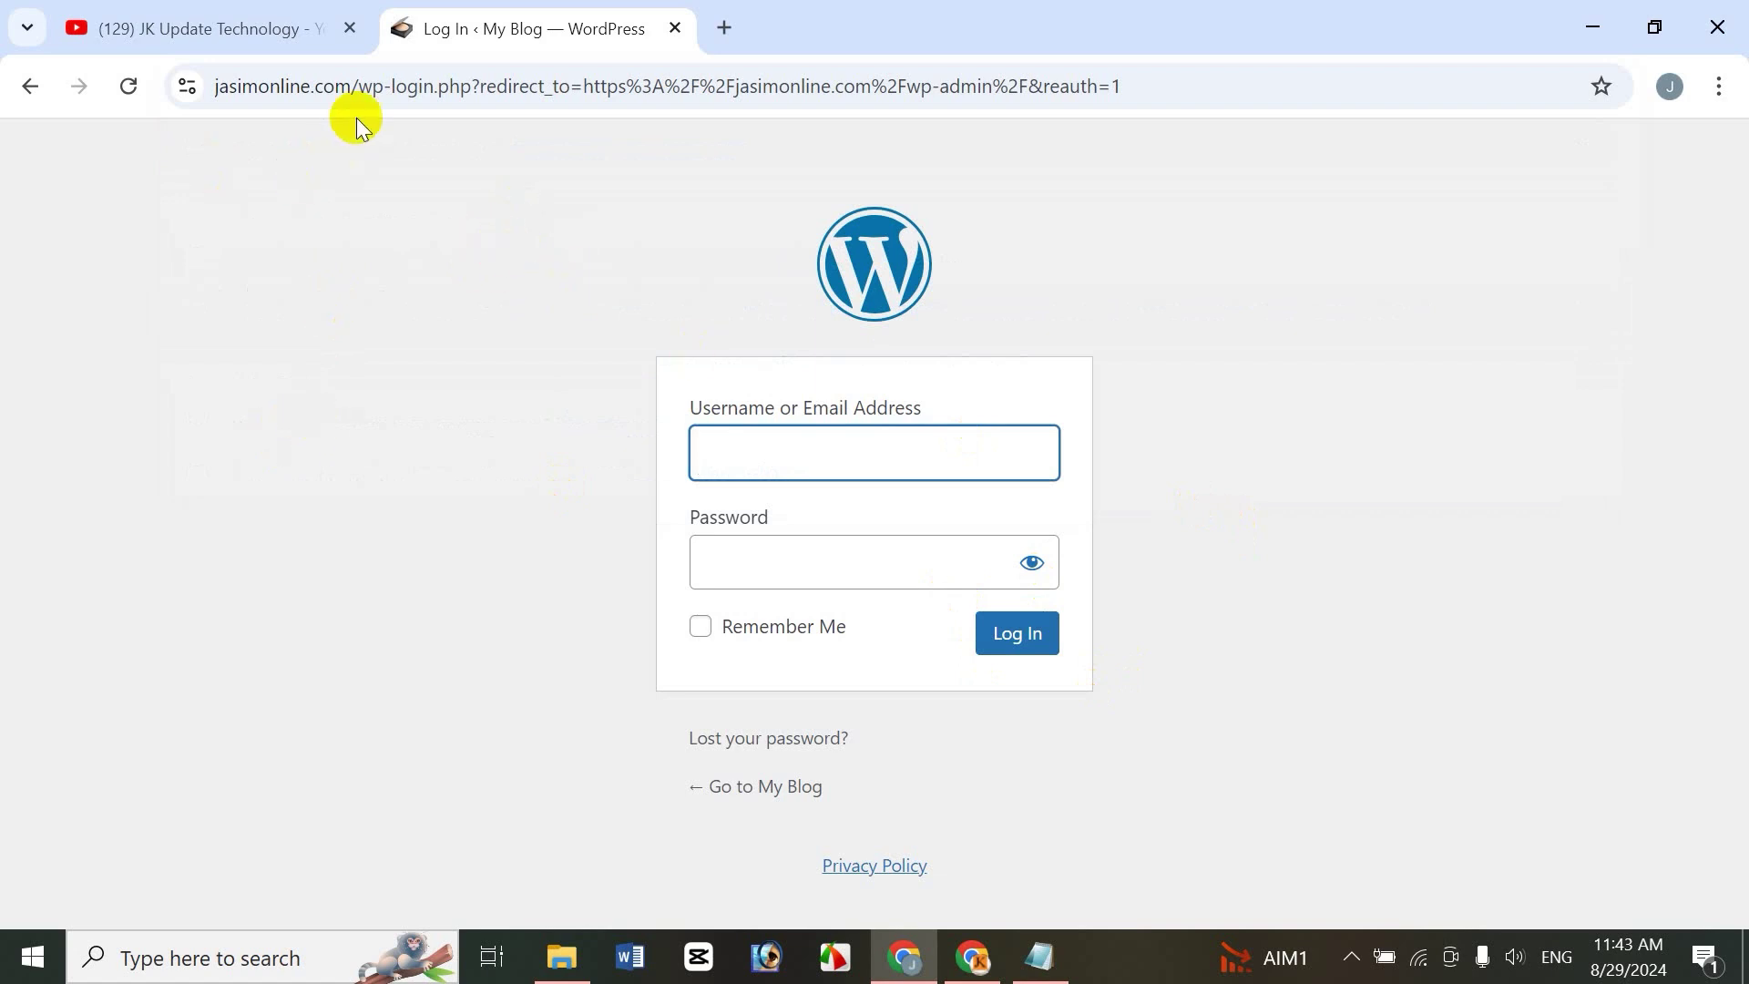
left_click(674, 28)
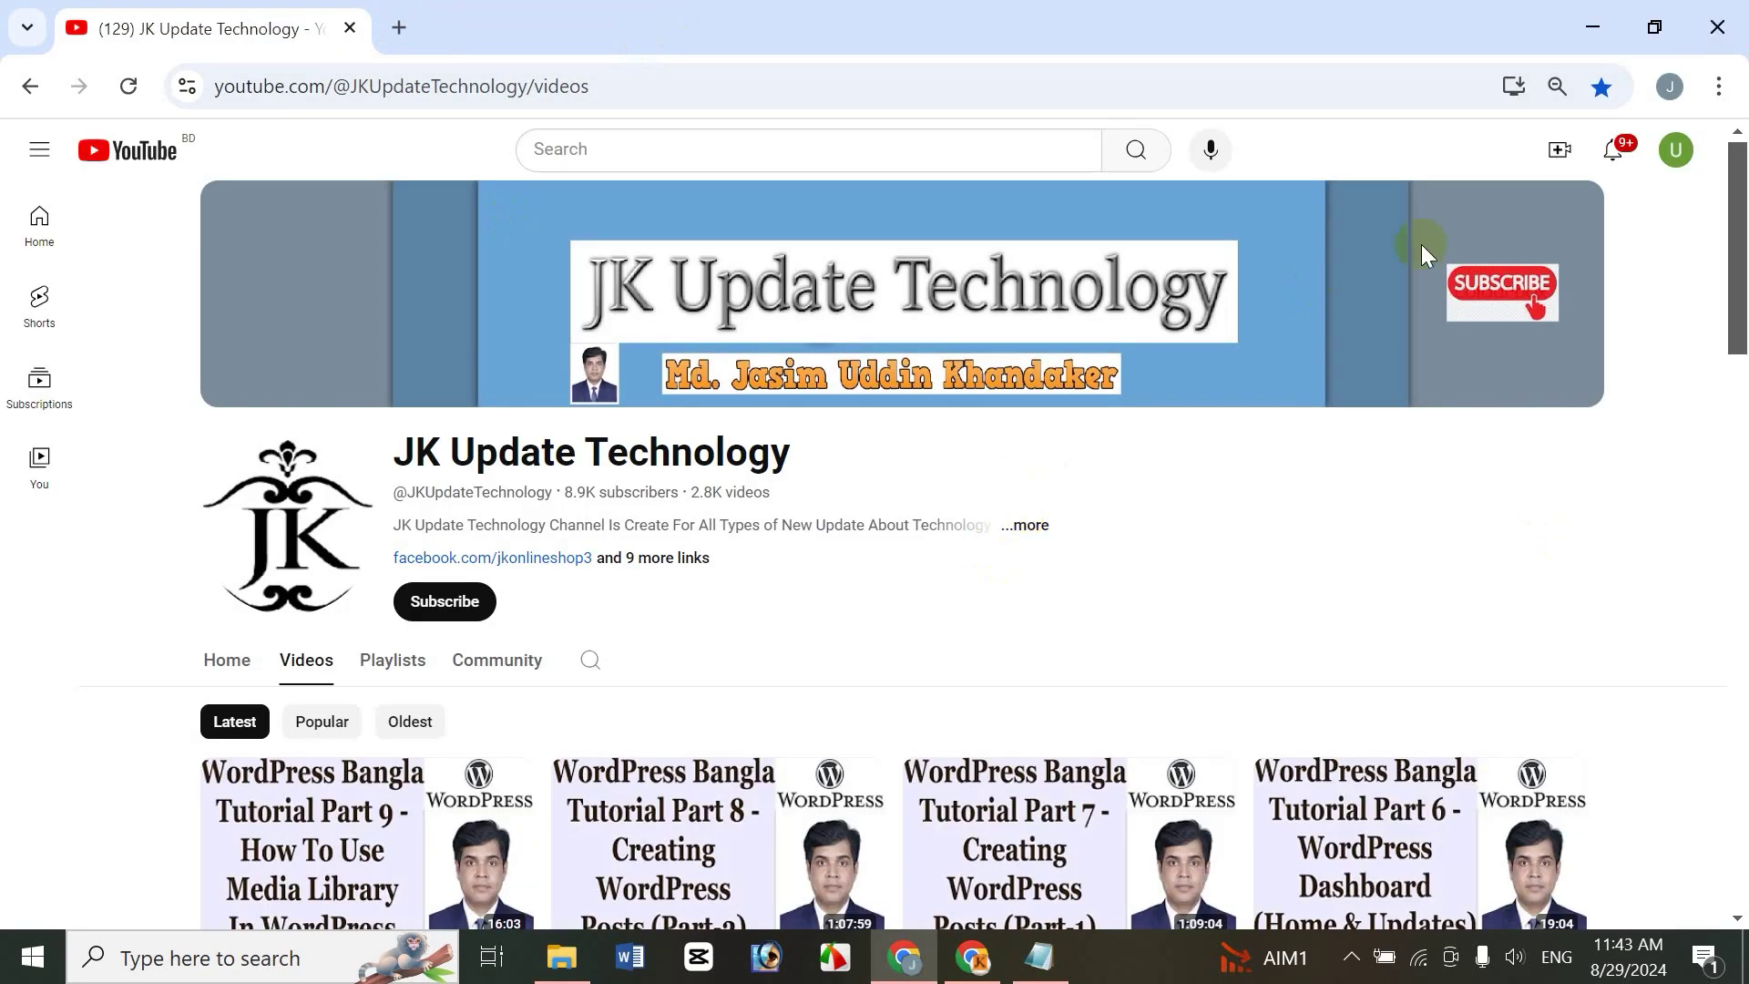
Minimize the browser and launch the XAMPP Control Panel by searching Windows for "xam"
left_click(1592, 33)
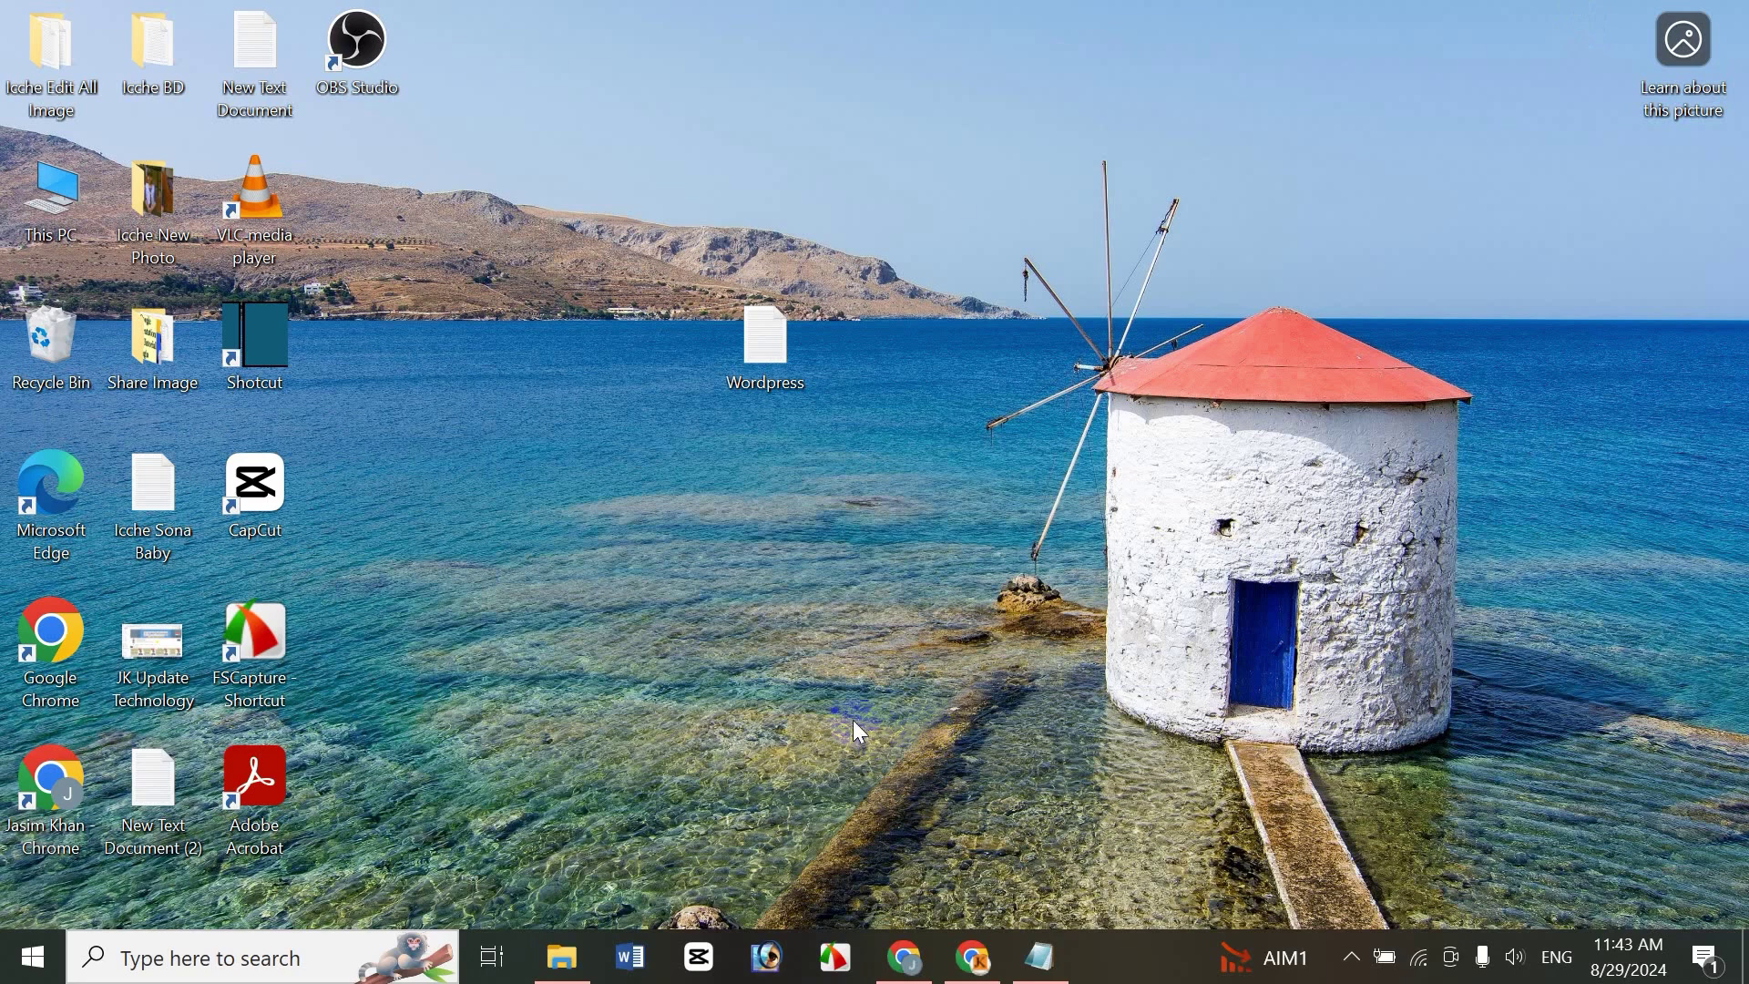
left_click(33, 961)
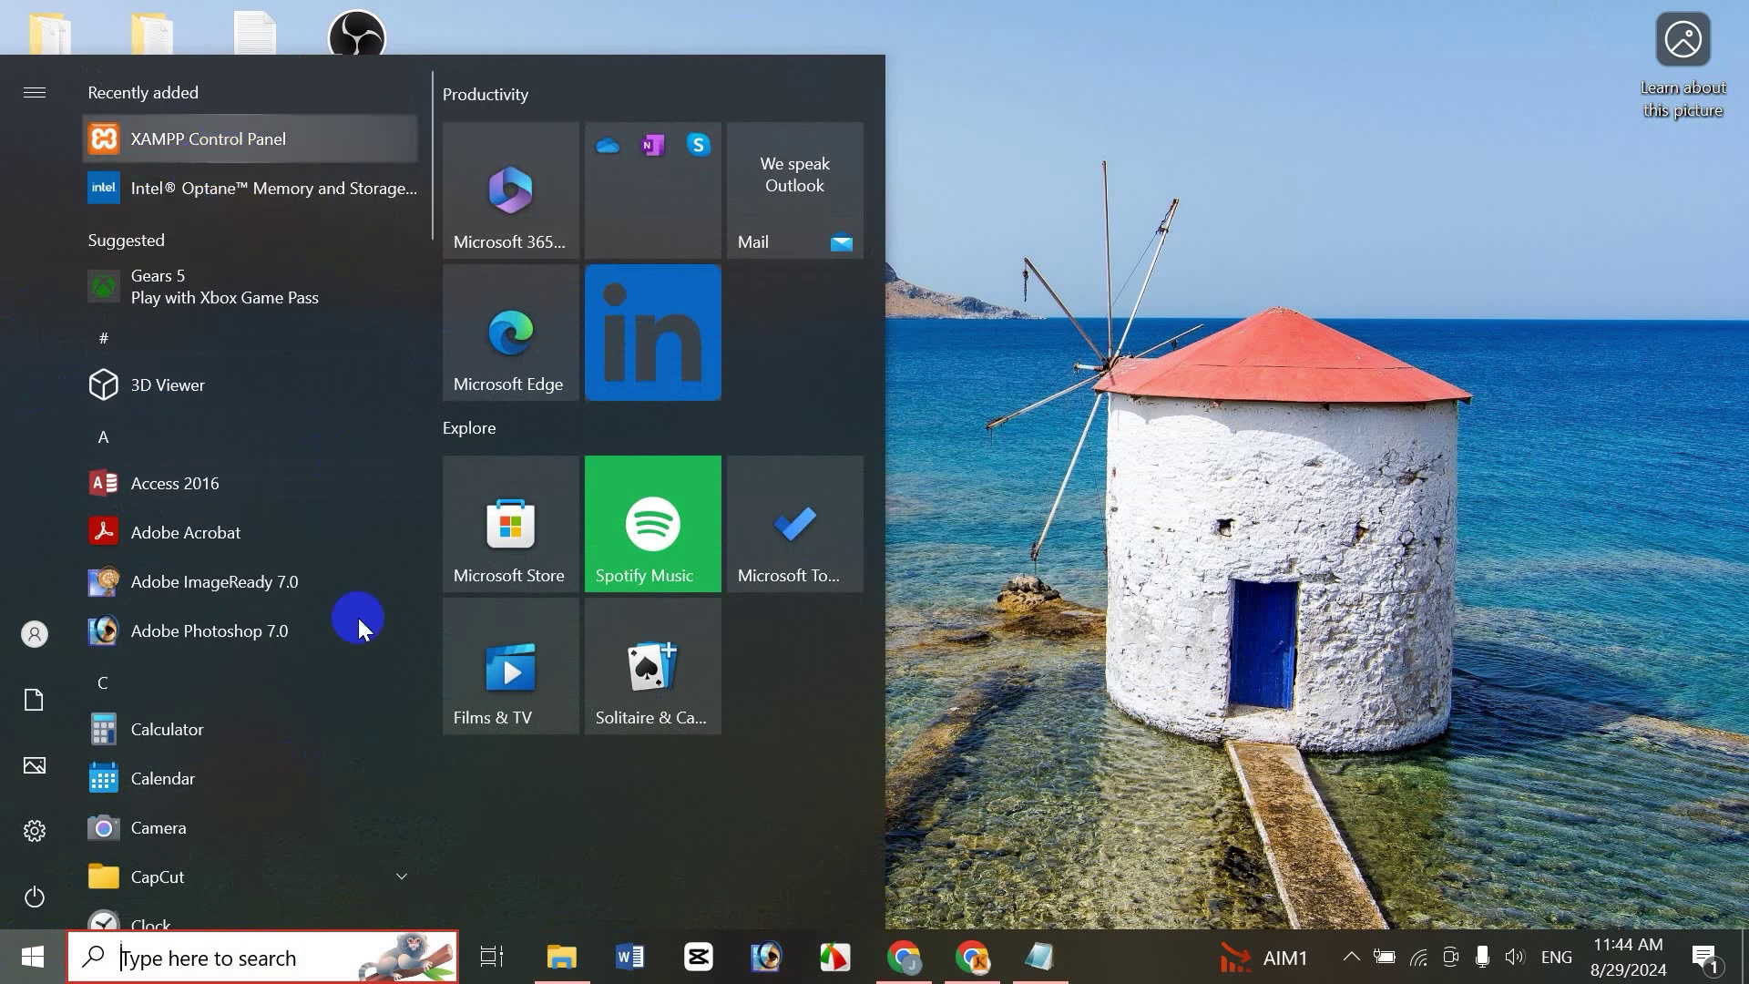
left_click(1136, 671)
left_click(239, 945)
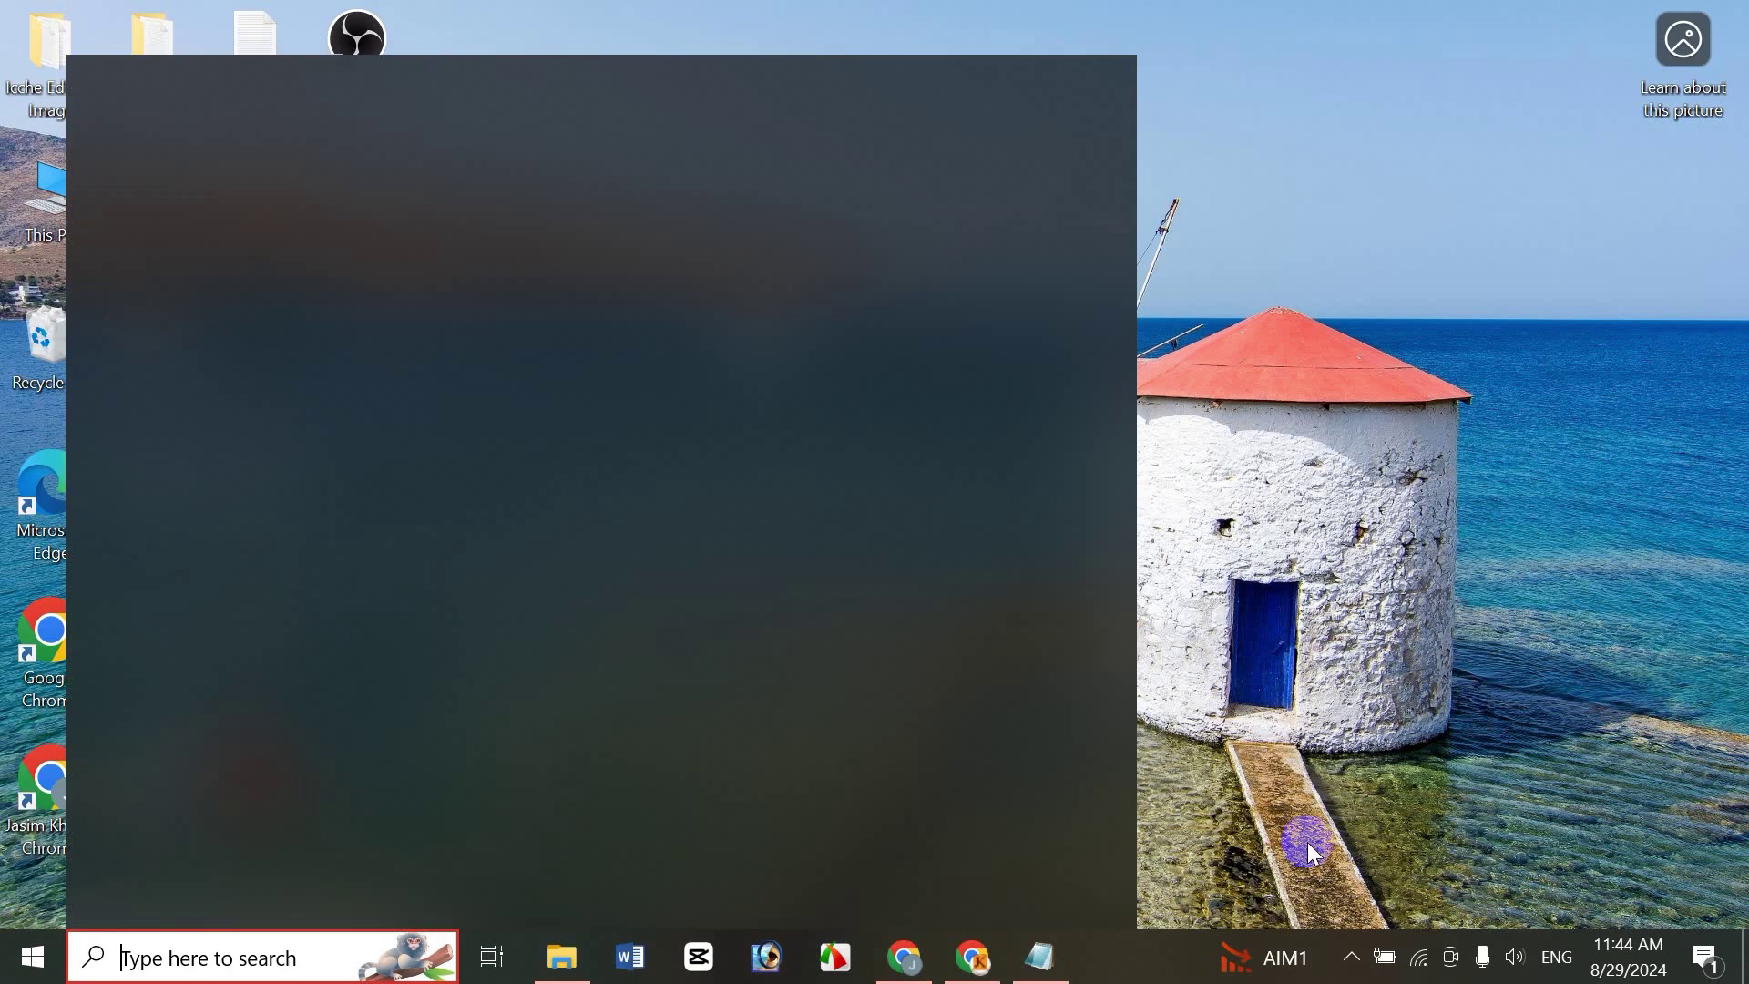
type("xam")
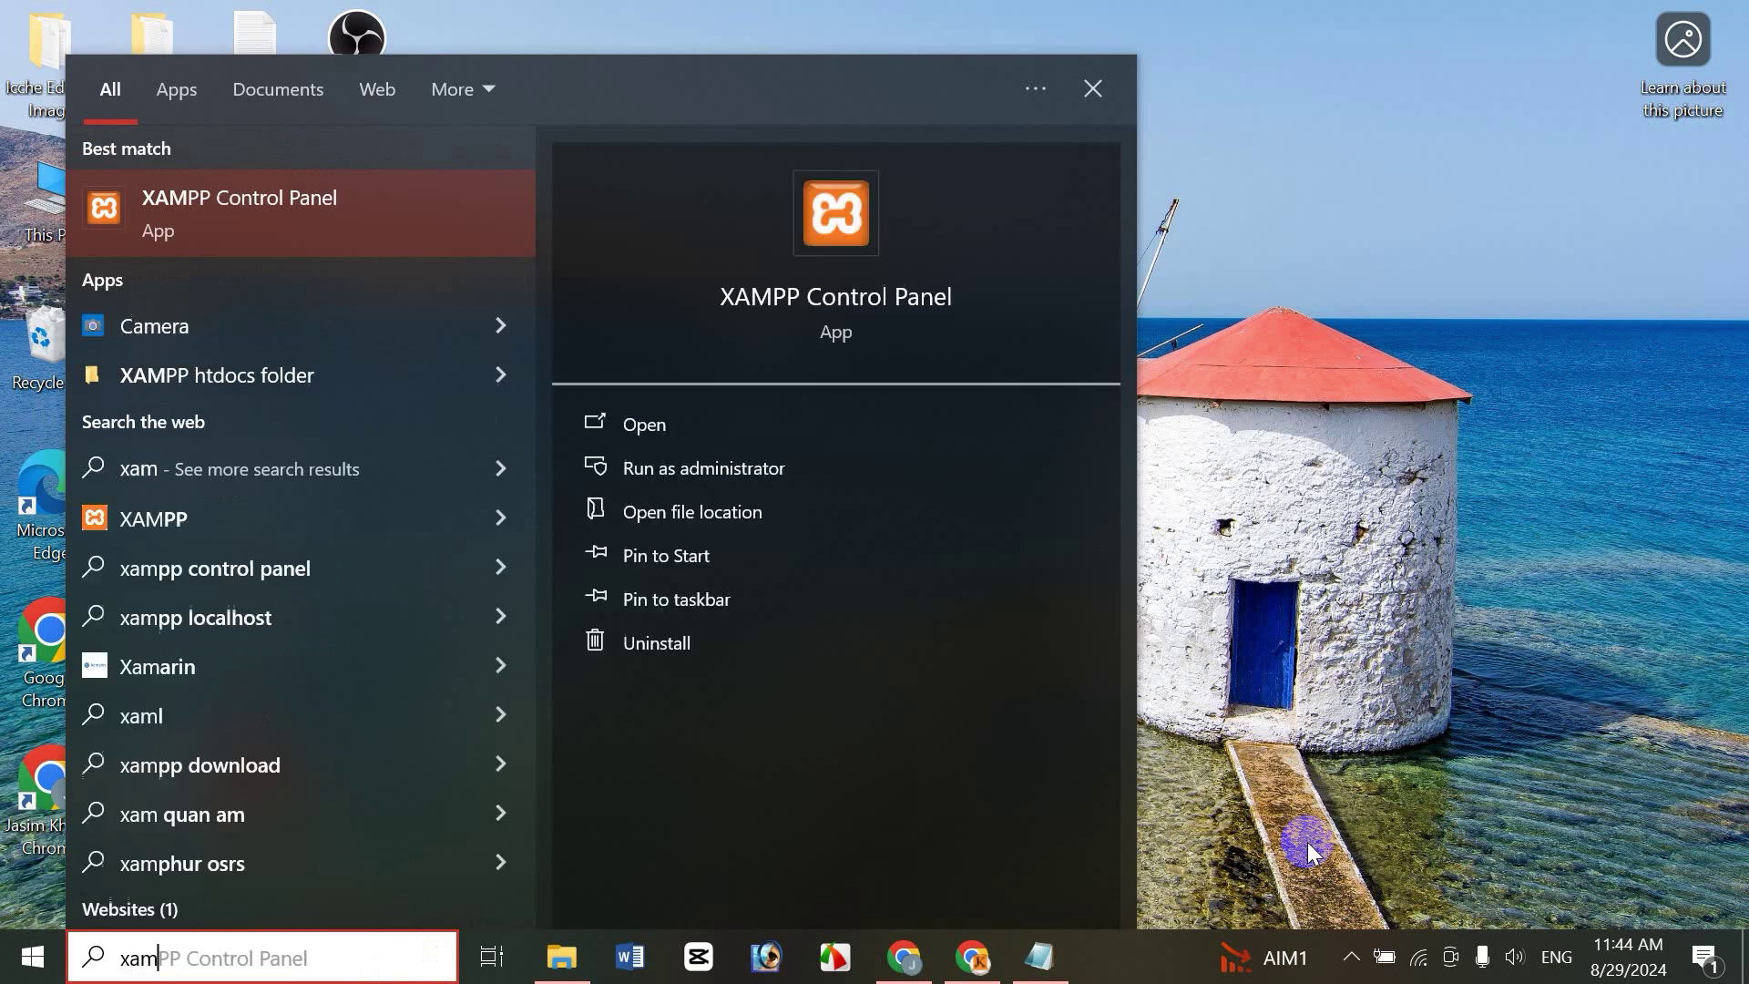
left_click(274, 208)
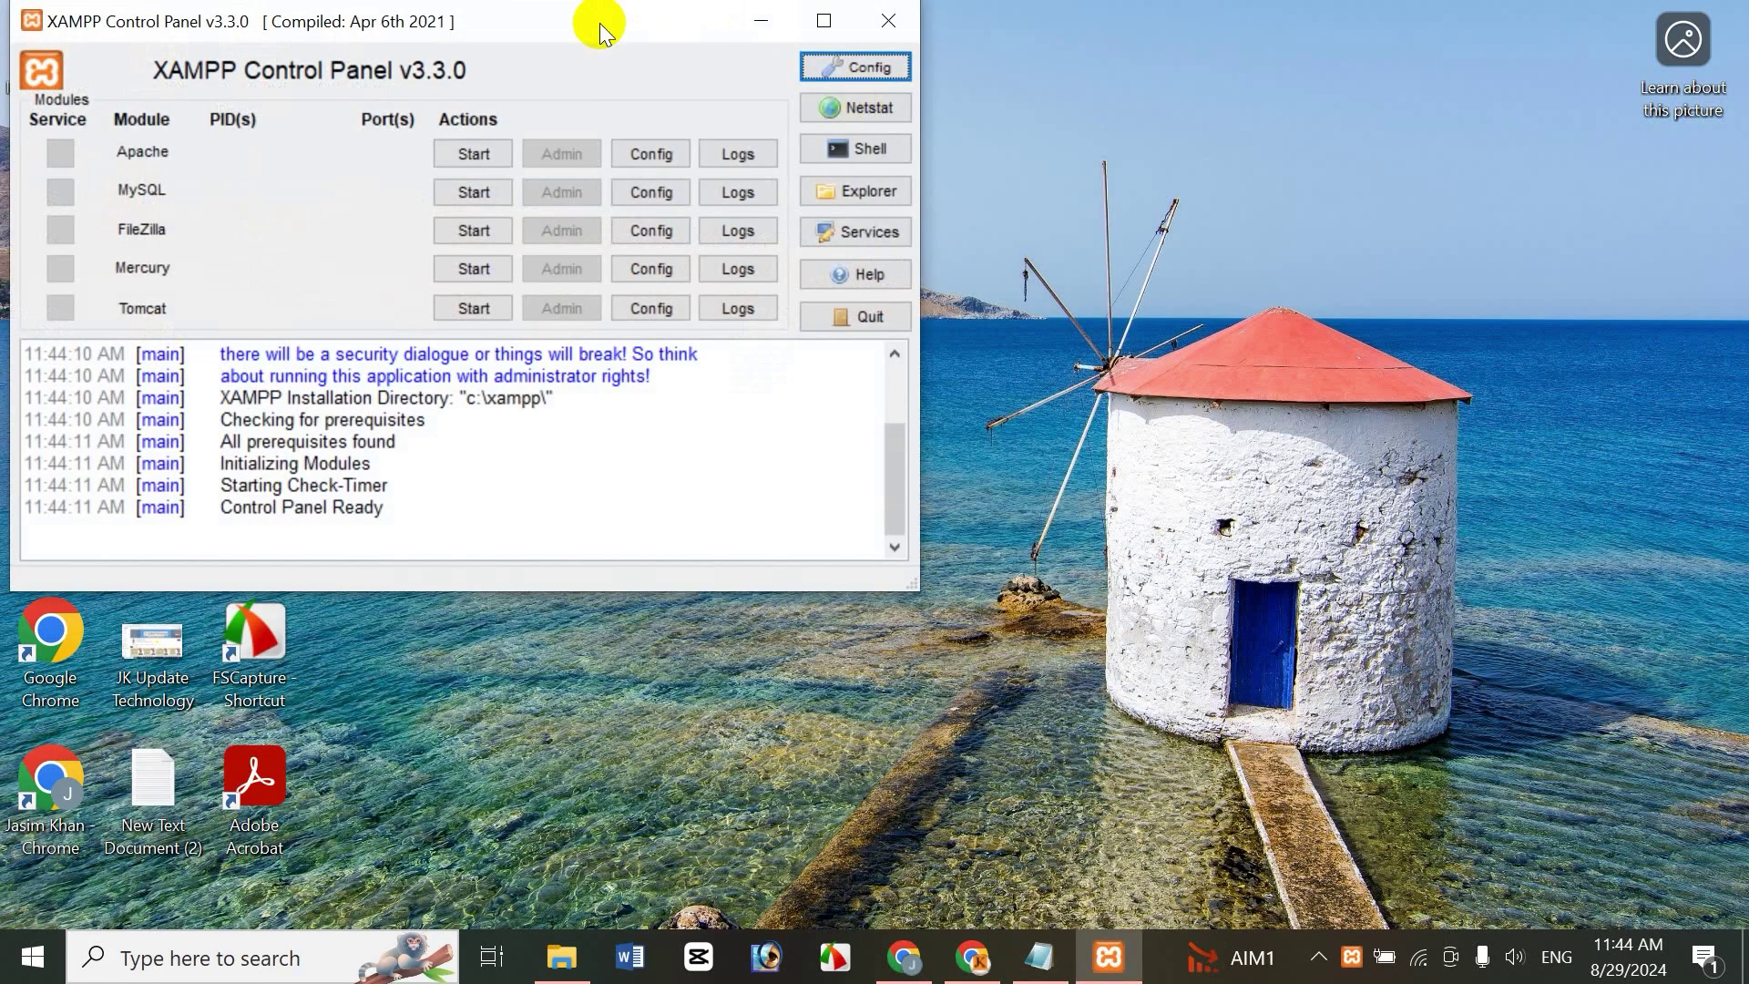
Start the Apache and MySQL modules in XAMPP and minimize its control panel
left_click_drag(605, 19, 893, 156)
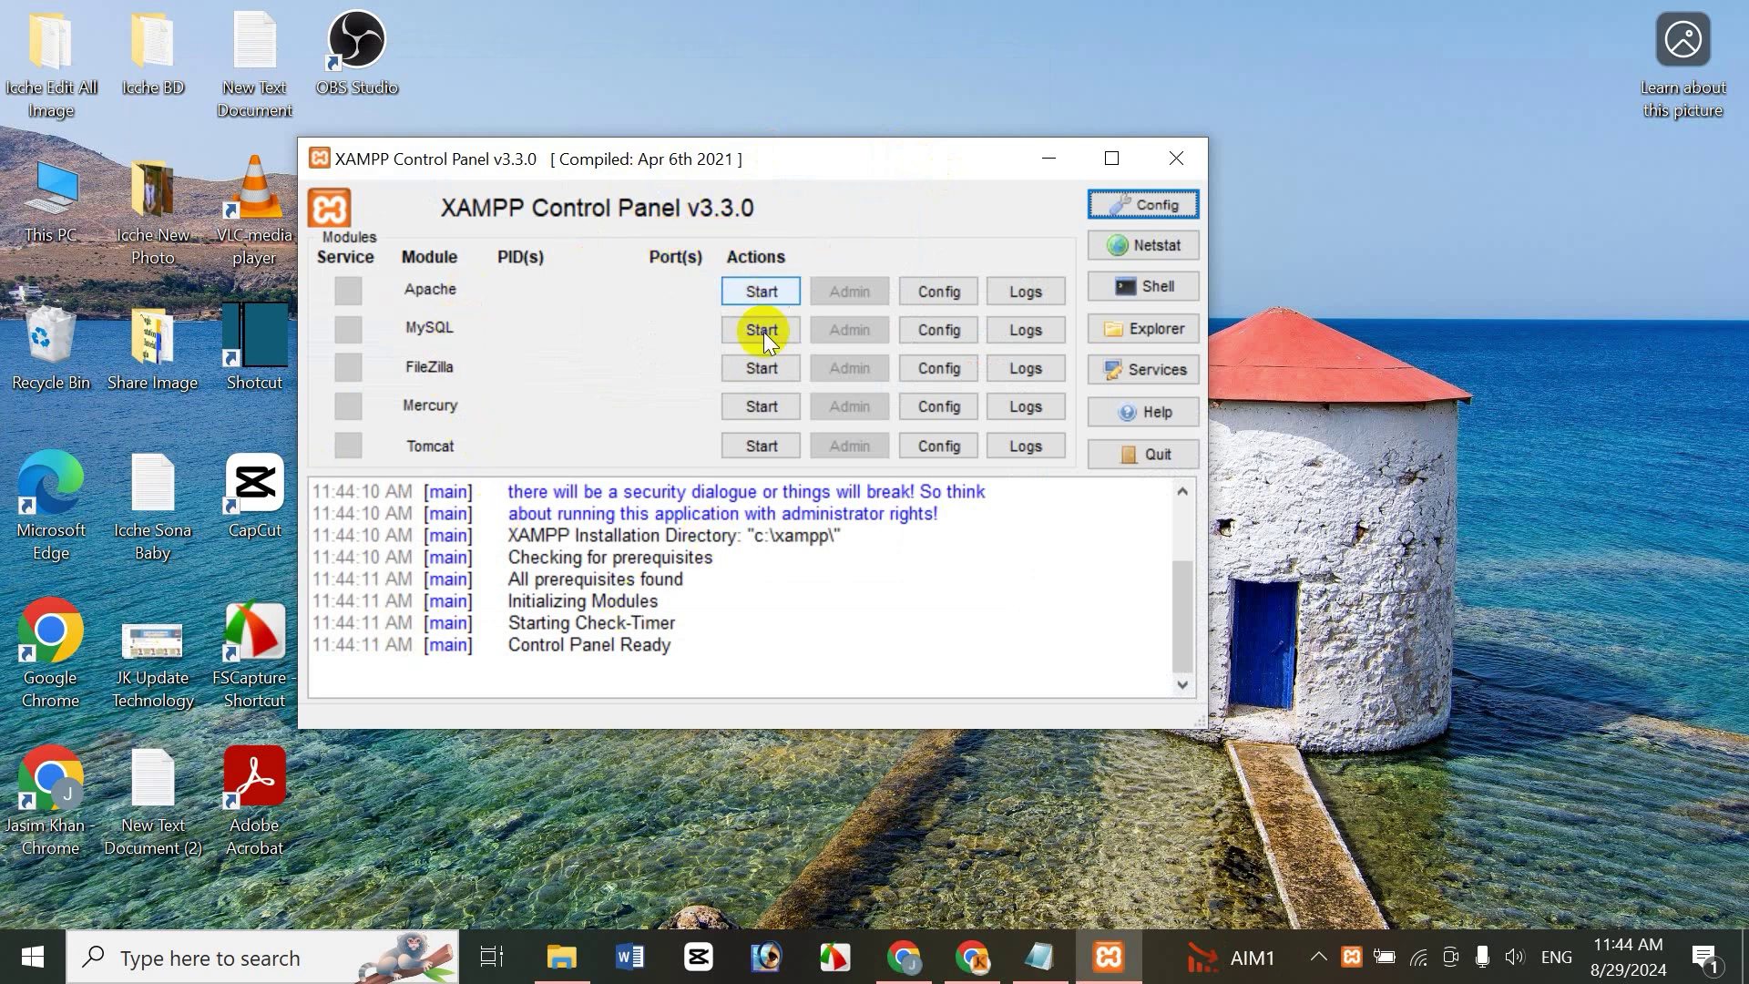
left_click(762, 293)
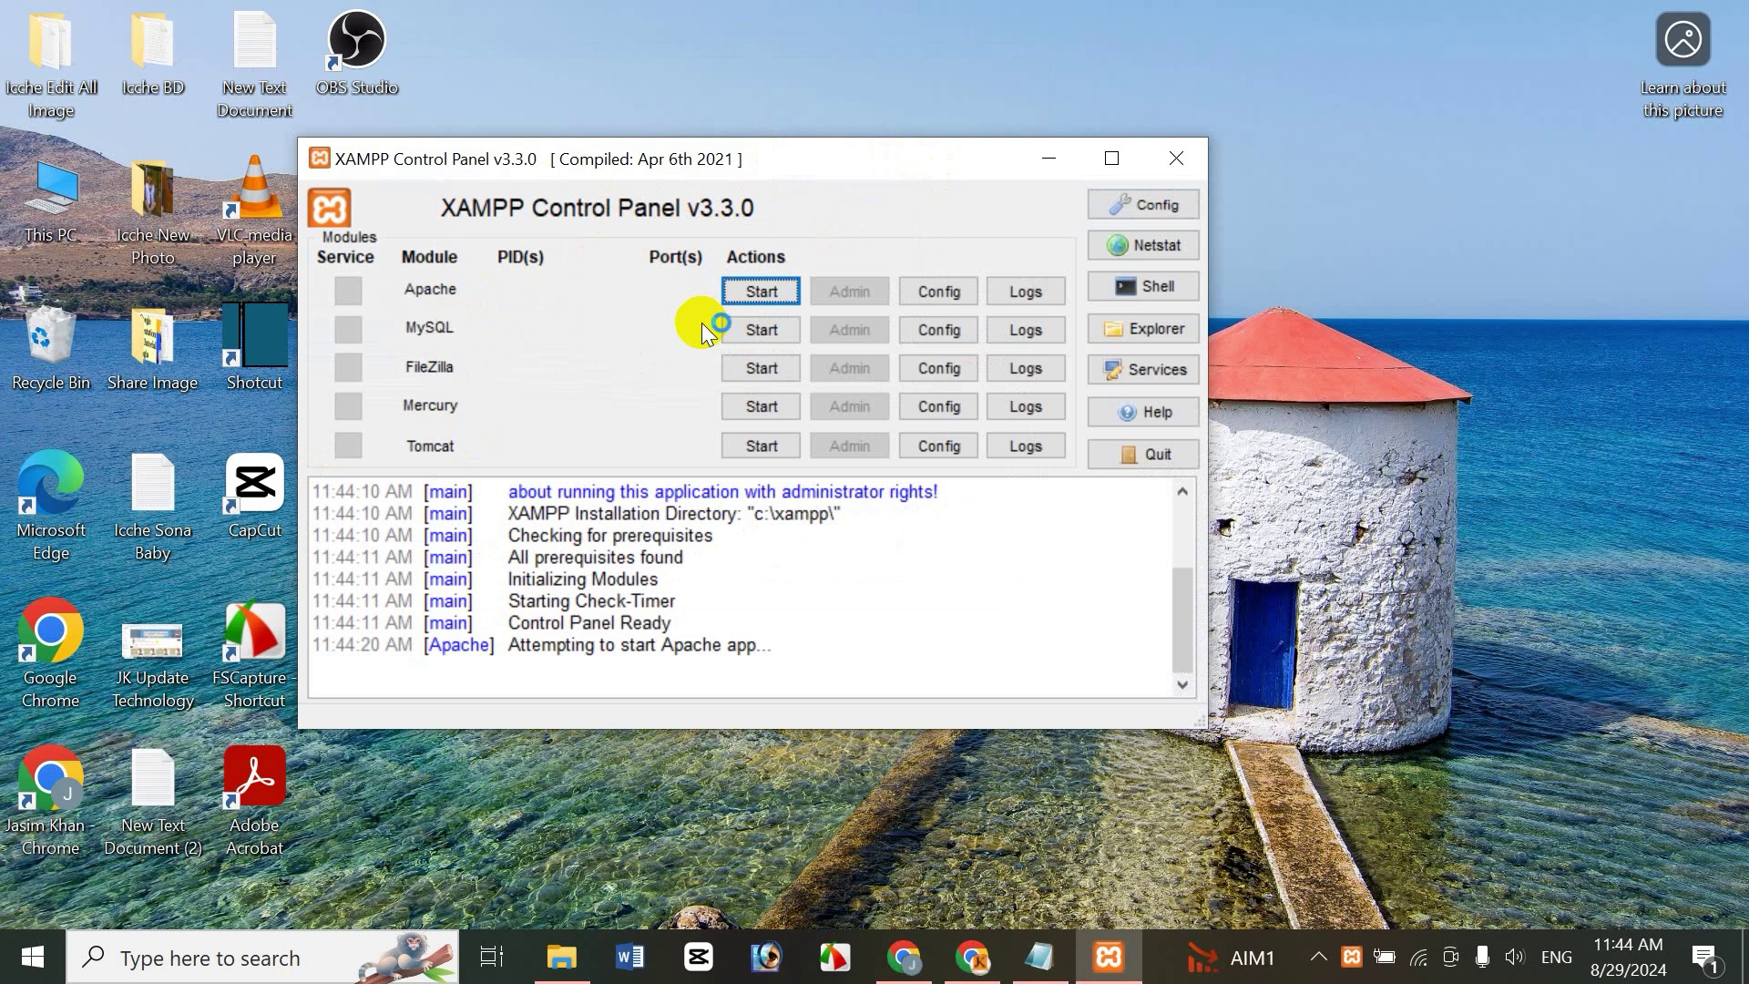
left_click(760, 329)
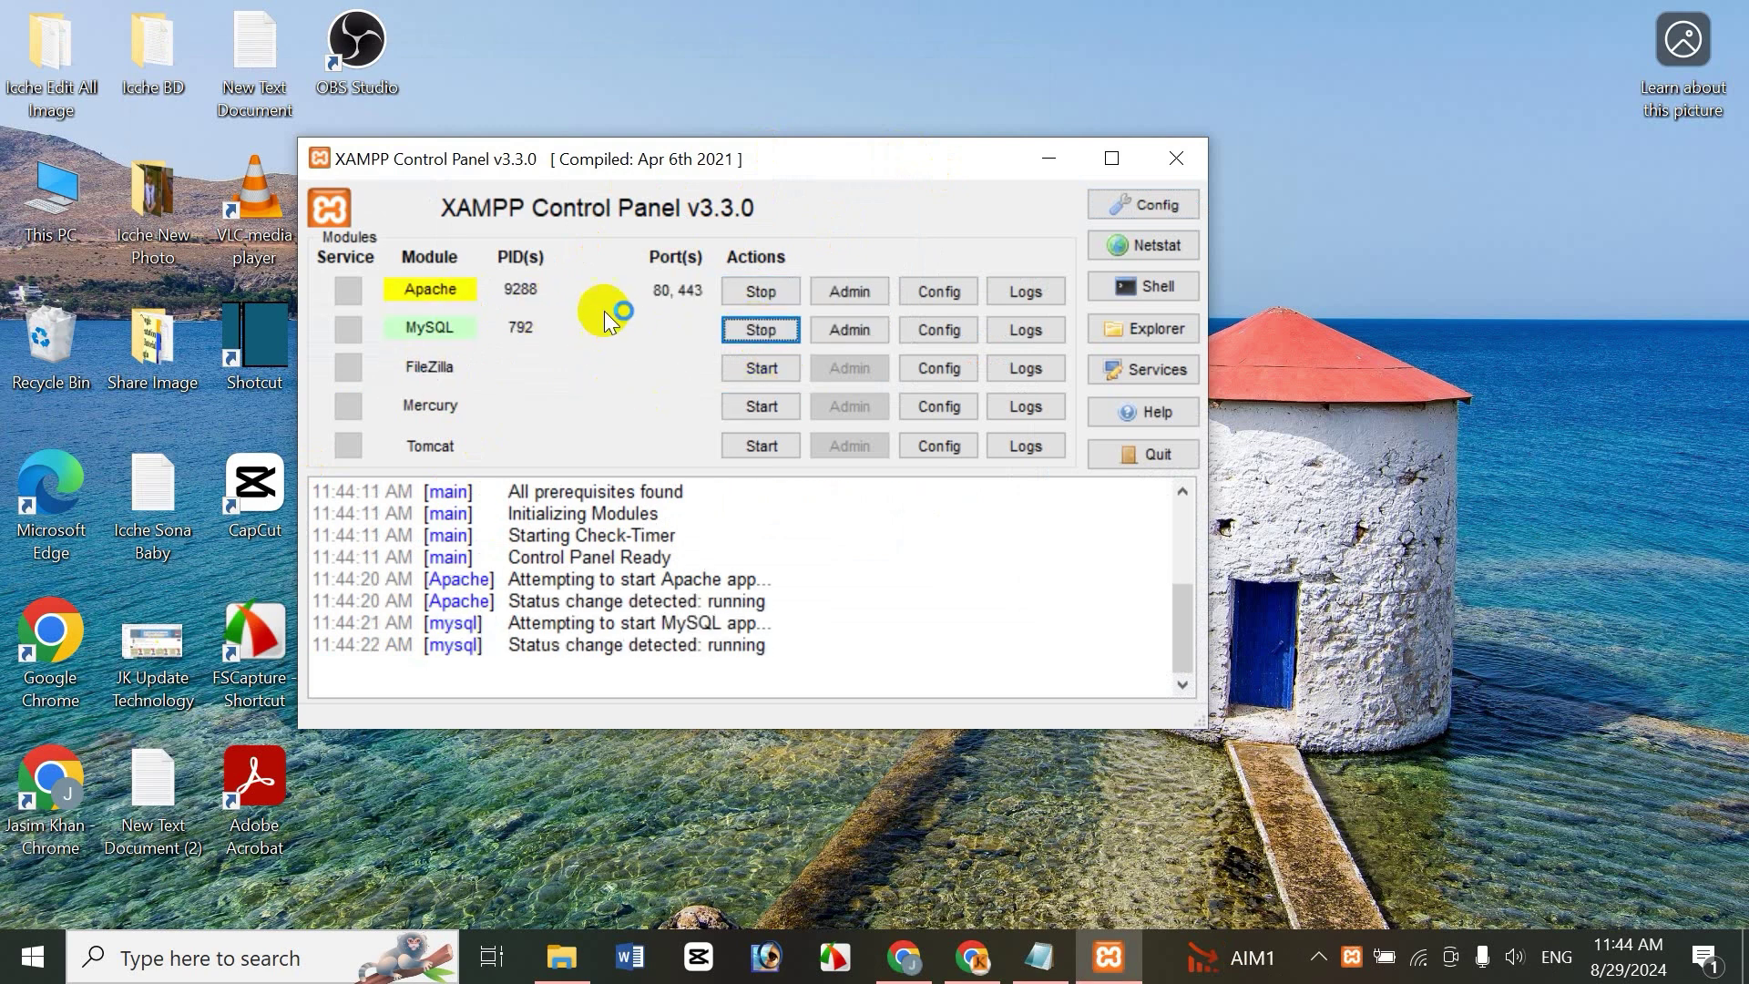
left_click(1038, 159)
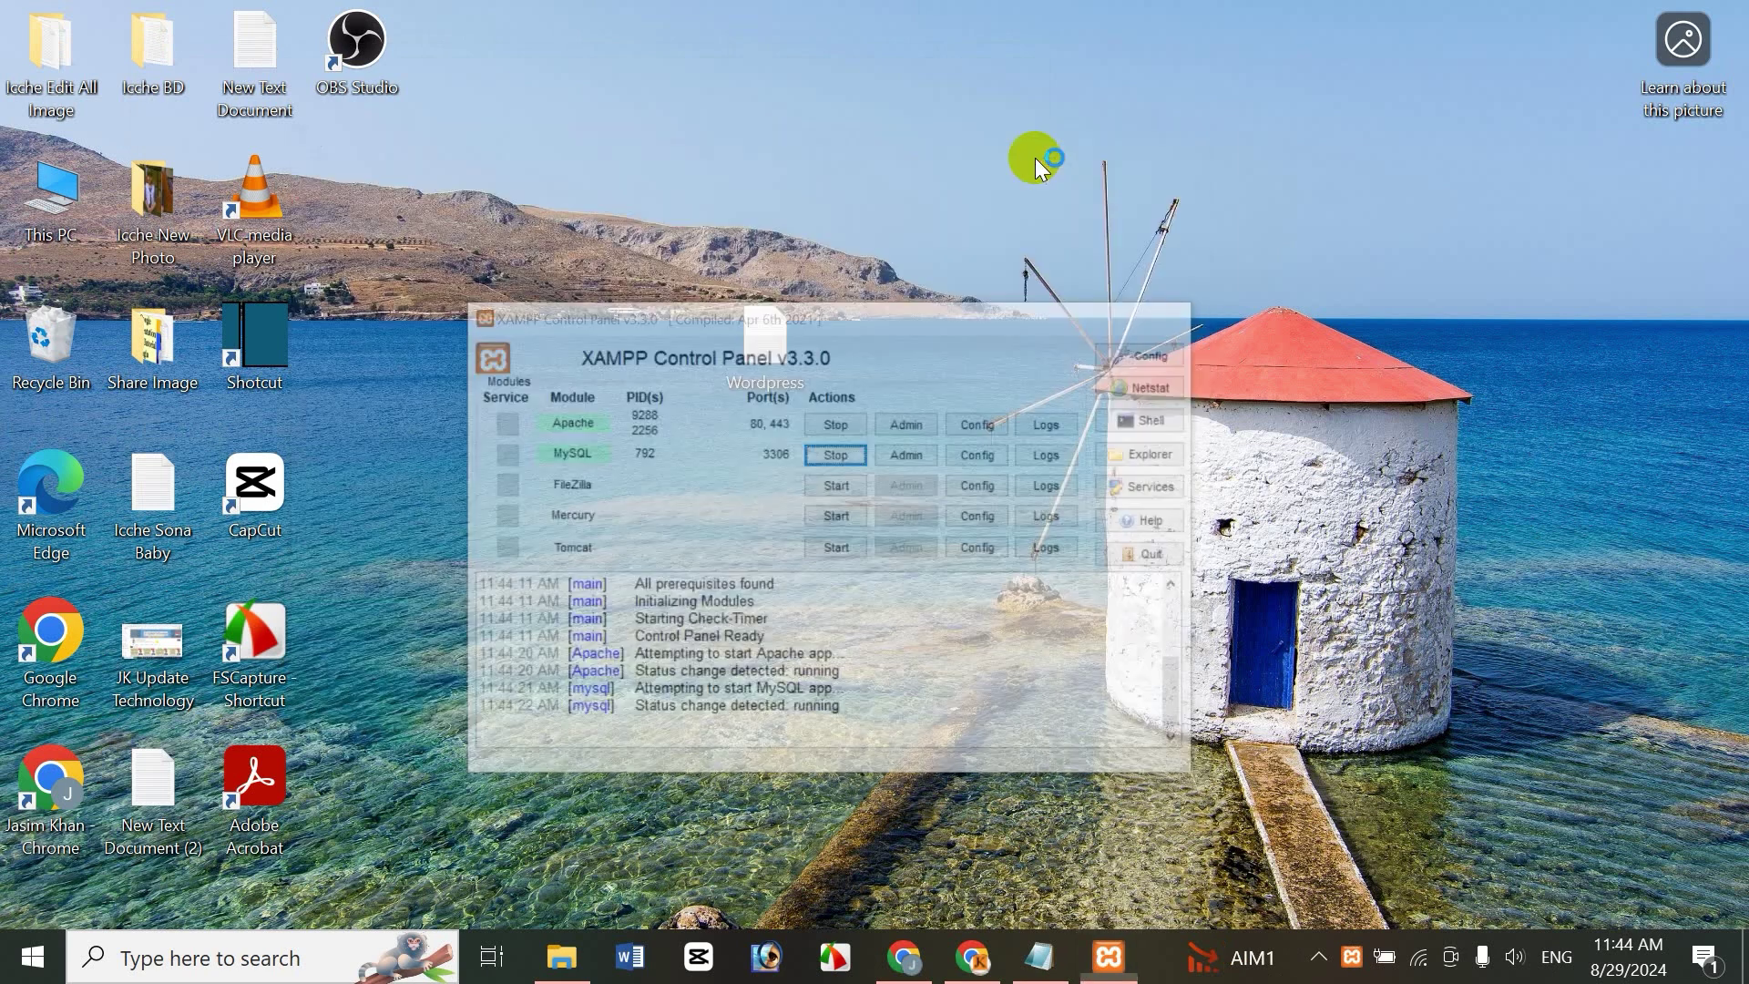
Switch back to Chrome and open localhost/jasim/wp-admin in a new tab
left_click(929, 953)
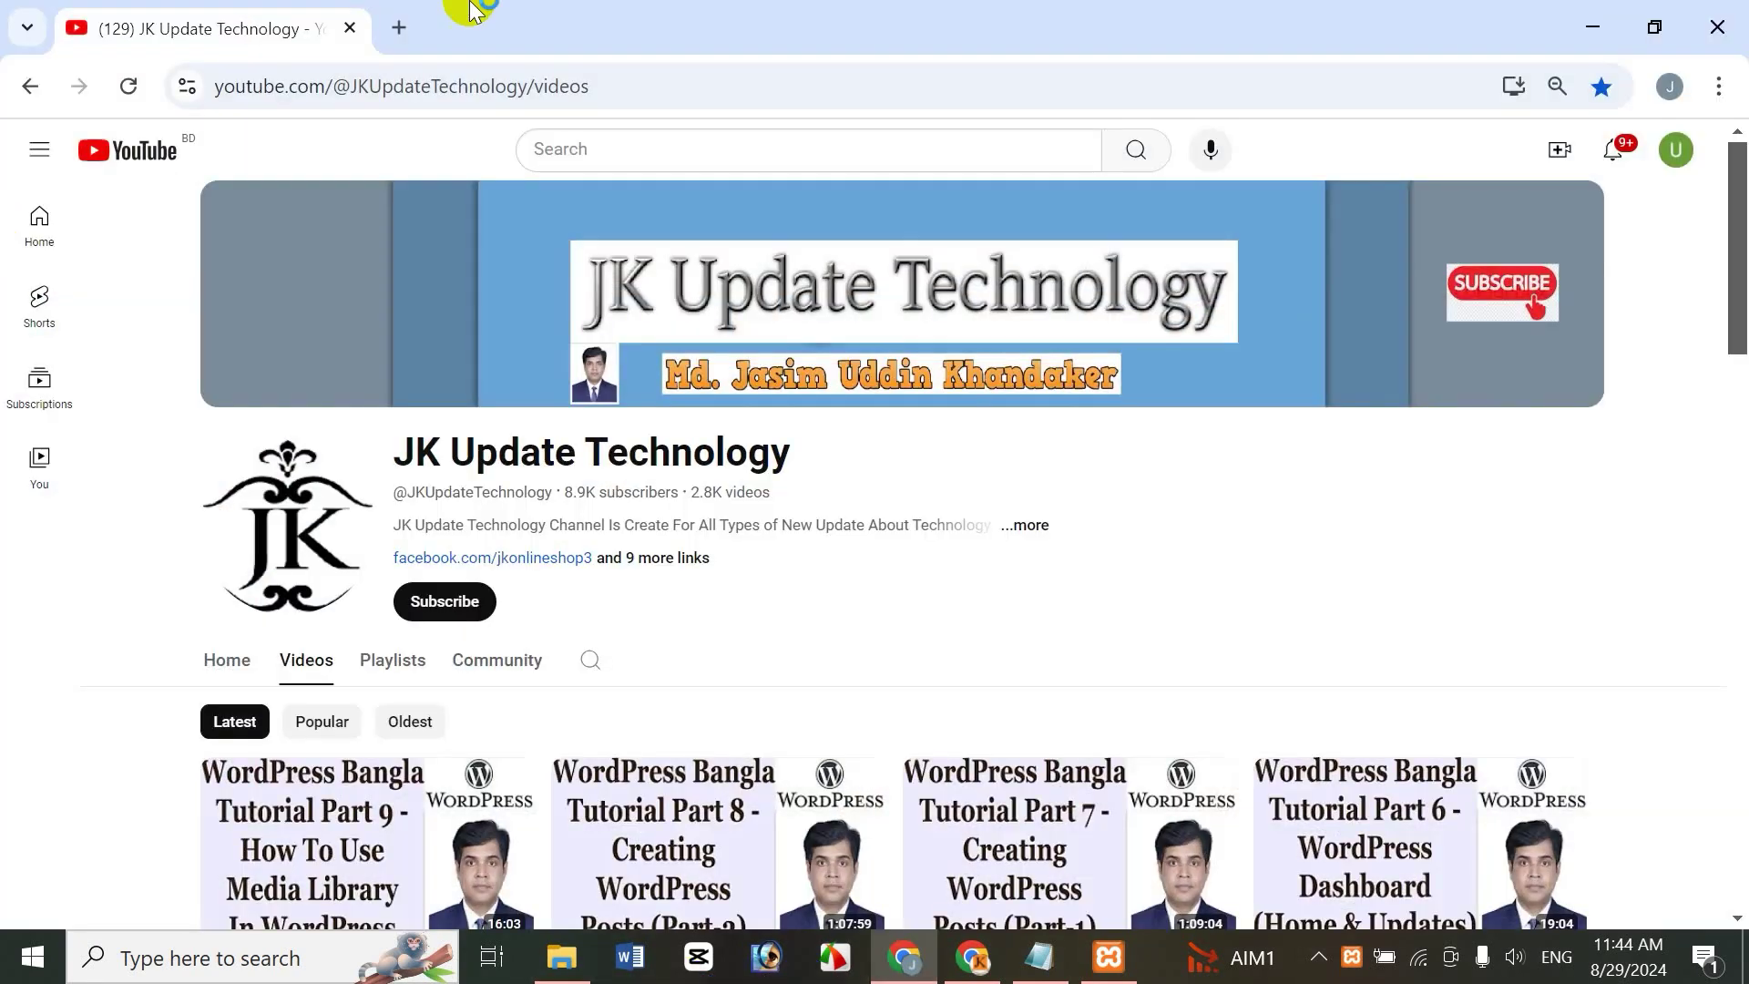
left_click(415, 37)
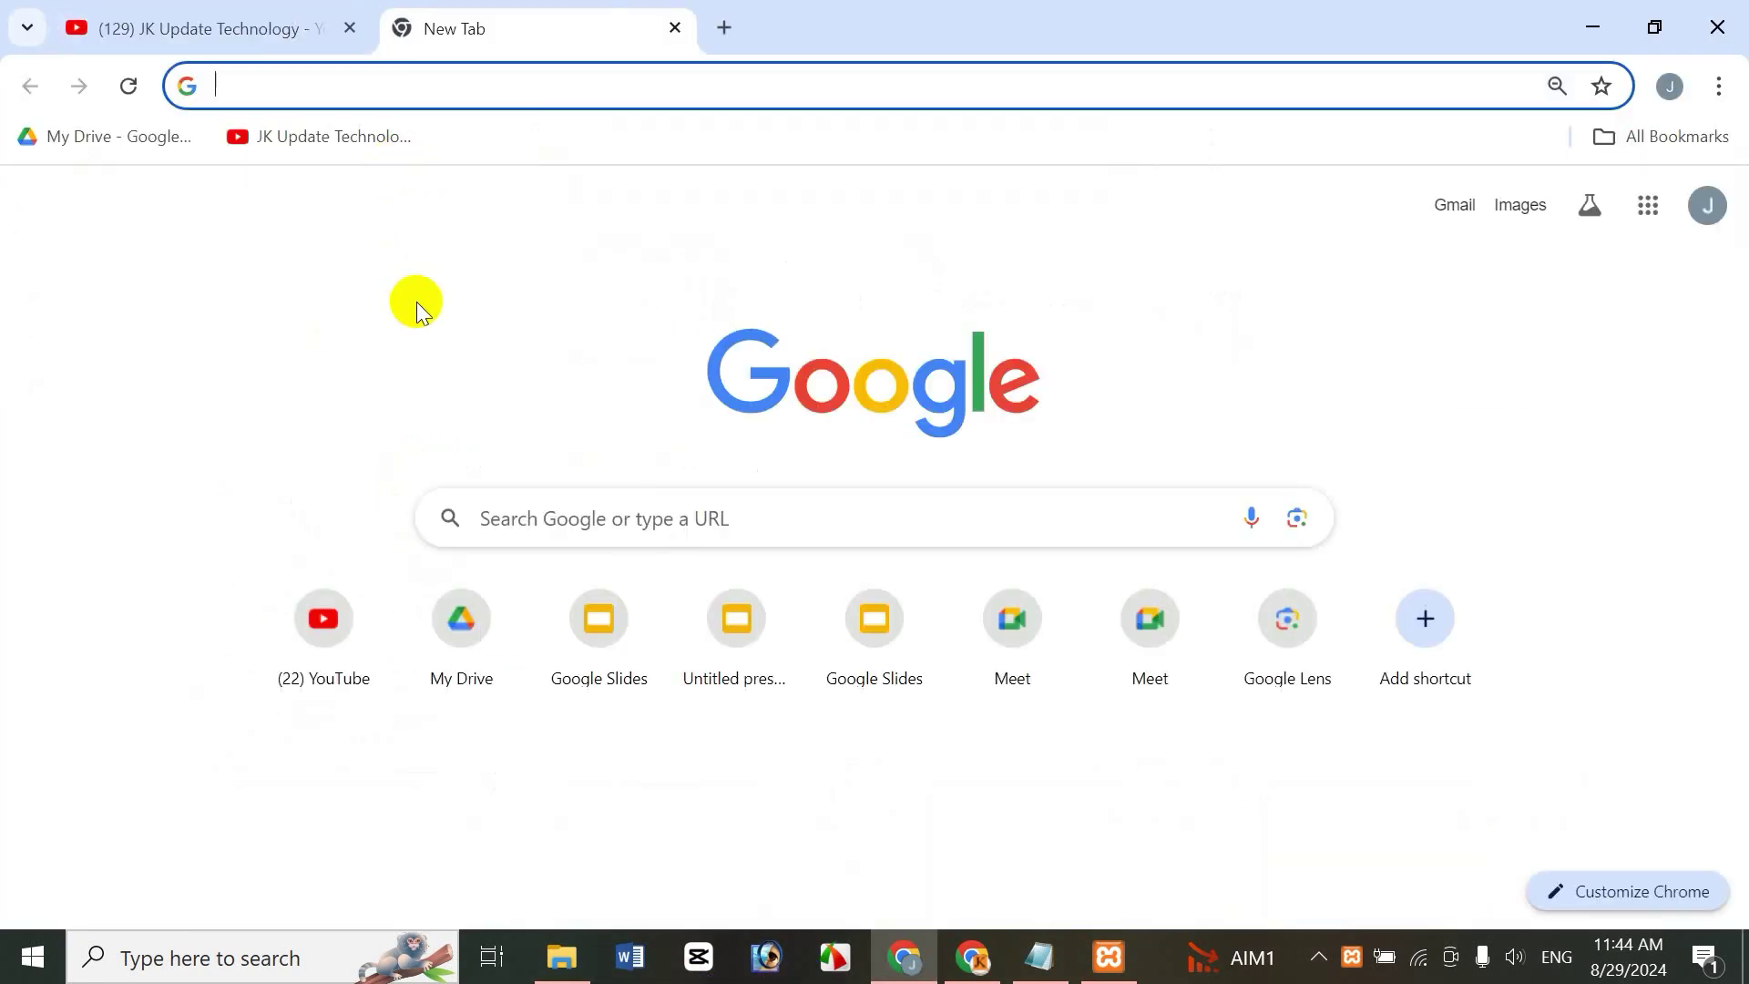
type("l")
key("Right")
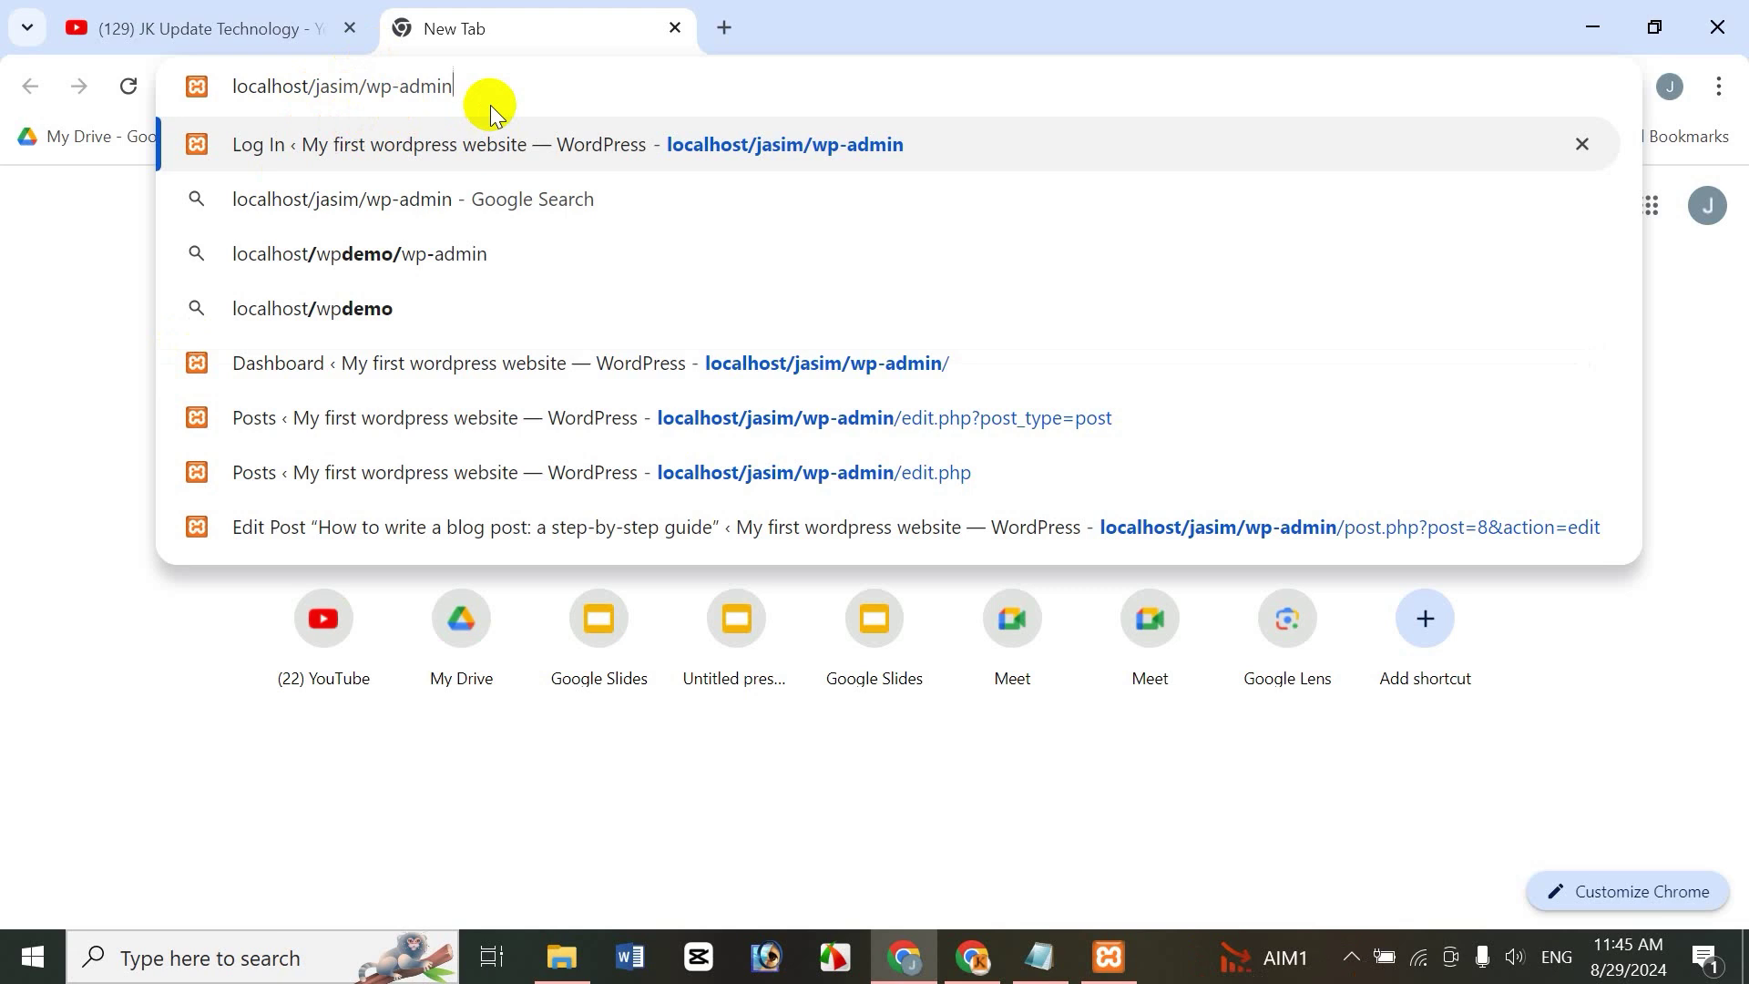
key("Return")
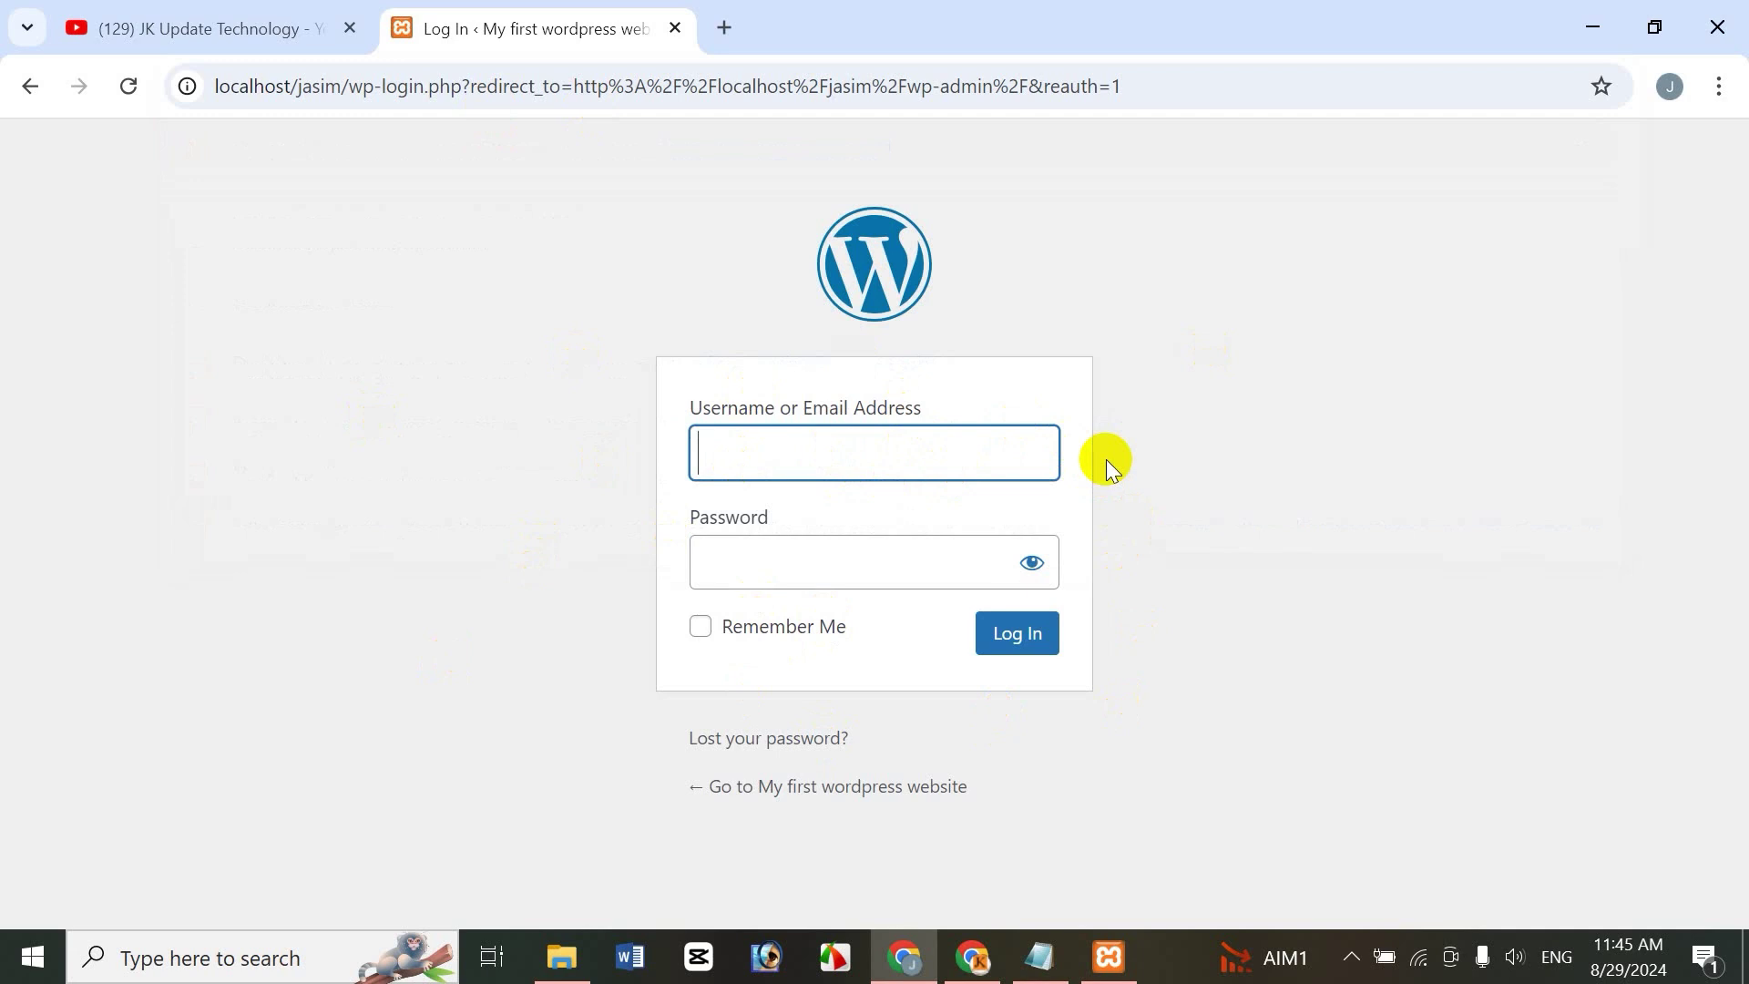
Log in to the local WordPress site with the account's username and password
type("hasan")
left_click(738, 562)
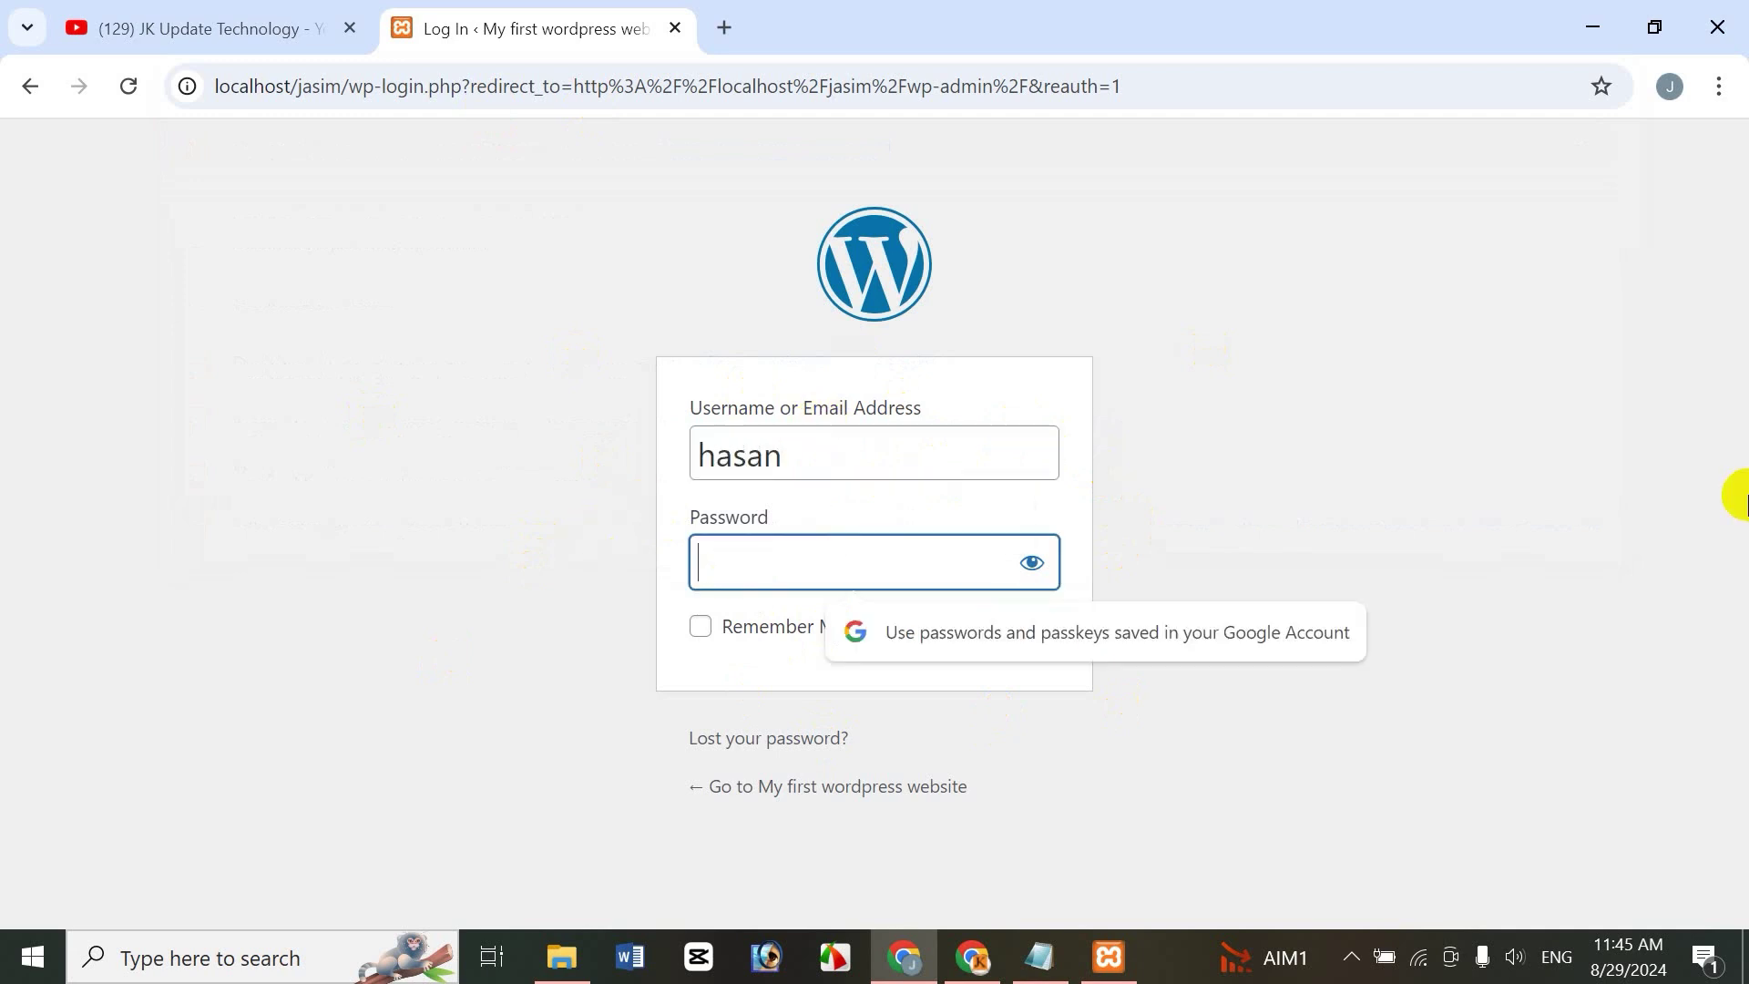
type("******")
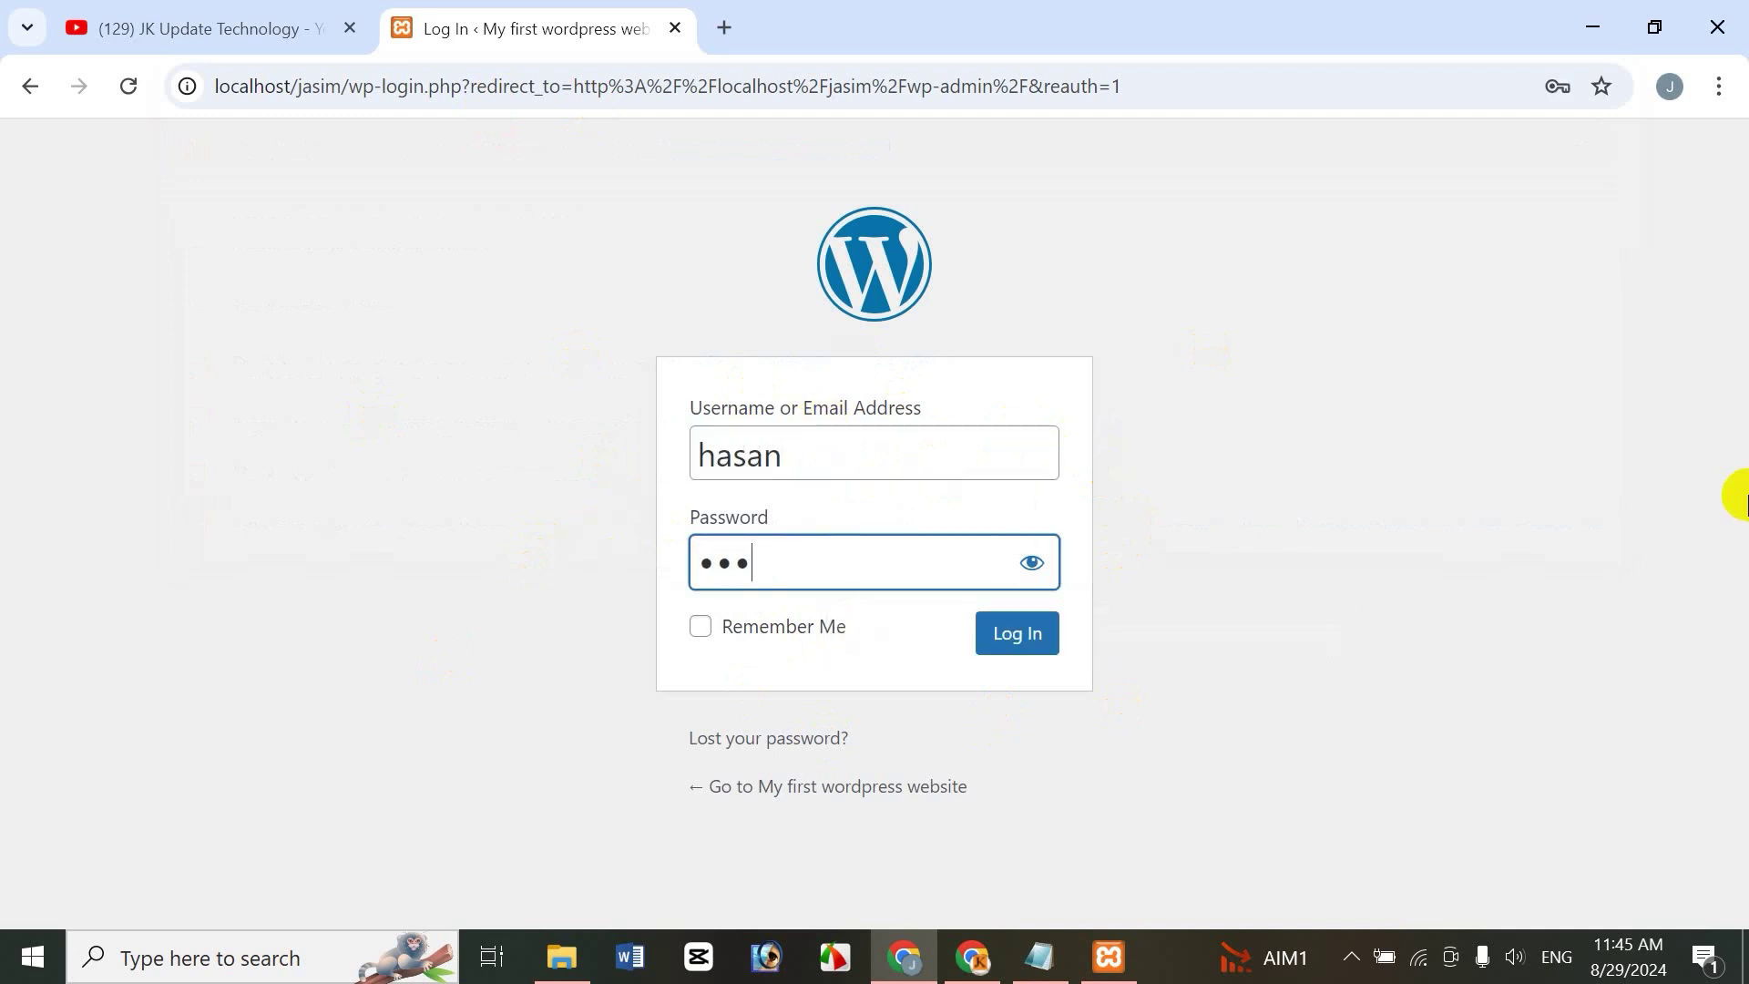
type("*****")
left_click(1018, 641)
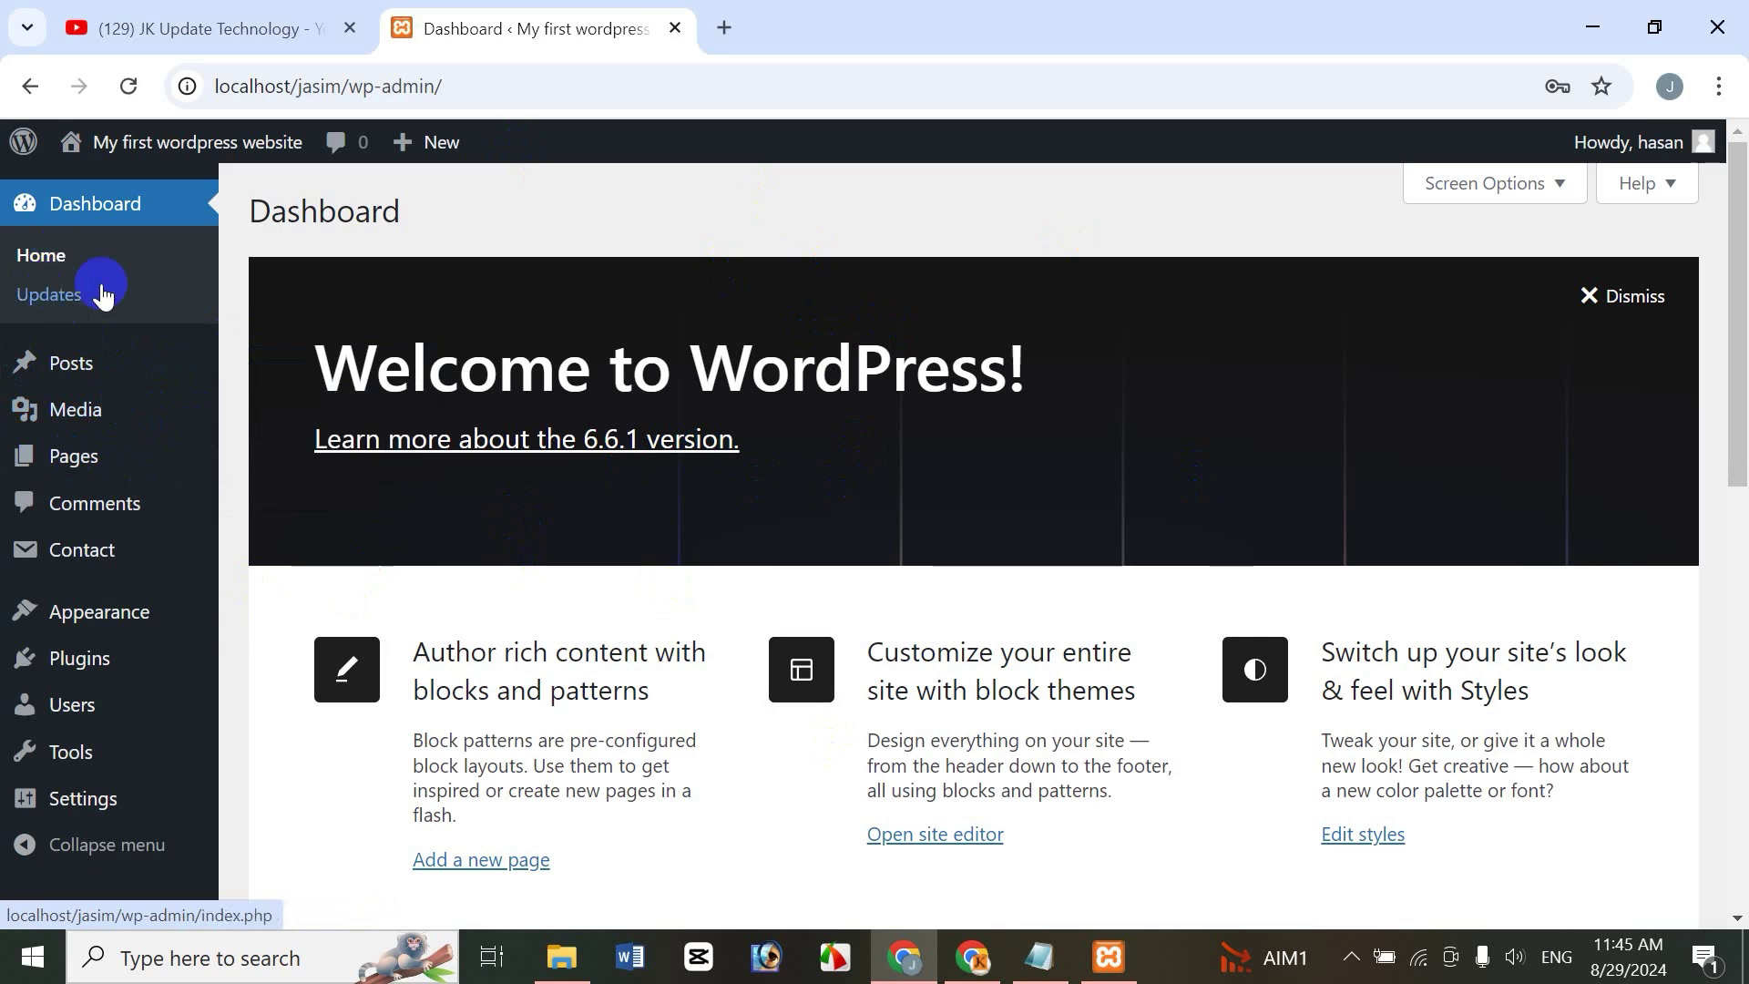
Open the list of all pages from the local site's WordPress dashboard
left_click(180, 20)
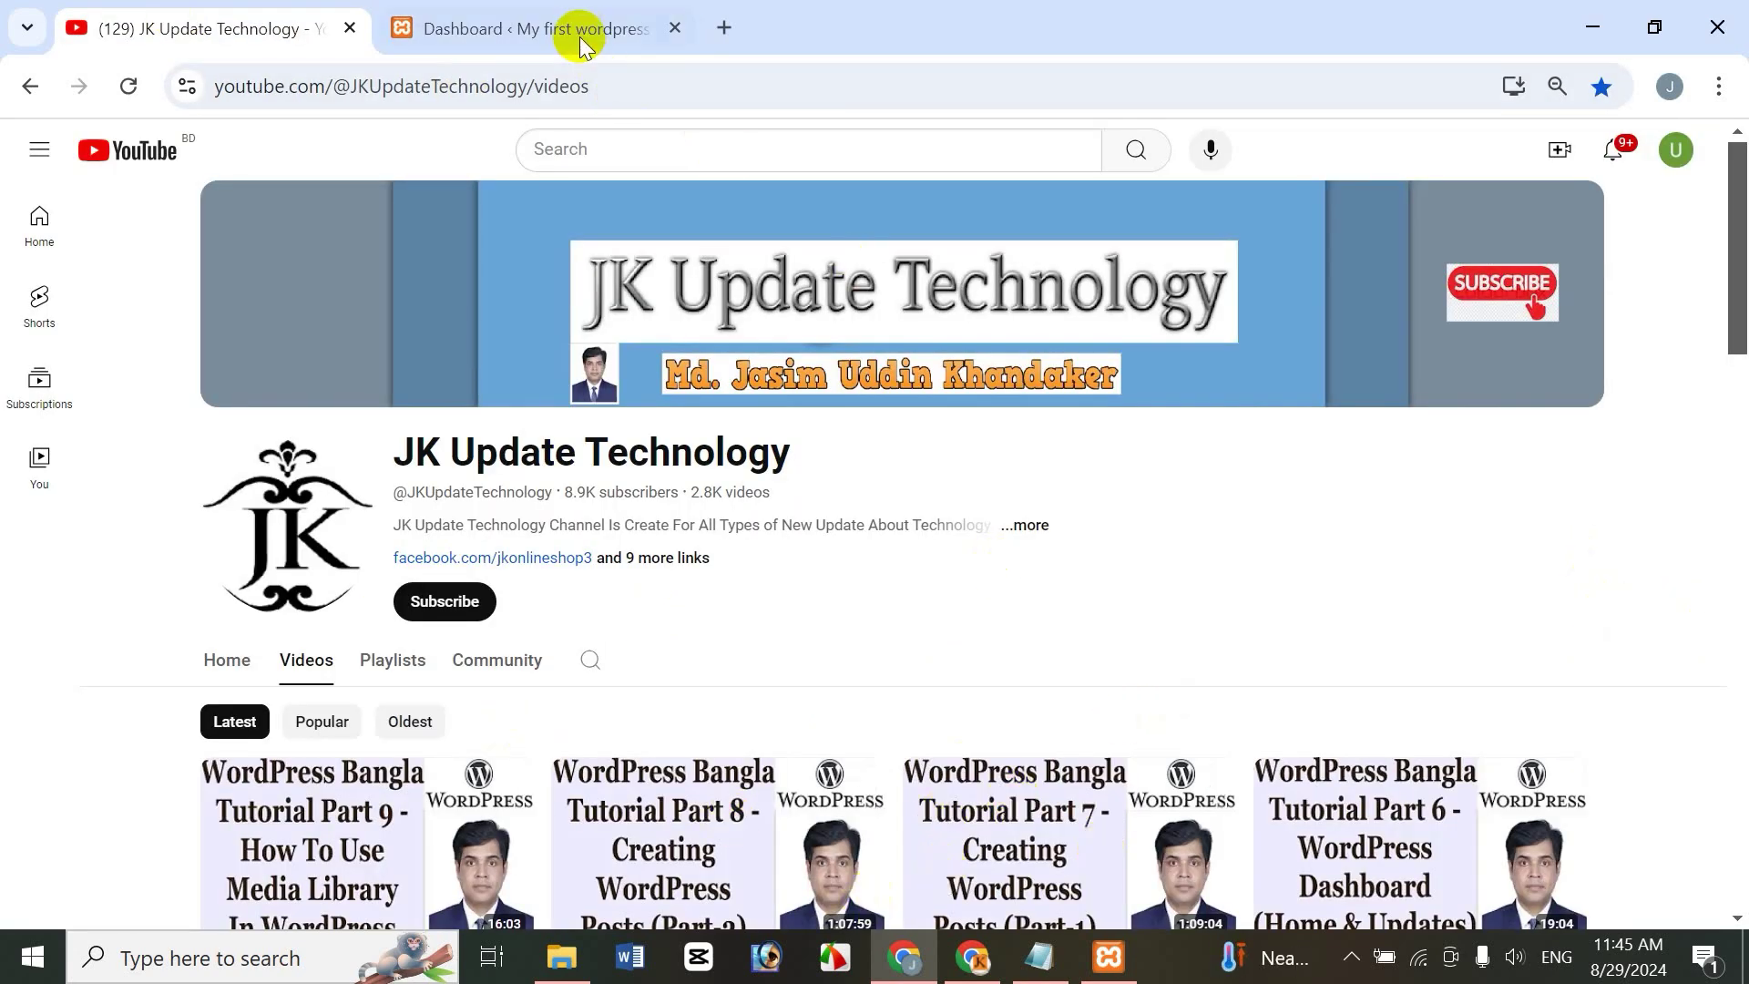
left_click(556, 28)
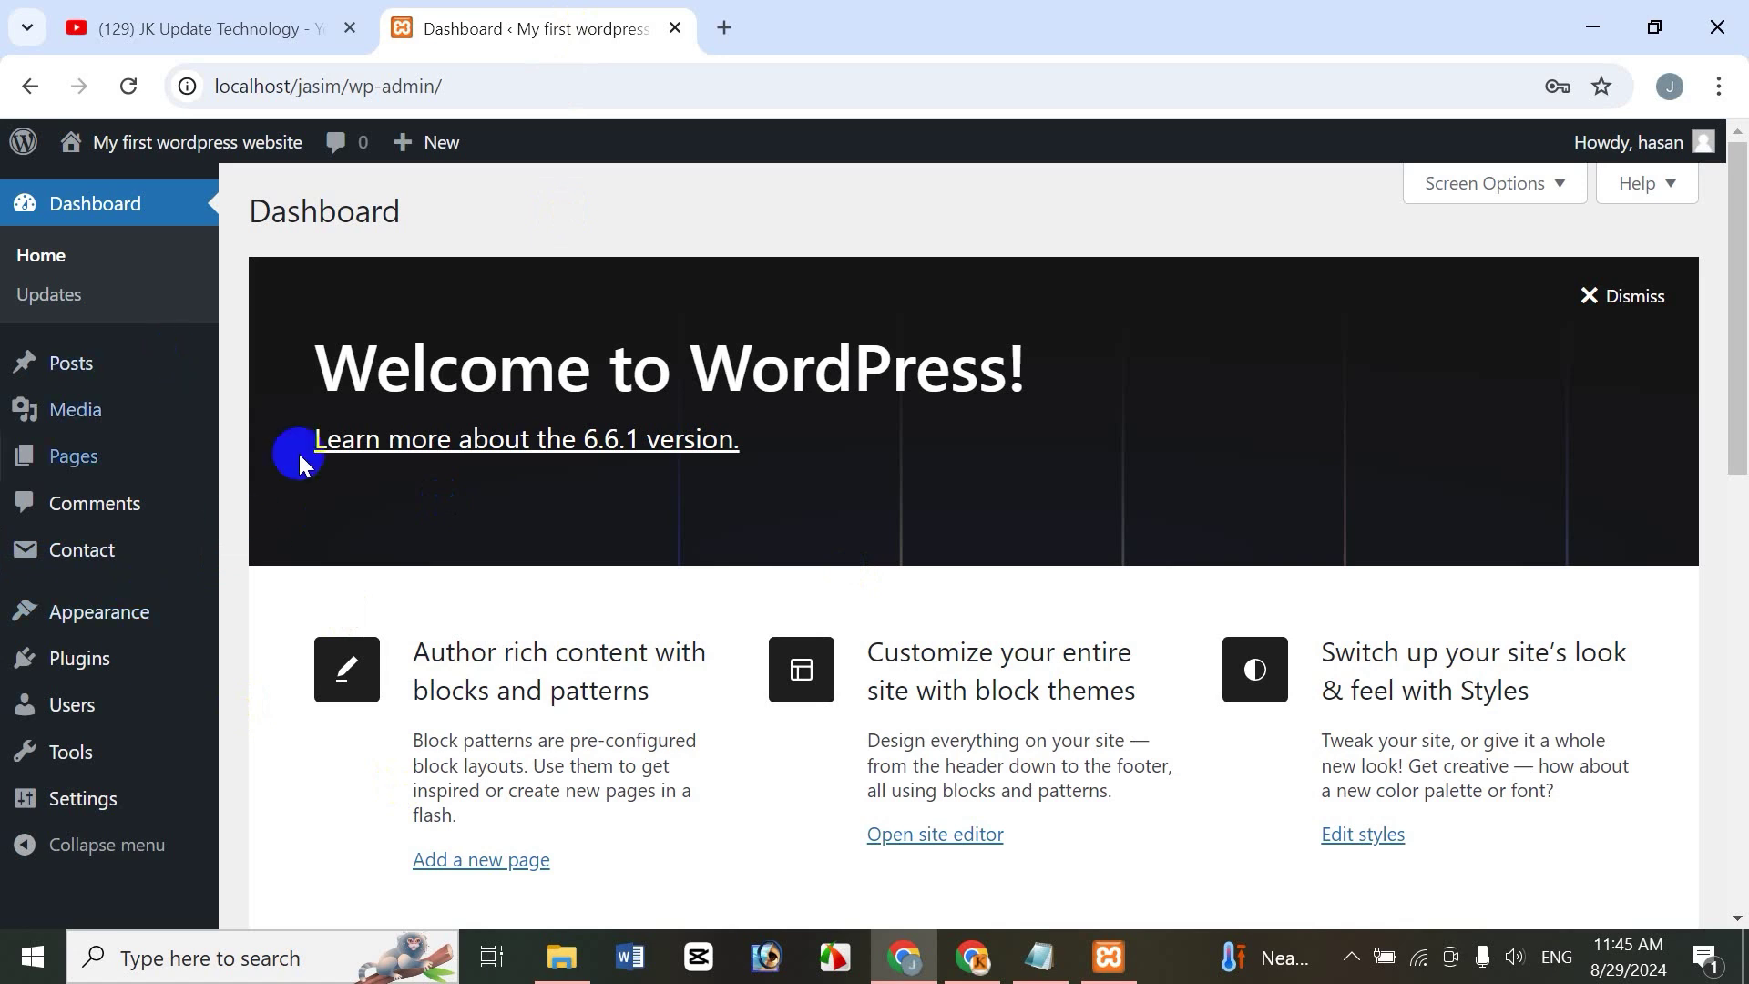
mouse_move(73, 469)
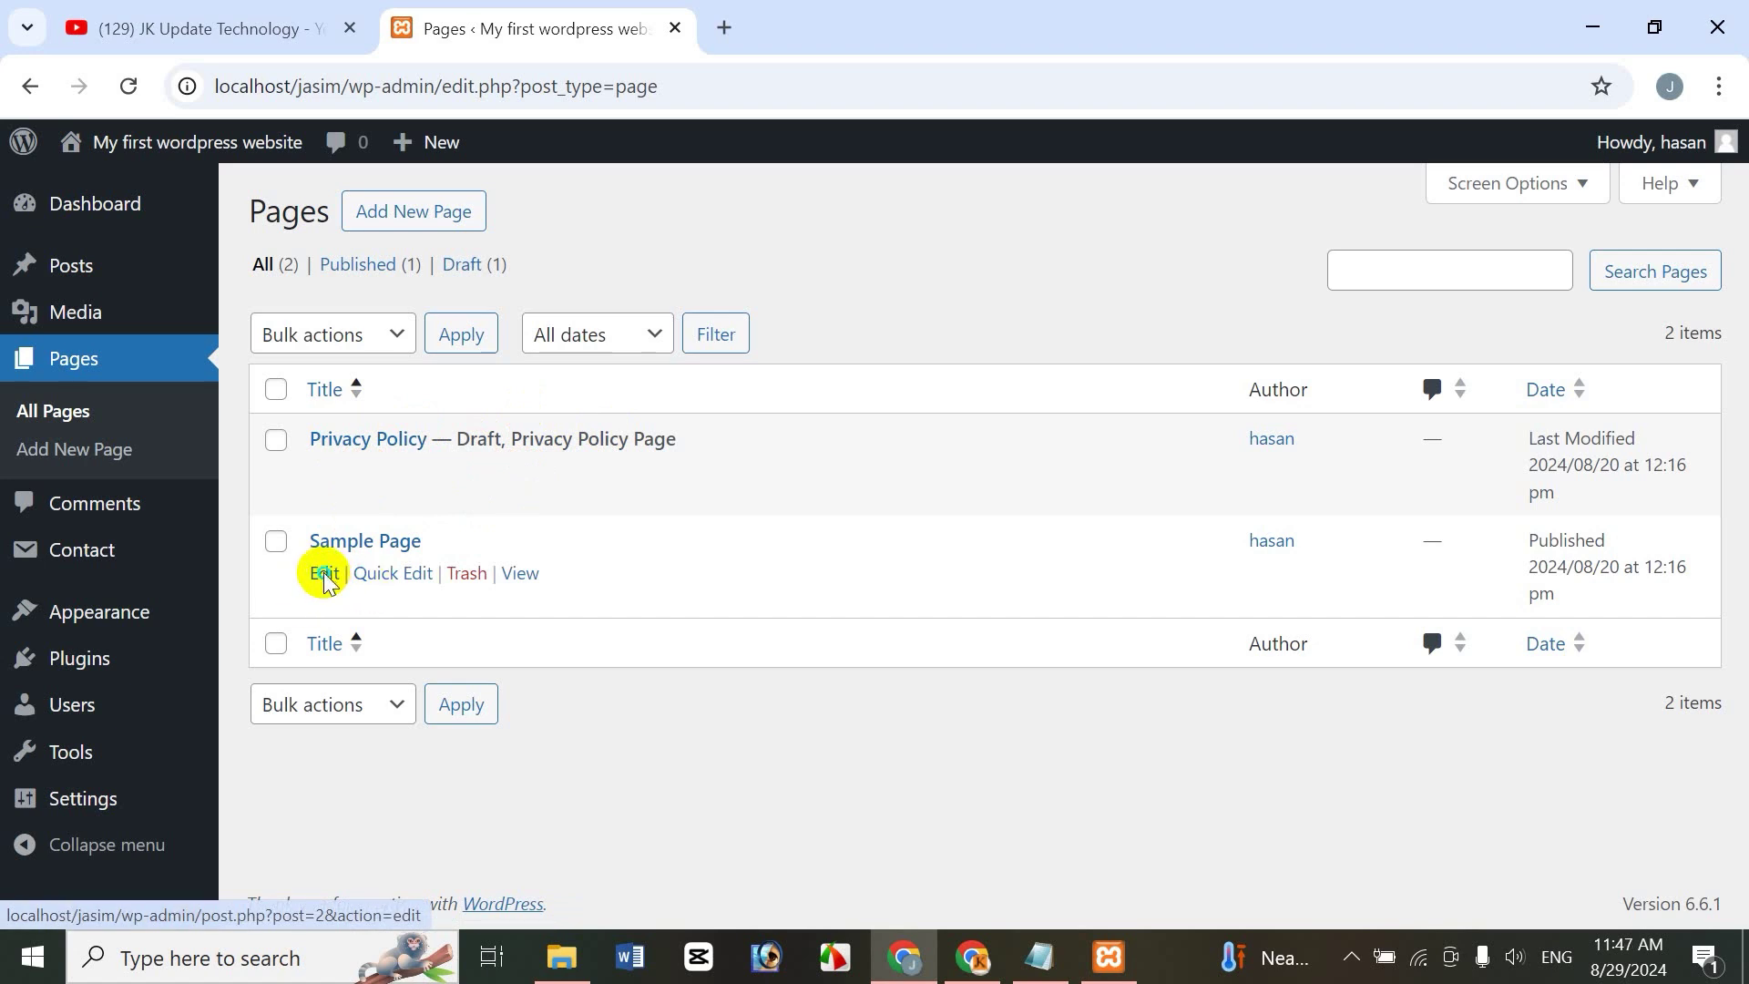
Open the Sample Page in the editor in a new tab, look over its content and close that tab
right_click(326, 580)
left_click(429, 265)
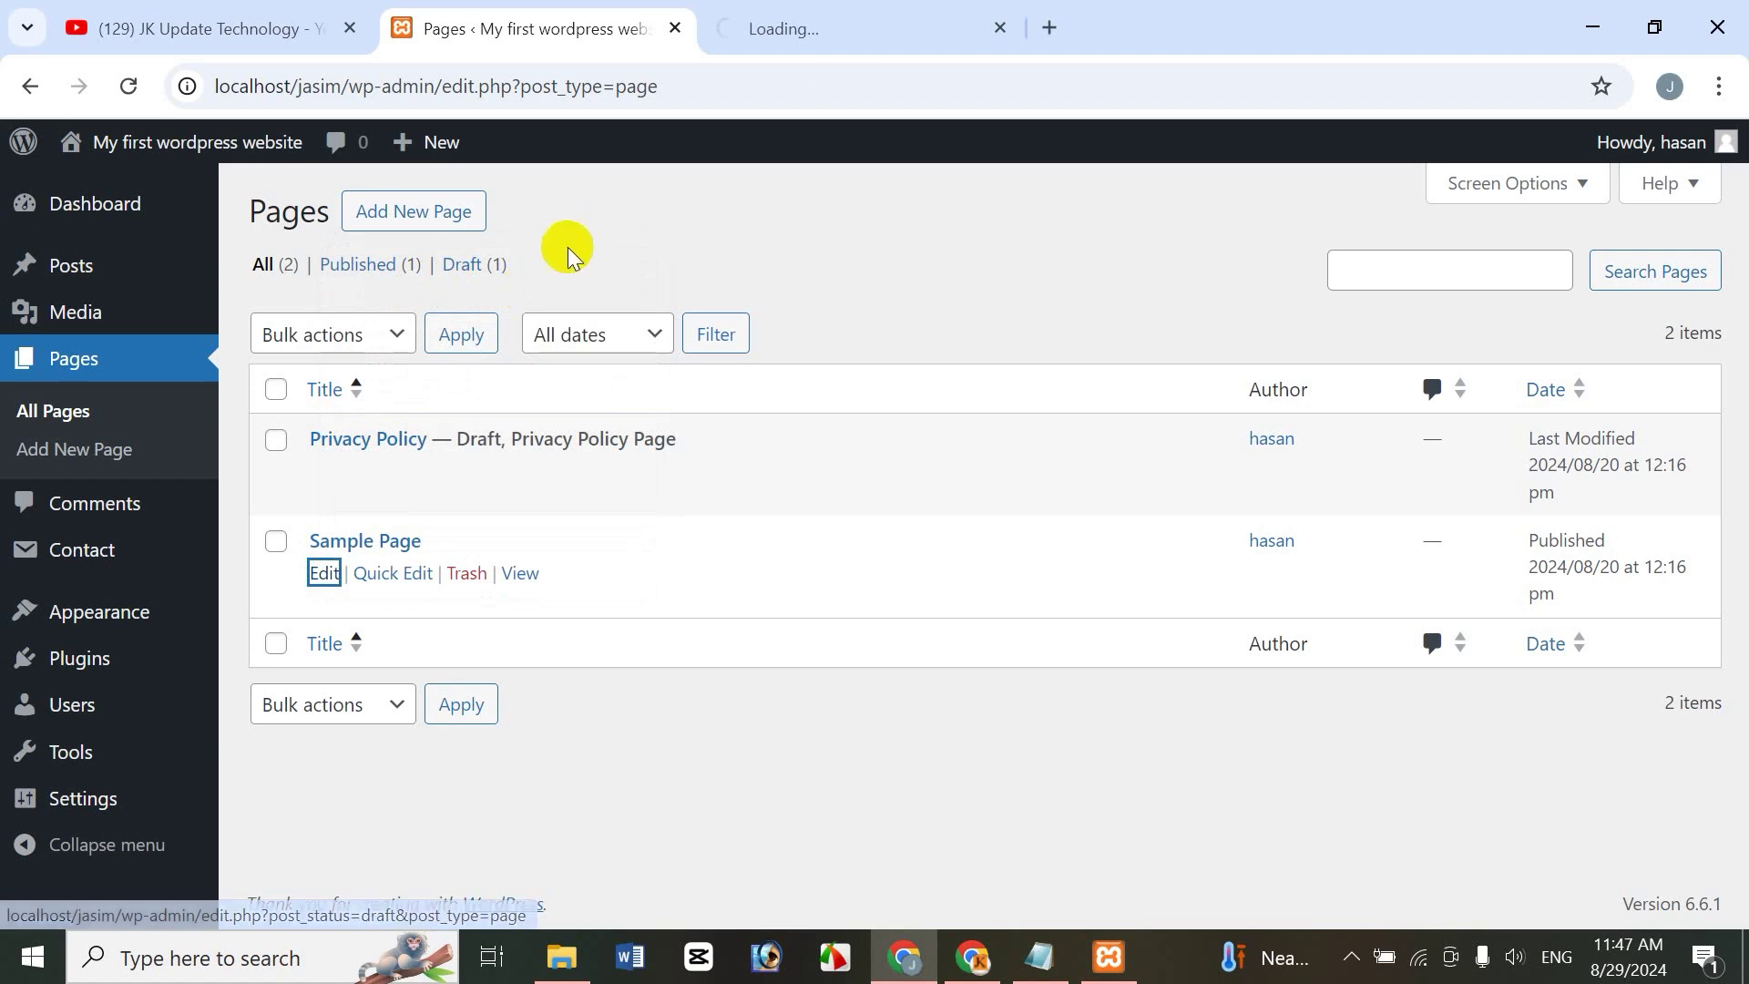
left_click(864, 19)
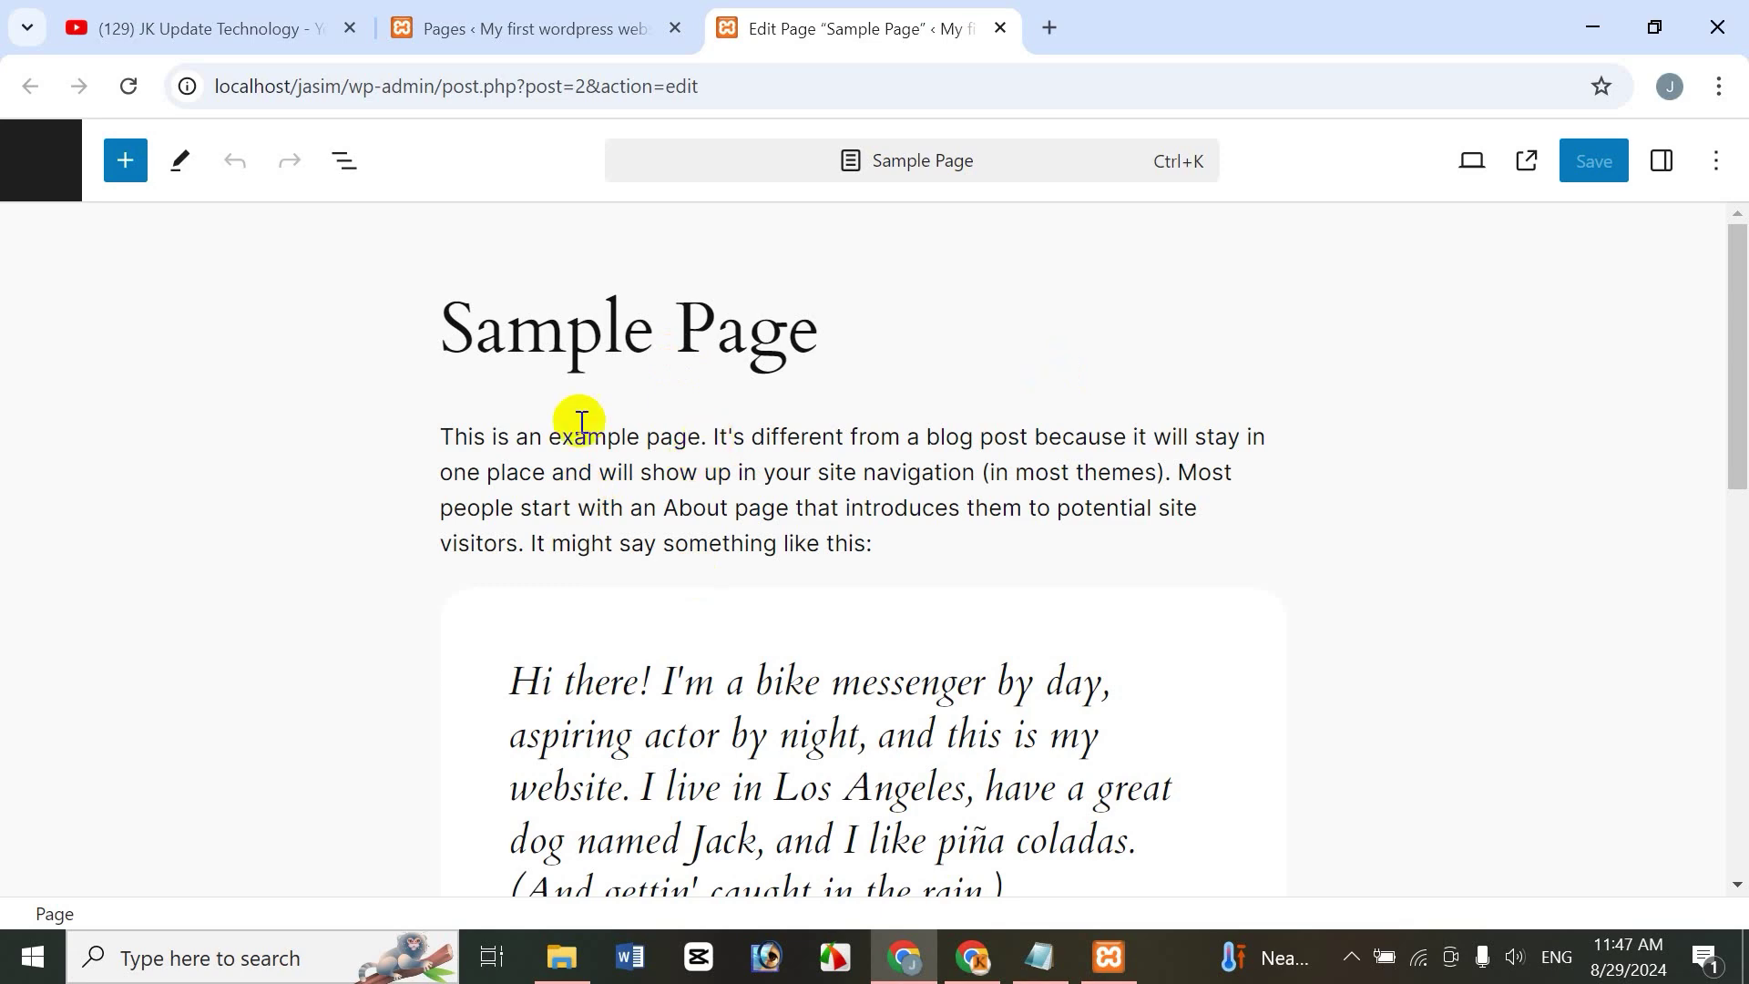
left_click_drag(1737, 410, 1686, 273)
left_click(672, 497)
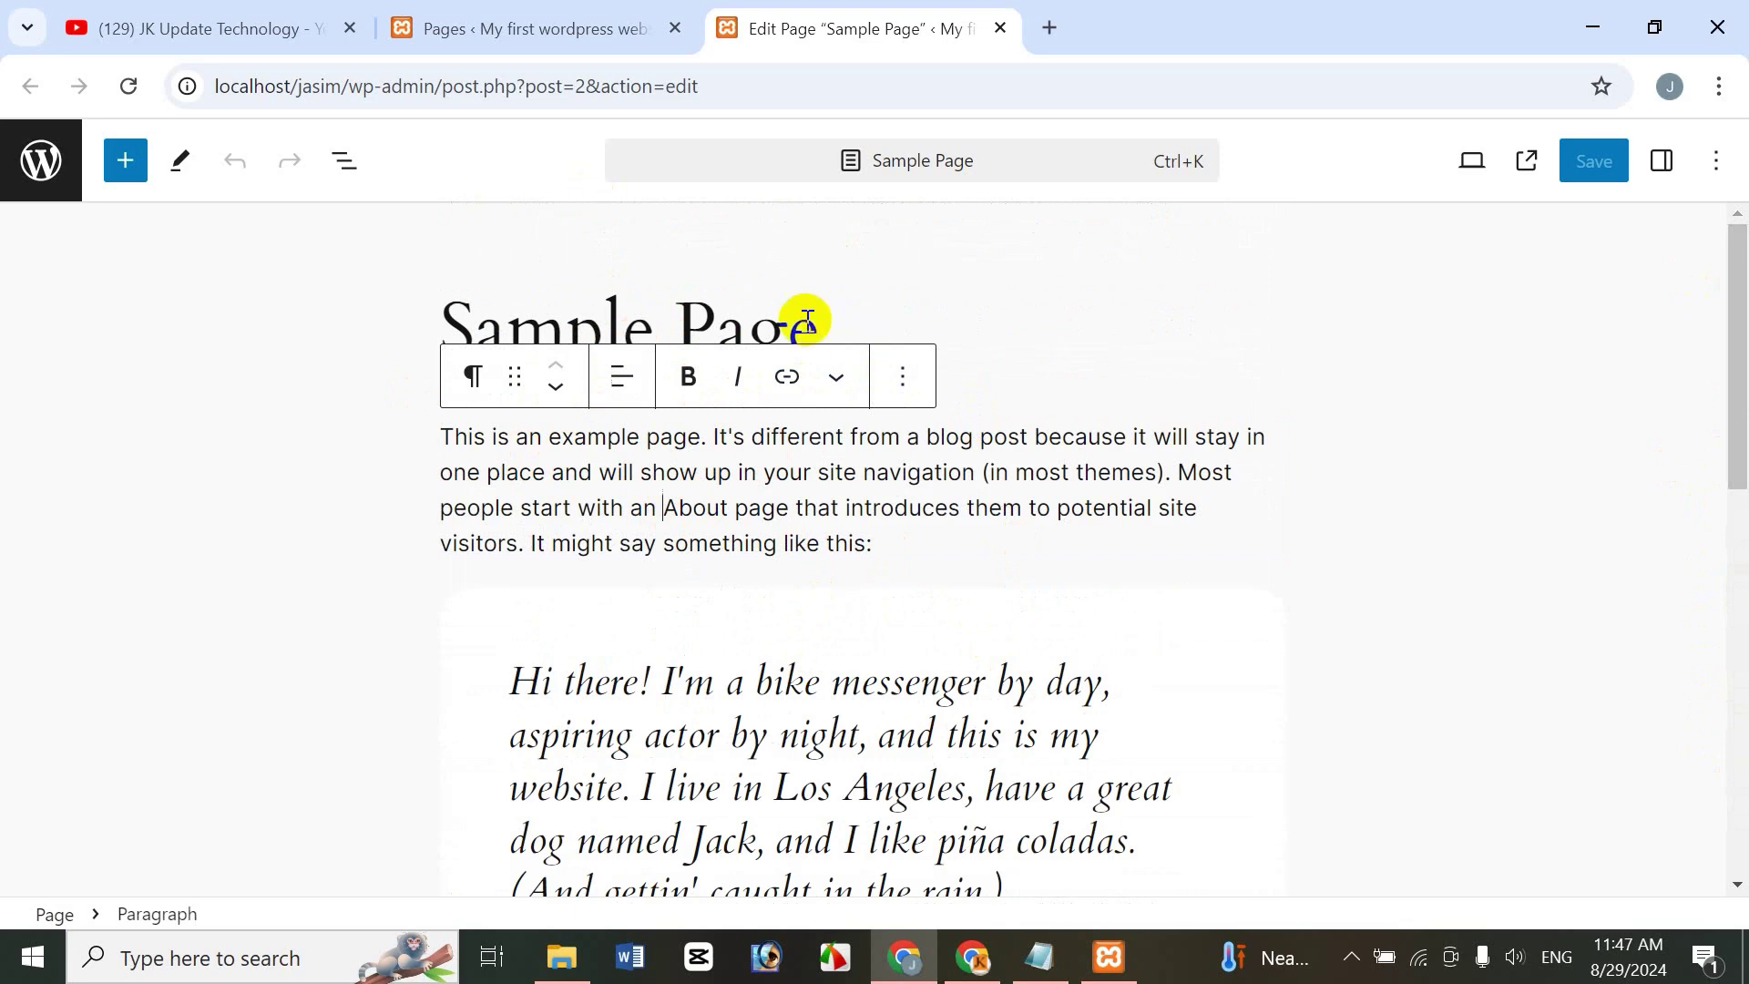
left_click(999, 28)
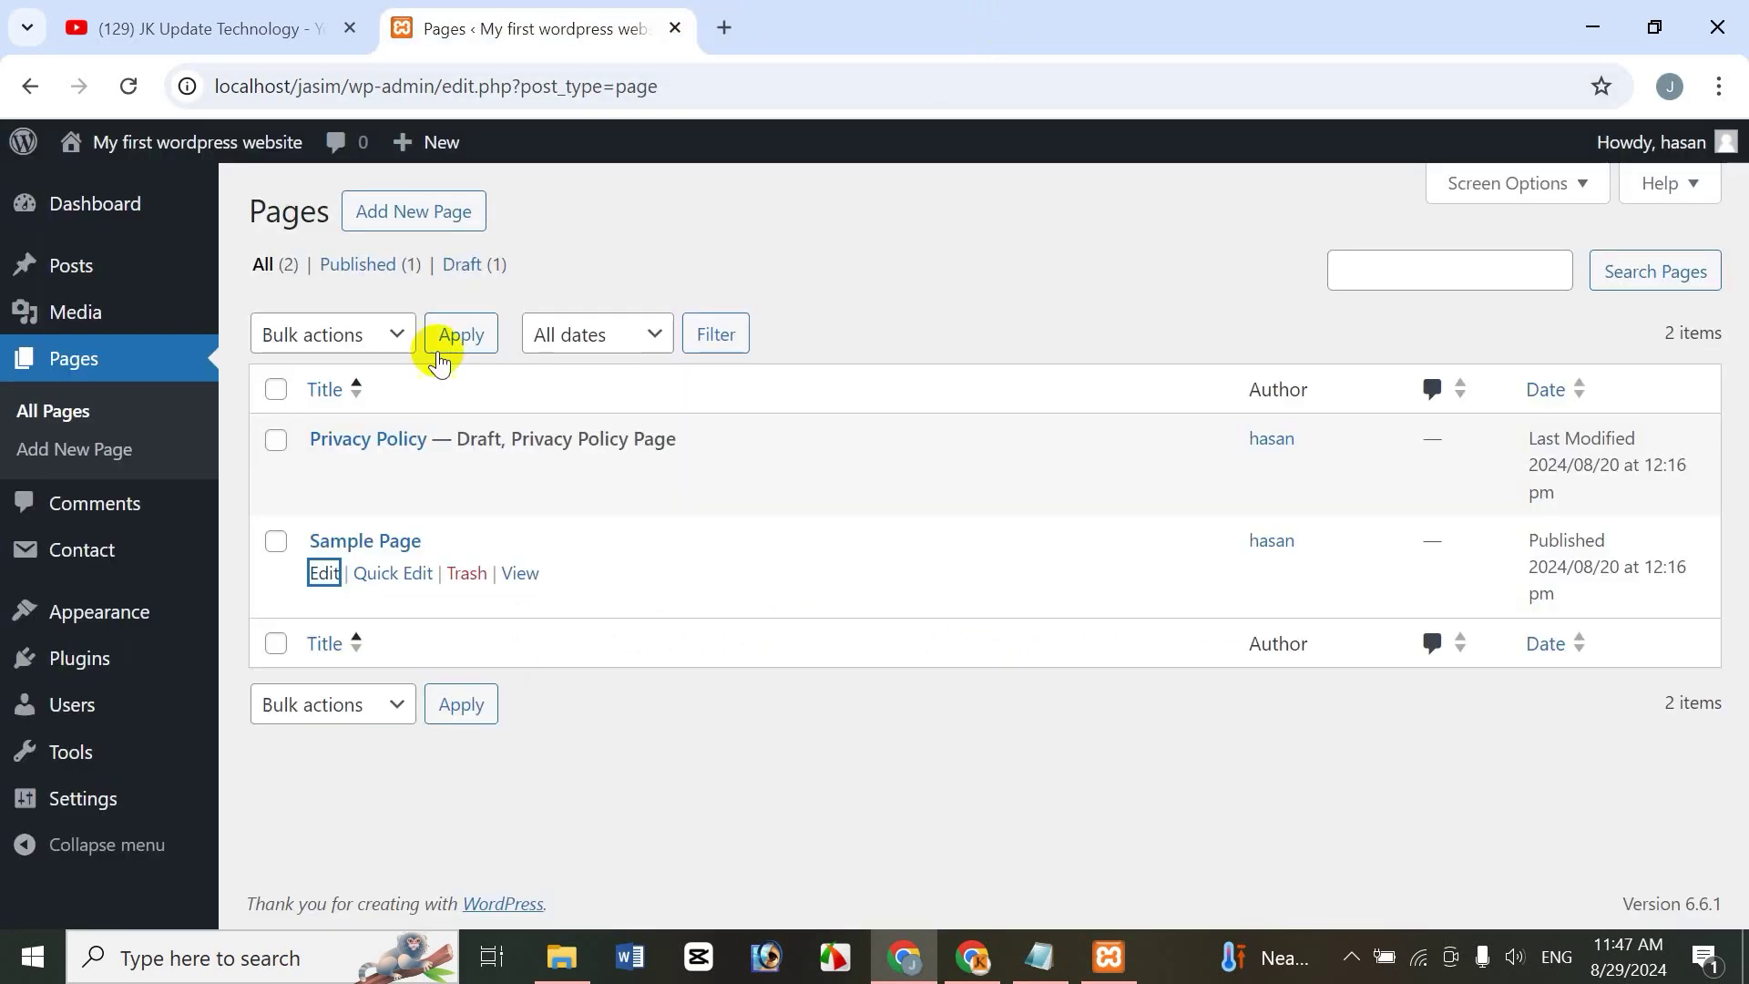
Open the Sample Page for quick editing, look over its settings and status choices, and cancel without saving
left_click(394, 574)
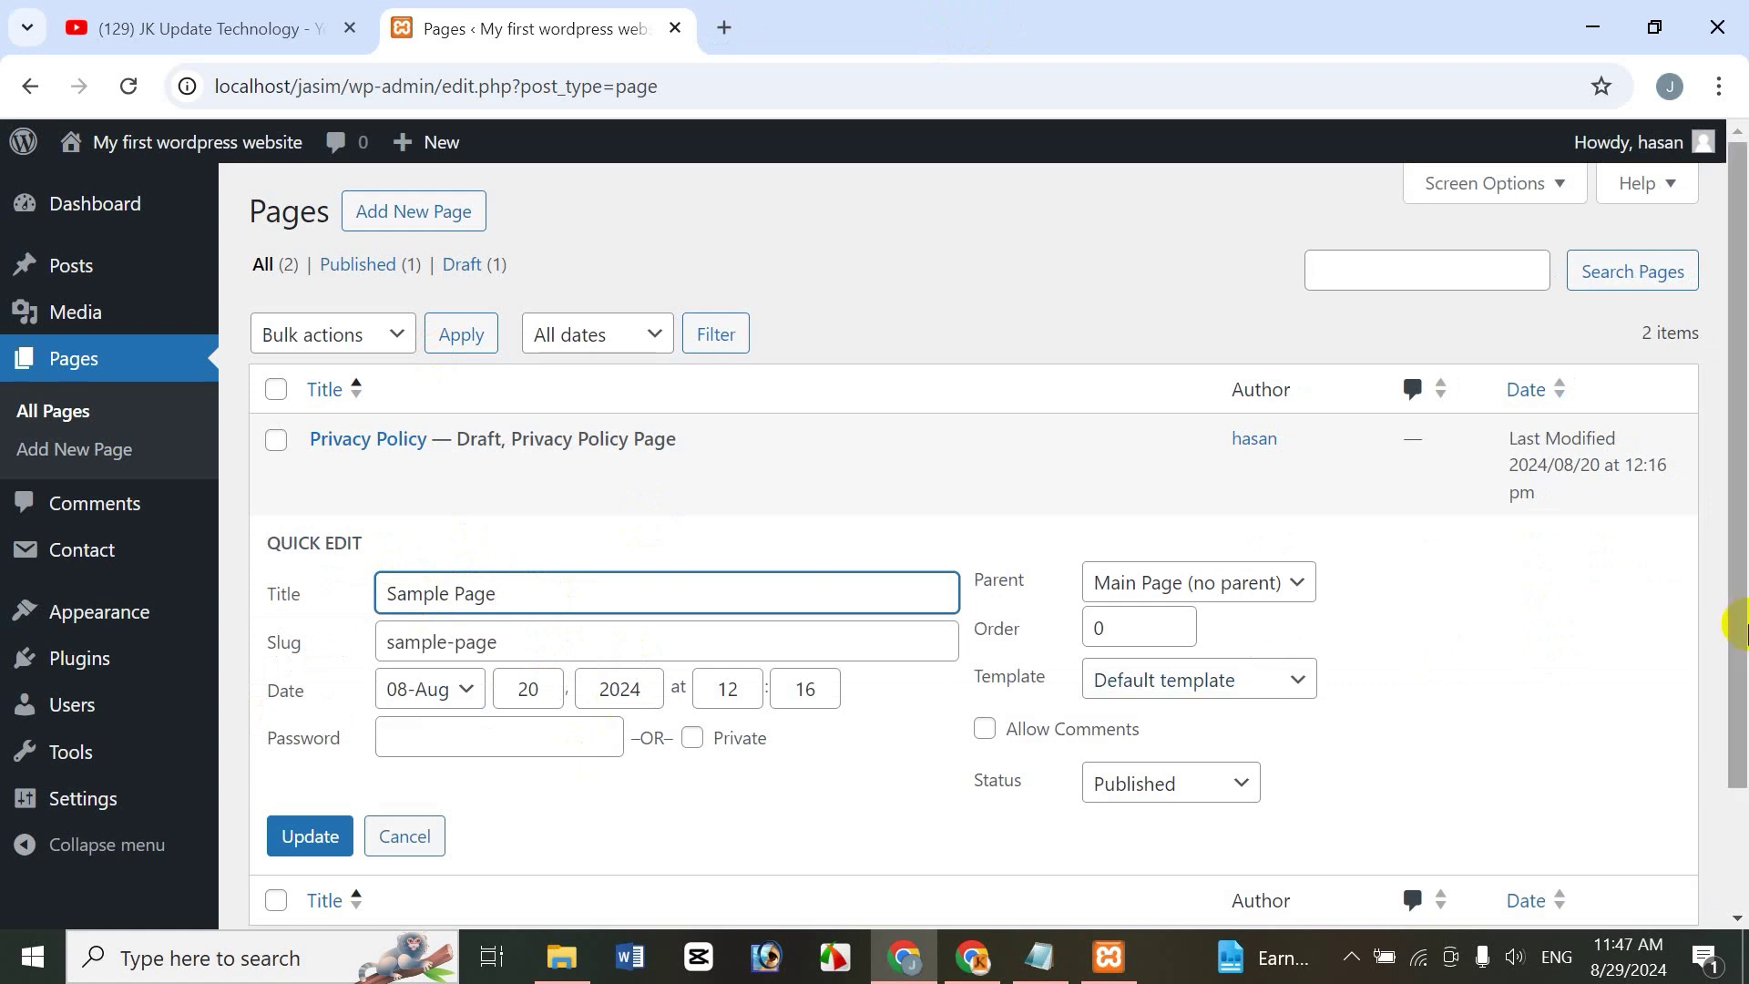
left_click_drag(1737, 630, 1725, 695)
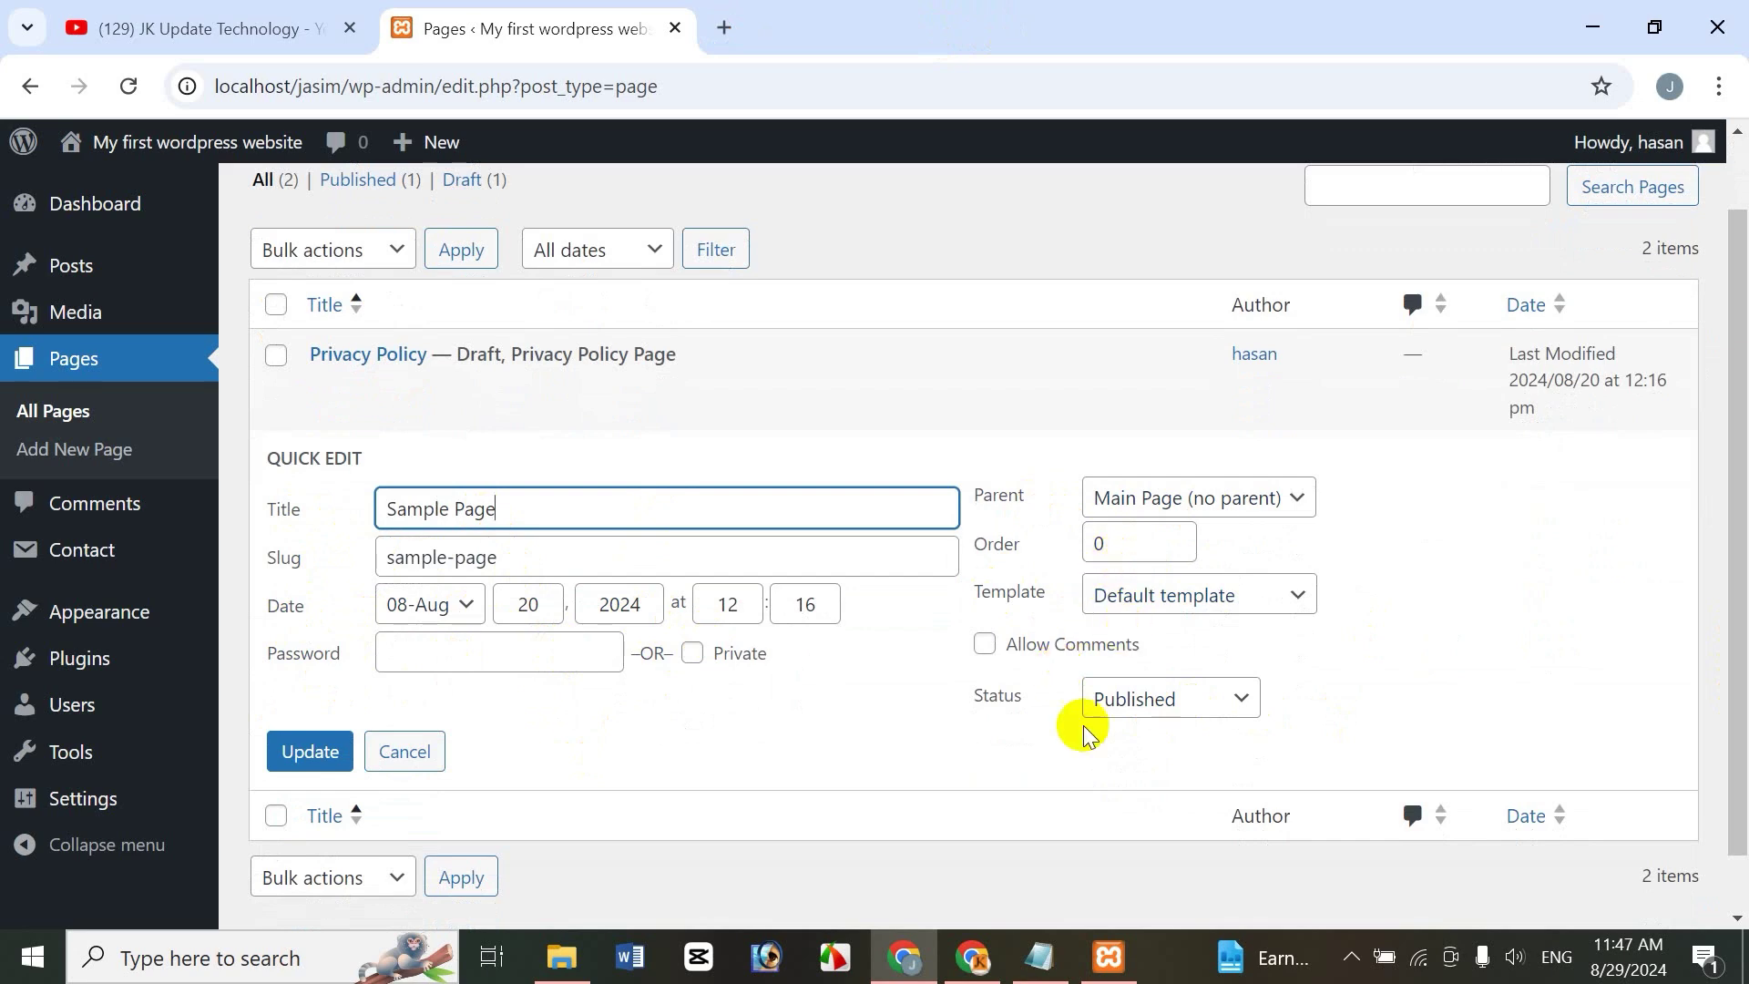
left_click(1184, 701)
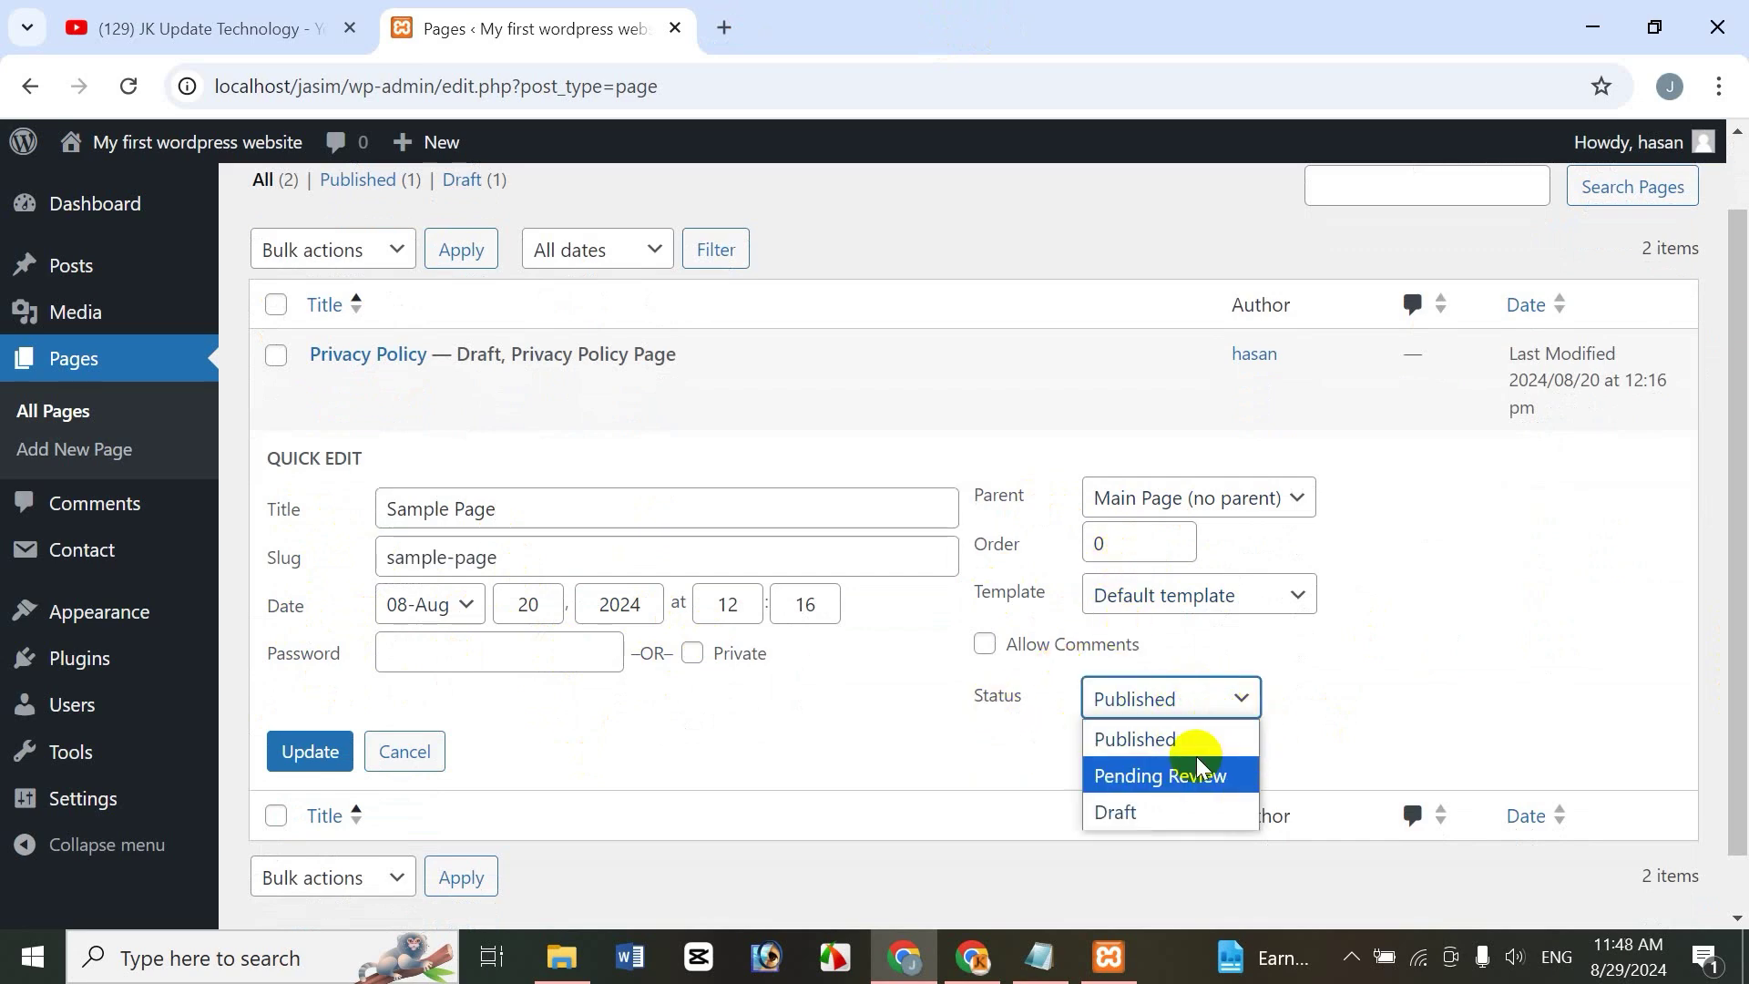
left_click(1004, 742)
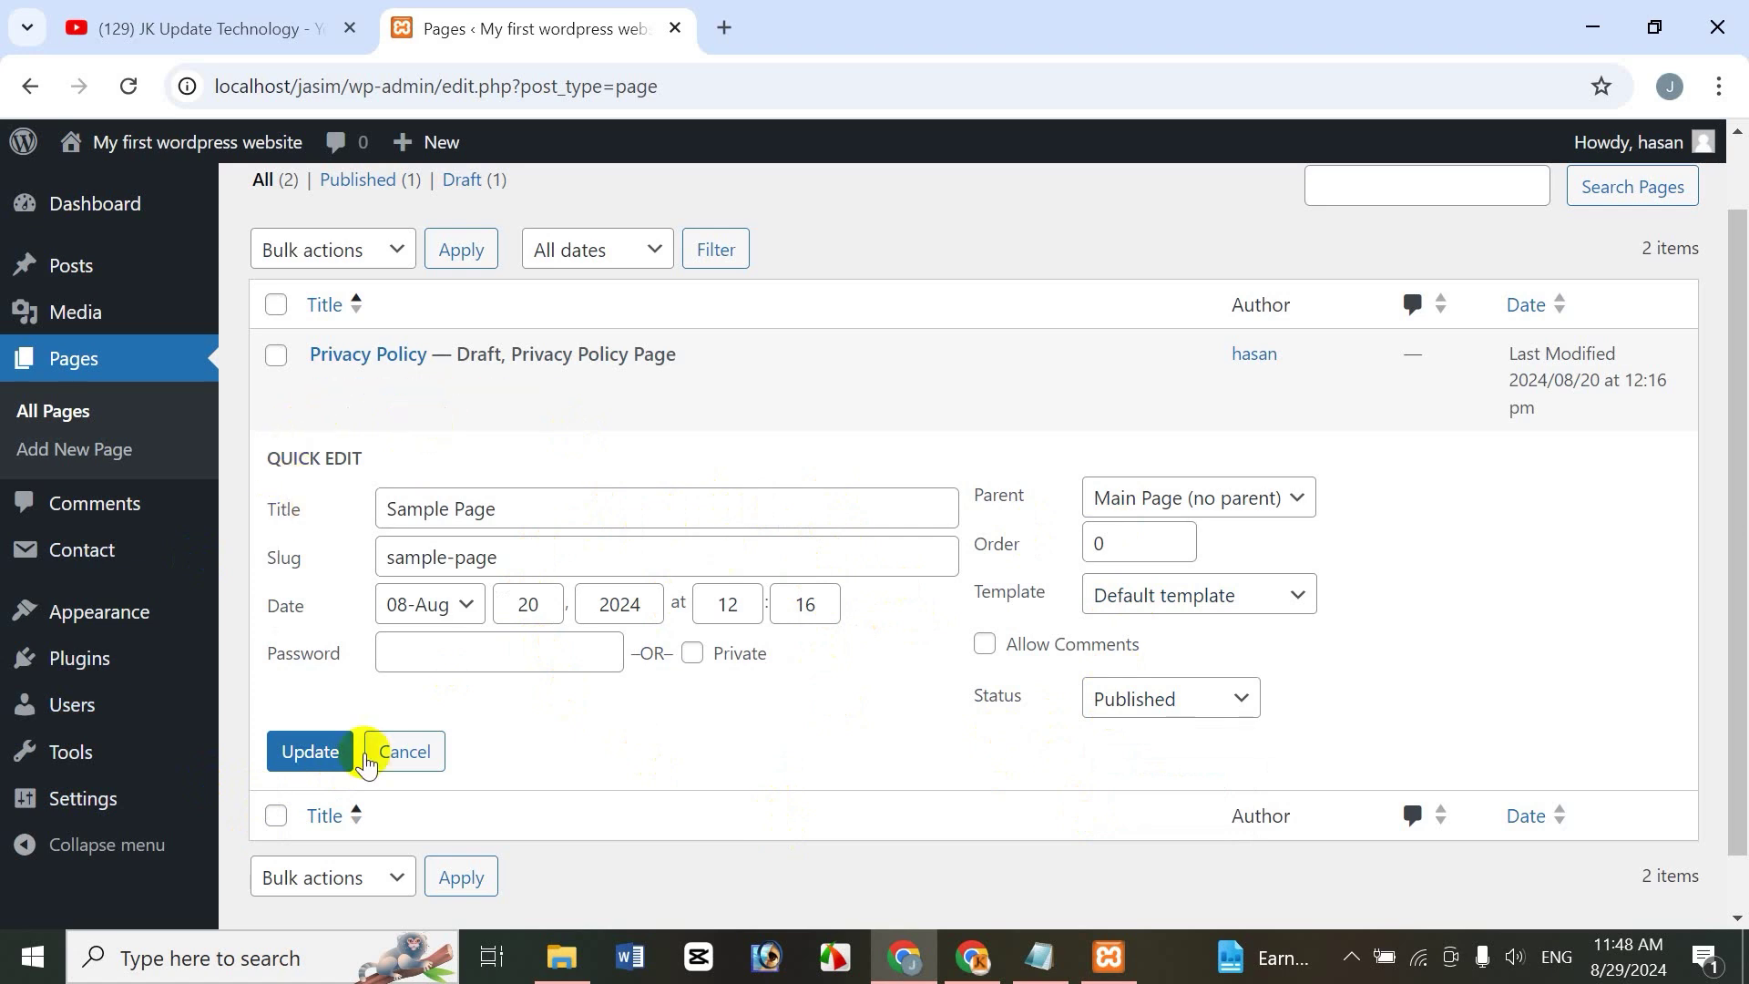
left_click(422, 769)
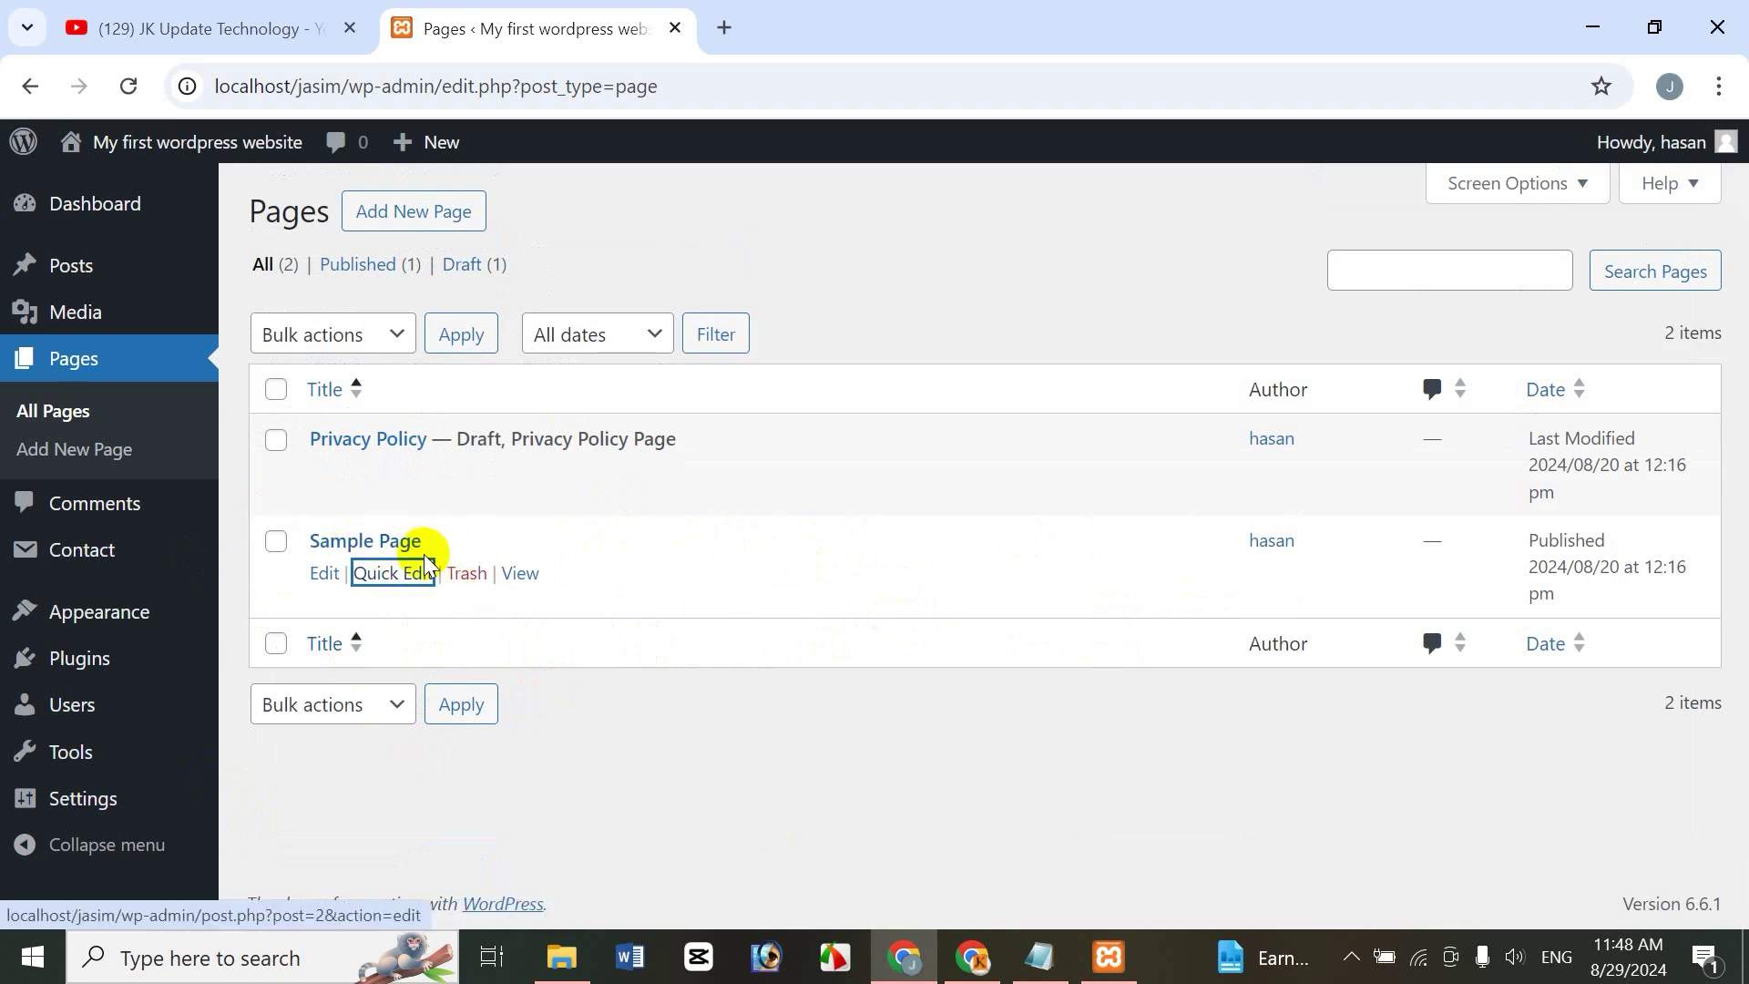
Move the Sample Page to the Trash, restore it from there and return to the list of all pages
left_click(466, 573)
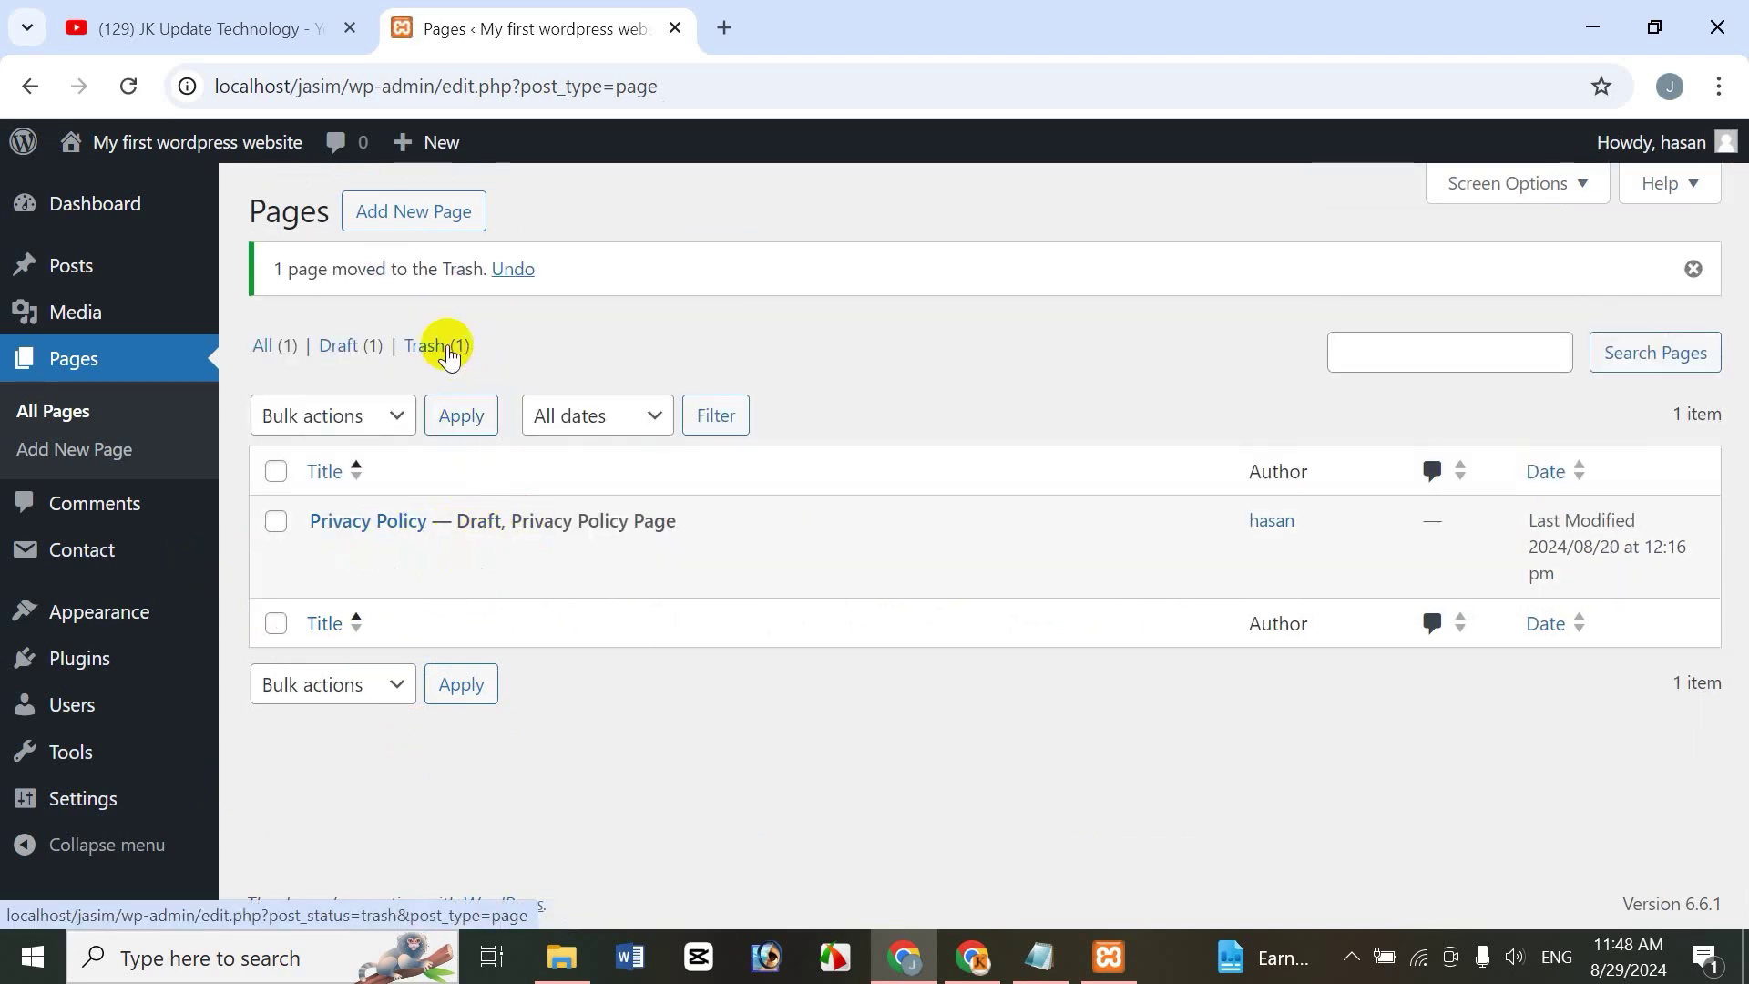
left_click(446, 348)
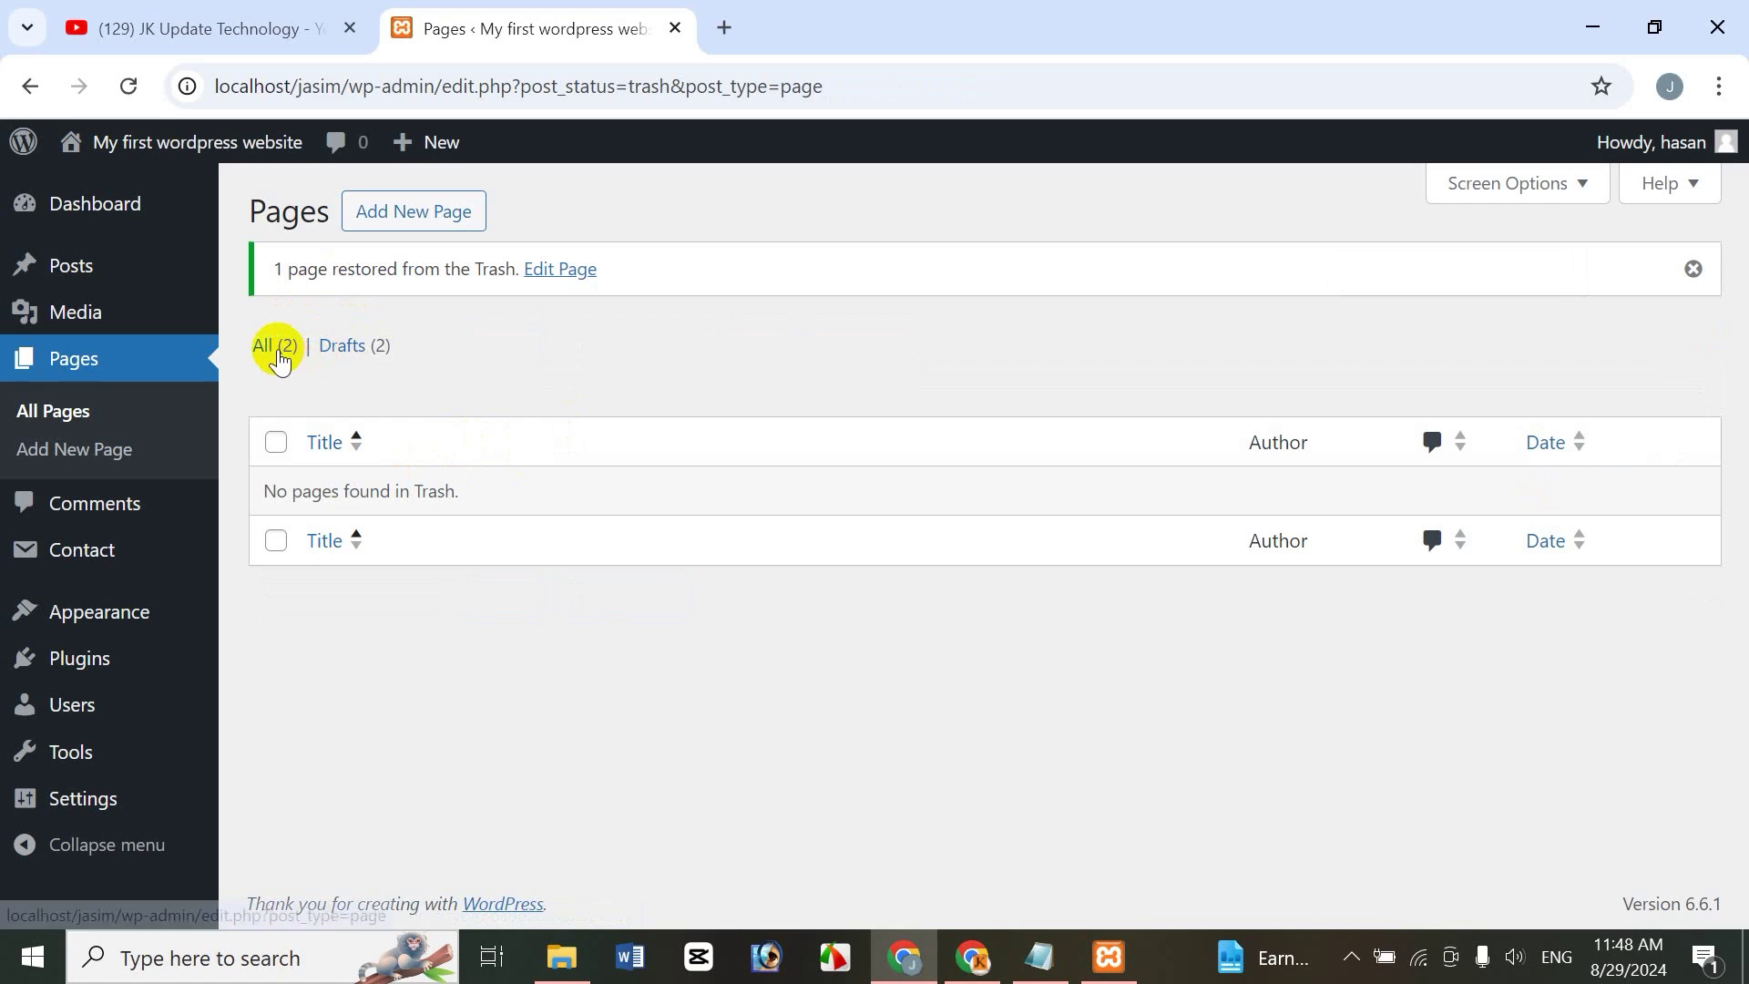
left_click(280, 362)
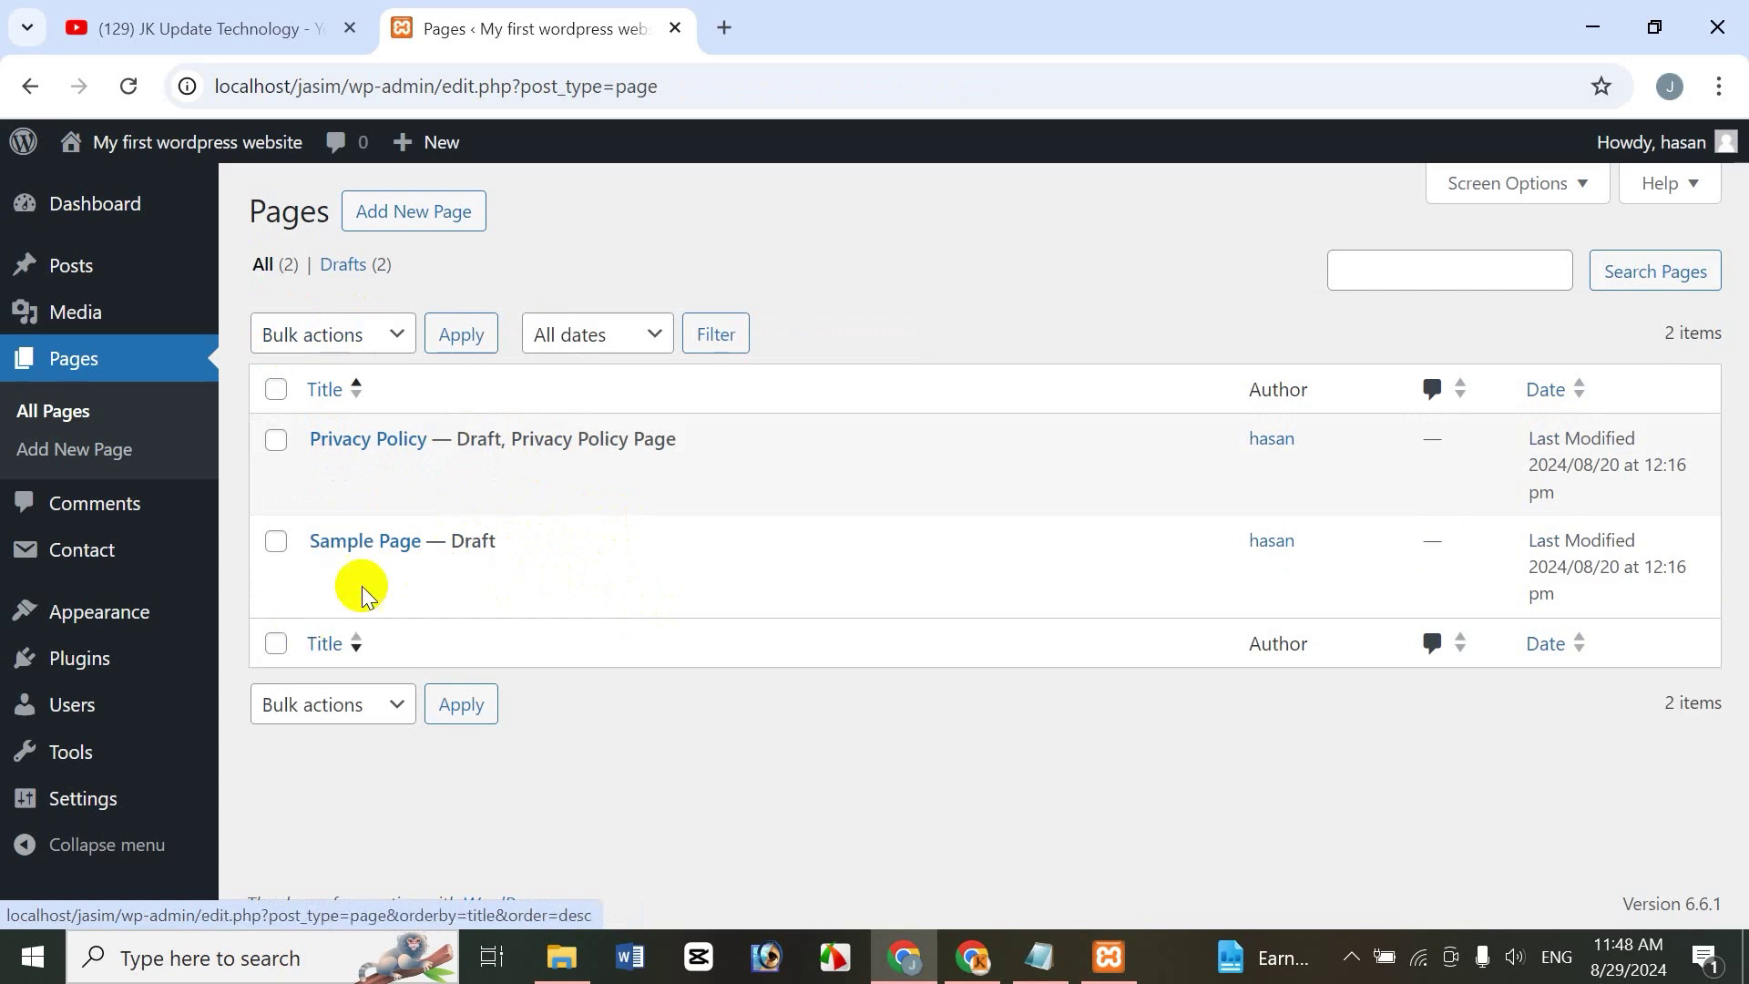
Try out the Edit and Move to Trash bulk actions with both pages selected, without applying them, and clear the choice and selection
left_click(401, 337)
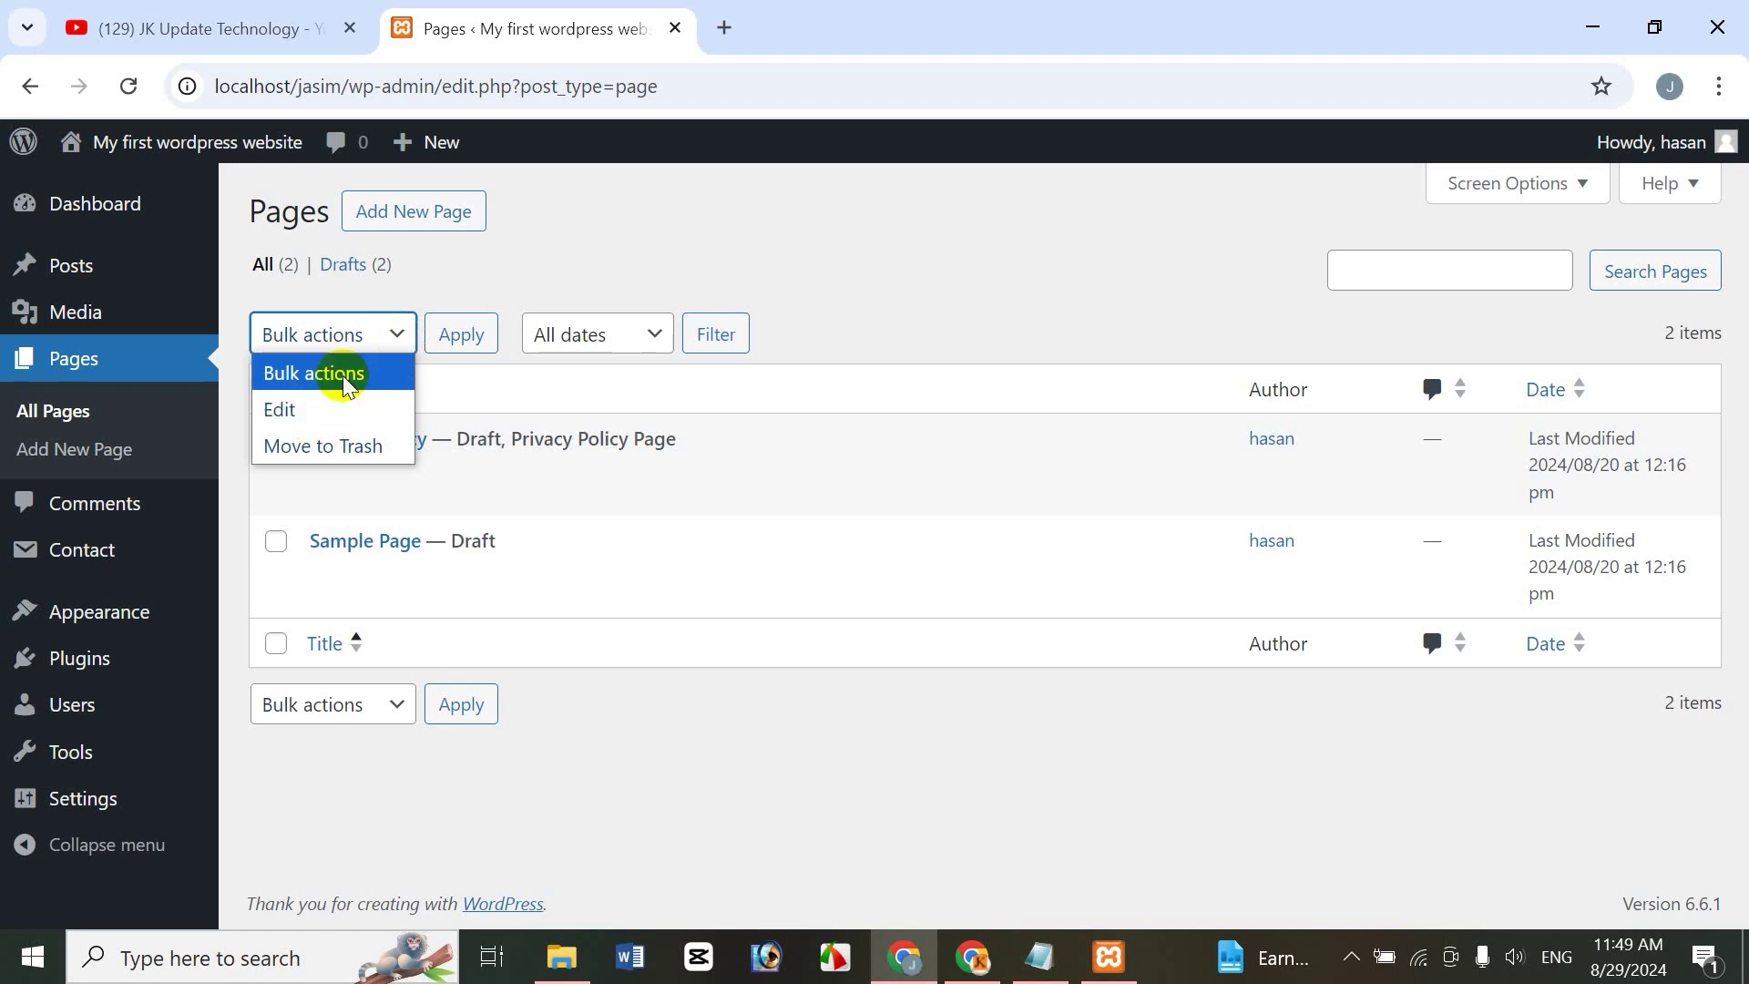
left_click(286, 411)
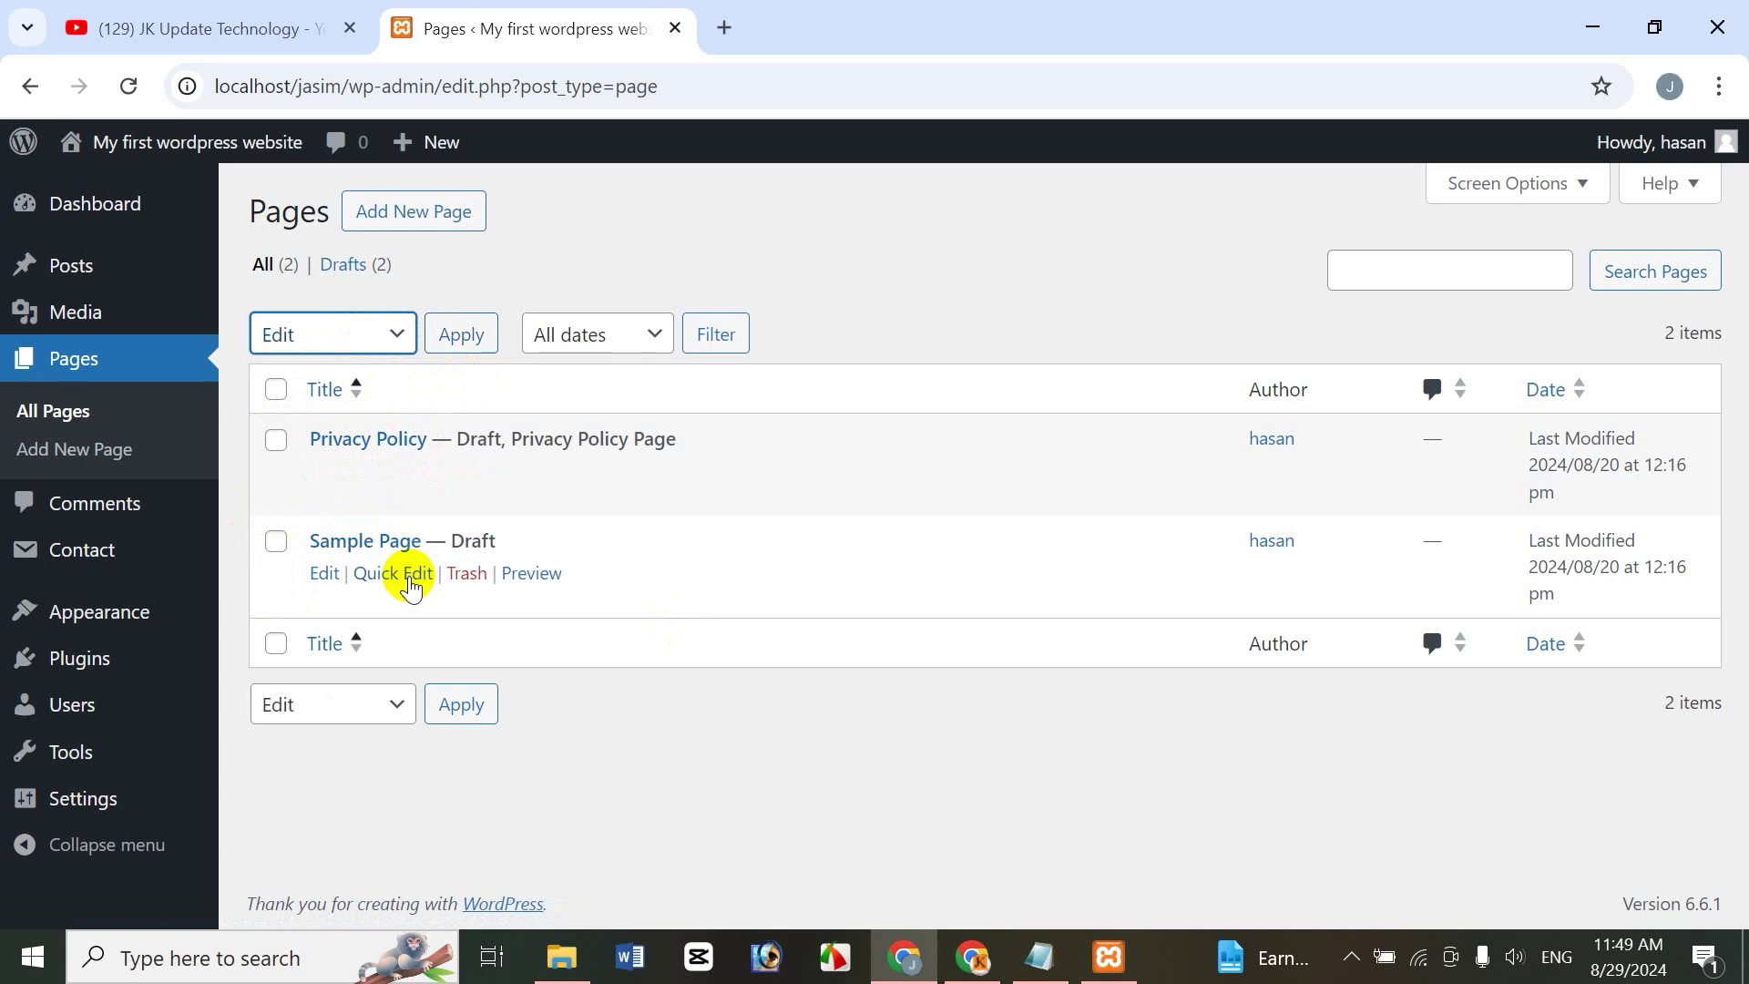
left_click(355, 337)
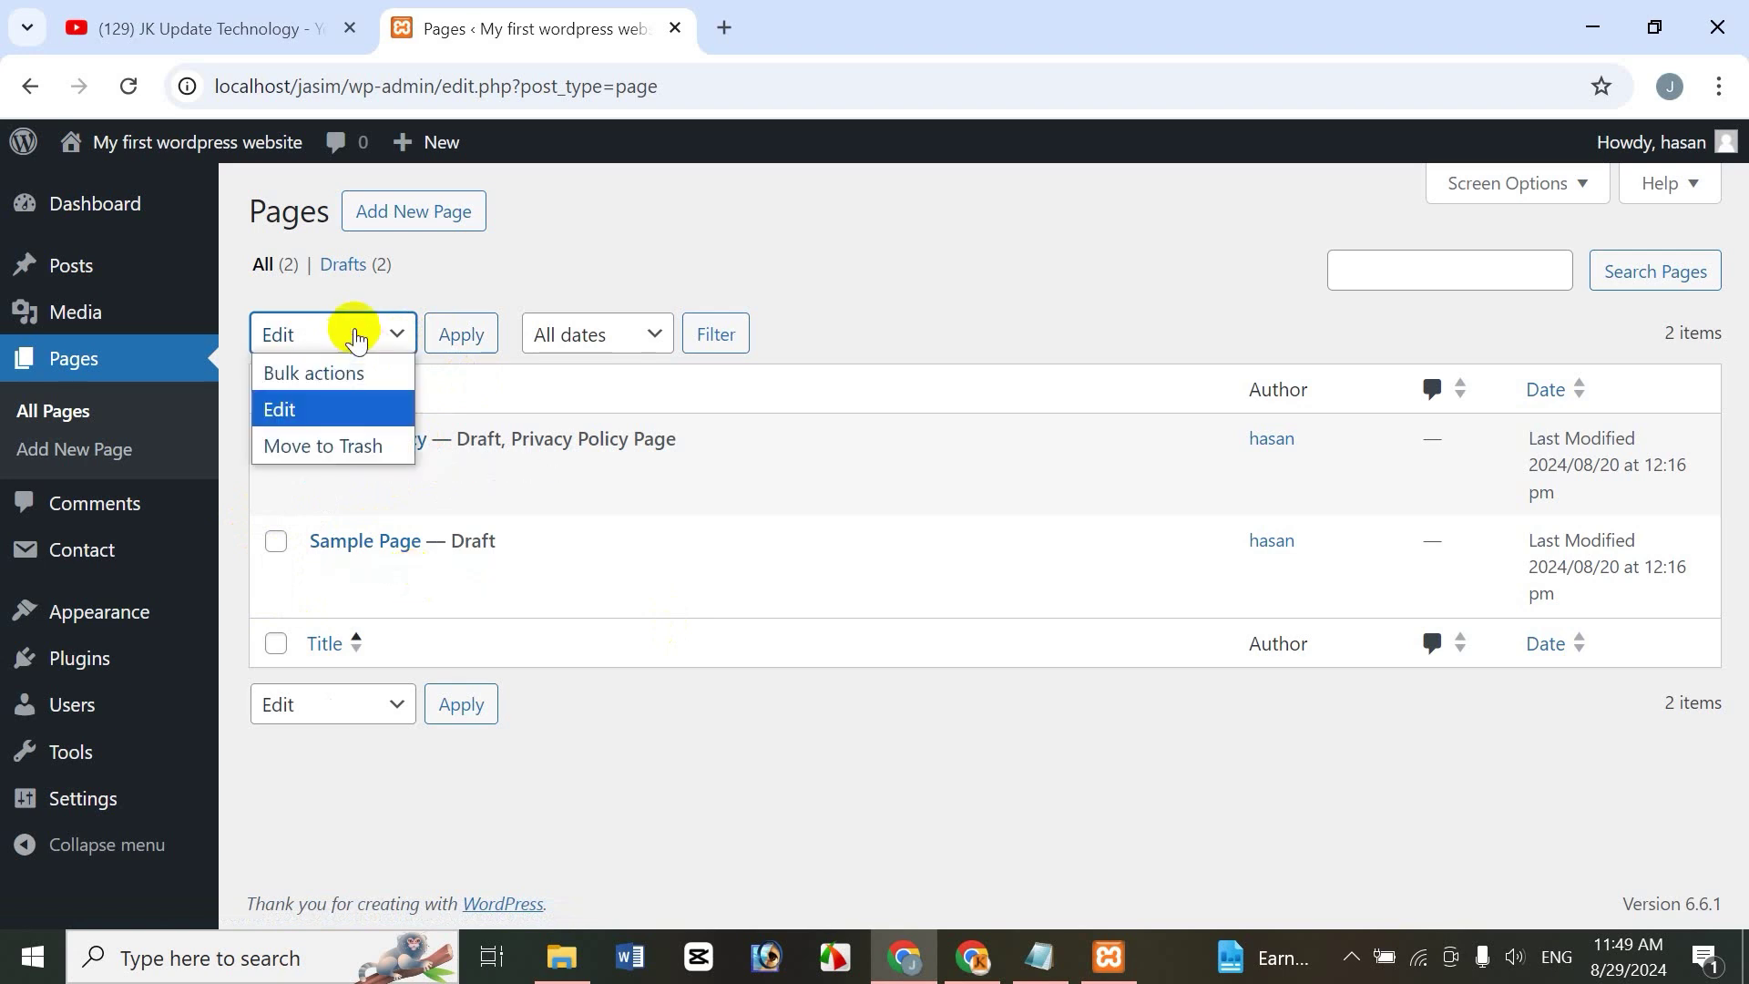
left_click(344, 446)
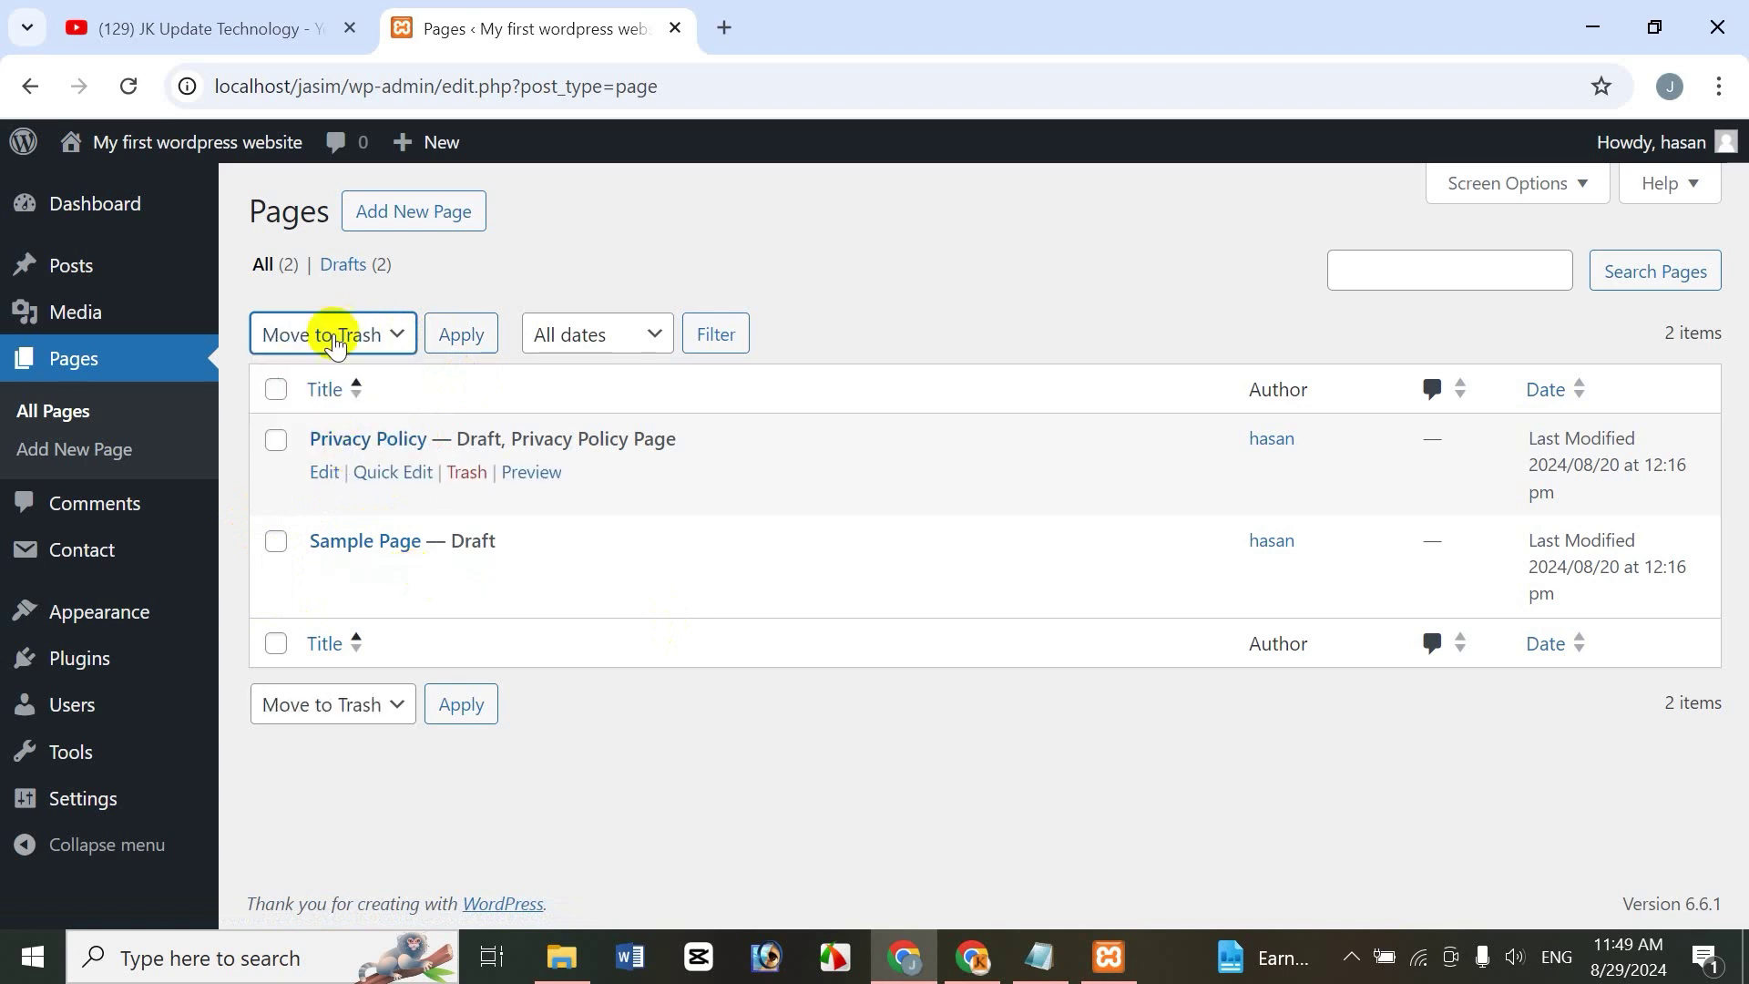
left_click(277, 540)
left_click(275, 440)
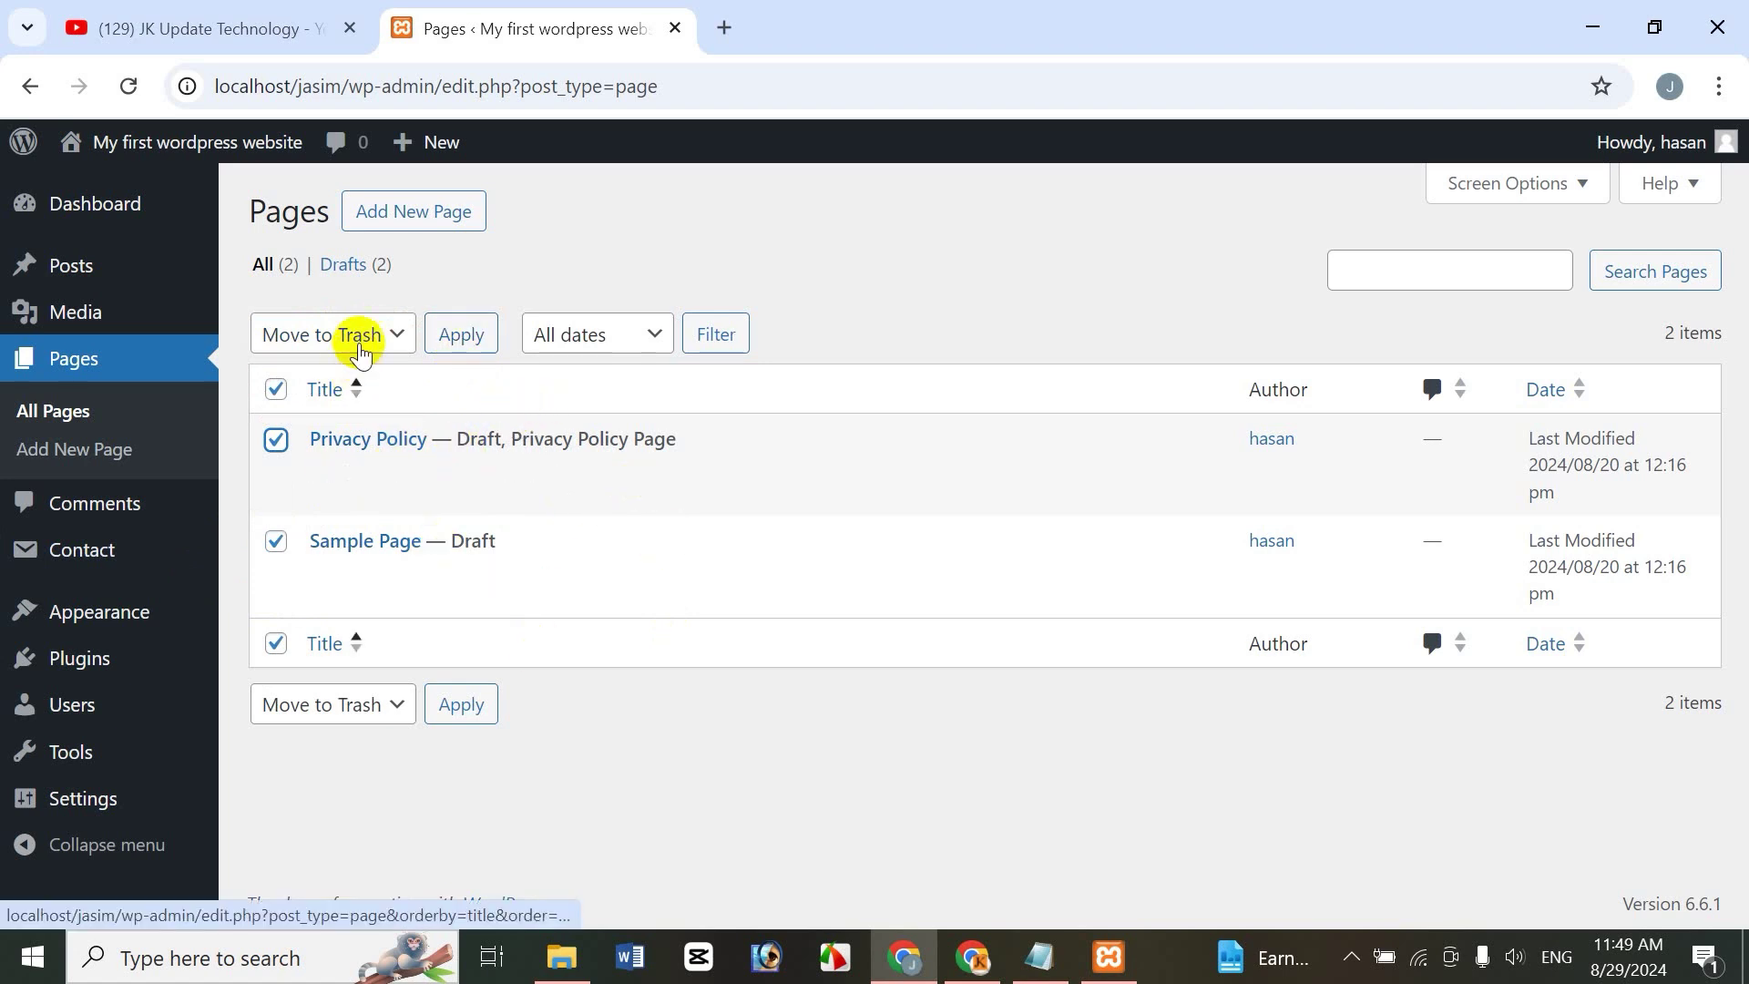
left_click(363, 350)
left_click(348, 373)
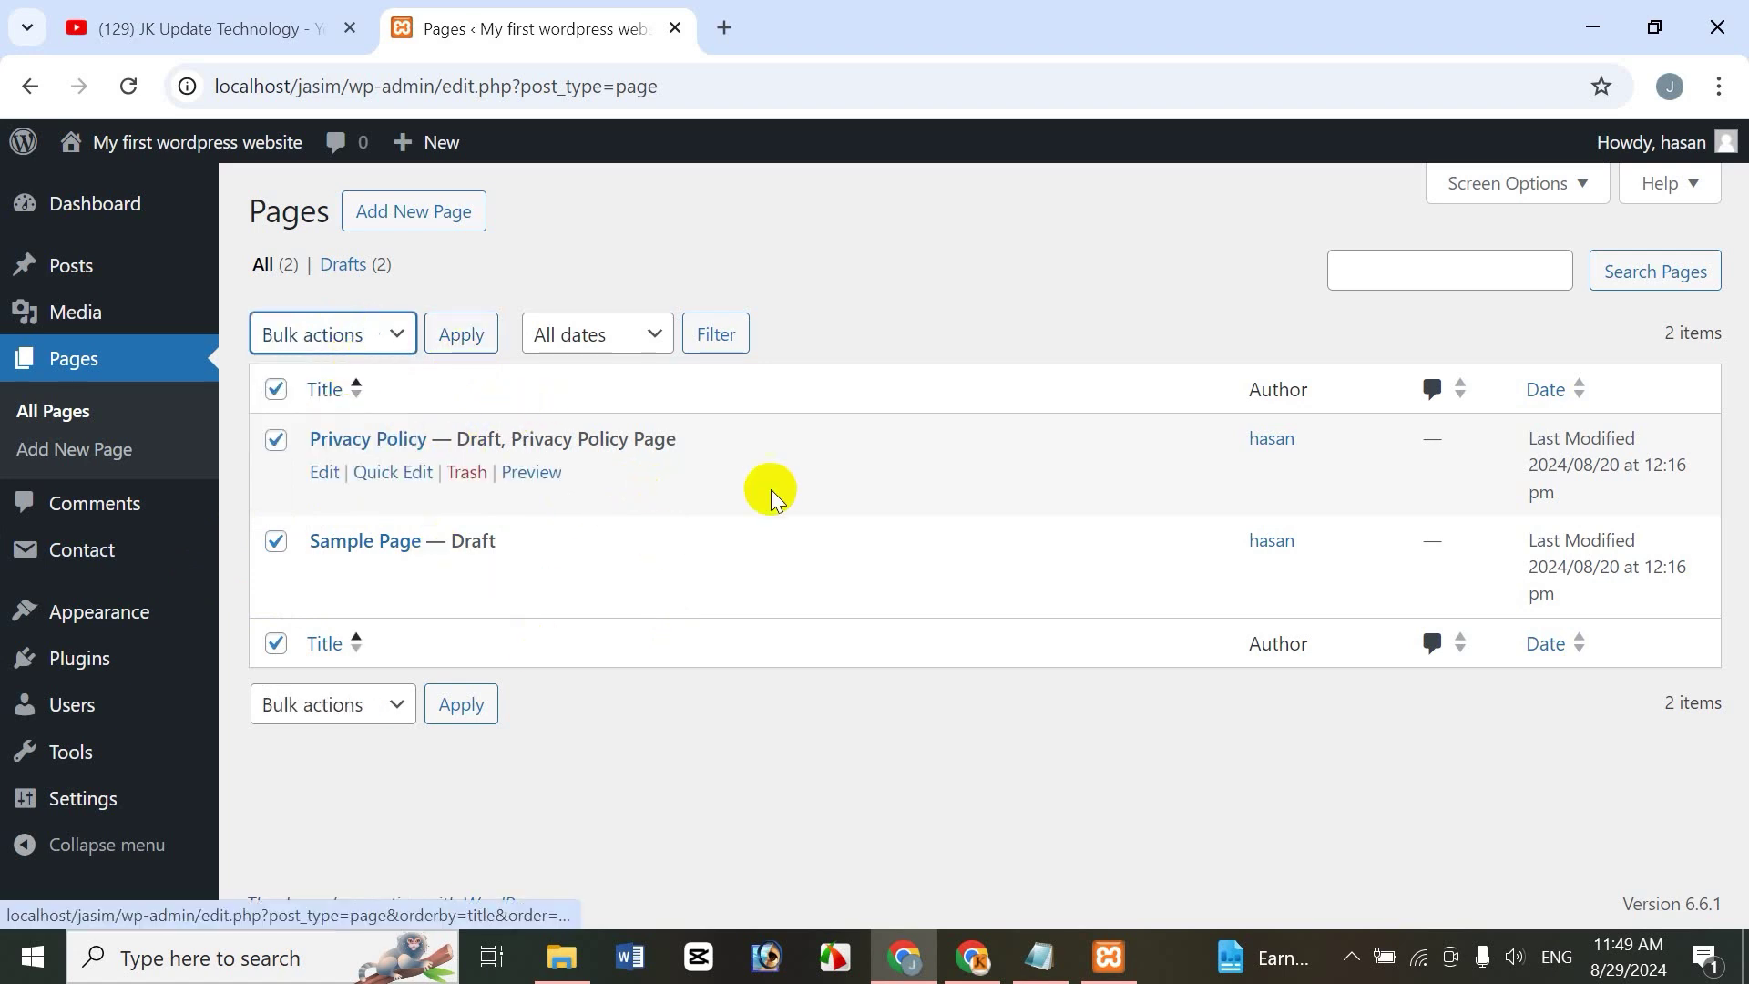
left_click(276, 388)
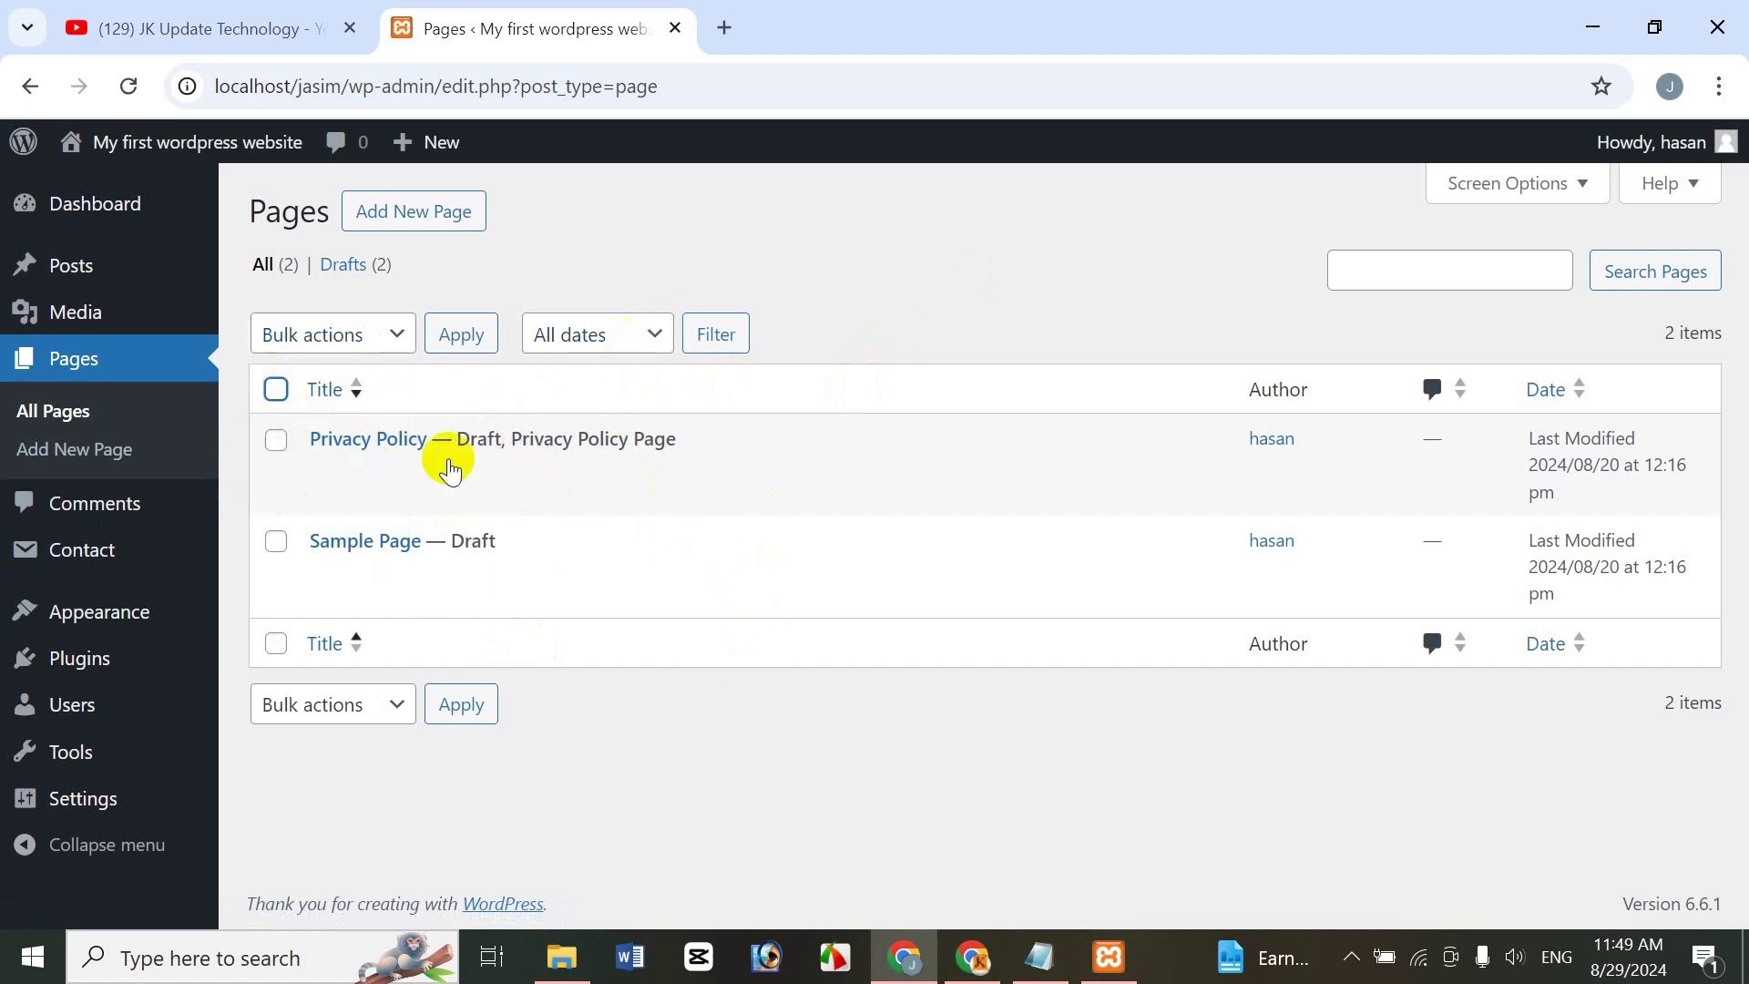
Choose August 2024 as the date for filtering the page list and review the available dates
left_click(624, 351)
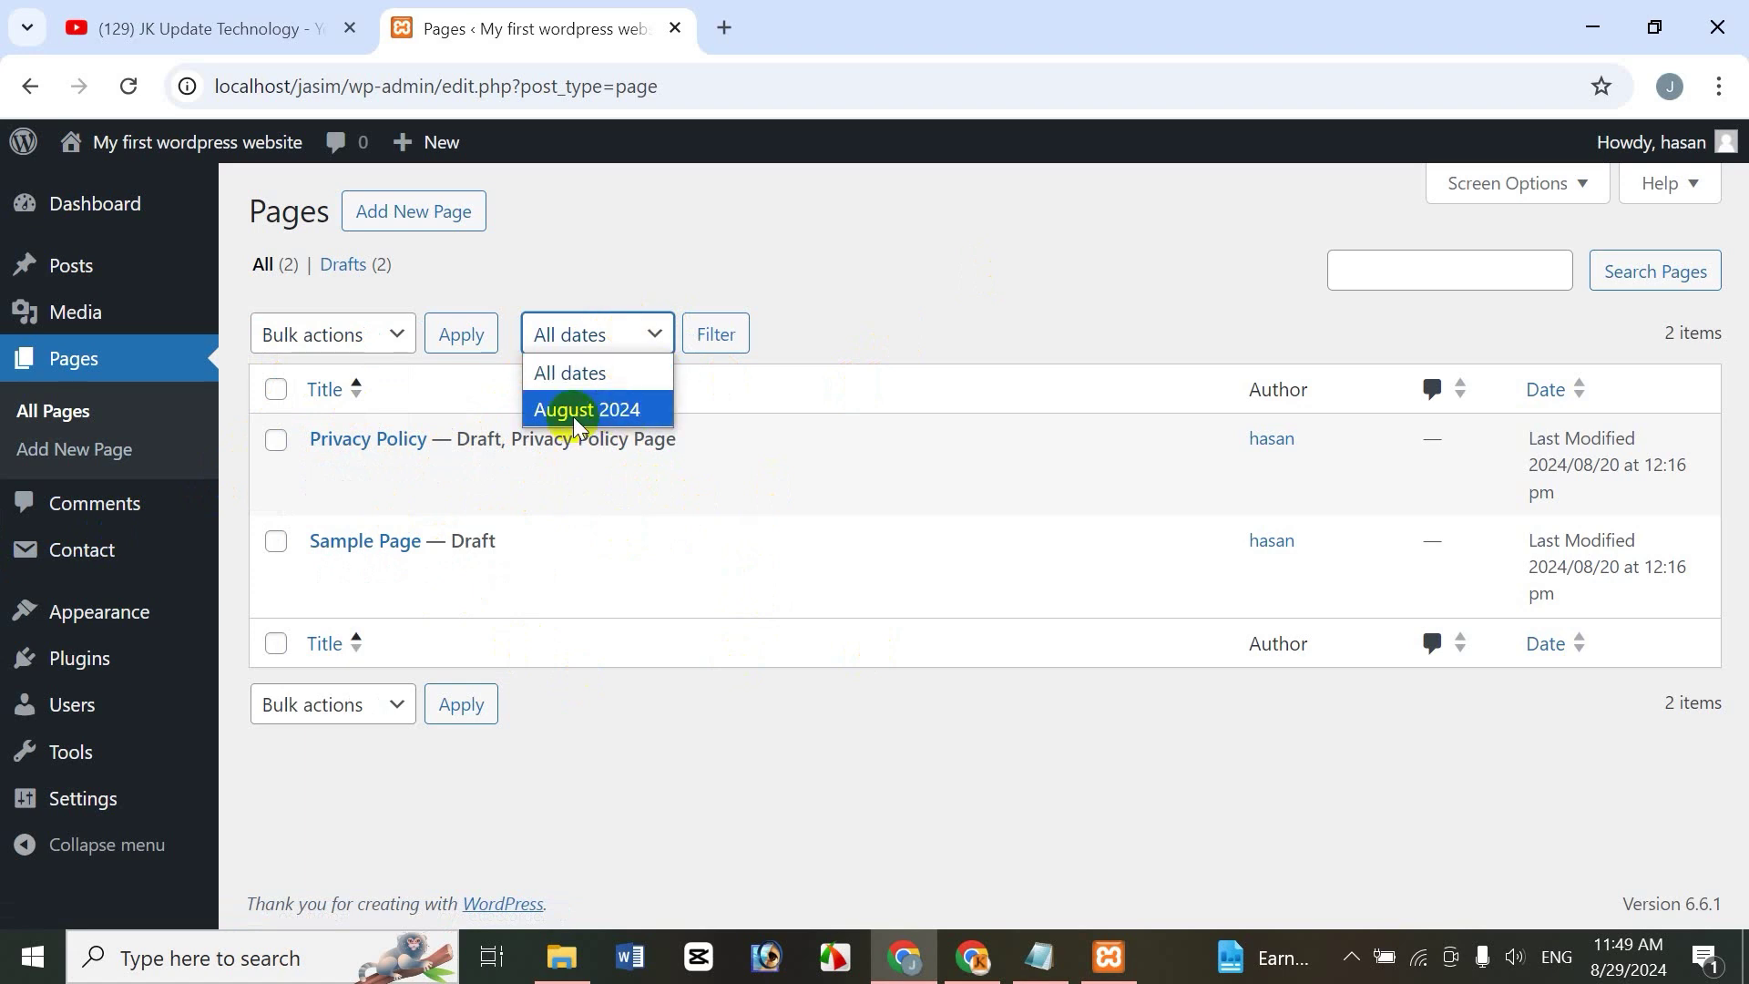
left_click(620, 413)
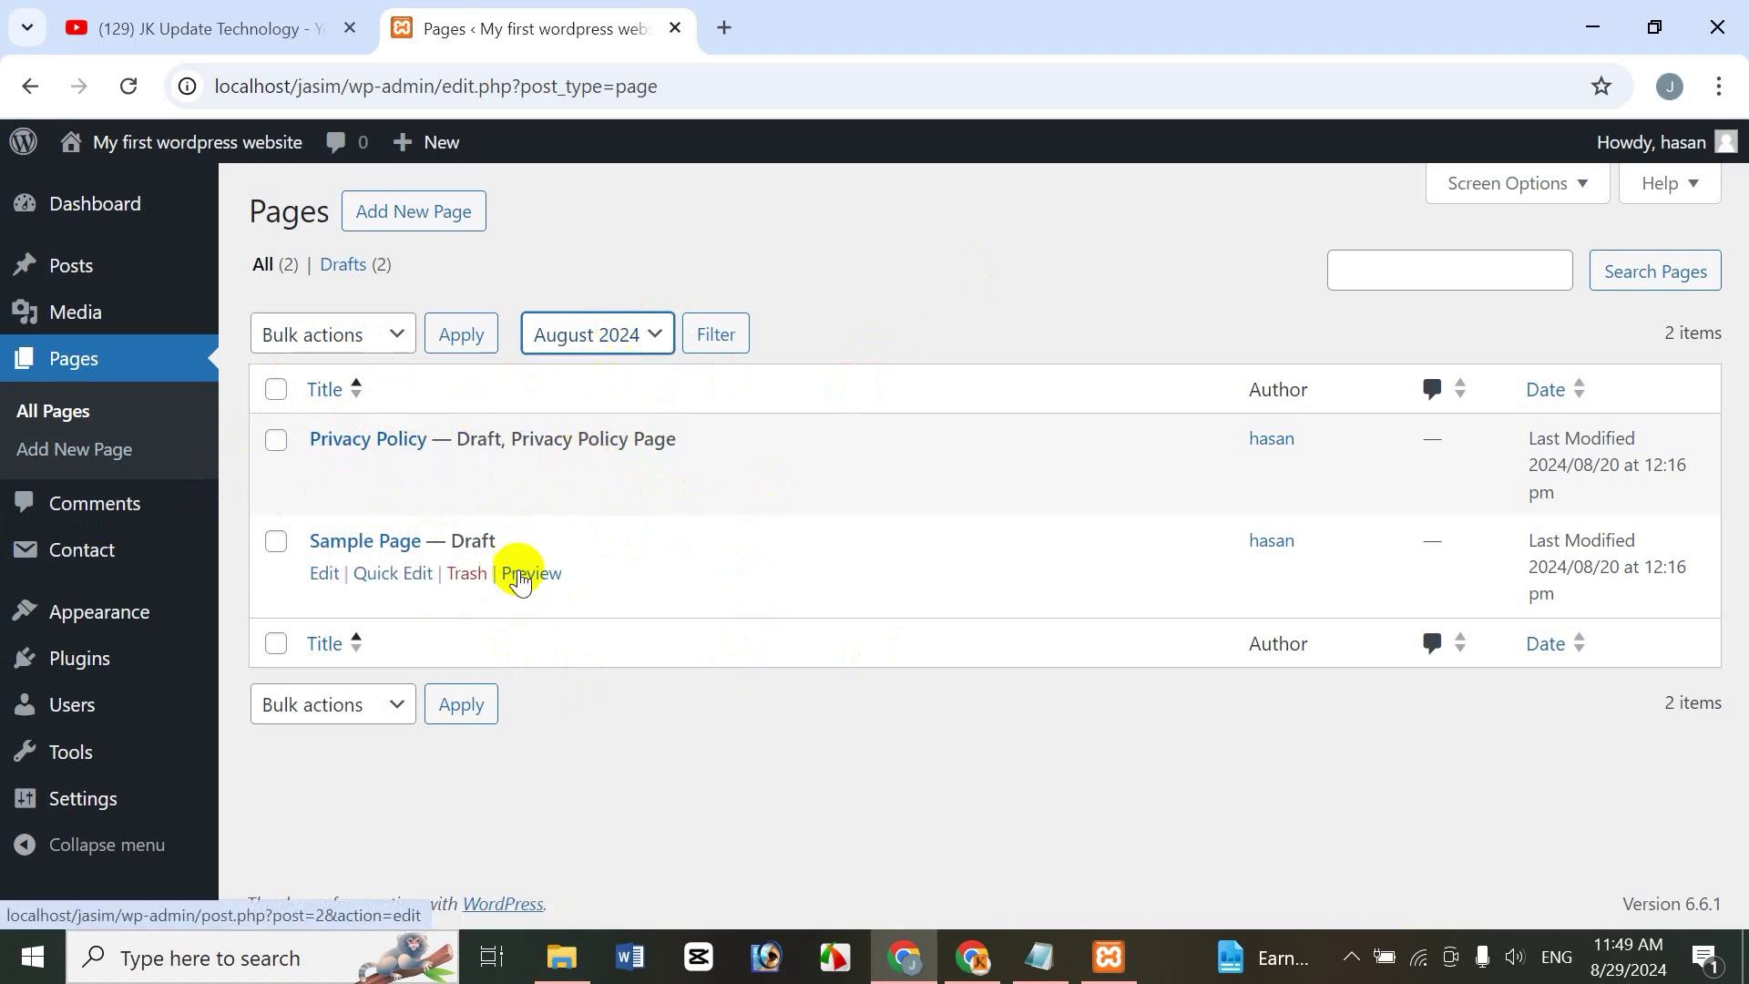
left_click(610, 346)
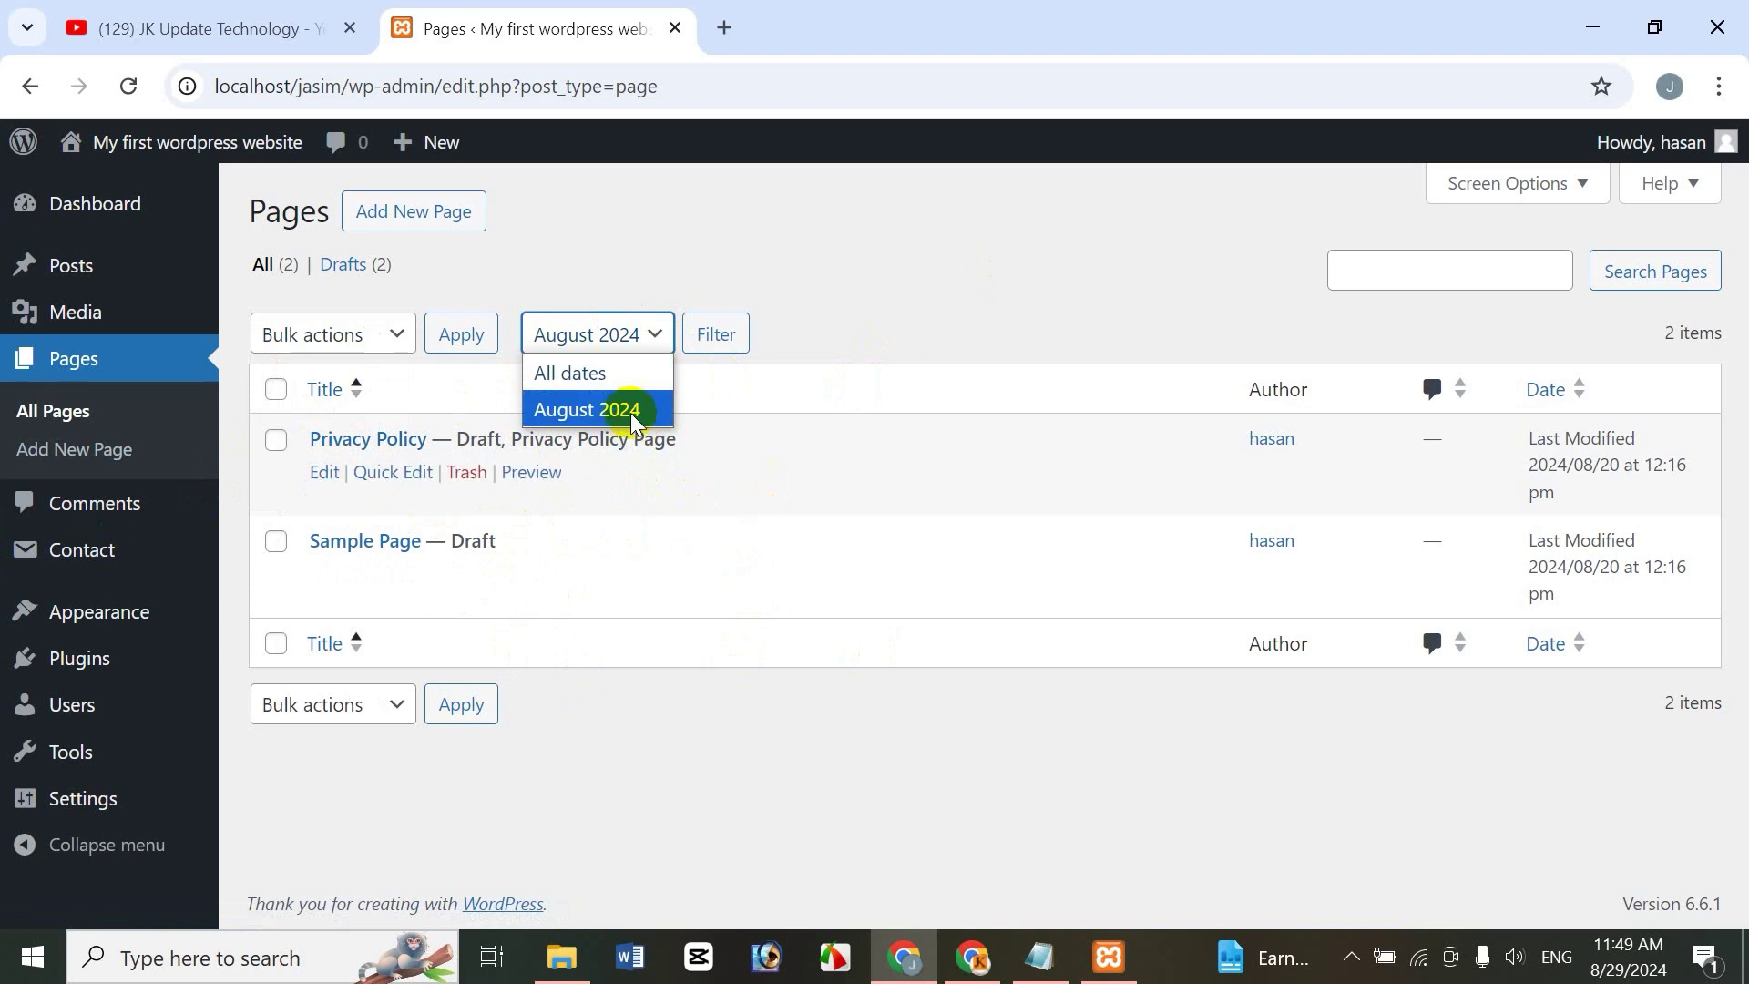
left_click(918, 327)
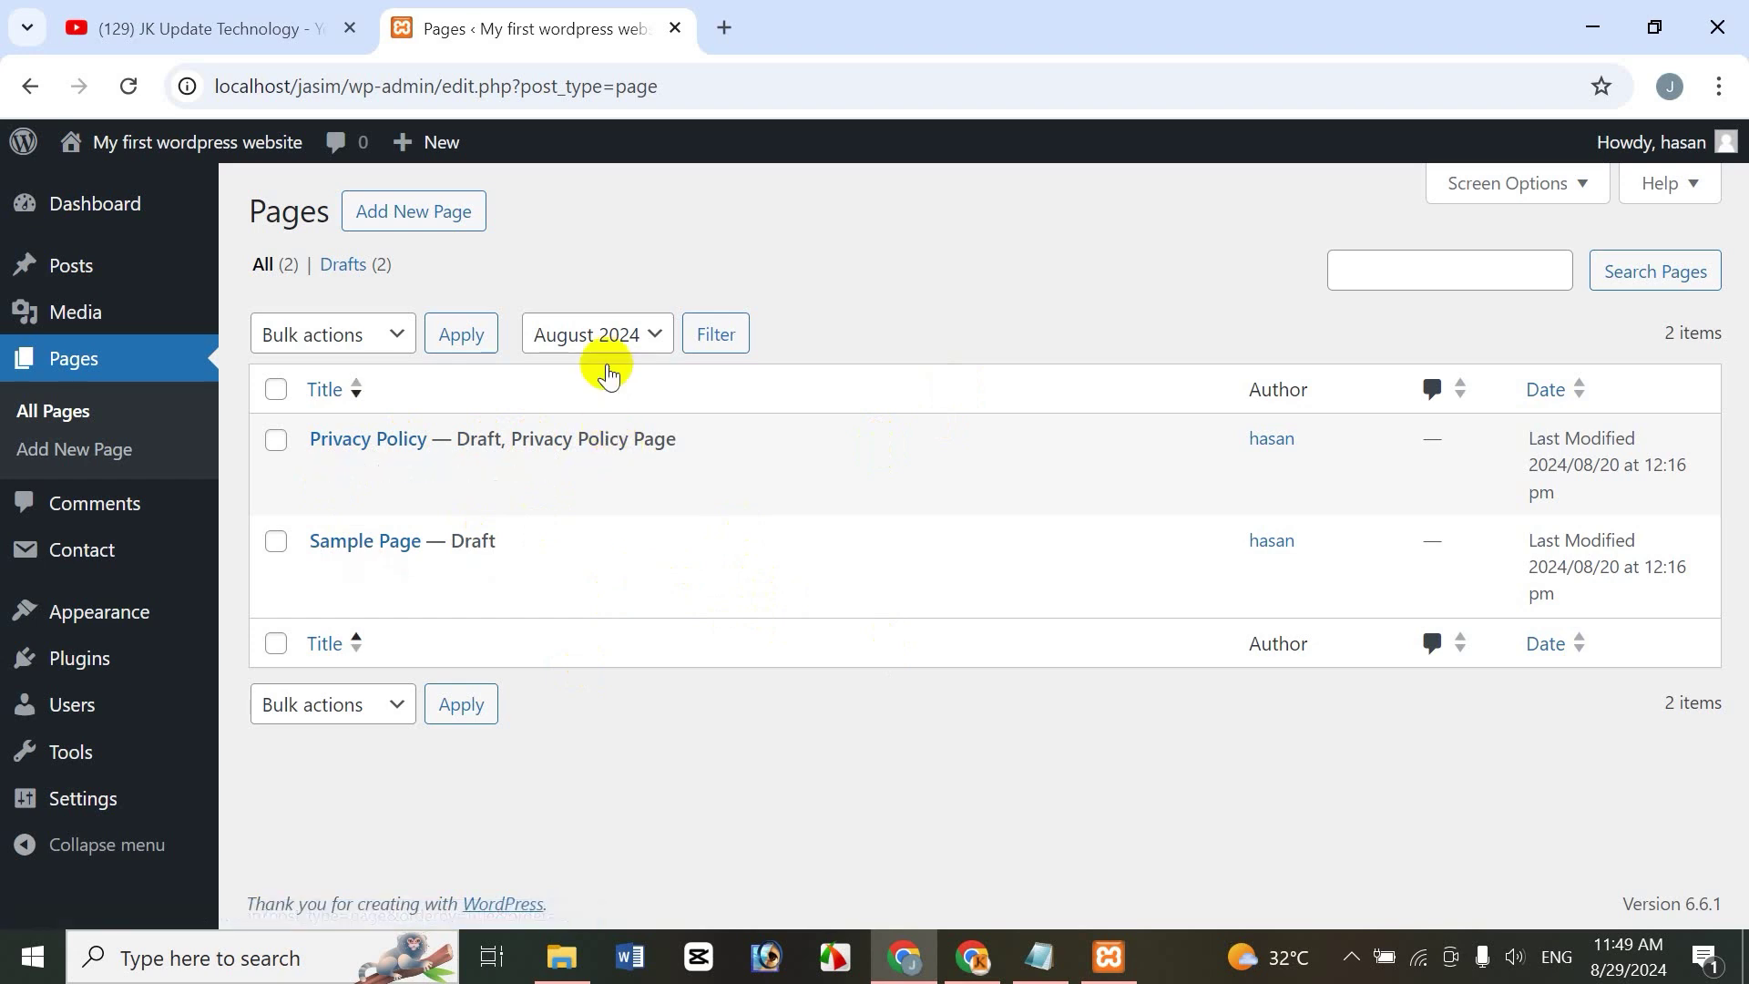
left_click(635, 334)
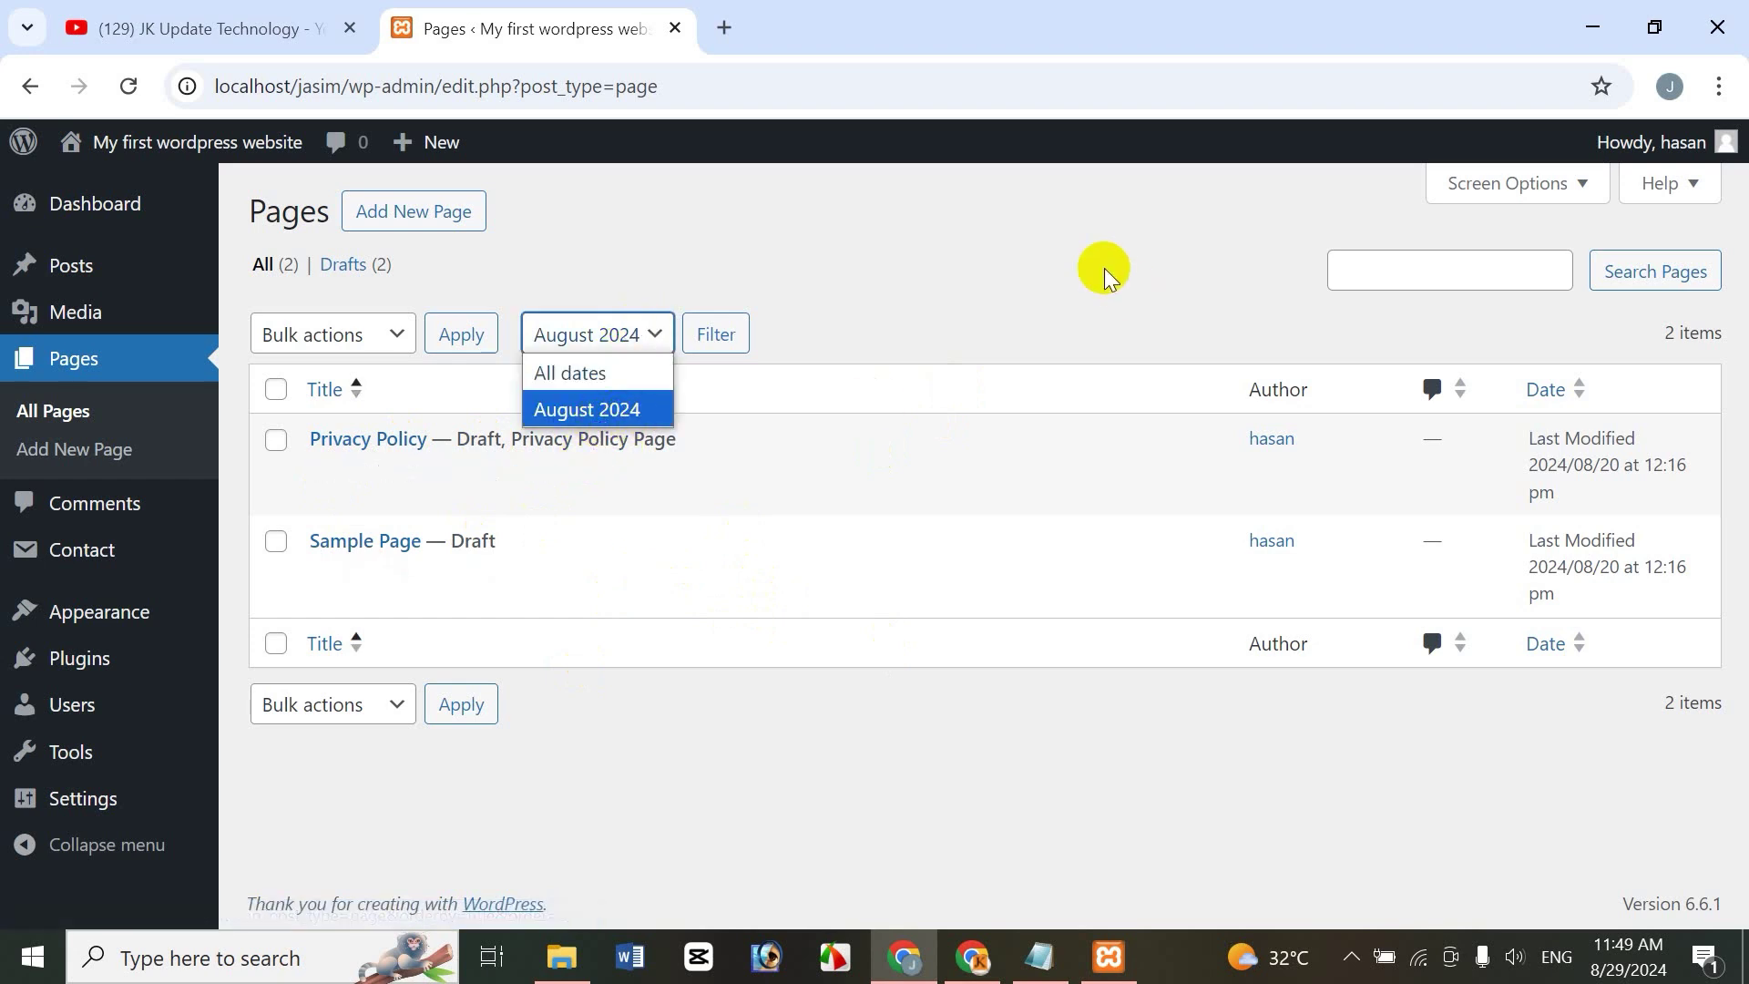
left_click(1082, 275)
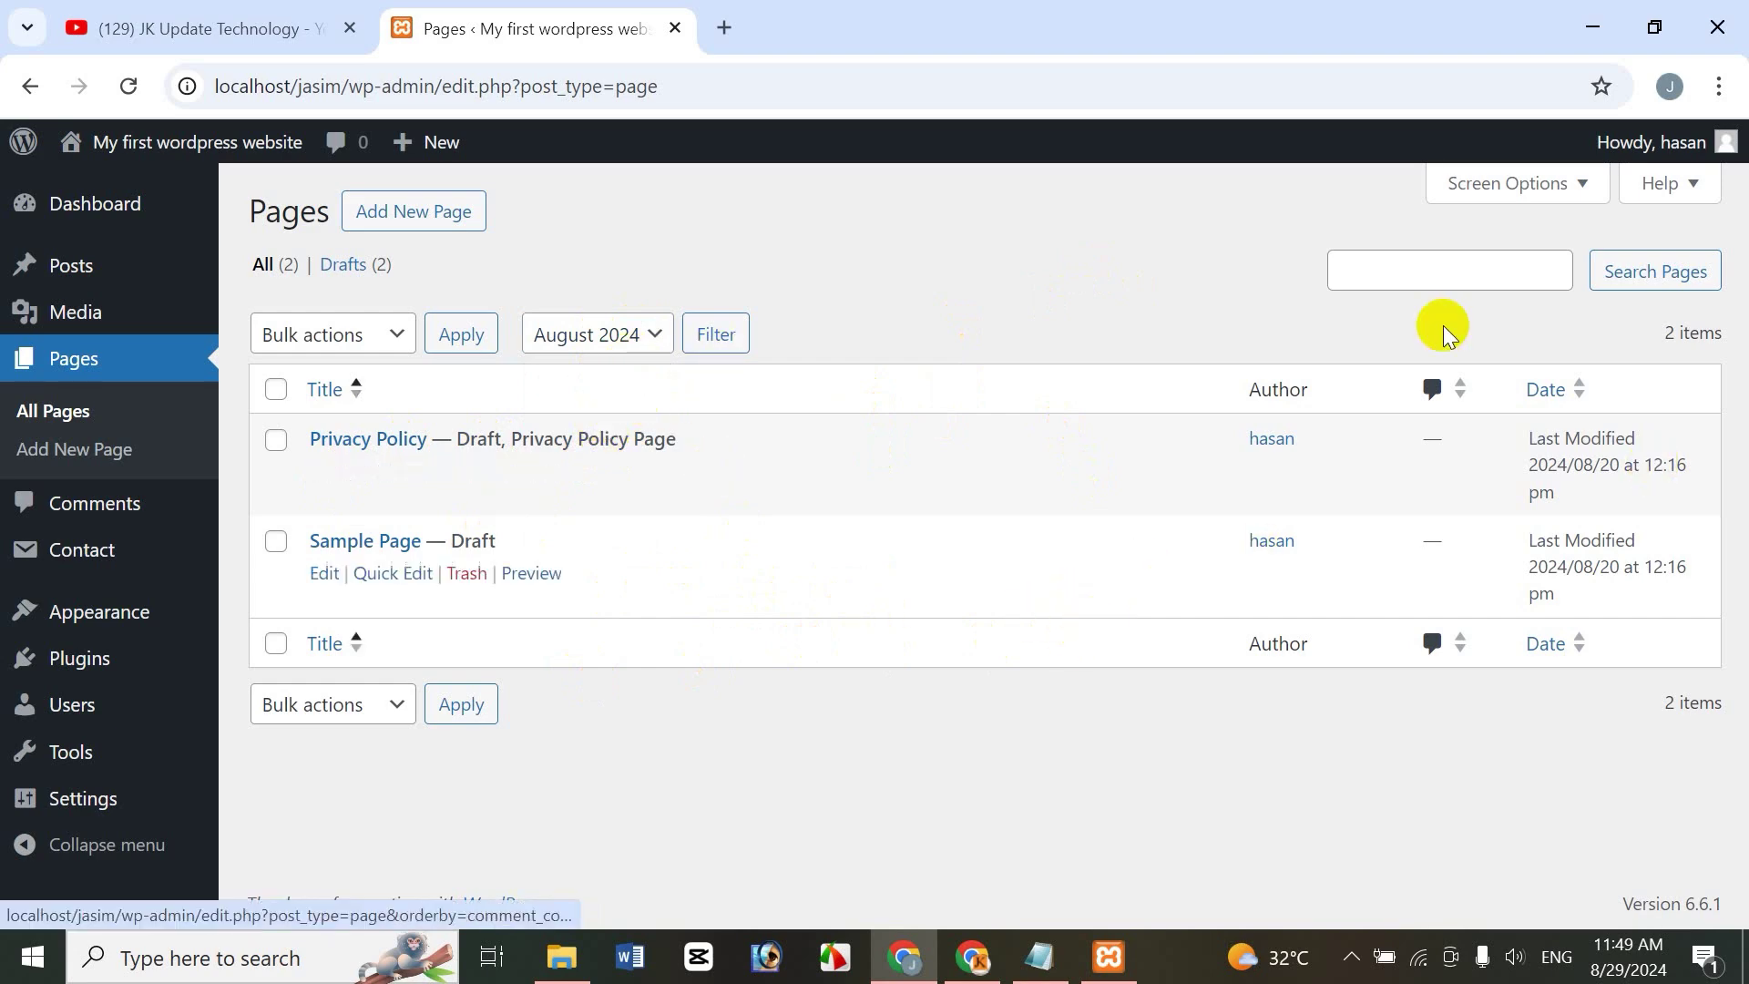
Open the screen options of the page list and compare the column settings with the columns in the list
left_click(1508, 189)
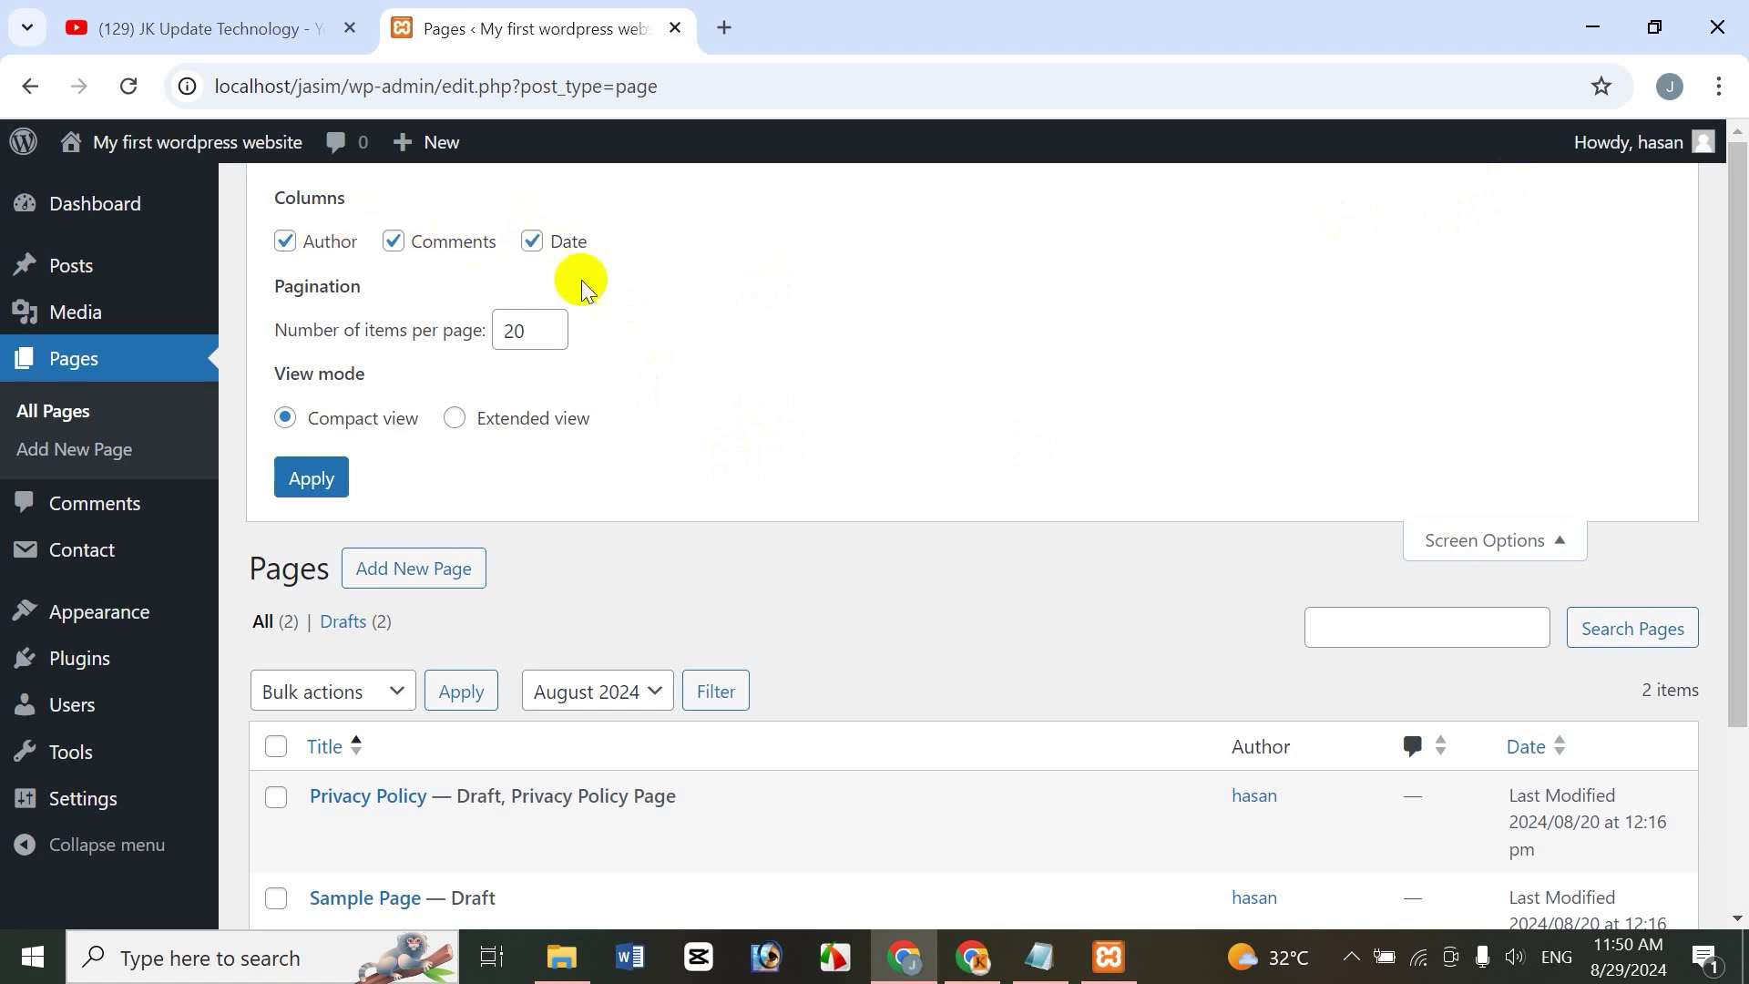
left_click_drag(1737, 550, 1737, 603)
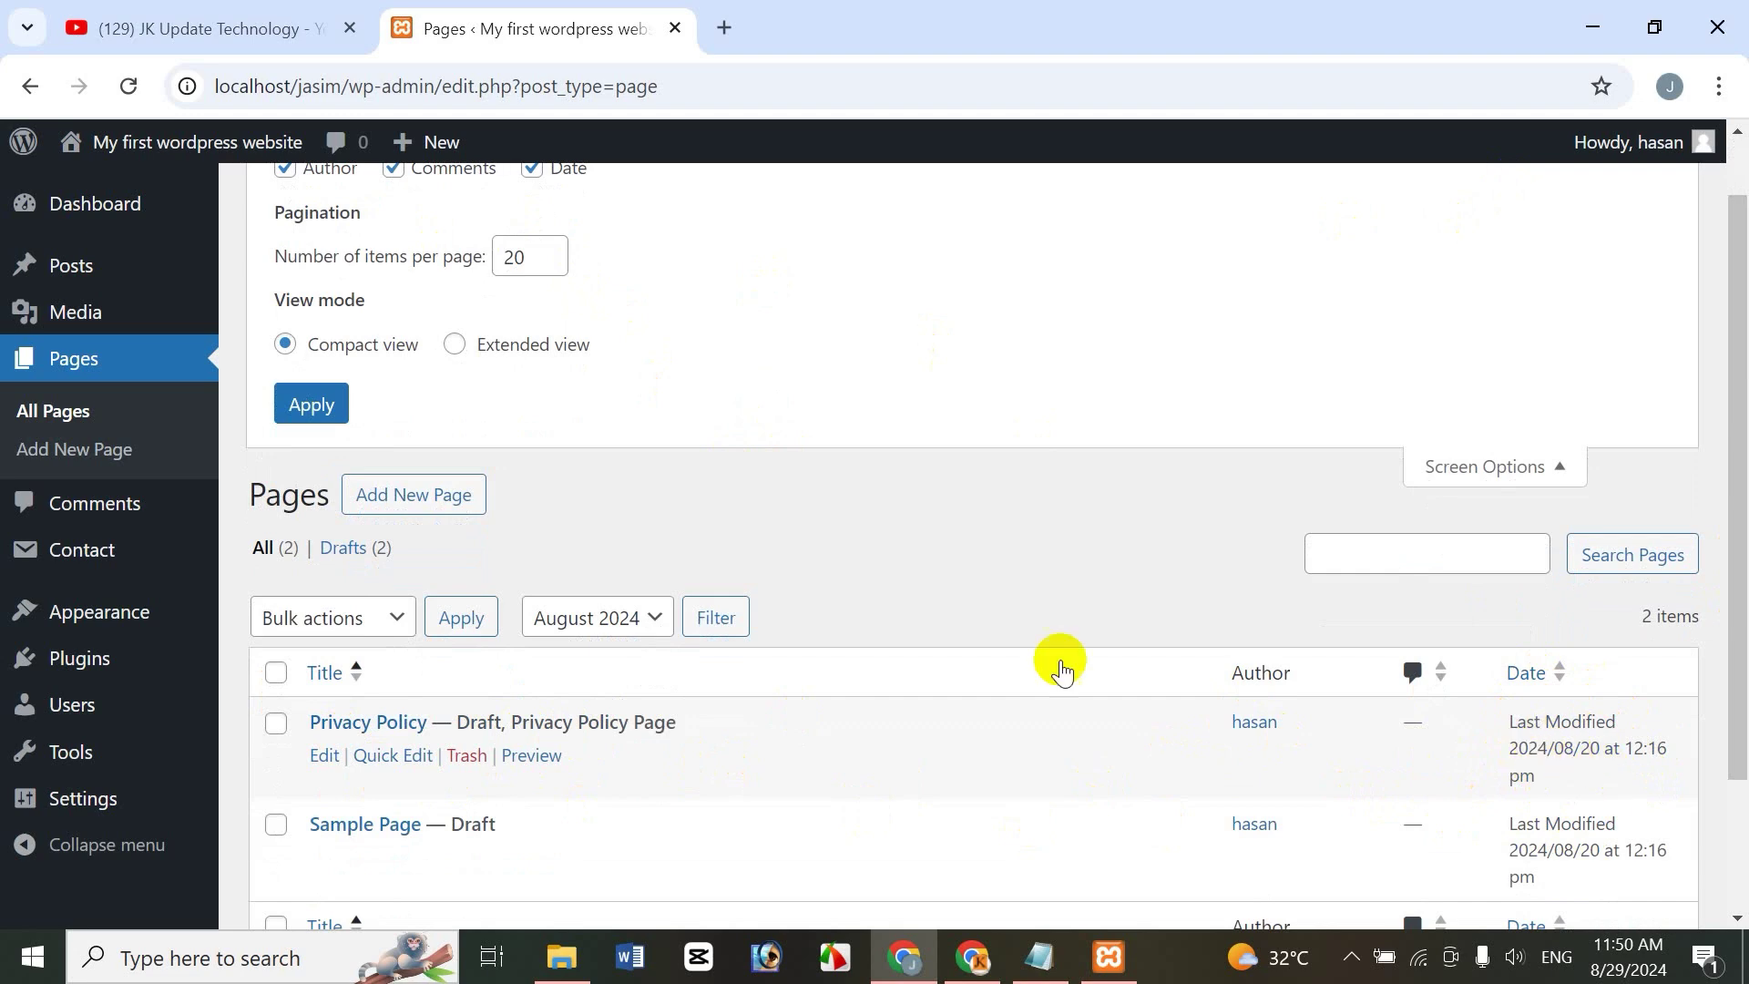
scroll(1518, 527, "up", 1)
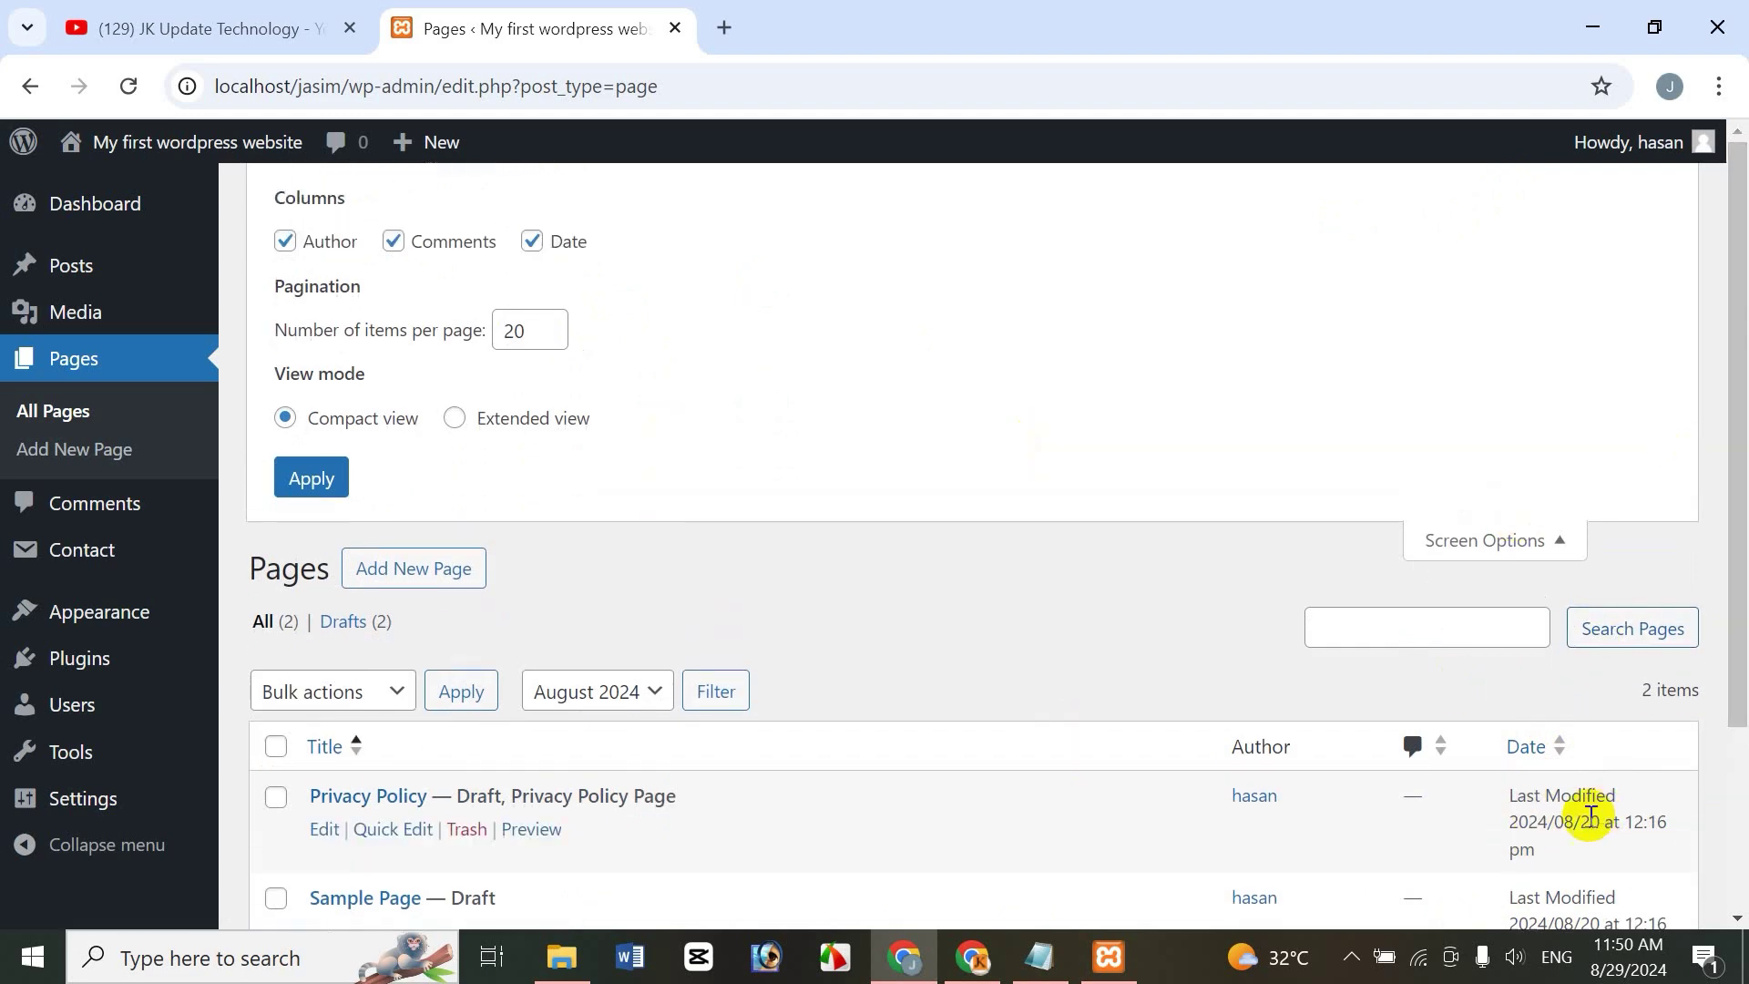
Try hiding and showing the Date, Comments and Author columns of the page list
left_click(532, 241)
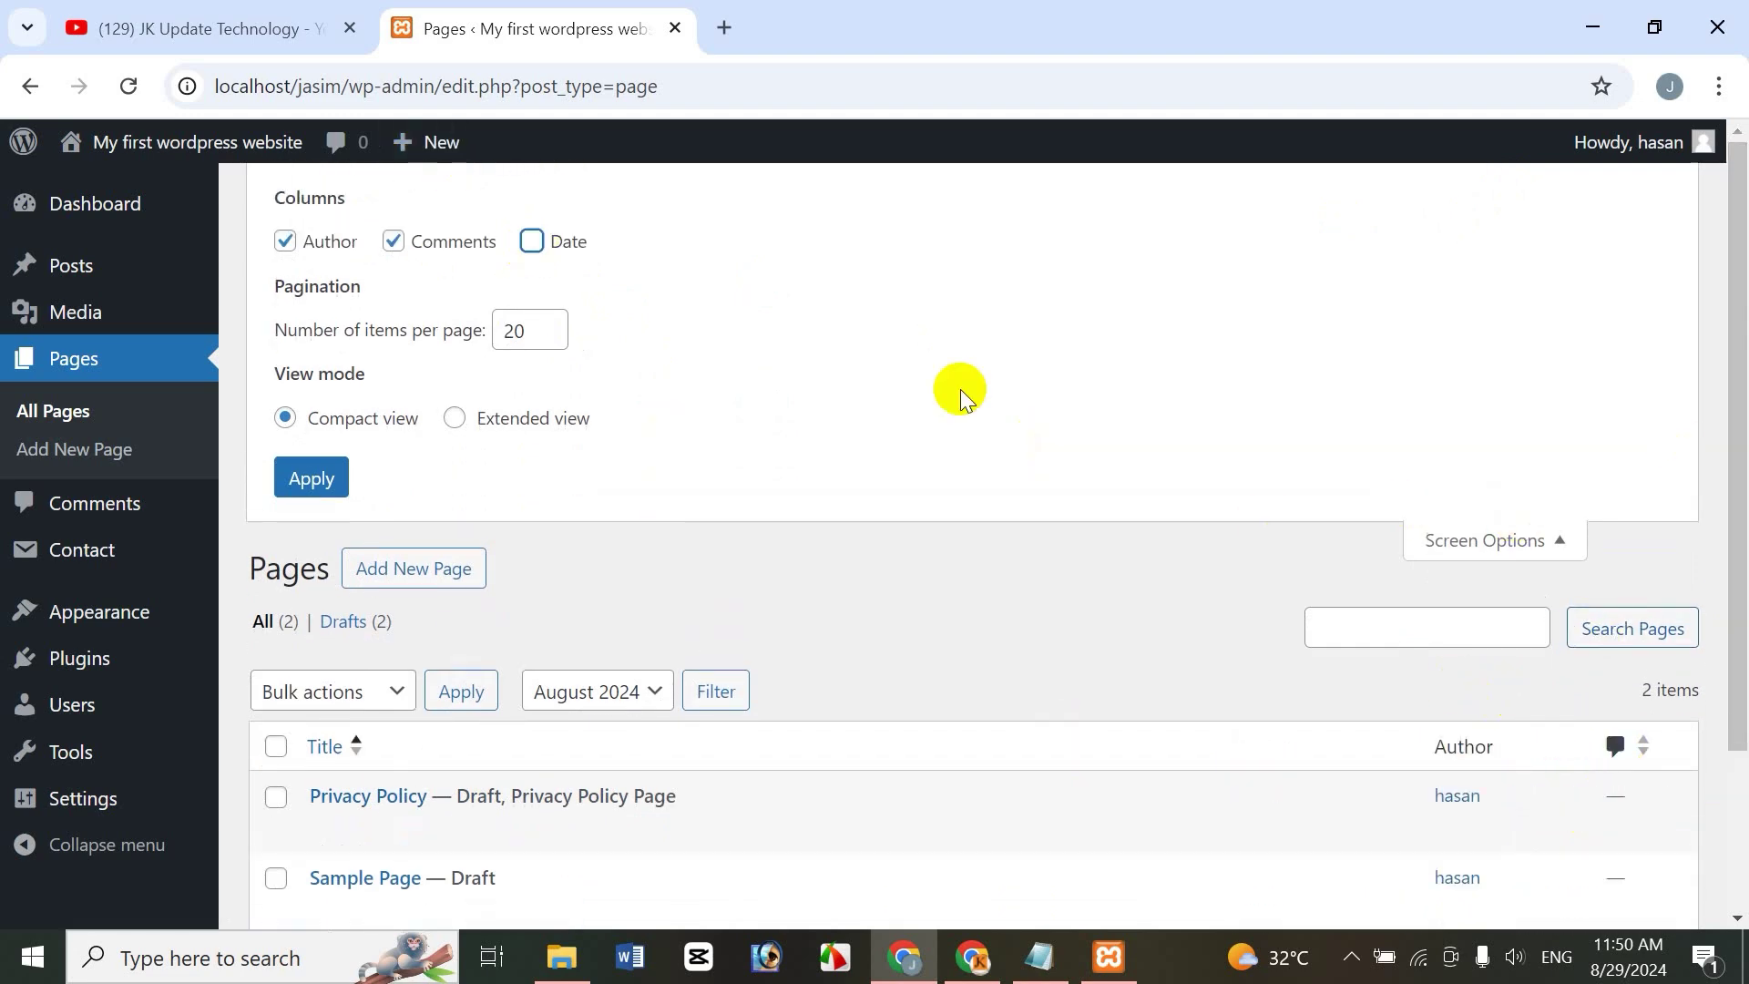
left_click(536, 242)
left_click(395, 243)
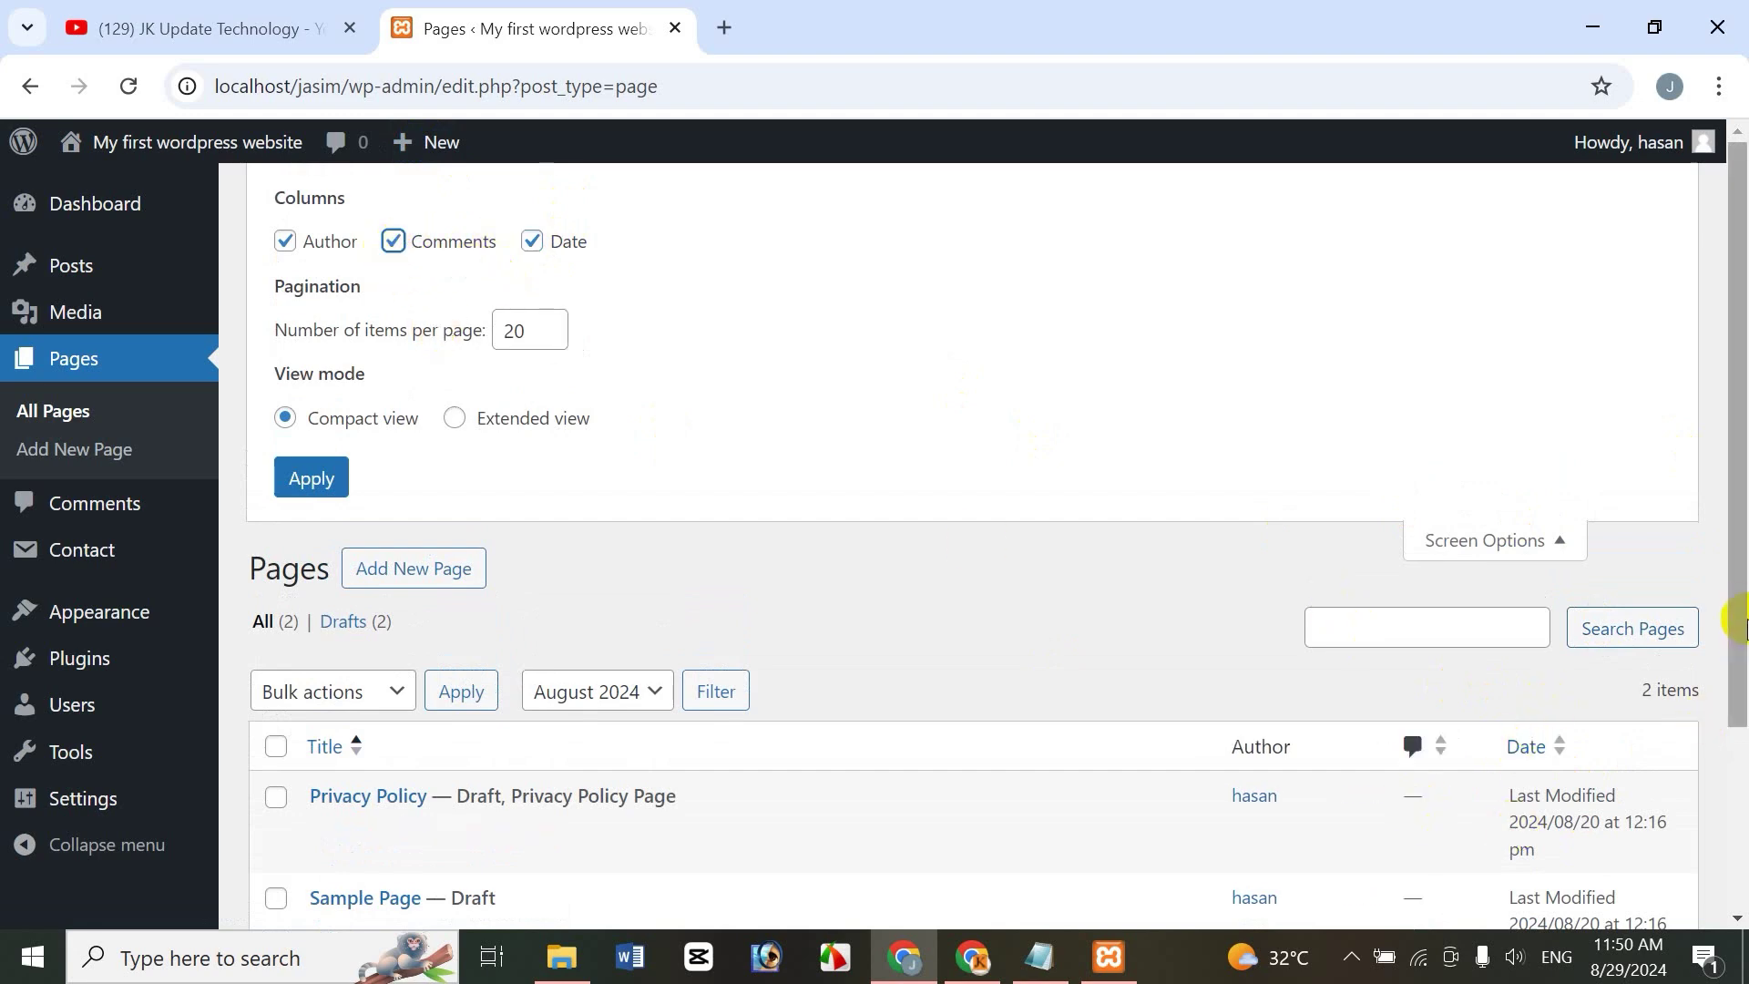
scroll(1724, 597, "down", 1)
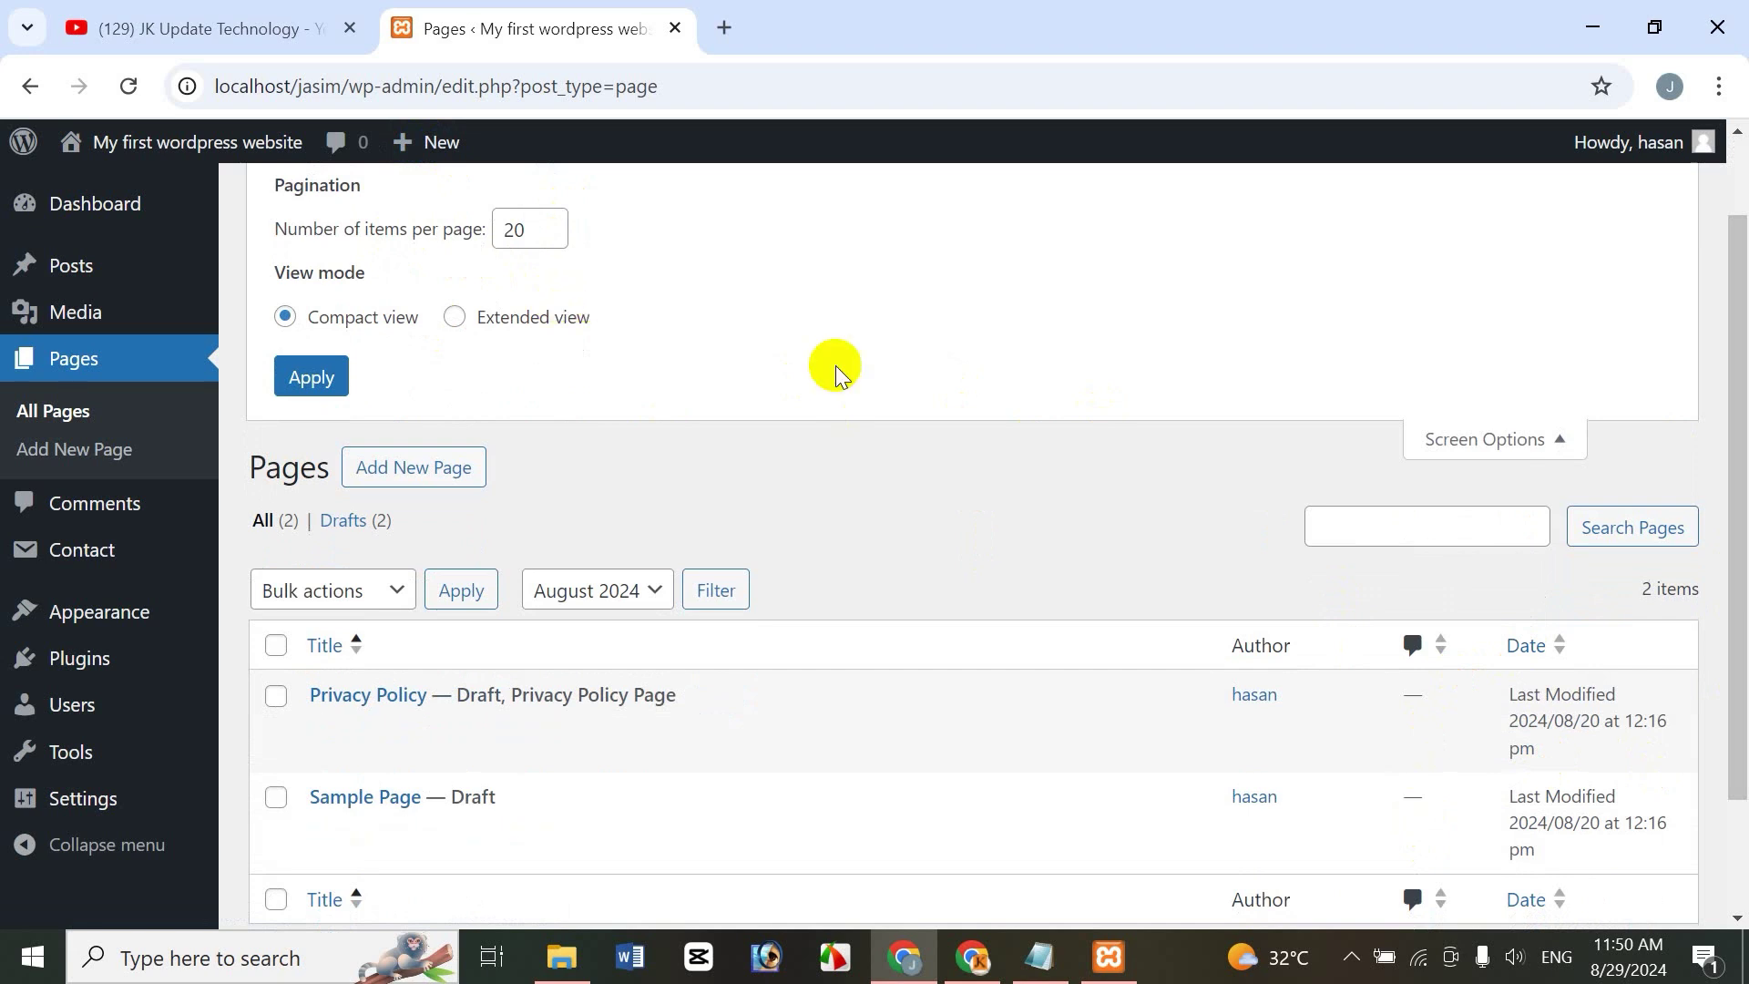
scroll(1724, 419, "up", 1)
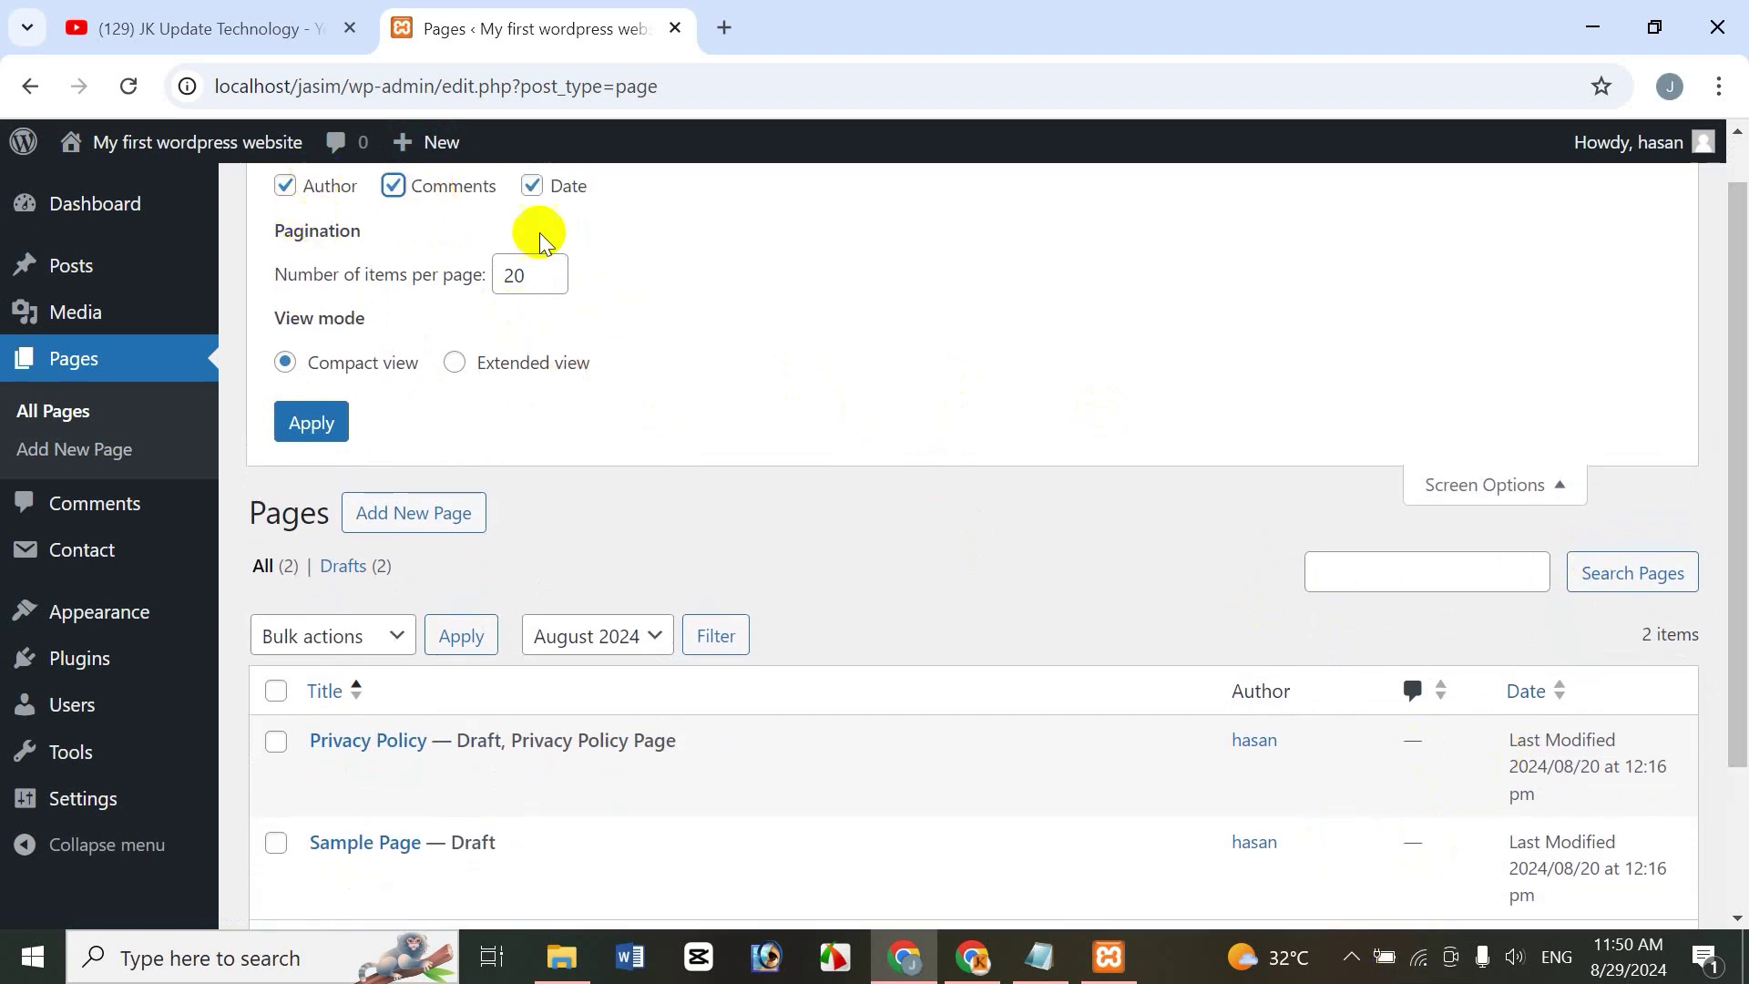
left_click(393, 187)
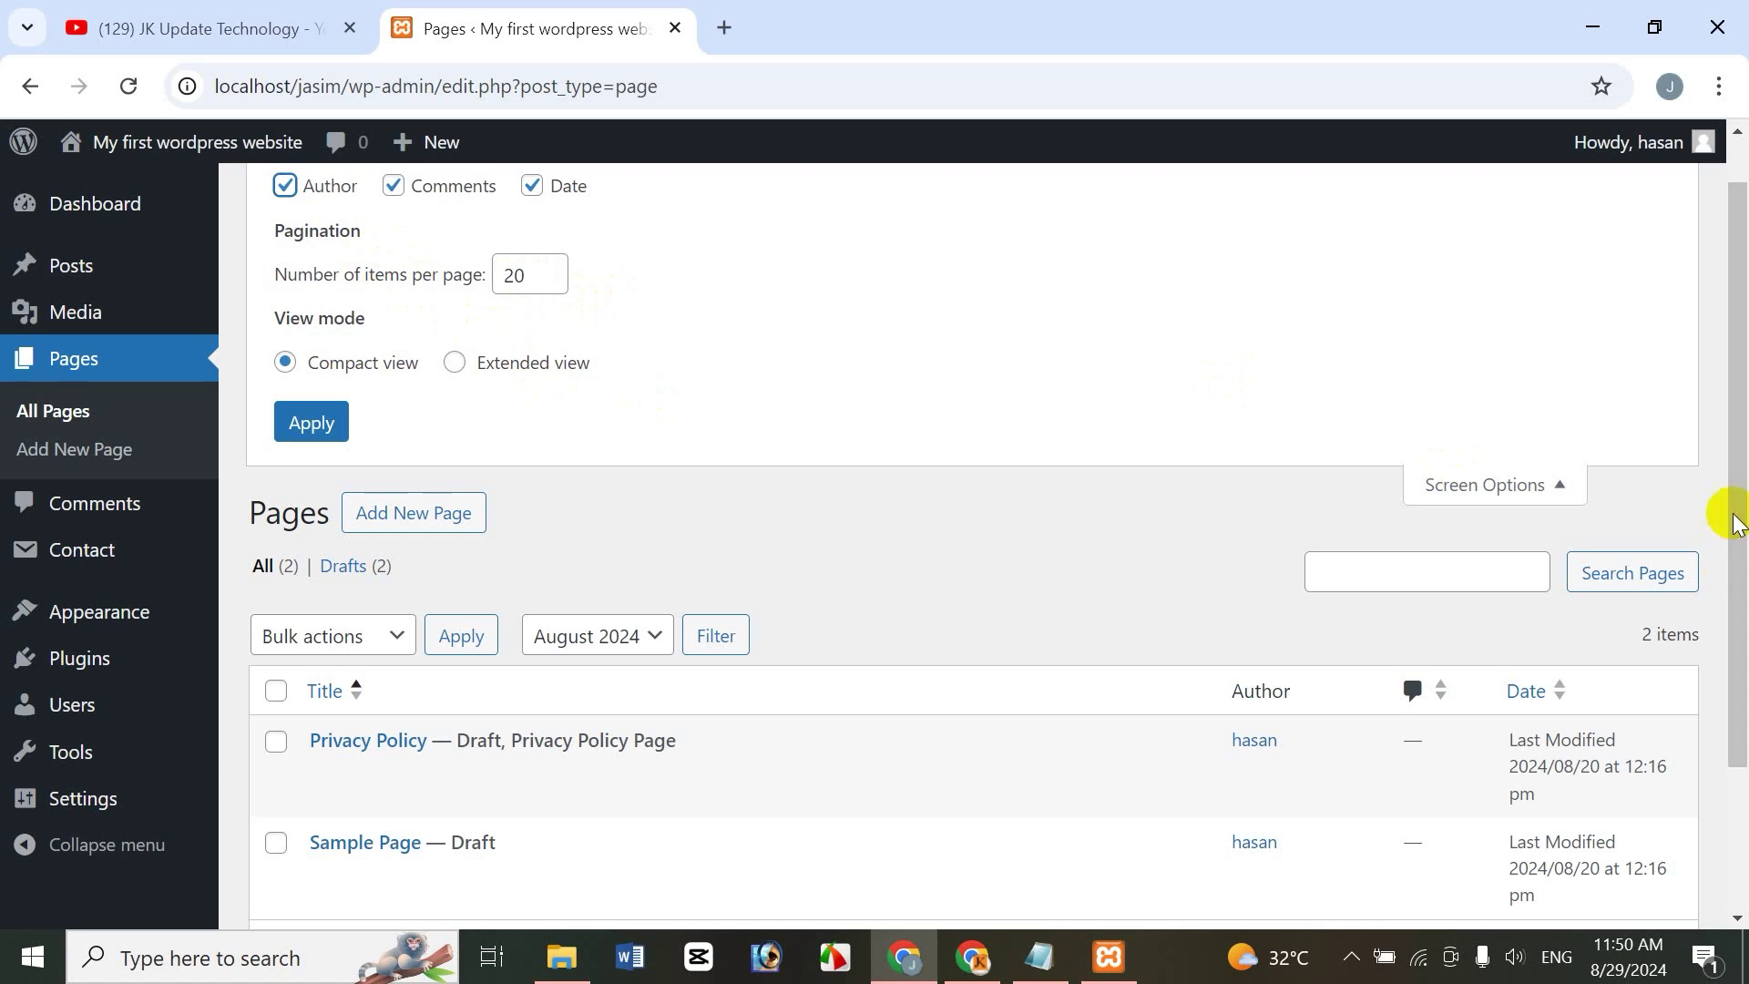
scroll(1735, 500, "down", 2)
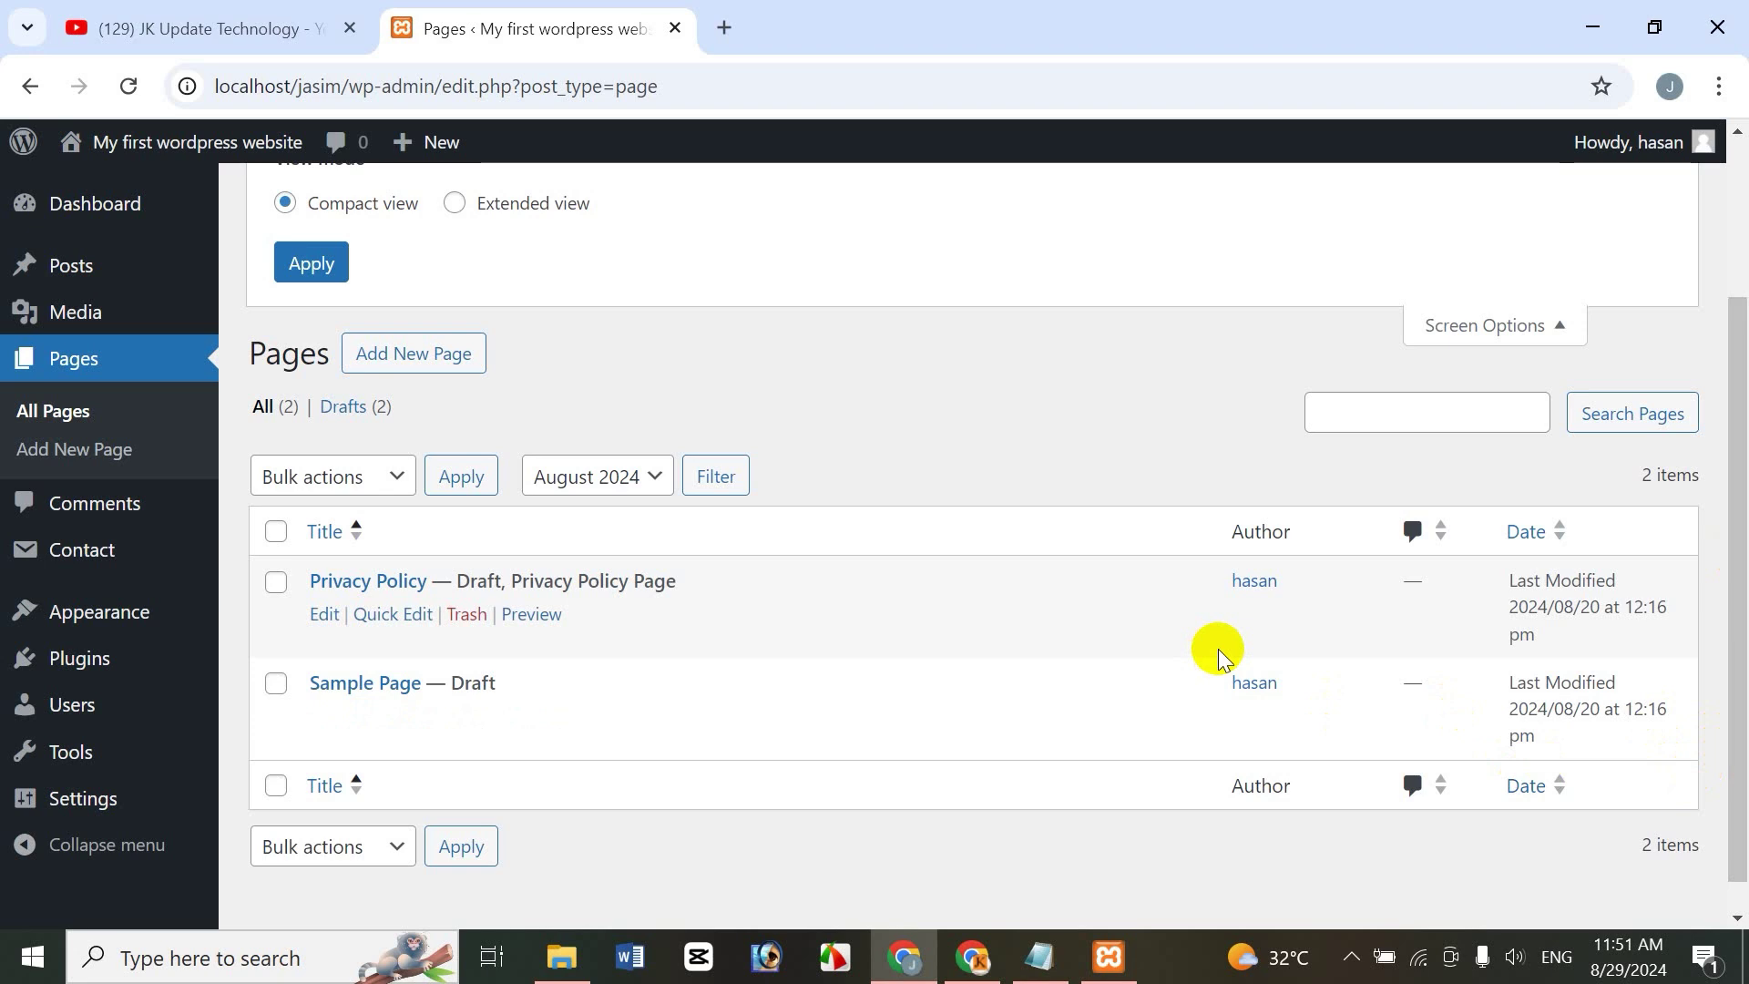
Set the page list to 20 items per page in Extended view and apply the screen options
left_click_drag(1734, 314, 1740, 133)
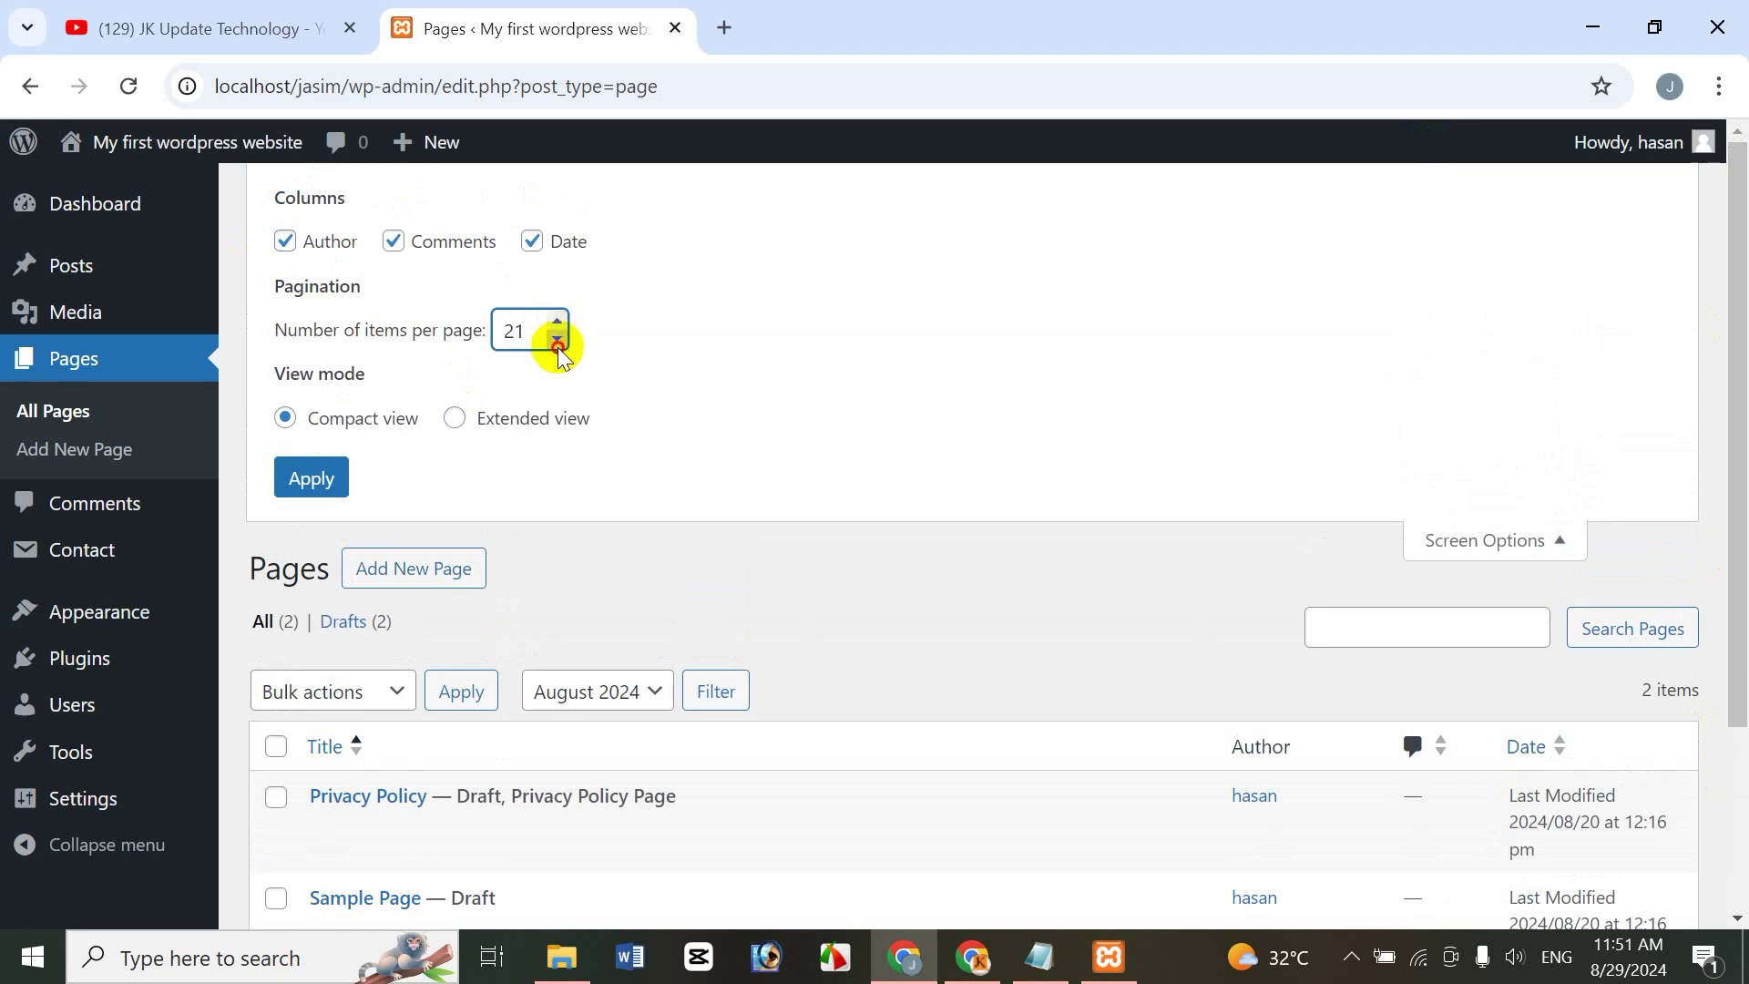
left_click(557, 341)
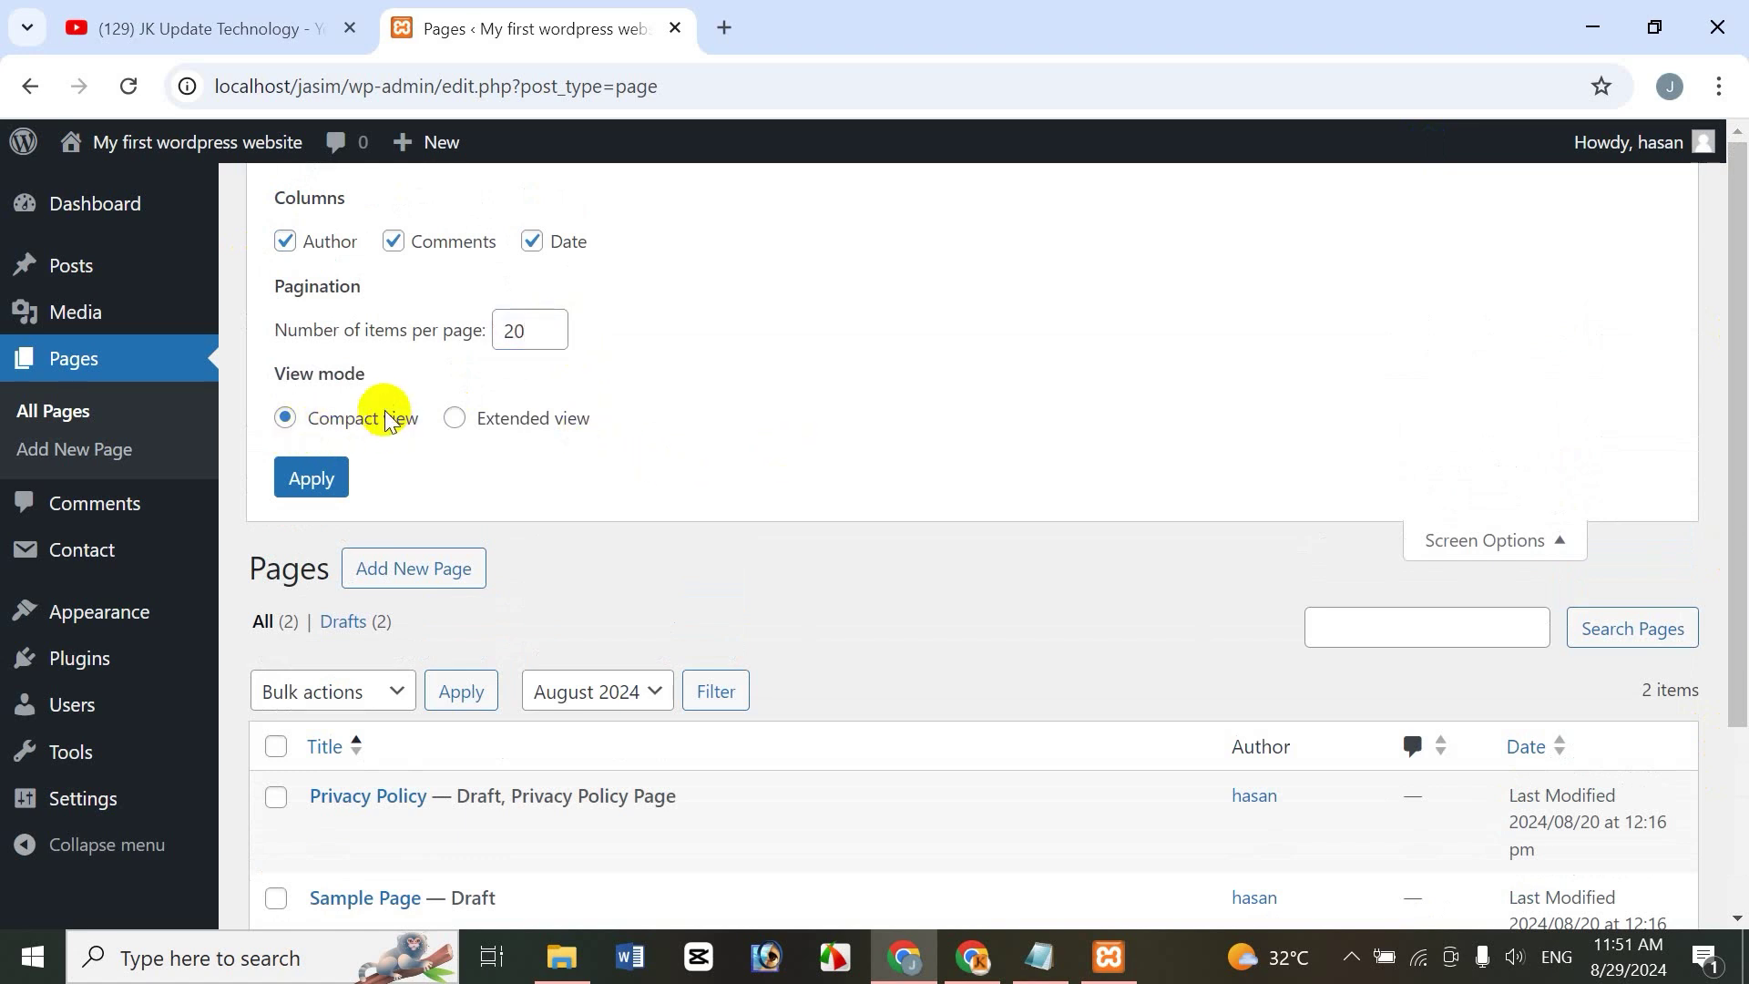
left_click_drag(1740, 500, 1735, 617)
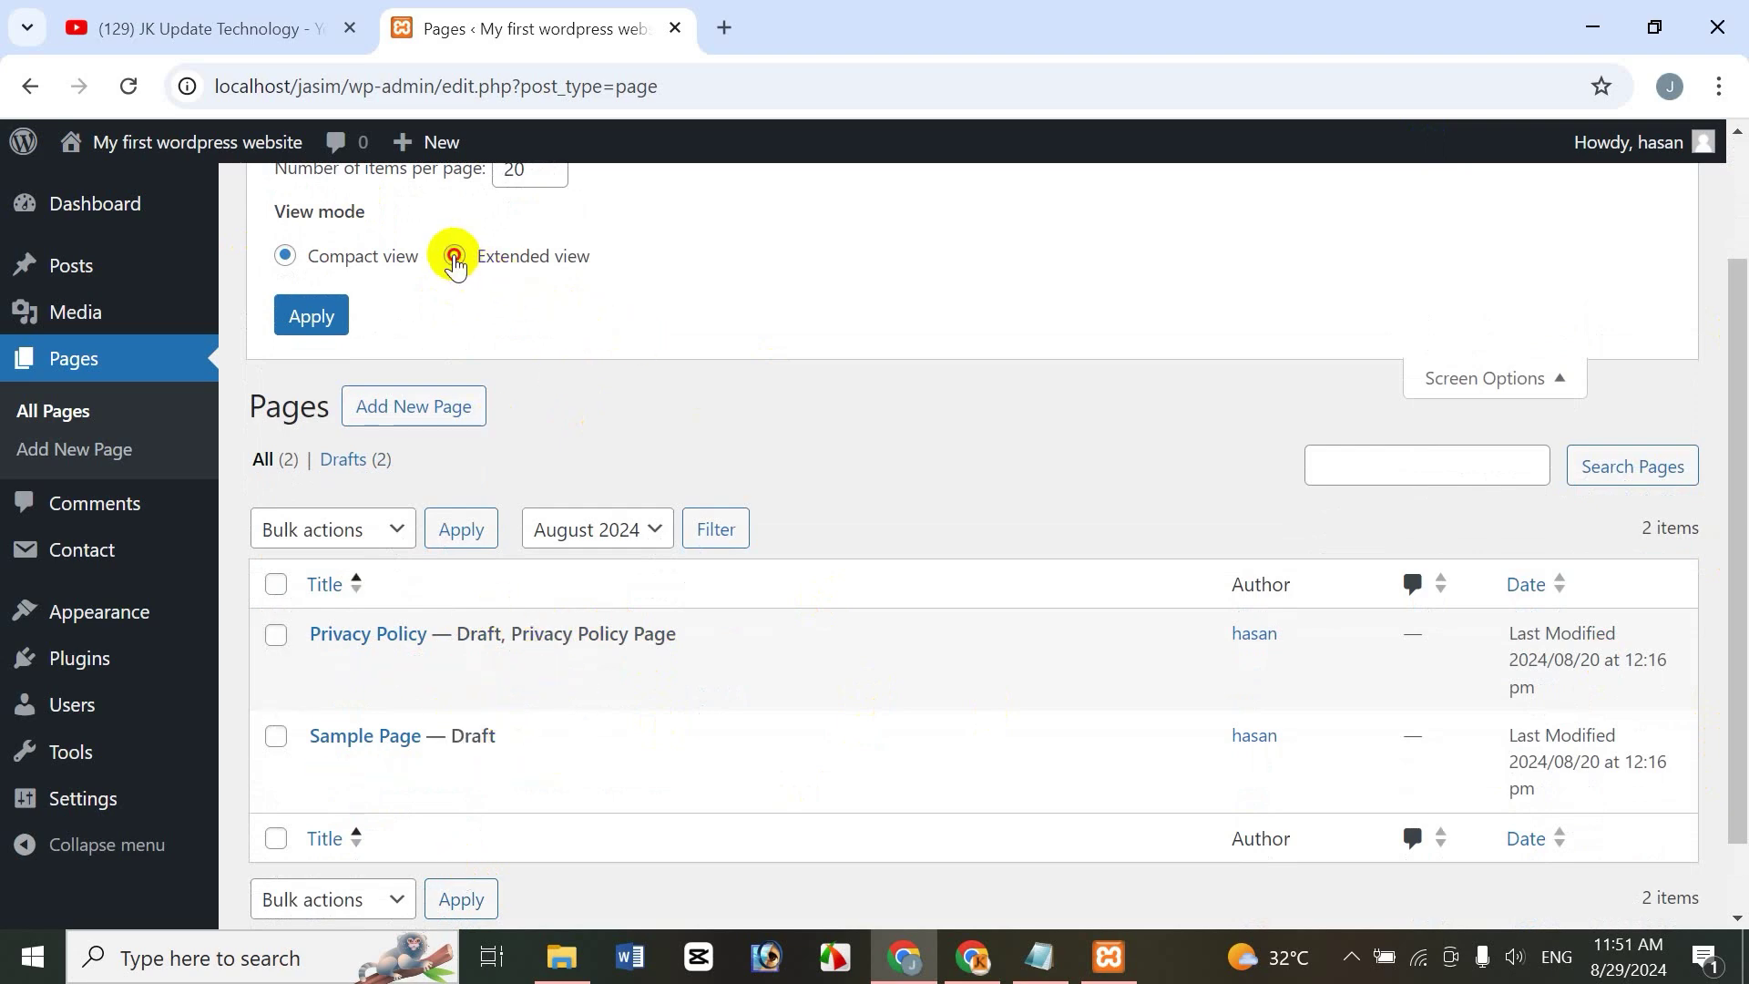
left_click(454, 256)
left_click(311, 319)
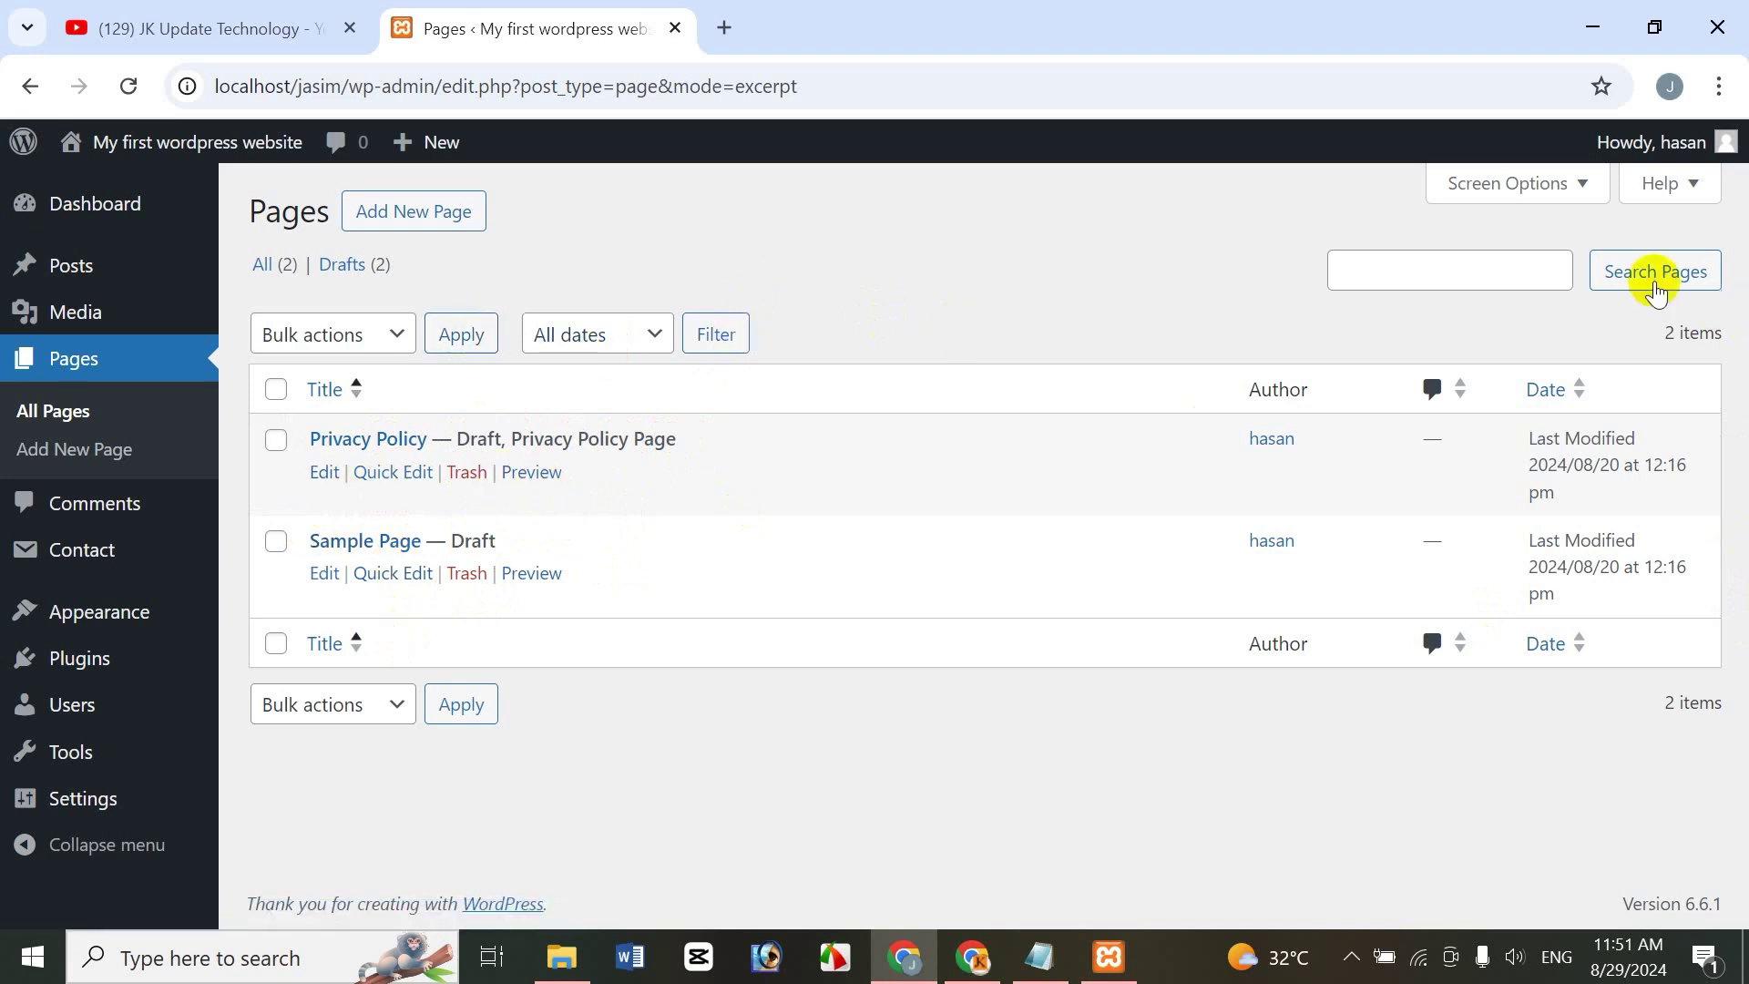
Switch the page list to Compact view in the screen options and apply the change
left_click(1515, 187)
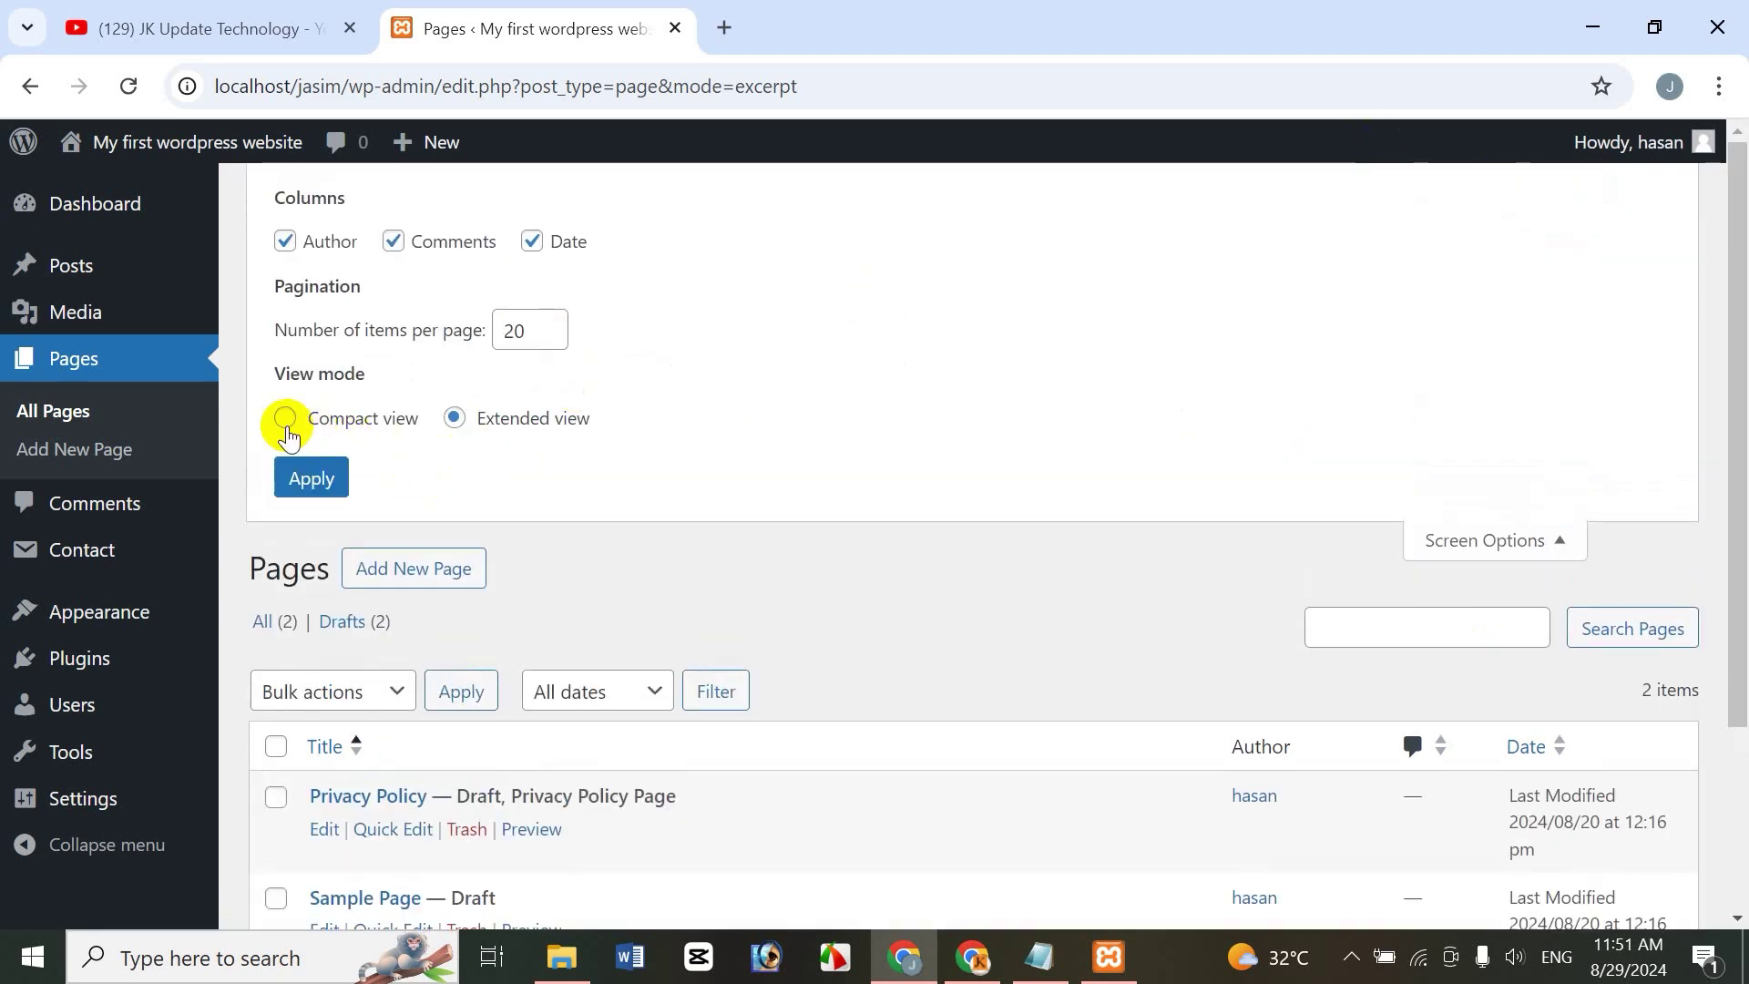
left_click(286, 418)
left_click(323, 481)
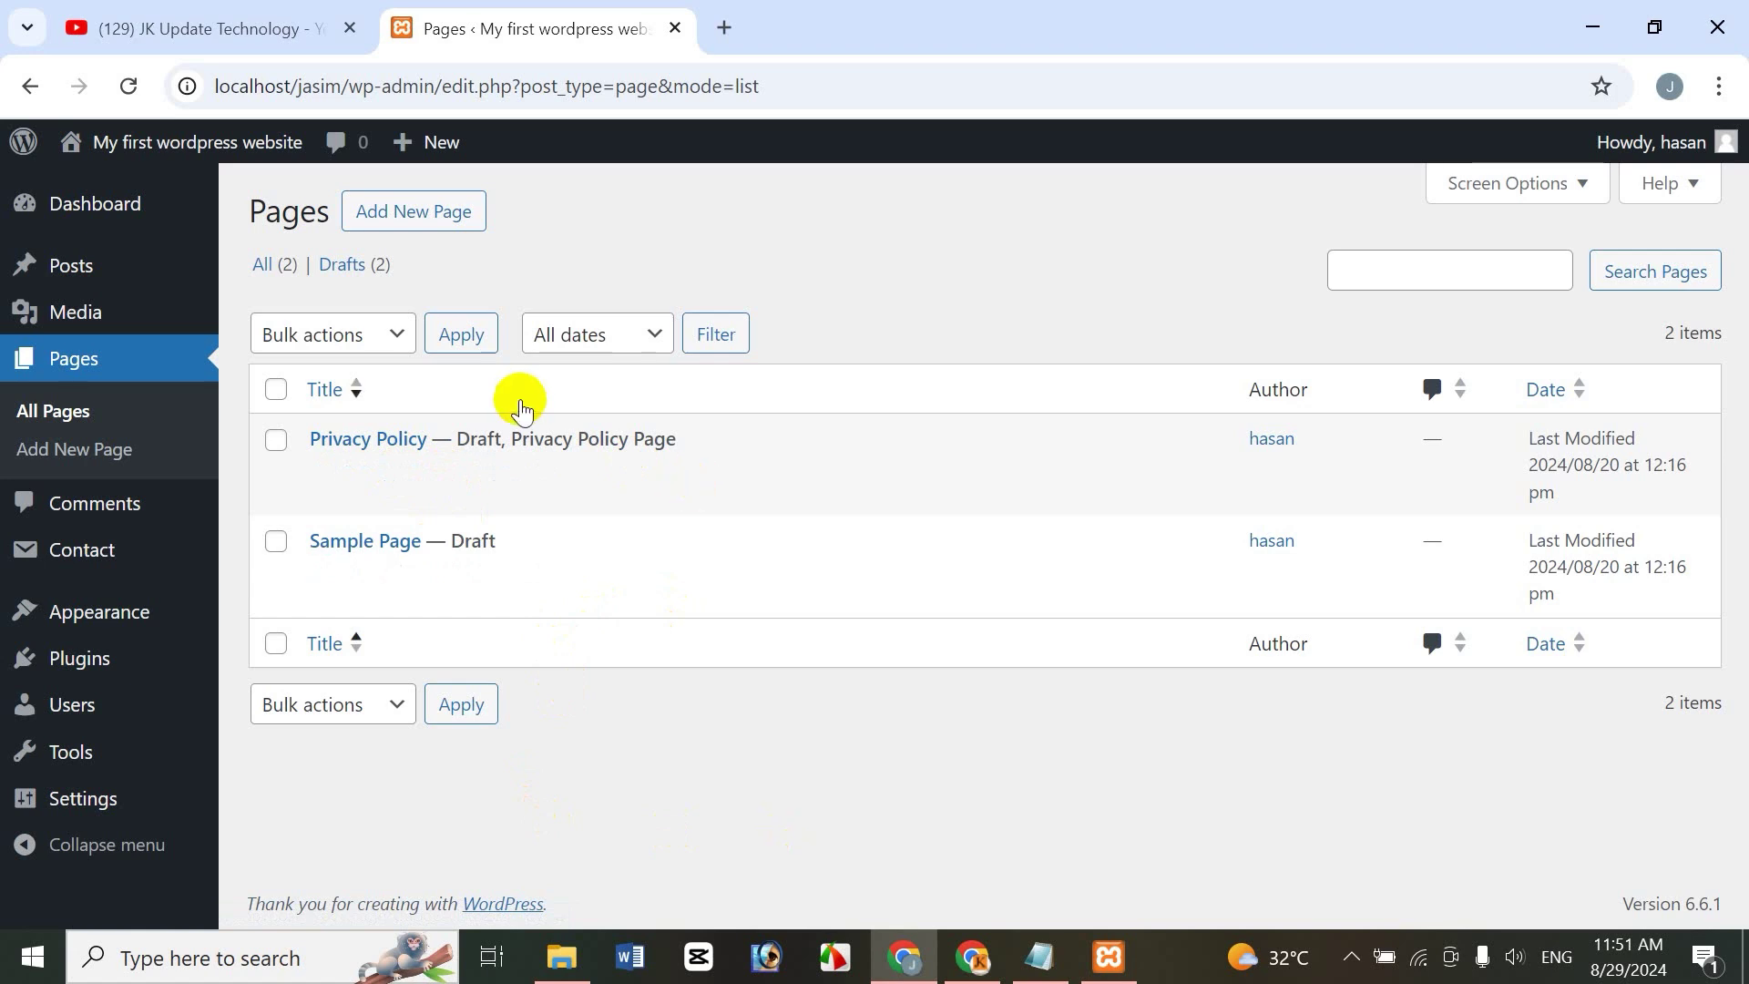
mouse_move(496, 468)
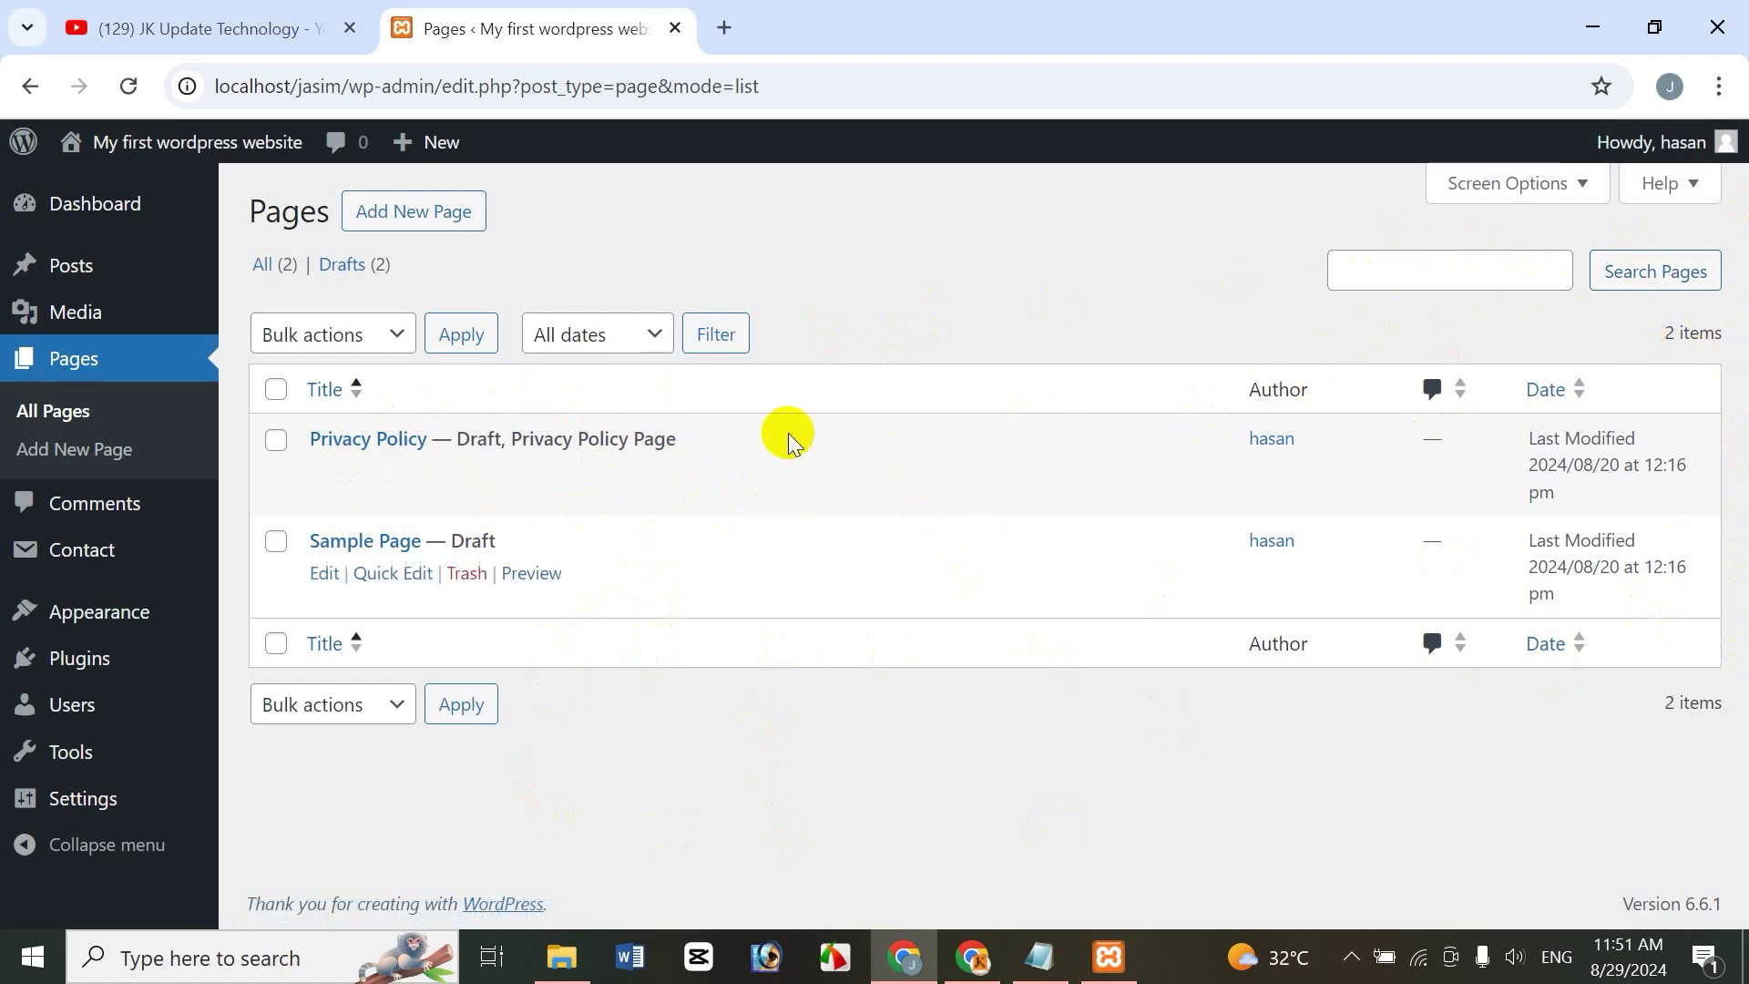
Search the page list for "sample"
left_click(1416, 271)
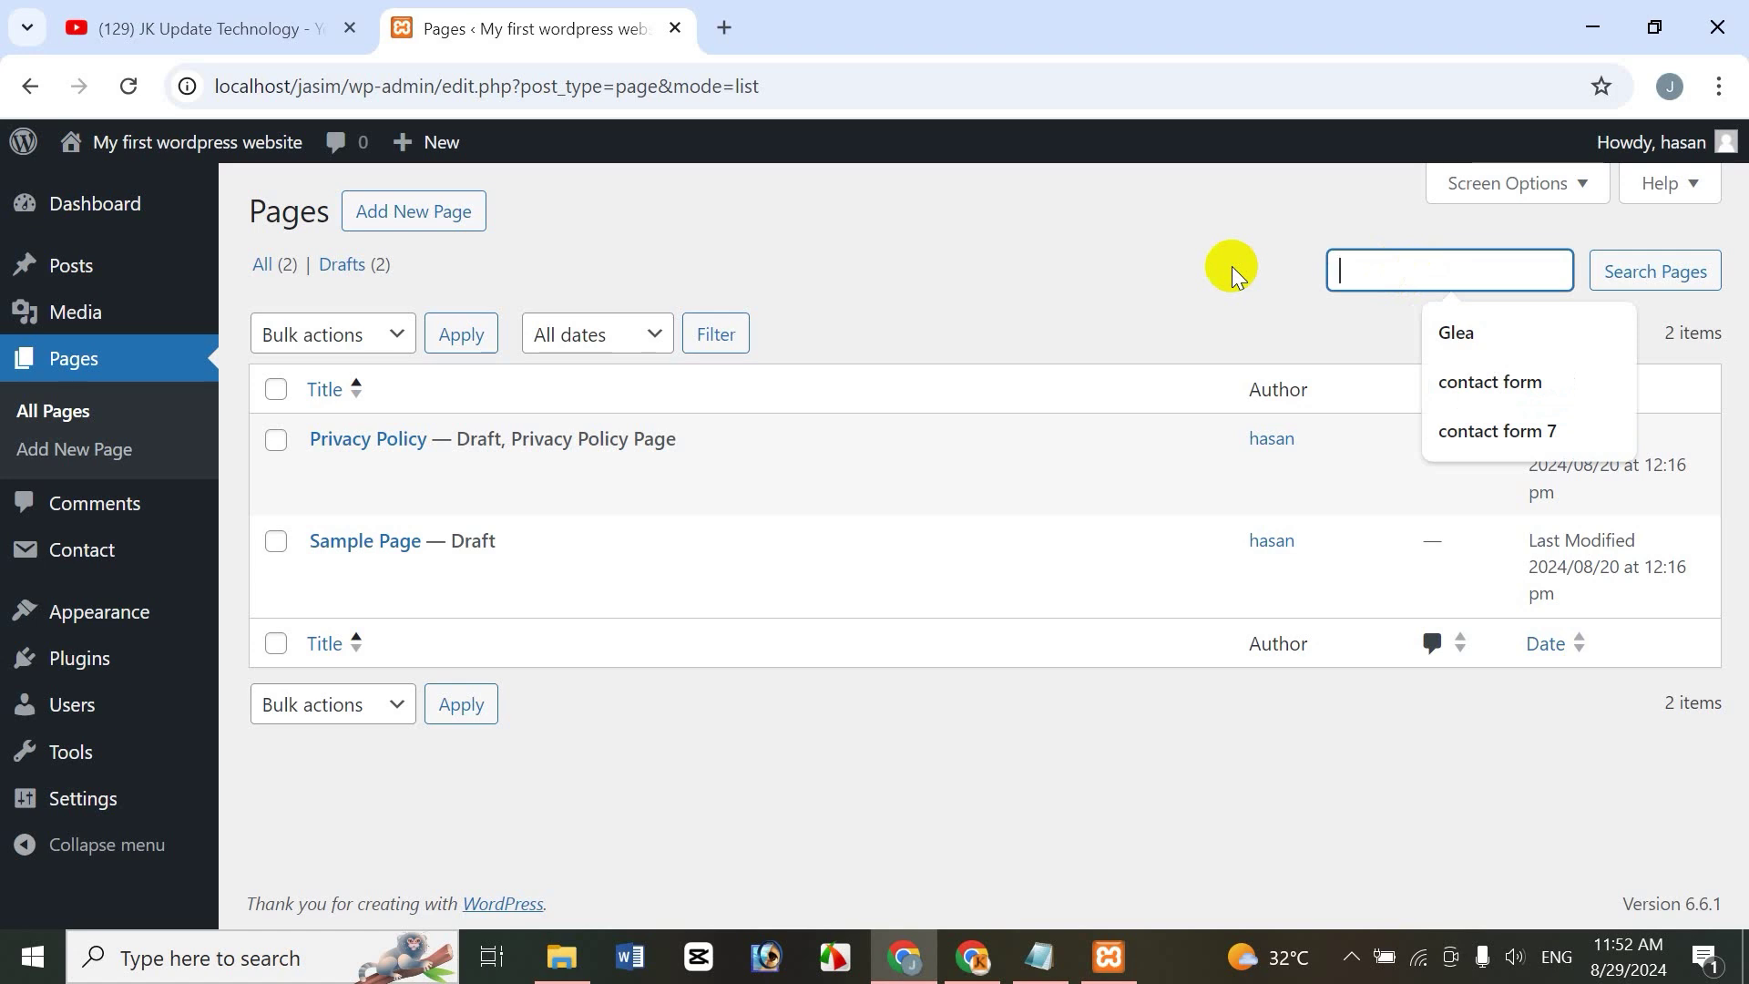
type("sample")
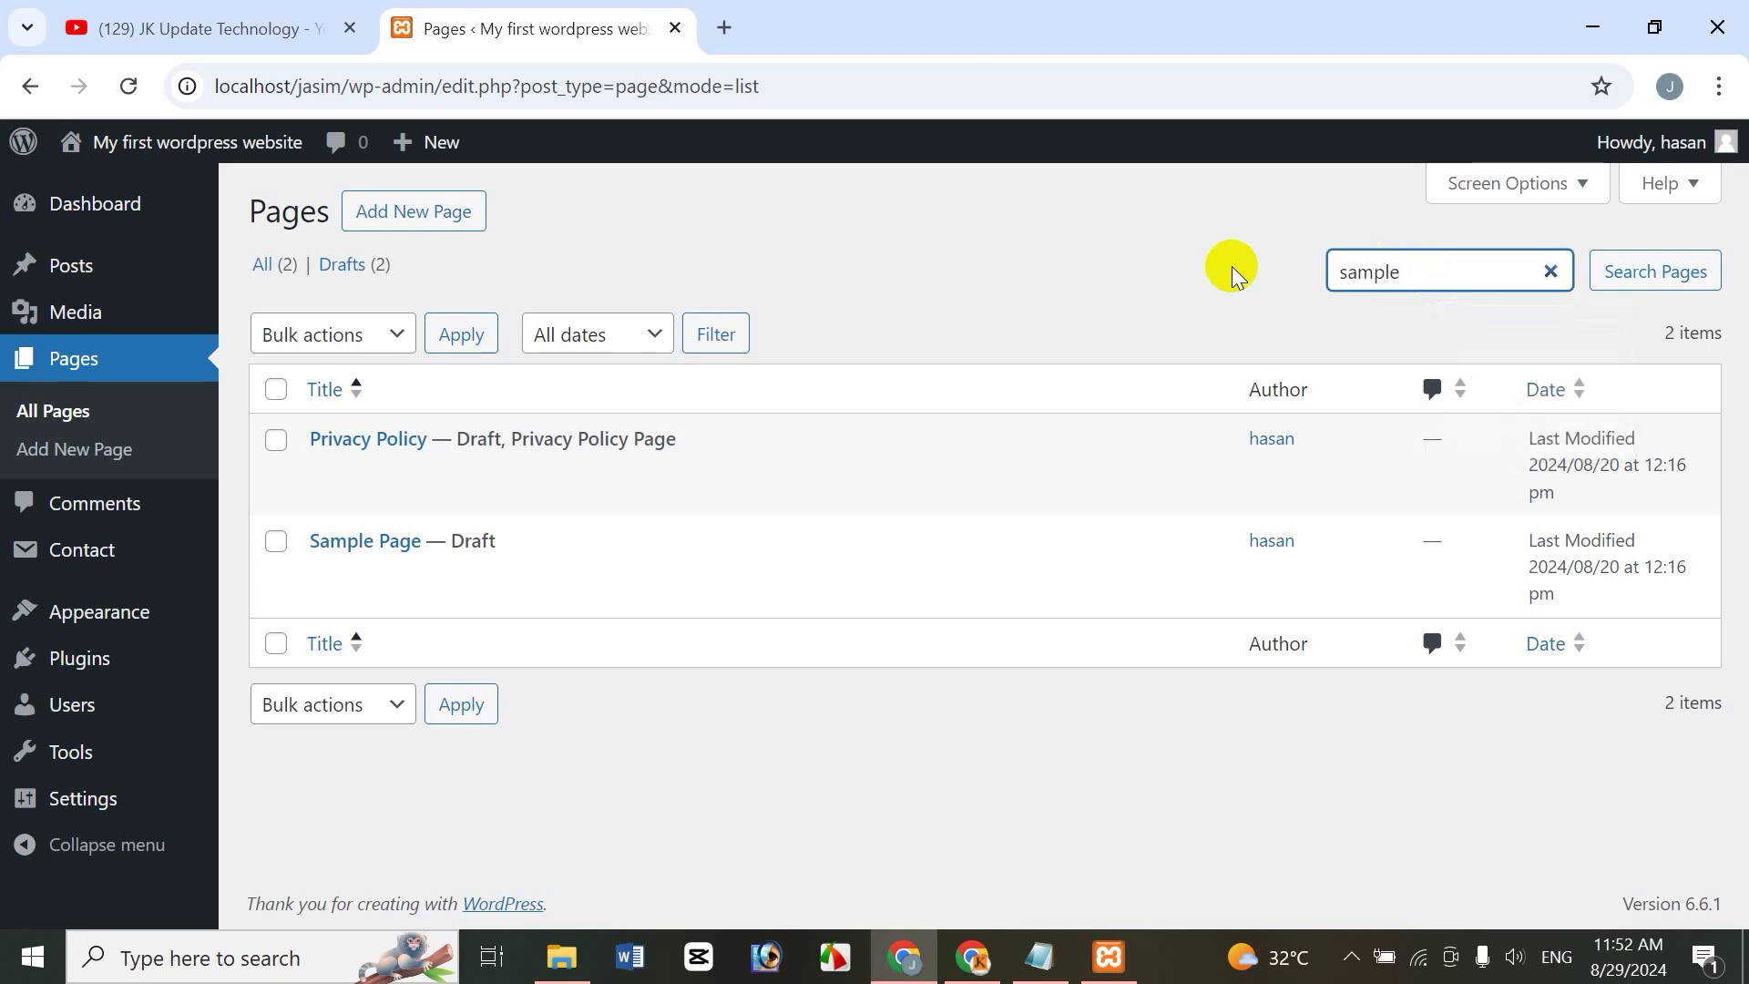
left_click(1642, 285)
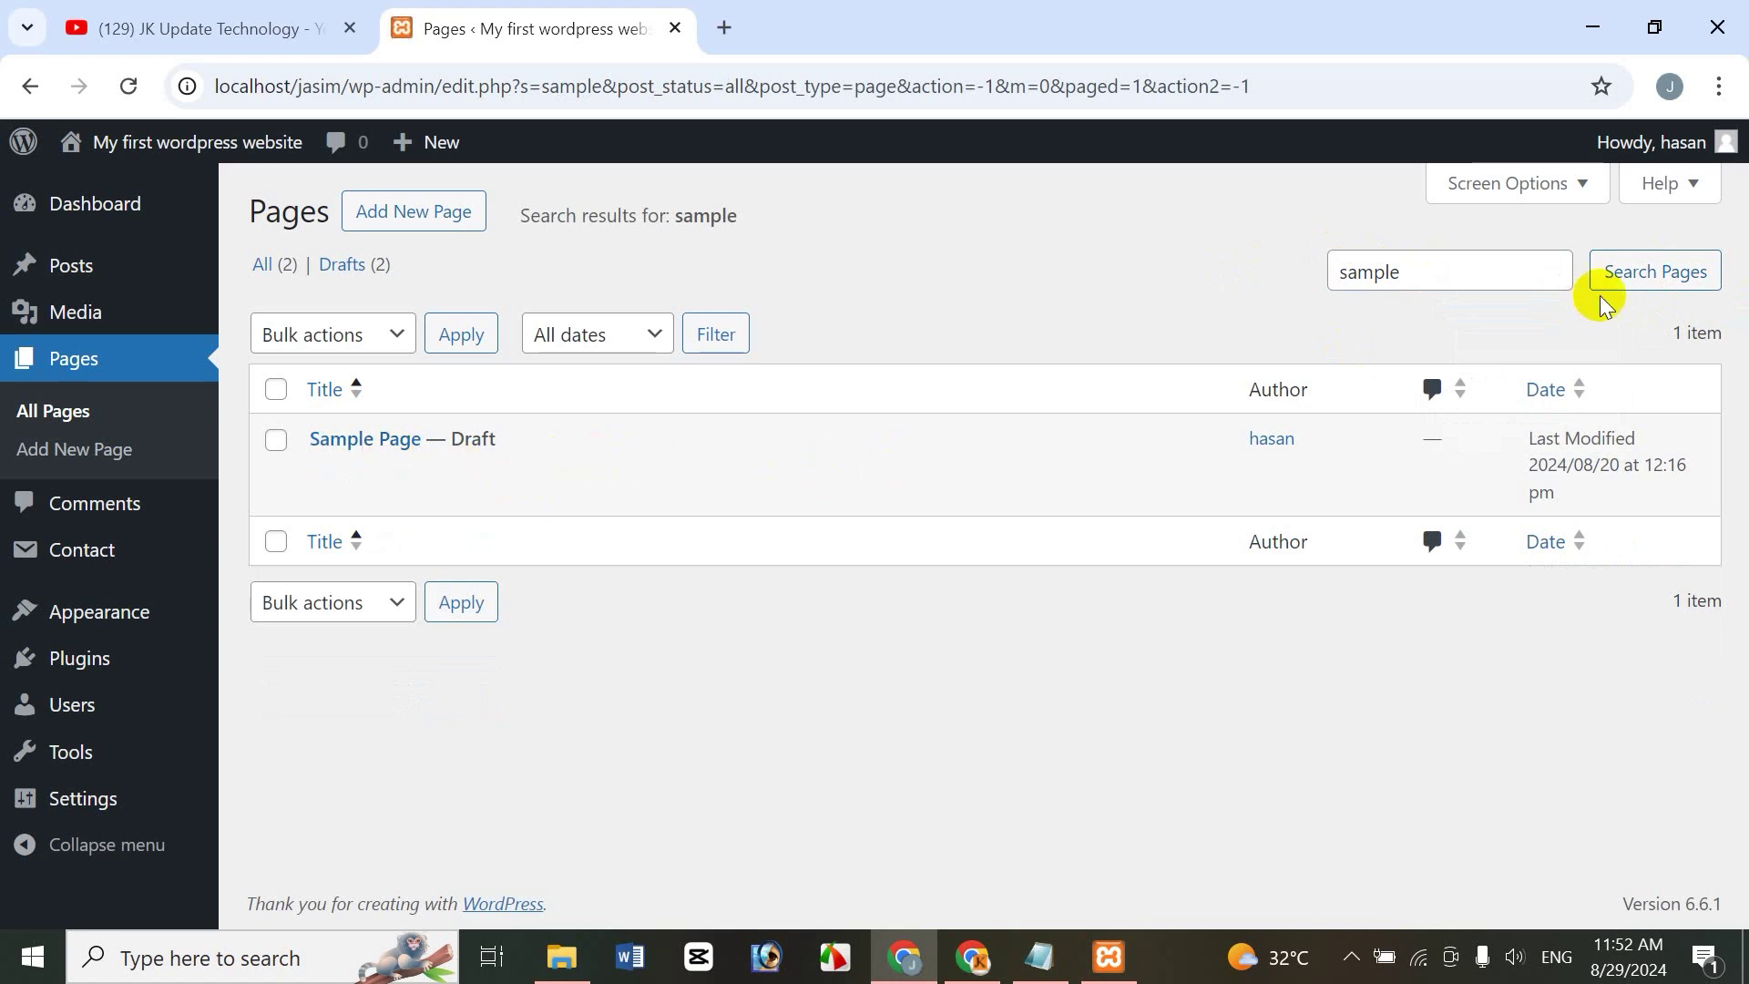
Clear the search term and rerun the page search to list all pages again
left_click(1447, 273)
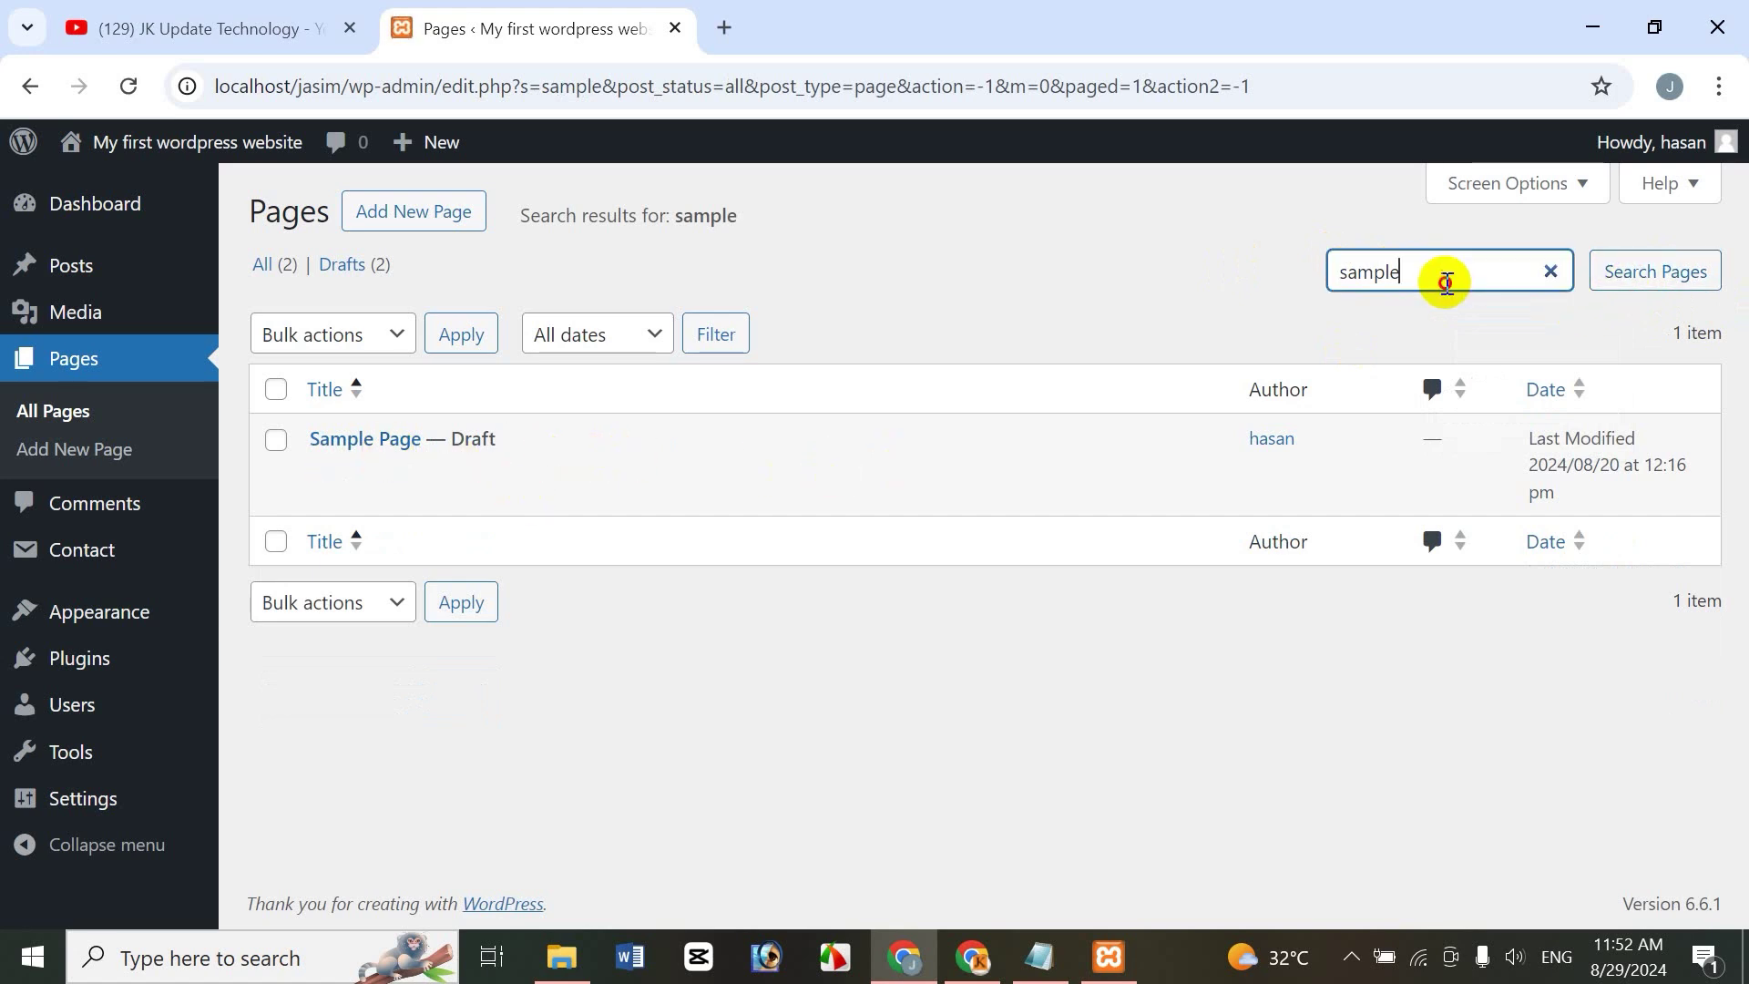
left_click(1550, 274)
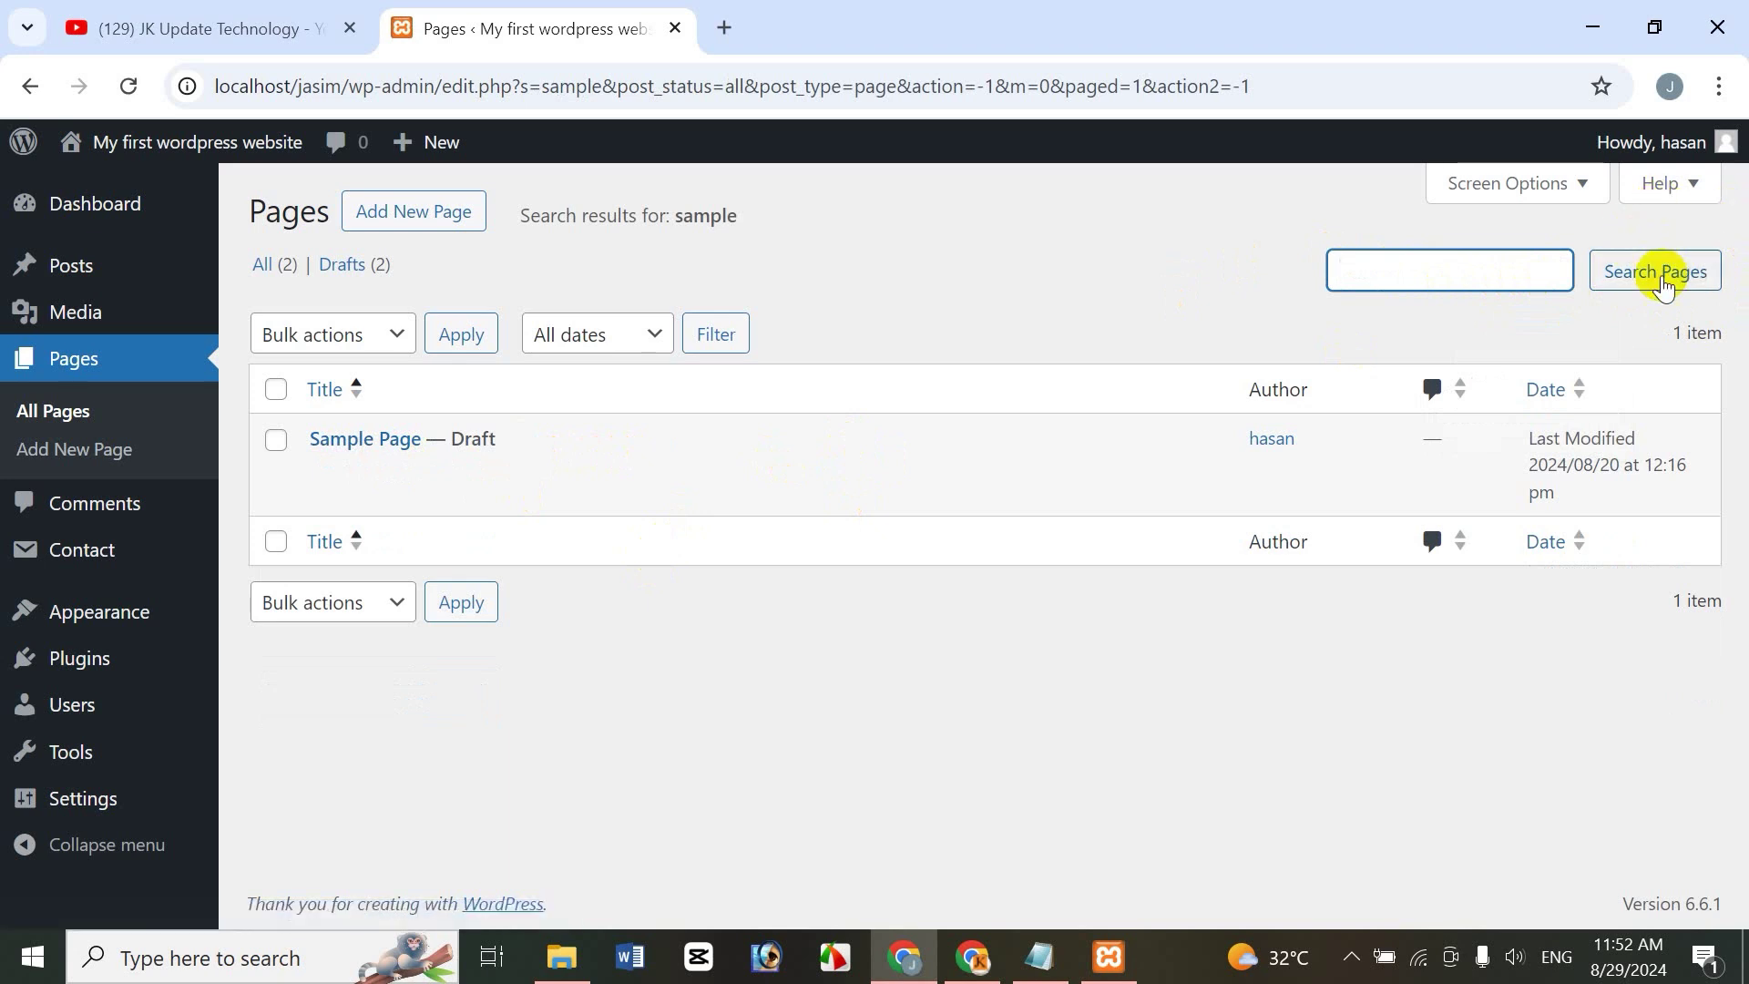
left_click(965, 725)
left_click(1639, 290)
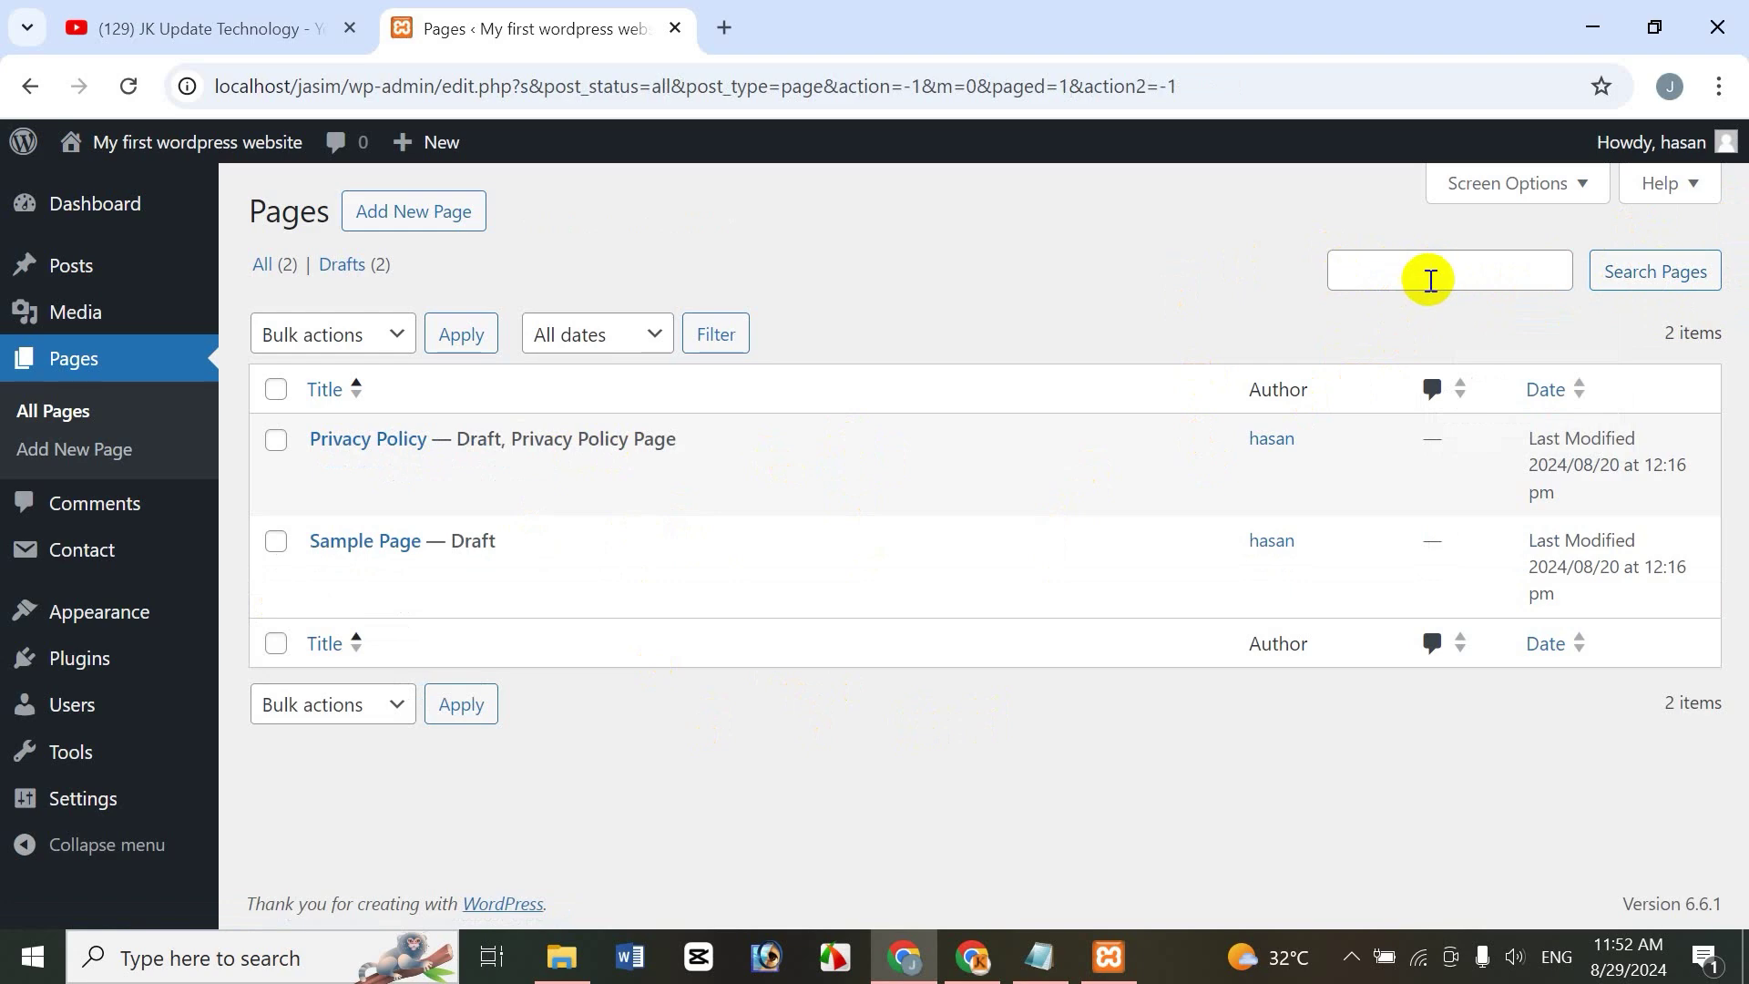
mouse_move(609, 576)
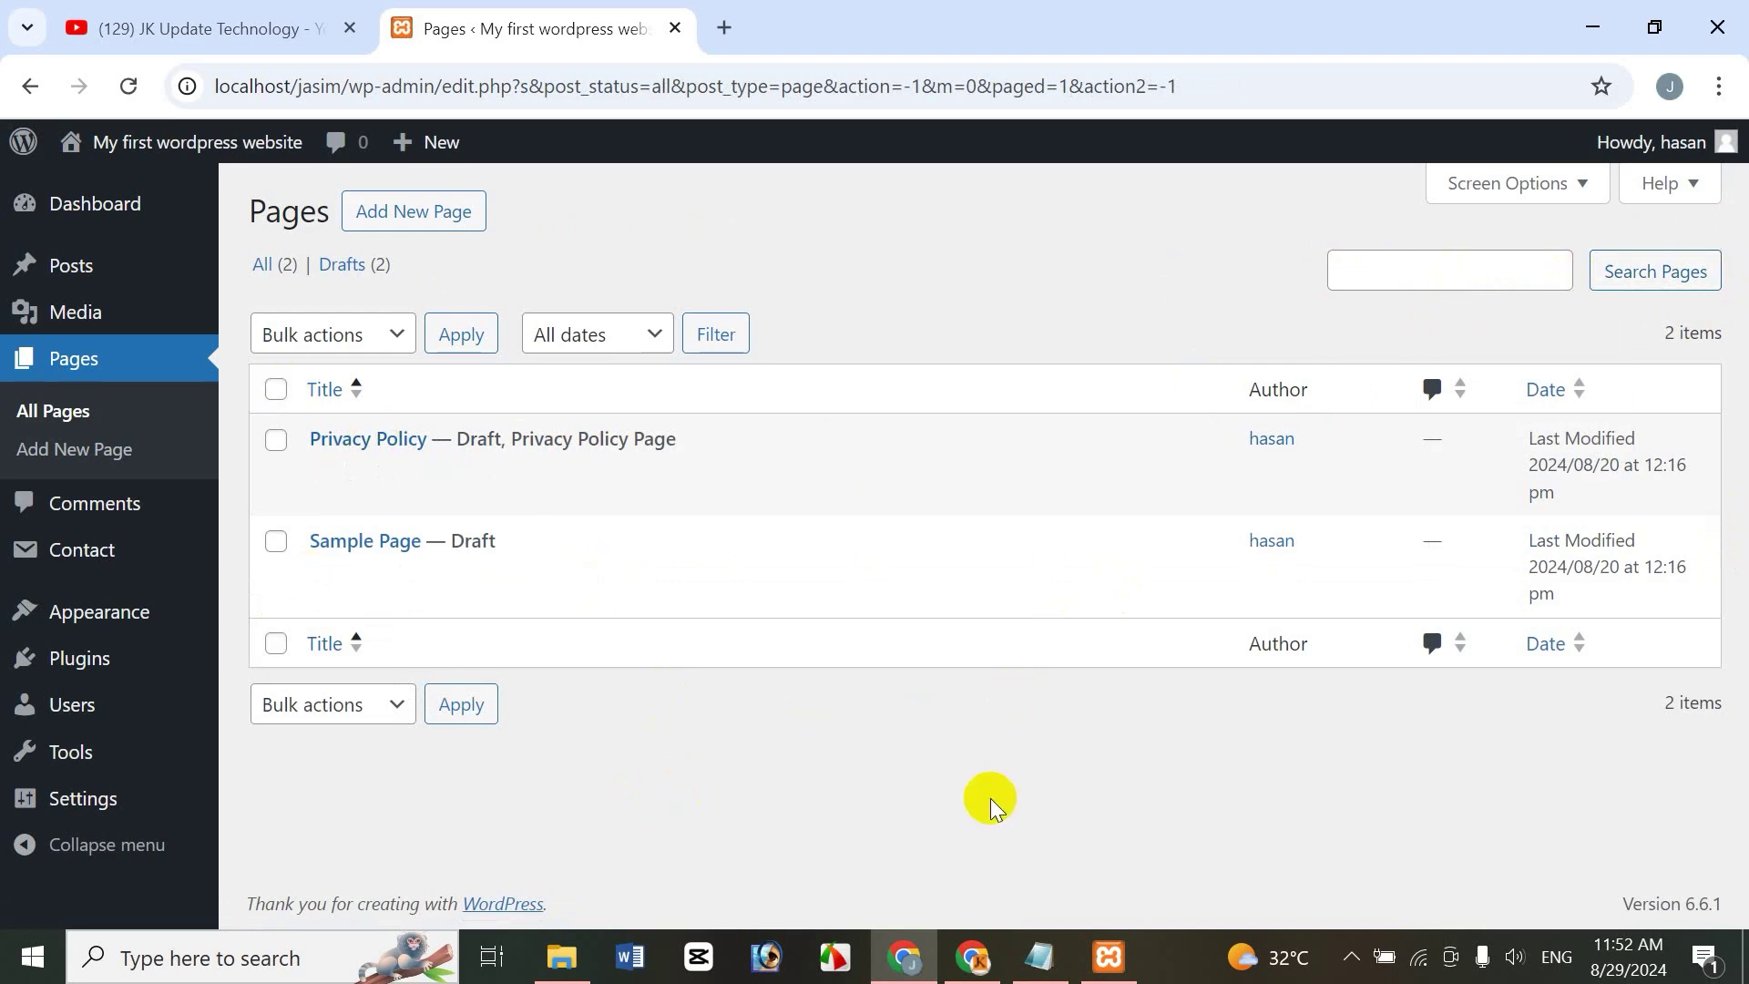
mouse_move(774, 424)
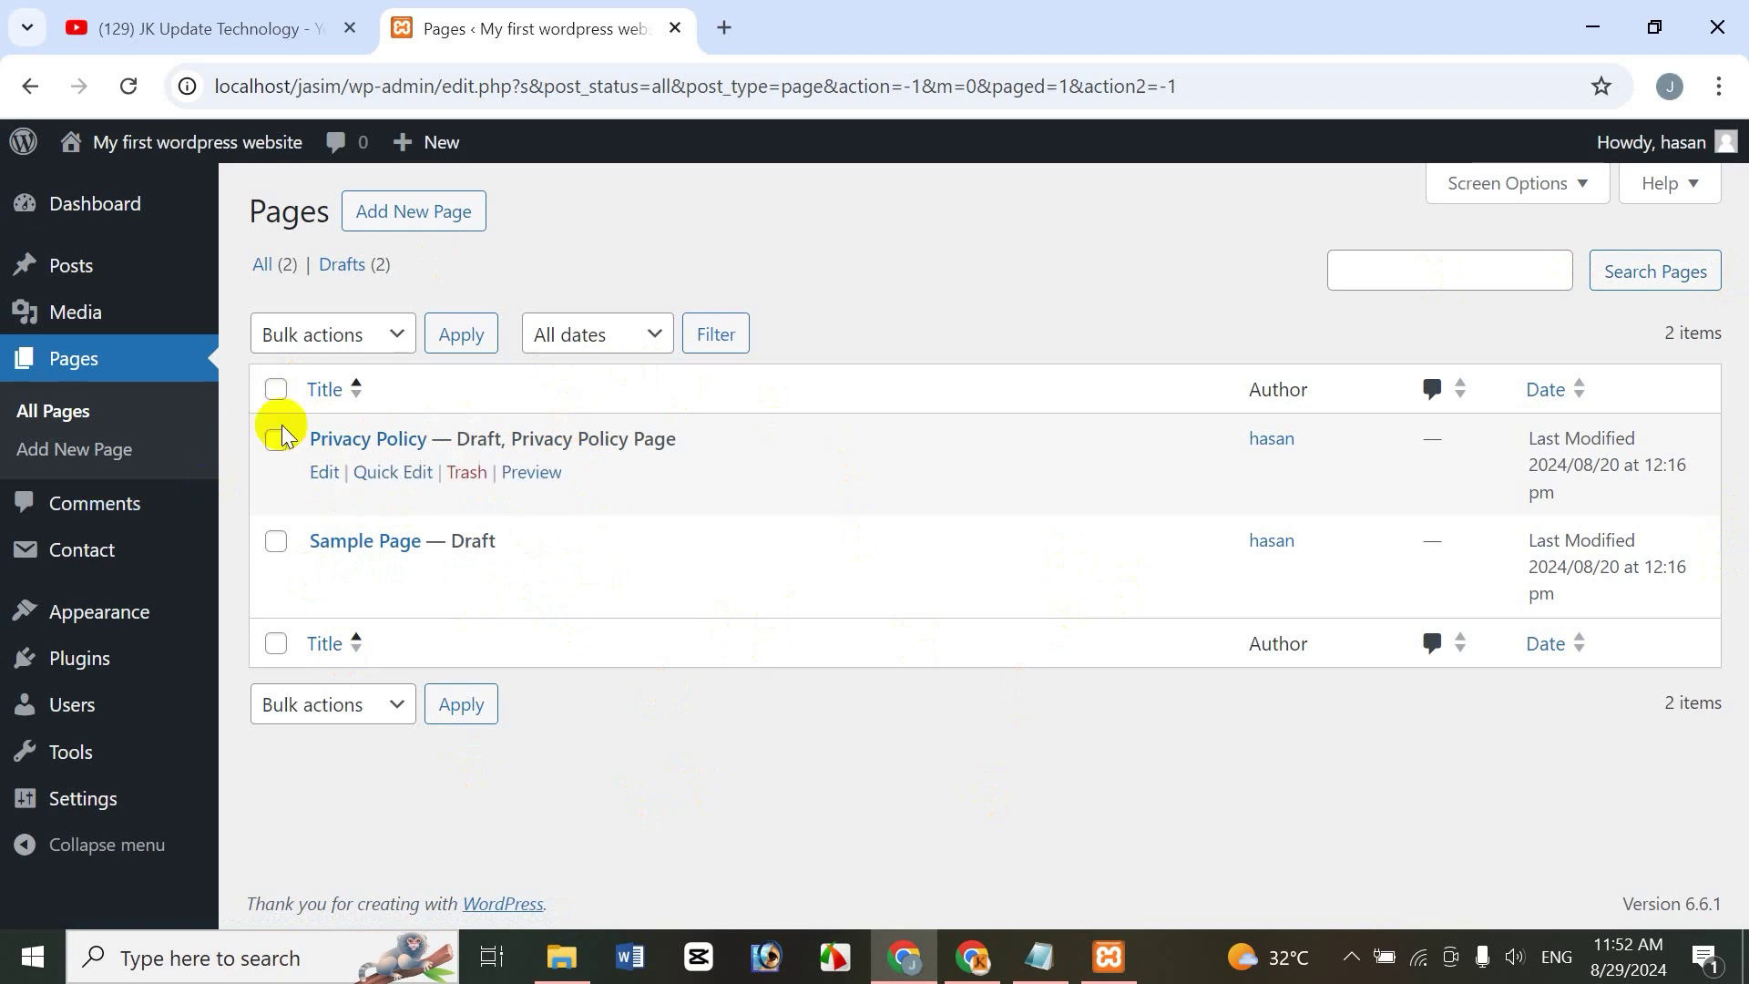
Open the editor for a new page in a separate browser tab and dismiss the pattern chooser
left_click(91, 456)
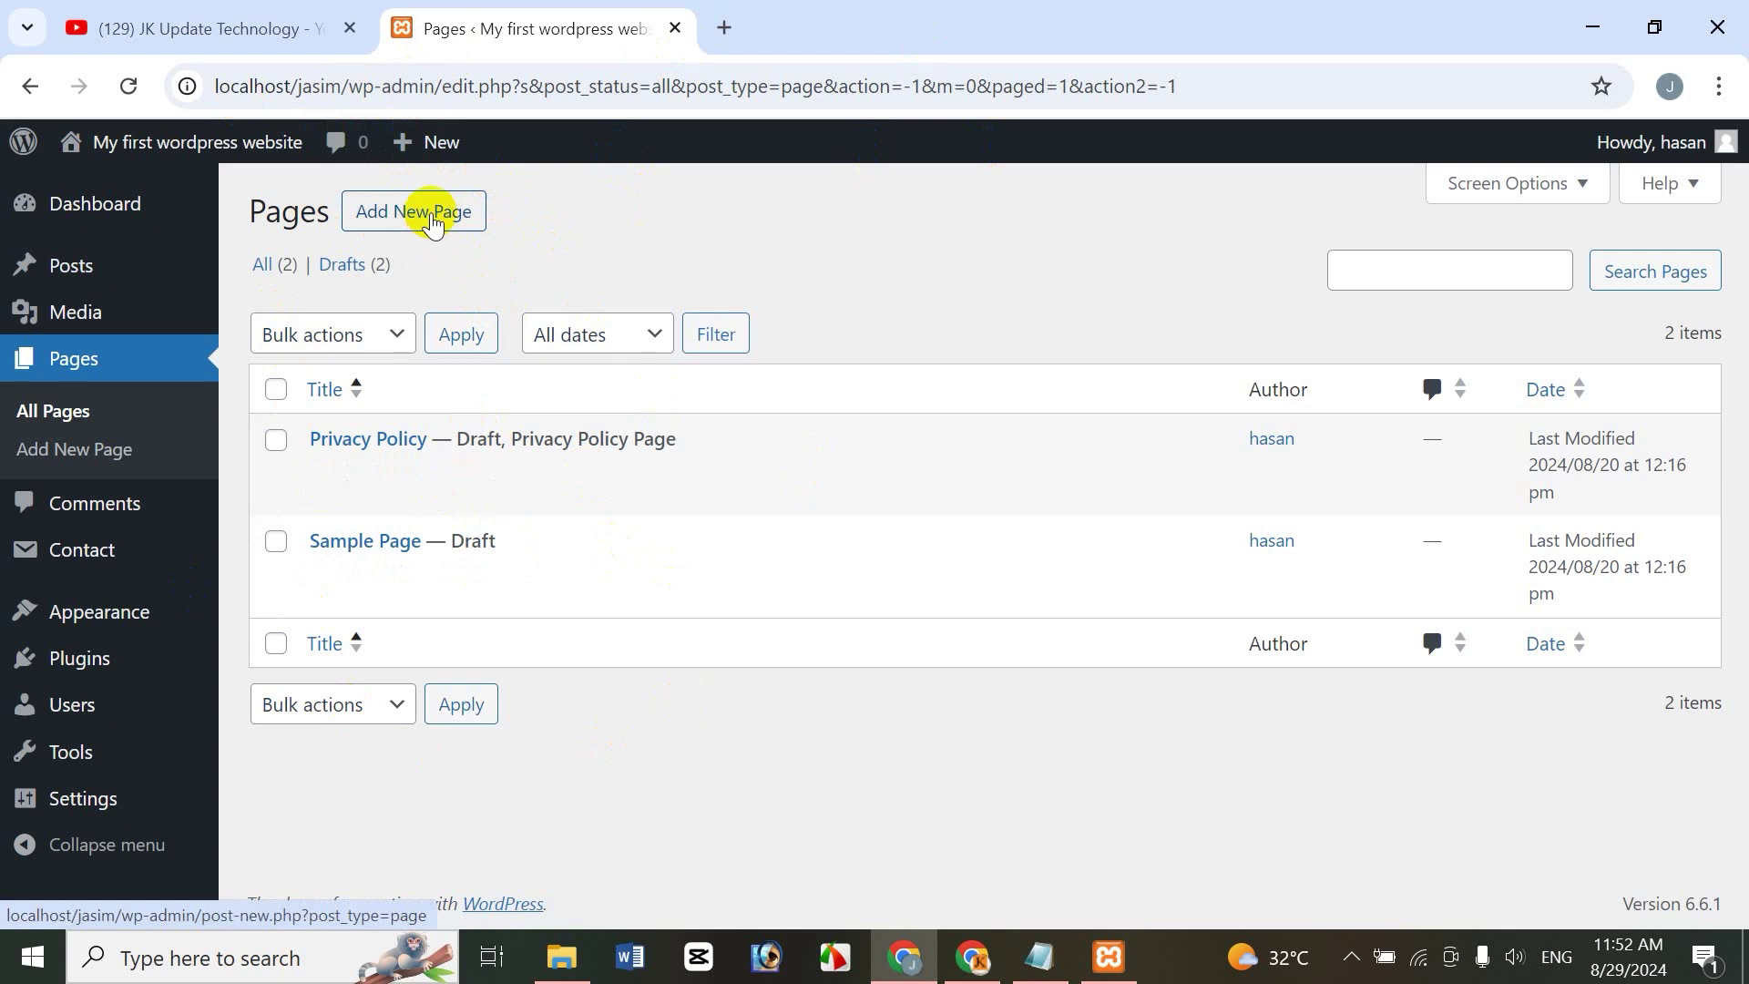
right_click(435, 221)
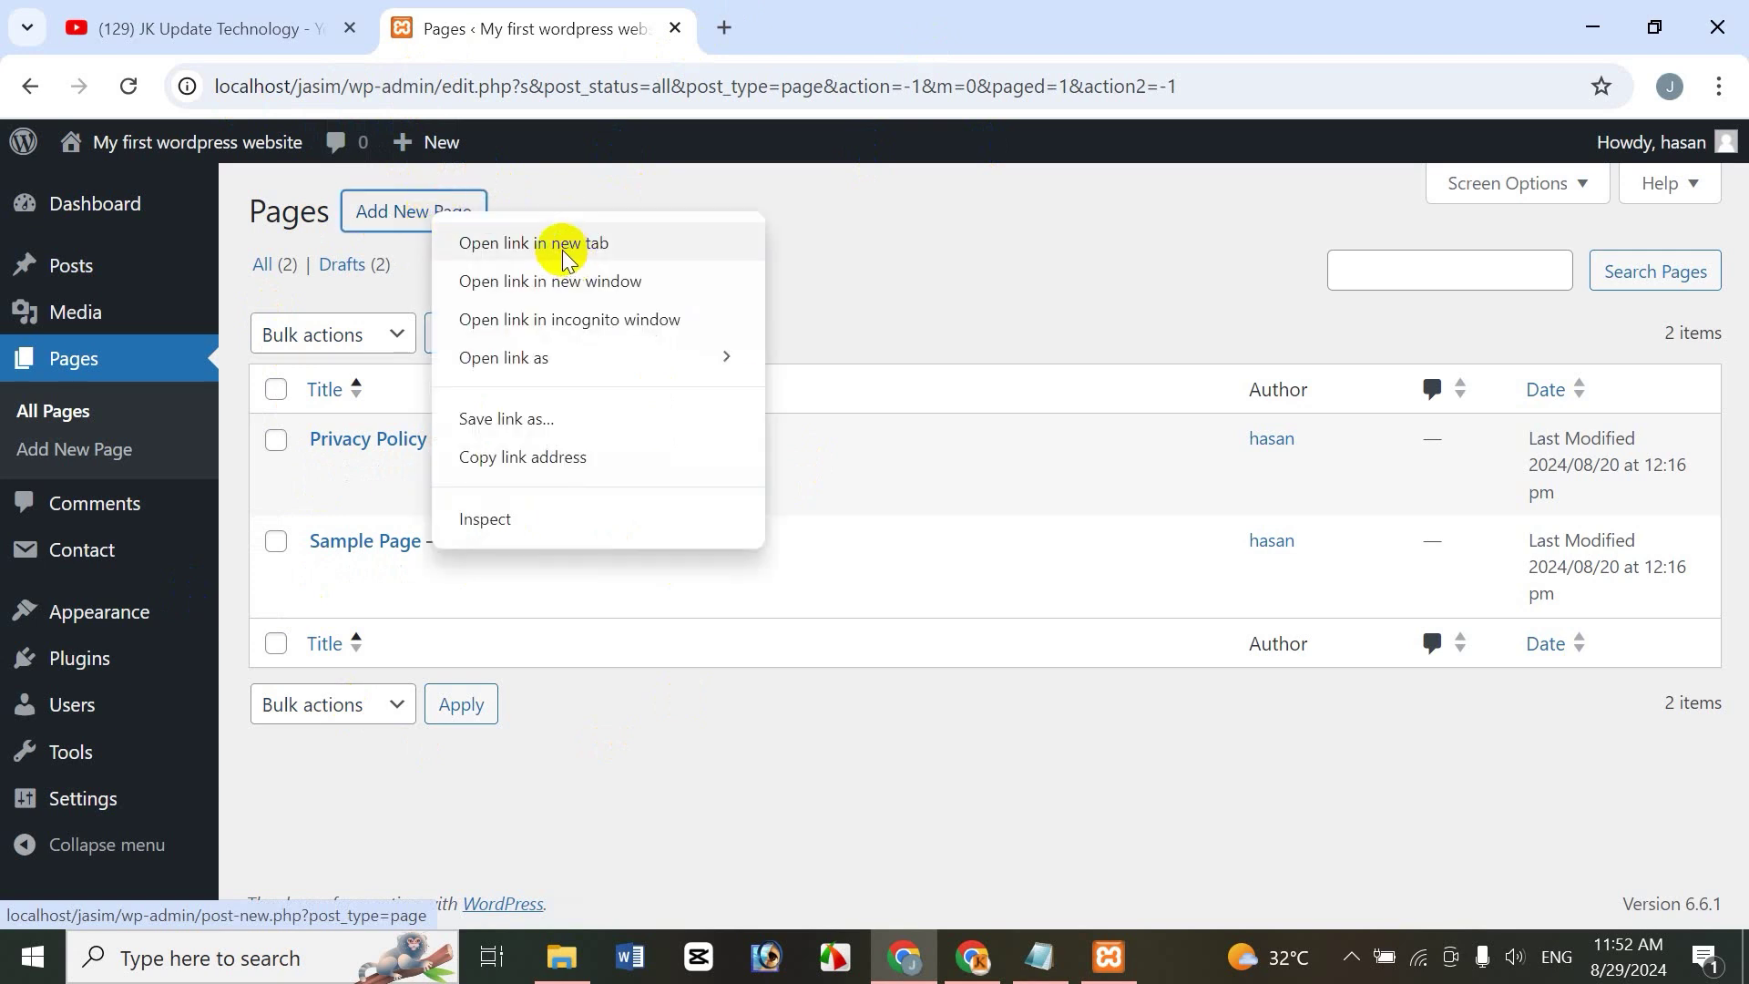
left_click(571, 243)
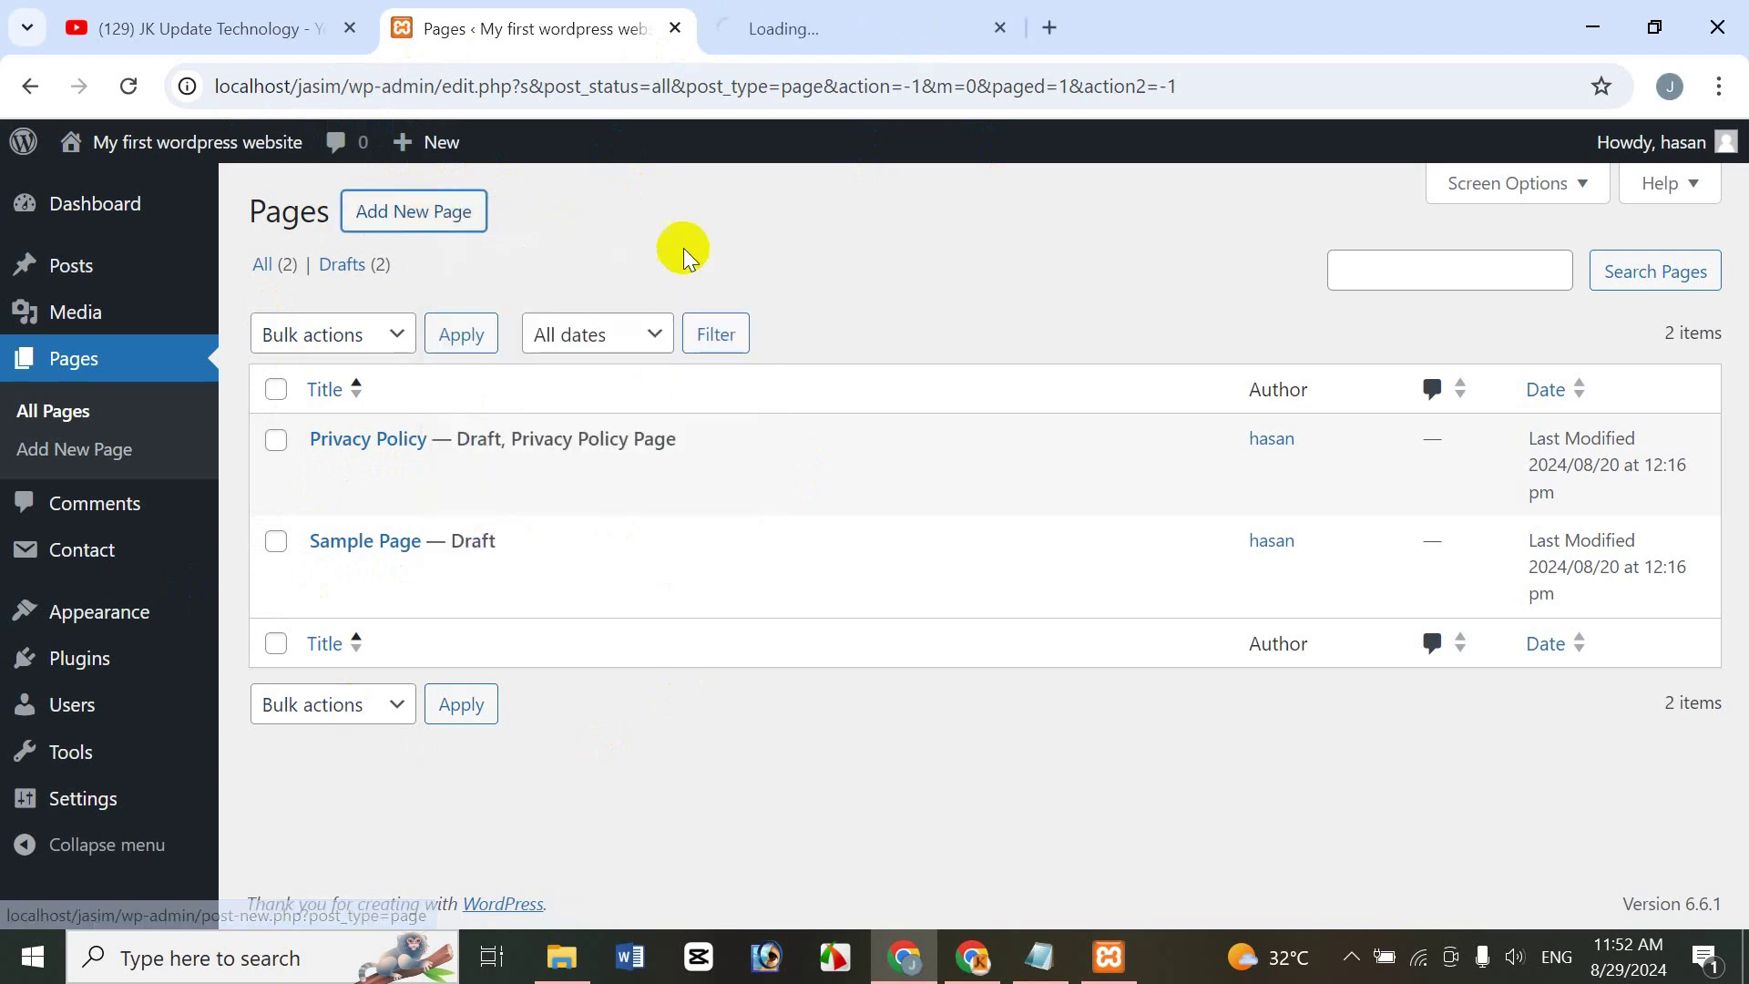
left_click(820, 29)
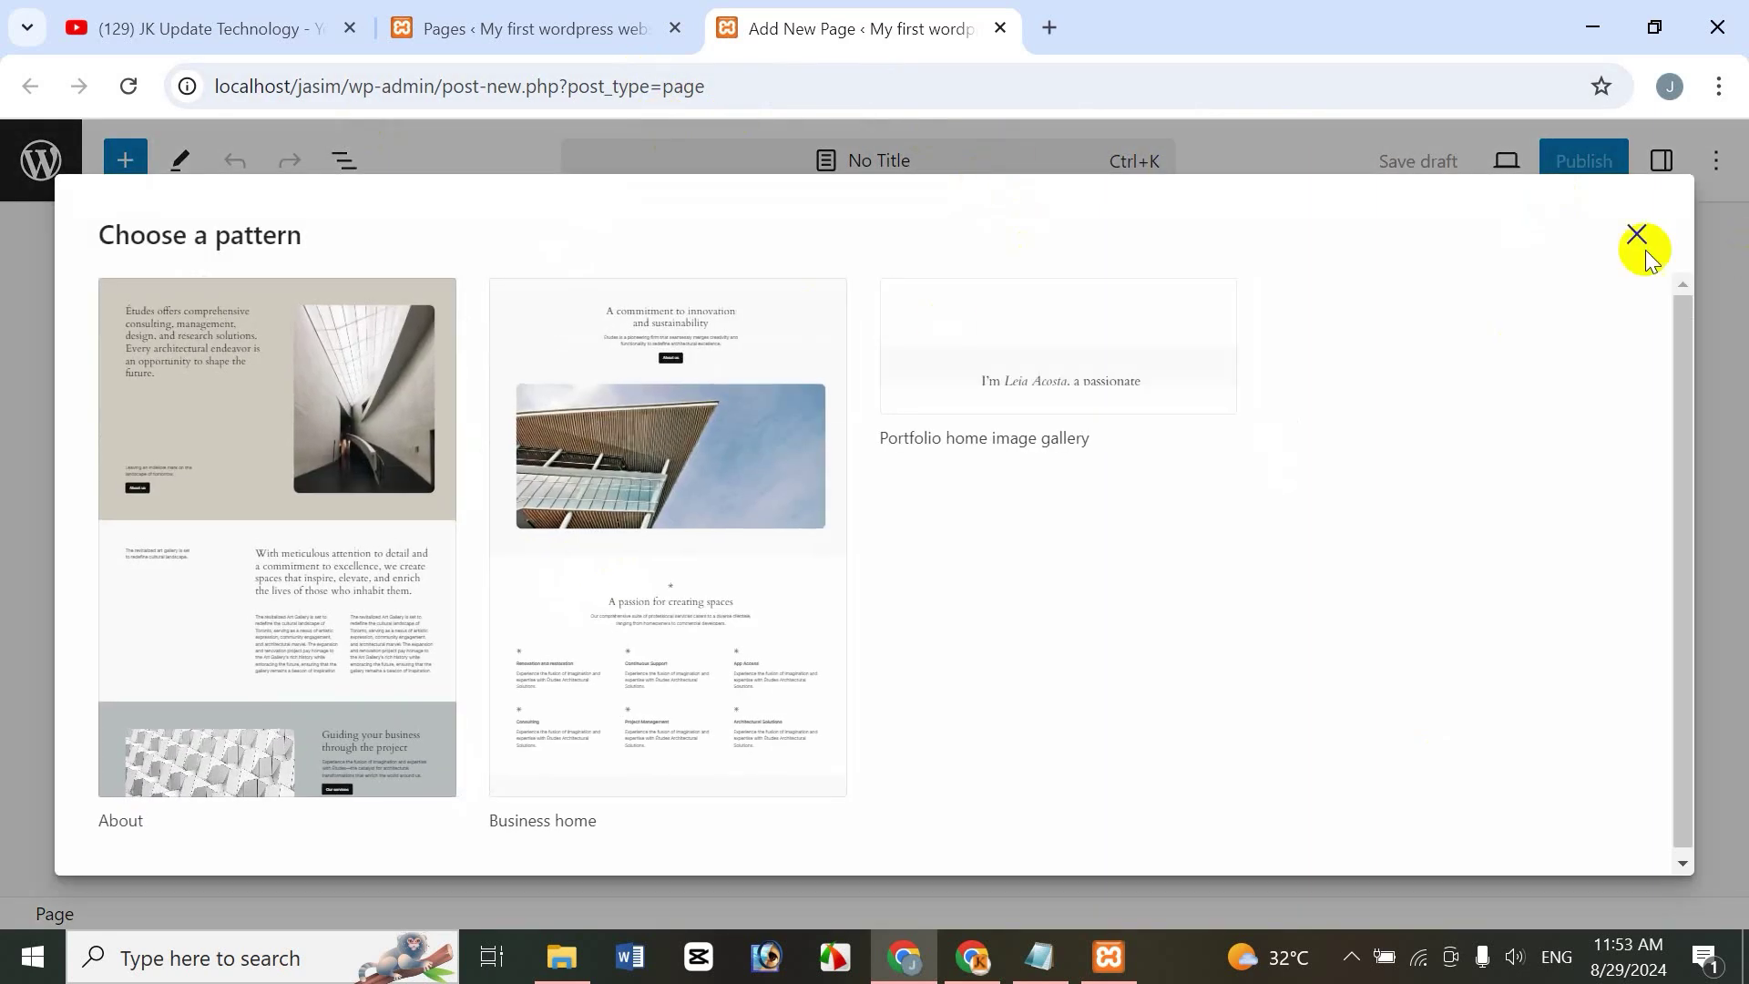
left_click(1606, 239)
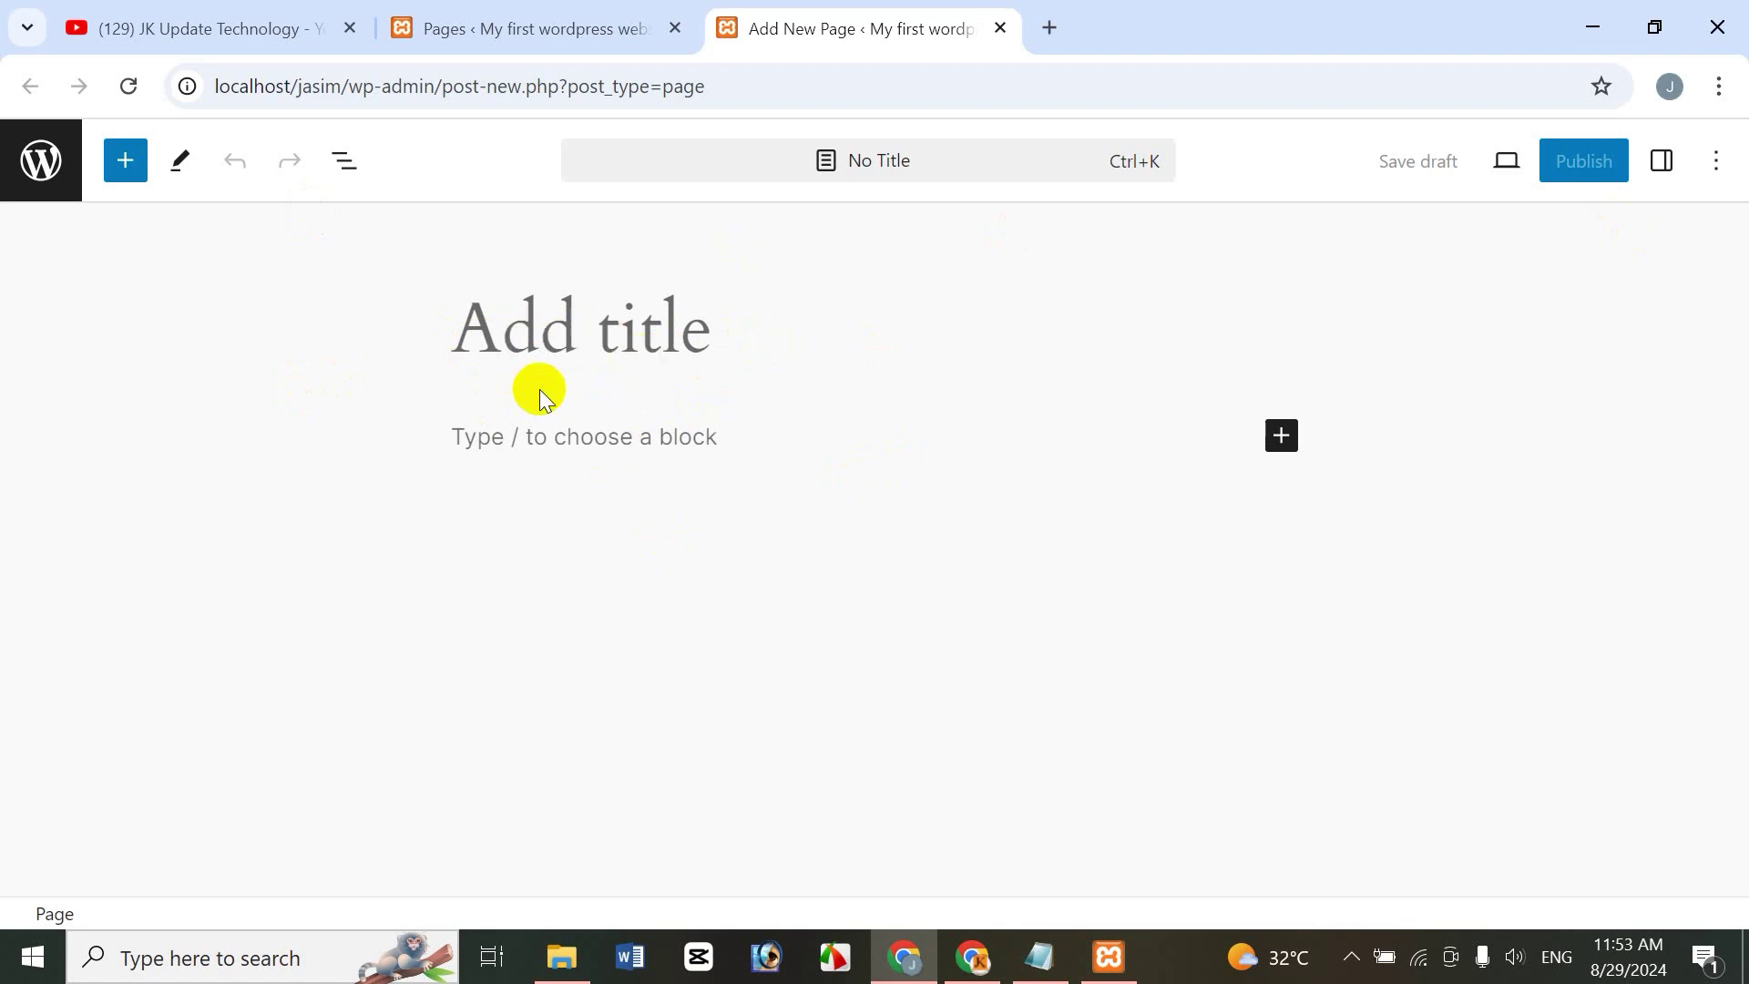
Title the new page "Home" and publish it
left_click(497, 330)
type("Home")
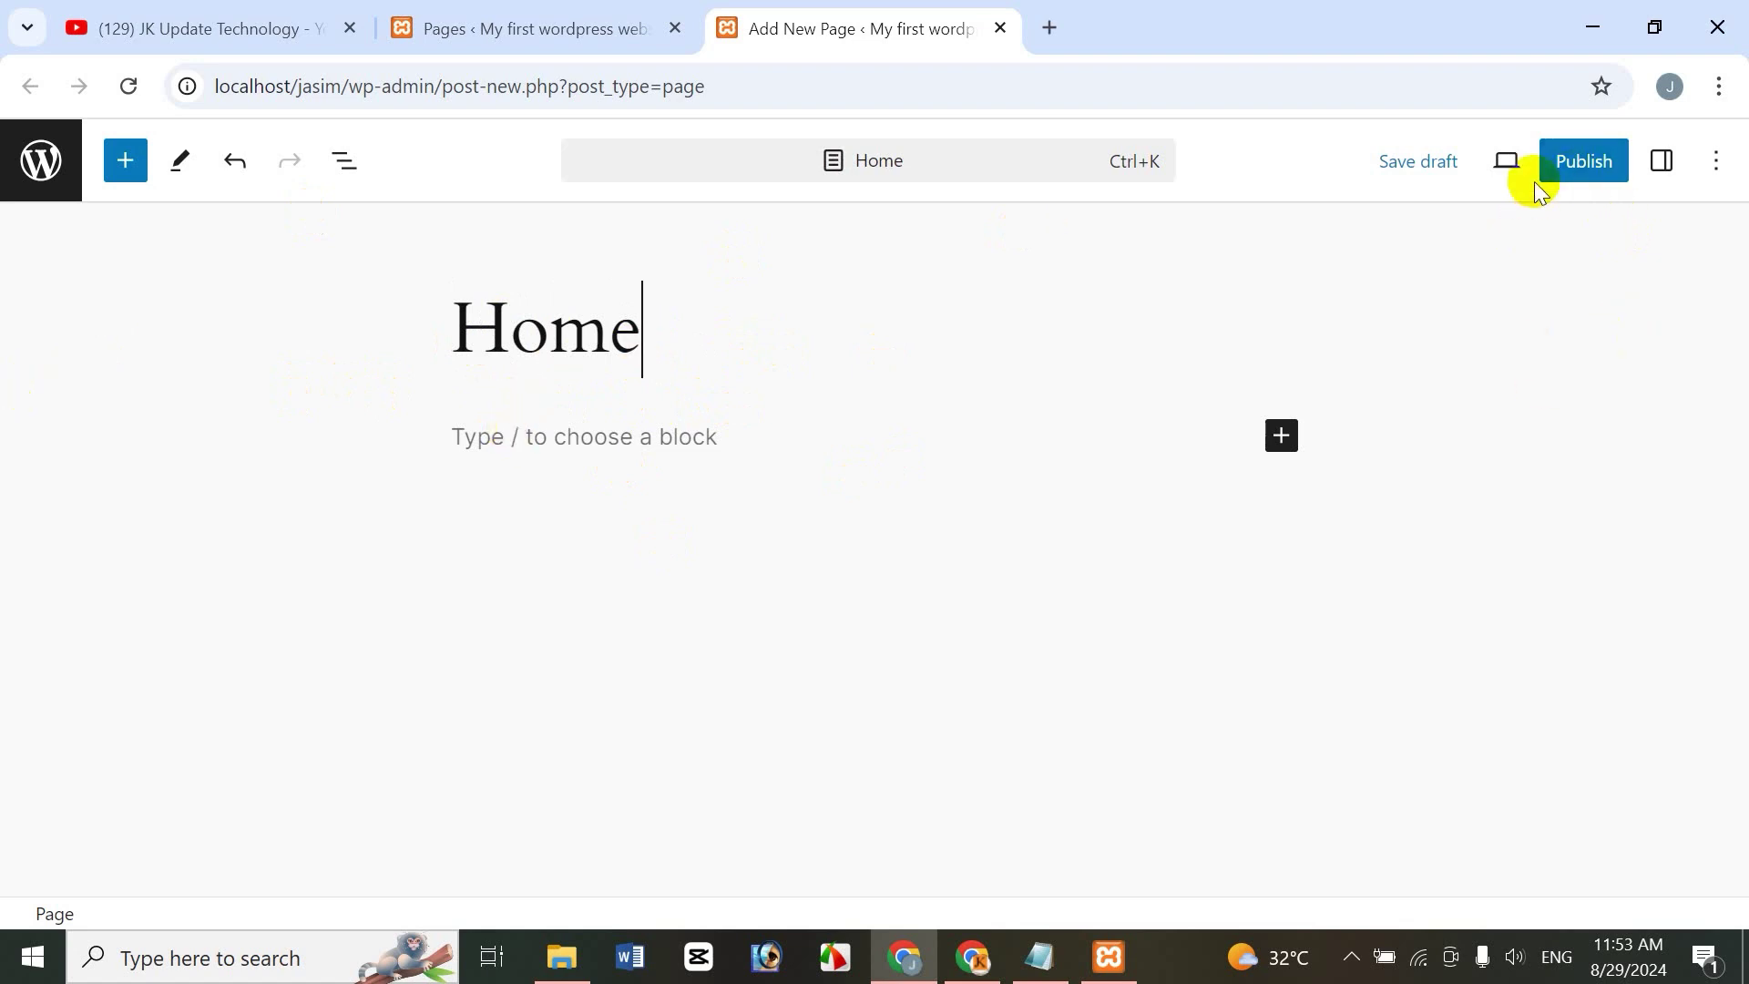
left_click(1582, 169)
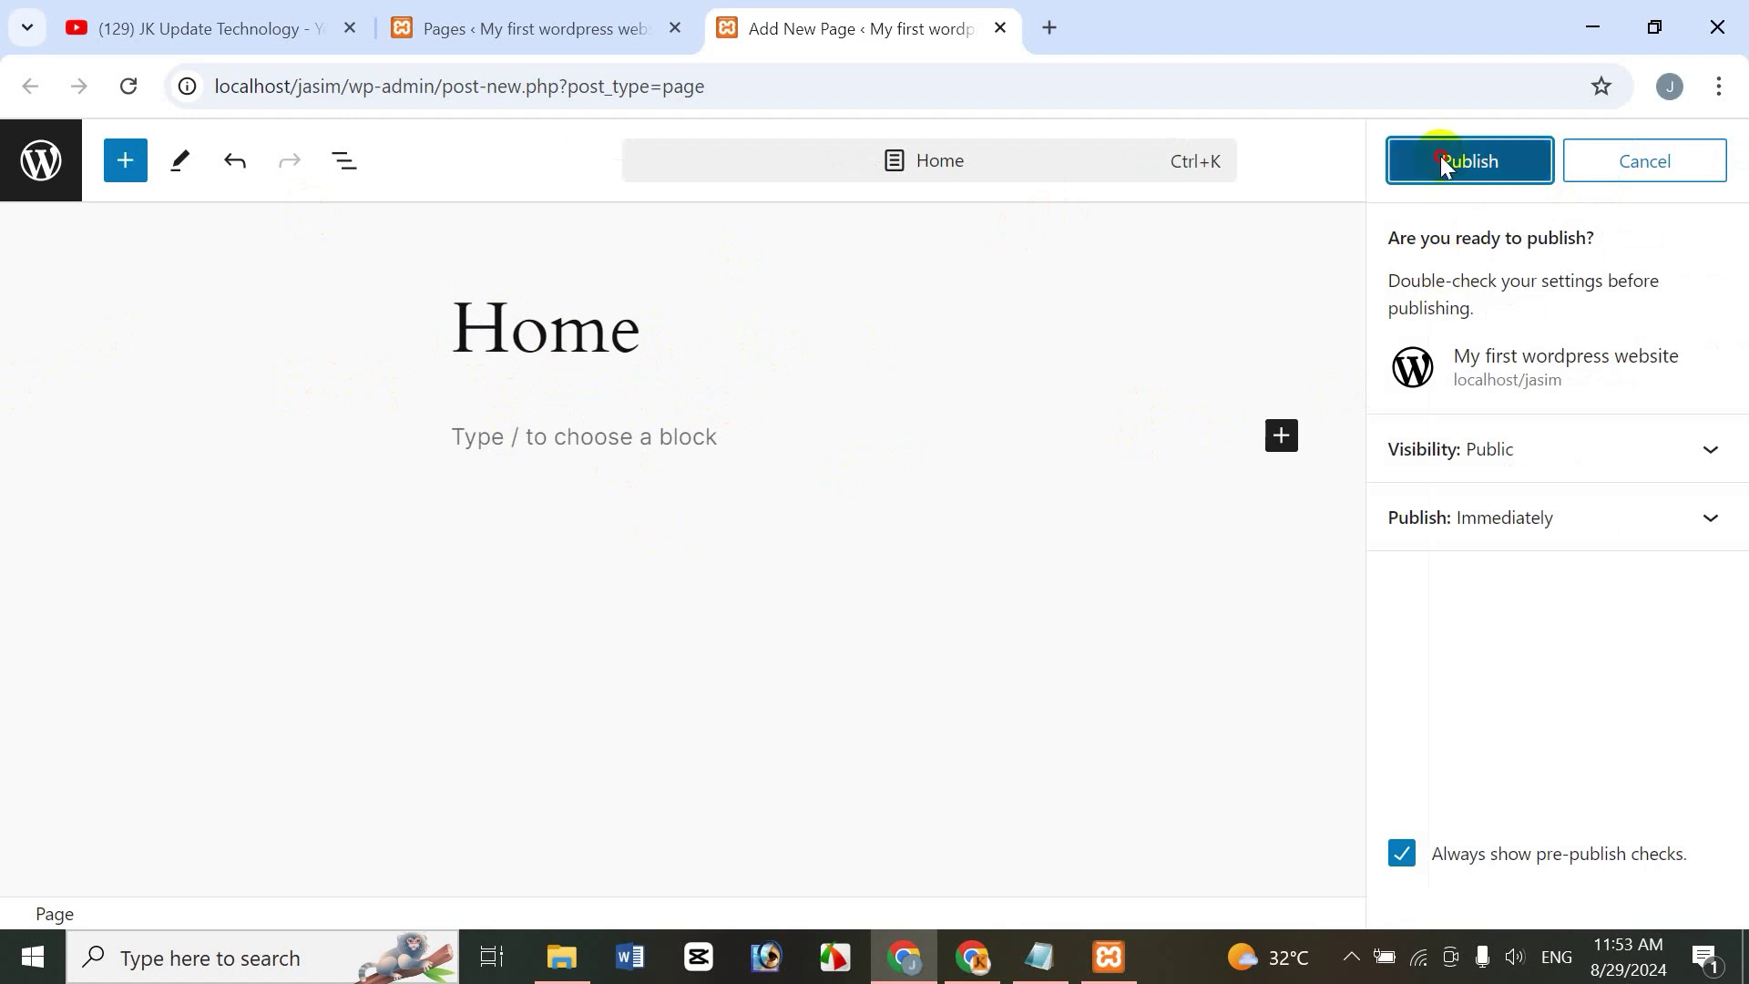
left_click(1450, 162)
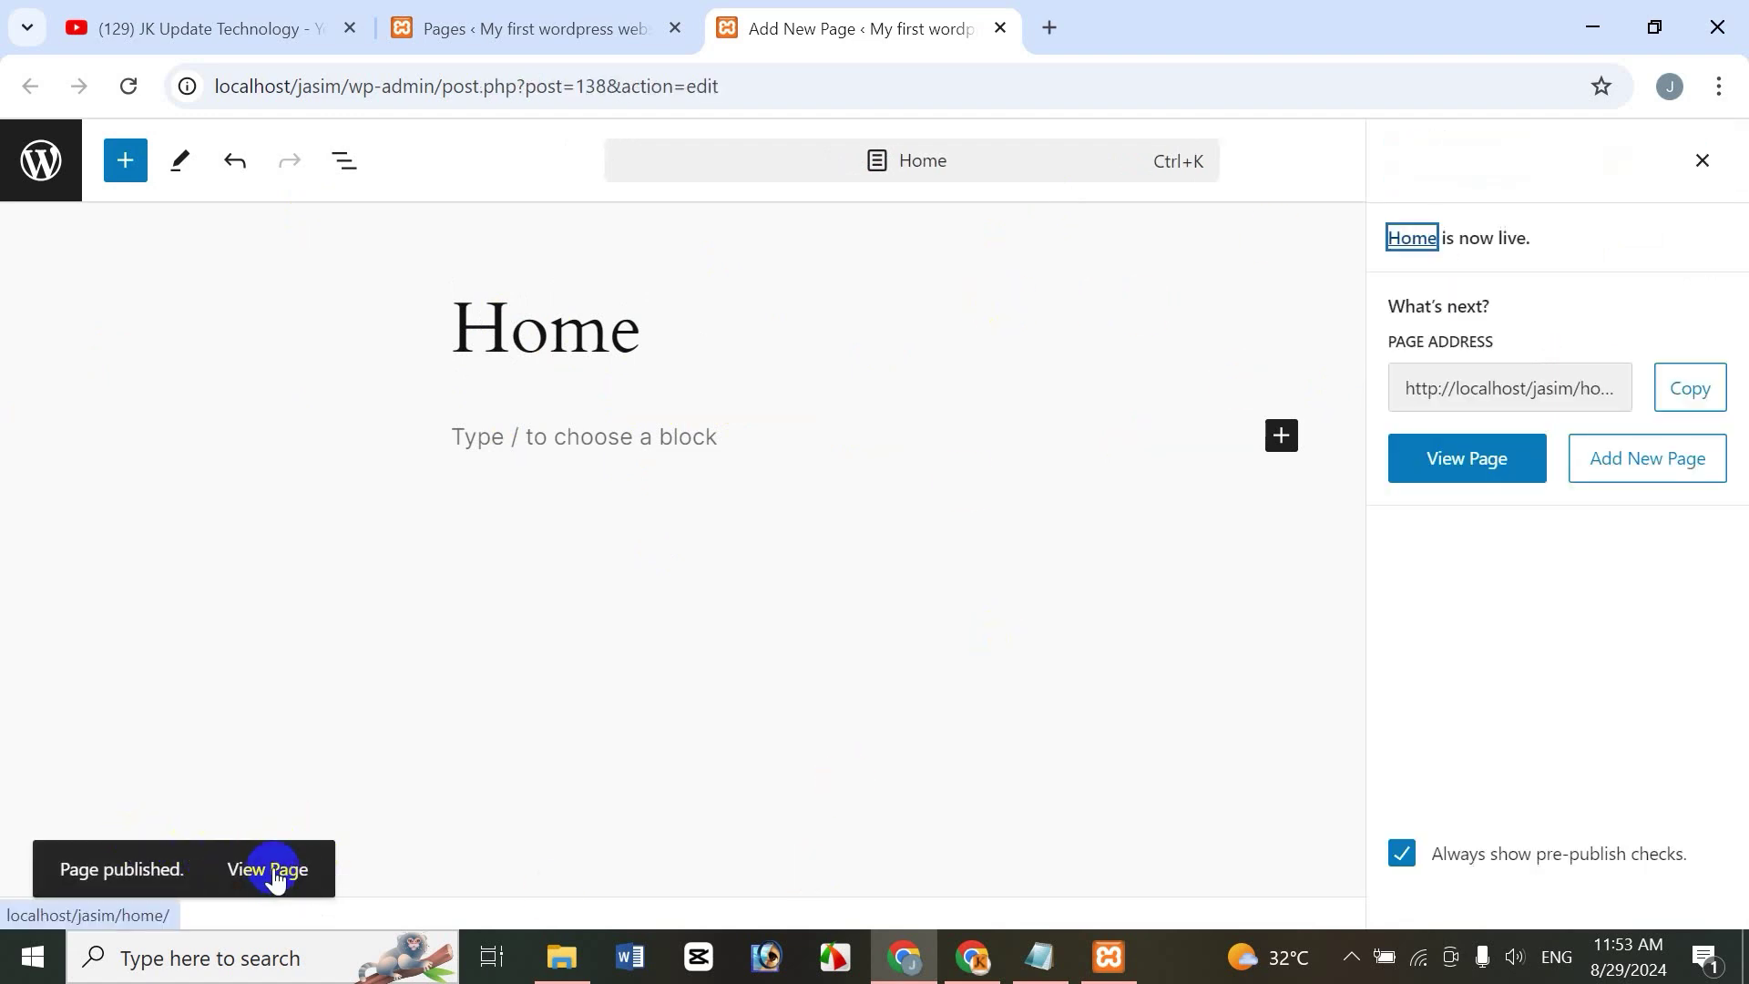
Open the published Home page in a separate browser tab and compare it with the page in the editor
right_click(278, 875)
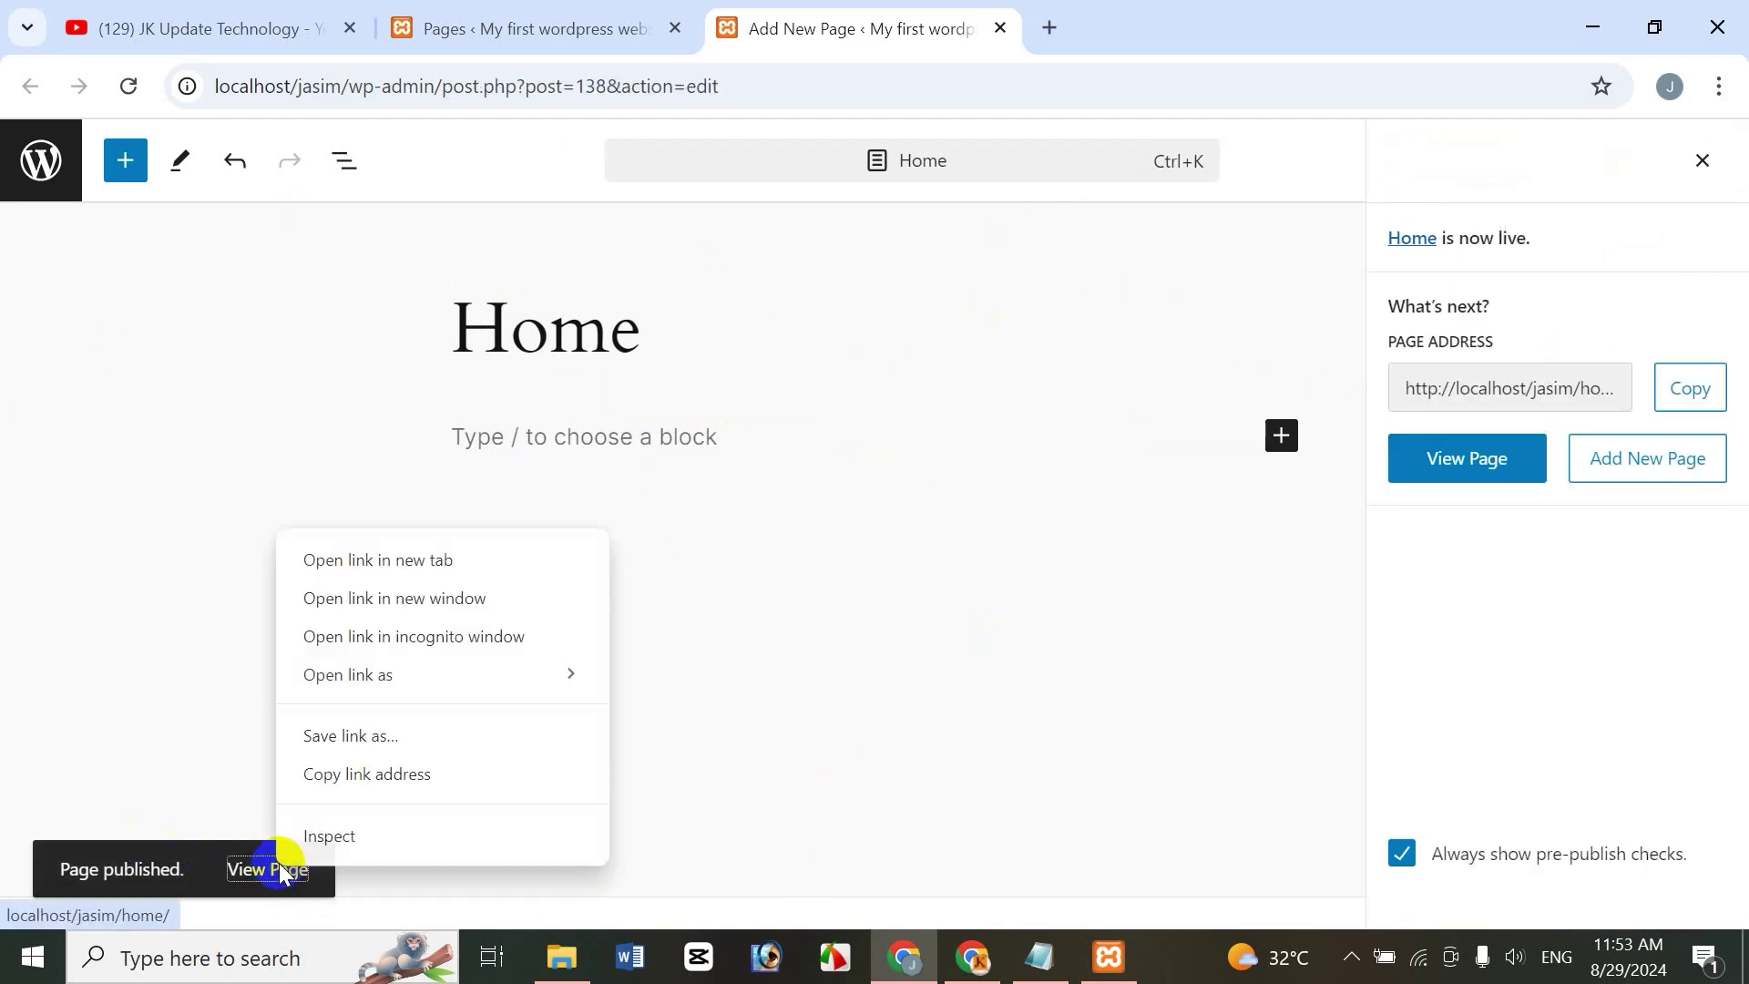
left_click(412, 566)
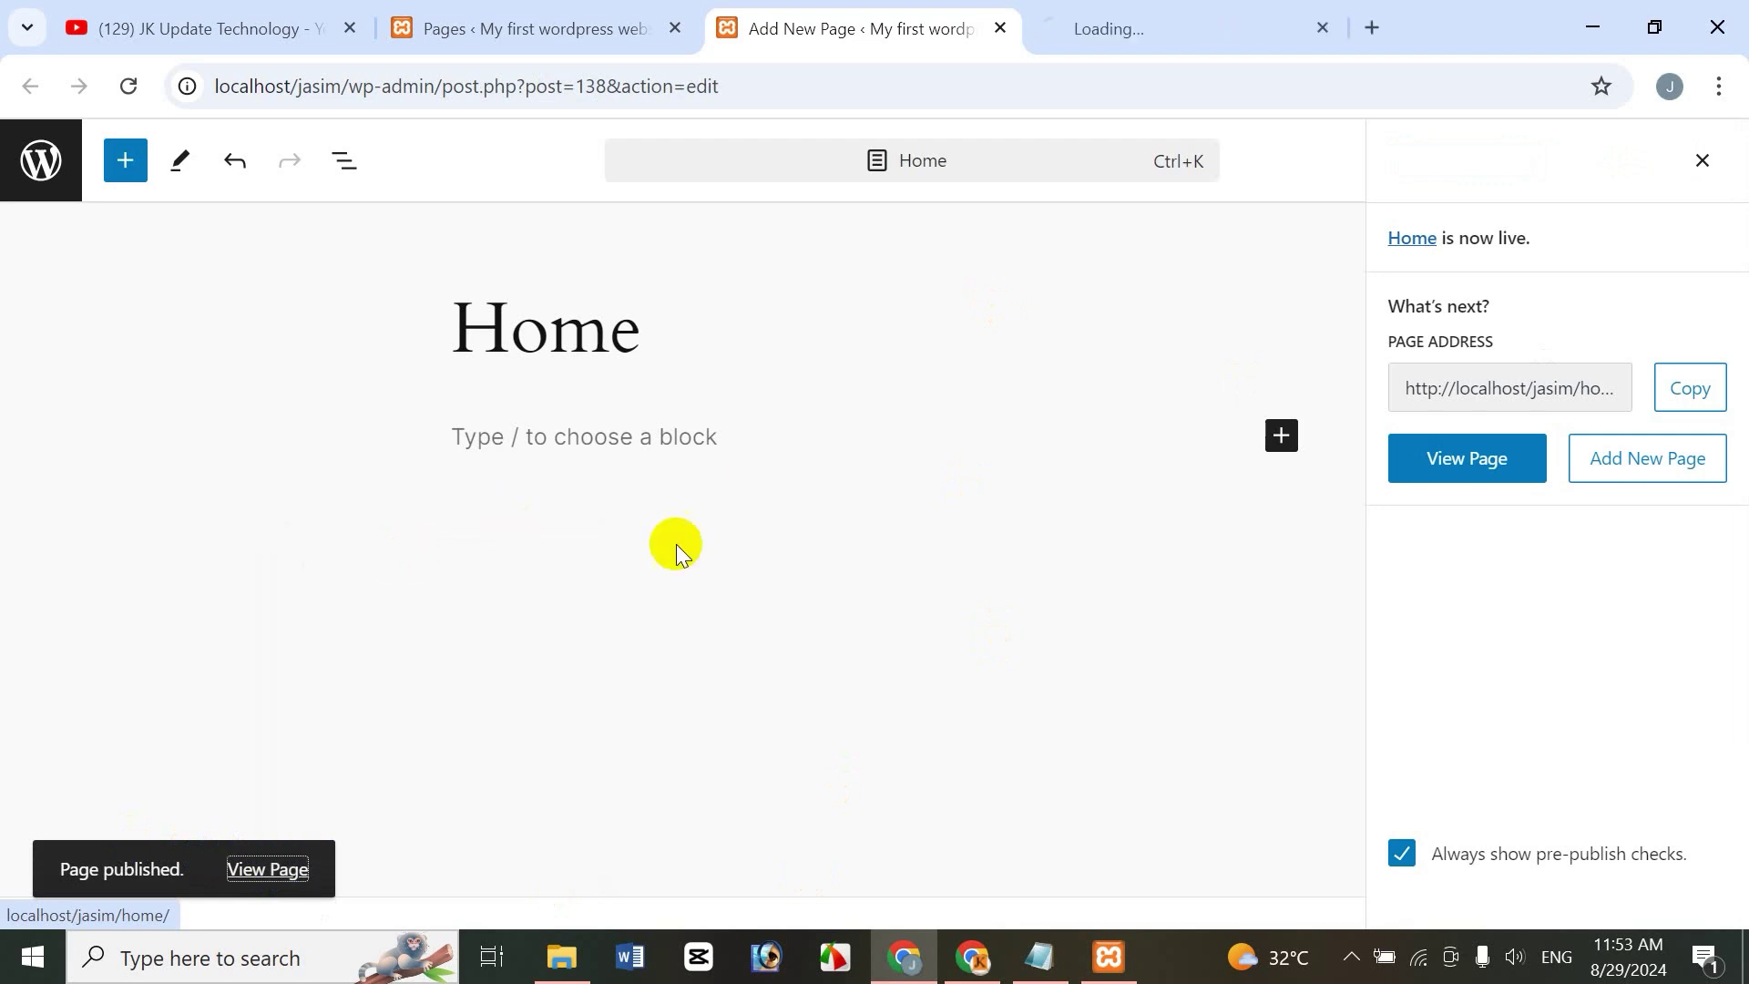
left_click(1184, 33)
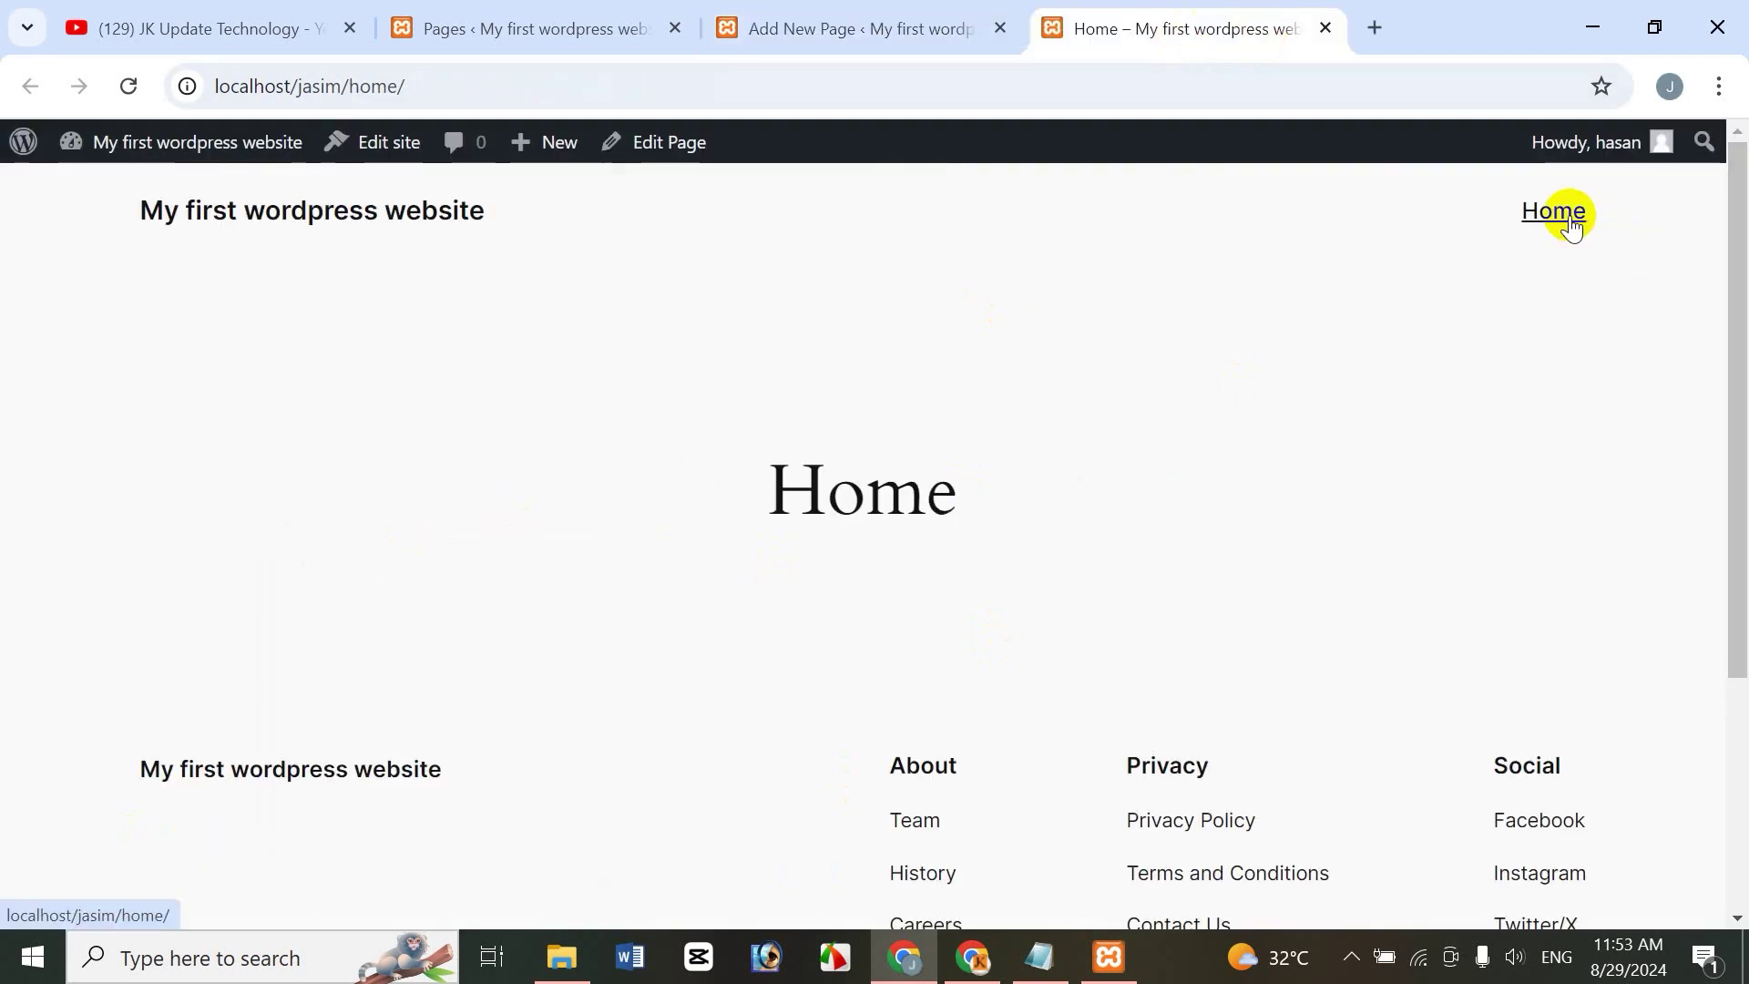
left_click(815, 31)
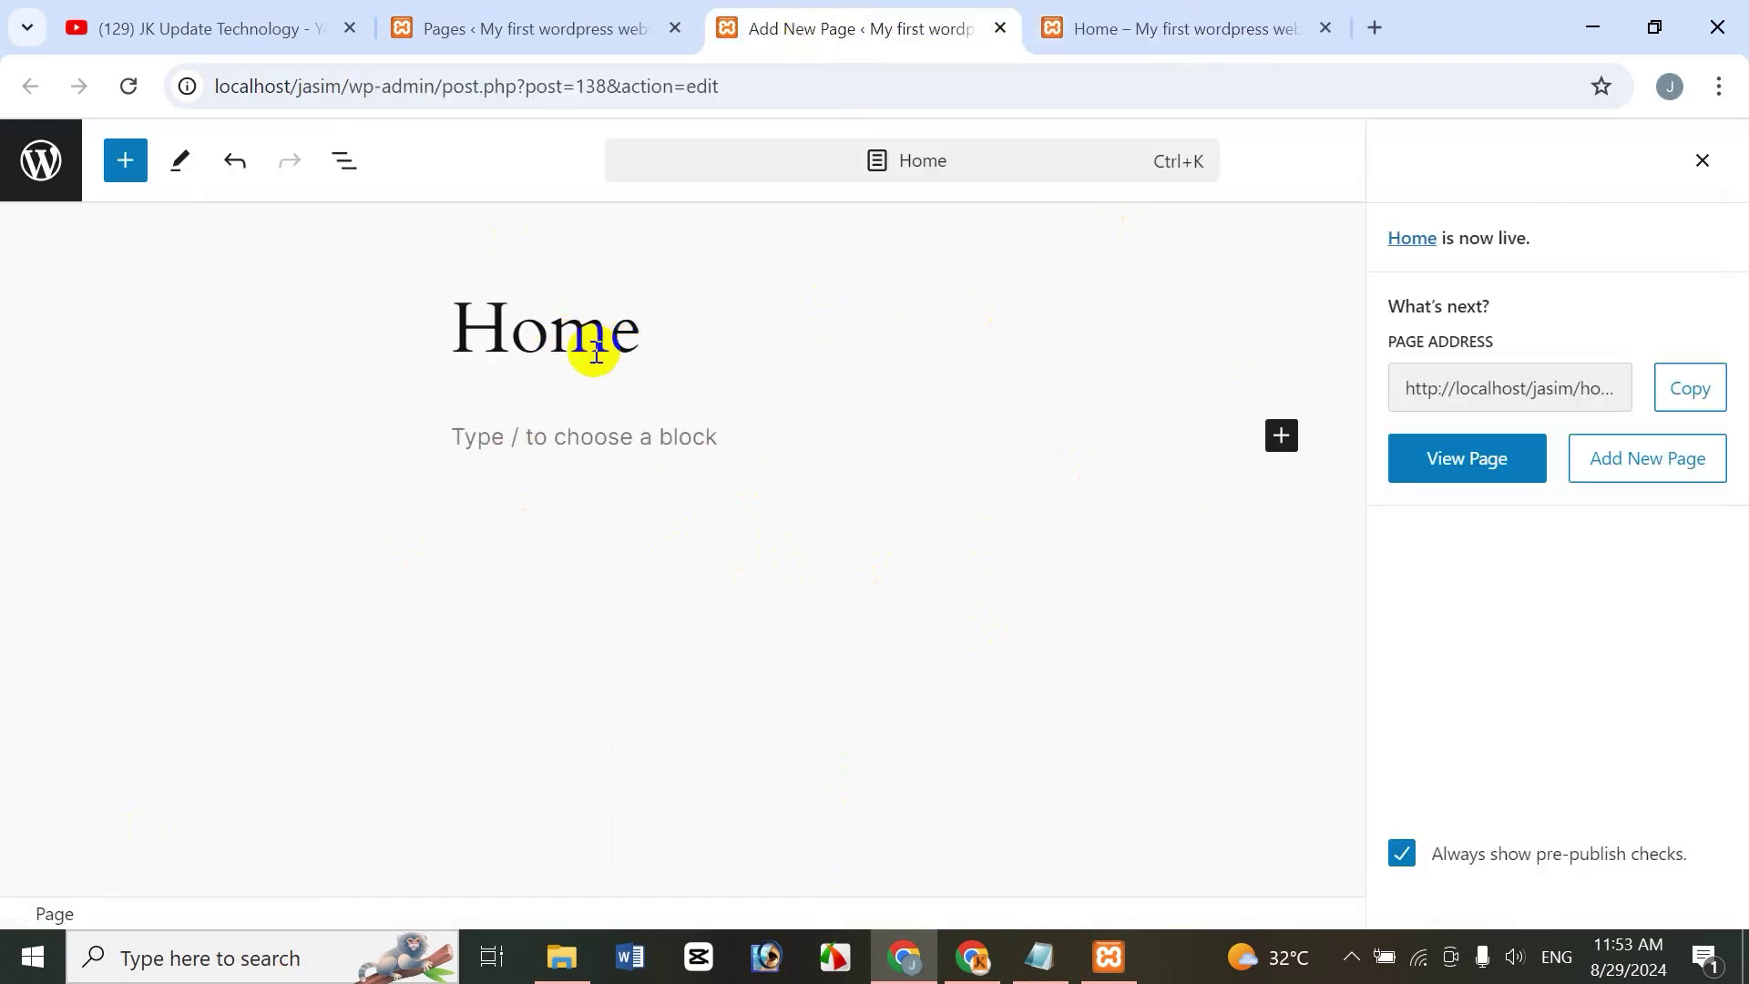
left_click(1164, 26)
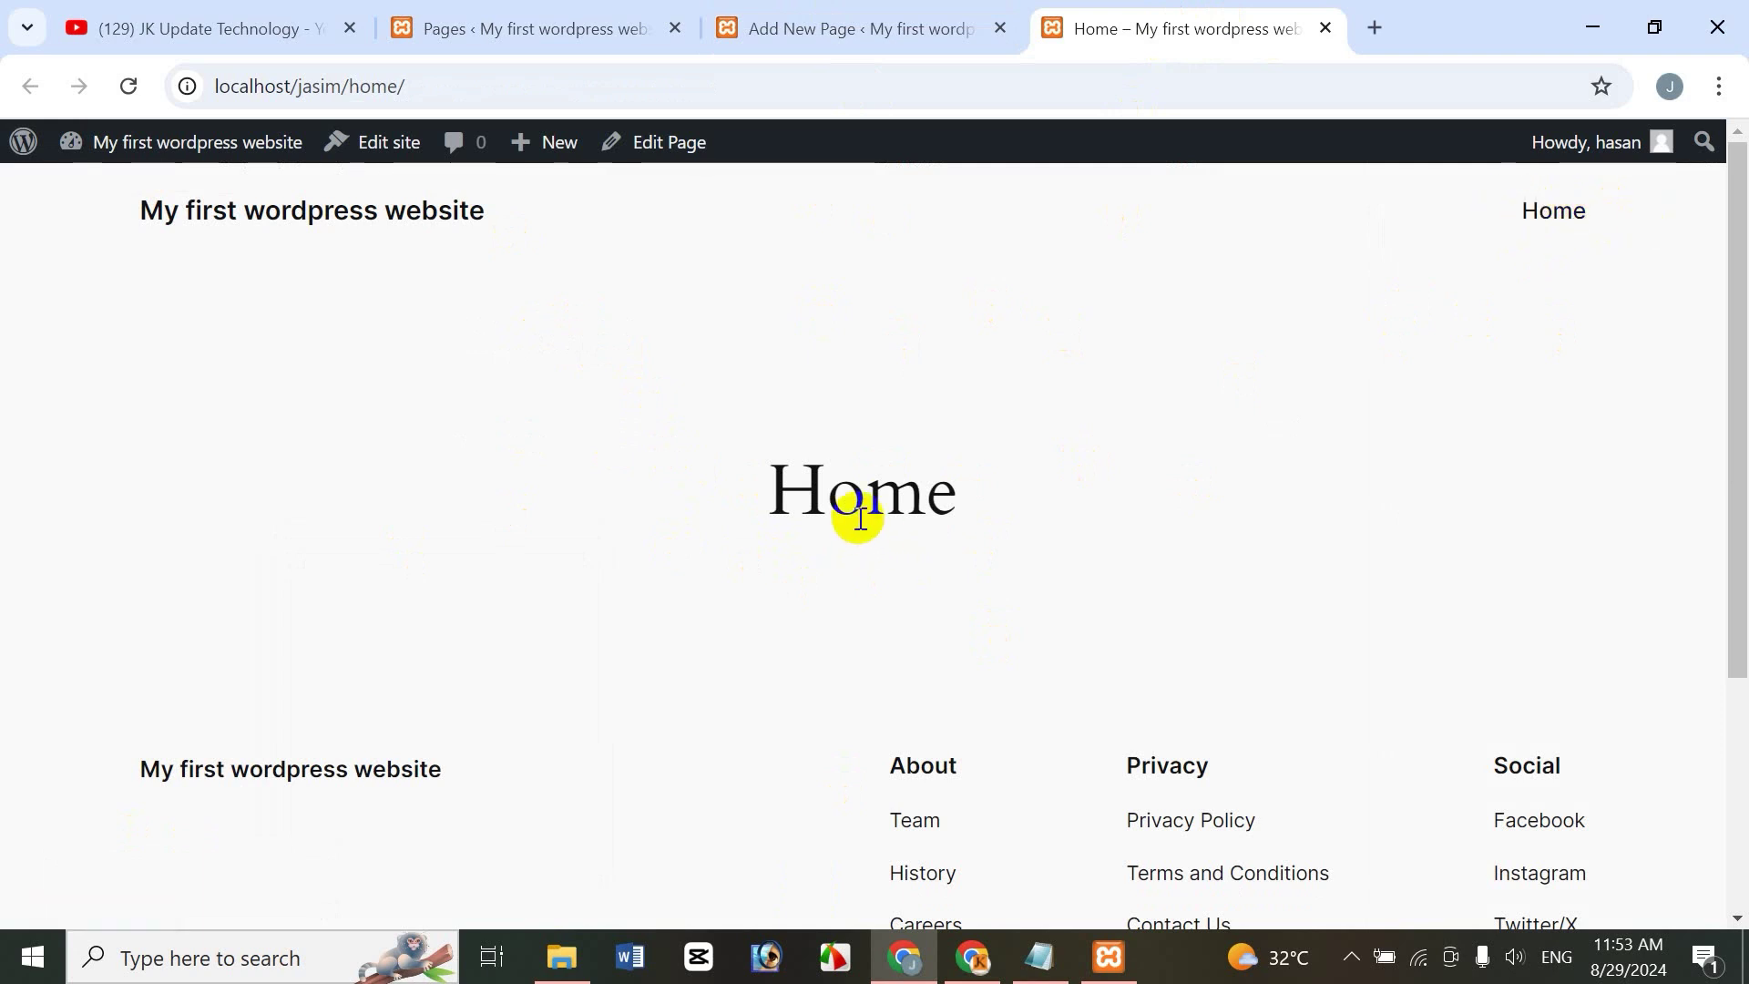
Return from the Home page editor to the page list and start another blank page in a separate browser tab
left_click(839, 30)
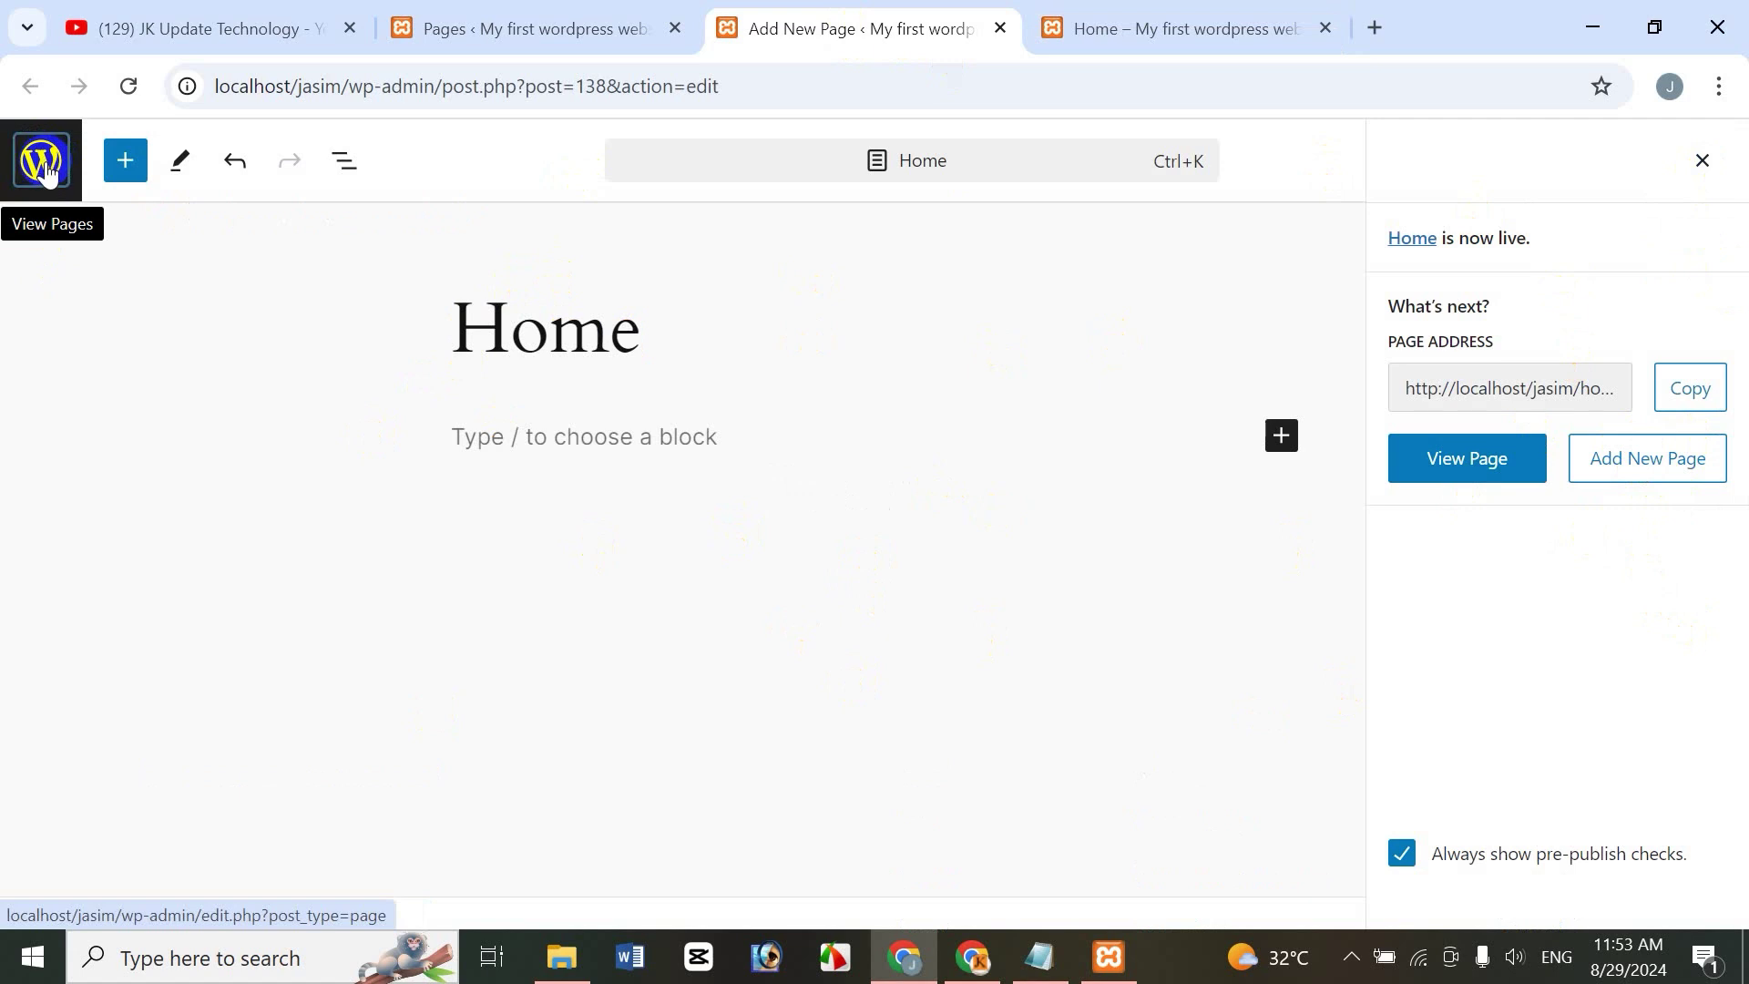
left_click(44, 164)
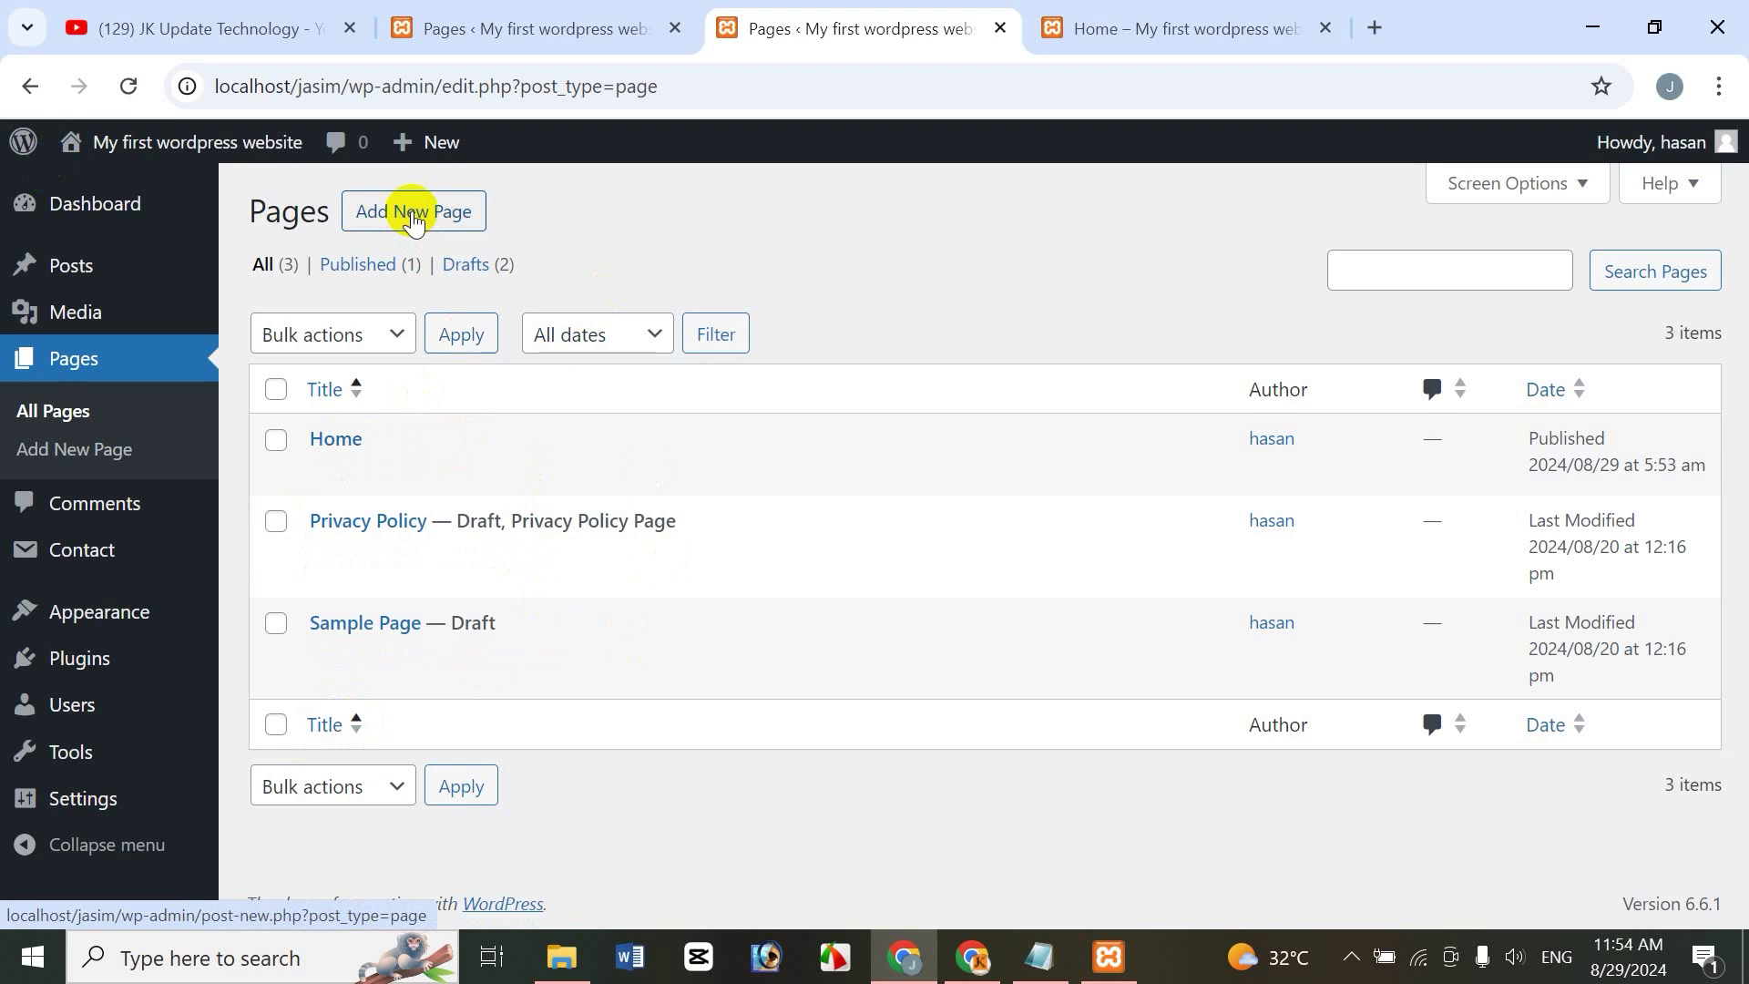
right_click(107, 450)
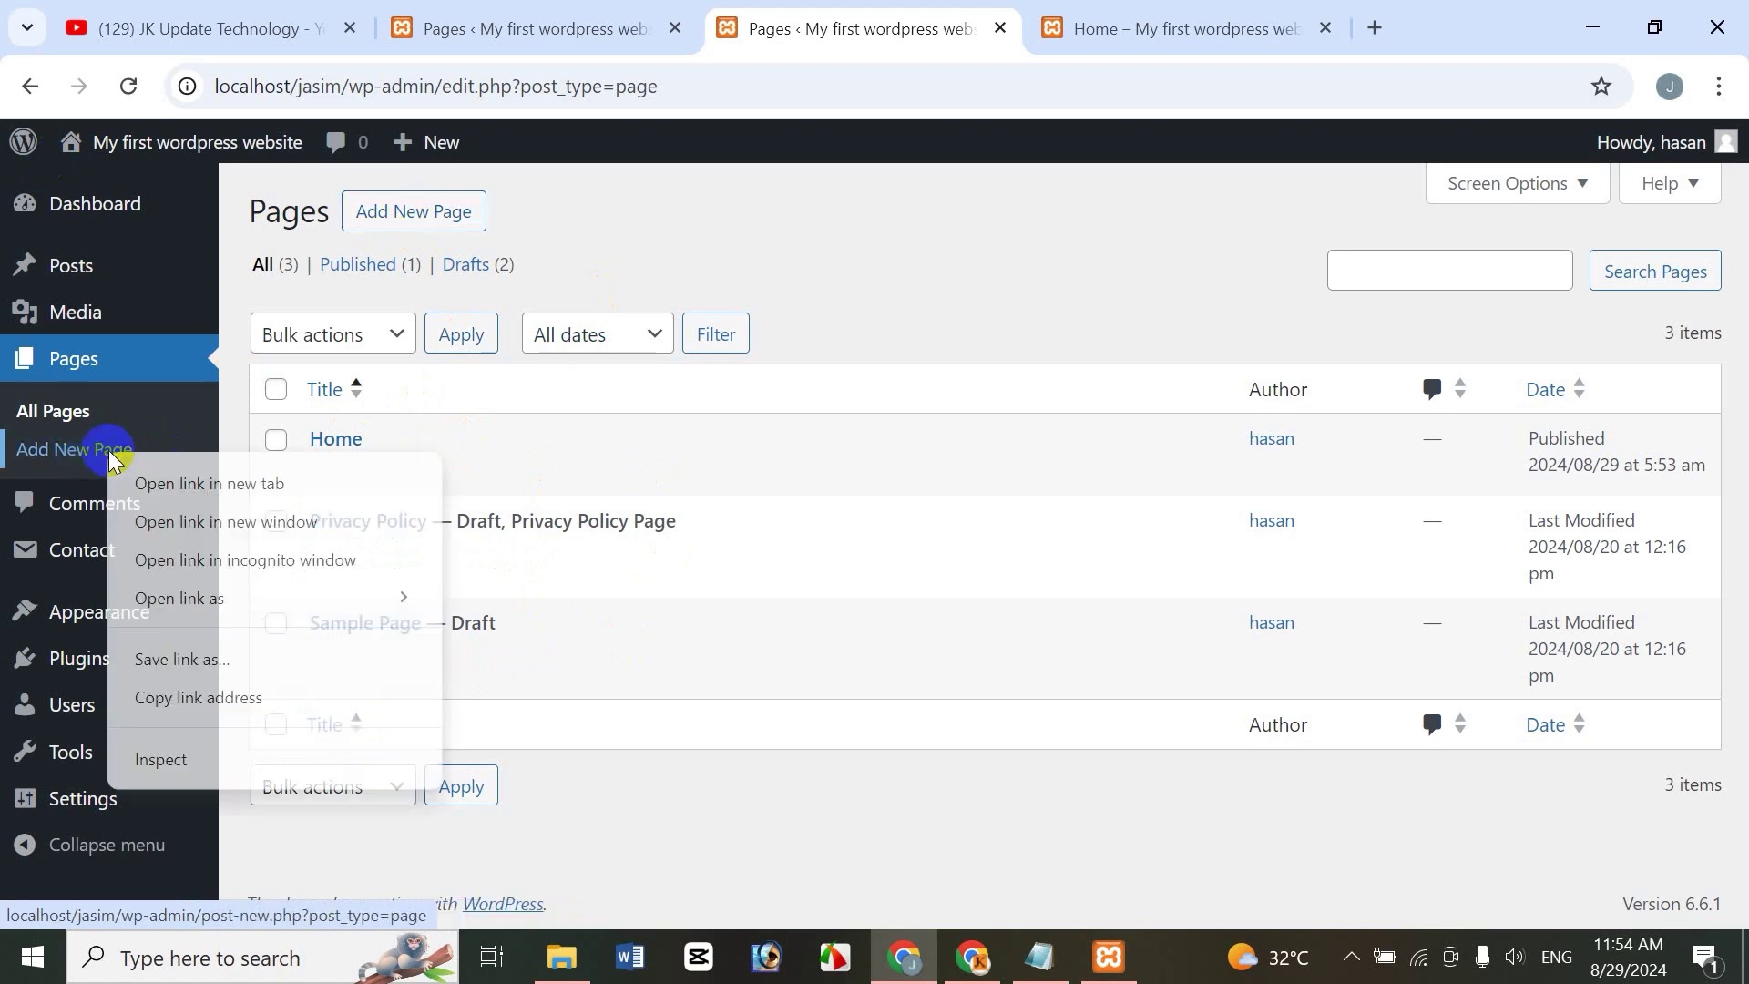
left_click(355, 482)
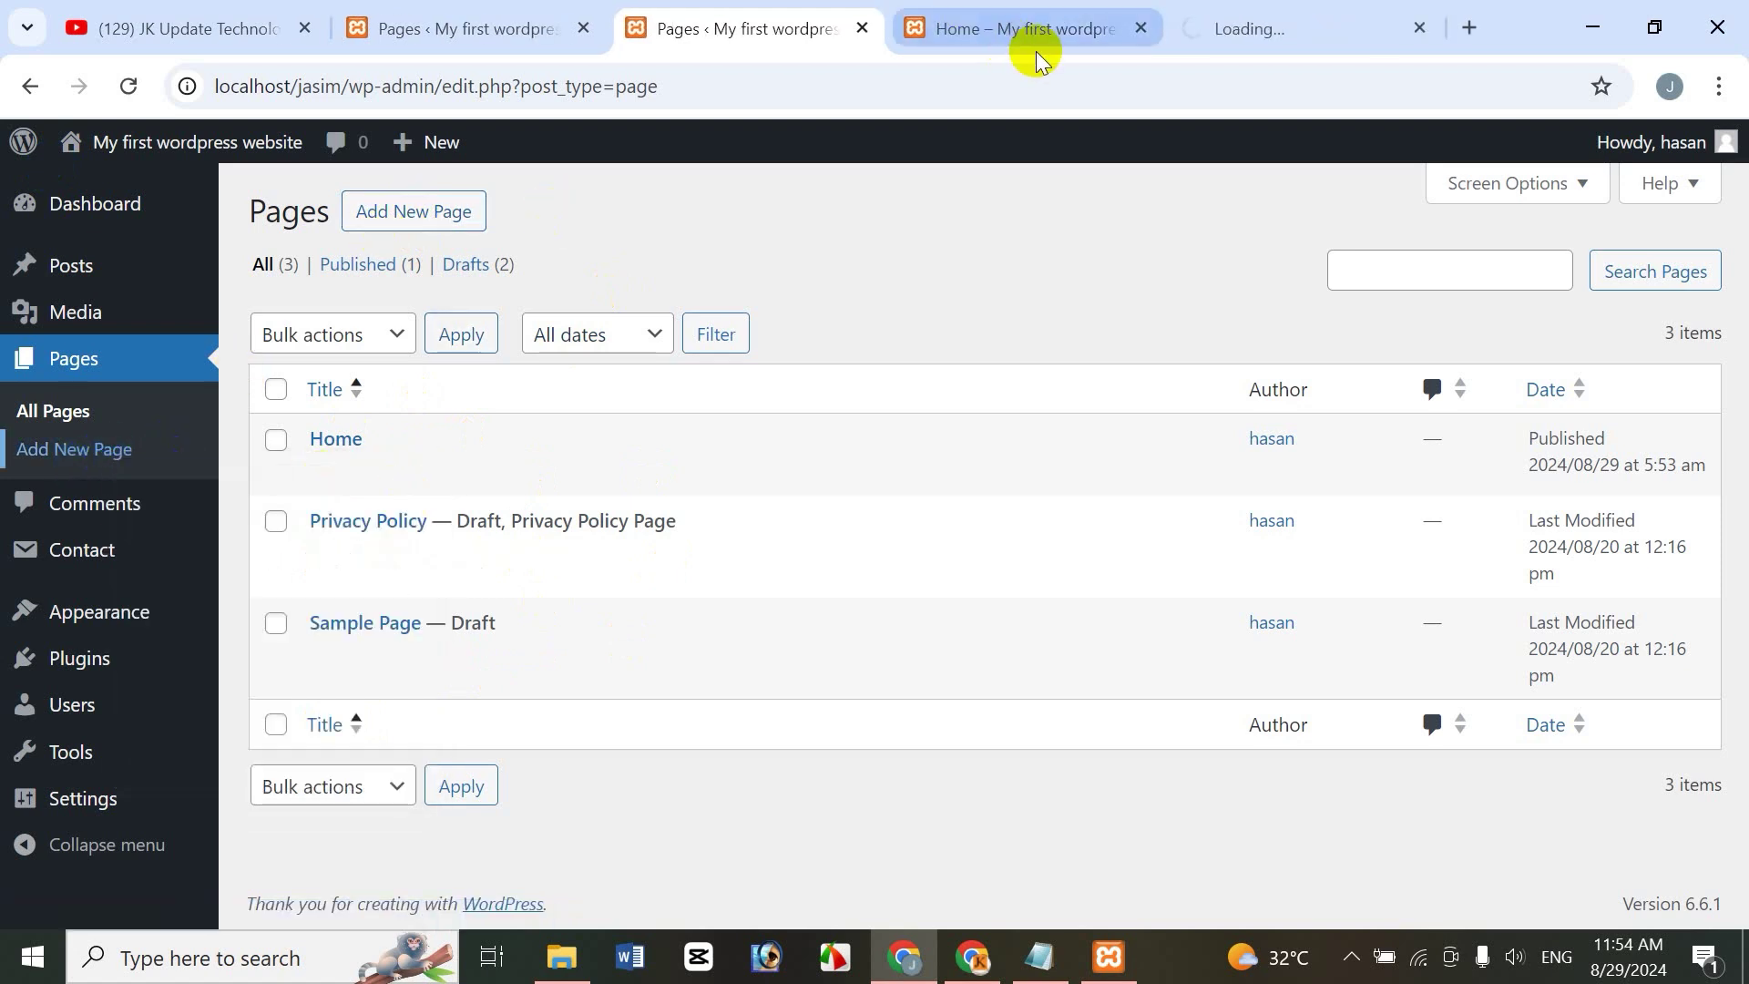
left_click(1291, 28)
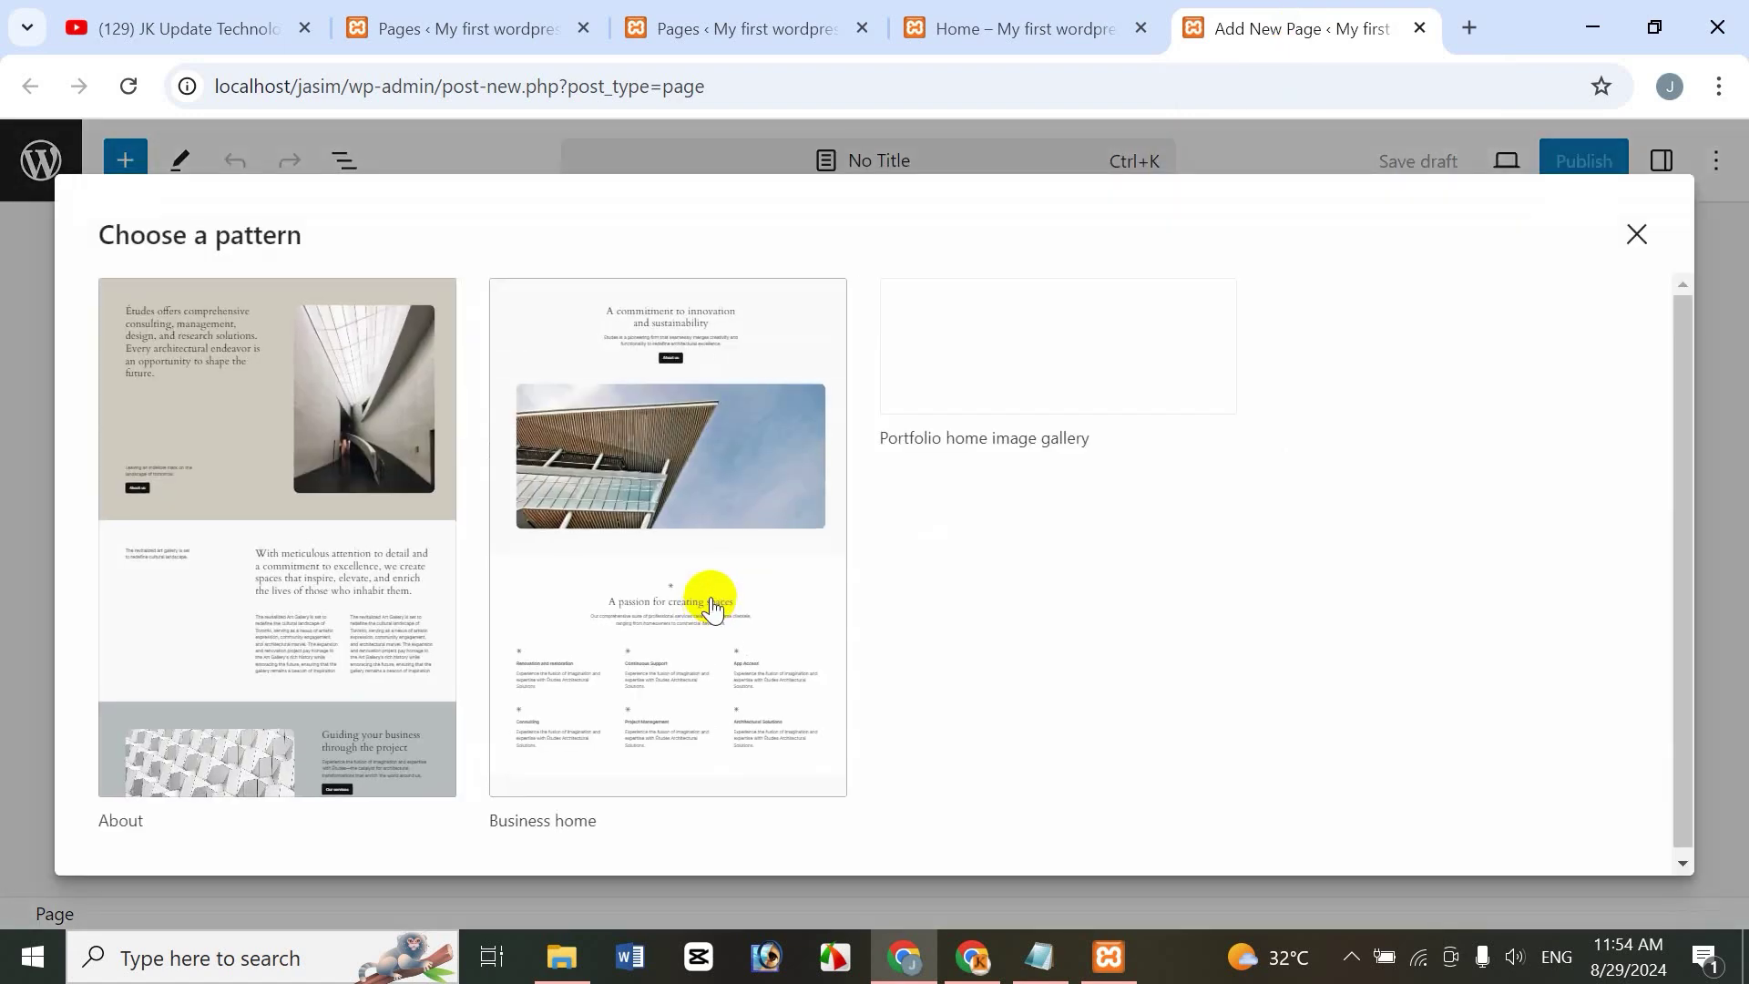
left_click(1635, 234)
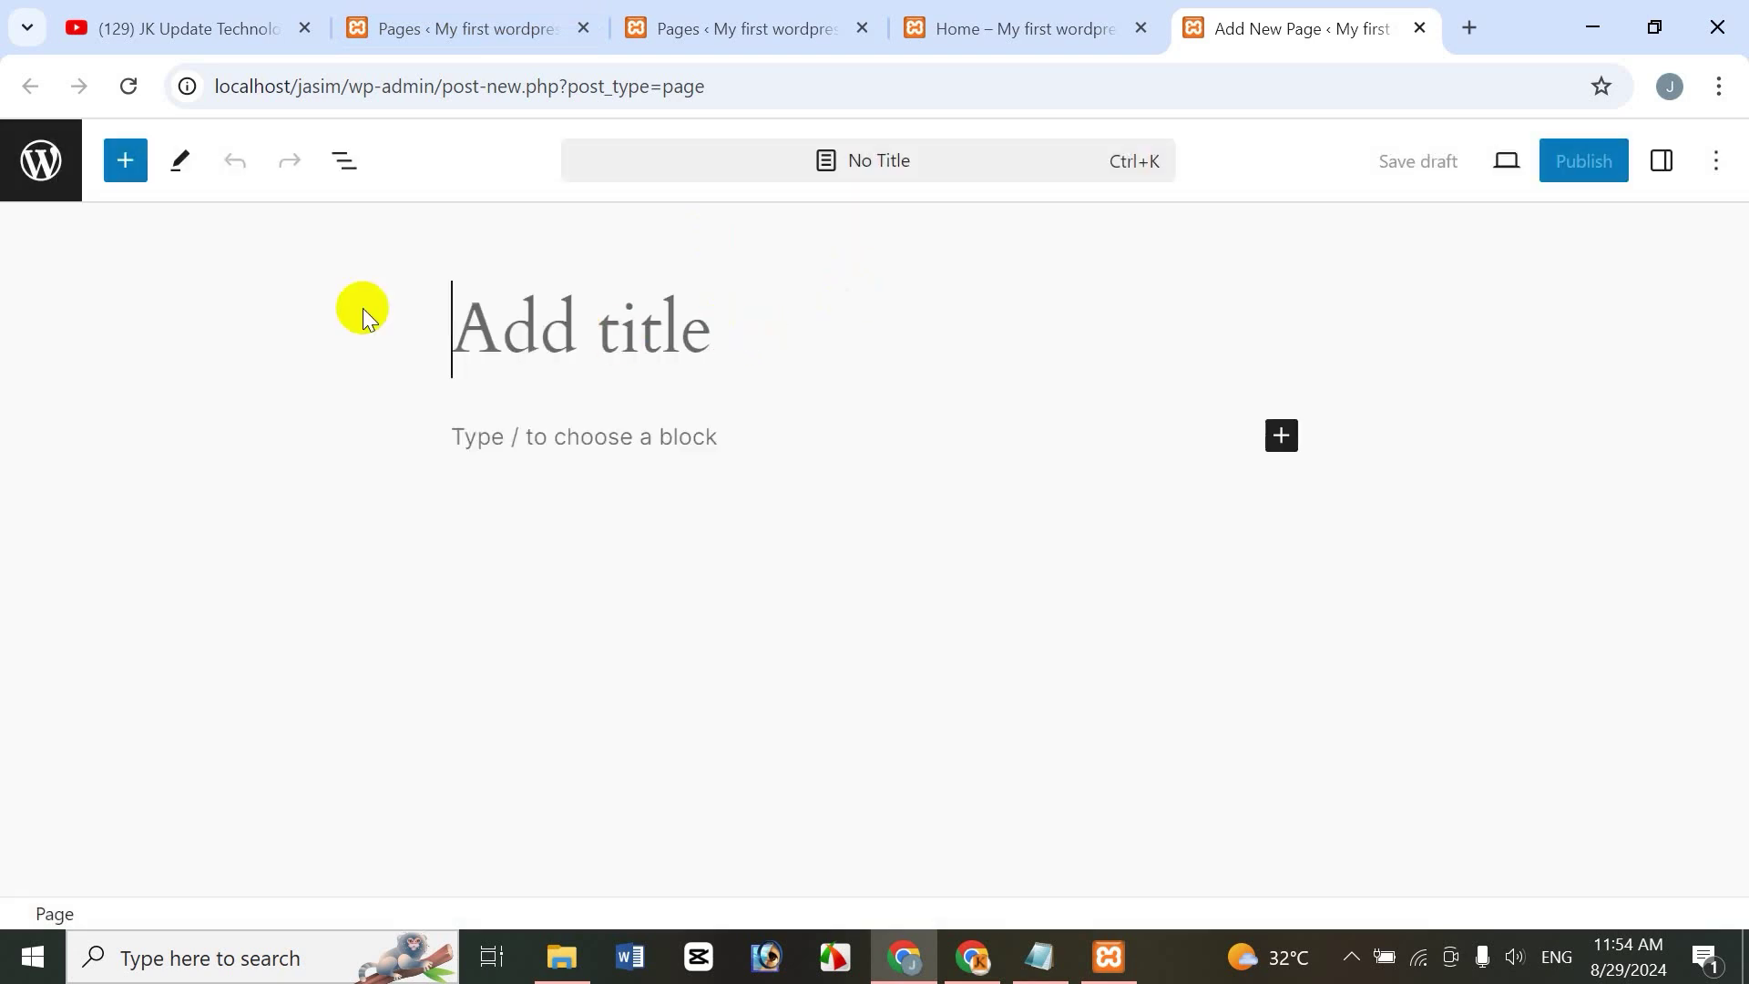
Title the new page "Video" and publish it
type("Video")
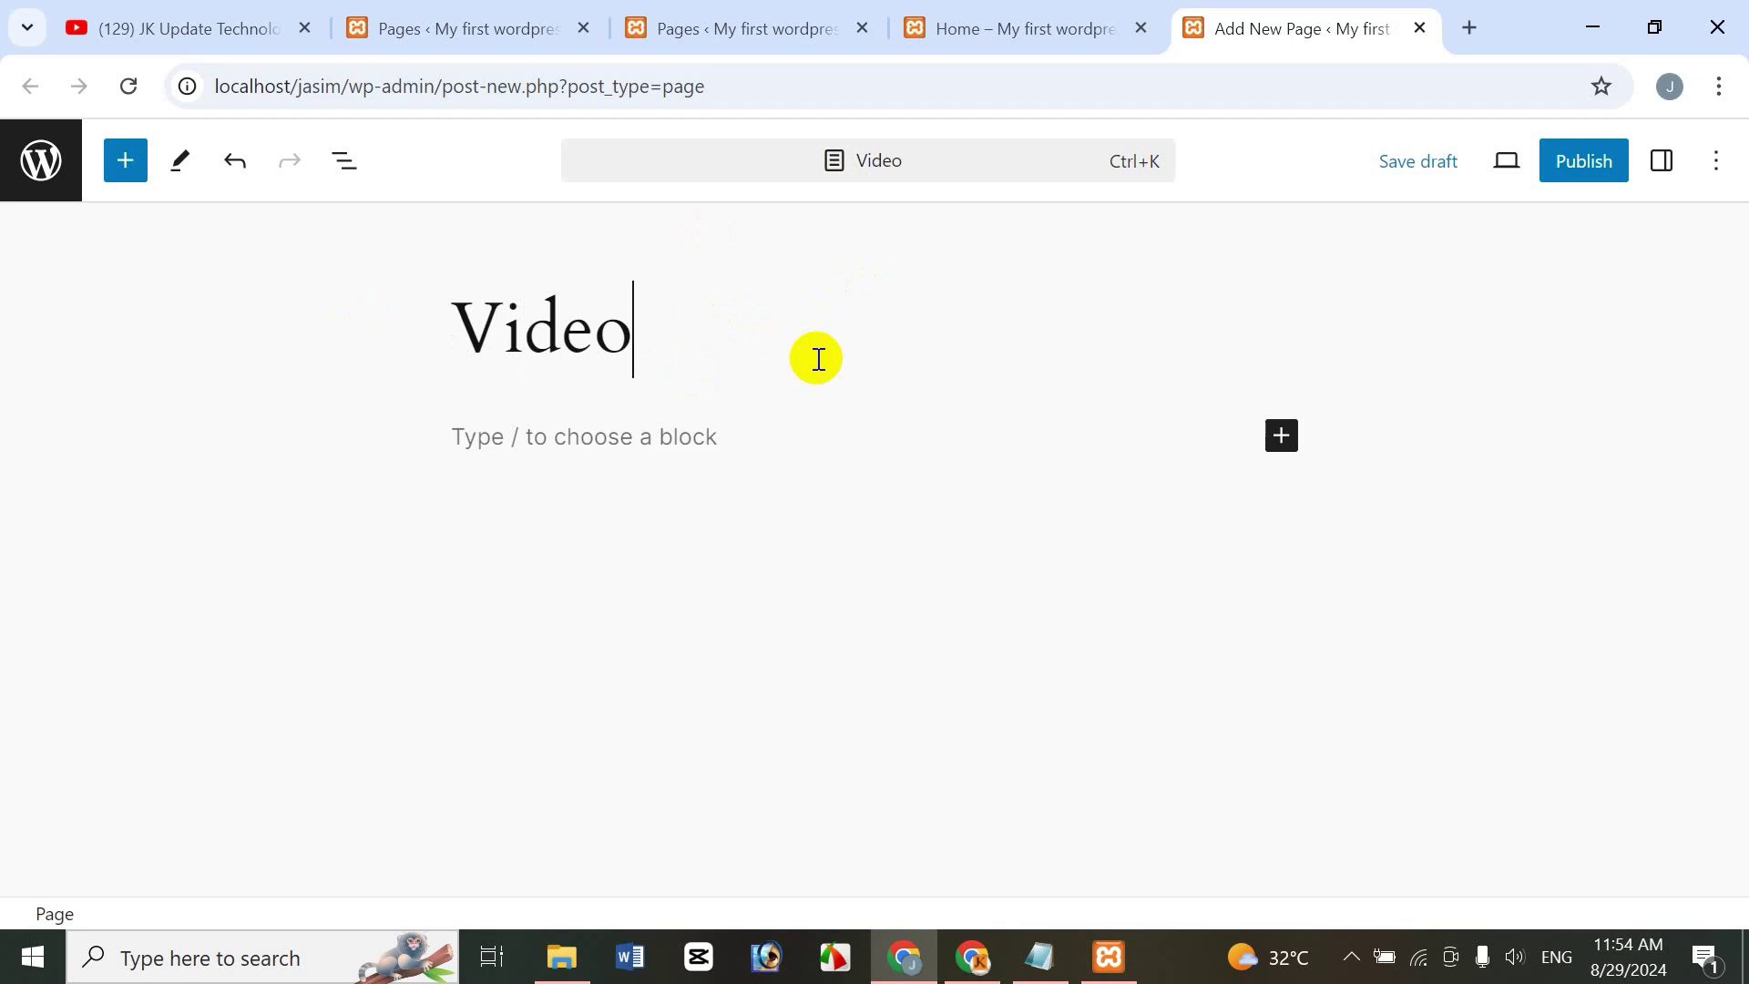
left_click(1608, 186)
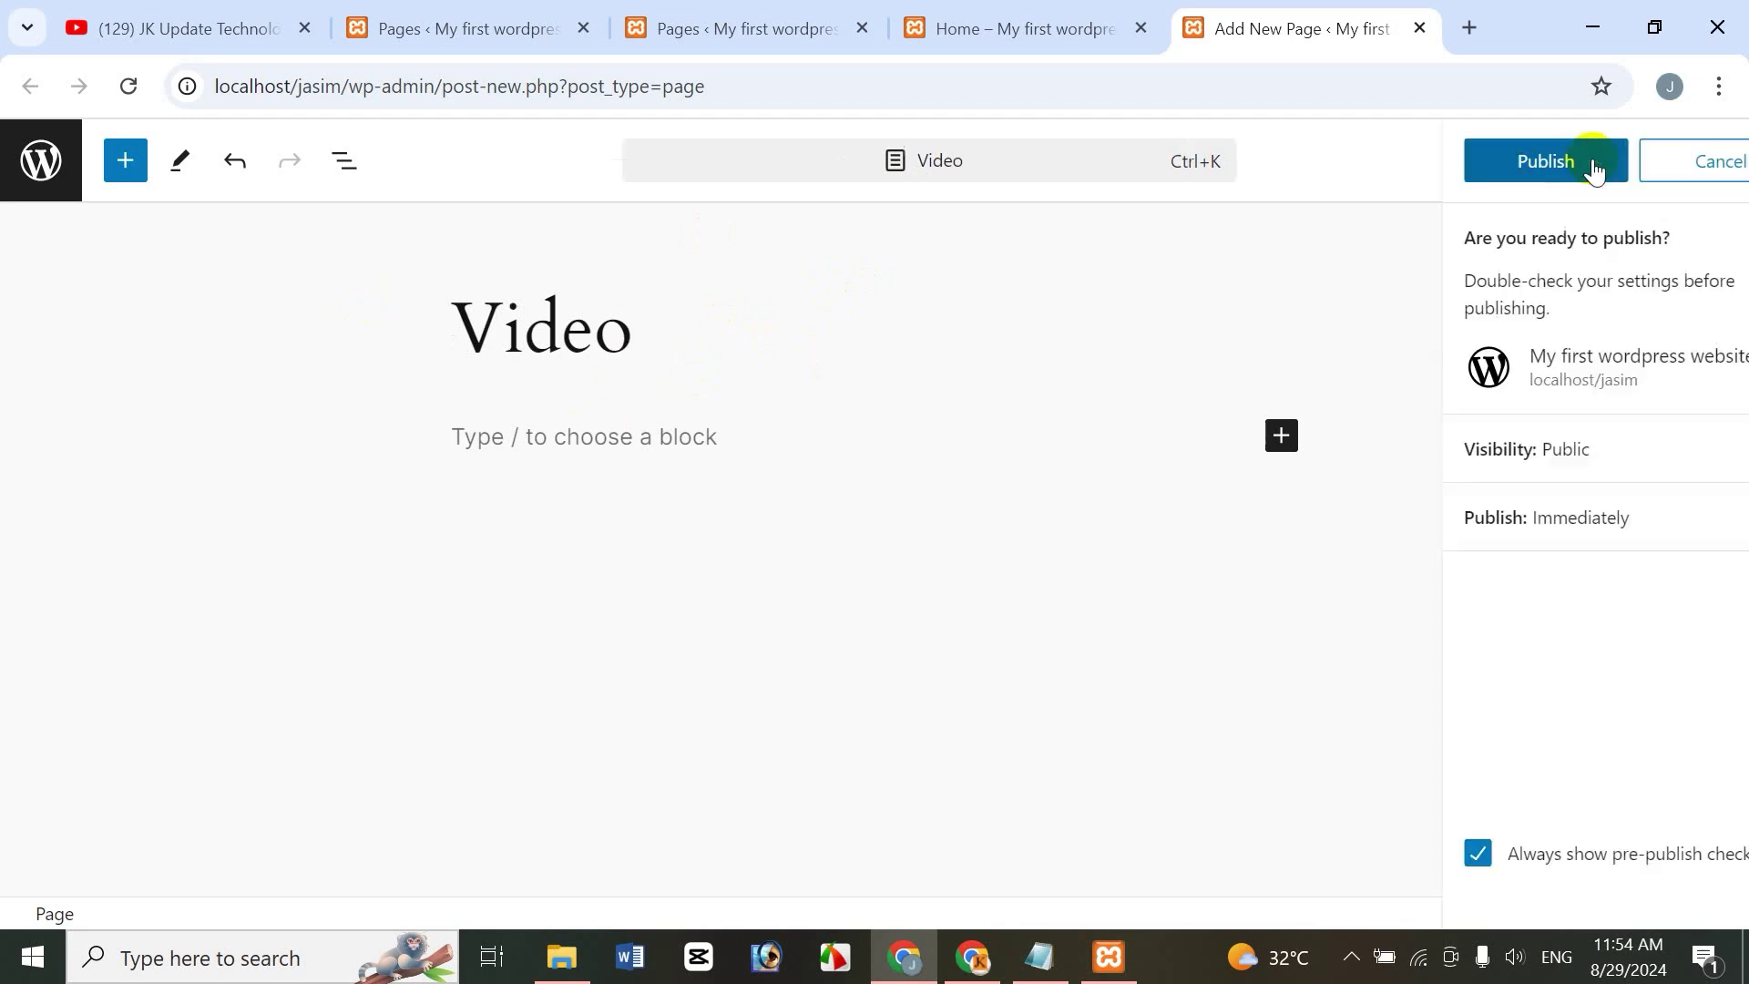
left_click(1484, 182)
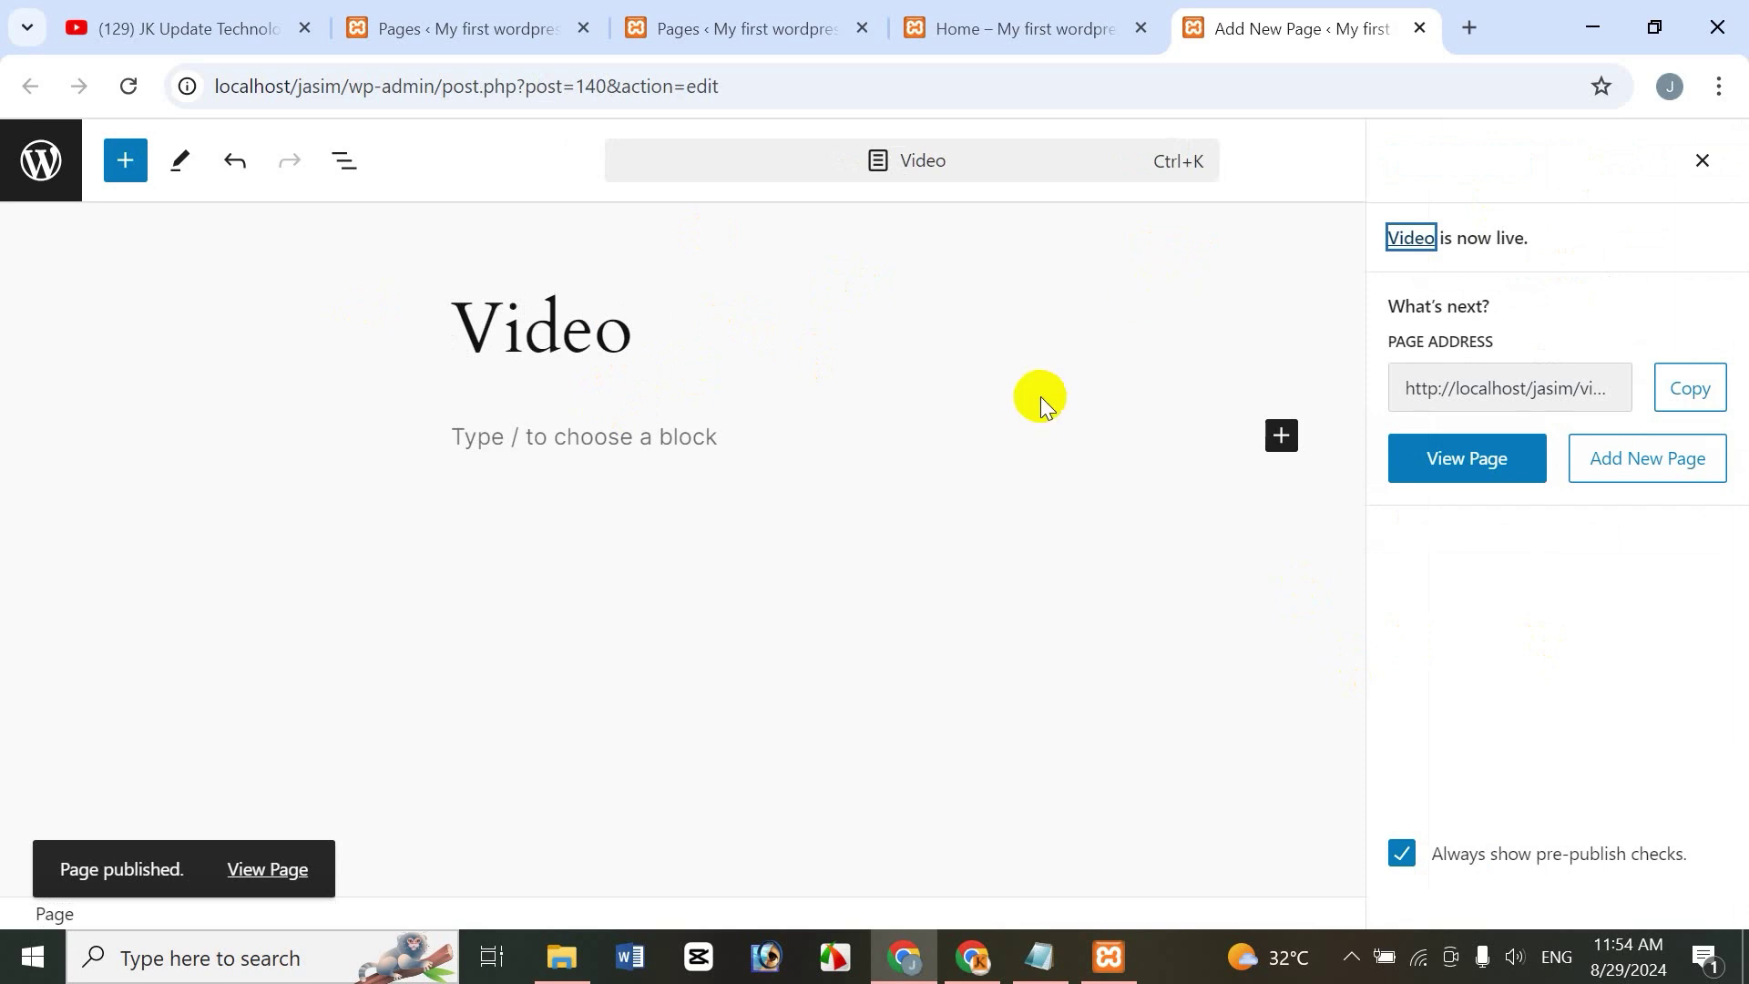
Open the published Video page in a separate browser tab and check the site navigation between Home and Video
right_click(278, 880)
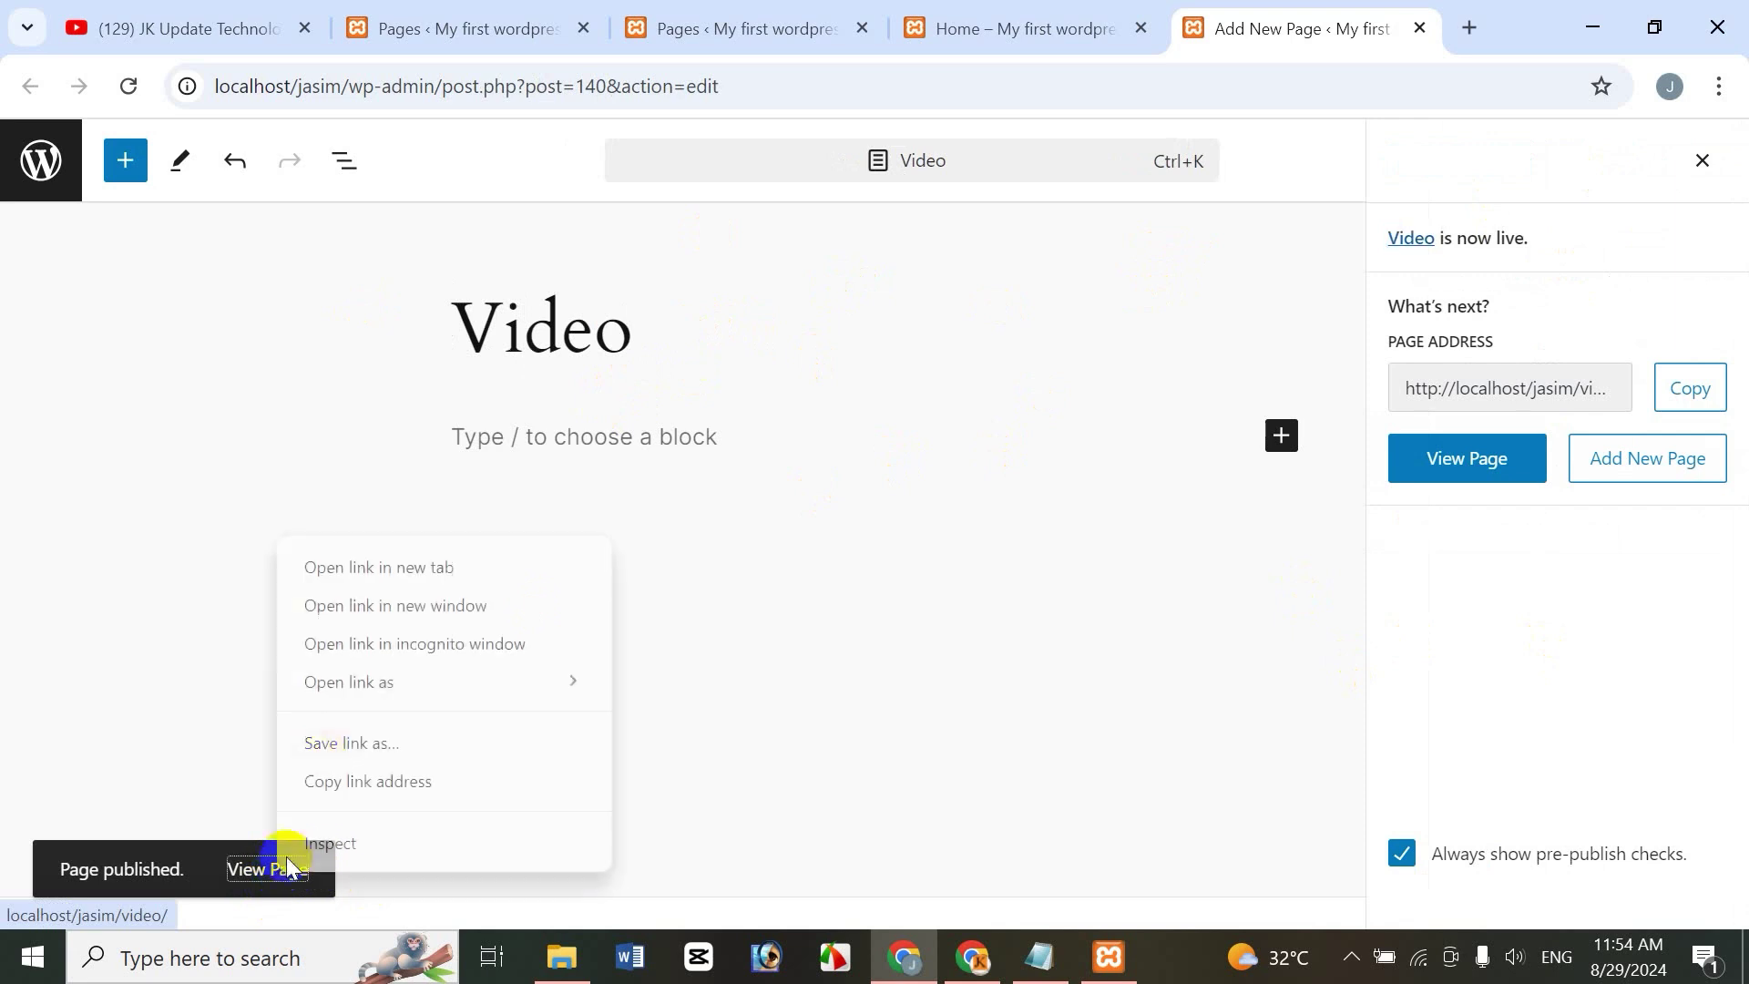
left_click(384, 556)
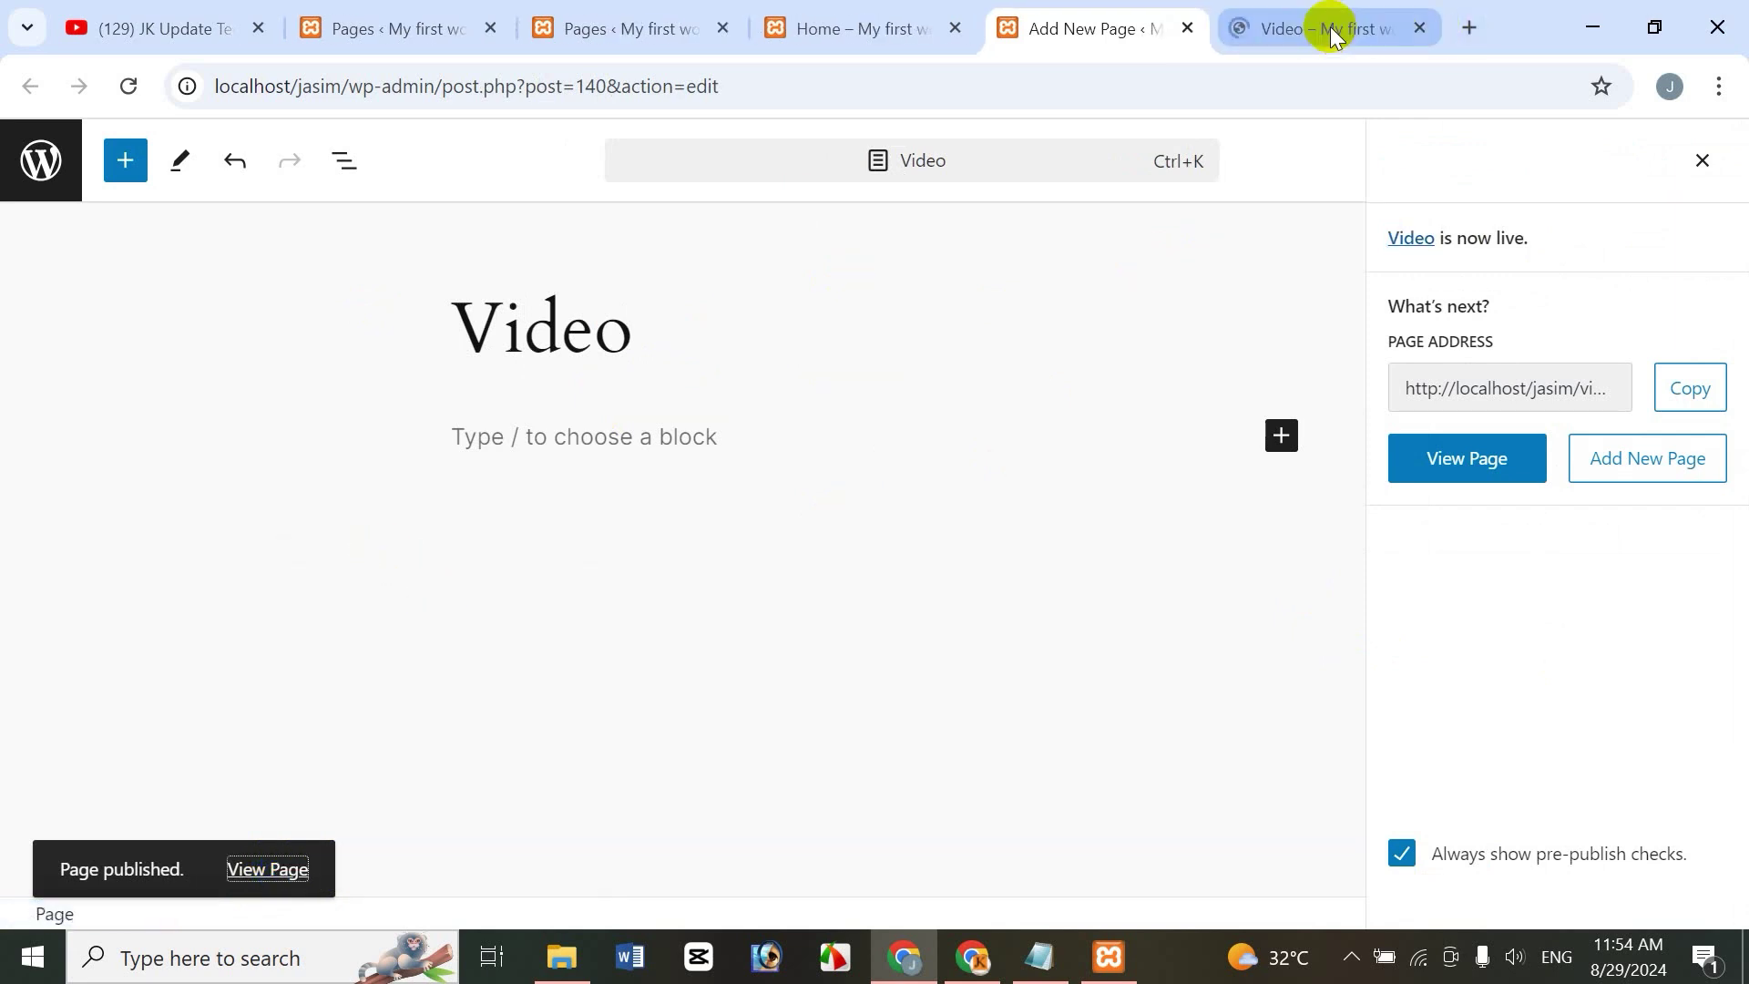
left_click(1330, 25)
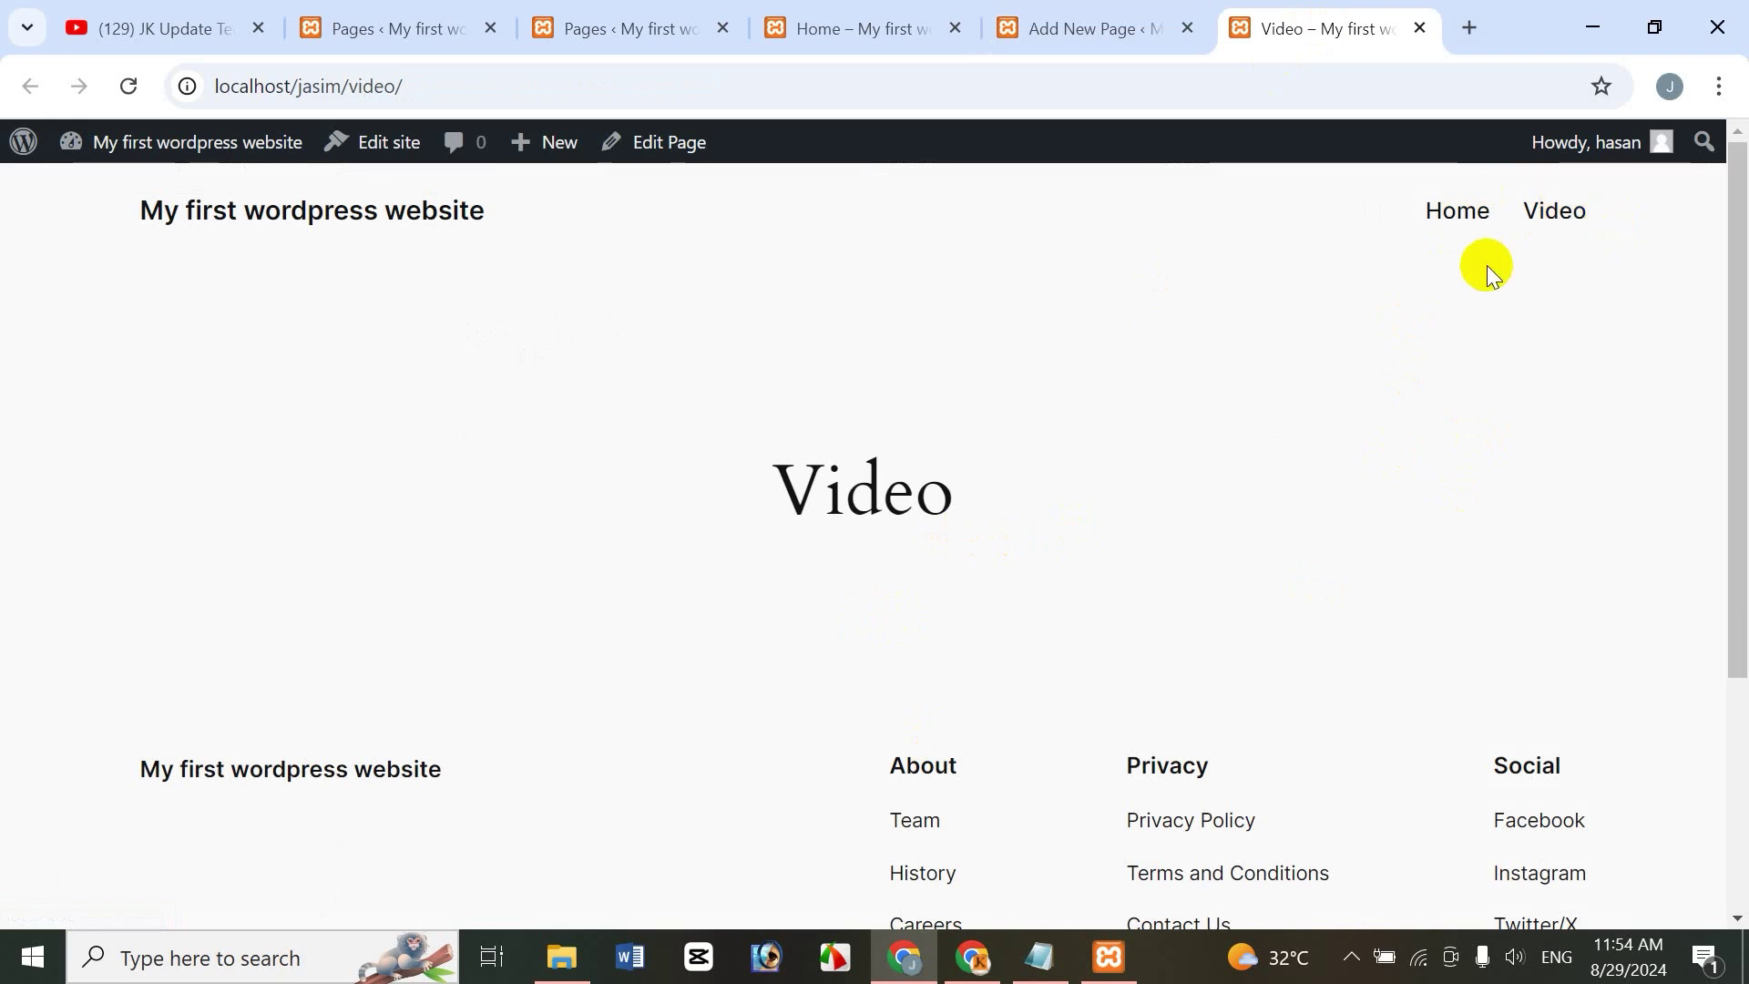
left_click(1460, 214)
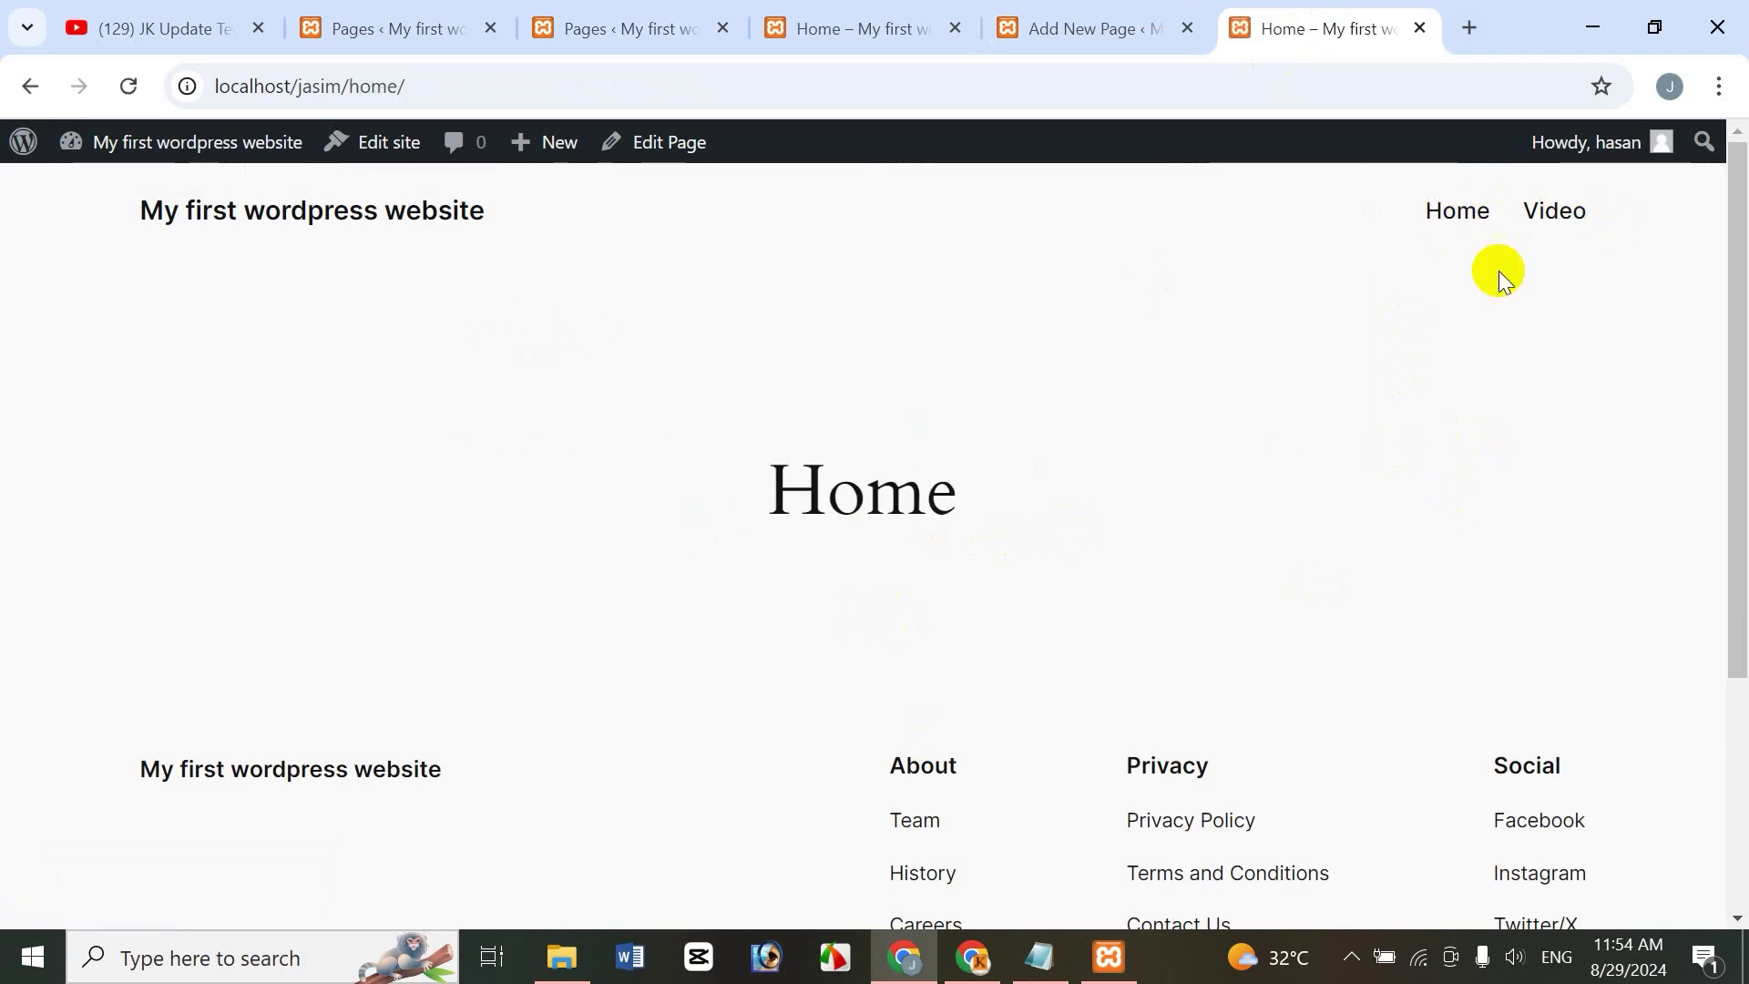
left_click(1554, 214)
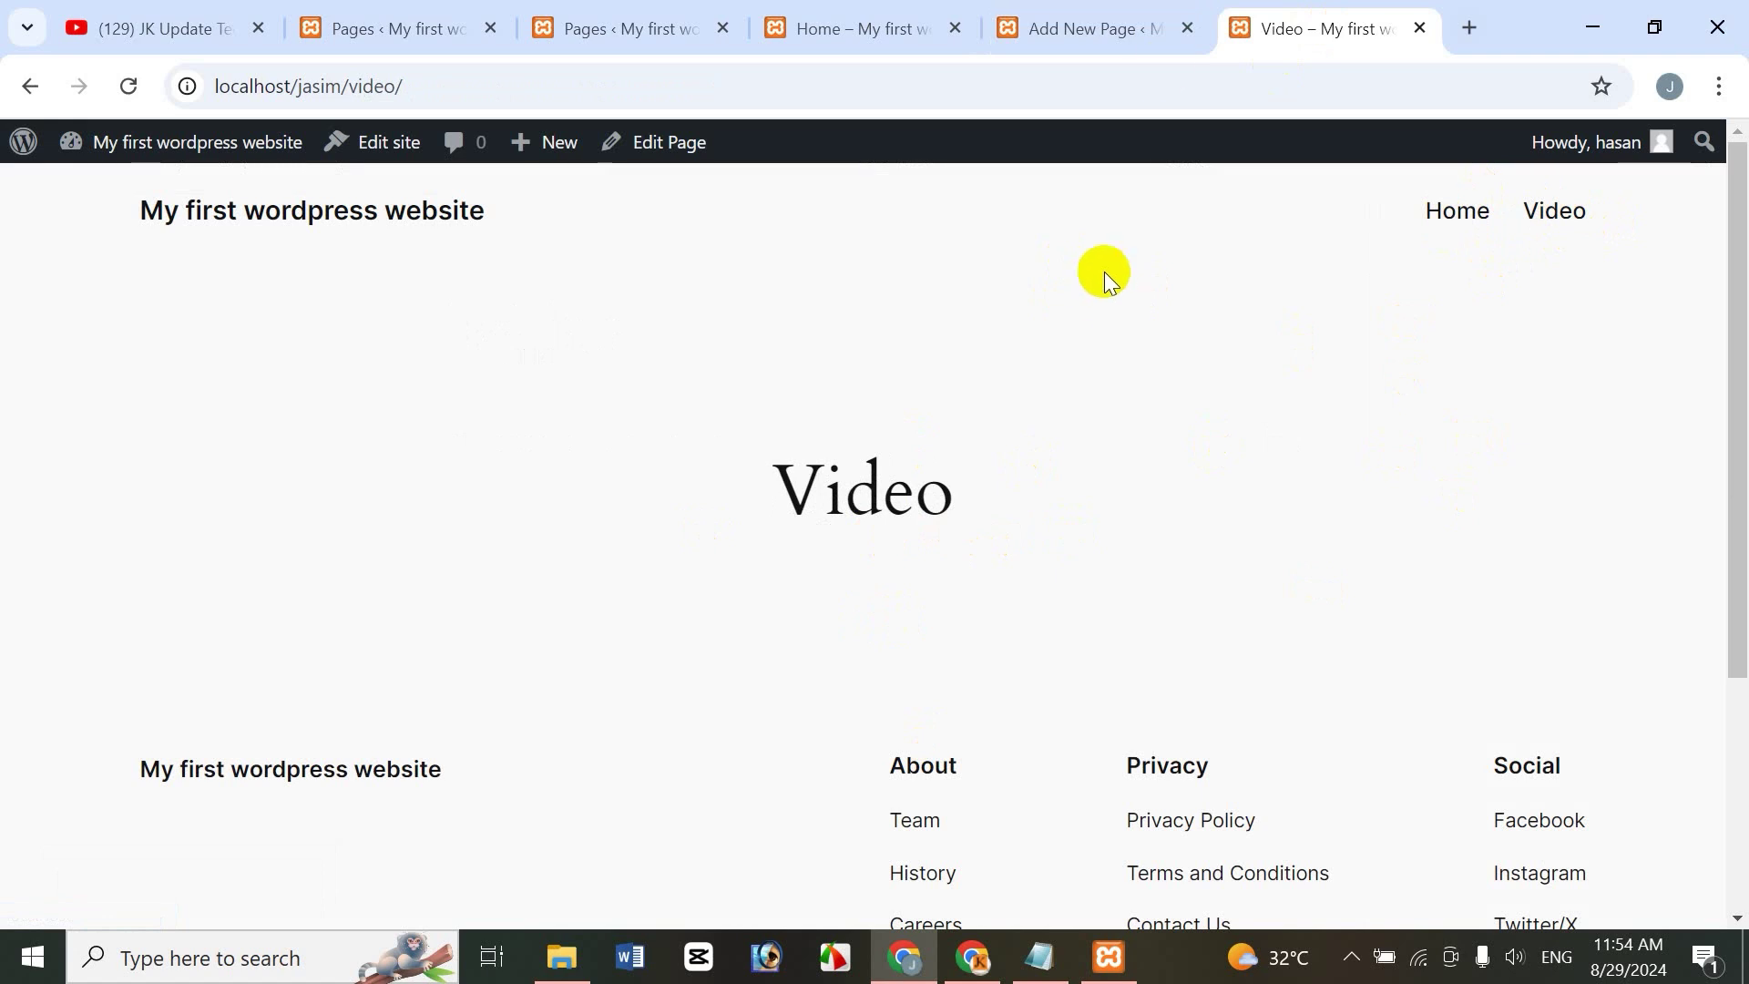
Return to the Video page editor, start another new page, title it "About Us" and publish it
left_click(1068, 9)
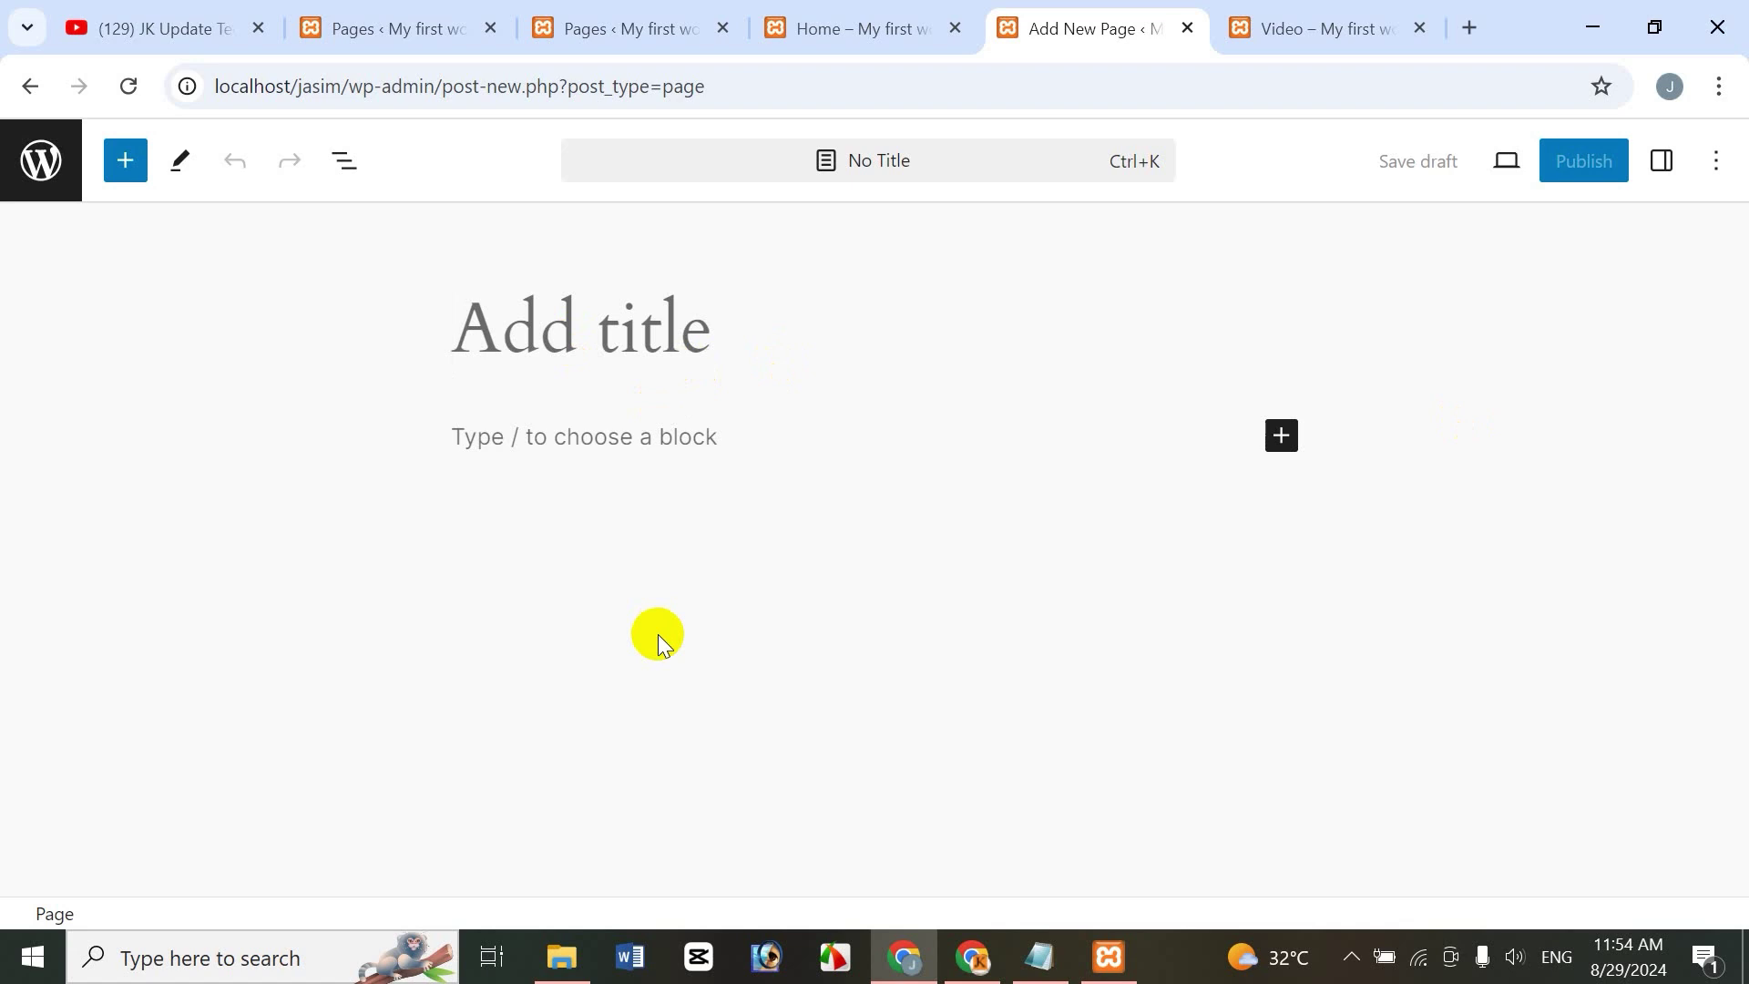
left_click(1636, 227)
left_click(683, 339)
type("About")
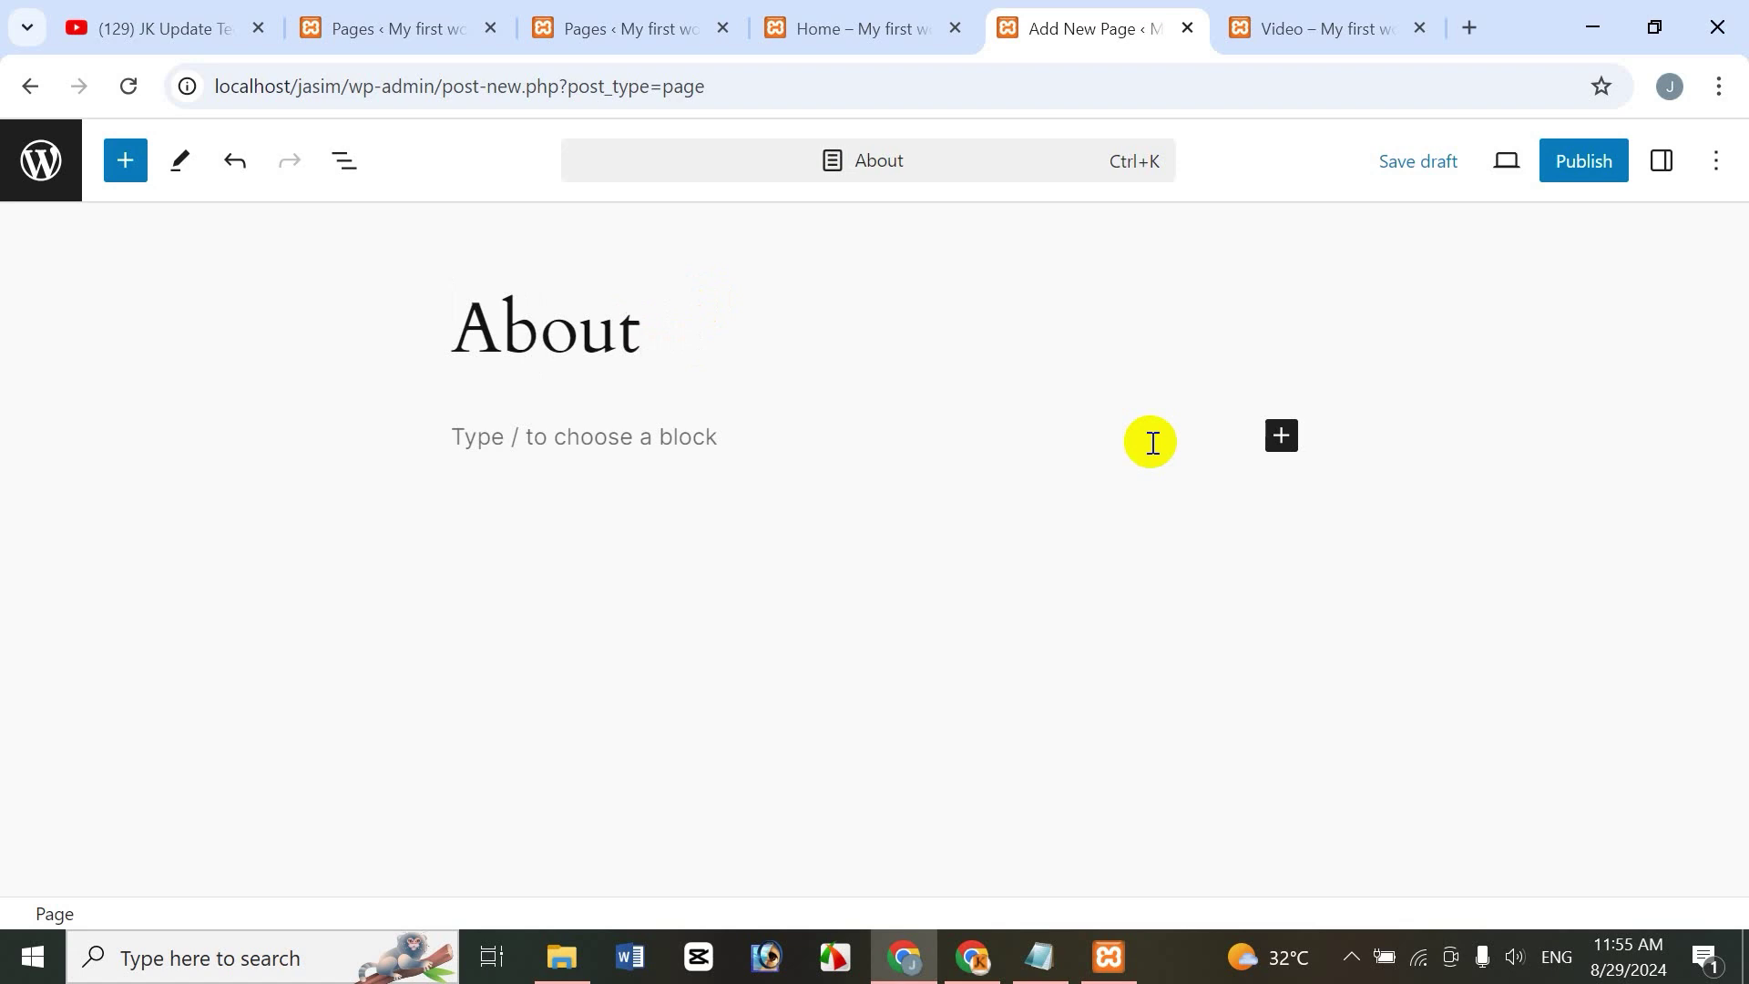
key("BackSpace")
key("BackSpace")
key("BackSpace")
type("out Us")
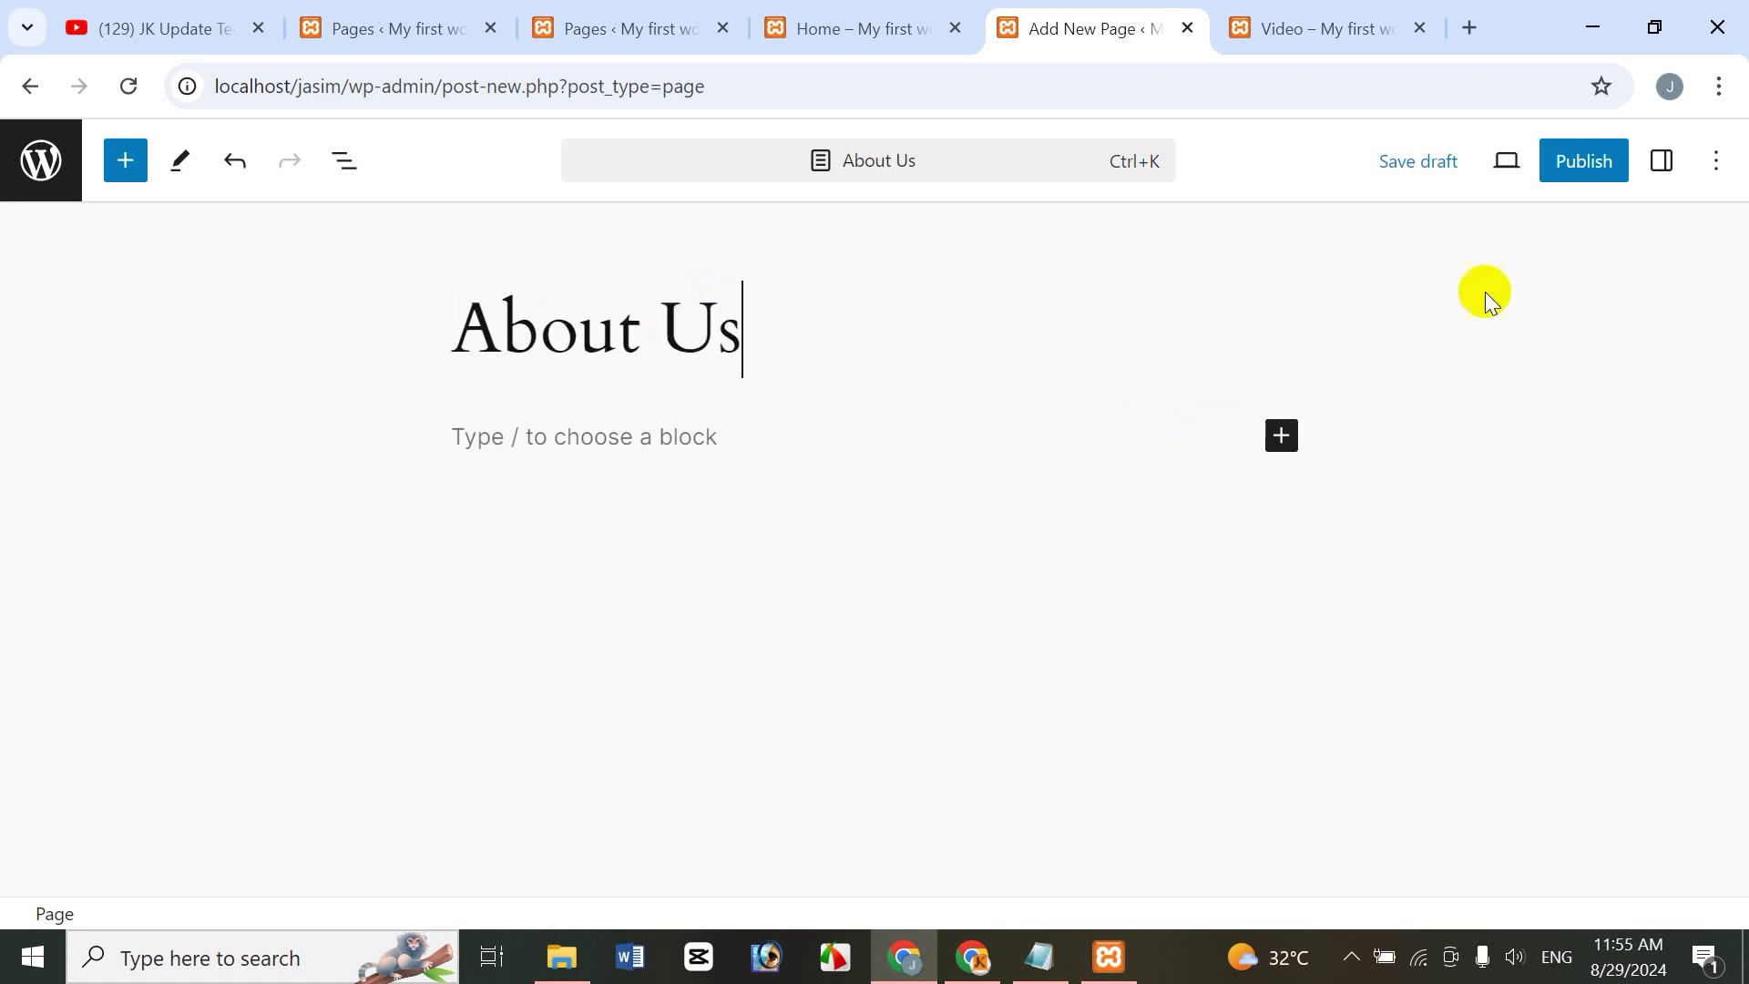
left_click(1580, 166)
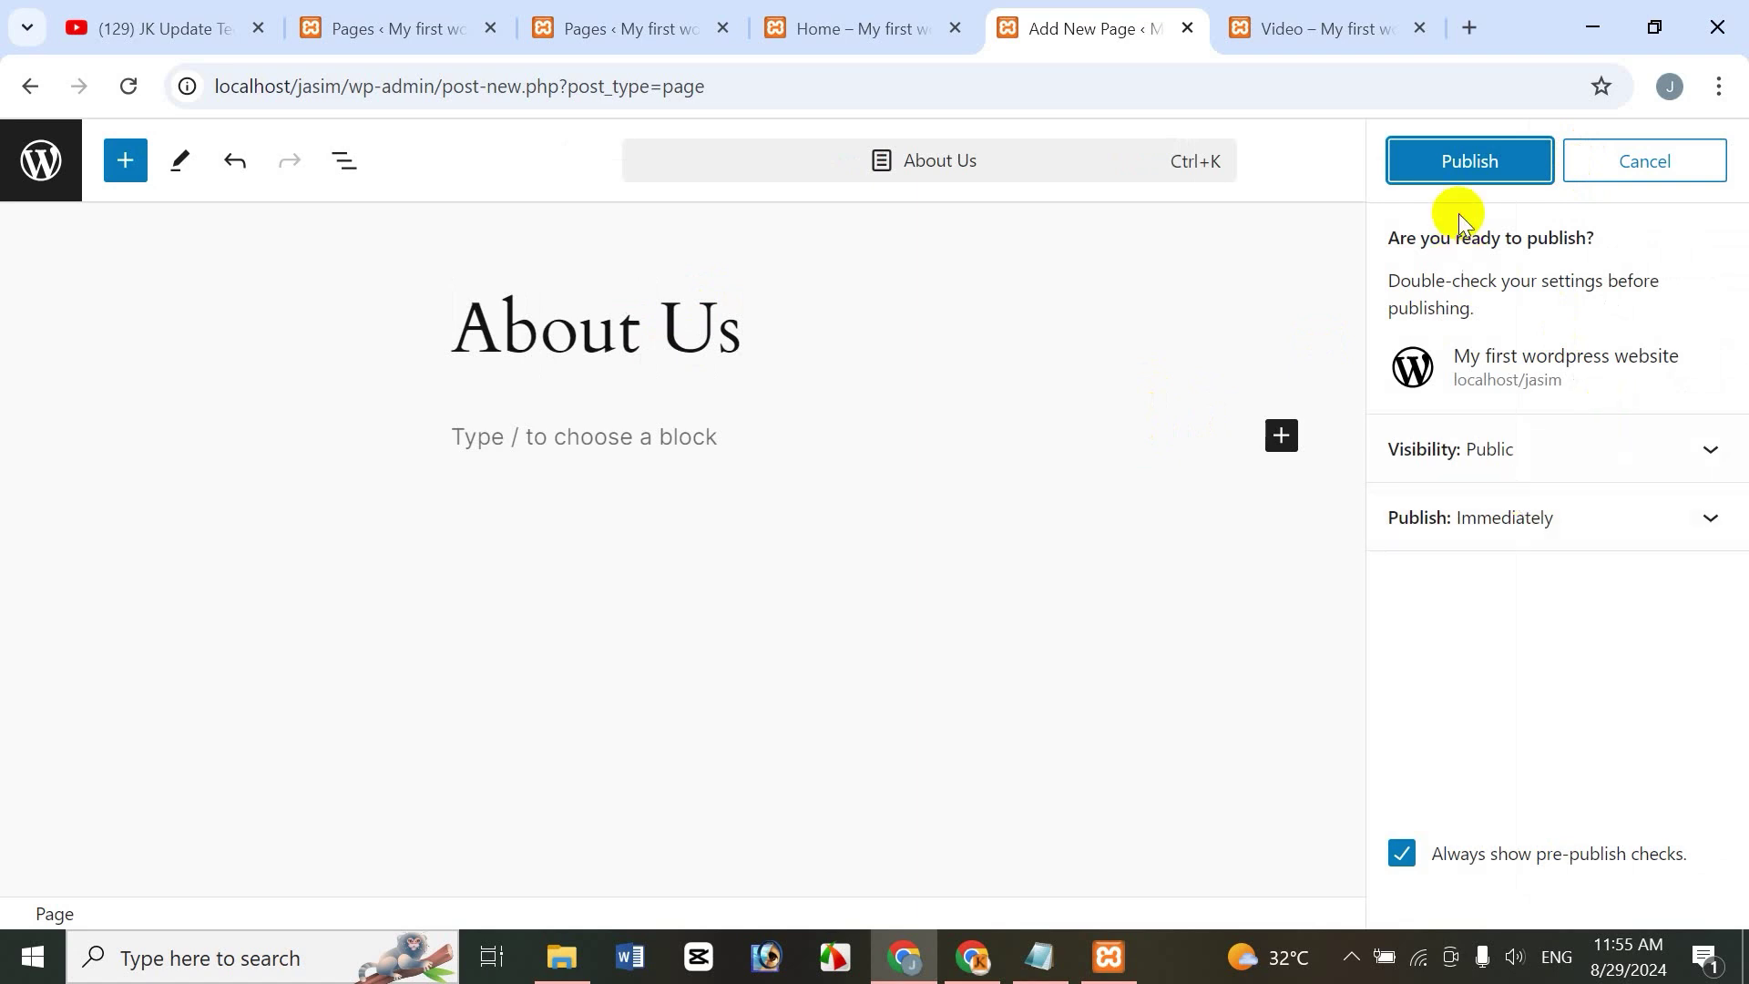
left_click(1460, 151)
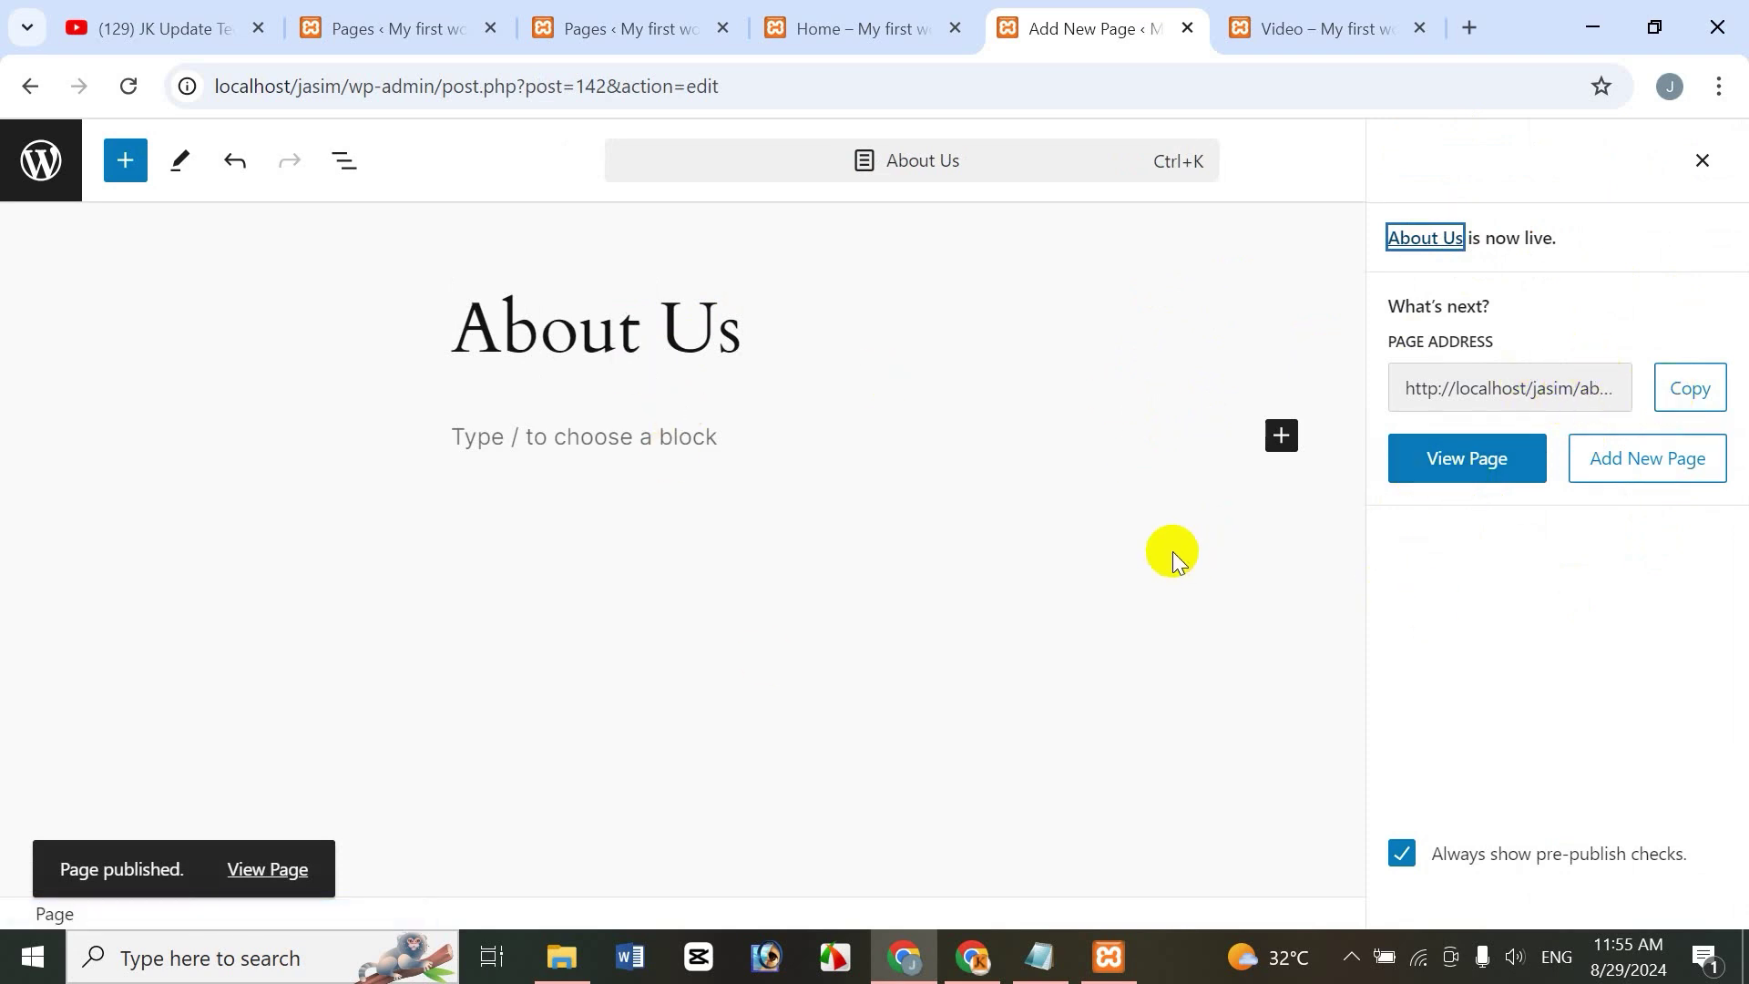
Add another new page titled "Contact" and publish it without applying a pattern
left_click(1647, 463)
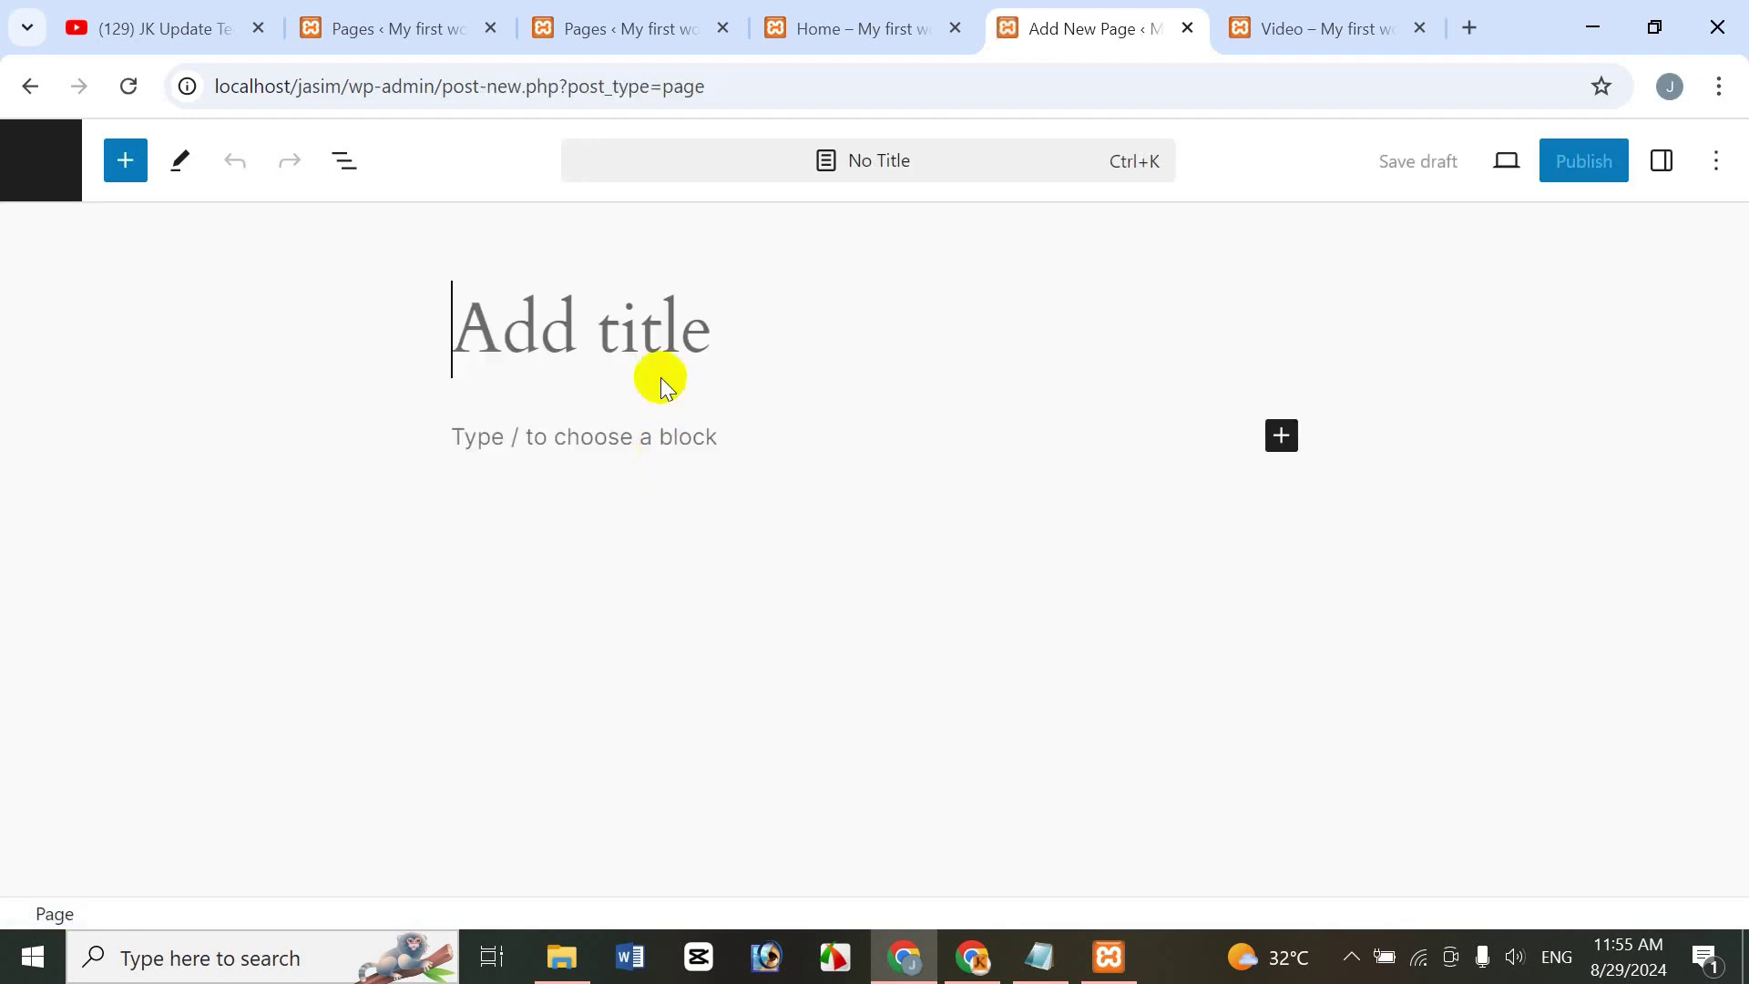
type("Contac")
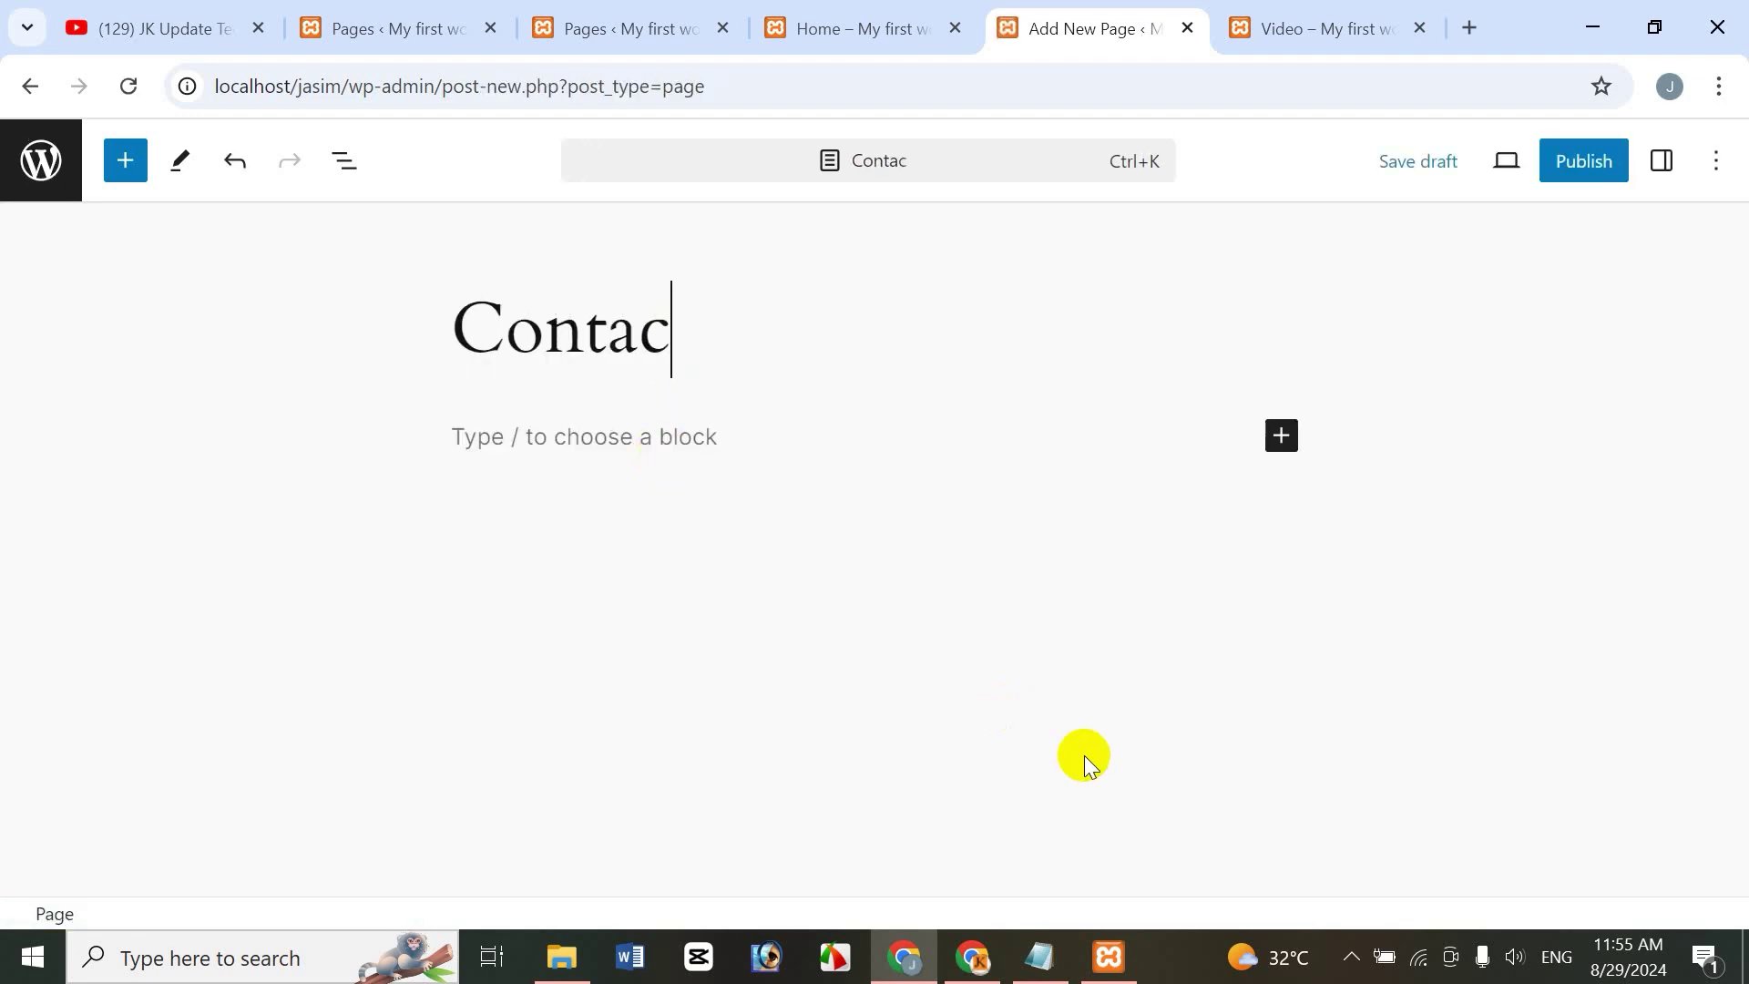
type("t P")
key("BackSpace")
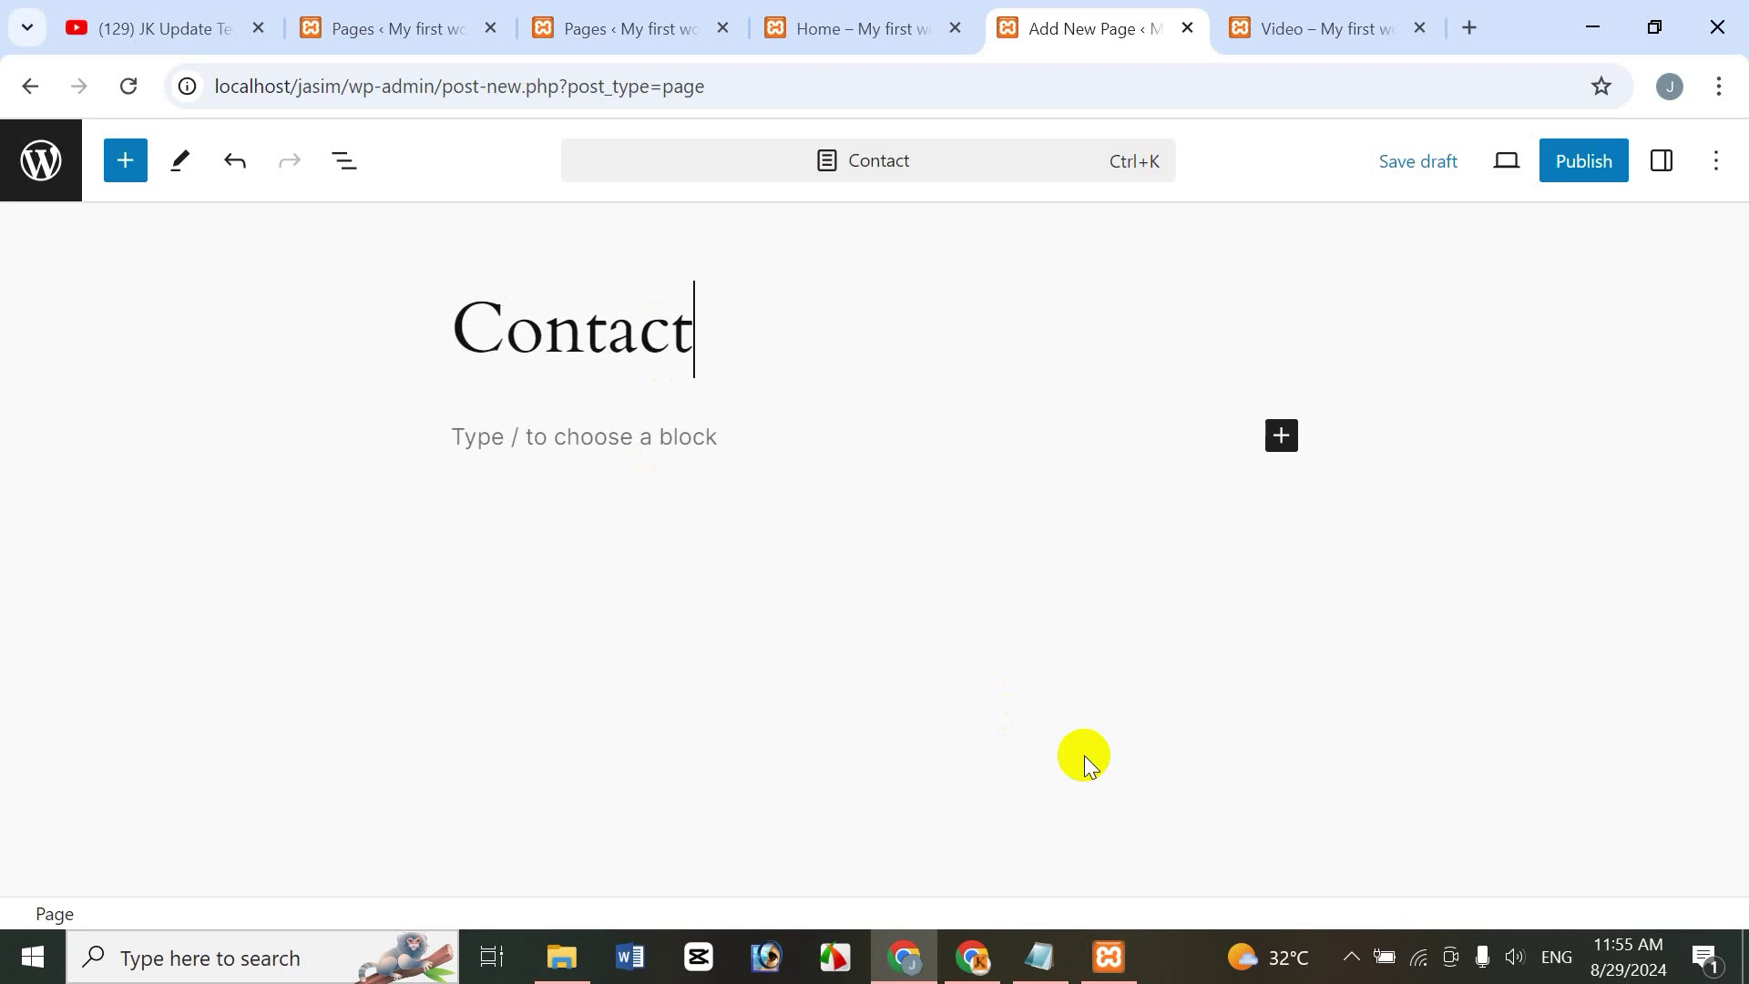
left_click(1602, 166)
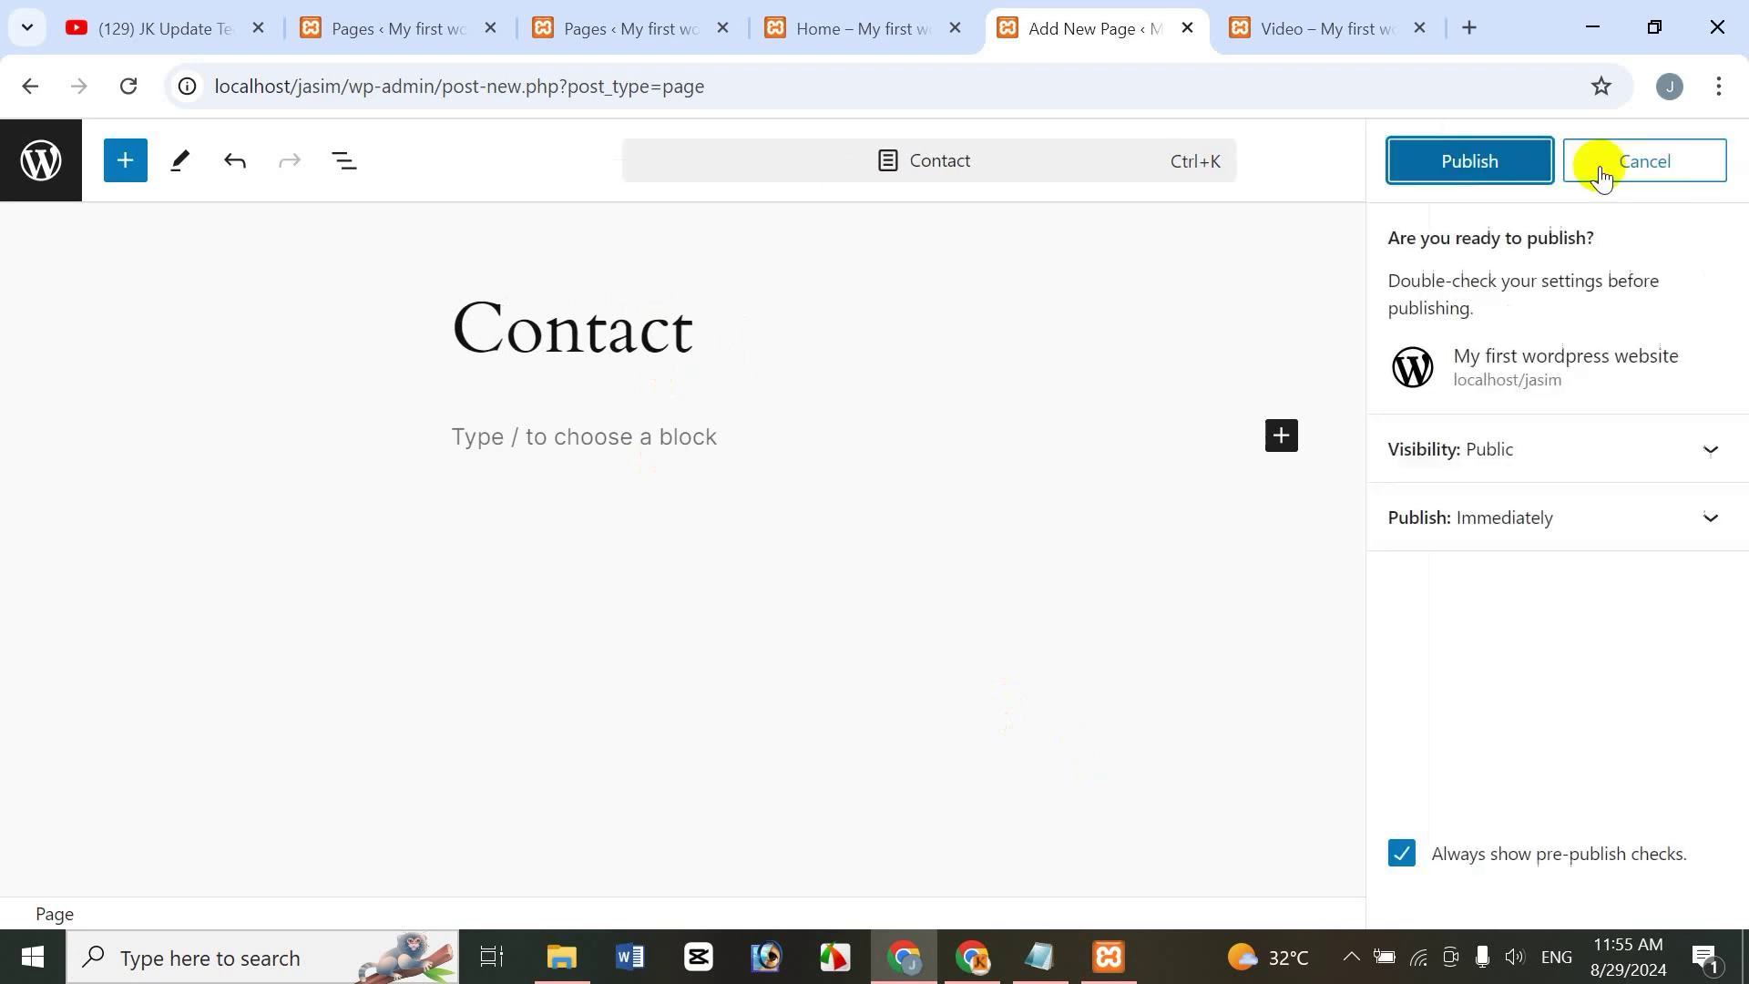
left_click(1510, 169)
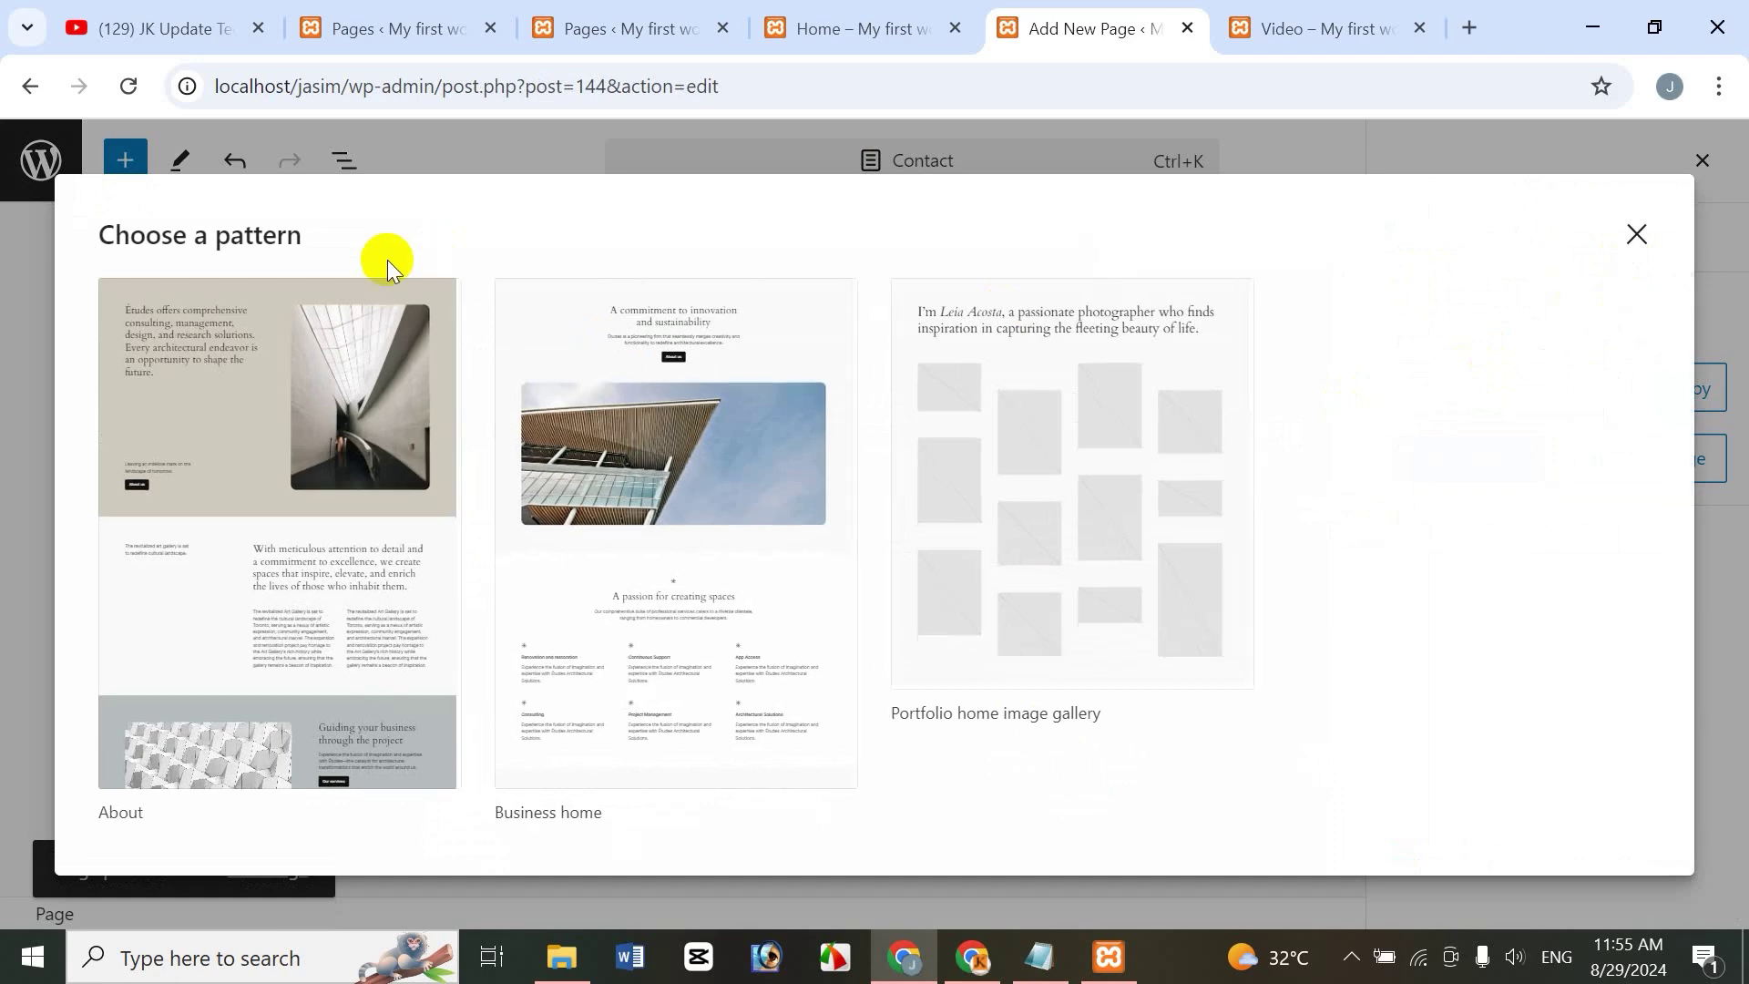
left_click(1639, 235)
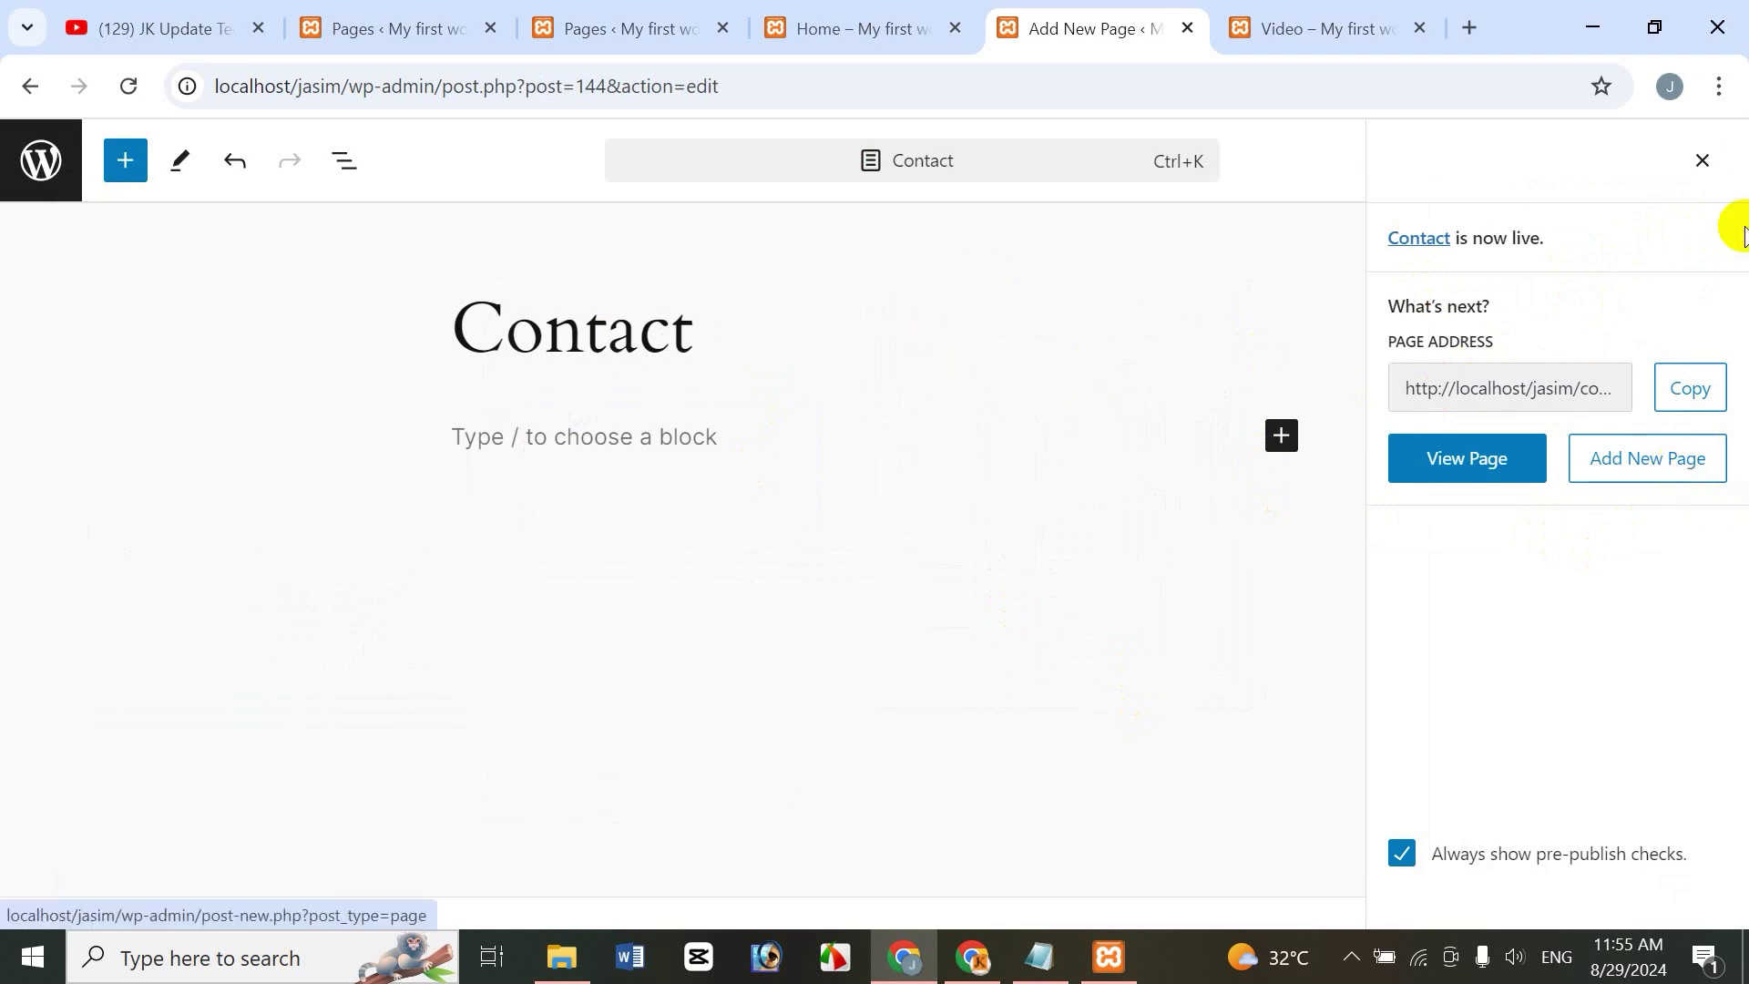
left_click(1703, 158)
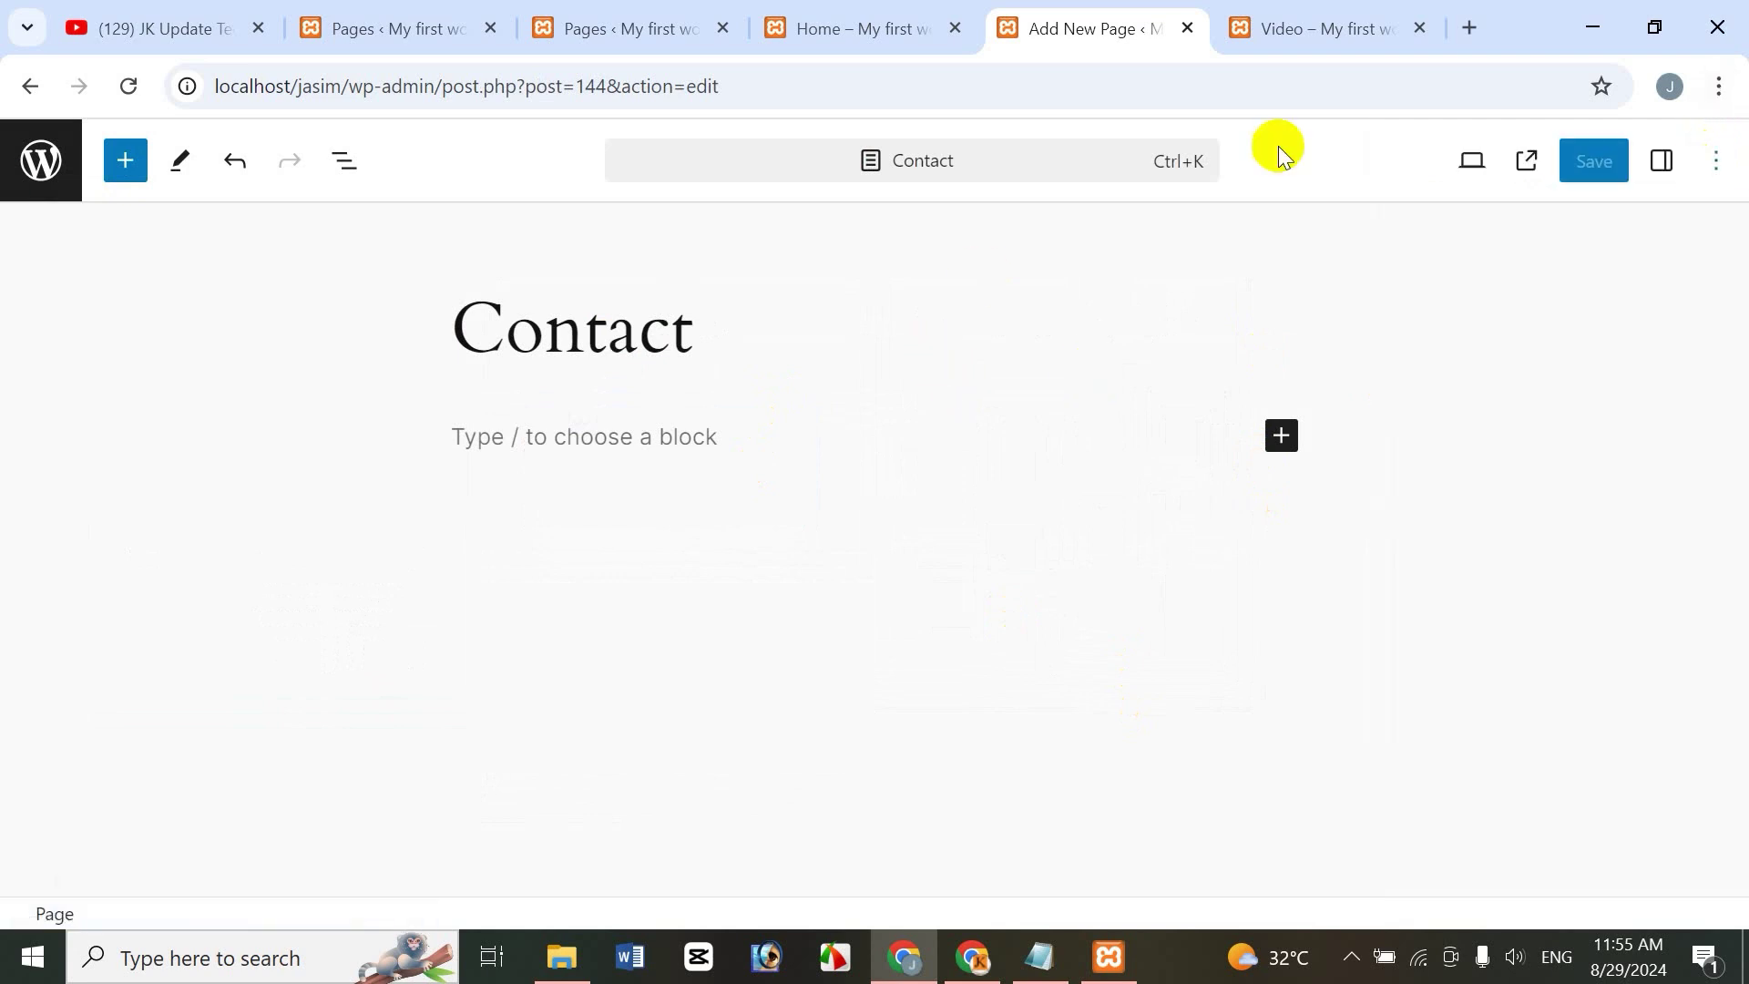
Go back to the page list and start another page in a separate browser tab without choosing a pattern
left_click(36, 166)
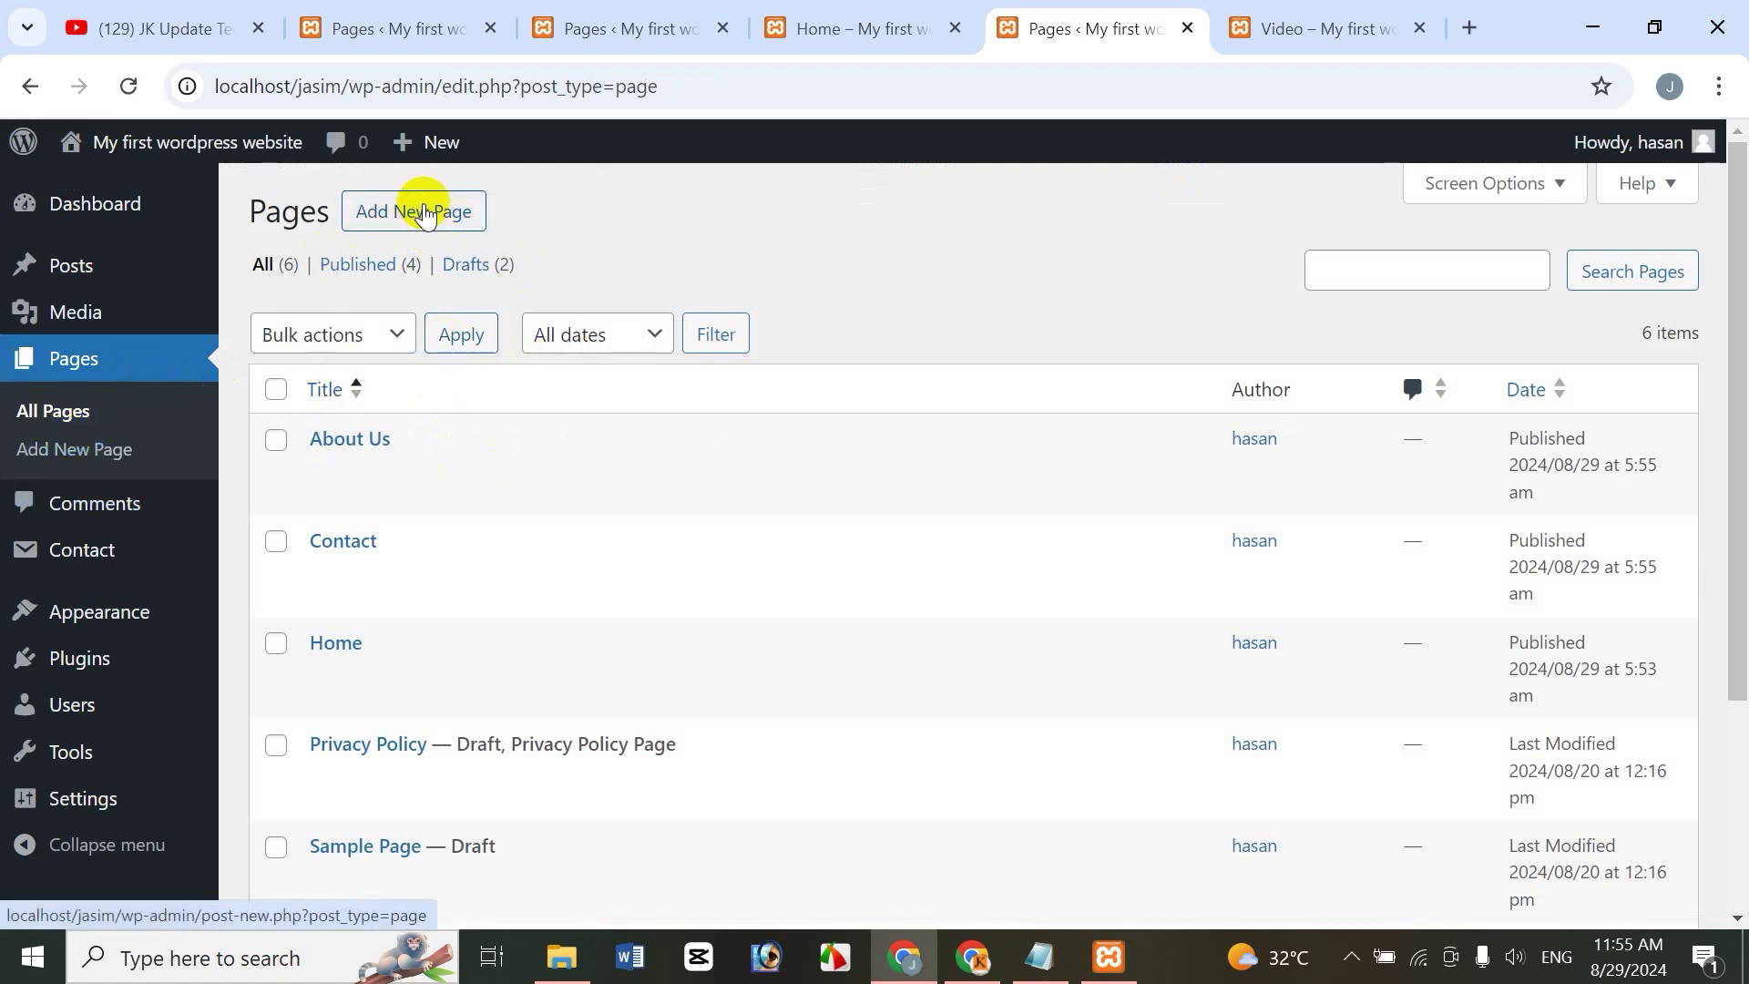
right_click(425, 213)
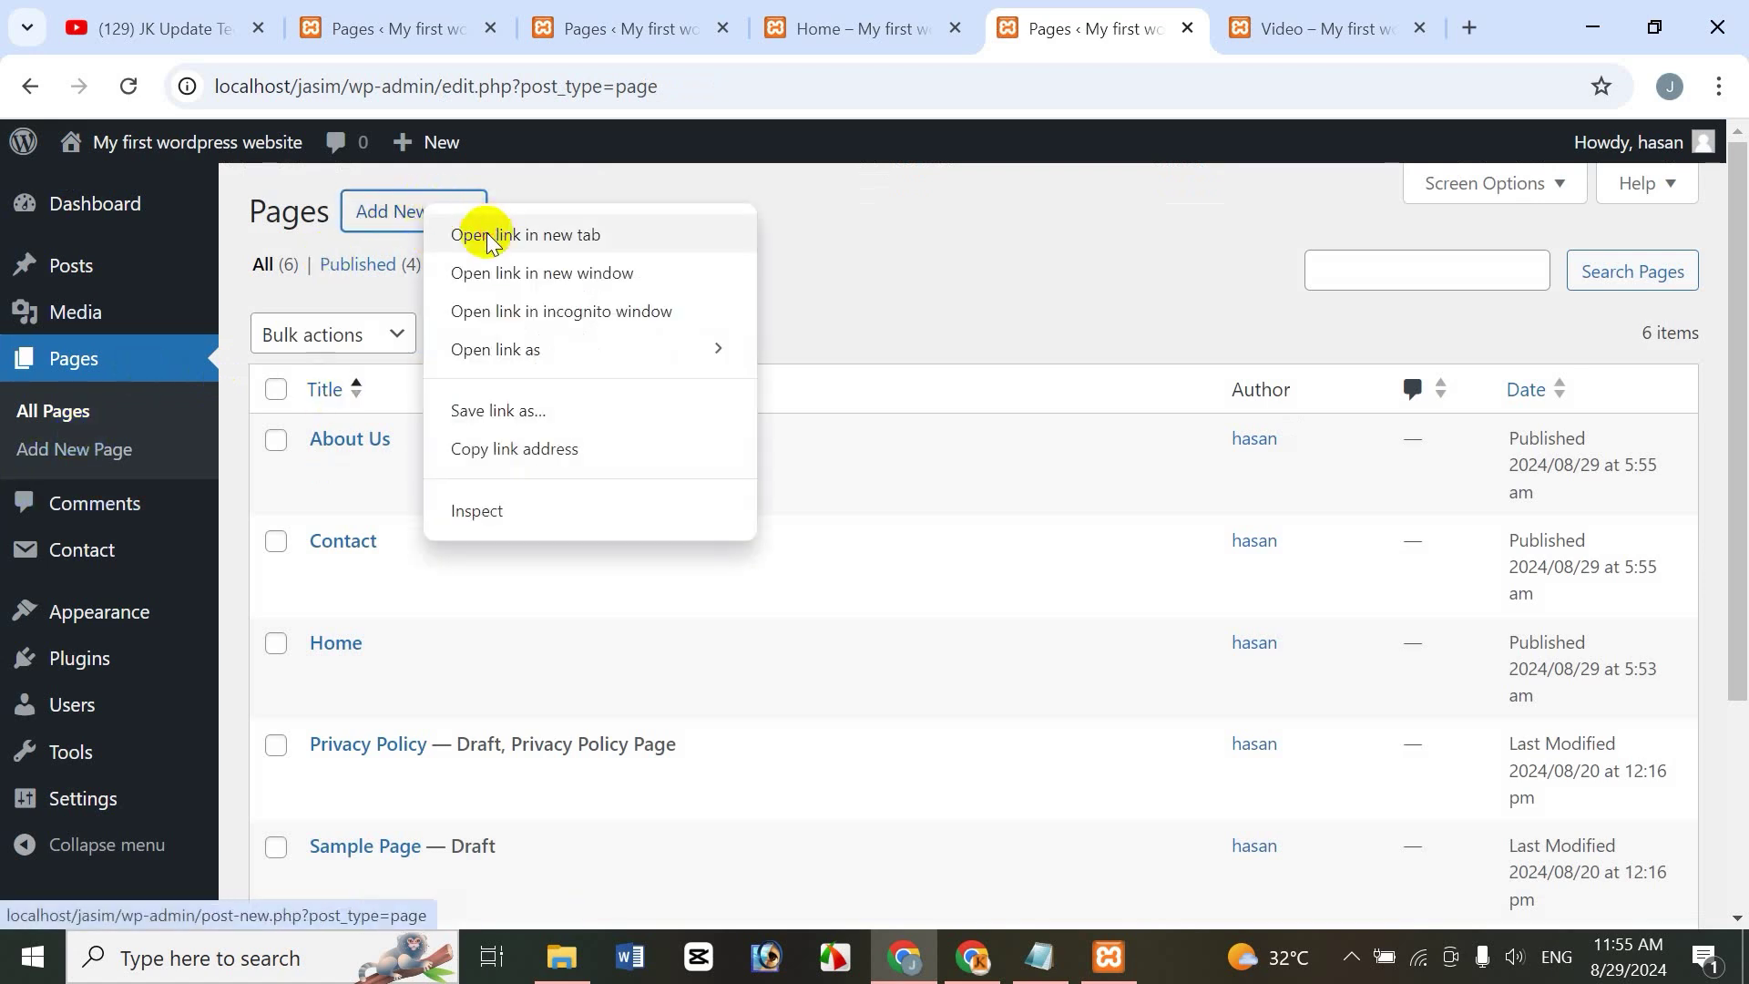
left_click(490, 239)
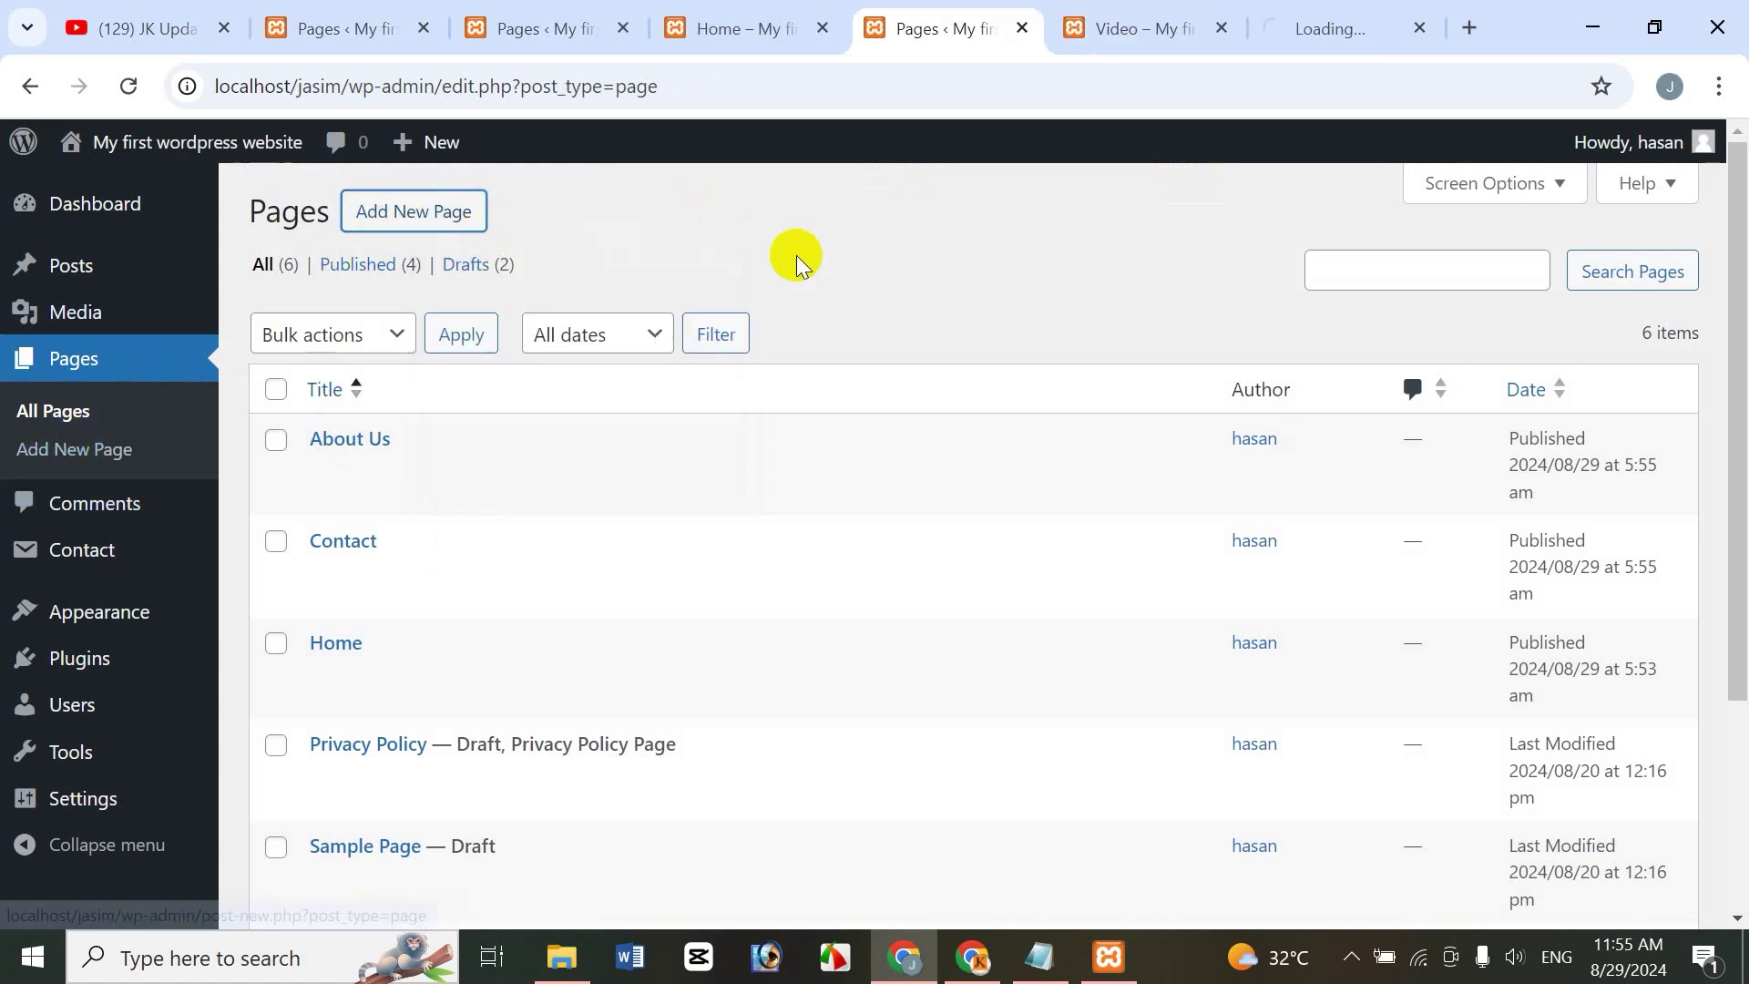
left_click(1332, 18)
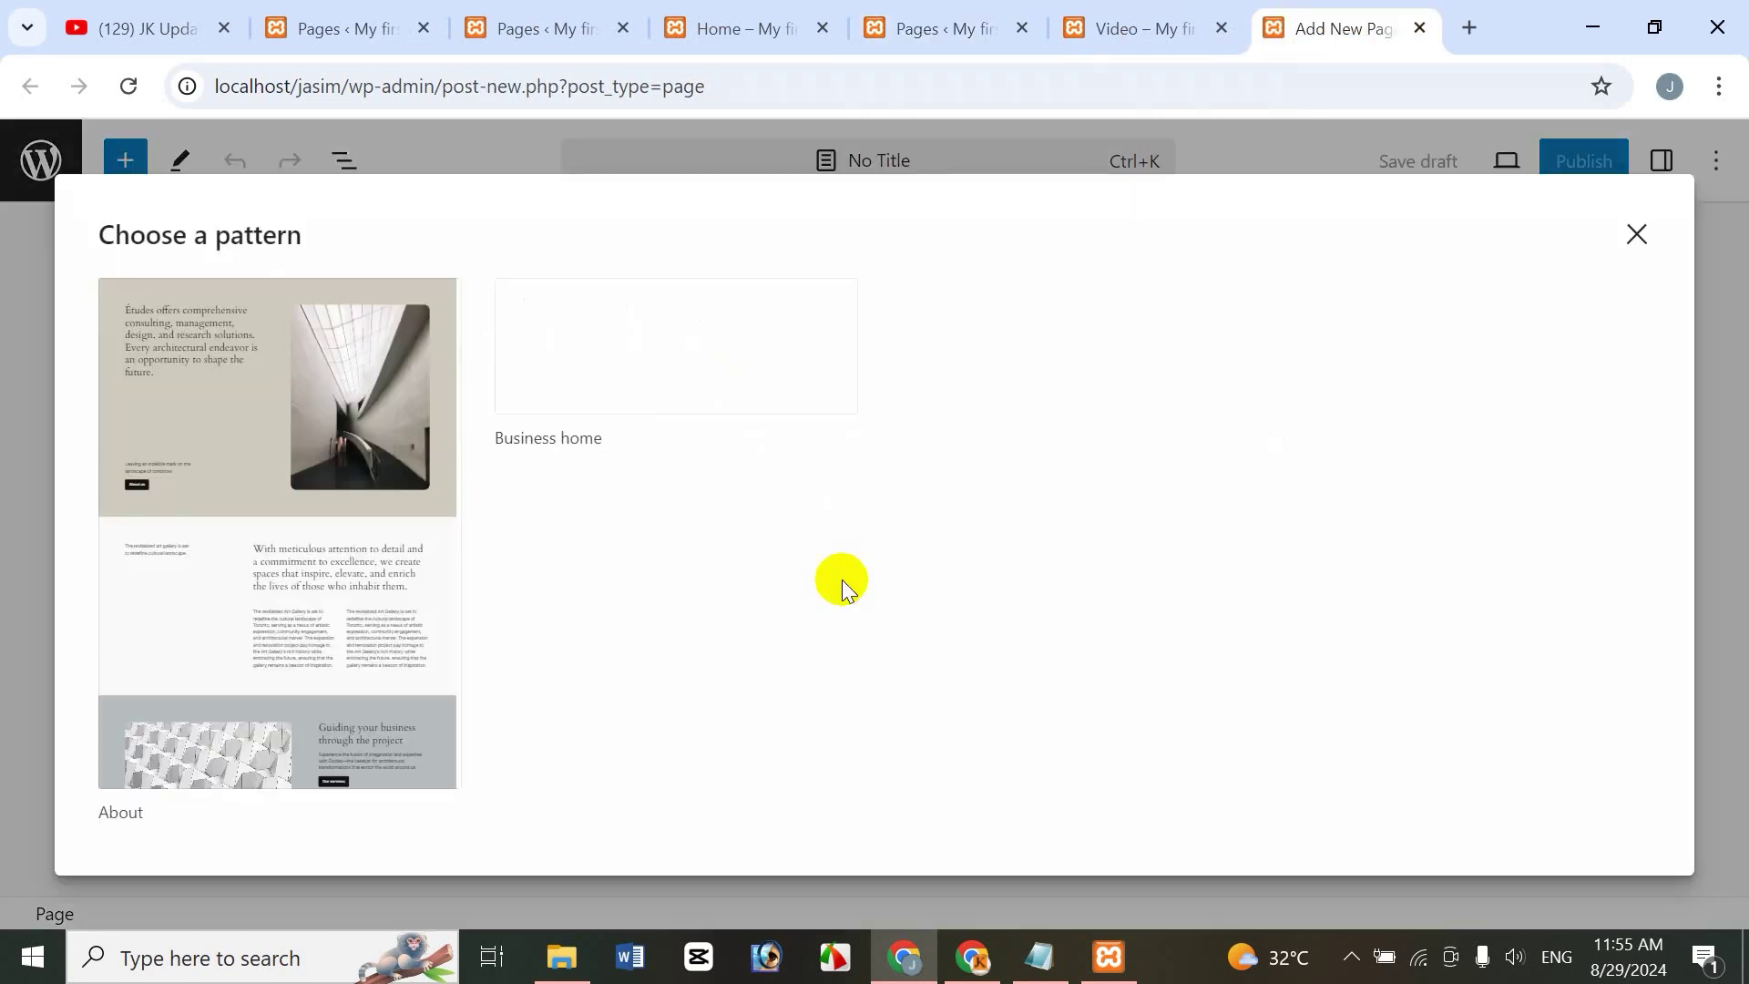
left_click(1636, 234)
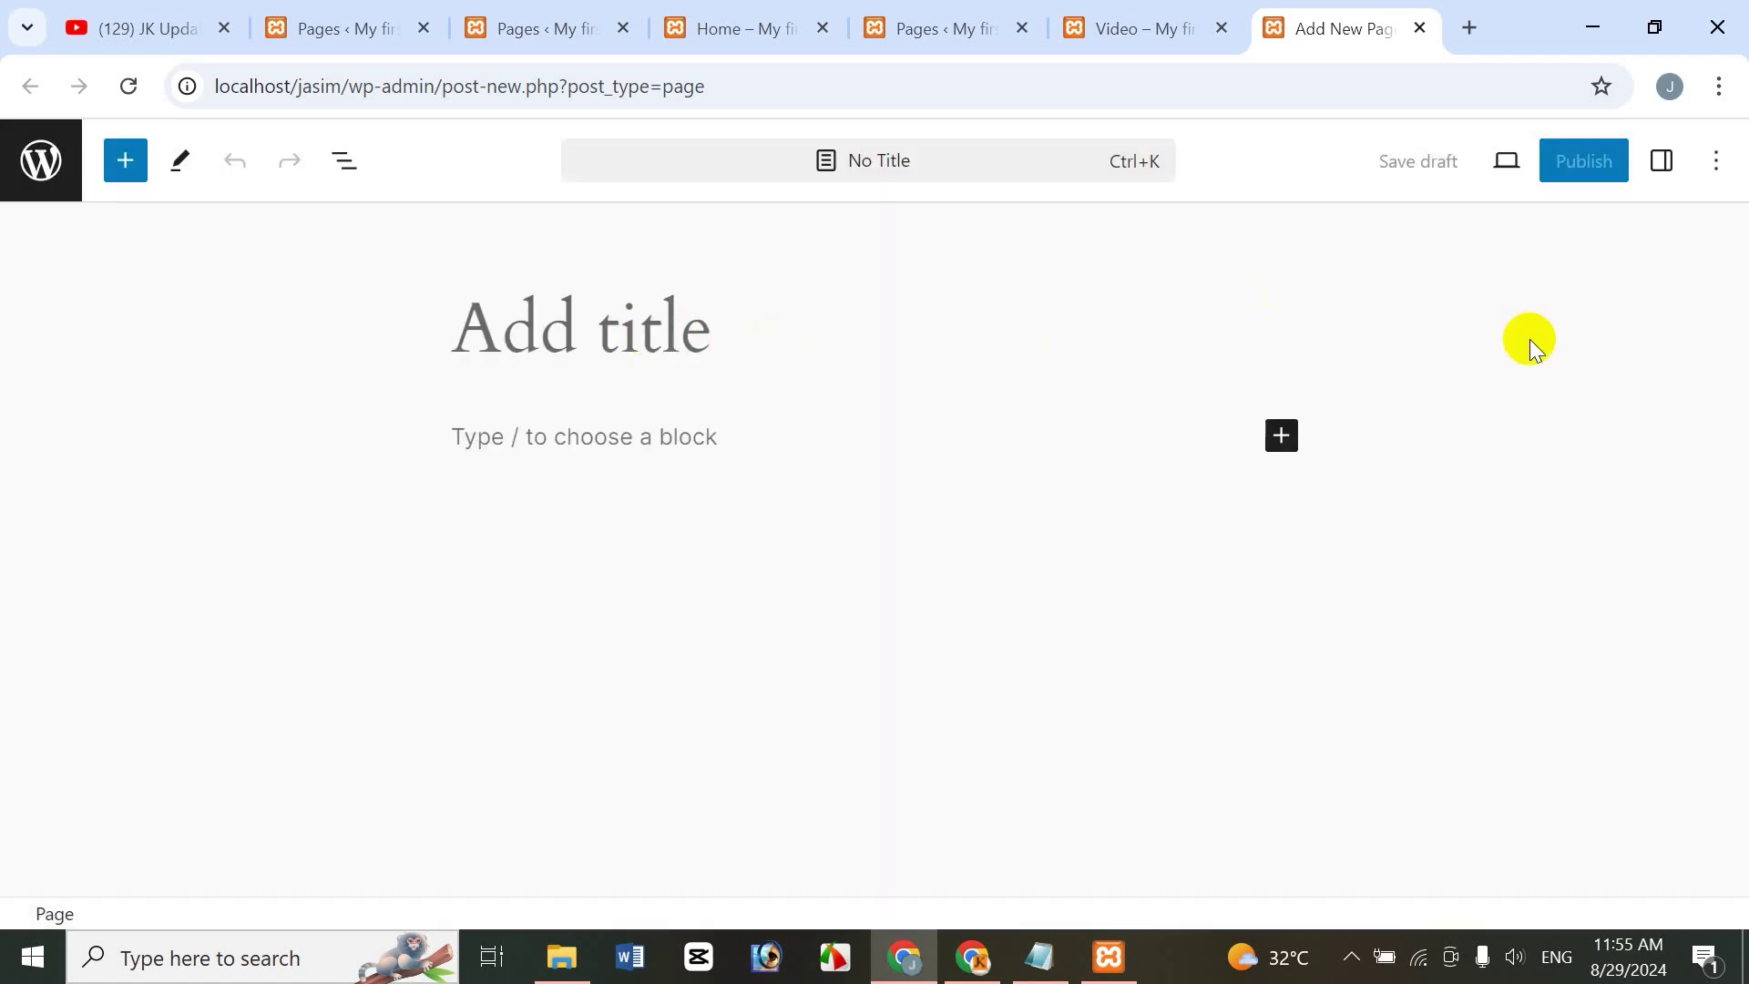
Title the new page "Privacy Policy" and publish it
type("Proi")
type("vac")
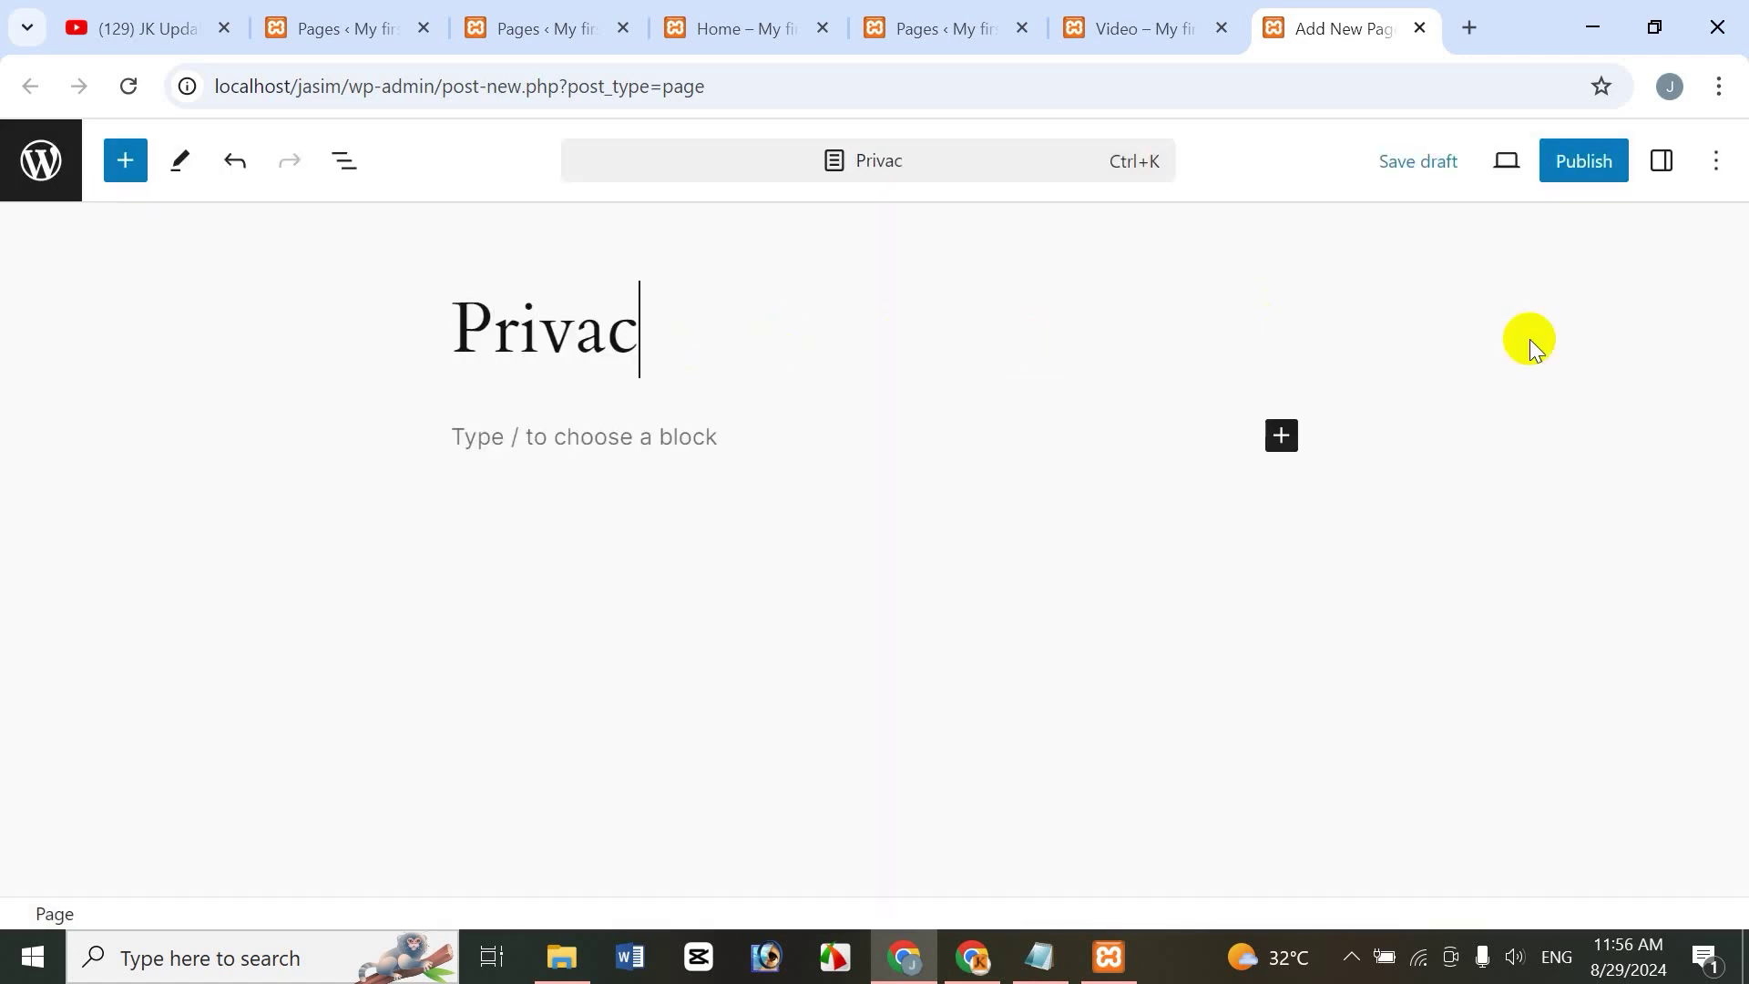
type("y Policy")
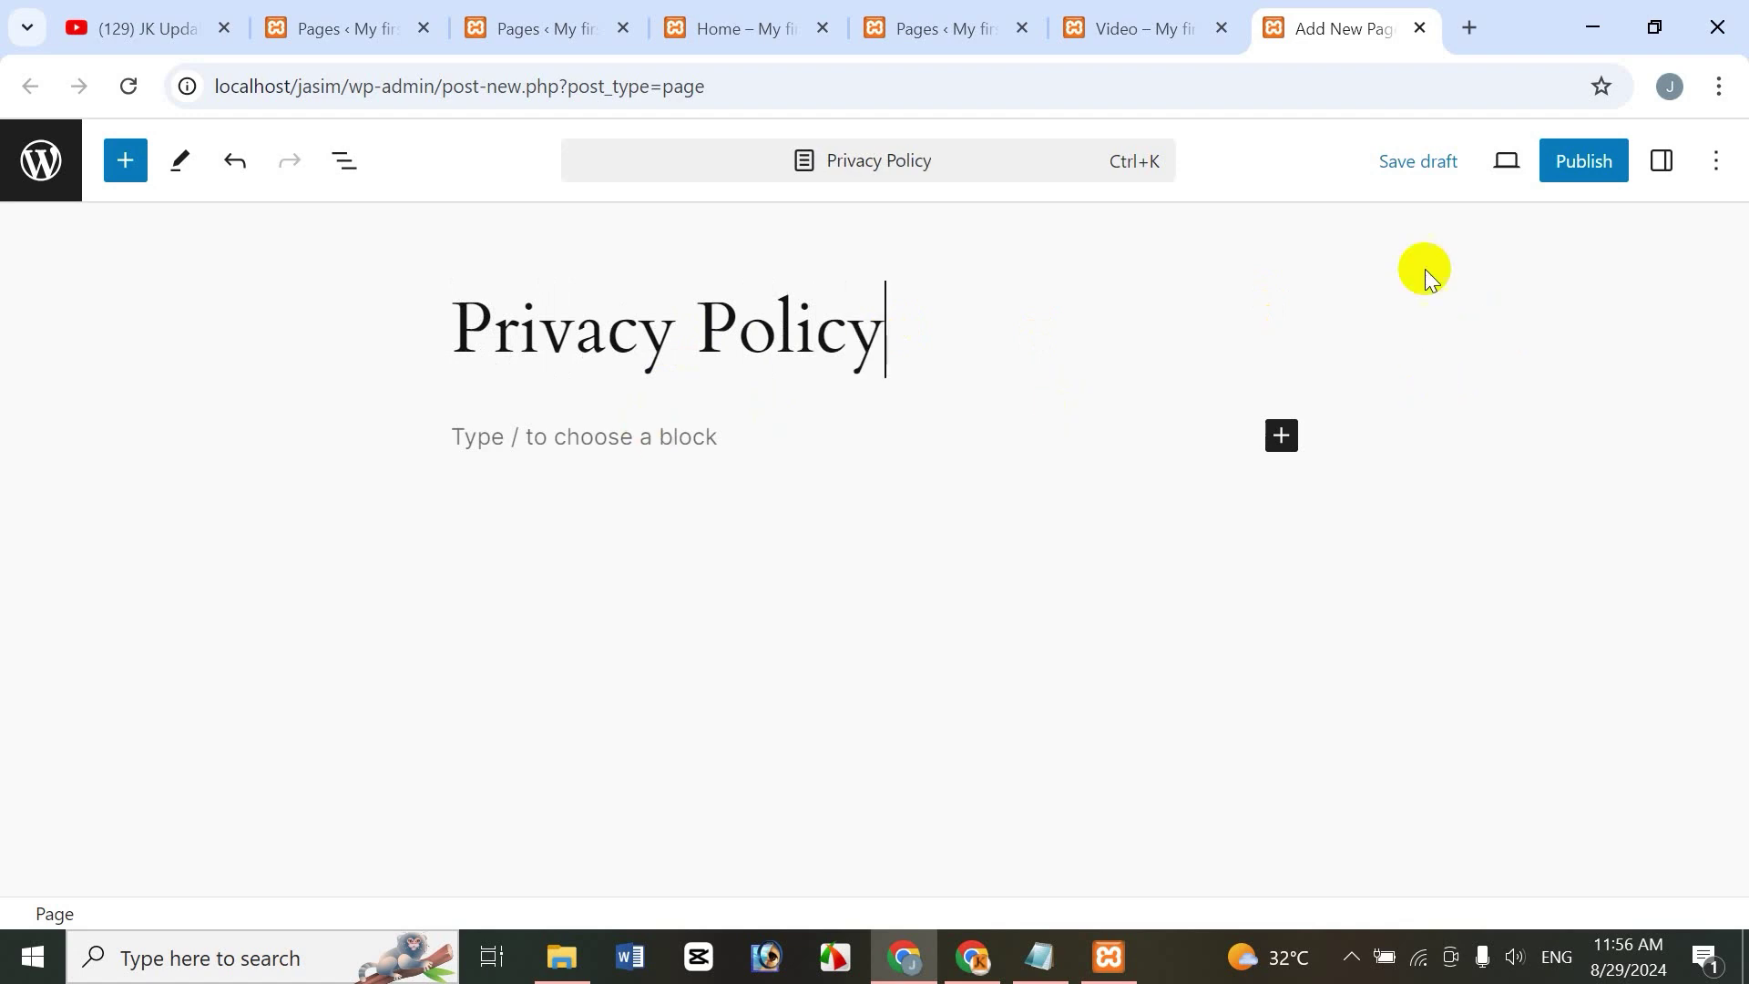
left_click(1576, 170)
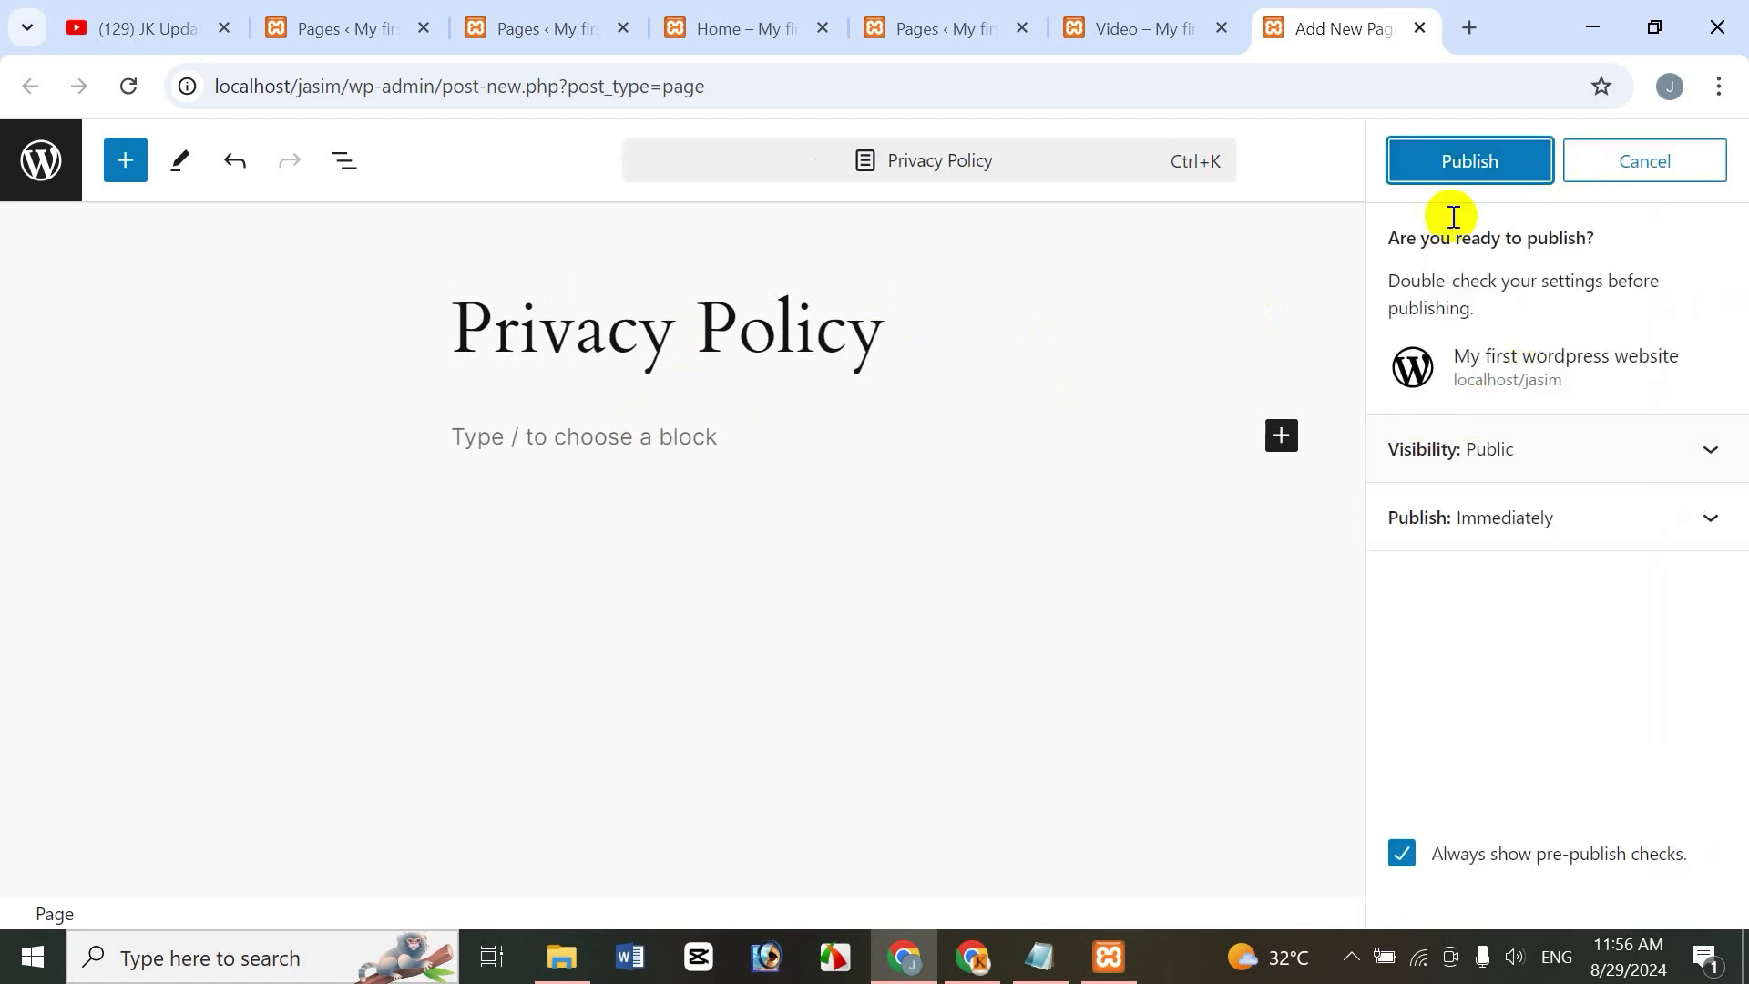
left_click(1428, 156)
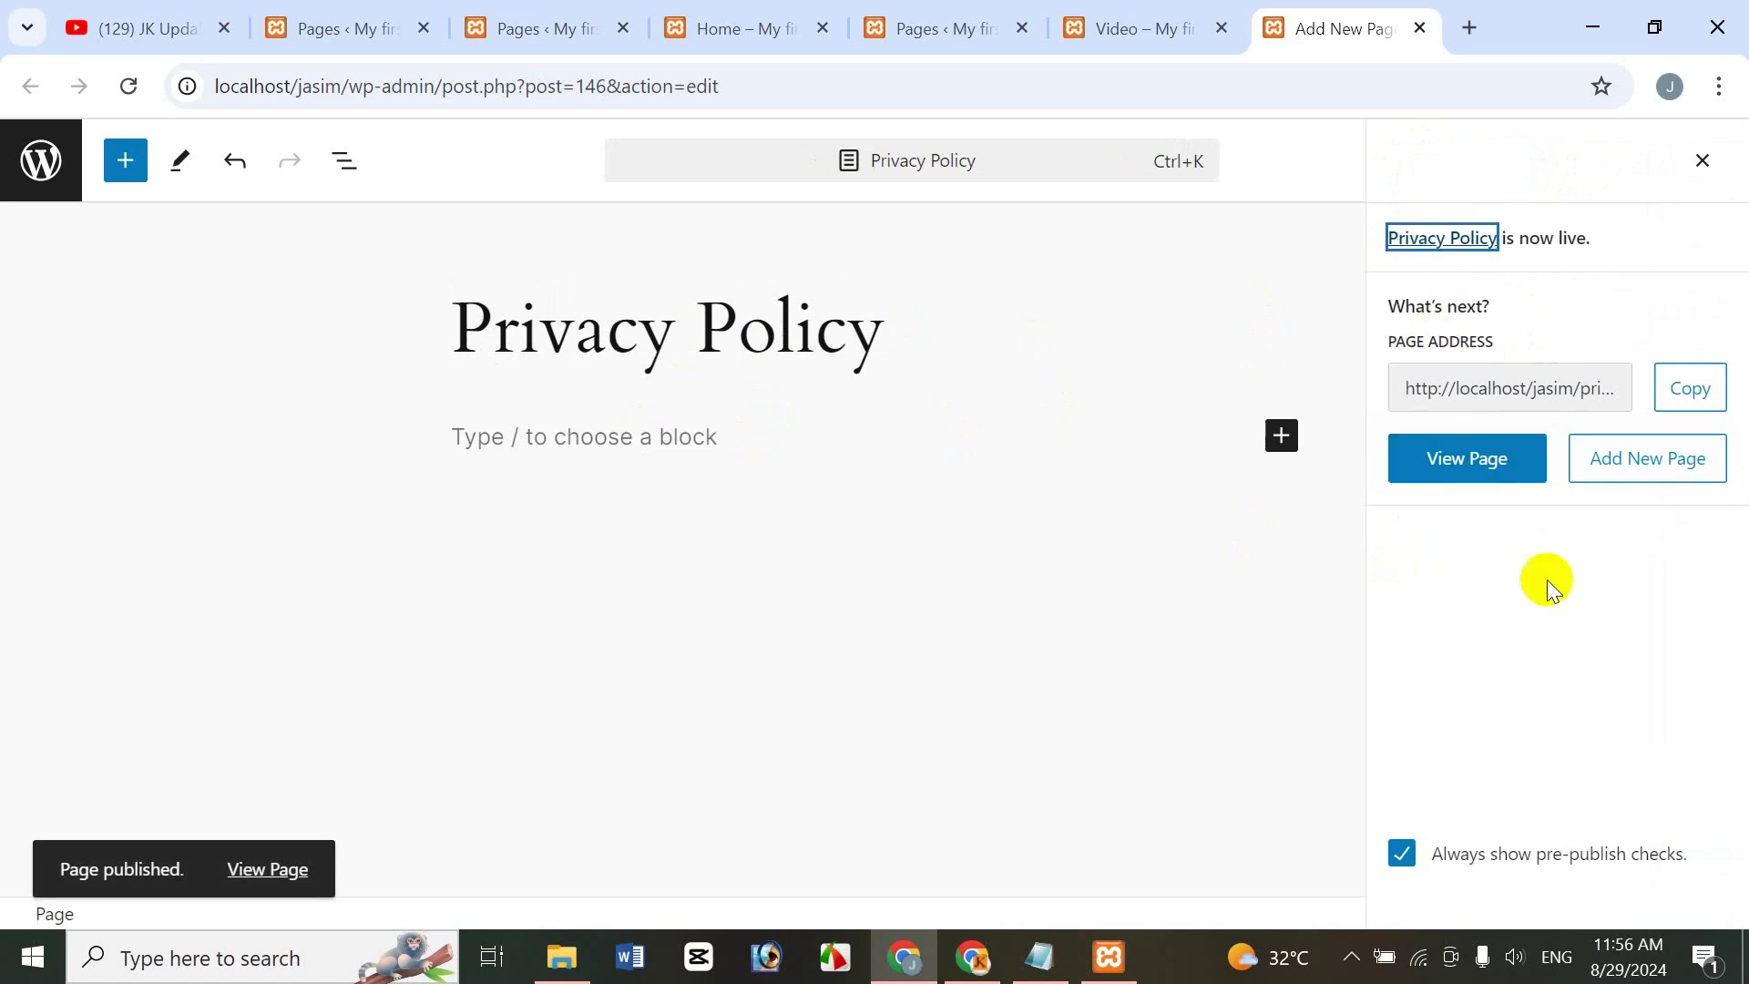
Add another new page titled "Terms & Condition" and publish it without applying a pattern
left_click(1649, 464)
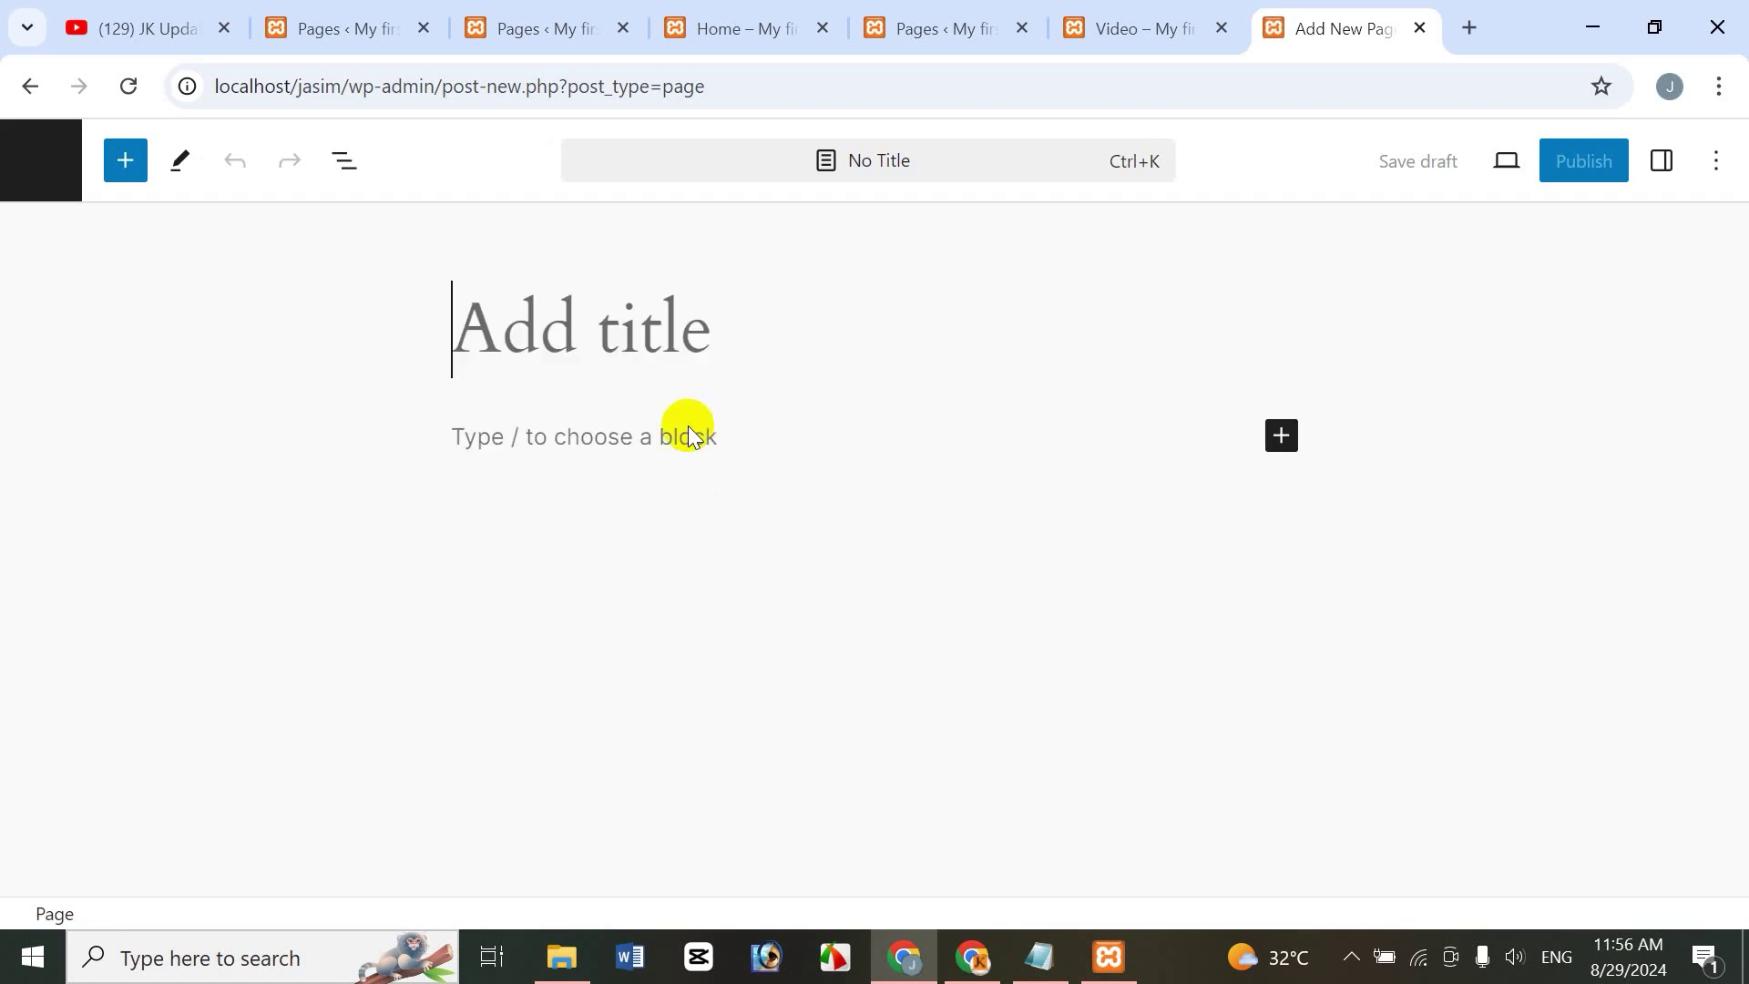
type("Ter")
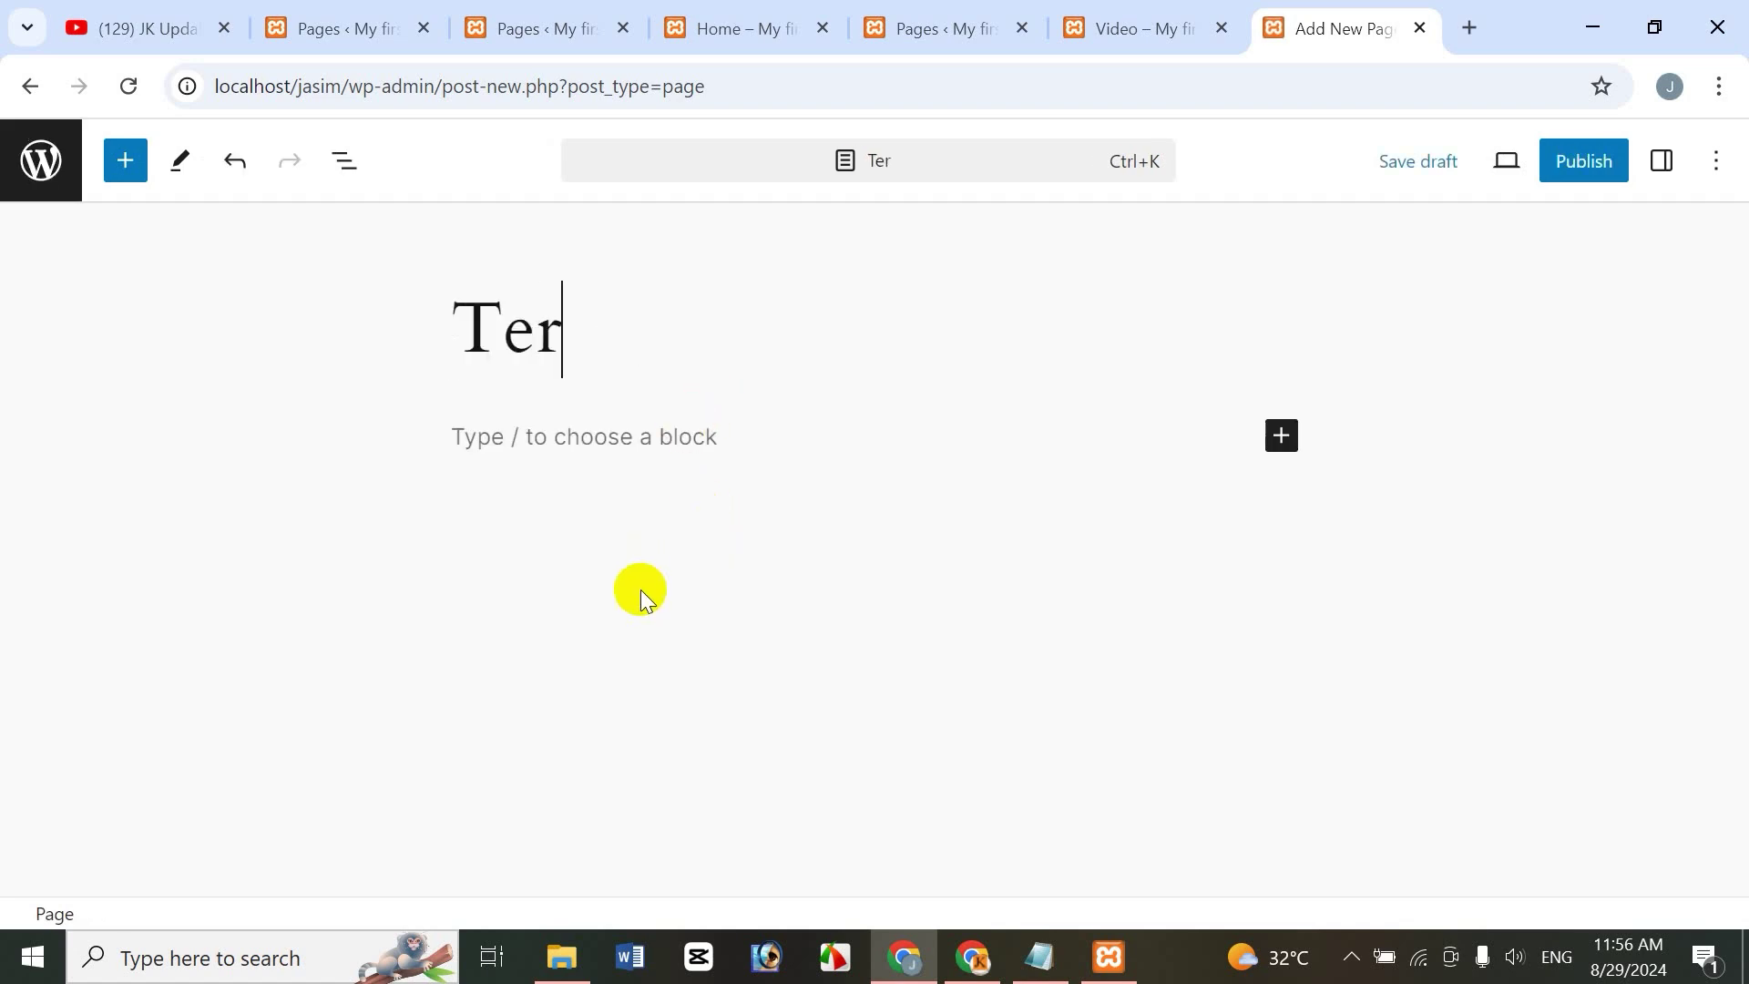
type("ms & Condition")
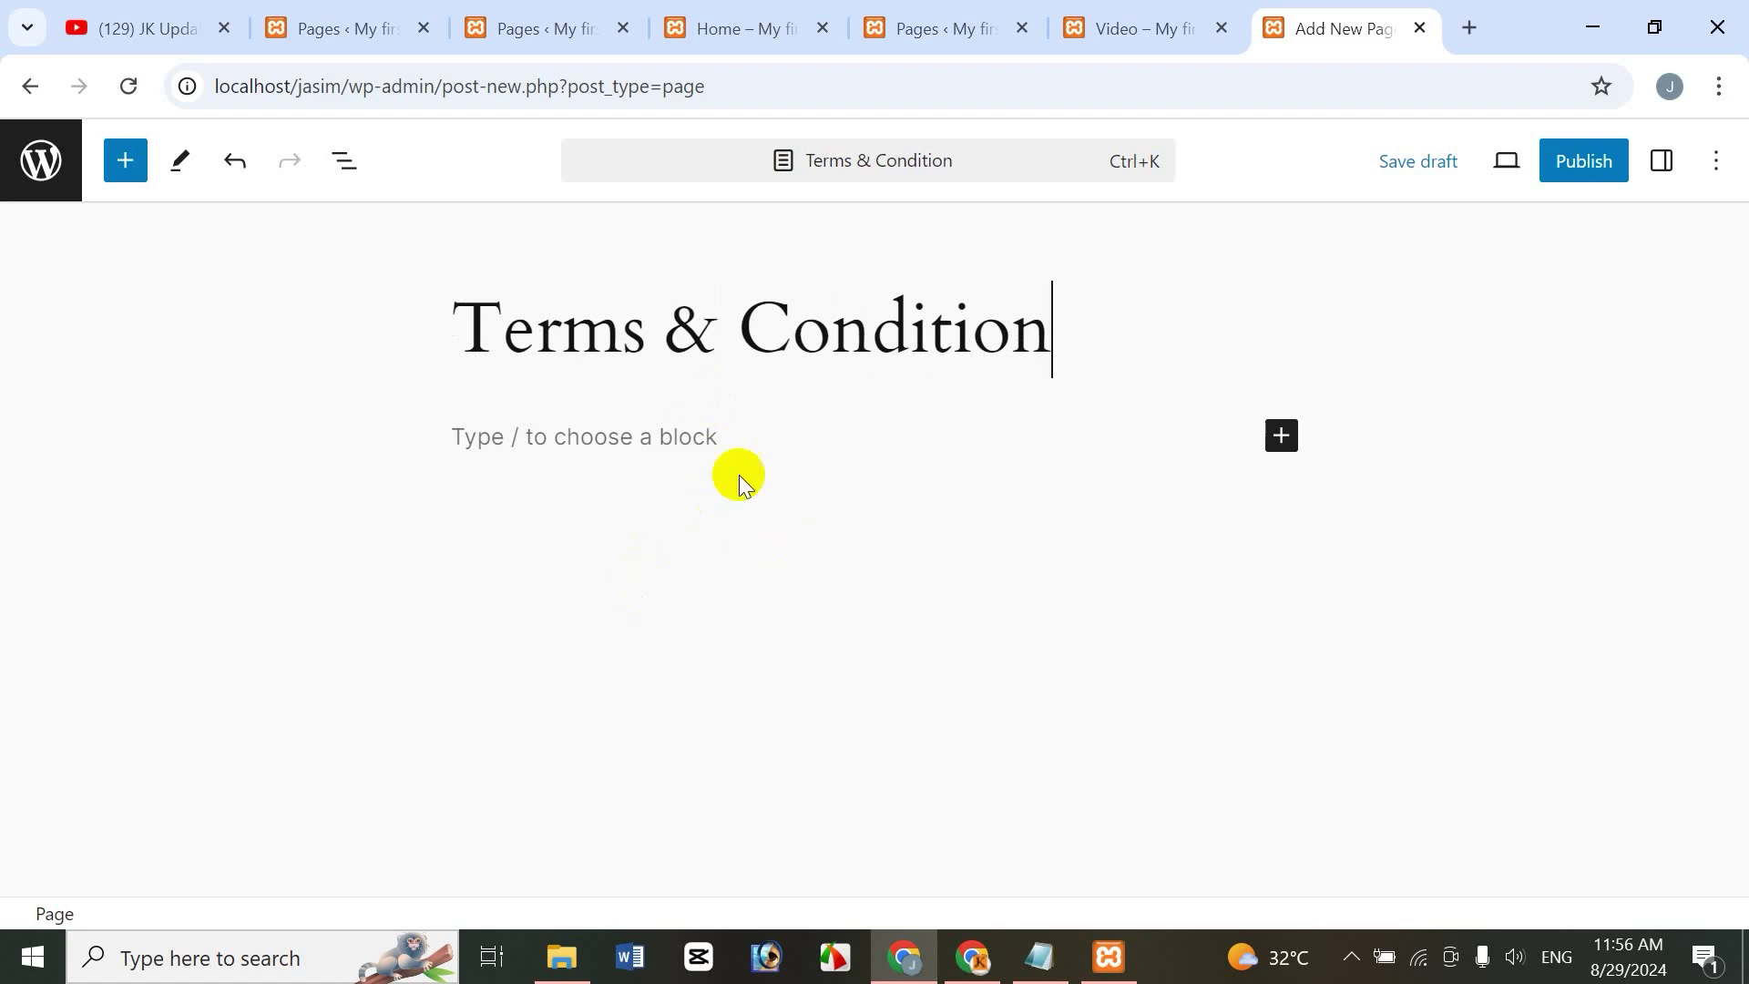
left_click(1577, 181)
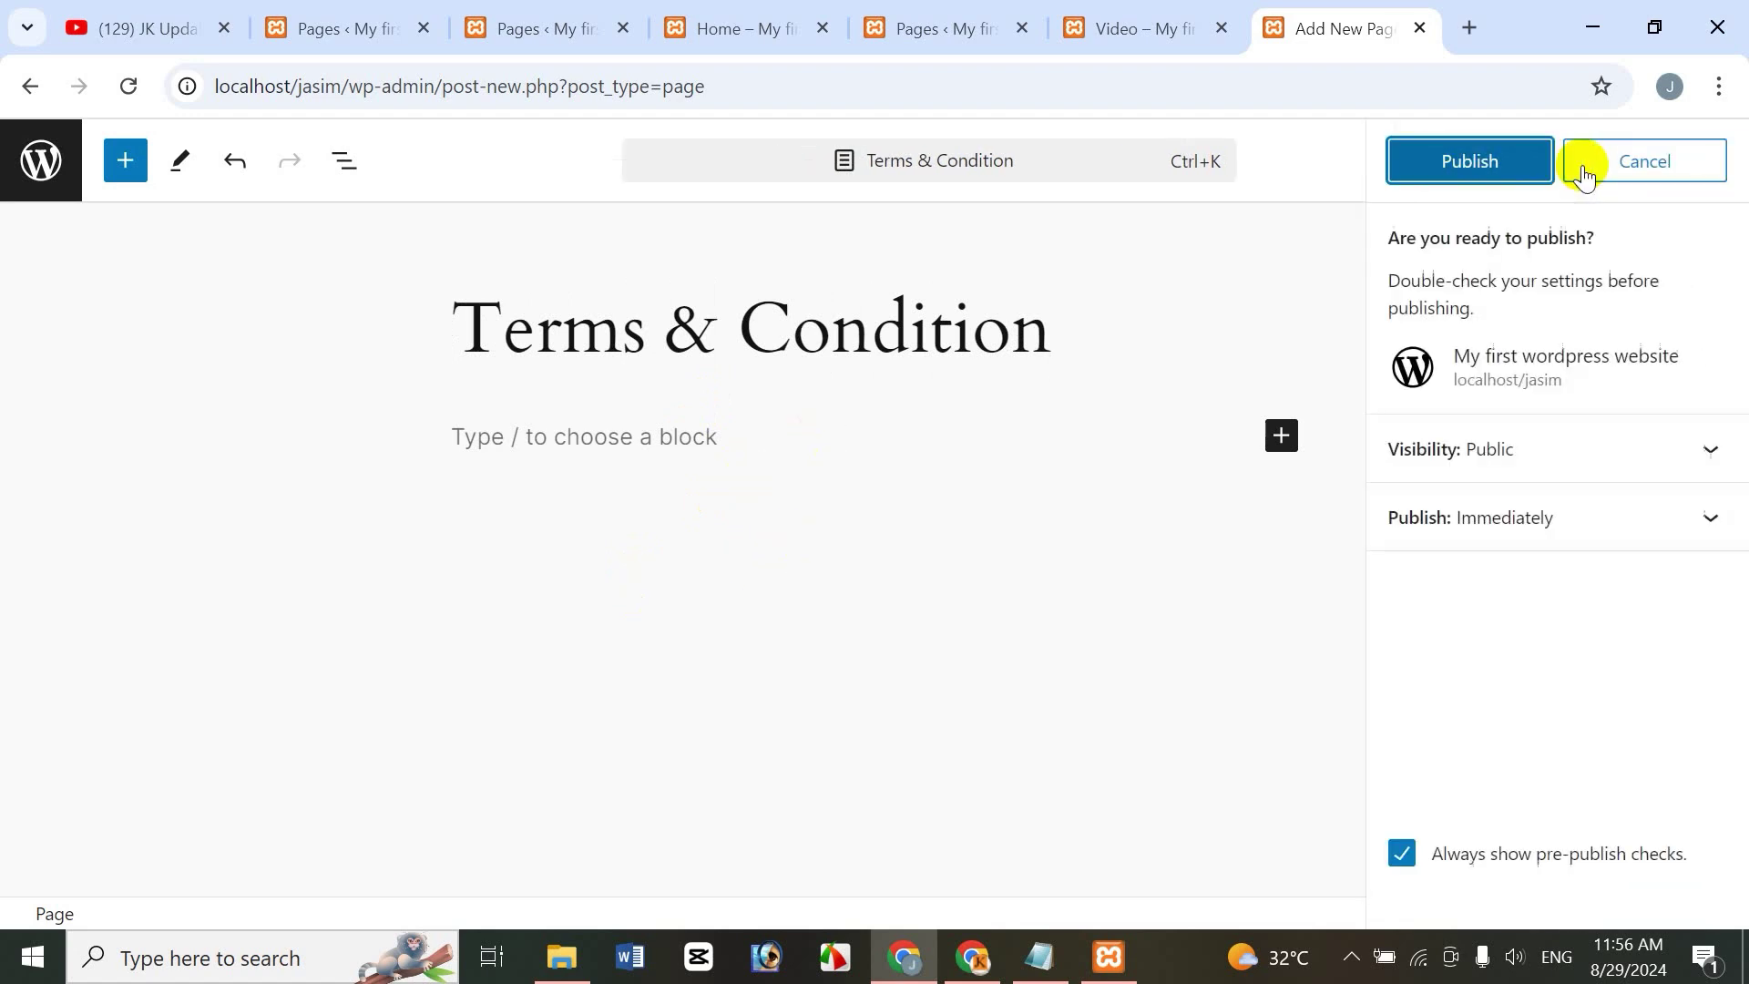
left_click(1461, 153)
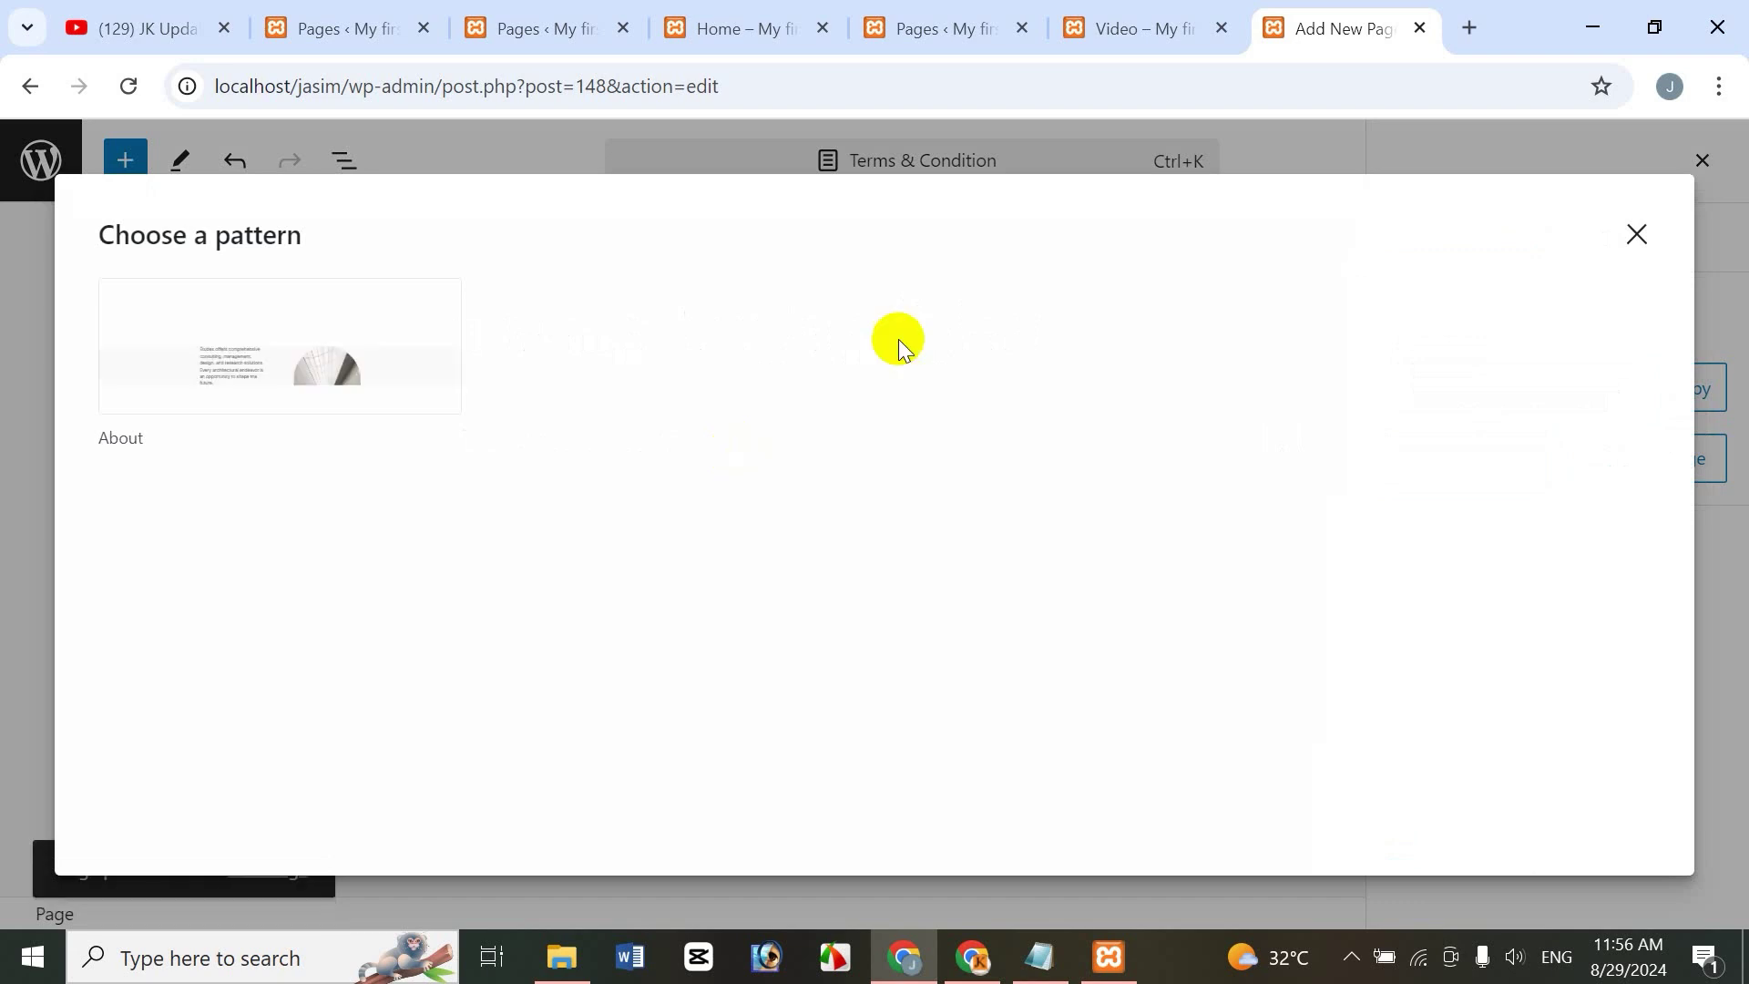
left_click(1636, 234)
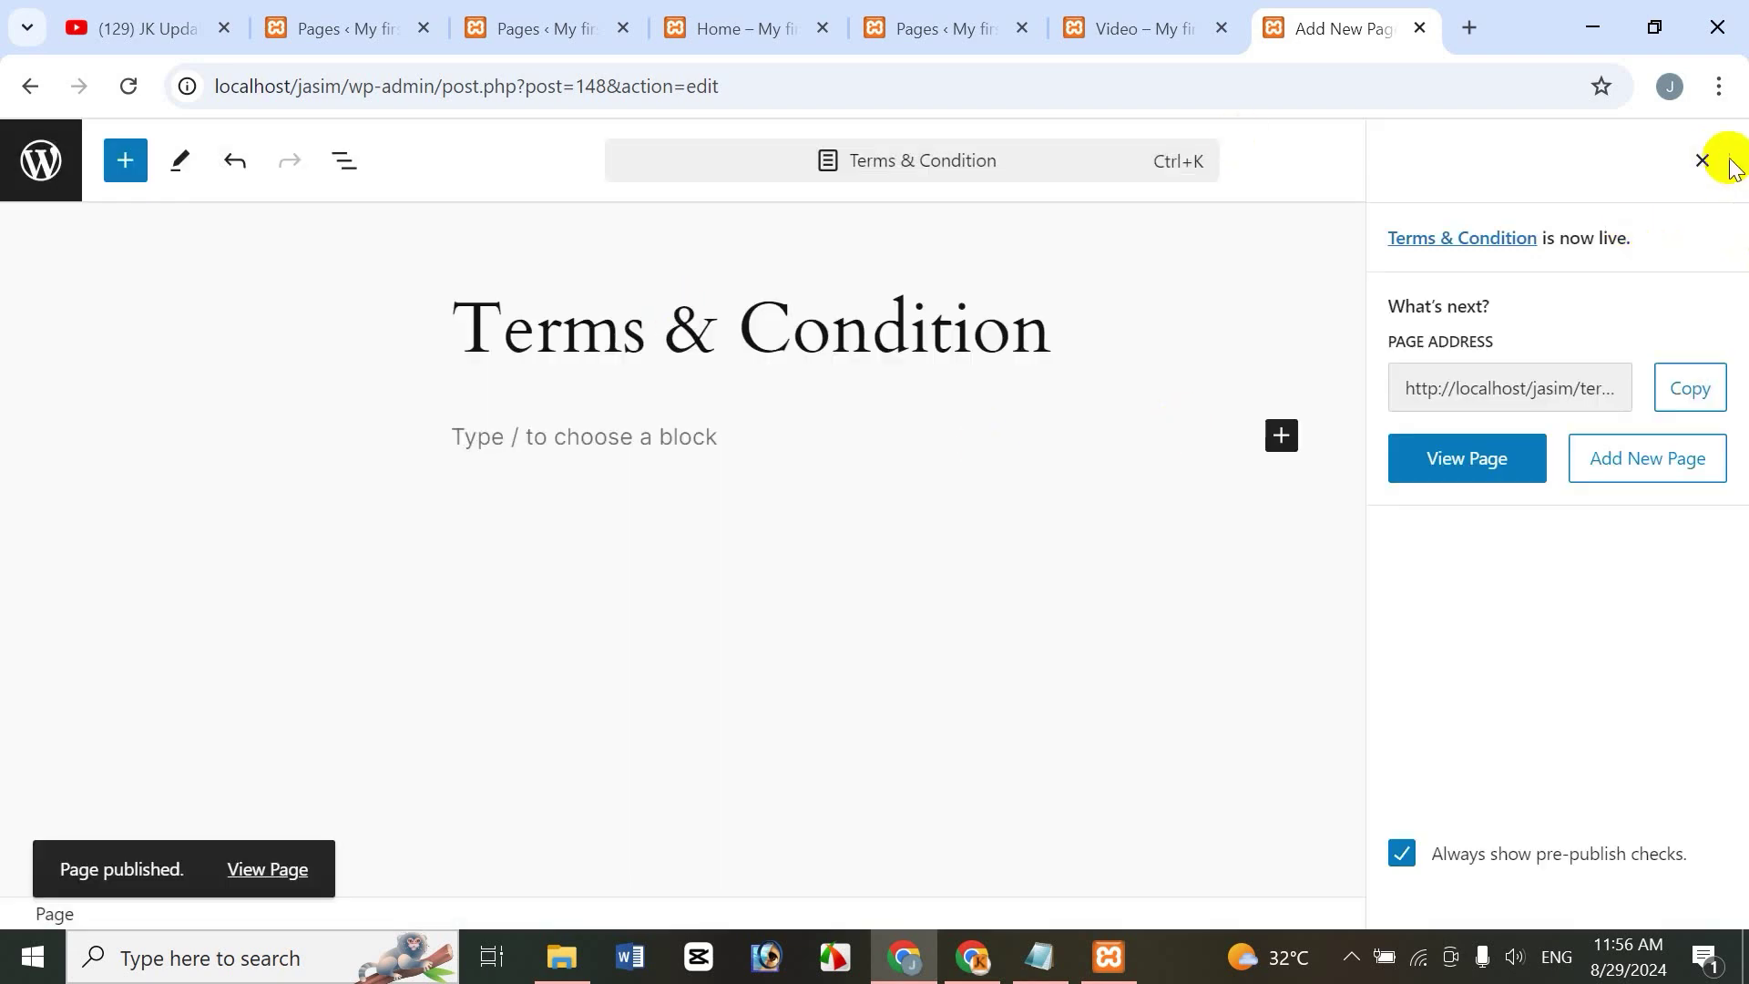
Dismiss the post-publish details and close the browser tabs holding the Terms & Condition editor and the Video page
left_click(1701, 162)
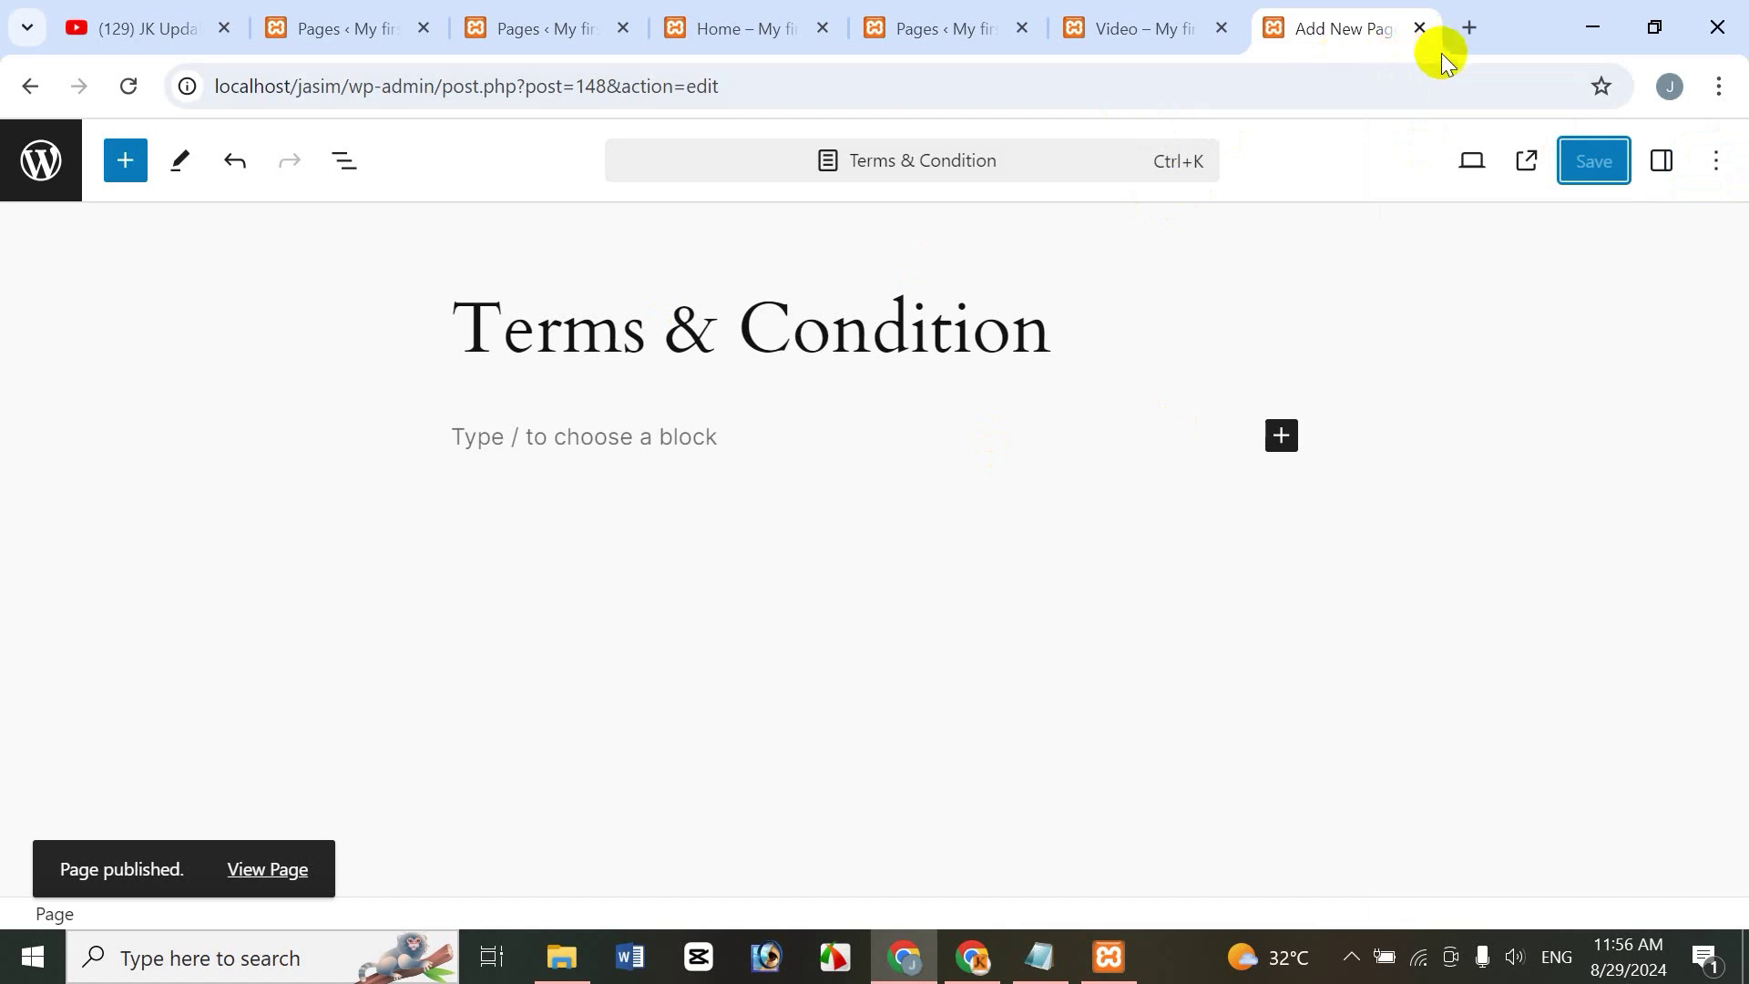
left_click(1421, 29)
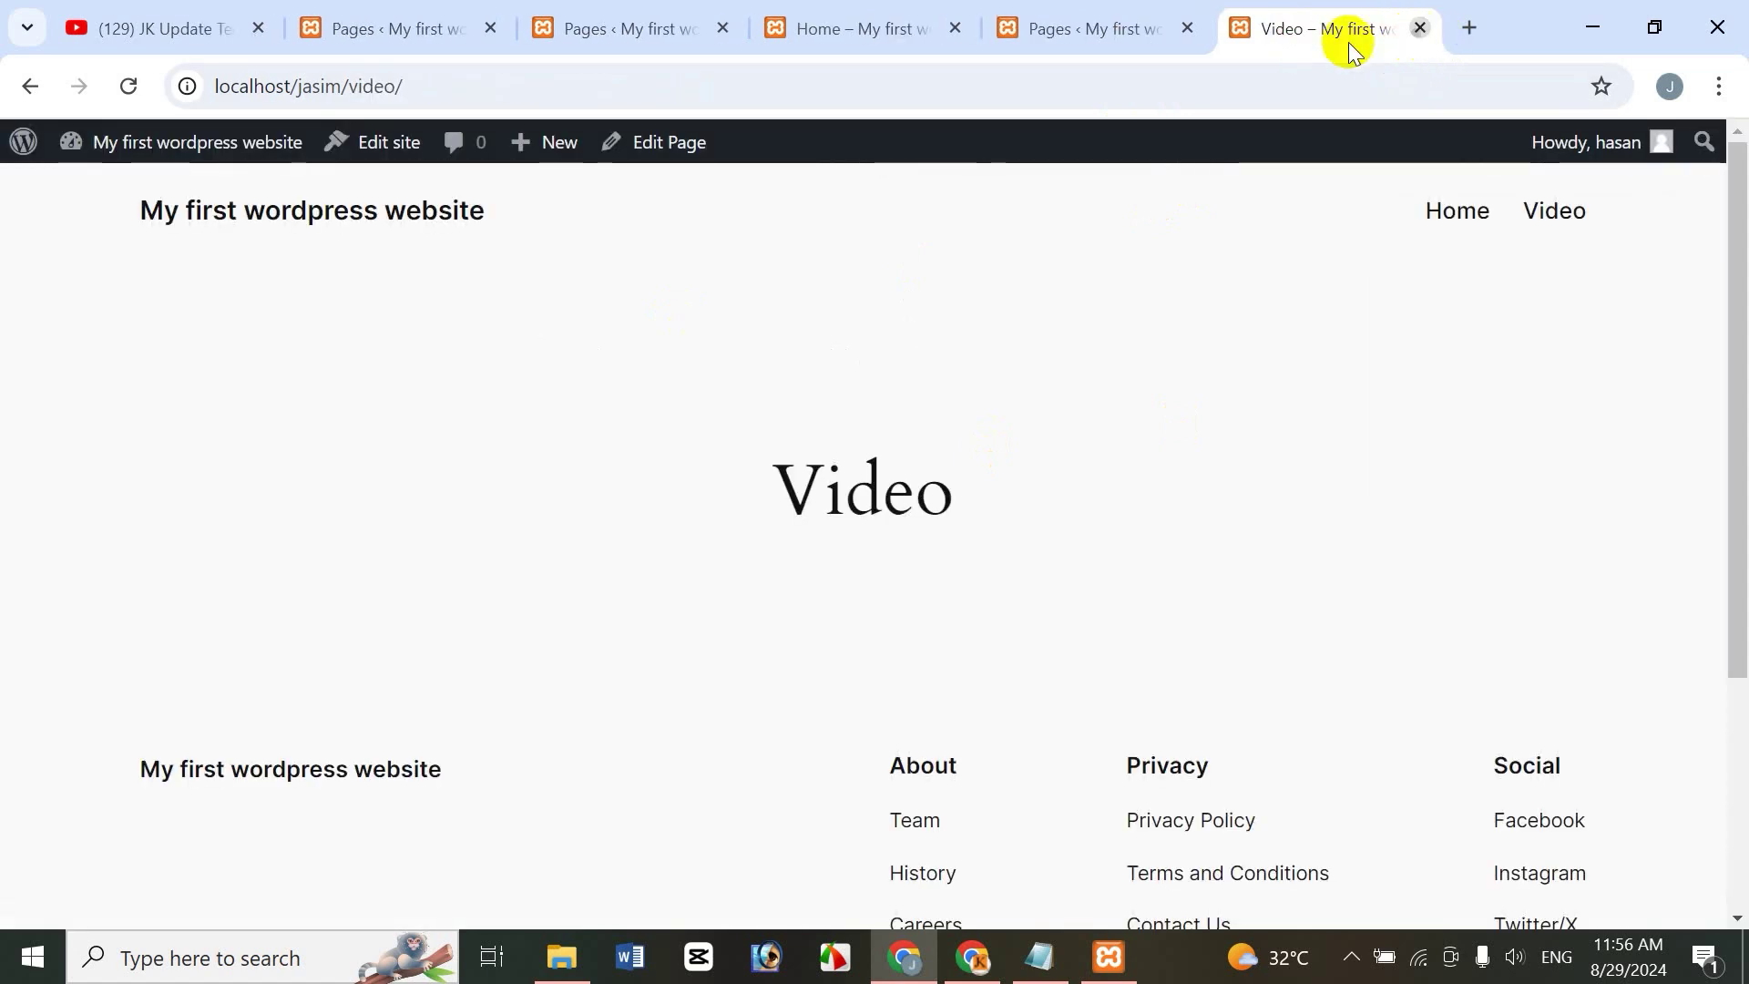
left_click(1420, 29)
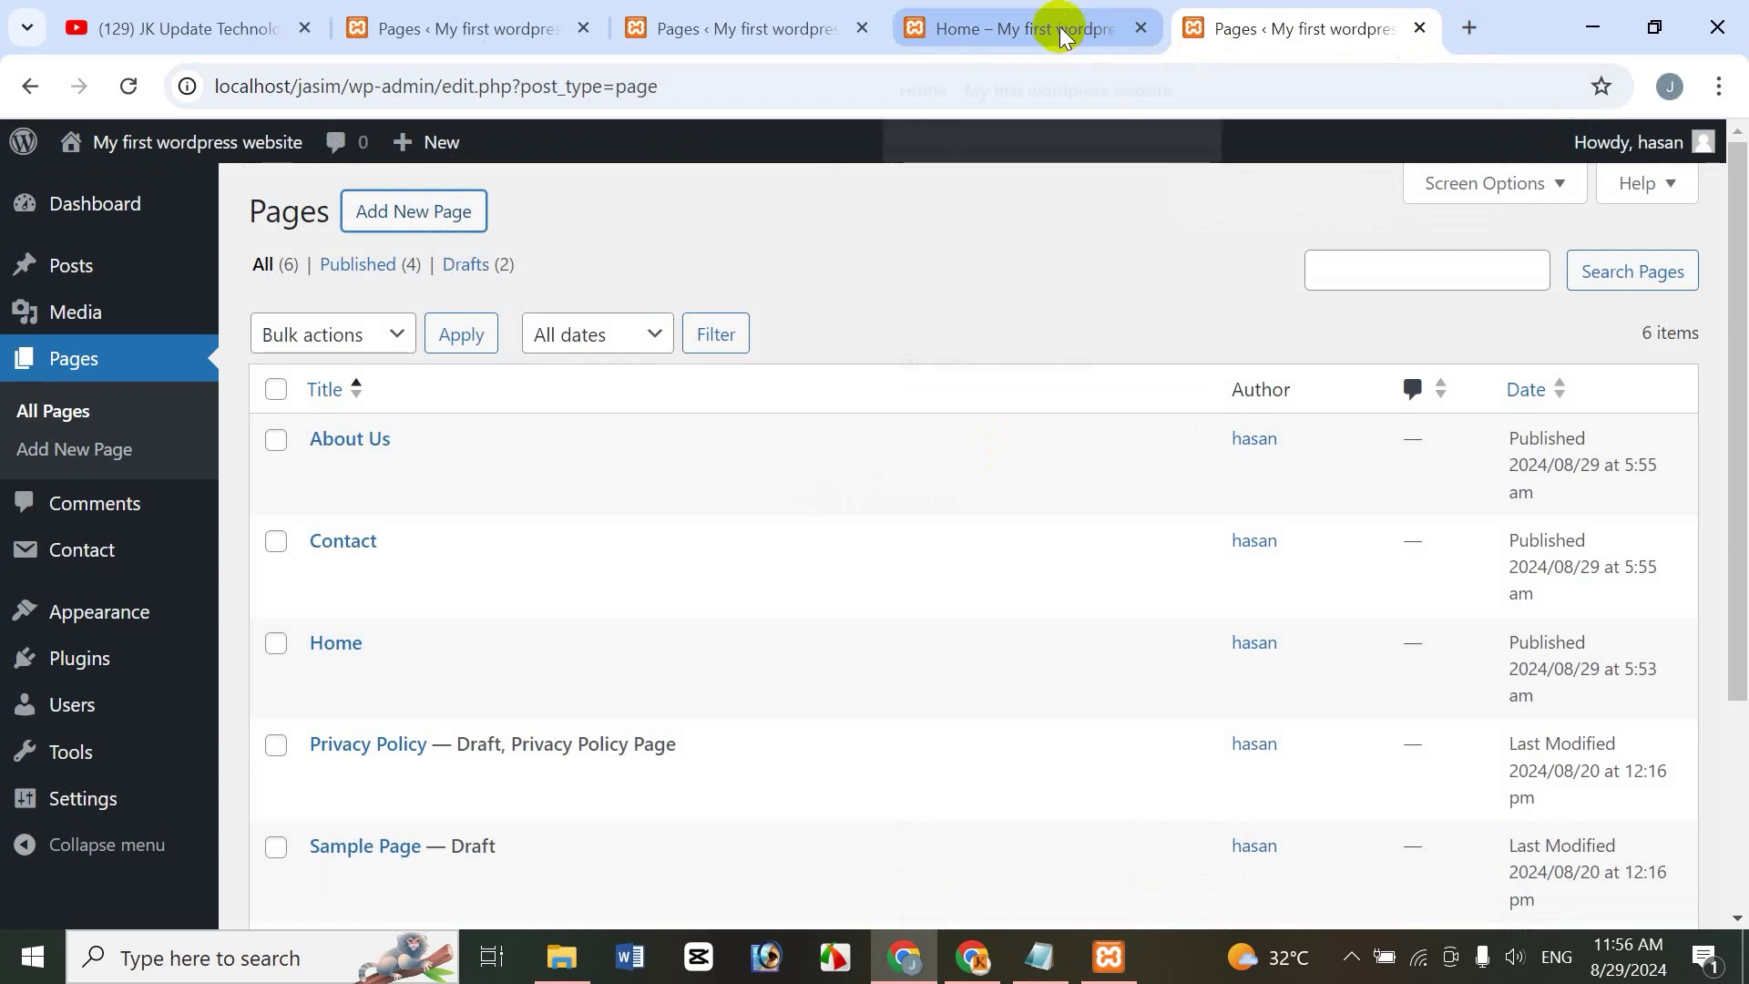
Close the browser tabs with the duplicate page lists and the Home page, and reload the remaining page list
left_click(1419, 29)
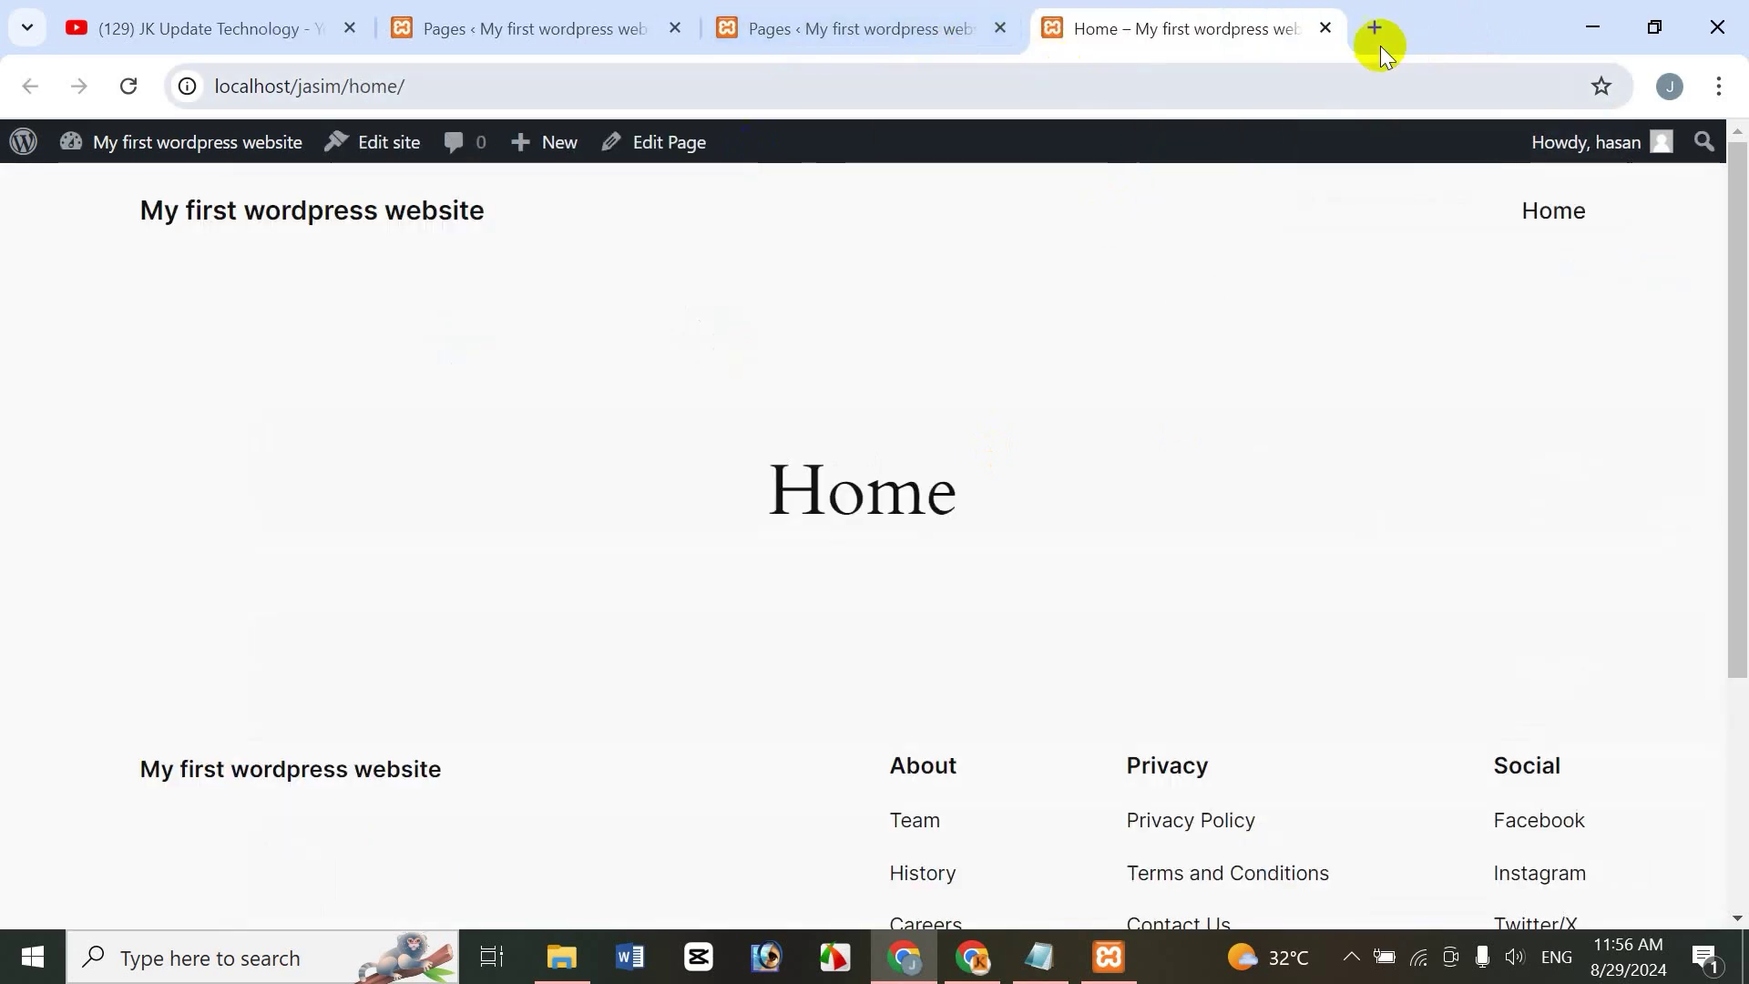
left_click(1325, 28)
left_click(583, 30)
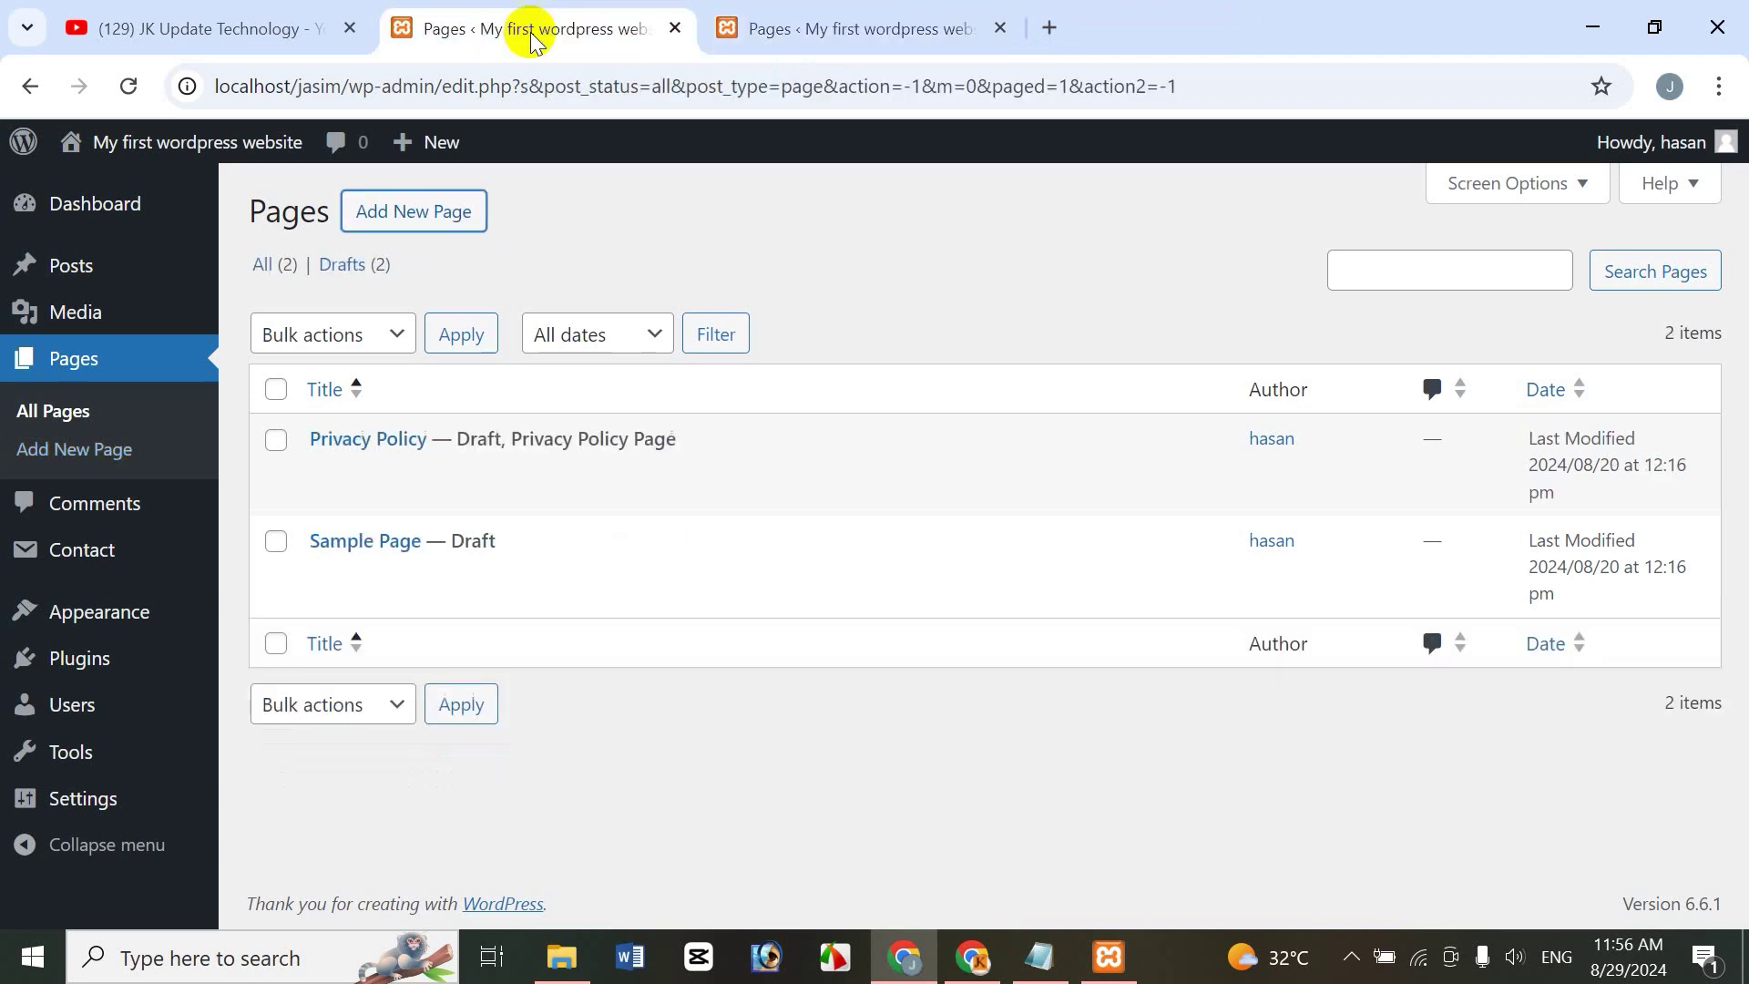
left_click(872, 33)
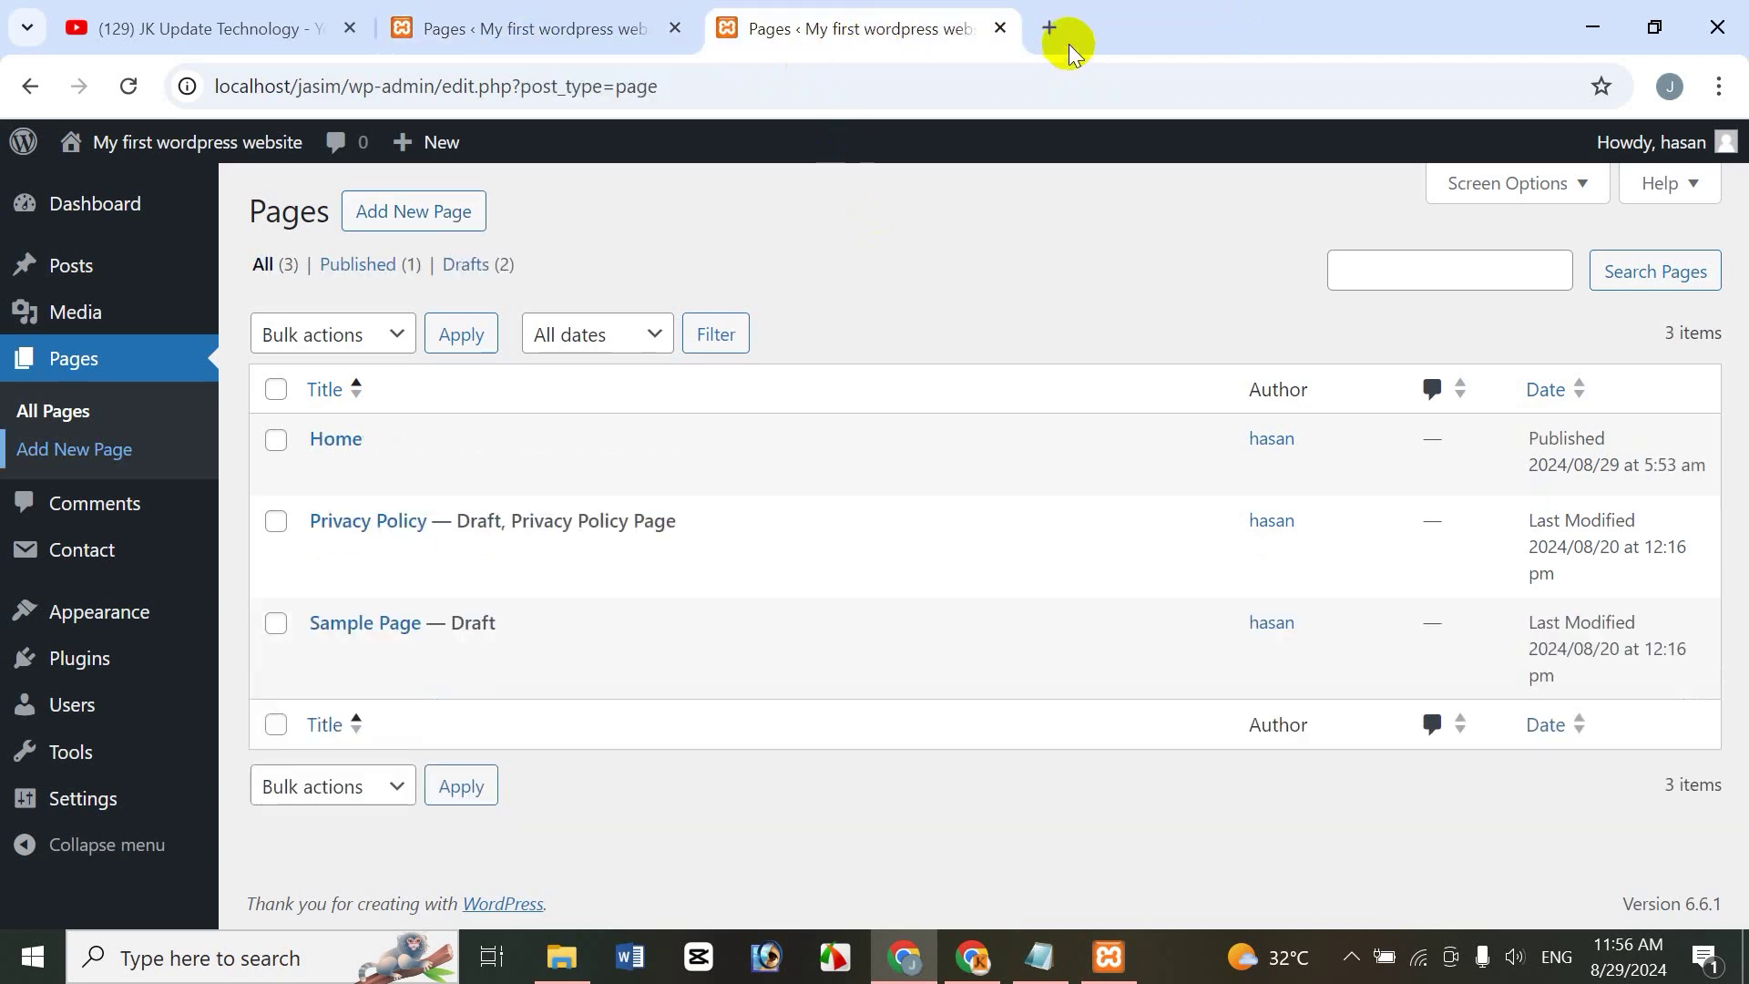
left_click(1000, 28)
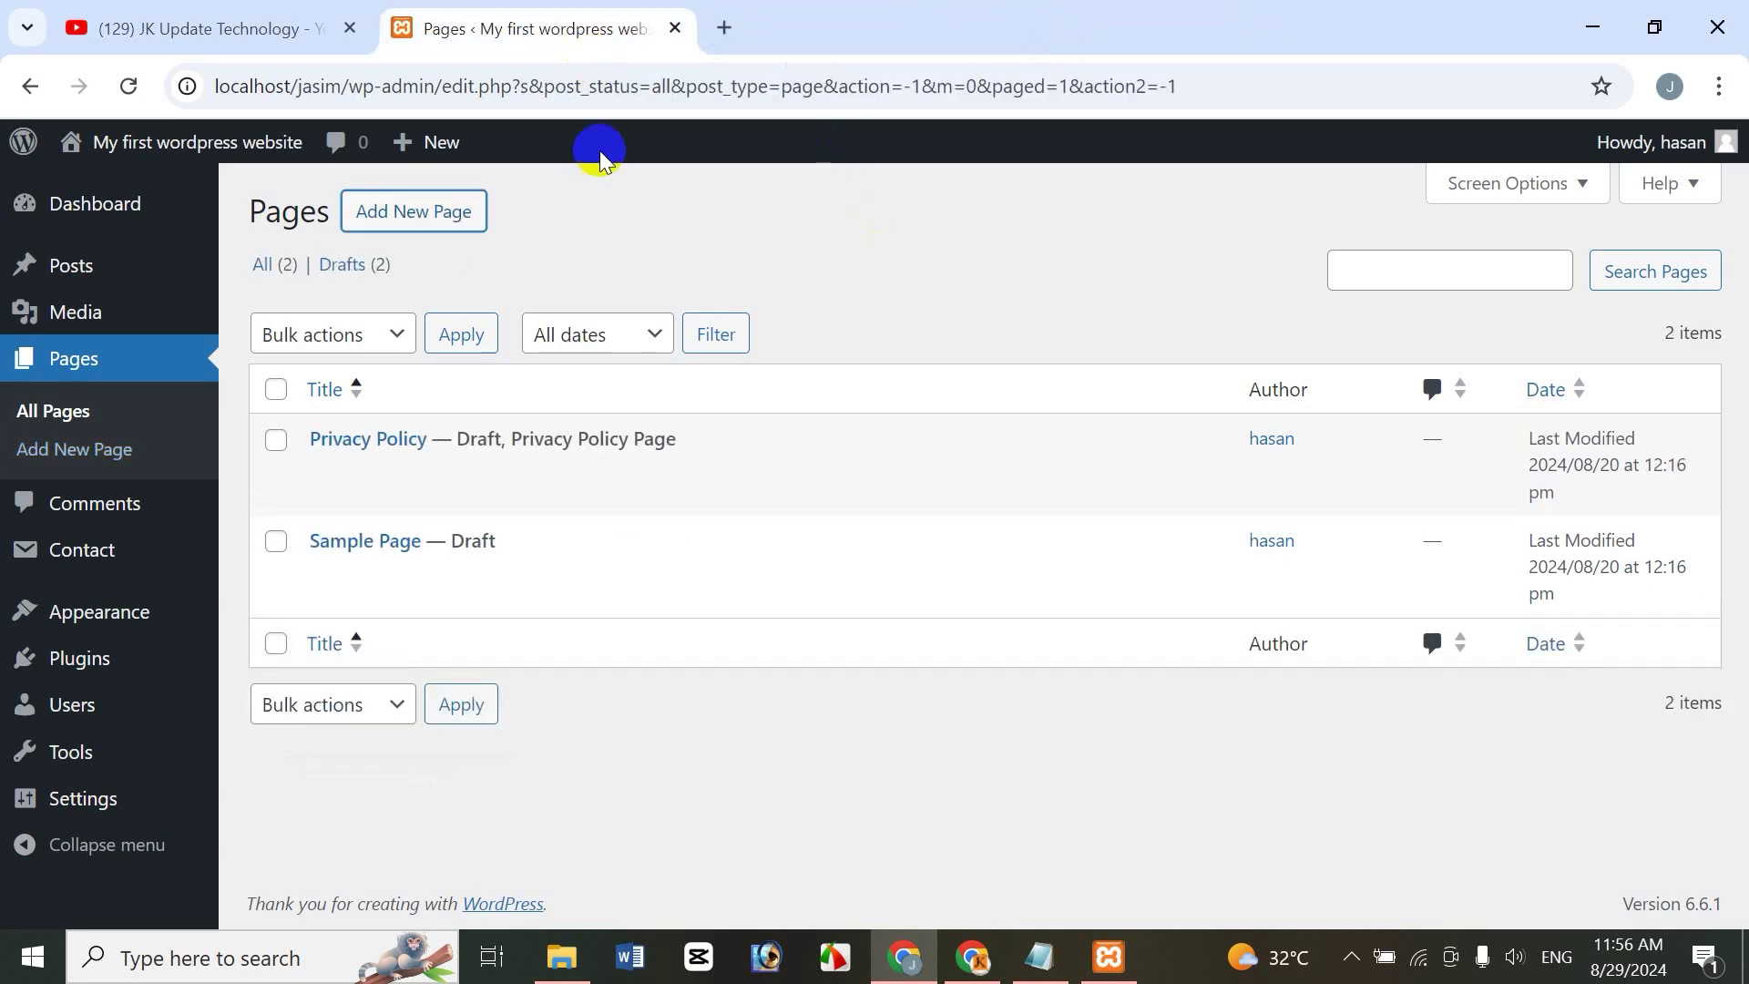
left_click(129, 85)
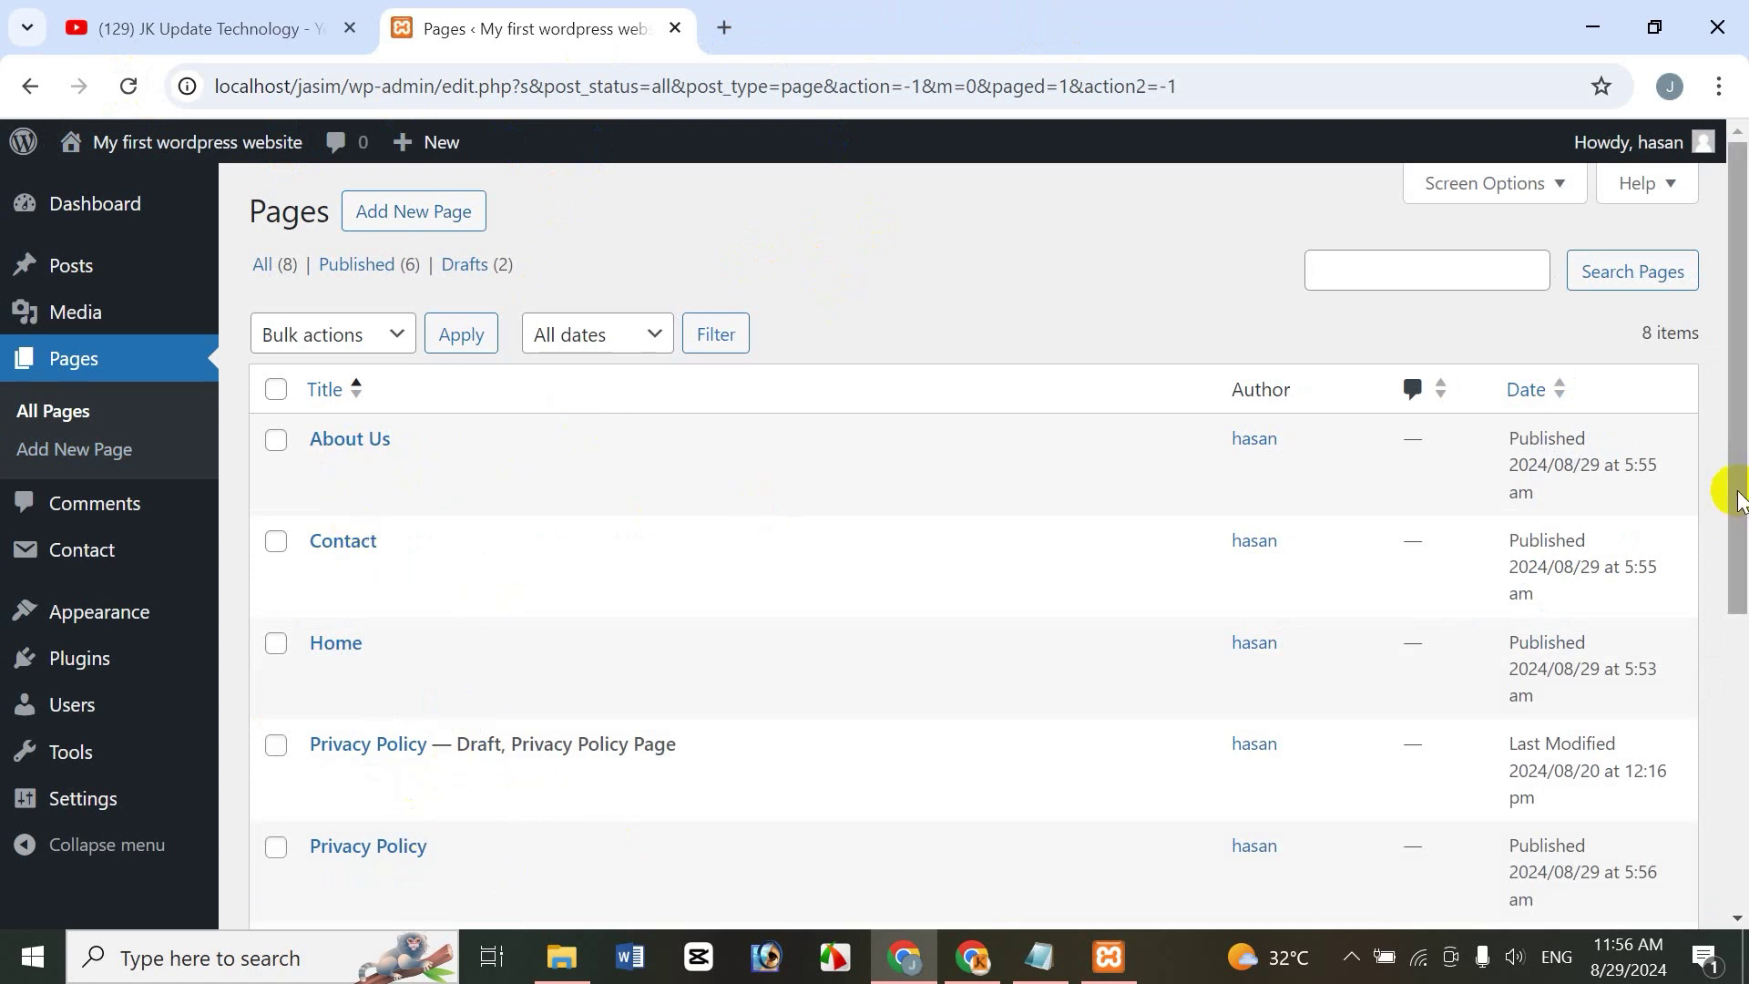
Move the draft Privacy Policy page to the trash, keeping the published one
left_click_drag(1734, 480, 1727, 648)
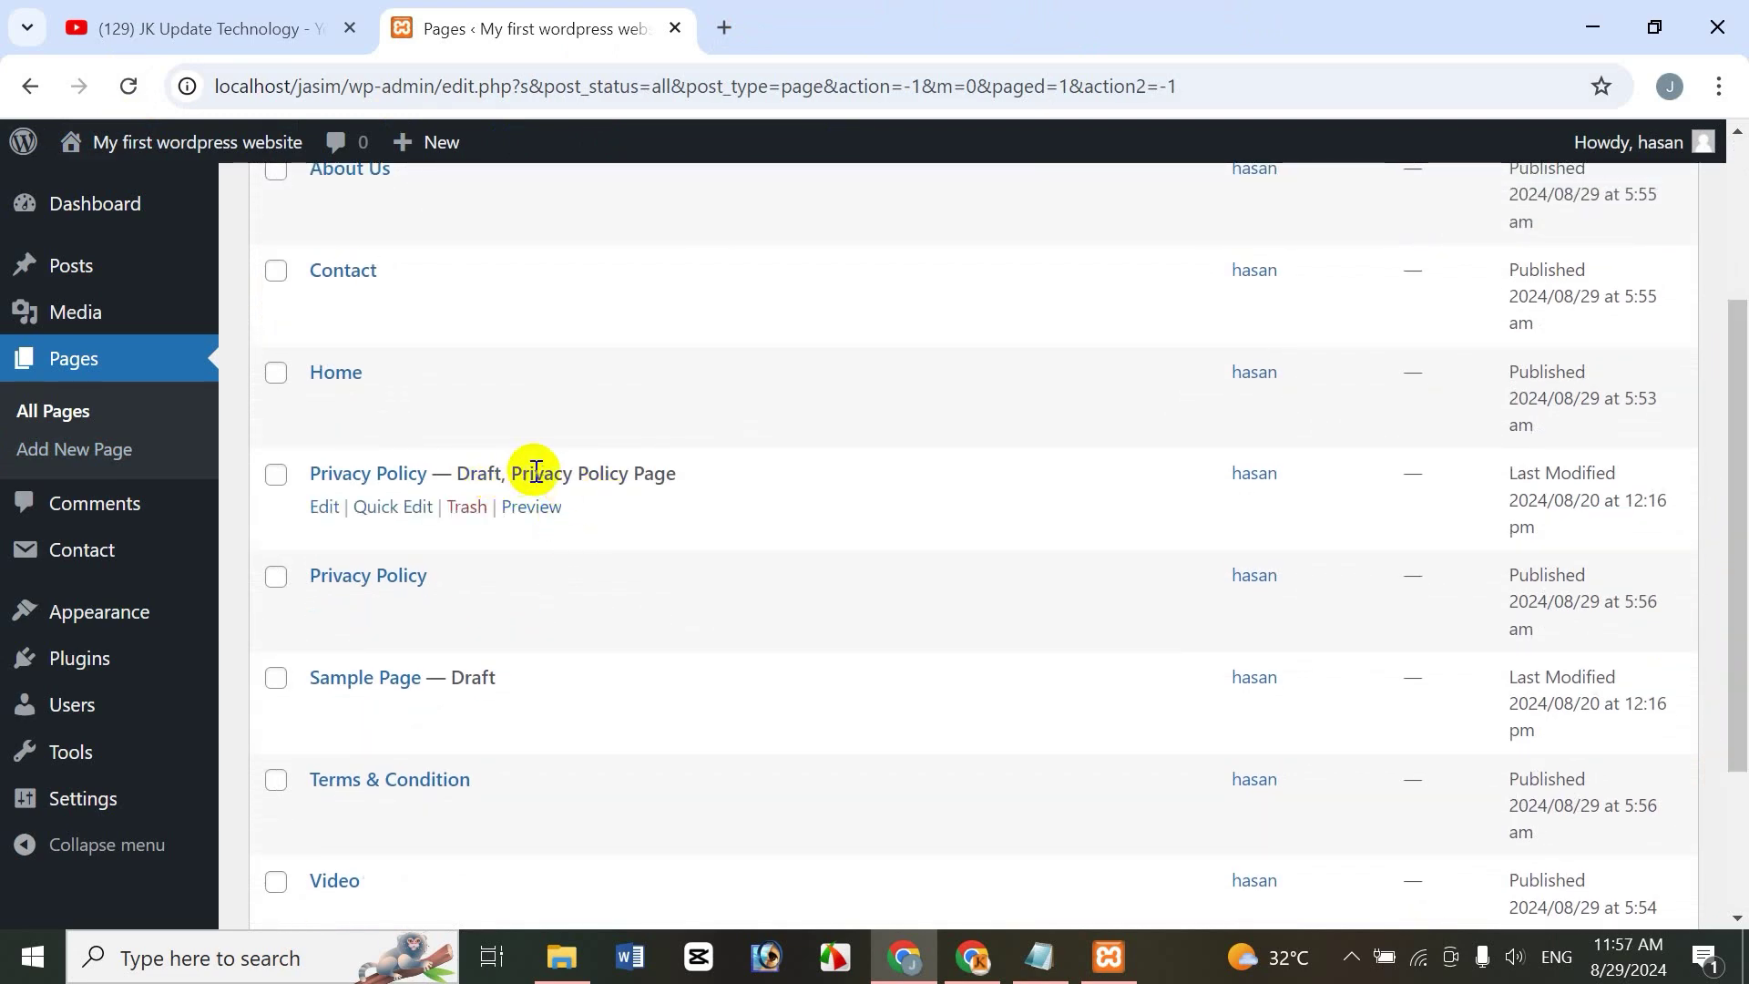
left_click(277, 473)
left_click(468, 508)
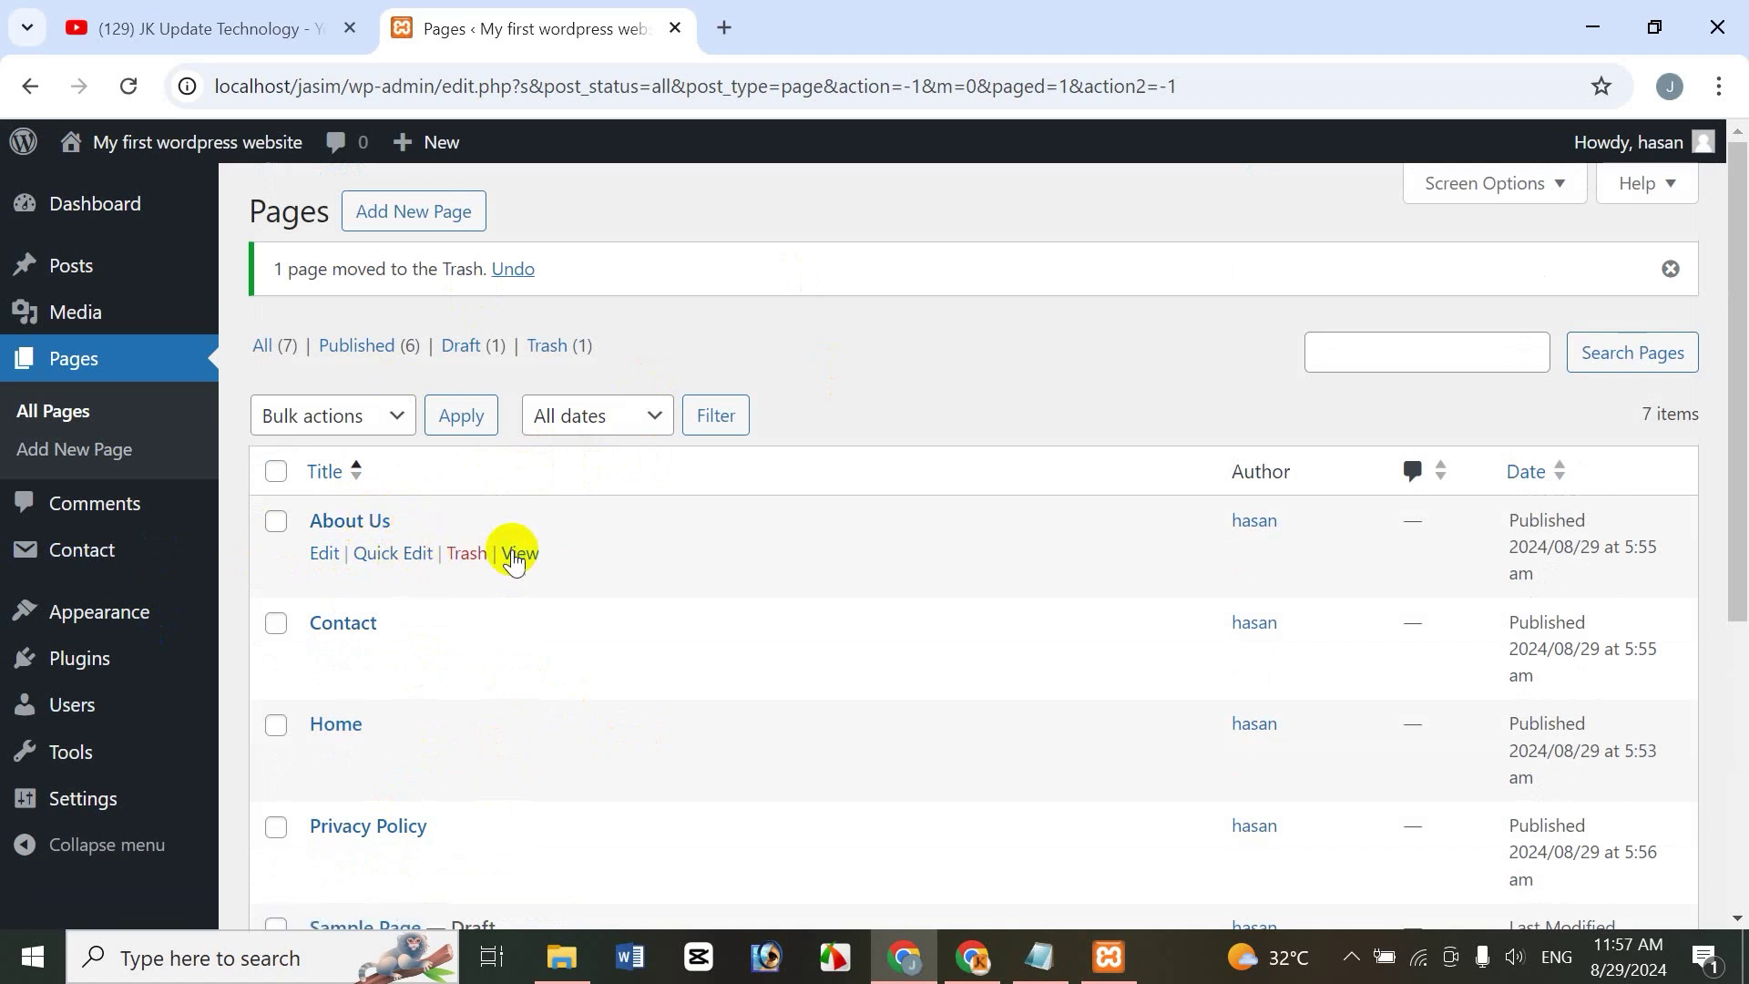
View the About Us page in a separate browser tab and browse the site's Contact, Home, Privacy Policy and Terms & Condition pages
right_click(524, 564)
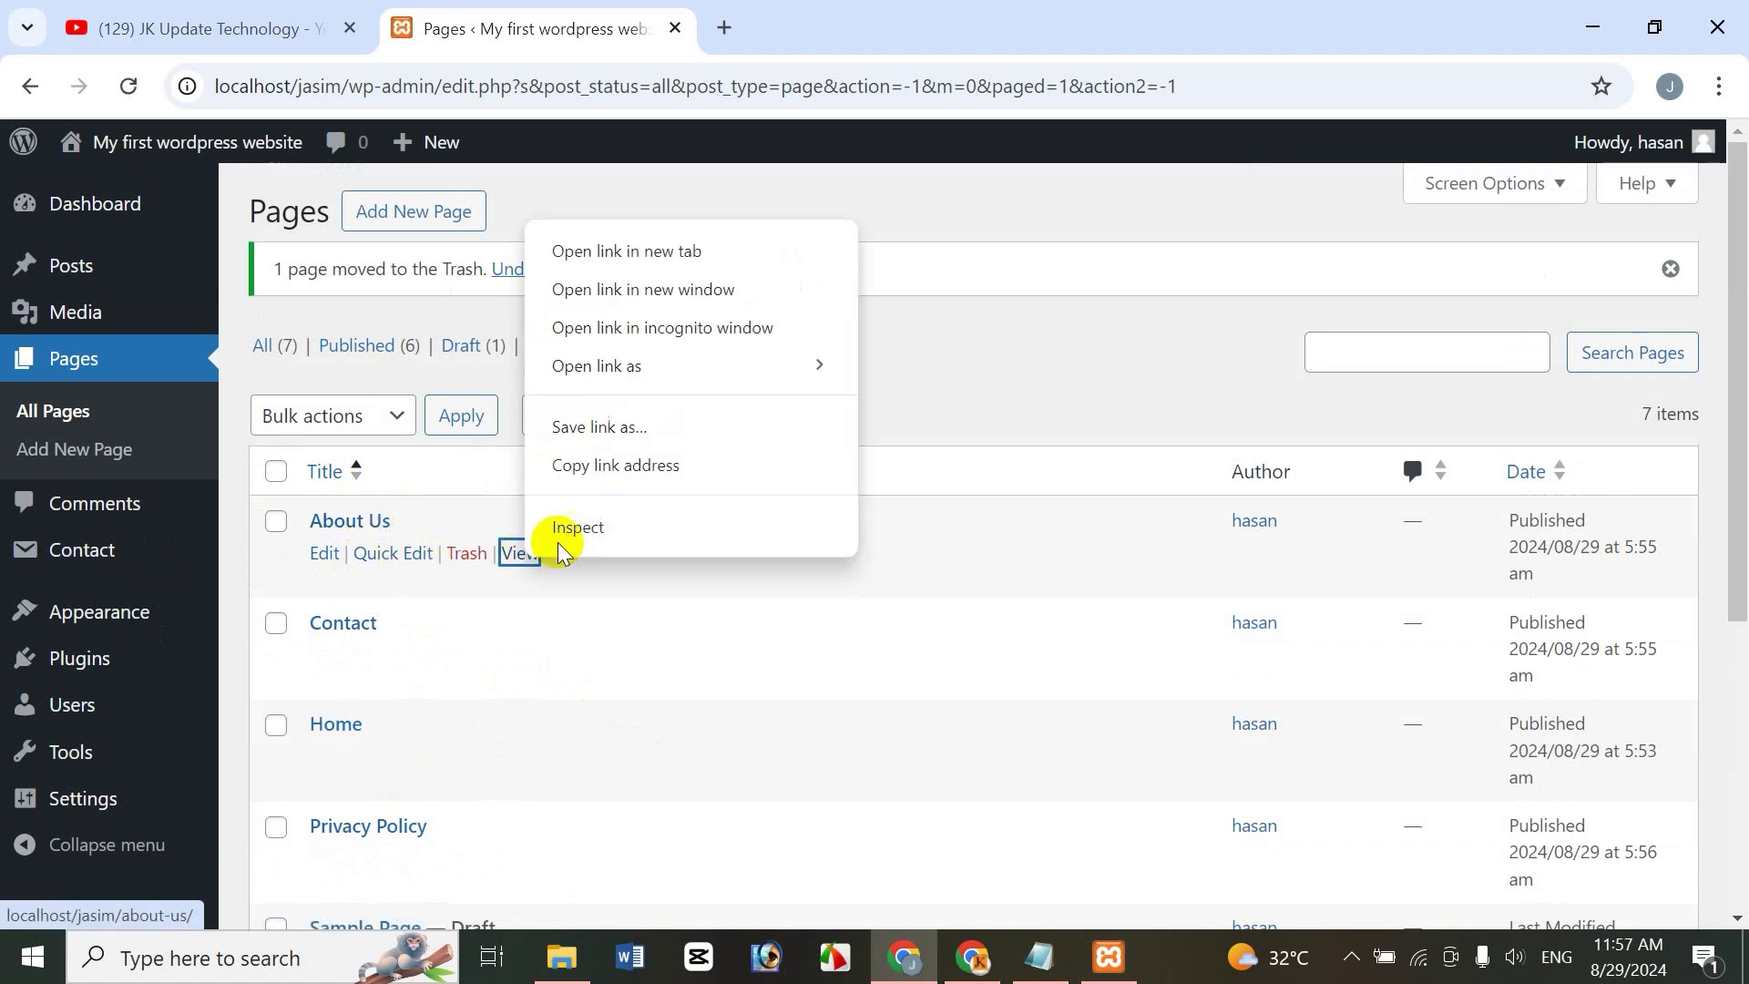
left_click(644, 246)
left_click(813, 13)
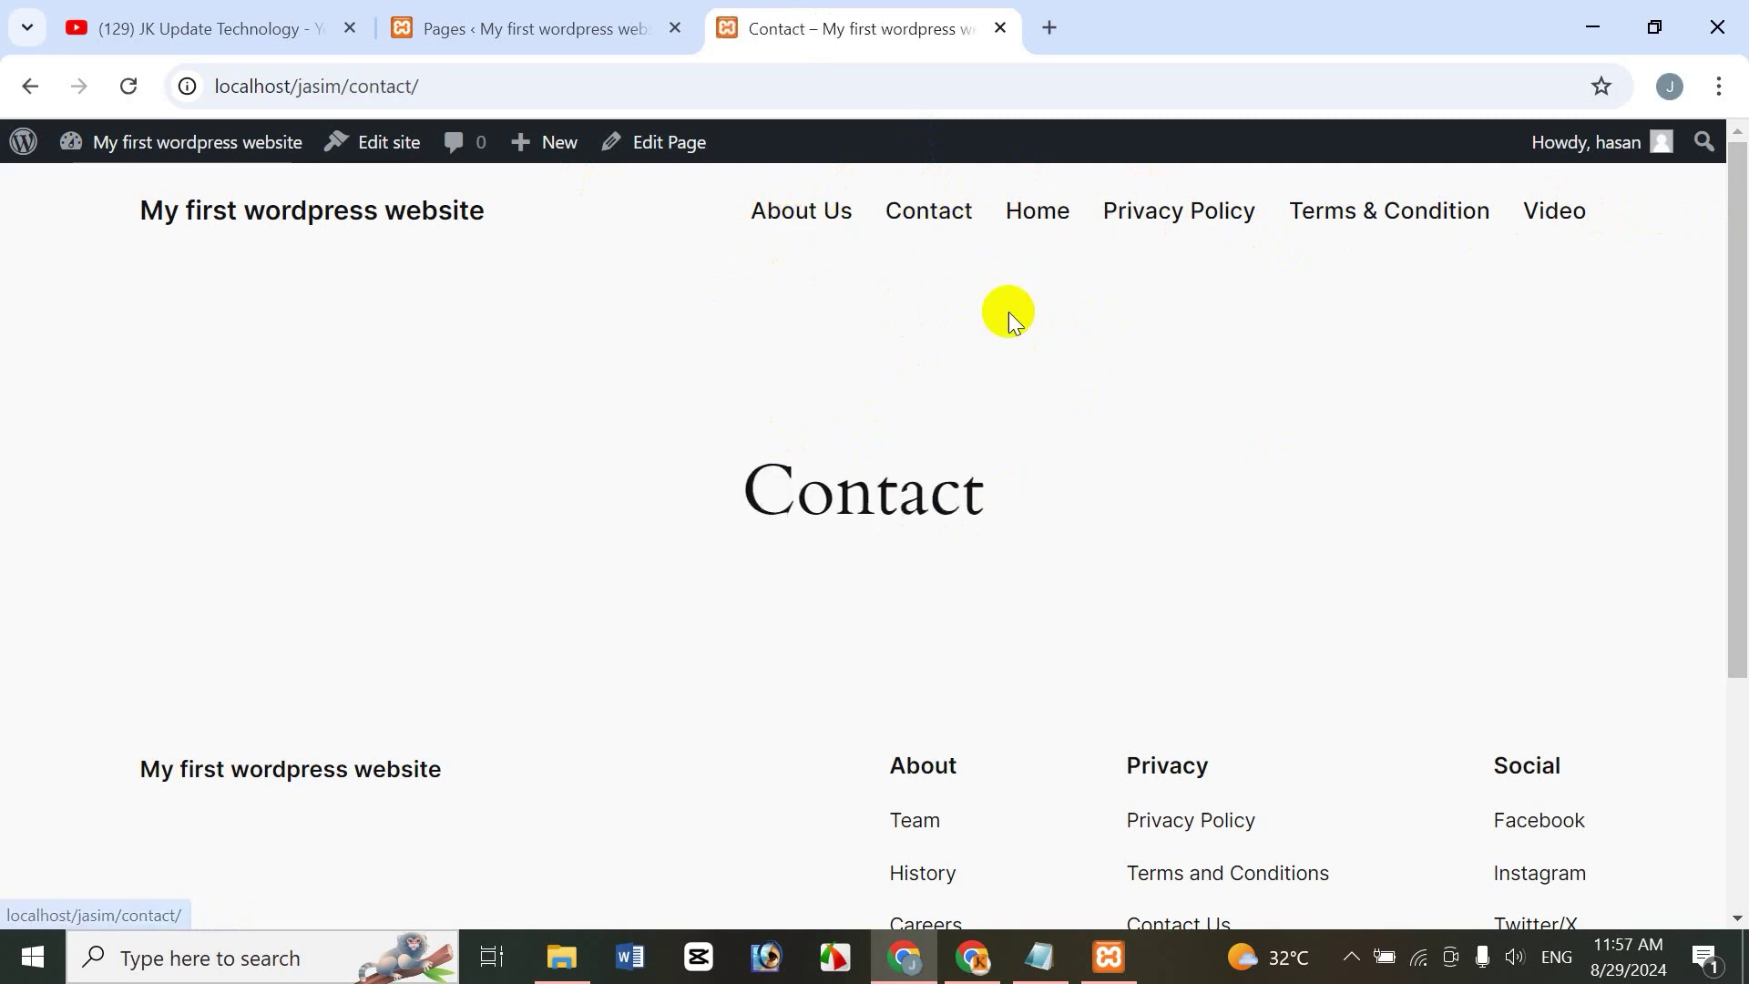
left_click(1061, 214)
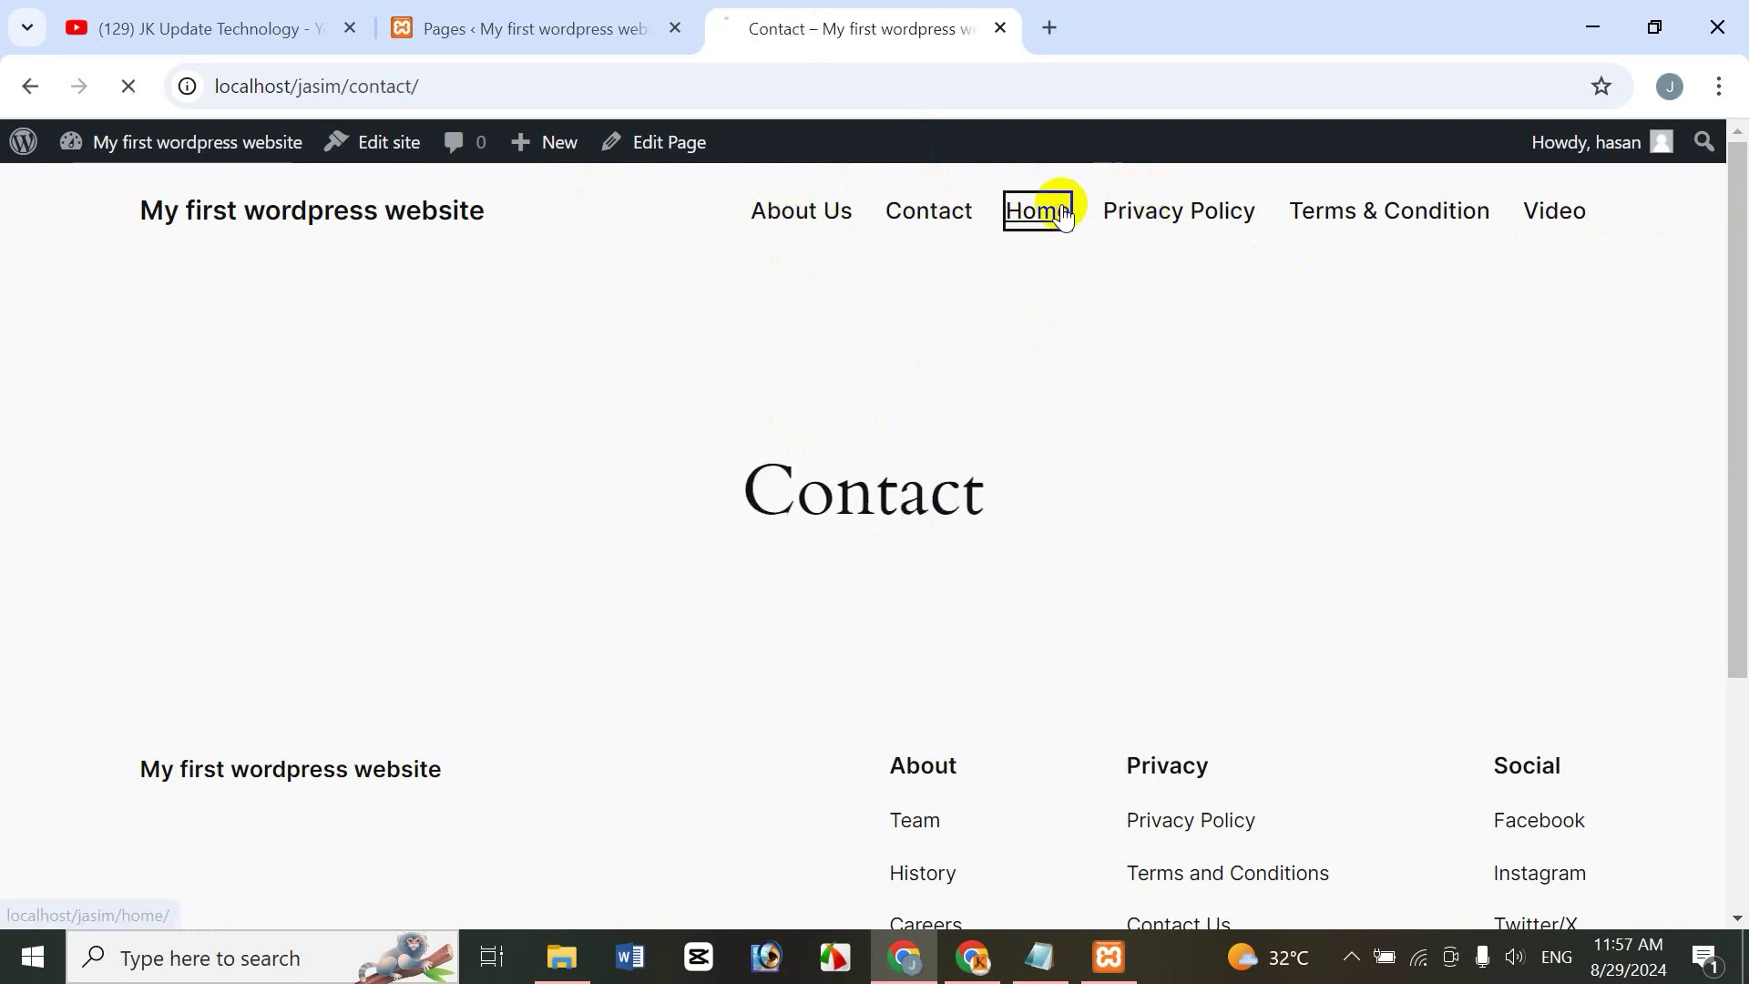
left_click(1211, 208)
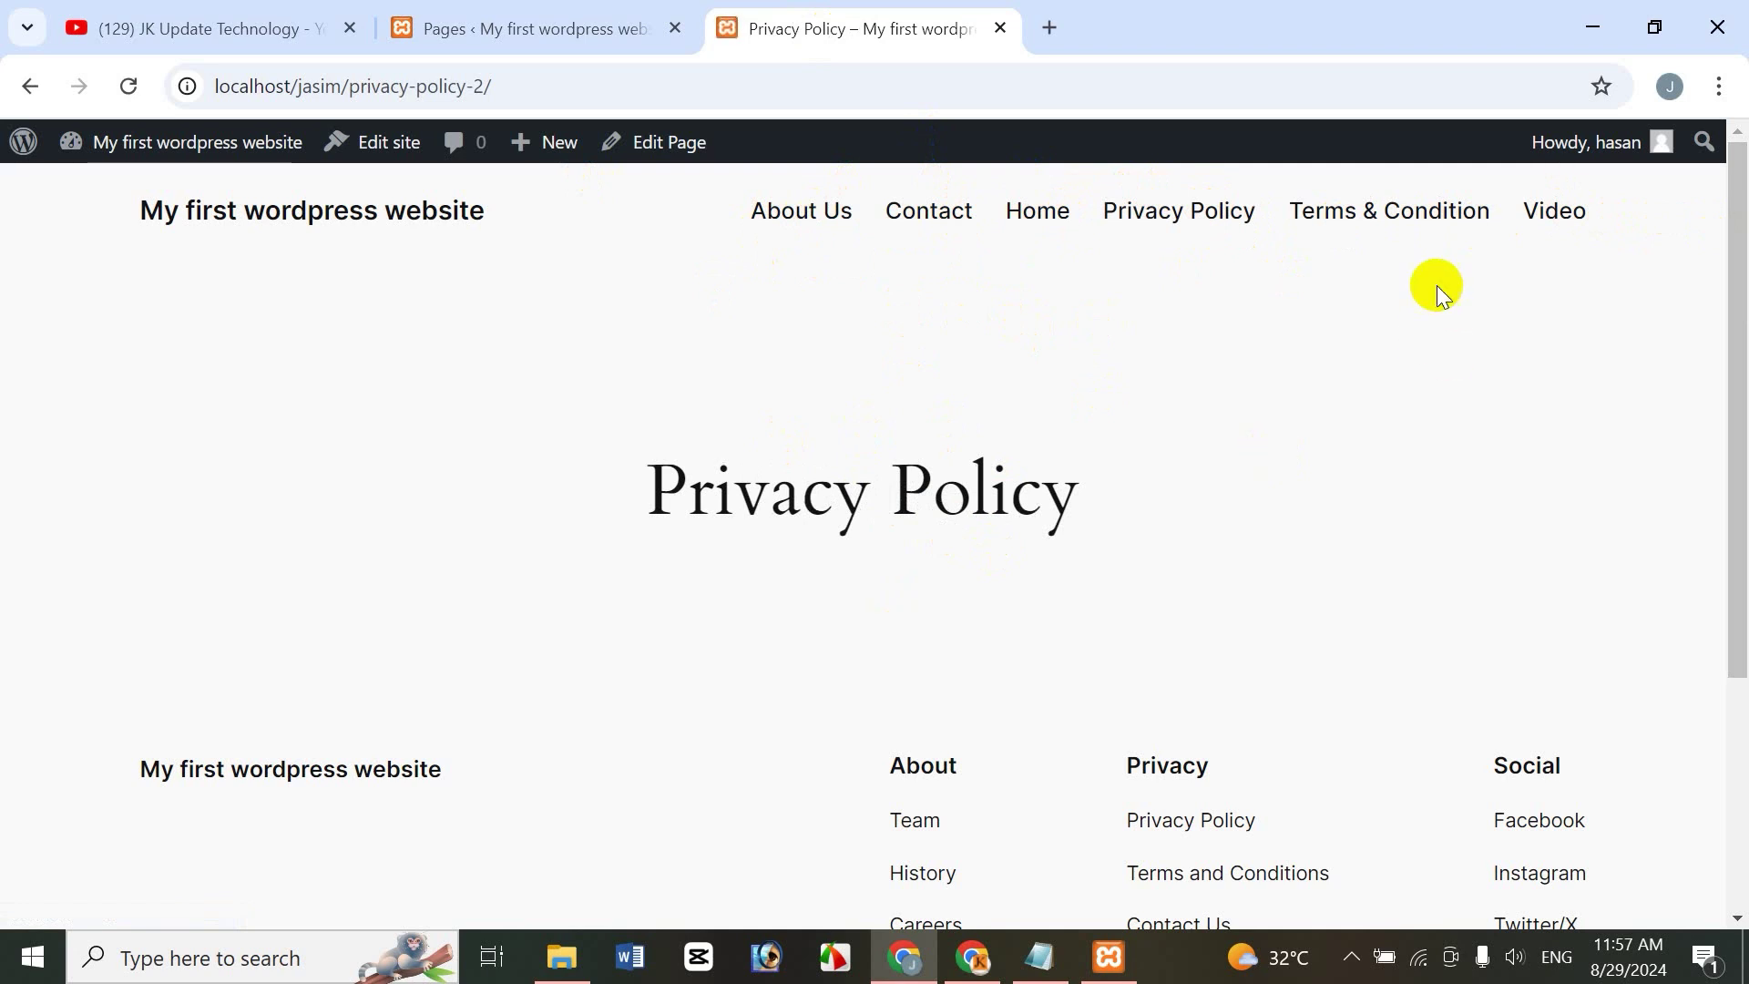
left_click(1401, 214)
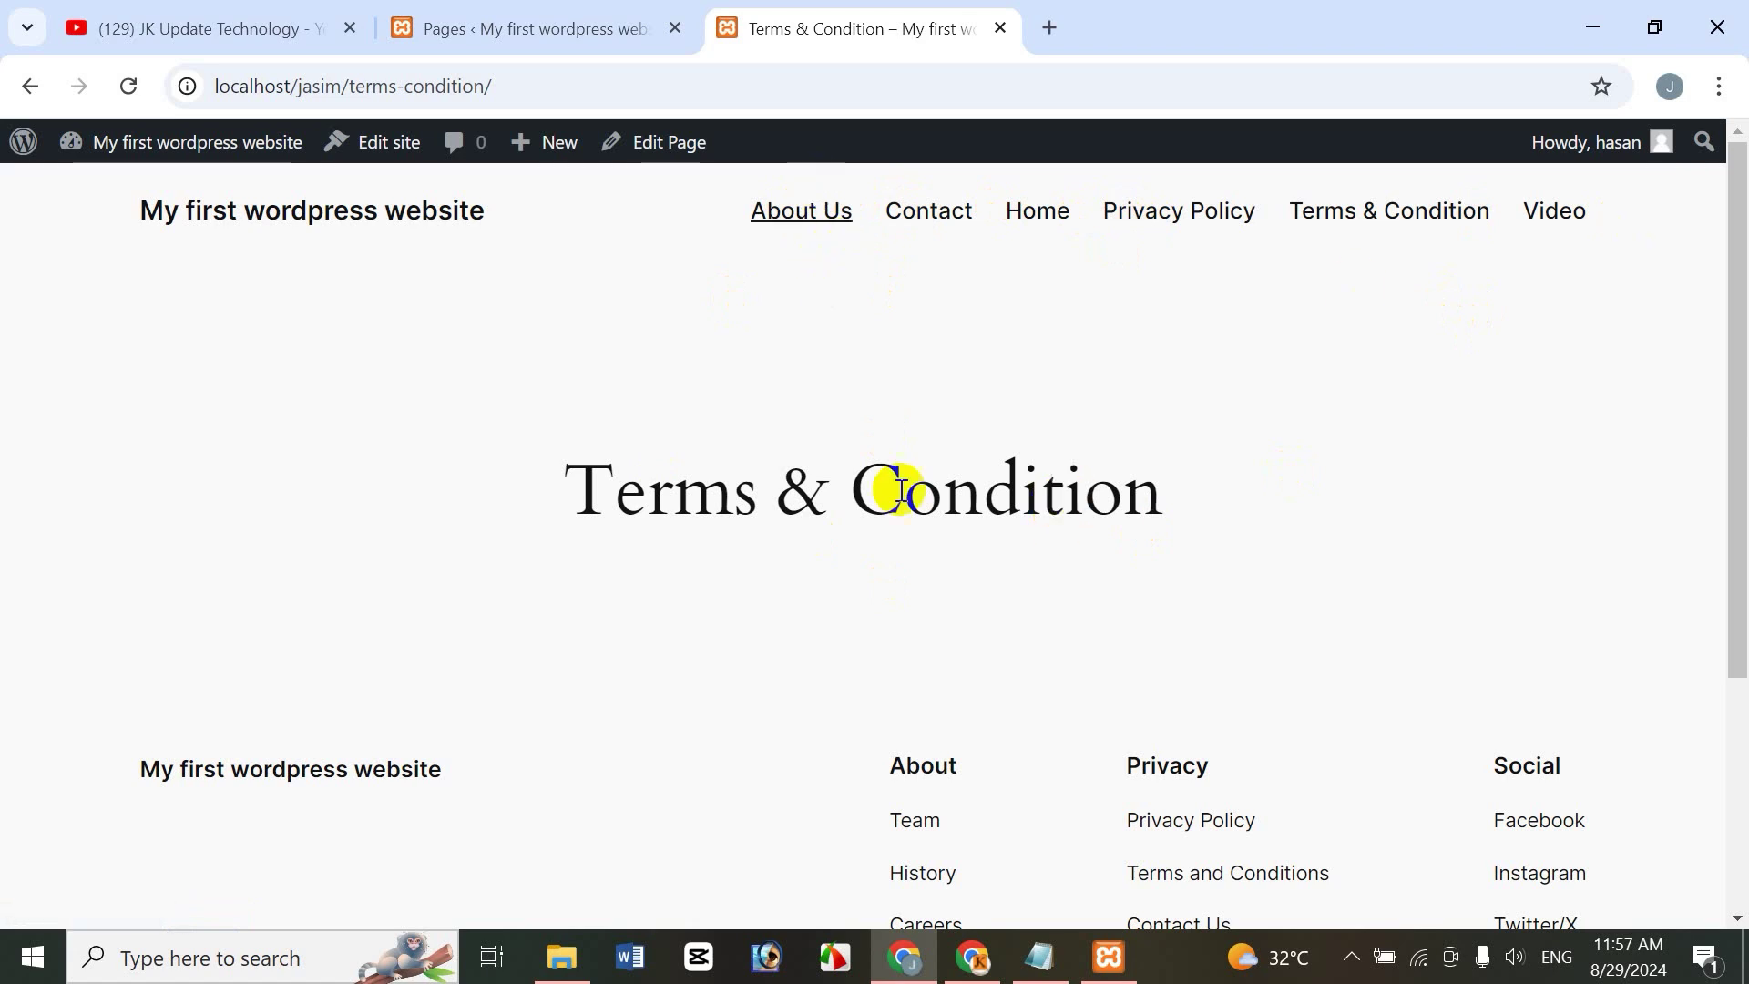
left_click(953, 219)
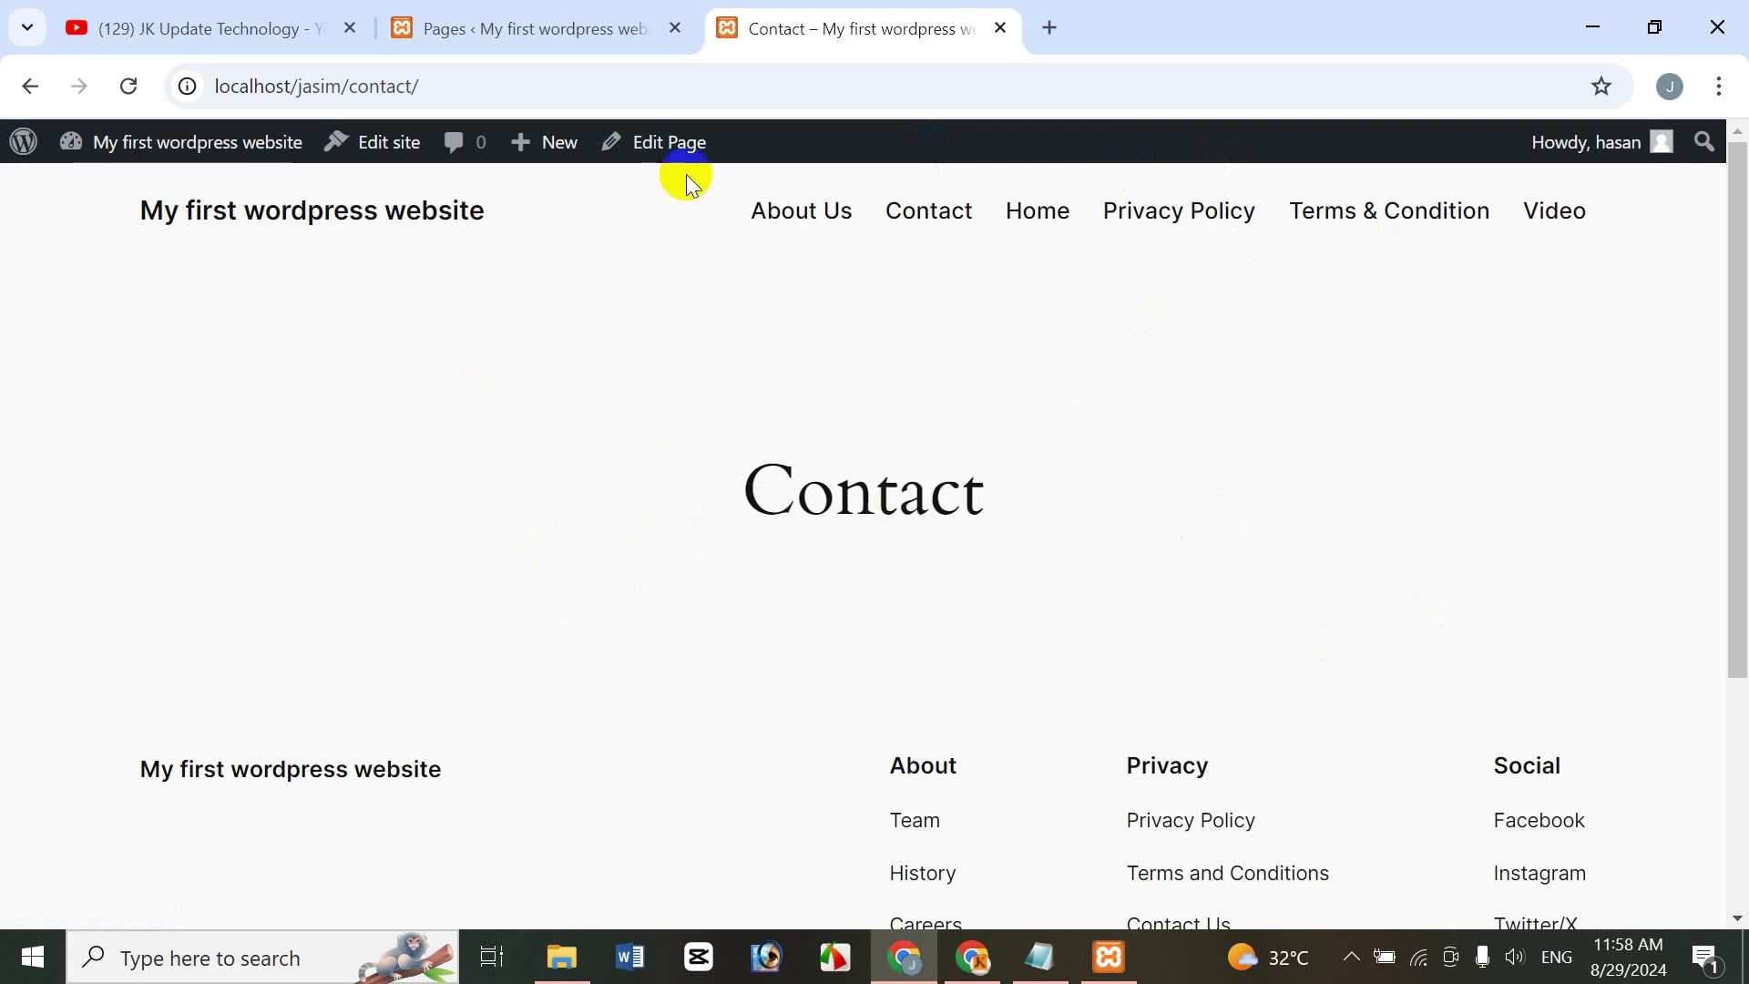
Return to the page list and check the Home page's Quick Edit settings without changing them
left_click(483, 27)
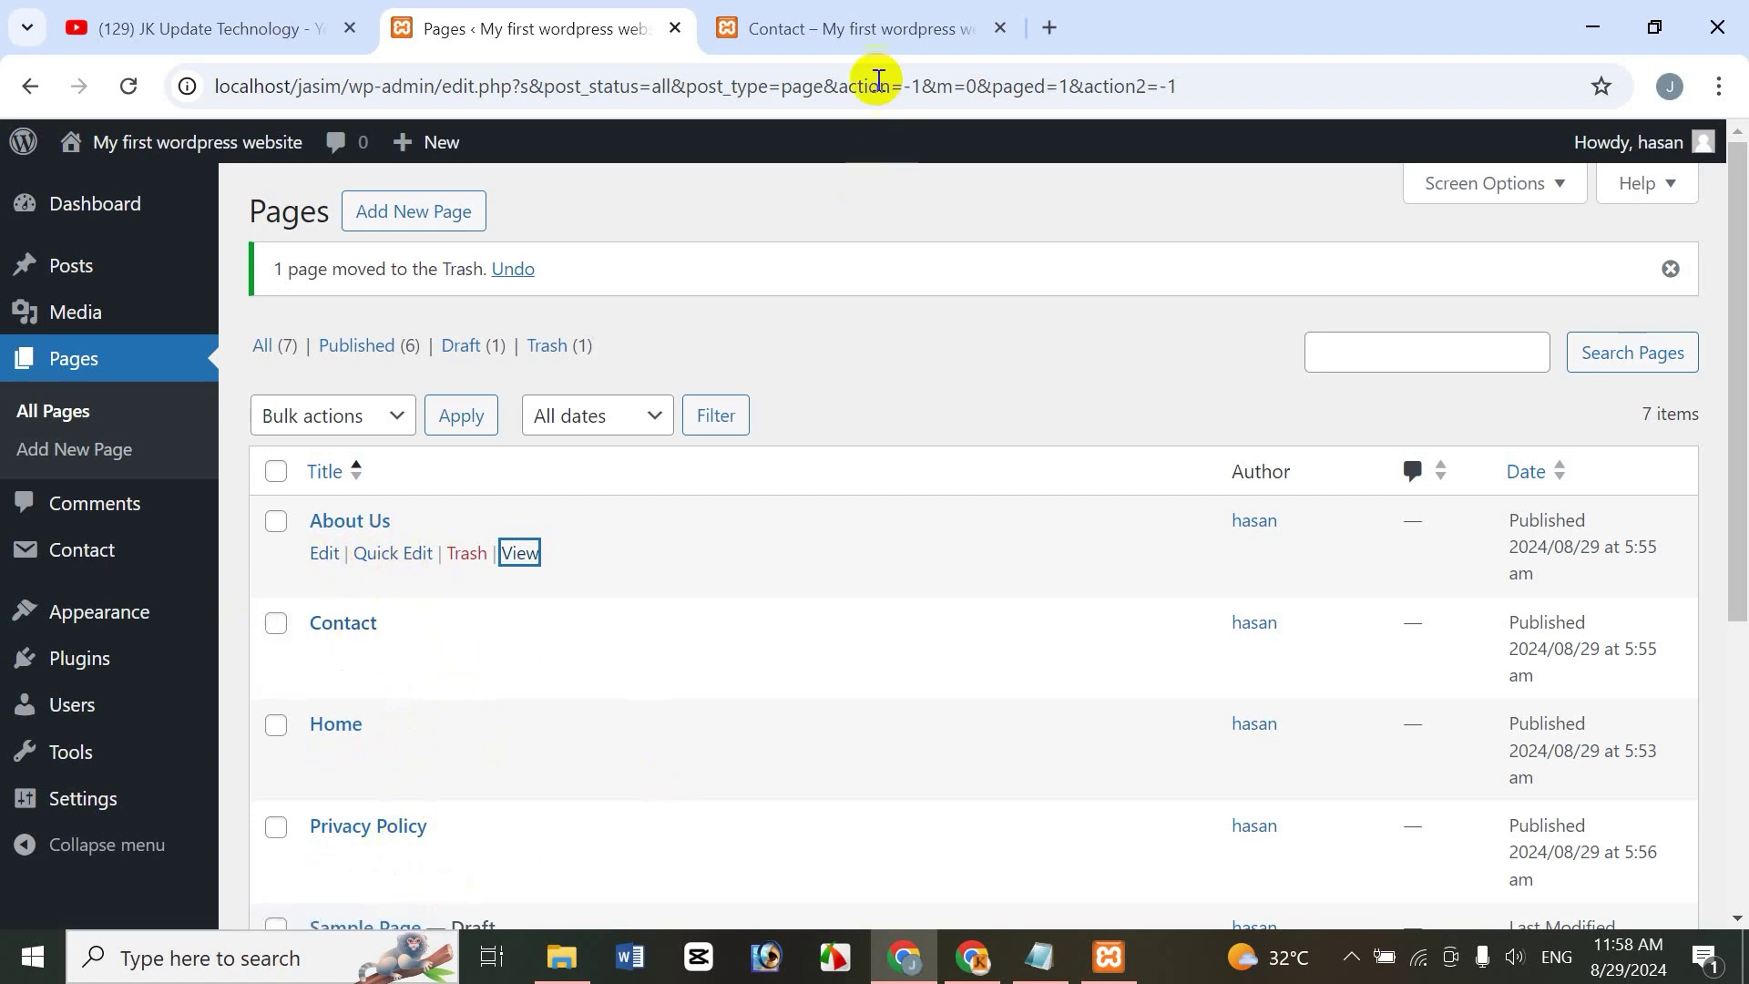
left_click(878, 31)
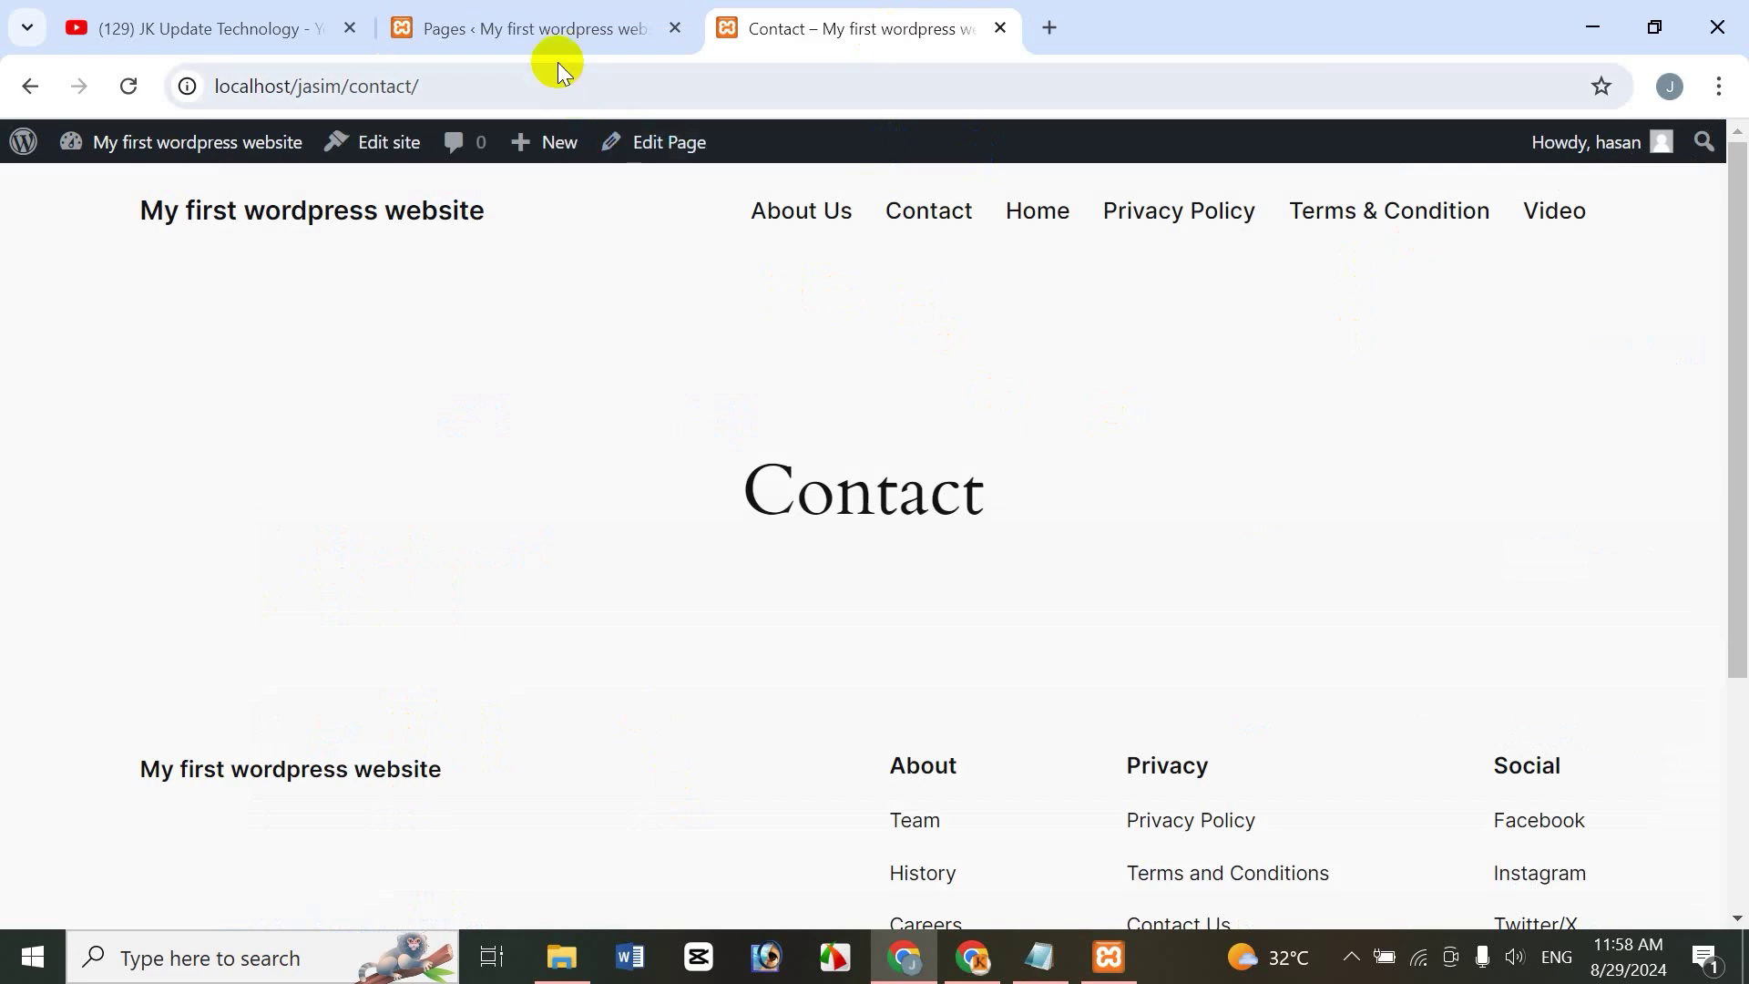
left_click(547, 29)
left_click_drag(1739, 524, 1736, 585)
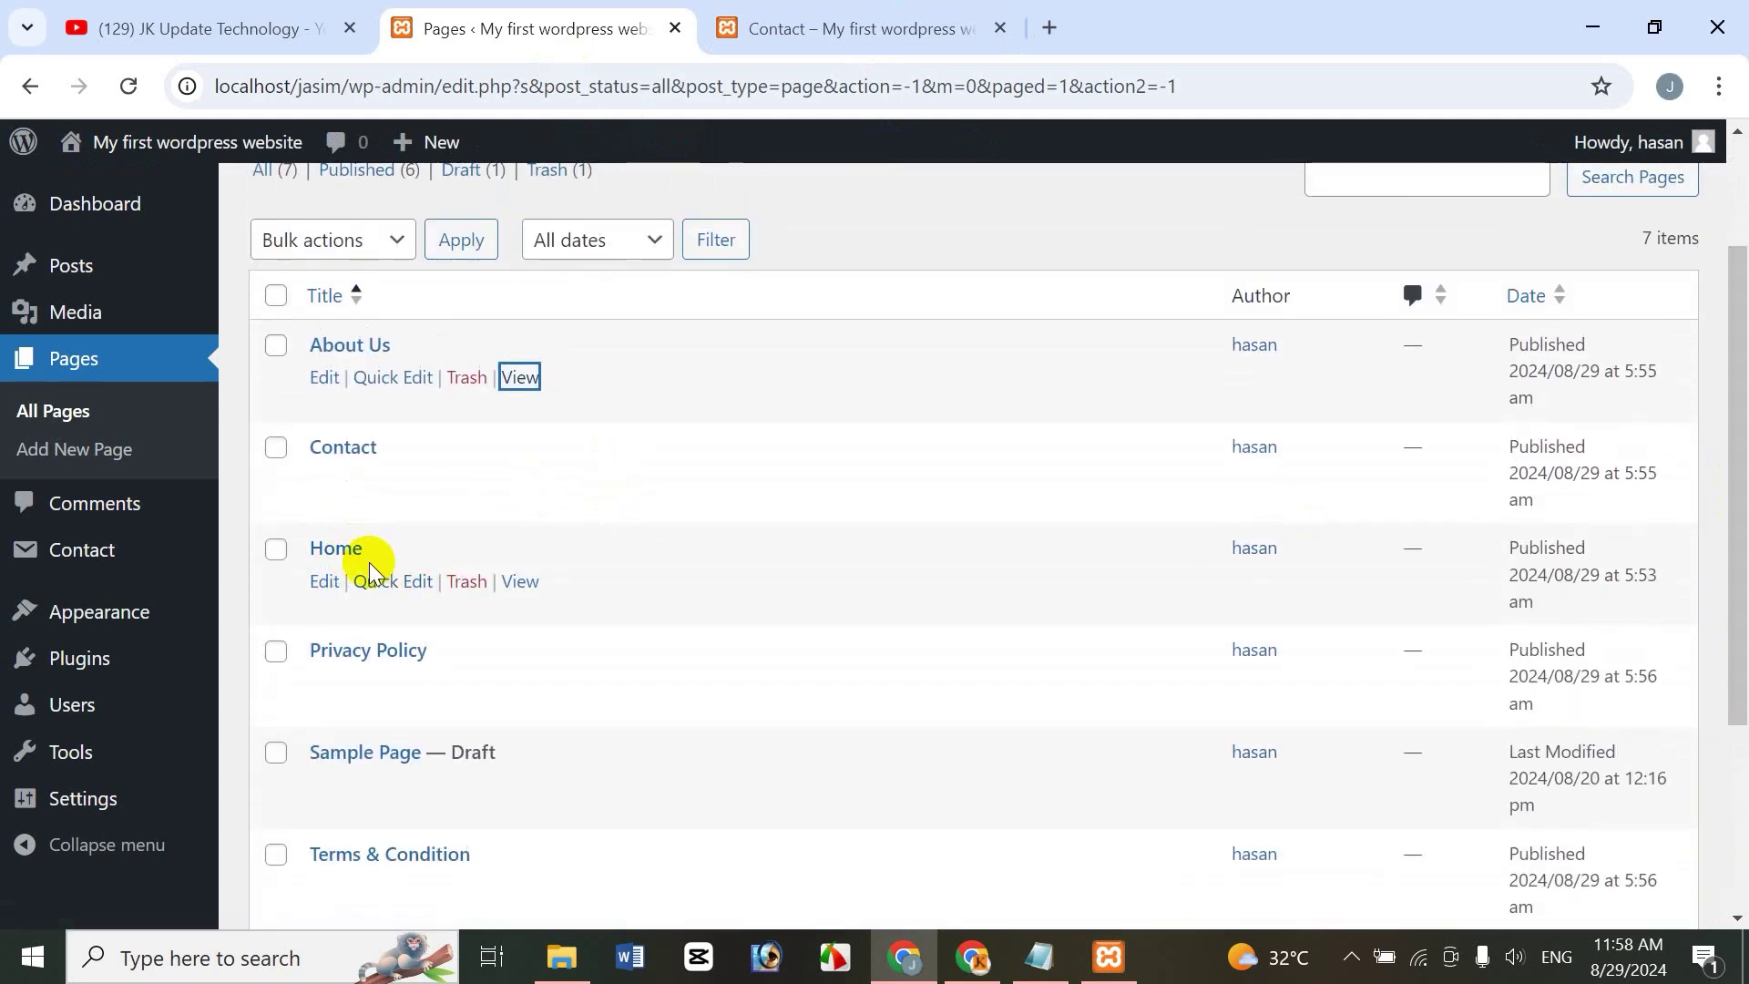
left_click(379, 587)
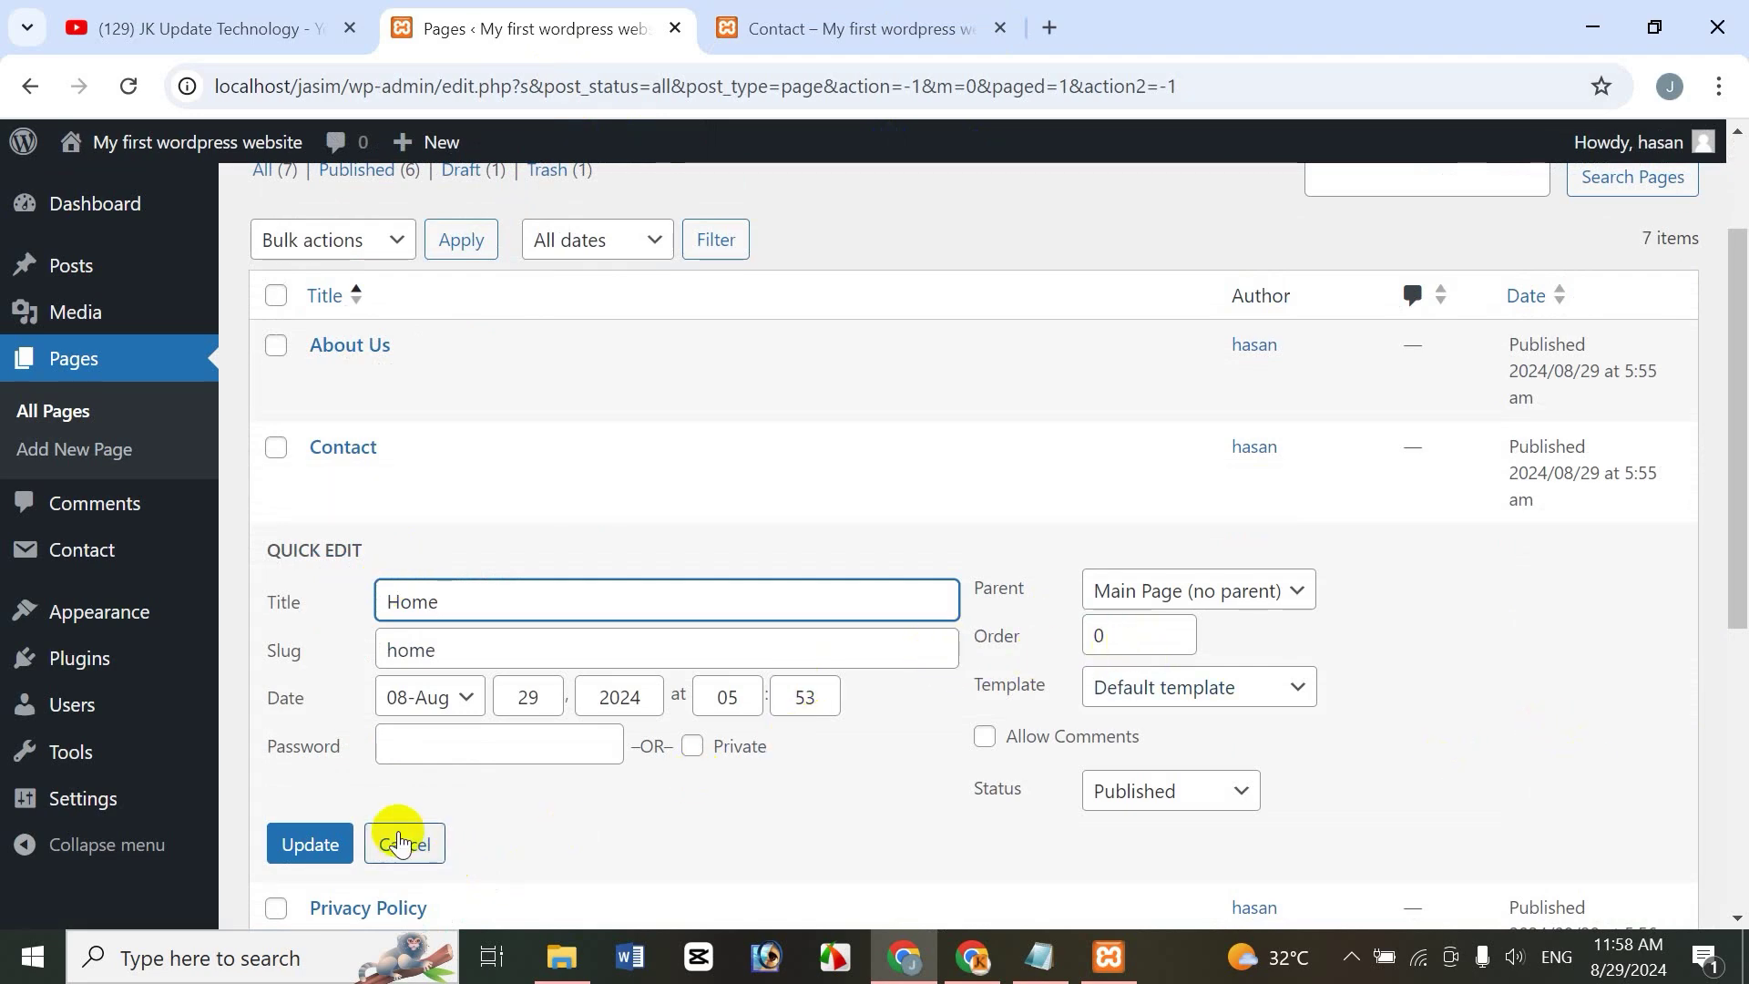
left_click(404, 843)
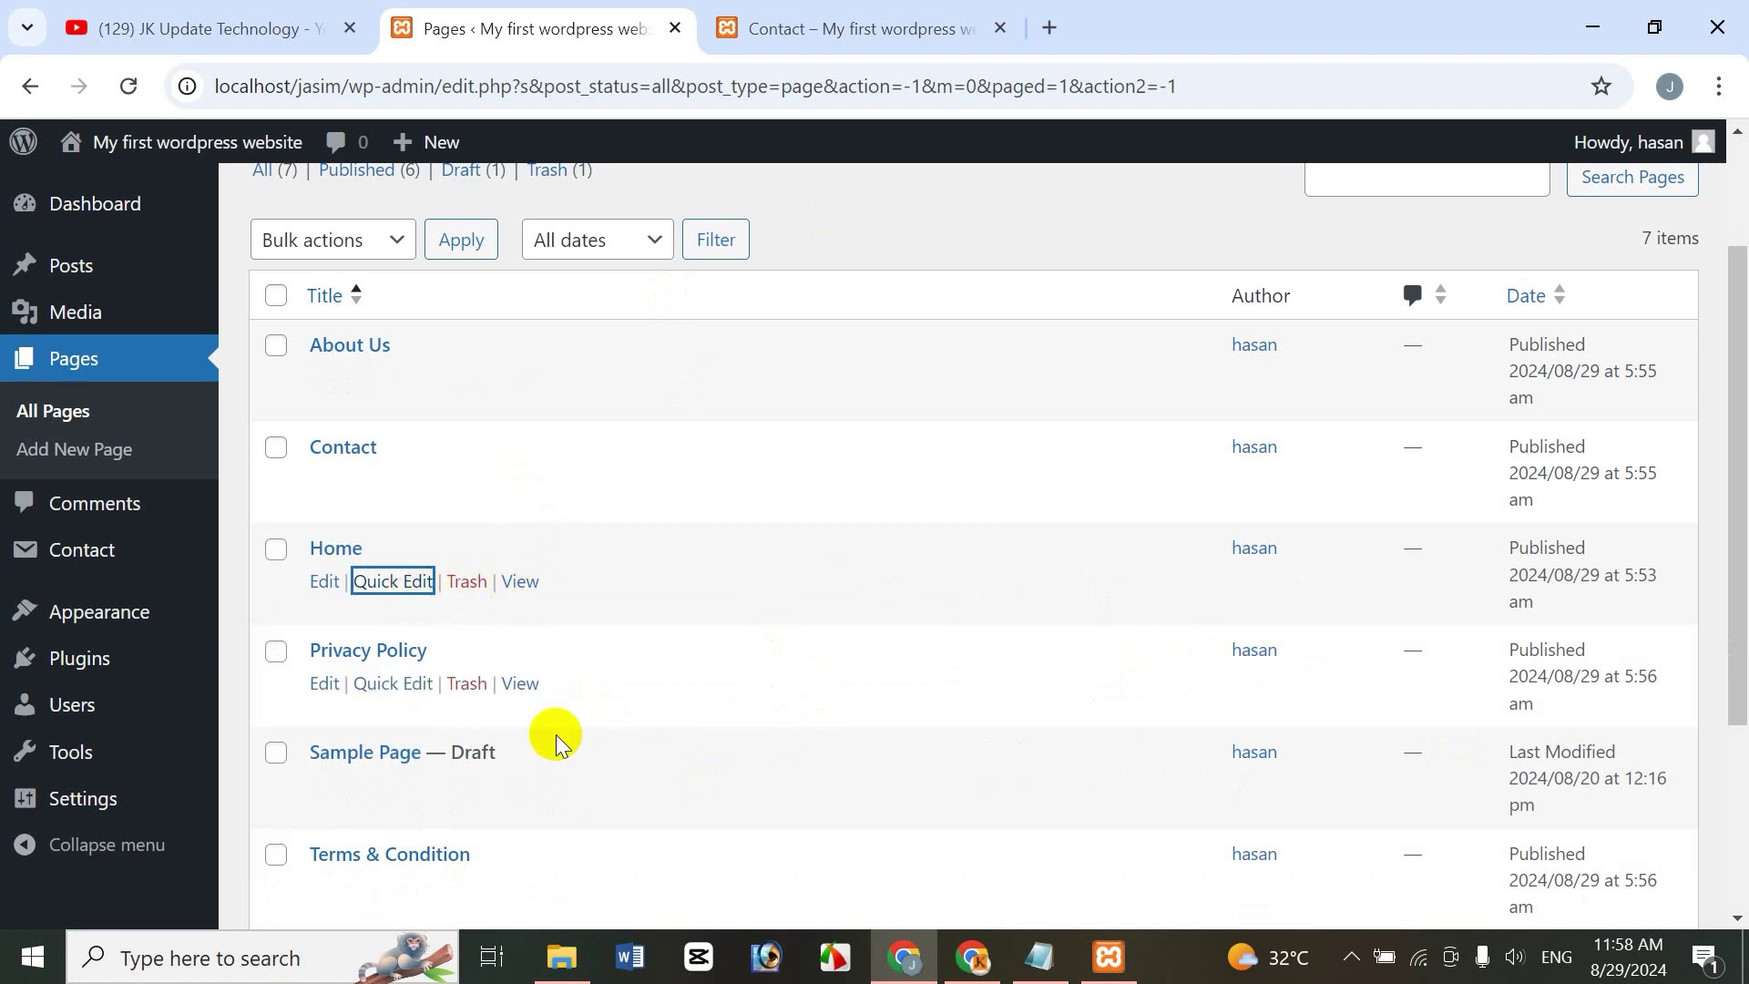
Use Quick Edit to set the Video page's order to 1 and update it
left_click_drag(1739, 608, 1734, 751)
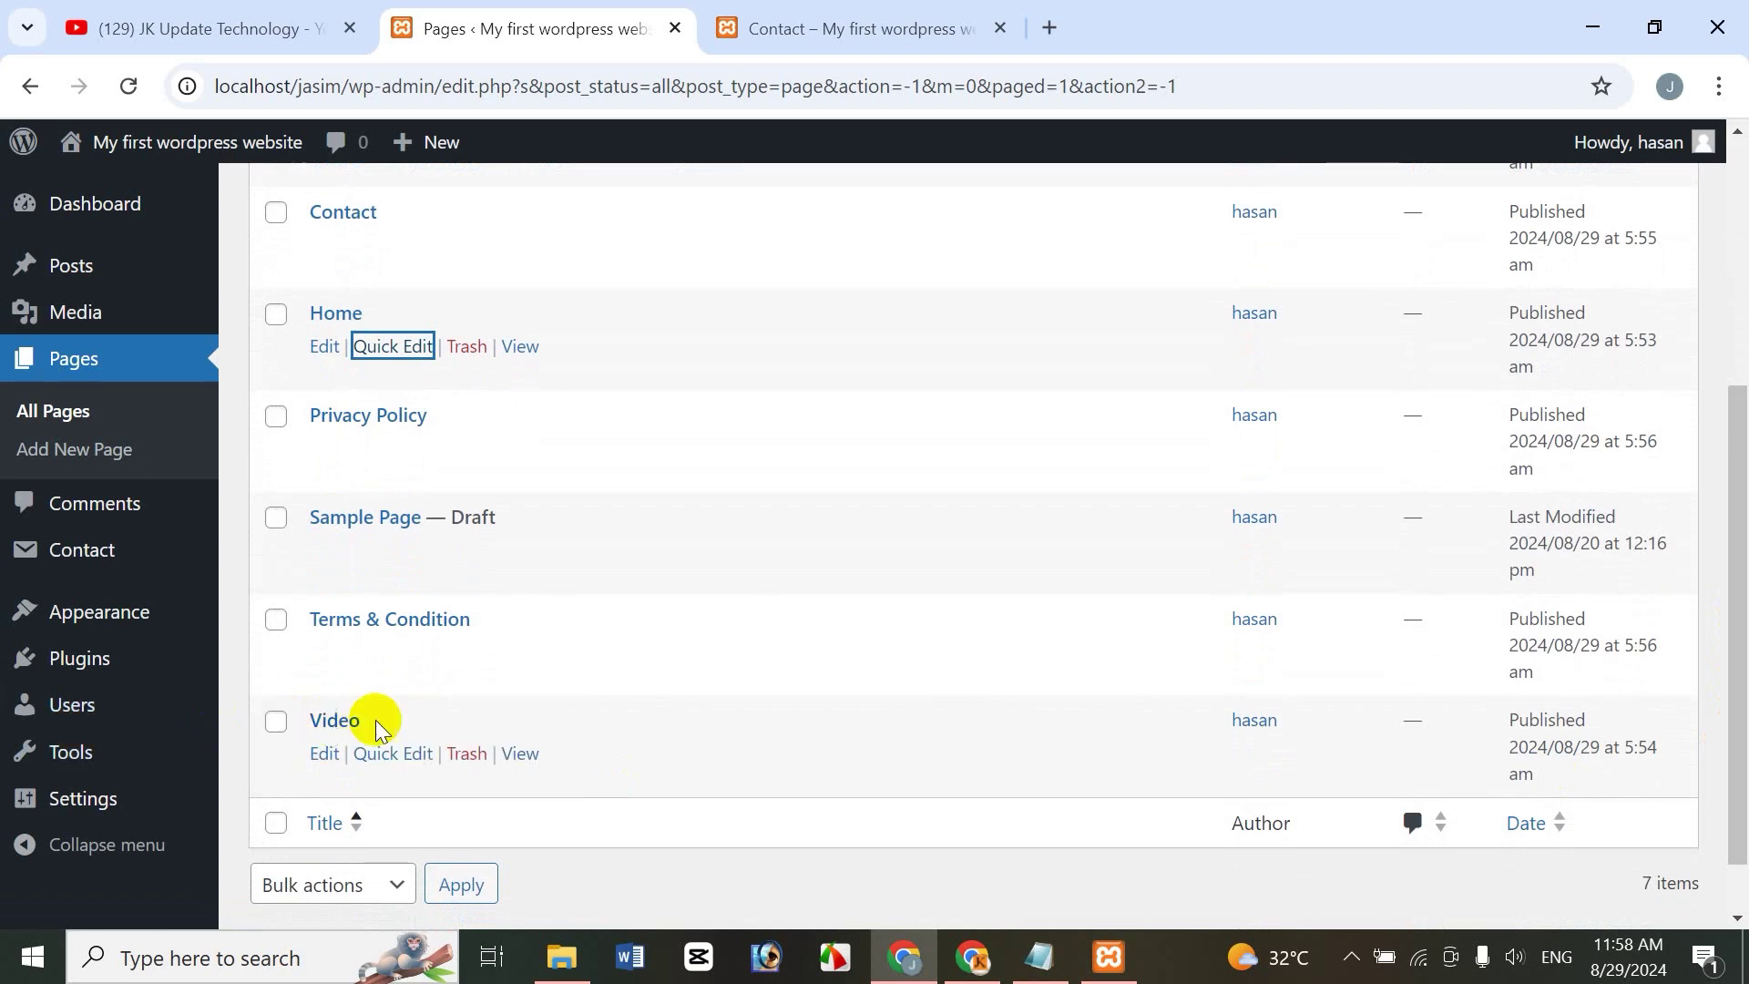
left_click(388, 756)
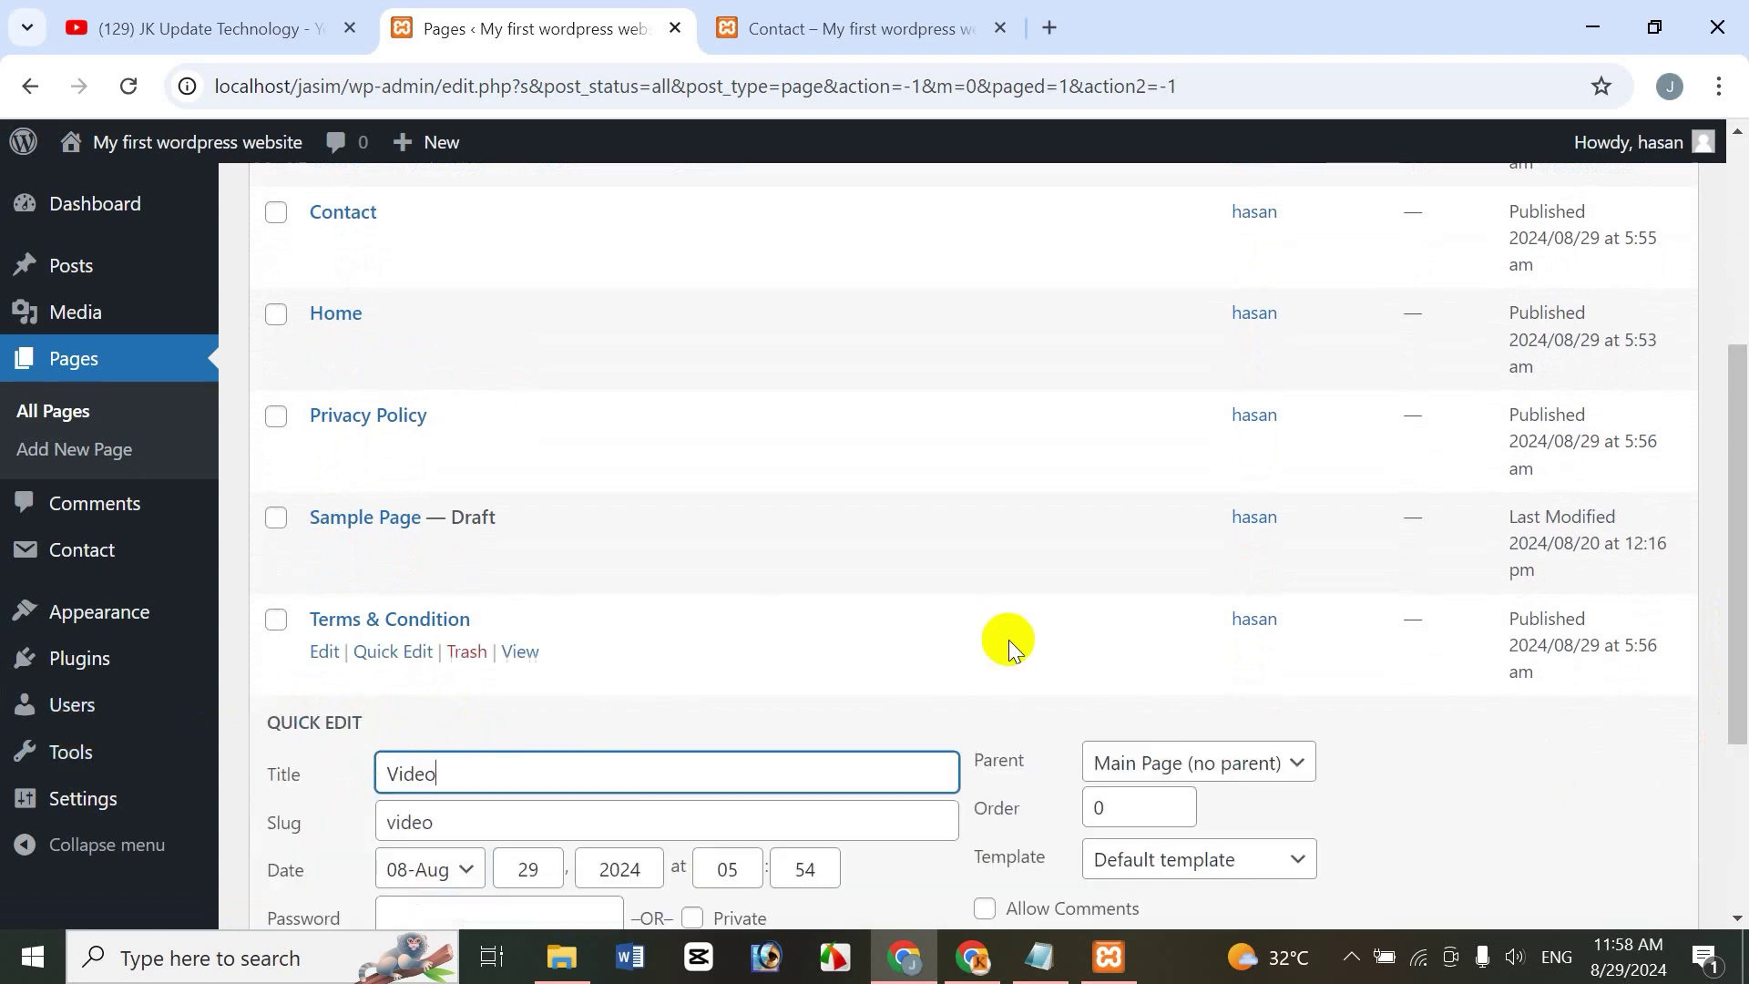
double_click(1120, 813)
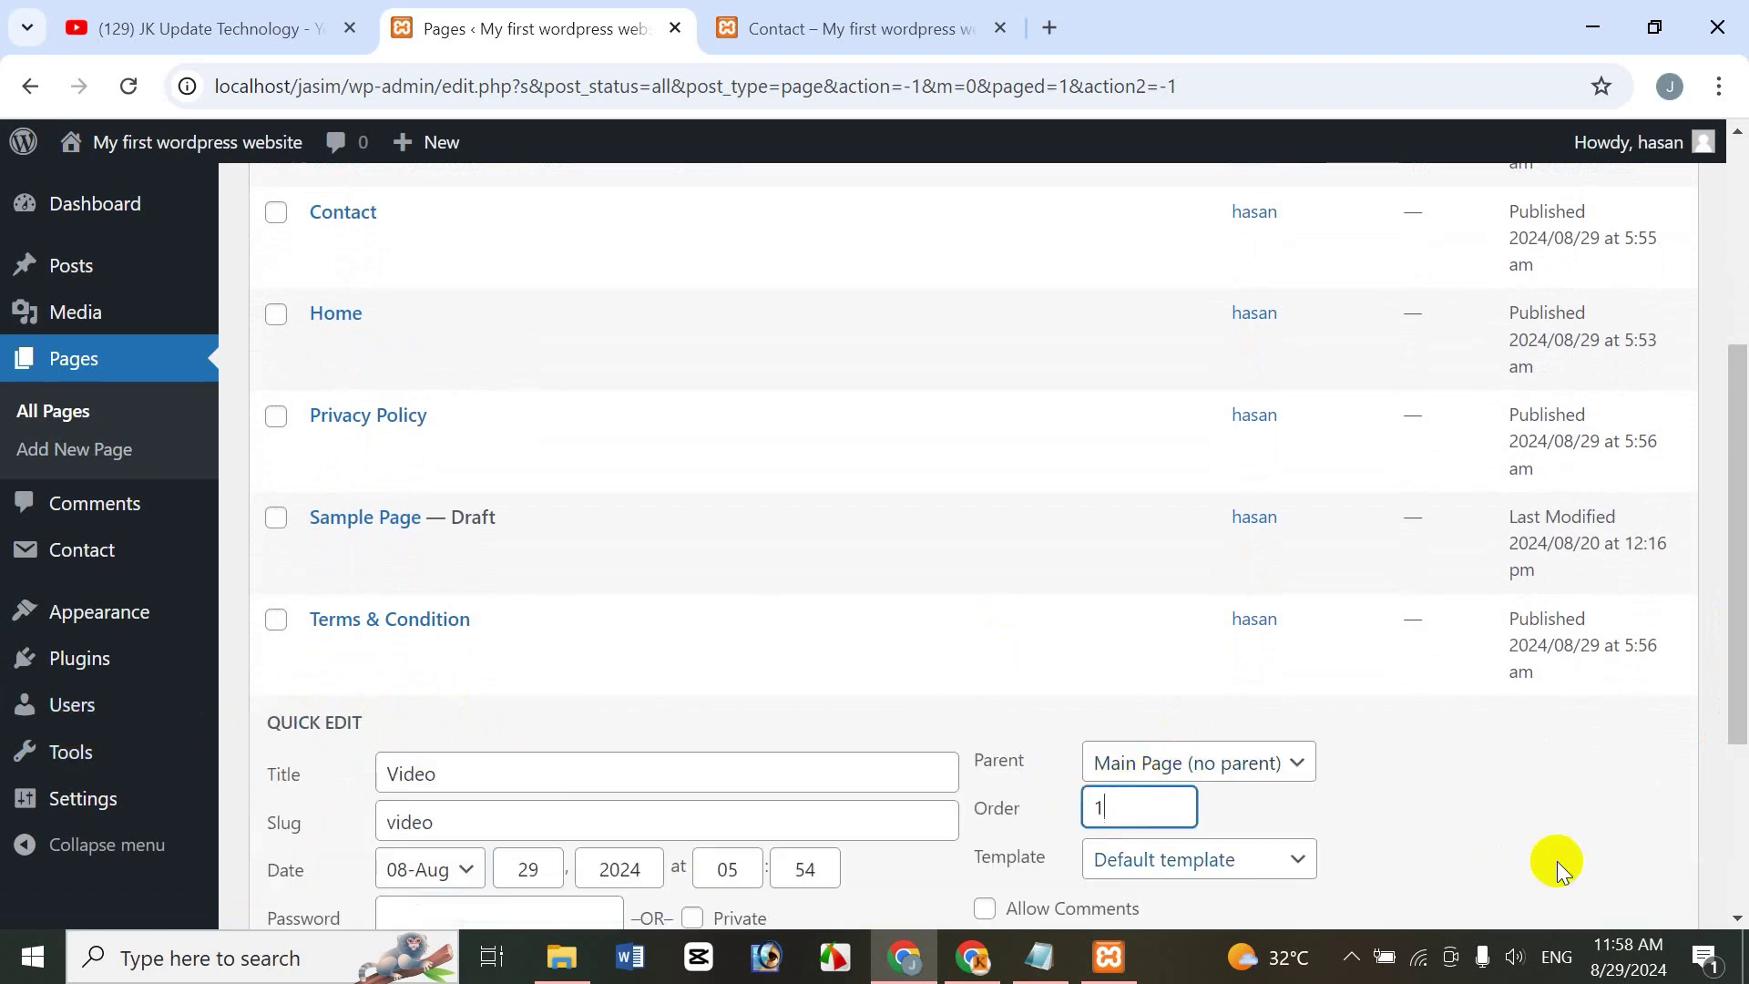
left_click_drag(1737, 697, 1729, 820)
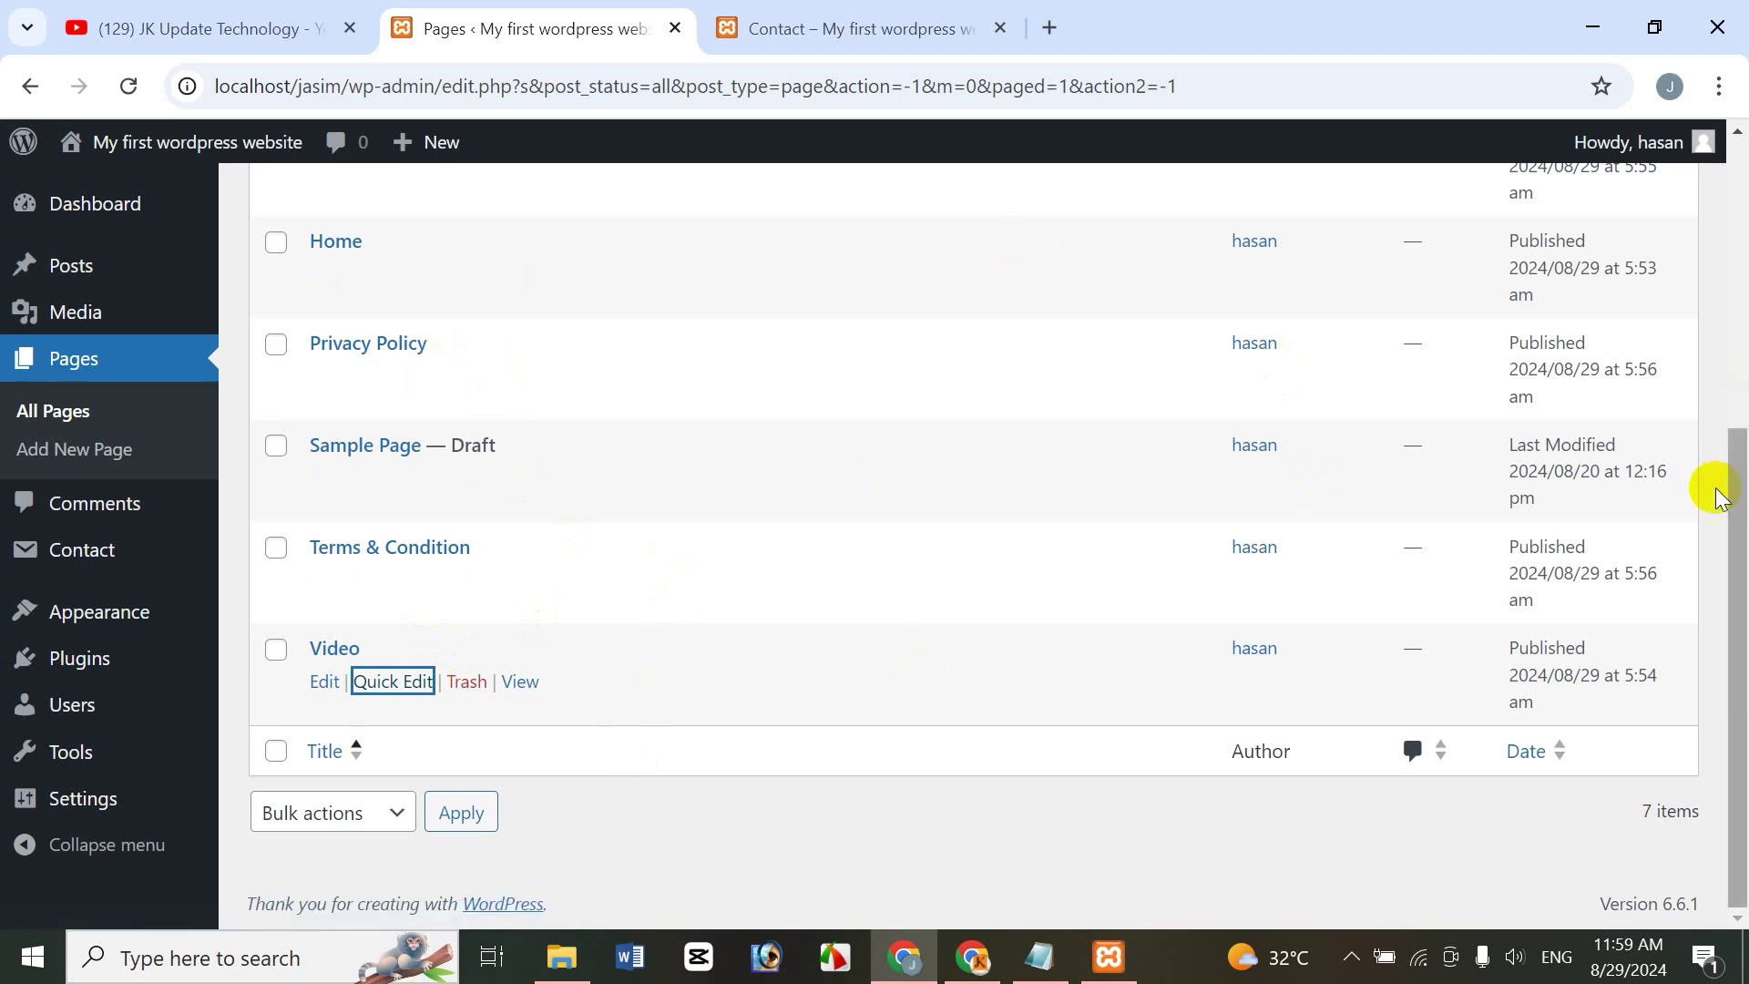
Set the About Us page's order to 2 with Quick Edit and save the change
left_click_drag(1740, 497, 1739, 333)
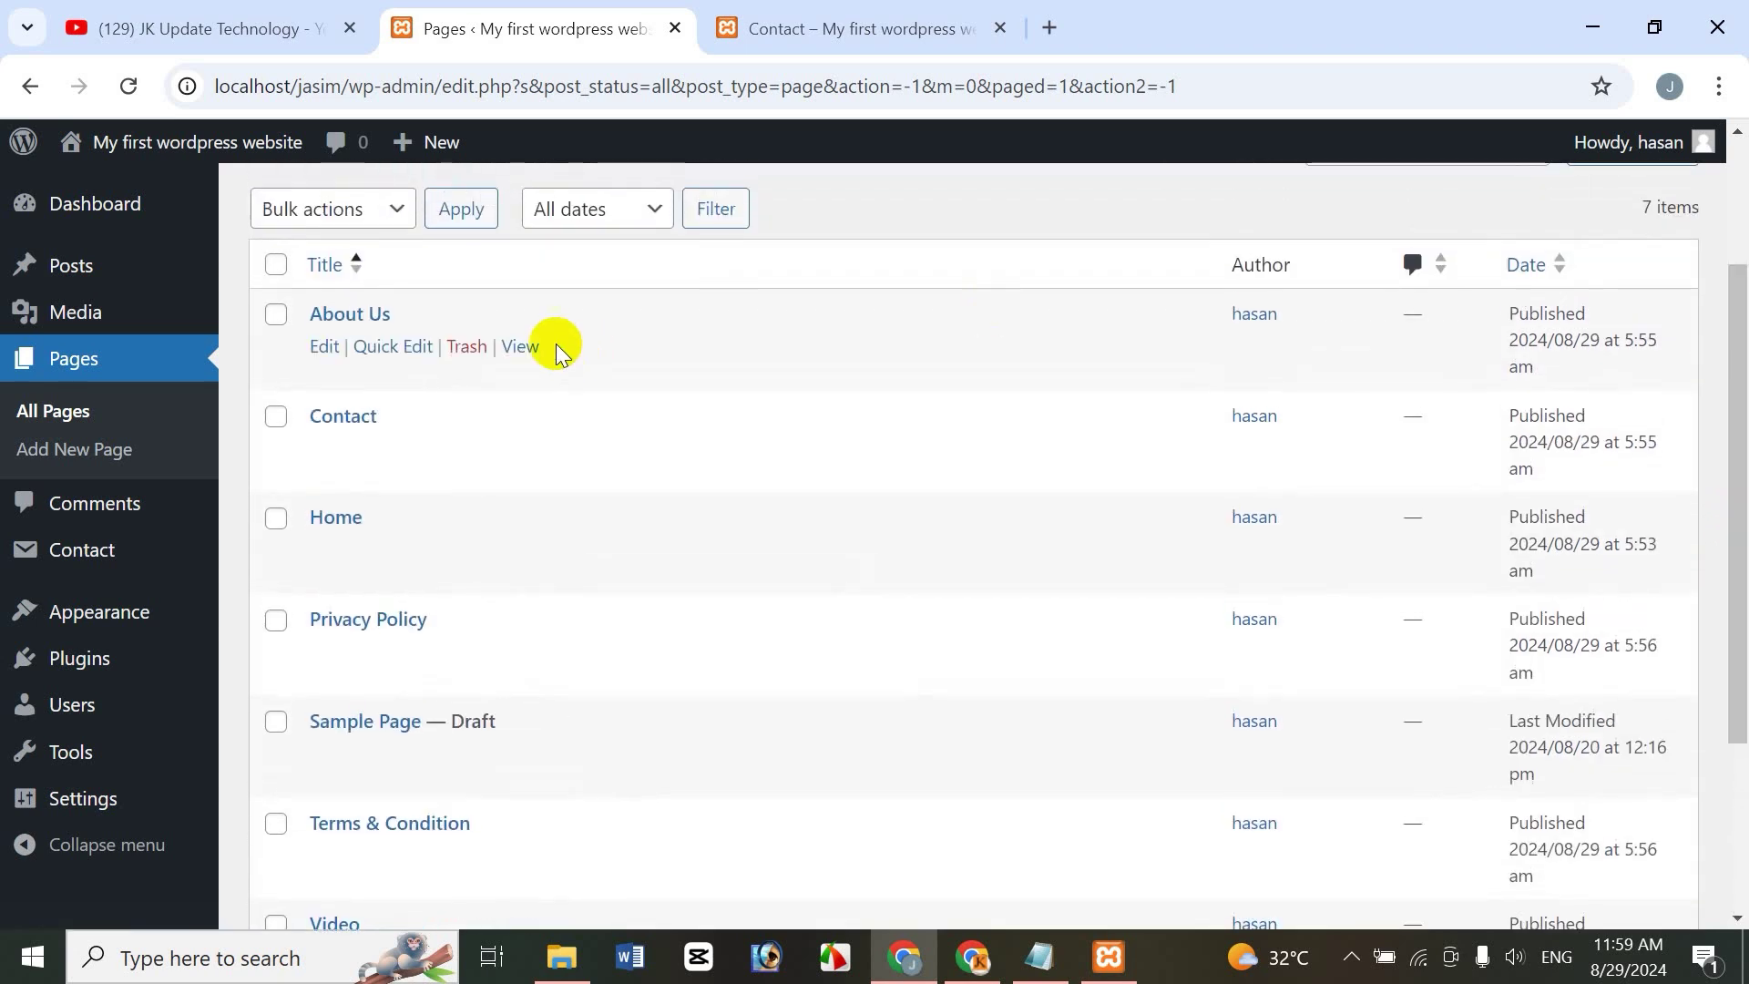
left_click(393, 345)
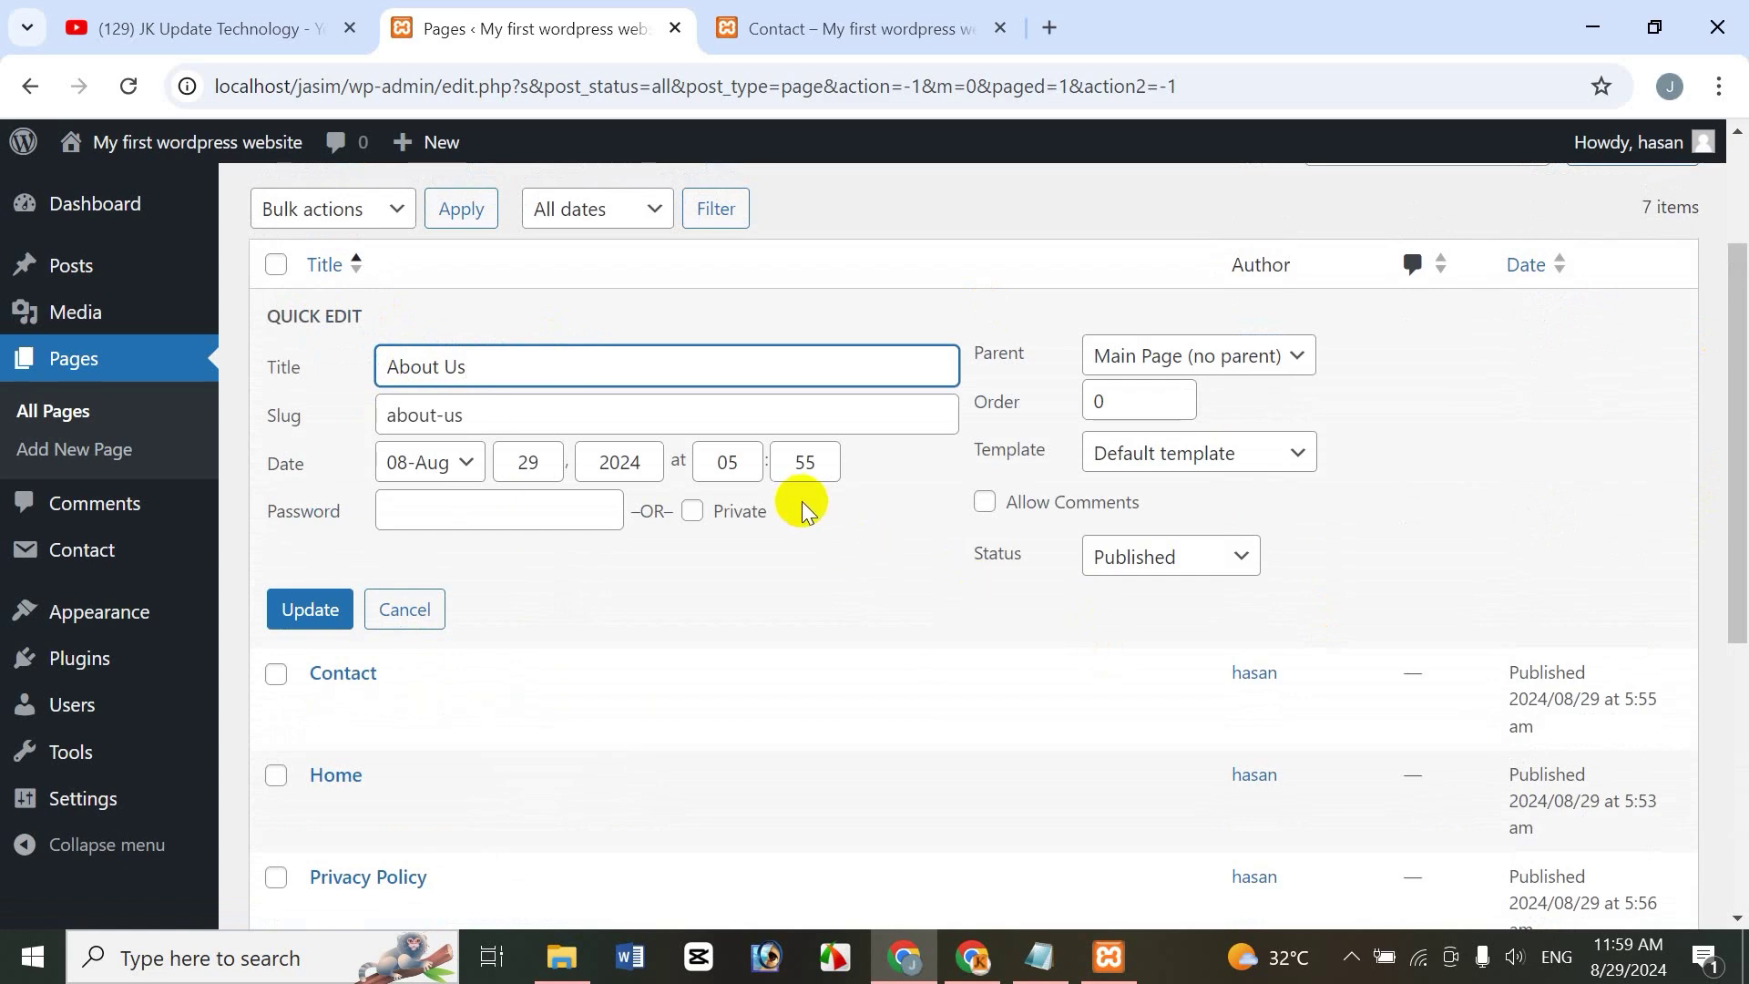
left_click_drag(1104, 404, 1029, 400)
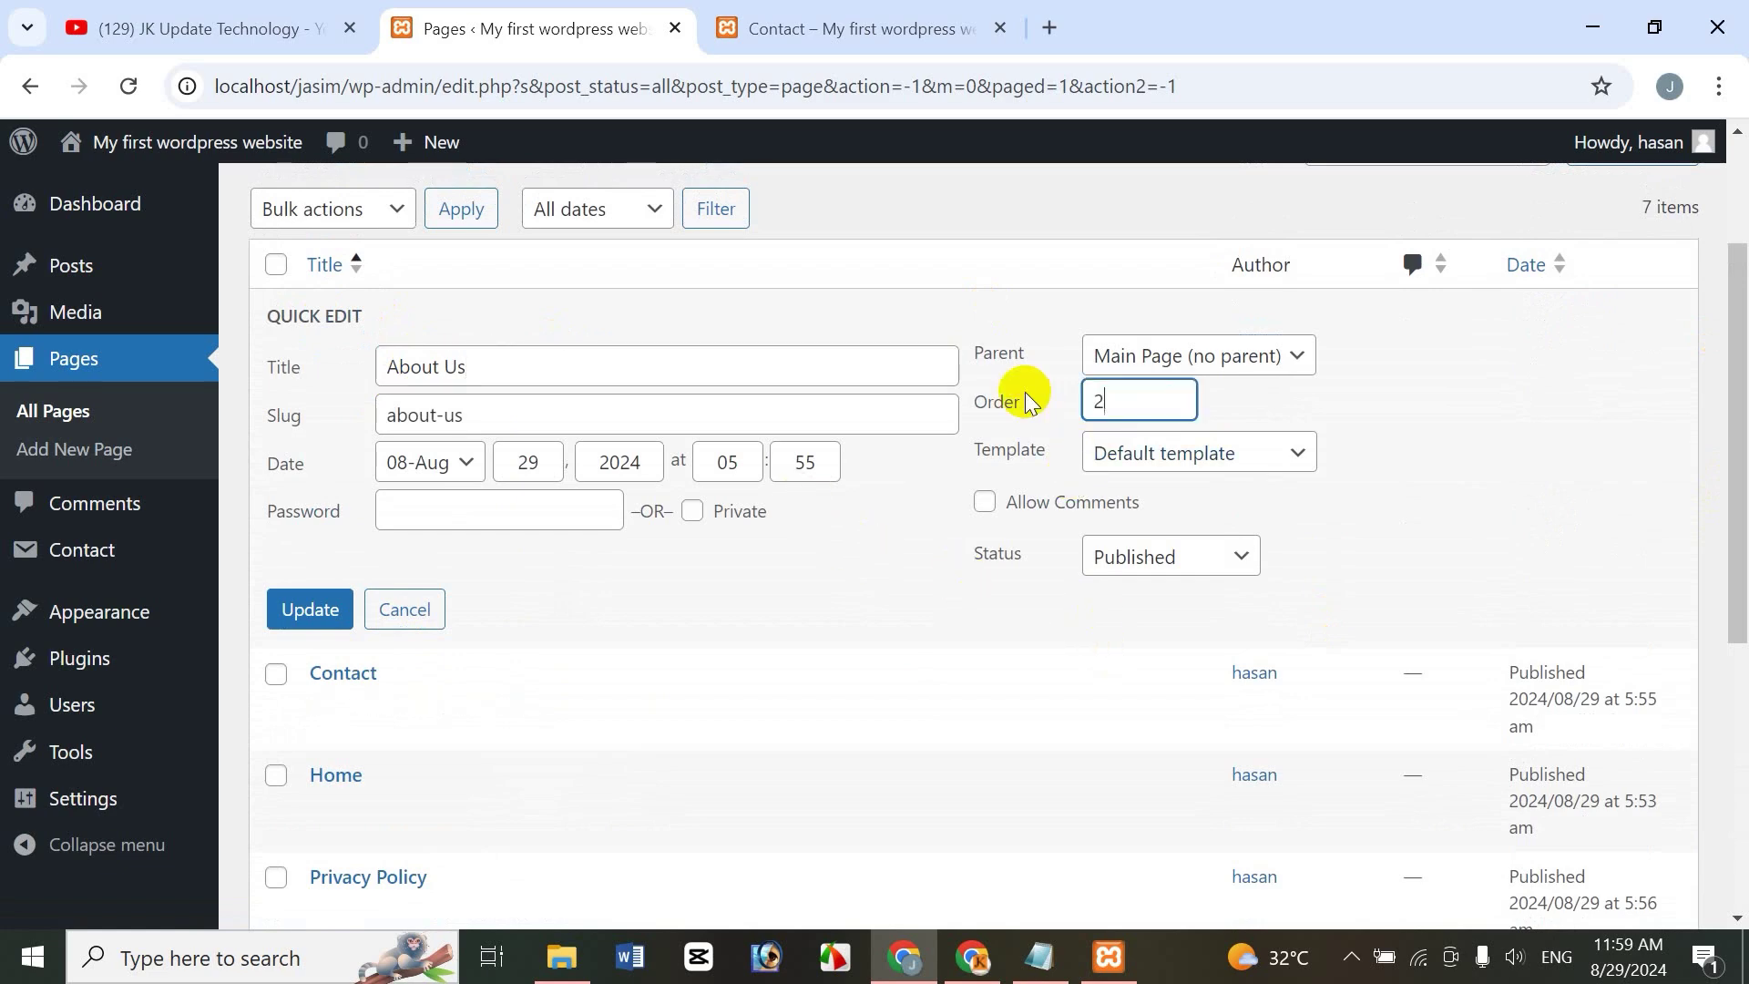
type("2")
left_click(273, 618)
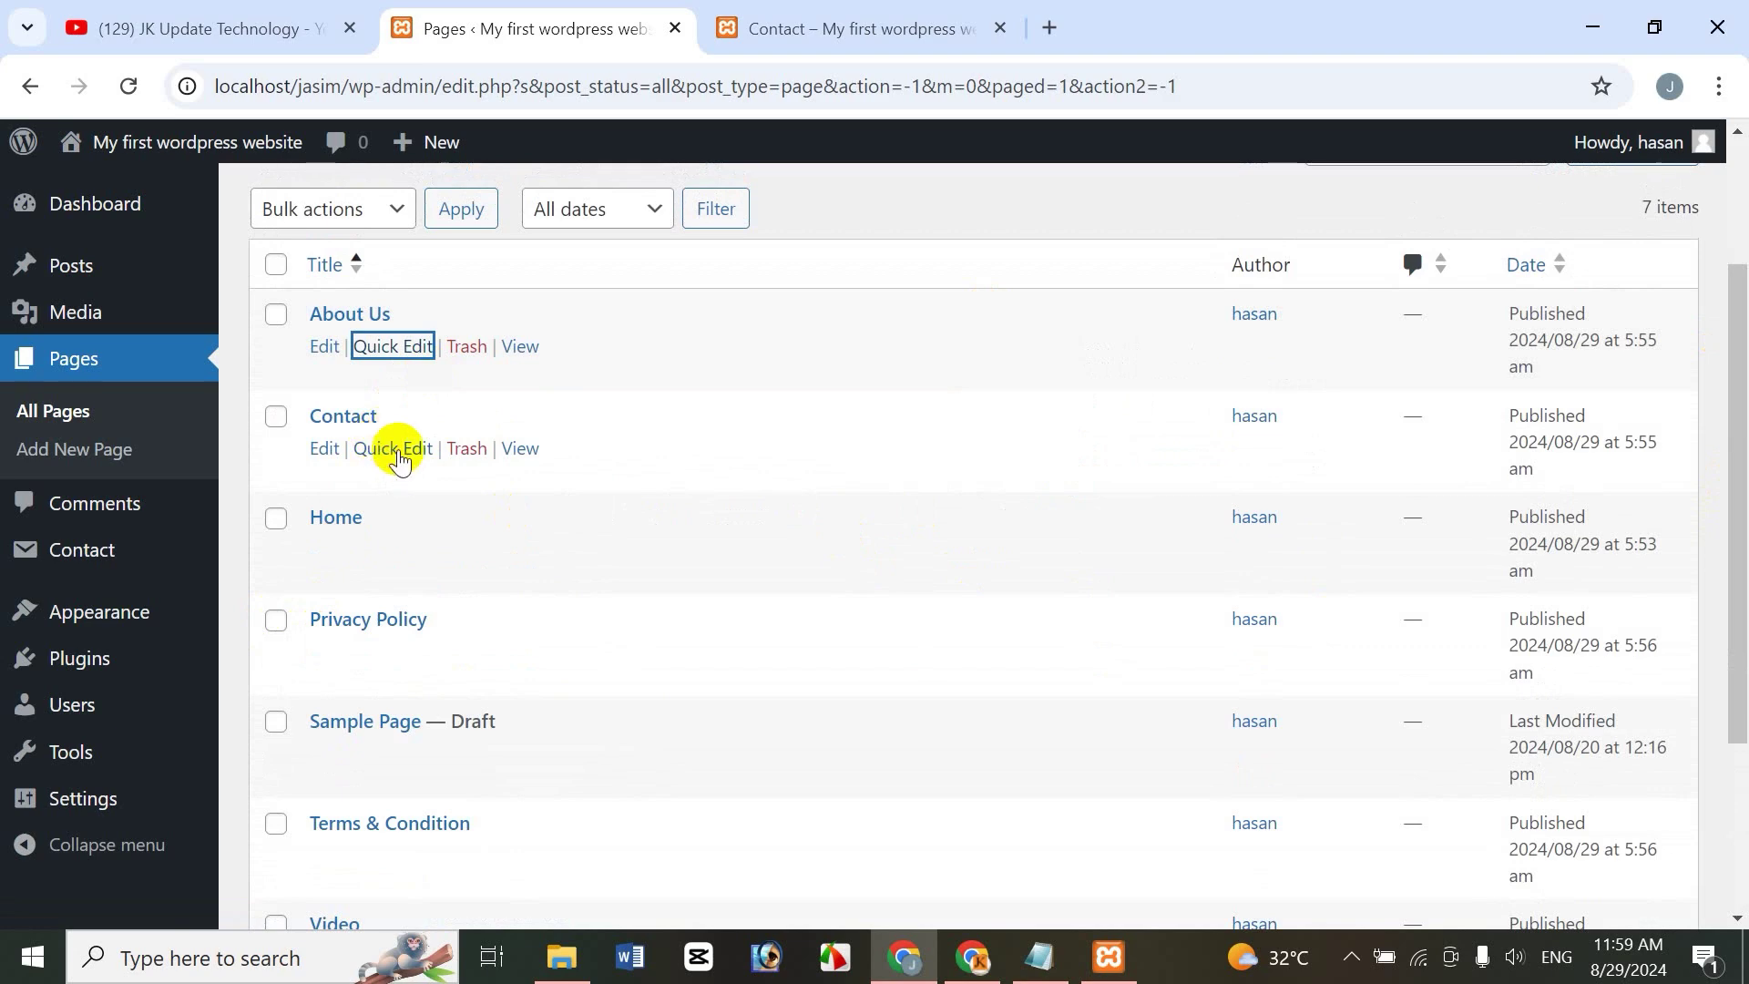
Set the Contact page's order to 3 with Quick Edit and save the change
left_click(393, 448)
left_click(1044, 492)
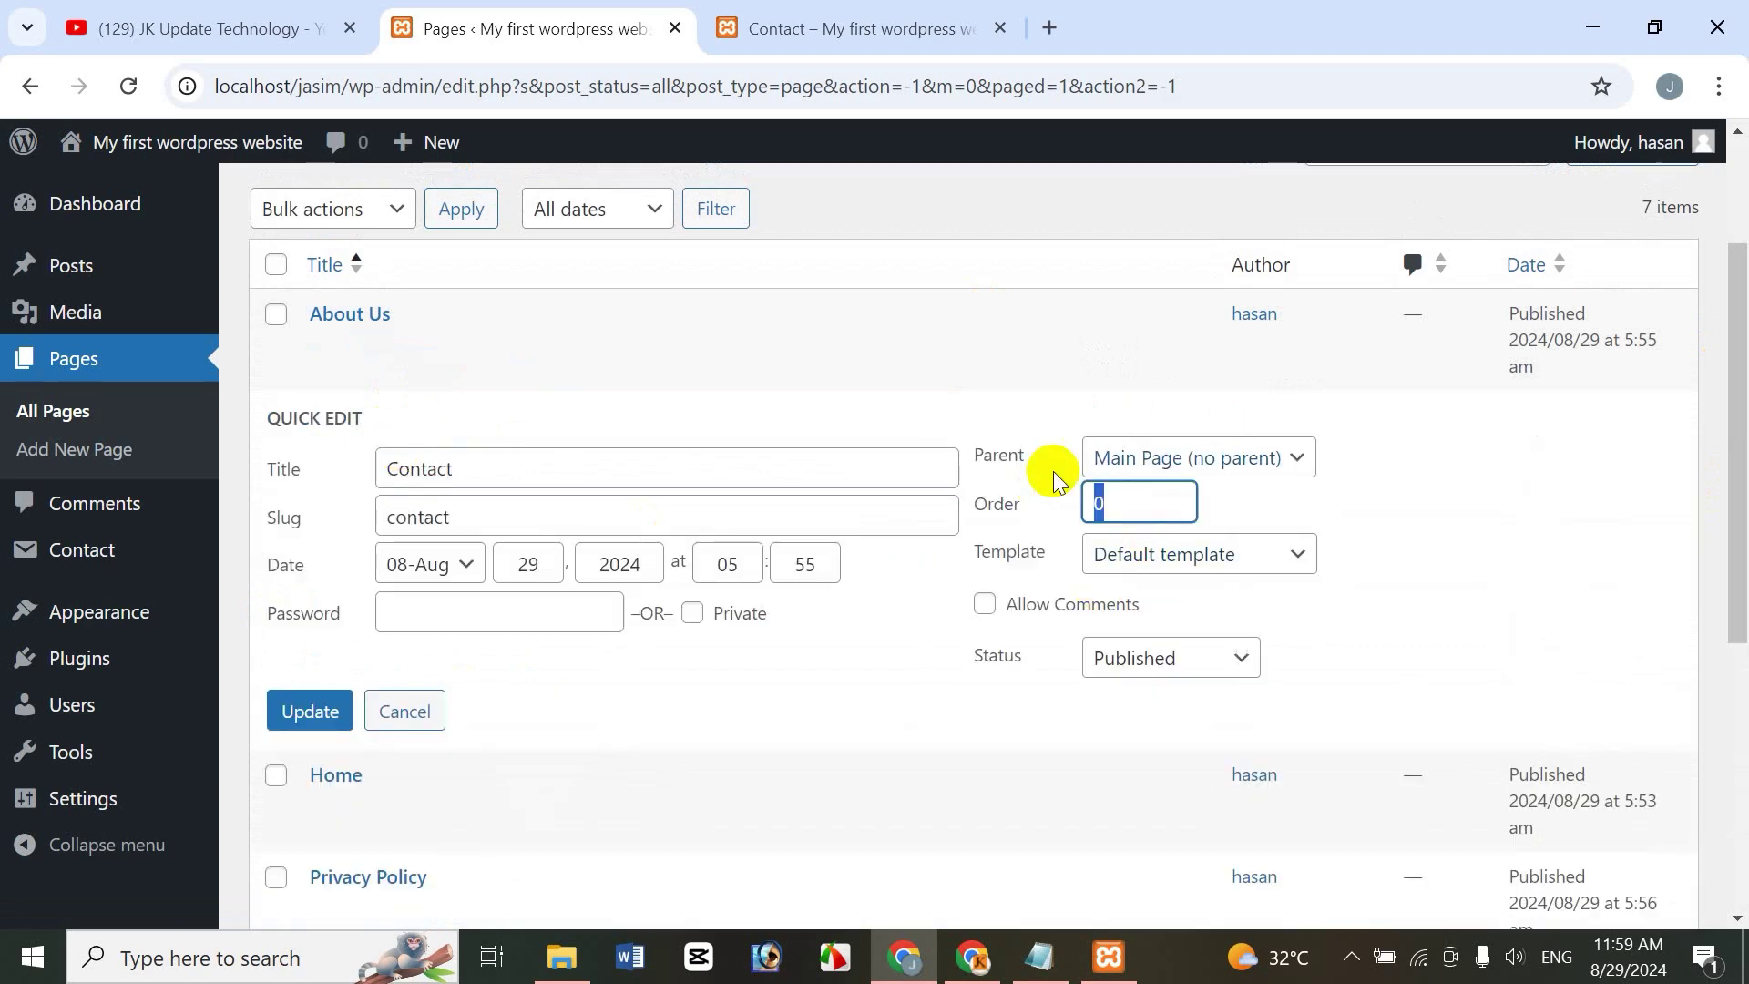
type("3")
left_click(329, 720)
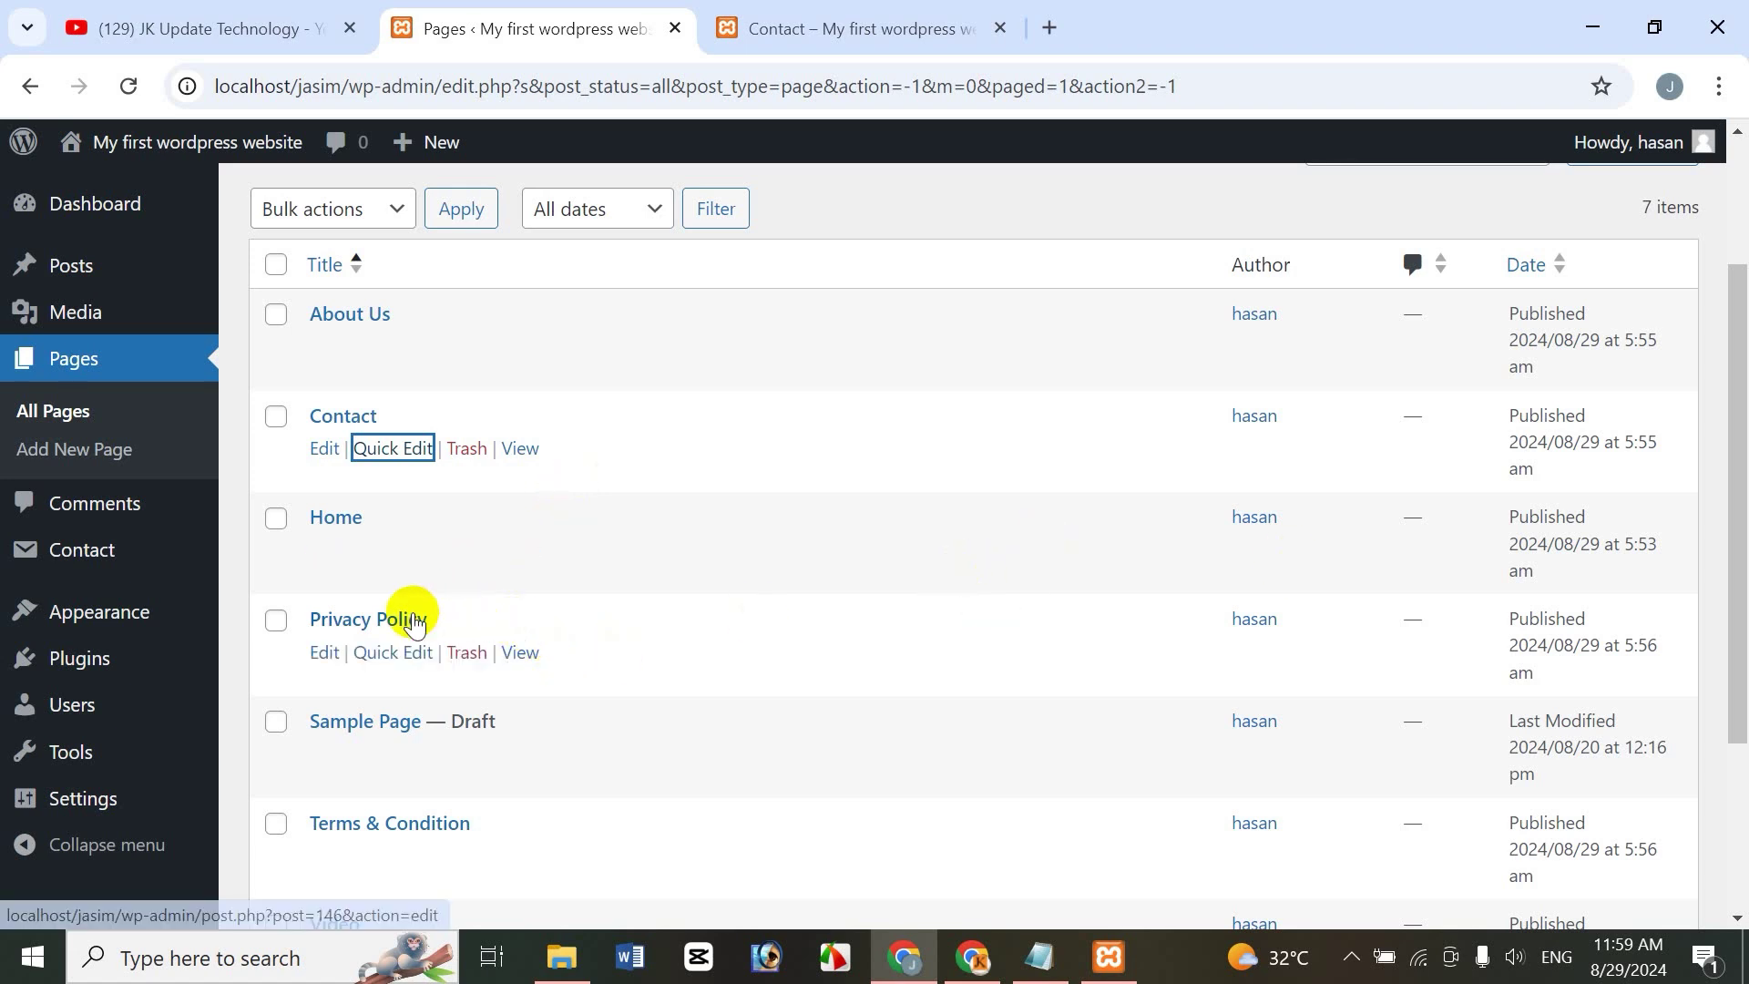
Use Quick Edit to order the Privacy Policy page after Contact and set the Terms & Condition page's order to 5
left_click(393, 658)
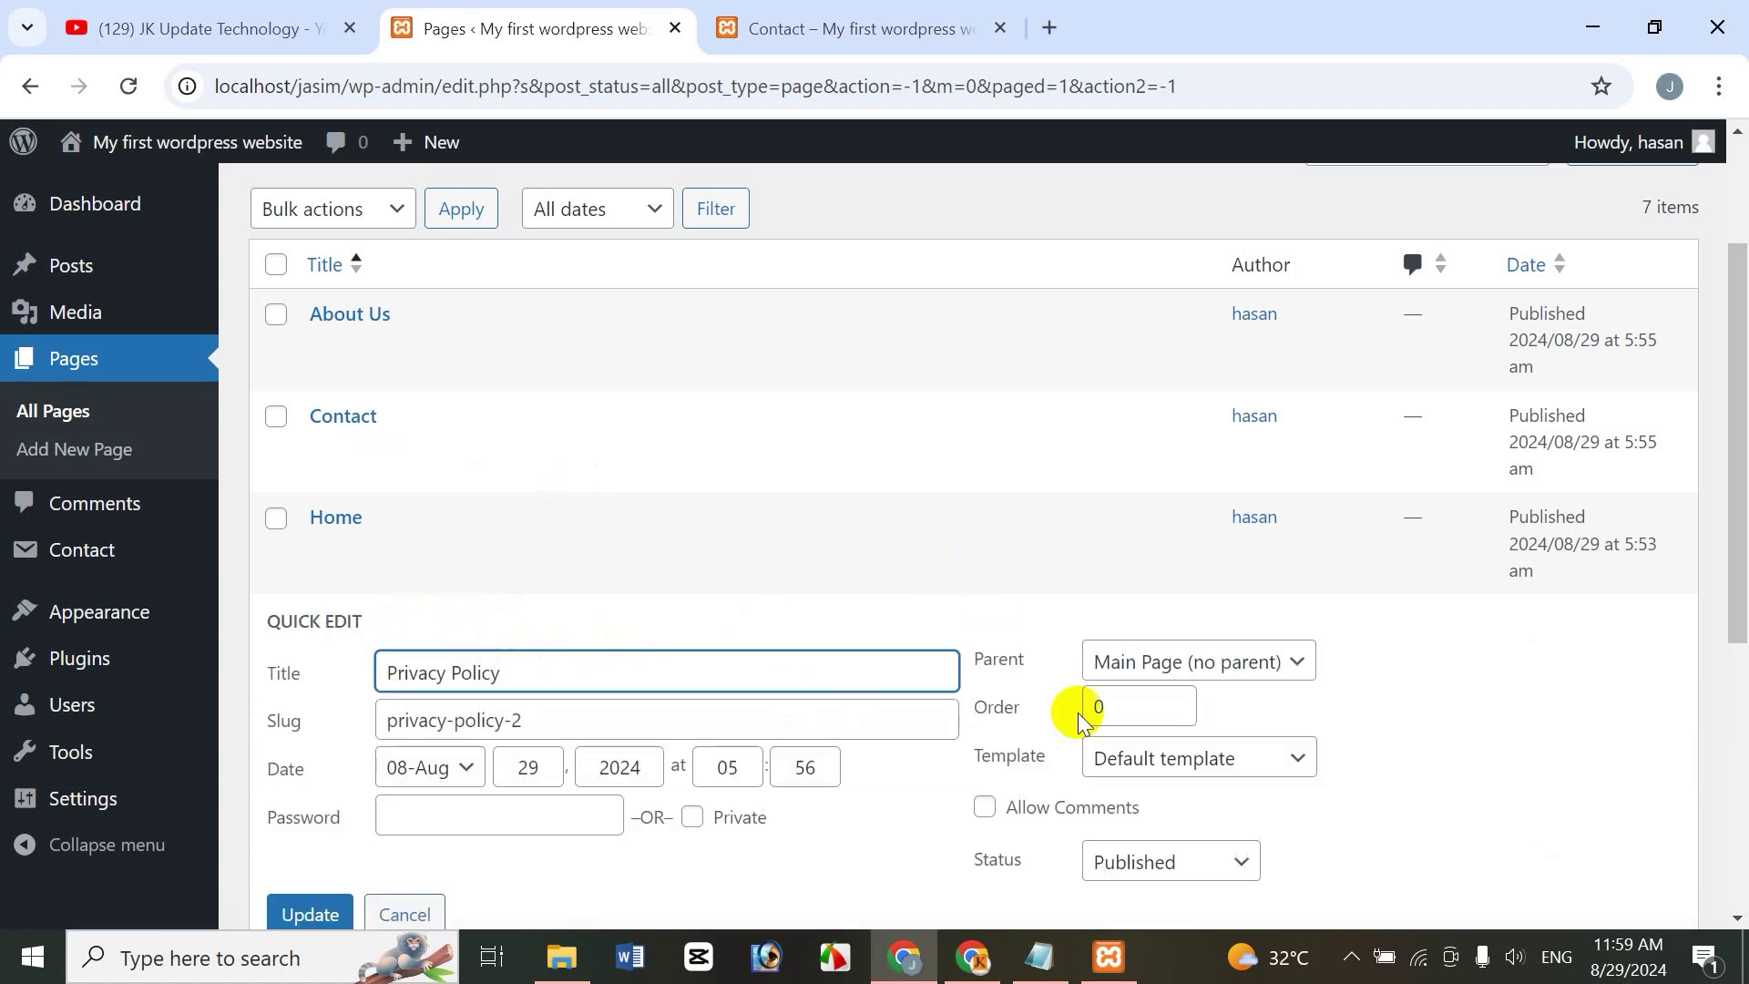
left_click(1018, 697)
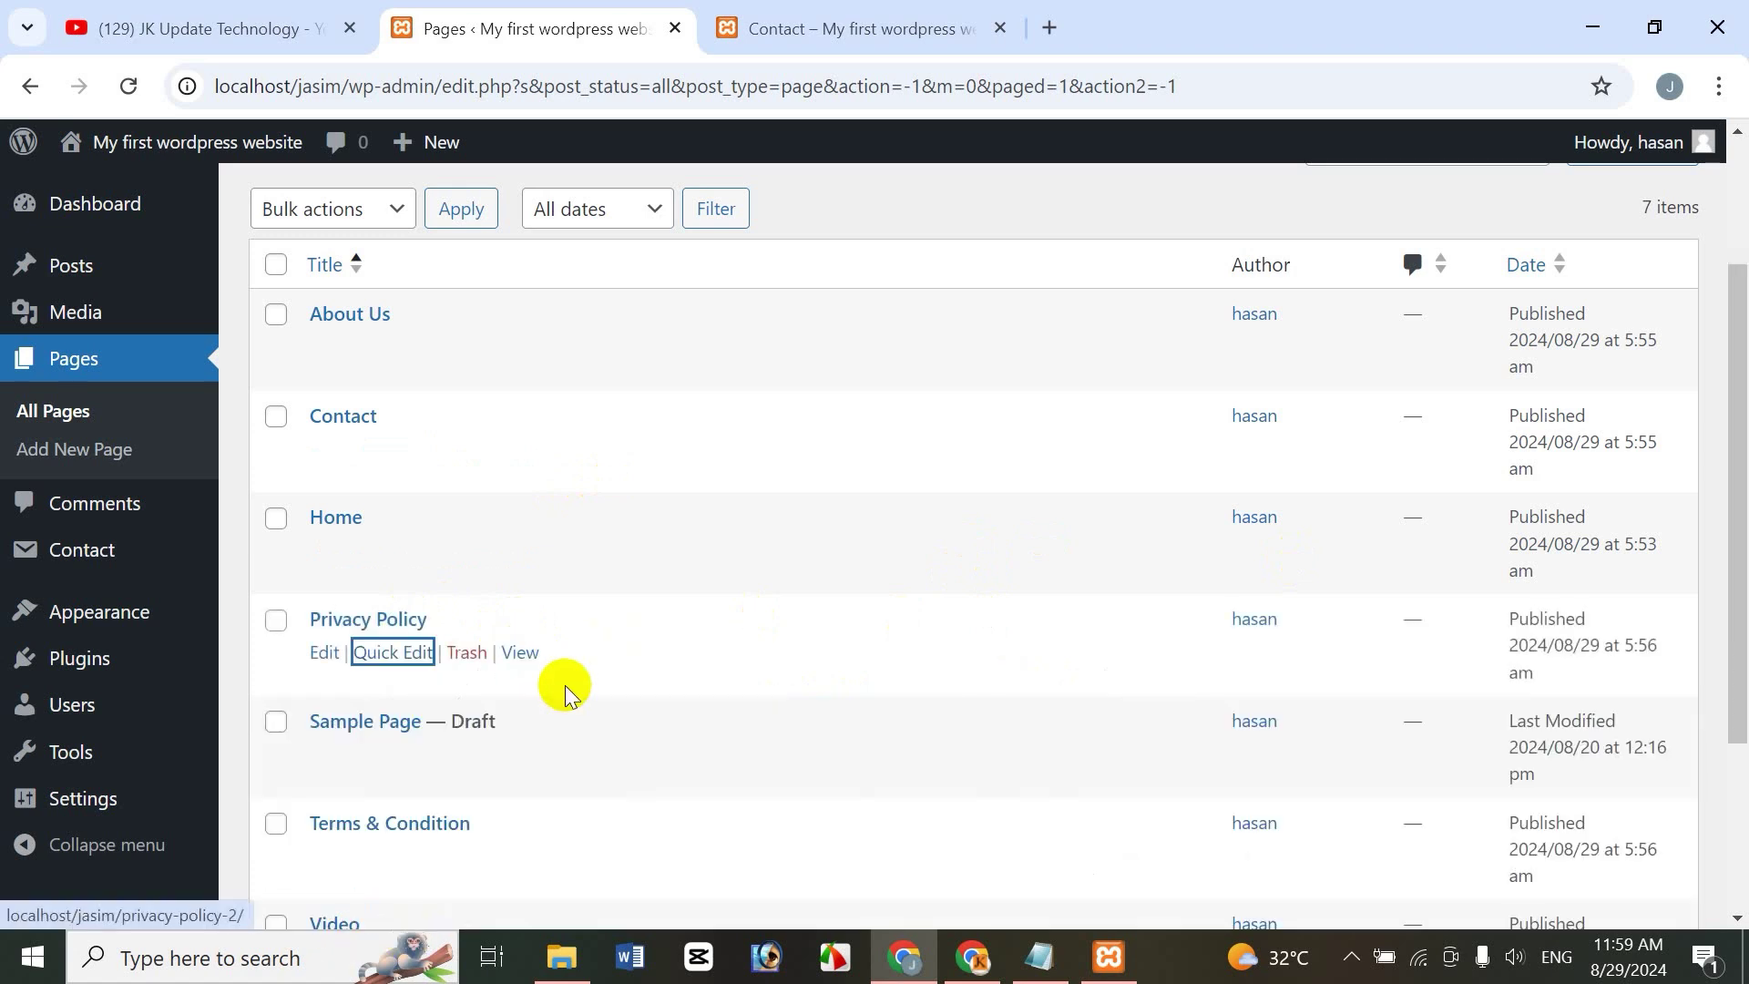
left_click(425, 856)
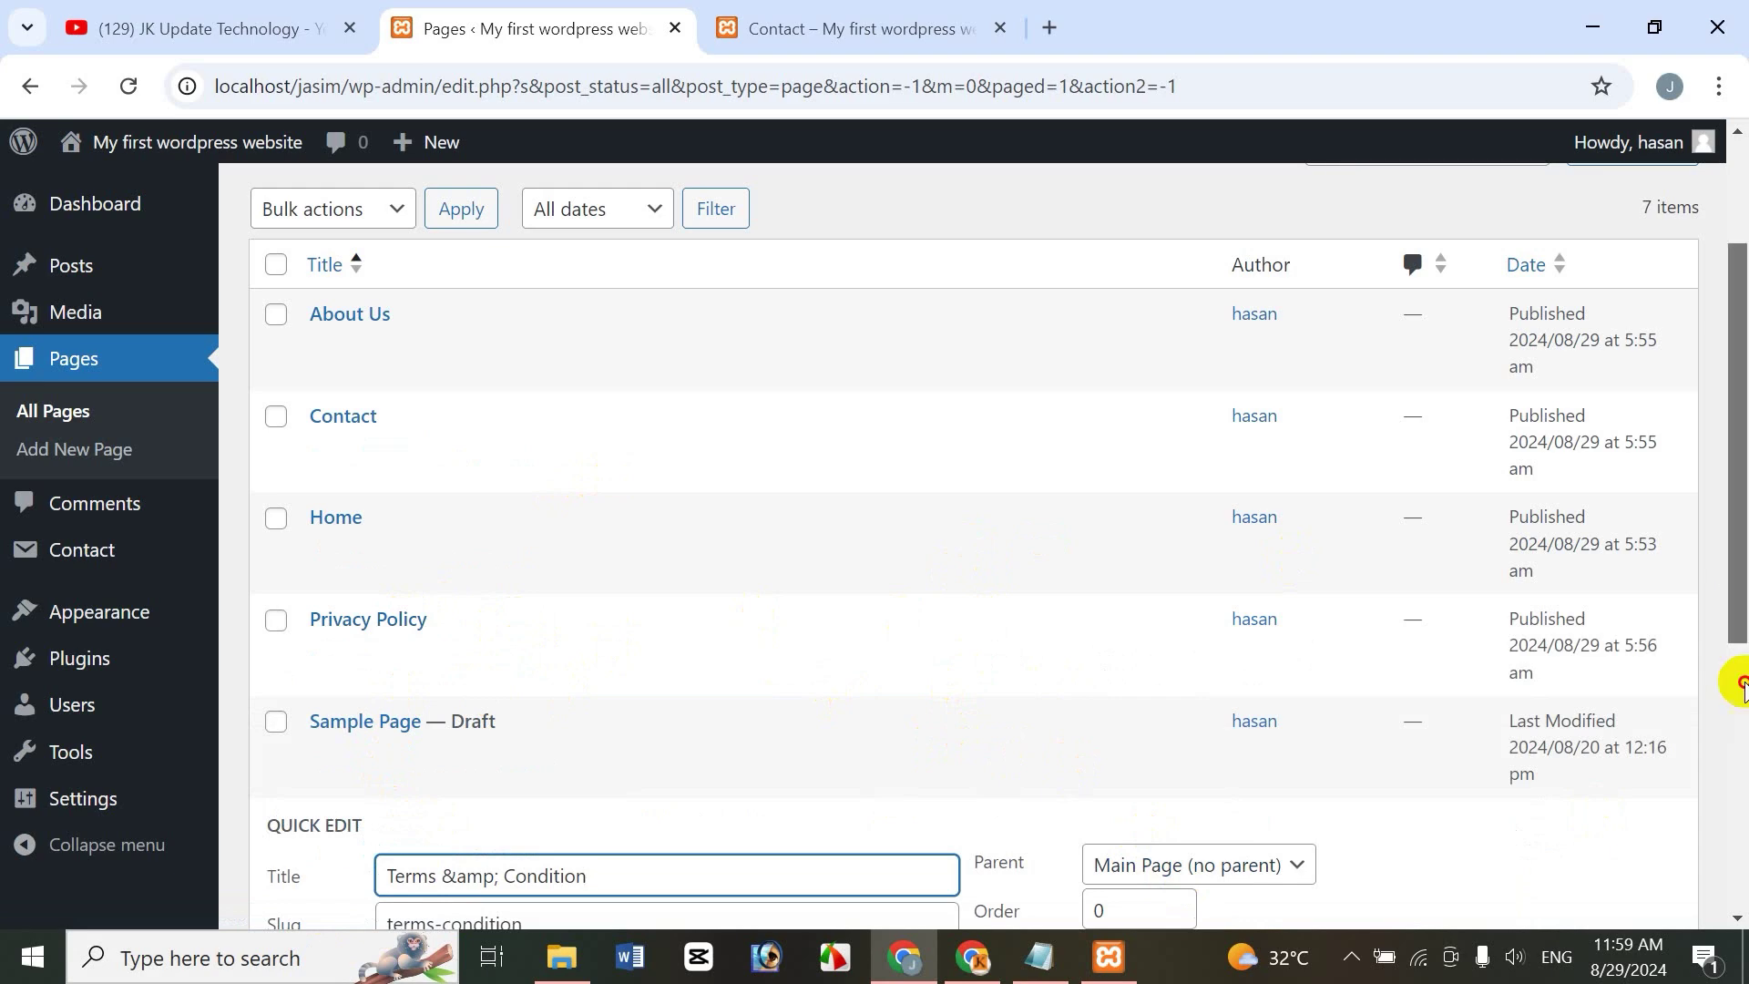
scroll(1731, 671, "down", 3)
left_click(1023, 664)
type("5")
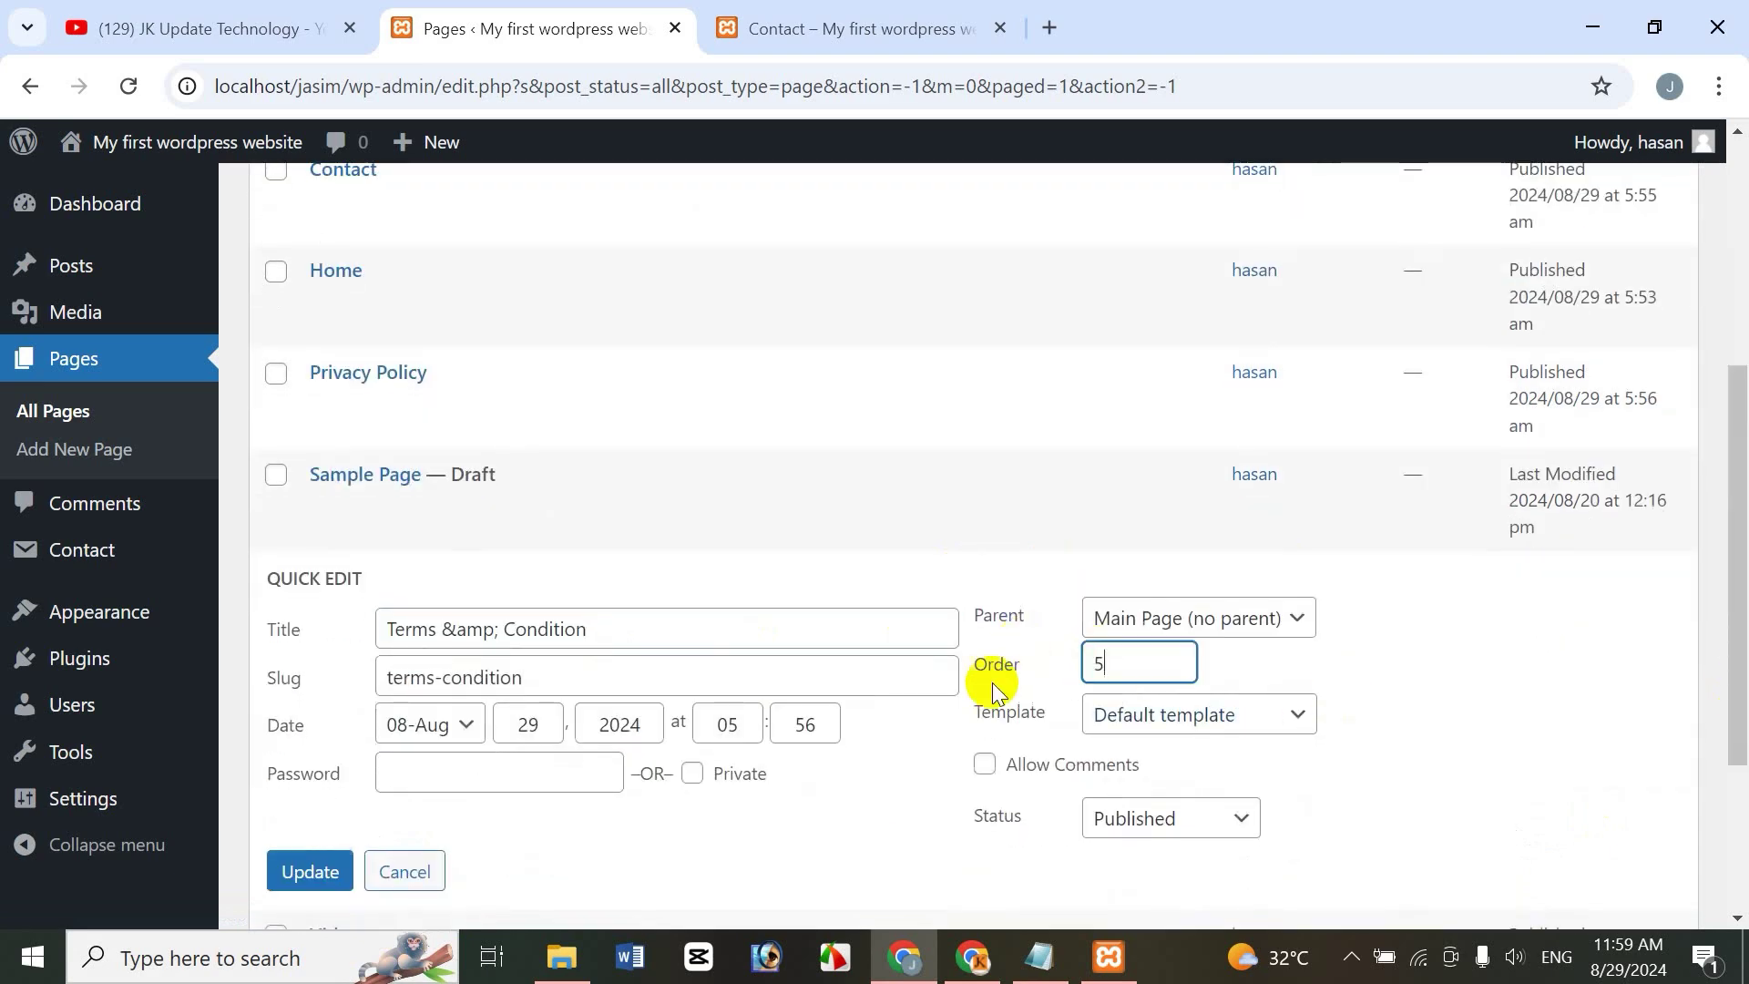
left_click(309, 873)
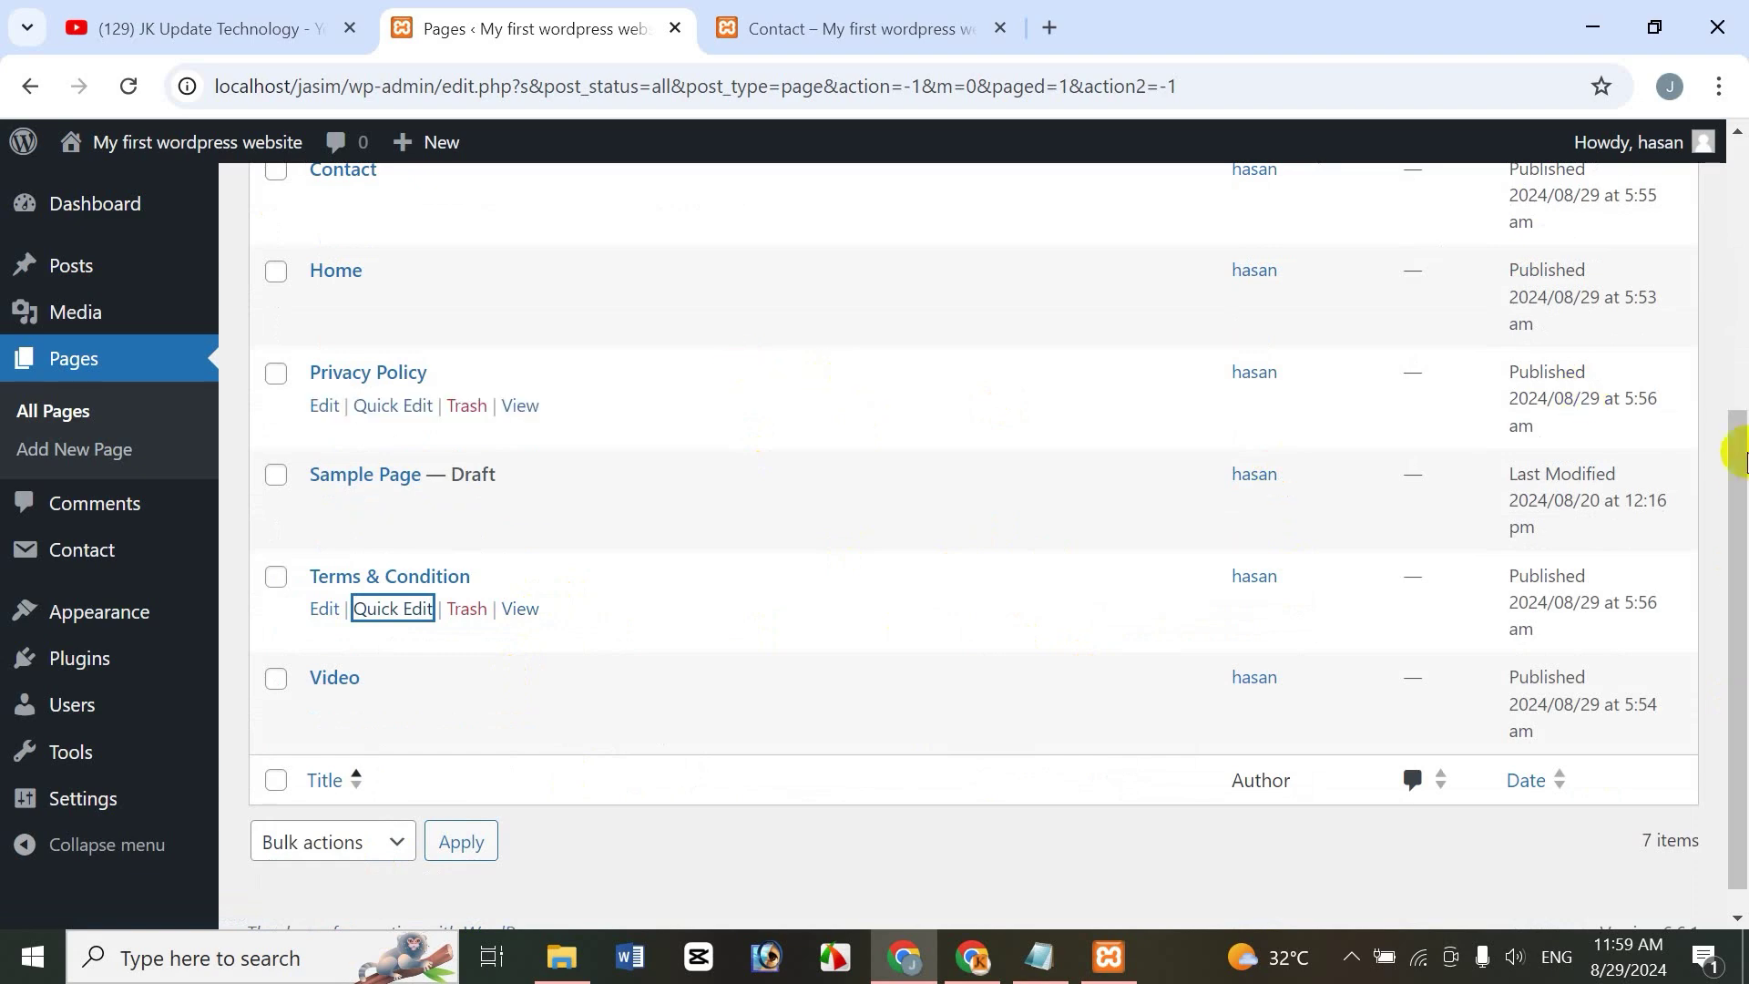
Reload the page list to apply the new page order and move the Sample Page draft to the trash
left_click_drag(1734, 472, 1740, 212)
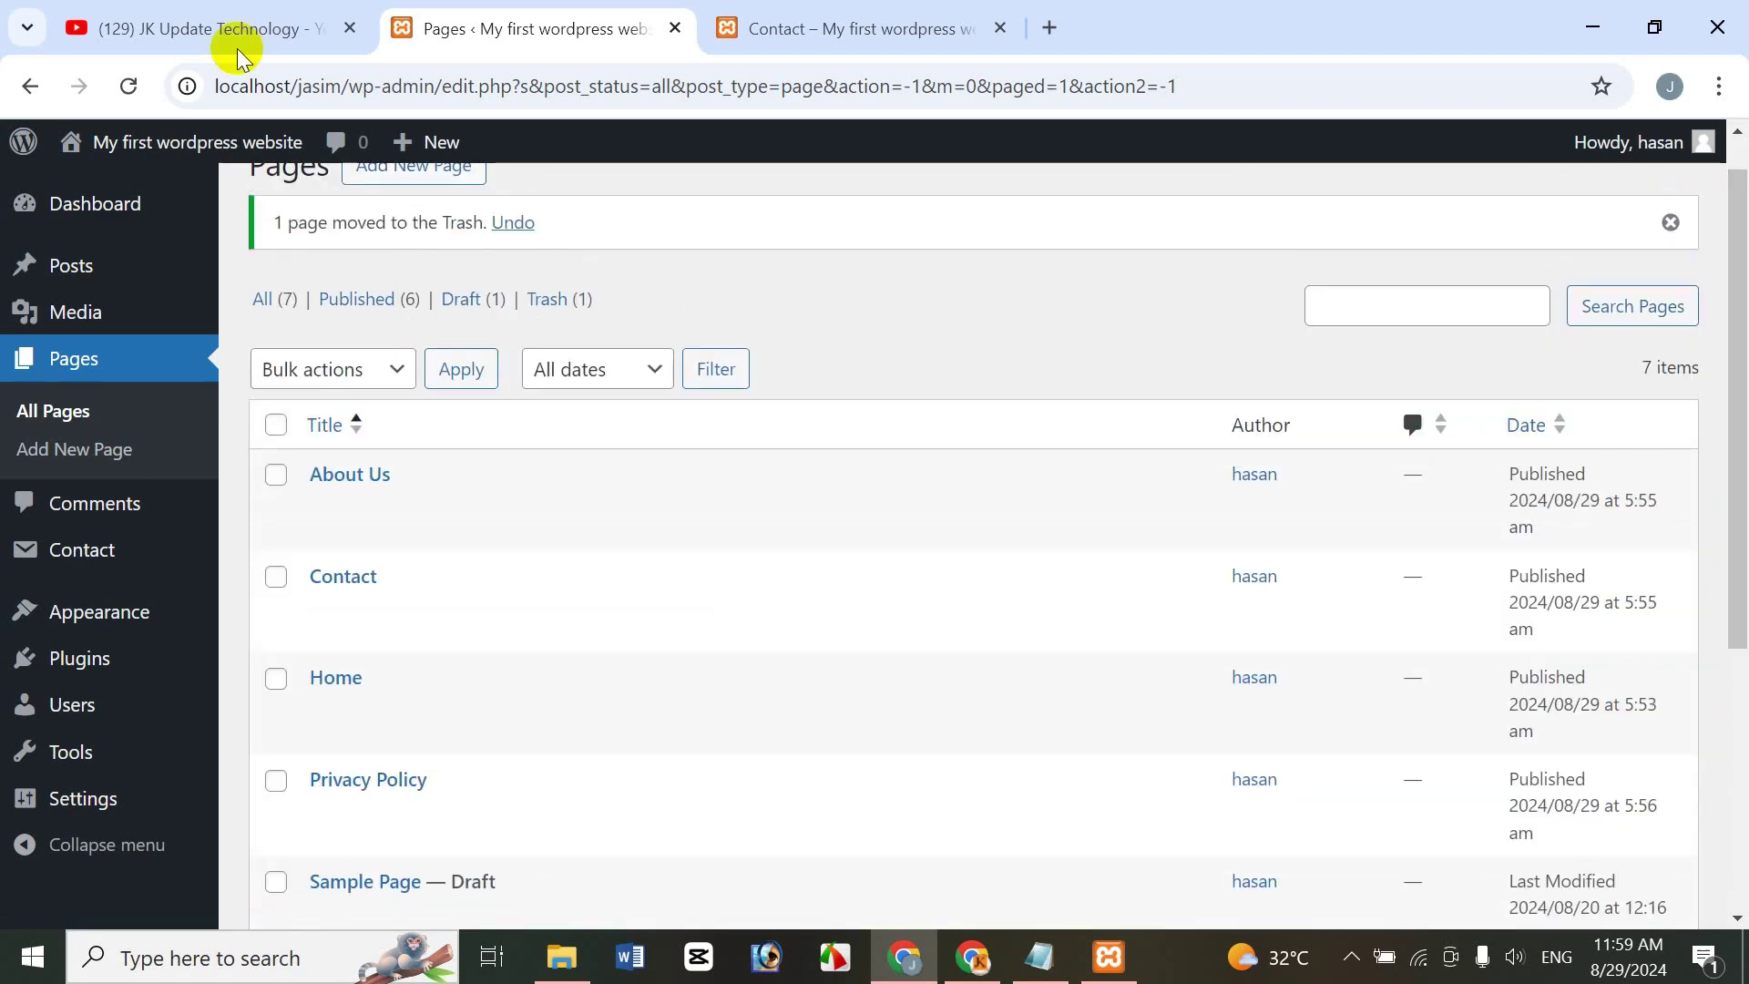
left_click(130, 87)
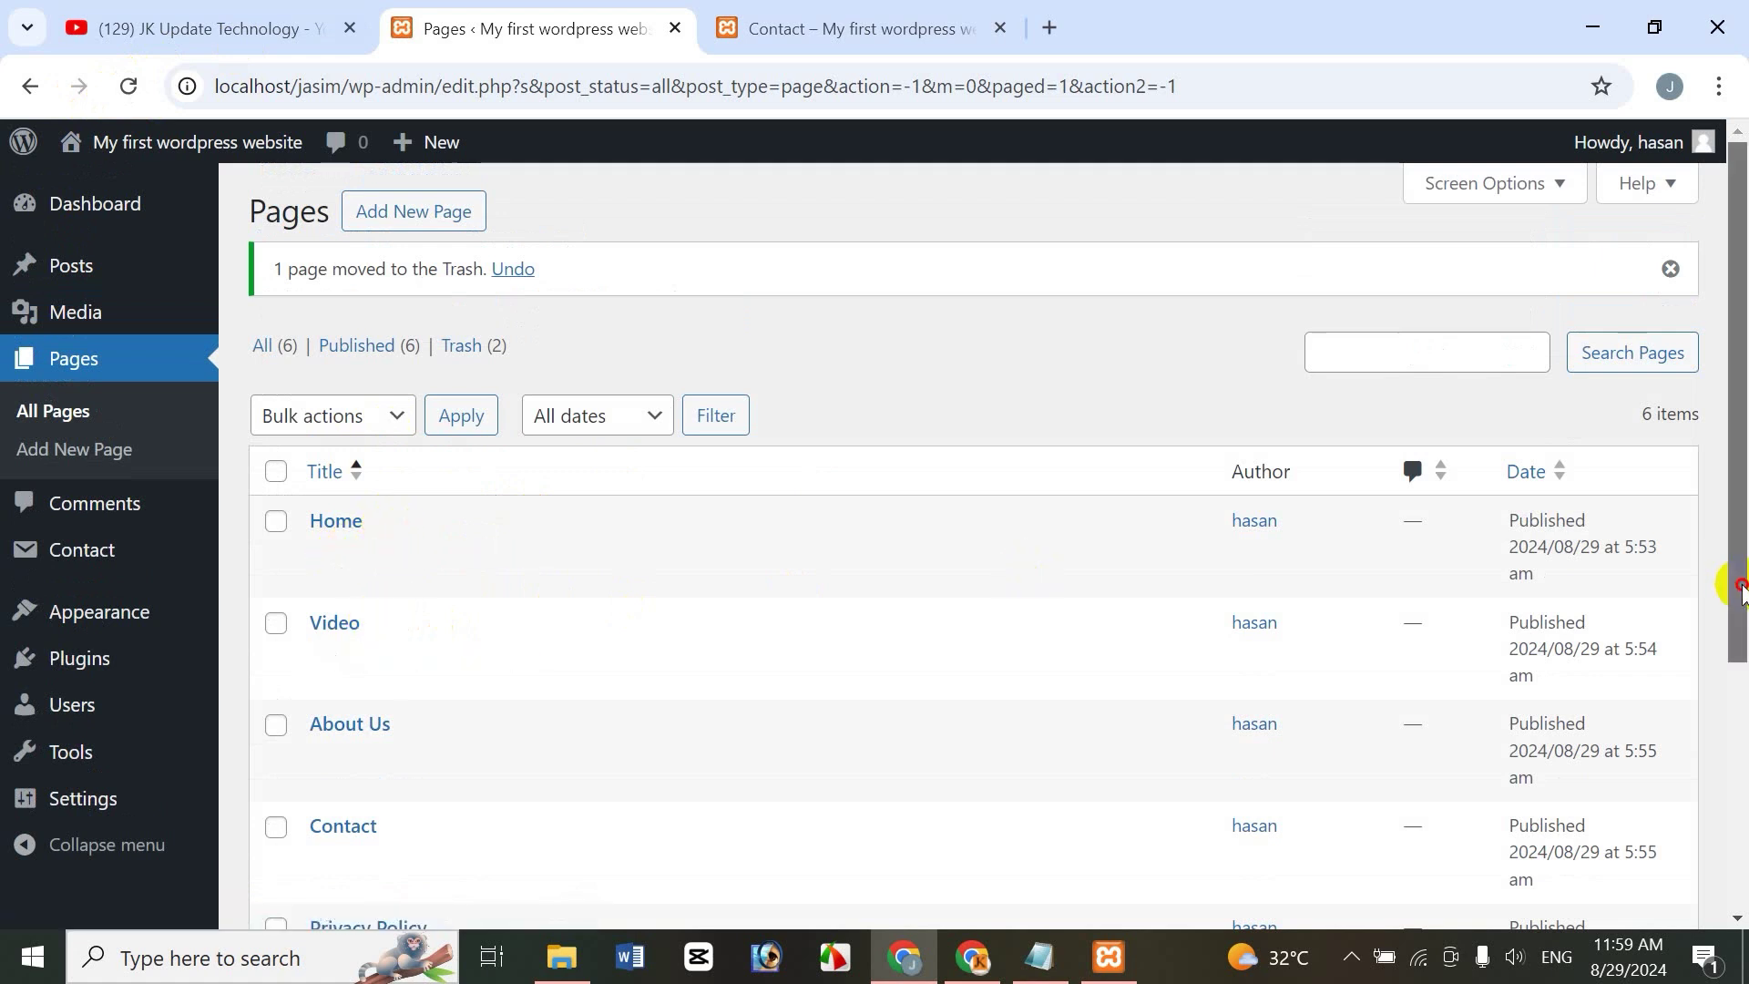
Review the reordered page list and reload the live site to check its navigation menu order
left_click_drag(1732, 585, 1741, 697)
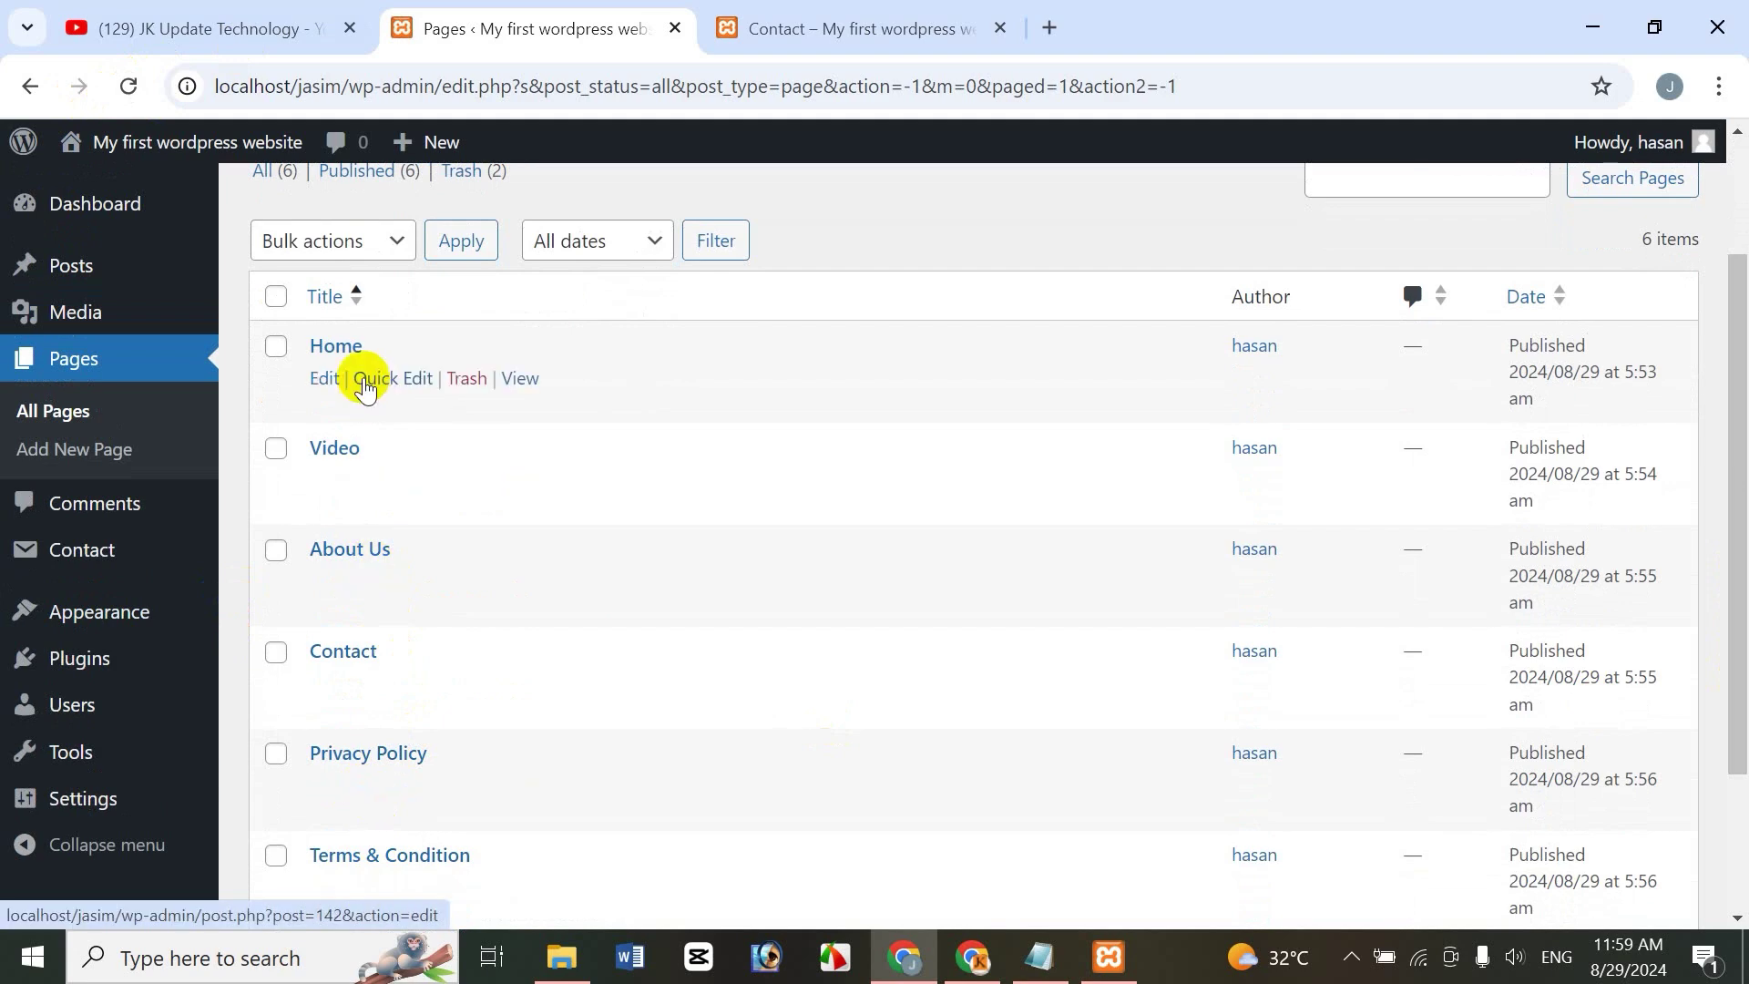
left_click(819, 28)
left_click(132, 85)
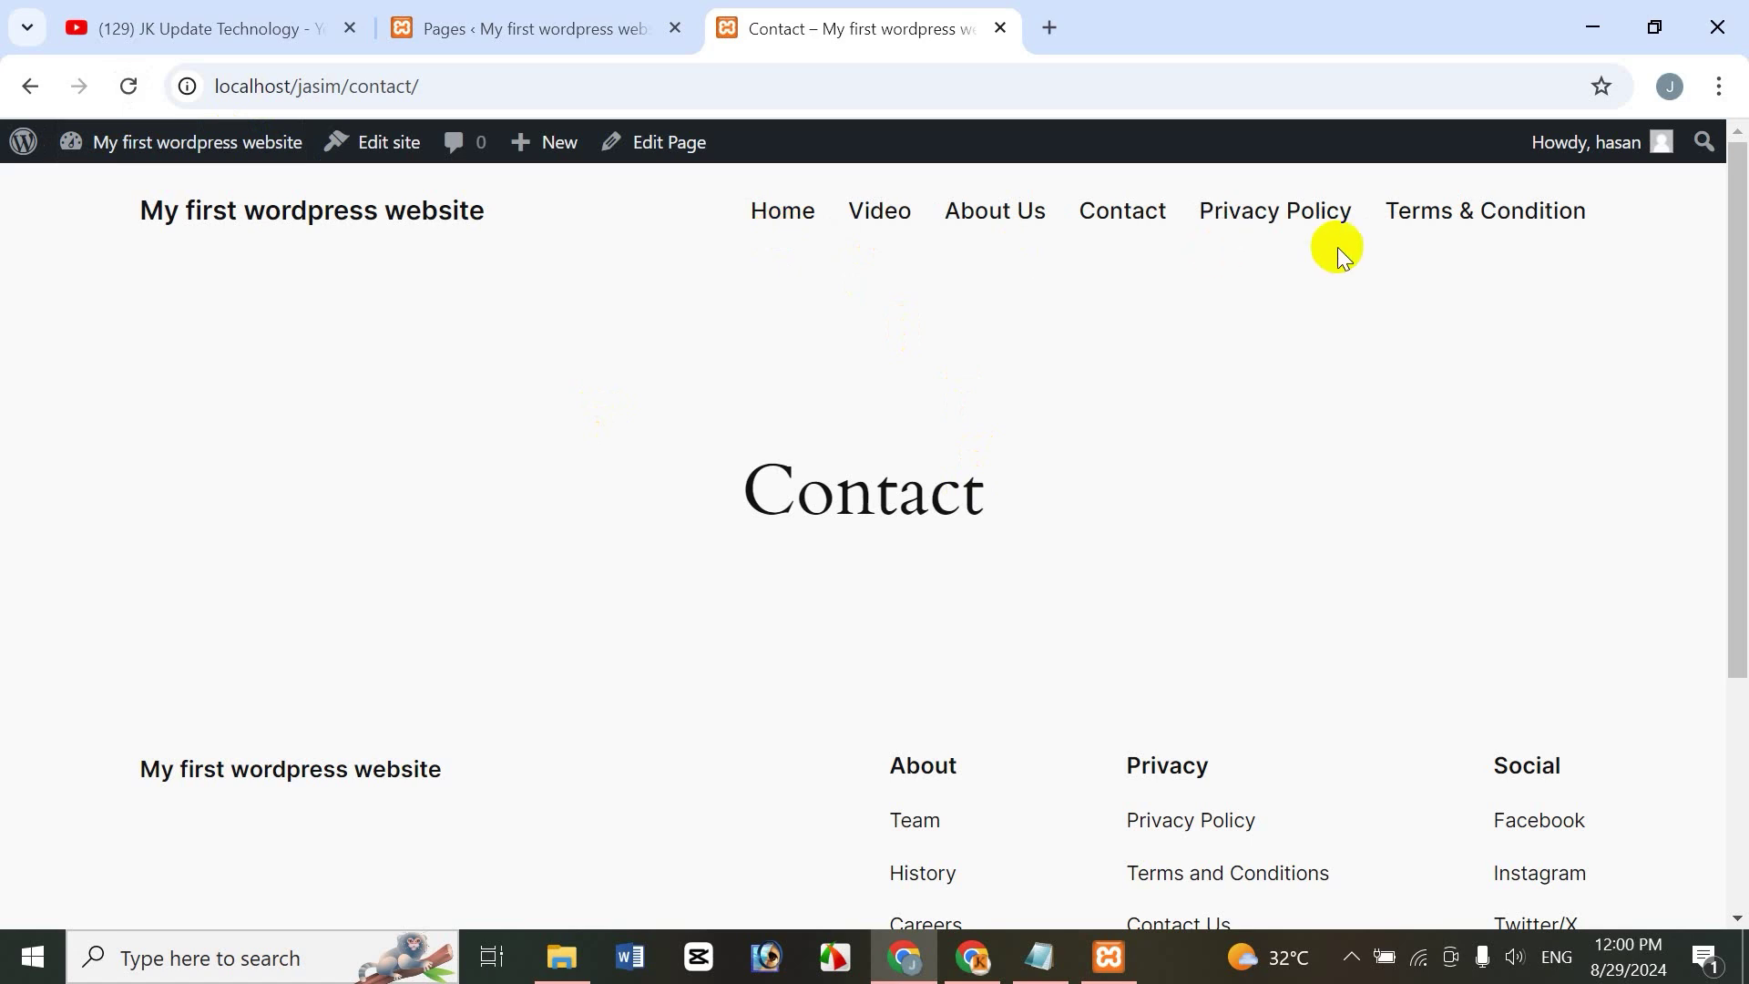
Check the order values of the Home, Video and About Us pages in Quick Edit, cancelling each without changes
left_click(492, 29)
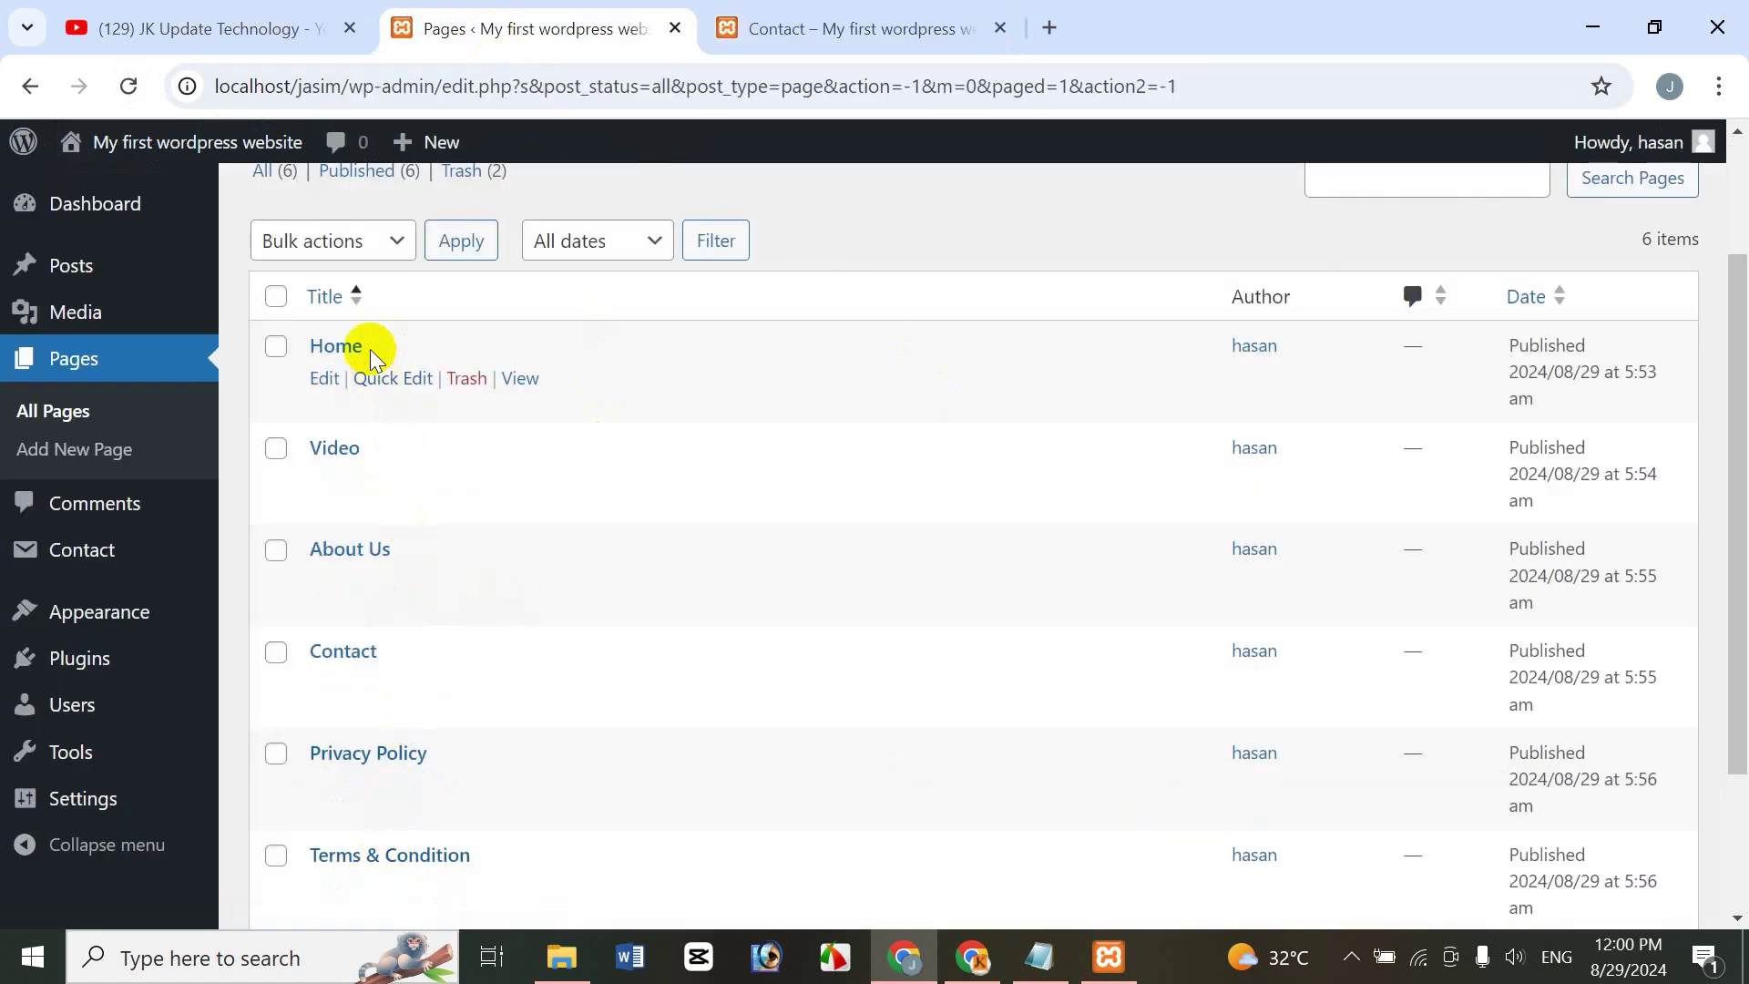
left_click(384, 380)
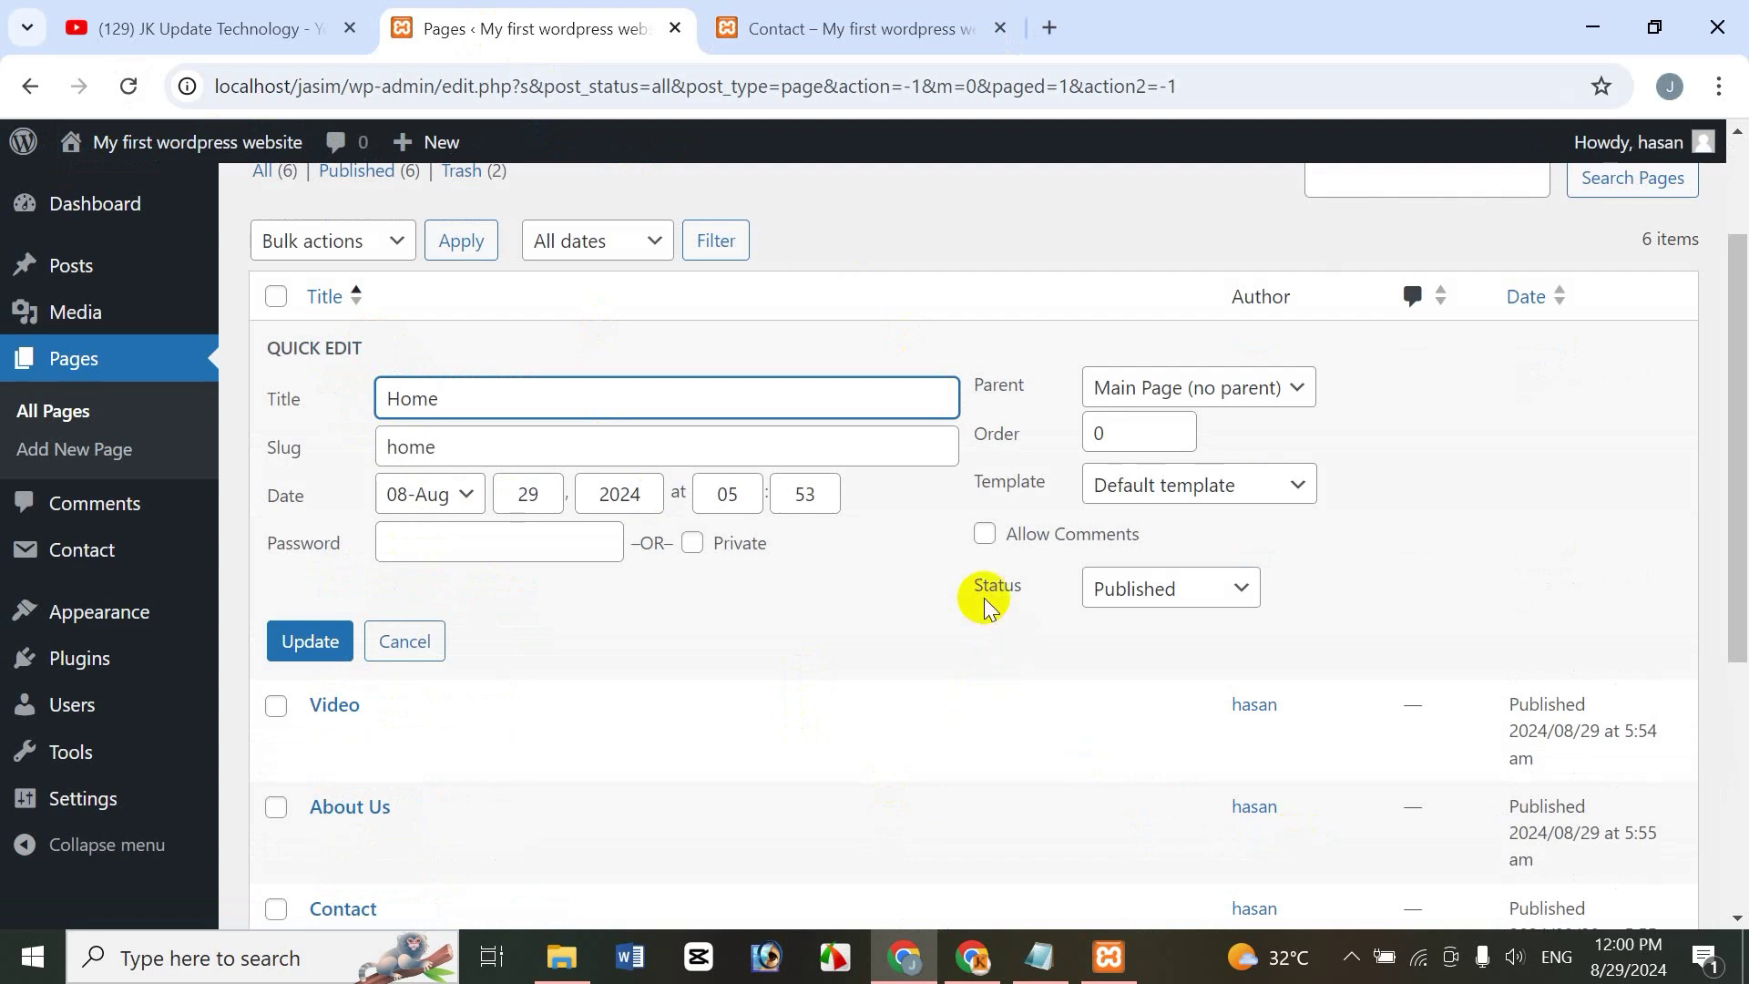
left_click(407, 642)
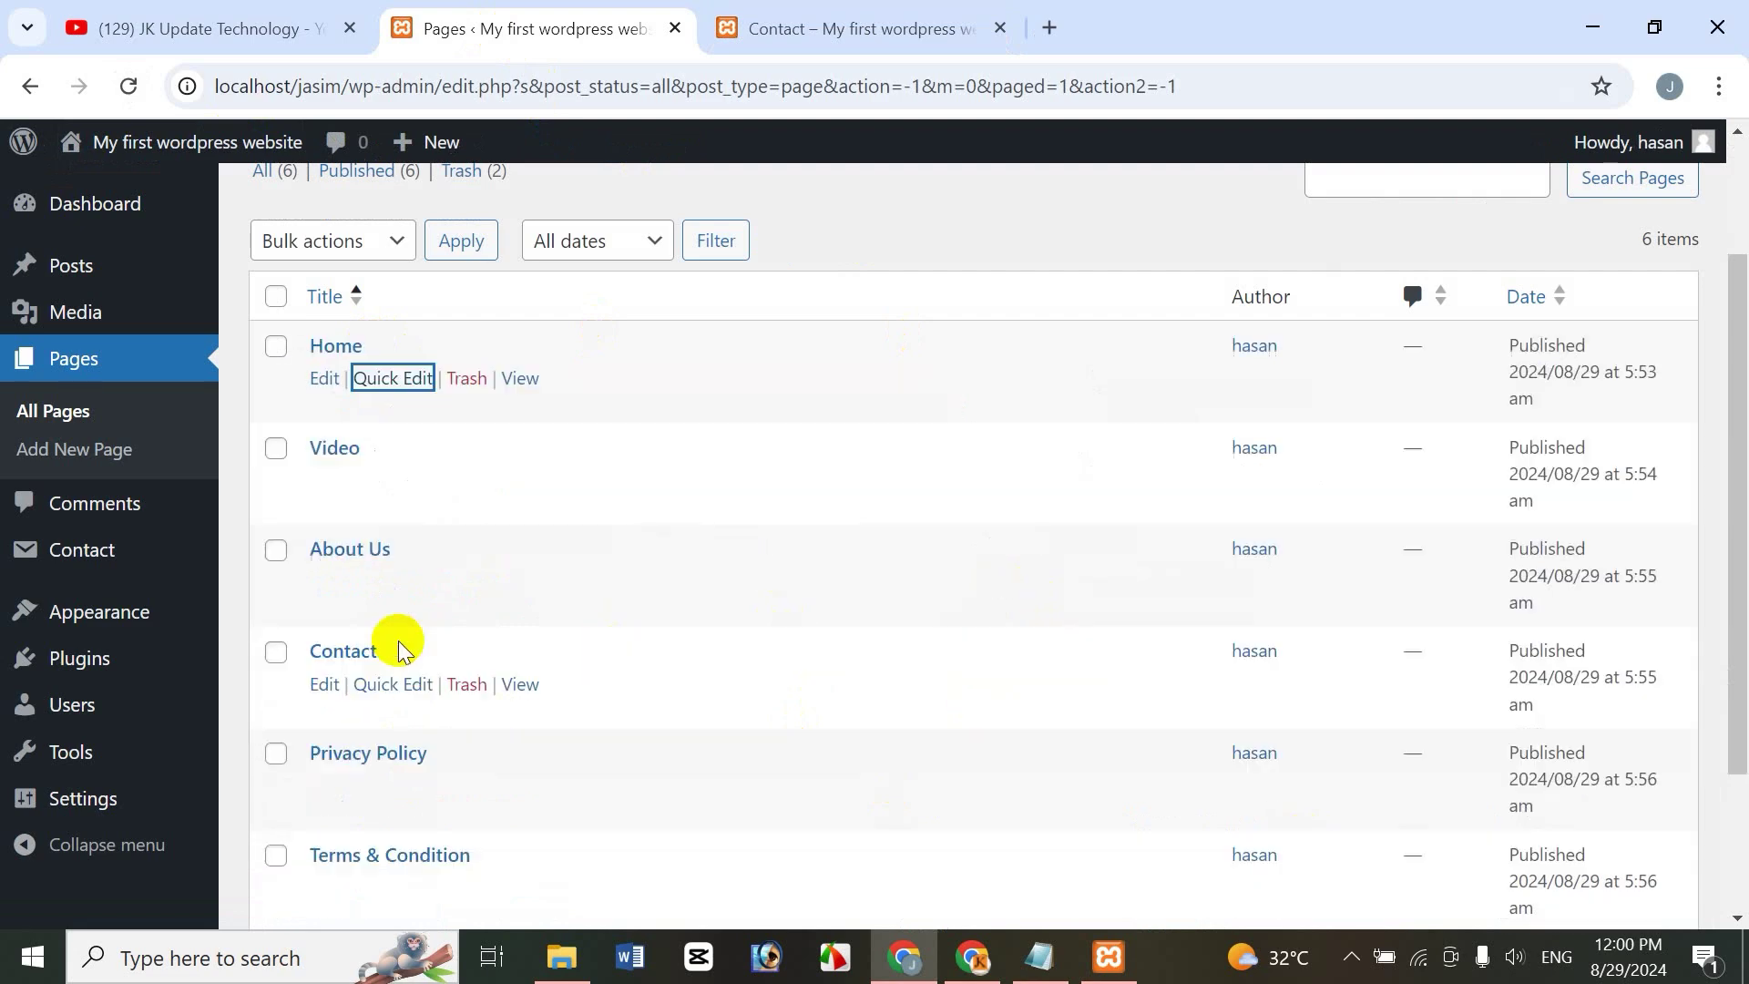
left_click(407, 483)
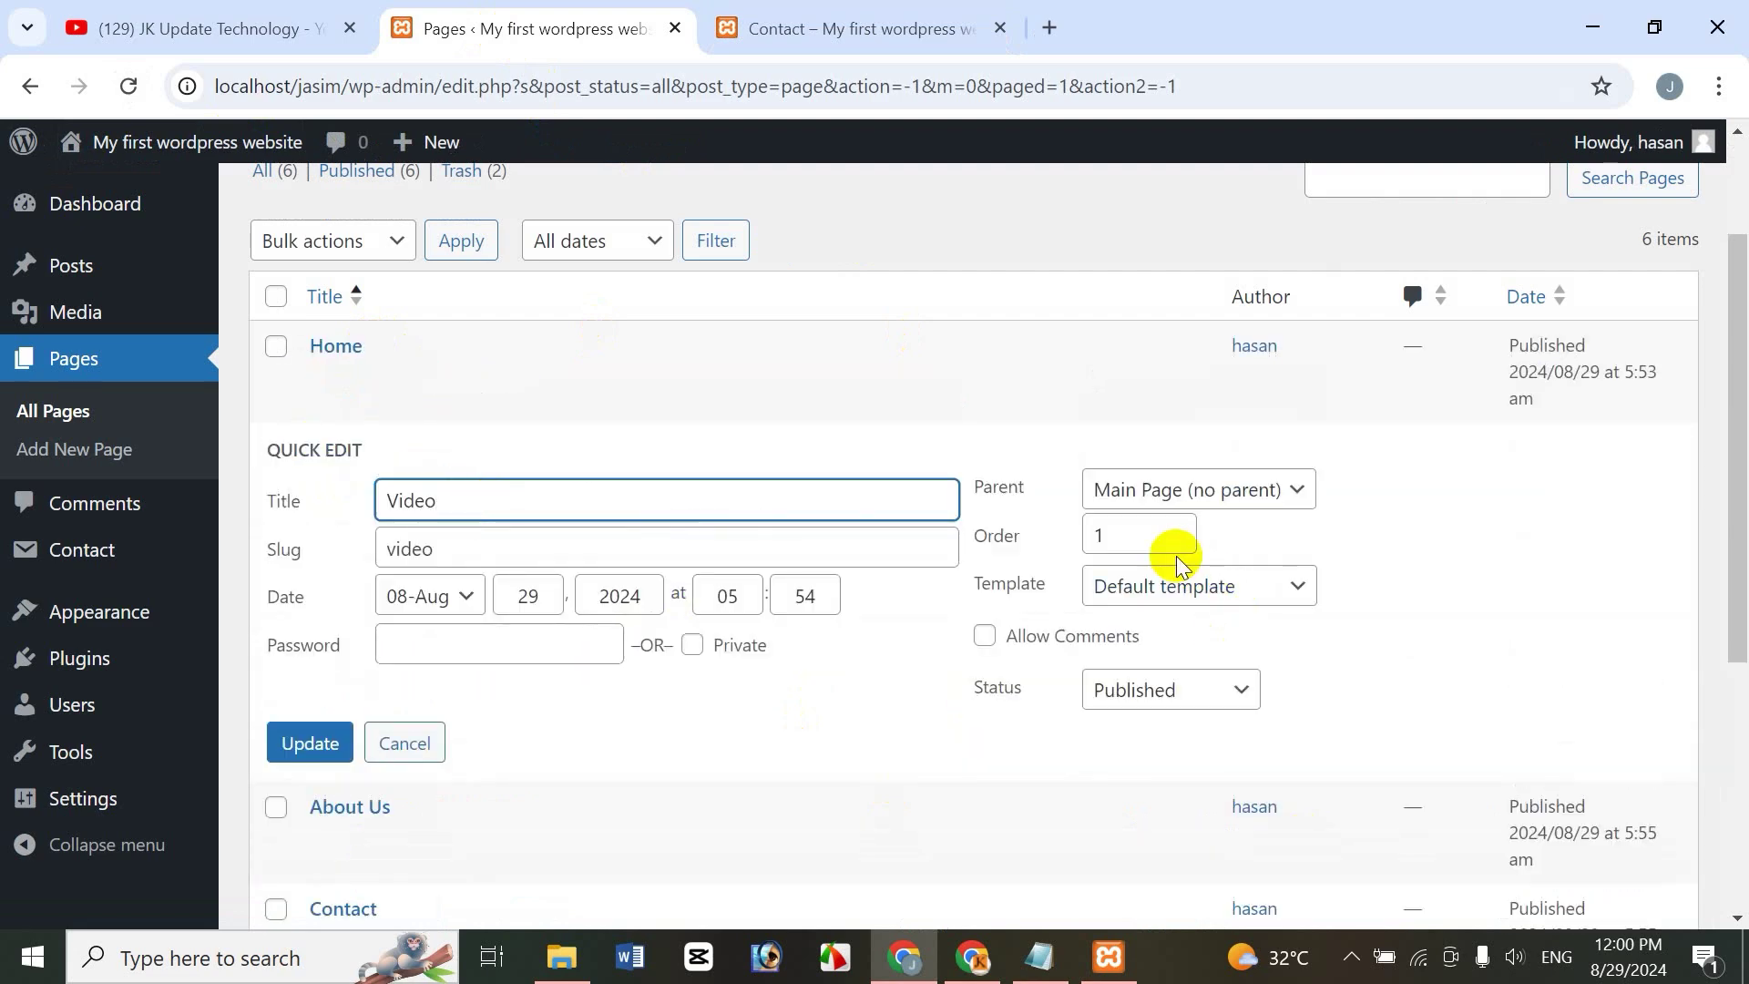
left_click(421, 744)
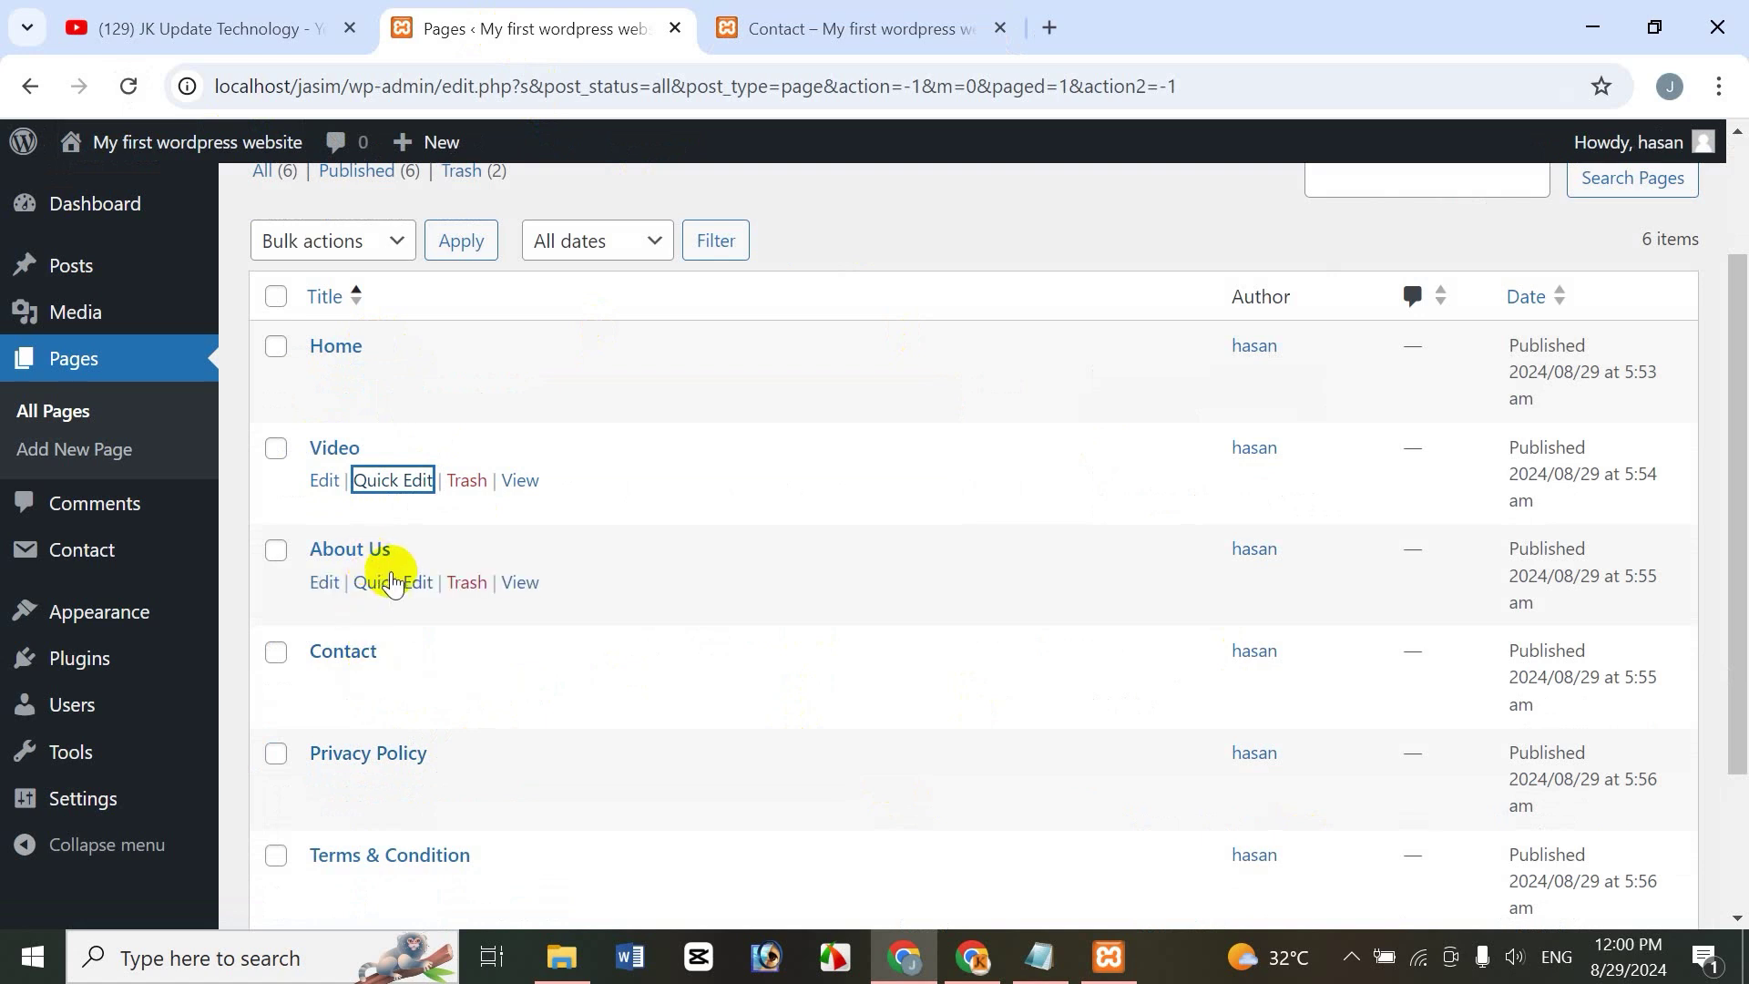
left_click(393, 581)
left_click(404, 844)
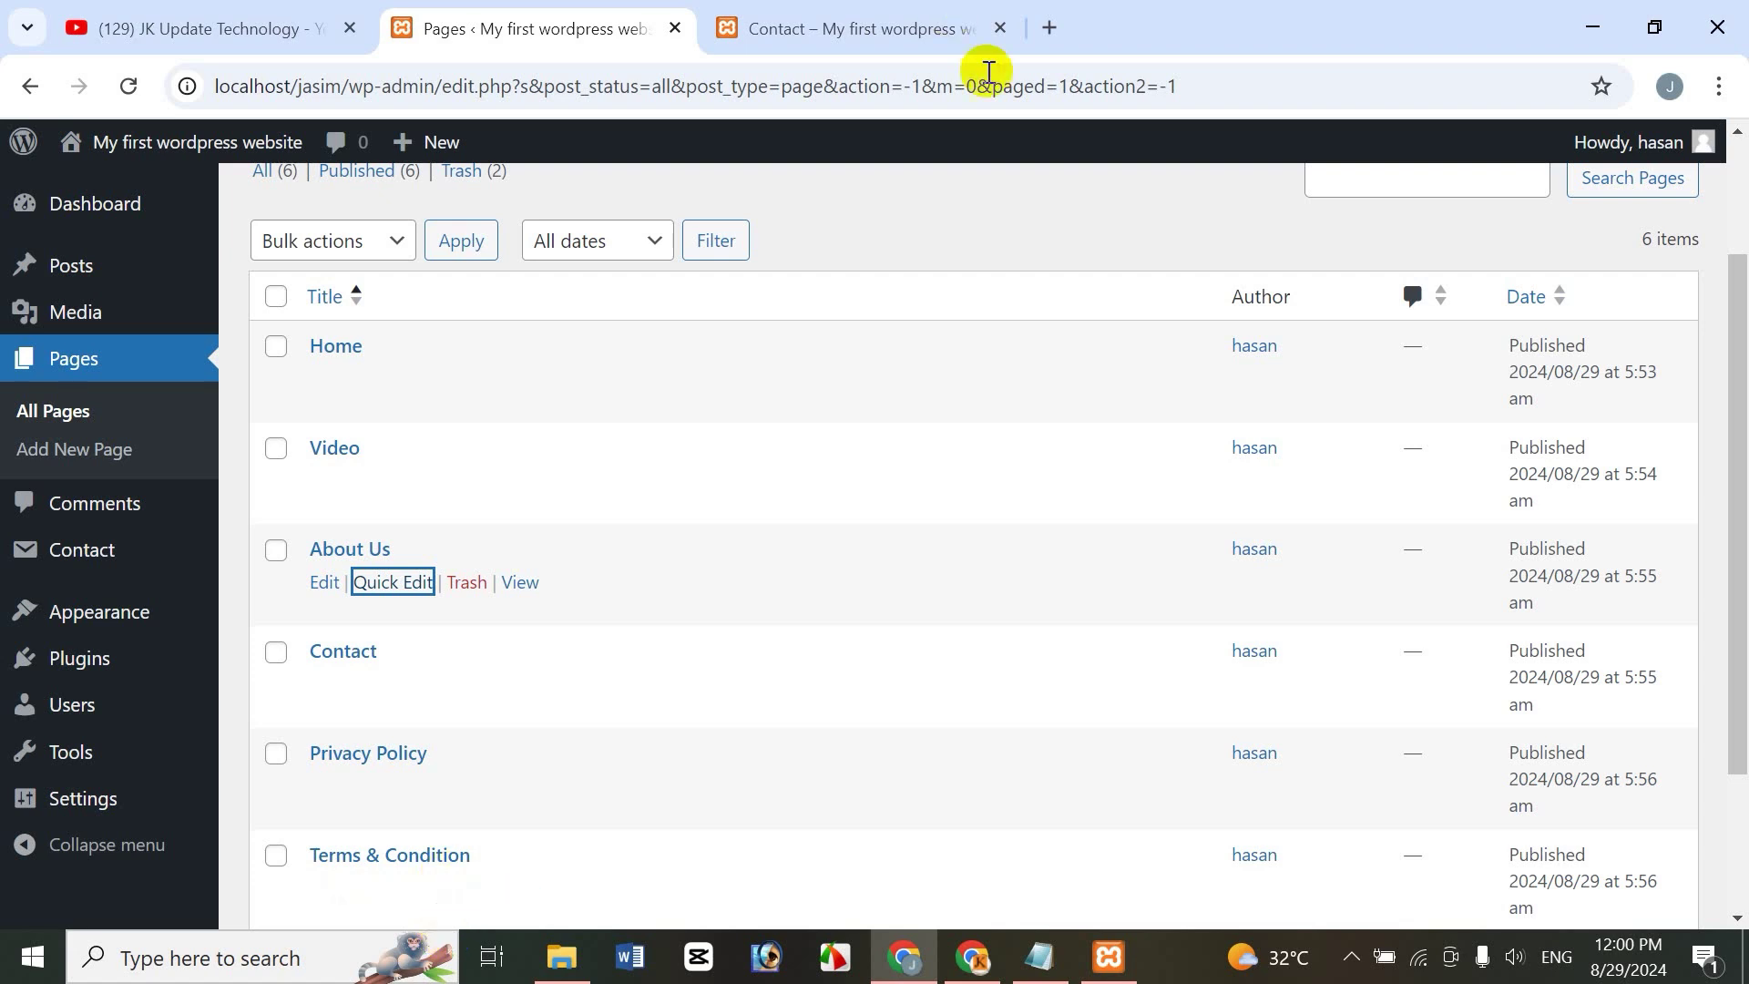
left_click(905, 28)
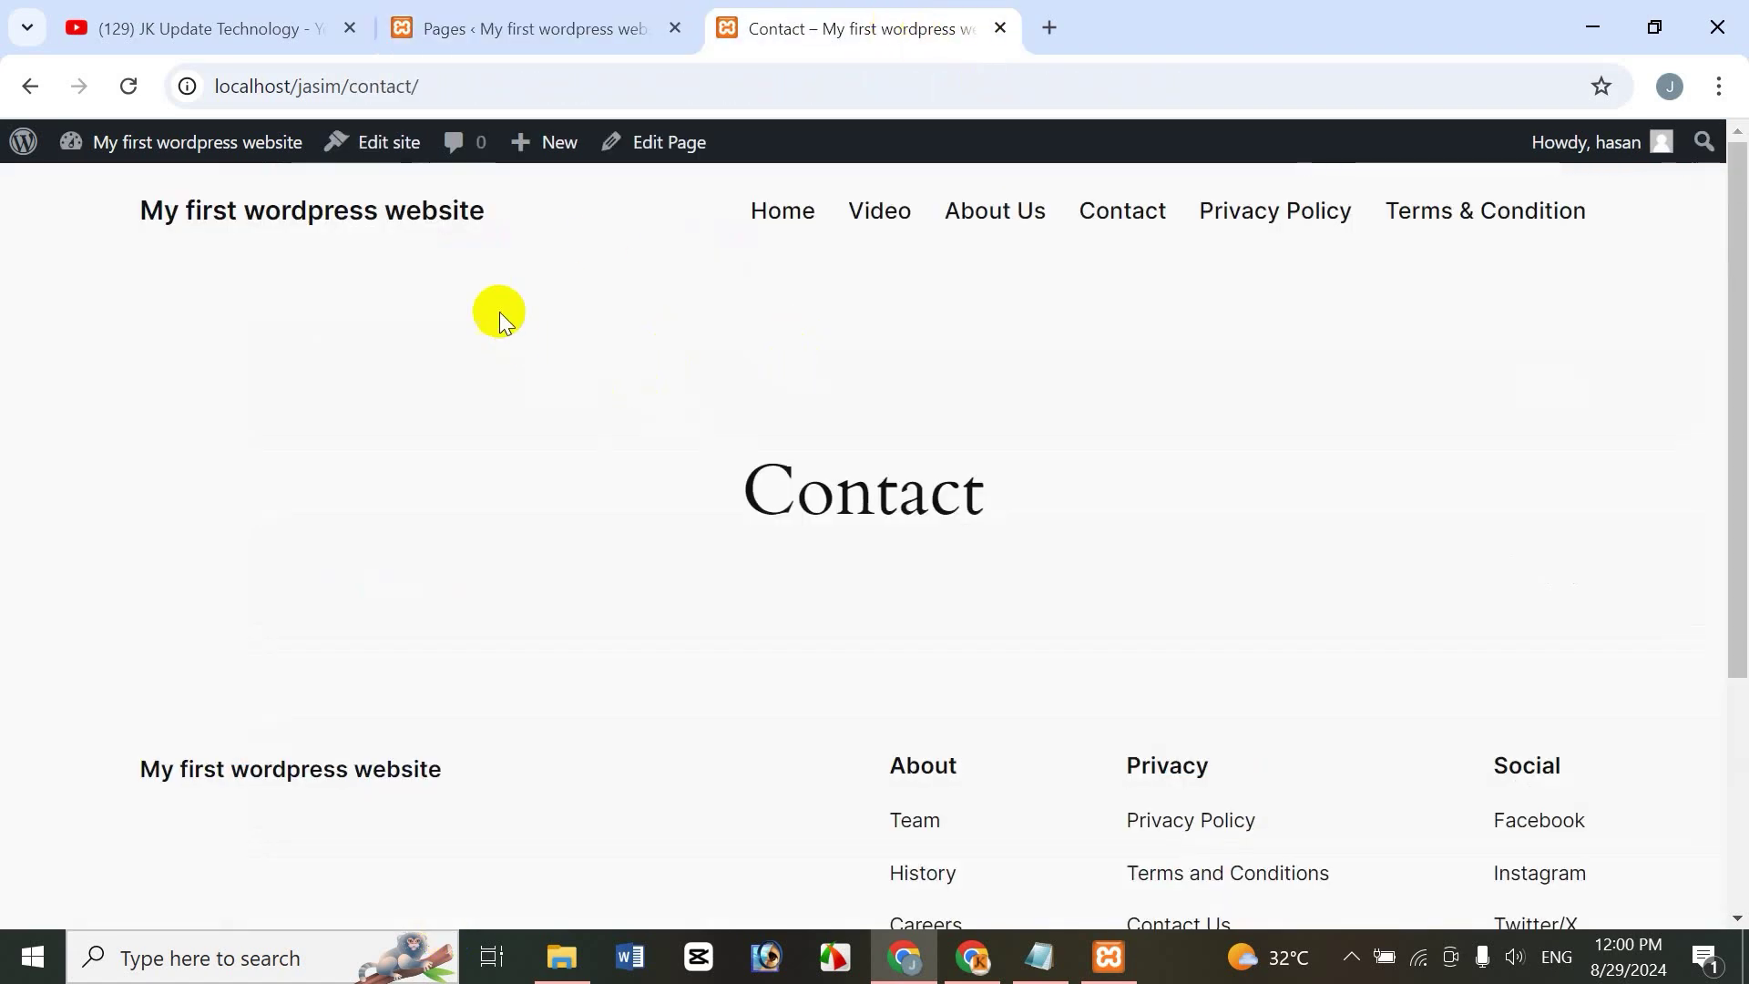
left_click(559, 29)
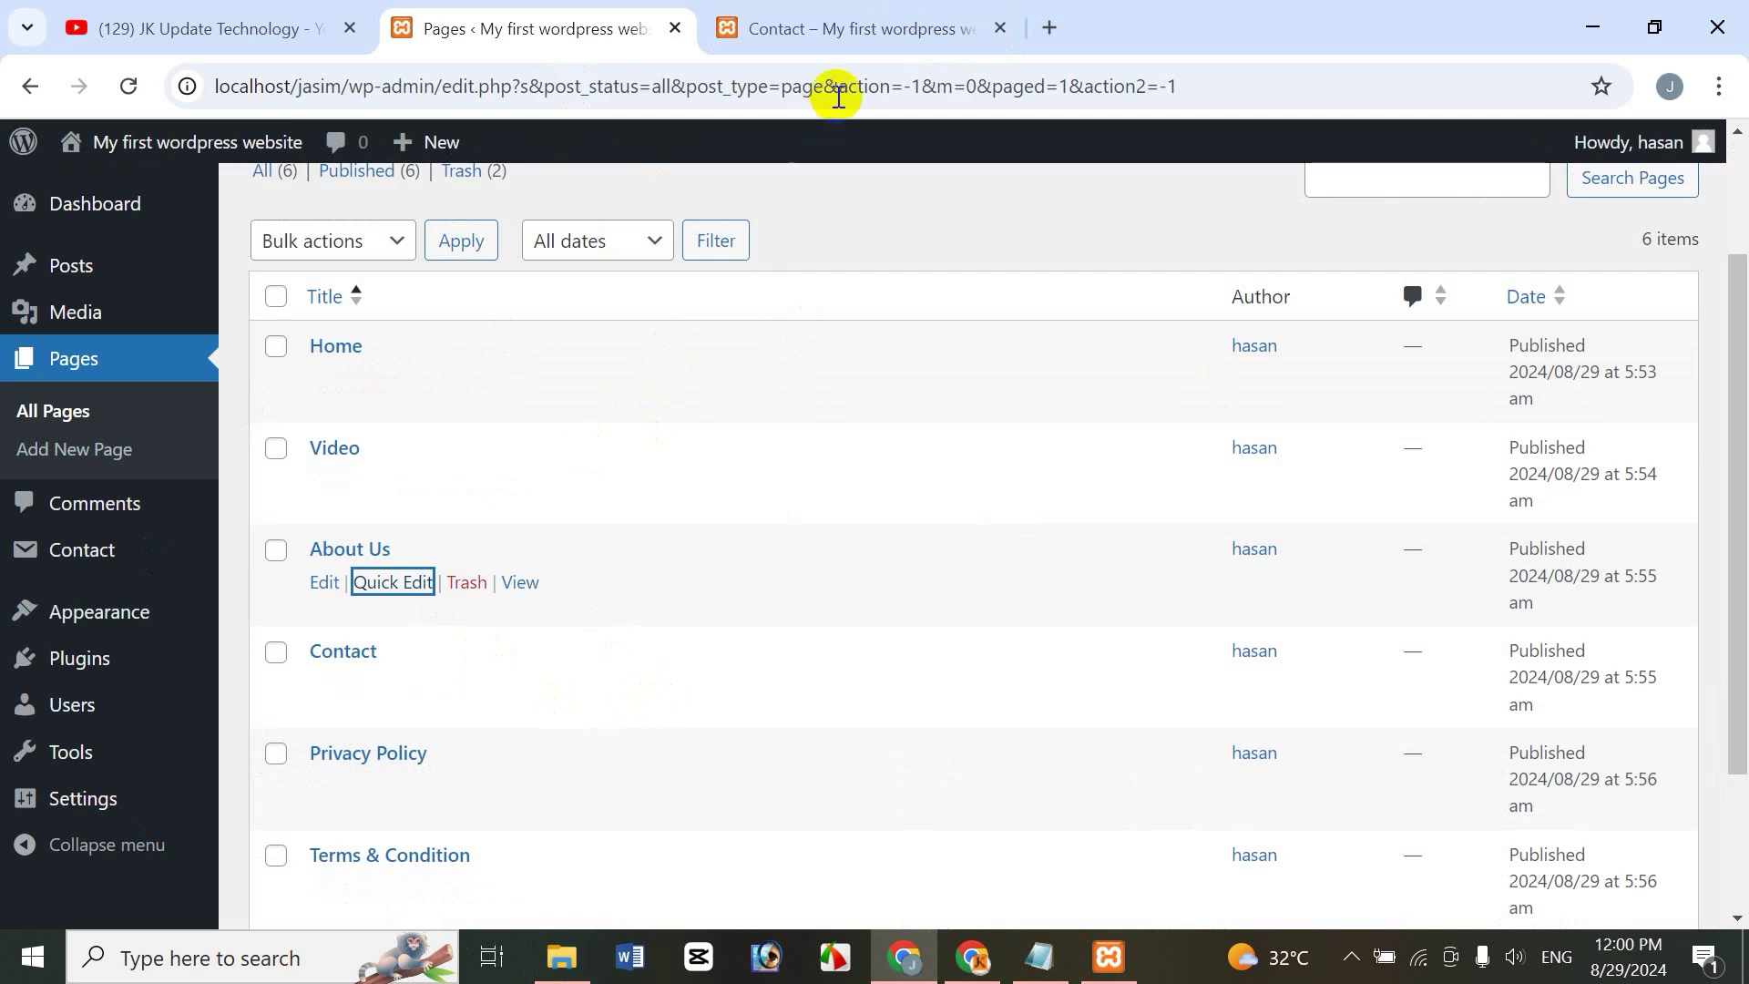
left_click(866, 28)
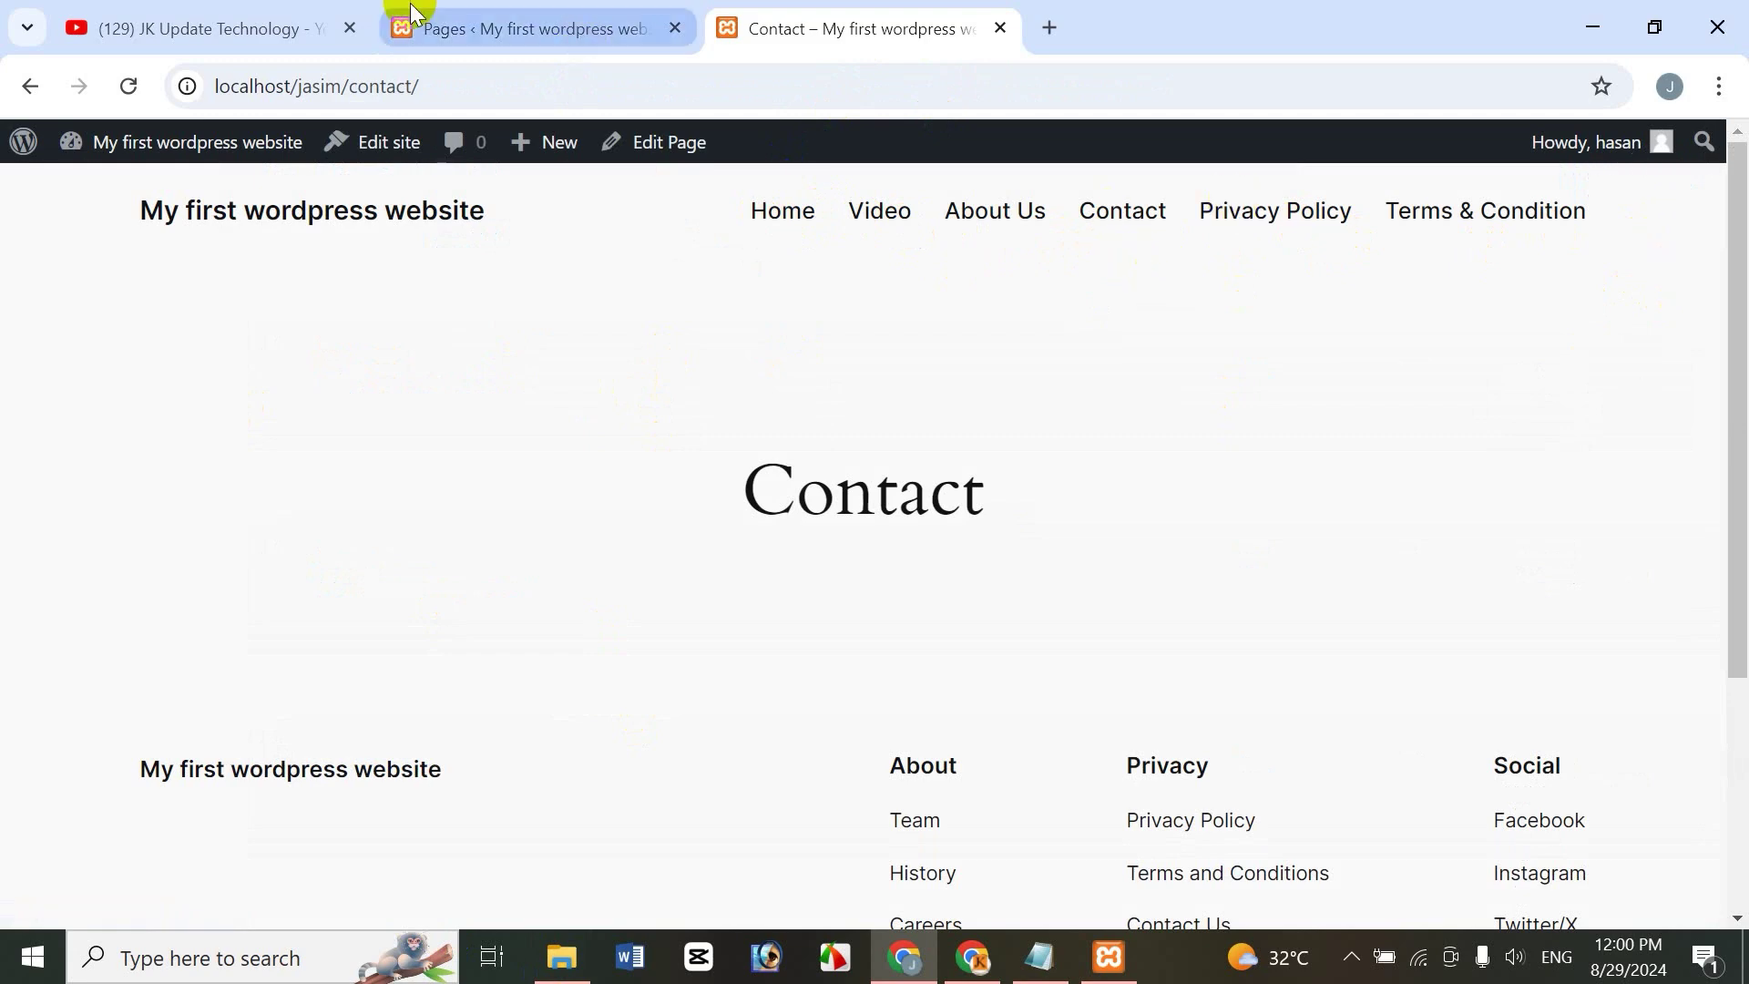
left_click(507, 16)
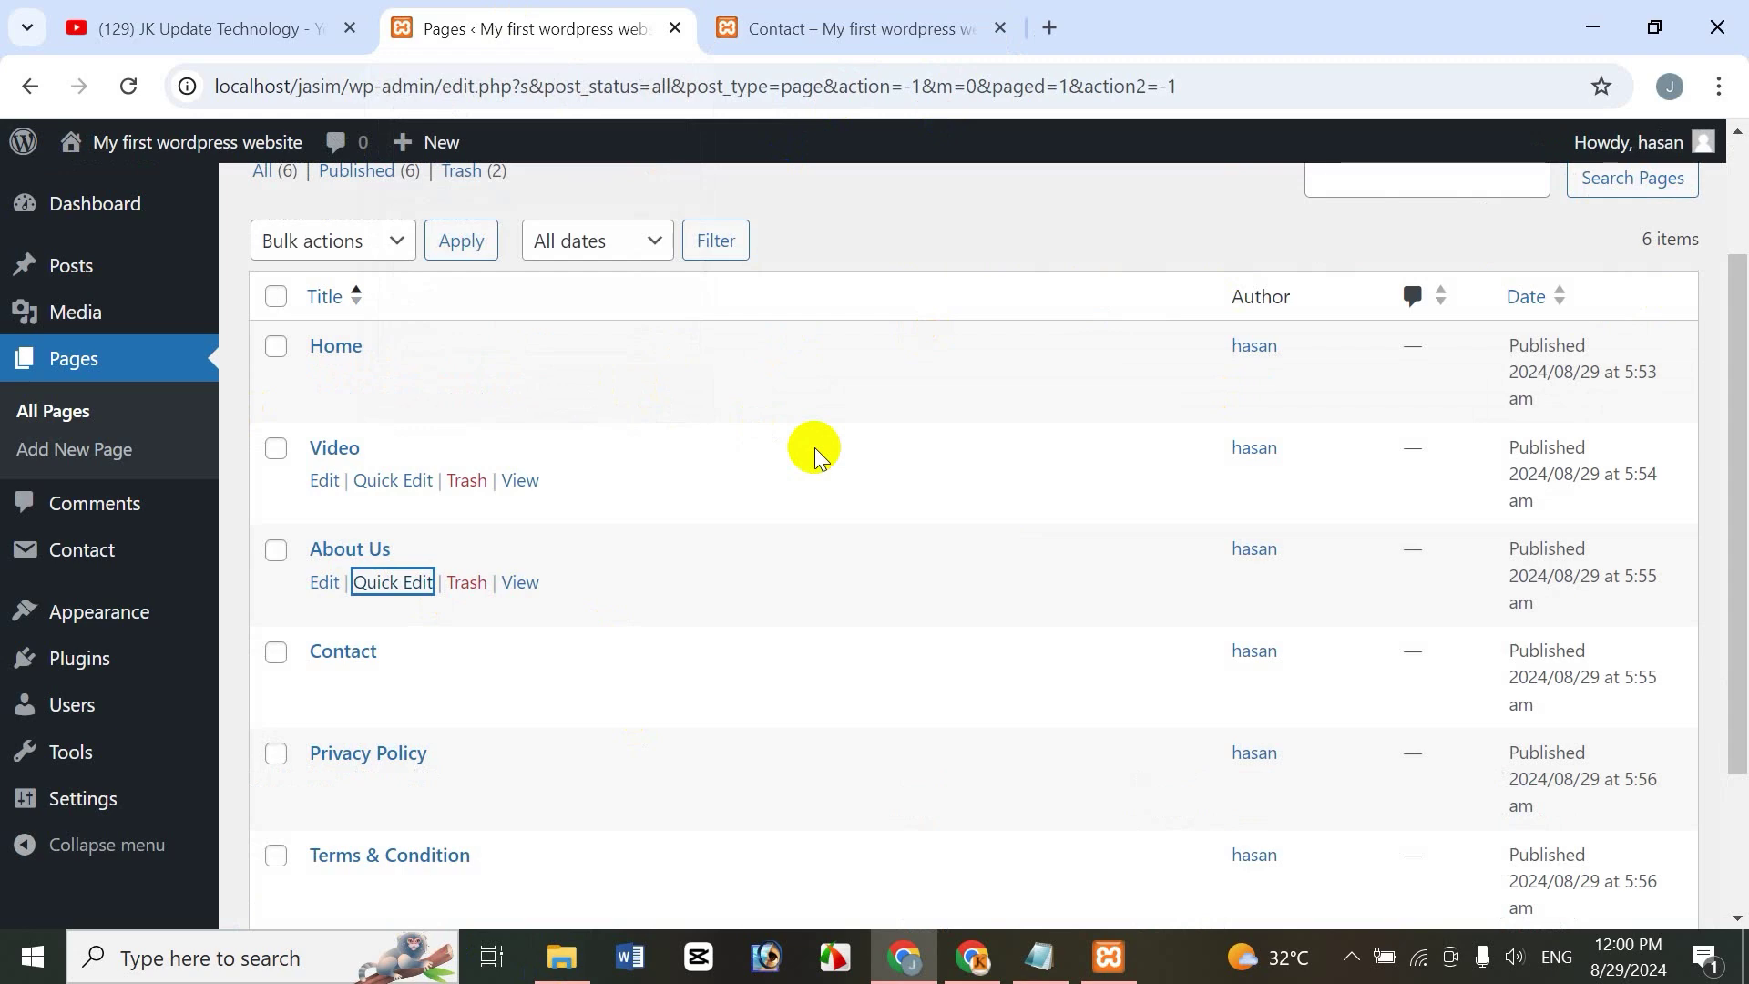
Open the Home page for editing in a new tab and enter the paragraph "lkdfsdlkf sdf sdflksdf sd sd sdflkdsf sdf sdfsdfsd"
mouse_move(382, 351)
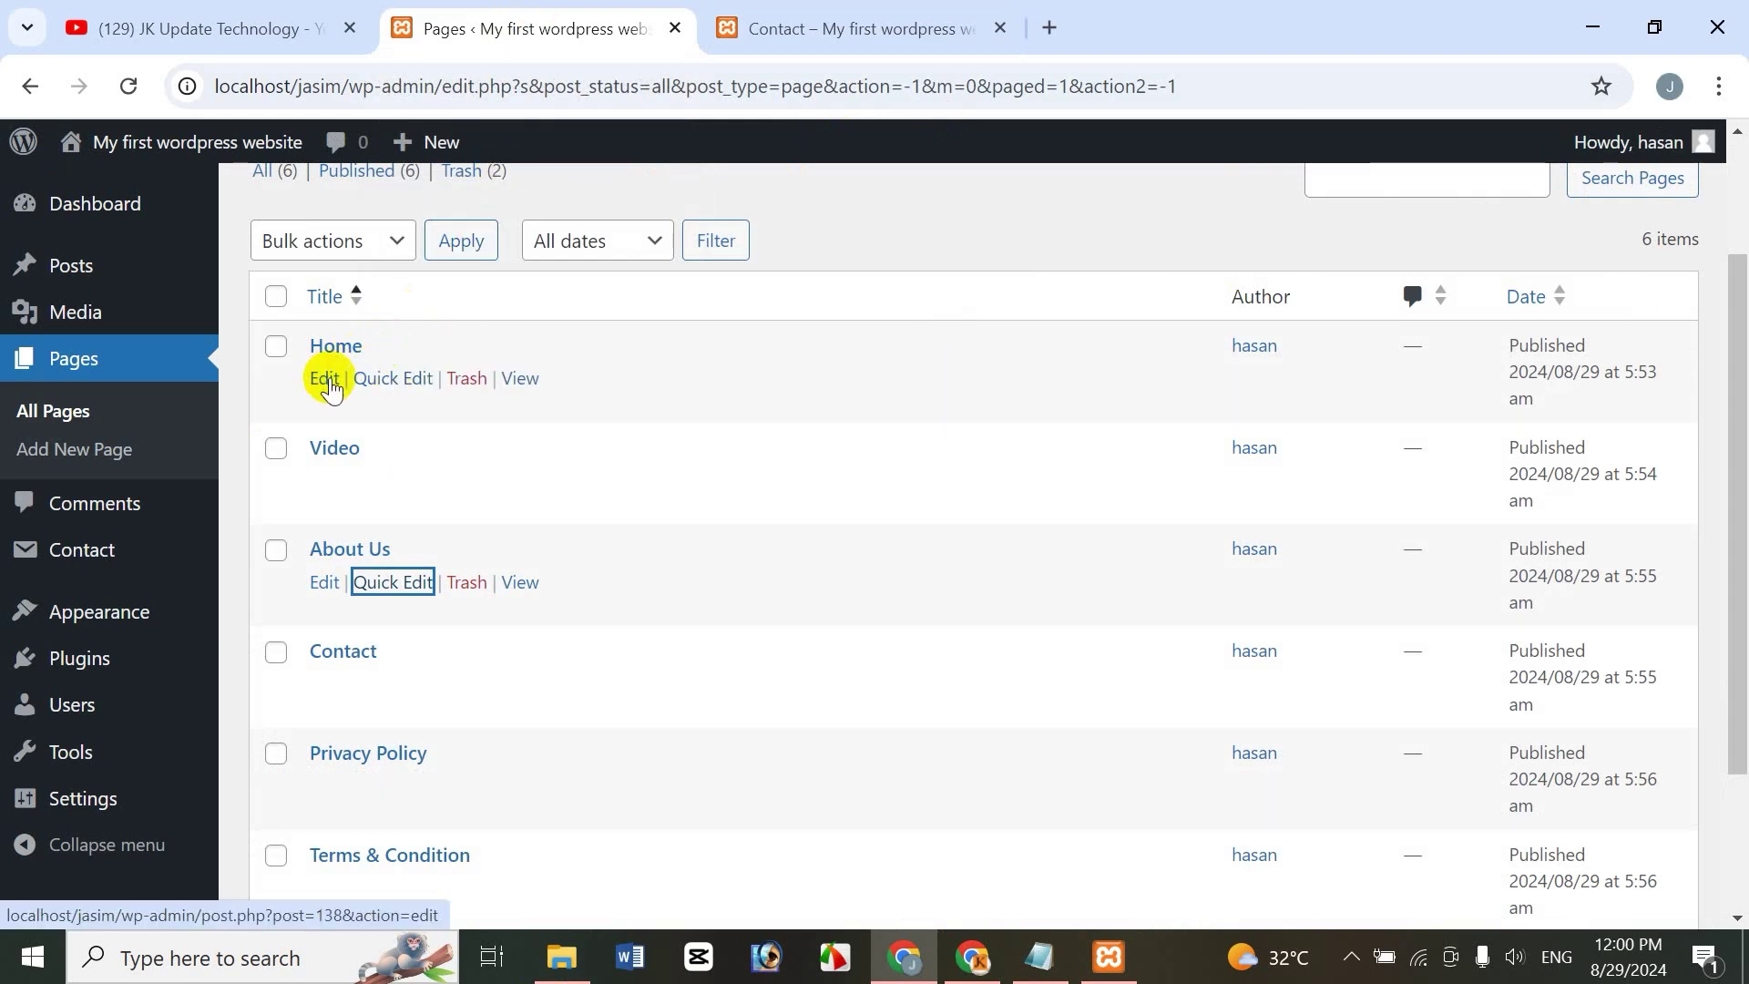
right_click(330, 384)
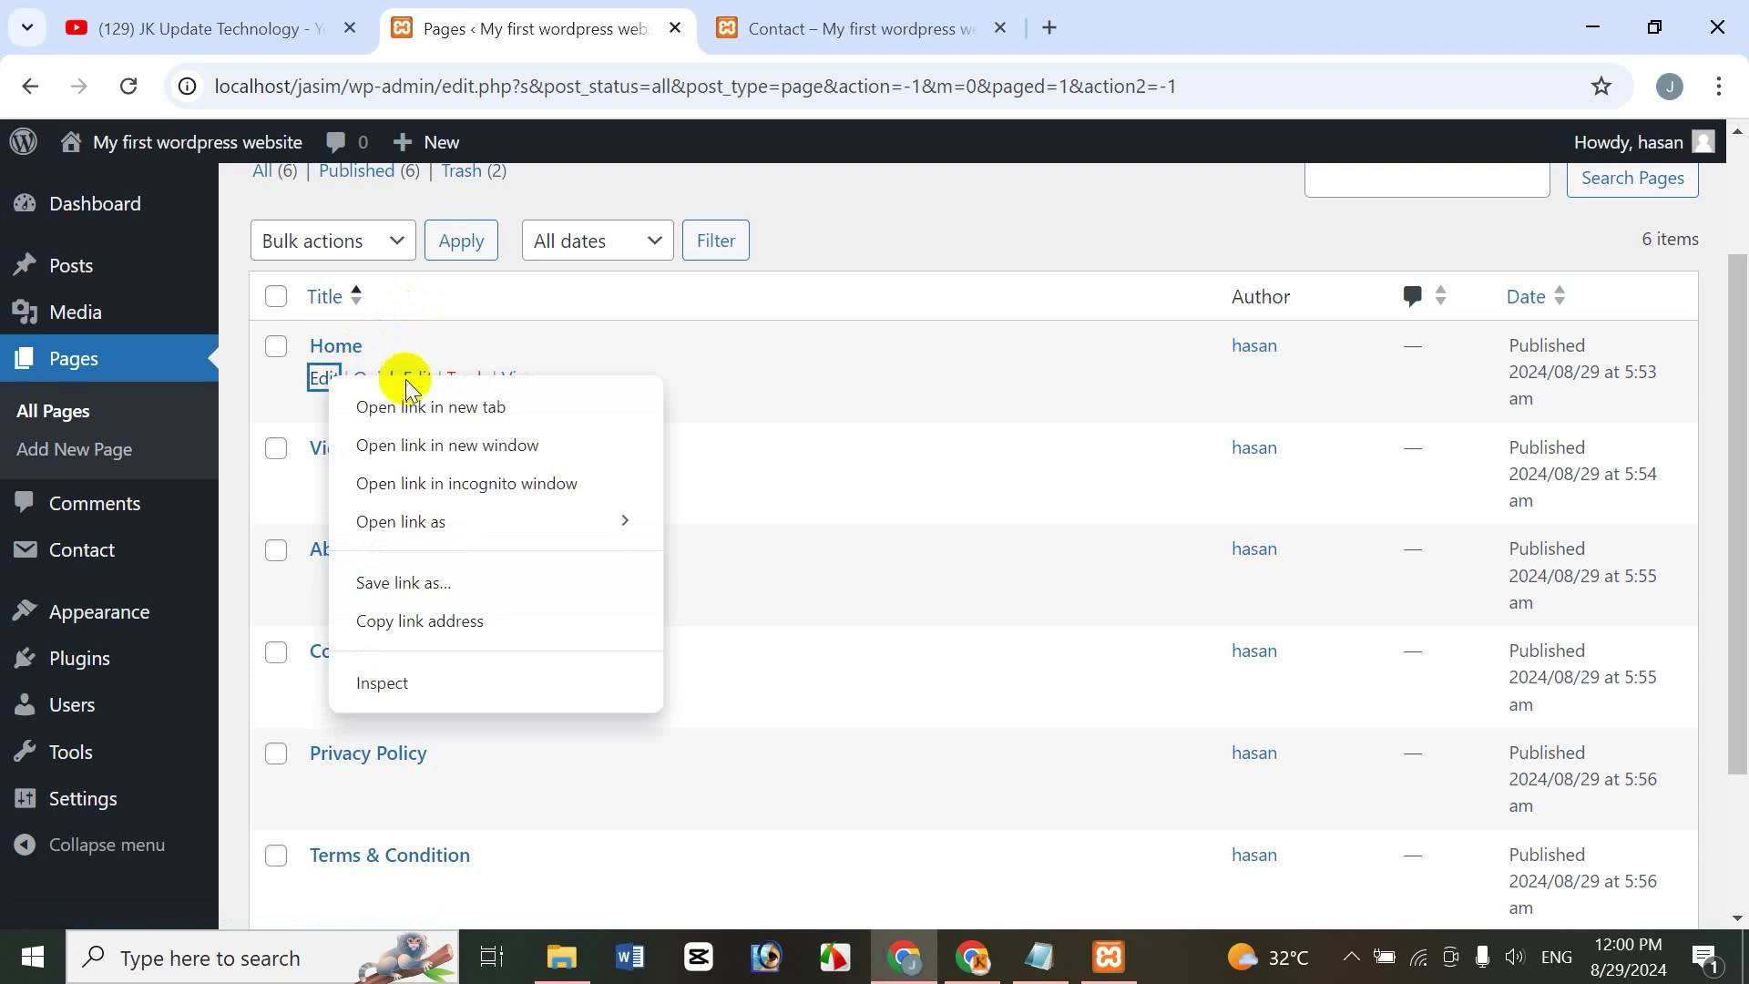
left_click(456, 407)
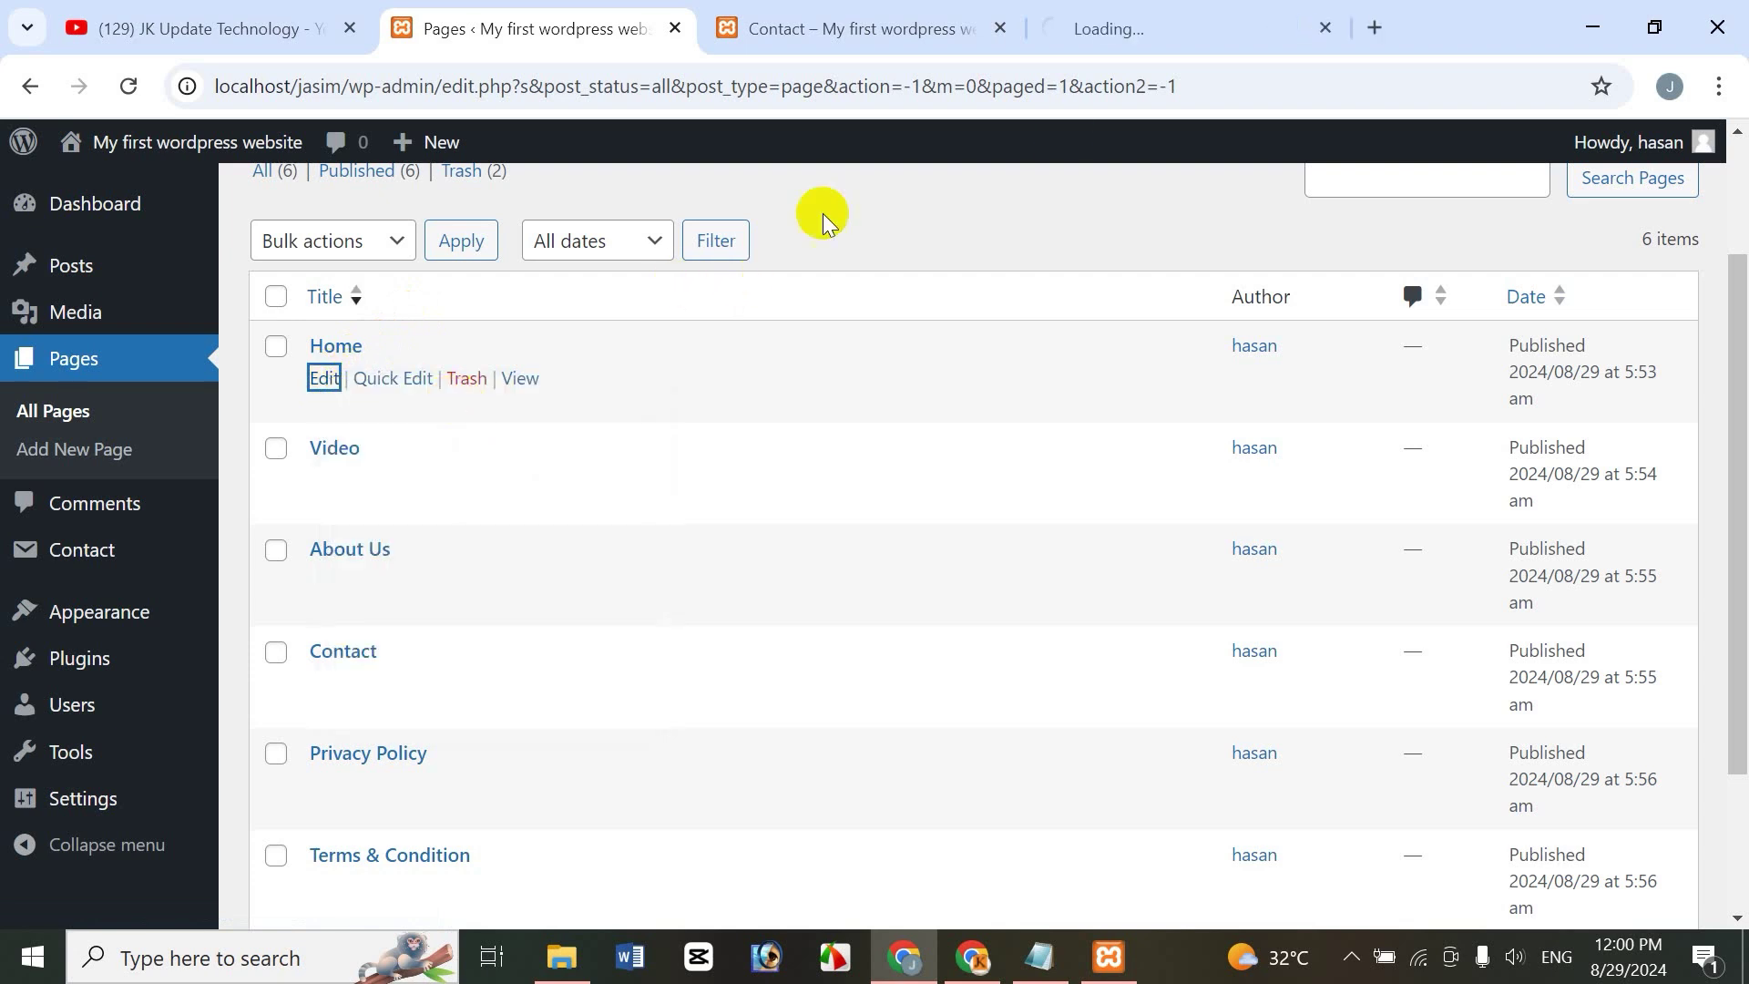
left_click(1152, 35)
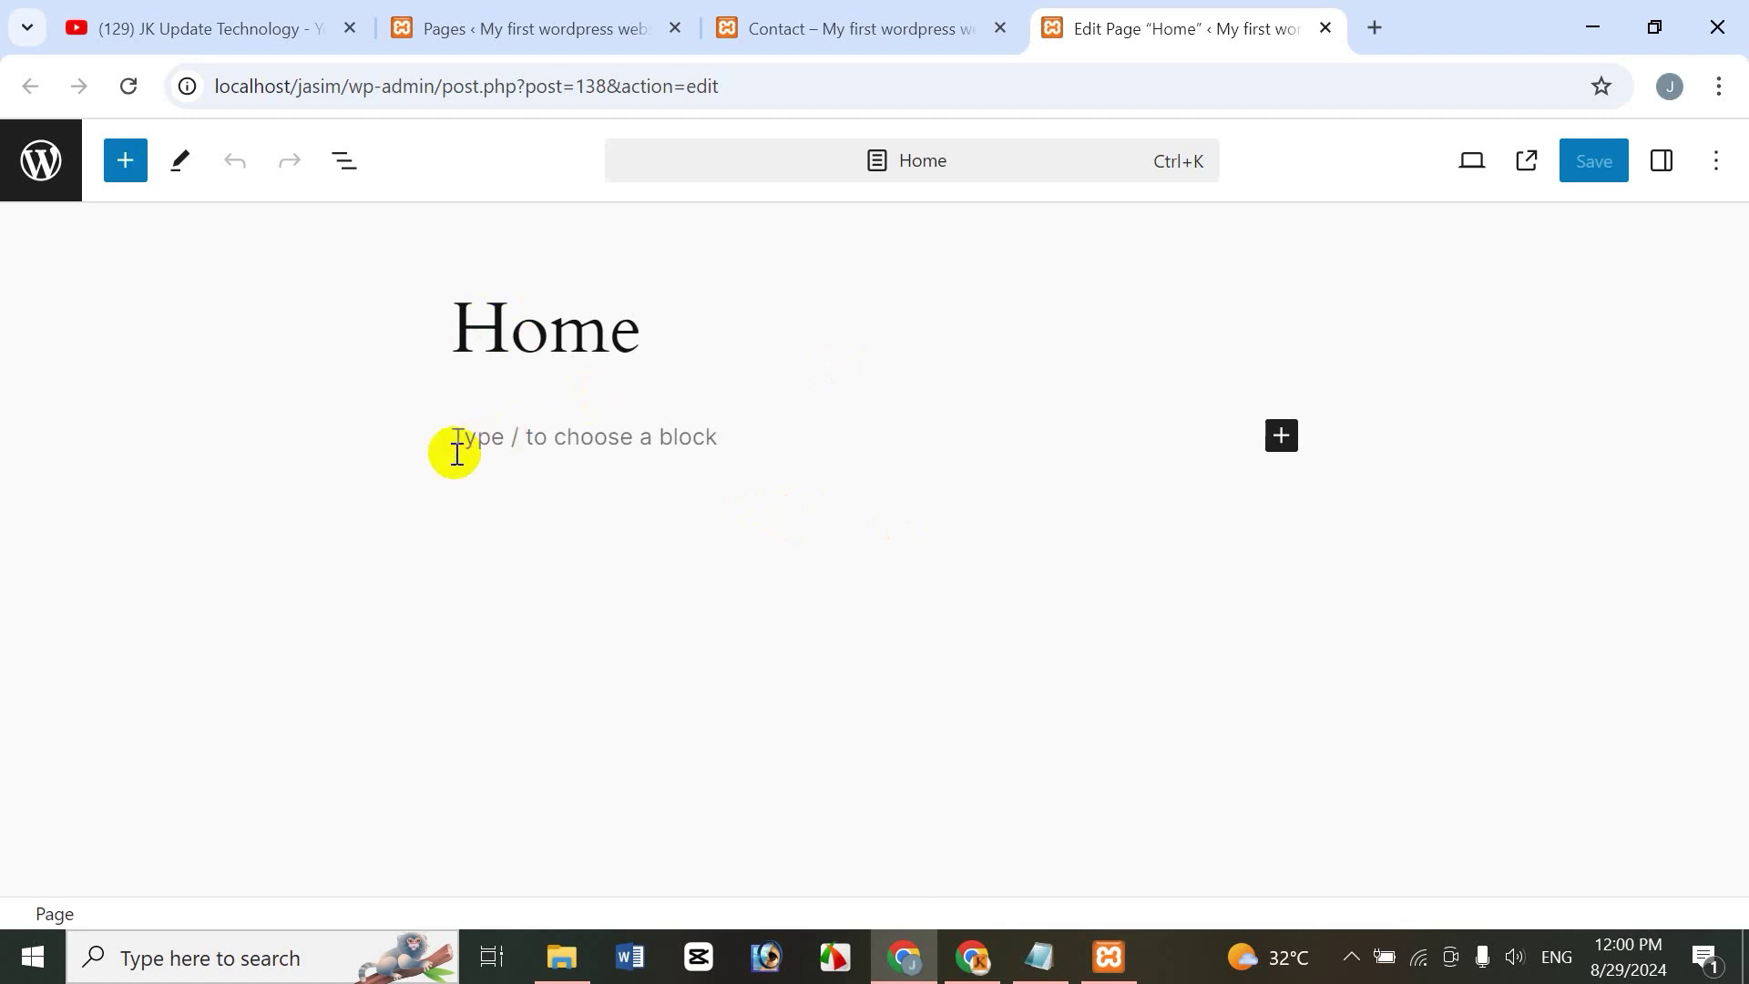
left_click(1636, 237)
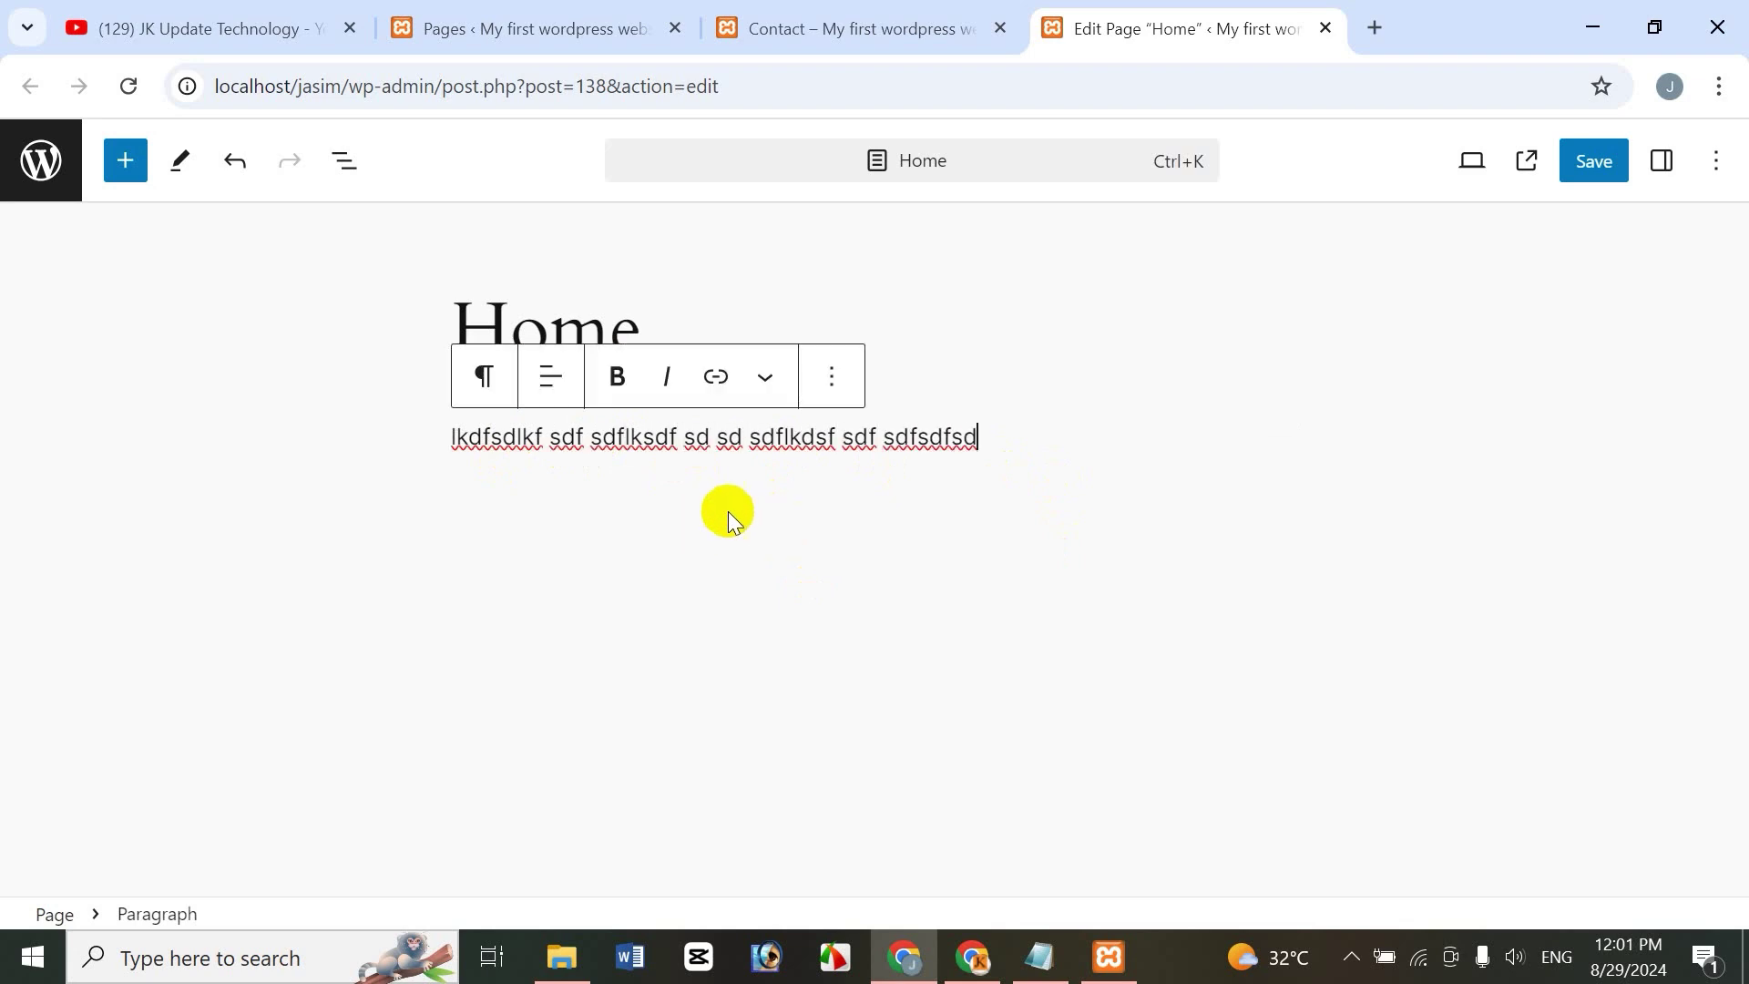
Browse all available blocks and add a Latest Posts block below the Home page's text paragraph
left_click(484, 506)
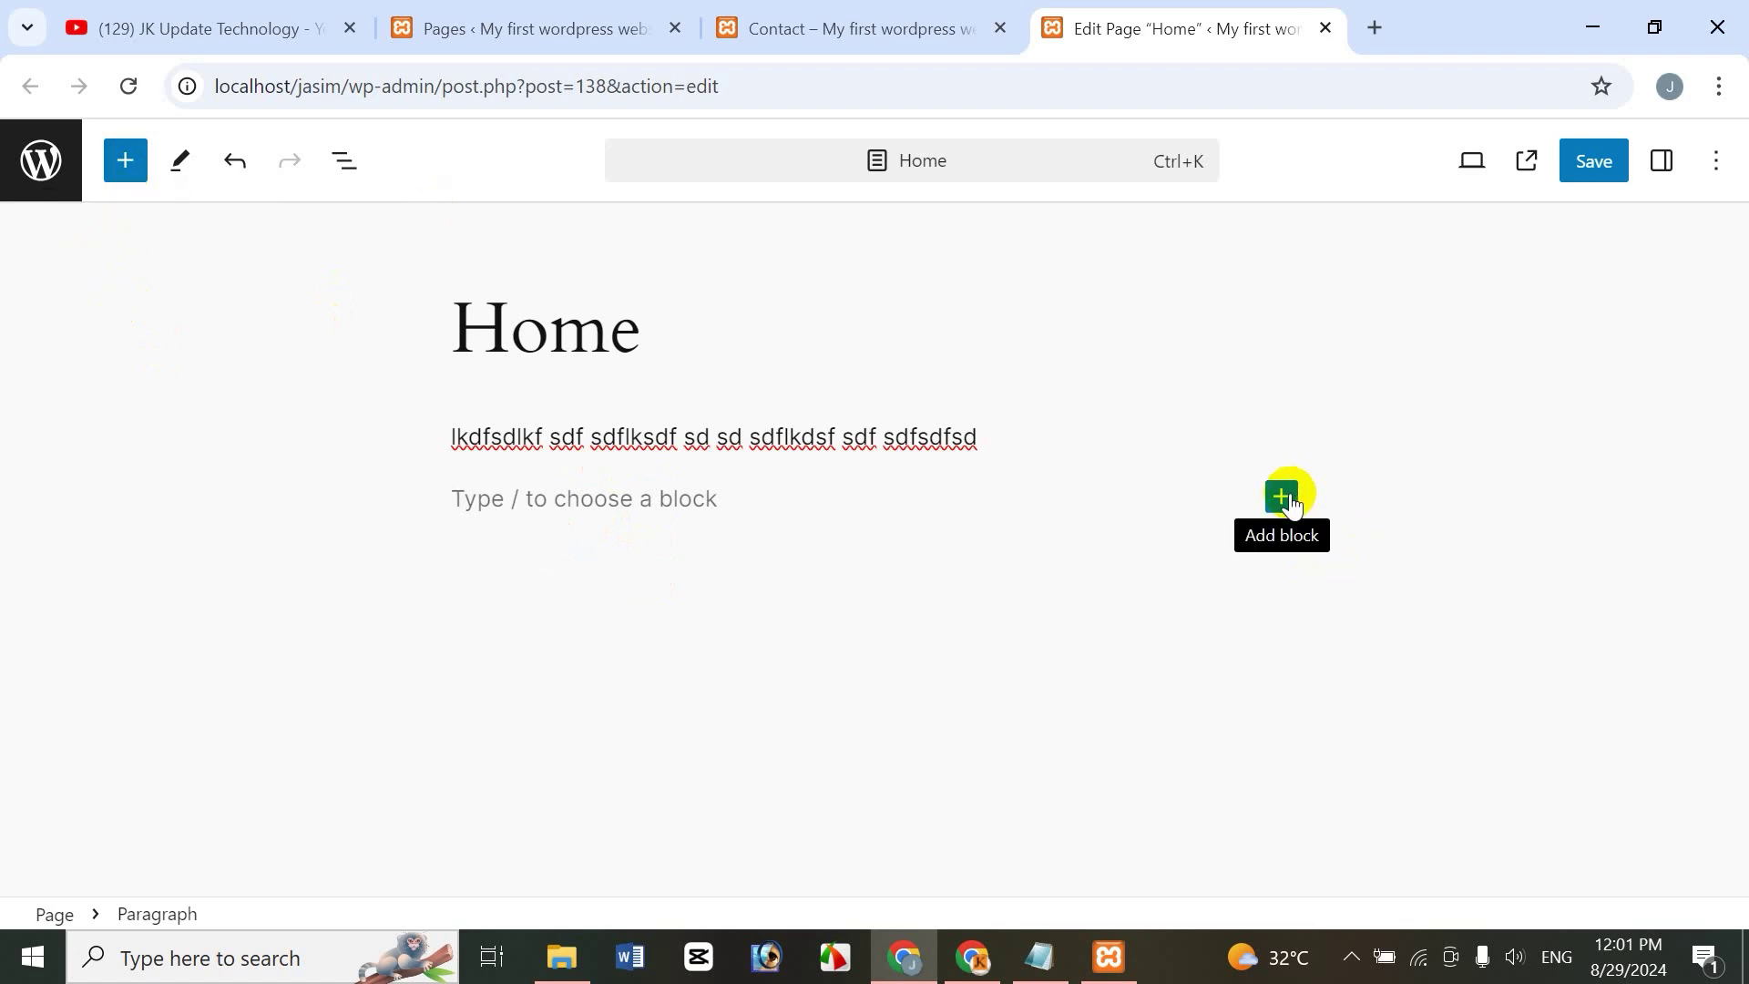
left_click(1284, 497)
scroll(1287, 644, "down", 1)
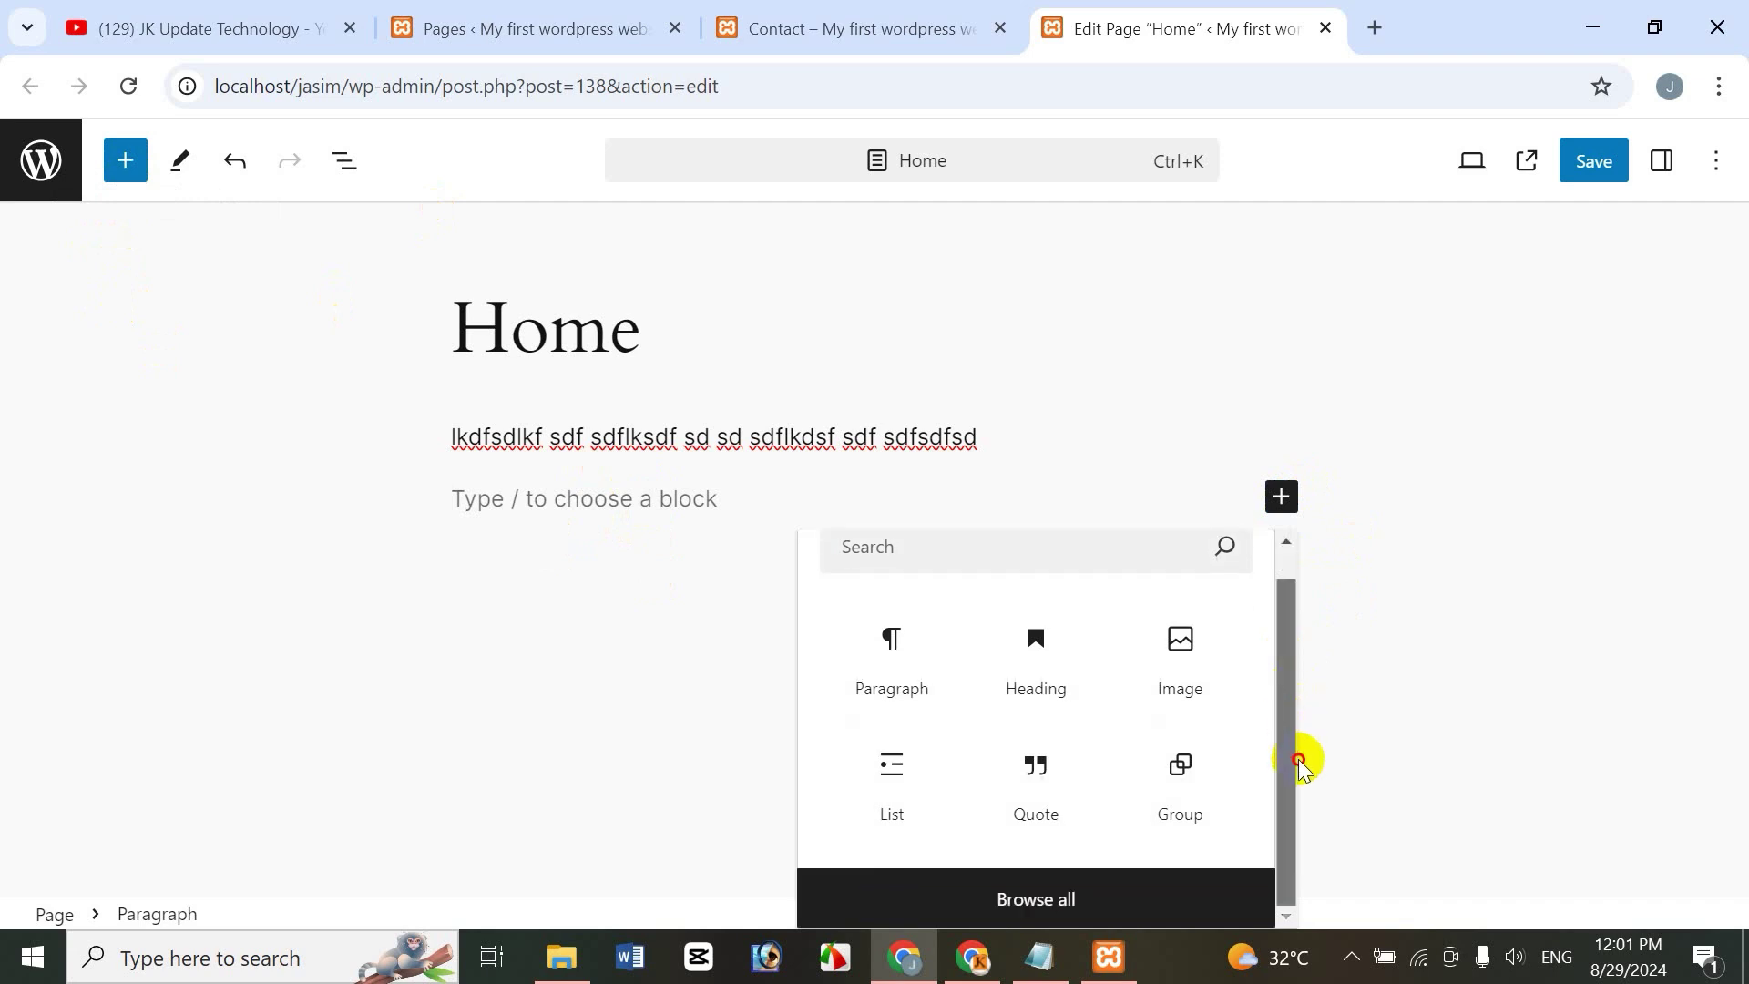
left_click(1062, 900)
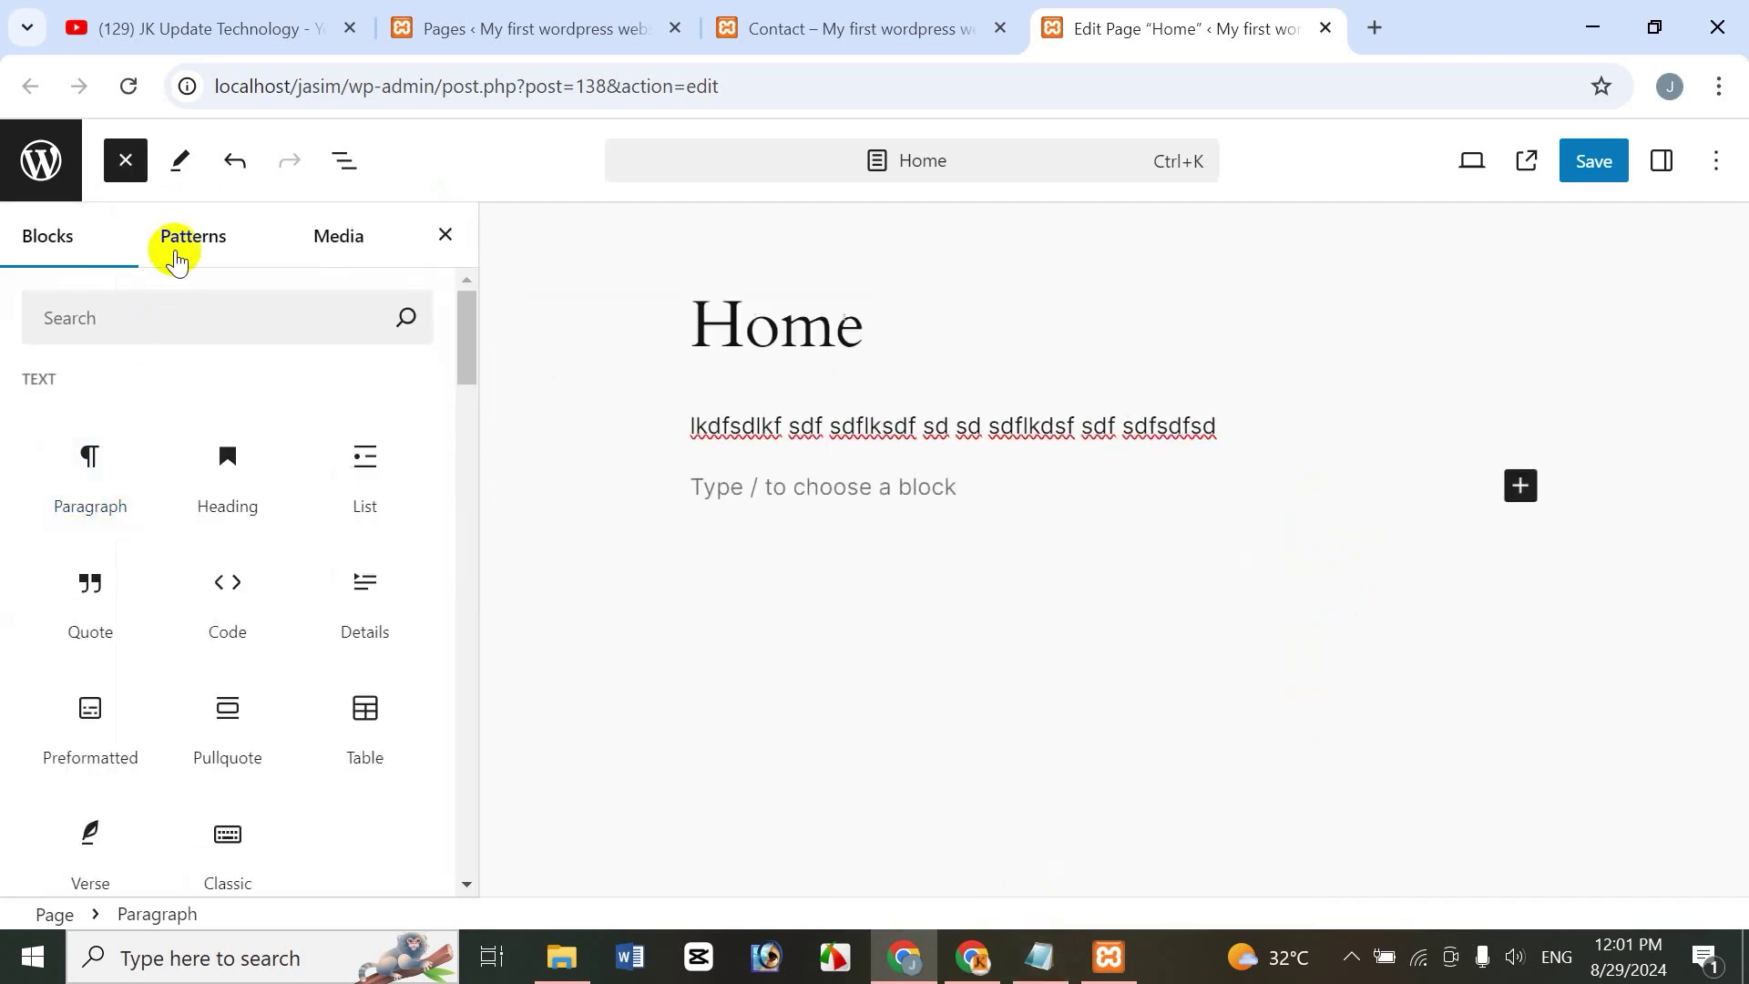
left_click(448, 244)
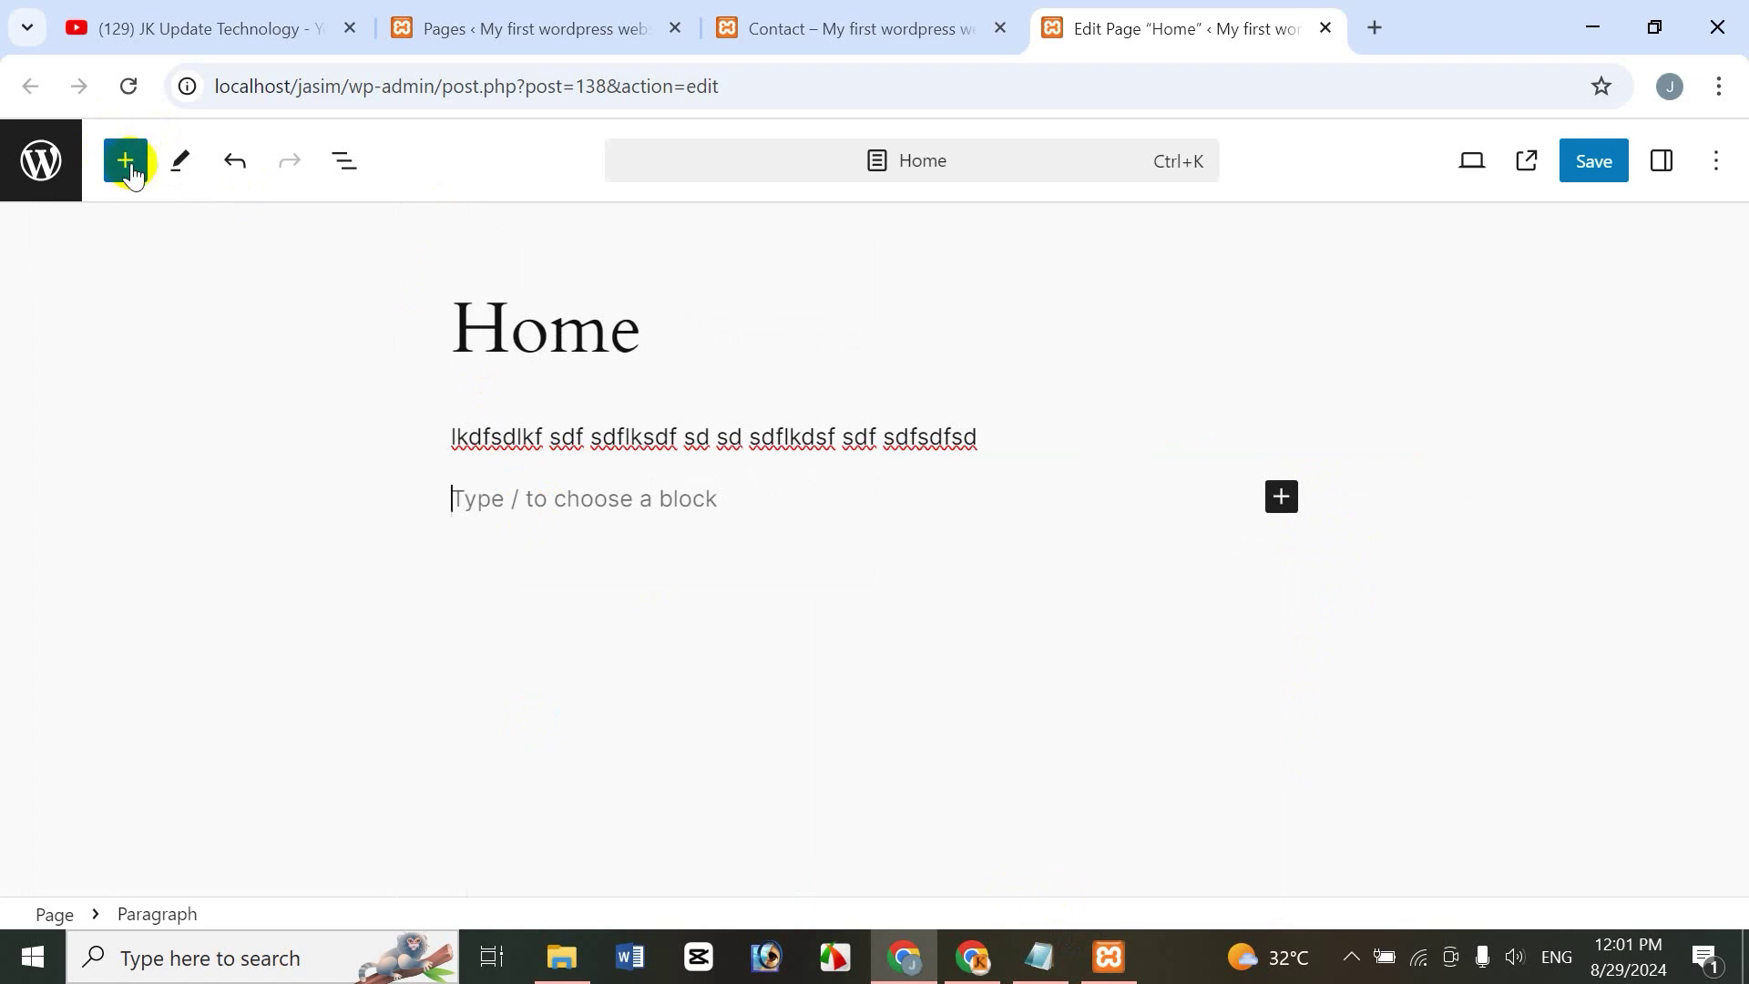
left_click(127, 165)
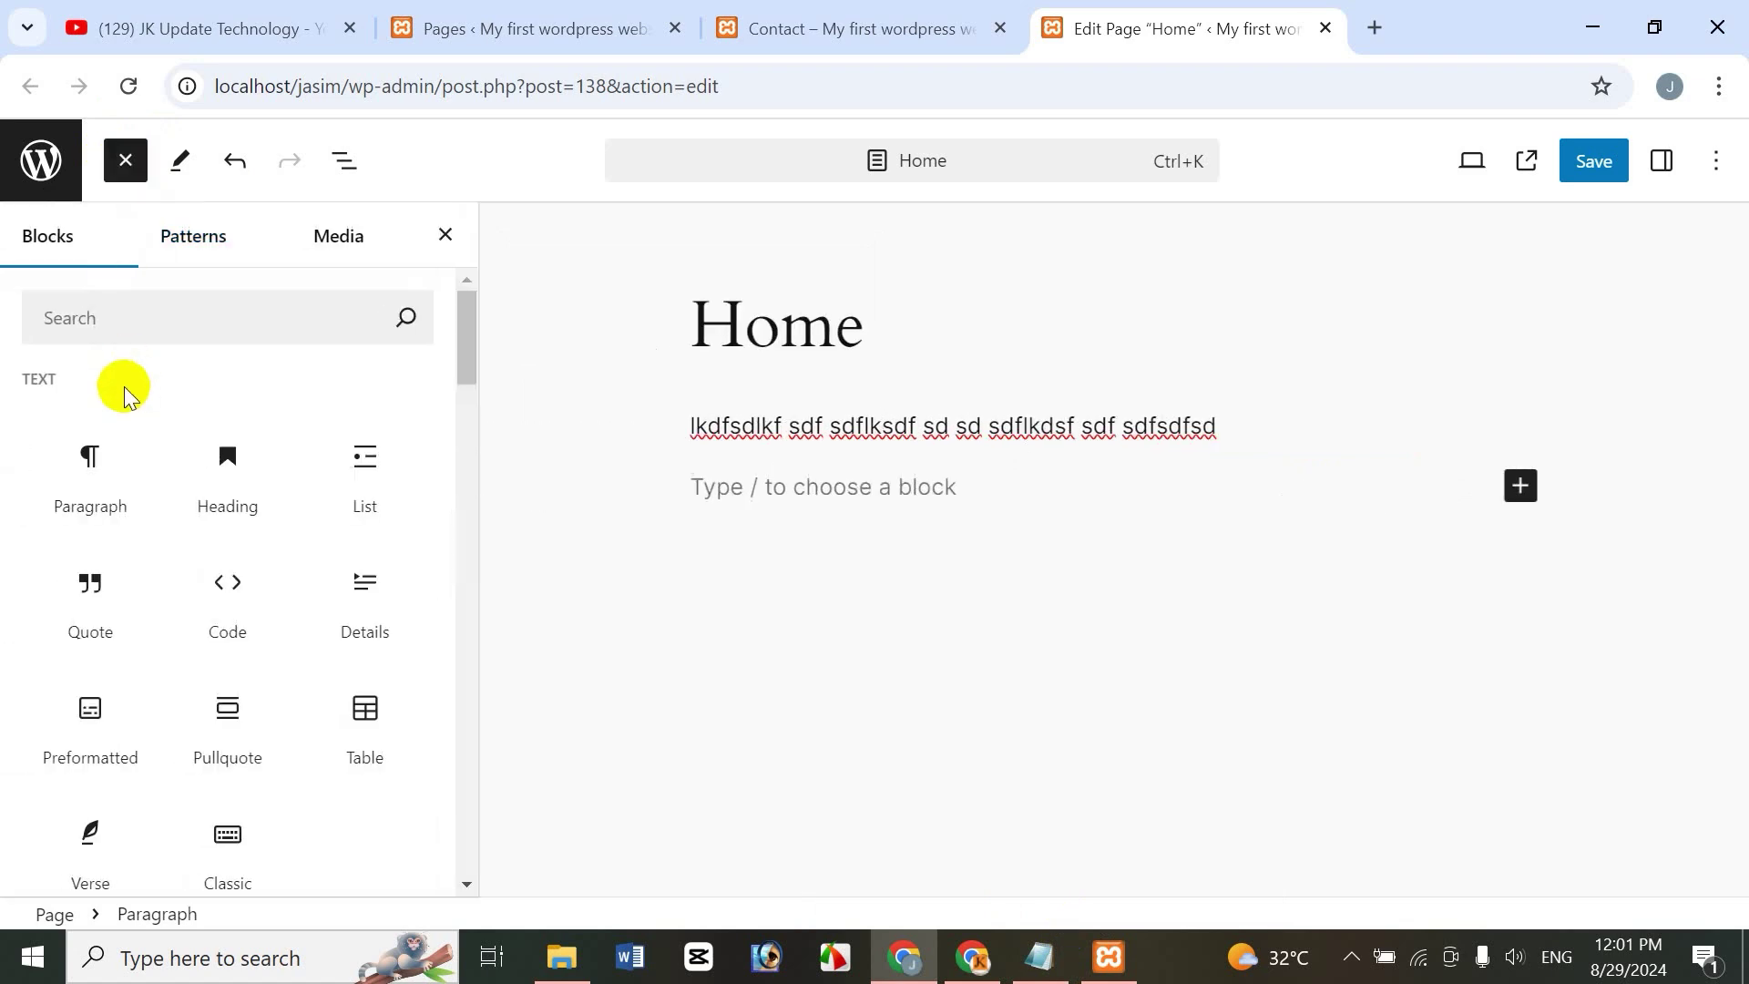
left_click_drag(466, 330, 428, 503)
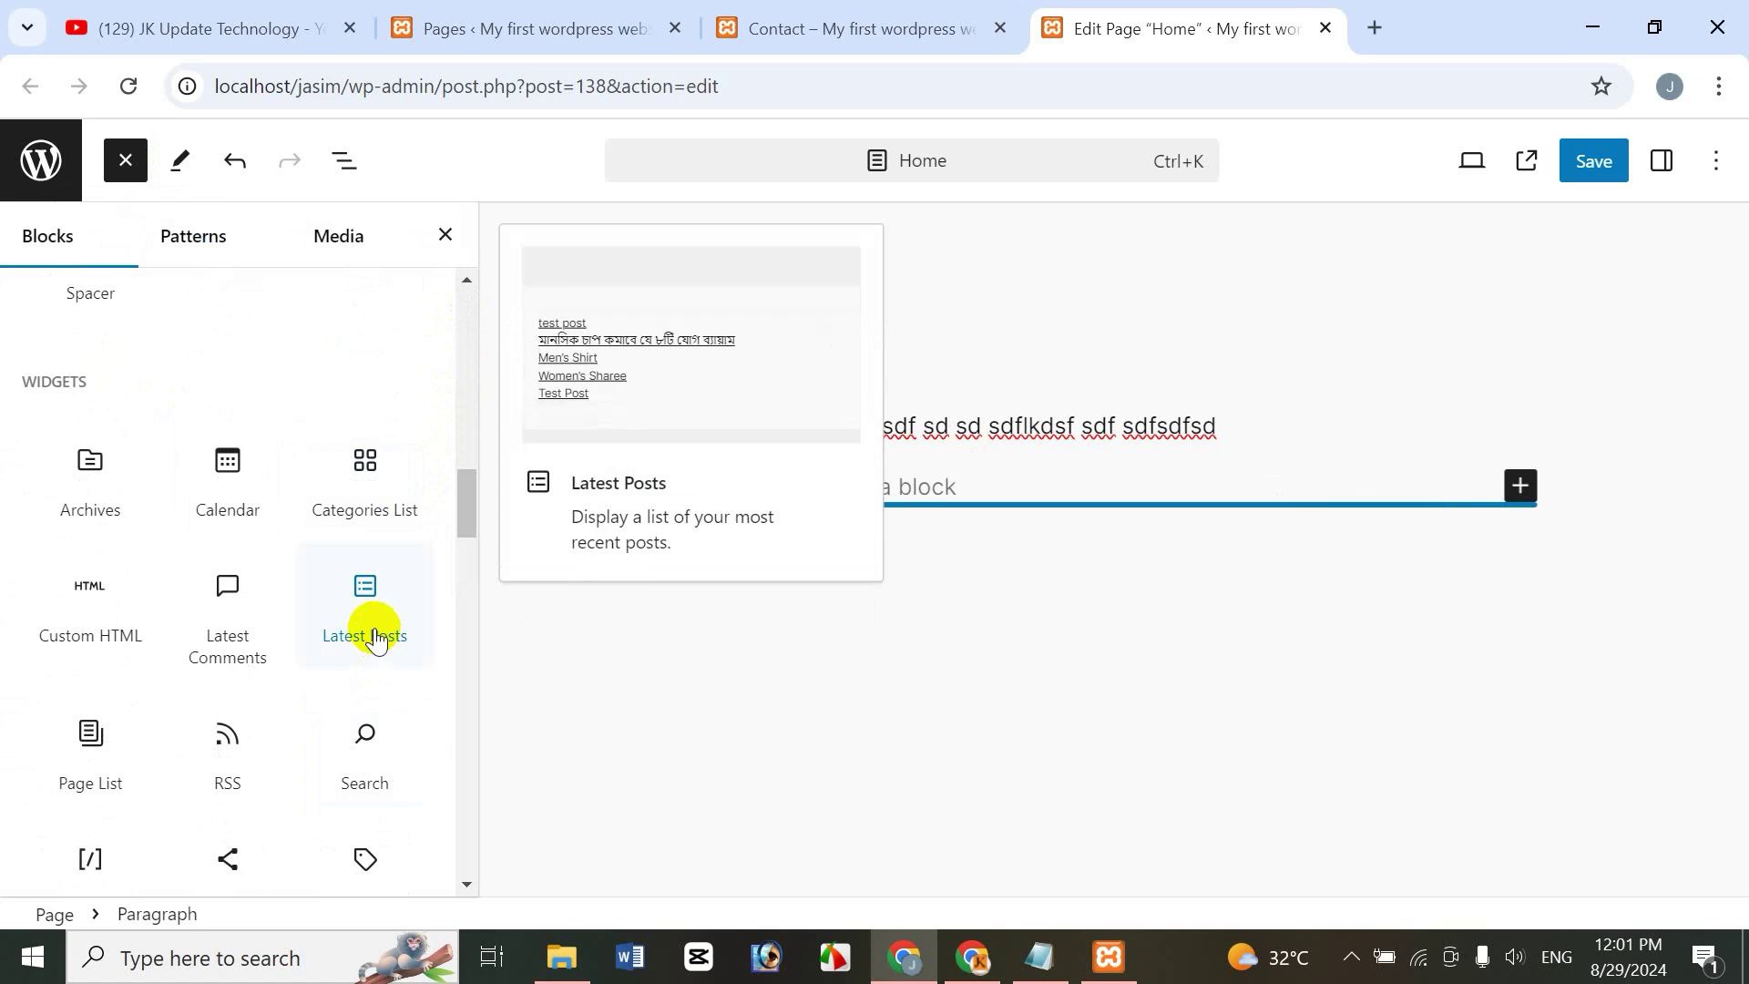
left_click(373, 644)
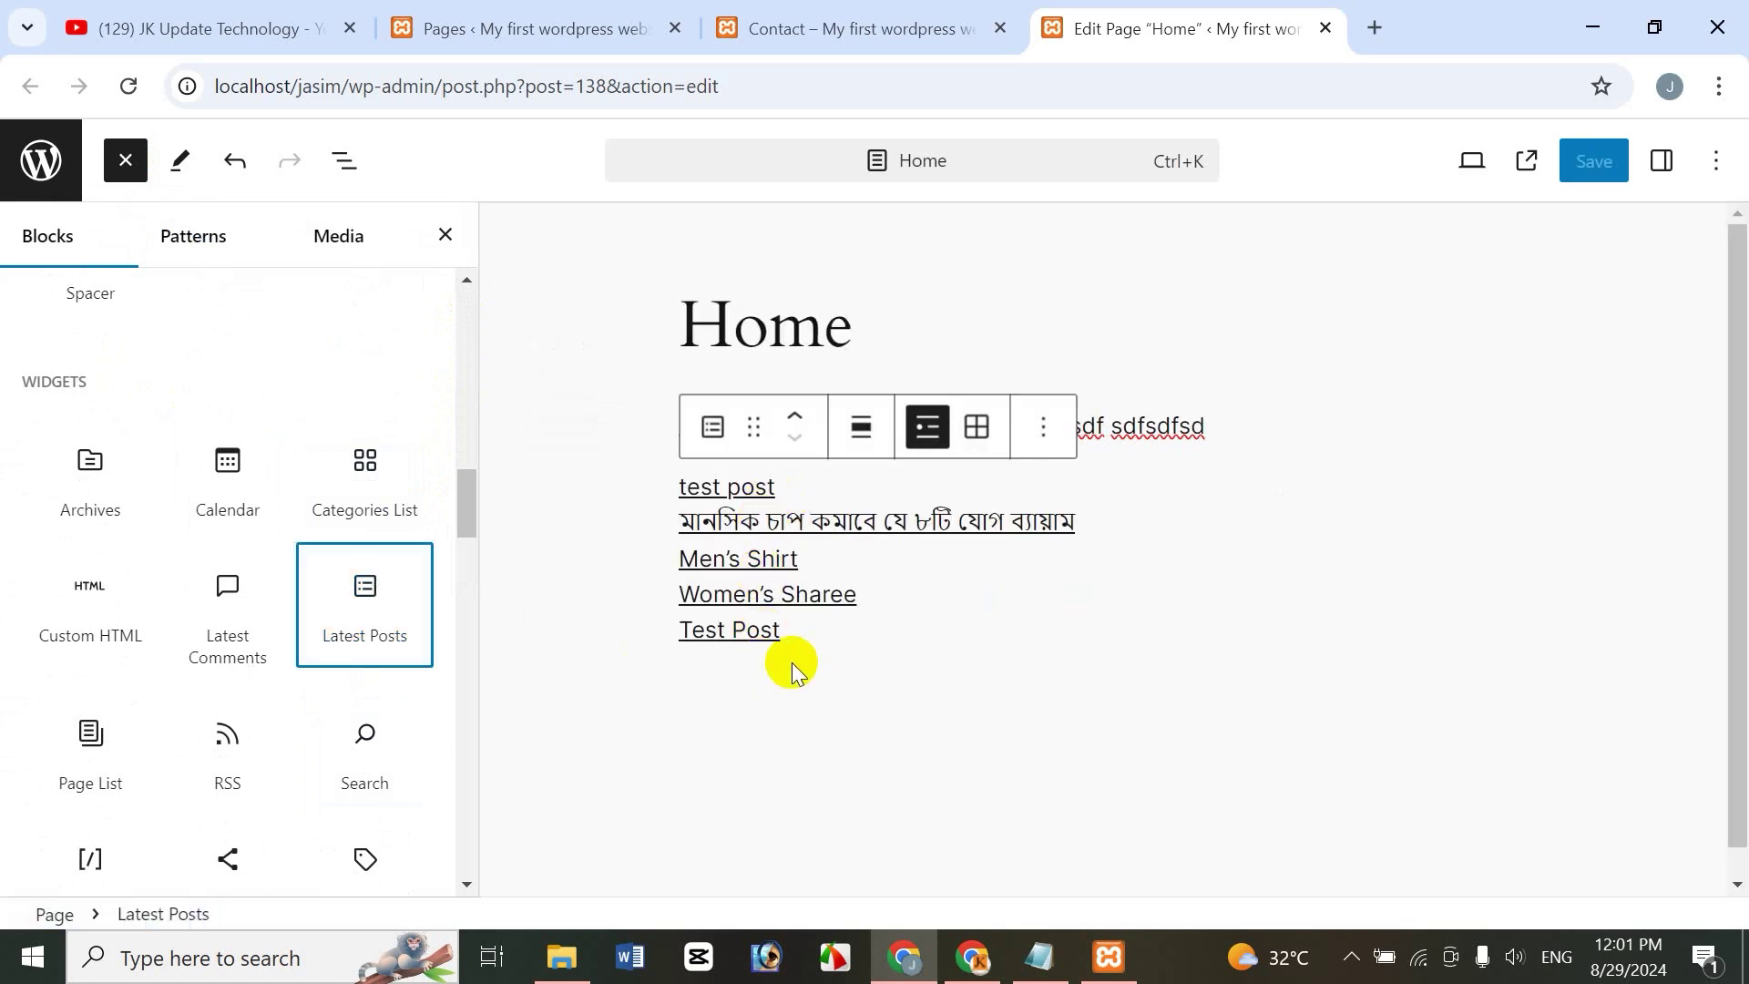
Add a Page List block below the Latest Posts block on the Home page
left_click(714, 692)
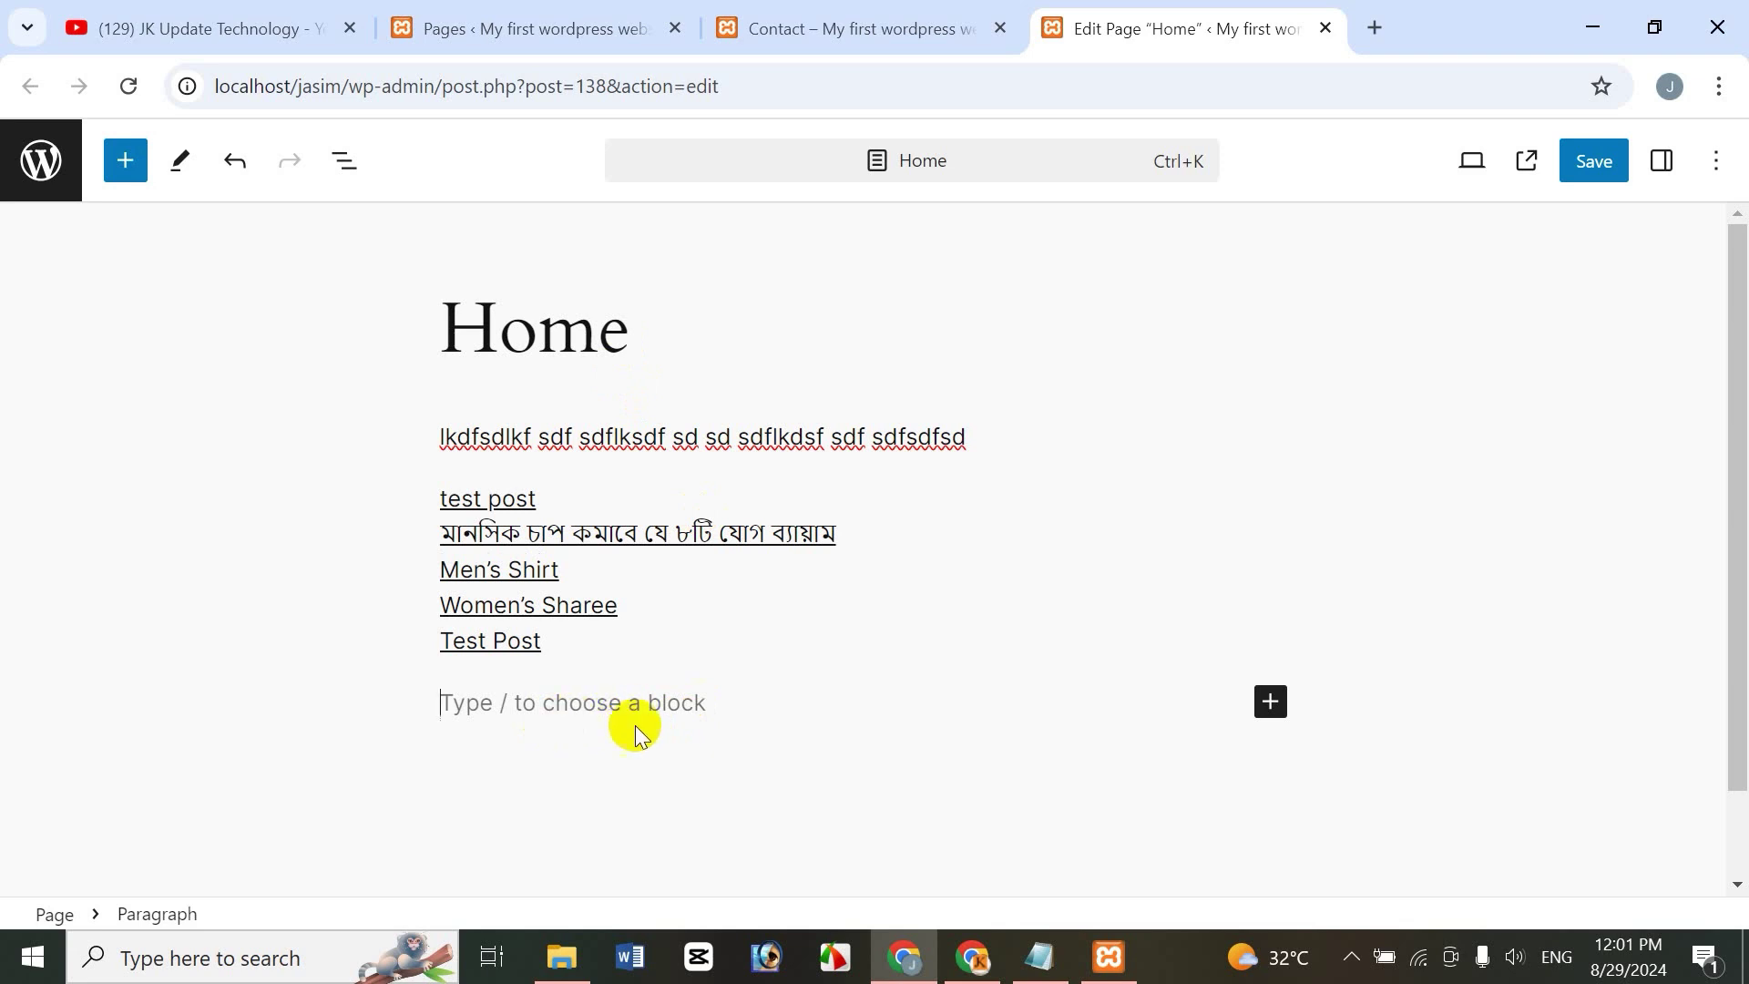
left_click(126, 168)
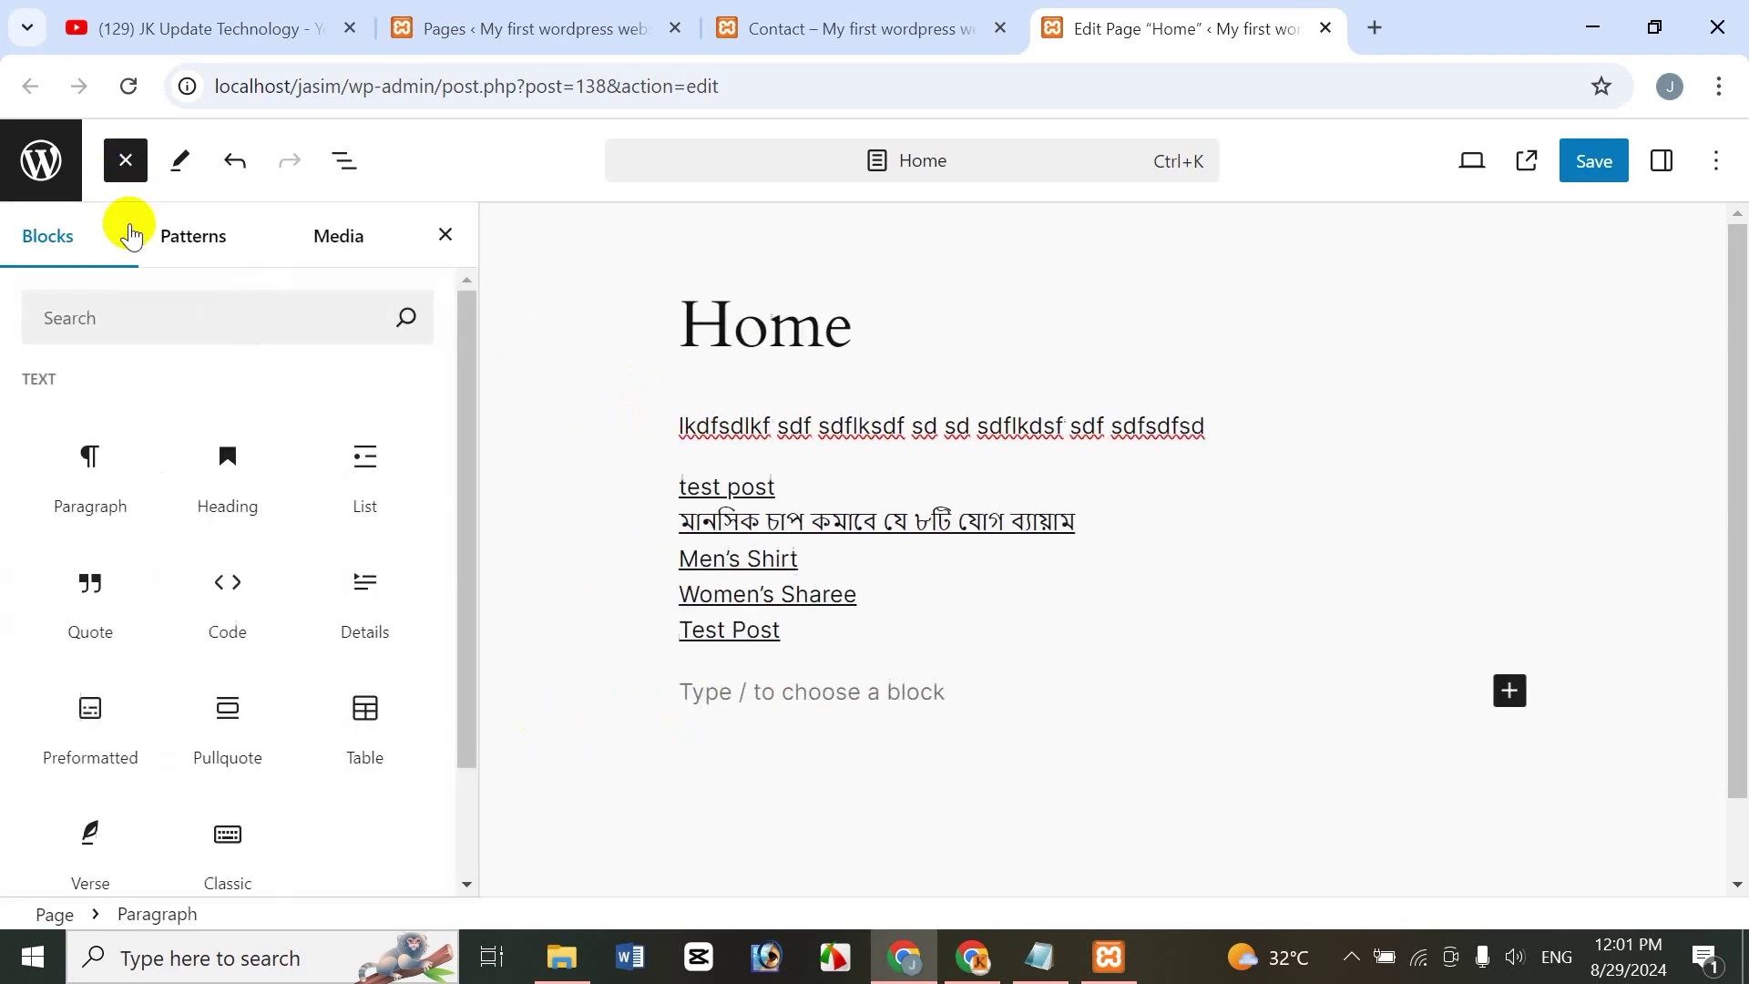
left_click_drag(467, 330, 478, 506)
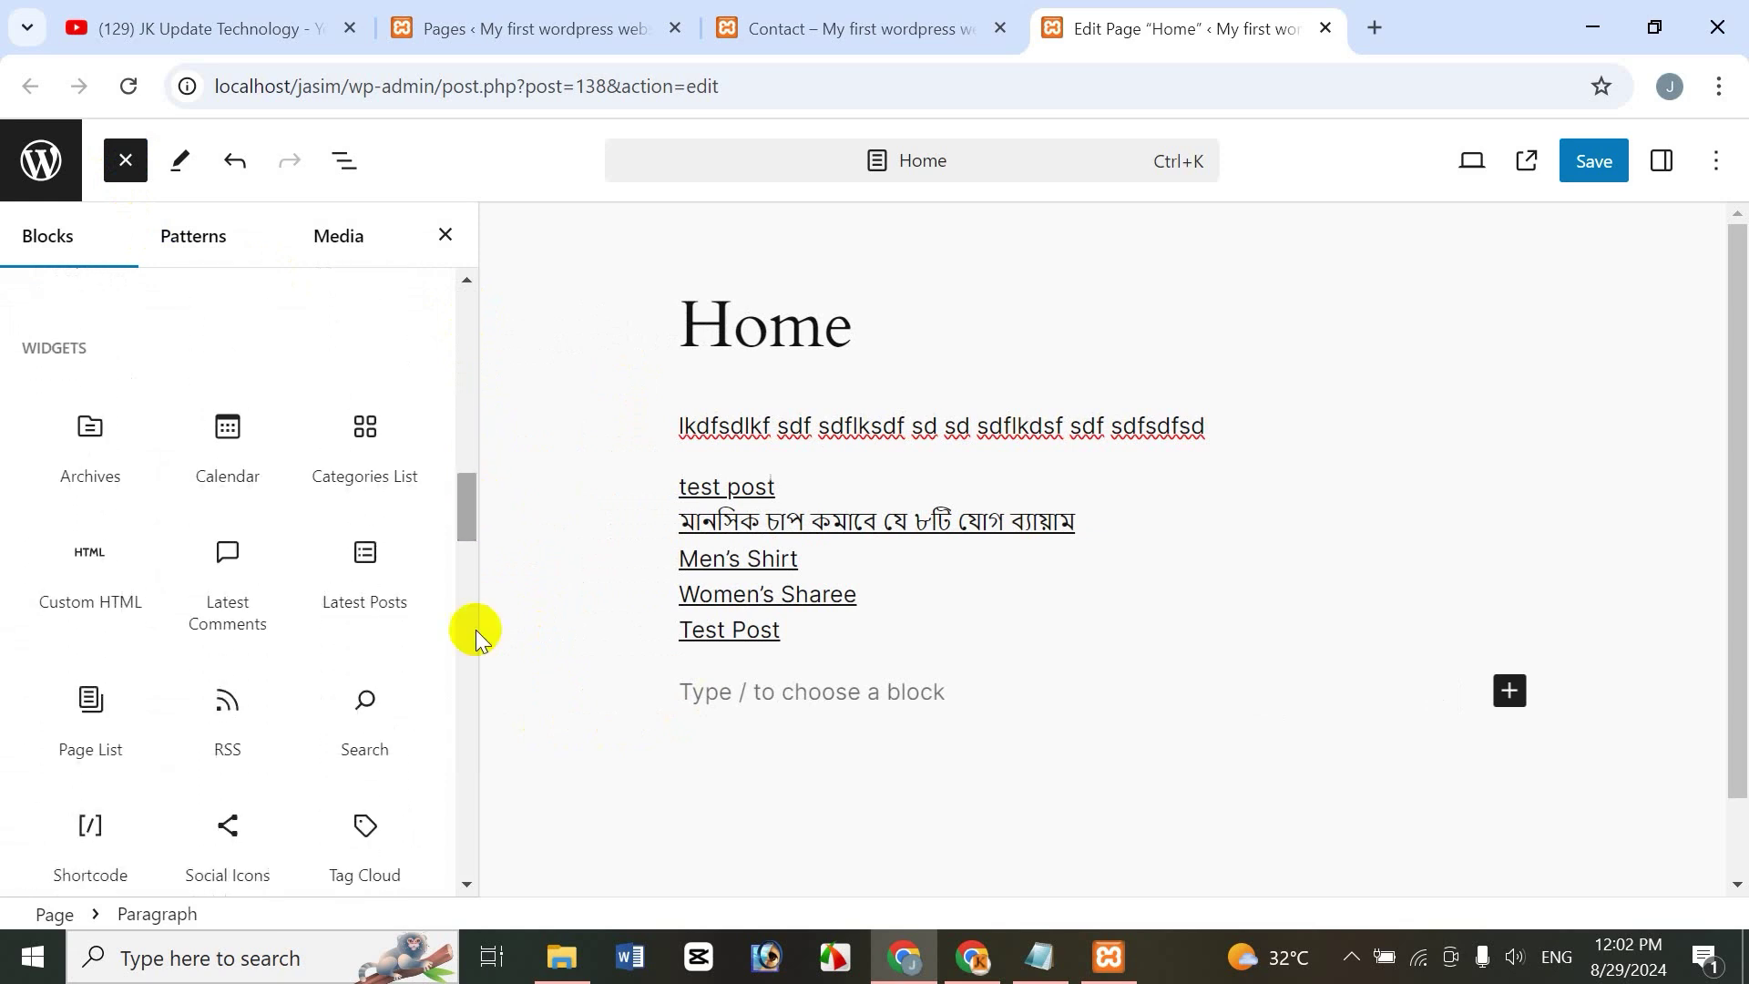
mouse_move(109, 761)
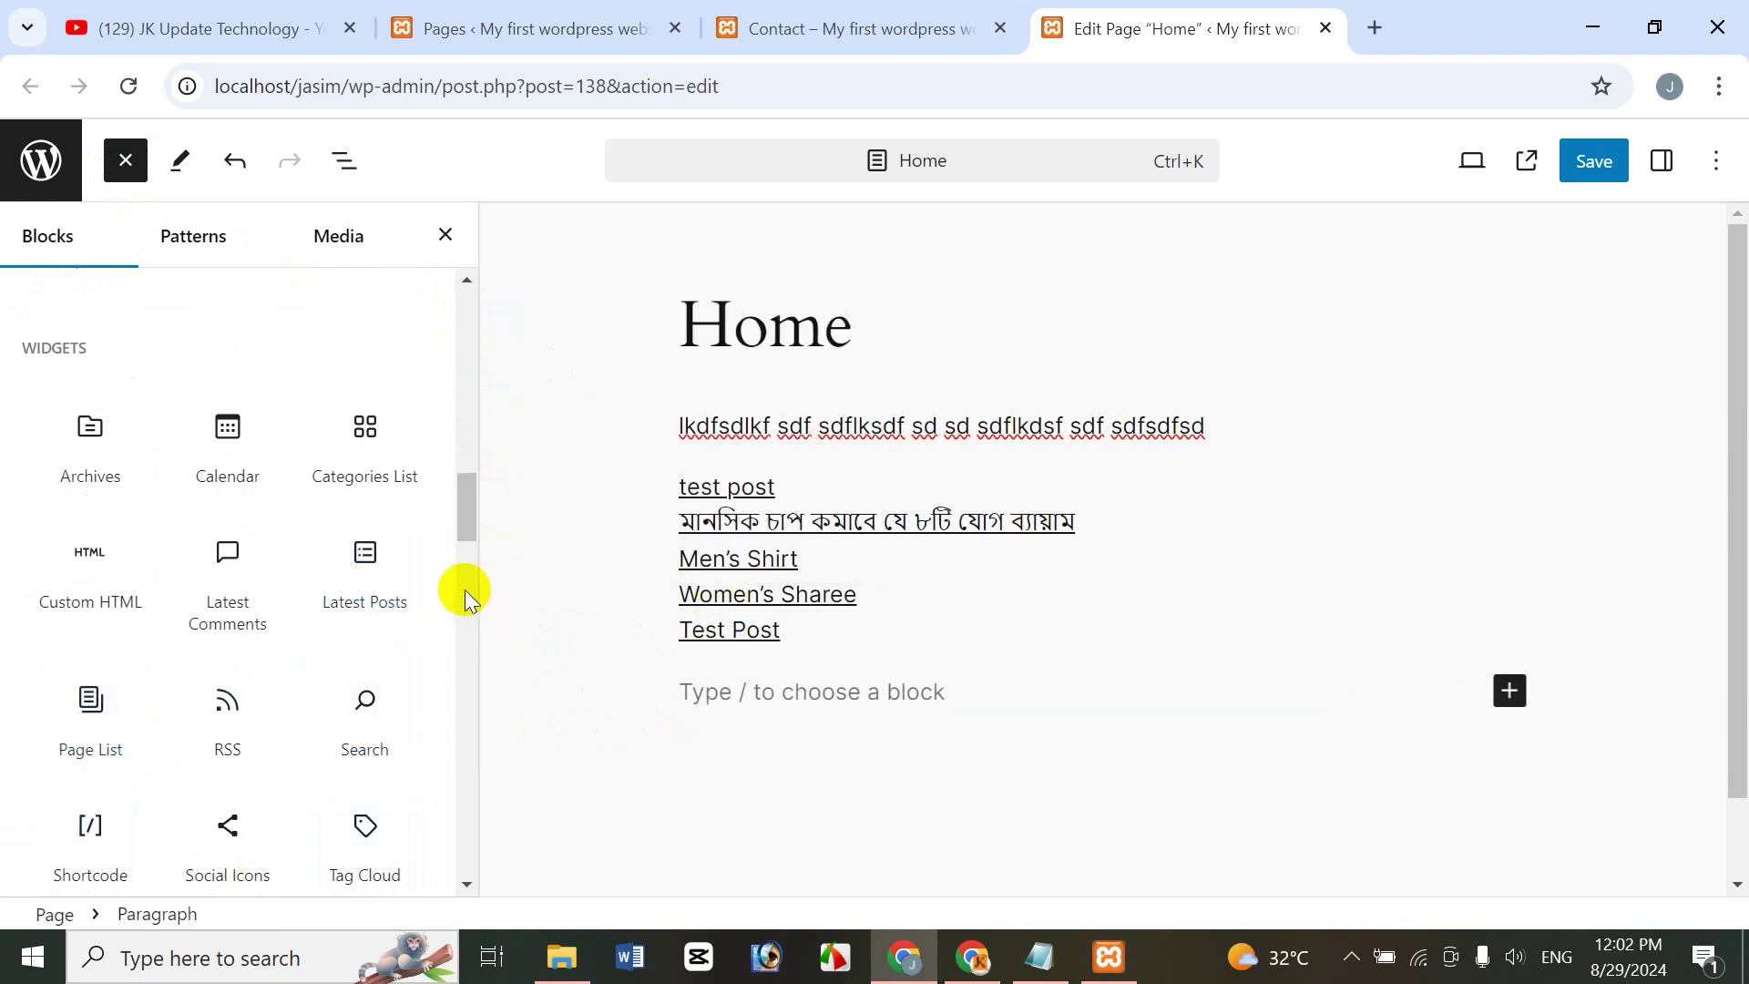
left_click(91, 742)
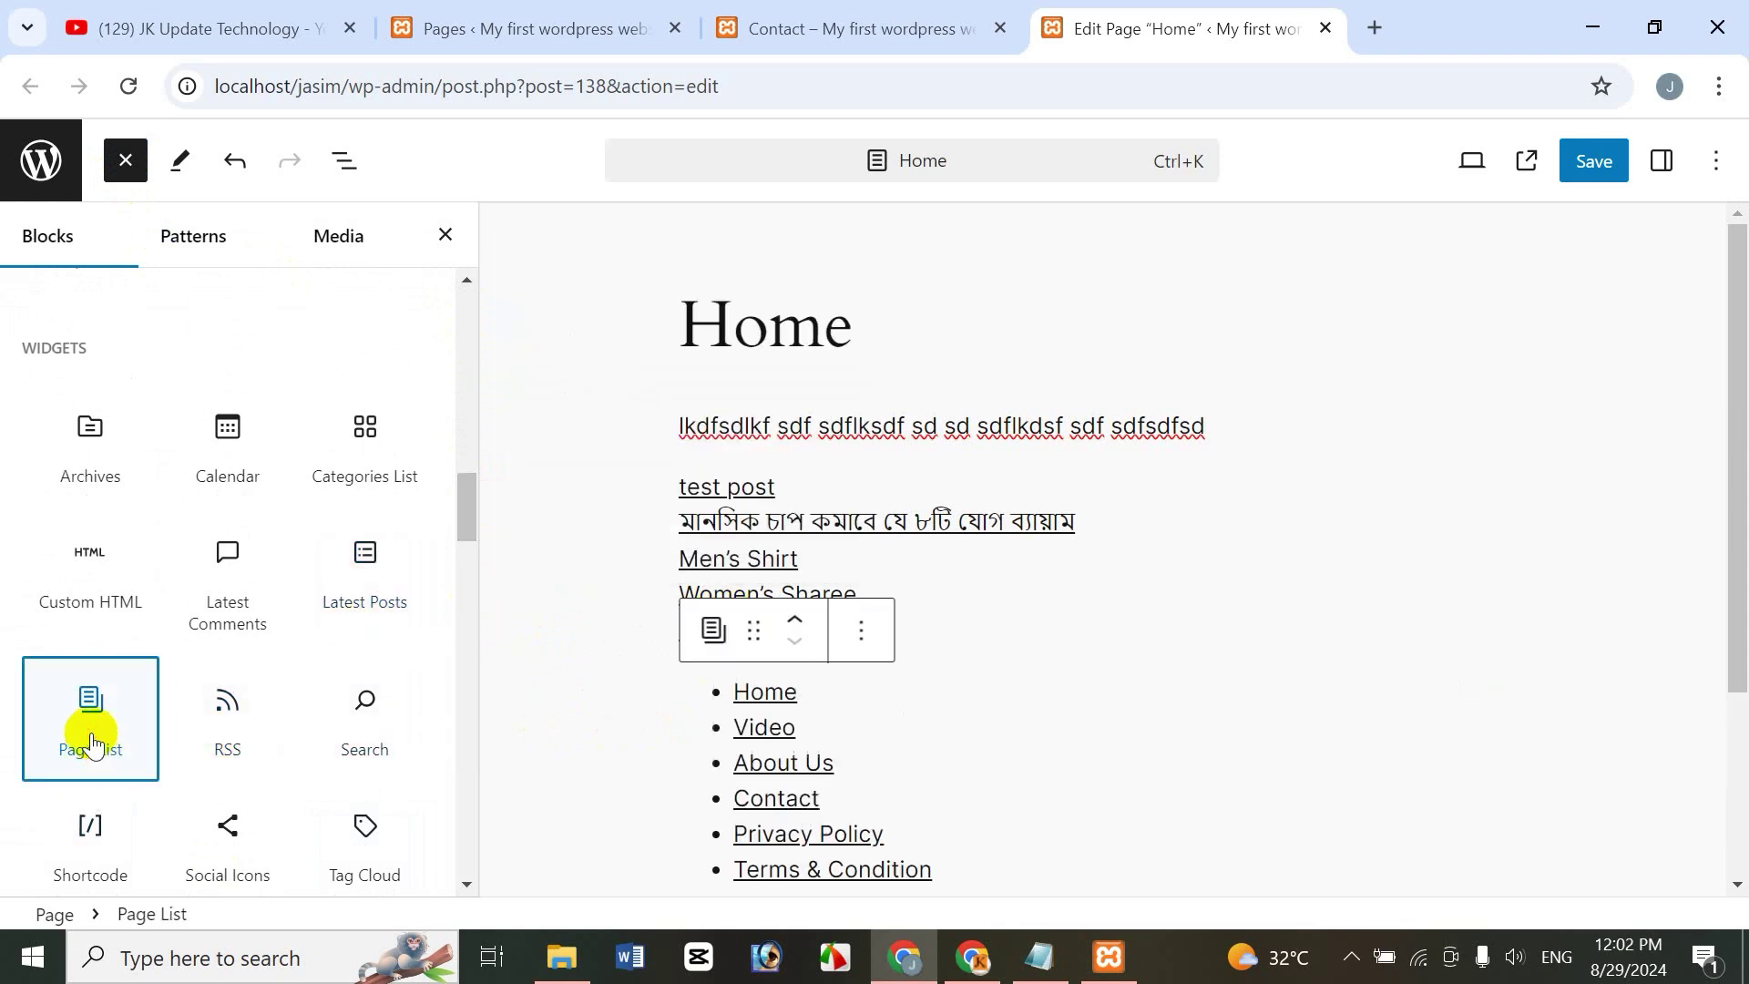
left_click_drag(1736, 609, 1731, 679)
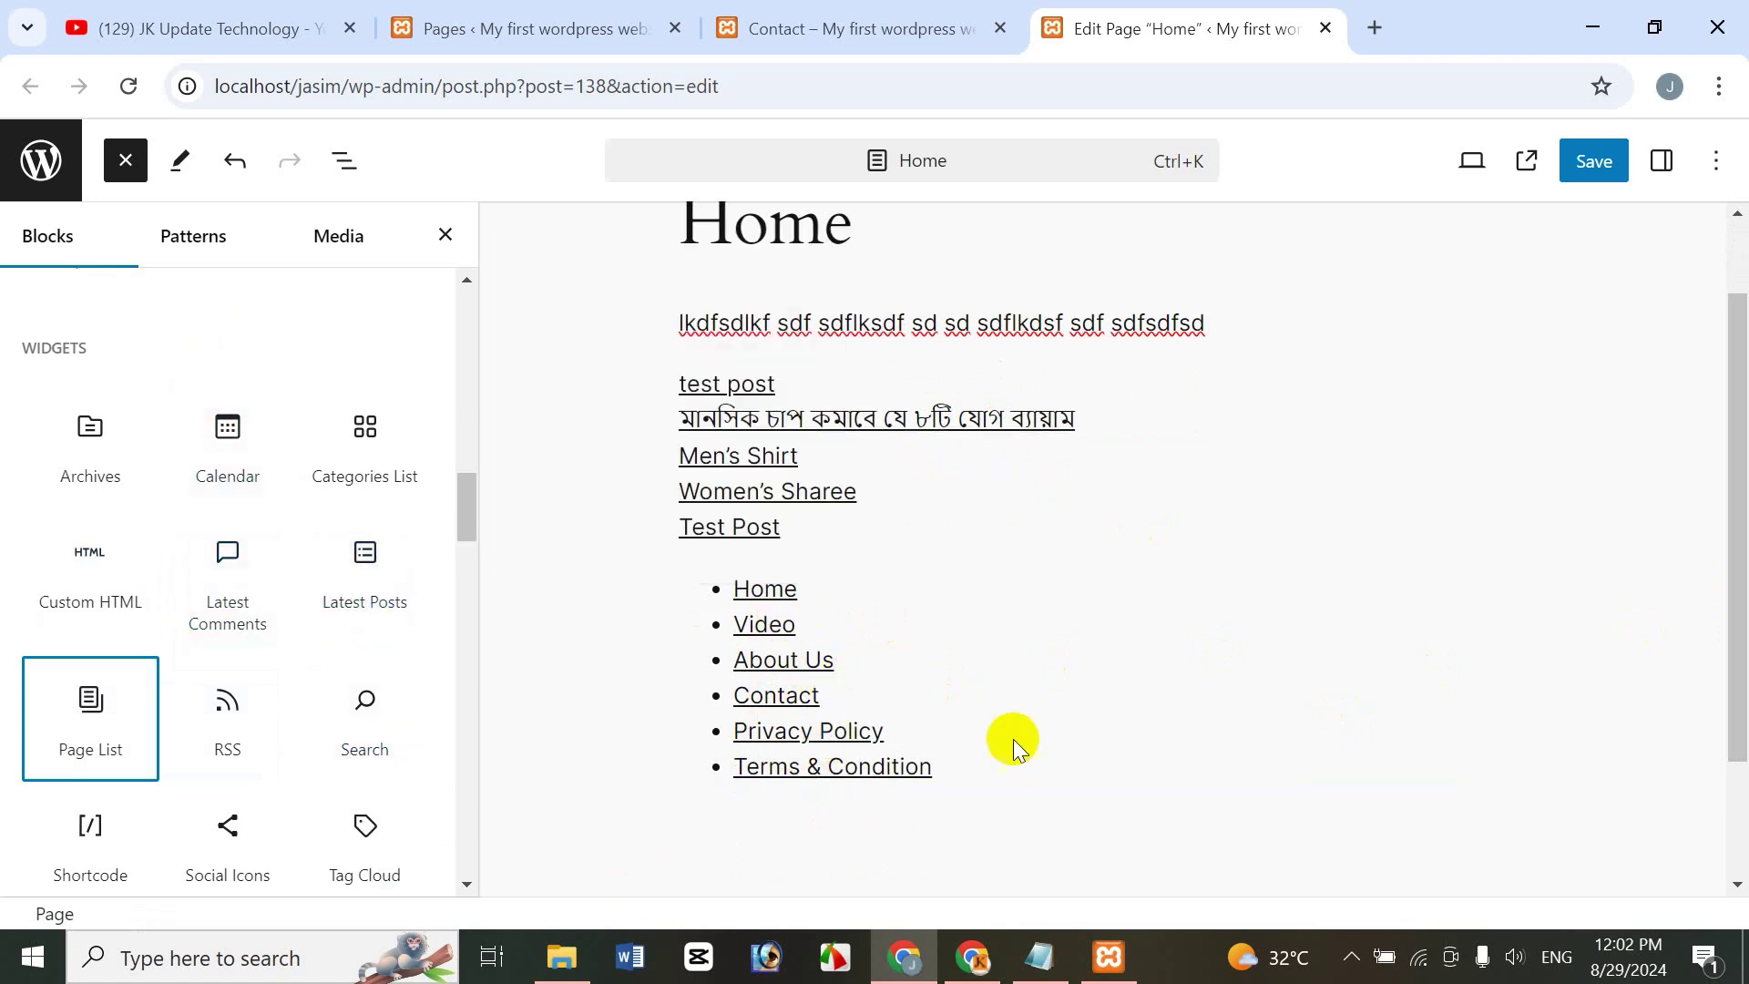
Open the Latest Posts block's settings and turn on its post content display
left_click(853, 326)
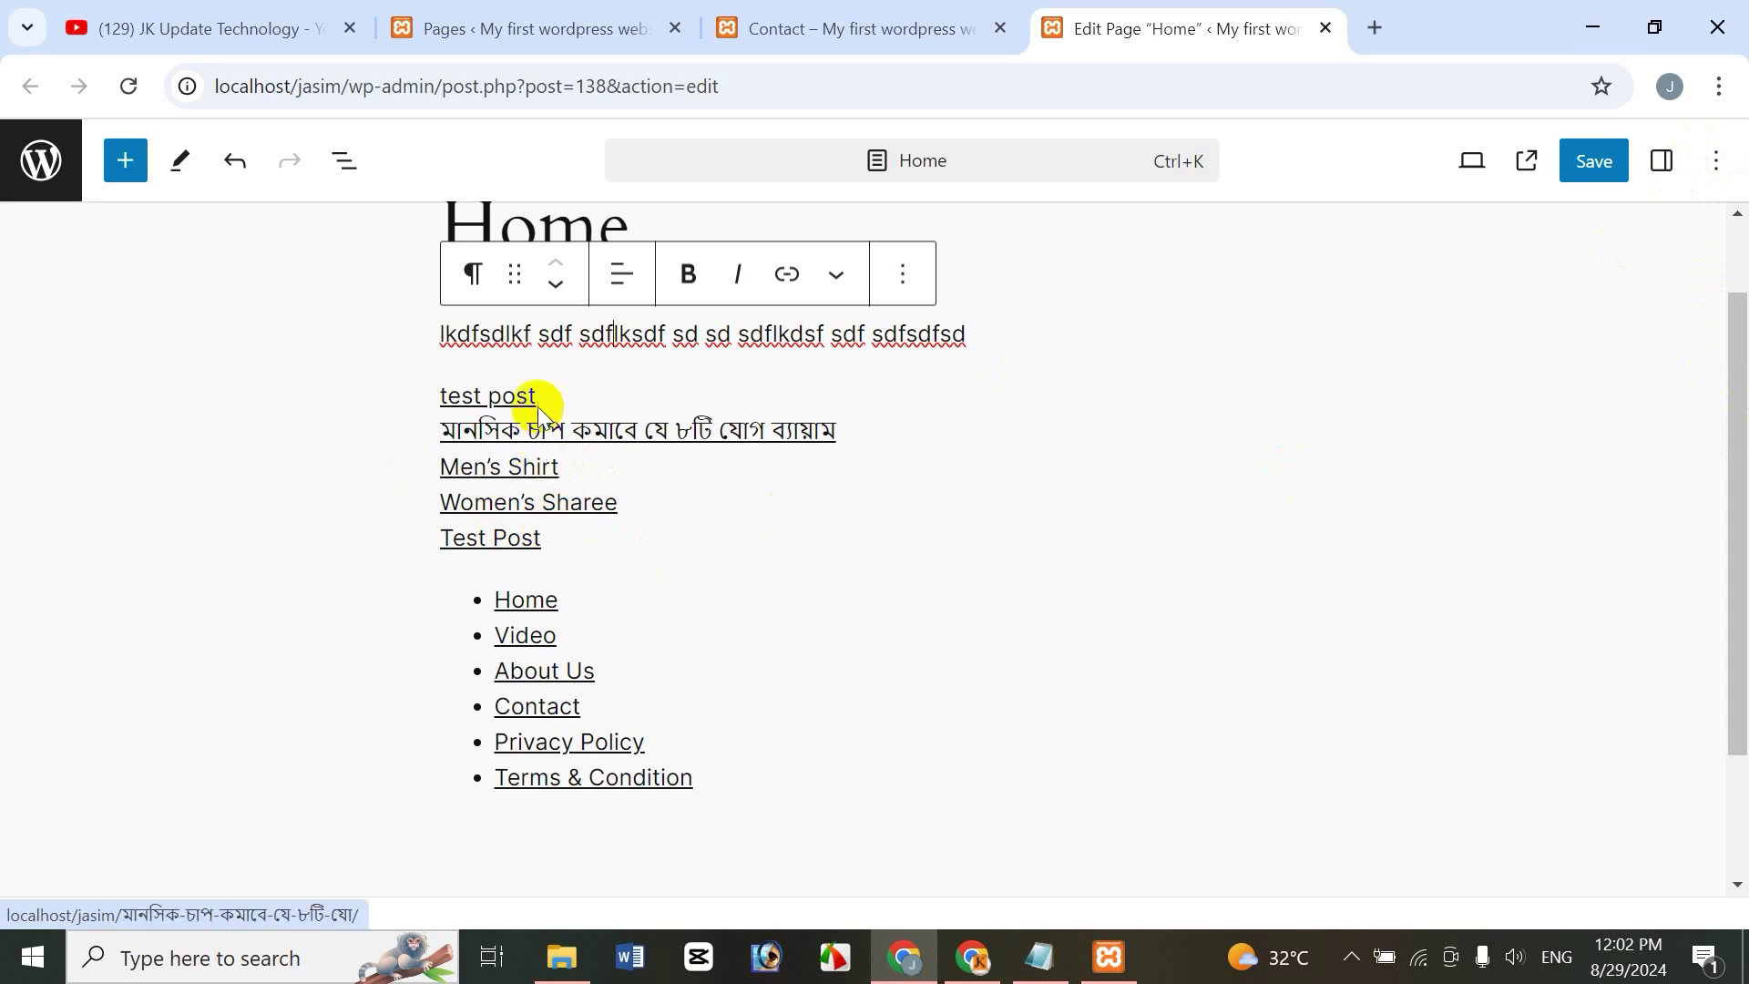
left_click(622, 471)
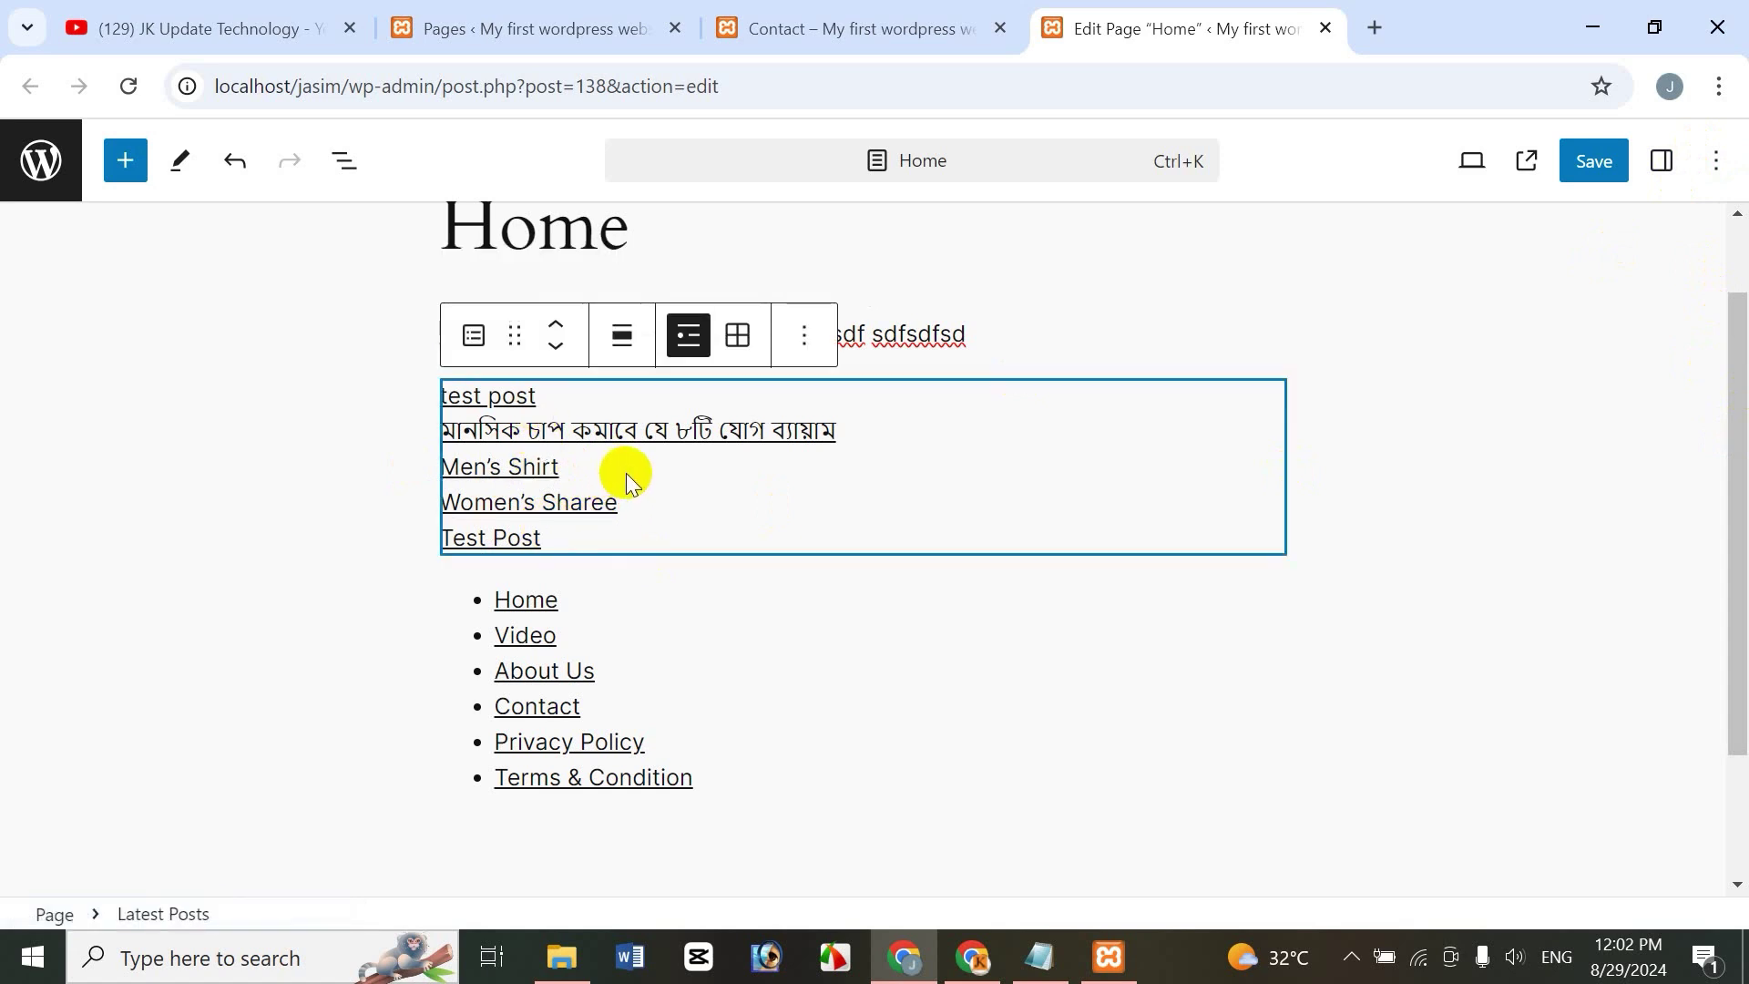
left_click(1664, 160)
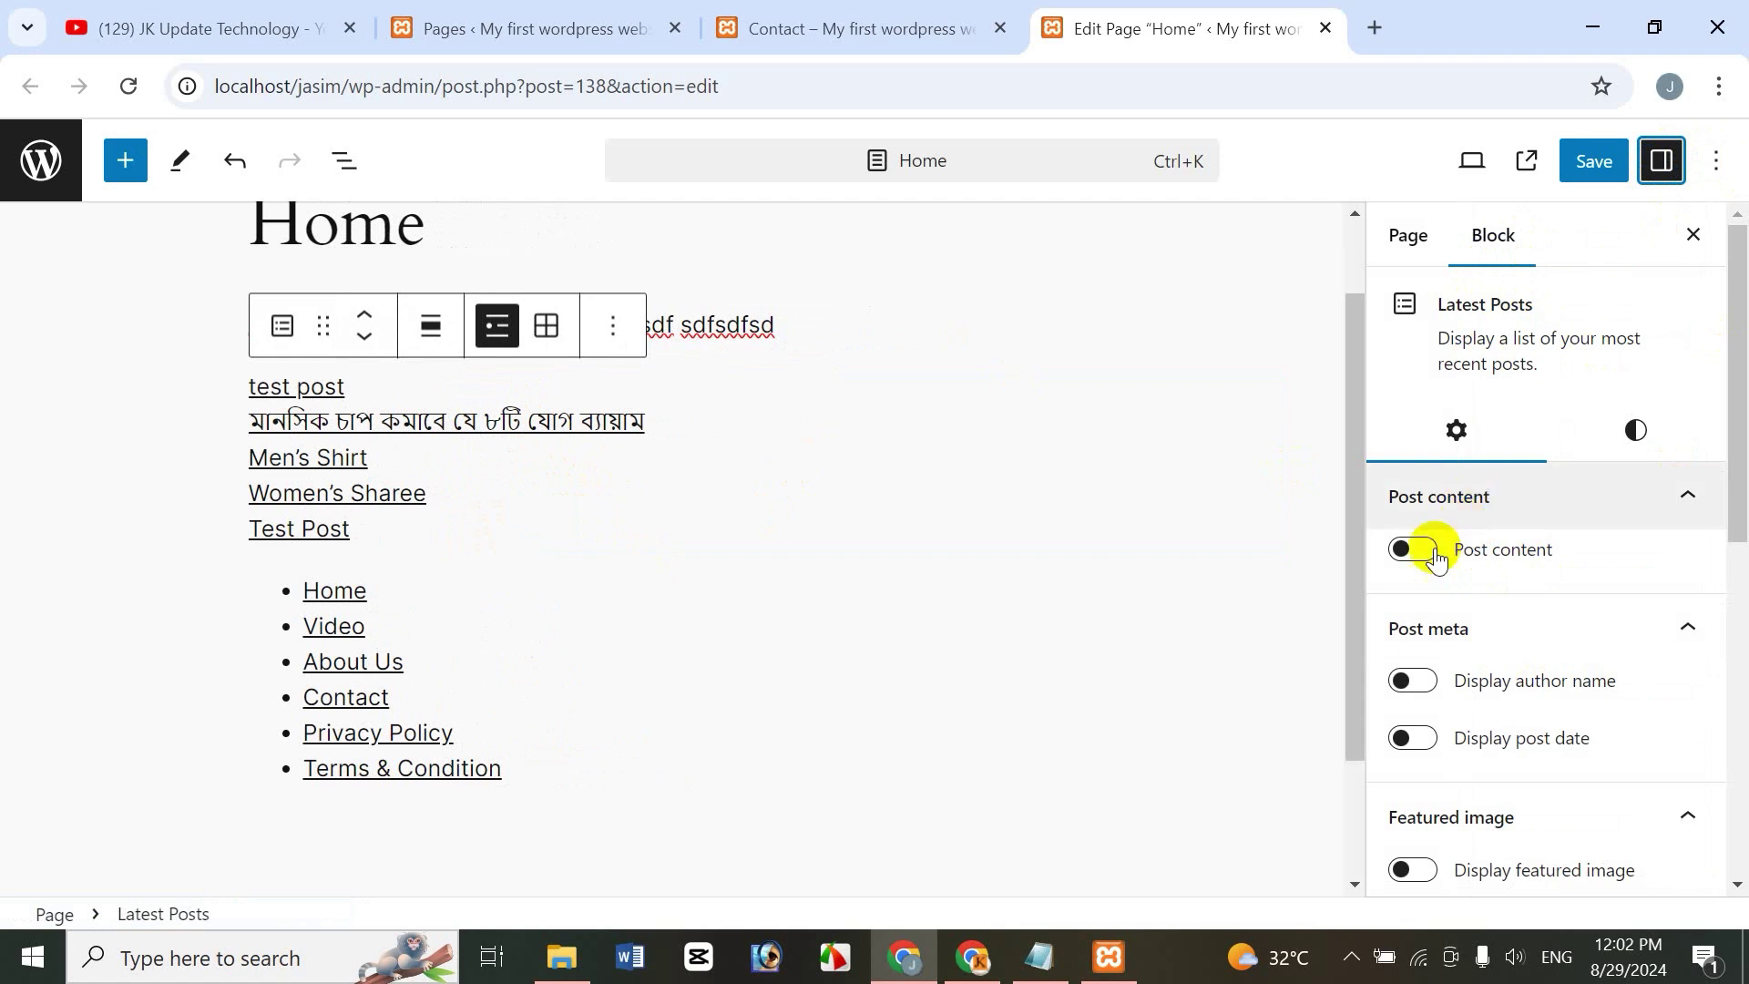
left_click(1403, 549)
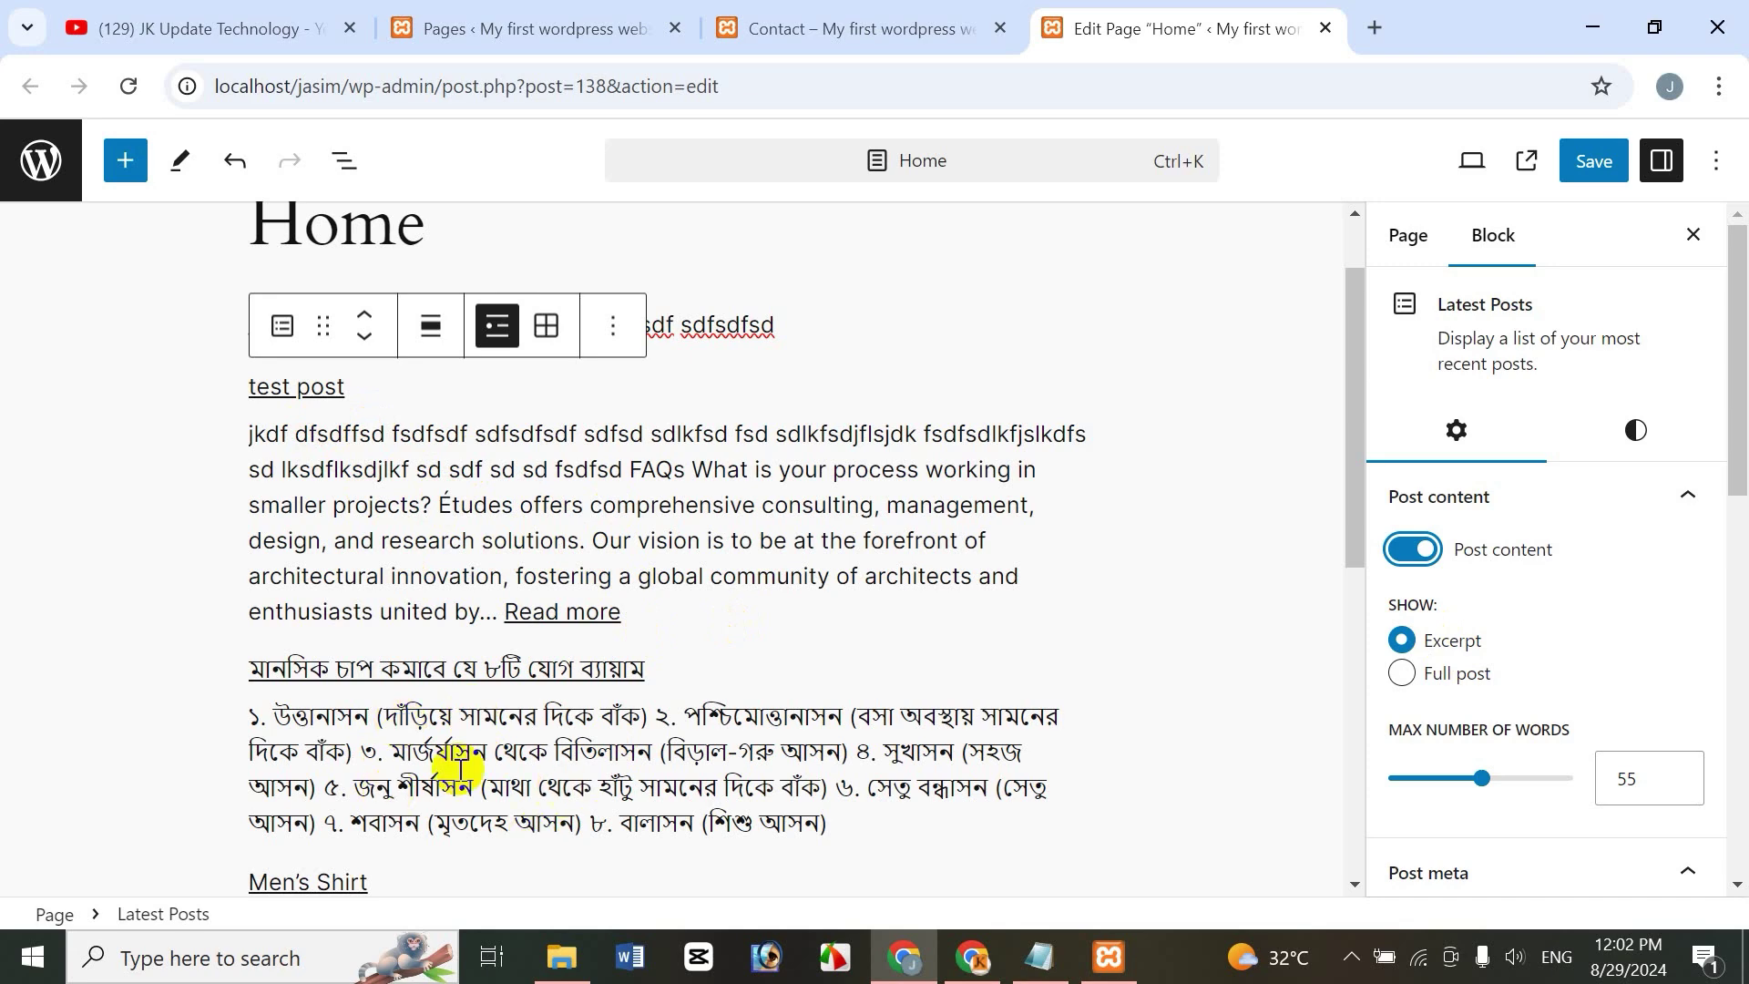
left_click(1411, 551)
left_click(1409, 551)
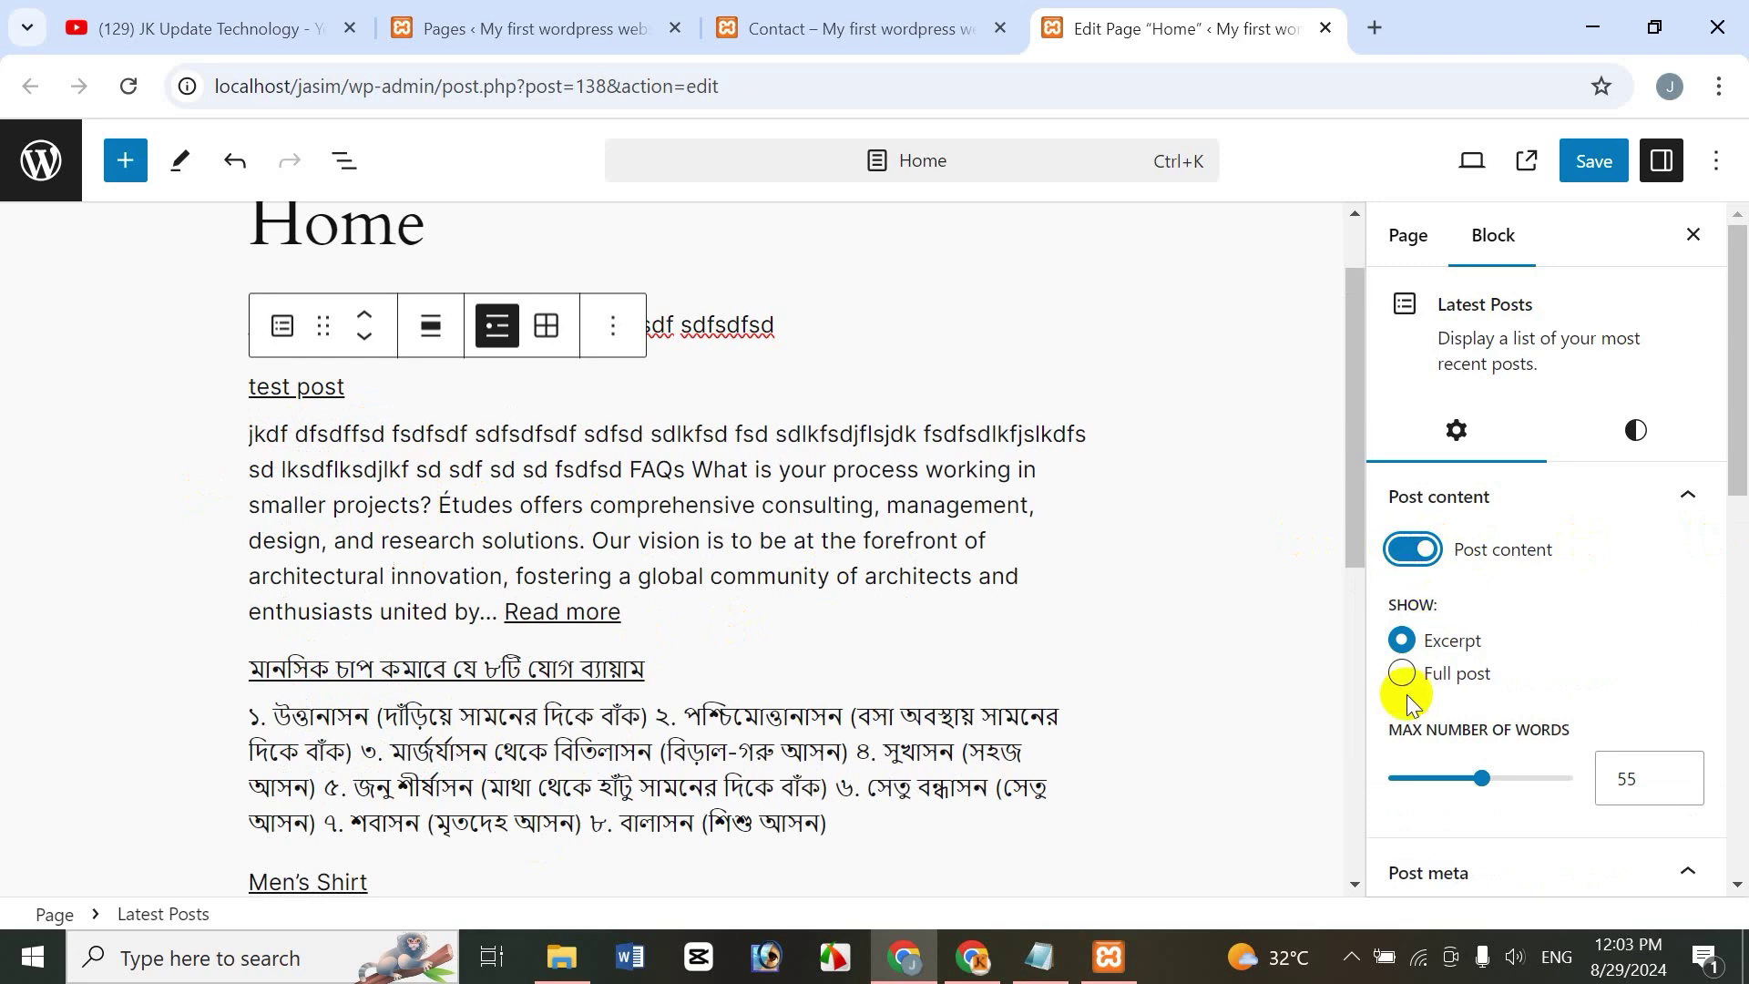
Try showing full posts in the Latest Posts block, look over the page, and switch the display back to Excerpt
left_click_drag(1734, 477, 1733, 531)
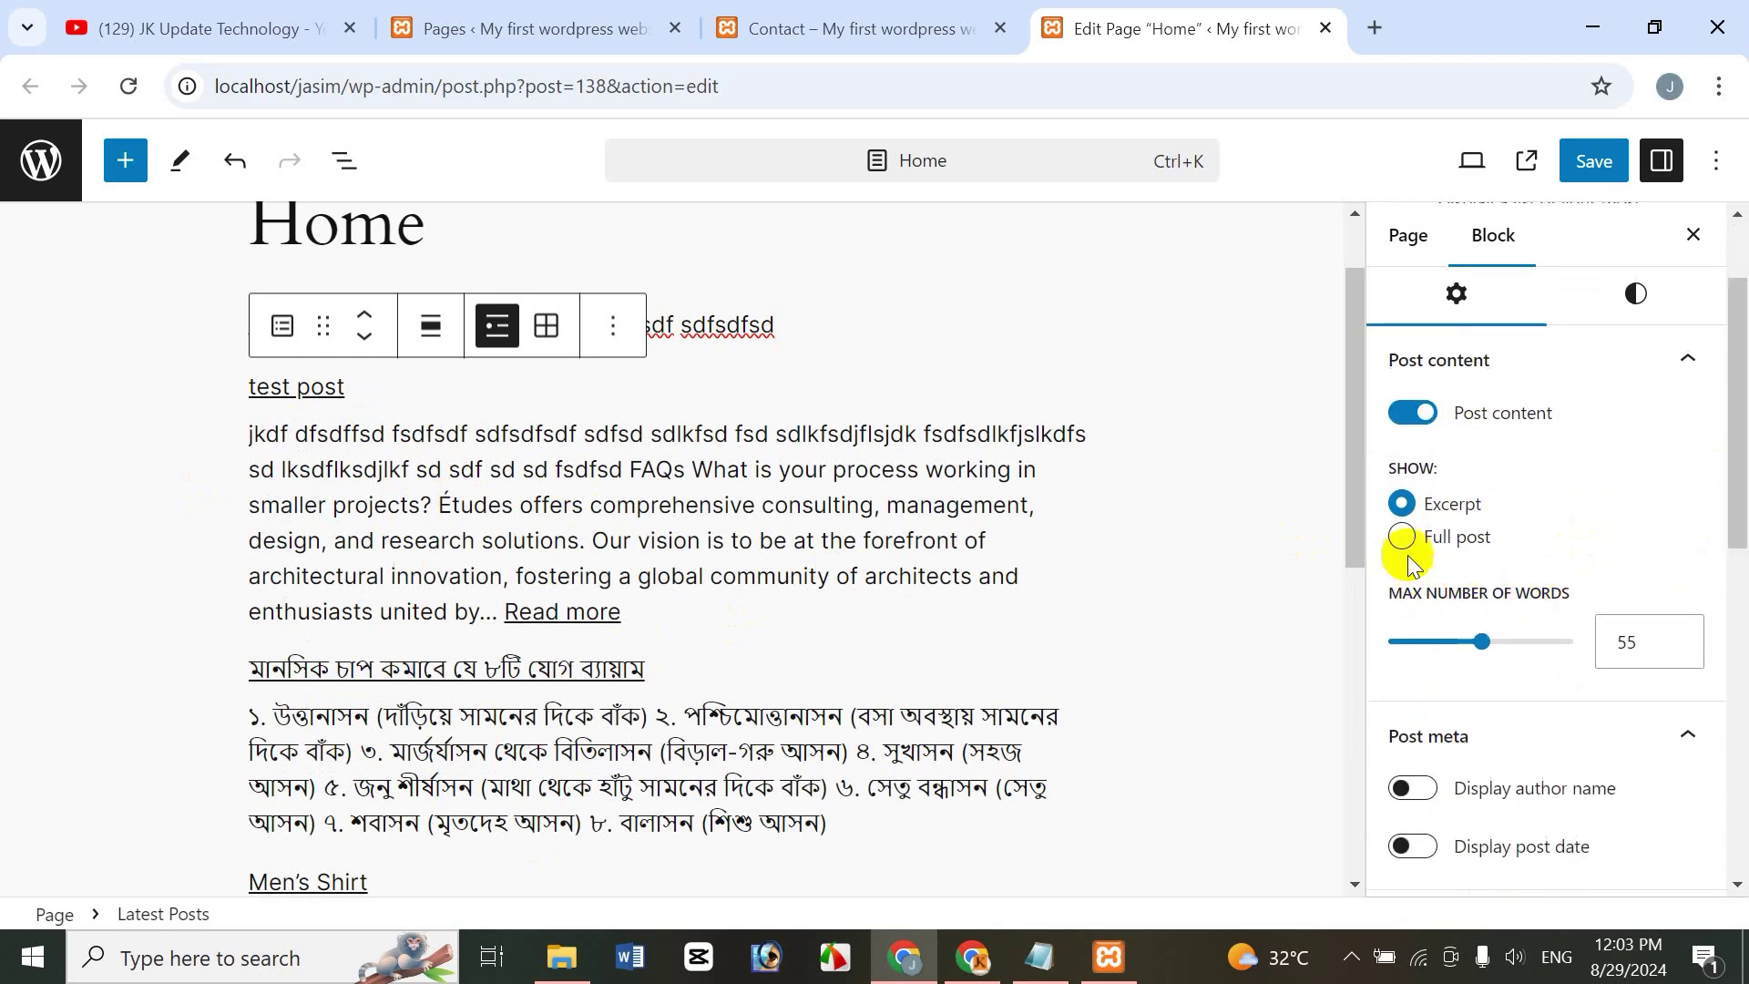
left_click(1401, 538)
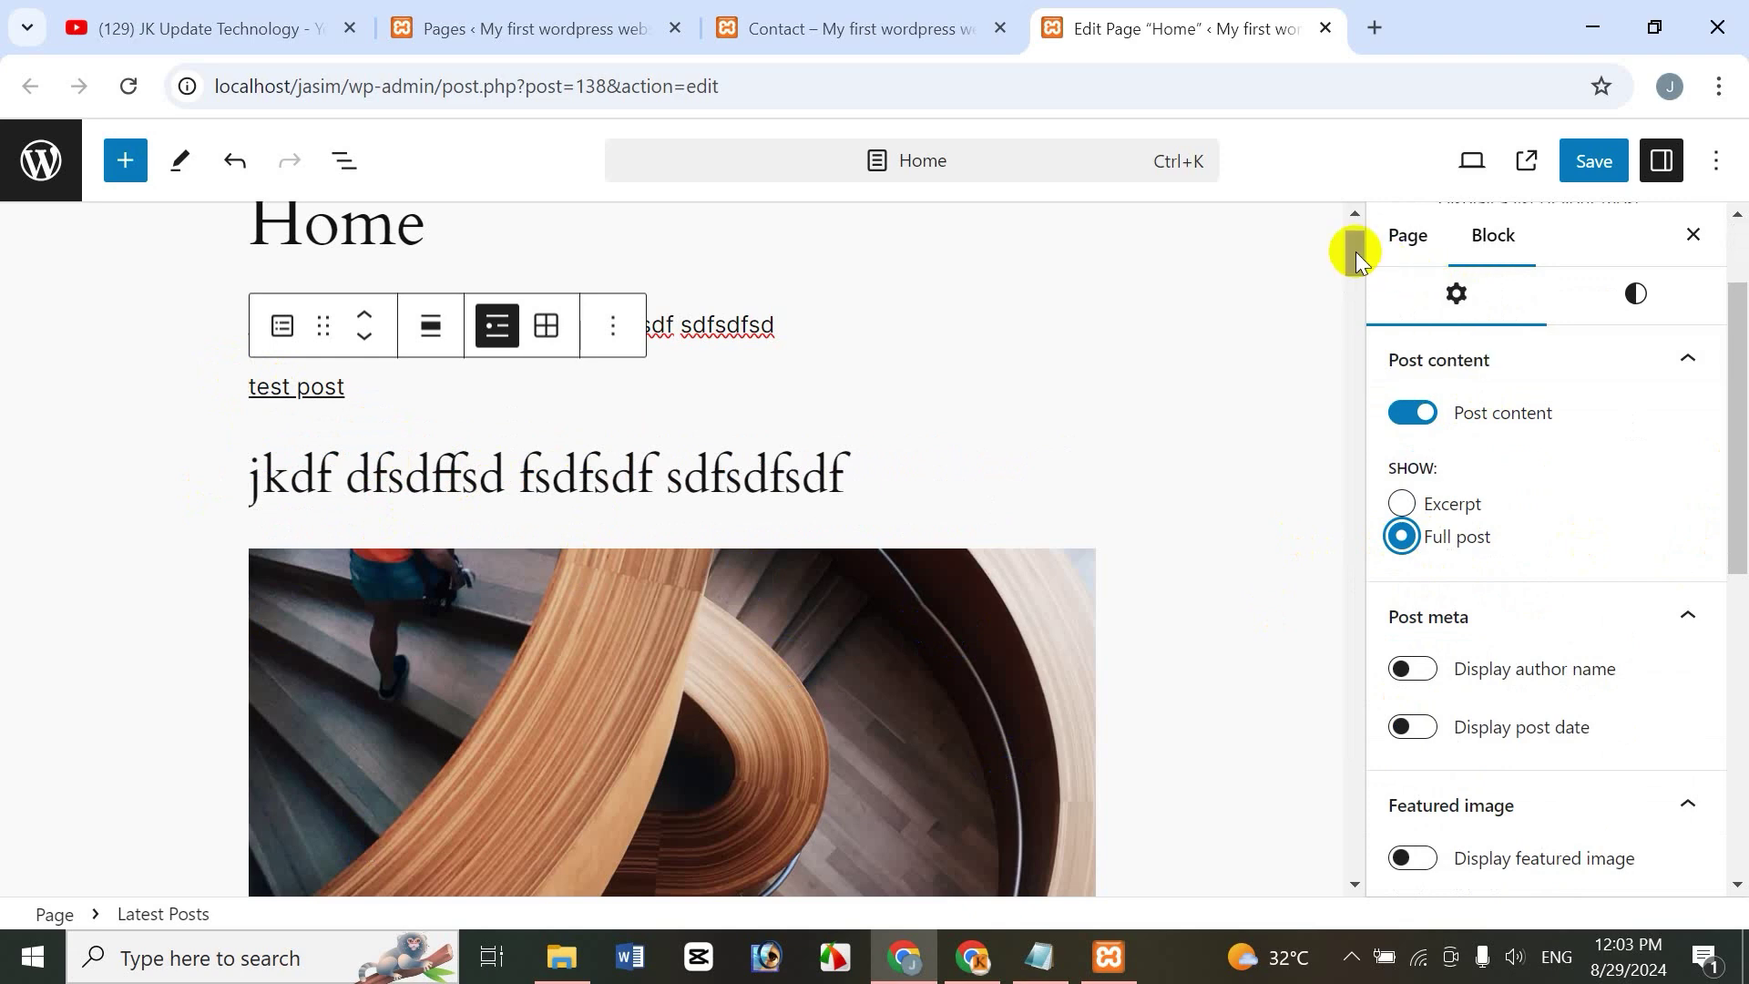
left_click_drag(1353, 255, 1362, 300)
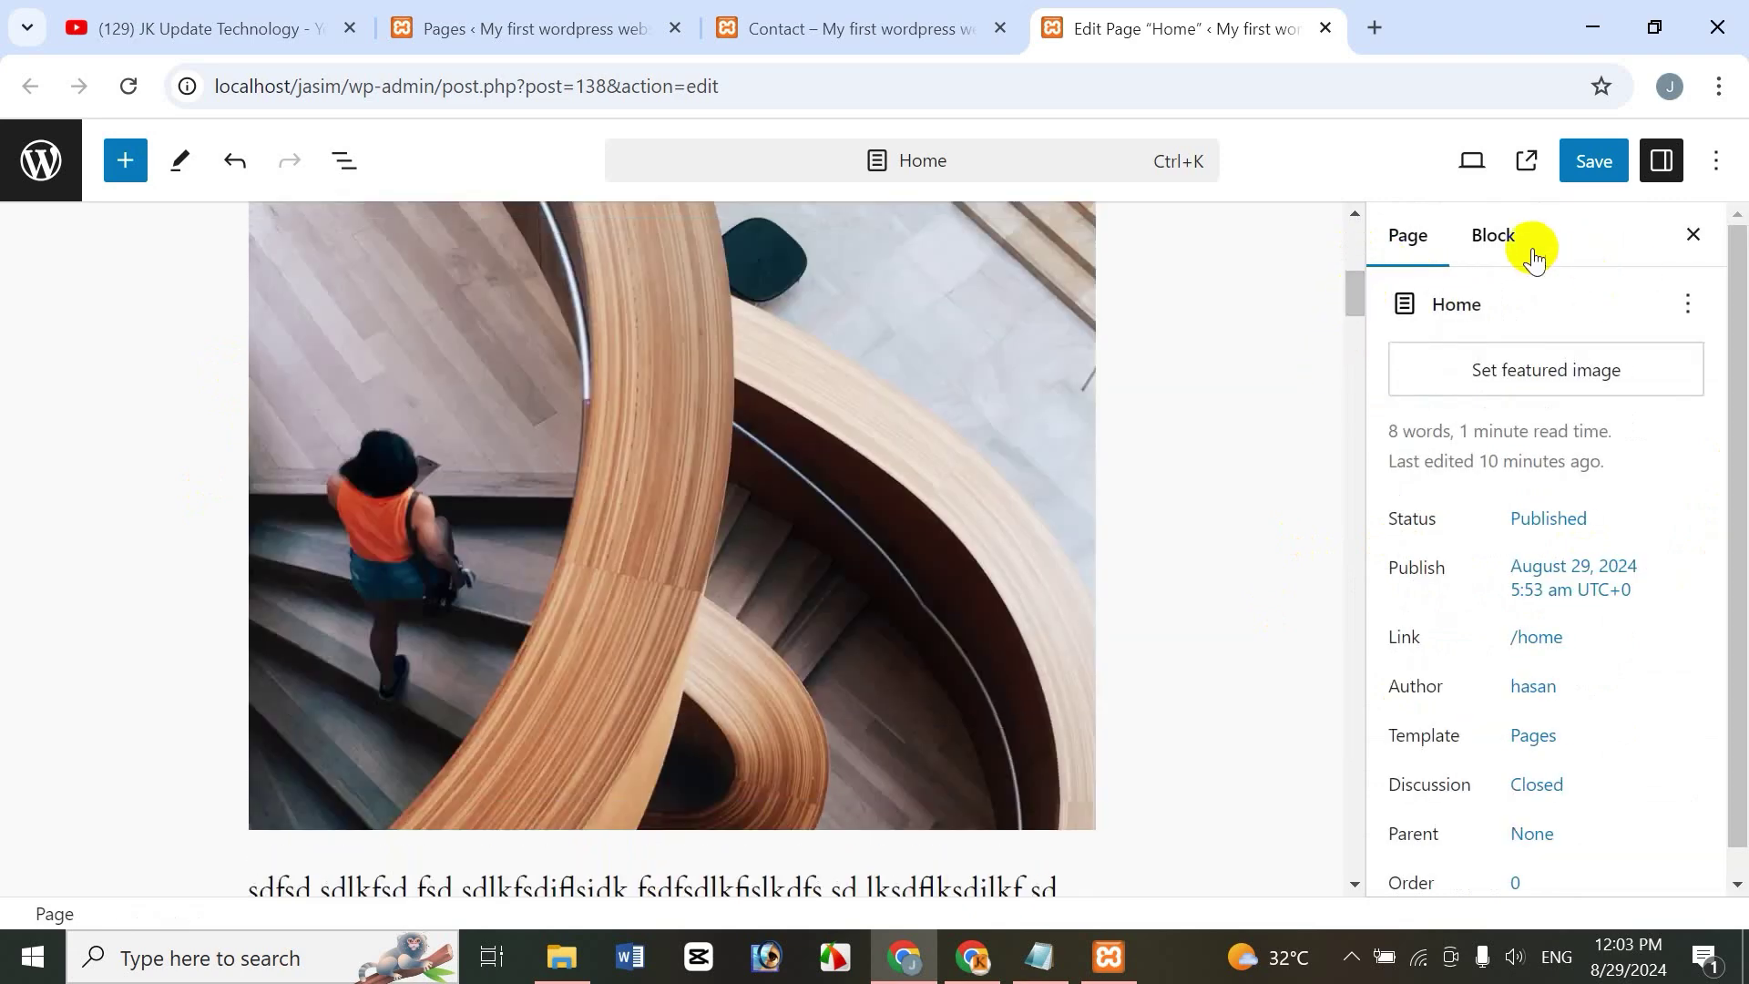
left_click(1490, 259)
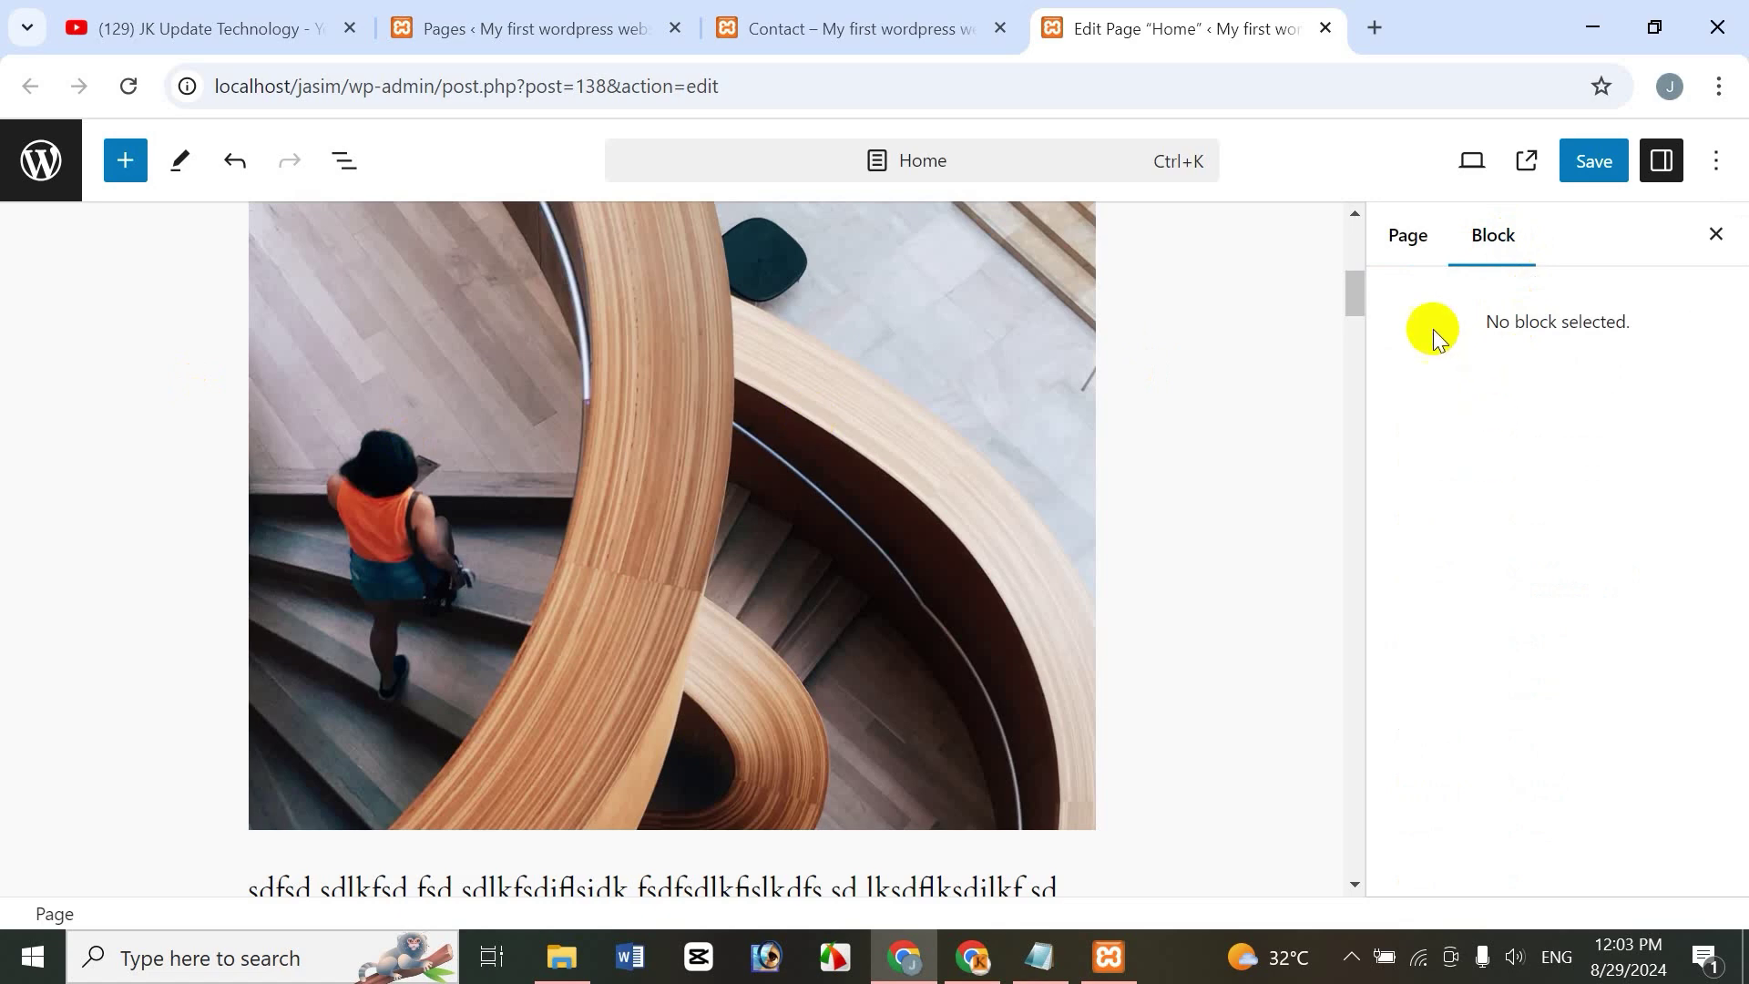
left_click_drag(1353, 283, 1358, 260)
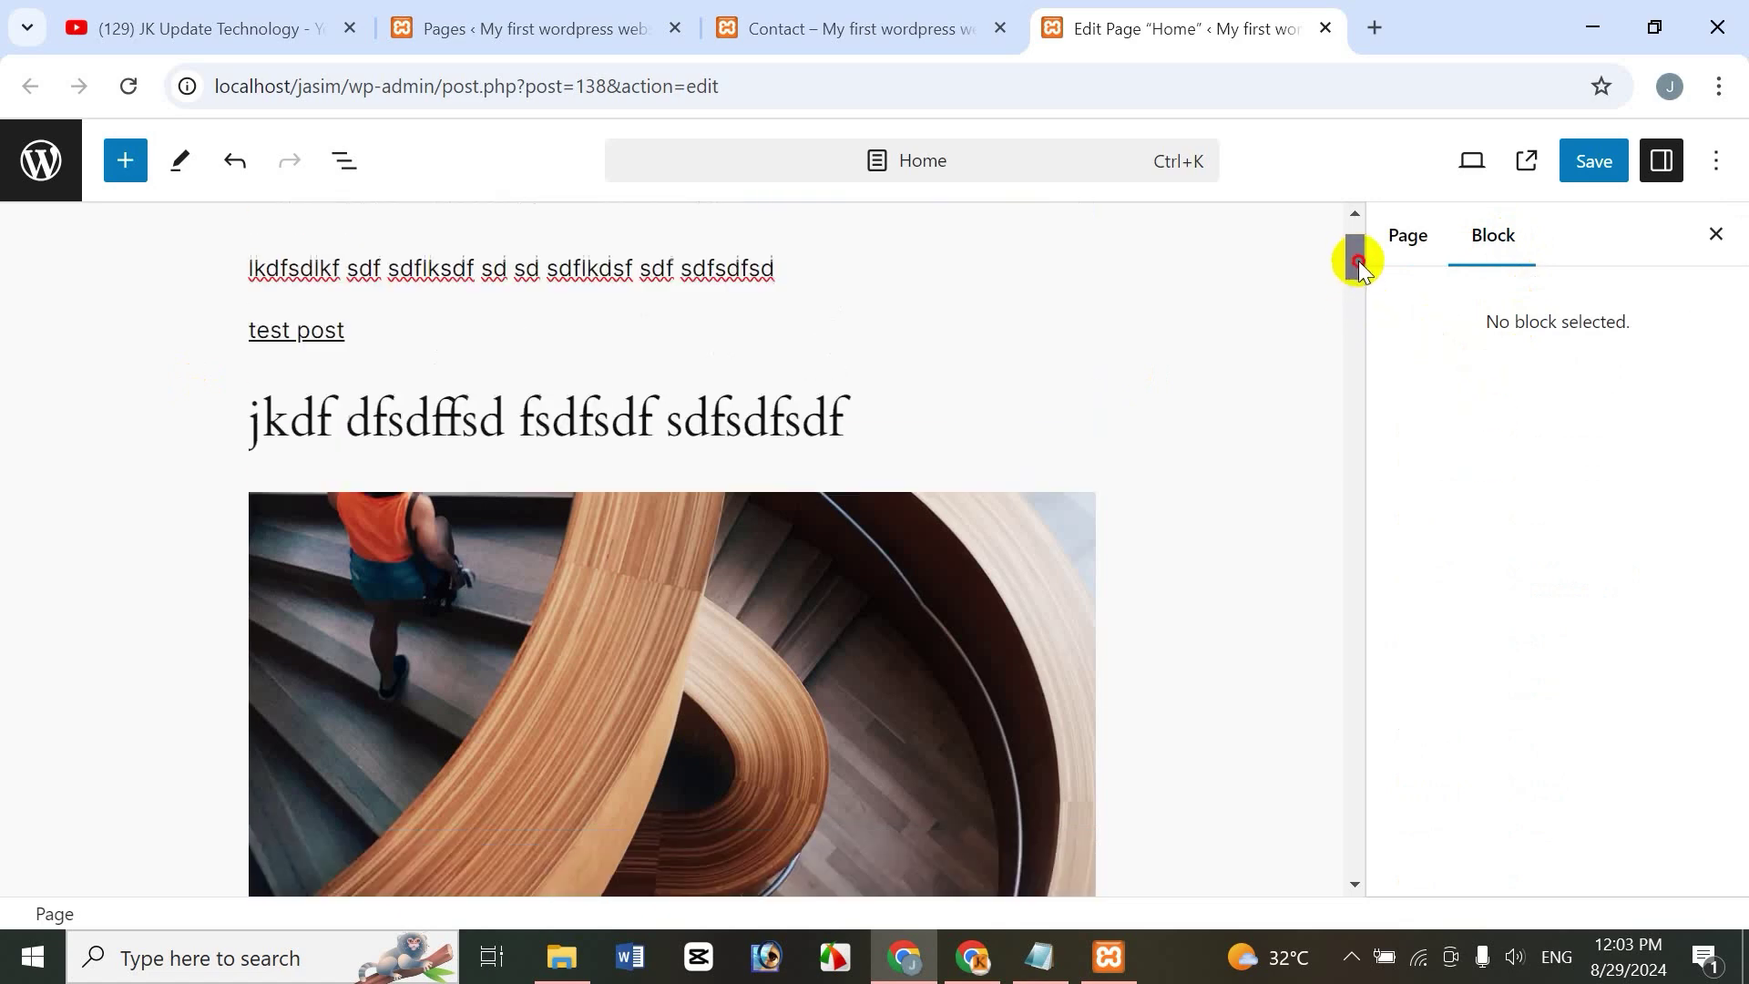
left_click(466, 429)
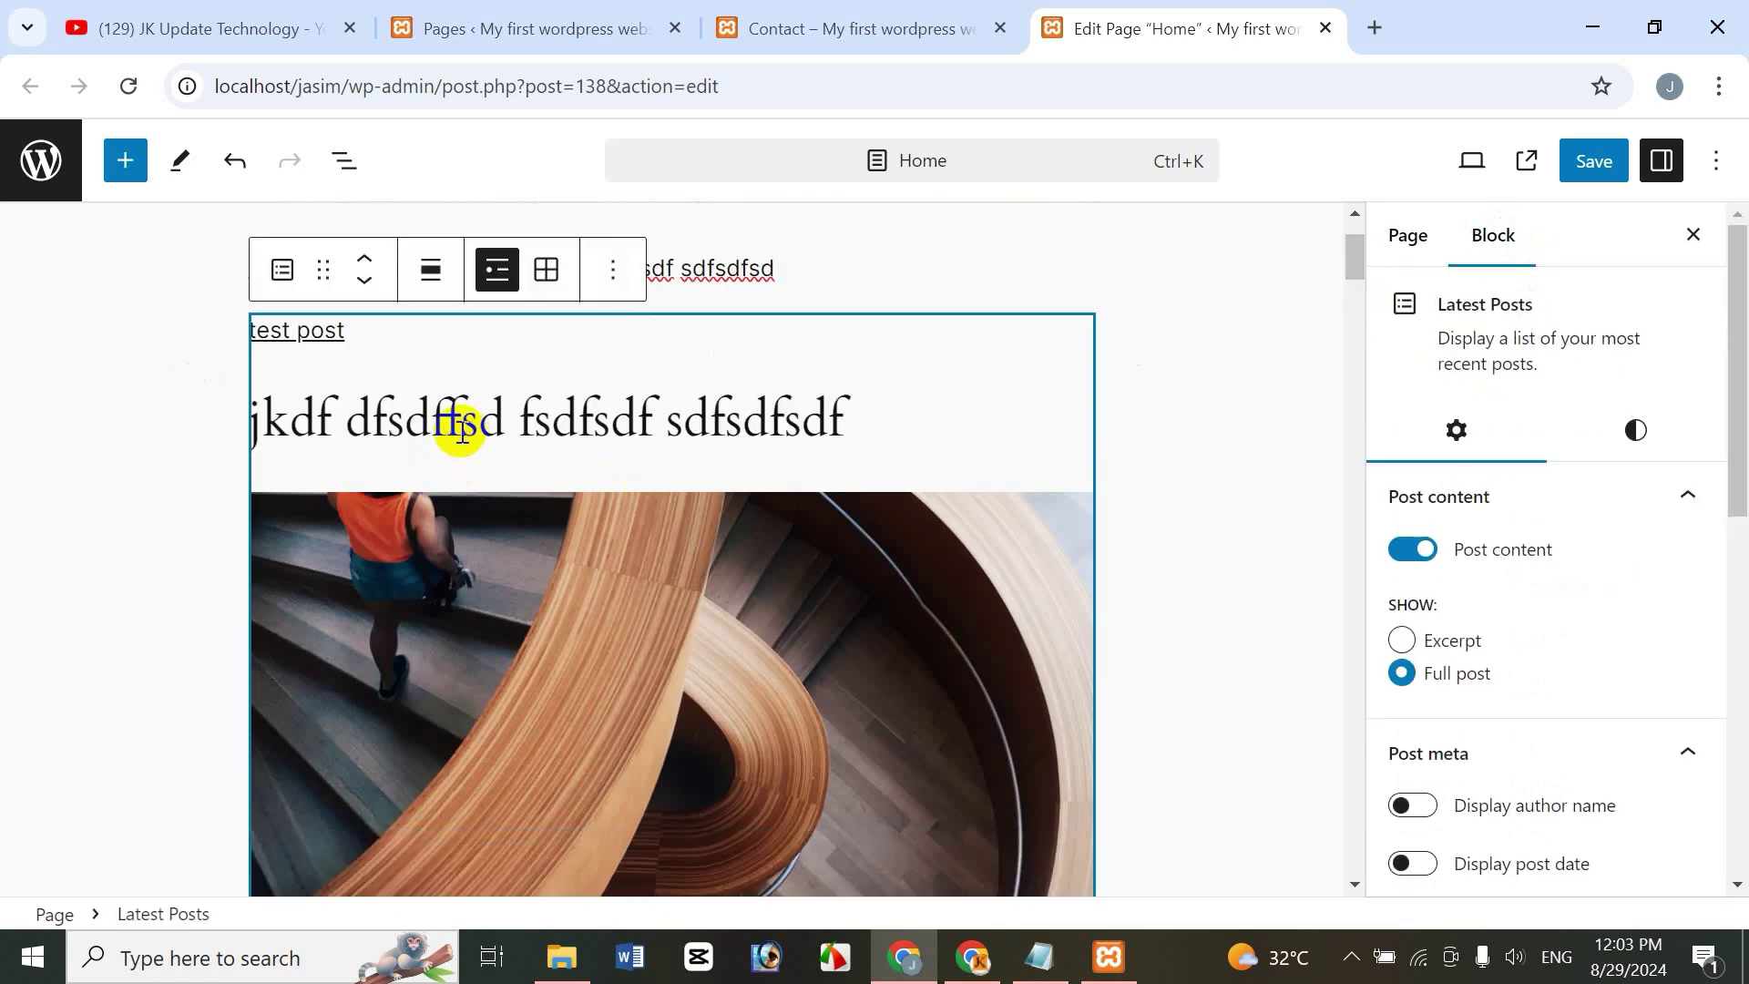
left_click(1401, 643)
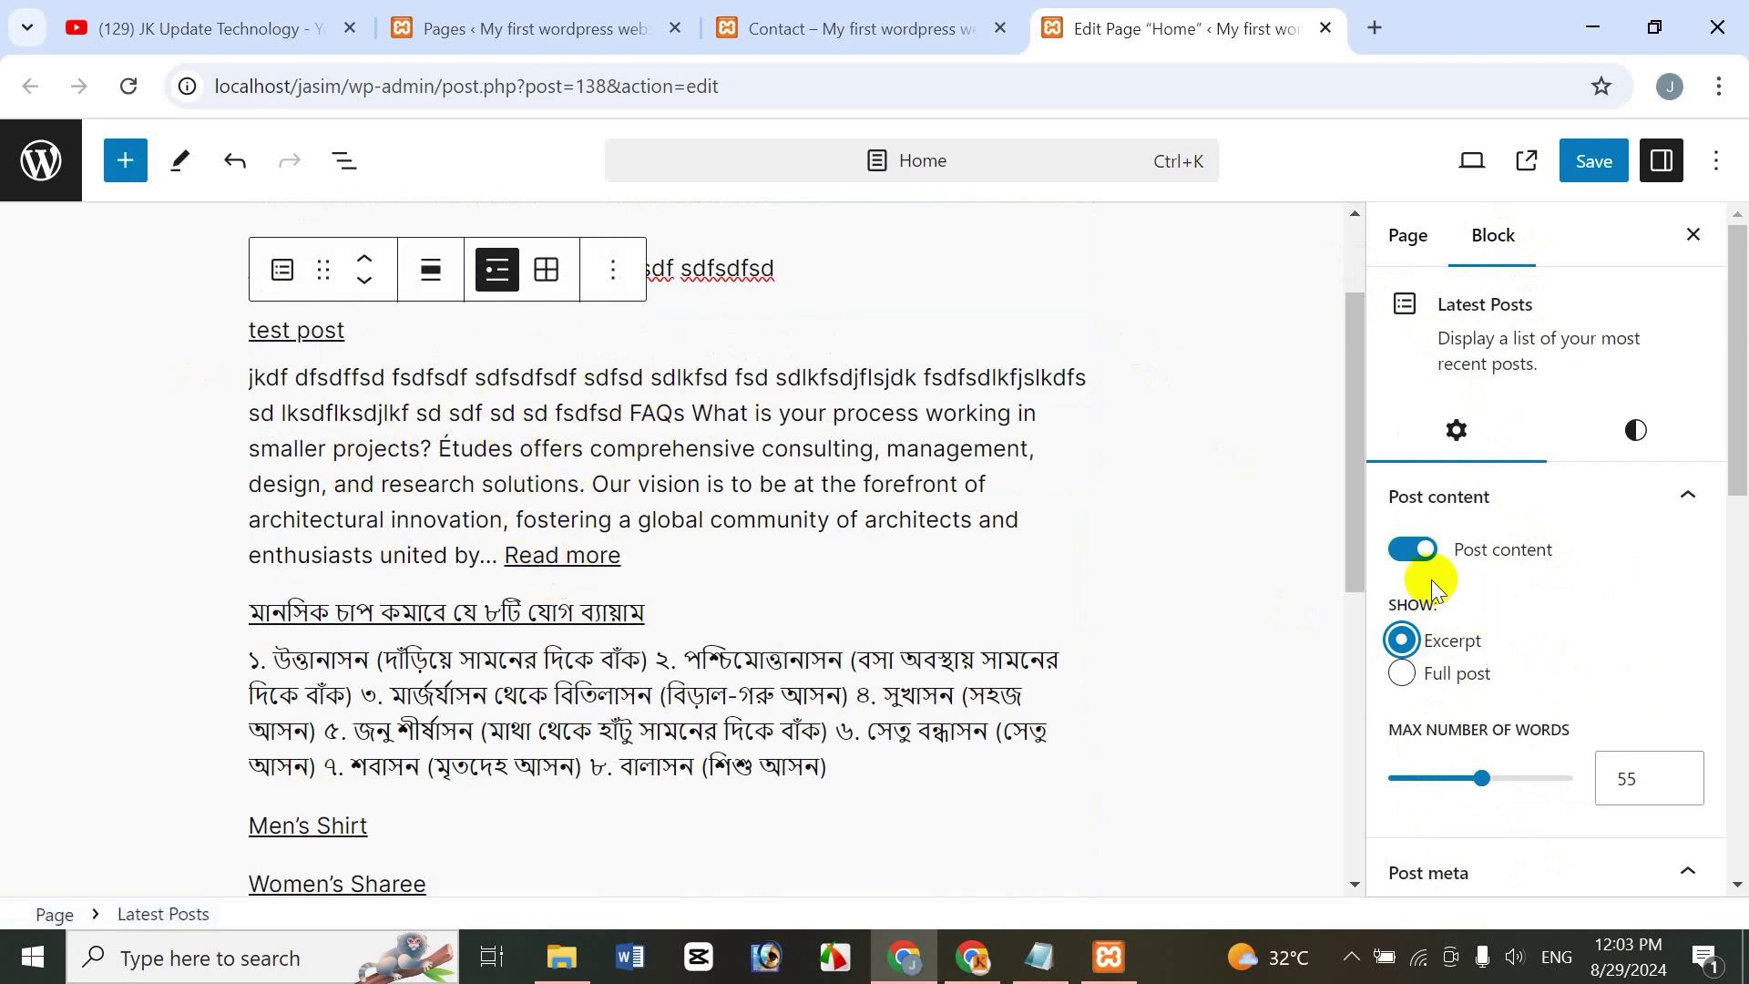
Turn off the post content display in the Latest Posts block
left_click(1417, 551)
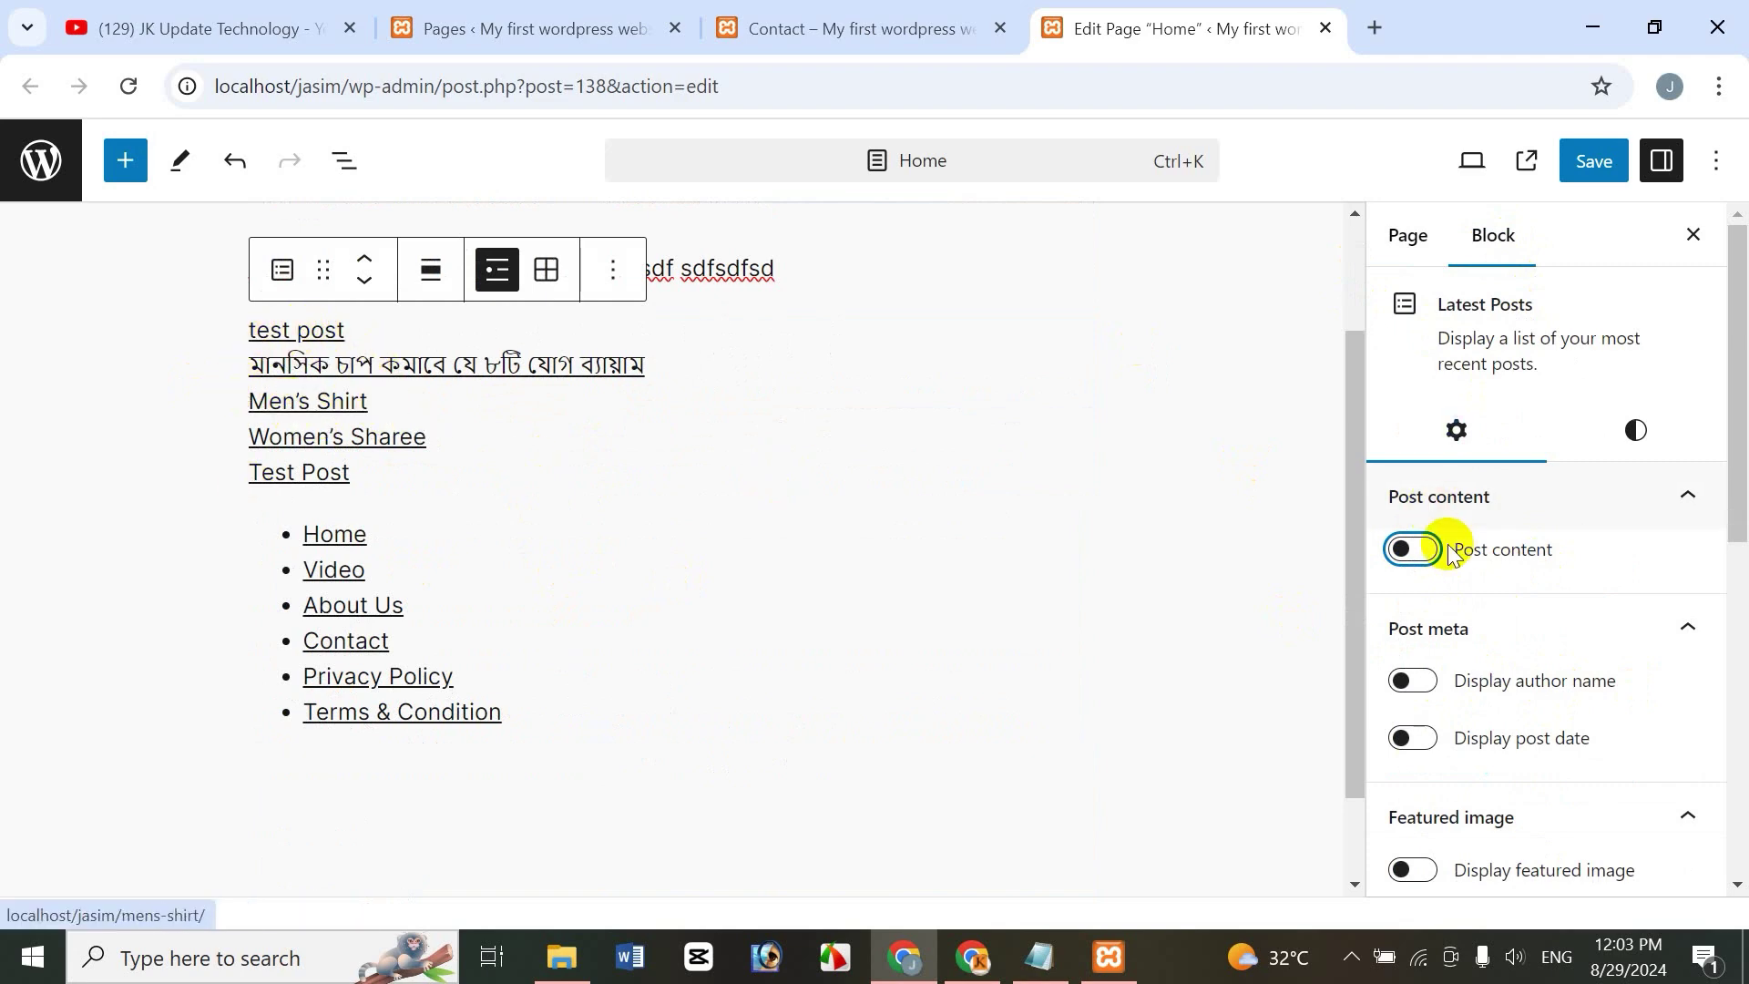
left_click(1415, 560)
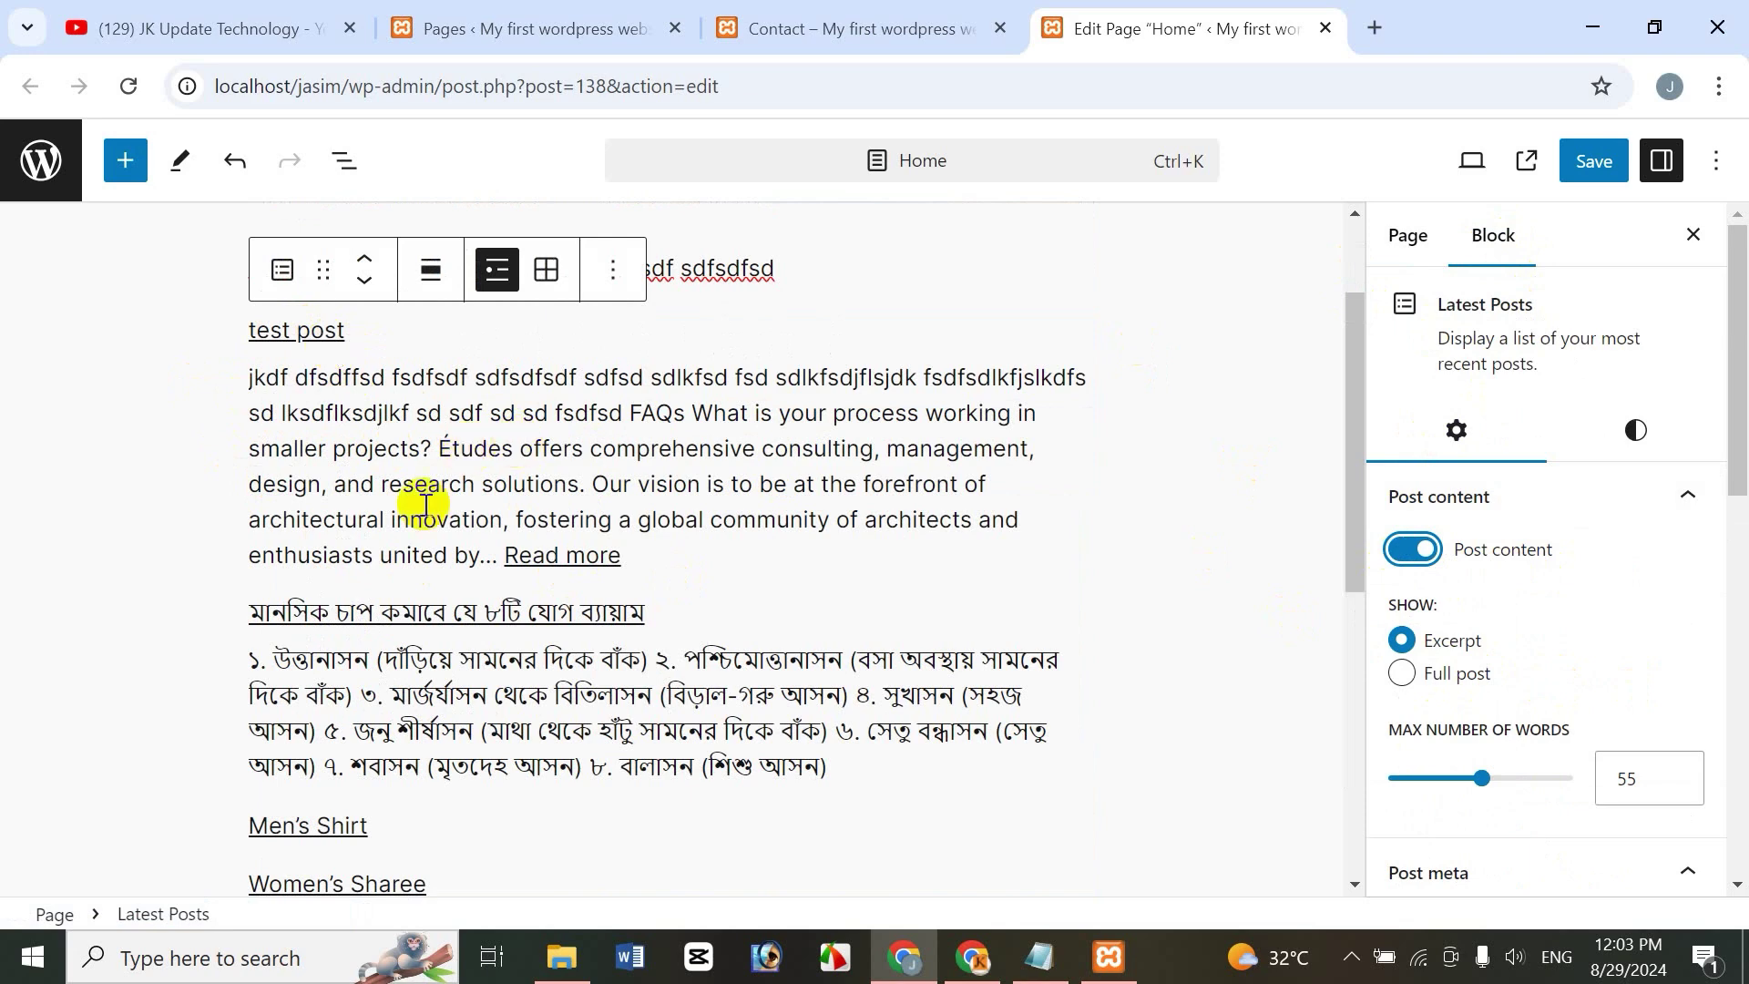
left_click(1403, 551)
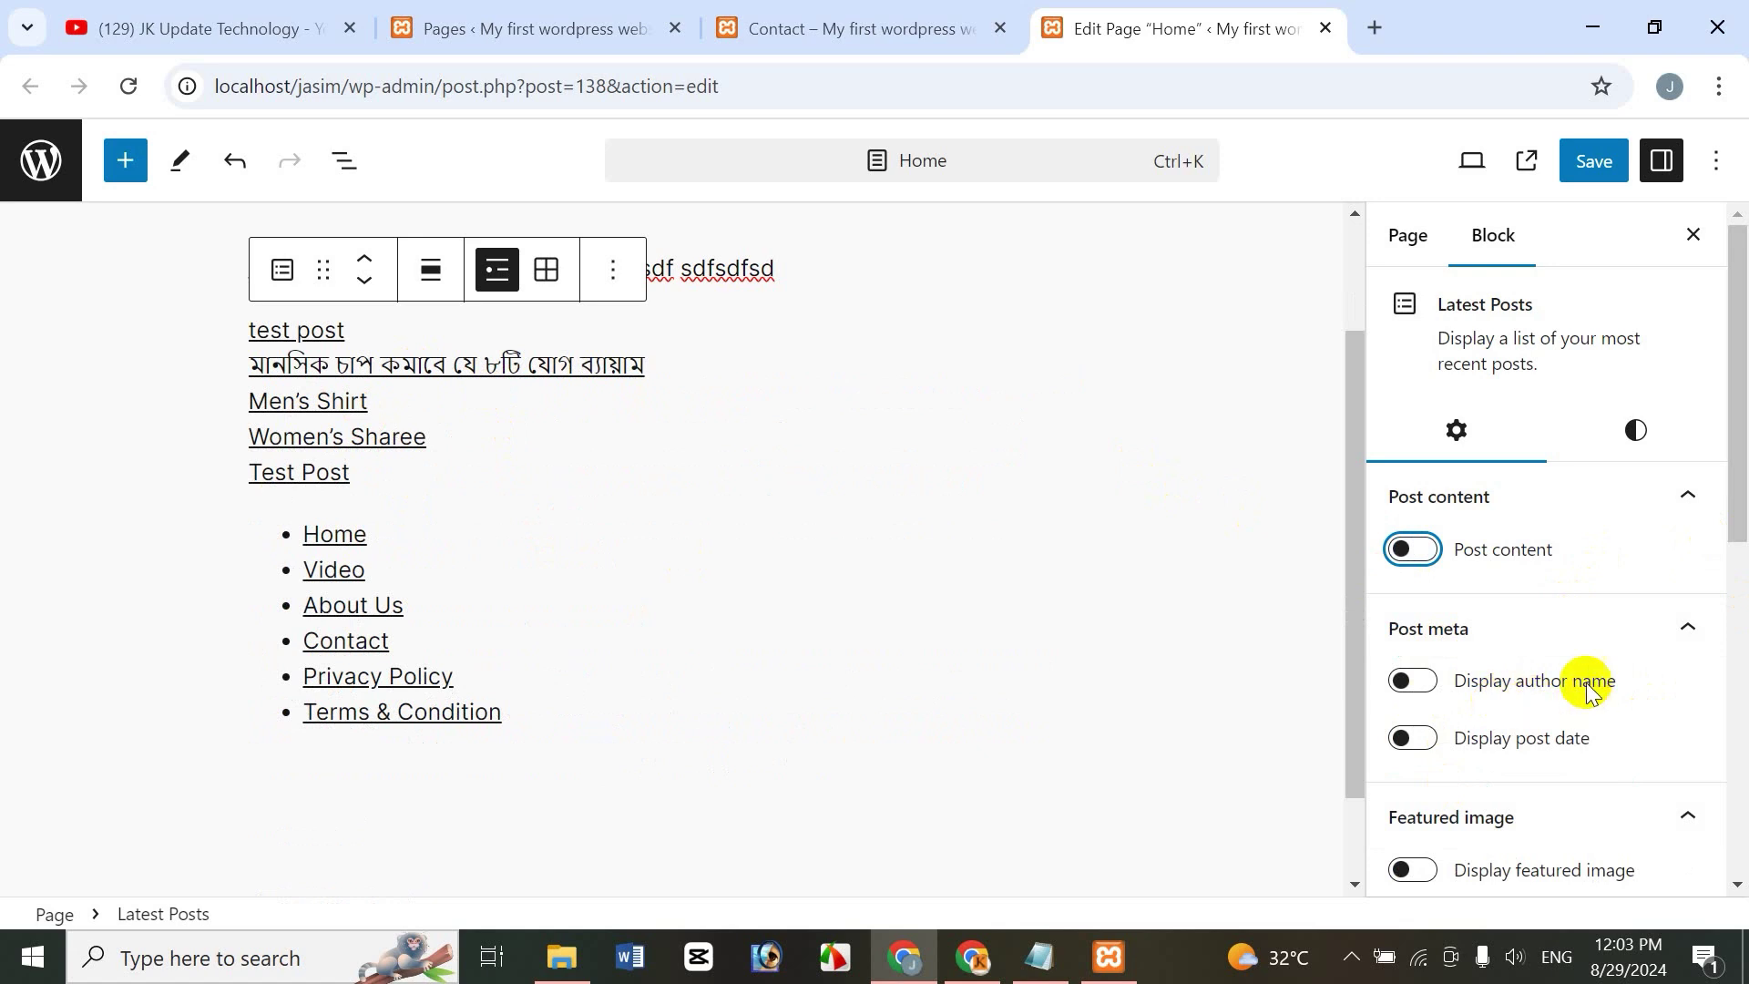
Try displaying the post date in the Latest Posts block and look through its Order By choices
left_click(1401, 737)
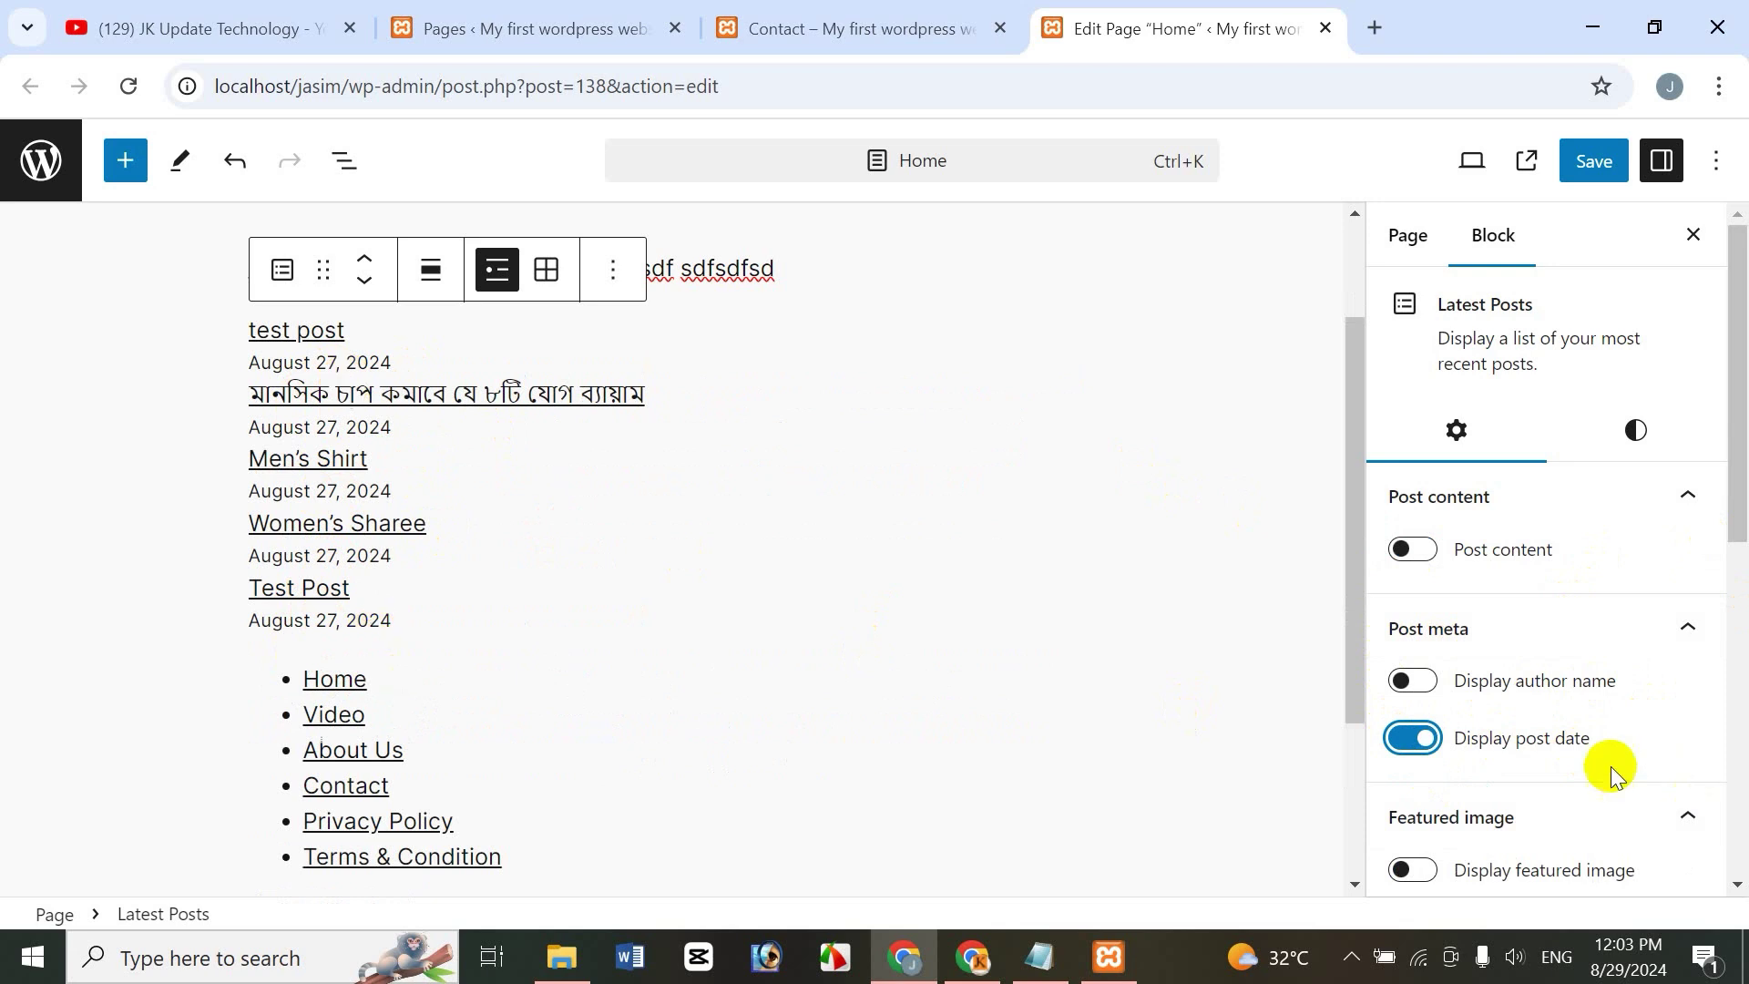
left_click(1407, 737)
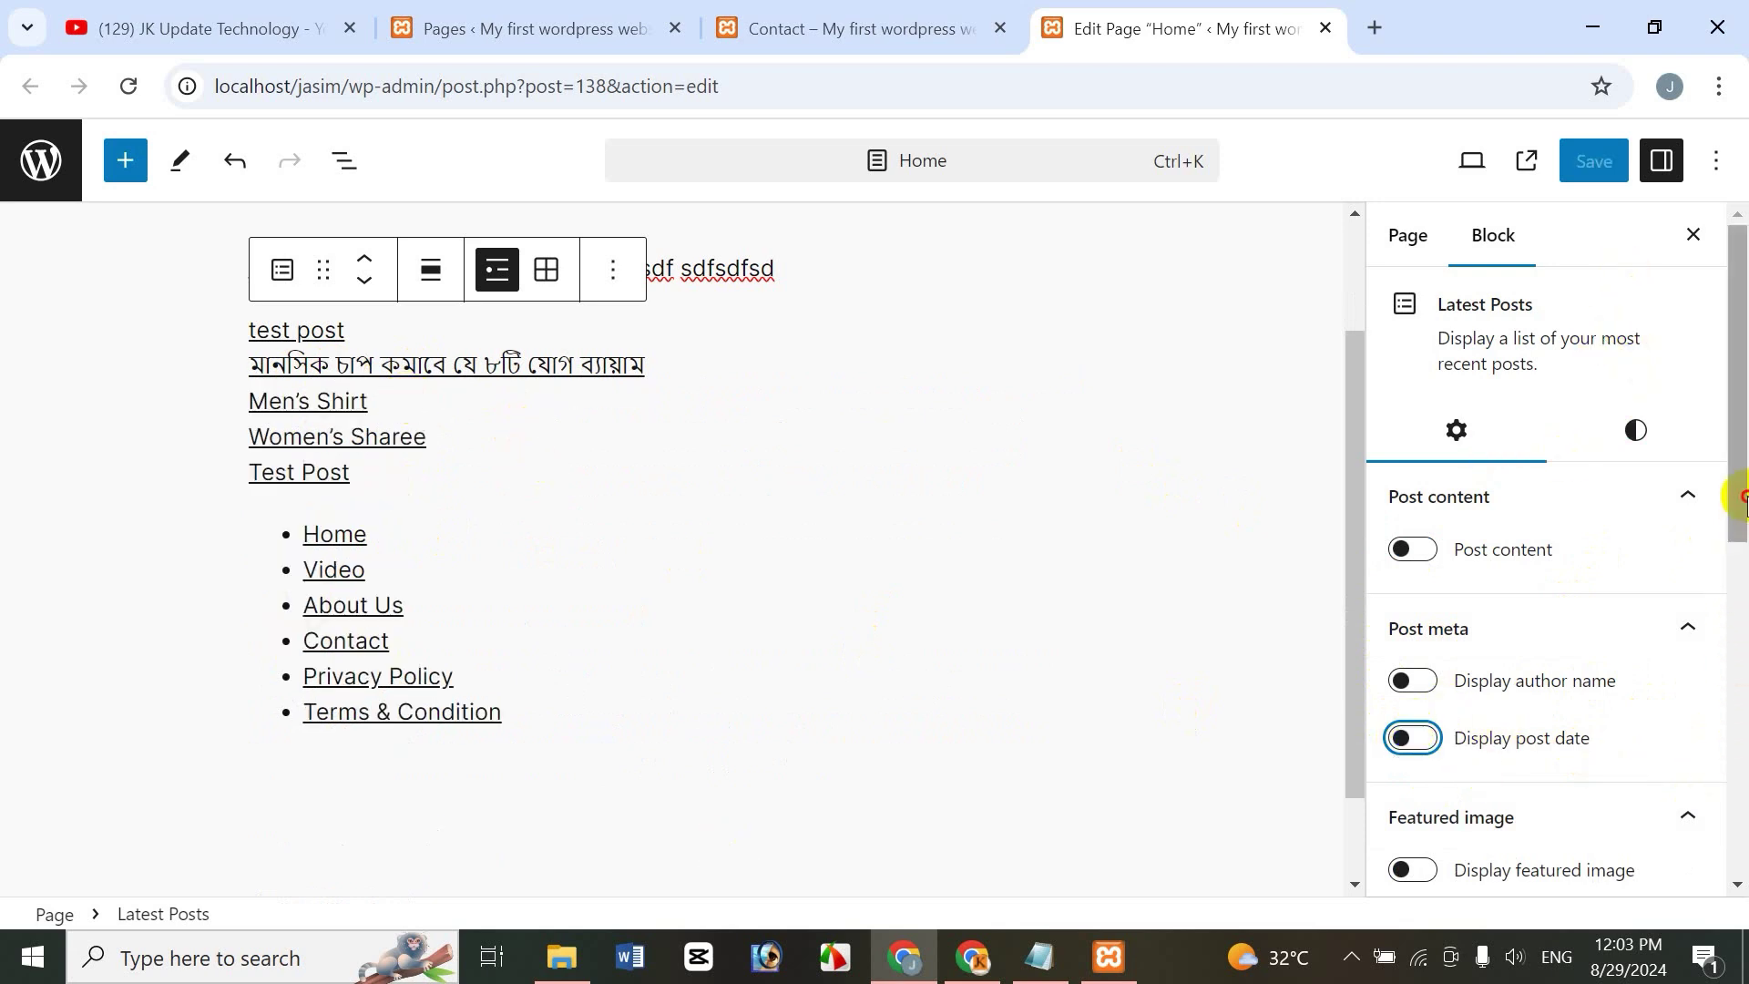
left_click_drag(1740, 496, 1730, 656)
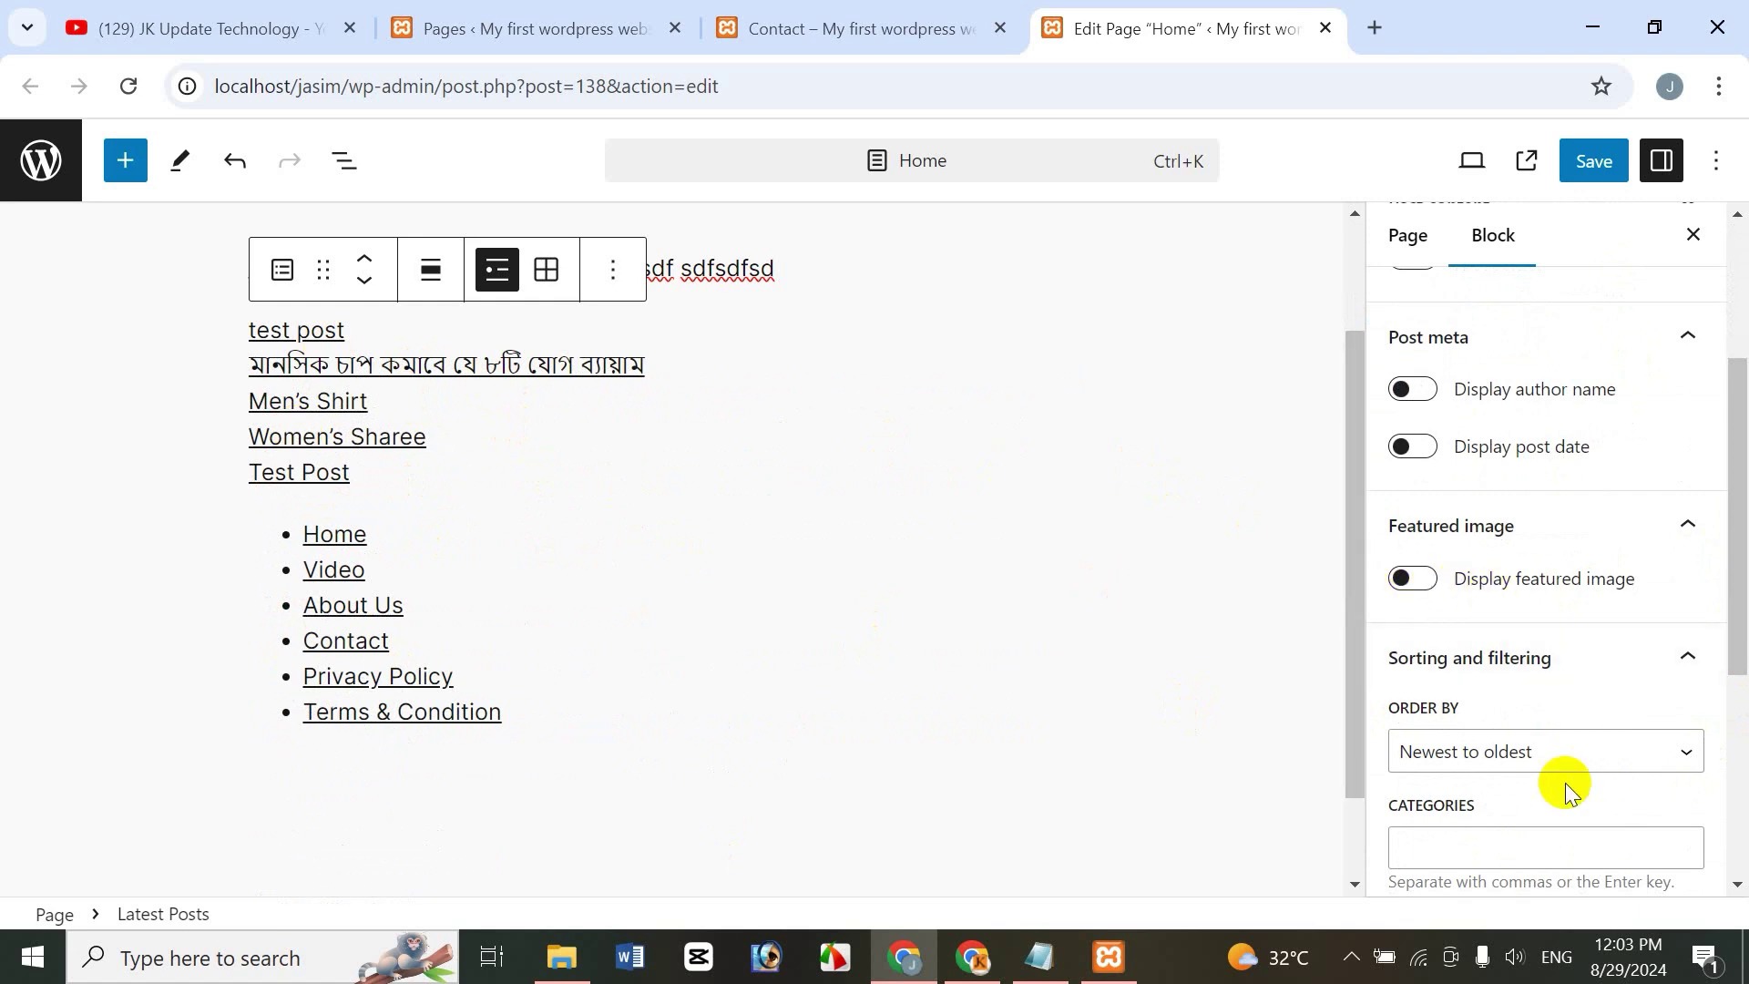
scroll(1440, 690, "down", 1)
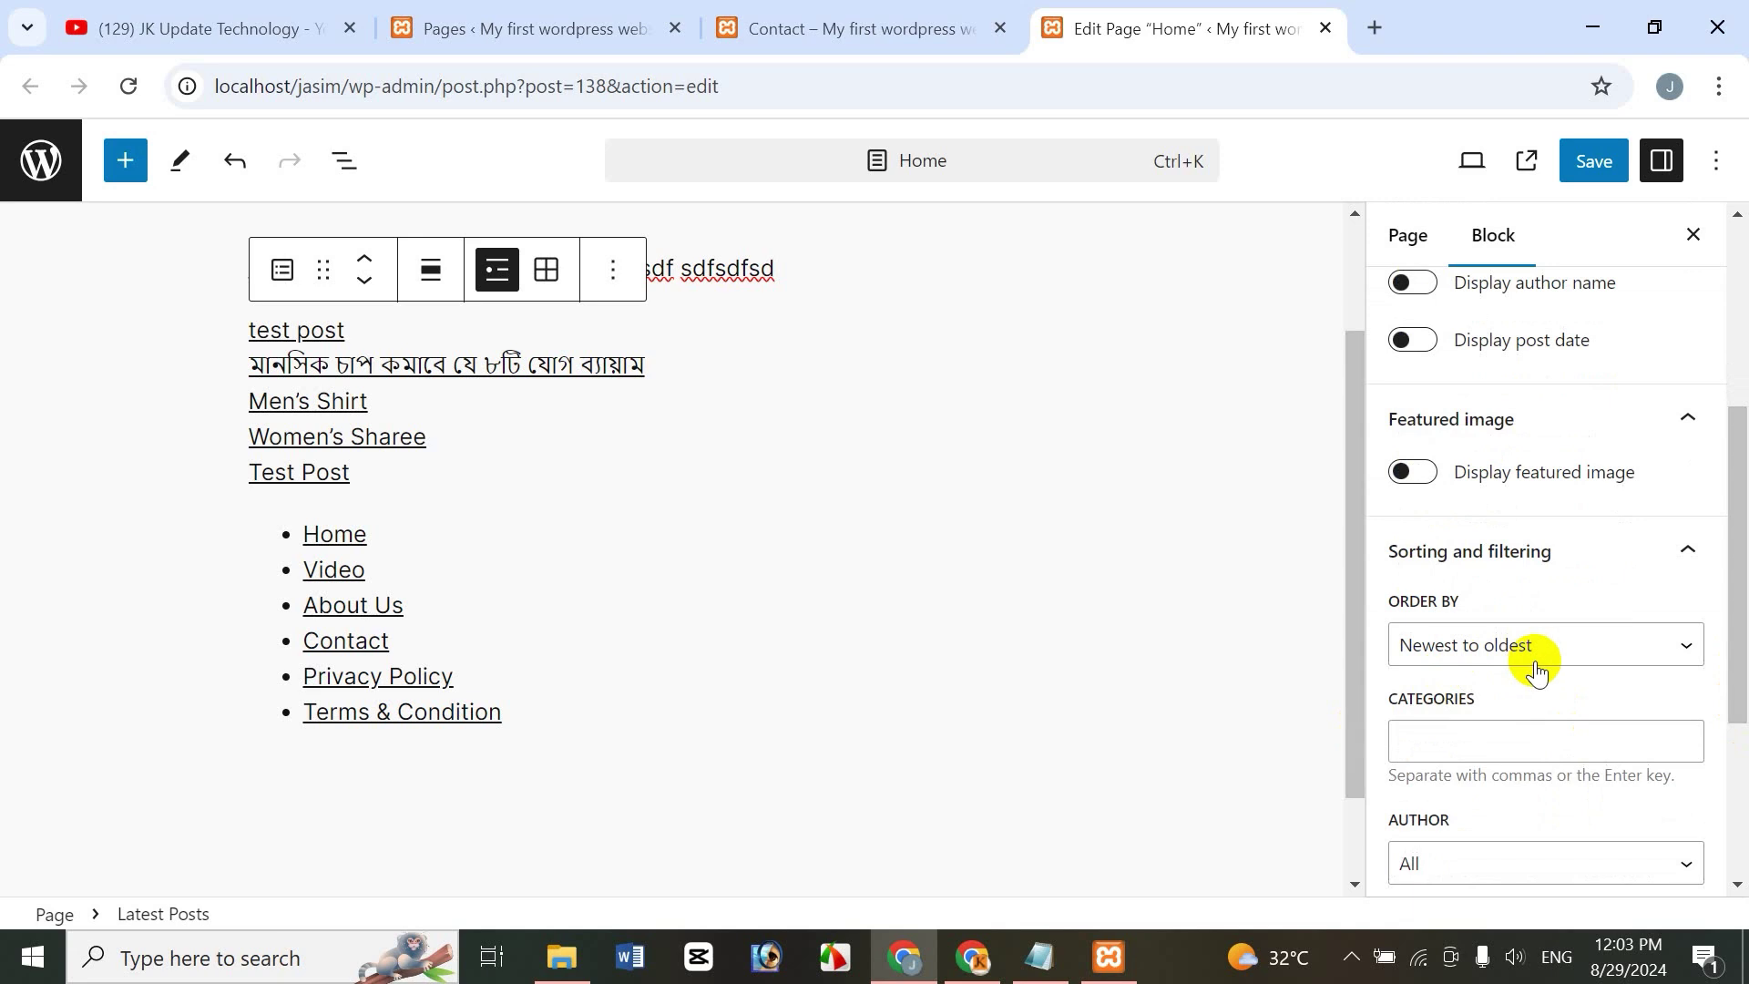
left_click(1557, 662)
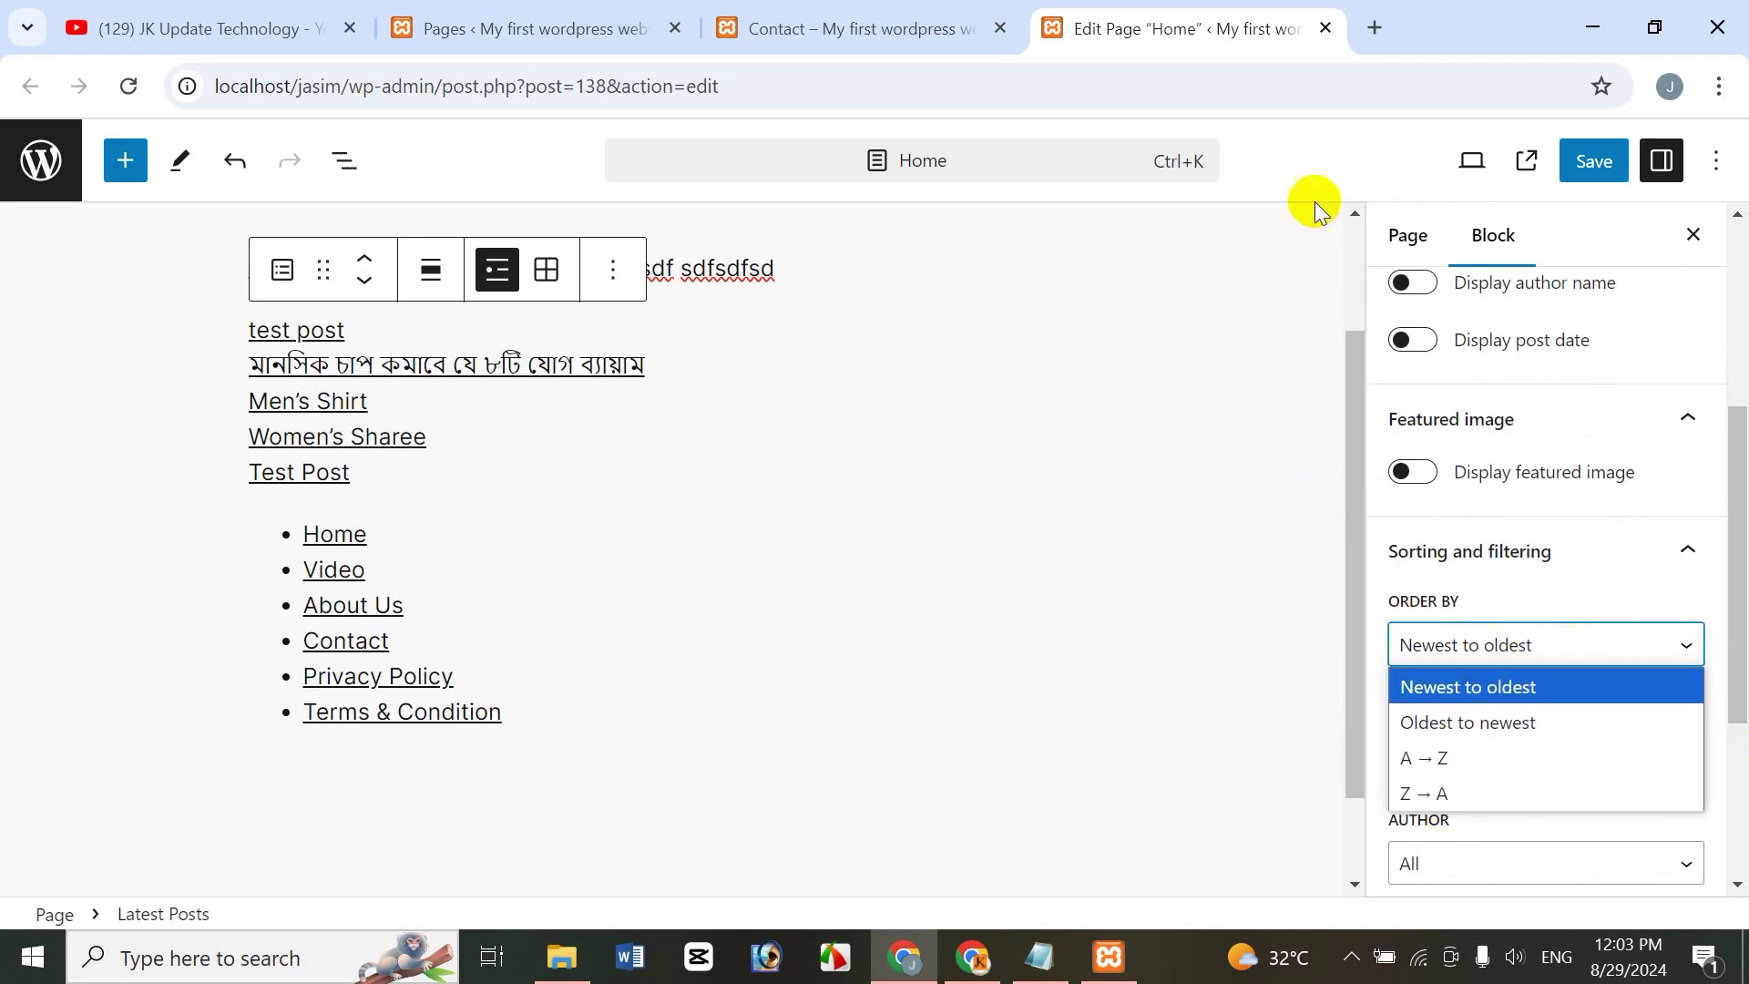
left_click(1333, 175)
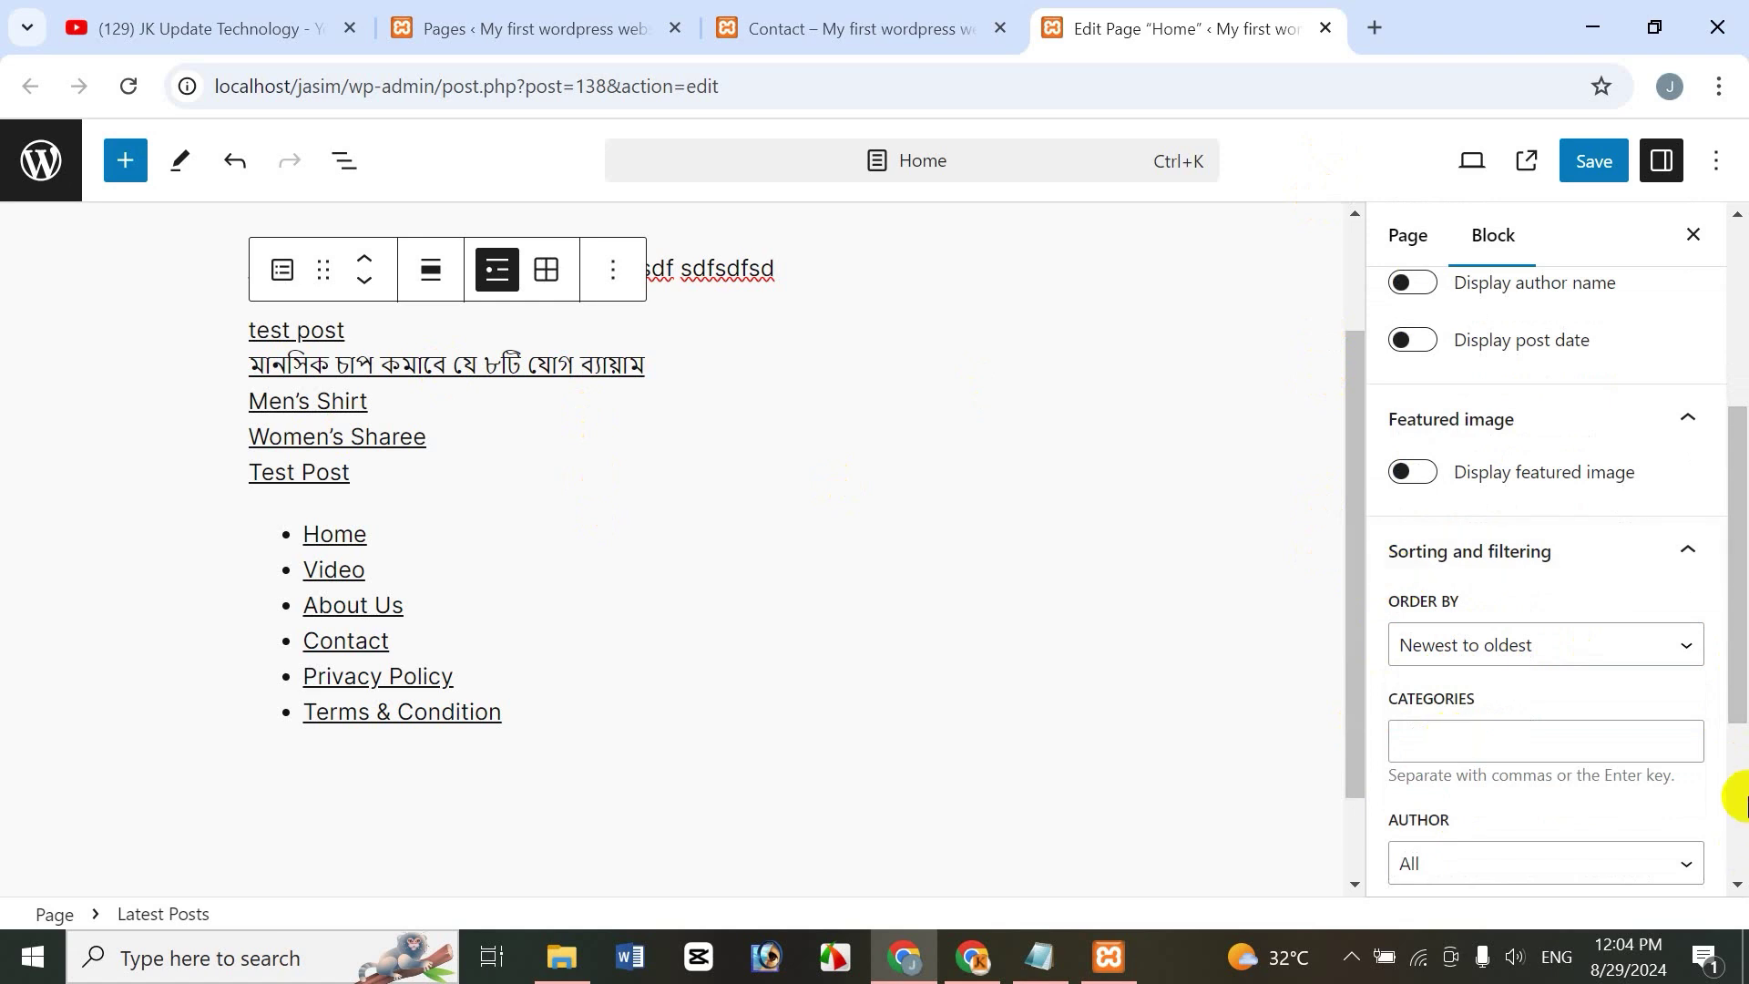
Try 14 as the Latest Posts block's number of items and bring it back down to 5
scroll(1741, 783, "down", 3)
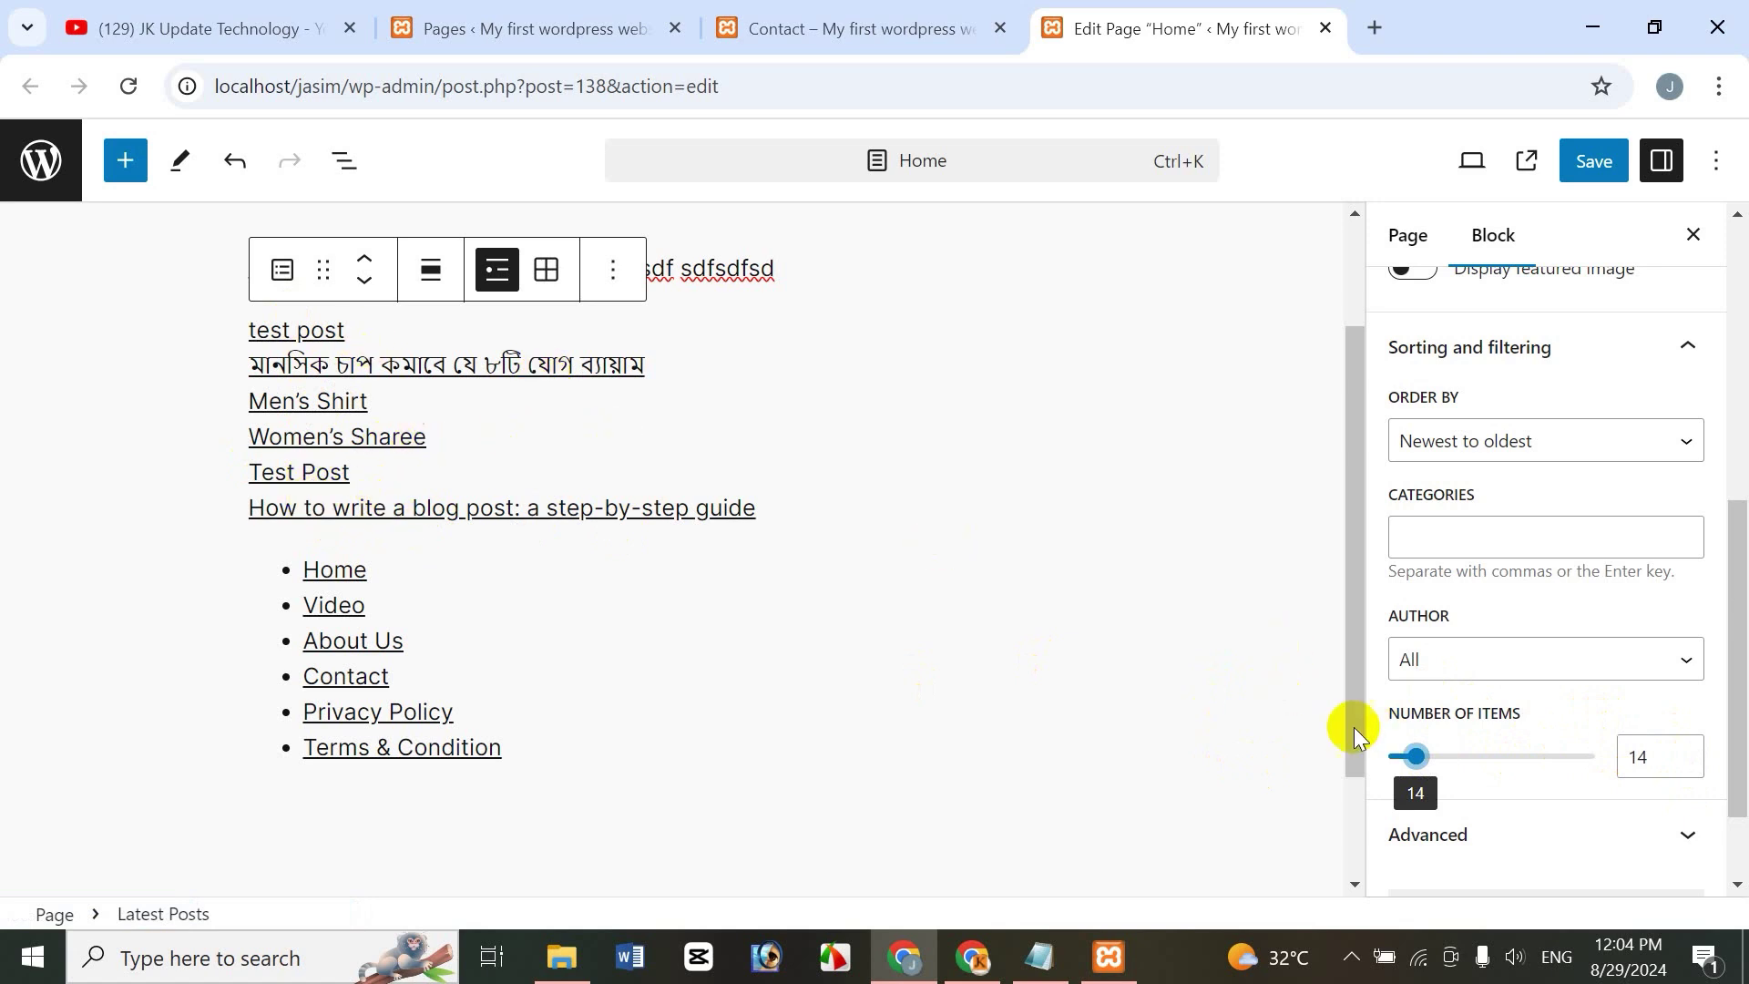
mouse_move(1421, 759)
left_mouse_down()
mouse_move(1380, 758)
mouse_move(1408, 767)
left_mouse_up()
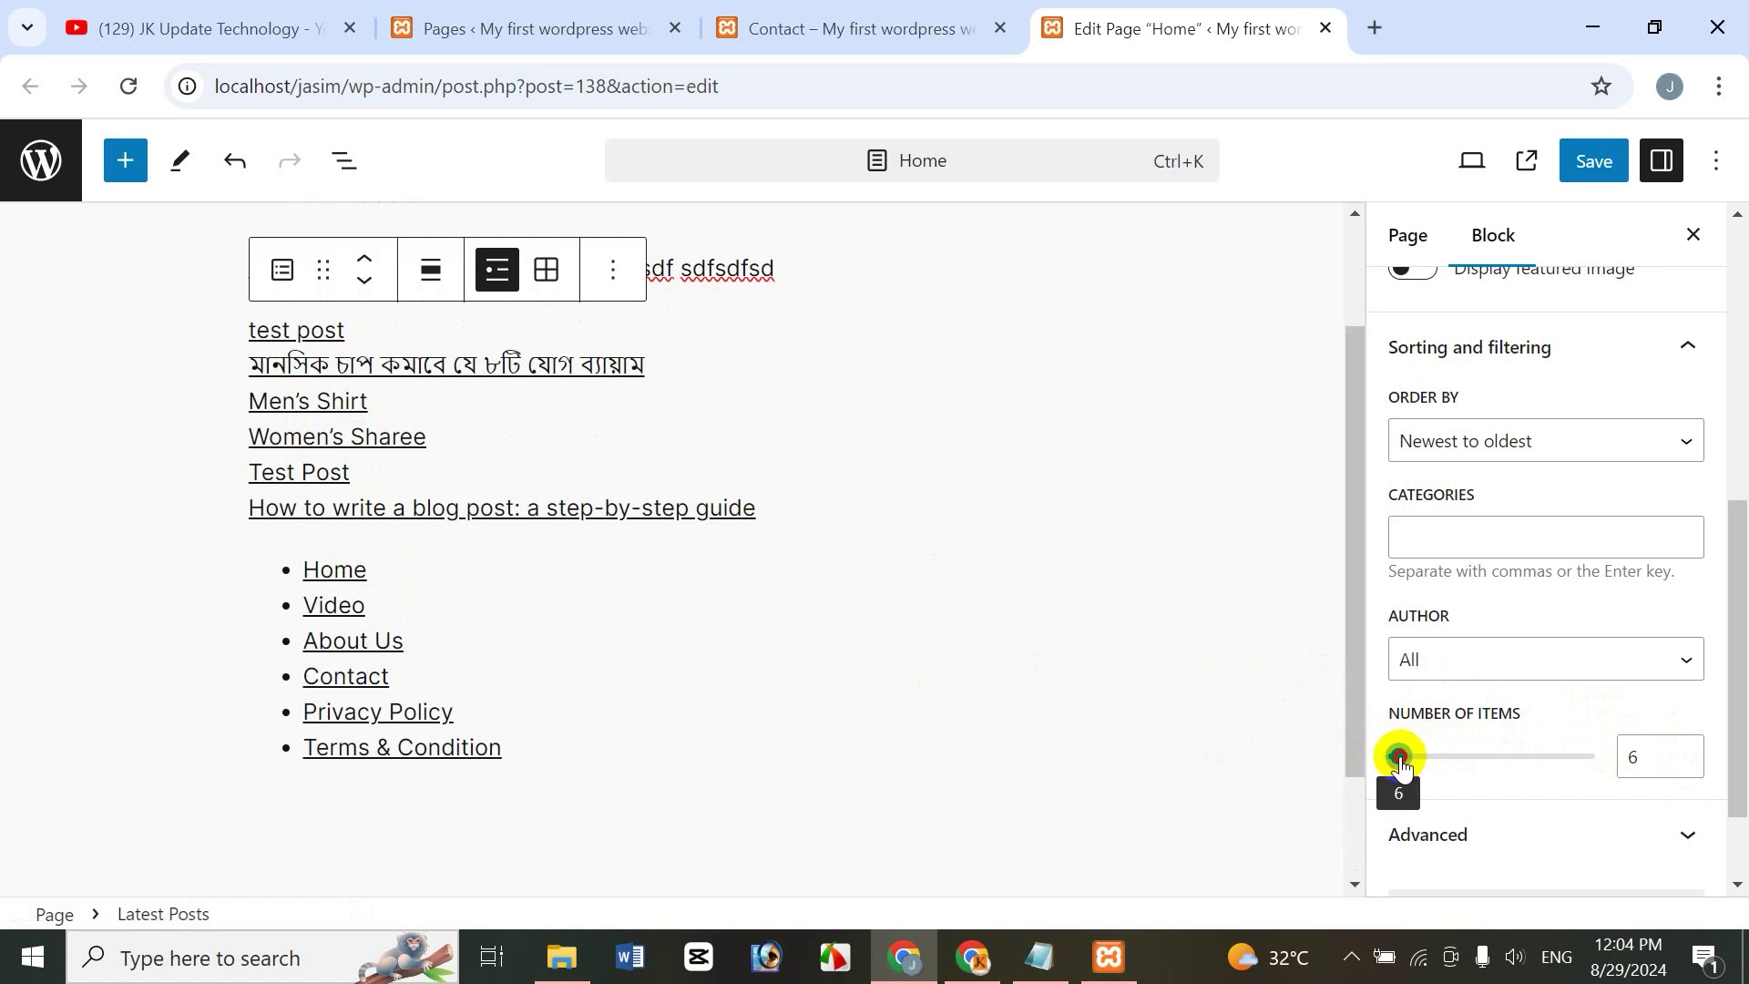
left_click_drag(1402, 767, 1399, 767)
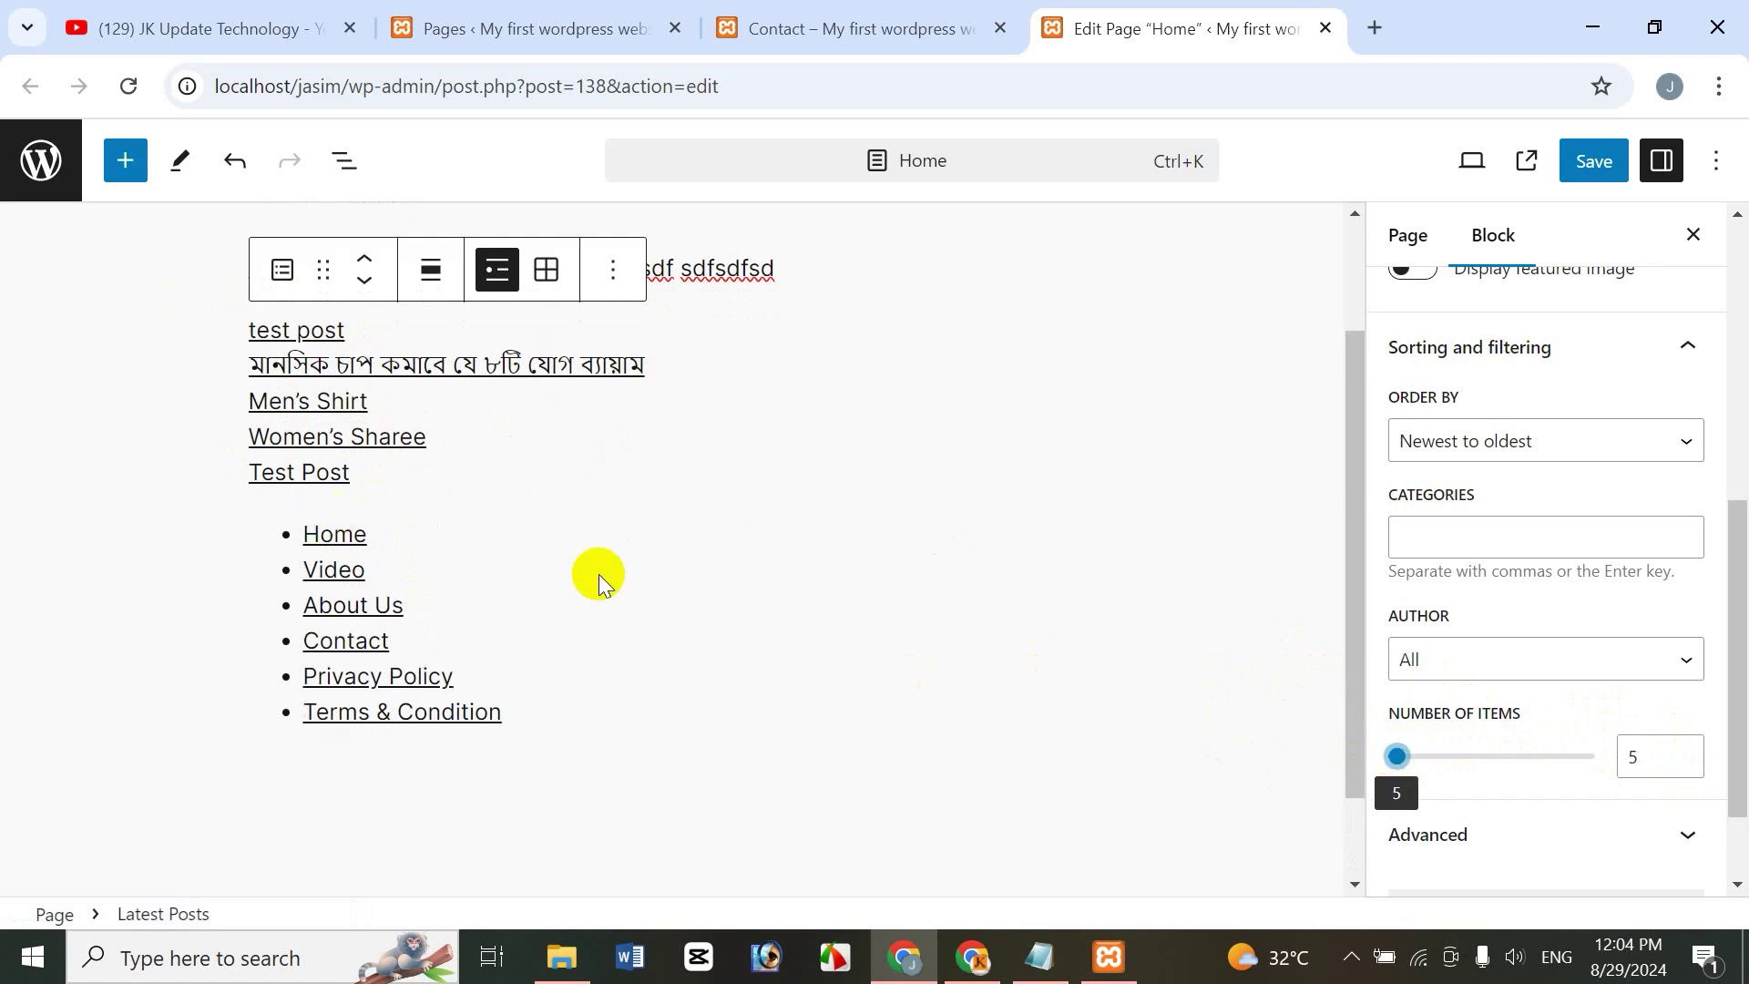
Upload the Wonderful Garden picture from the Icche New Pic folder and set it as the Home page's featured image
left_click_drag(1741, 730, 1741, 374)
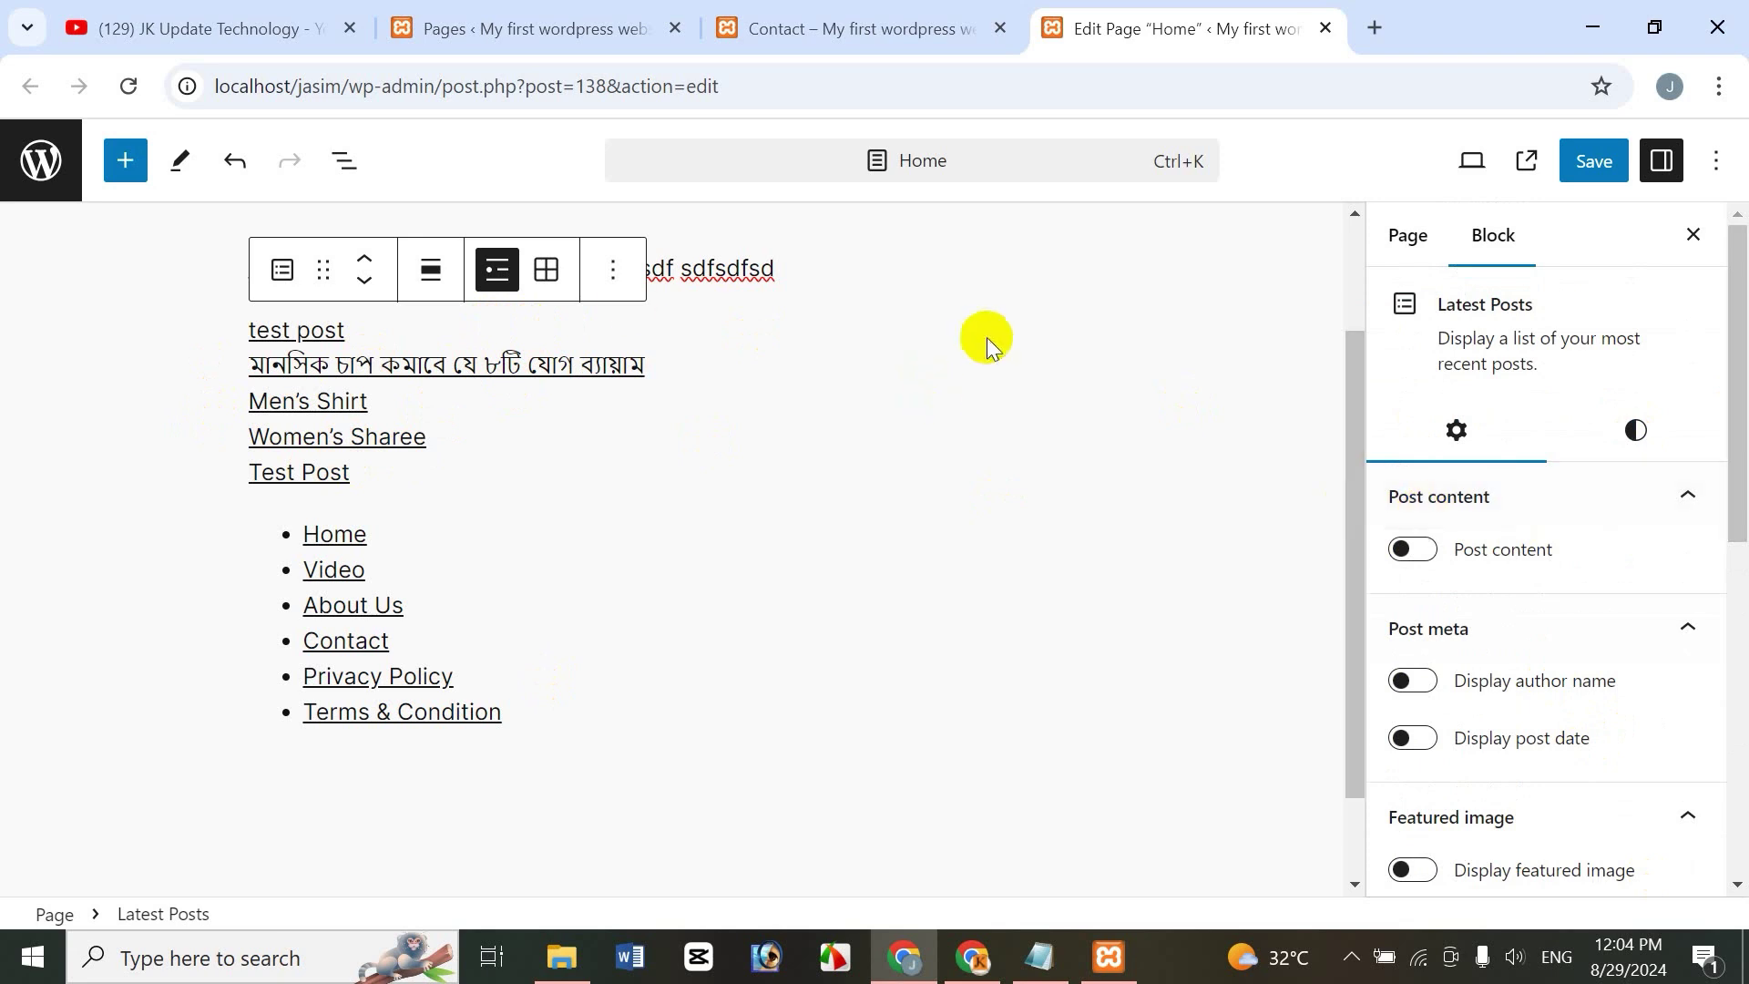
left_click(1412, 246)
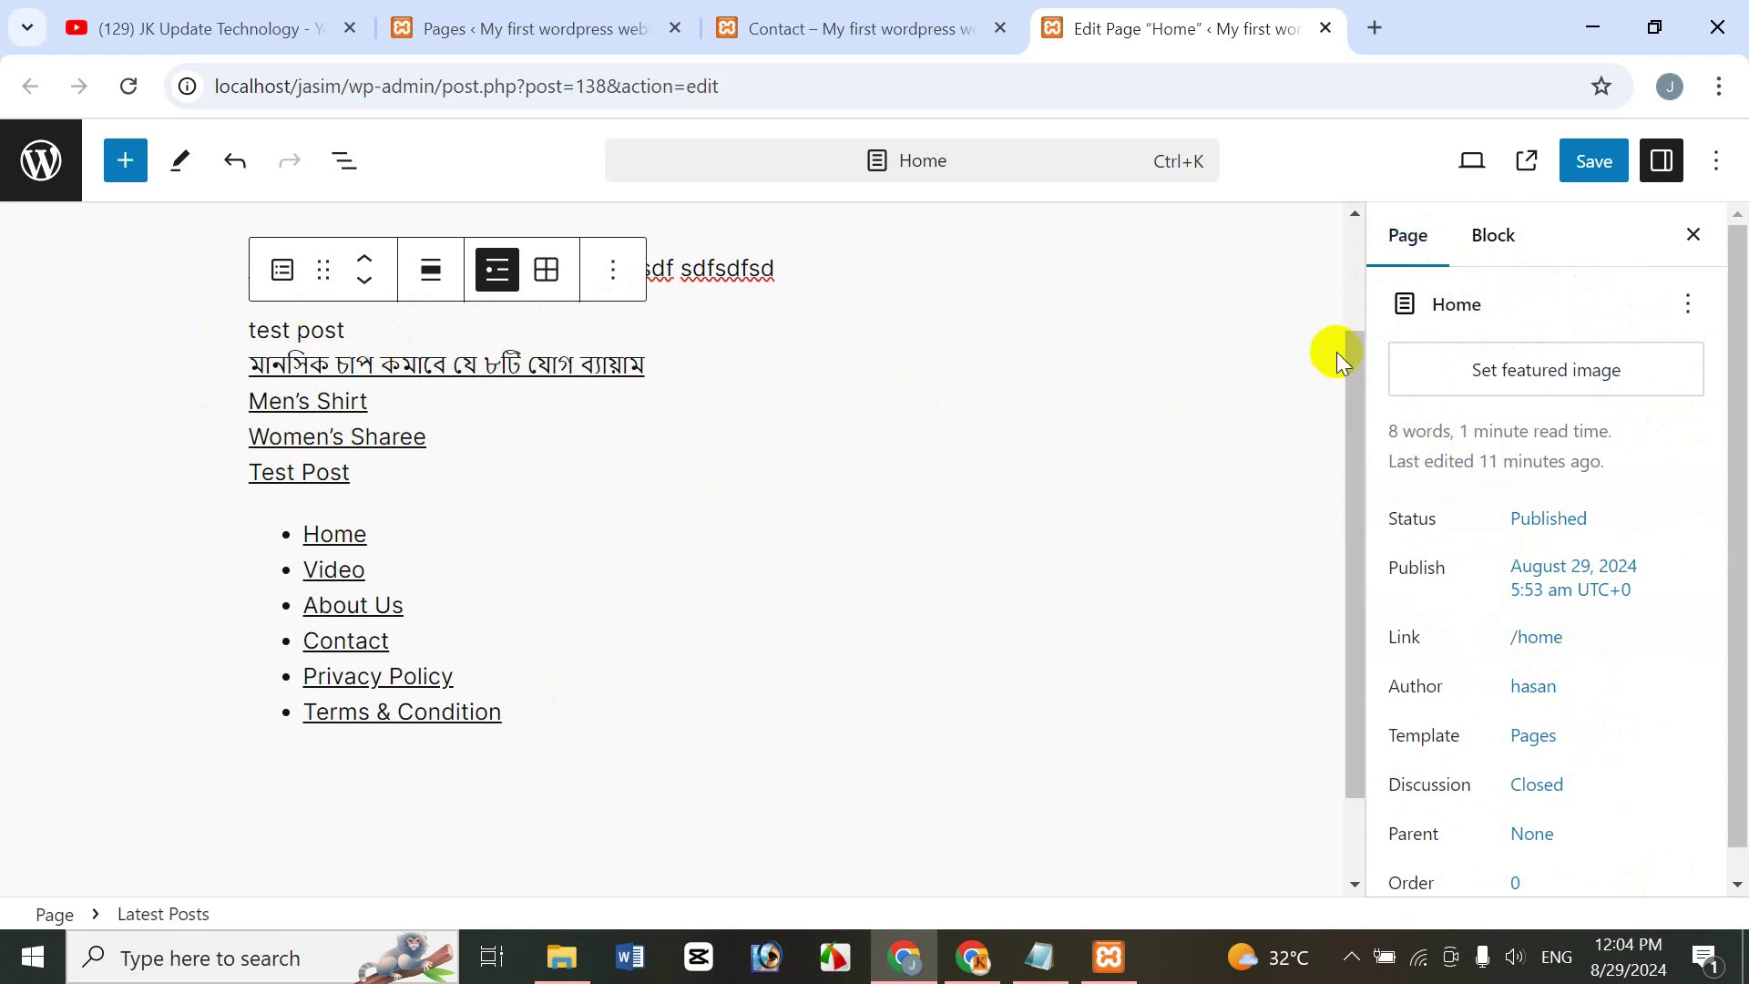
left_click_drag(1363, 385, 1359, 246)
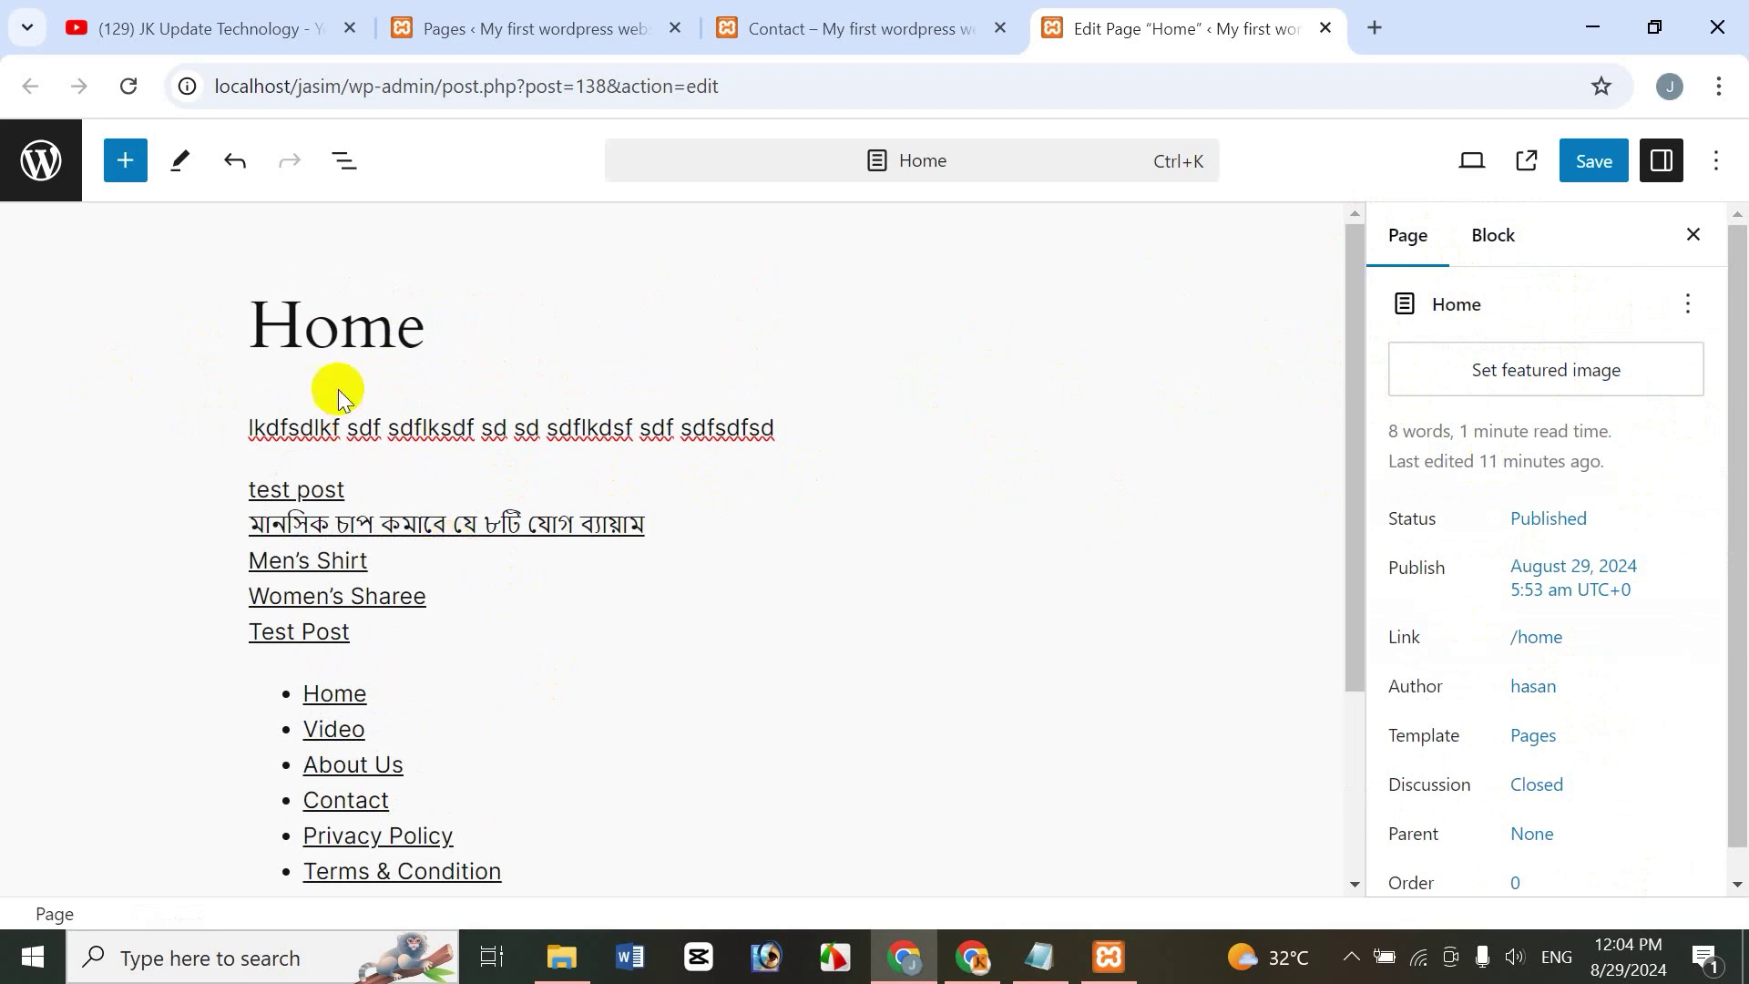
left_click(1553, 380)
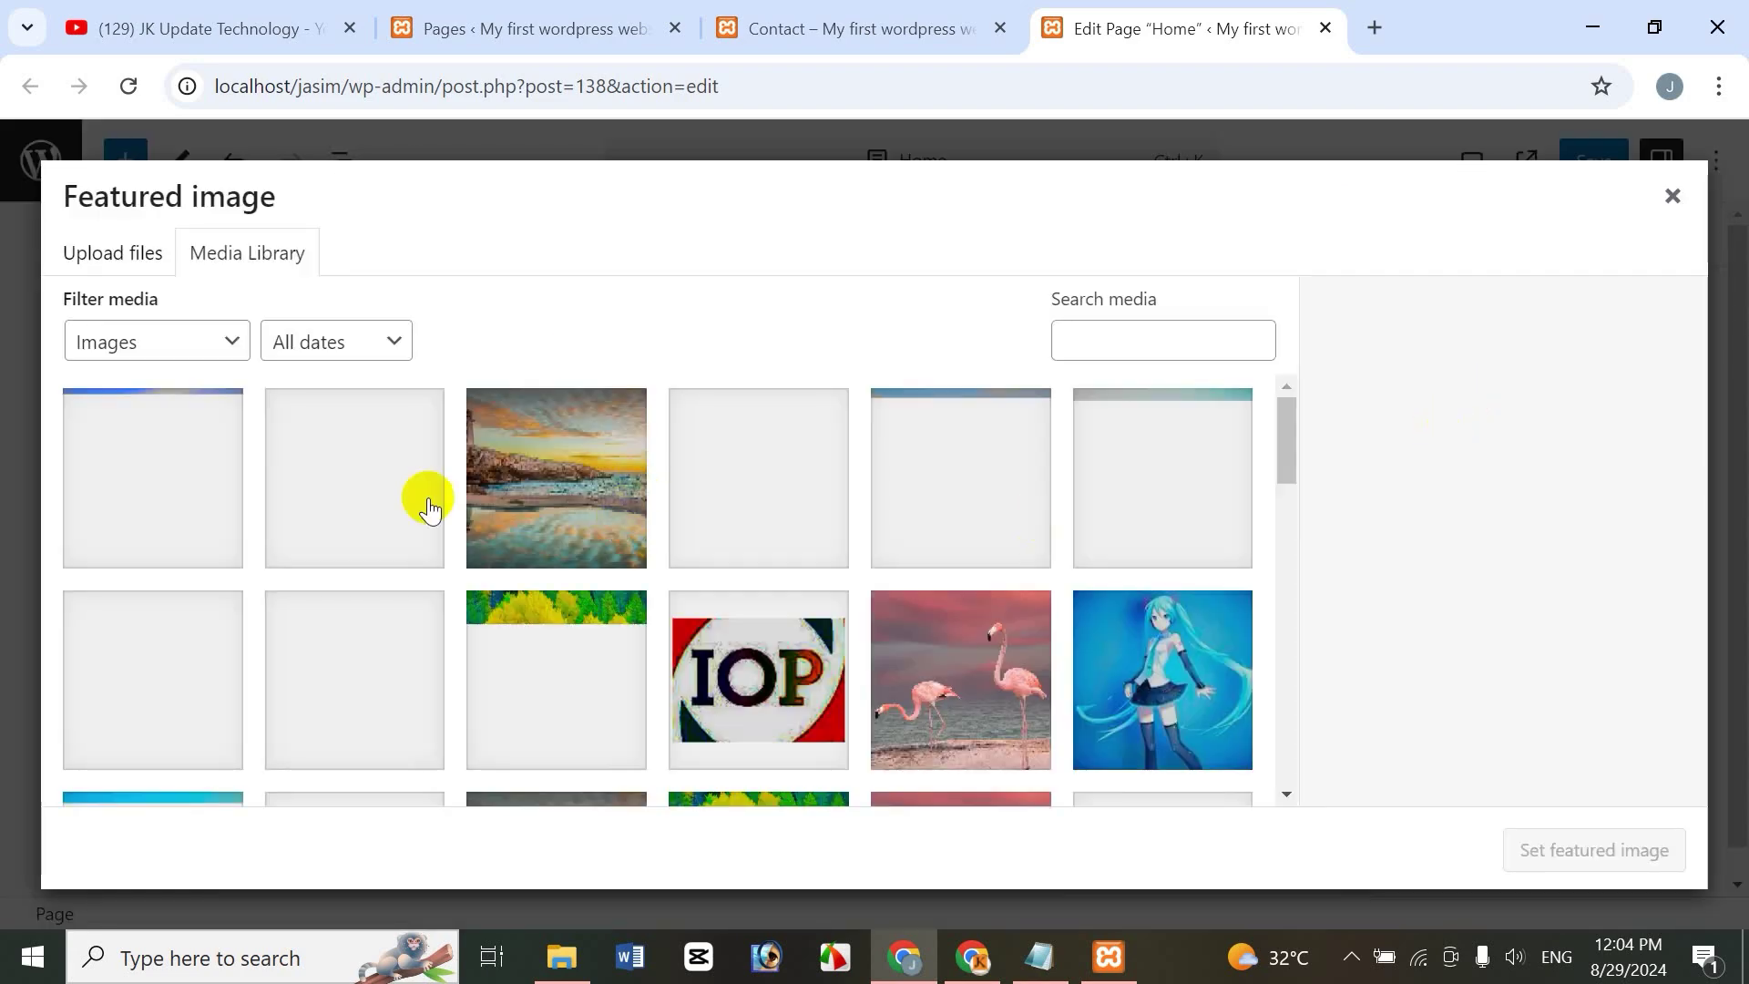
left_click(254, 262)
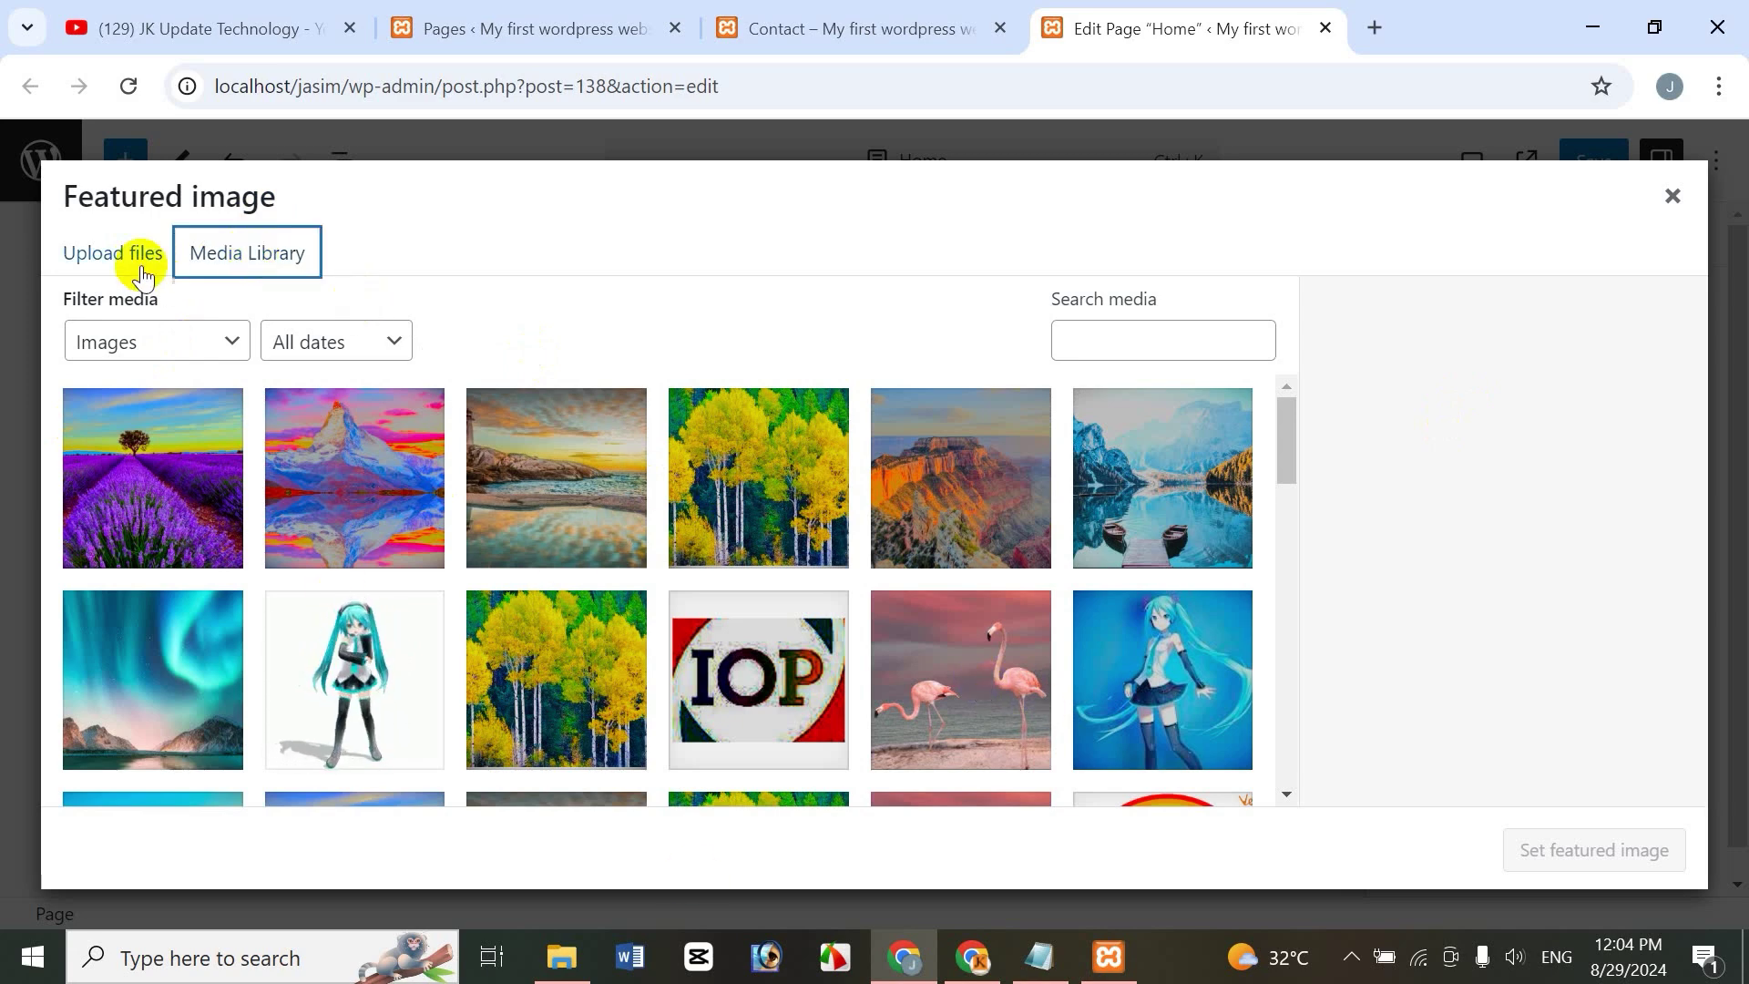
left_click(111, 254)
left_click(904, 603)
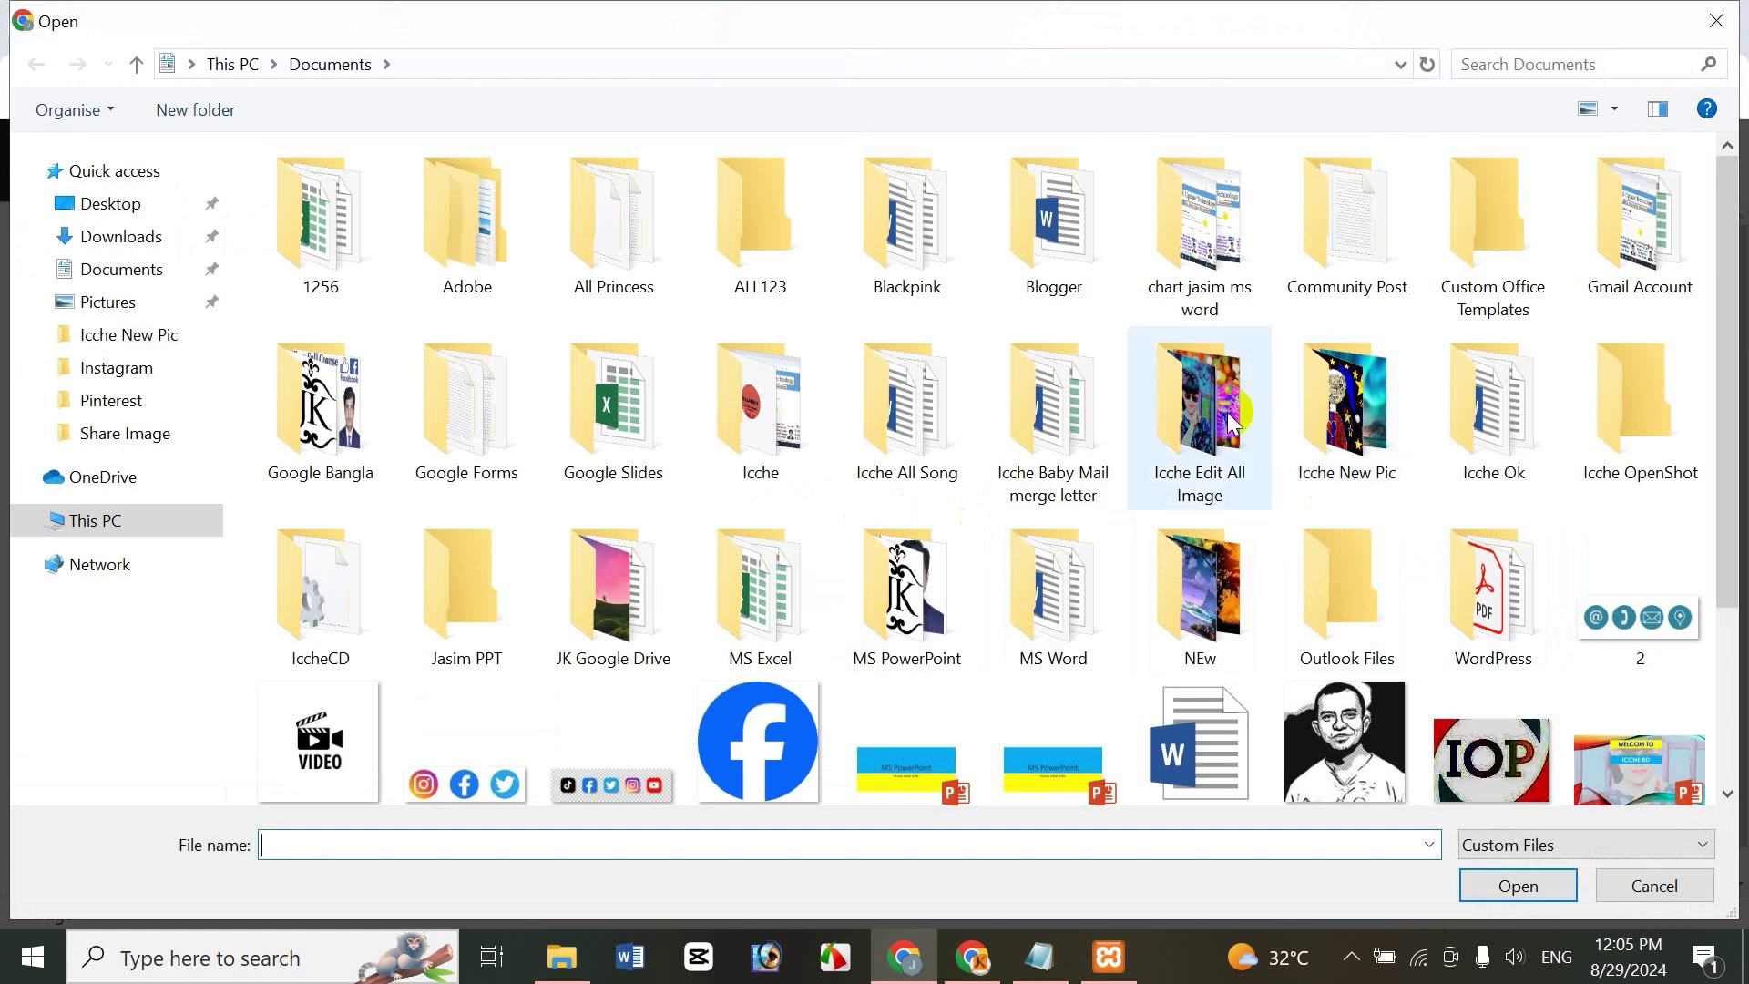
double_click(1346, 427)
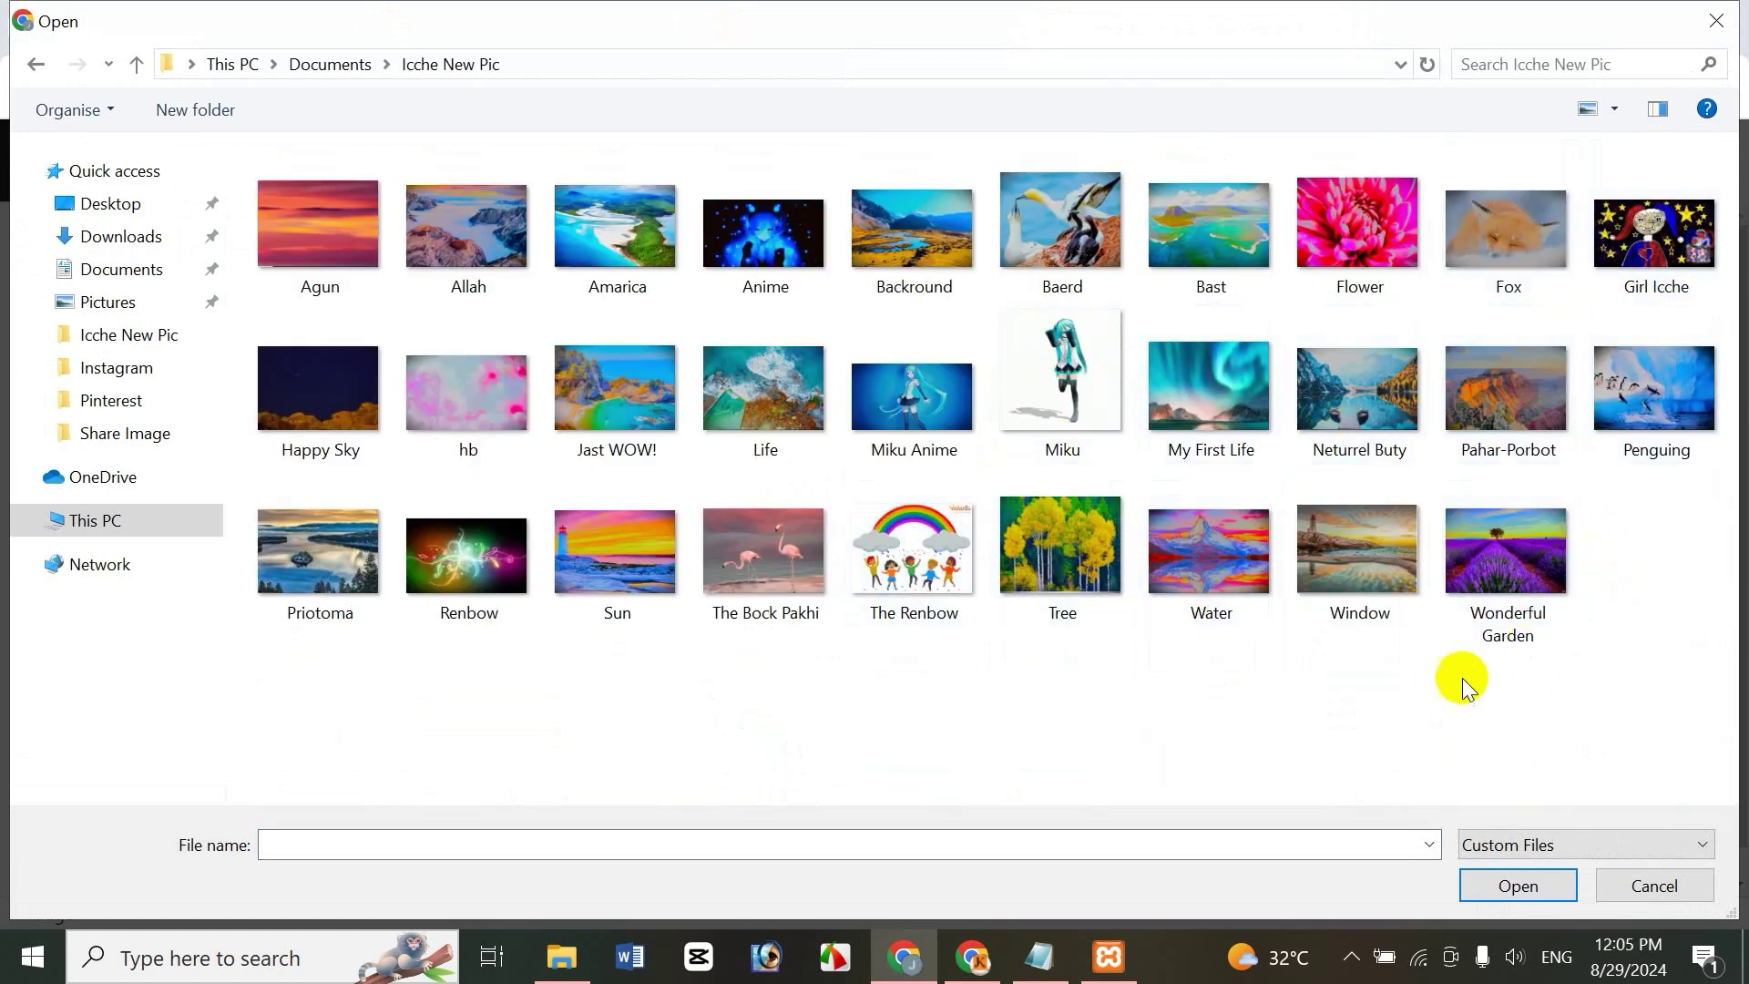
left_click(1503, 617)
left_click(1518, 886)
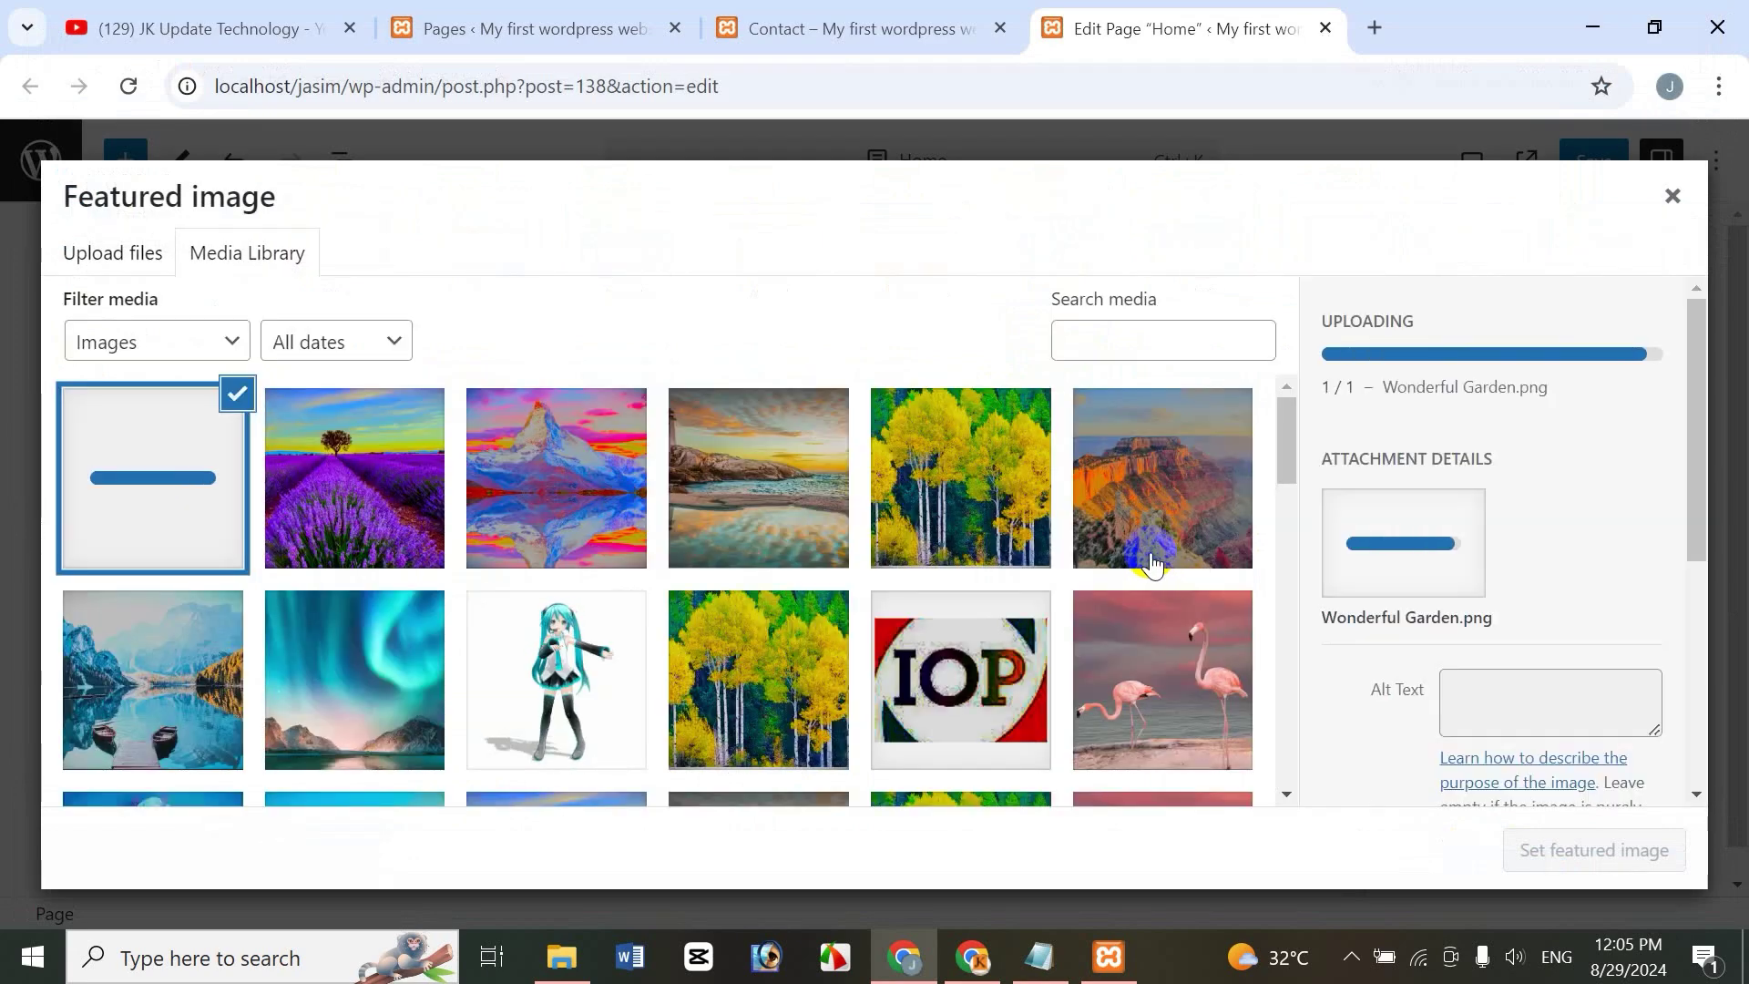
left_click(1594, 848)
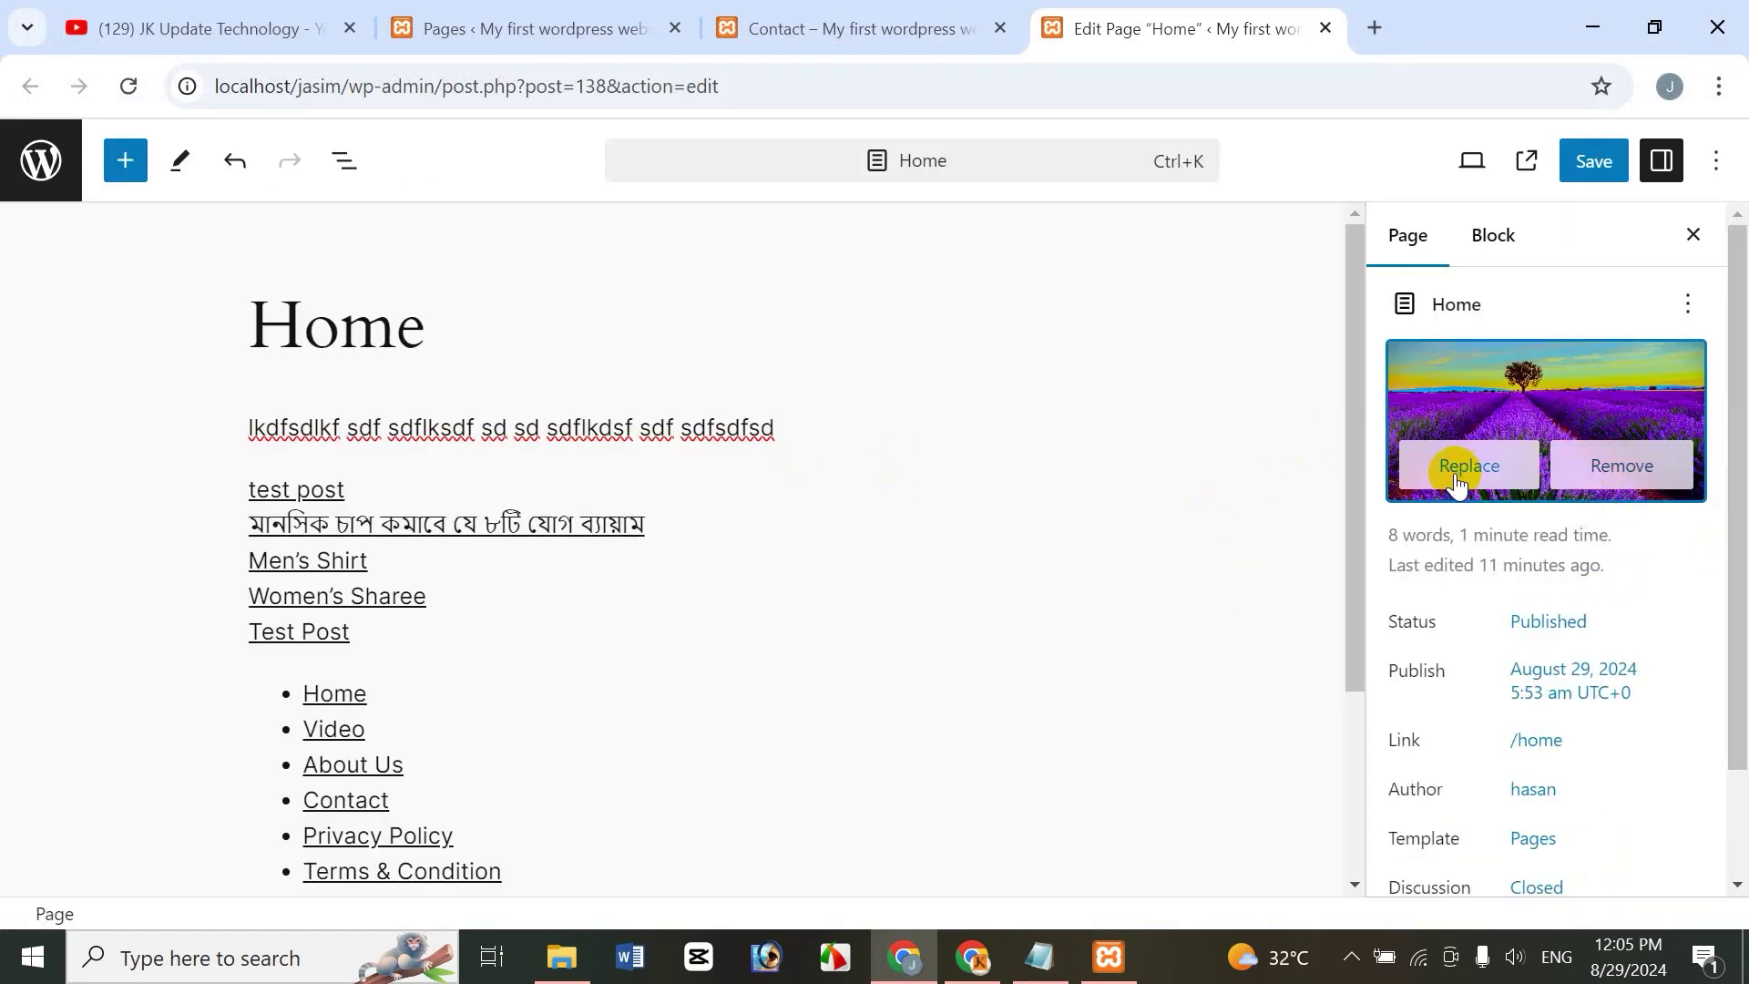
Try the Scheduled status for the Home page, review its publish time and date fields, and set the status back to Published
left_click_drag(1738, 574, 1721, 683)
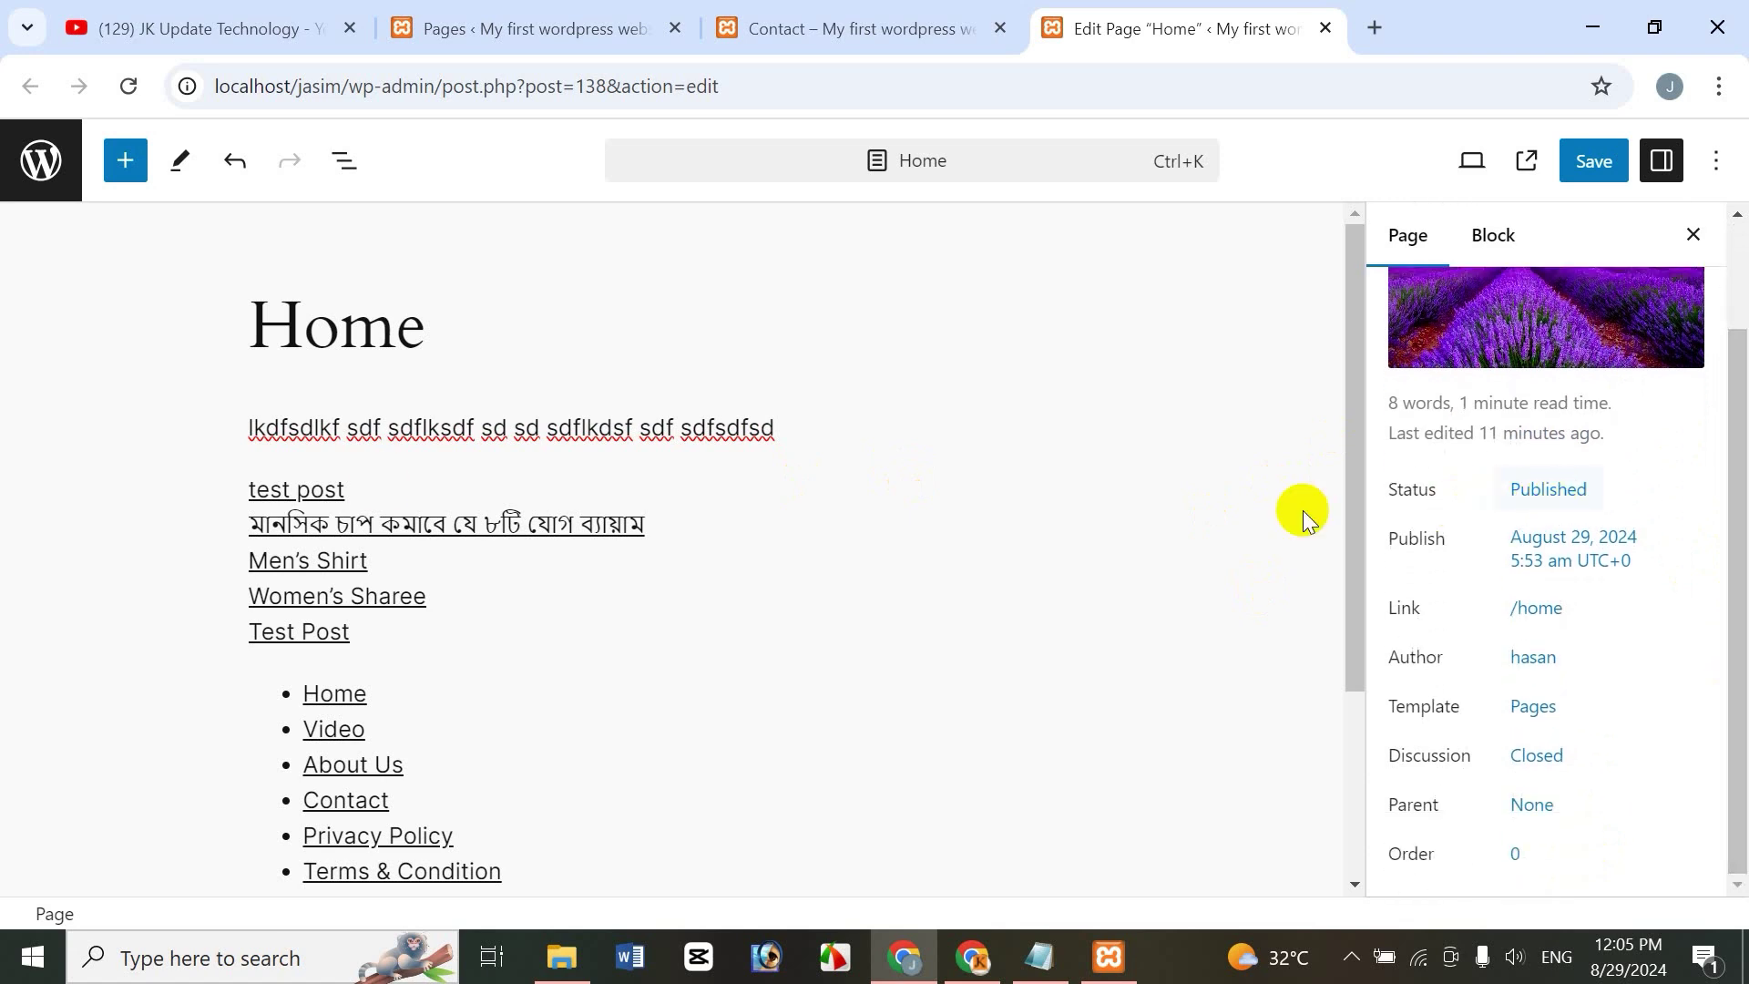
left_click(1553, 492)
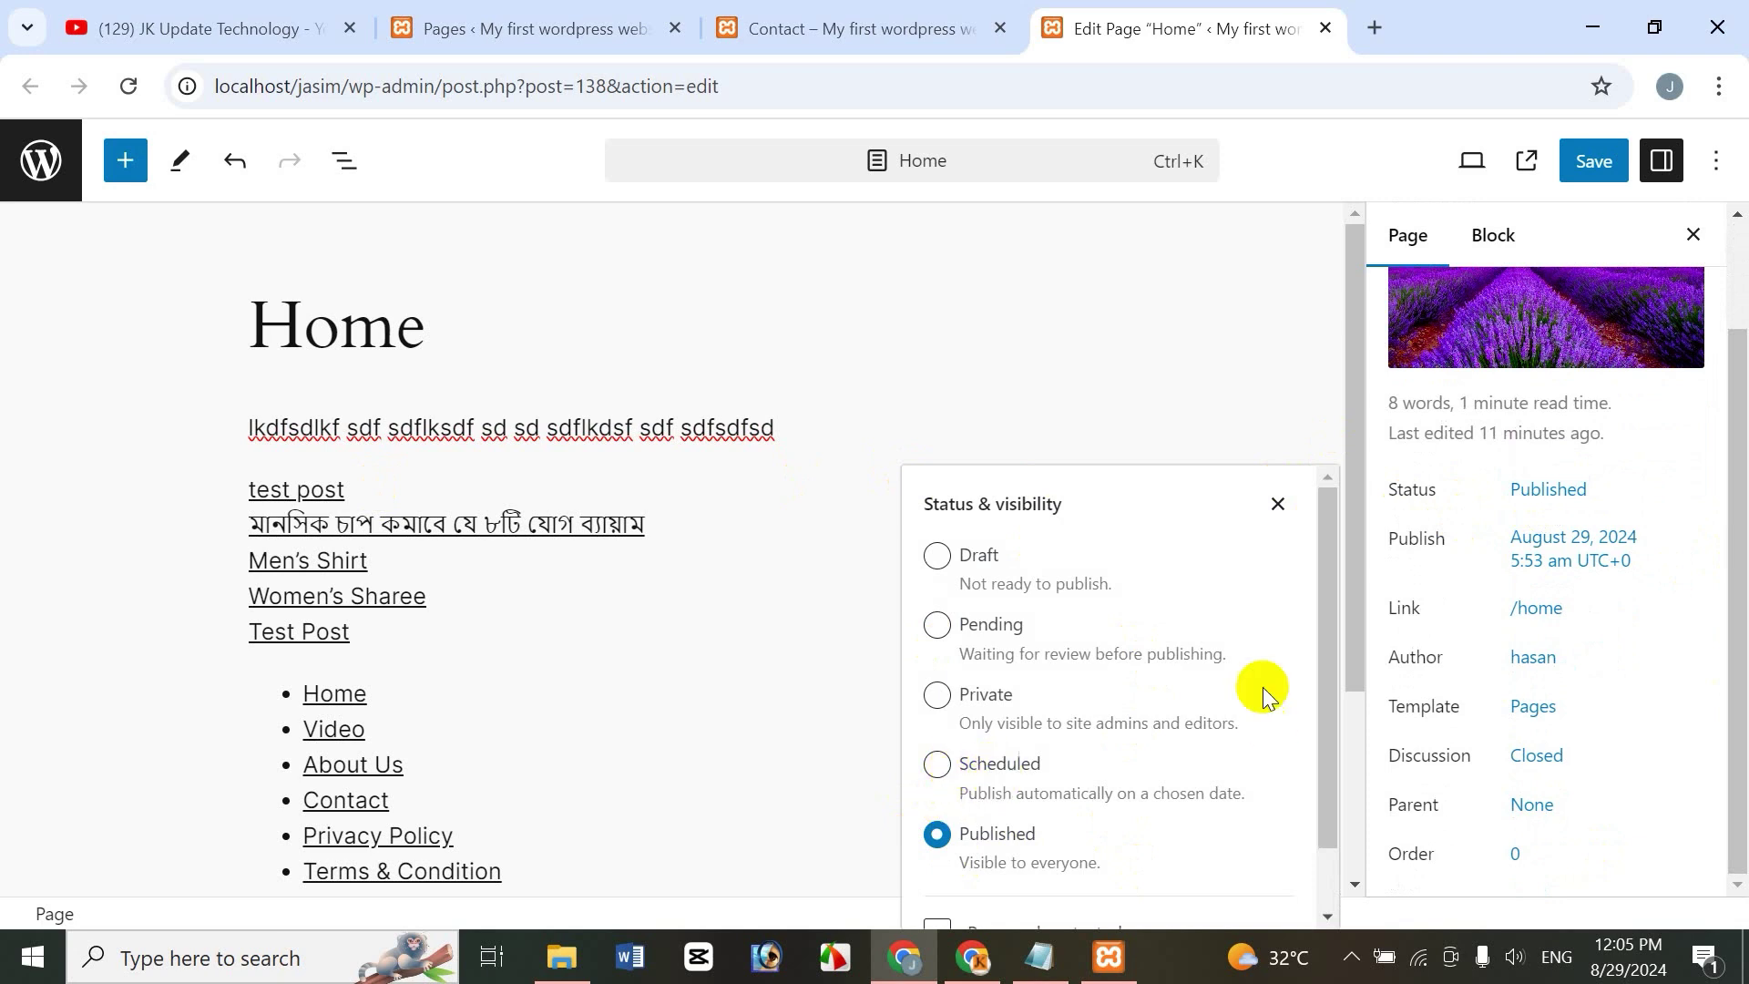
left_click(935, 767)
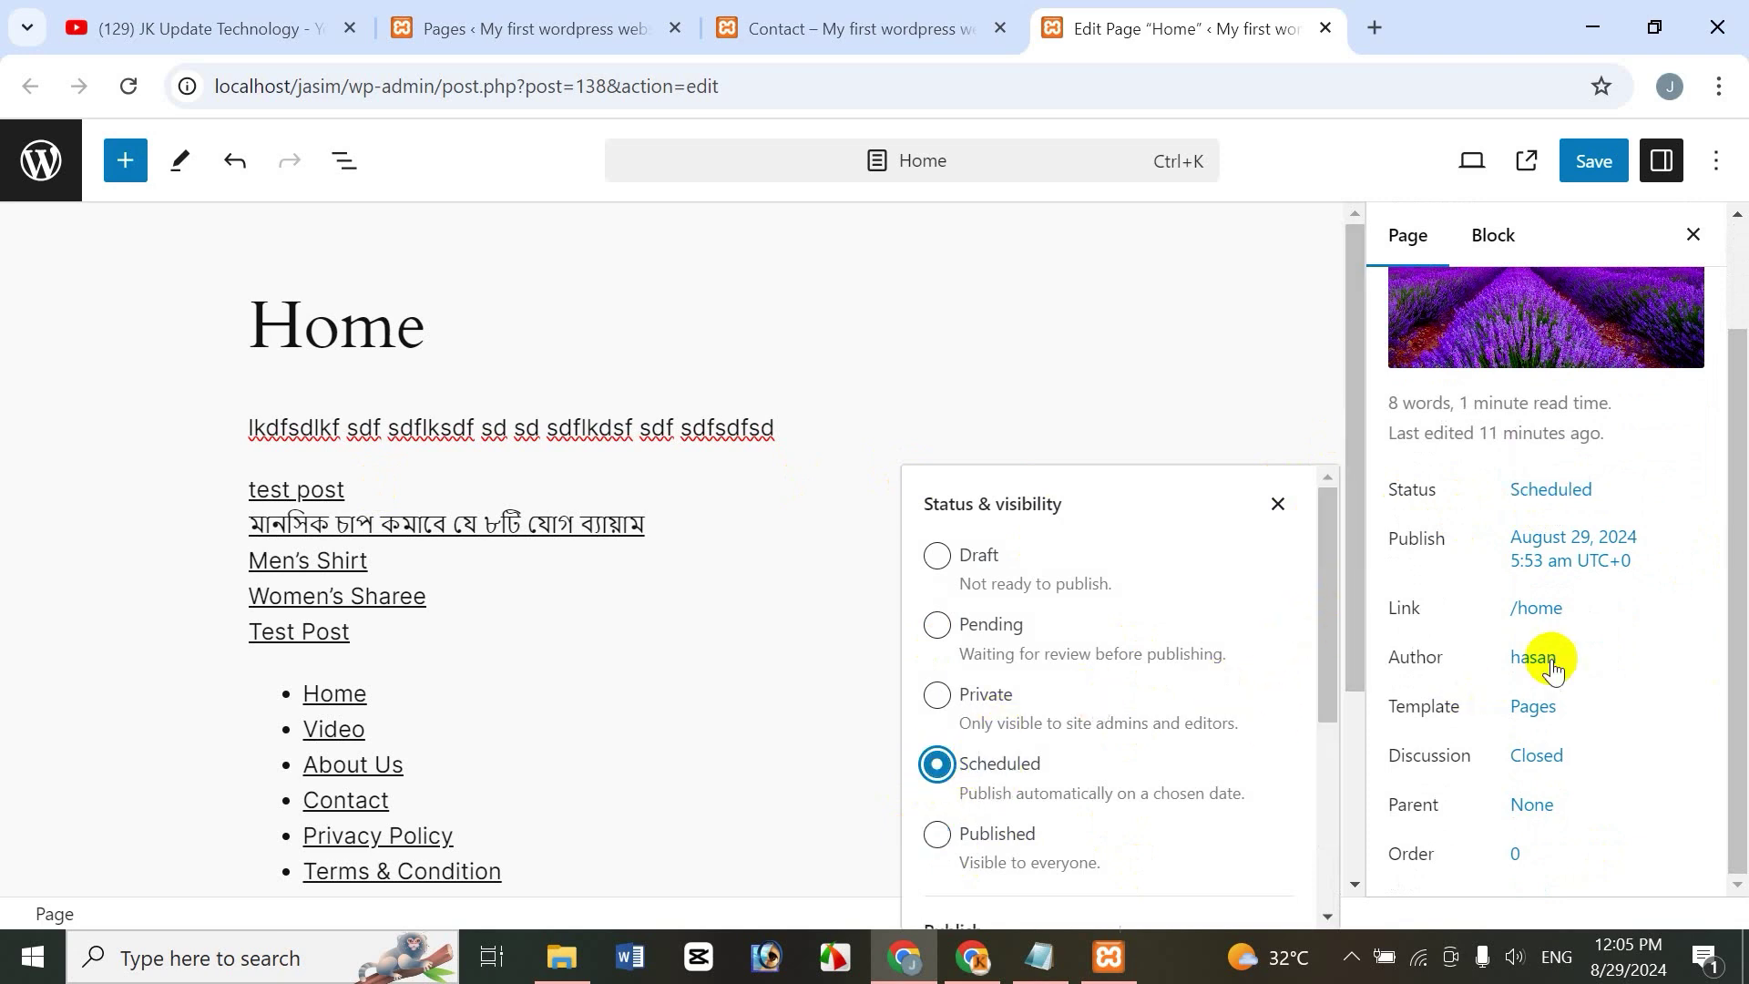
left_click_drag(1327, 580, 1325, 751)
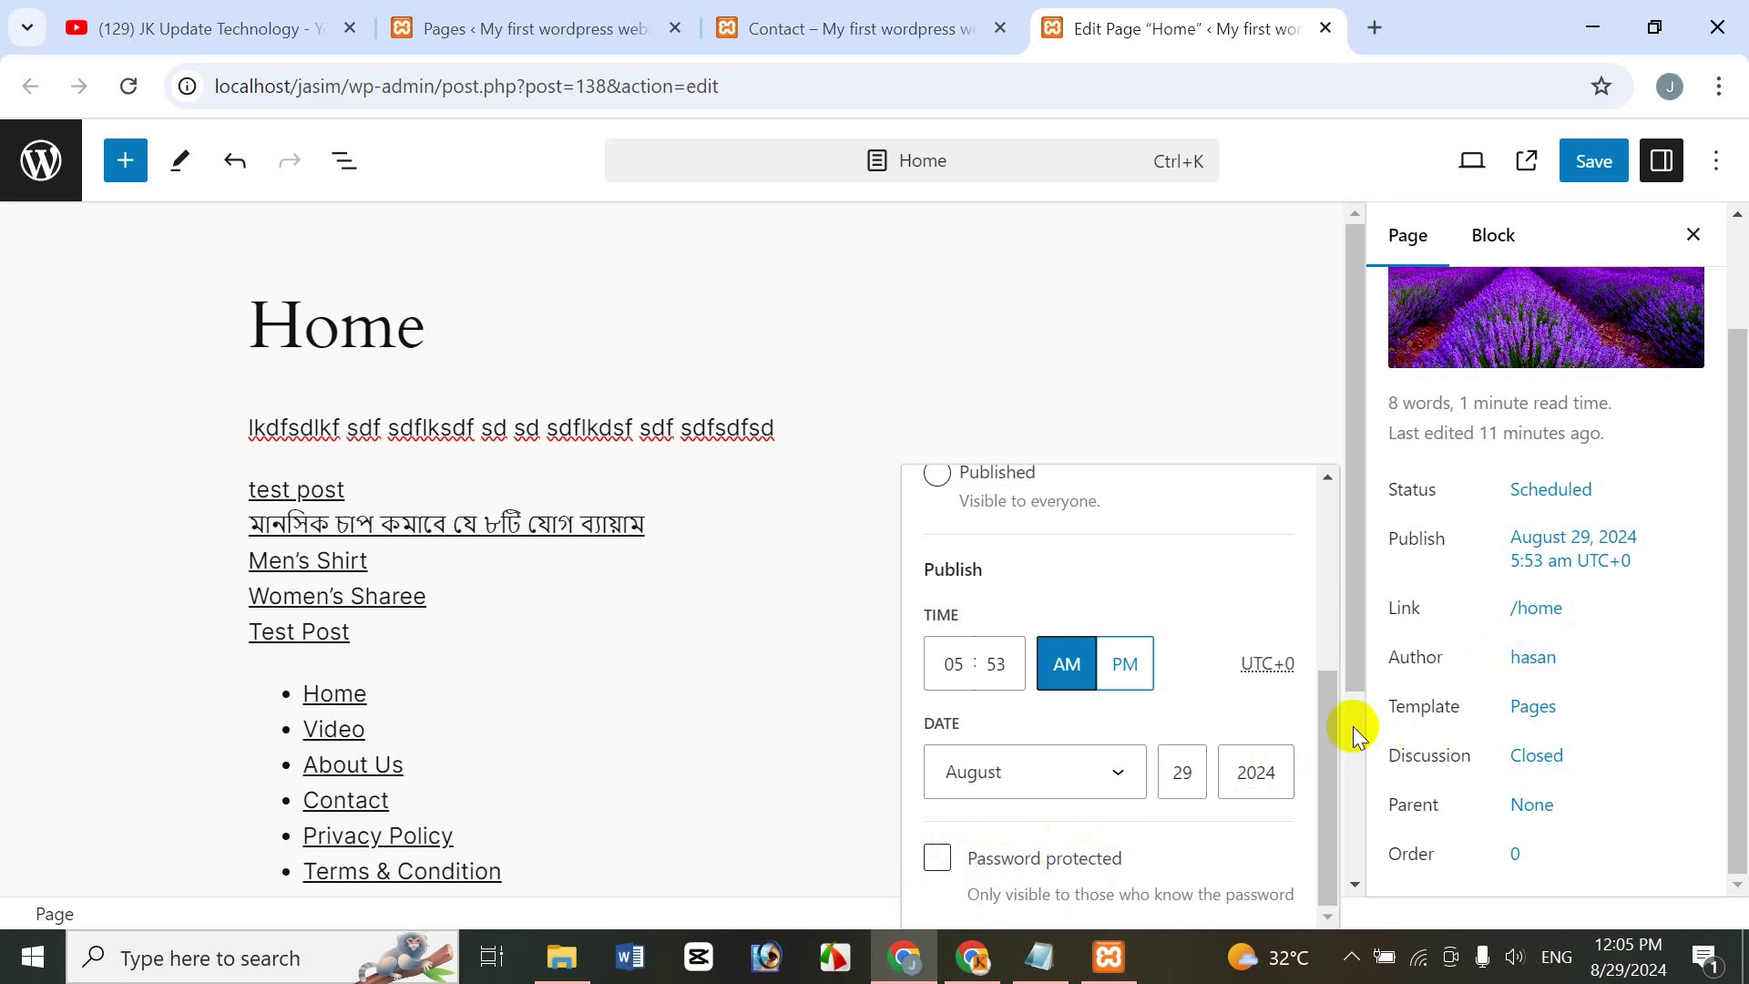
left_click_drag(1323, 695, 1354, 520)
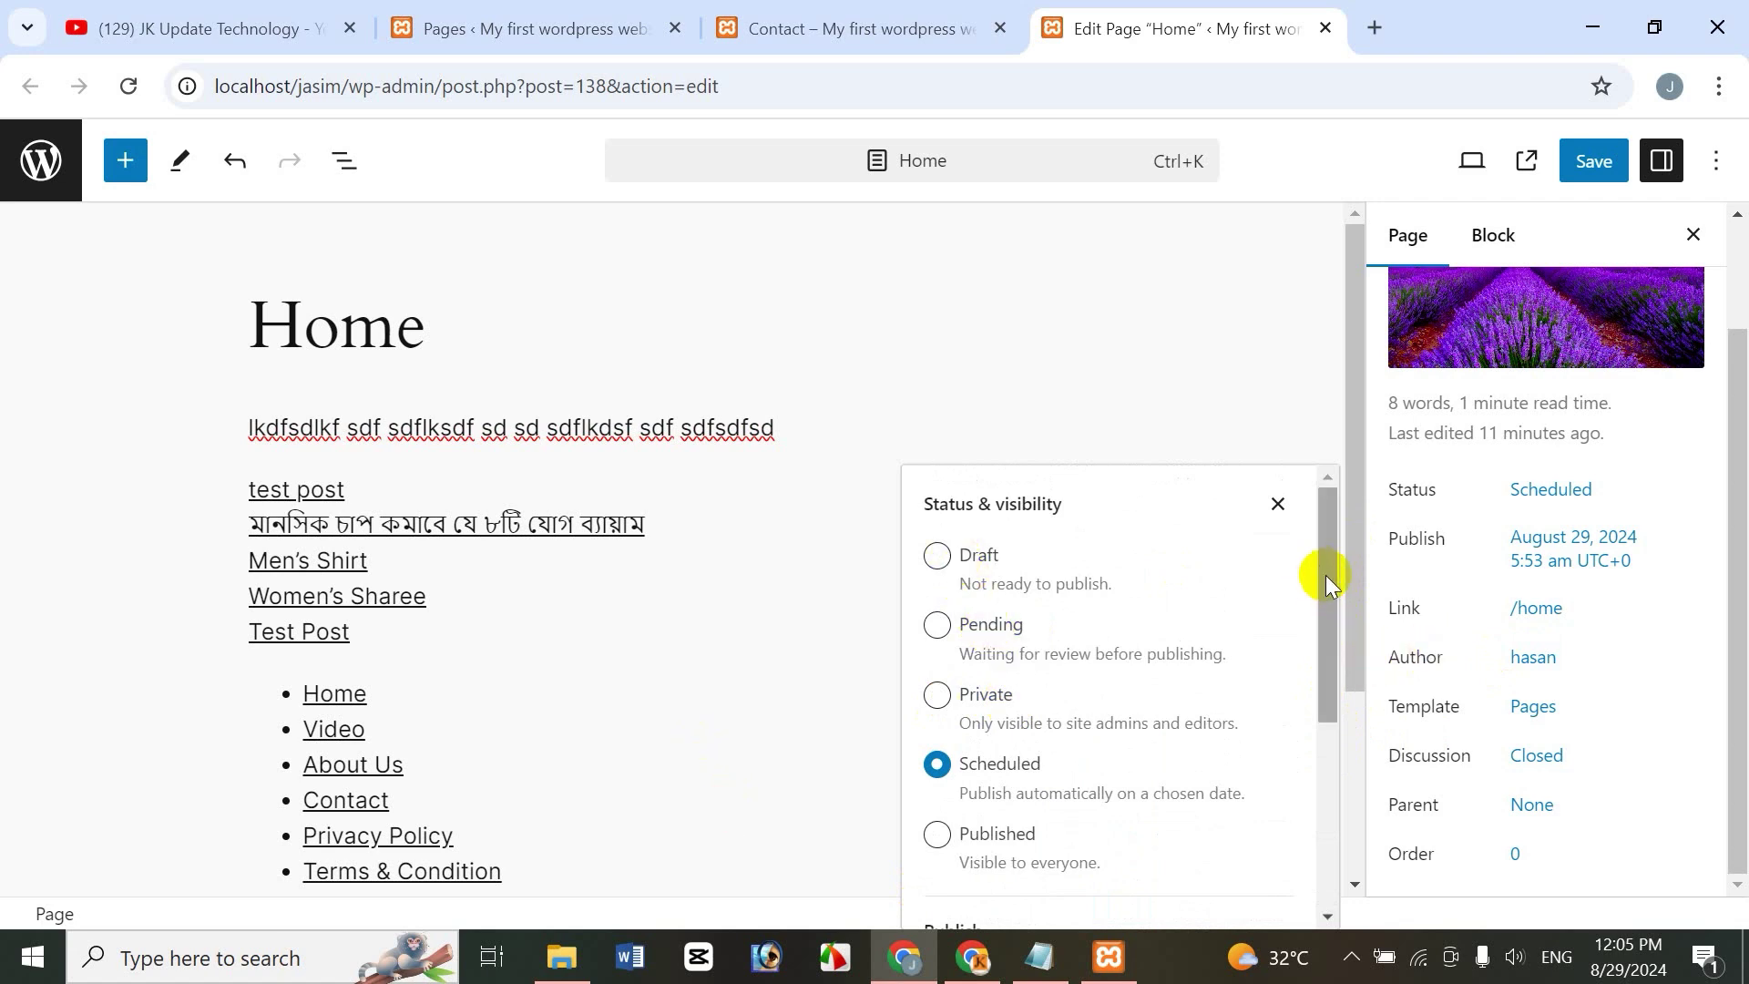
left_click_drag(1329, 580, 1074, 668)
left_click(937, 618)
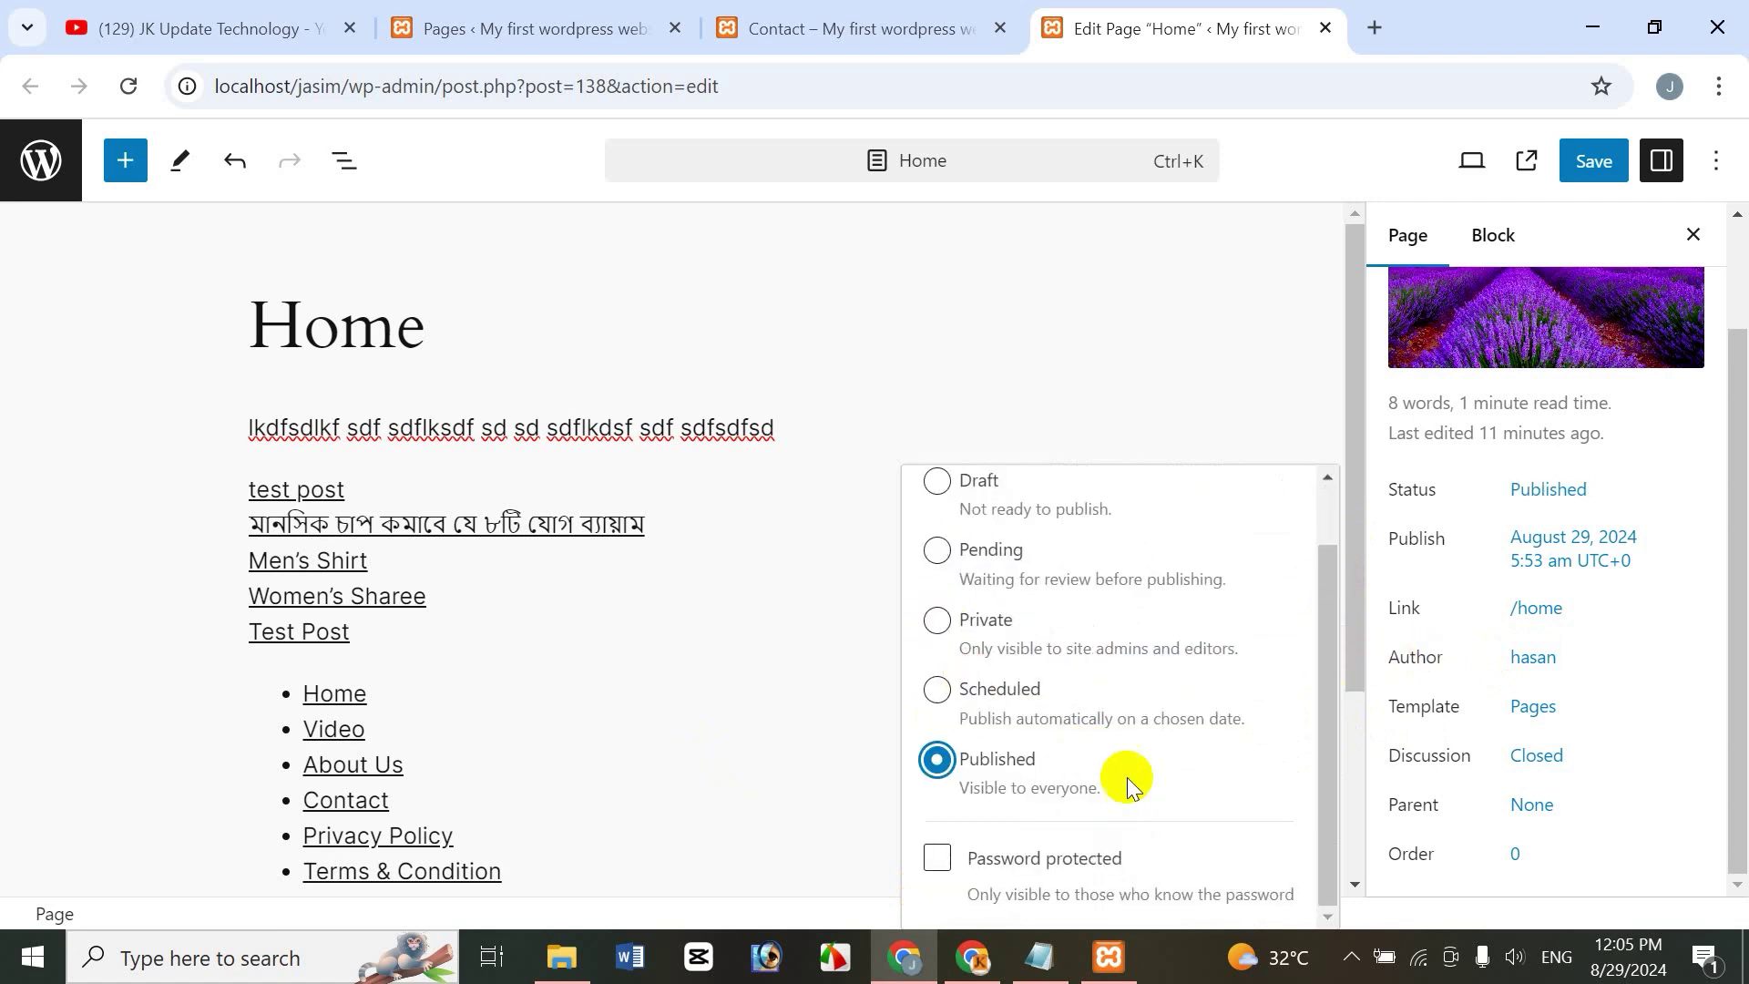
left_click(1325, 711)
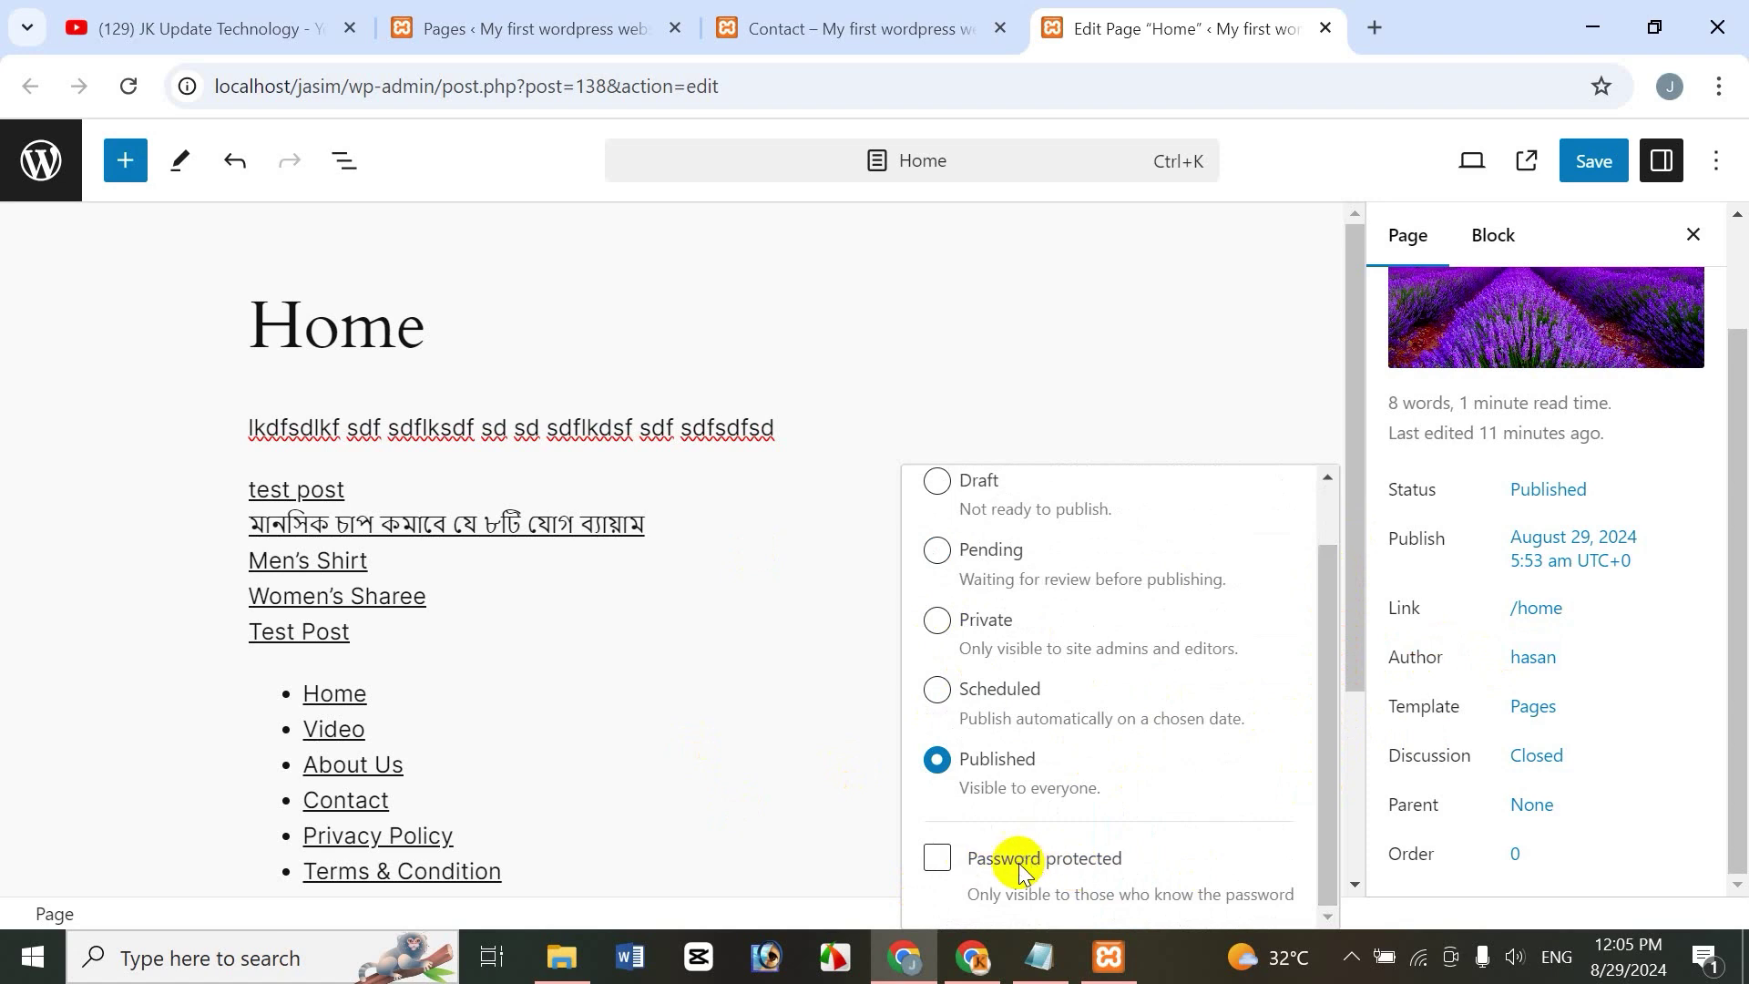
Try the password protection option for the Home page, turn it off again, and close the status settings
left_click_drag(1355, 636, 1319, 796)
left_click(936, 857)
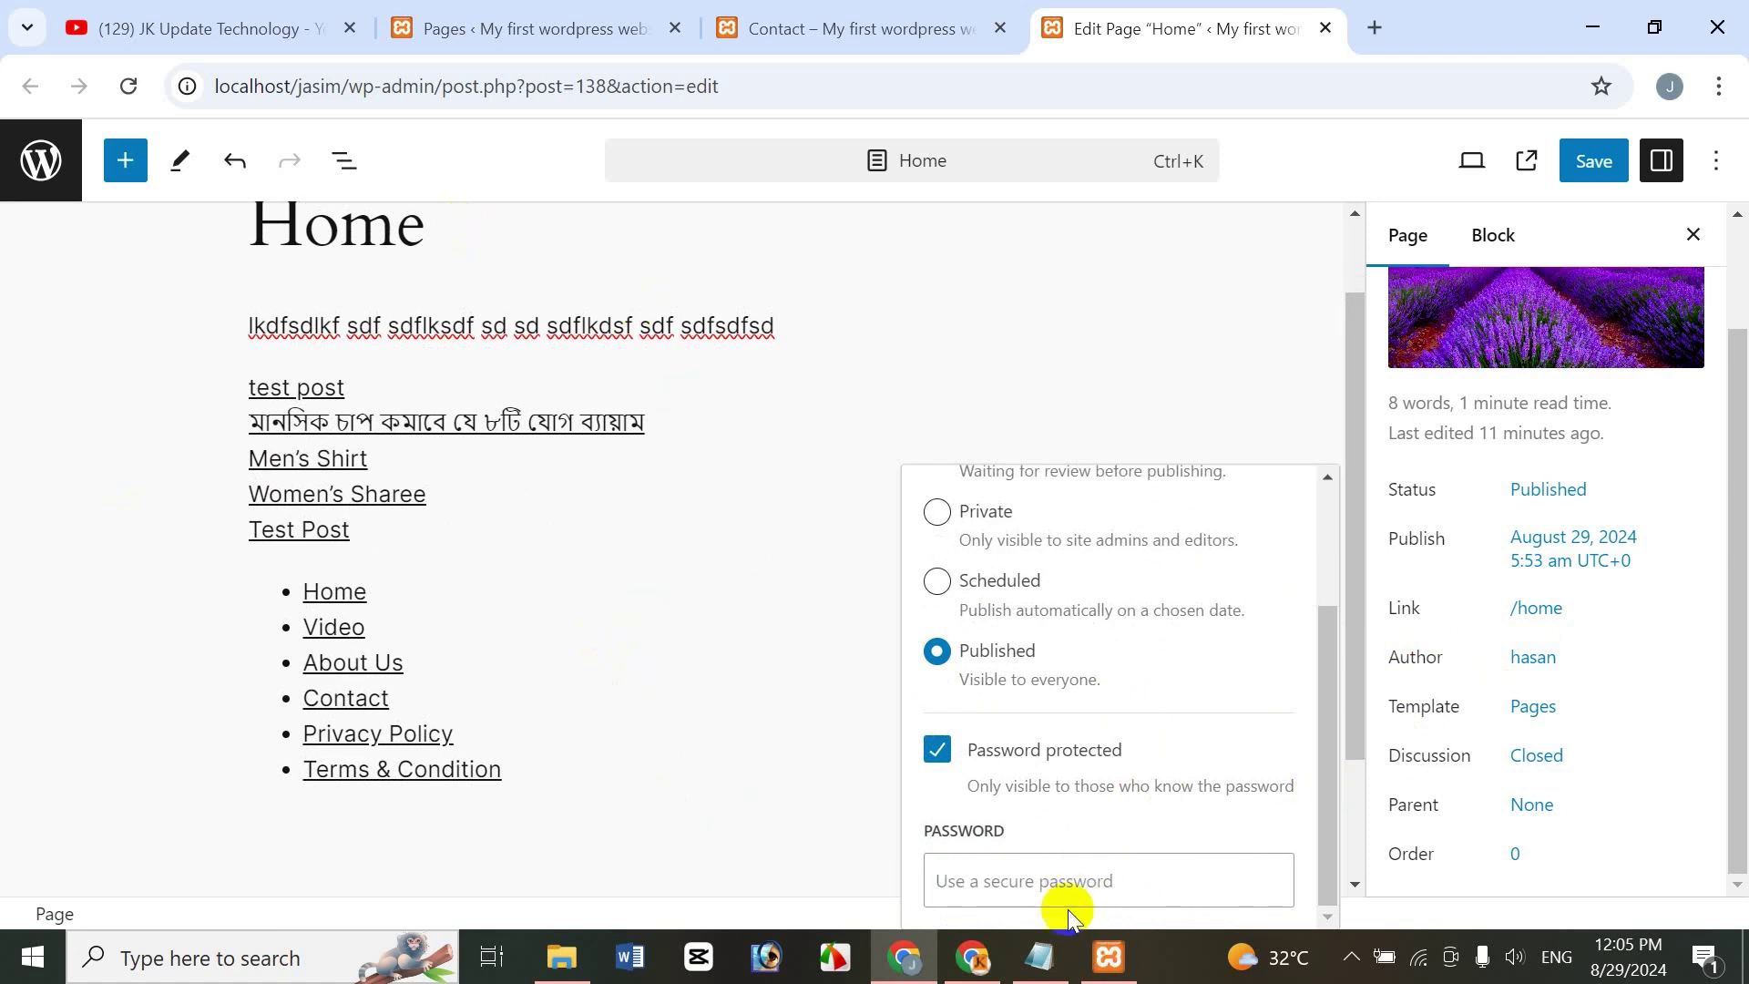
left_click(935, 753)
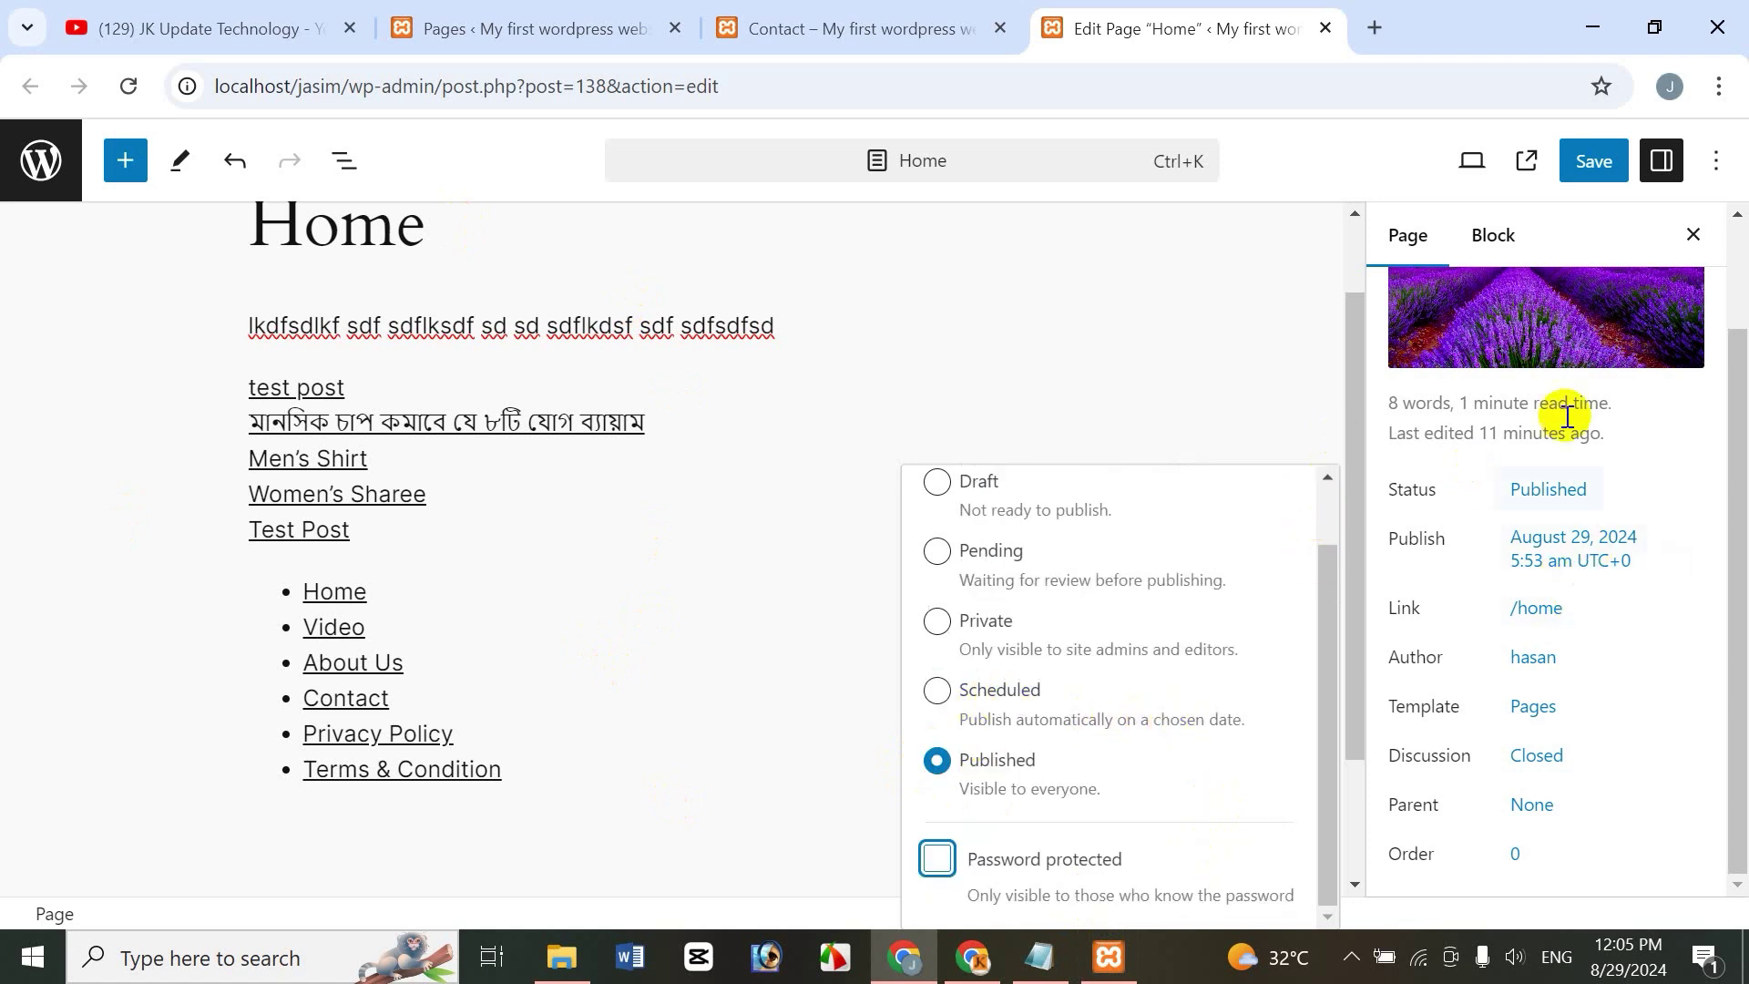
left_click(1278, 286)
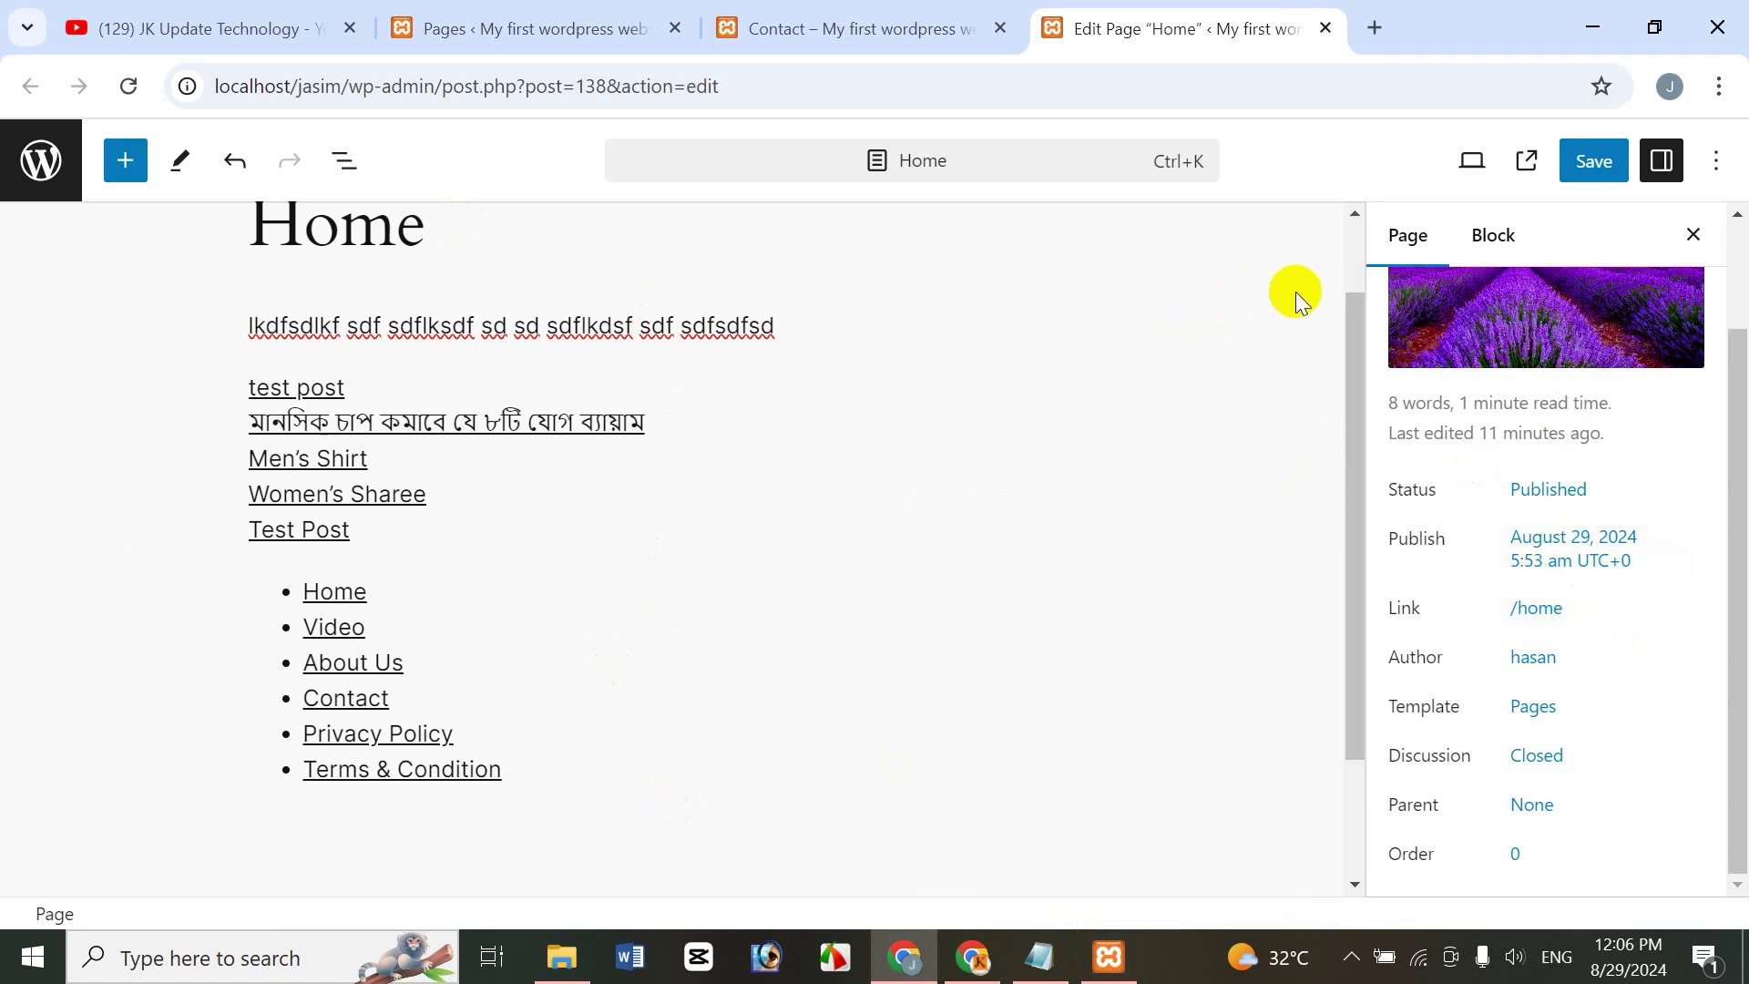
Review the Home page's publish date and time options and its link setting
left_click(1578, 558)
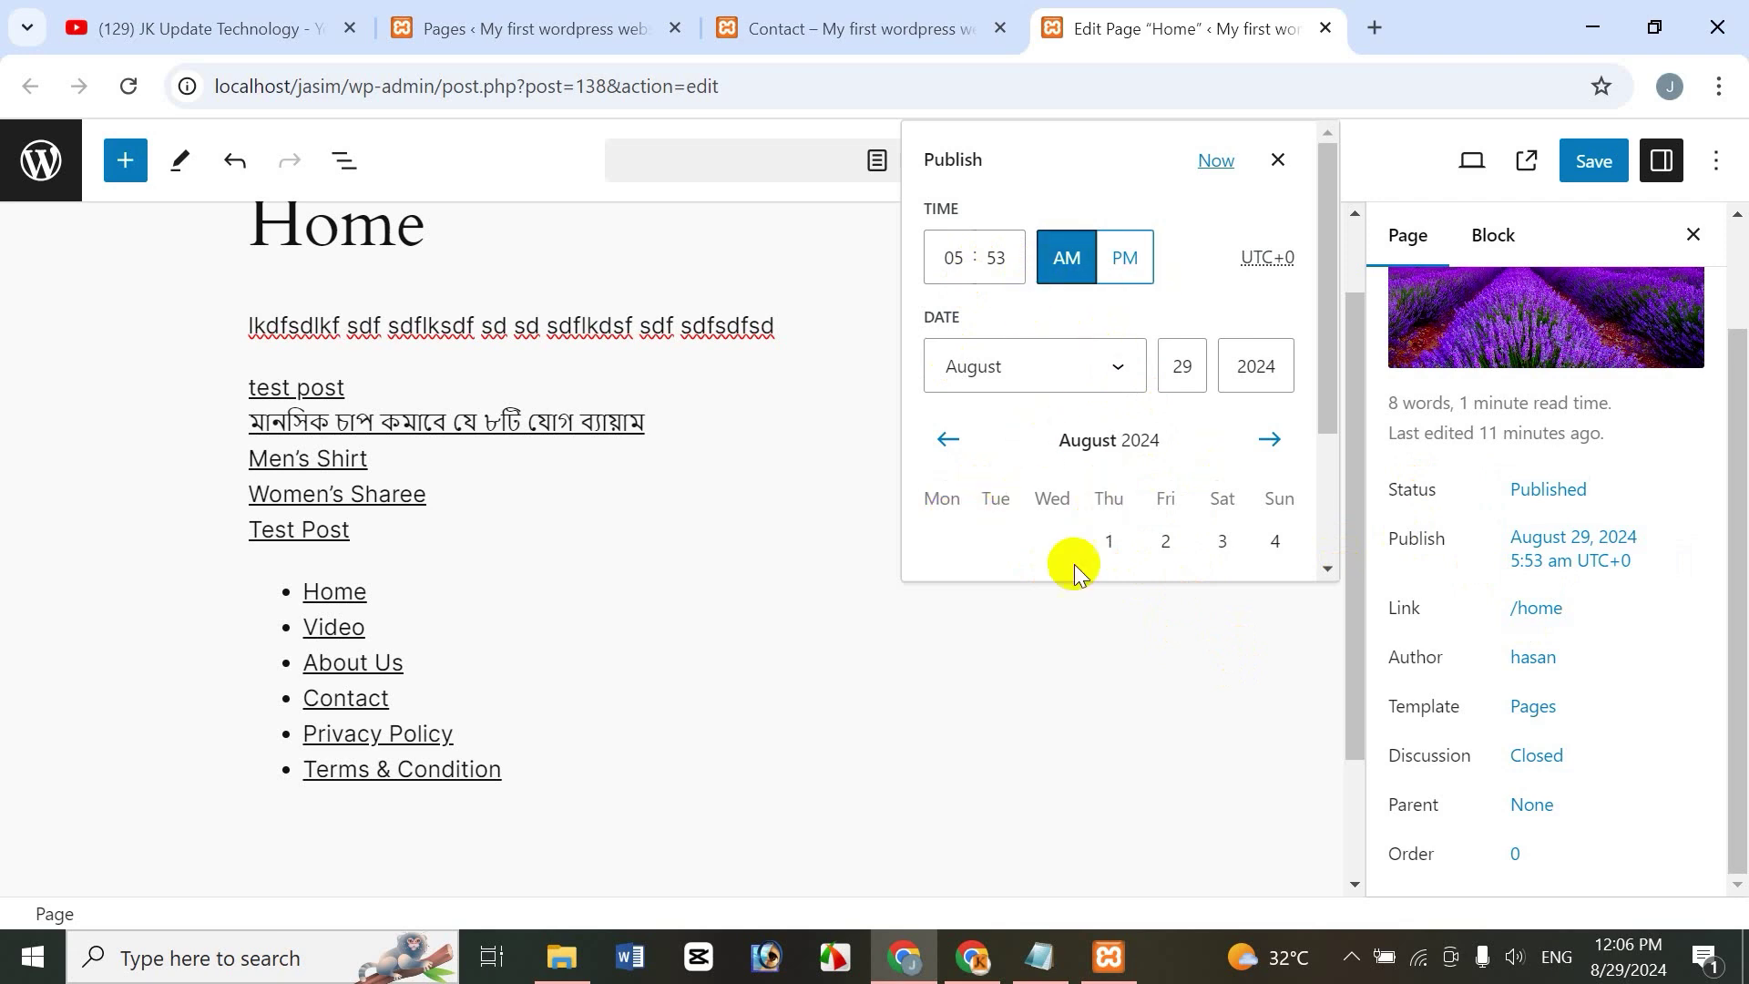
left_click(1278, 162)
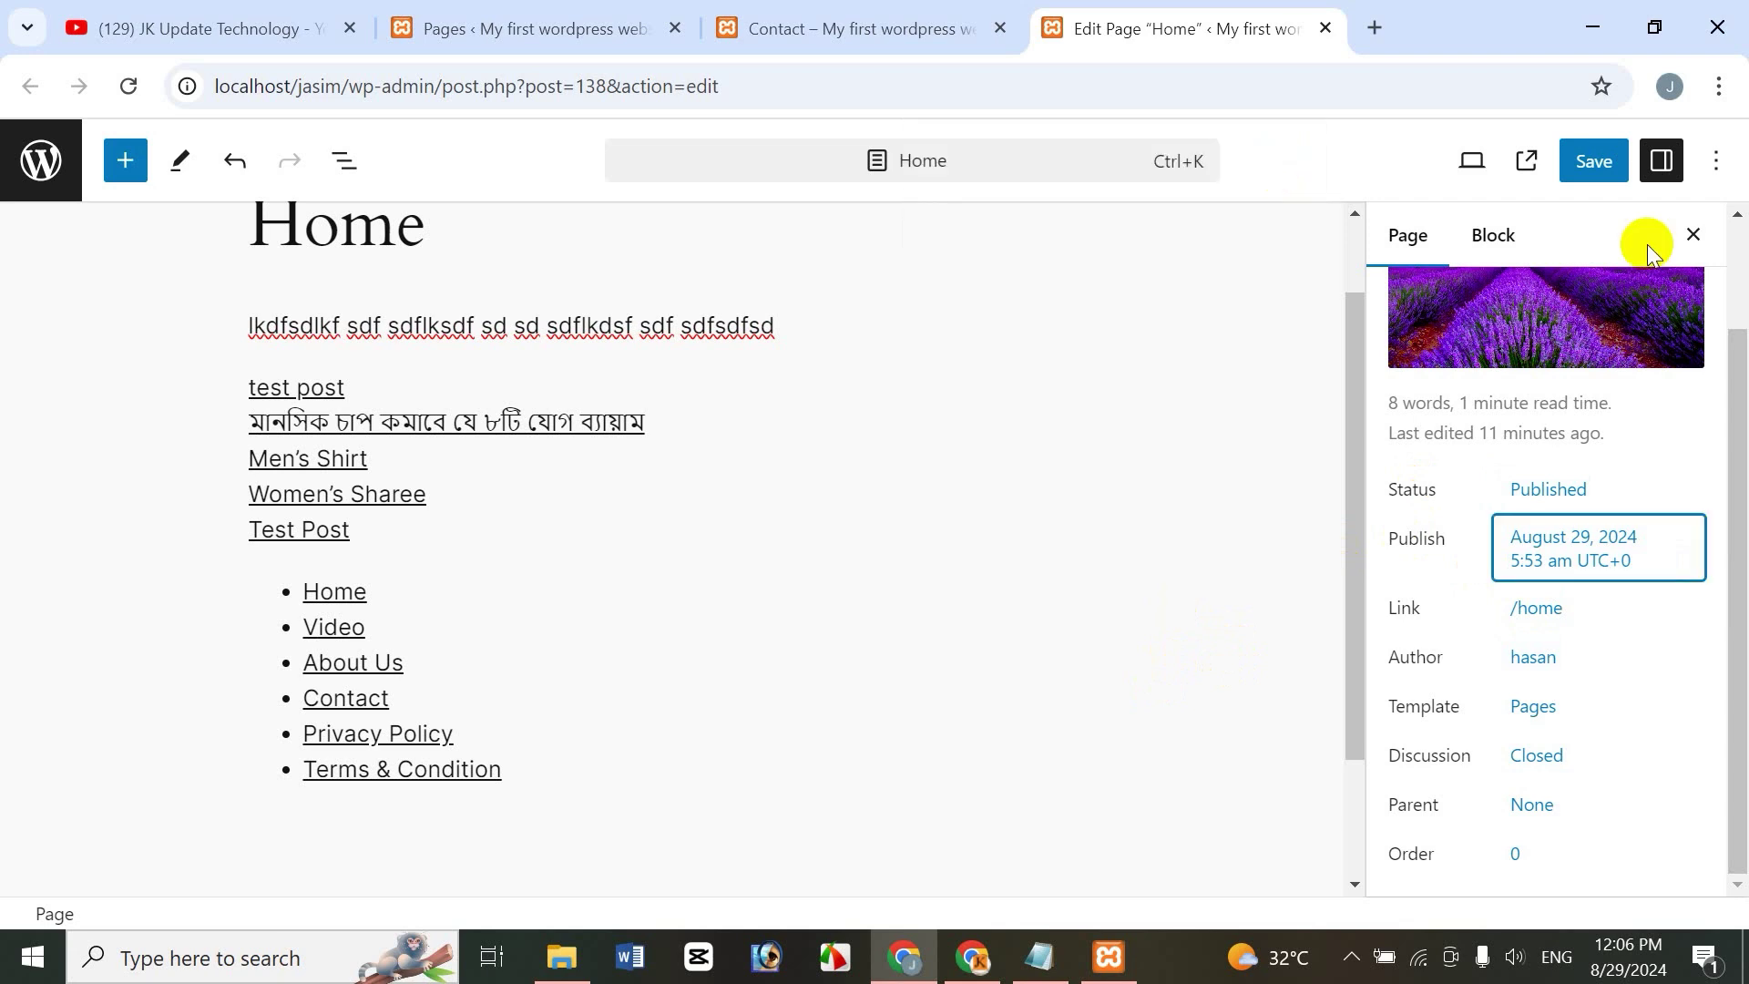
left_click(1539, 608)
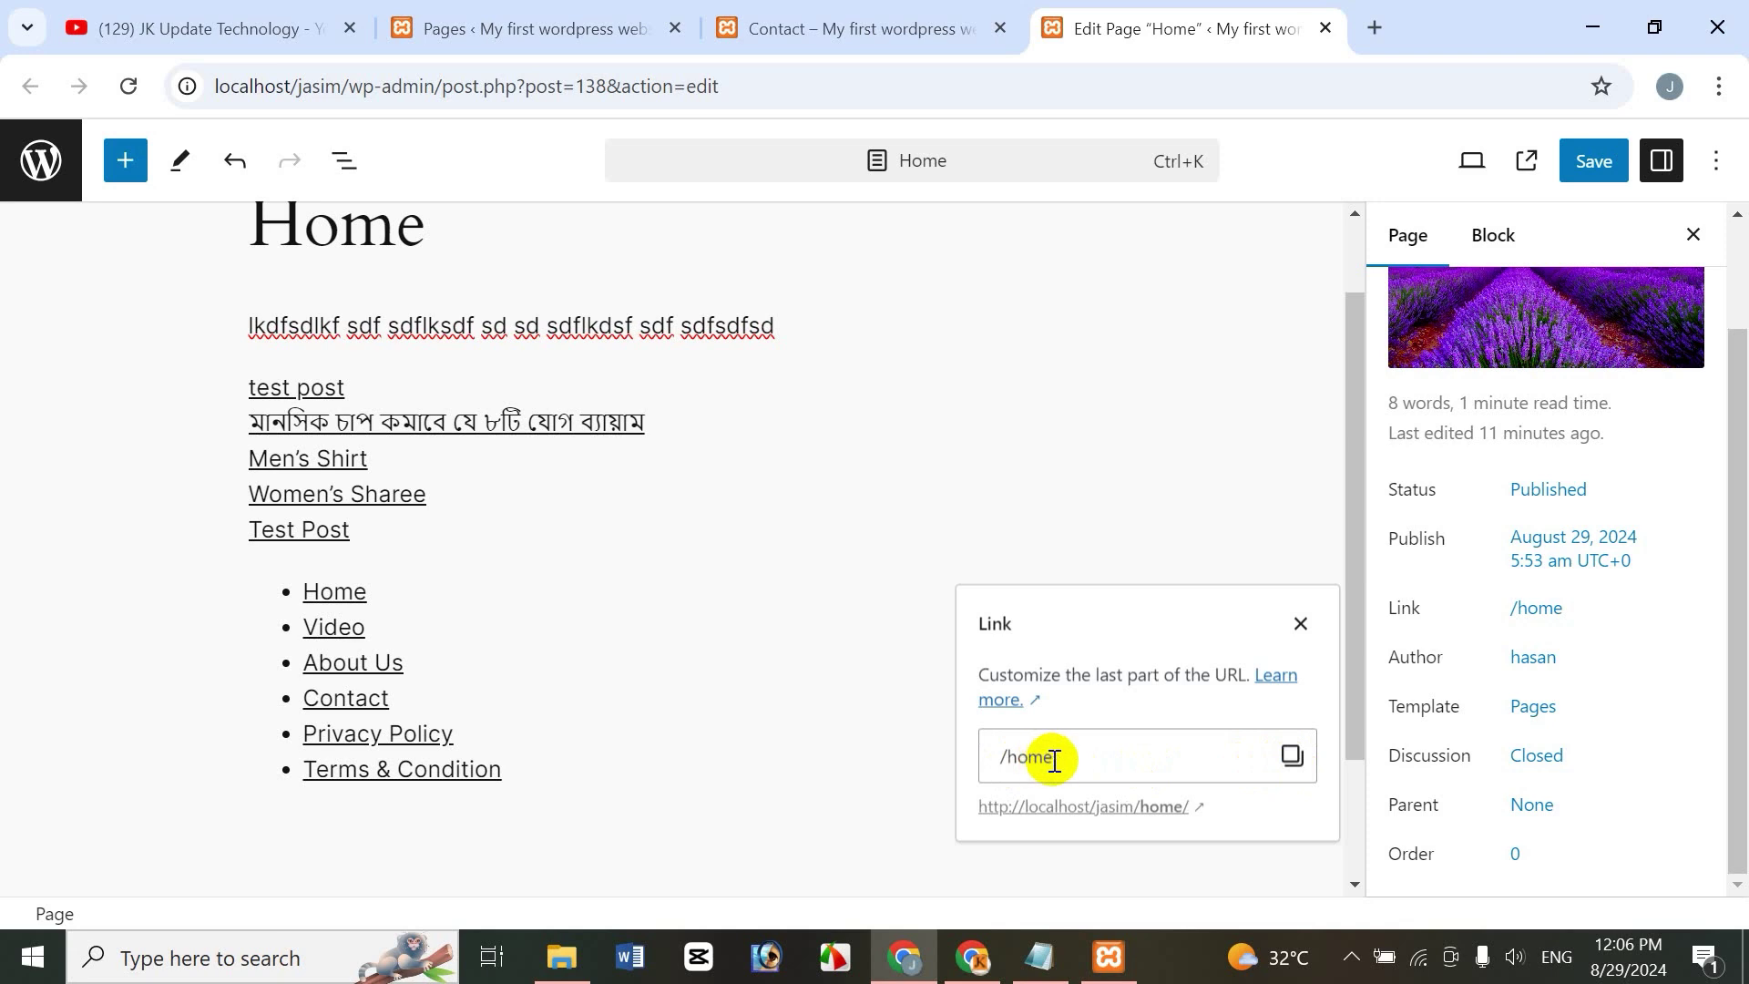
left_click(1300, 623)
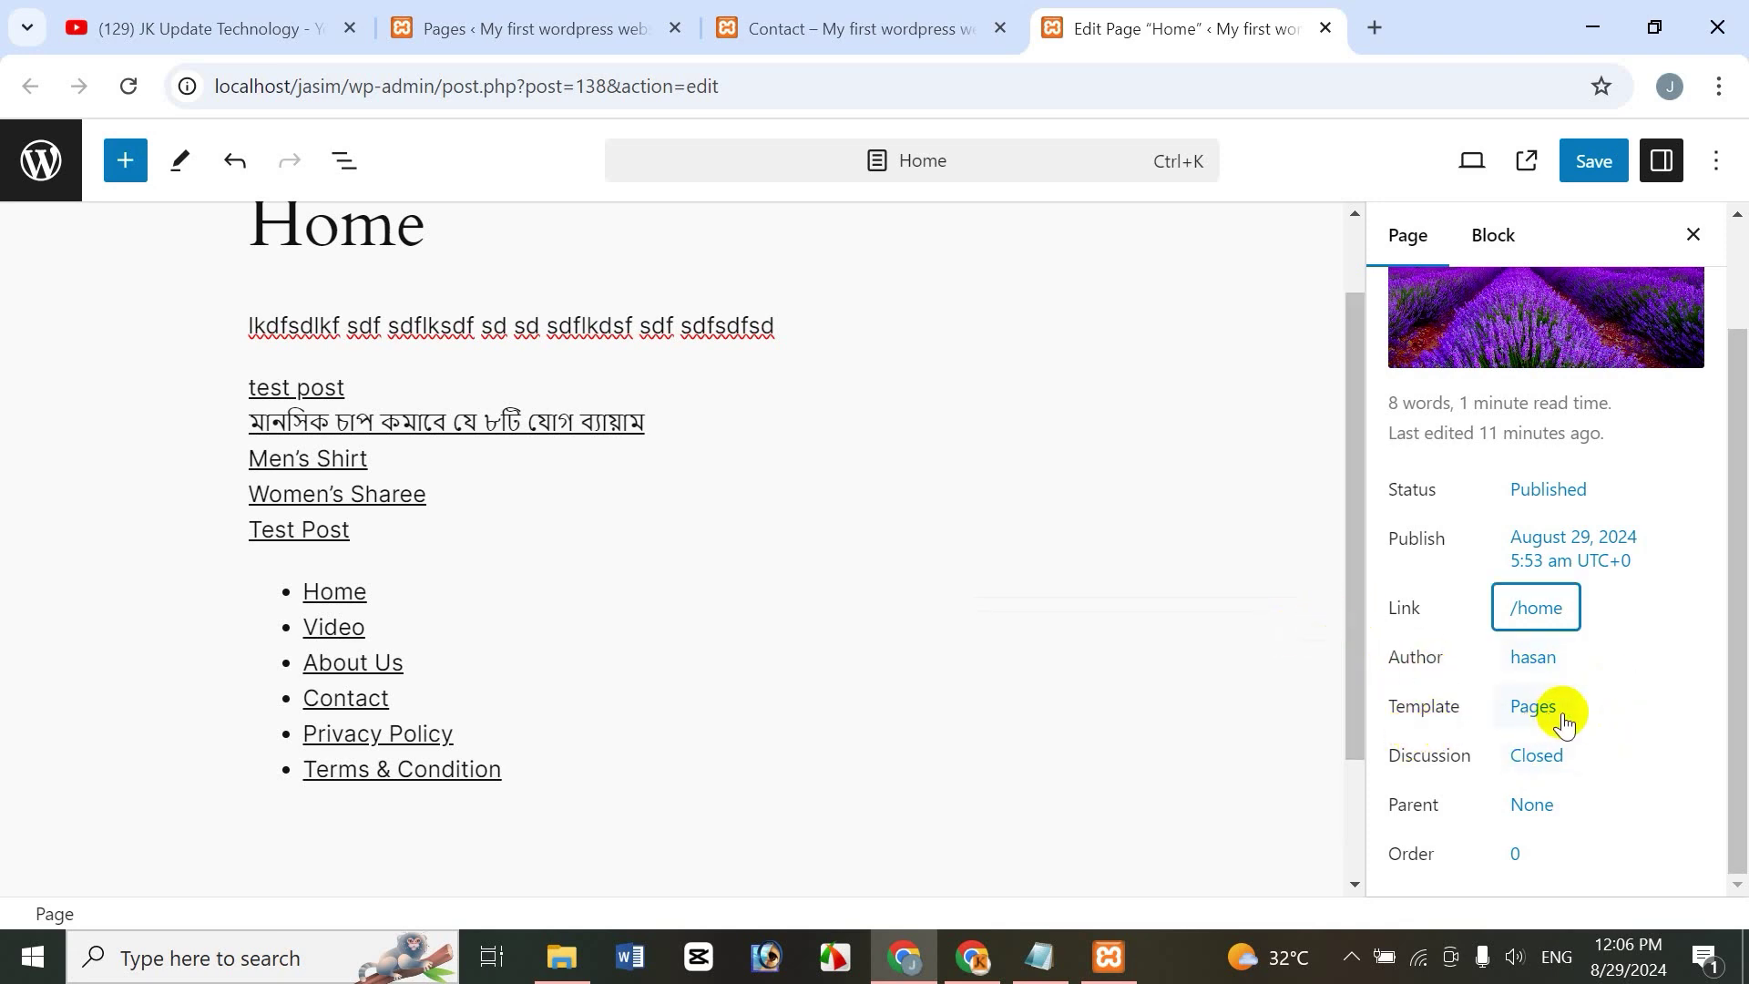
Review the Home page's discussion, parent and order settings
left_click(1539, 756)
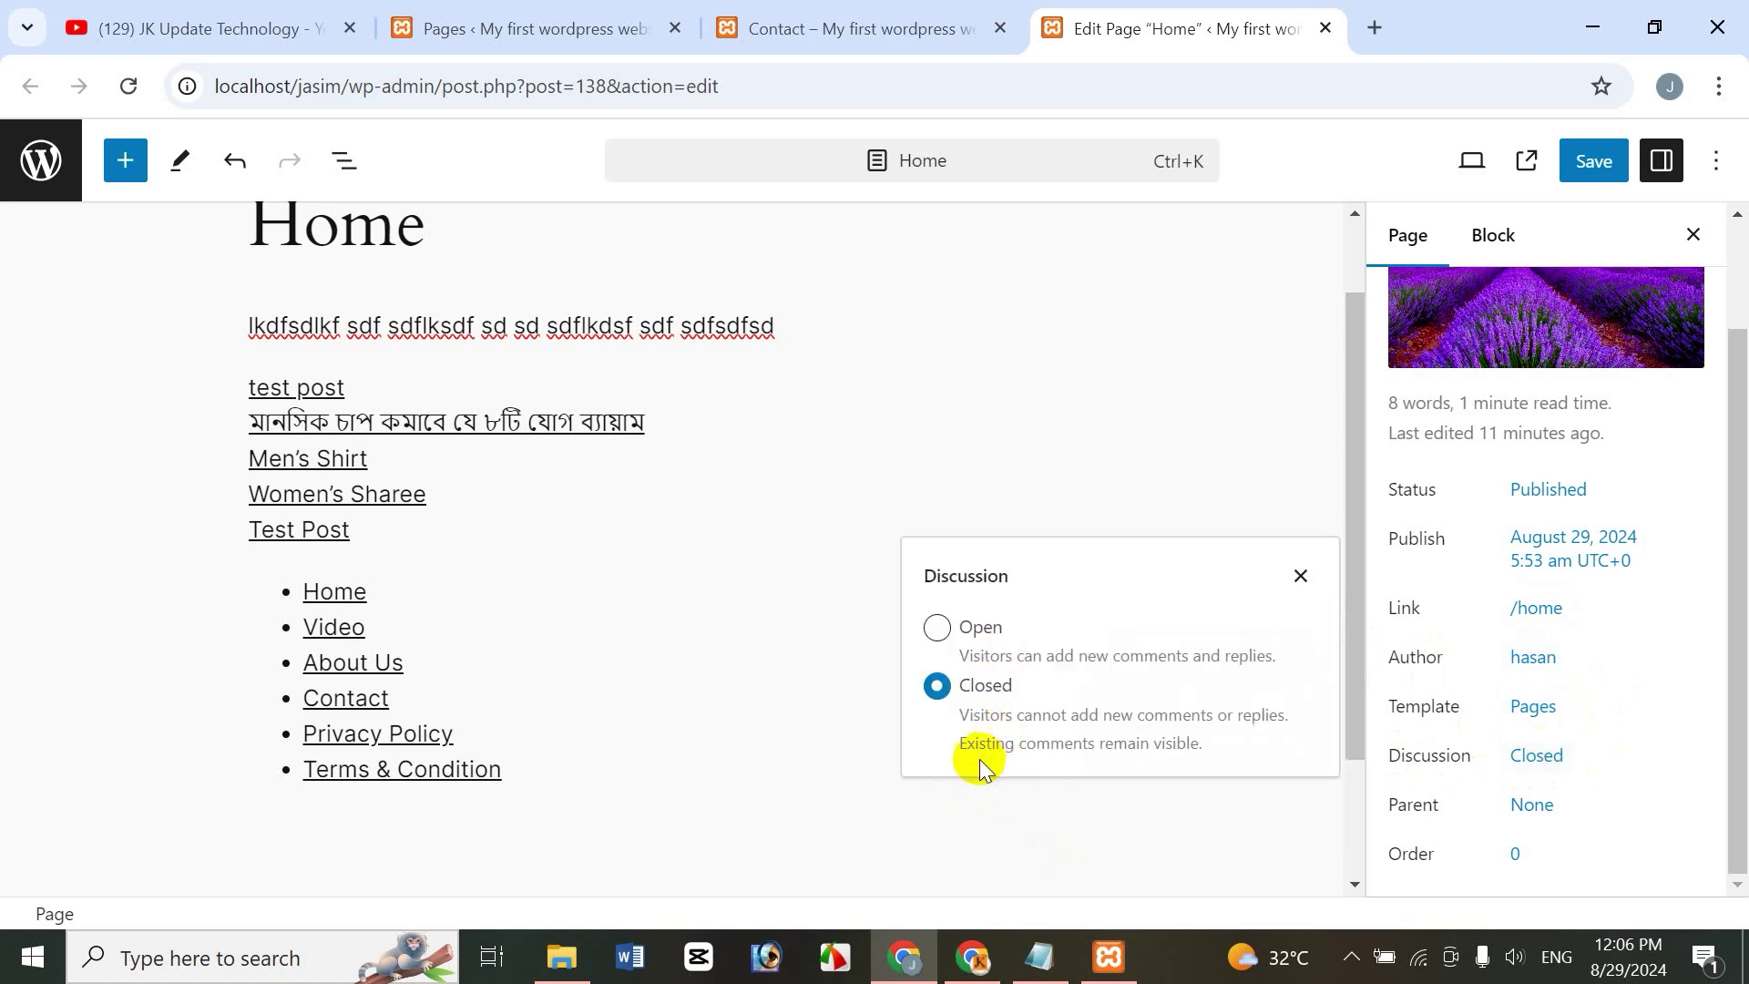
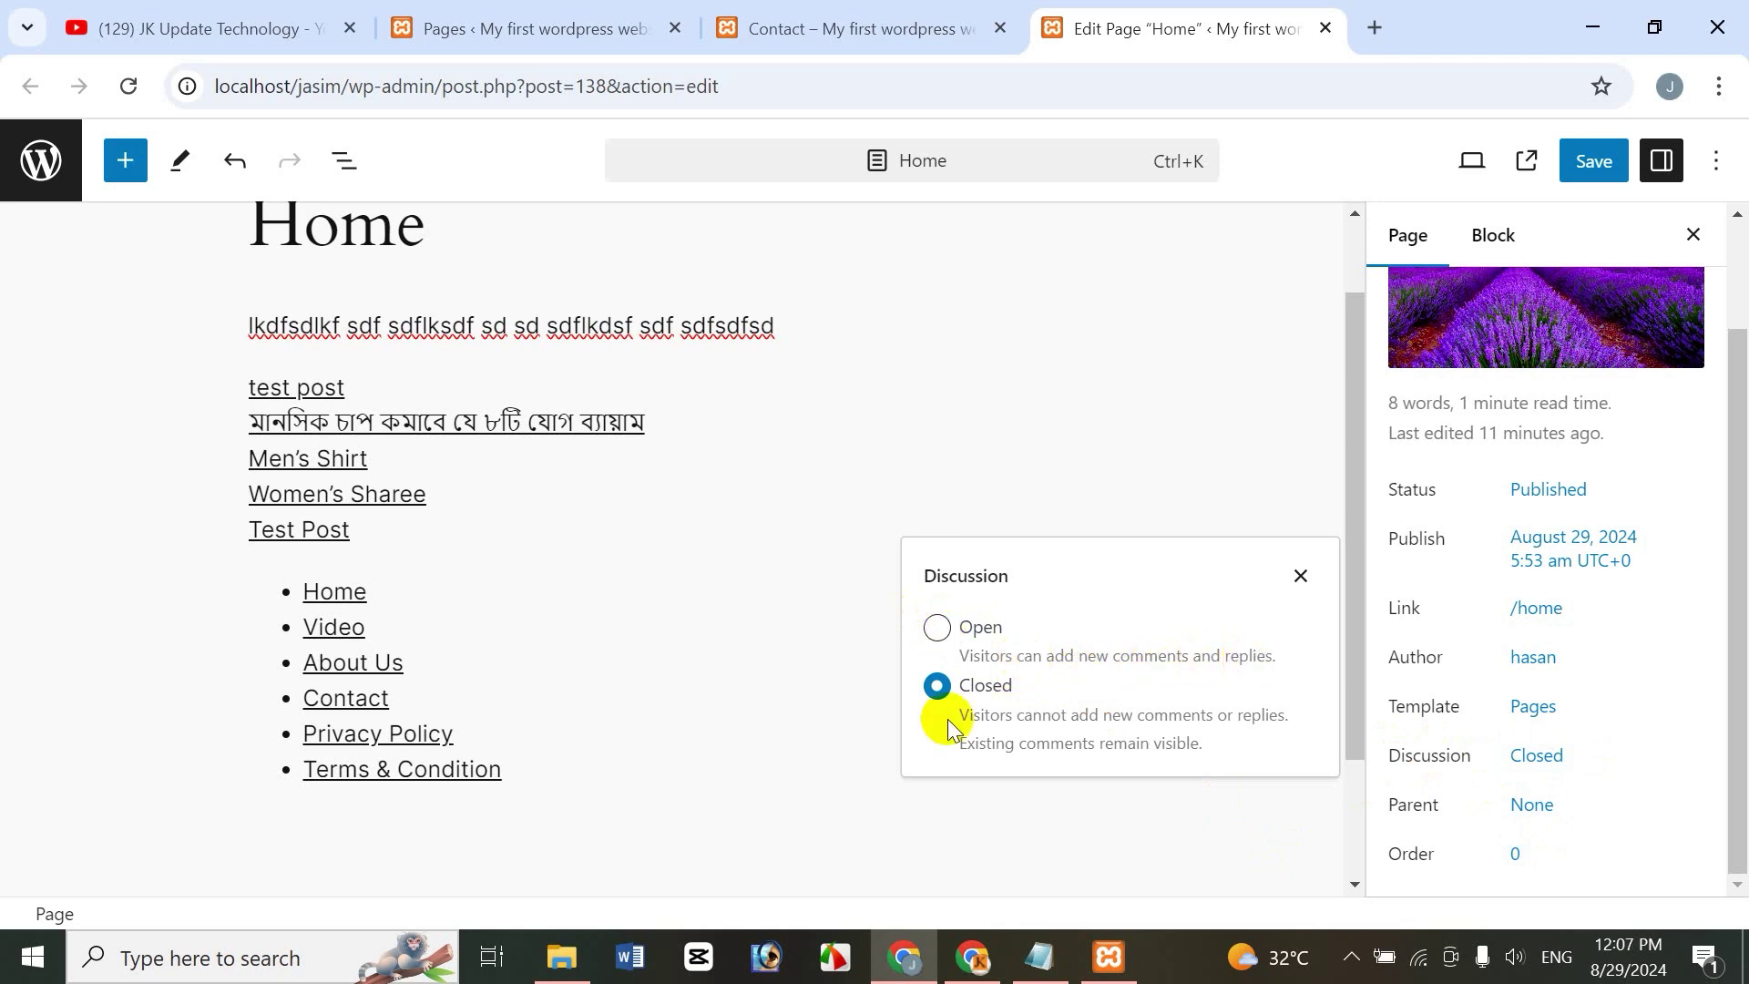
left_click(1301, 576)
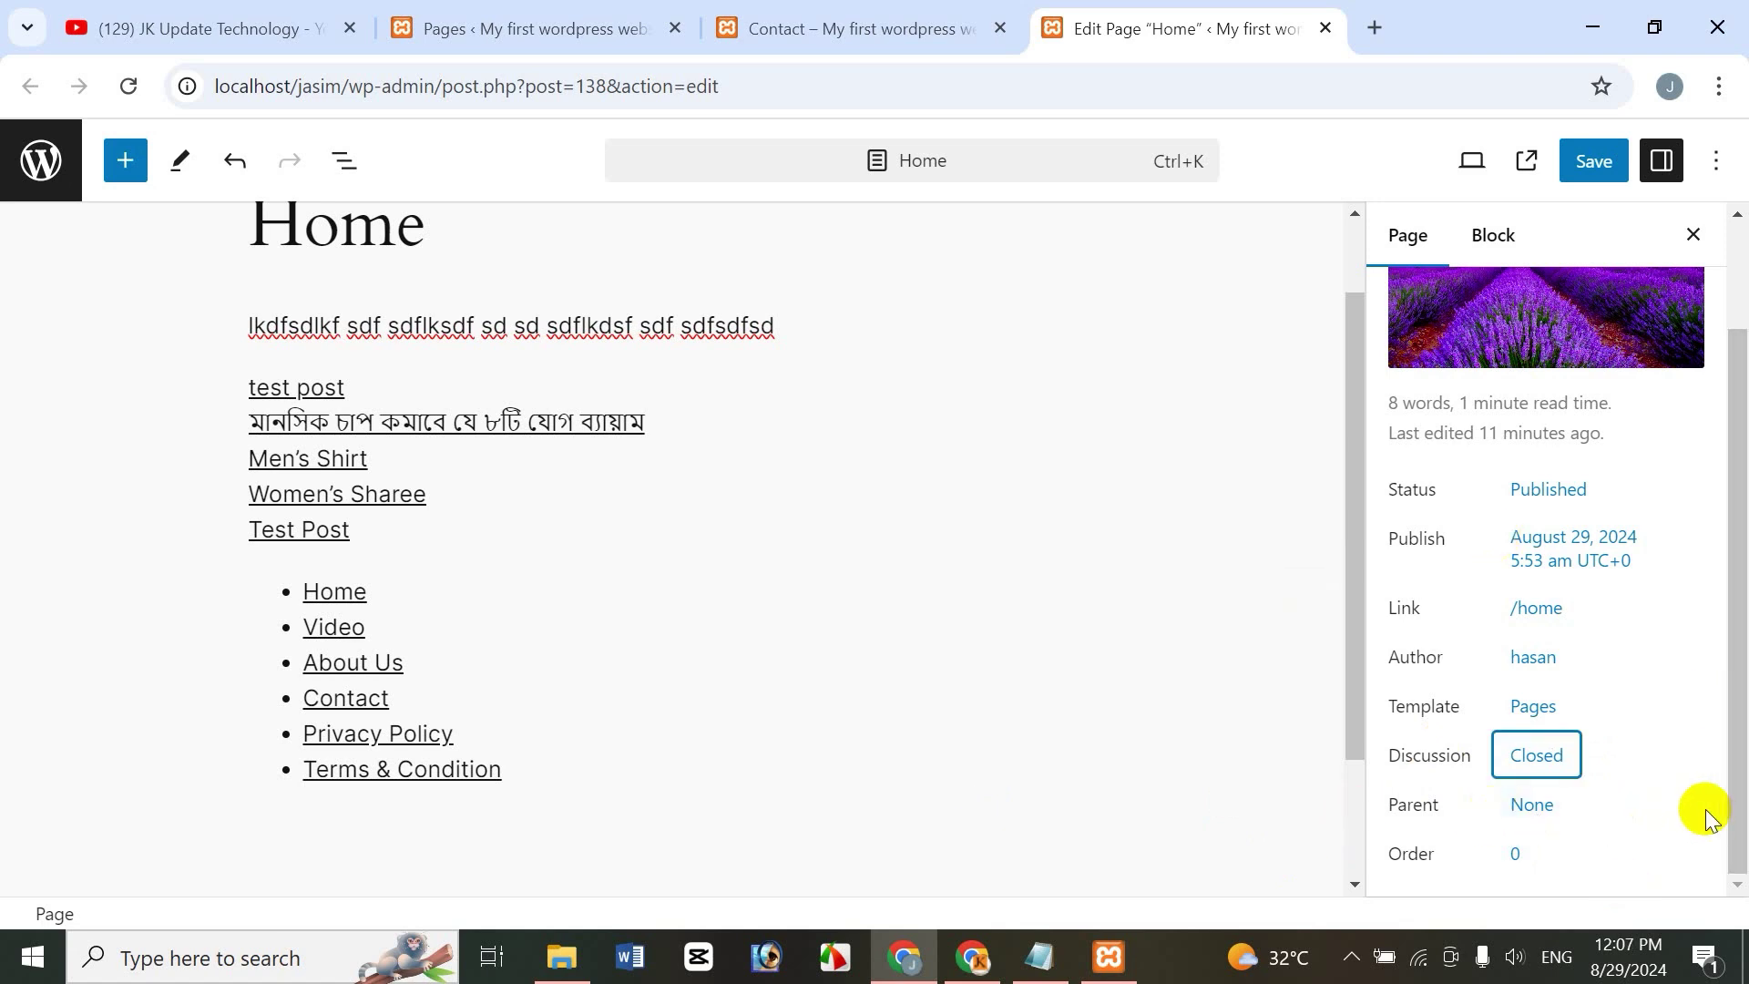
left_click(1533, 805)
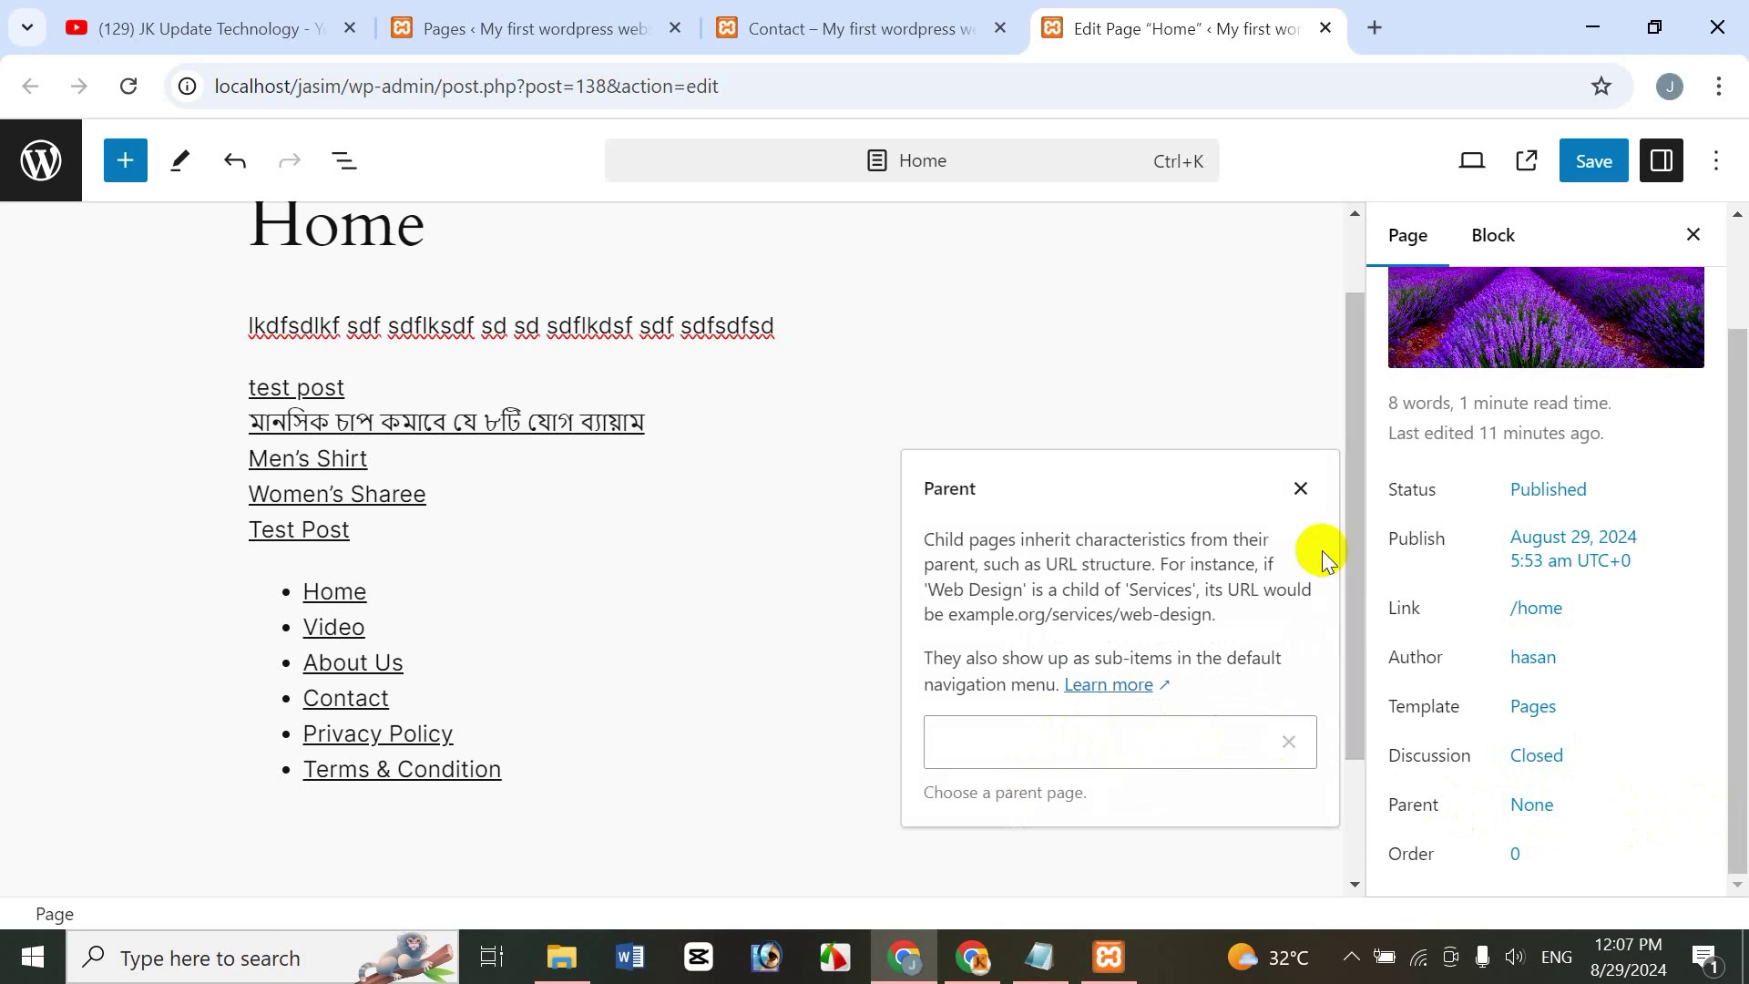
left_click(1301, 488)
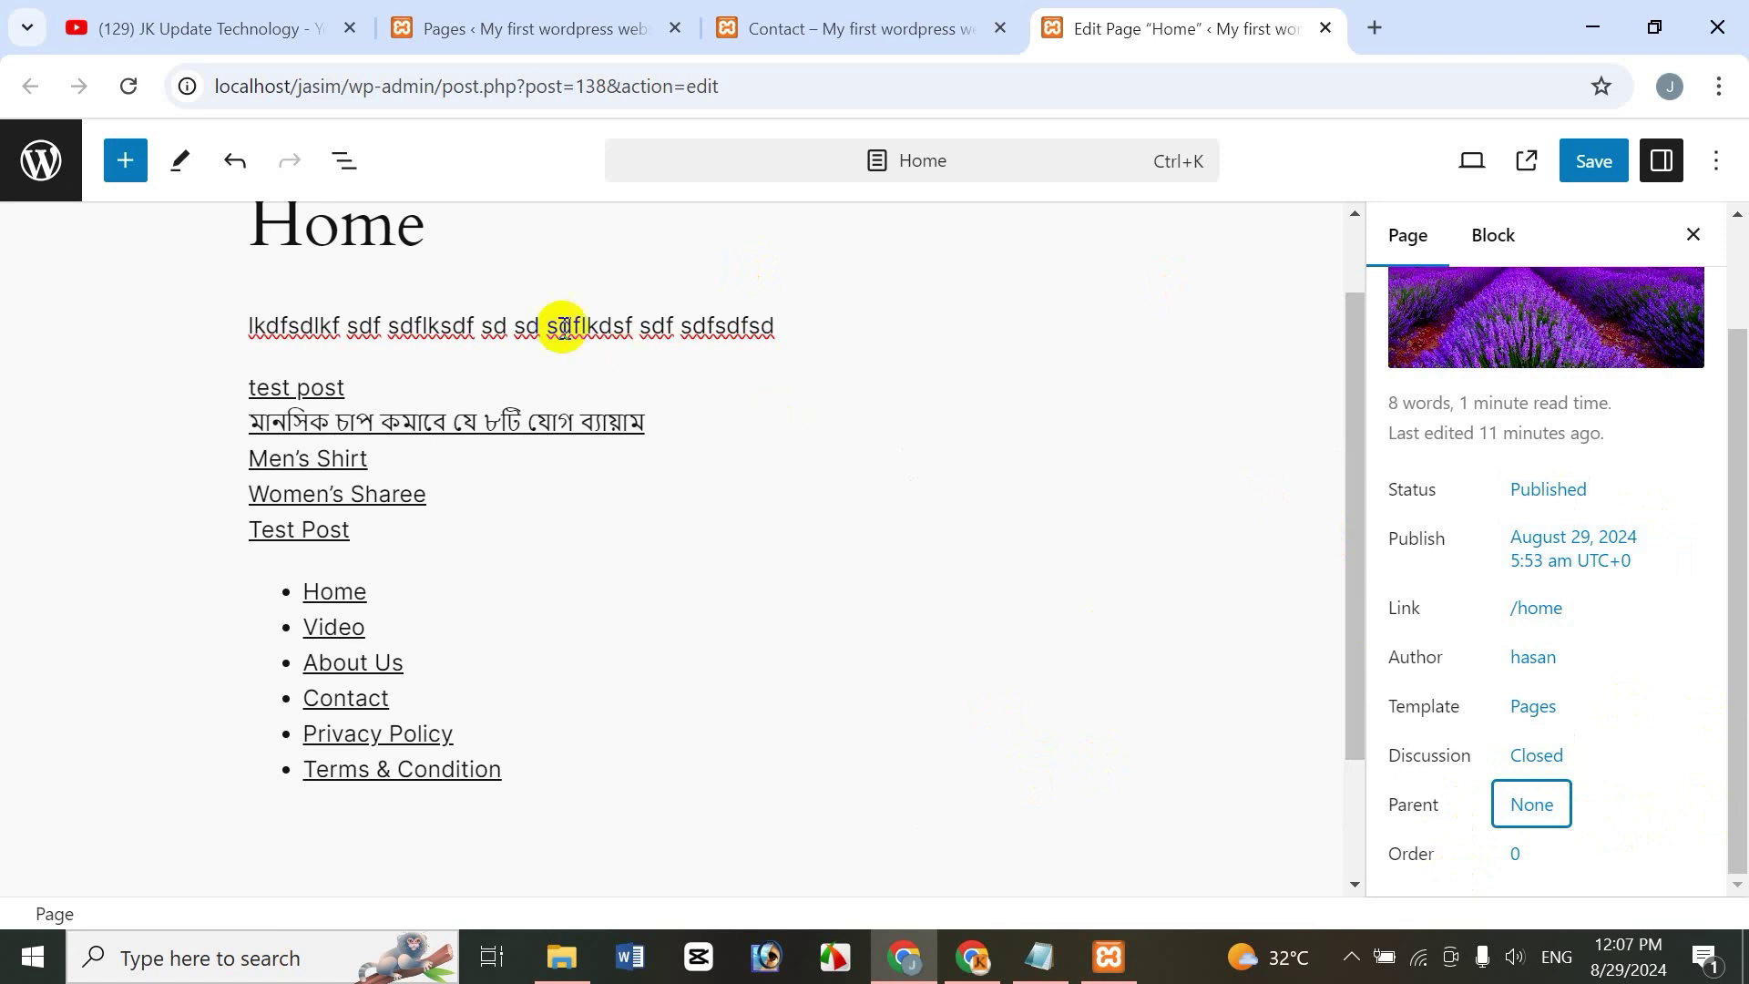
left_click(1512, 861)
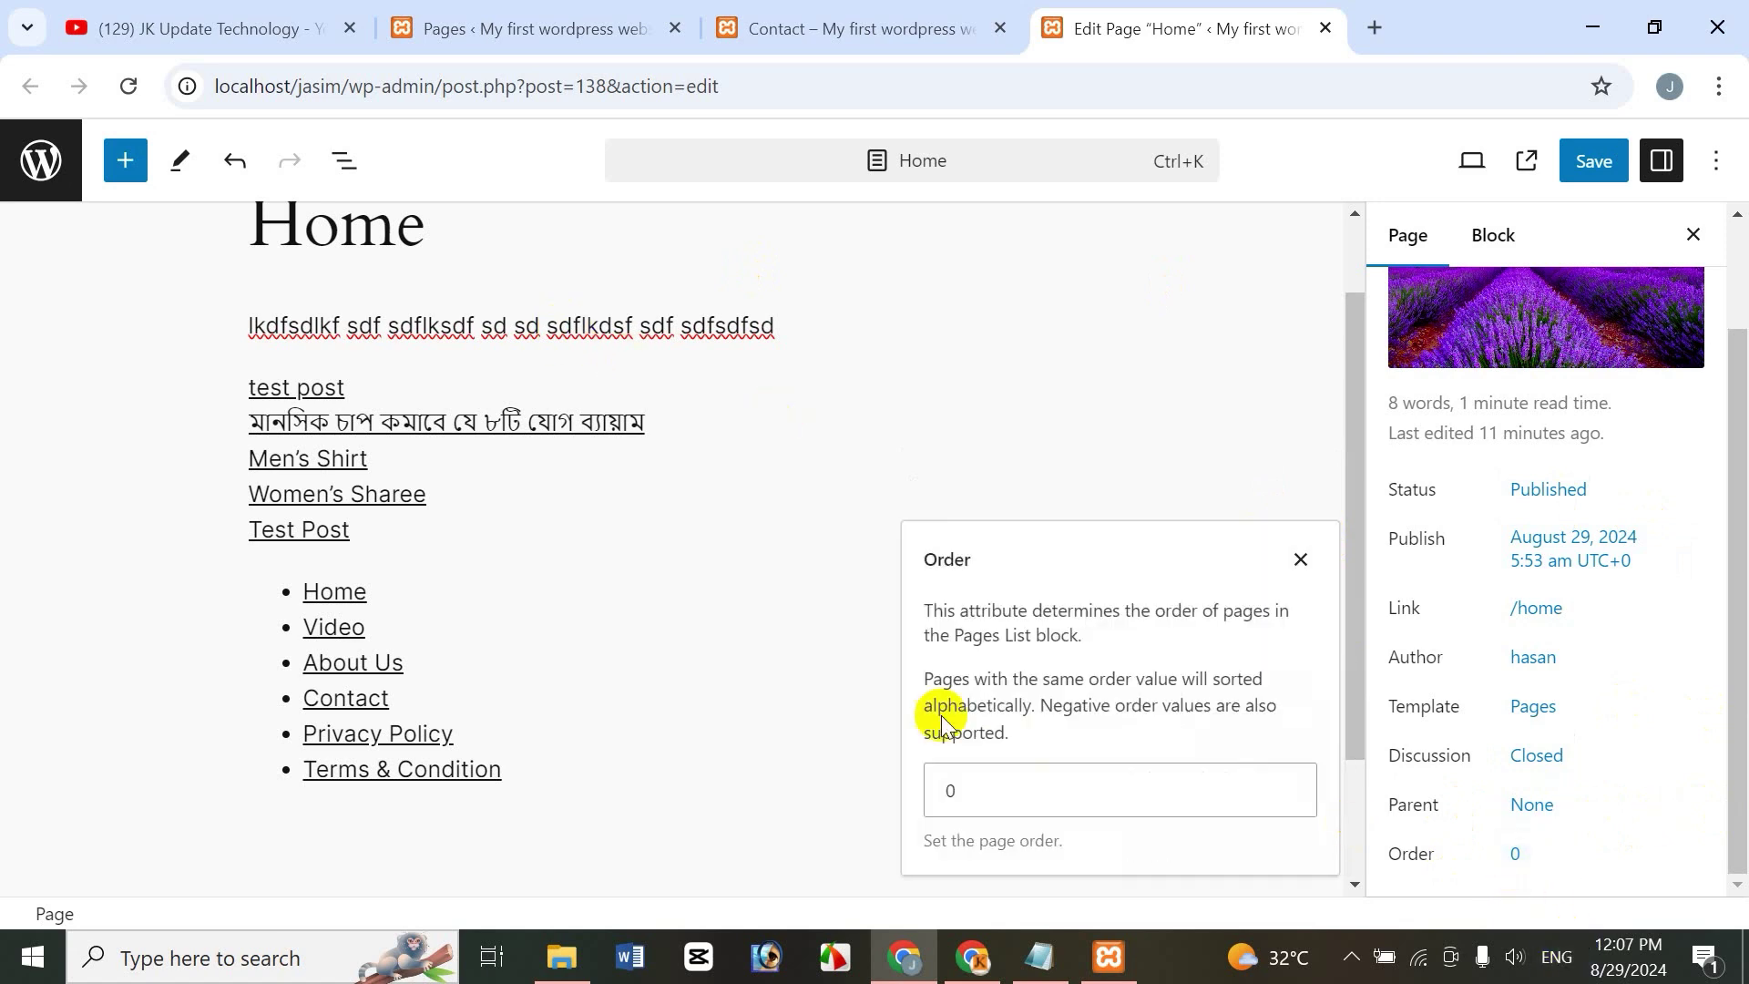
left_click(1302, 559)
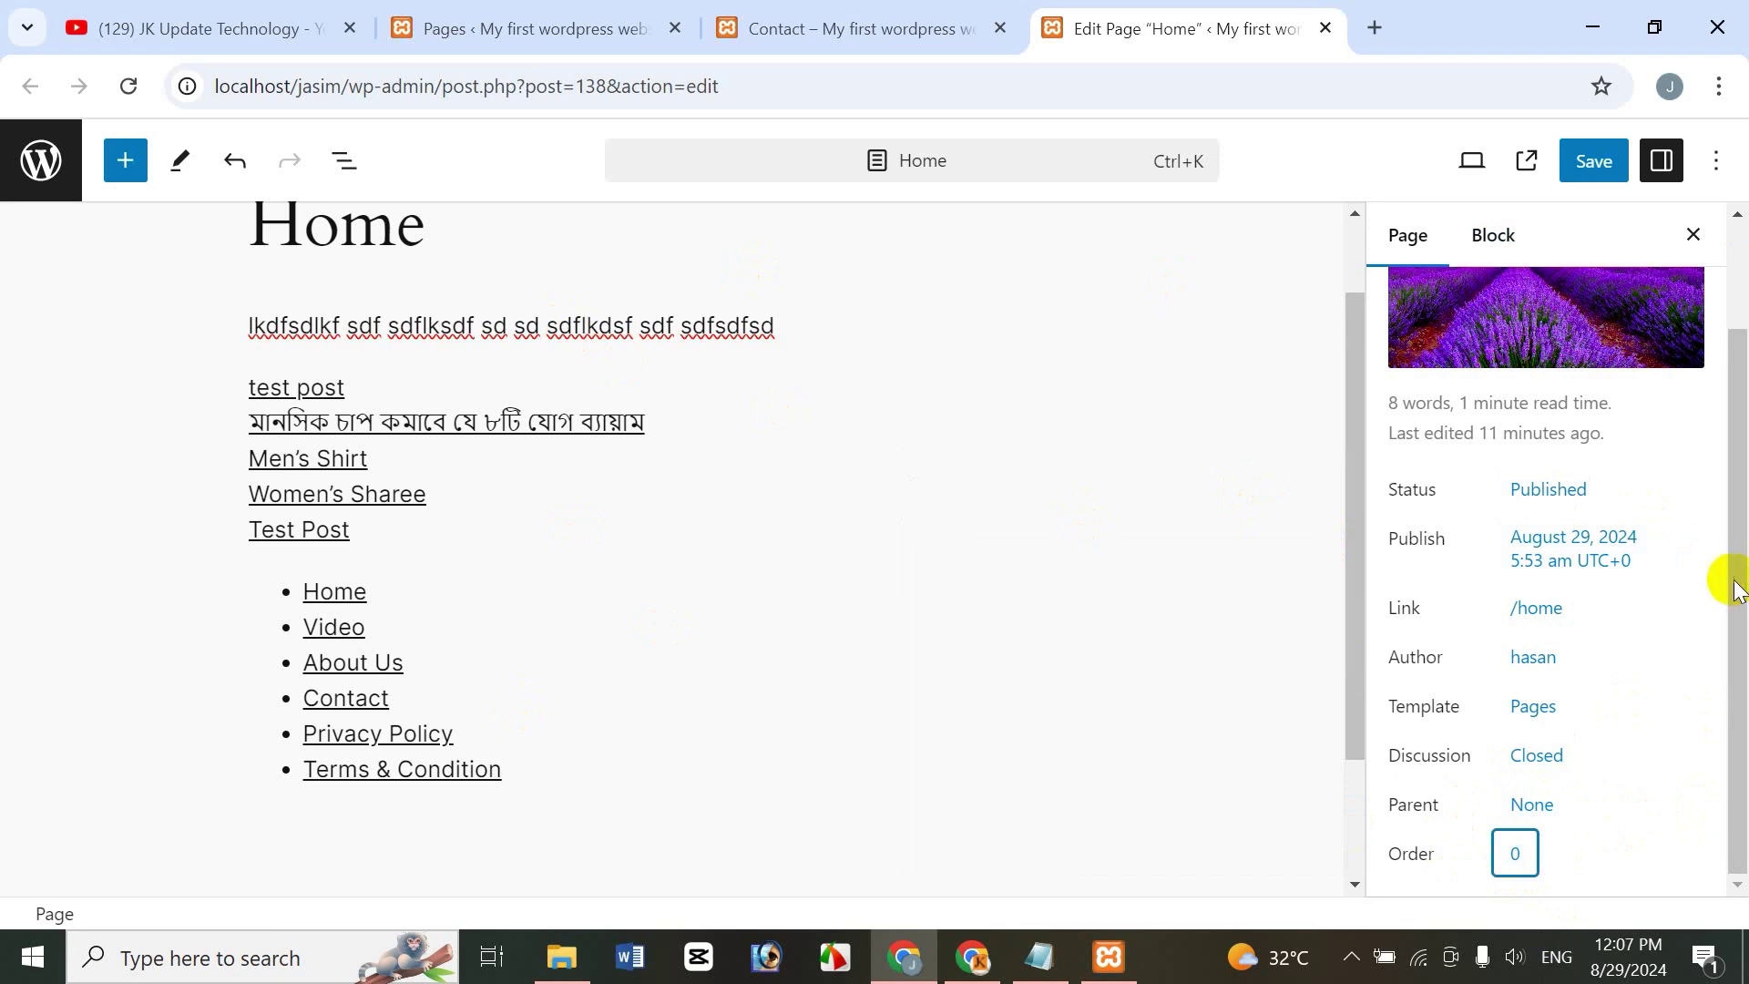
Examine the Page List block's settings, including its advanced options, and compare them with the Home page's settings
left_click(1483, 260)
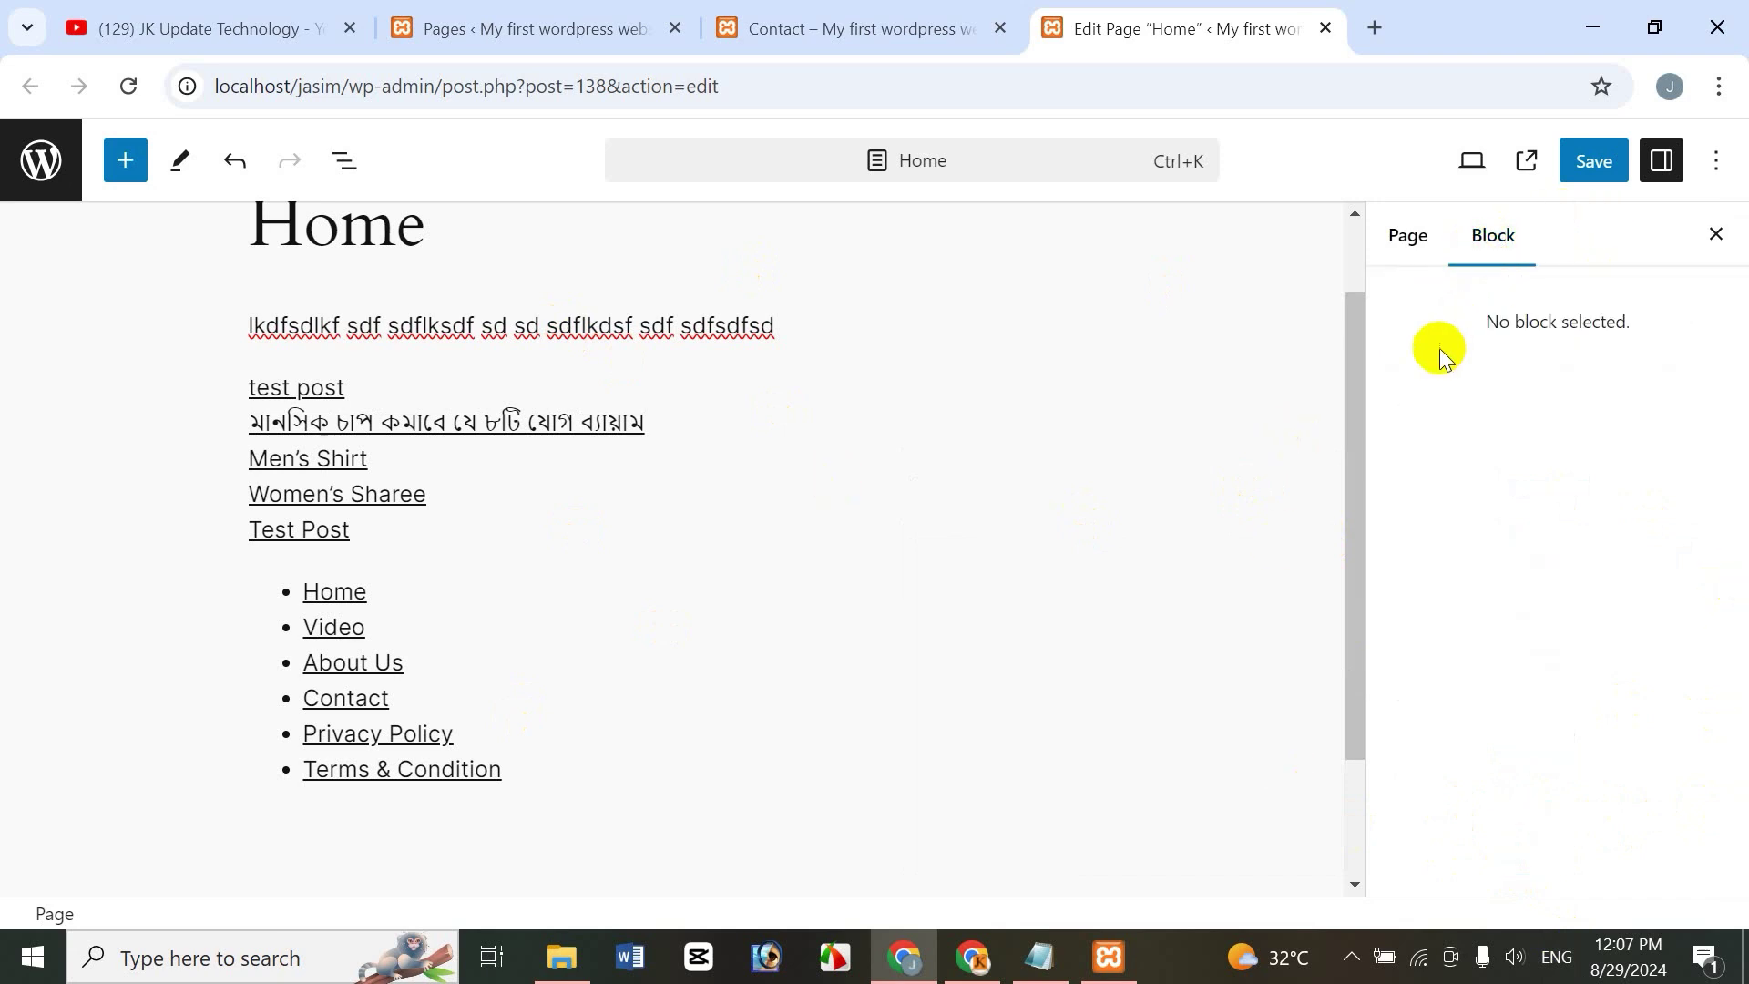
left_click(1407, 238)
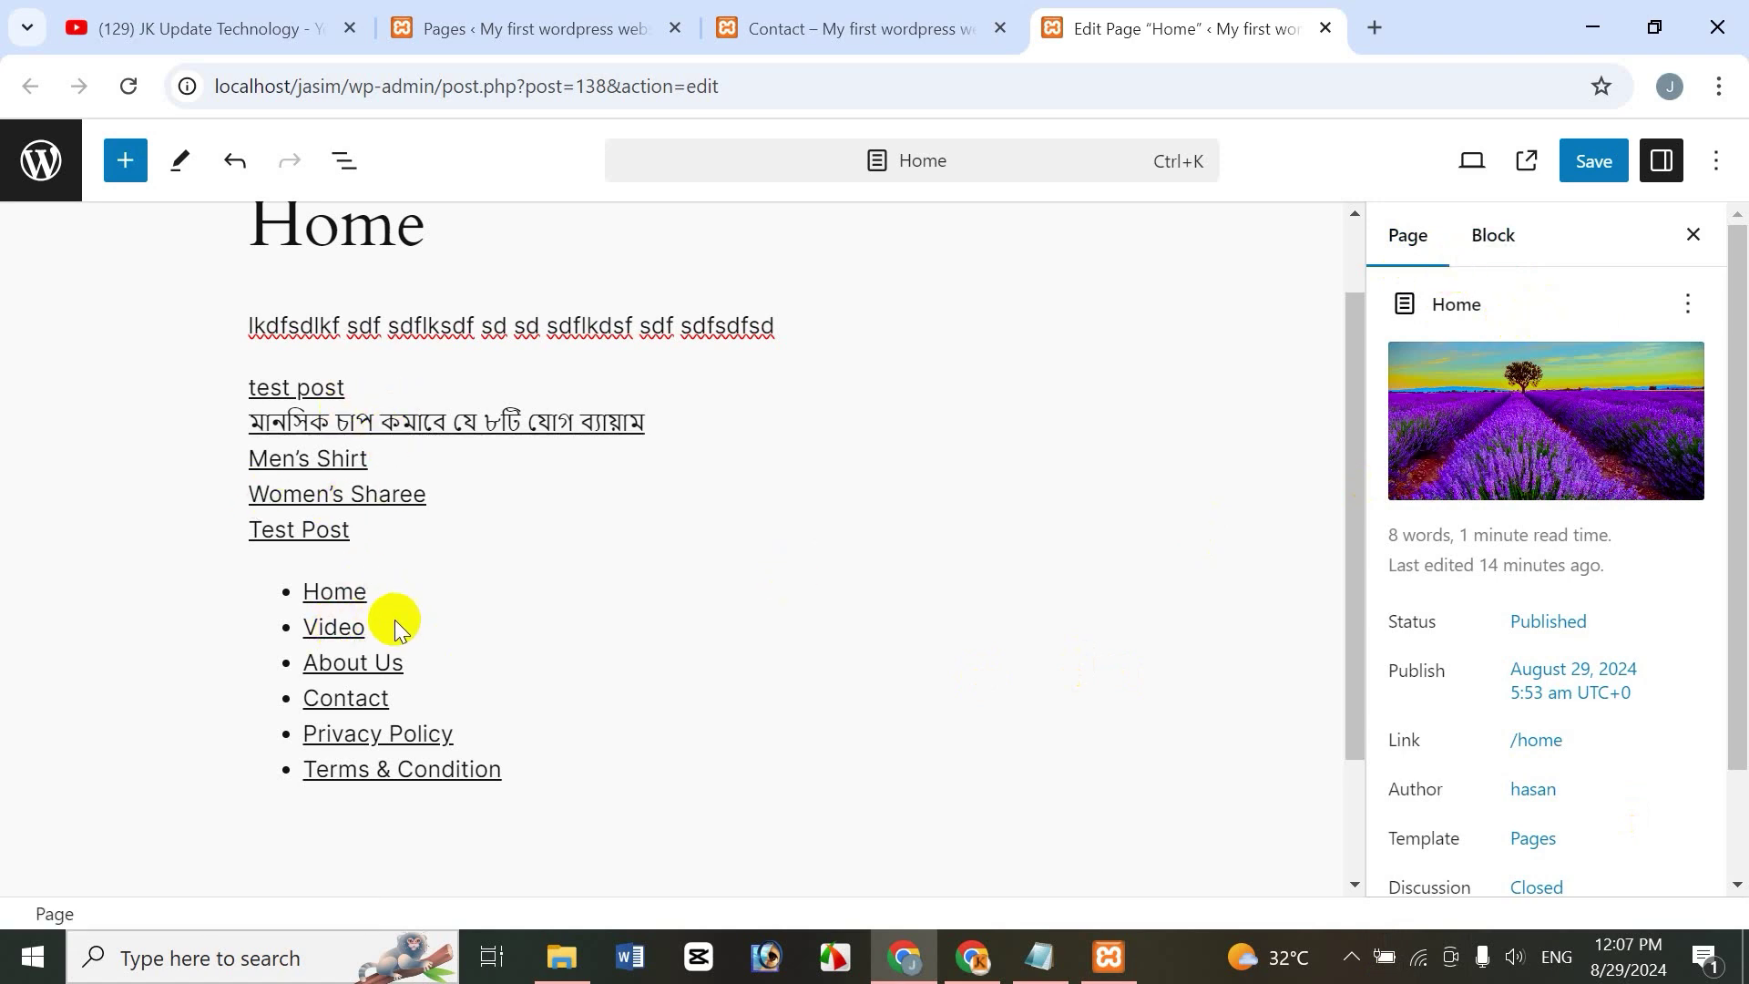
left_click(409, 709)
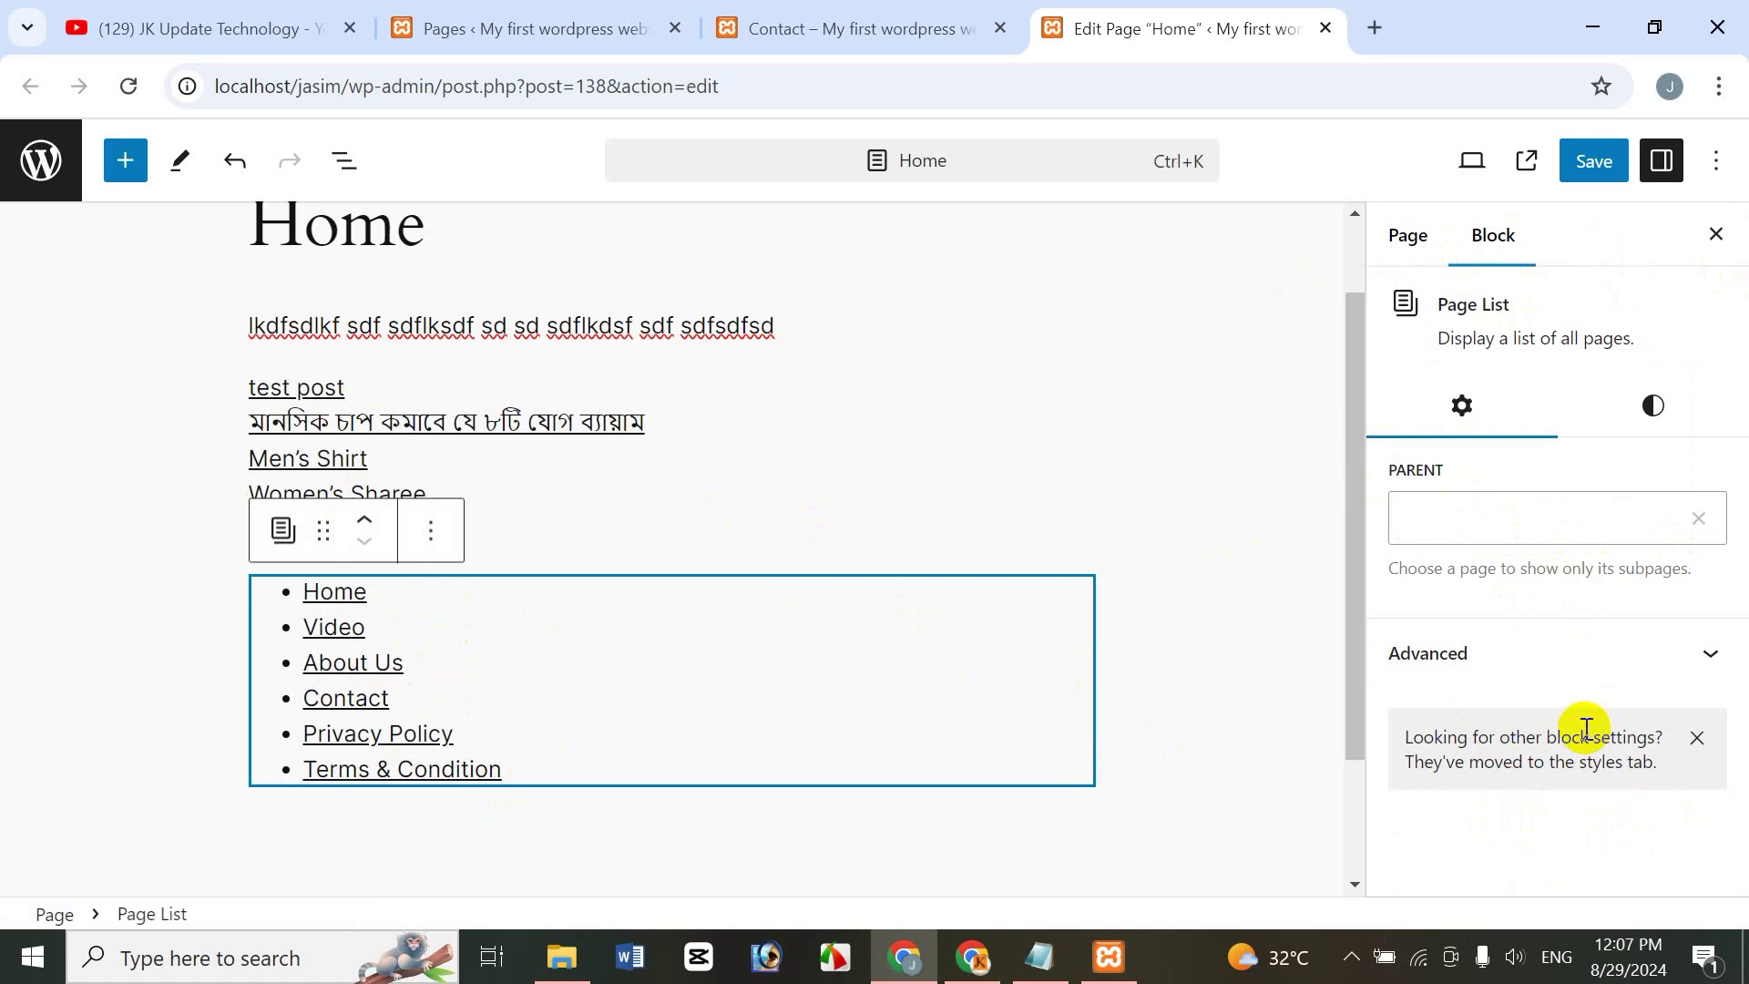
left_click(1512, 668)
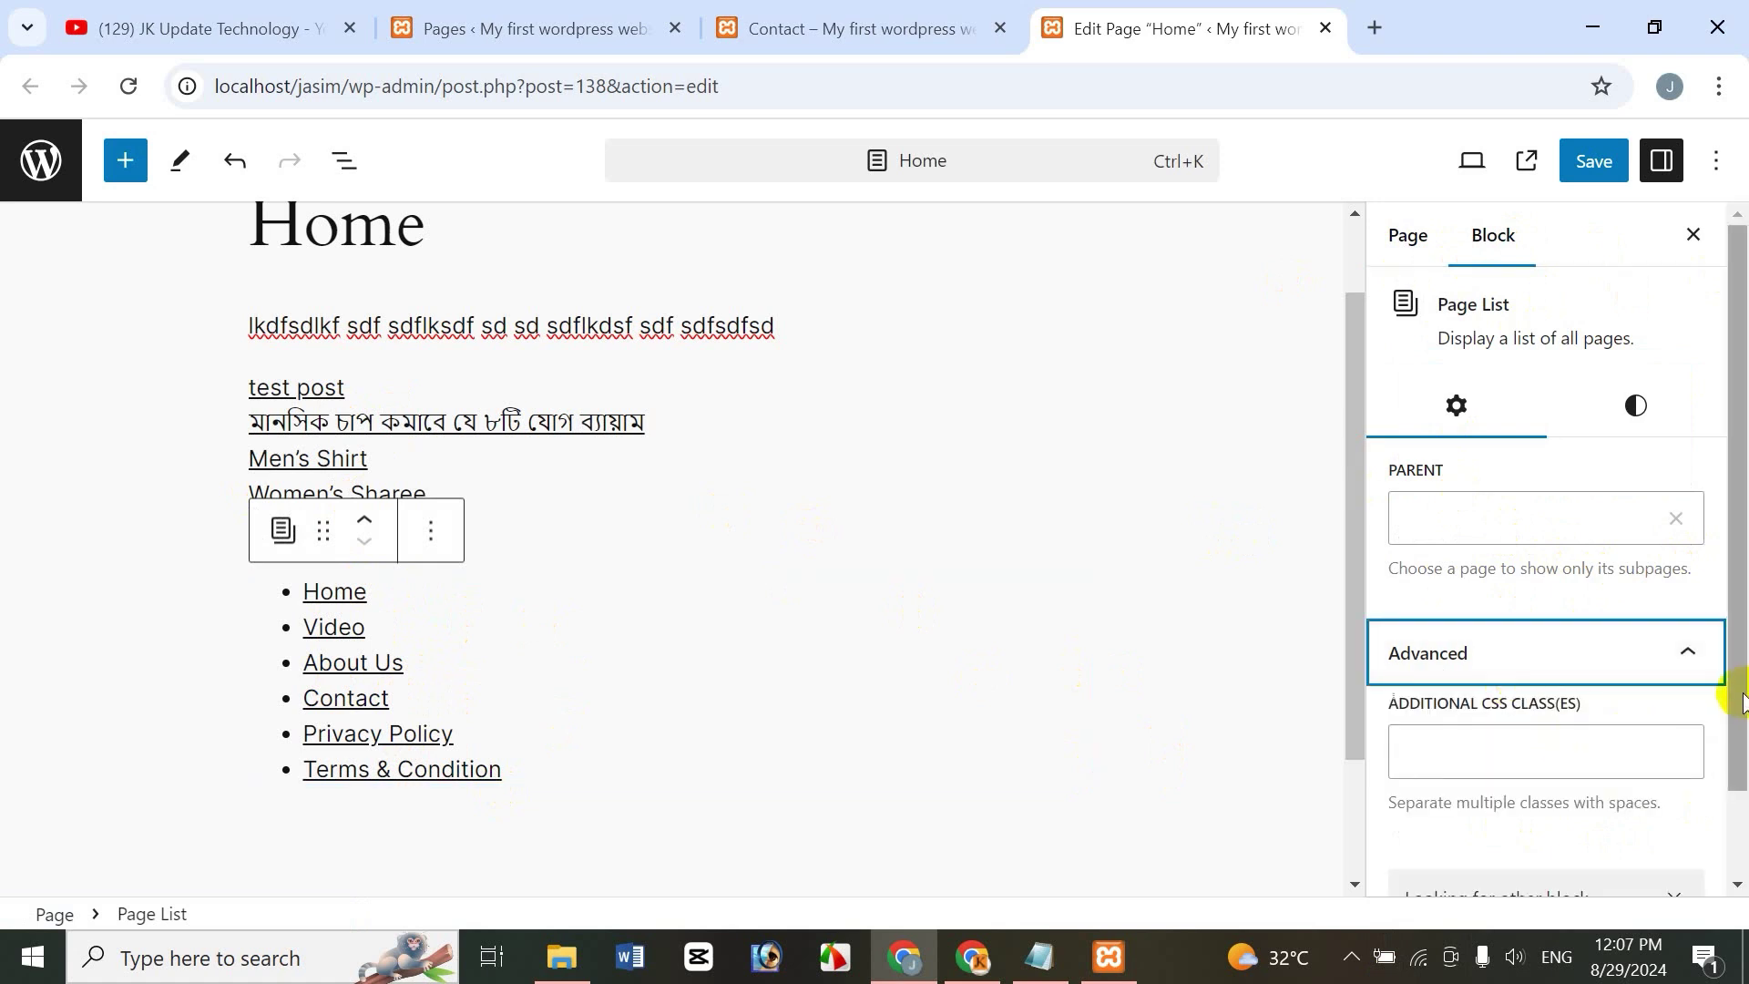
left_click_drag(1742, 703, 1737, 466)
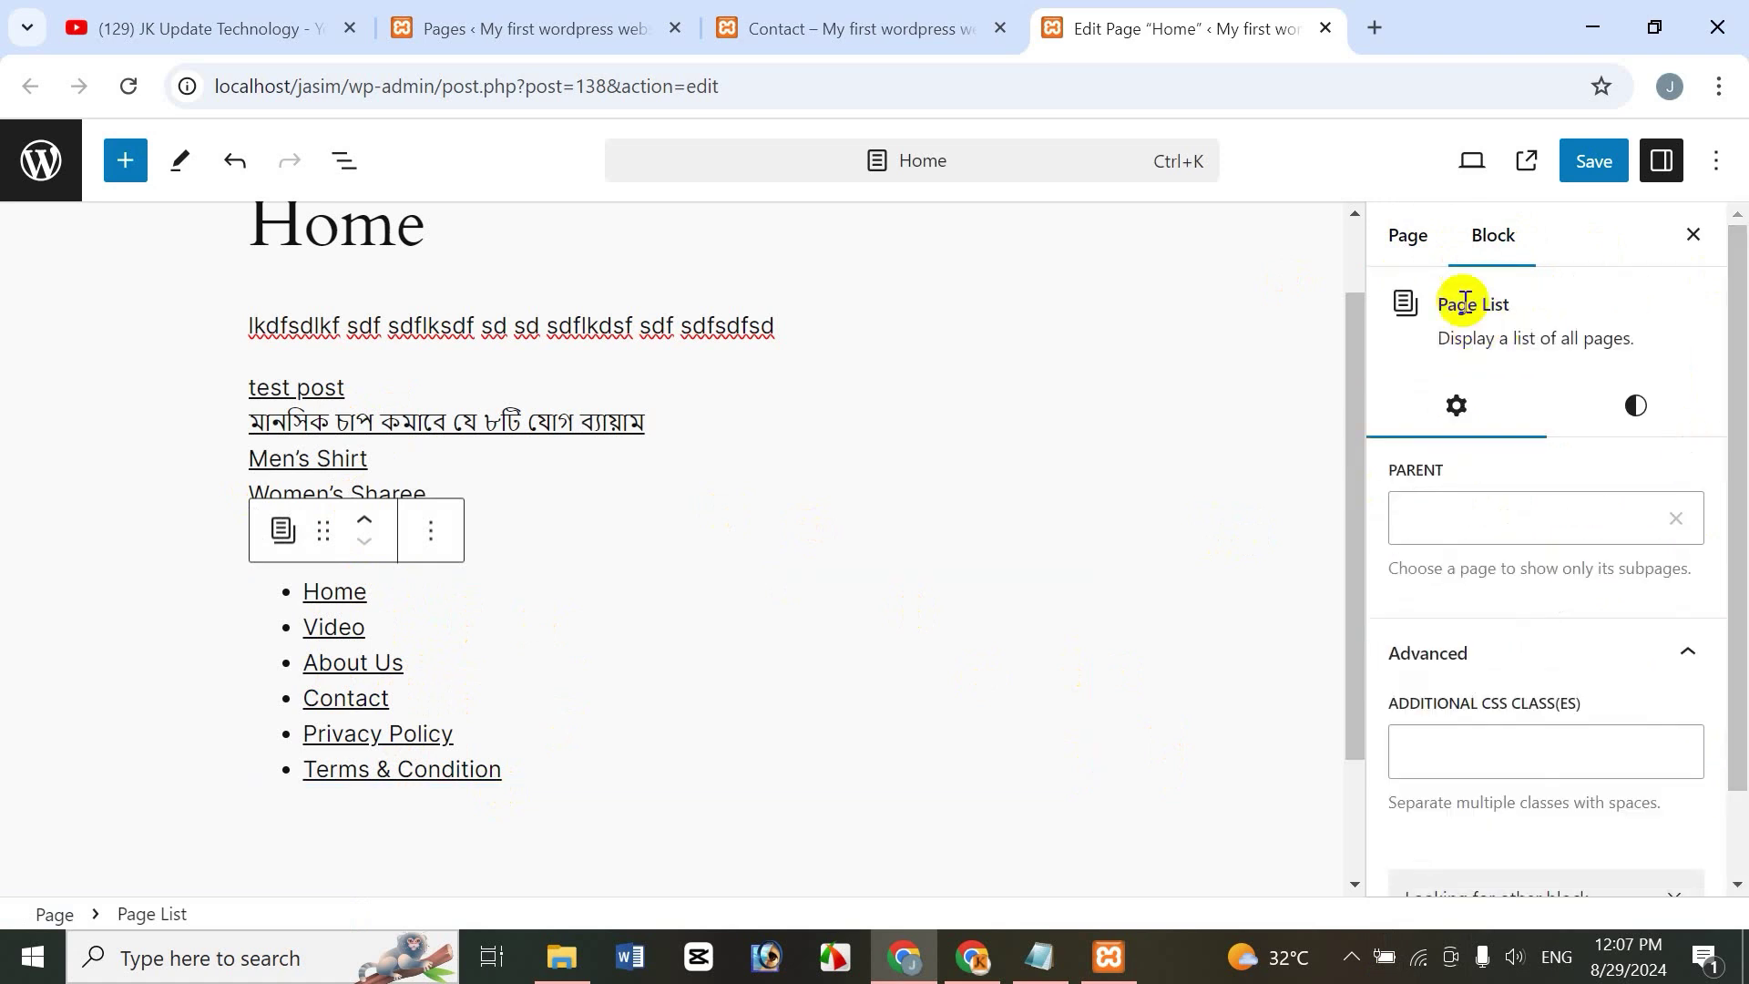
left_click(1395, 257)
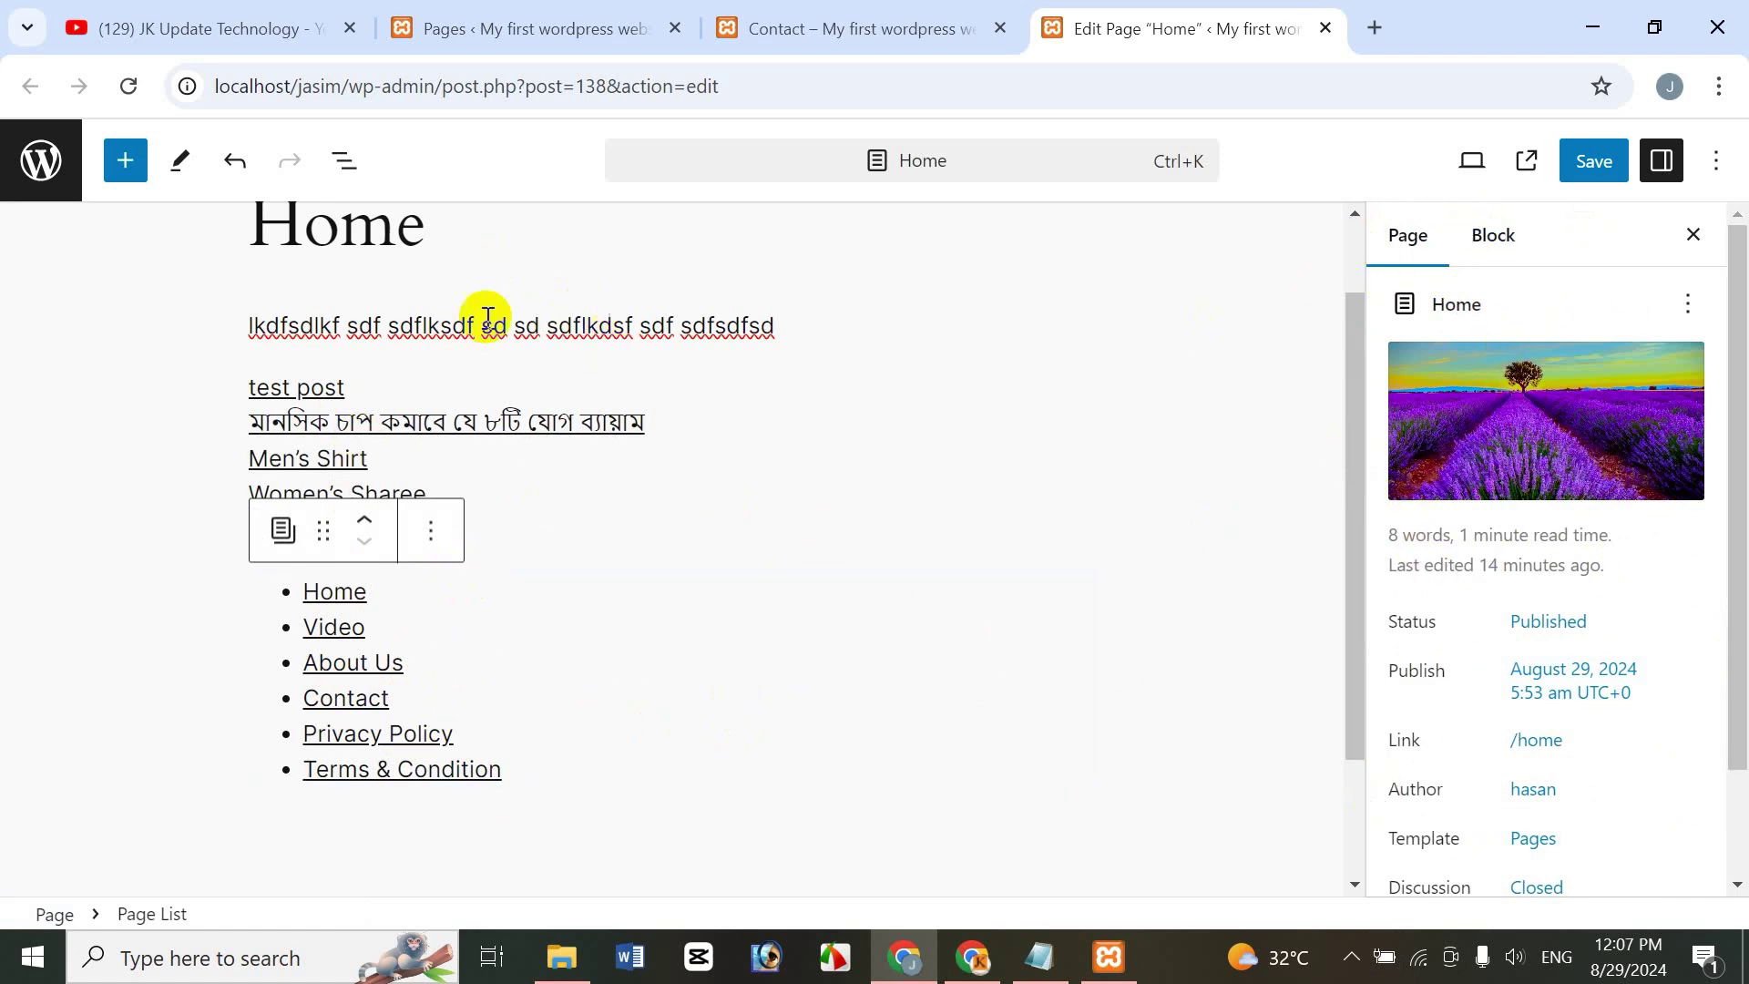
left_click(597, 423)
left_click(410, 706)
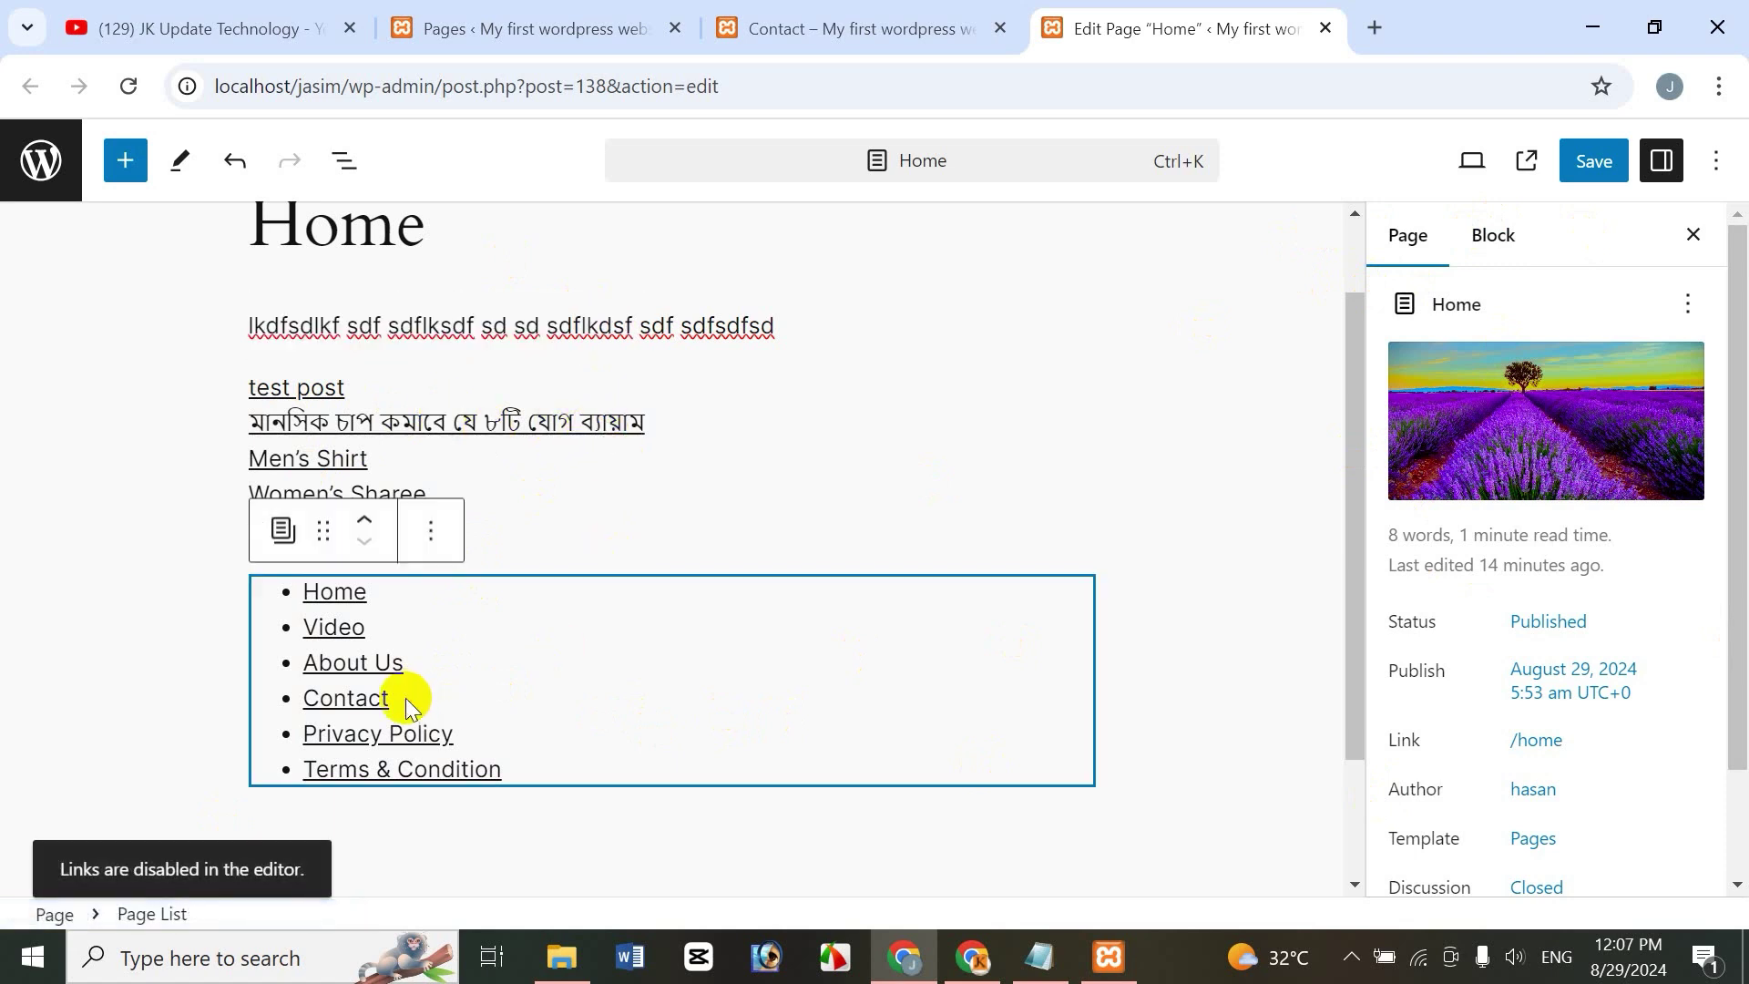
left_click(1494, 239)
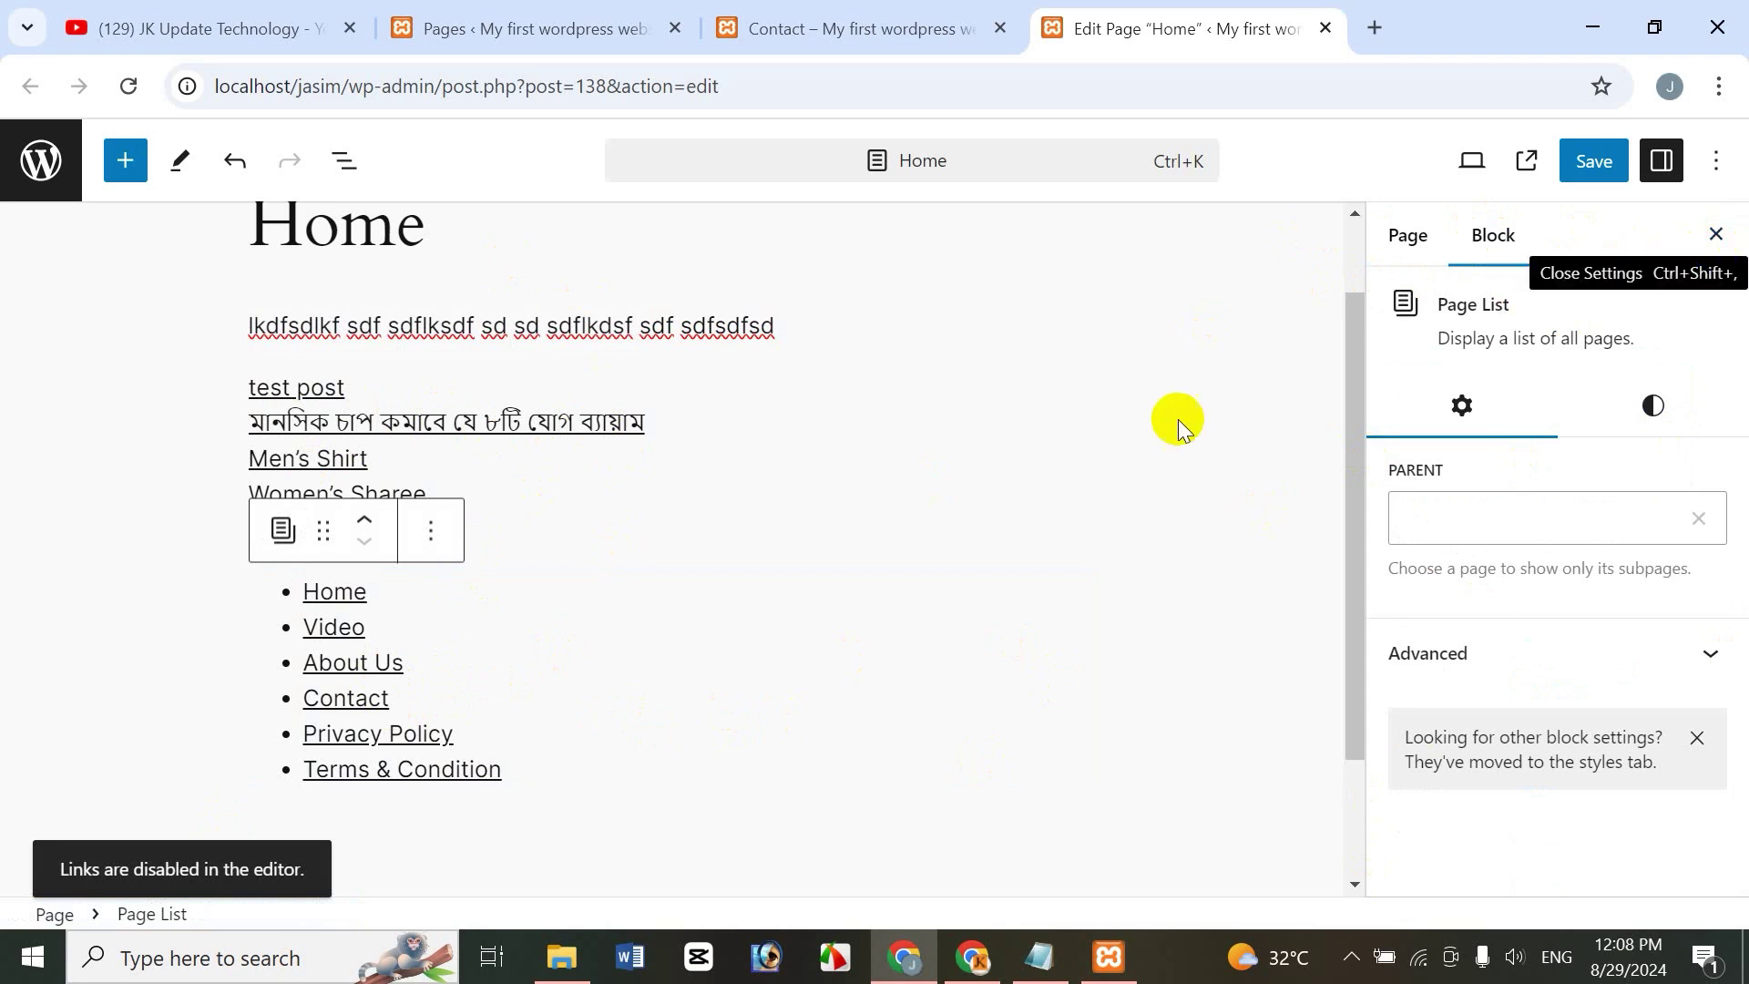
Save the Home page and open its published version in a new browser tab
left_click_drag(1351, 395, 1372, 289)
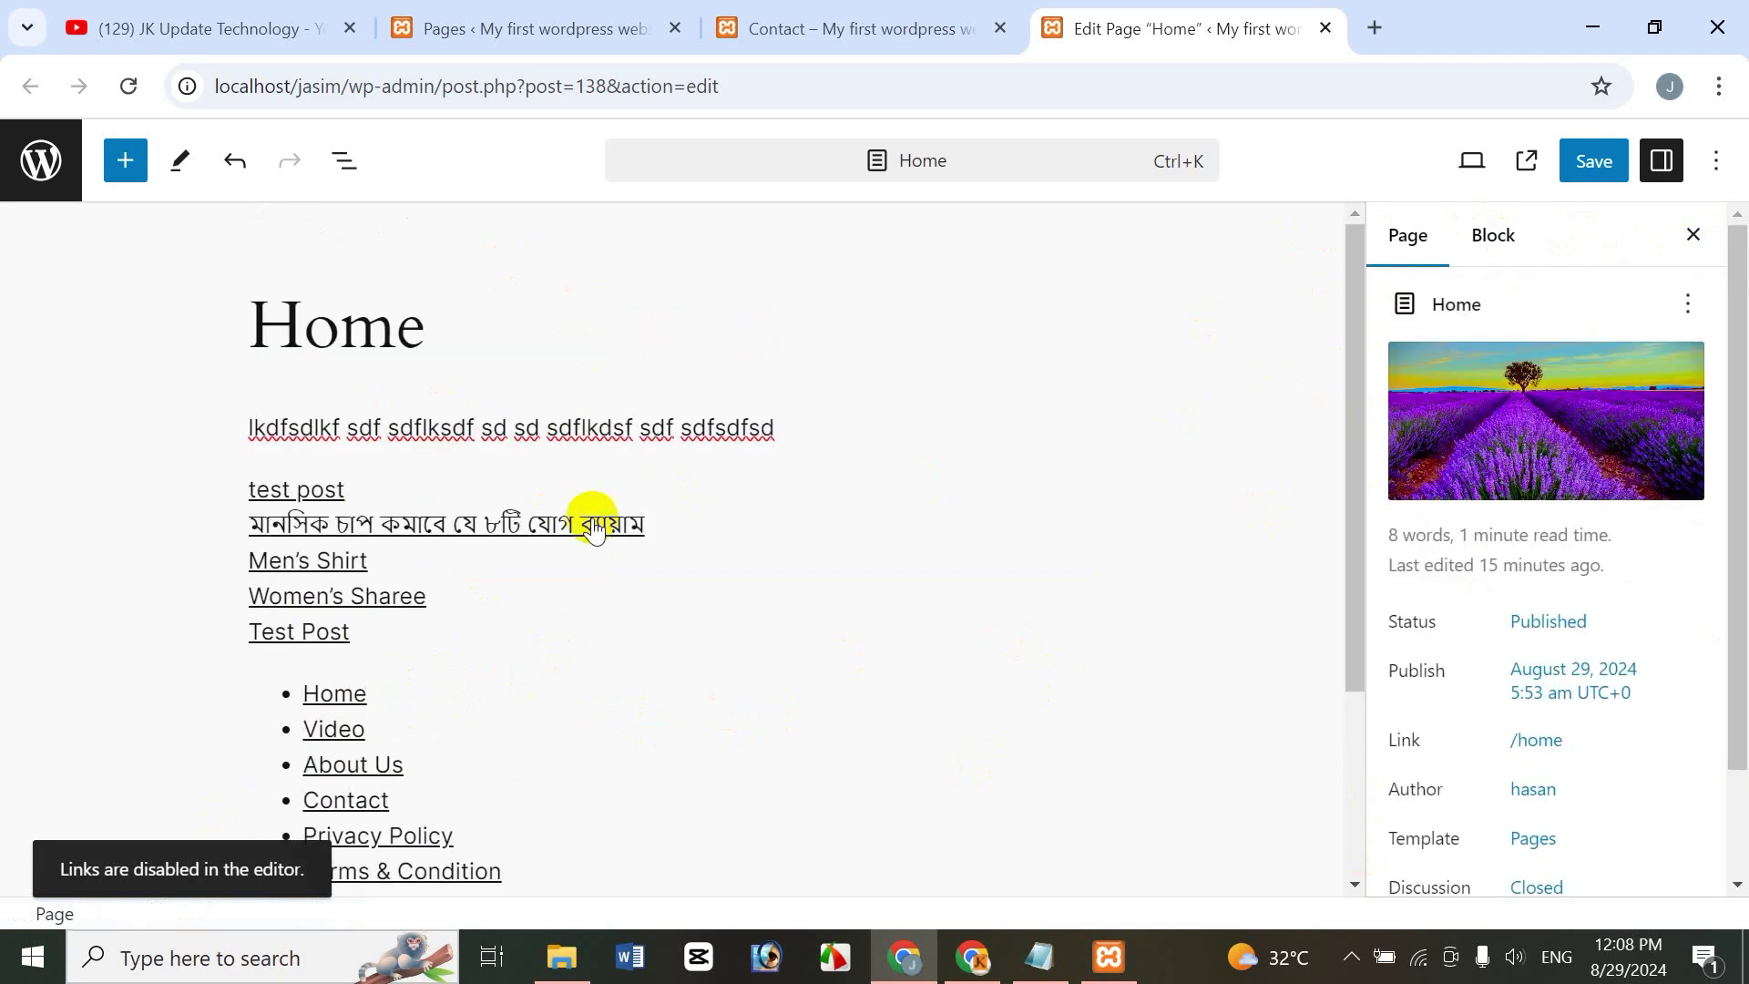
left_click(1596, 164)
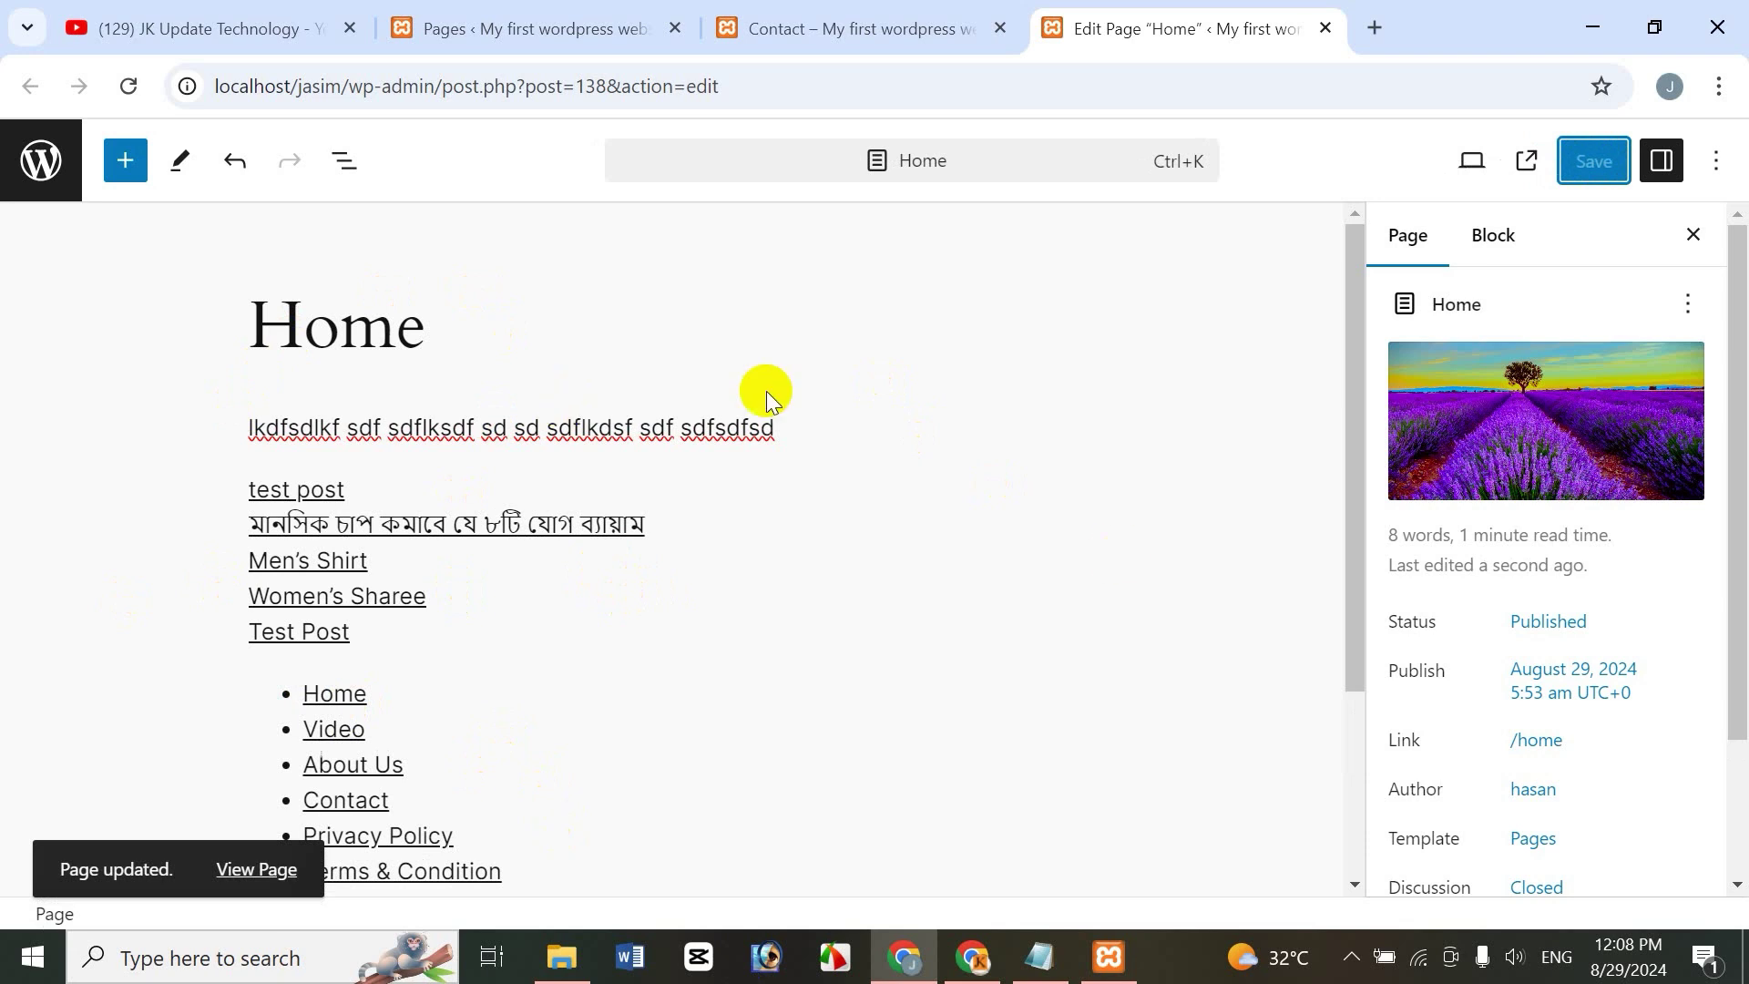
right_click(271, 867)
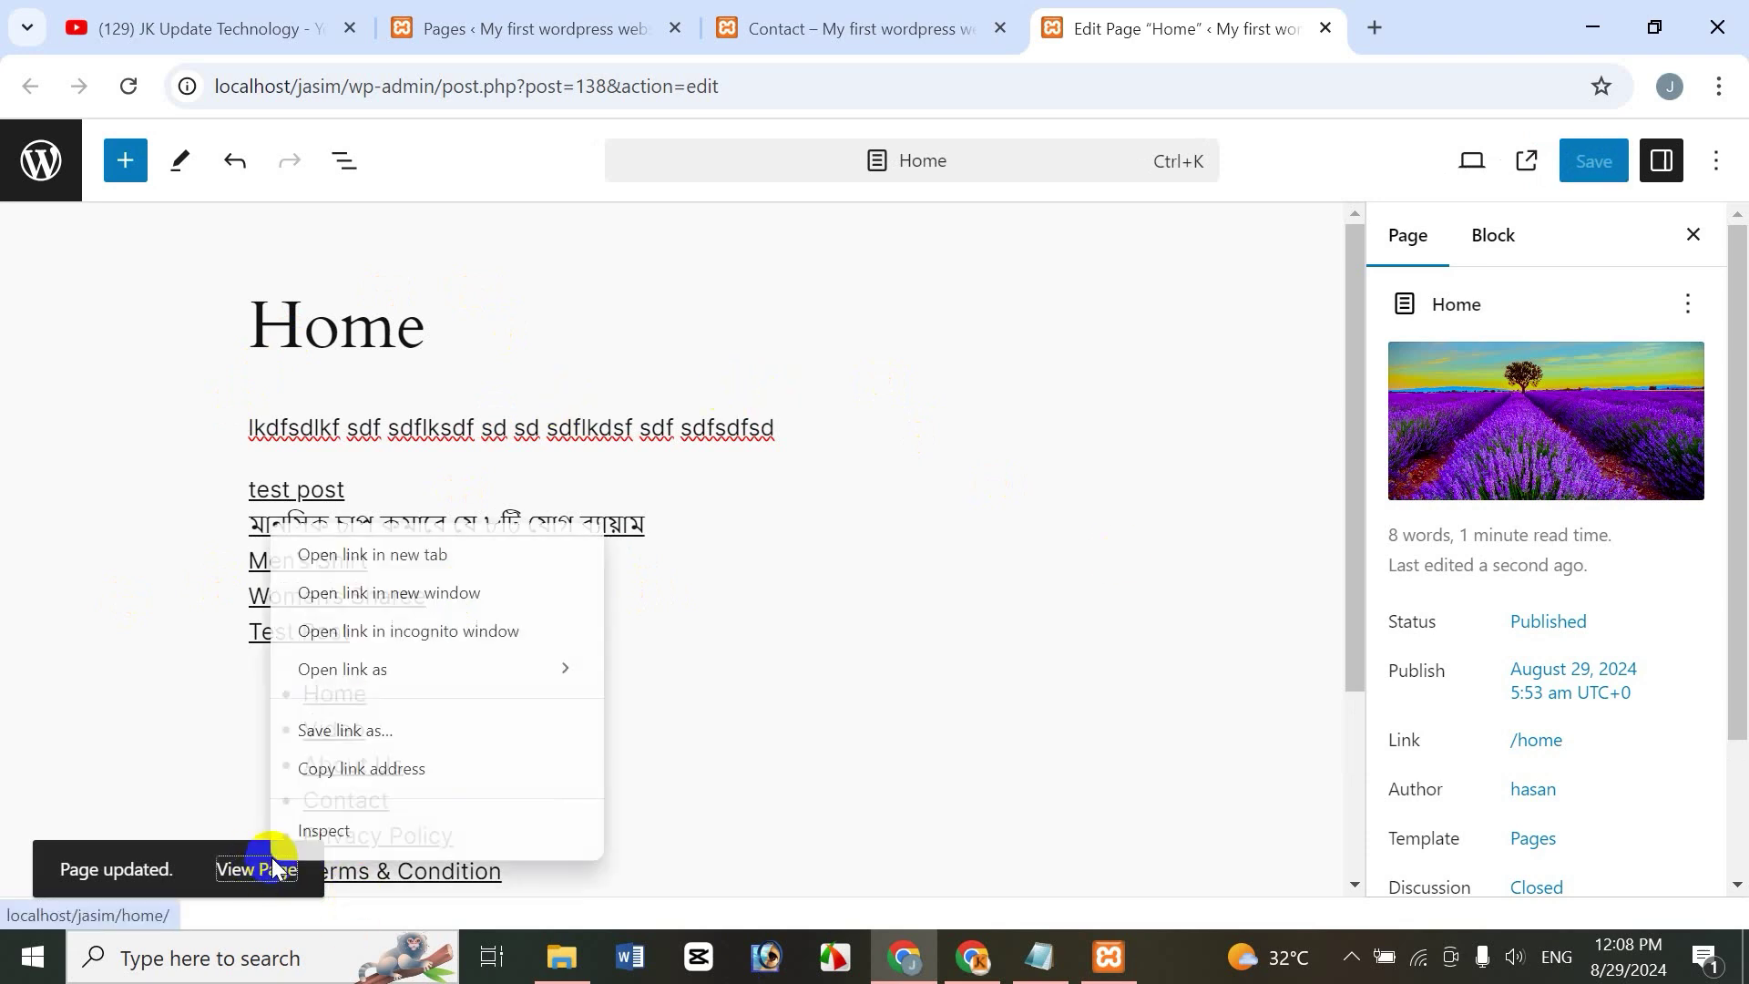
left_click(445, 554)
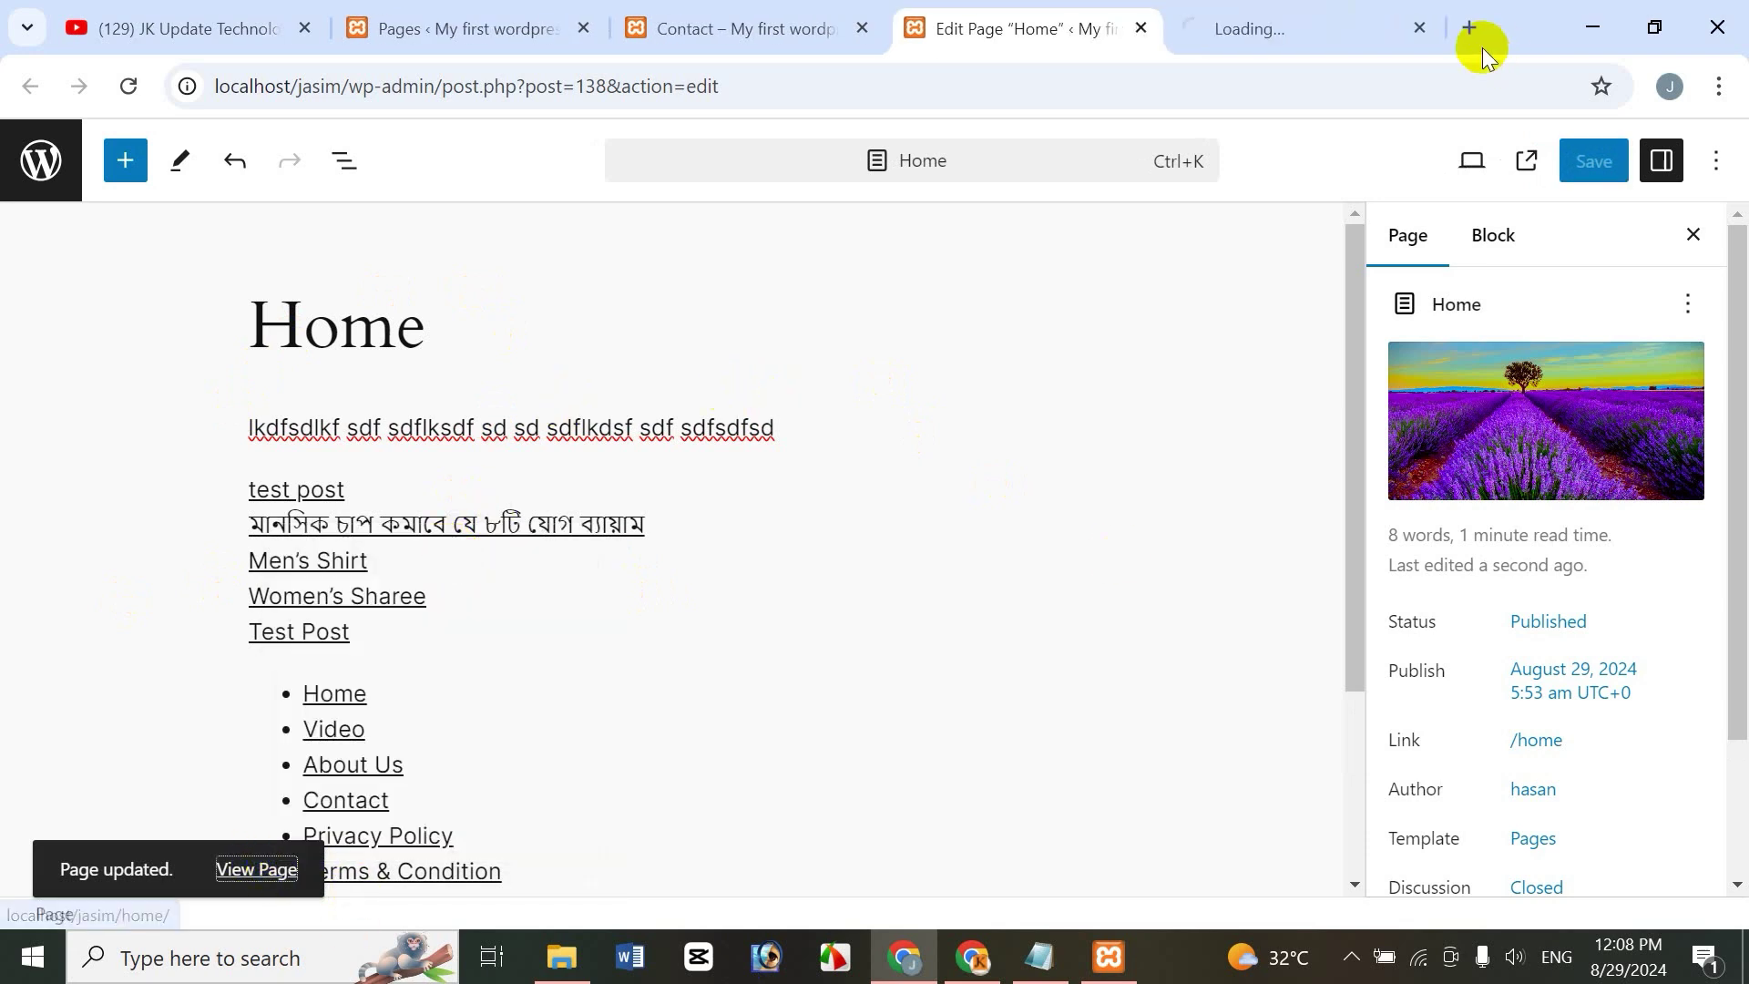
left_click(1371, 35)
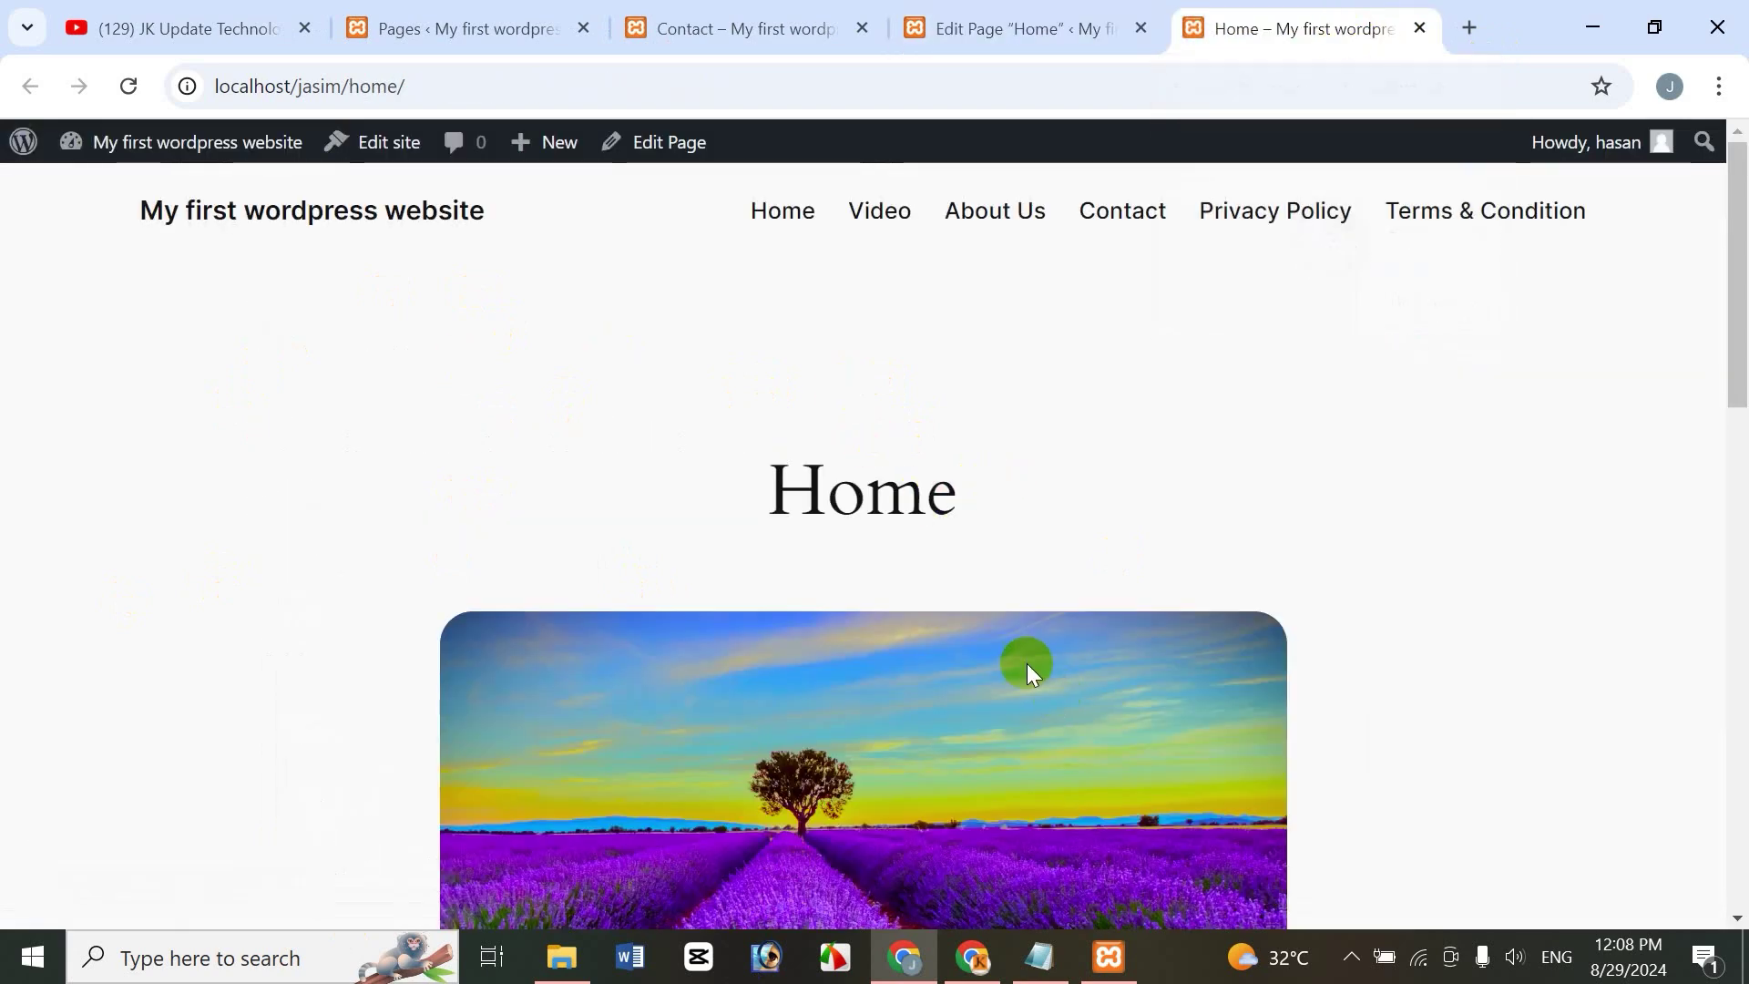
Look over the published Home page's featured image, paragraph, latest posts and page list
left_click_drag(1734, 332, 1733, 383)
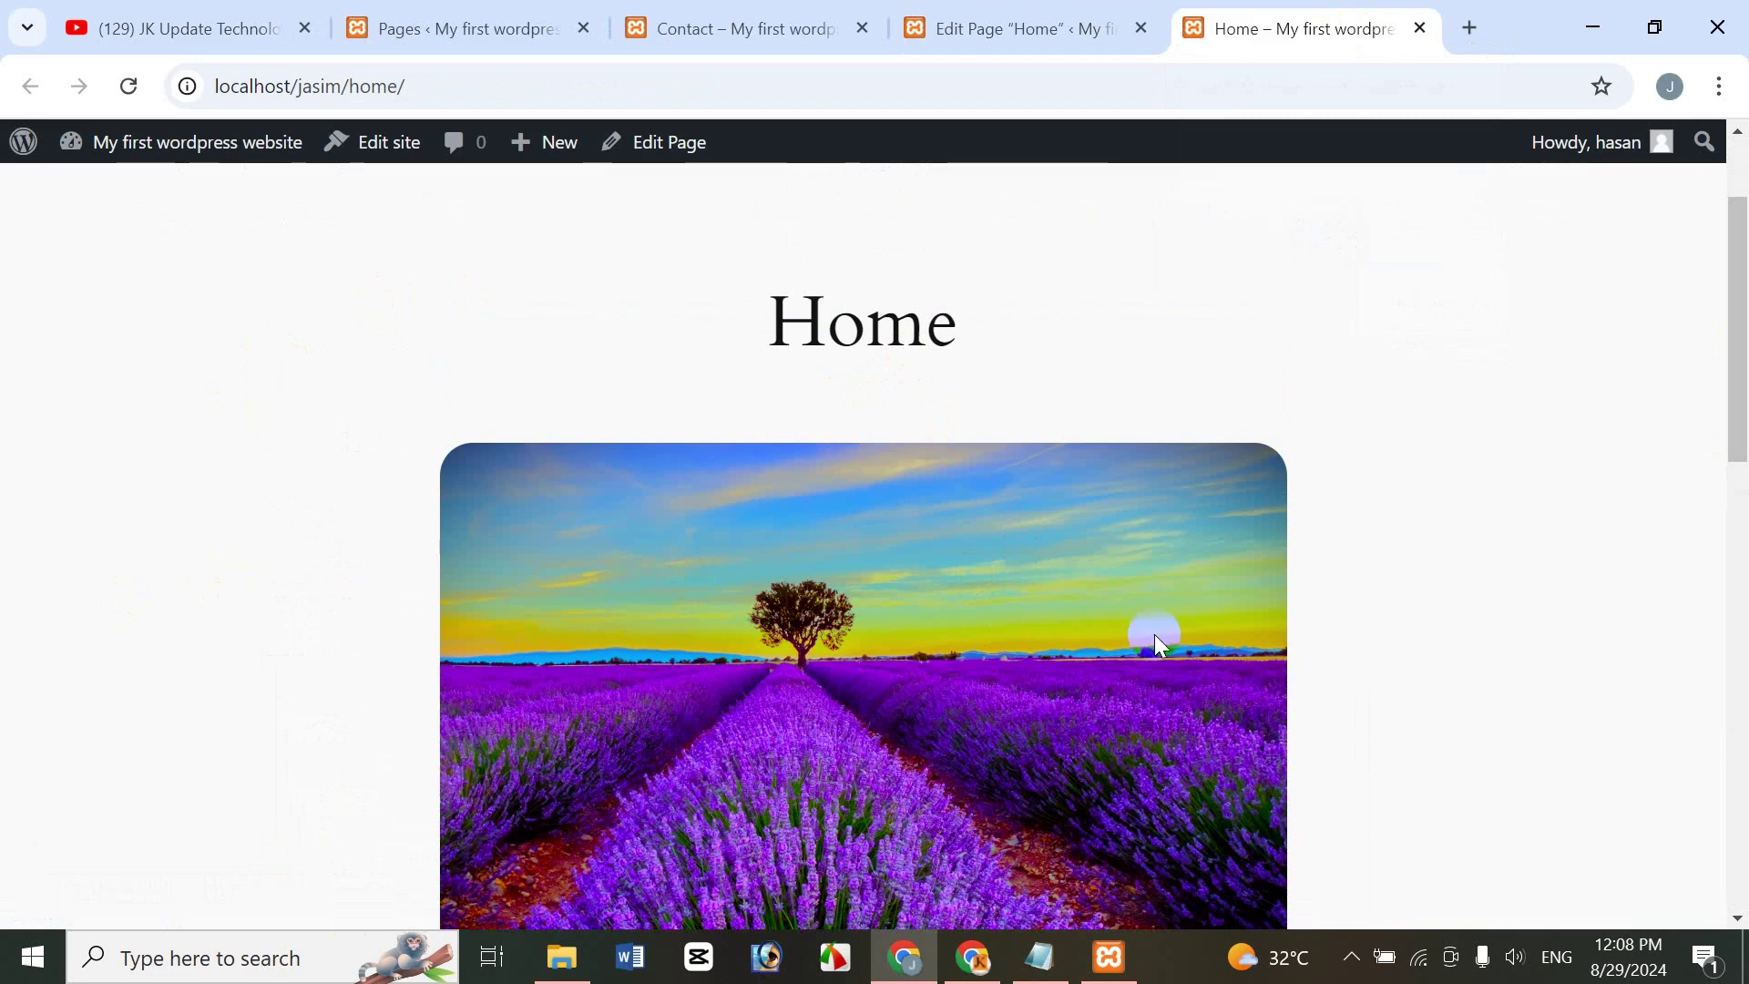
left_click_drag(1738, 316, 1726, 510)
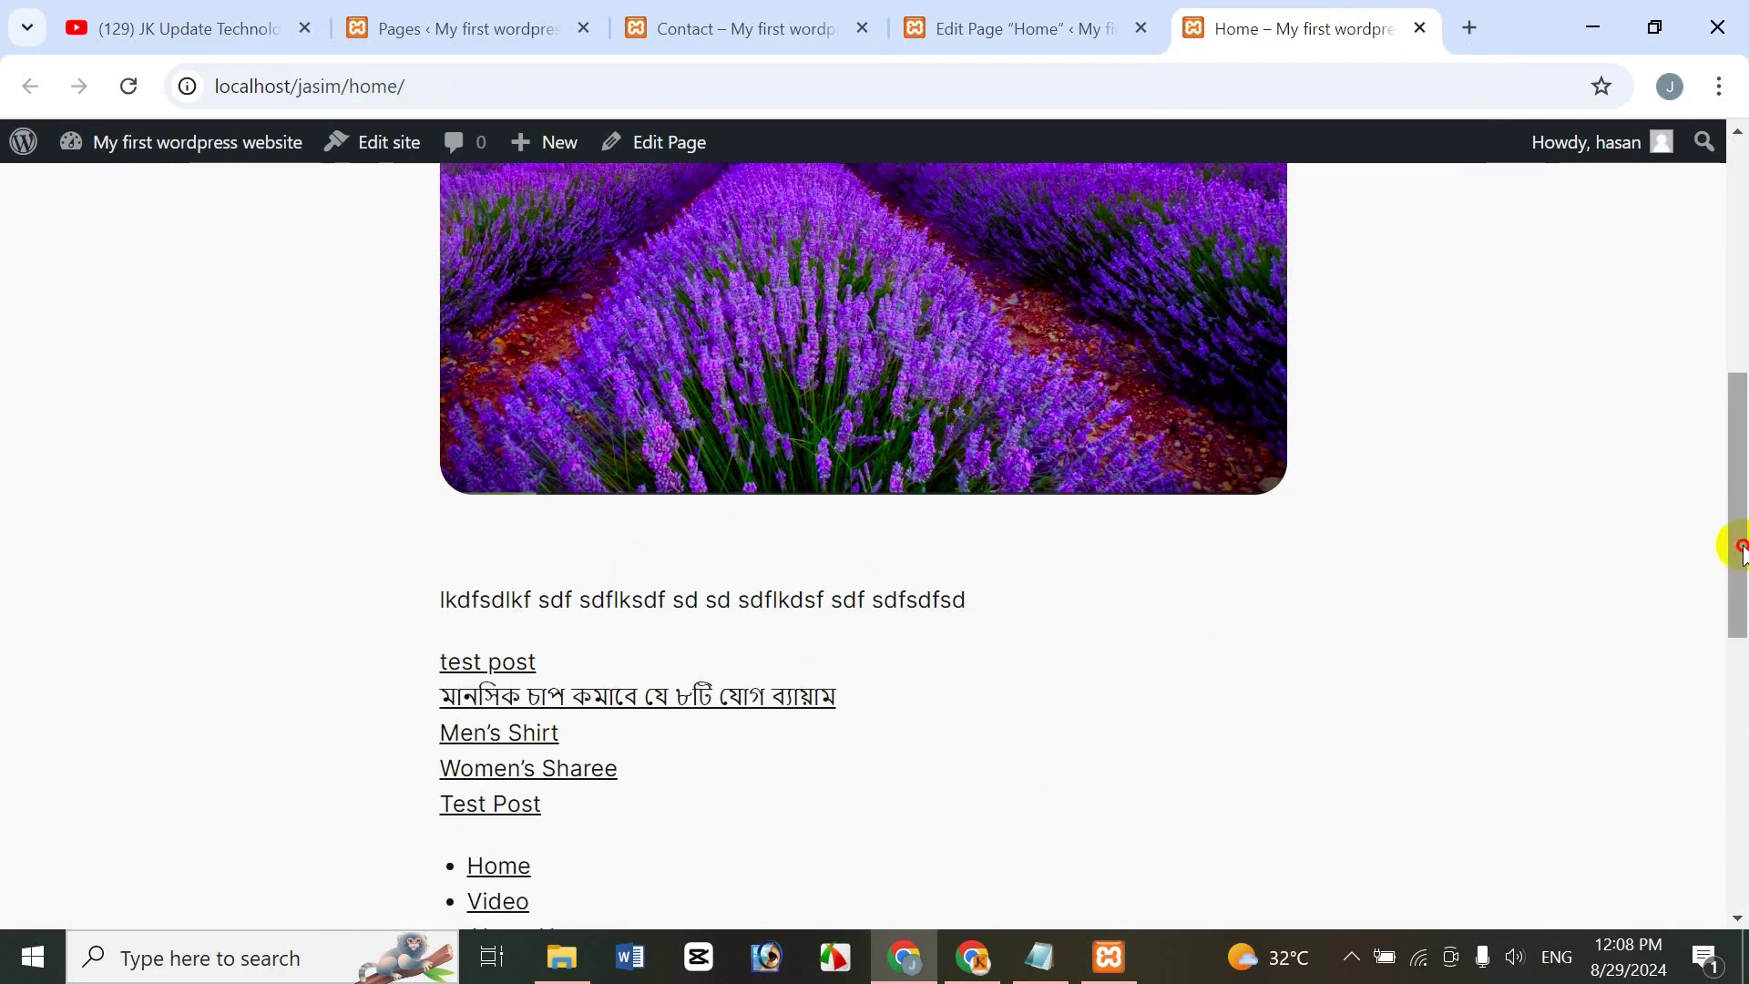
left_click_drag(1735, 572, 1731, 629)
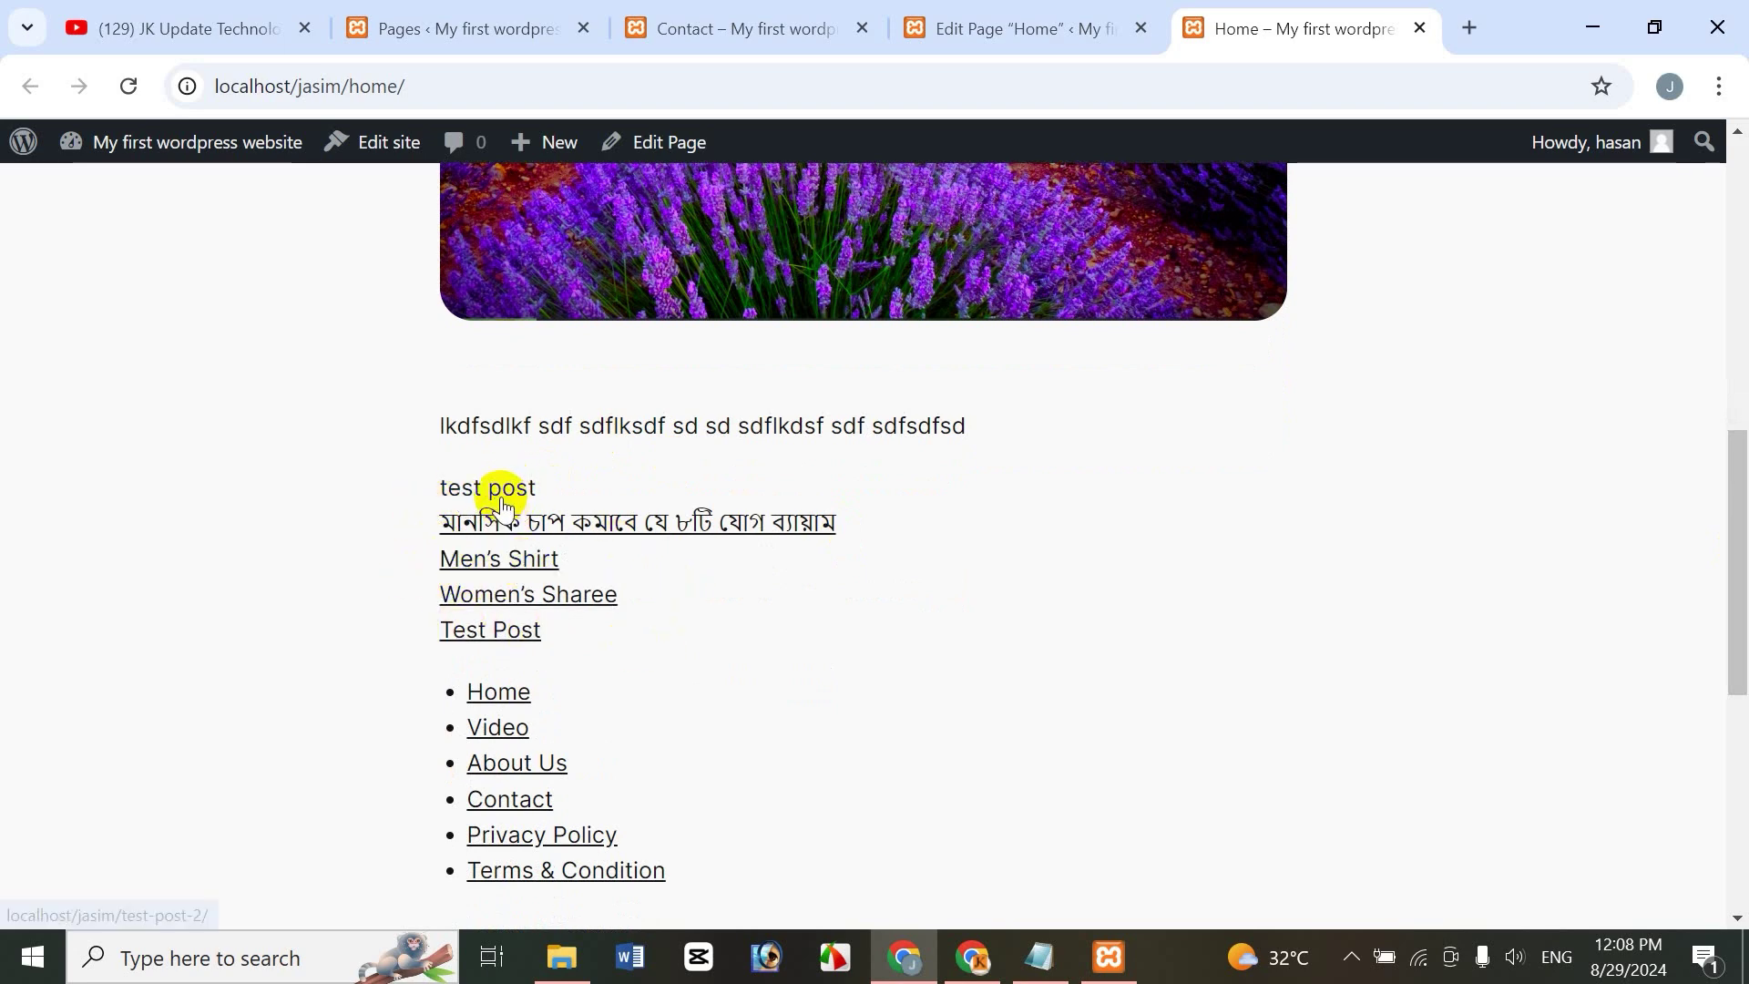
left_click_drag(1736, 553, 1733, 606)
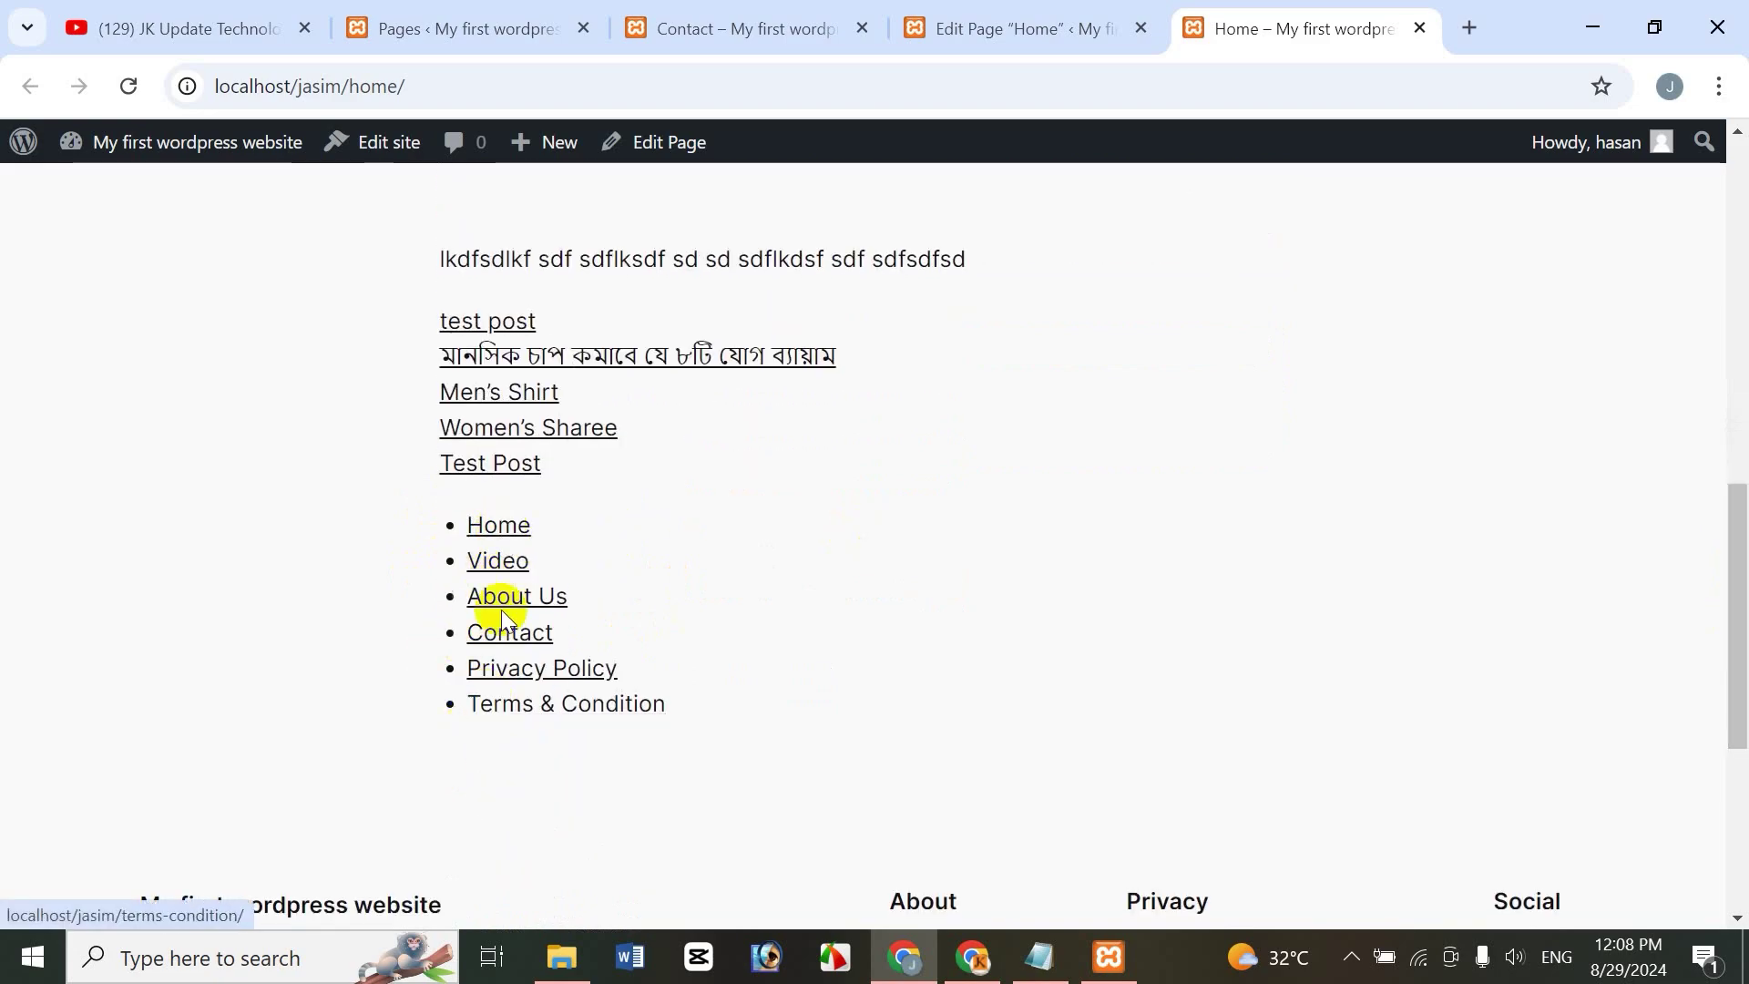
View the Bengali yoga post and the Women's Sharee post from the latest posts list, and return to the Home page
left_click_drag(1738, 563, 1731, 648)
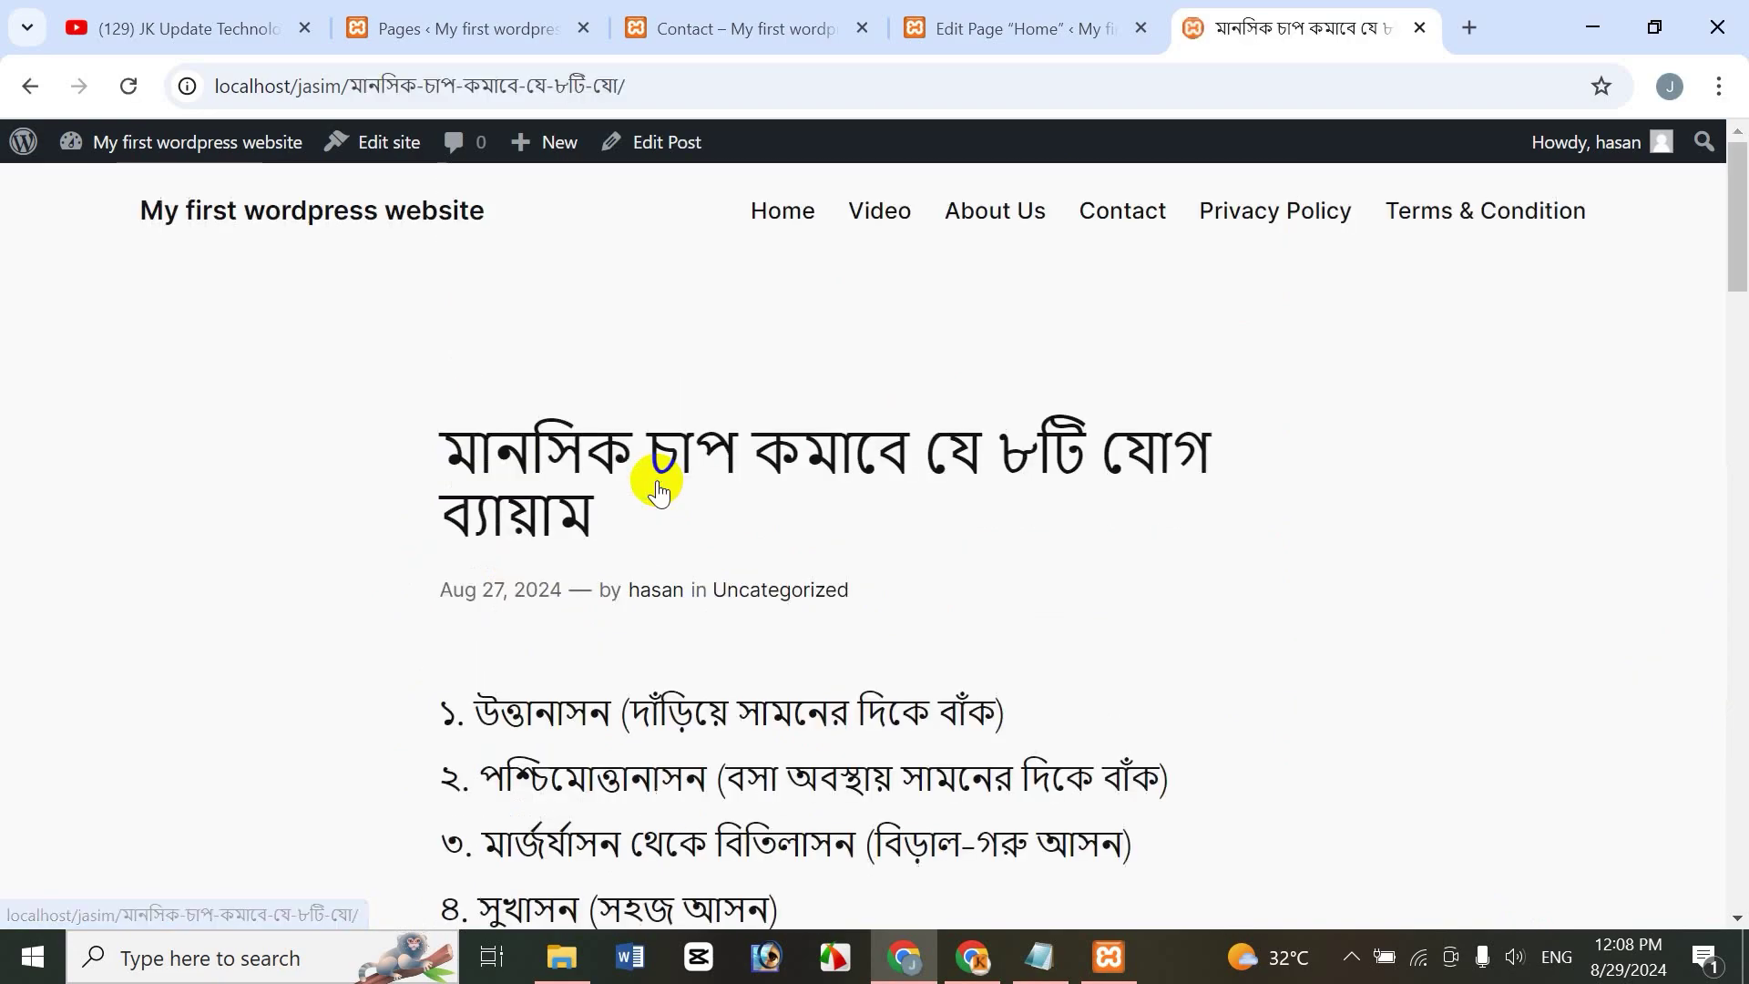
left_click(1740, 430)
left_click_drag(1741, 430, 1741, 601)
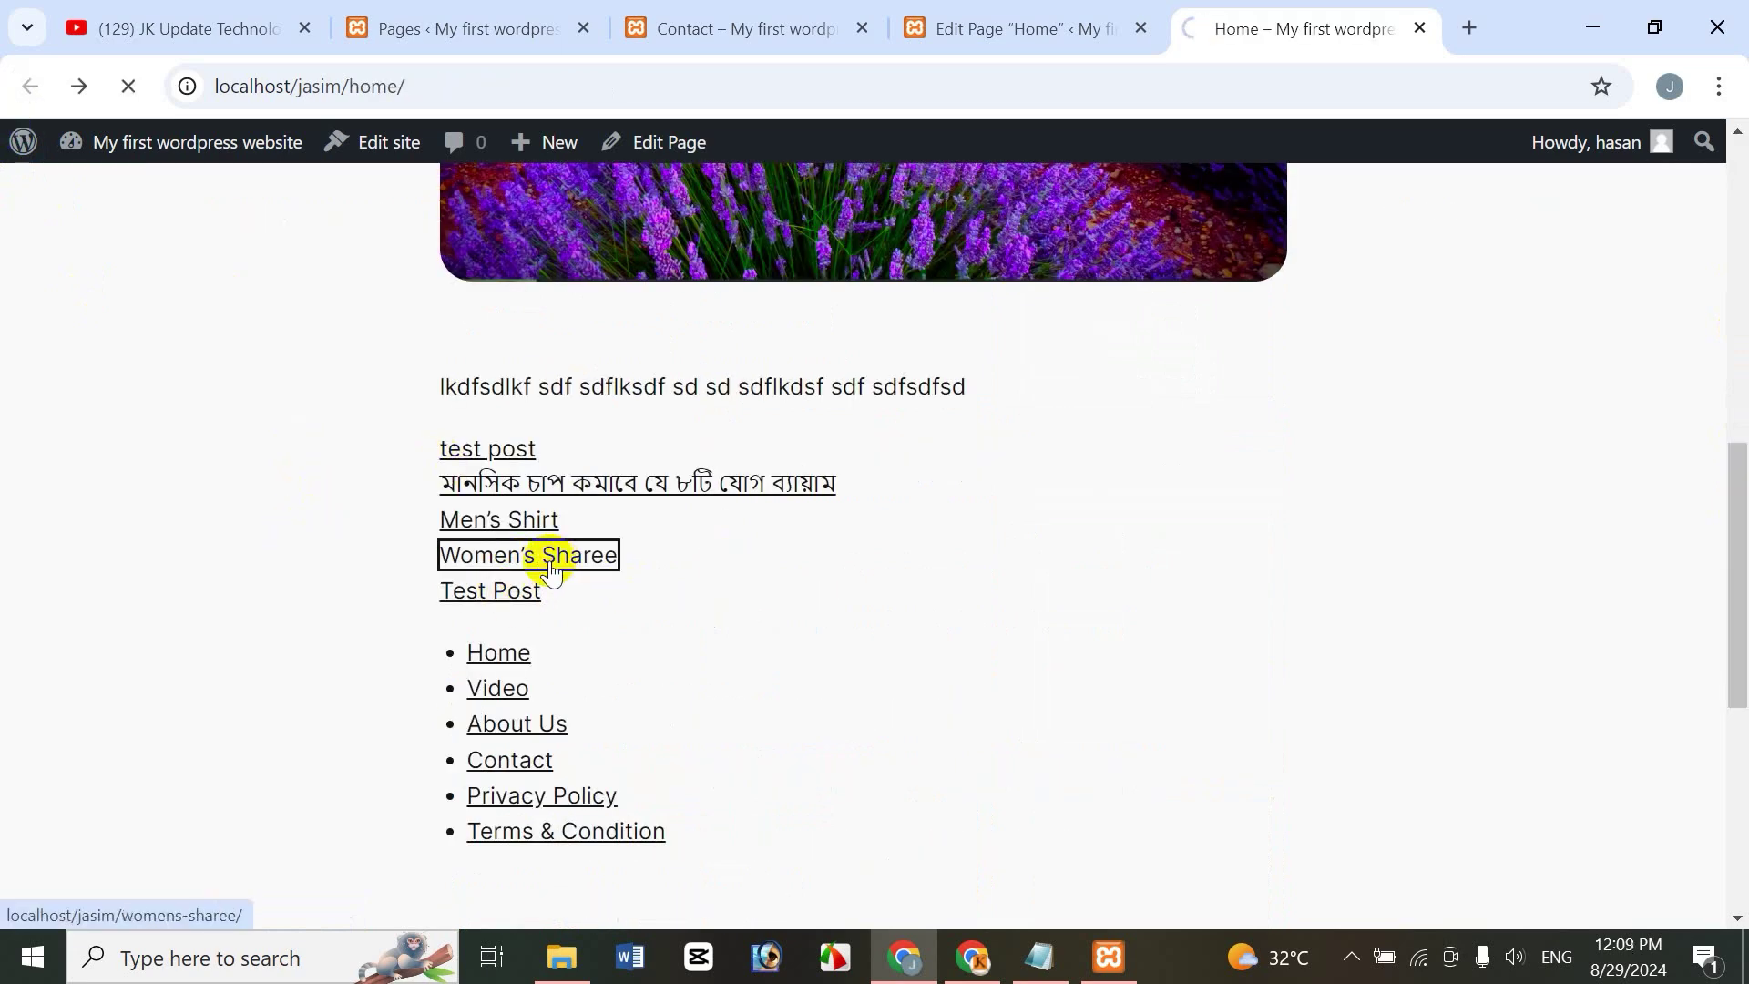
left_click_drag(1737, 234, 1737, 305)
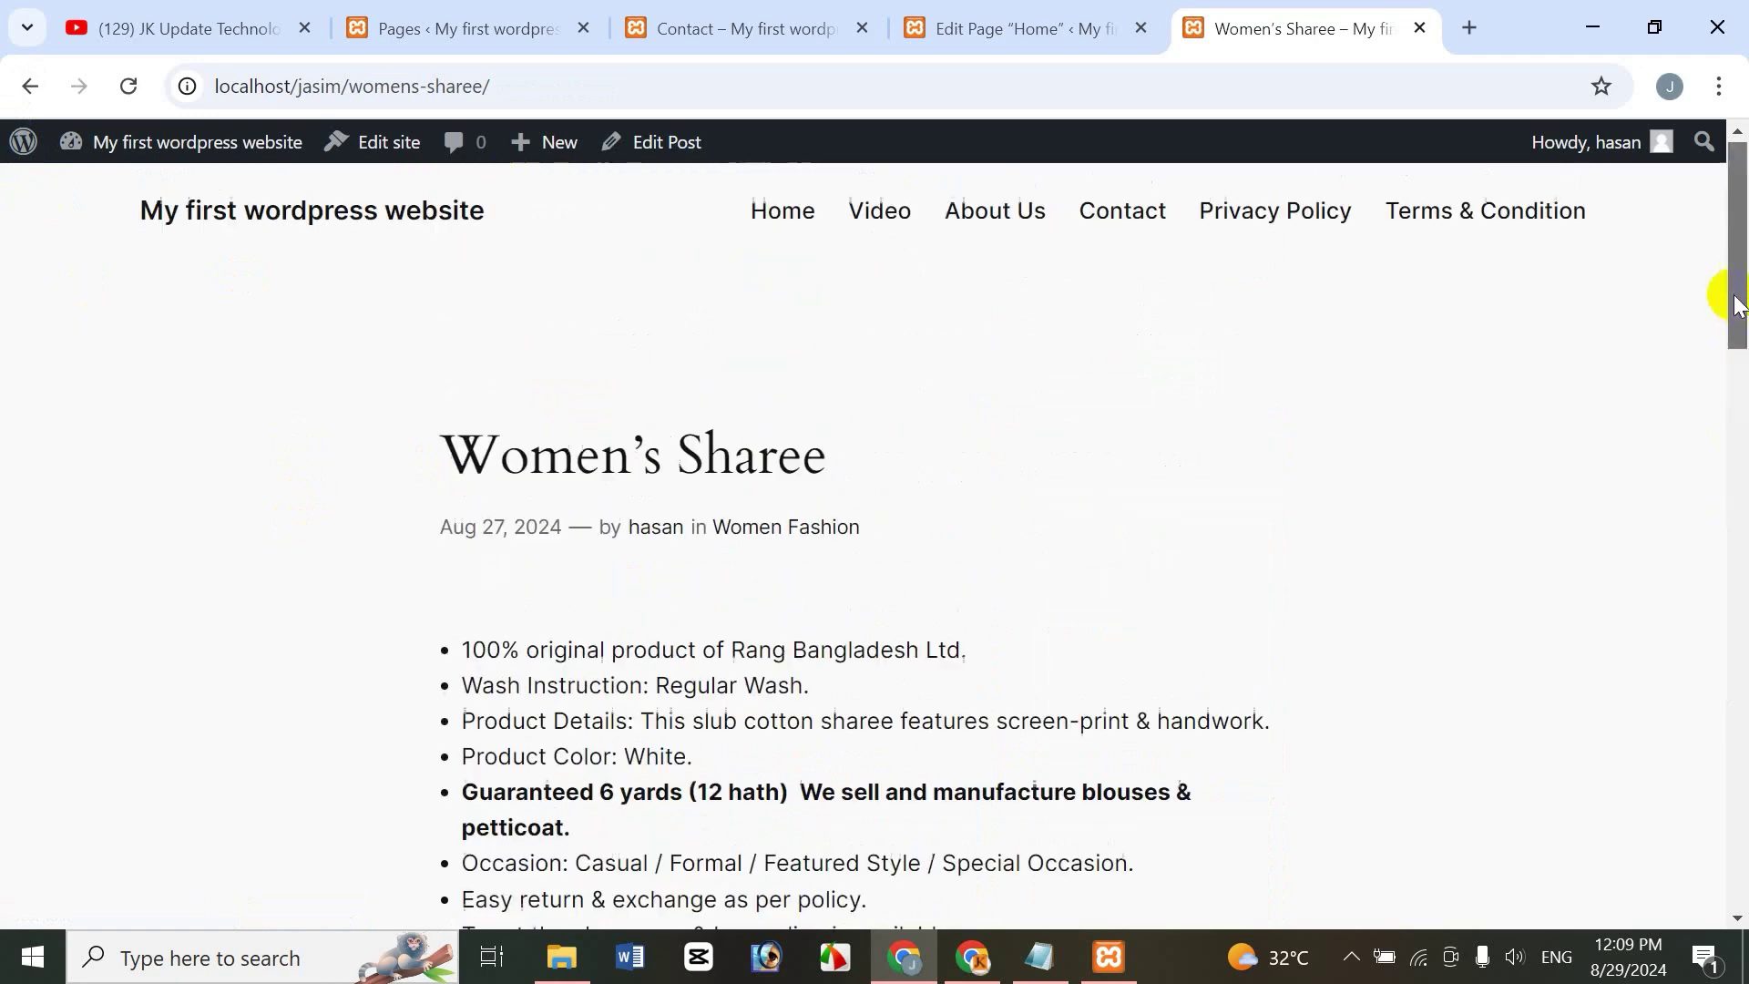
left_click(30, 86)
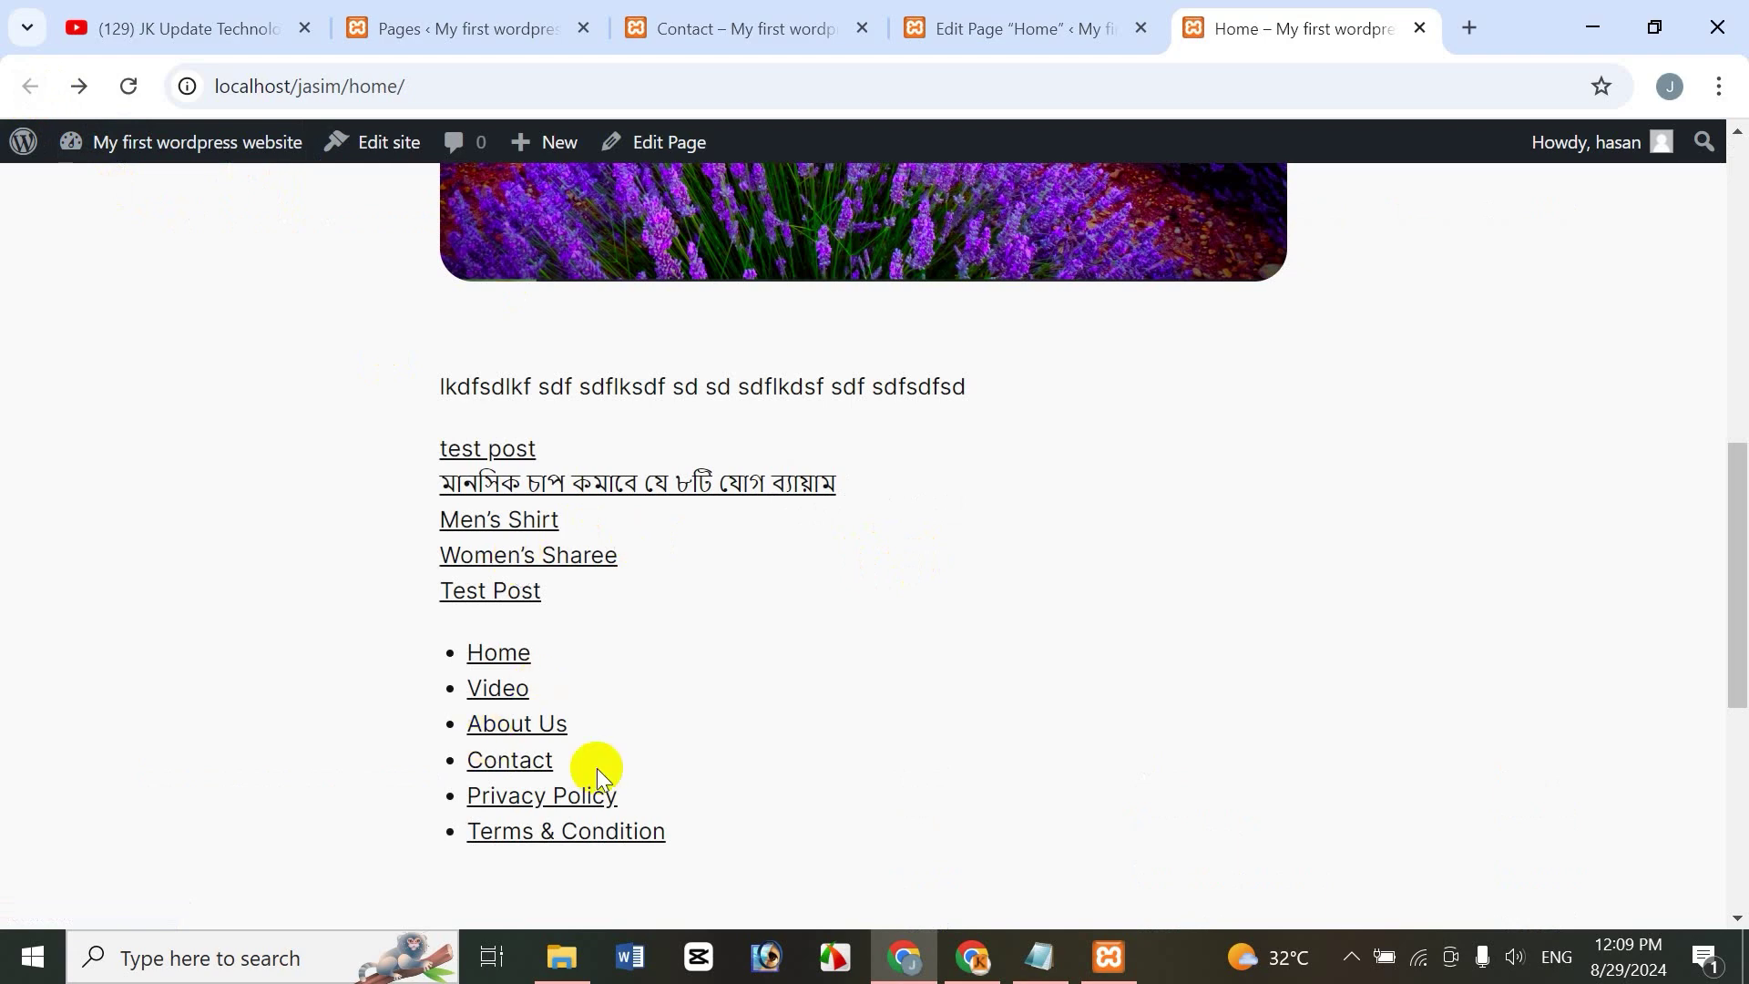
Check the Video link in the published page list and return to the top of the Home page
left_click(507, 701)
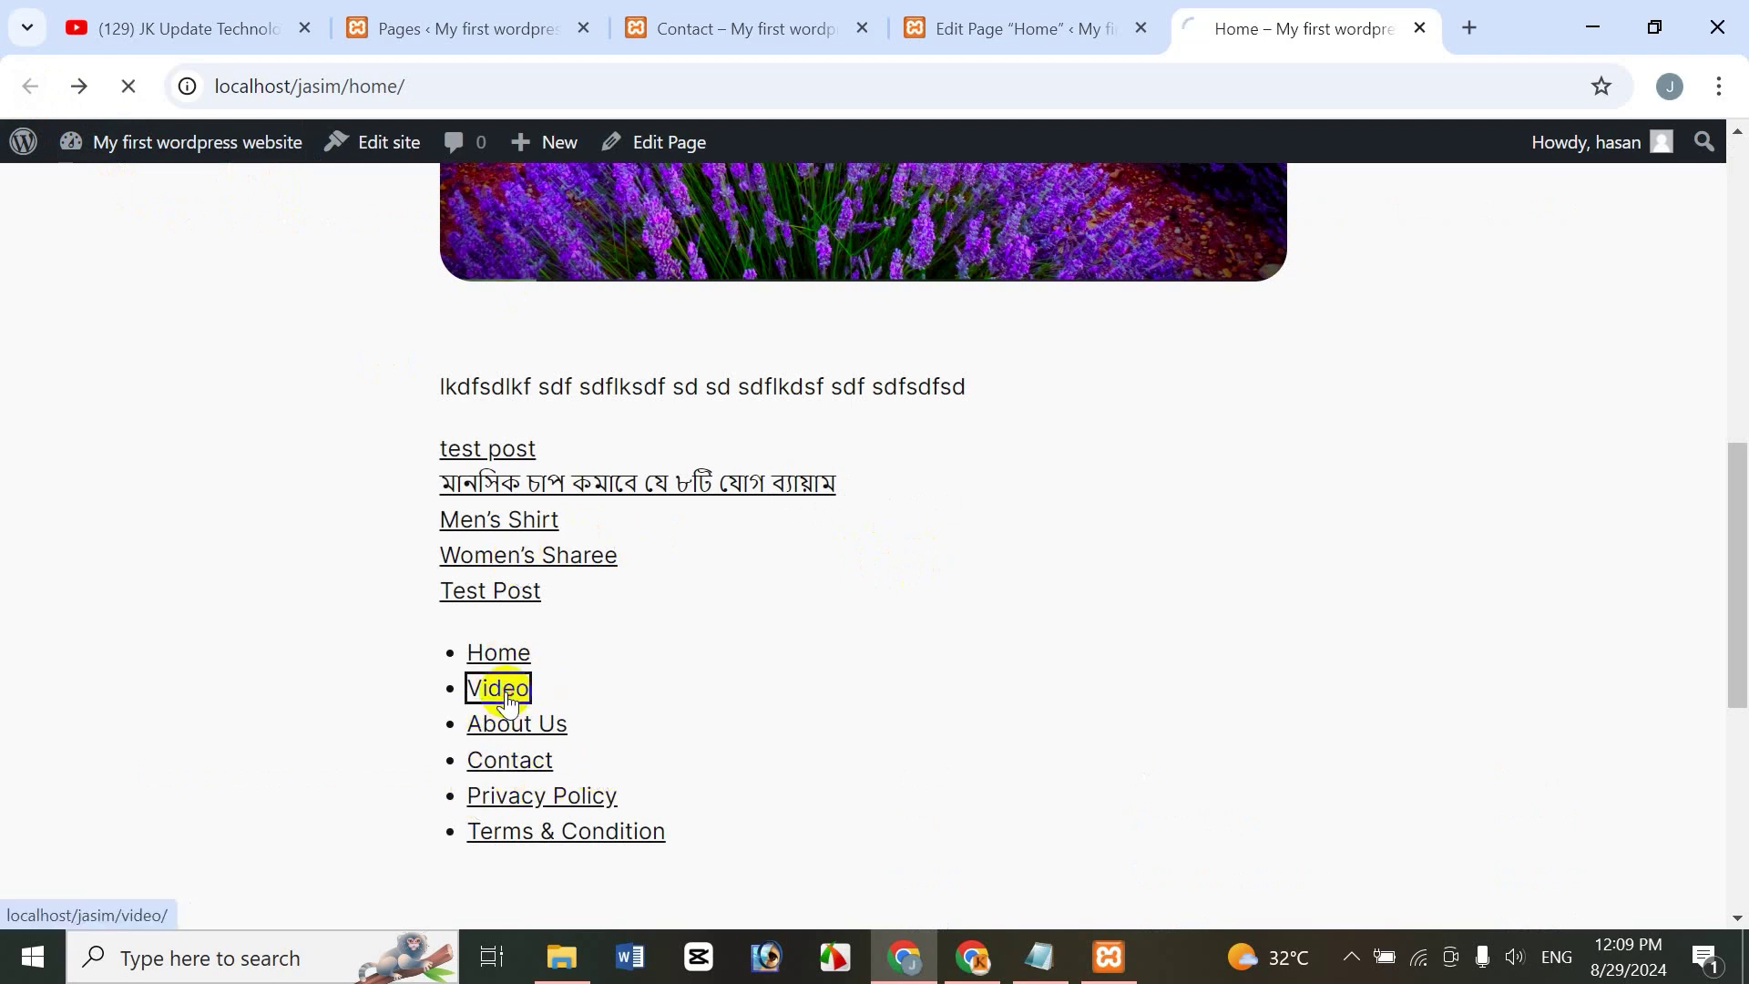
left_click(22, 85)
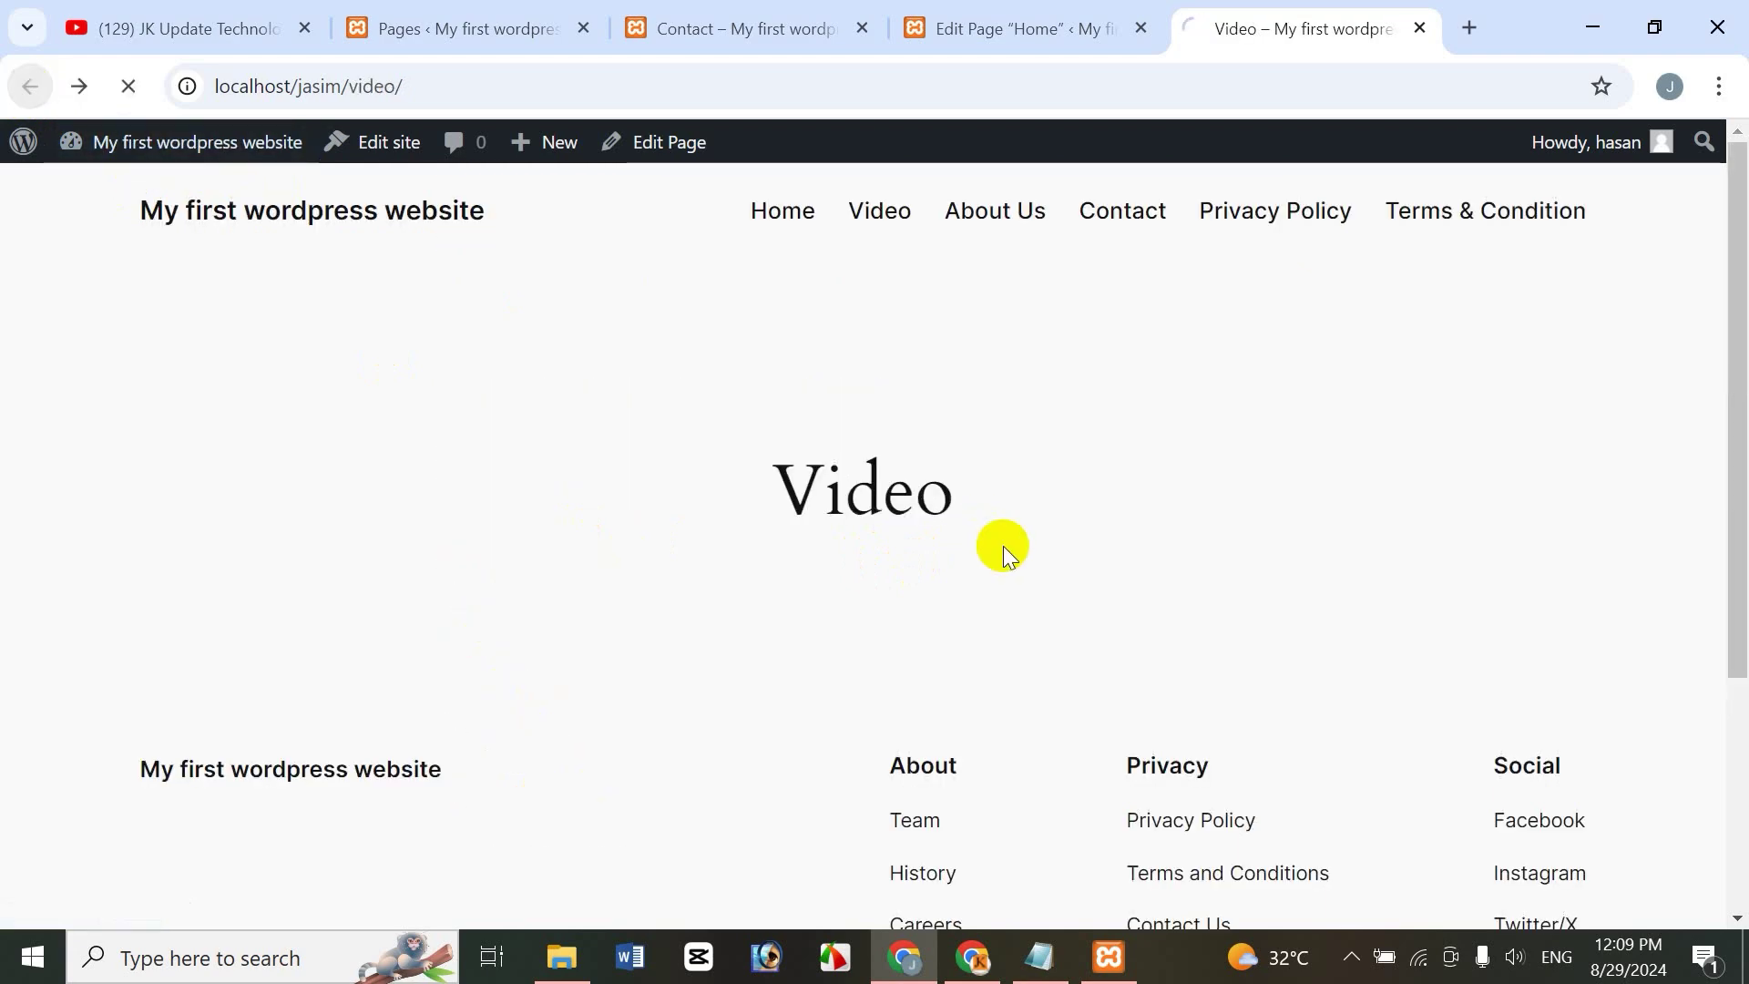
left_click_drag(1740, 551, 1742, 273)
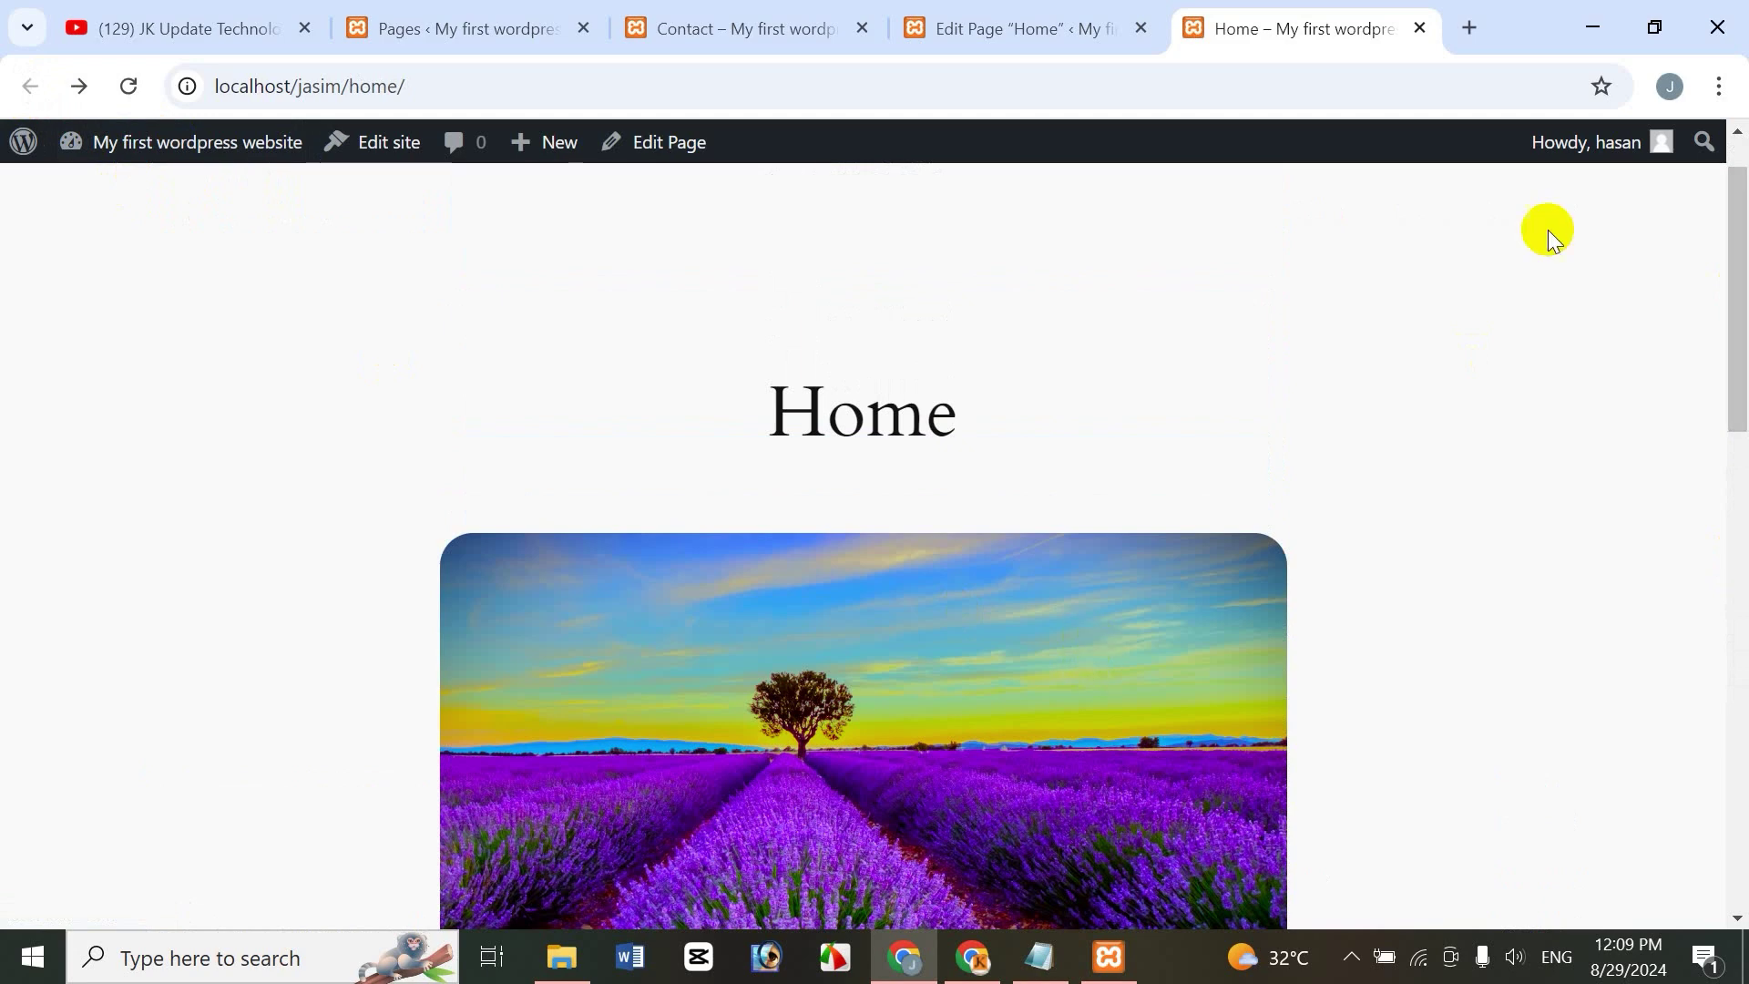
Close the Home page preview, the Home page editor and the Contact page tabs
left_click(1420, 28)
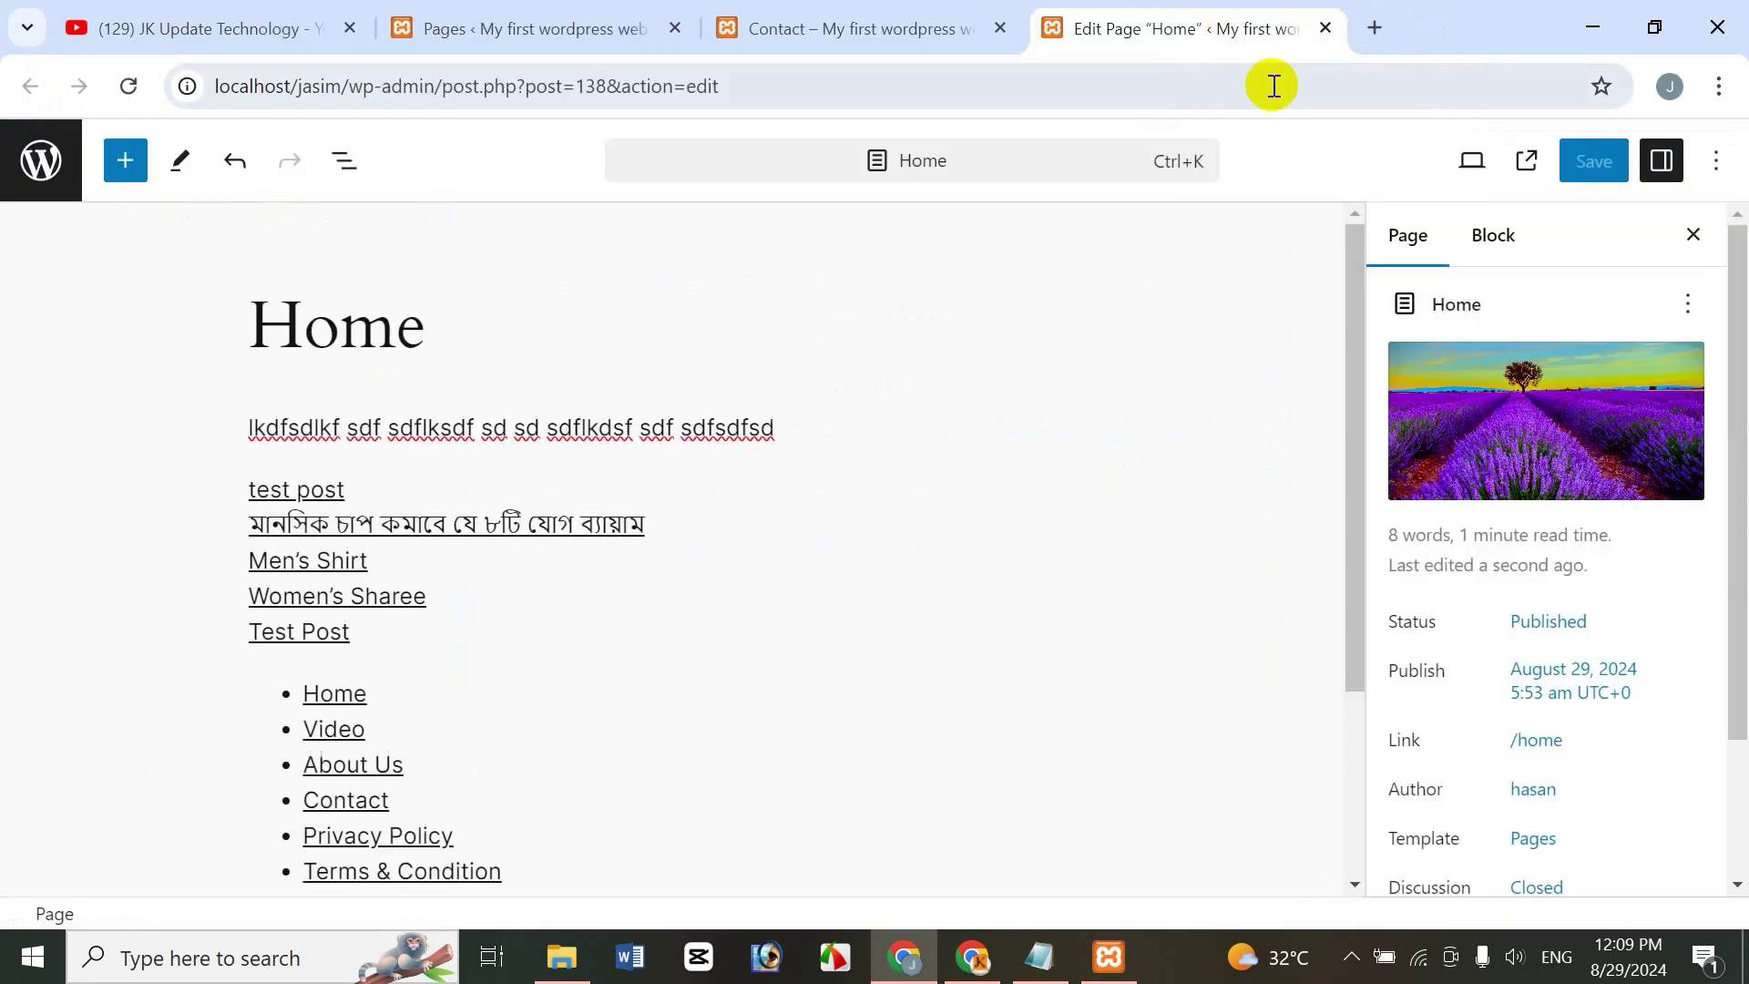
left_click(1325, 29)
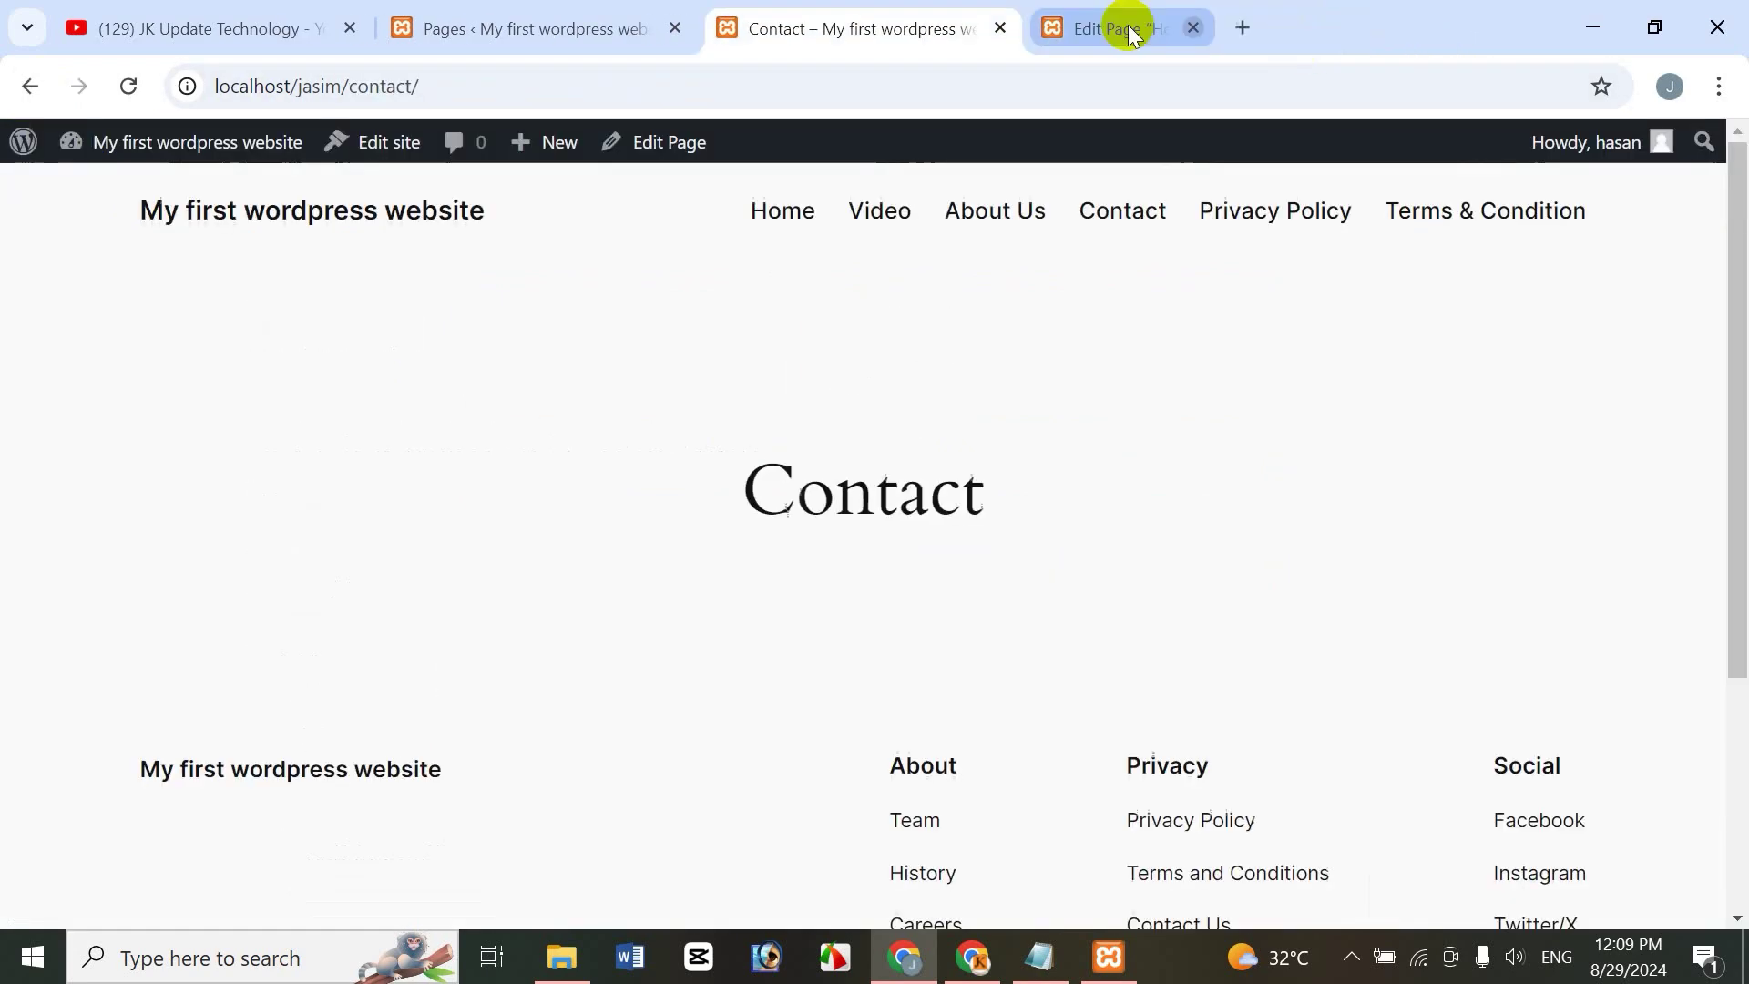
left_click(999, 28)
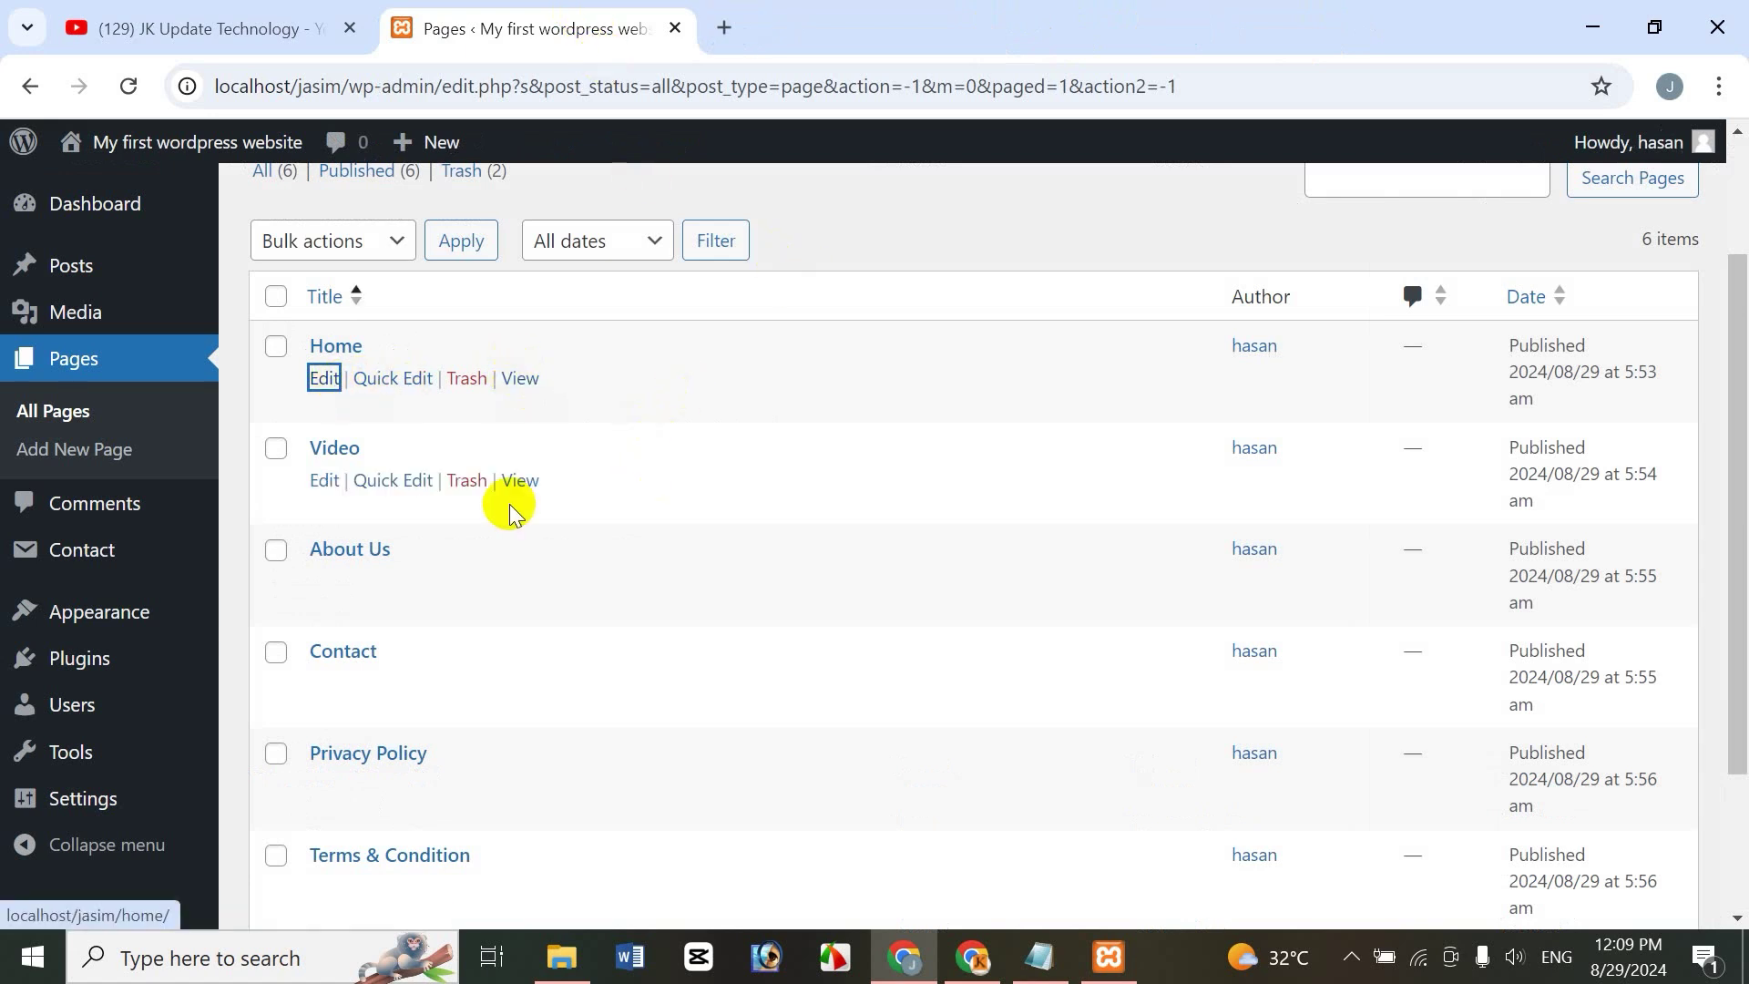
Open the Video page for editing in a new tab and dismiss the pattern chooser
mouse_move(328, 442)
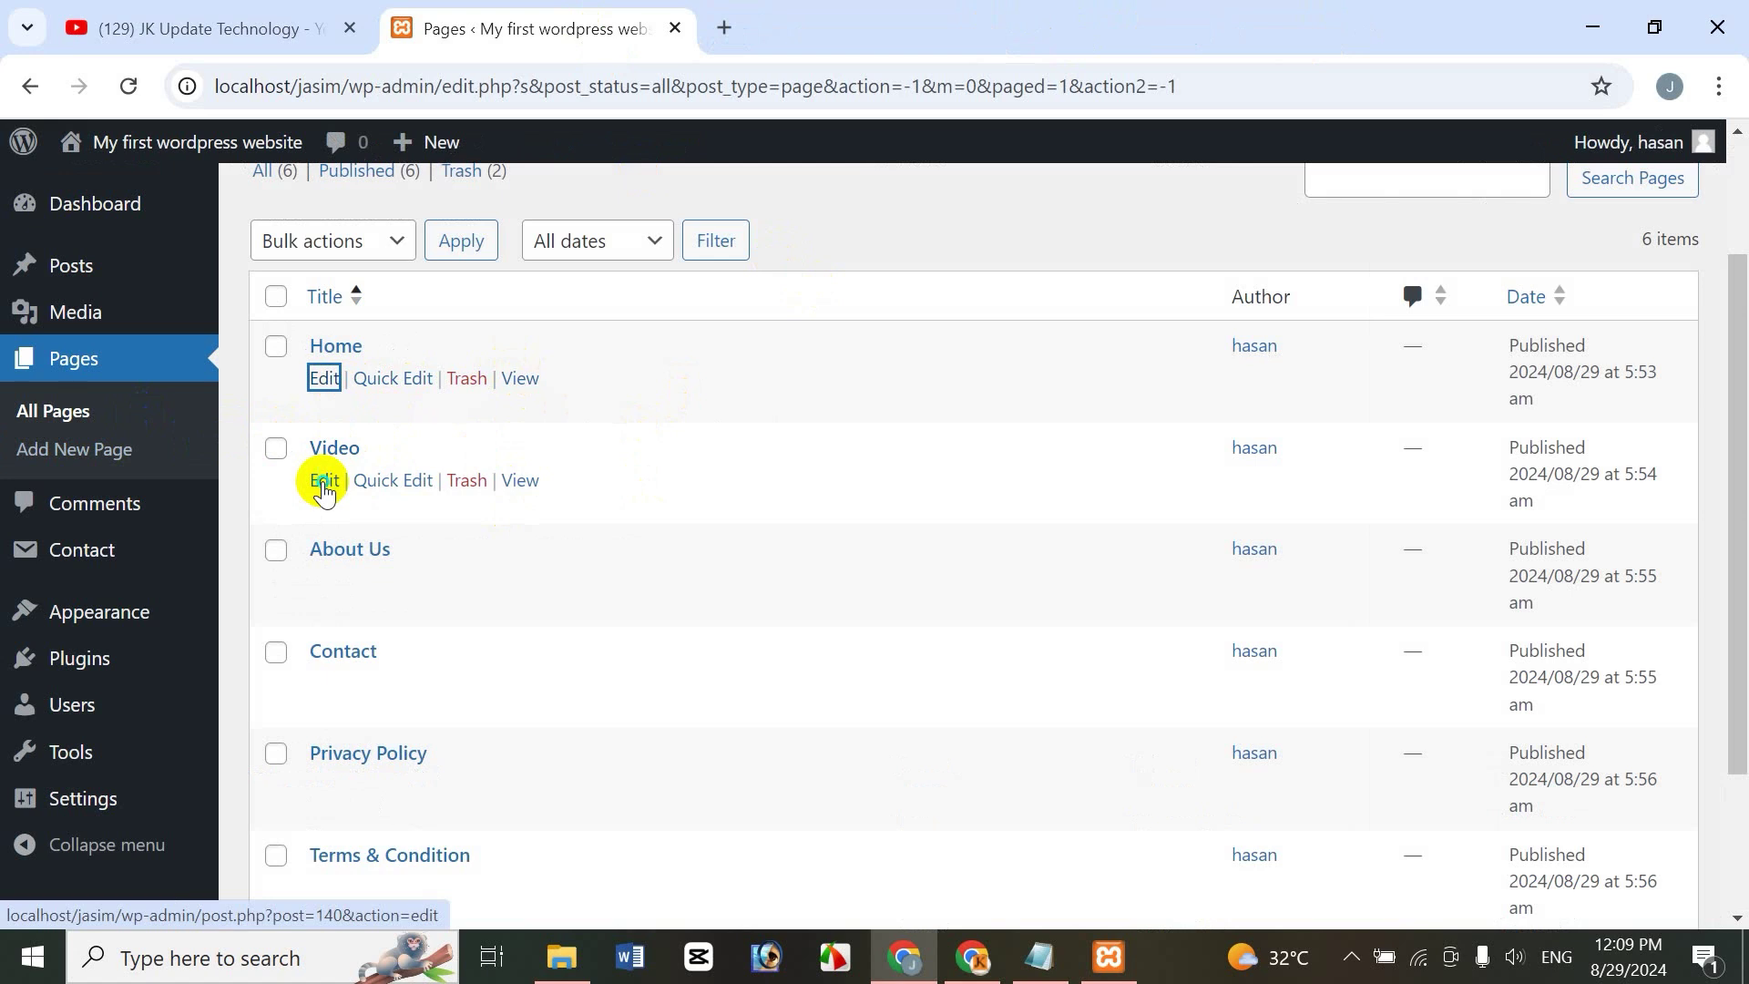
right_click(324, 492)
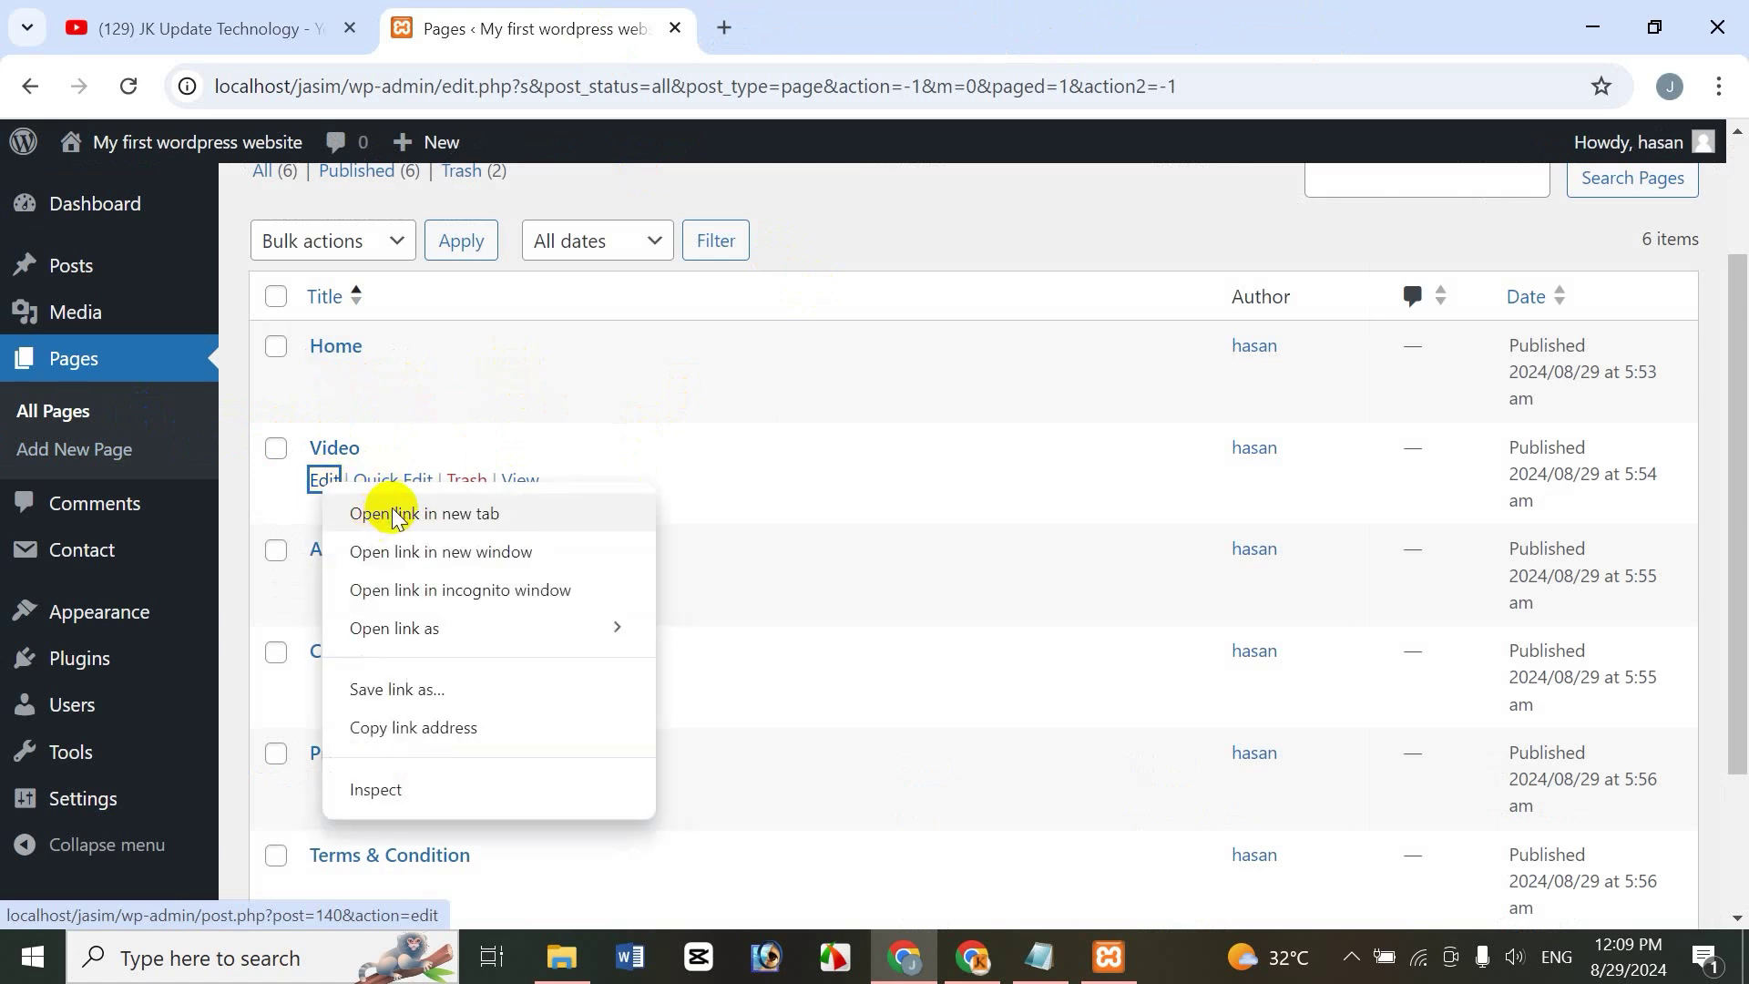
left_click(394, 515)
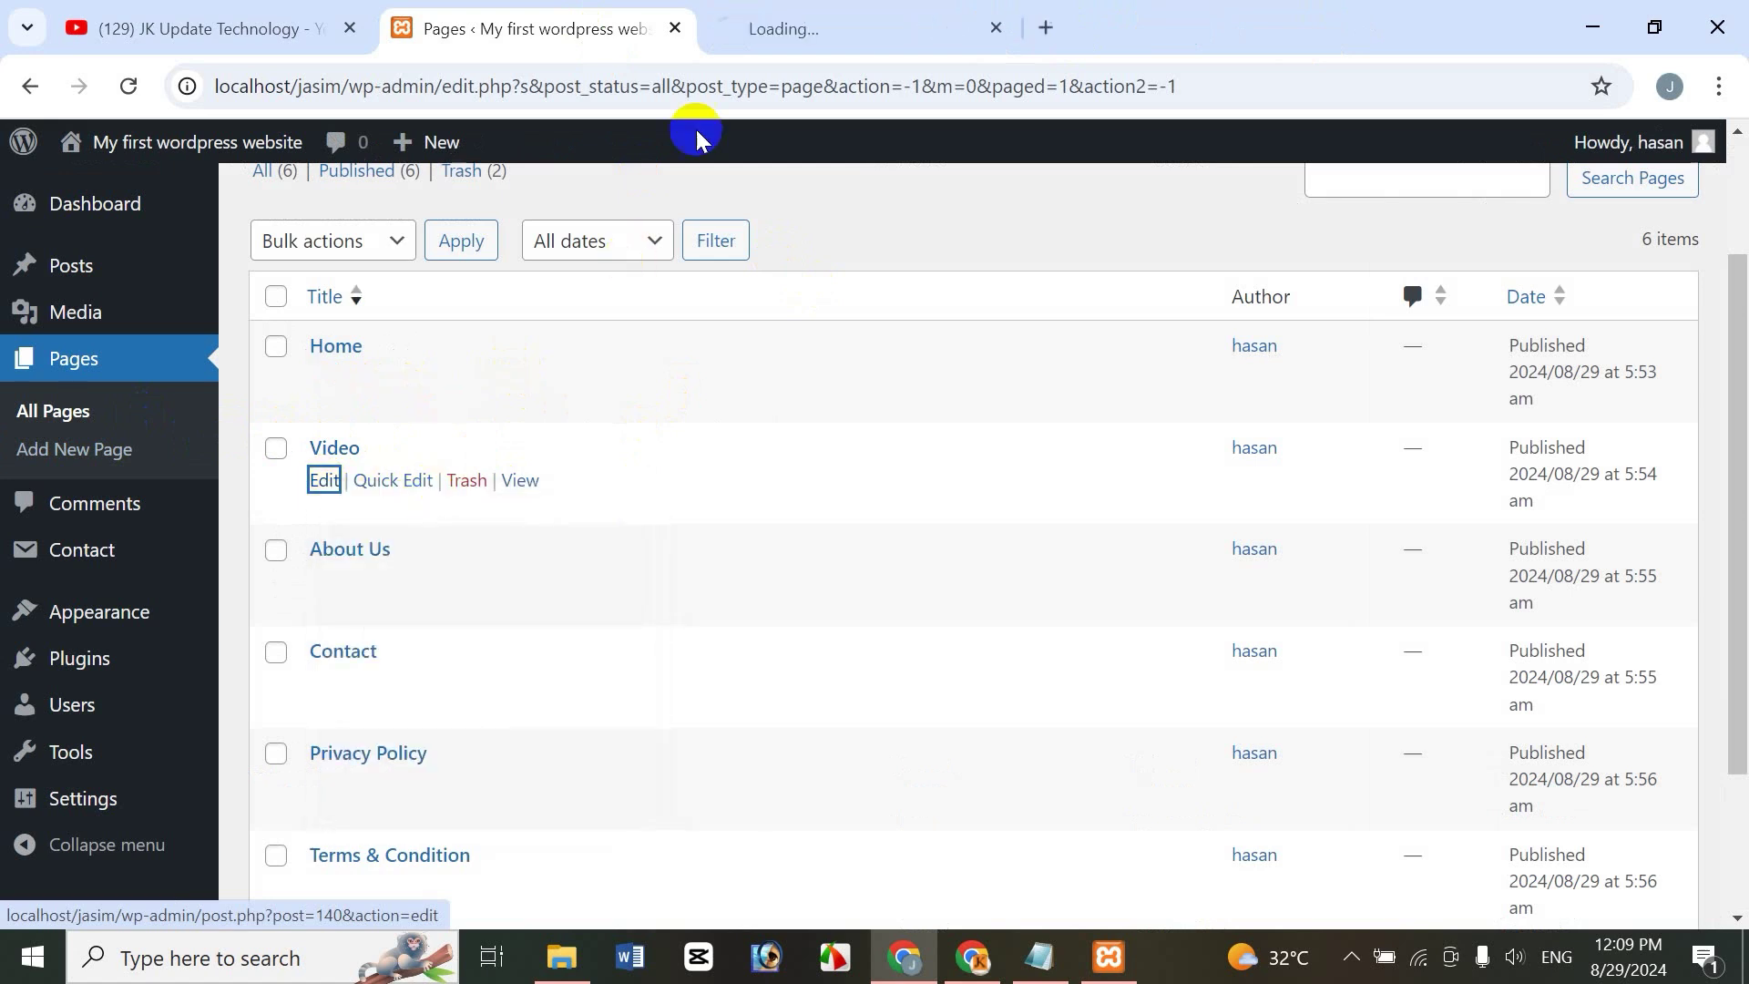
left_click(870, 23)
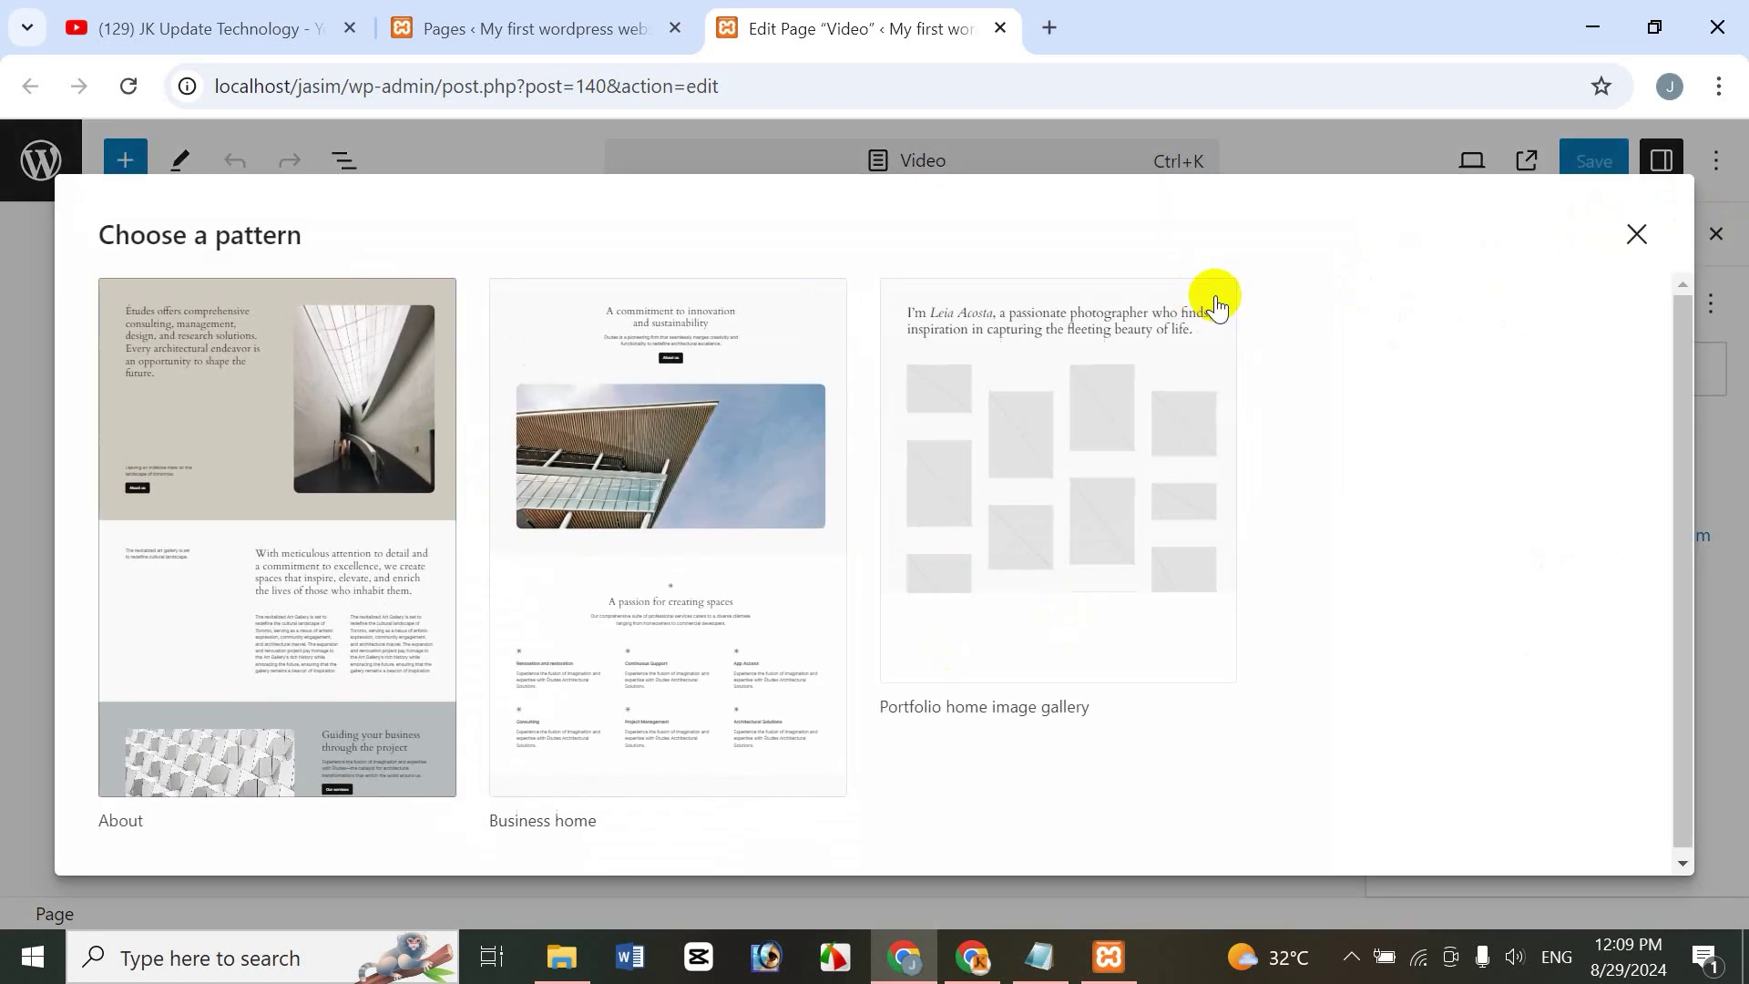
left_click(1636, 235)
Write the paragraph "My Channel Video Tutorial:" under the Video page title and start an empty block below it
left_click(383, 416)
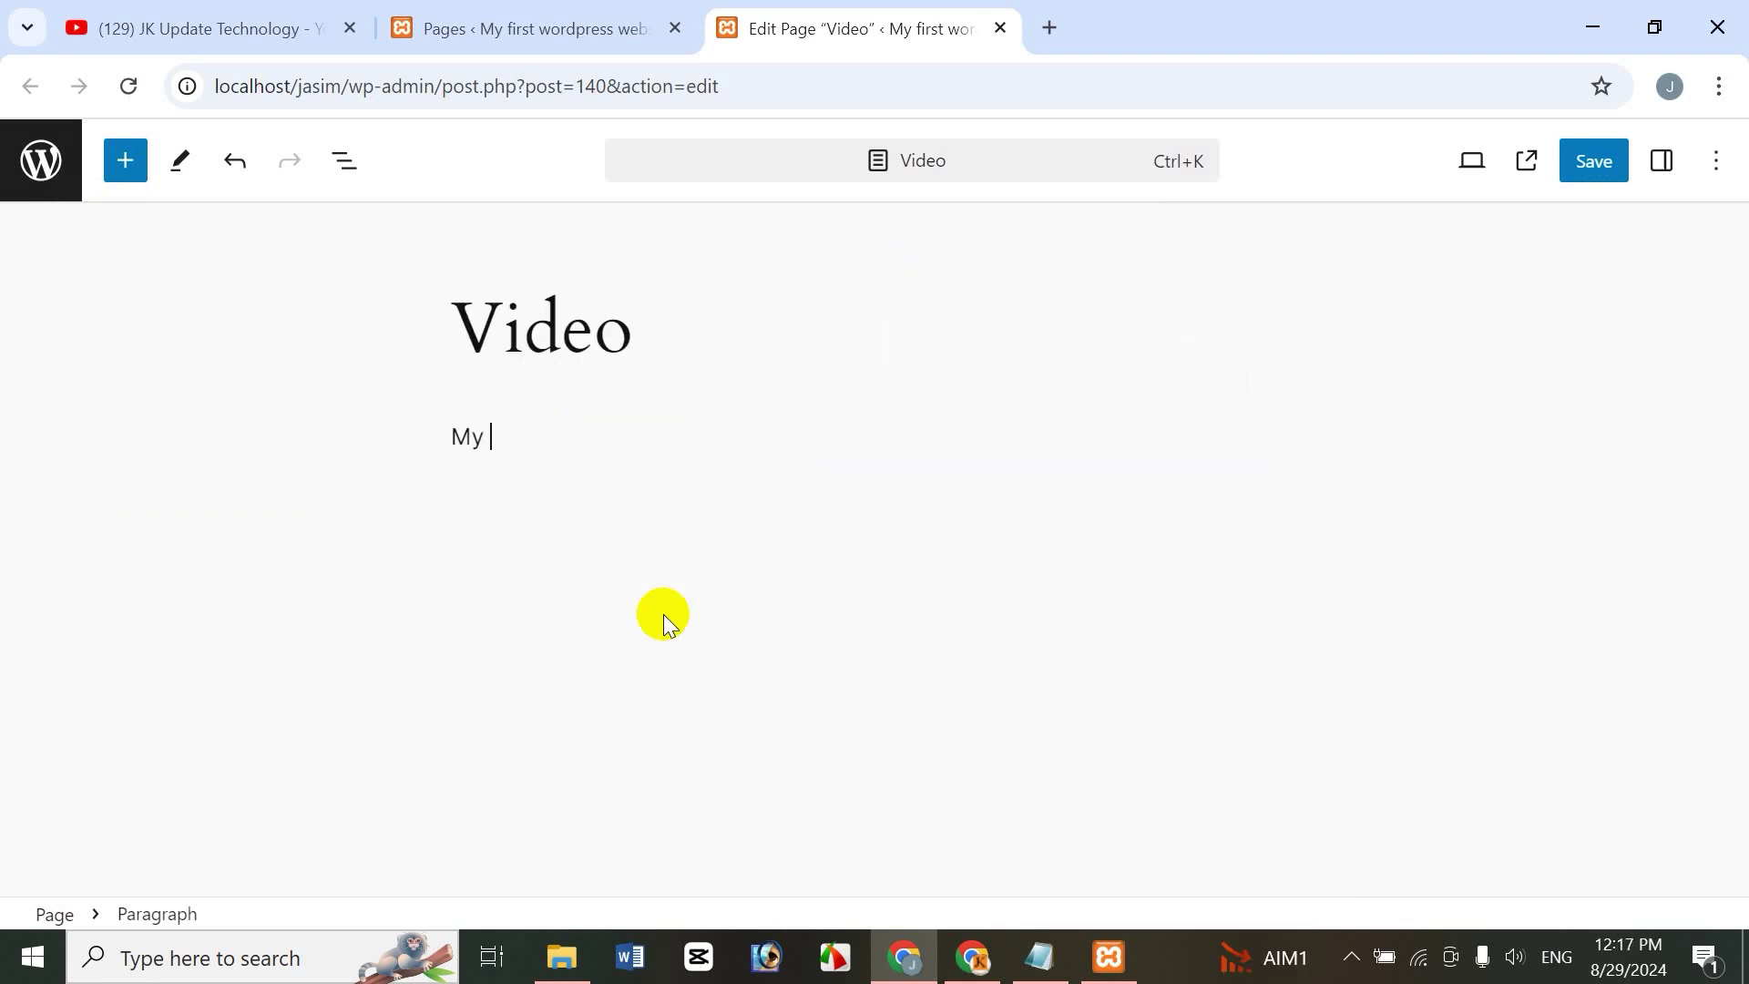
type("Channel ")
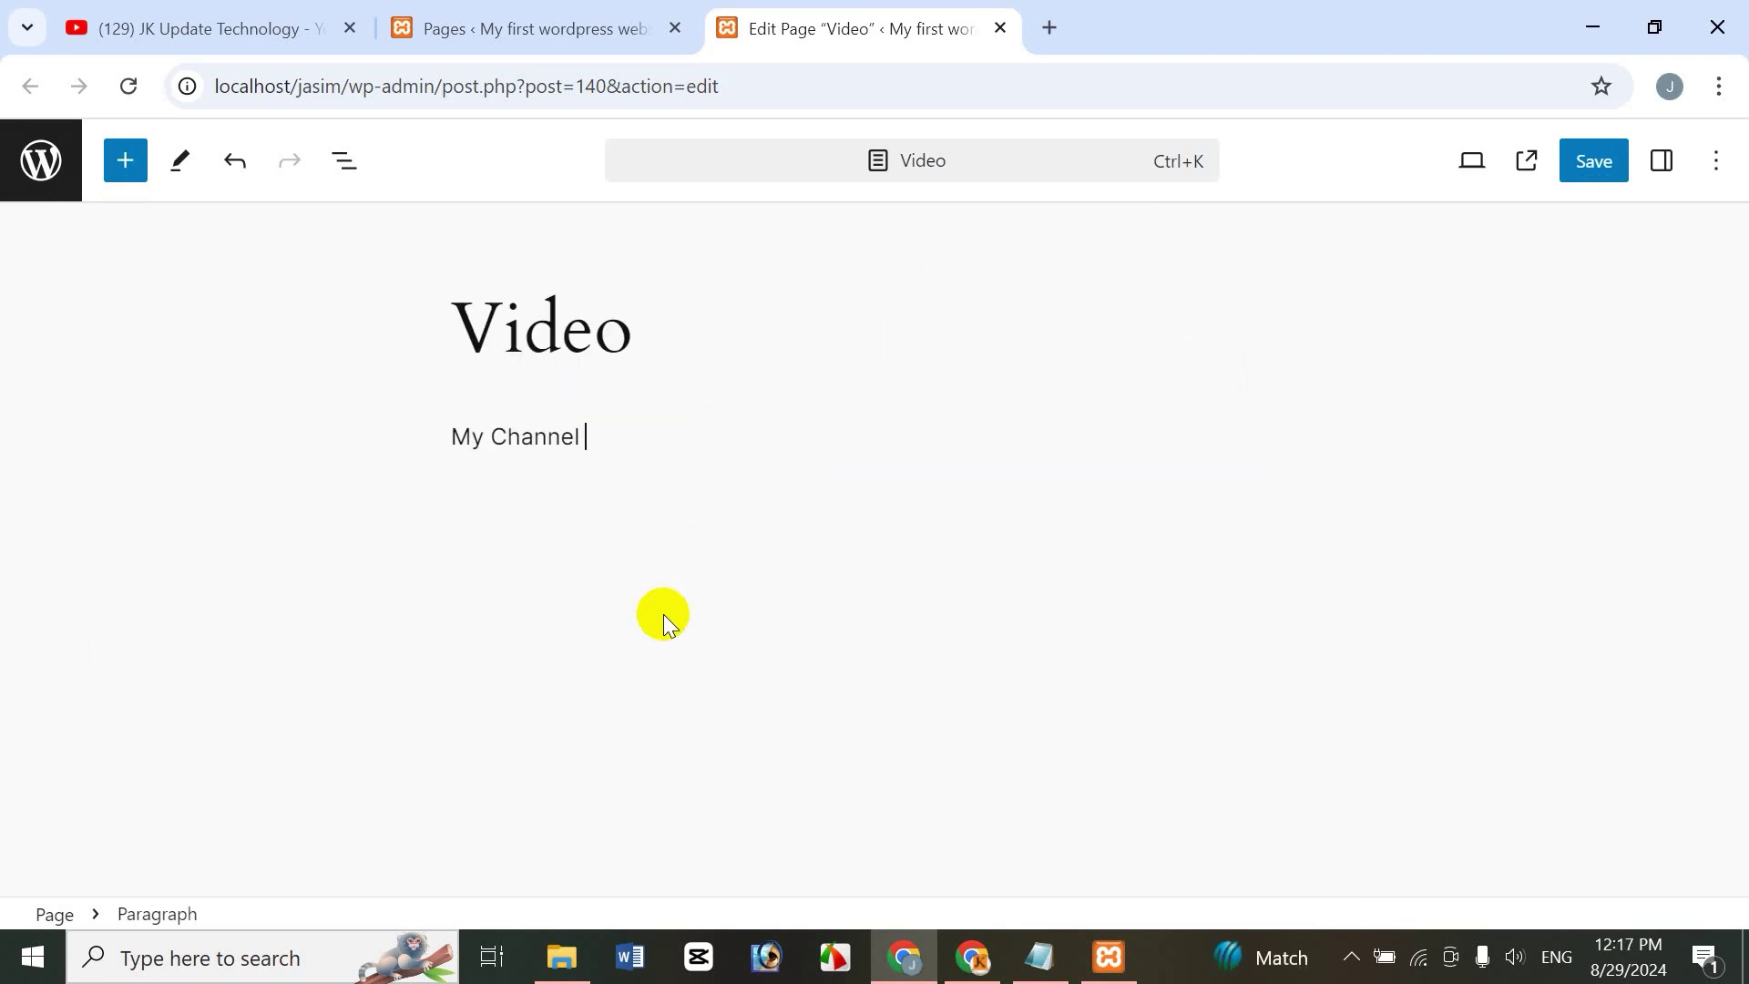
type("Video Tutorial:")
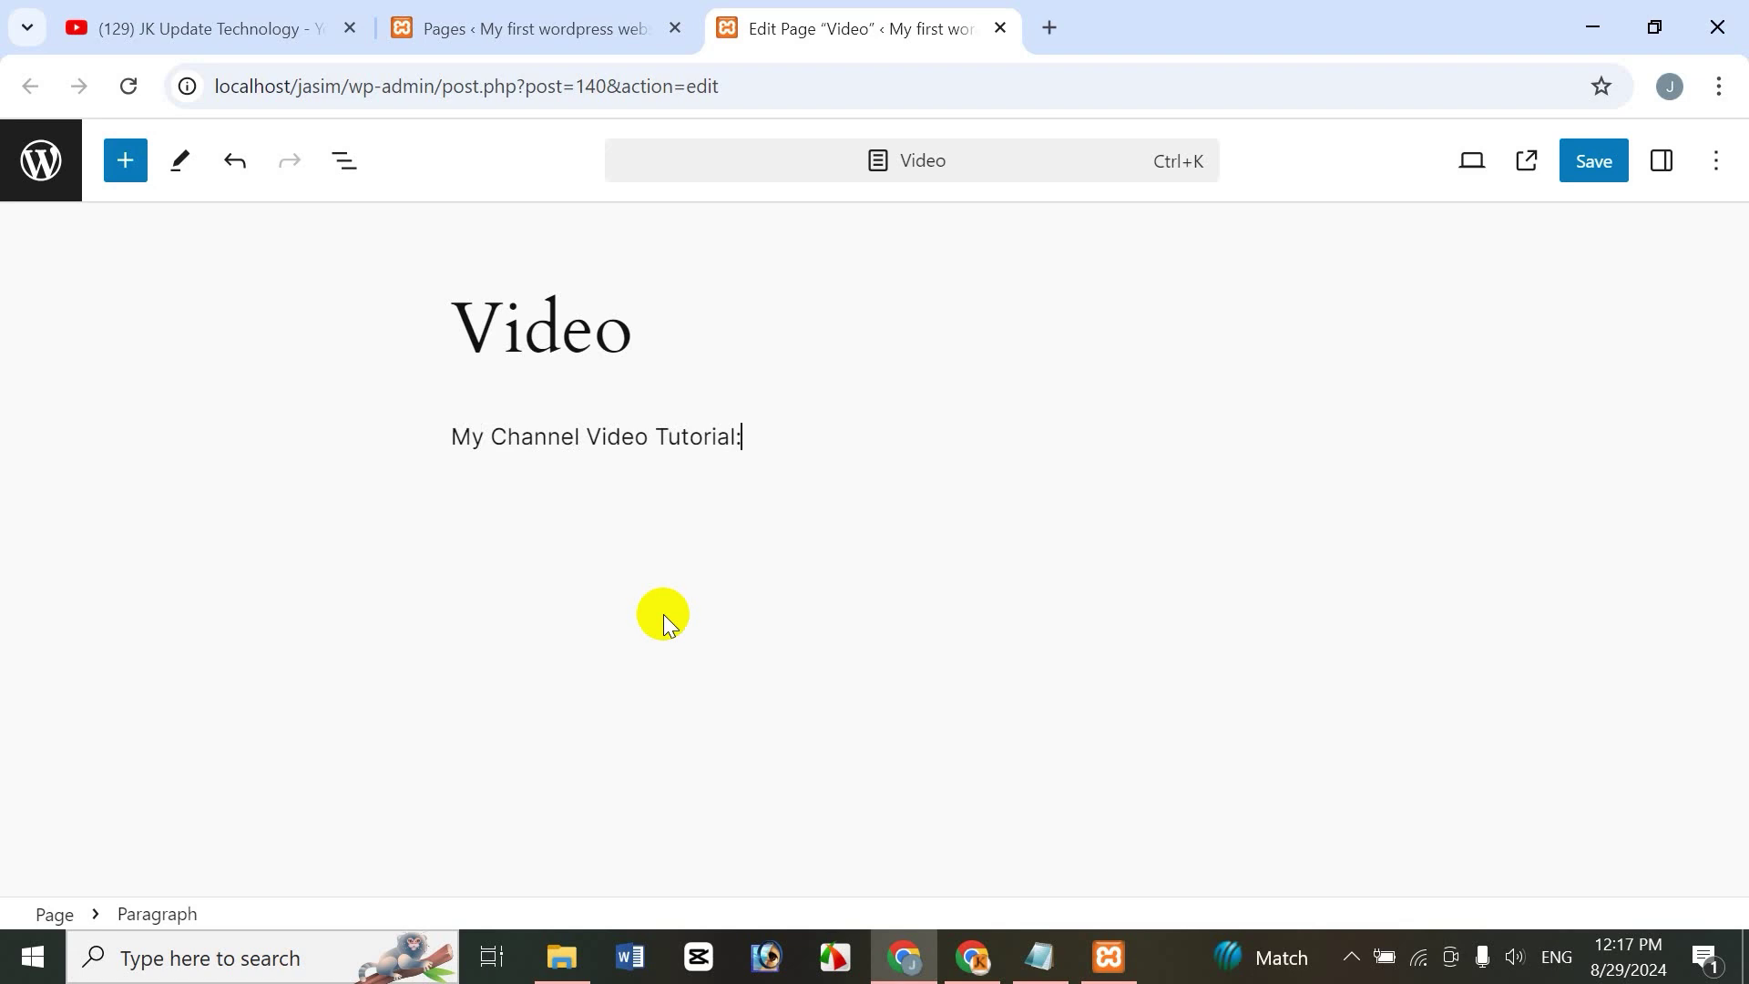
left_click(490, 477)
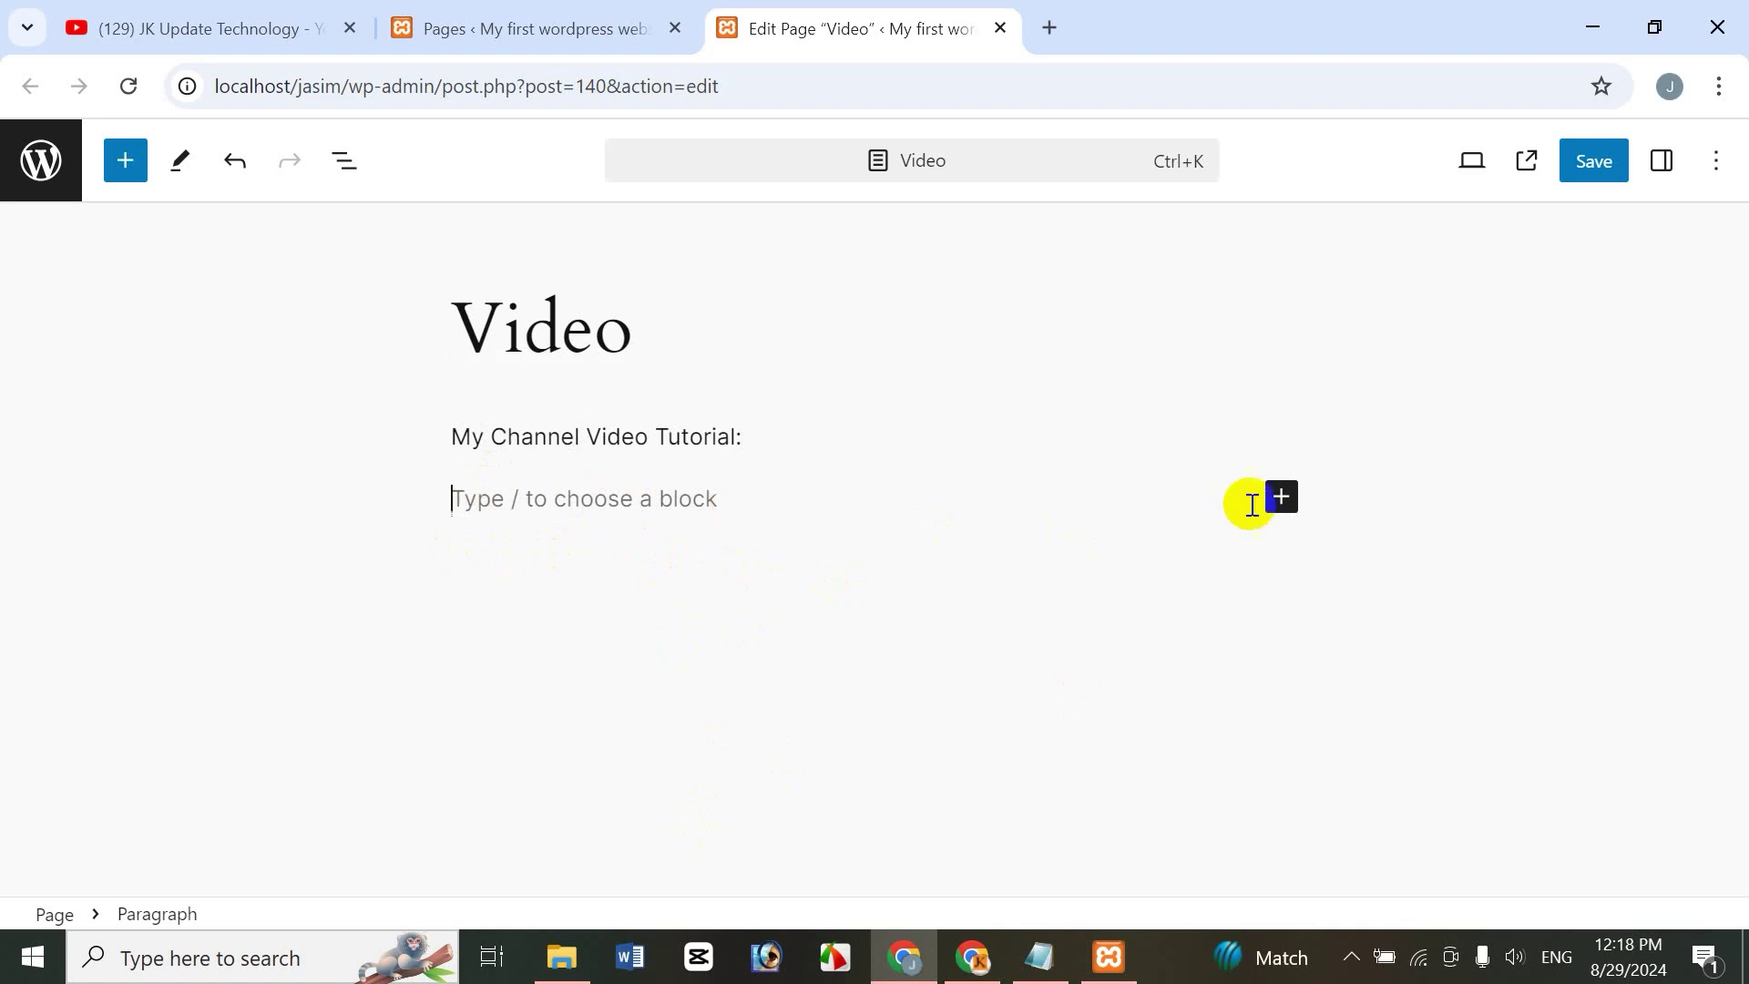
left_click(1280, 497)
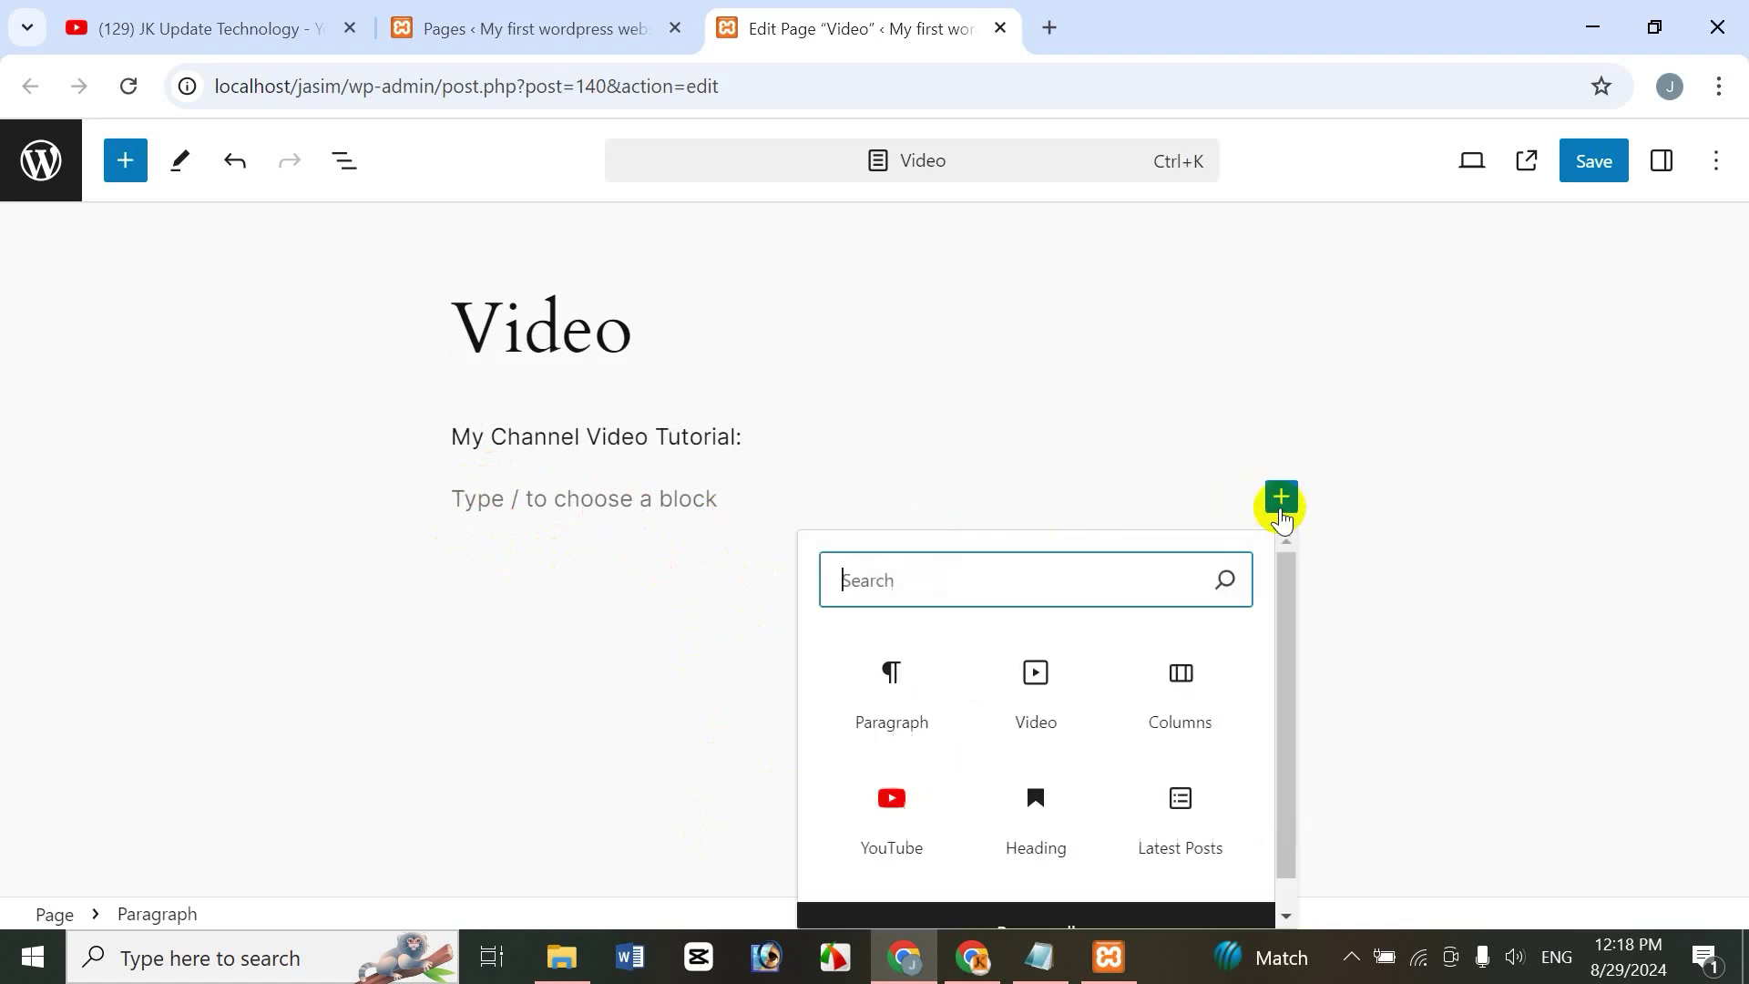
scroll(1280, 736, "down", 1)
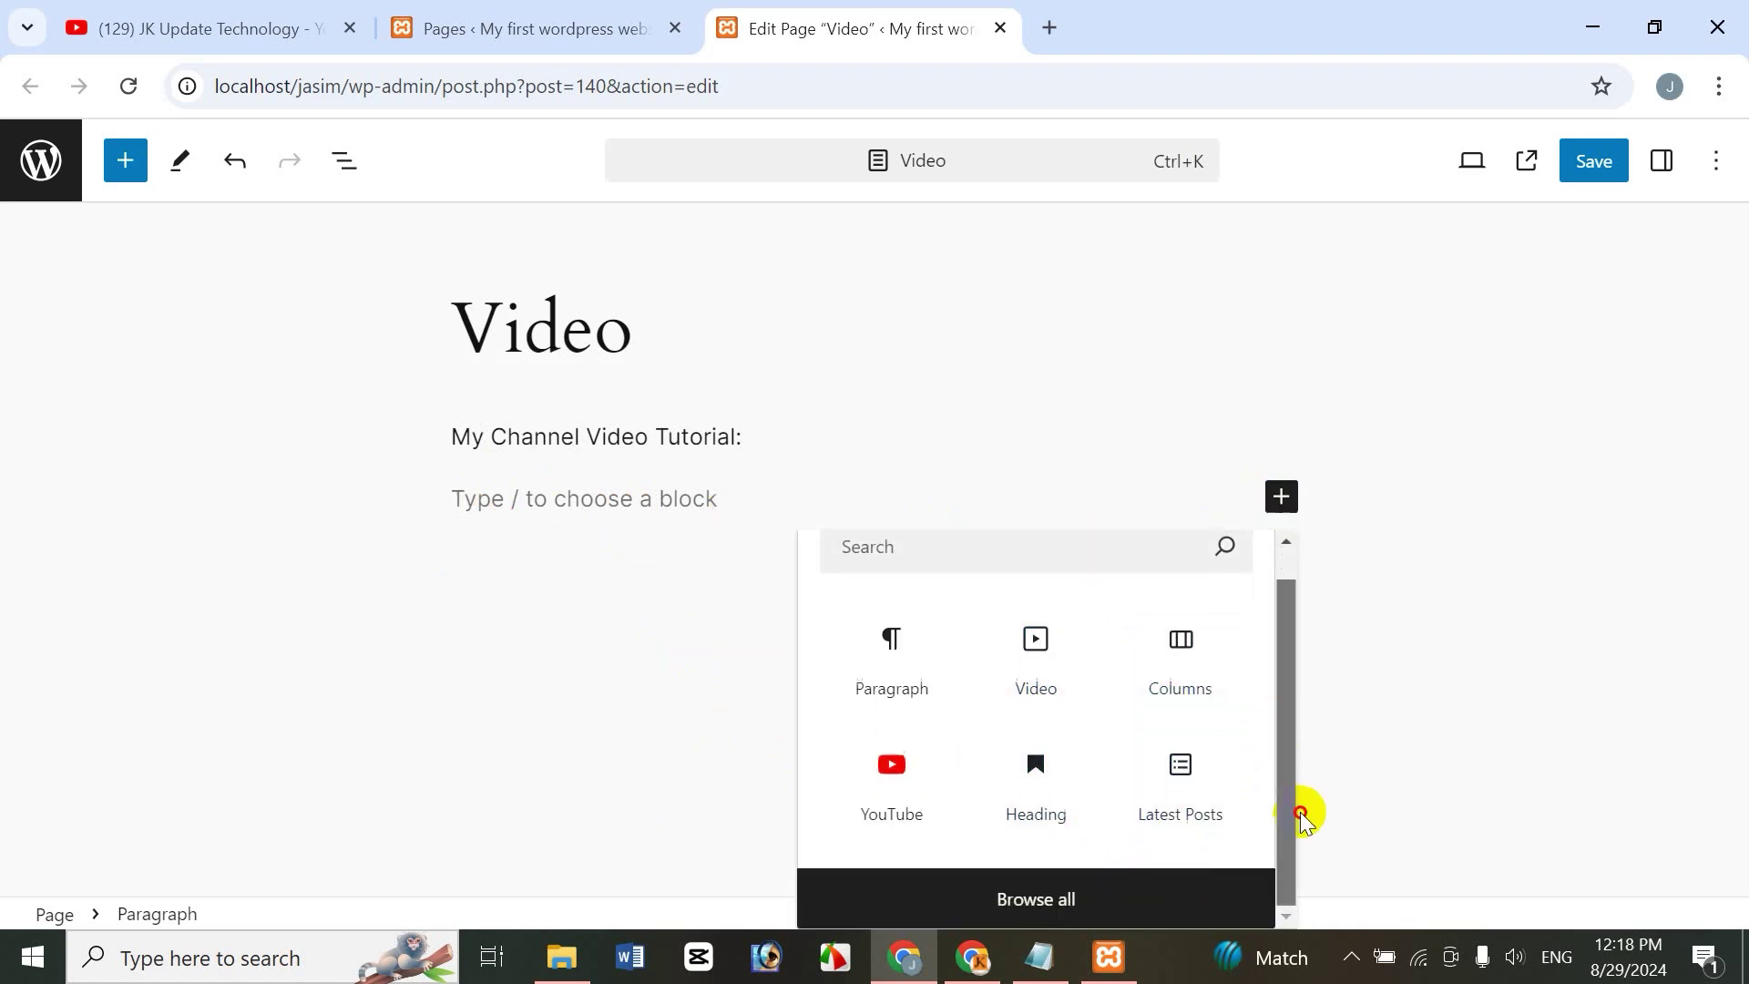
left_click(1007, 916)
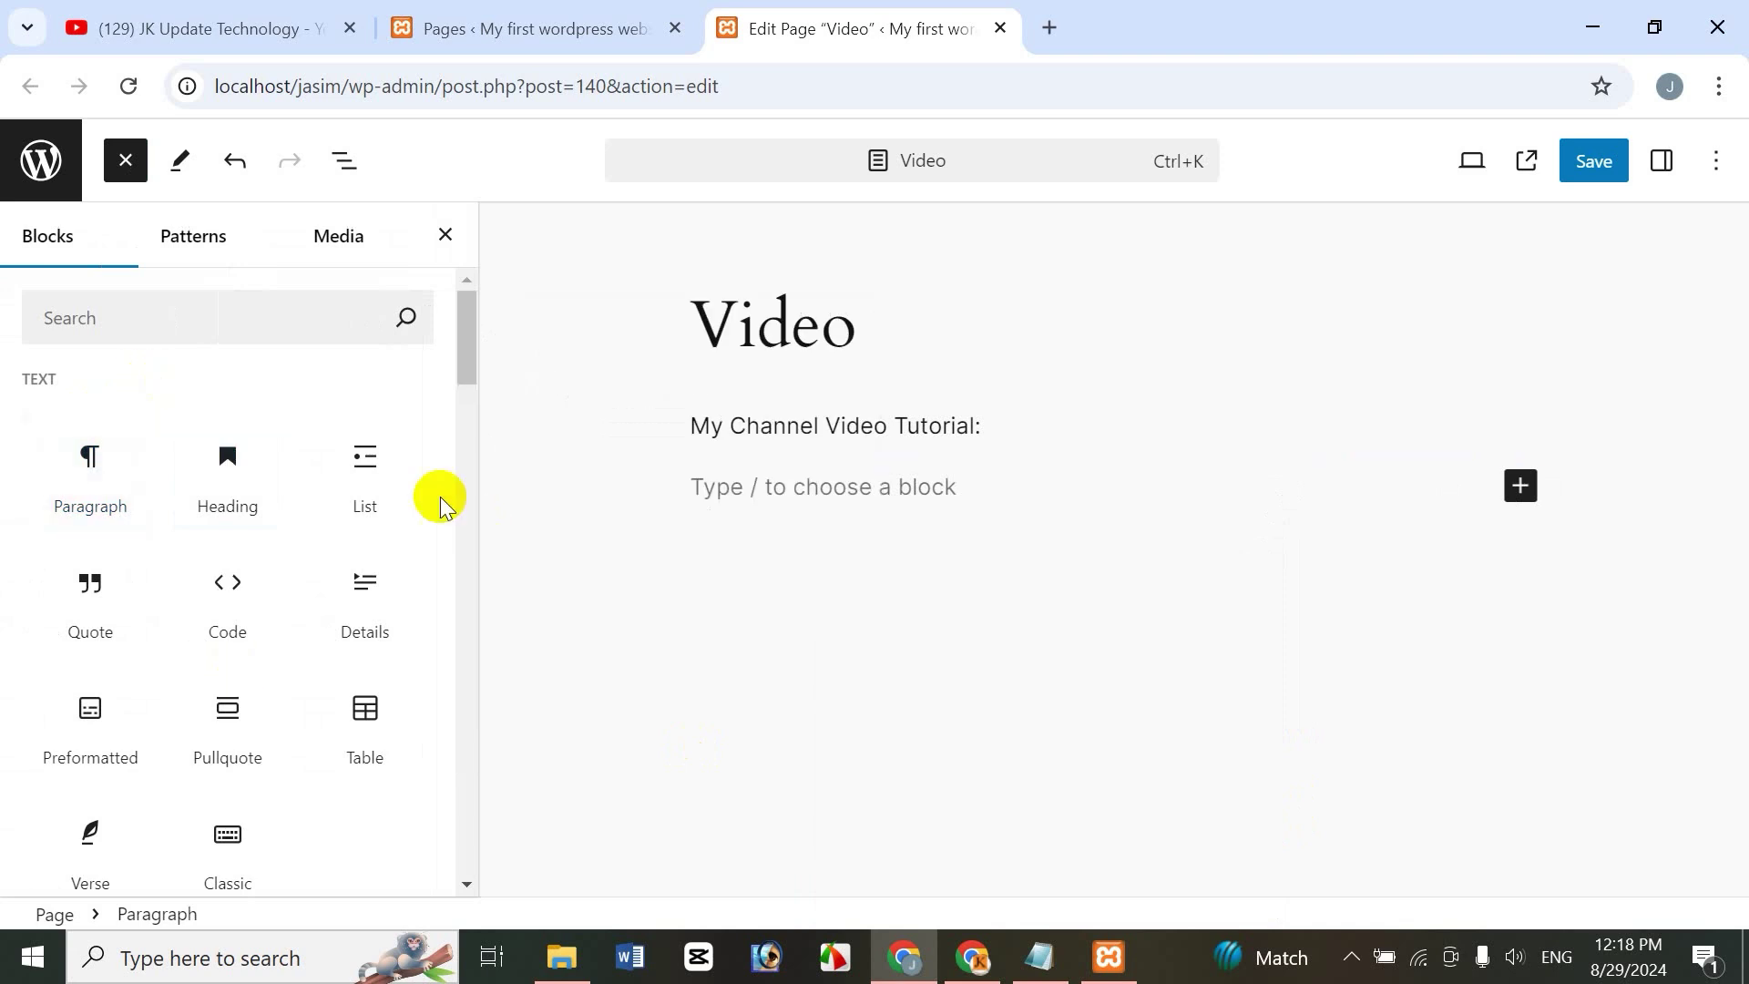
left_click(446, 236)
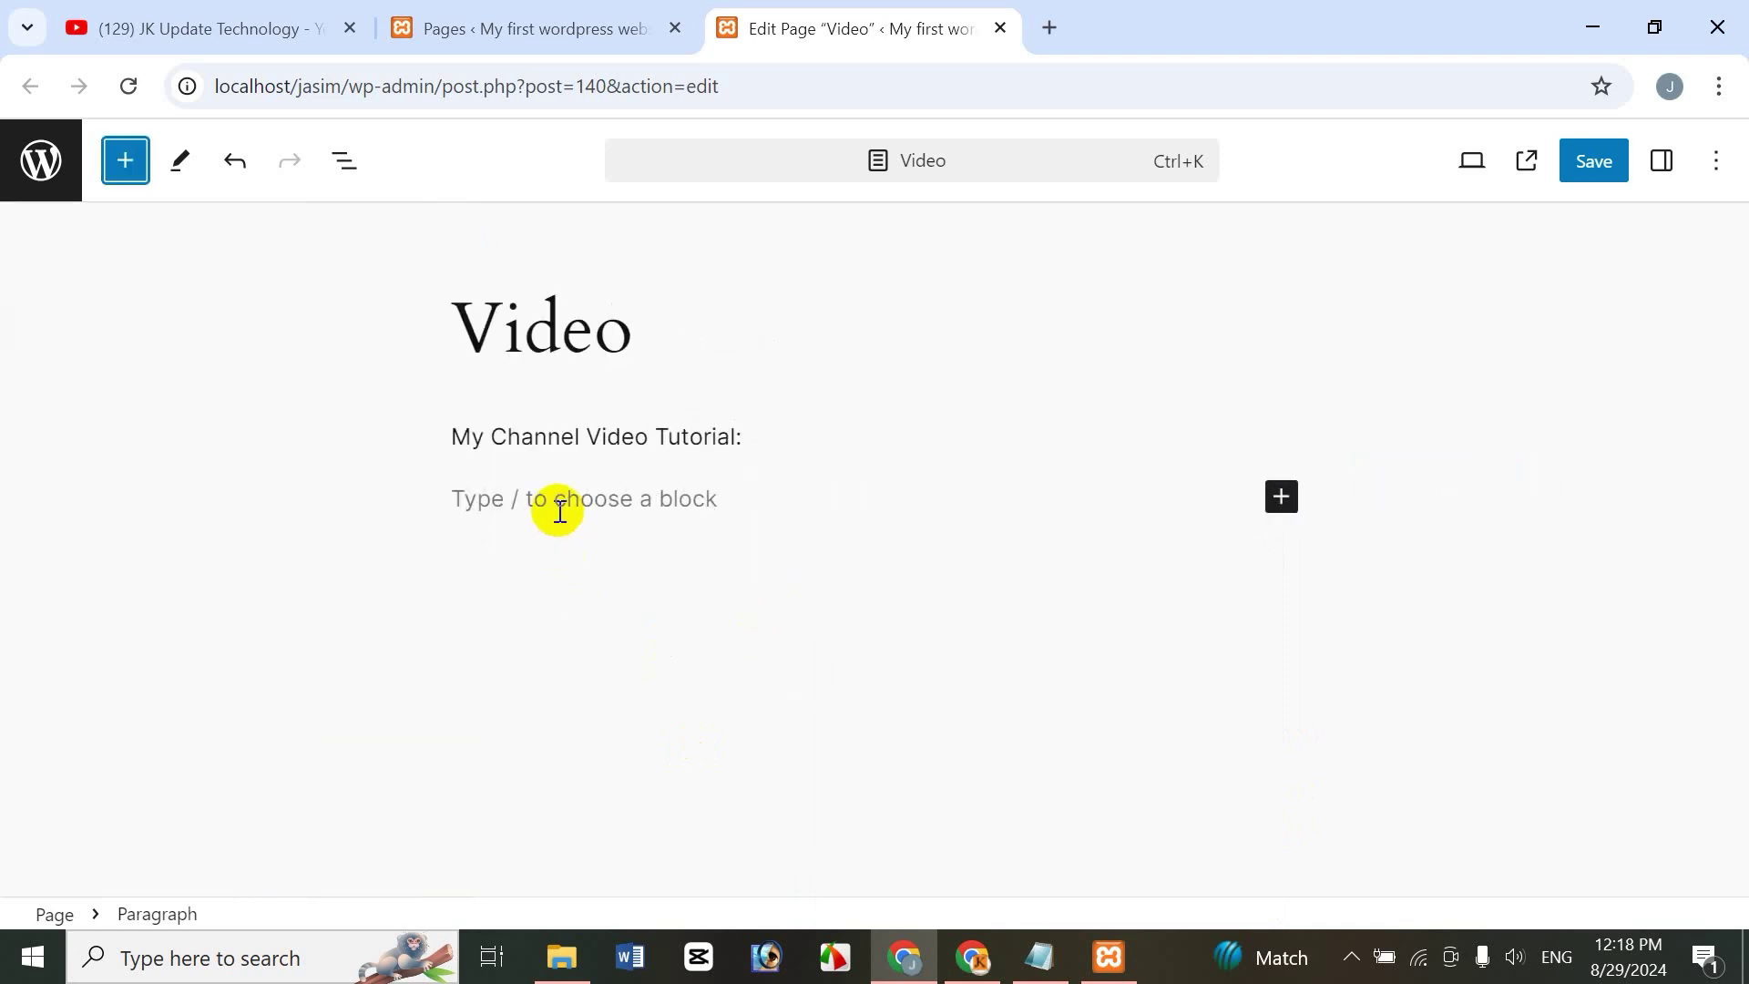
Insert Video-1.mp4 from the media library below the paragraph and close the block inserter
left_click(130, 164)
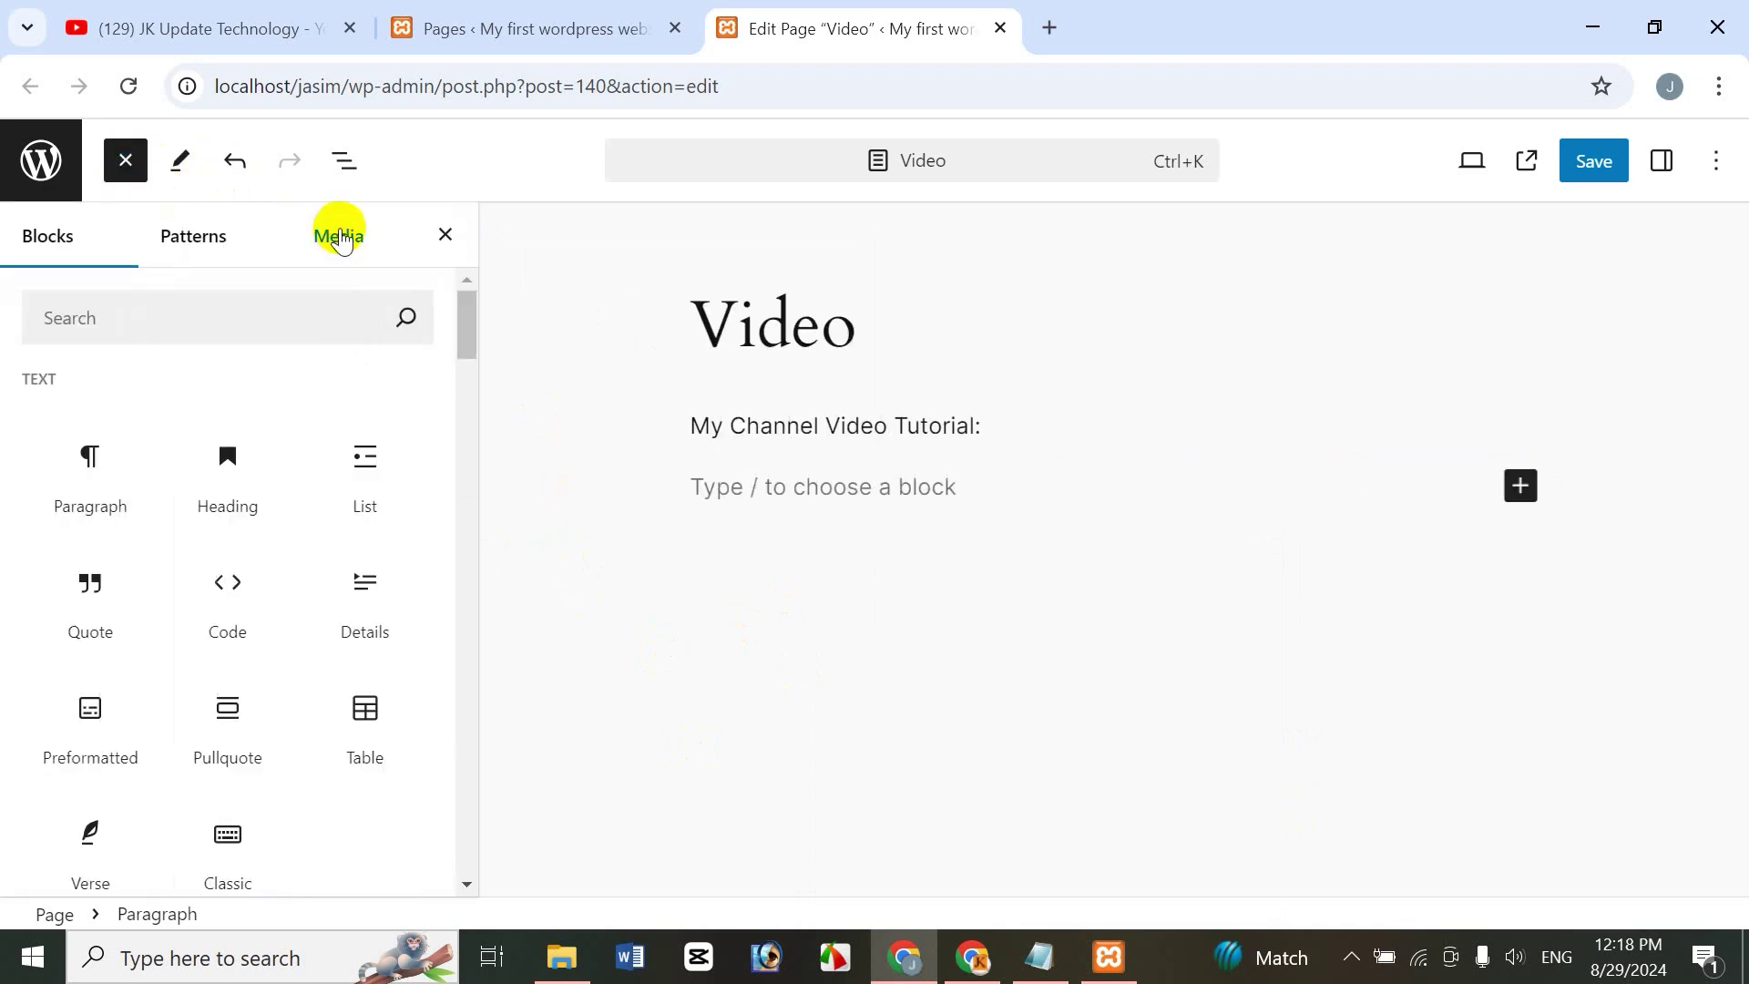
left_click(340, 237)
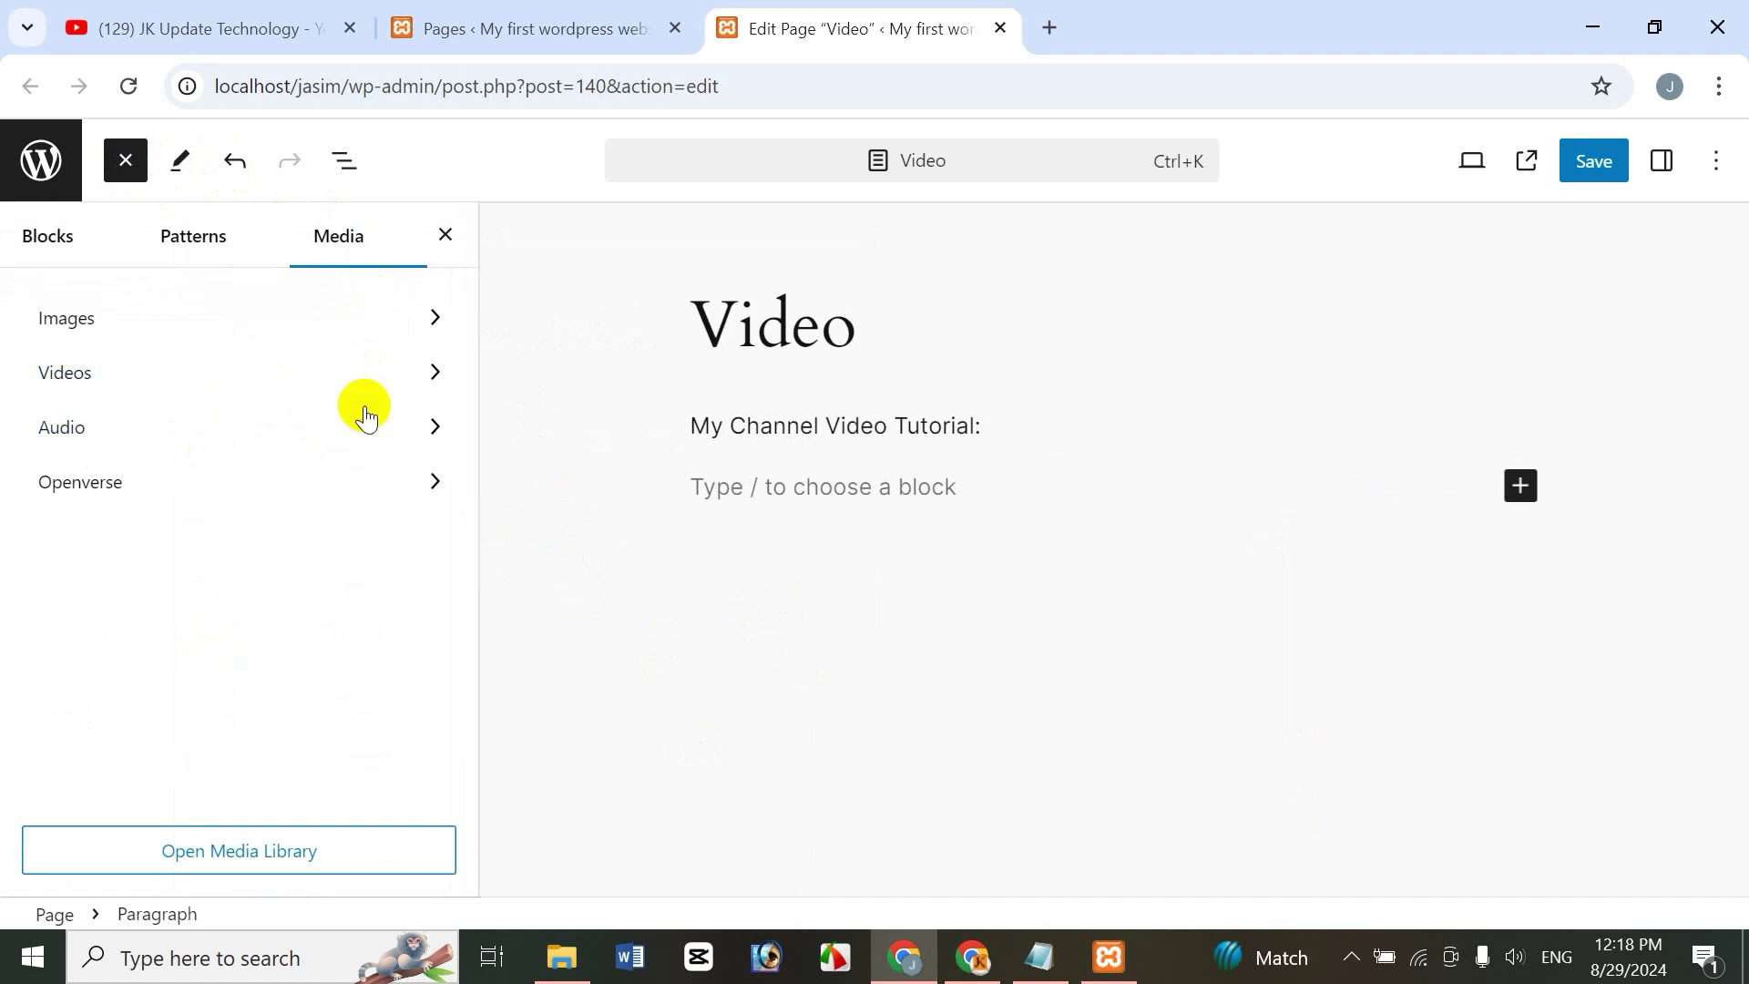
left_click(80, 381)
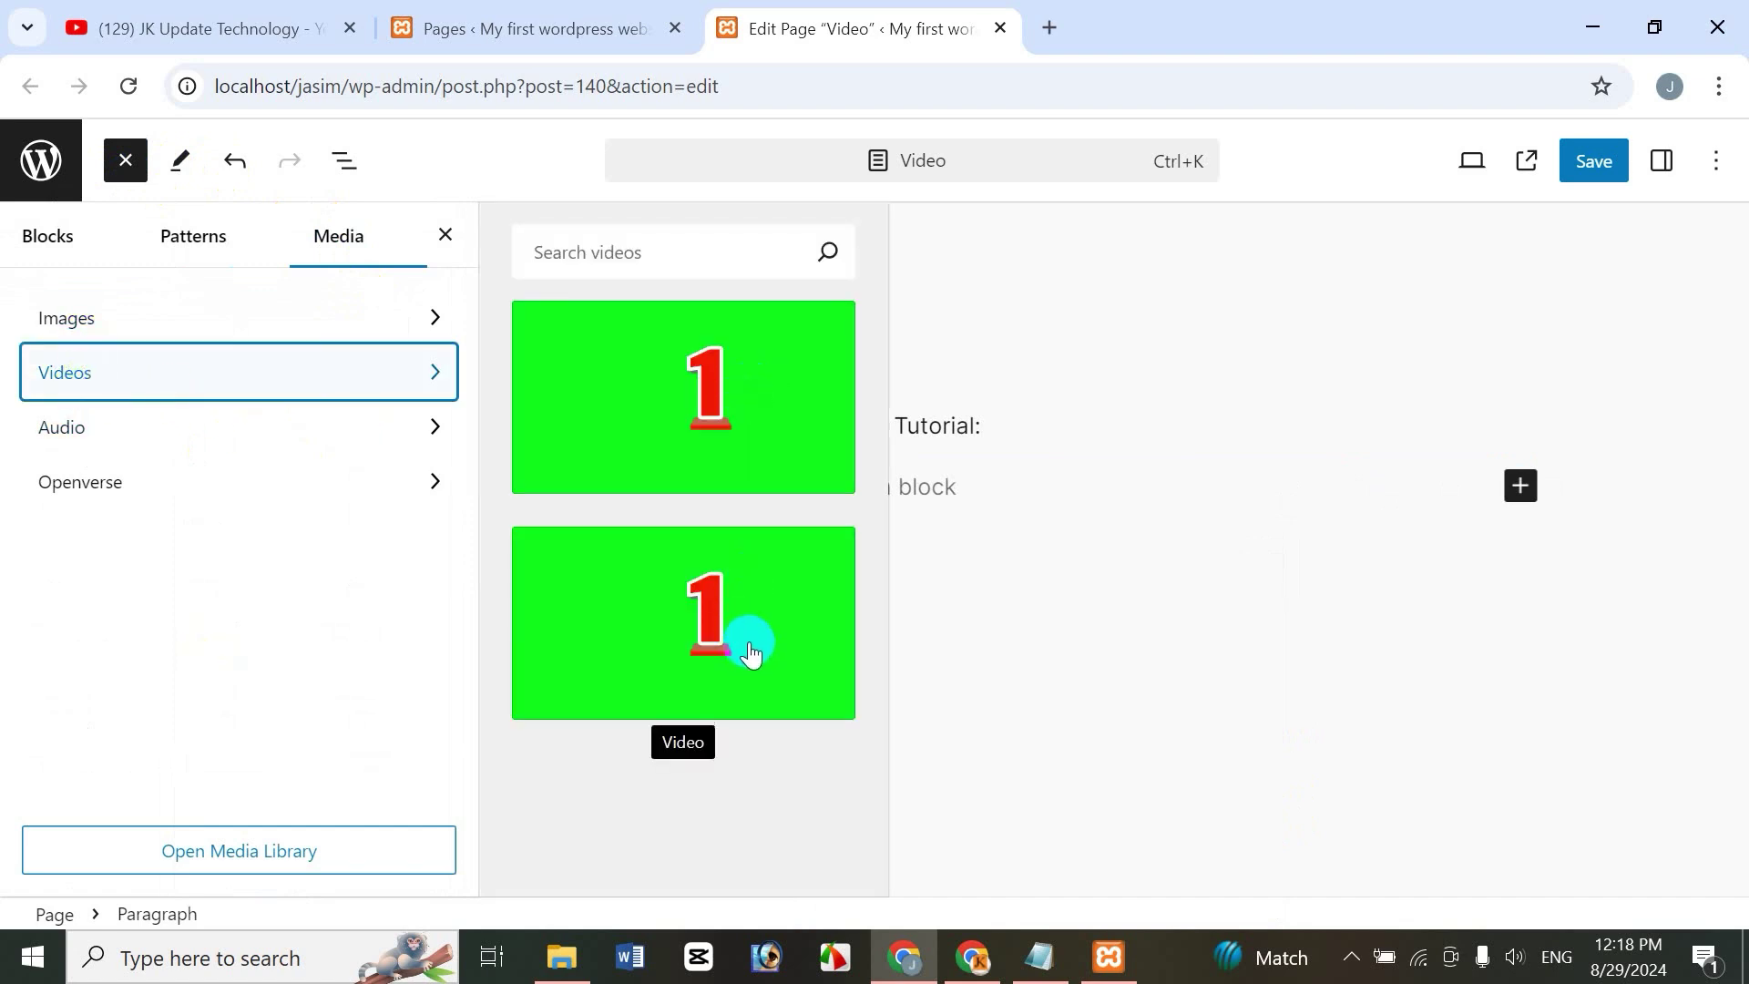
left_click(224, 847)
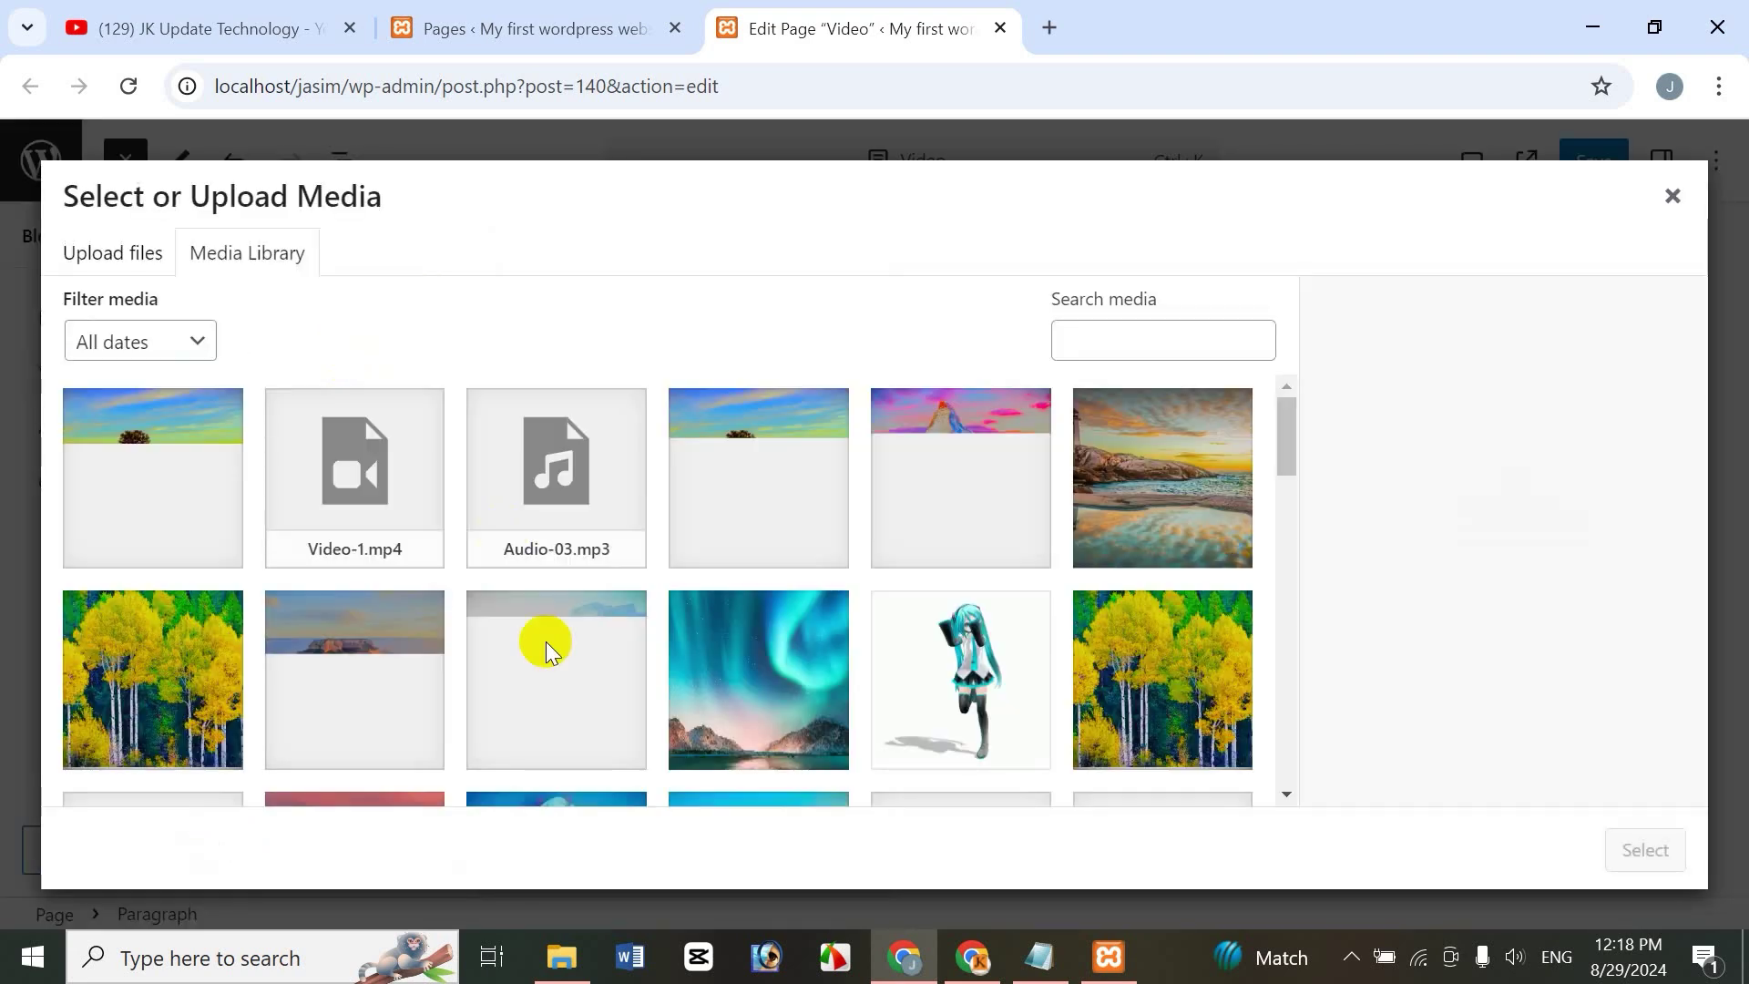
left_click(359, 487)
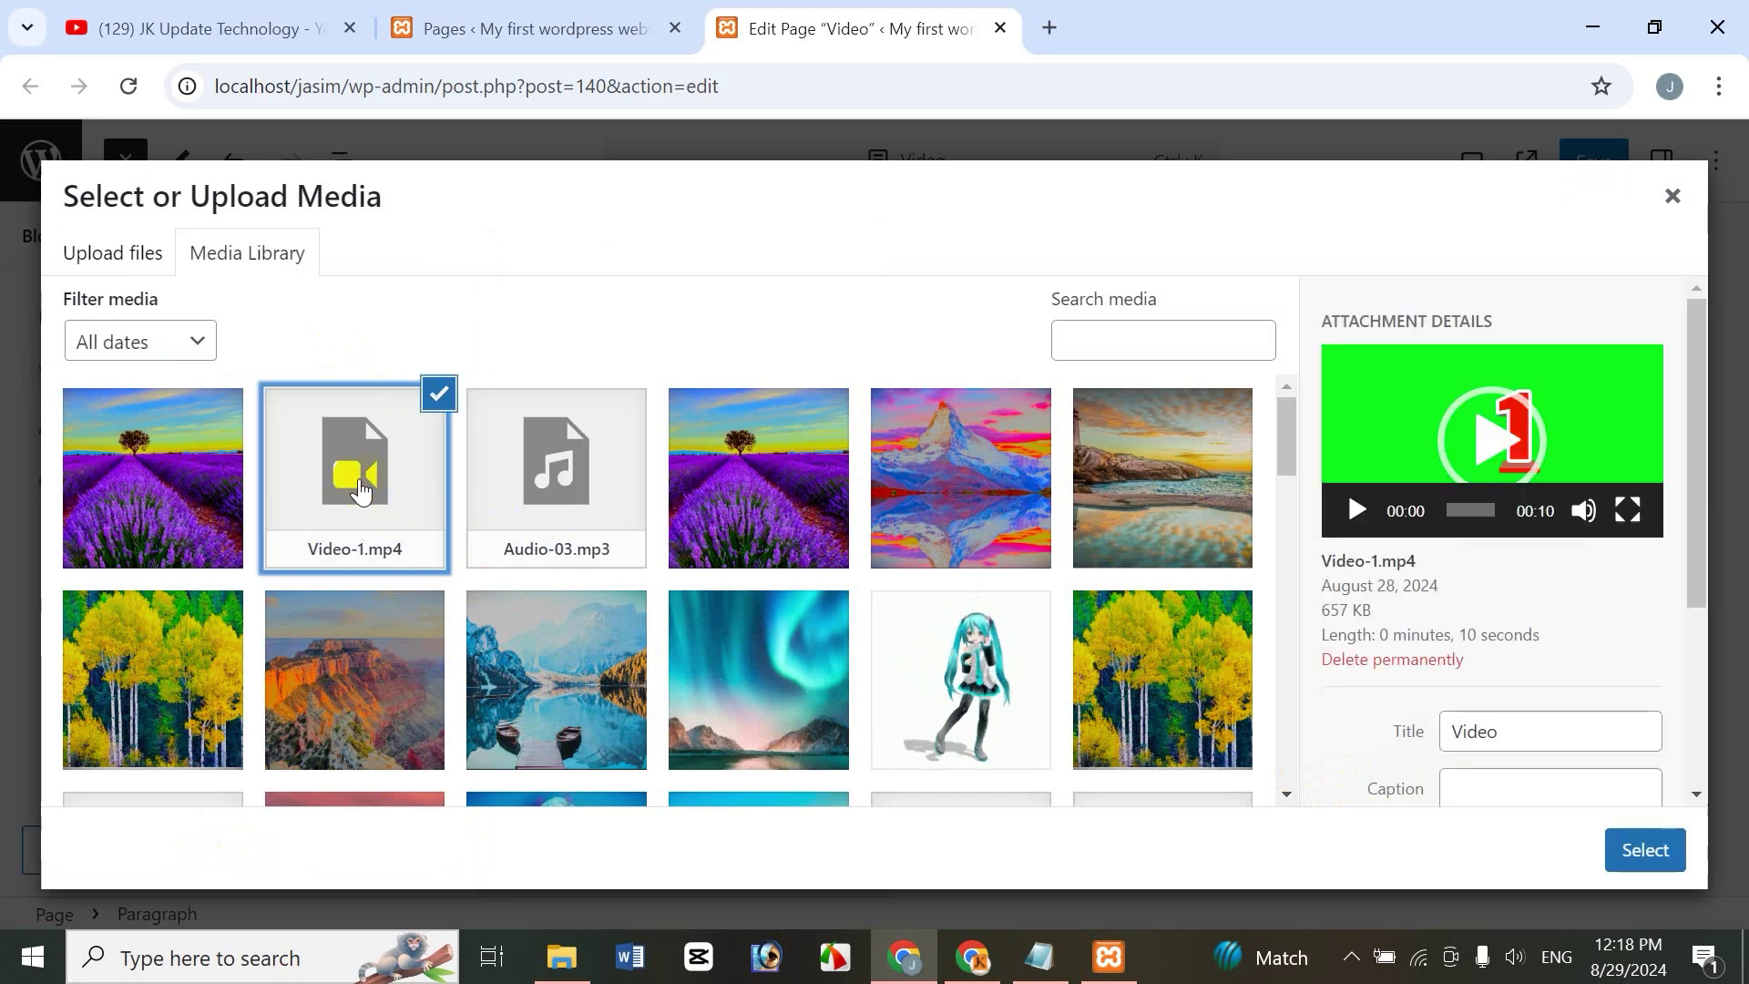
left_click(1636, 849)
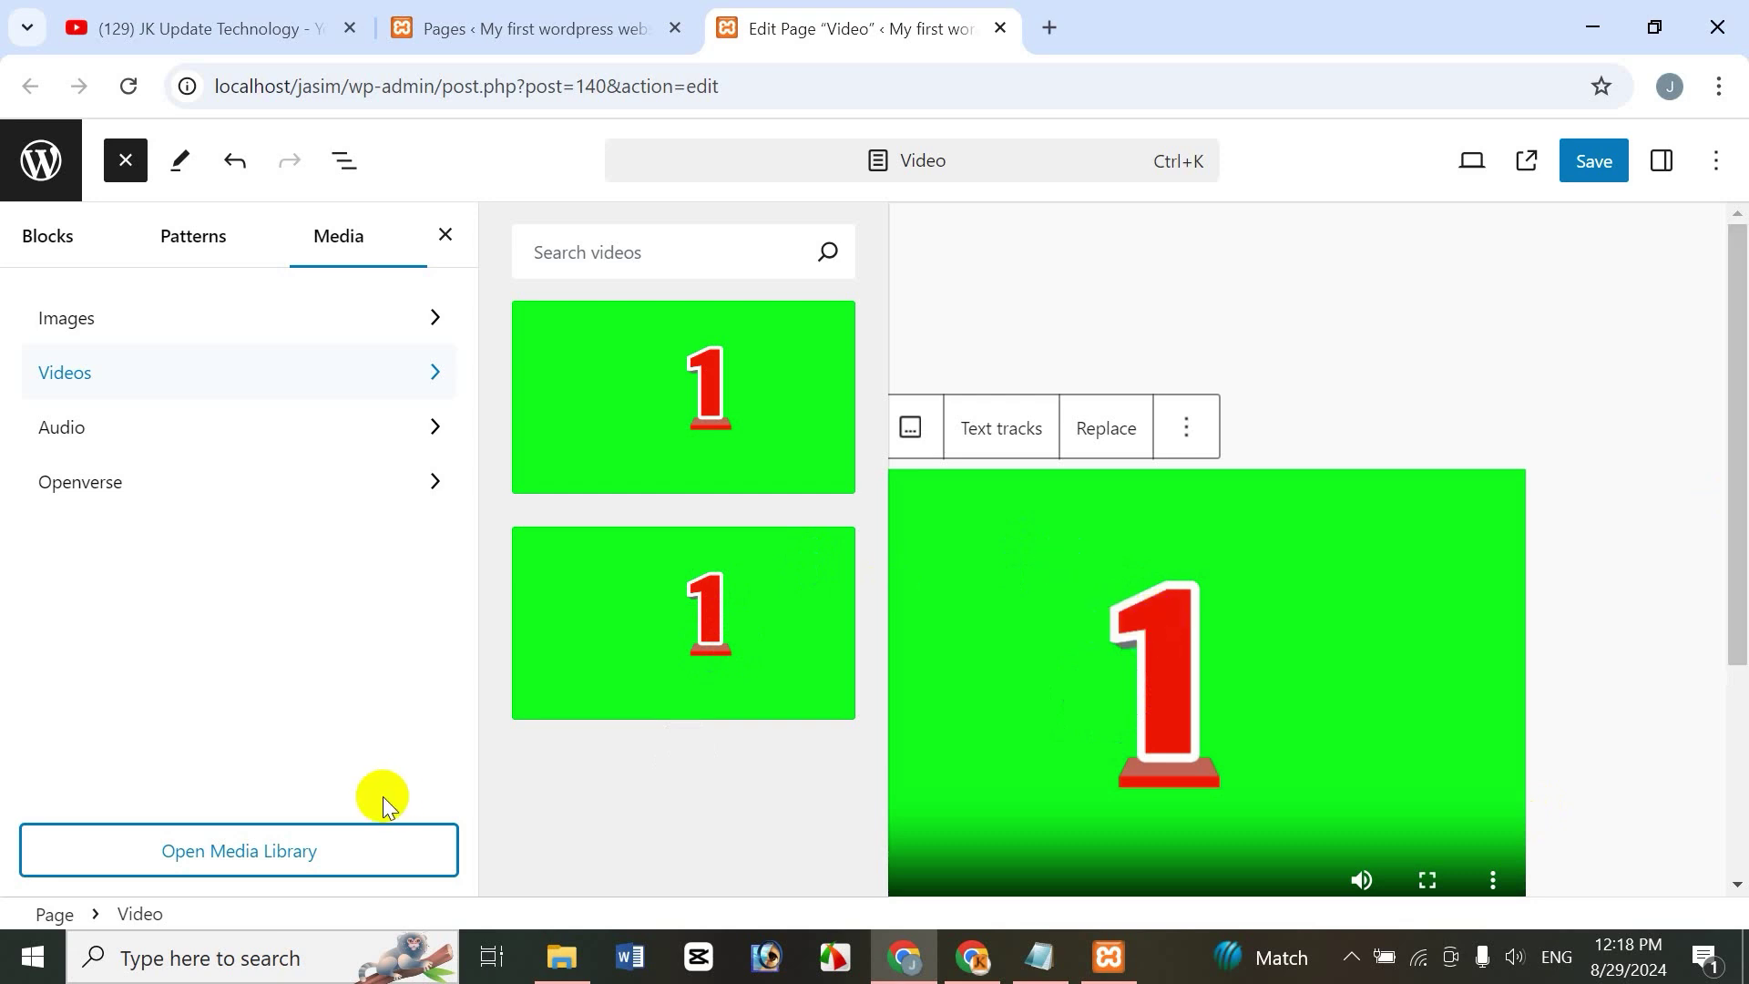
left_click(444, 236)
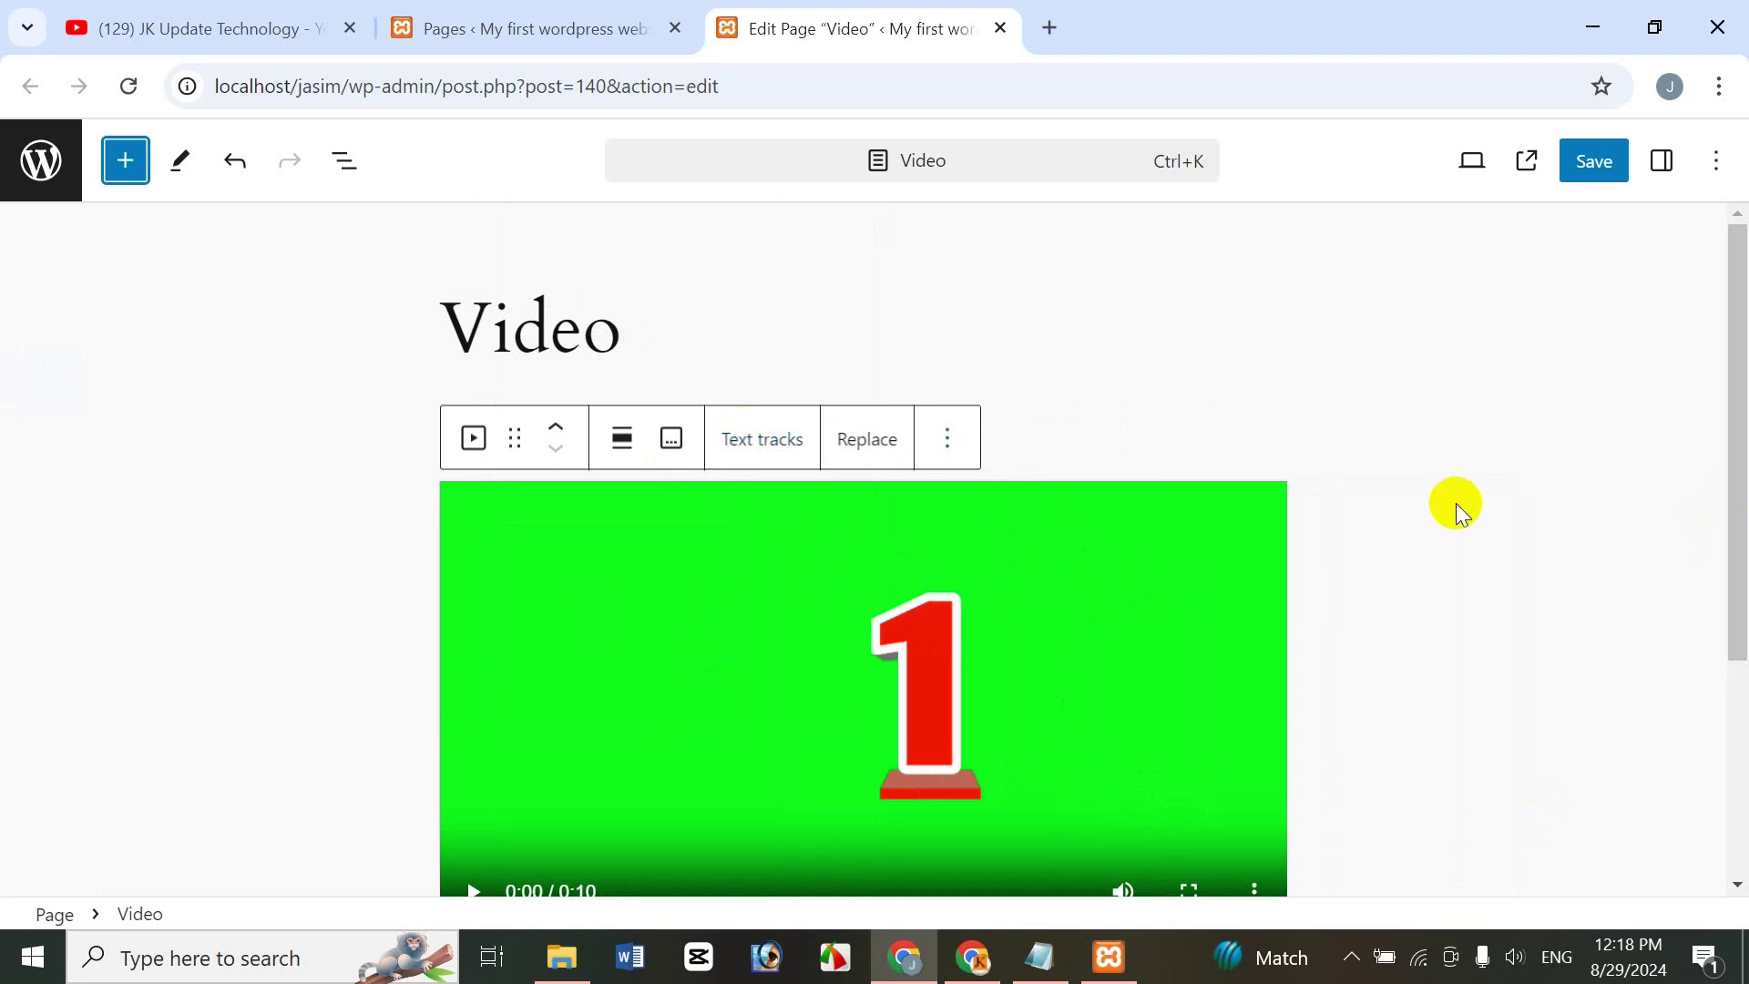
Add an empty Video block below the inserted Video-1.mp4
left_click_drag(1741, 468, 1727, 674)
left_click(601, 708)
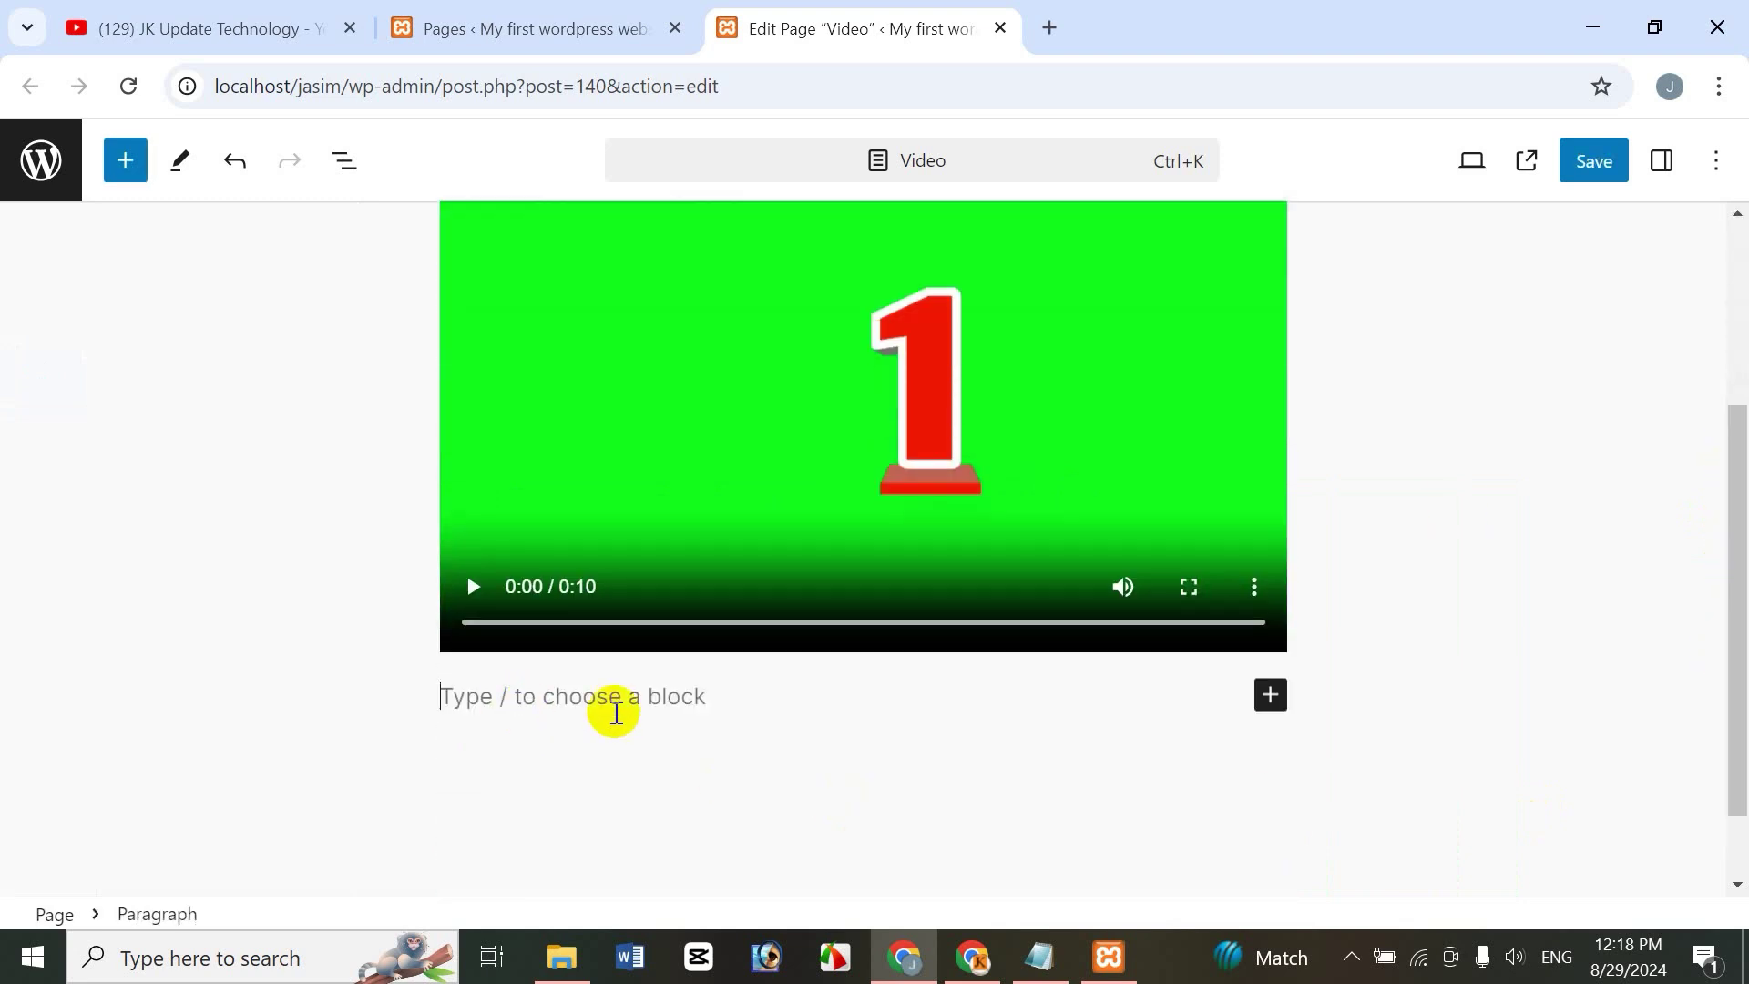
left_click(128, 164)
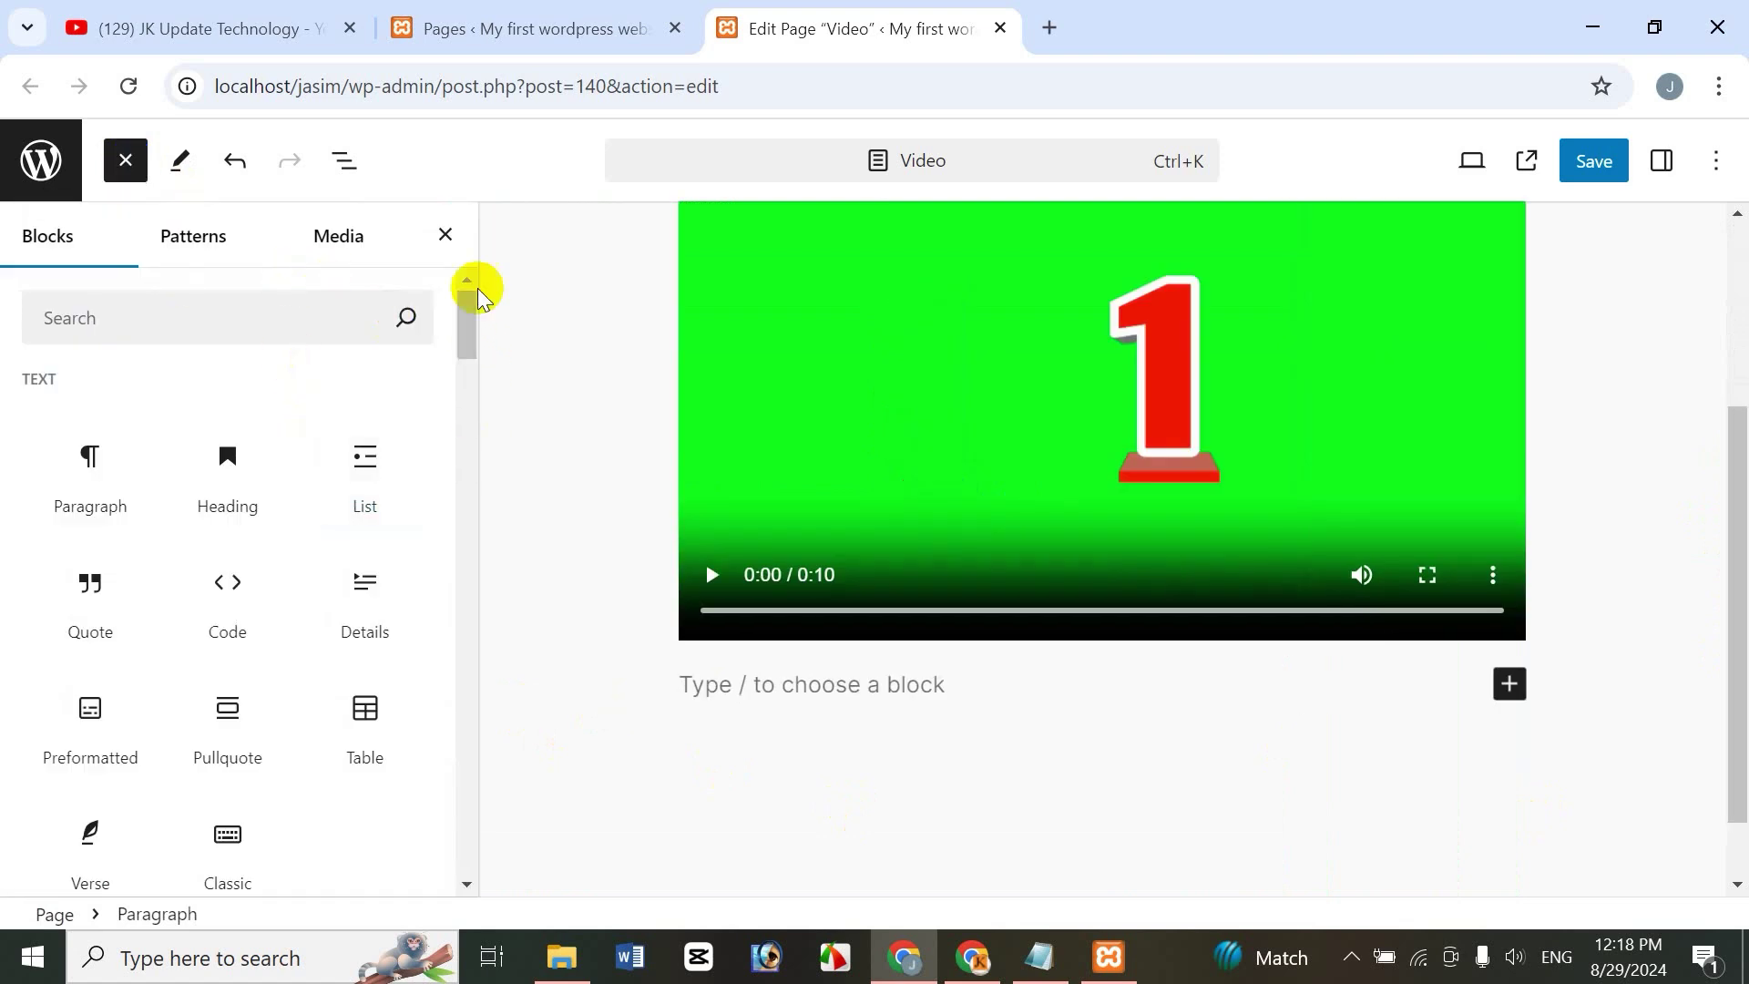
left_click_drag(469, 326, 489, 370)
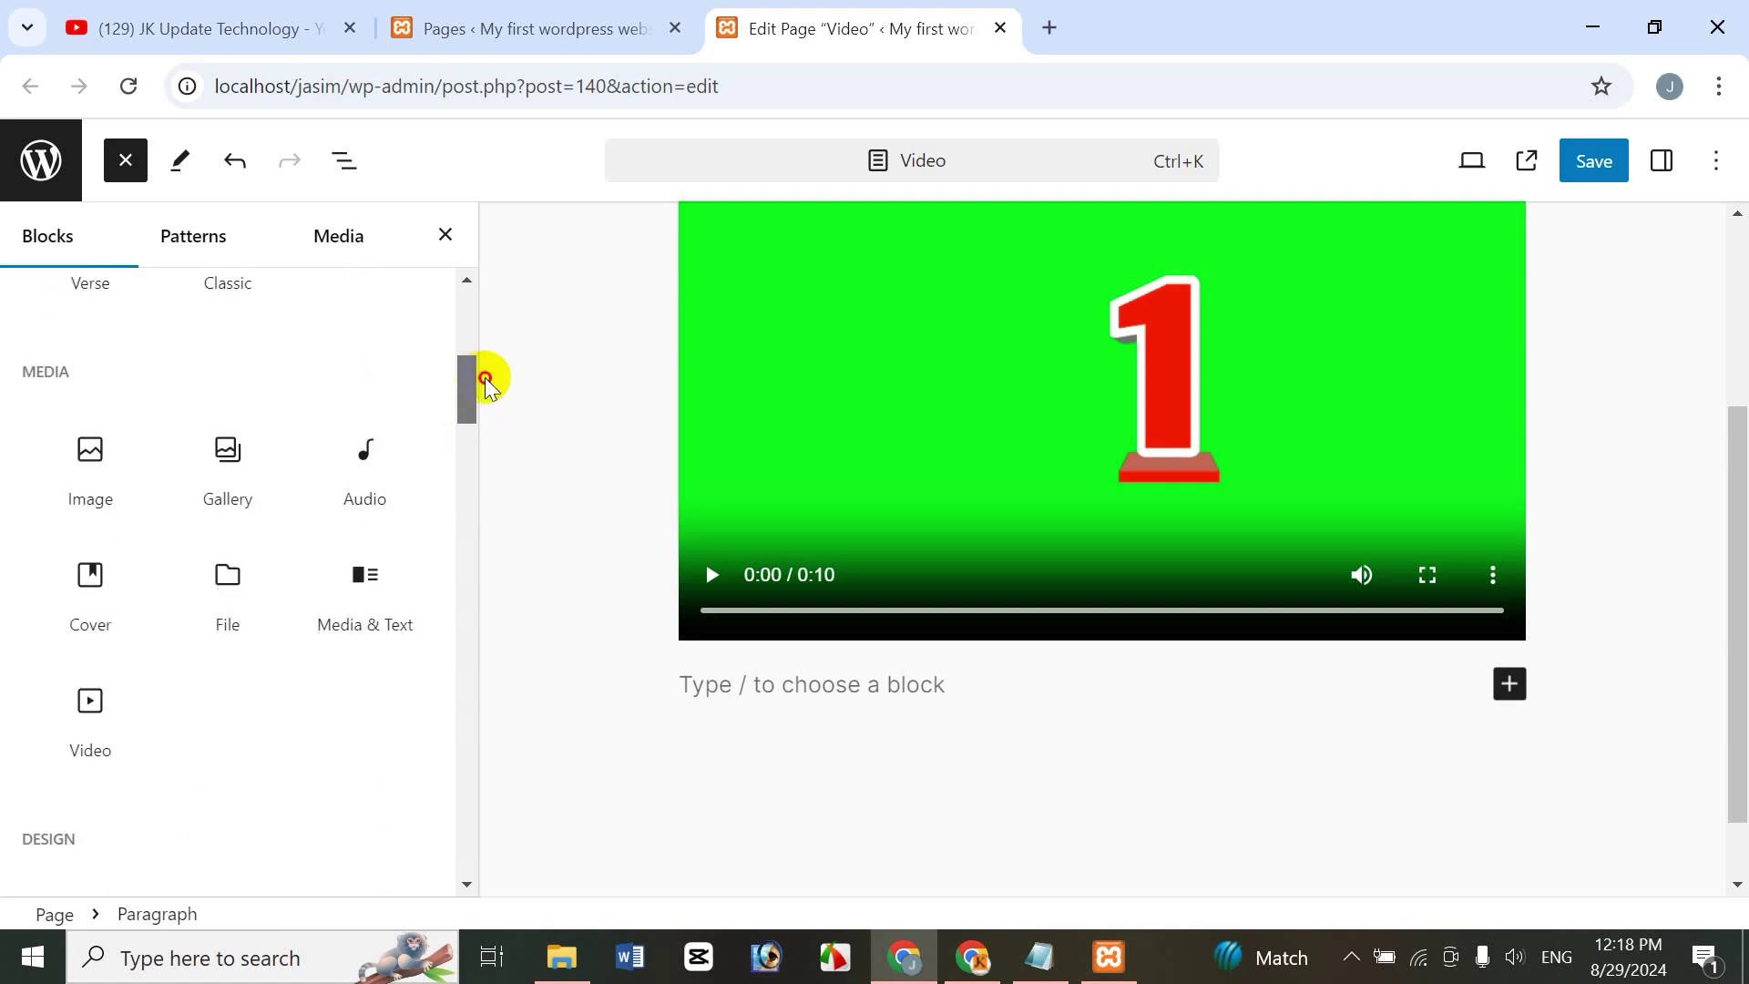
left_click(92, 744)
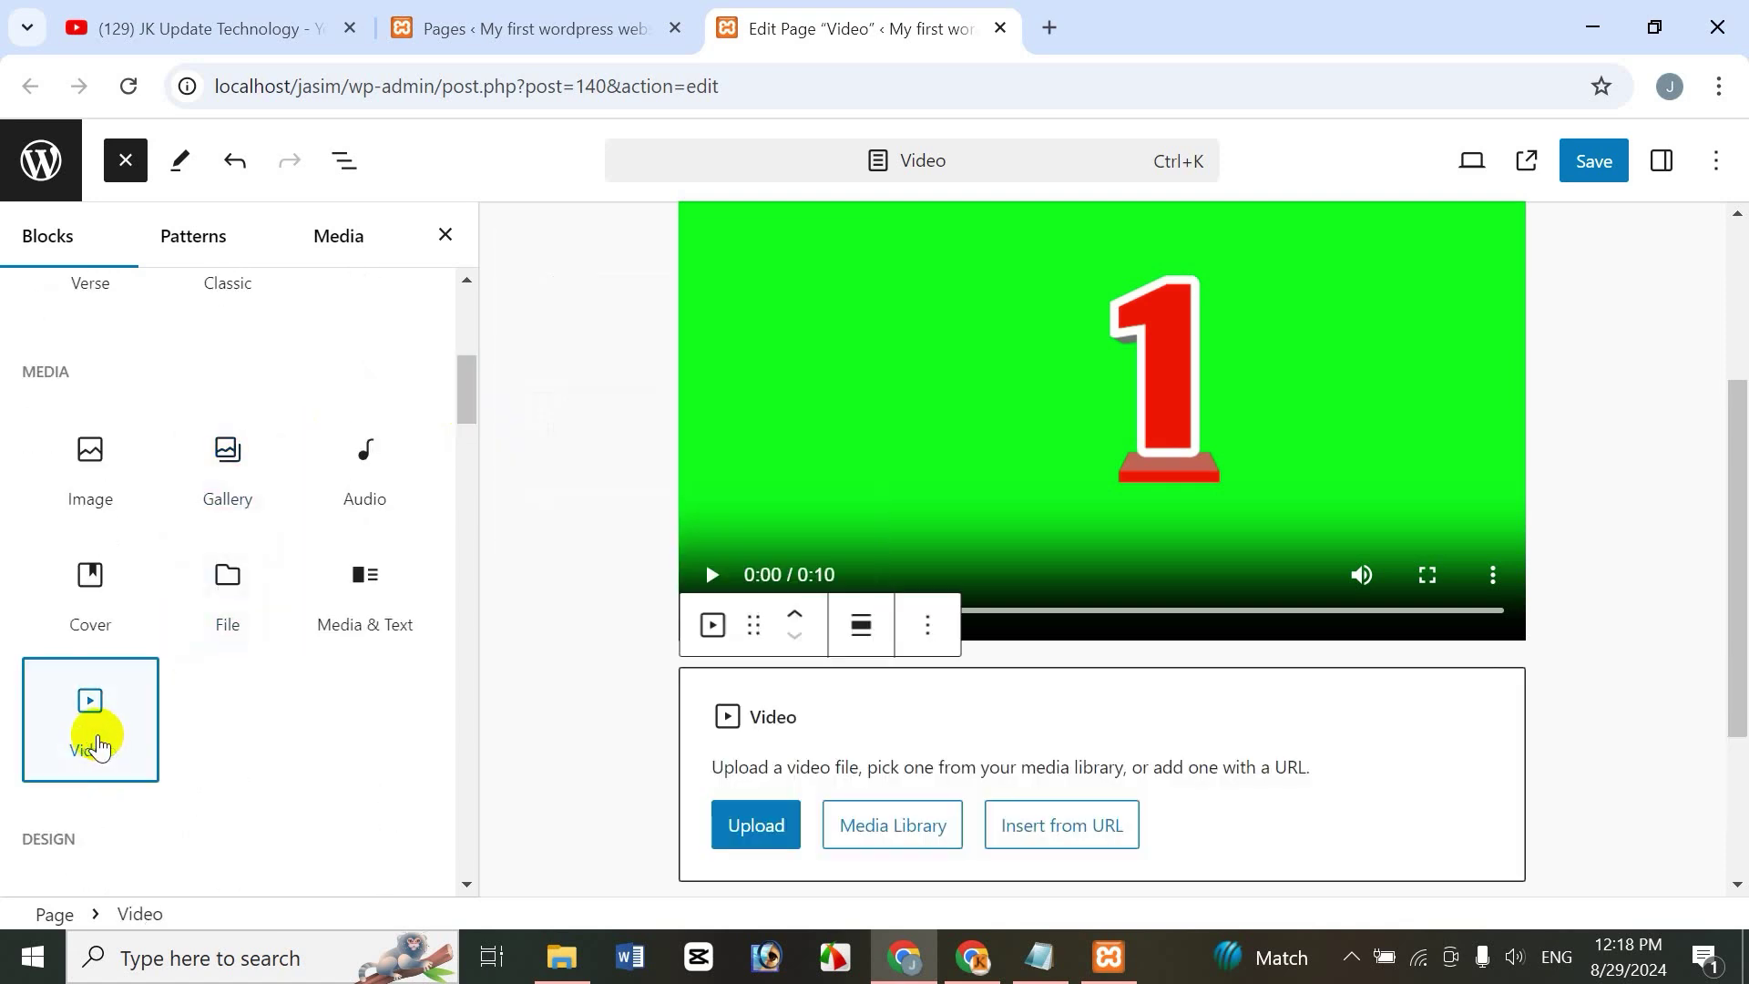
left_click(743, 844)
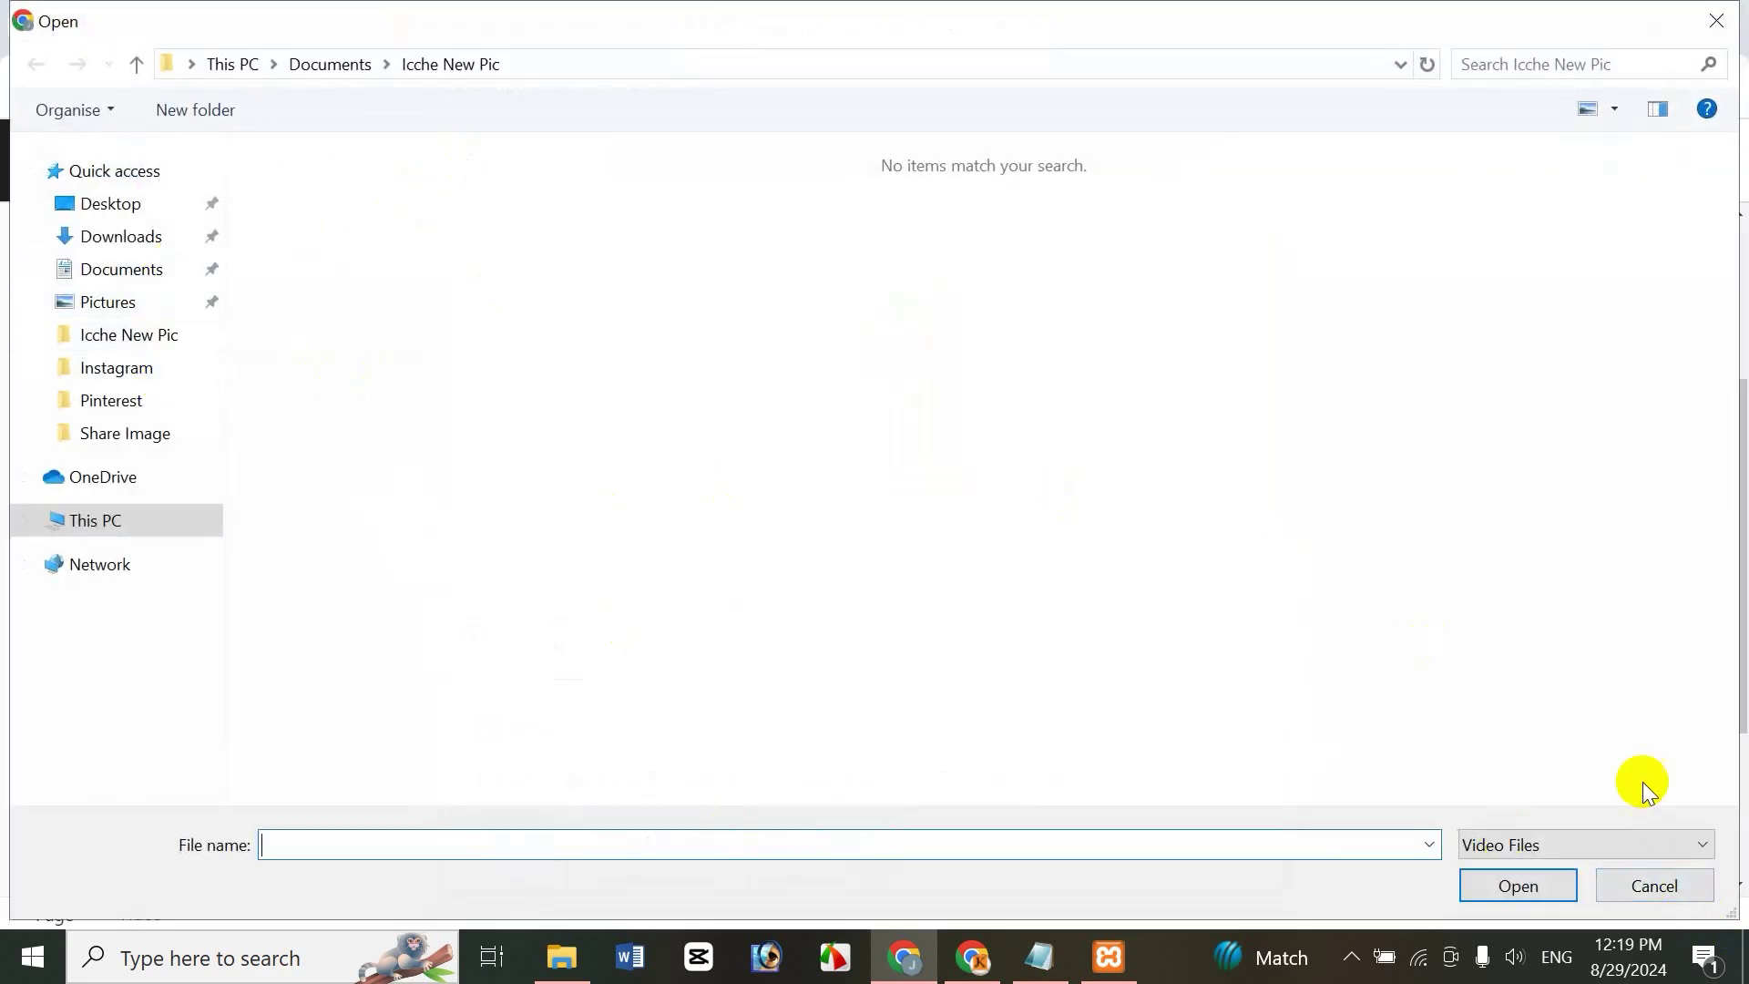
left_click(1653, 884)
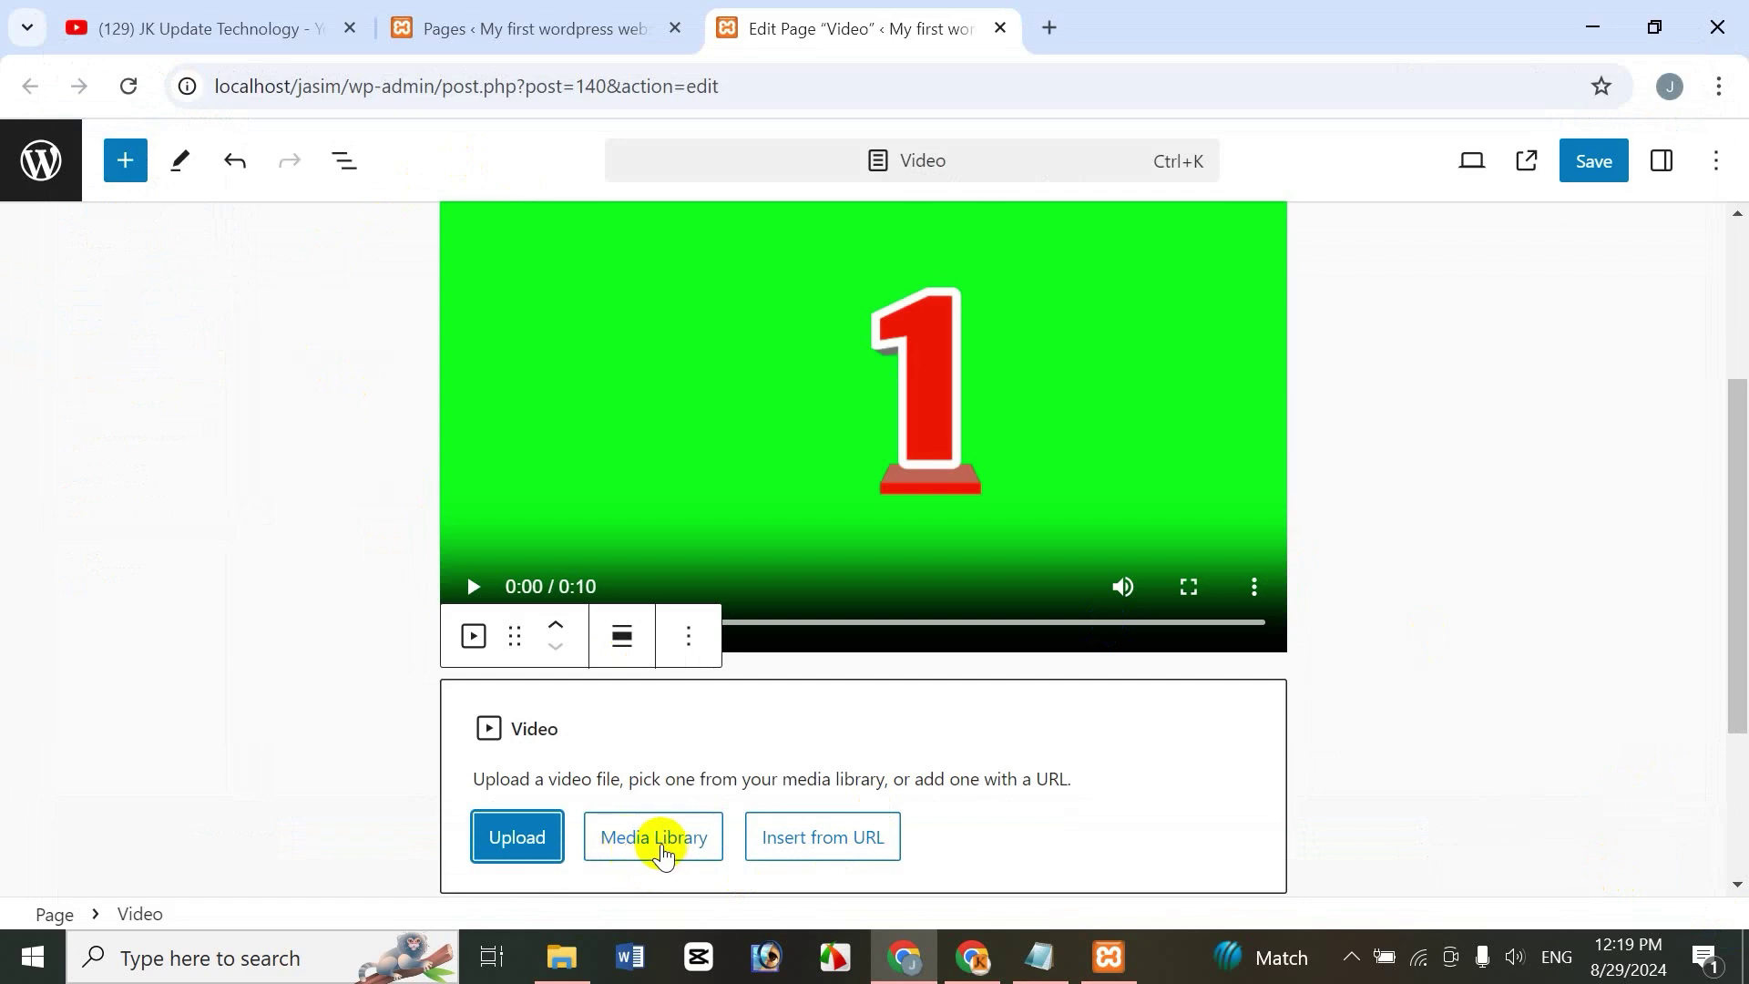
left_click(662, 842)
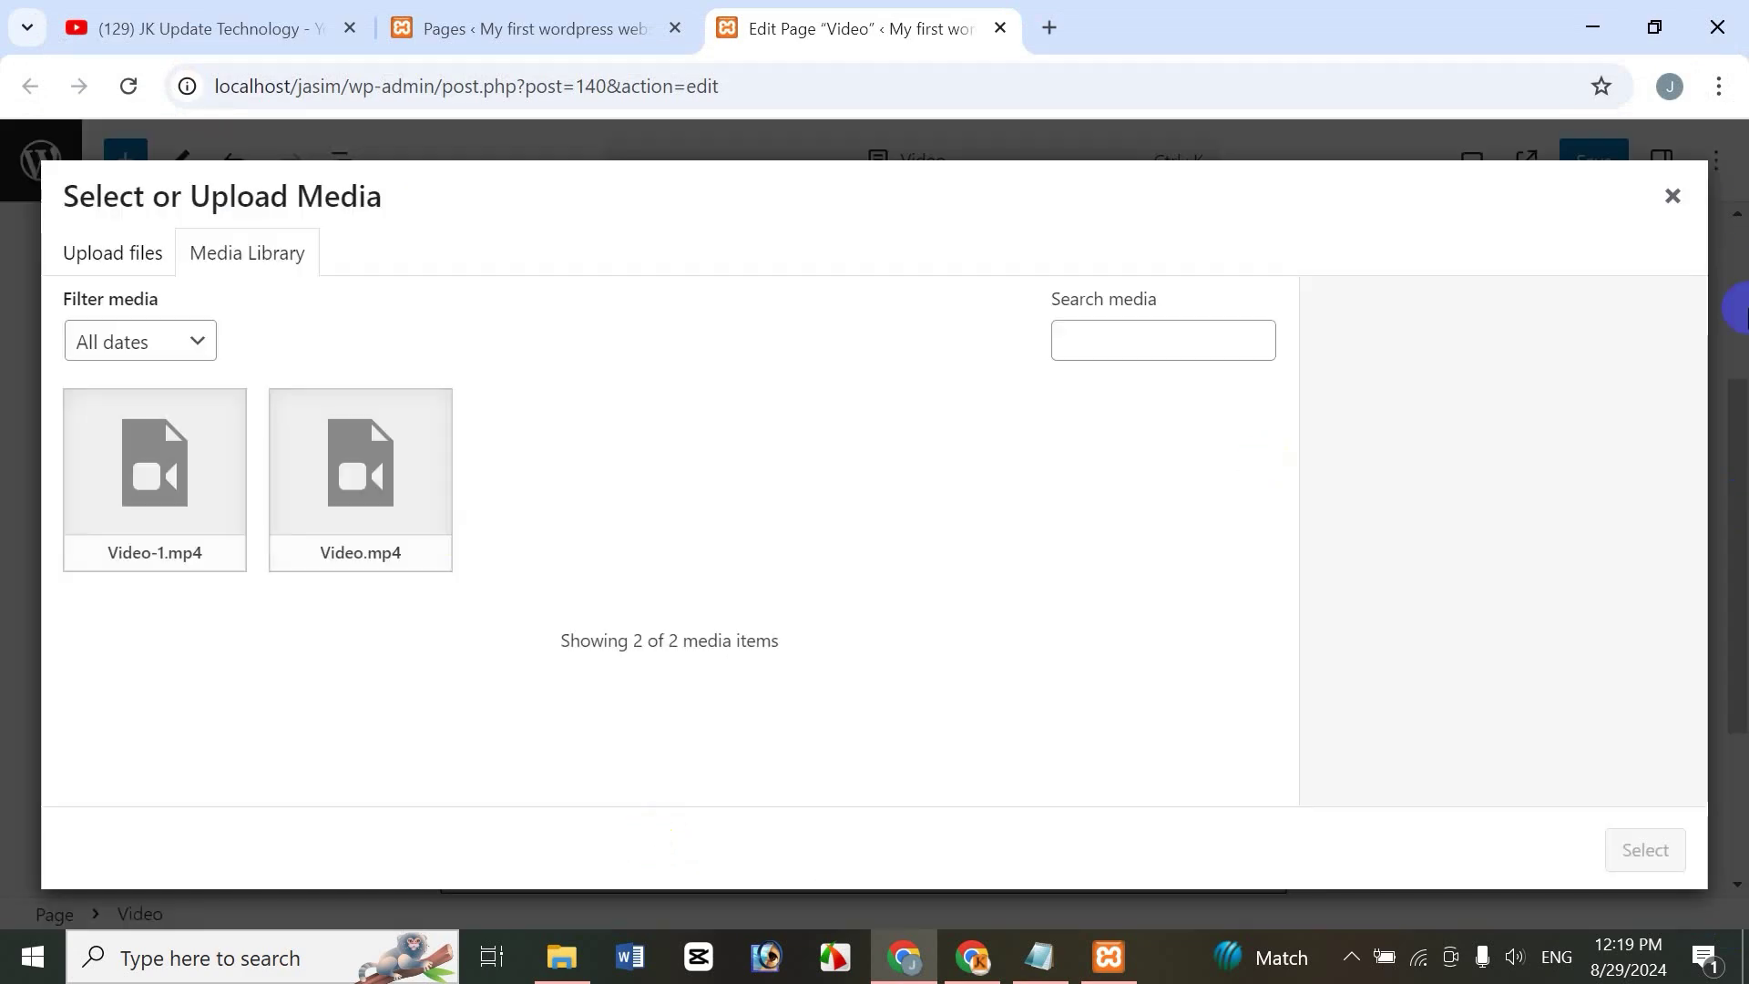
left_click(1672, 195)
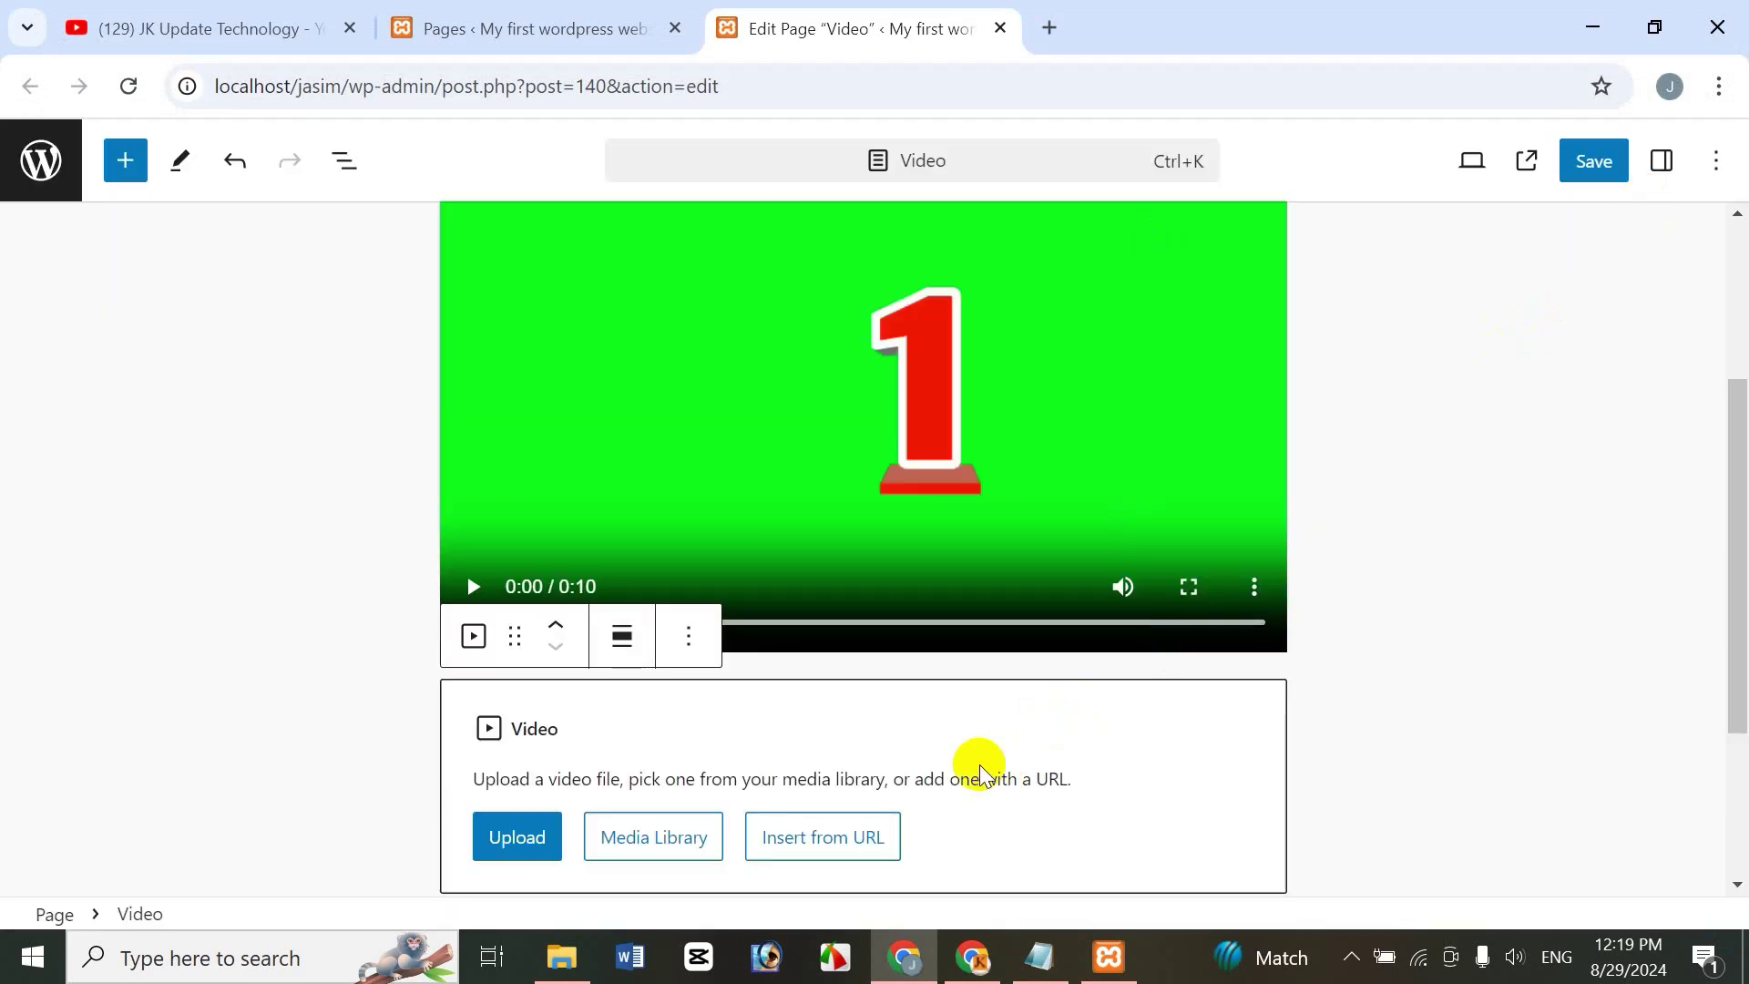
Insert the channel's YouTube video "WordPress Bangla Tutorial Part 7 - Creating WordPress Posts (Part-1)" into the empty Video block from its copied link address
left_click(845, 852)
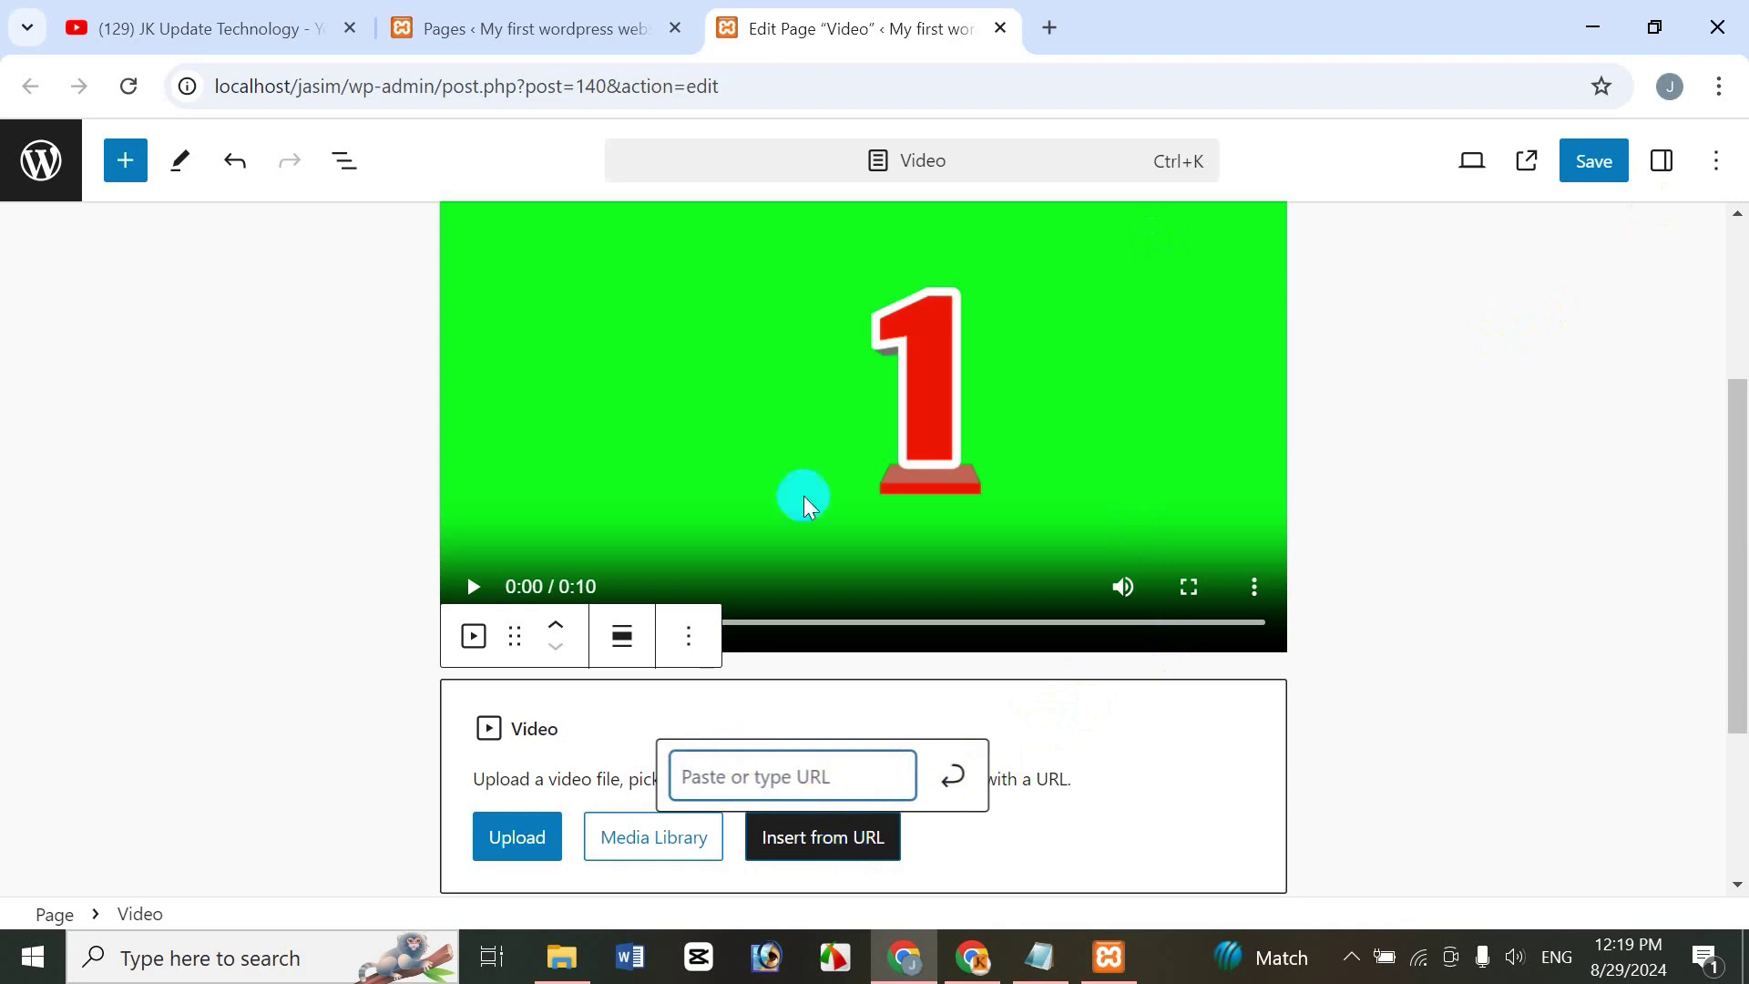
left_click(239, 36)
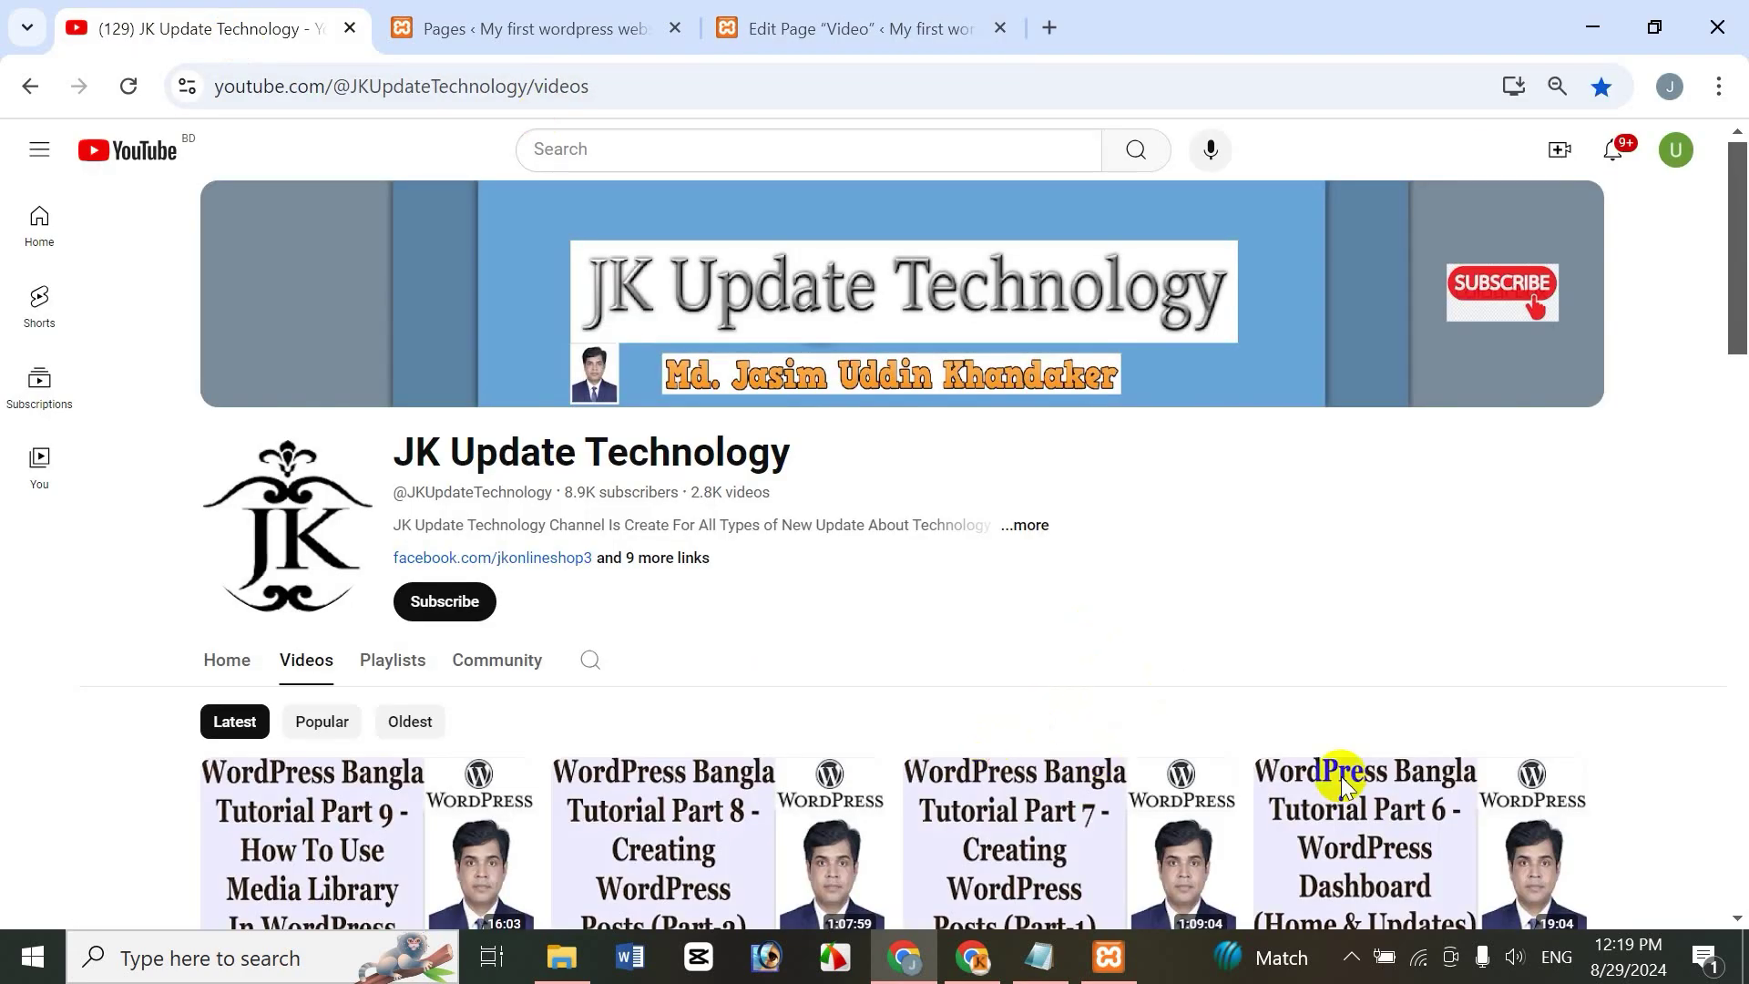
right_click(1022, 820)
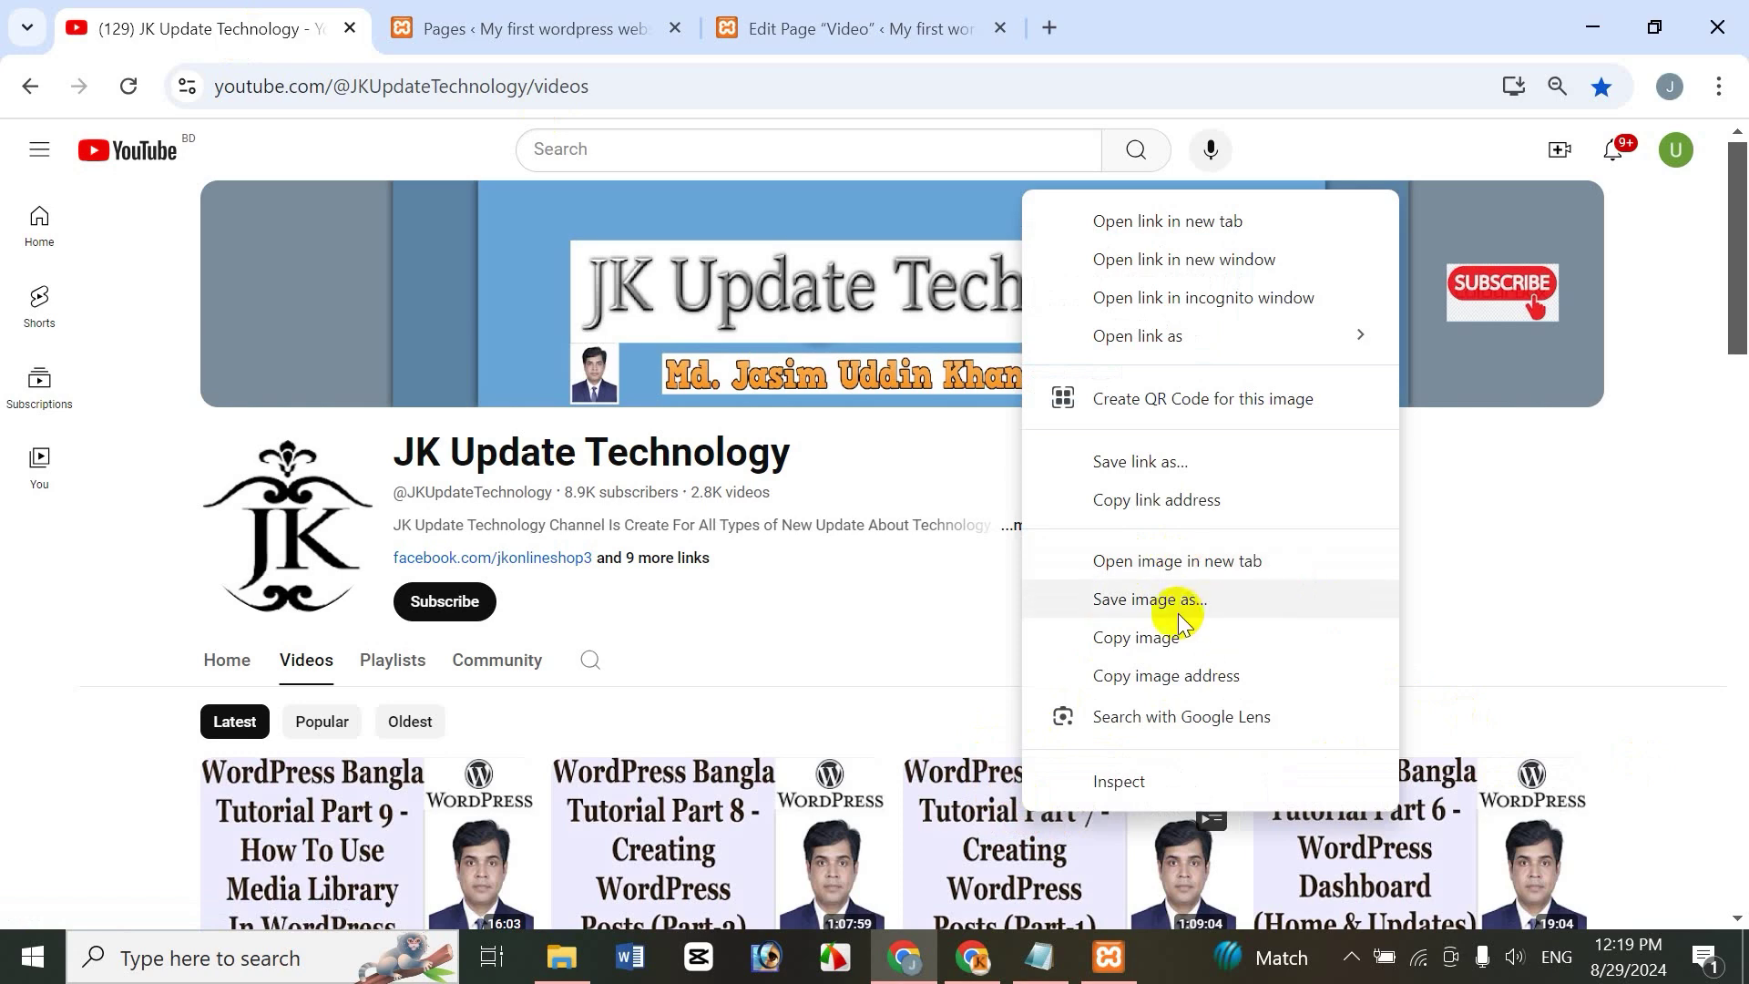
left_click(1165, 500)
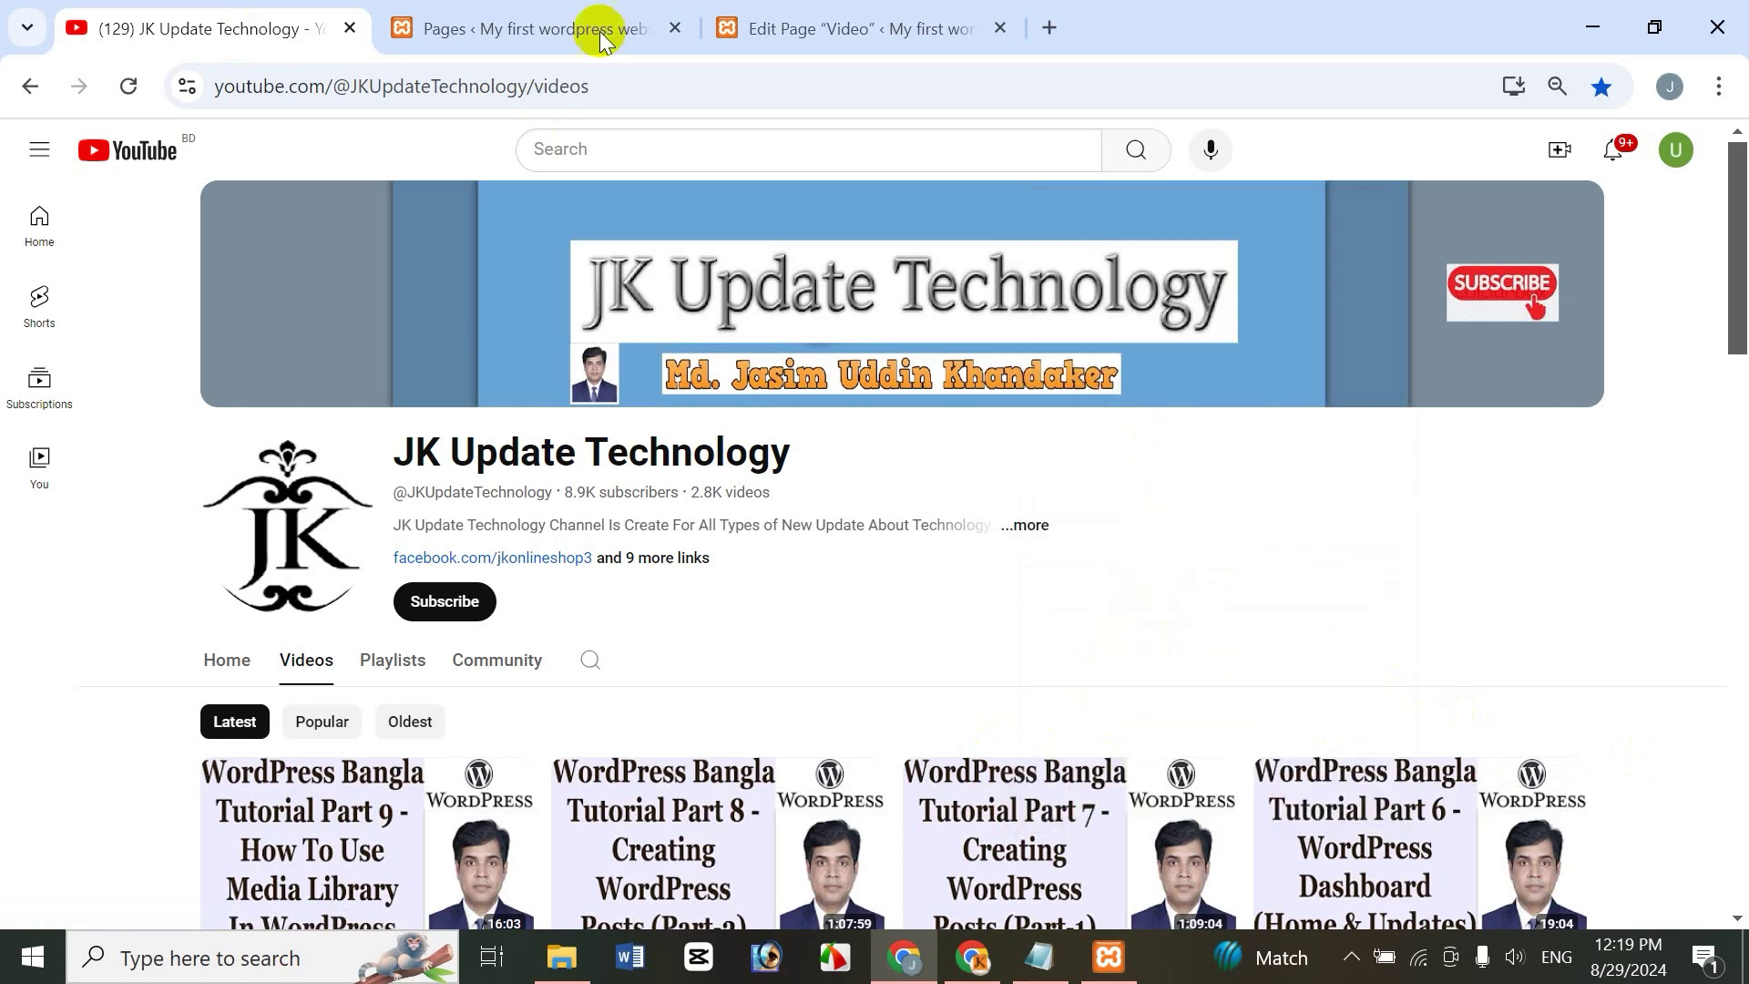
left_click(769, 28)
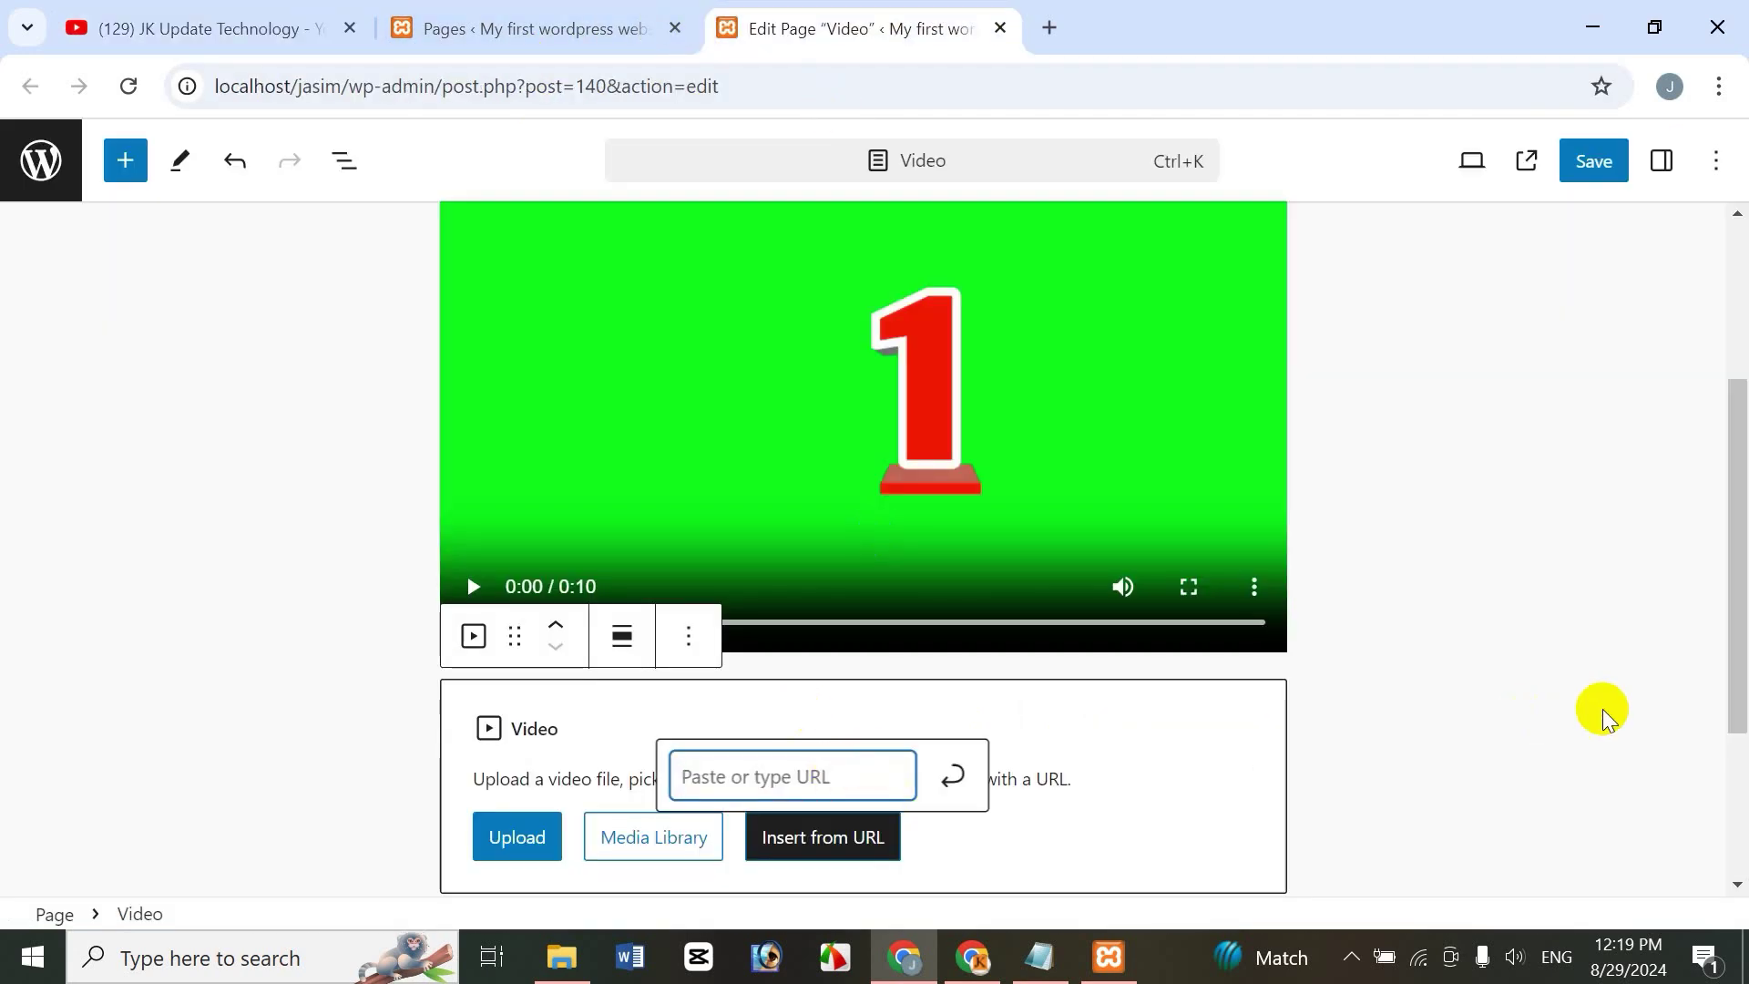
left_click(956, 779)
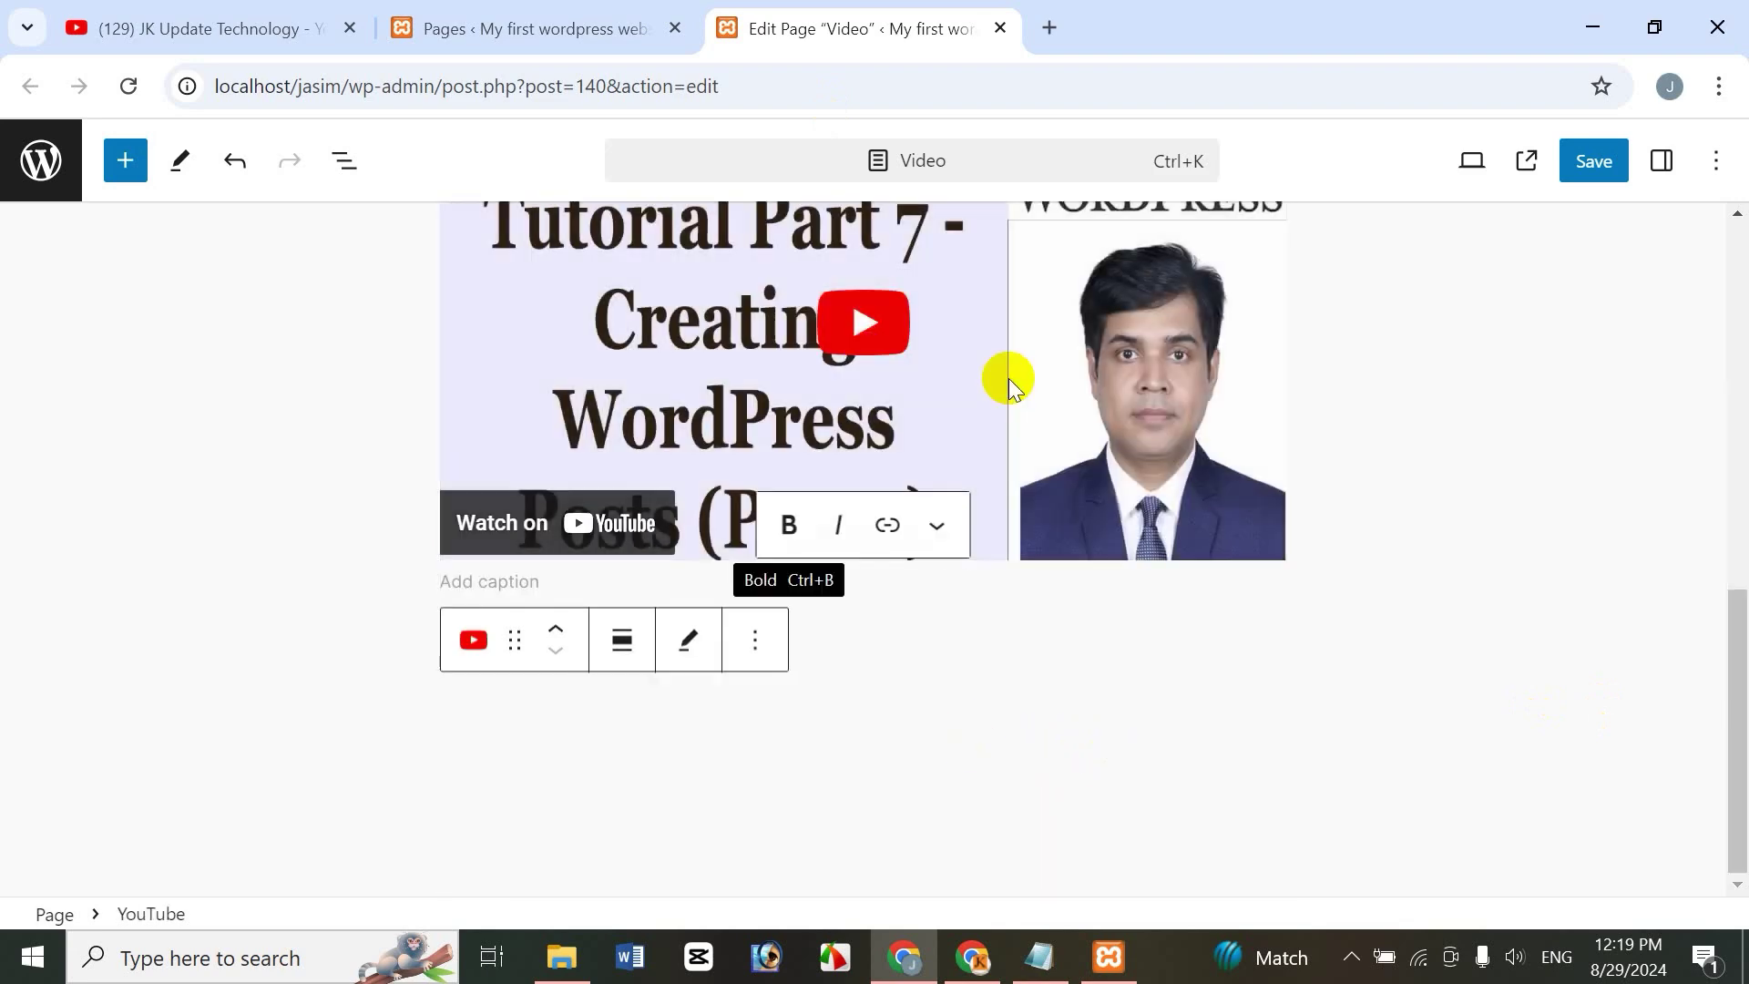
Add an empty generic Embed block below the embedded WordPress Bangla Tutorial Part 7 video
left_click_drag(1741, 637, 1741, 681)
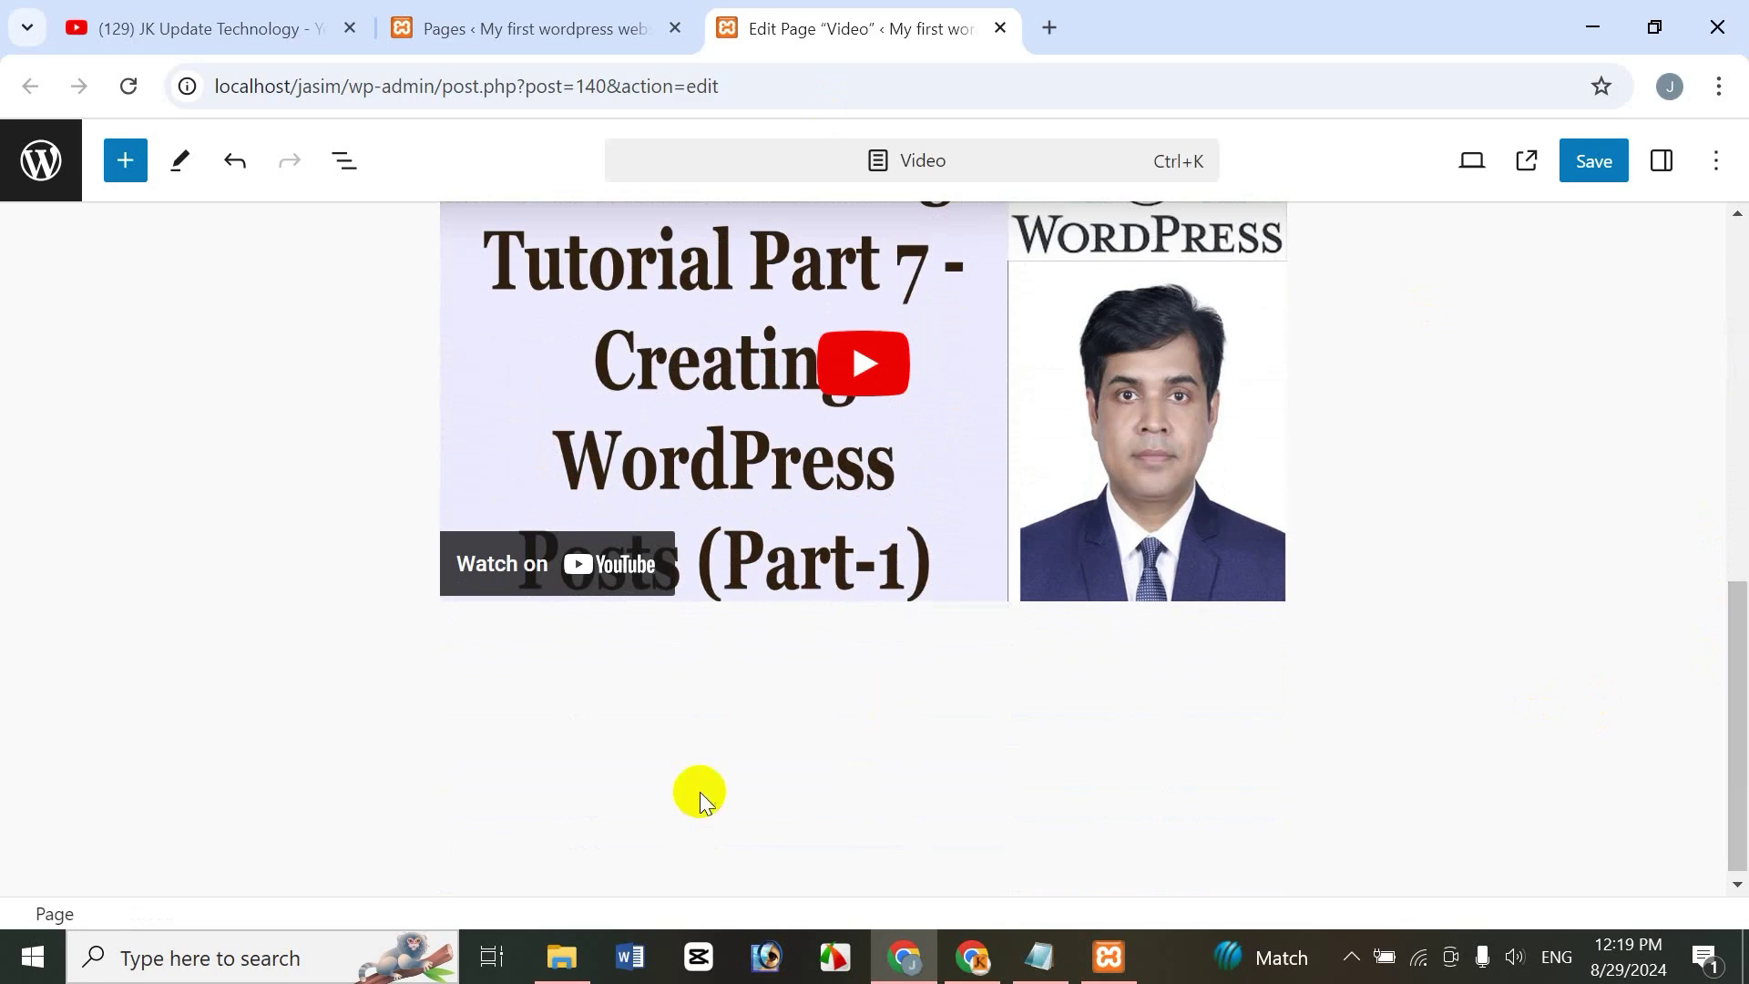
left_click(556, 658)
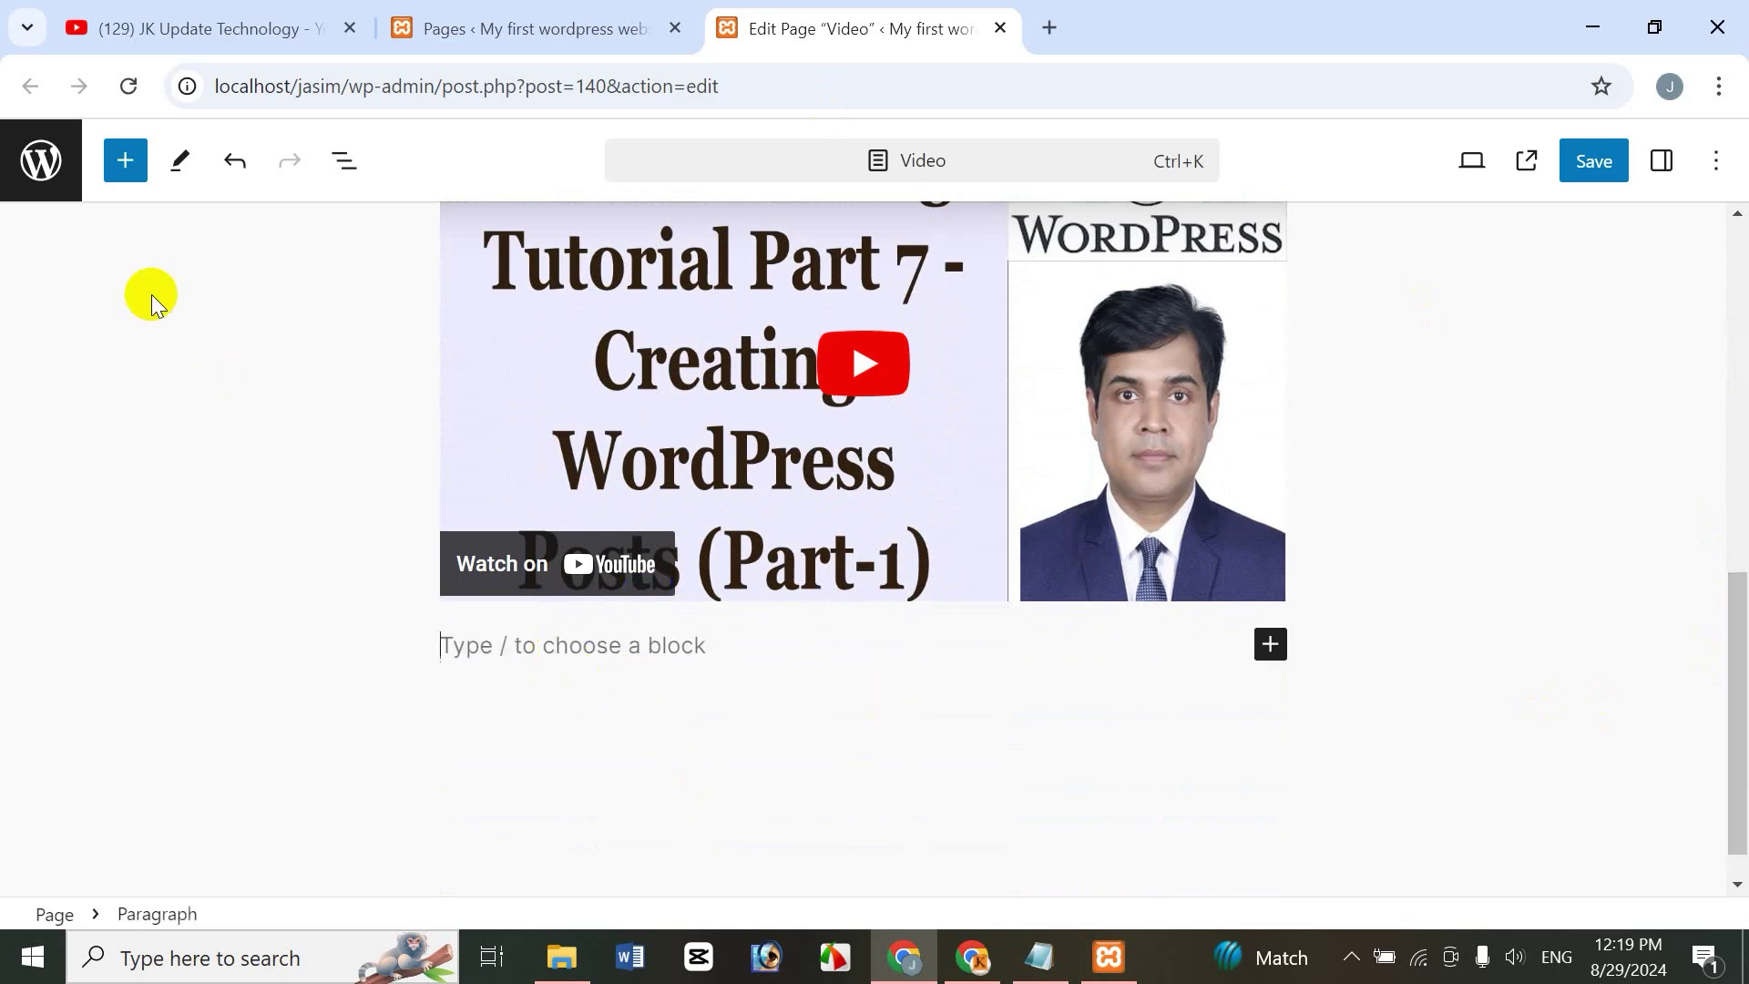
left_click(125, 162)
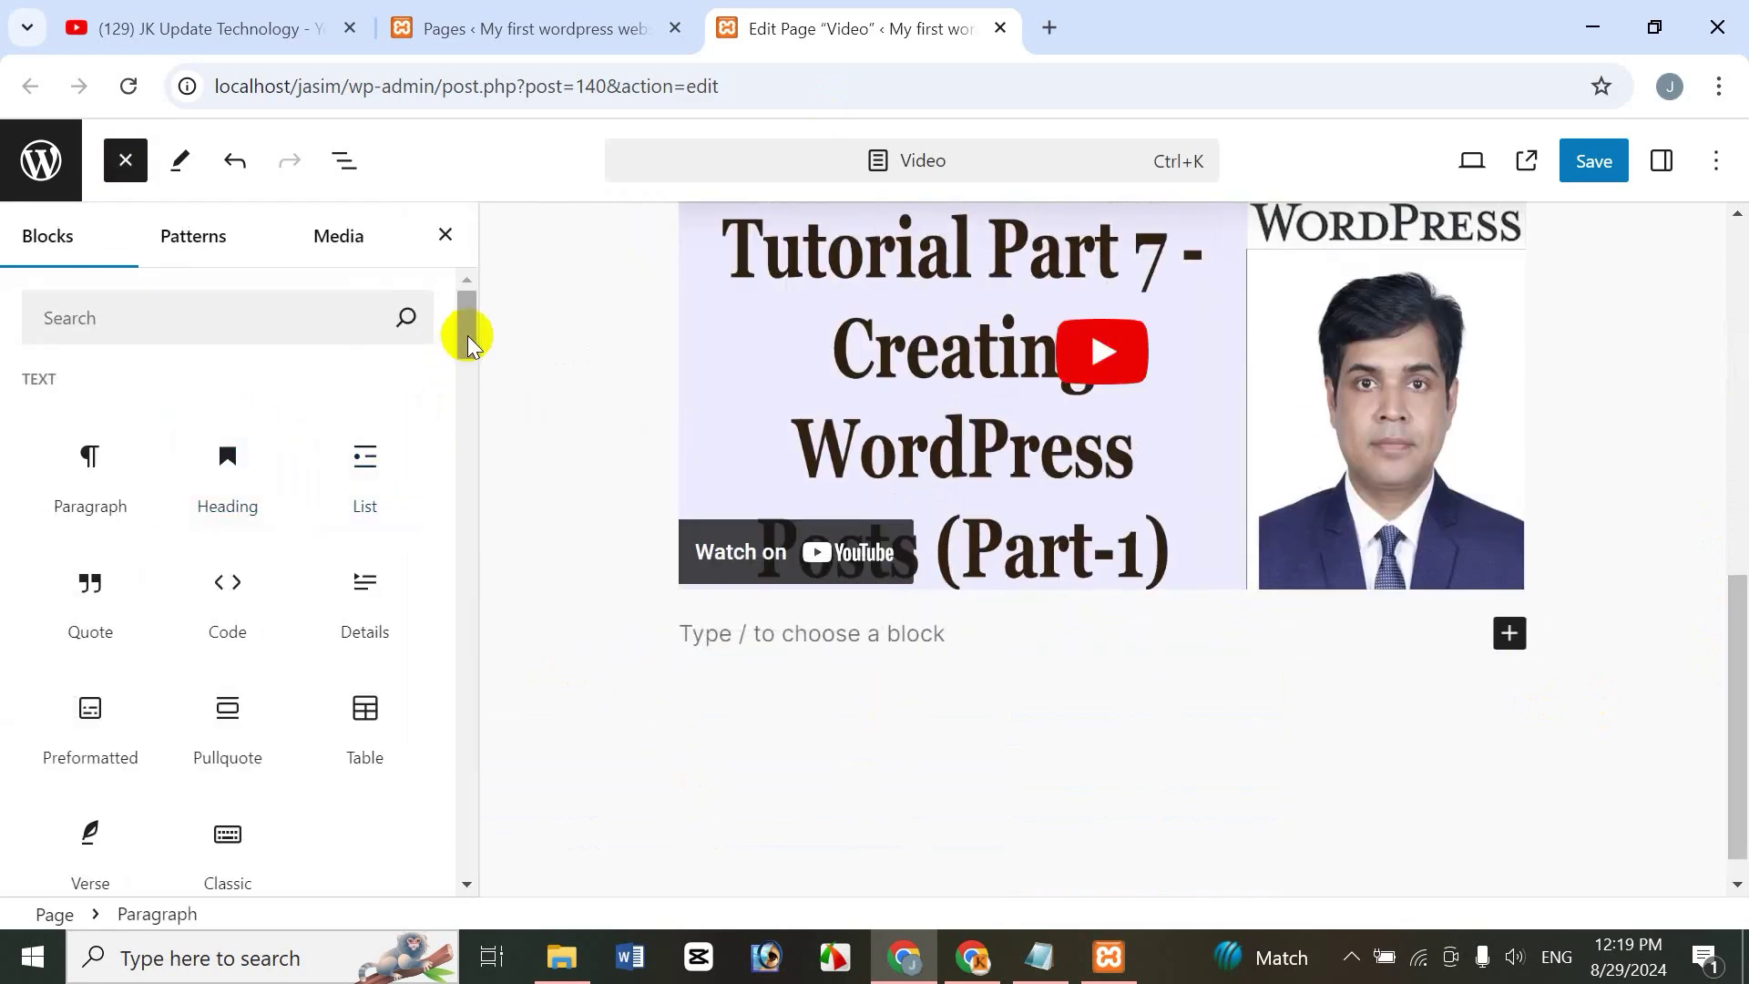
left_click_drag(462, 331, 480, 726)
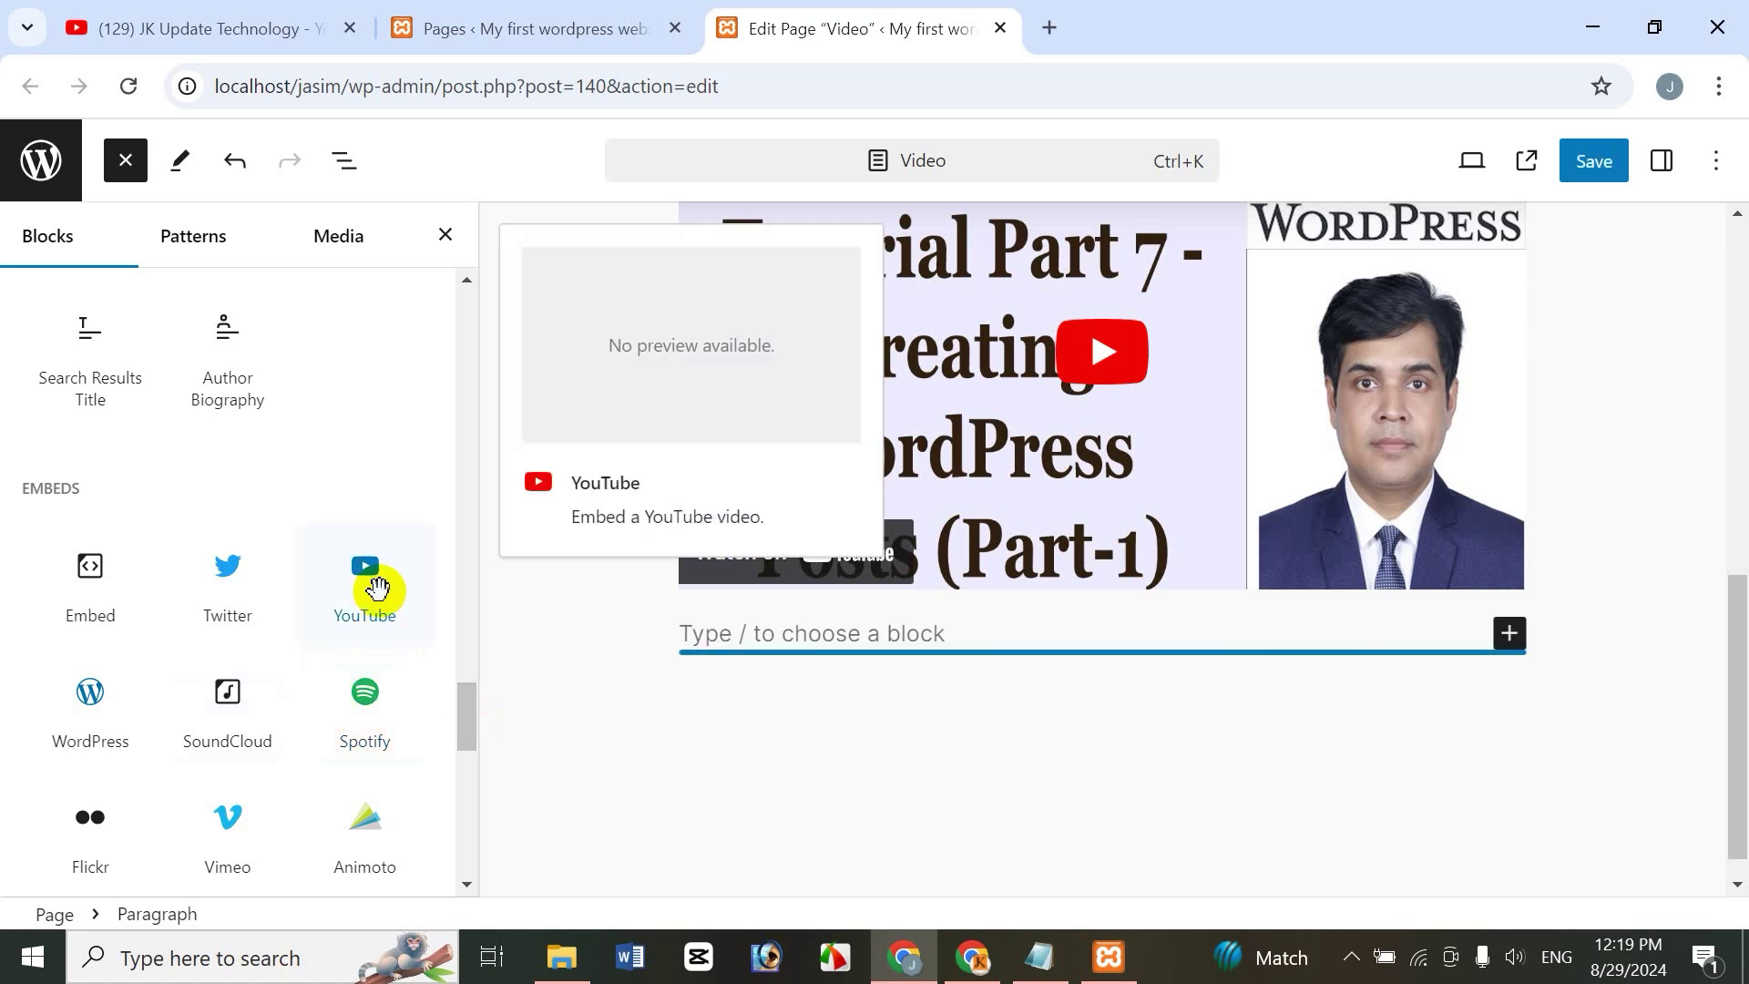
left_click(90, 583)
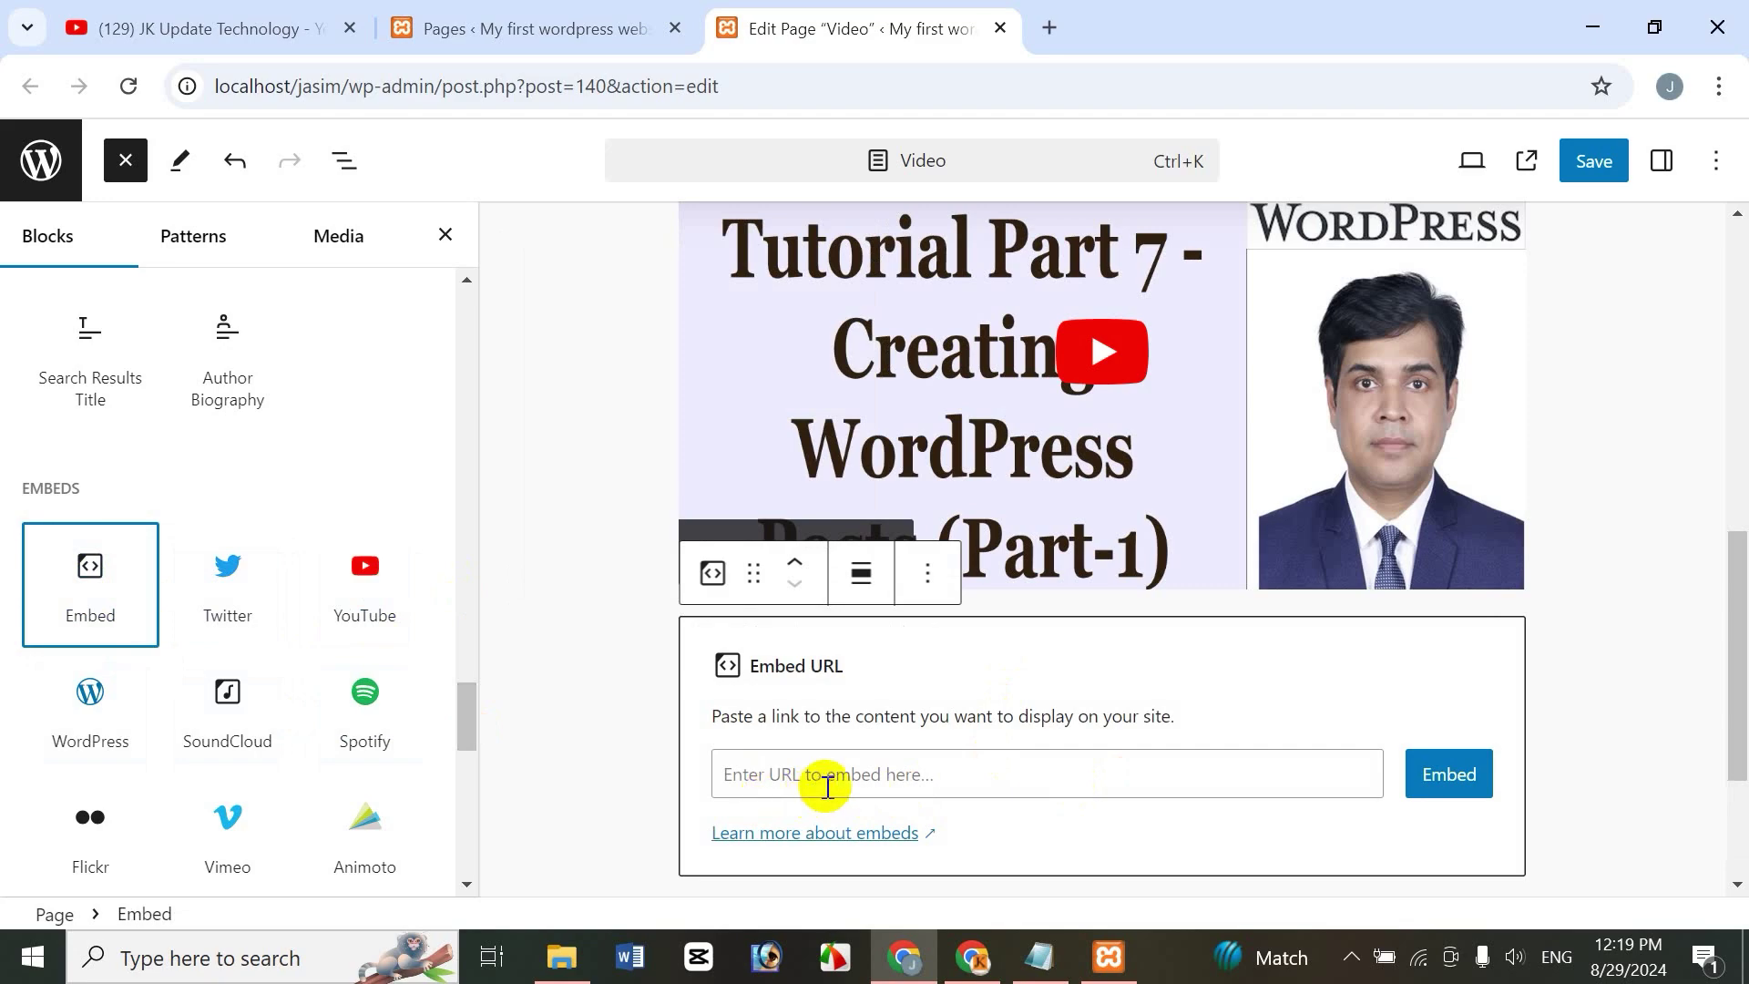
Embed the channel's "Make A Free Website In Blogger/Blogspot Full Bangla Tutorial | All Parts Together" video in the Embed block using its copied link address
left_click(232, 26)
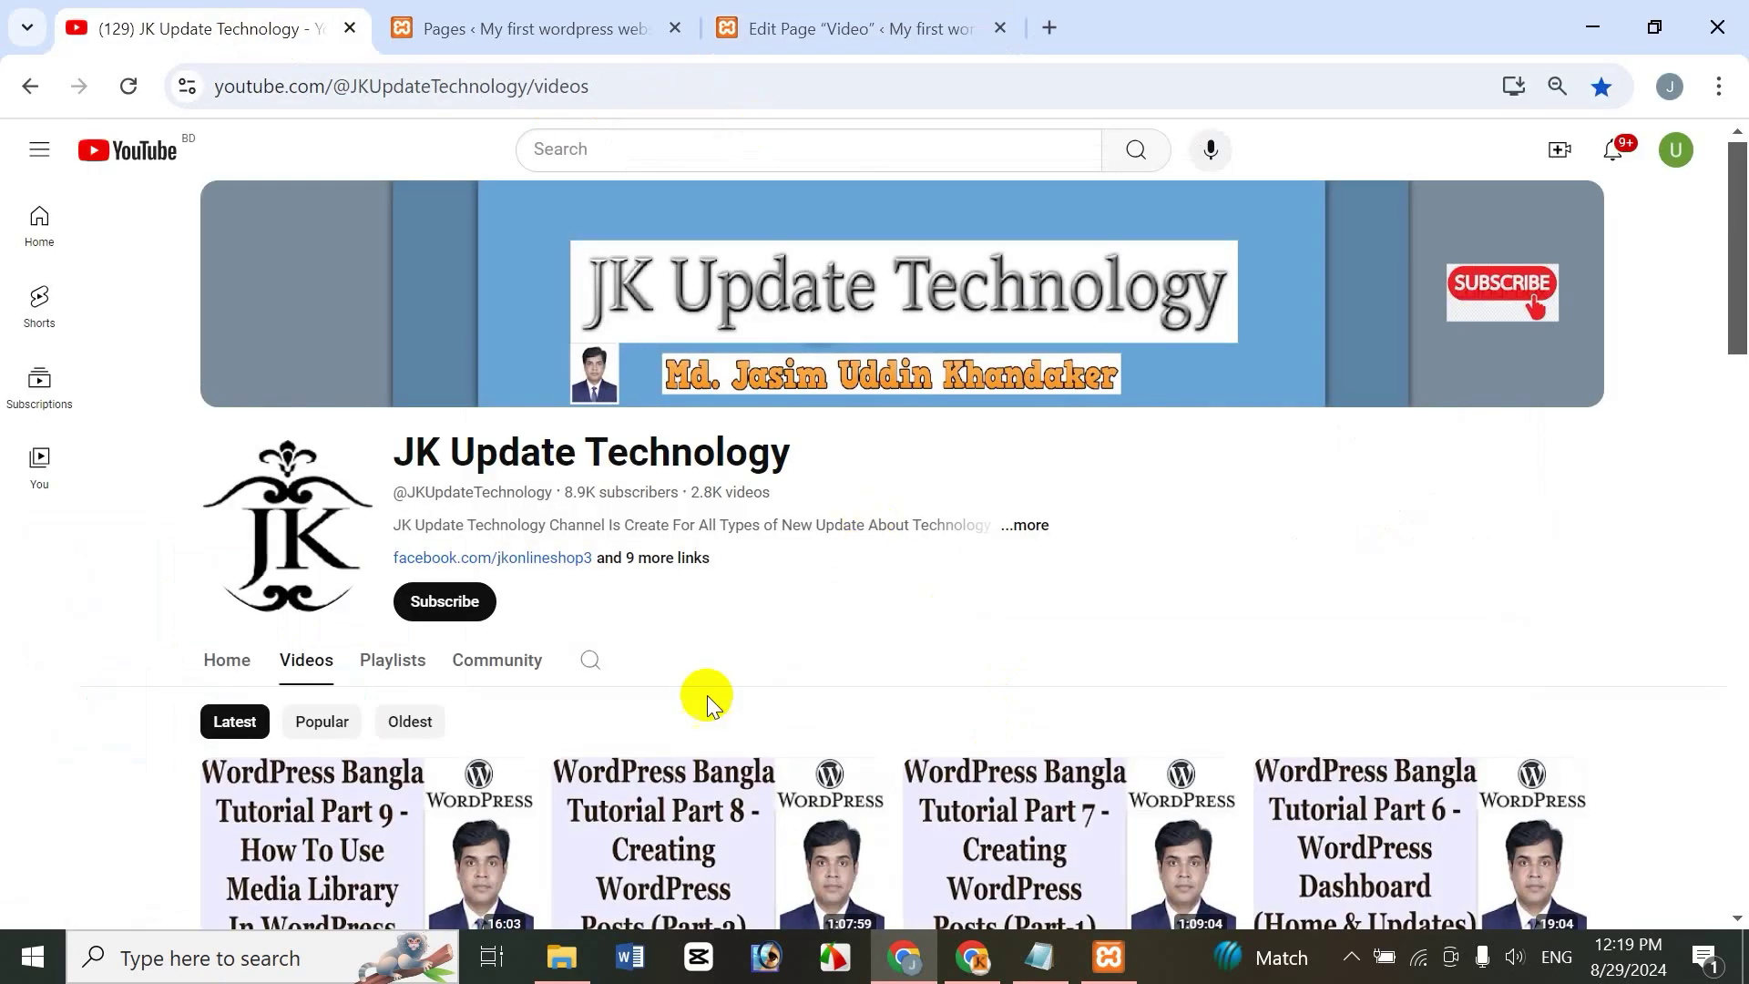
left_click_drag(1737, 262, 1717, 468)
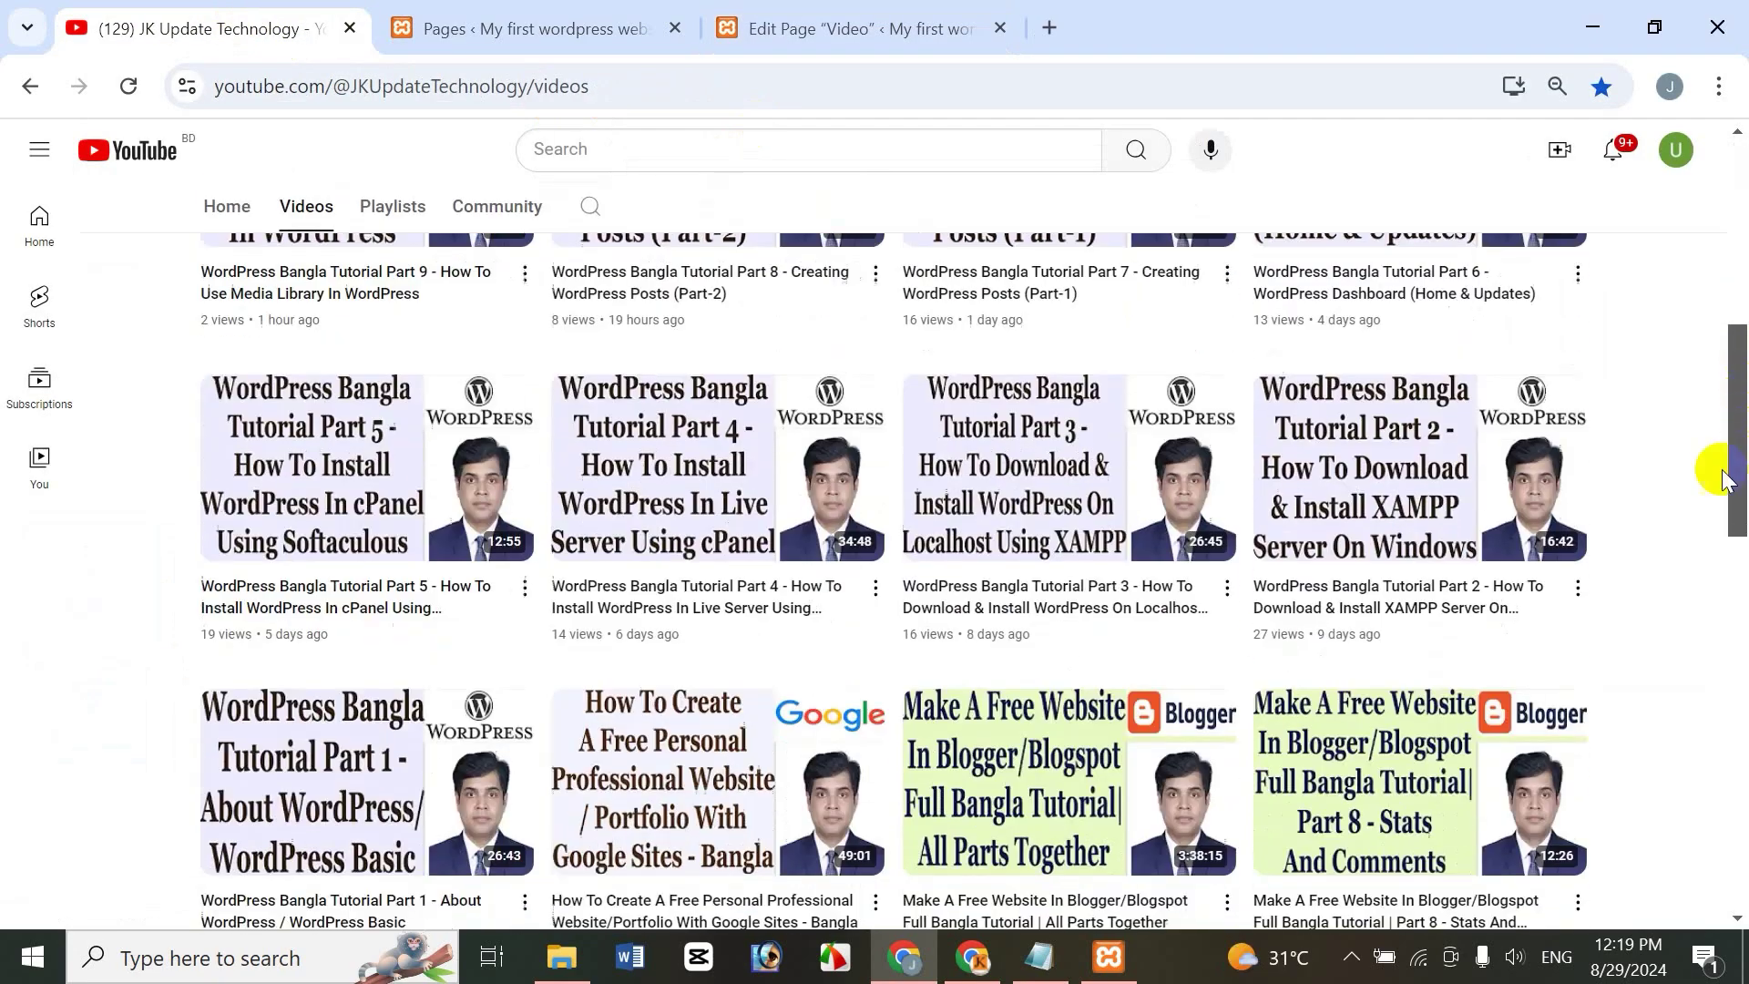
right_click(1009, 747)
left_click(1137, 453)
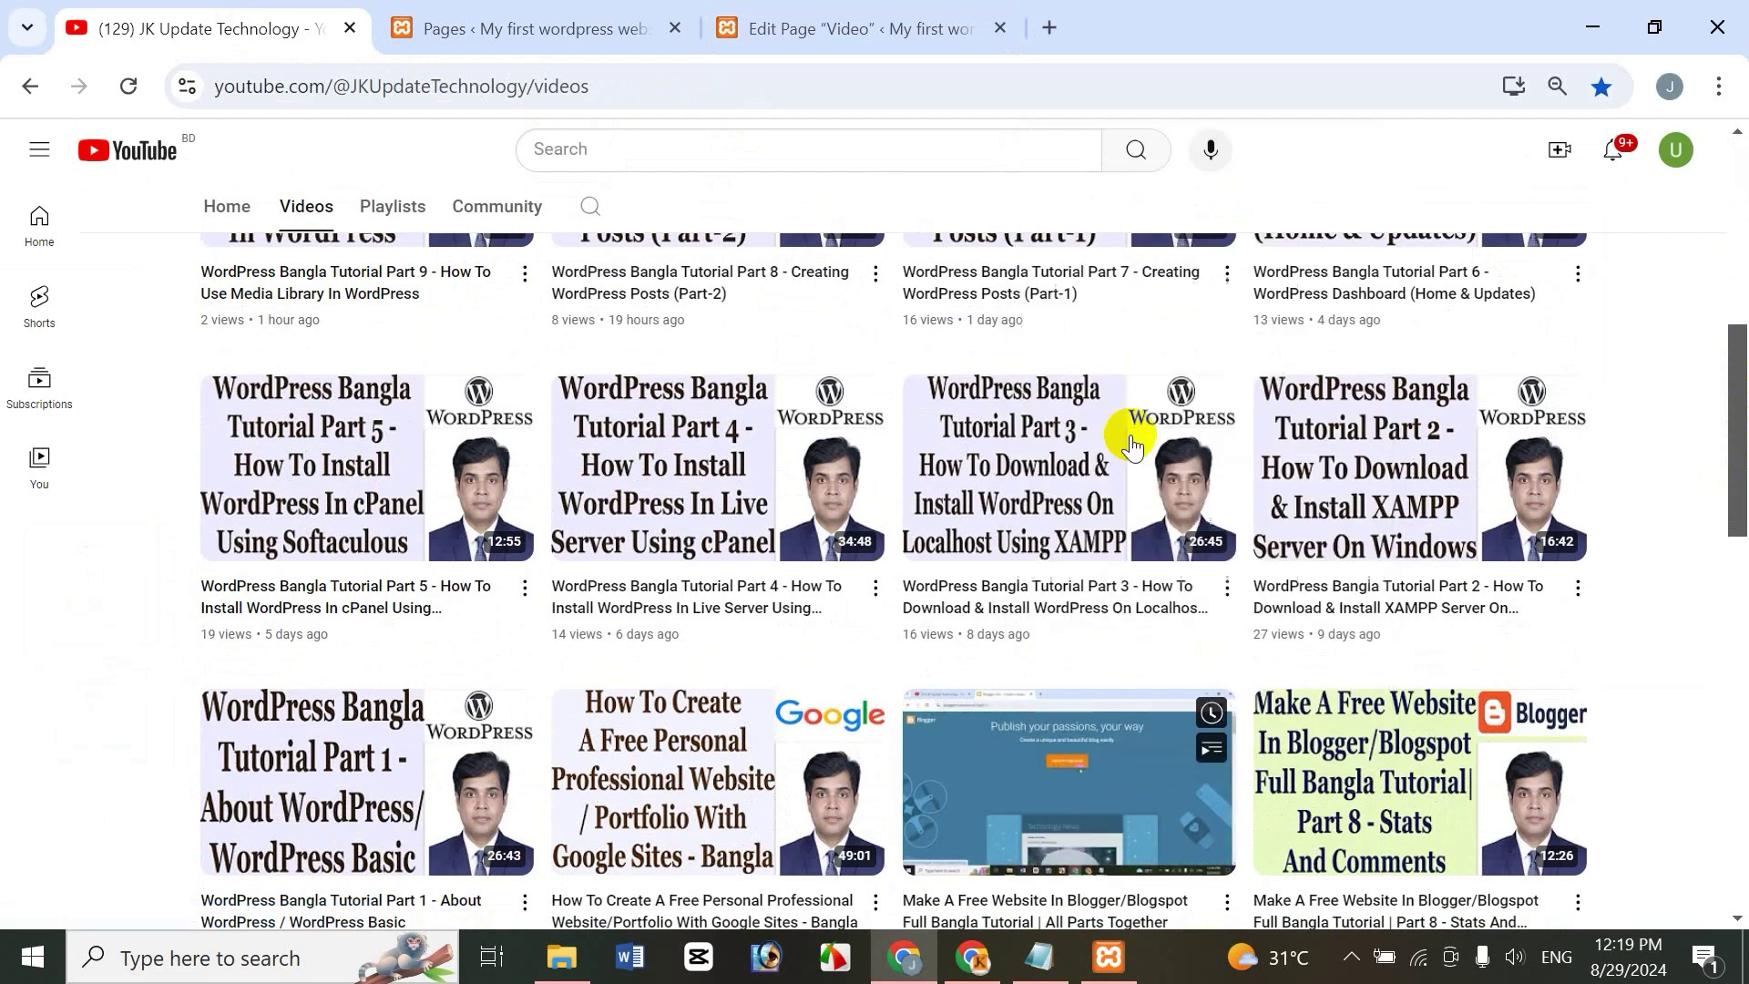
left_click(729, 27)
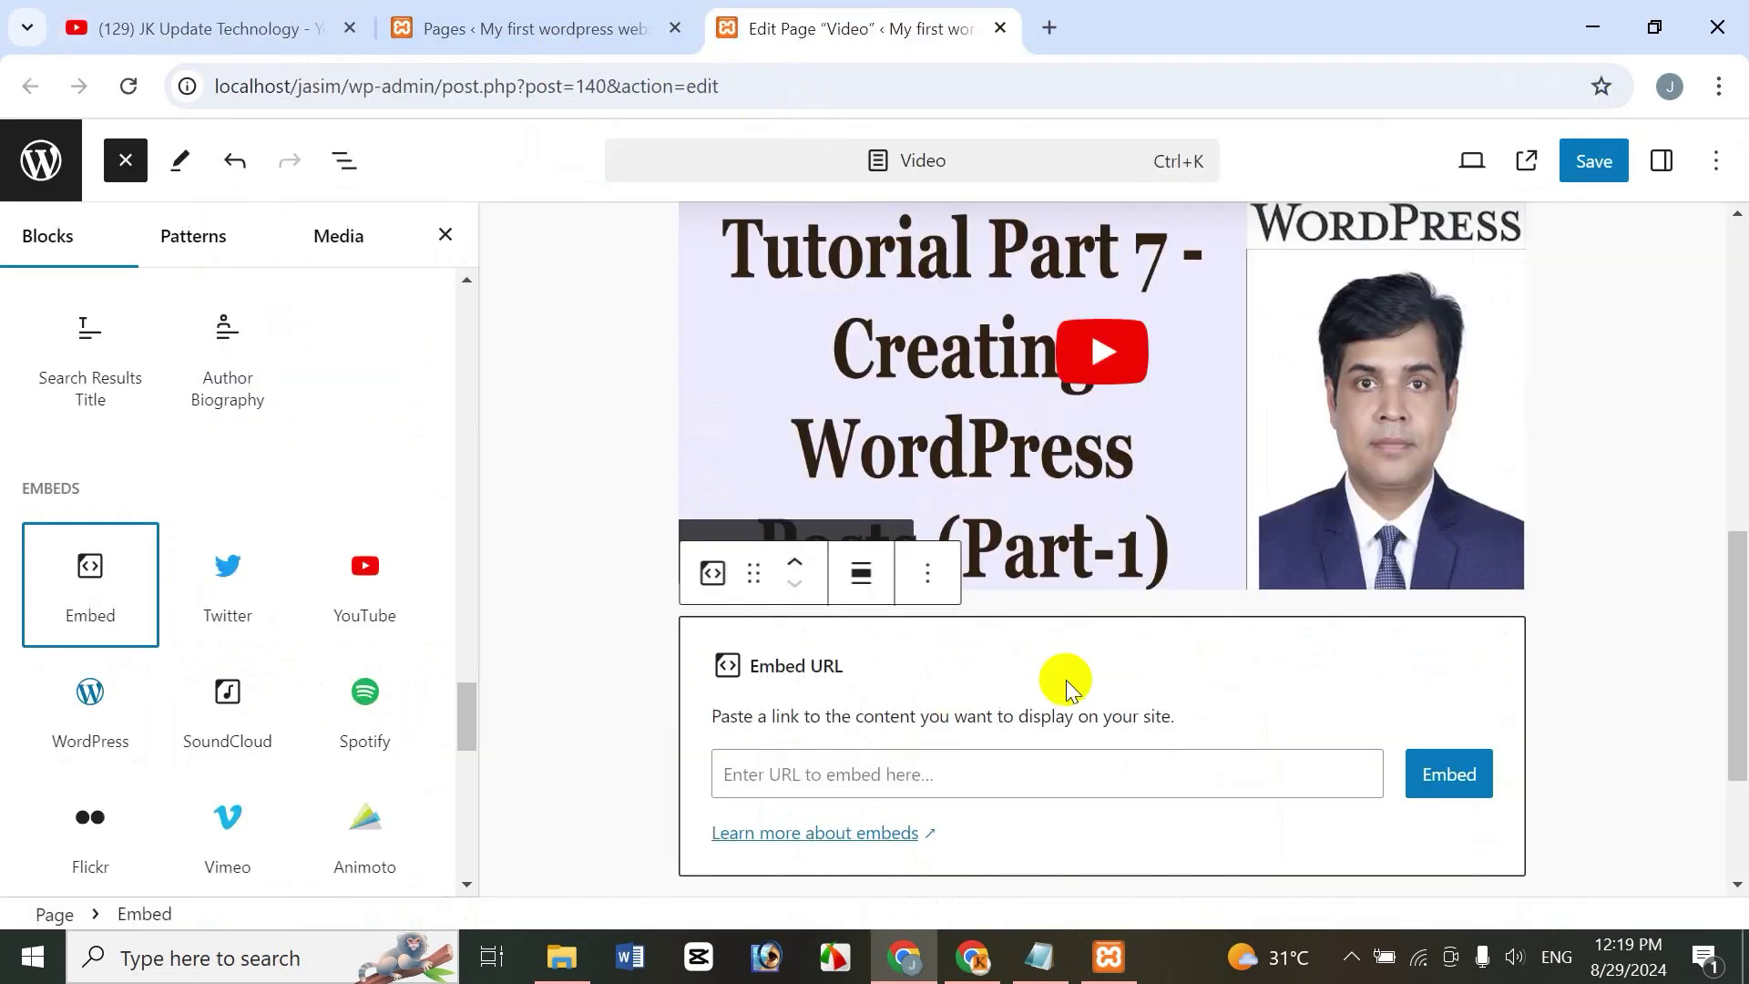
left_click(843, 782)
key("ctrl+v")
left_click(1194, 782)
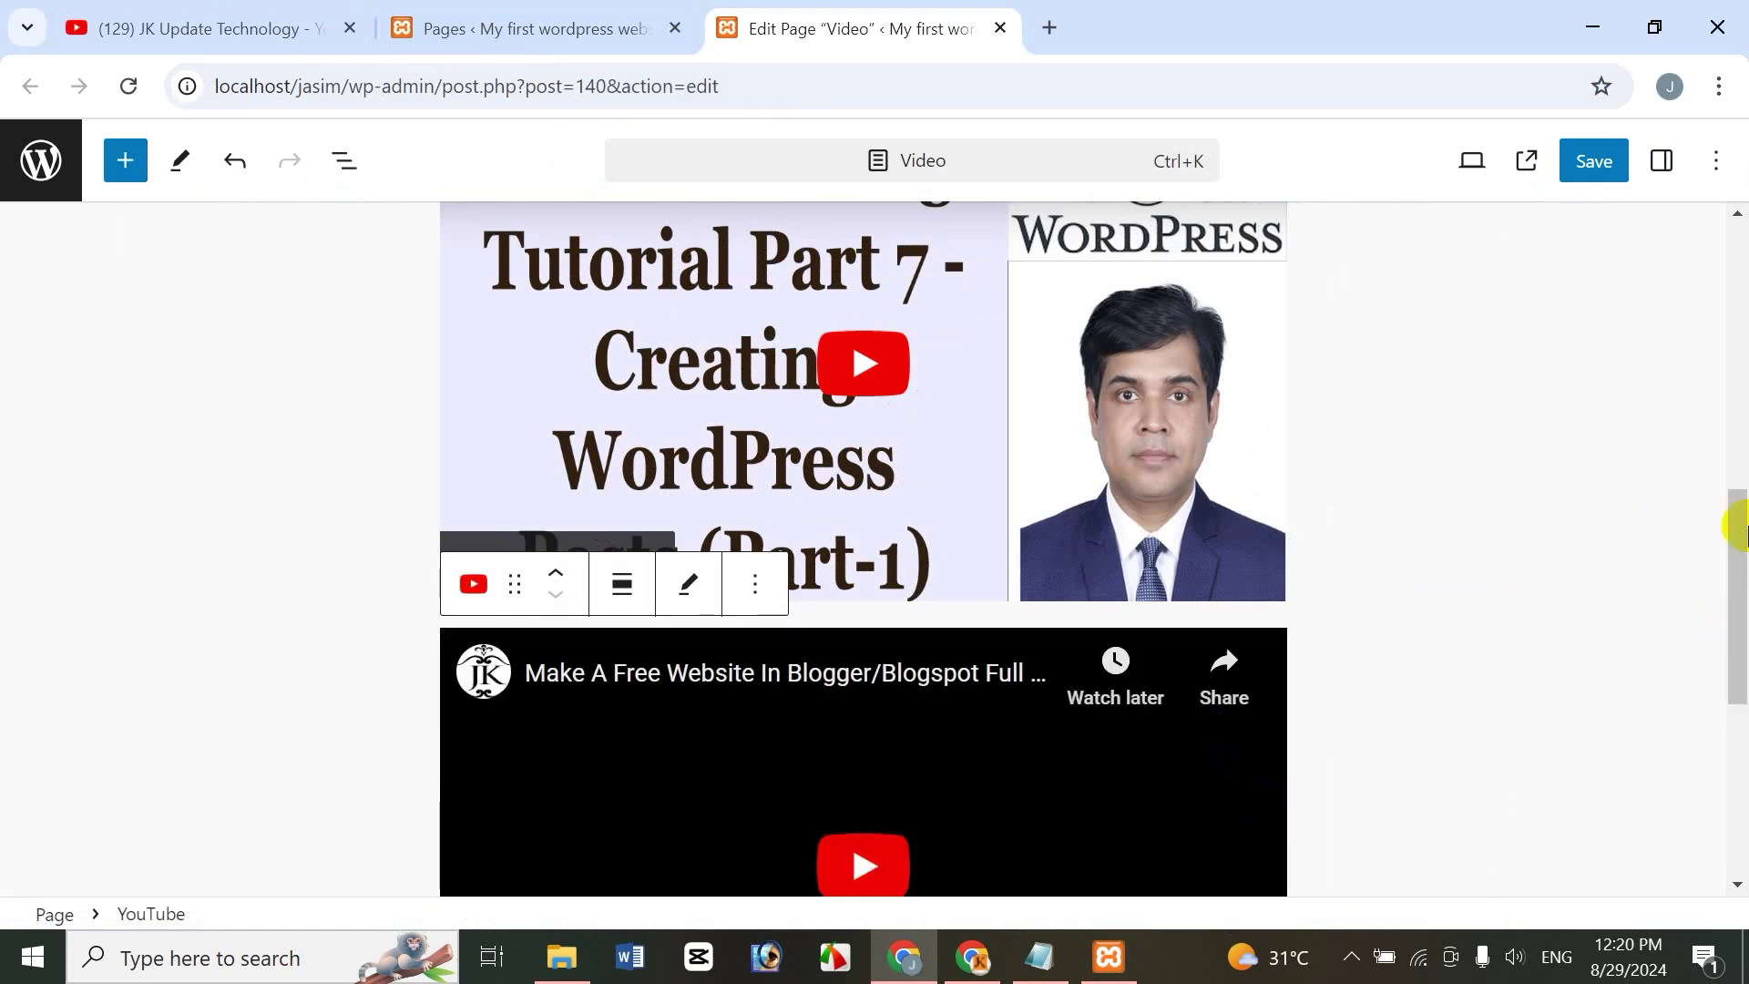
Add an empty YouTube embed block below the embedded Blogger/Blogspot tutorial video
scroll(1735, 557, "down", 5)
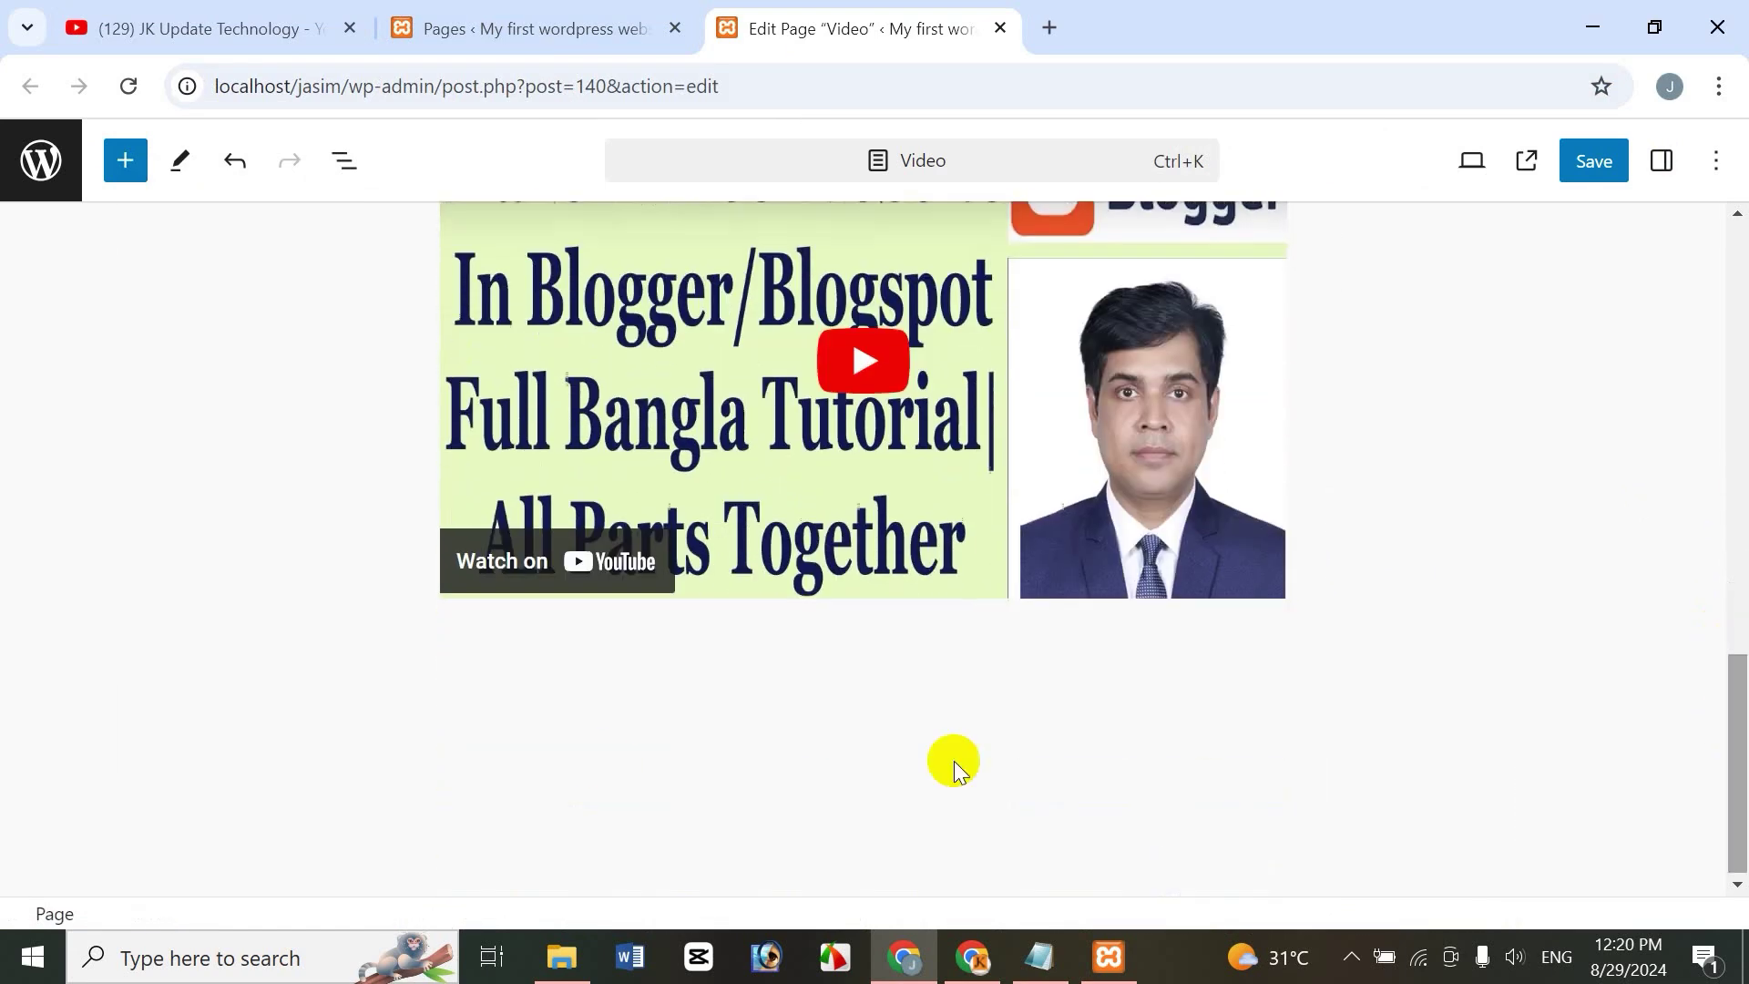
left_click(558, 668)
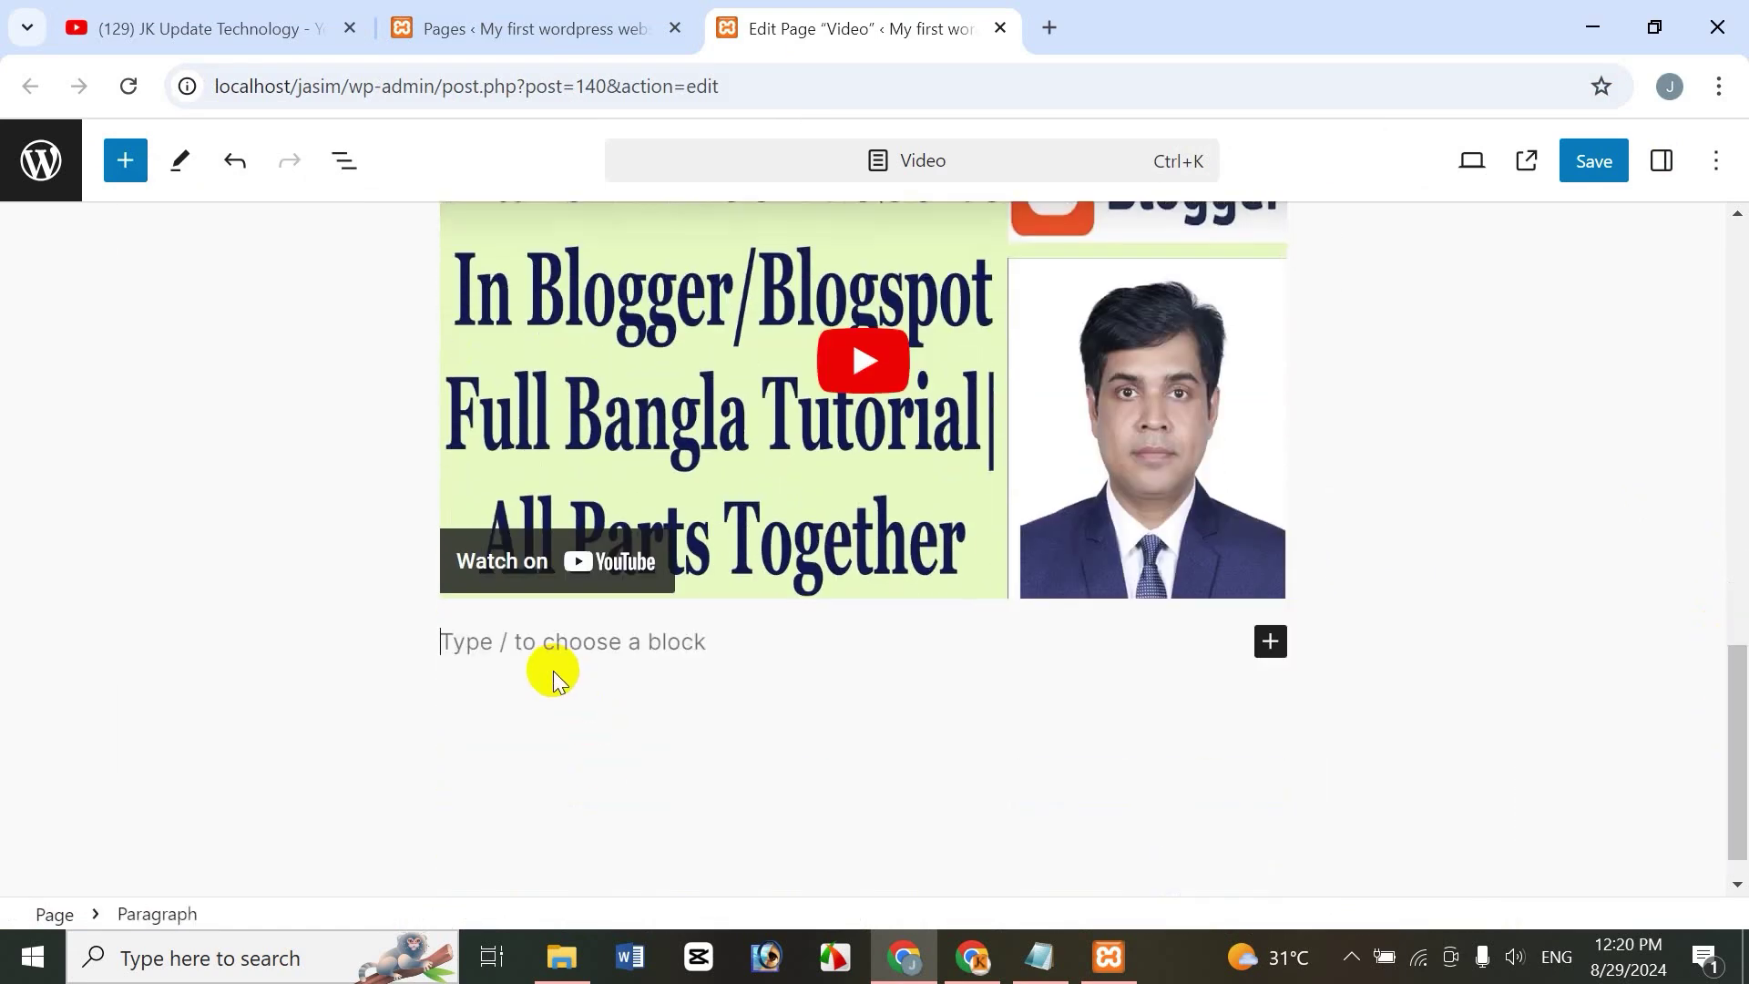
left_click(124, 162)
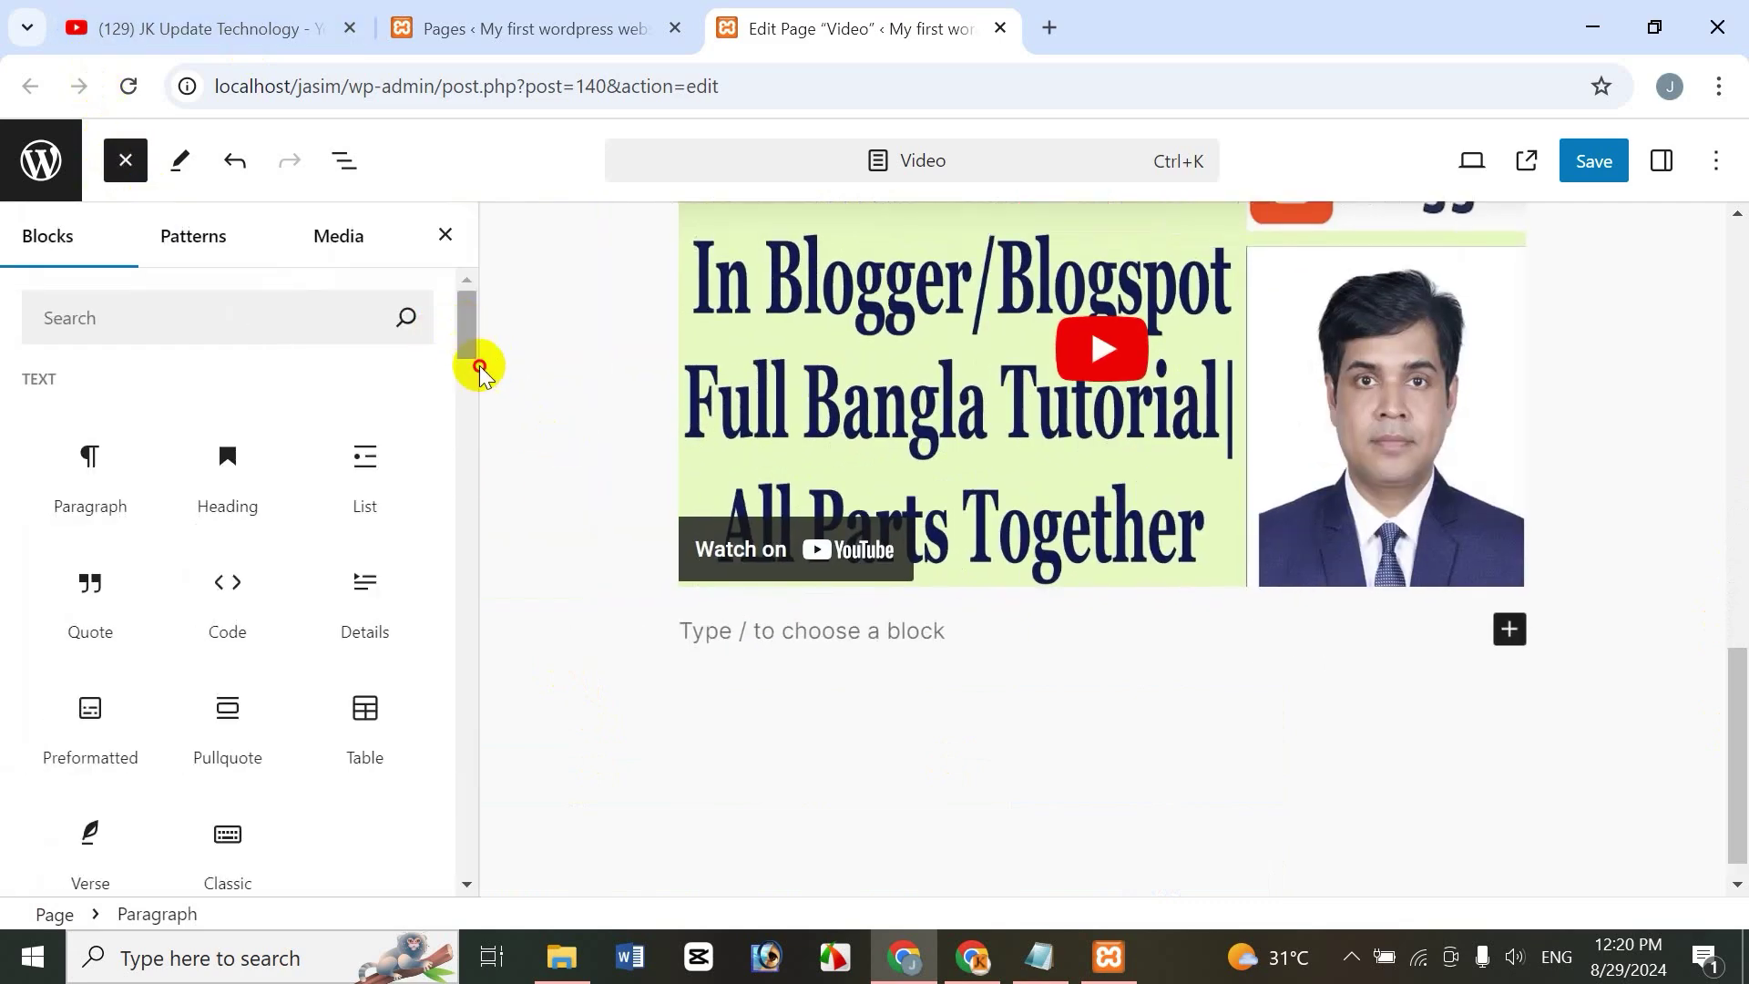
left_click_drag(480, 367, 505, 719)
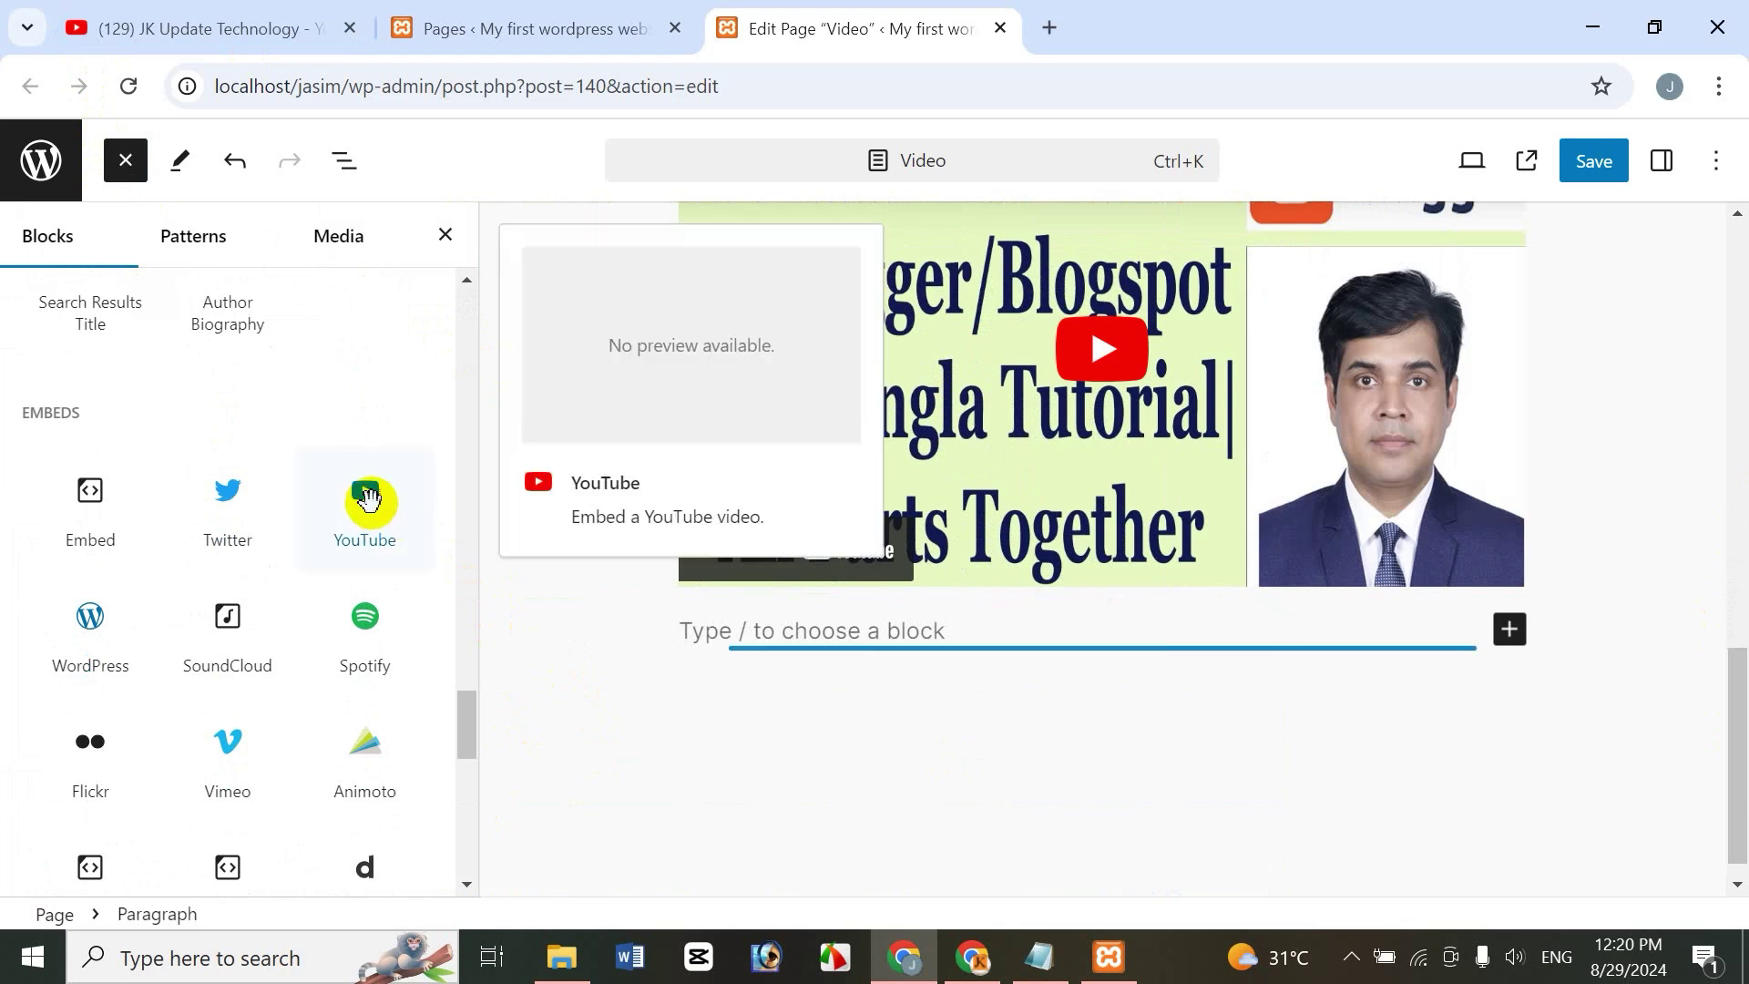
left_click(368, 499)
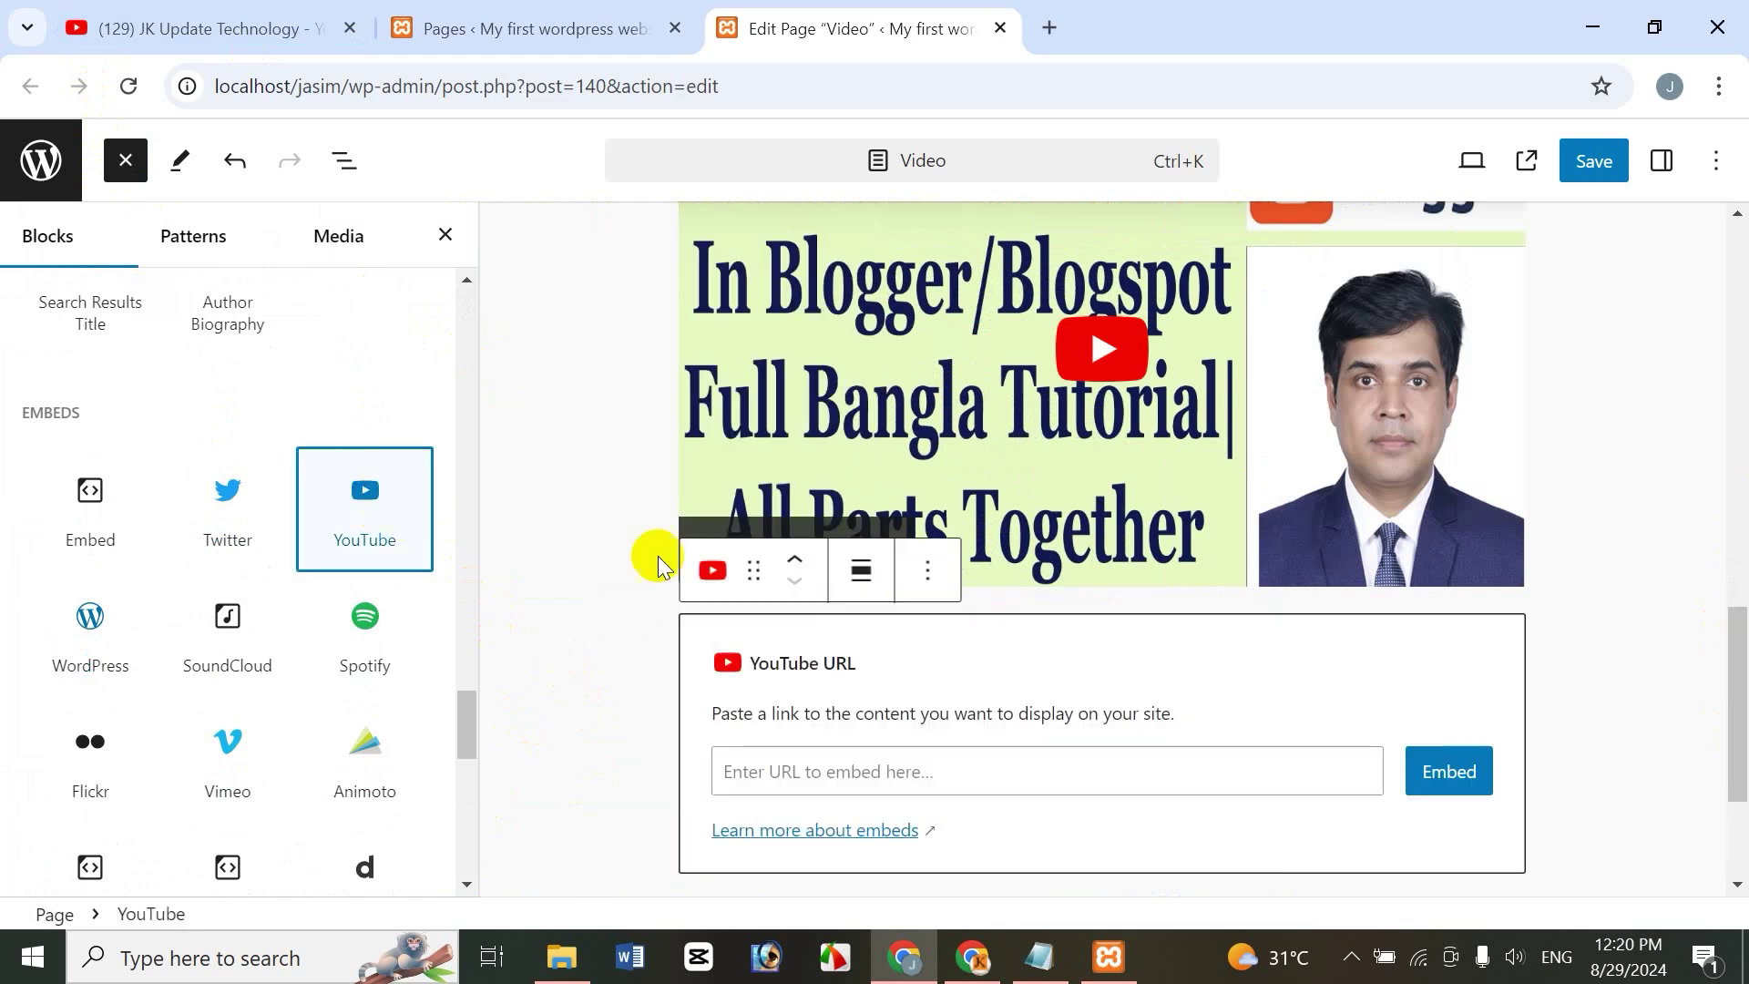
left_click(883, 774)
key("ctrl+v")
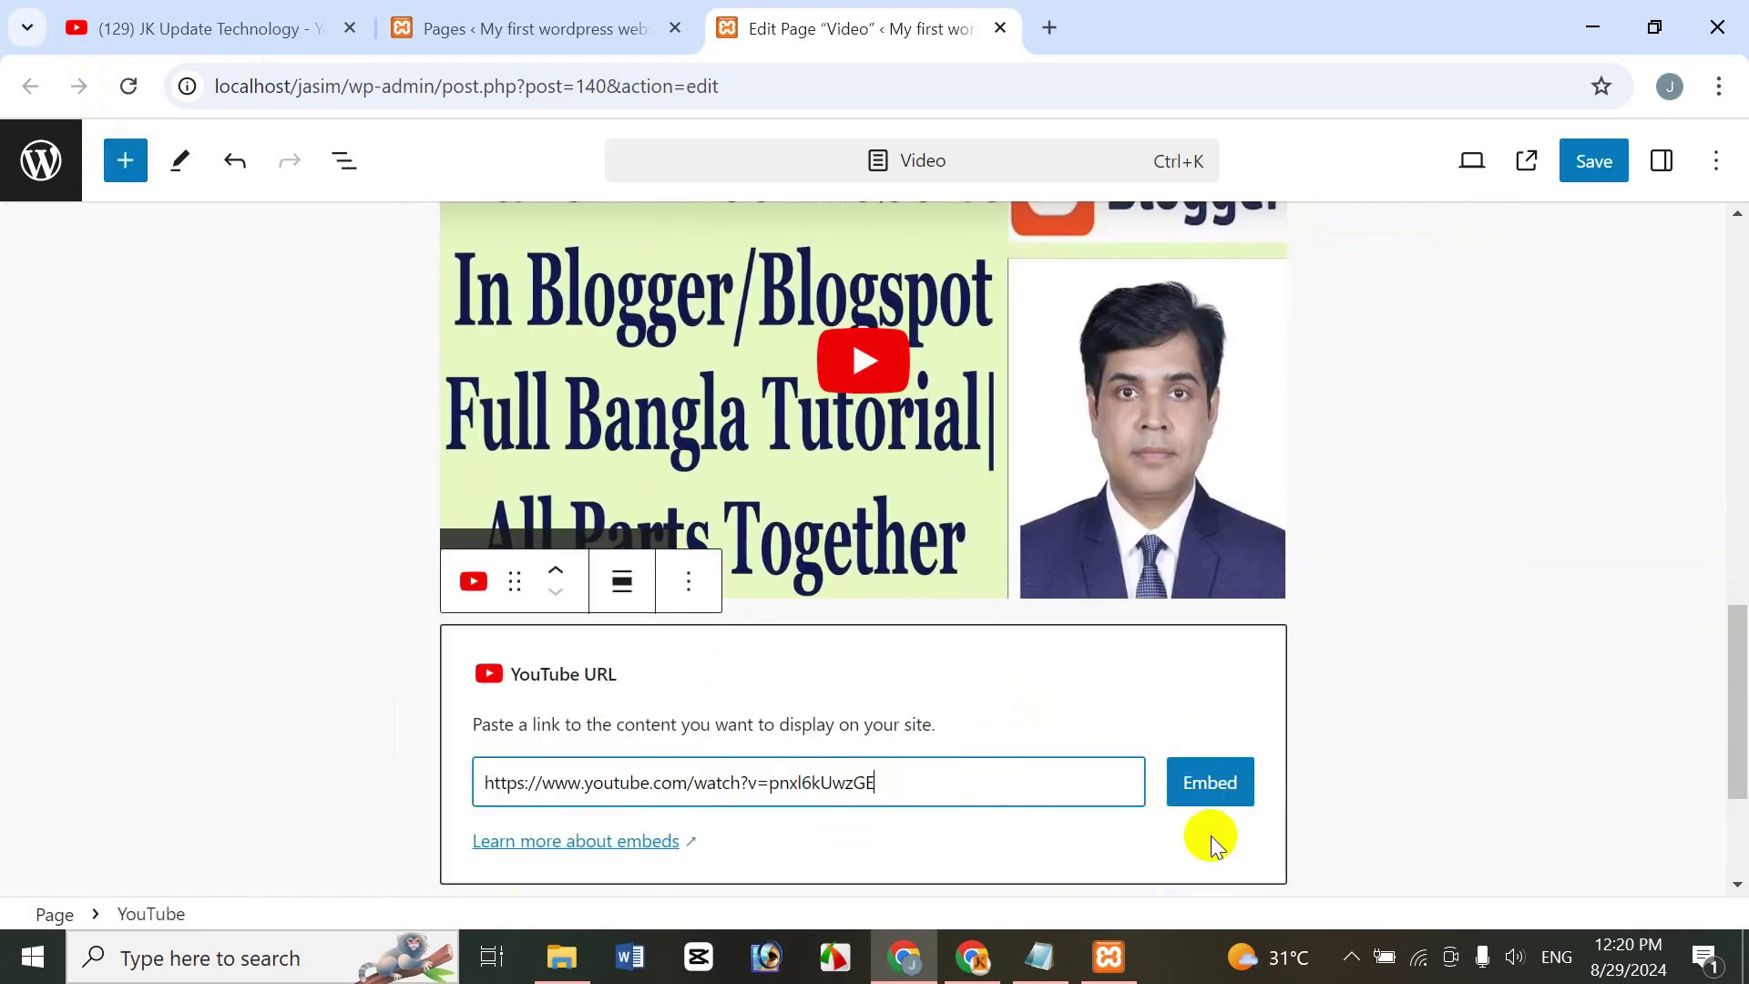
left_click(1199, 783)
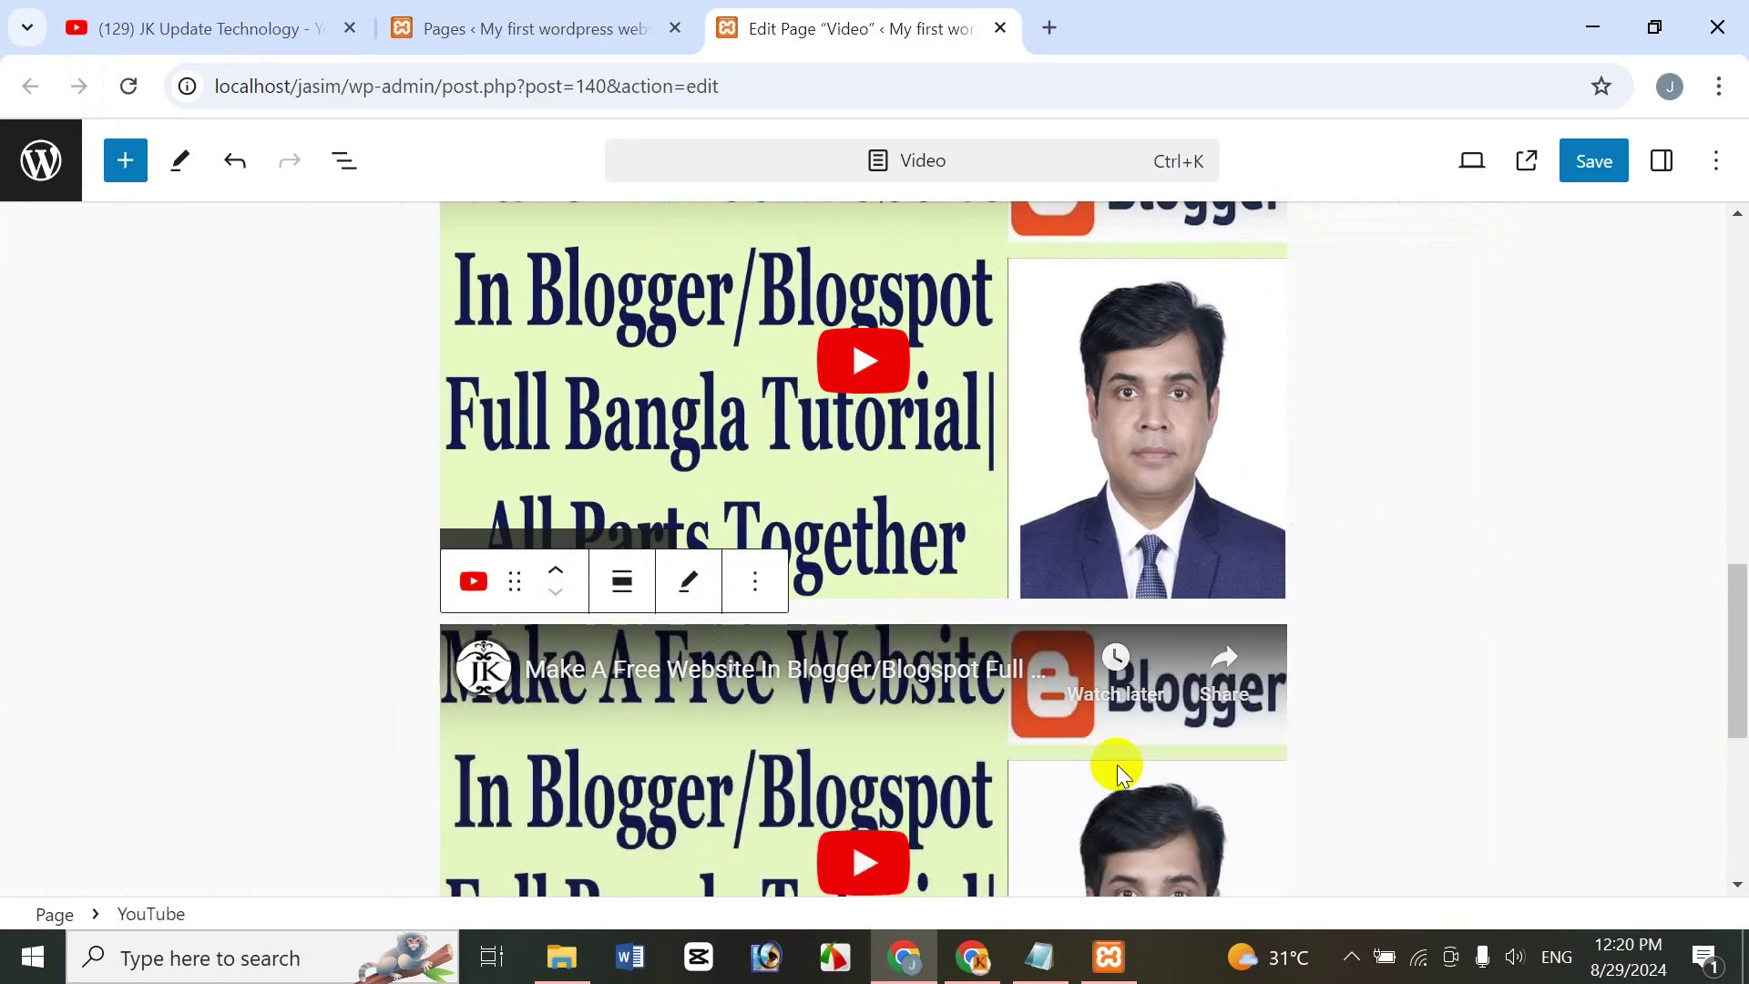
Transform the "My Channel Video Tutorial:" paragraph below the page title into a heading
left_click_drag(1740, 619, 1740, 260)
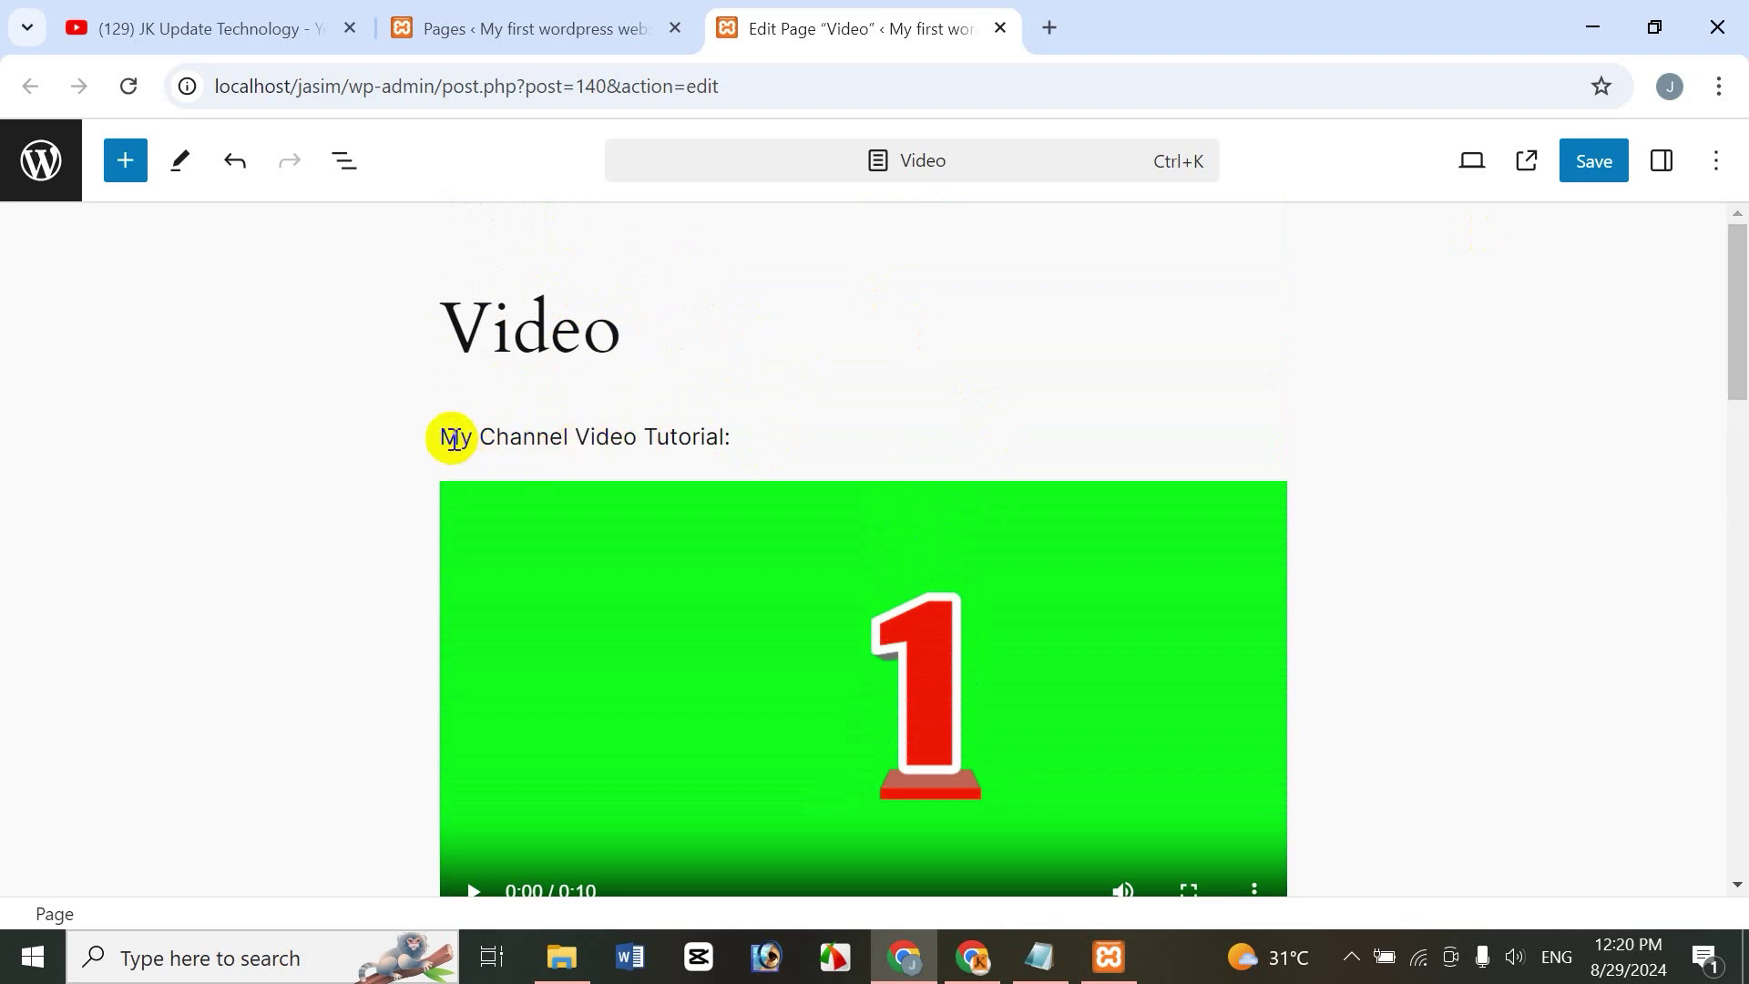
left_click_drag(757, 437, 446, 443)
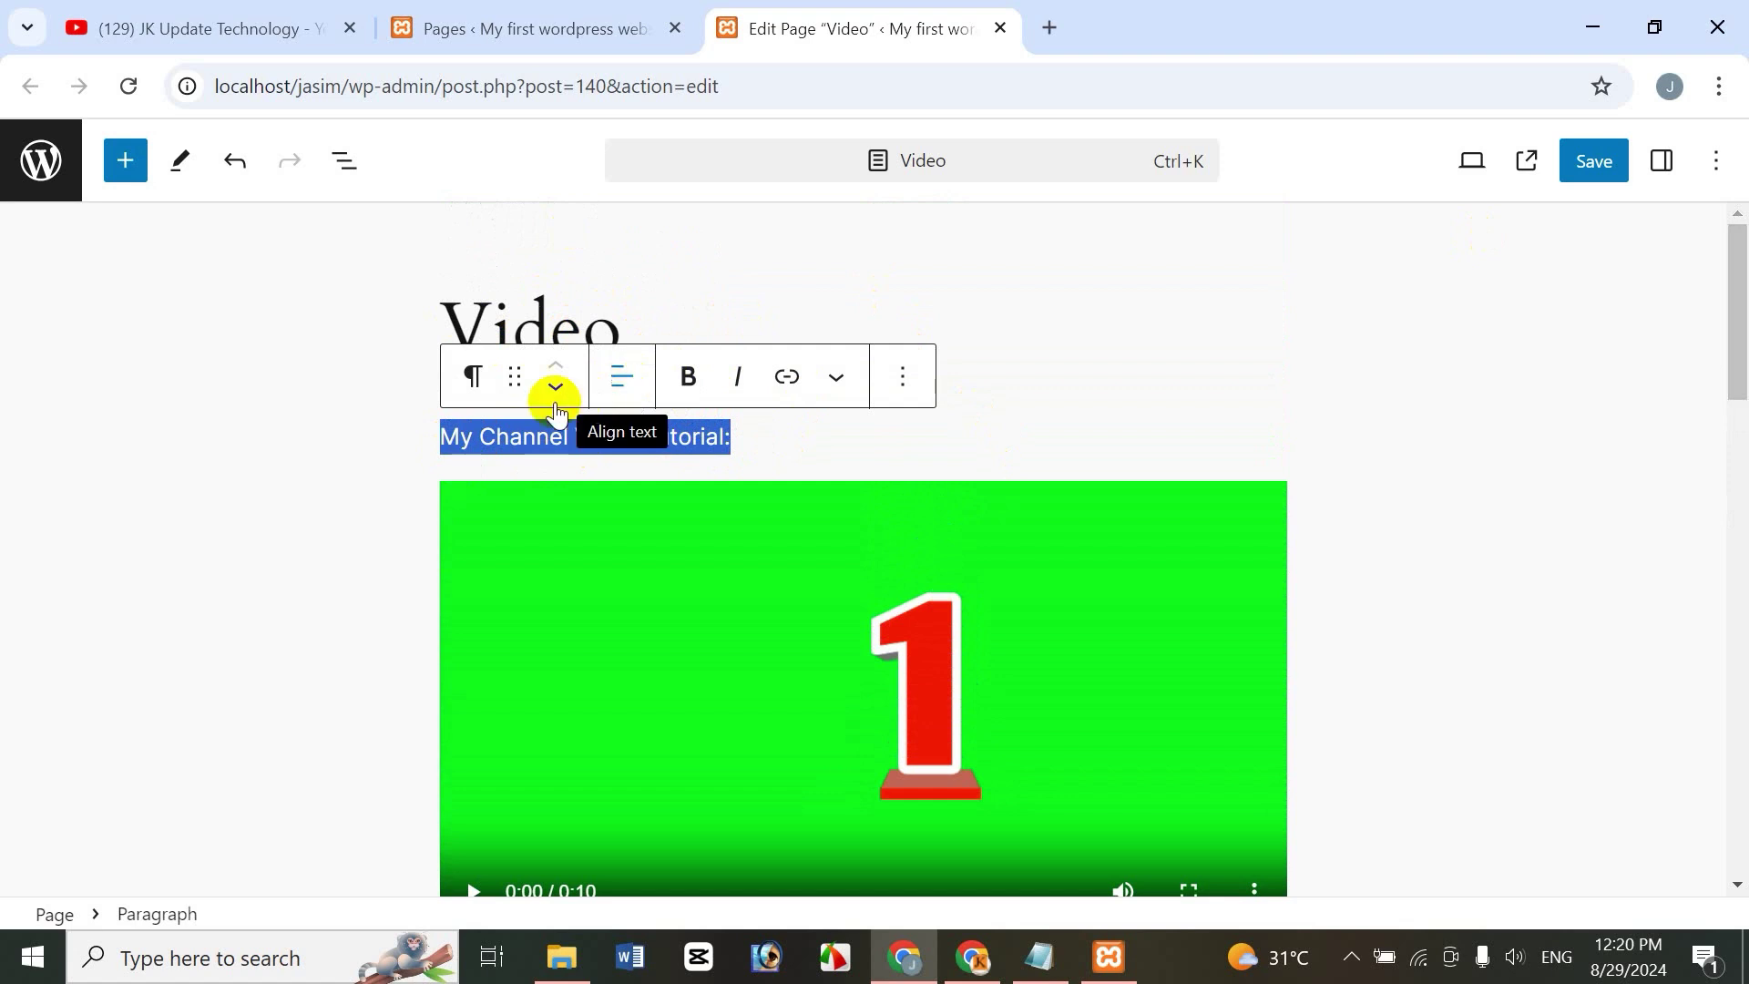
left_click(473, 376)
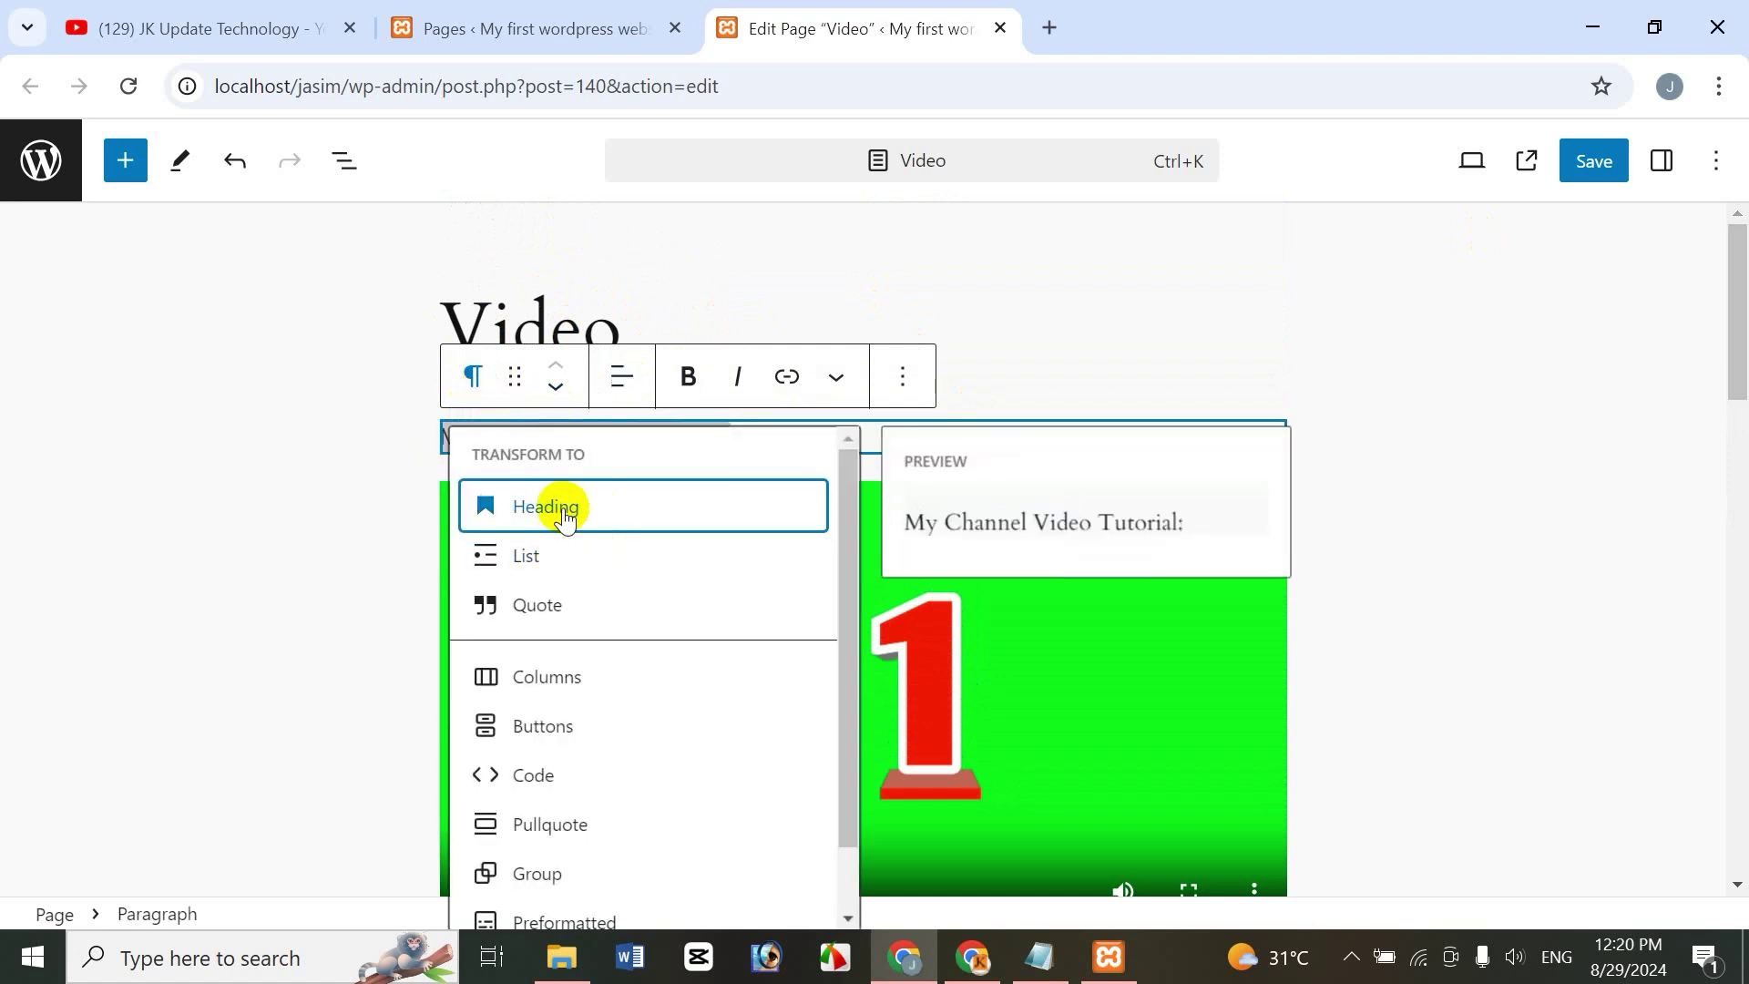
left_click(558, 508)
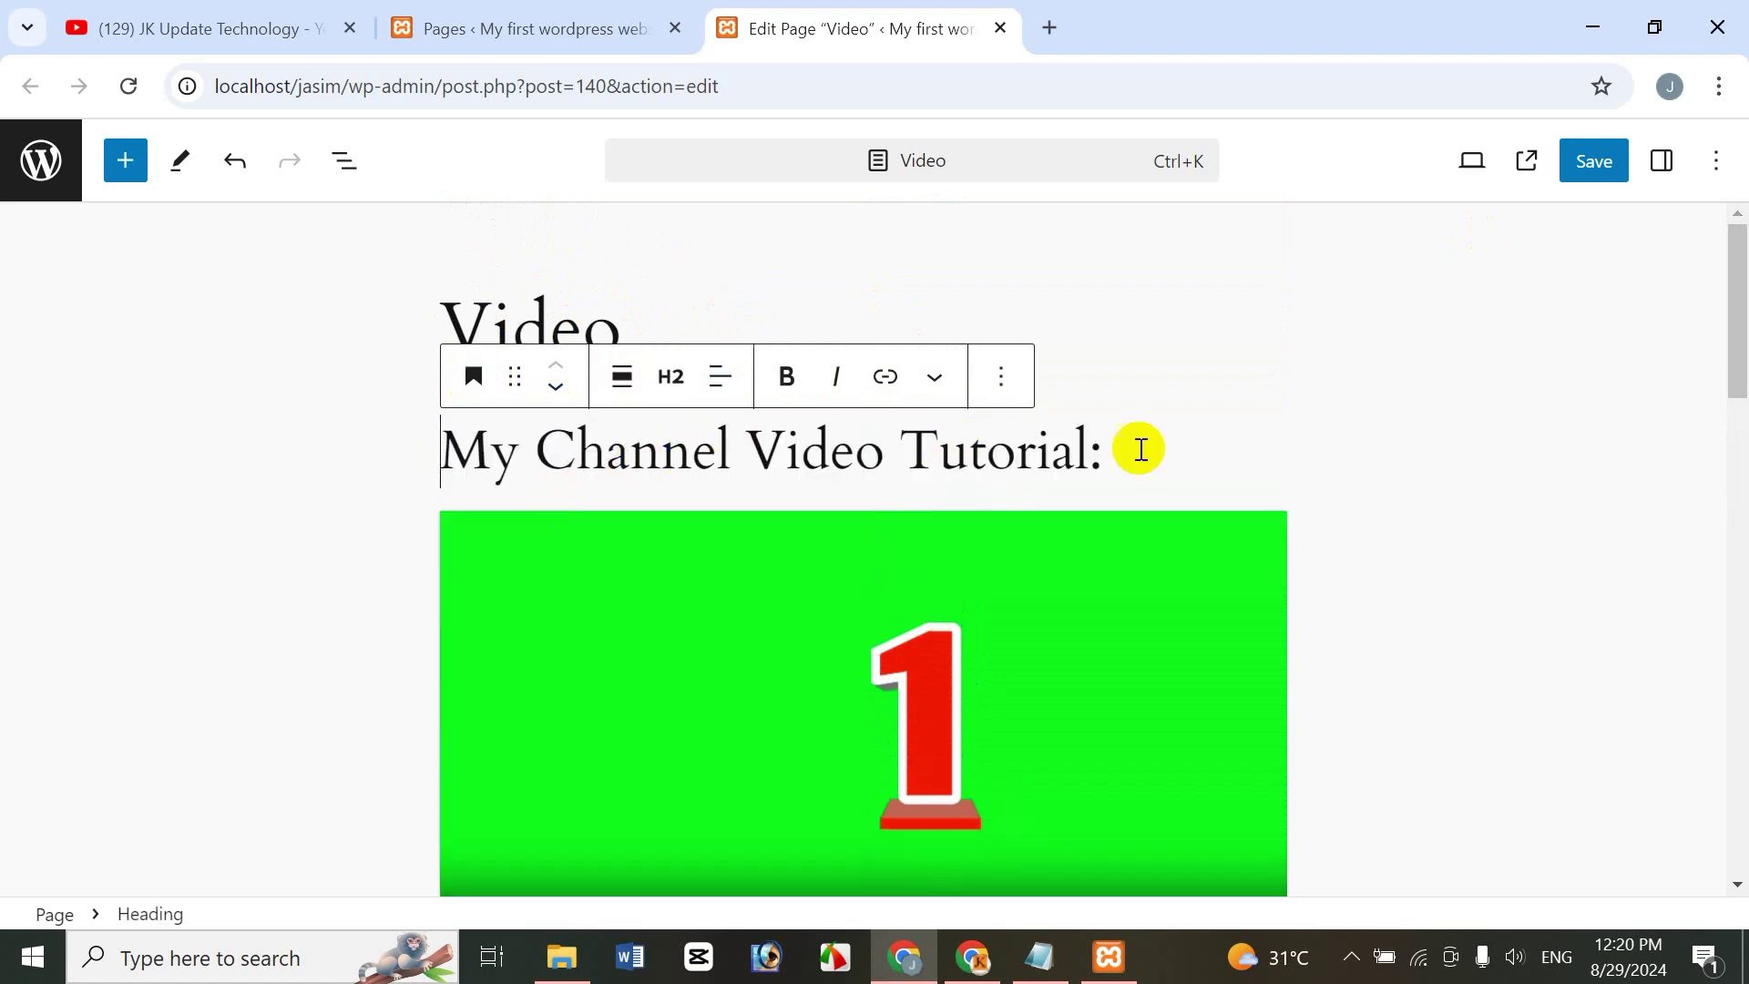
Set the "My Channel Video Tutorial:" heading to level Heading 2 and make its text bold
left_click_drag(1131, 453, 433, 456)
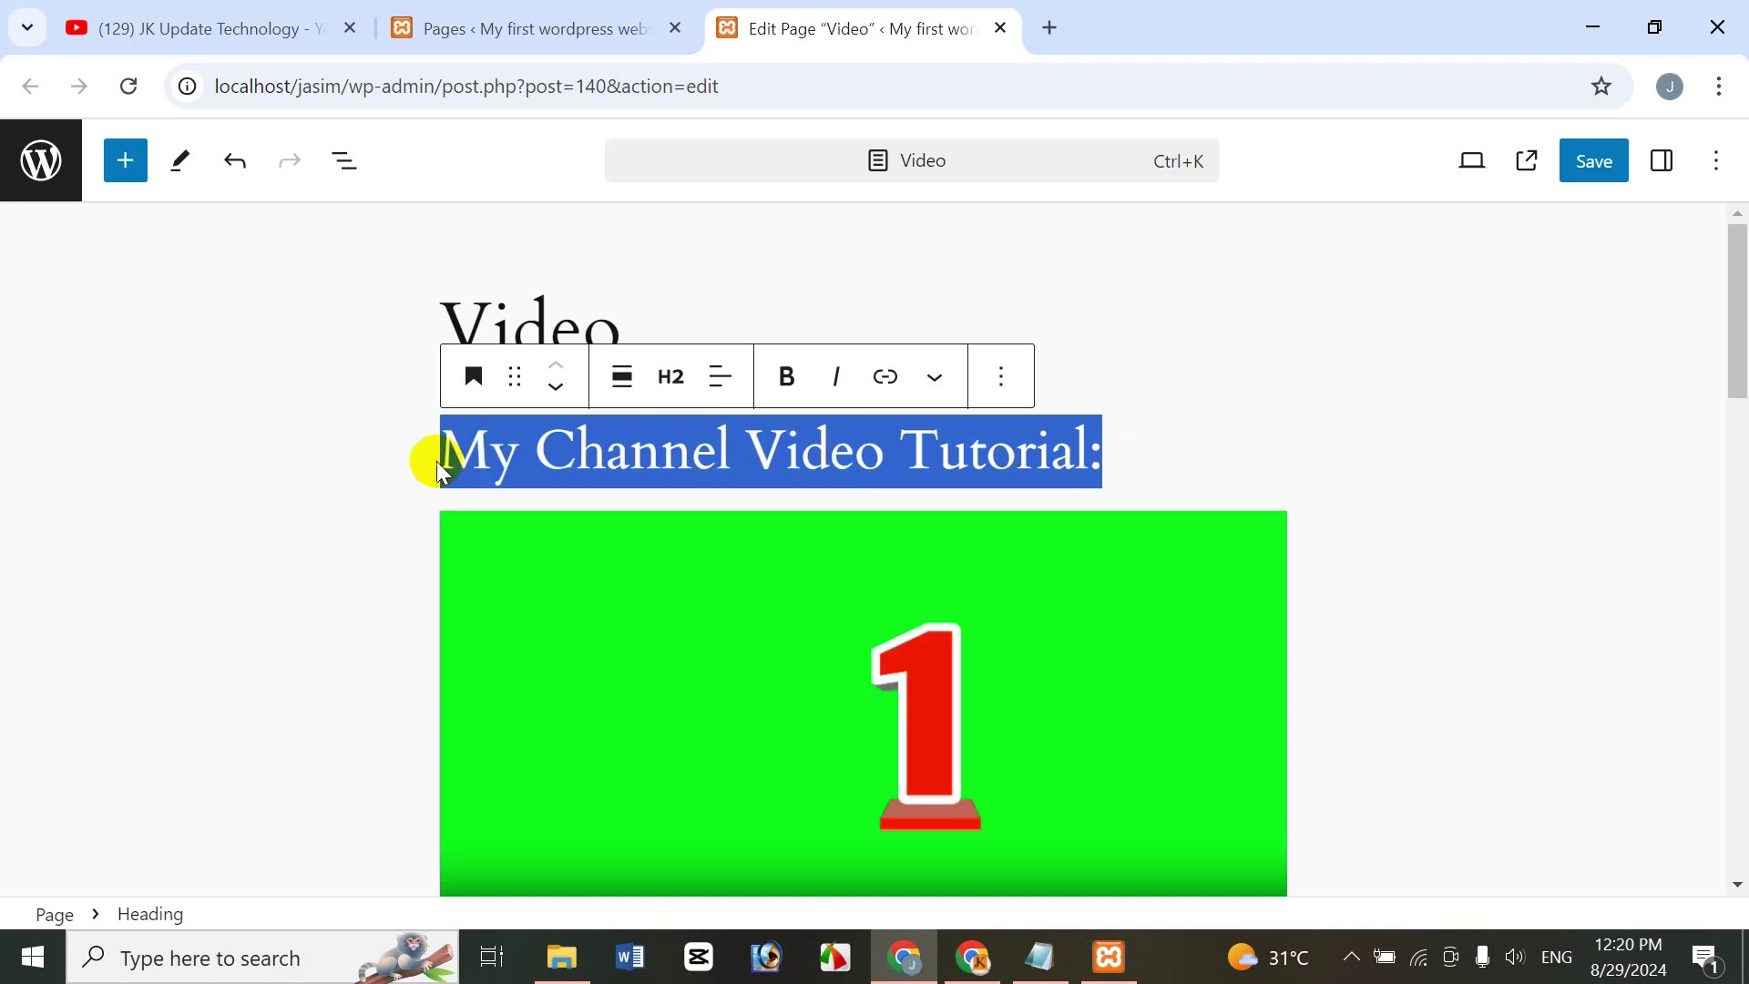
left_click(681, 386)
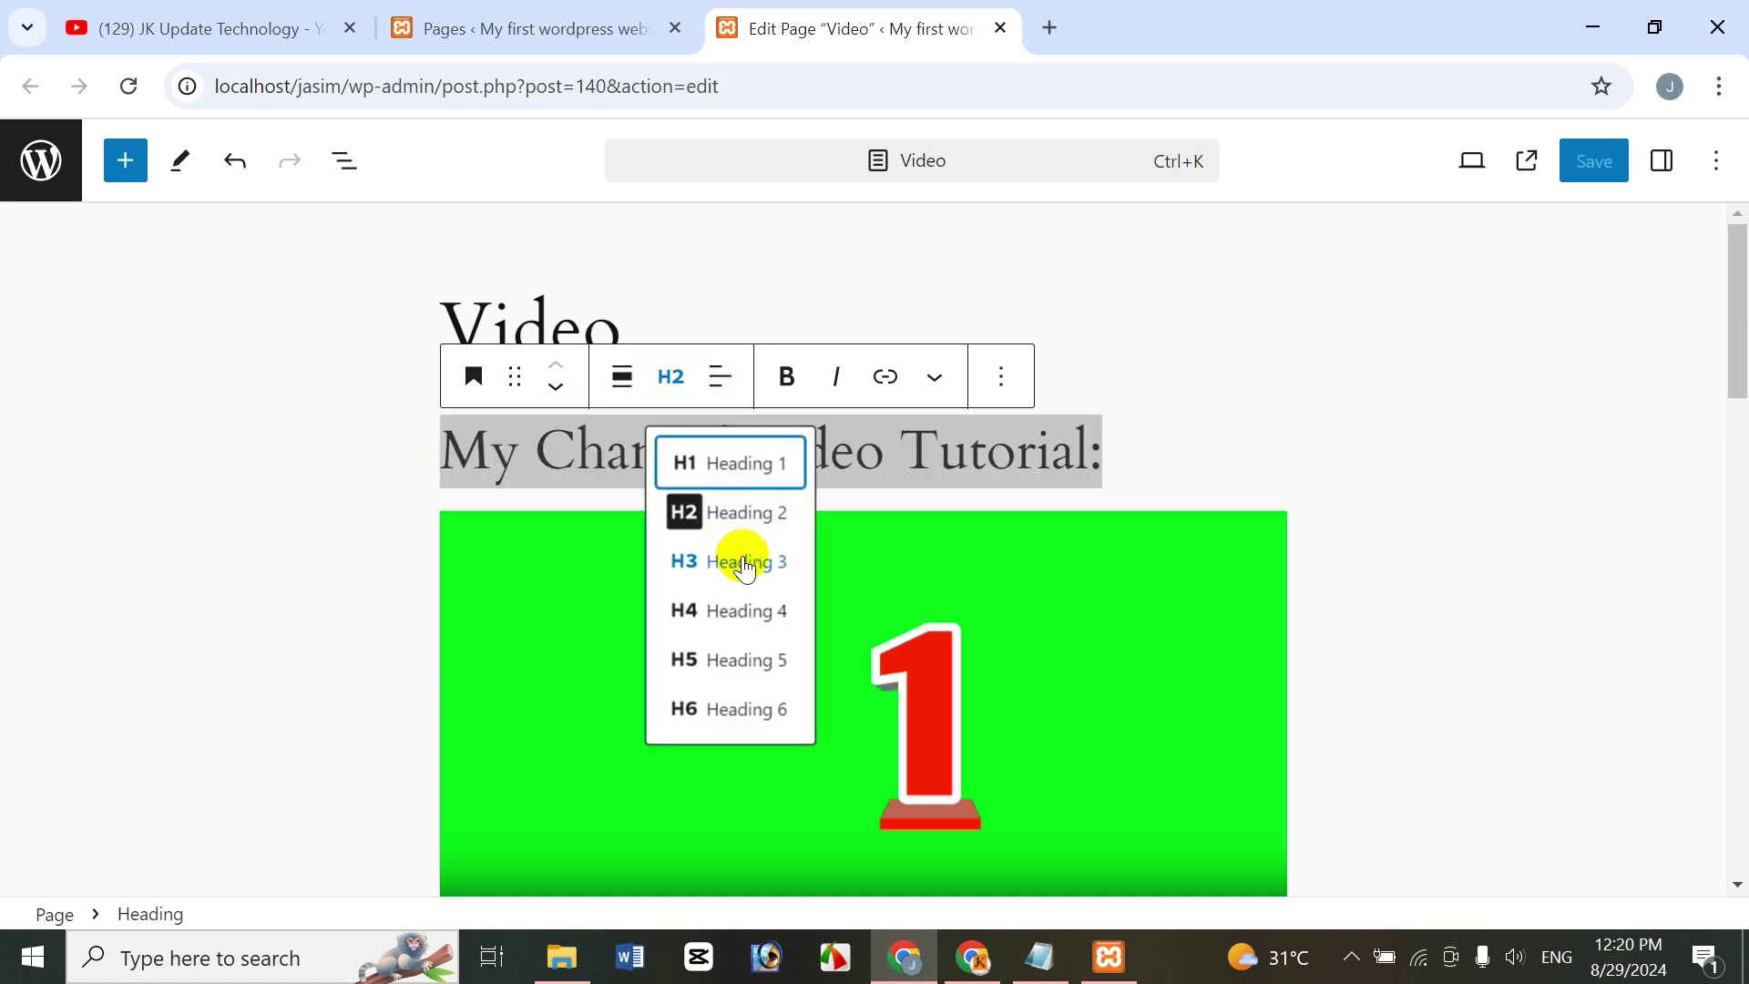
left_click(731, 521)
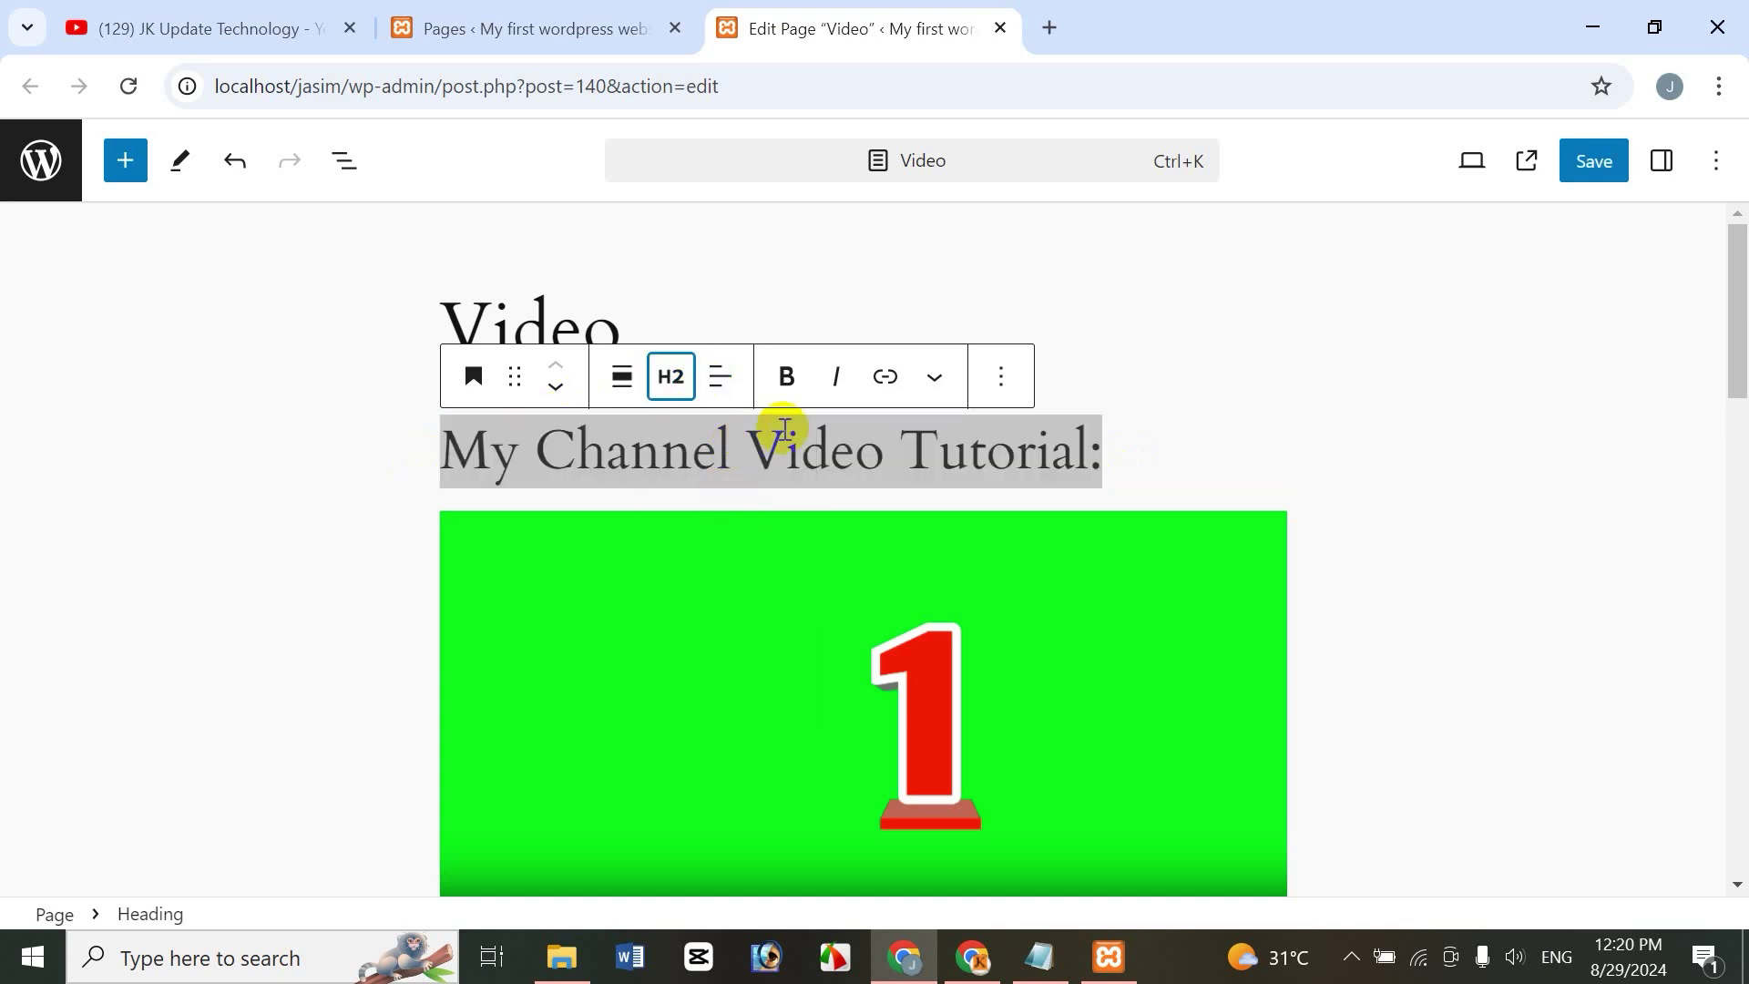
left_click(781, 392)
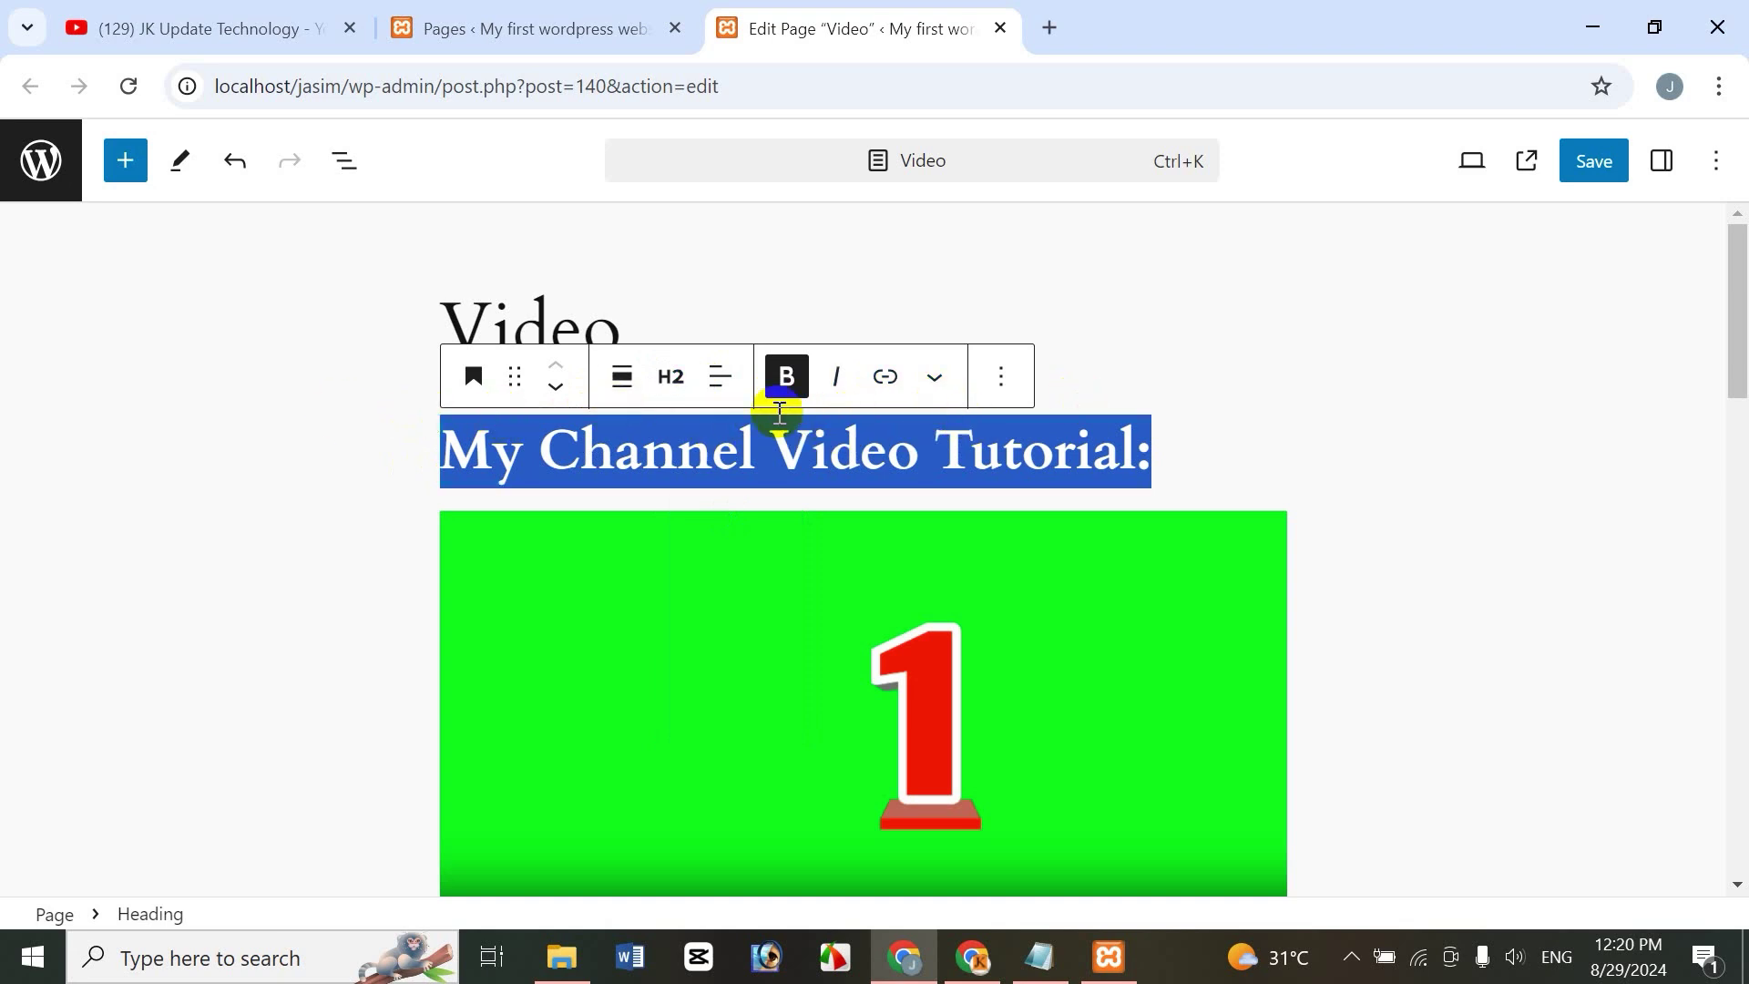
left_click(938, 383)
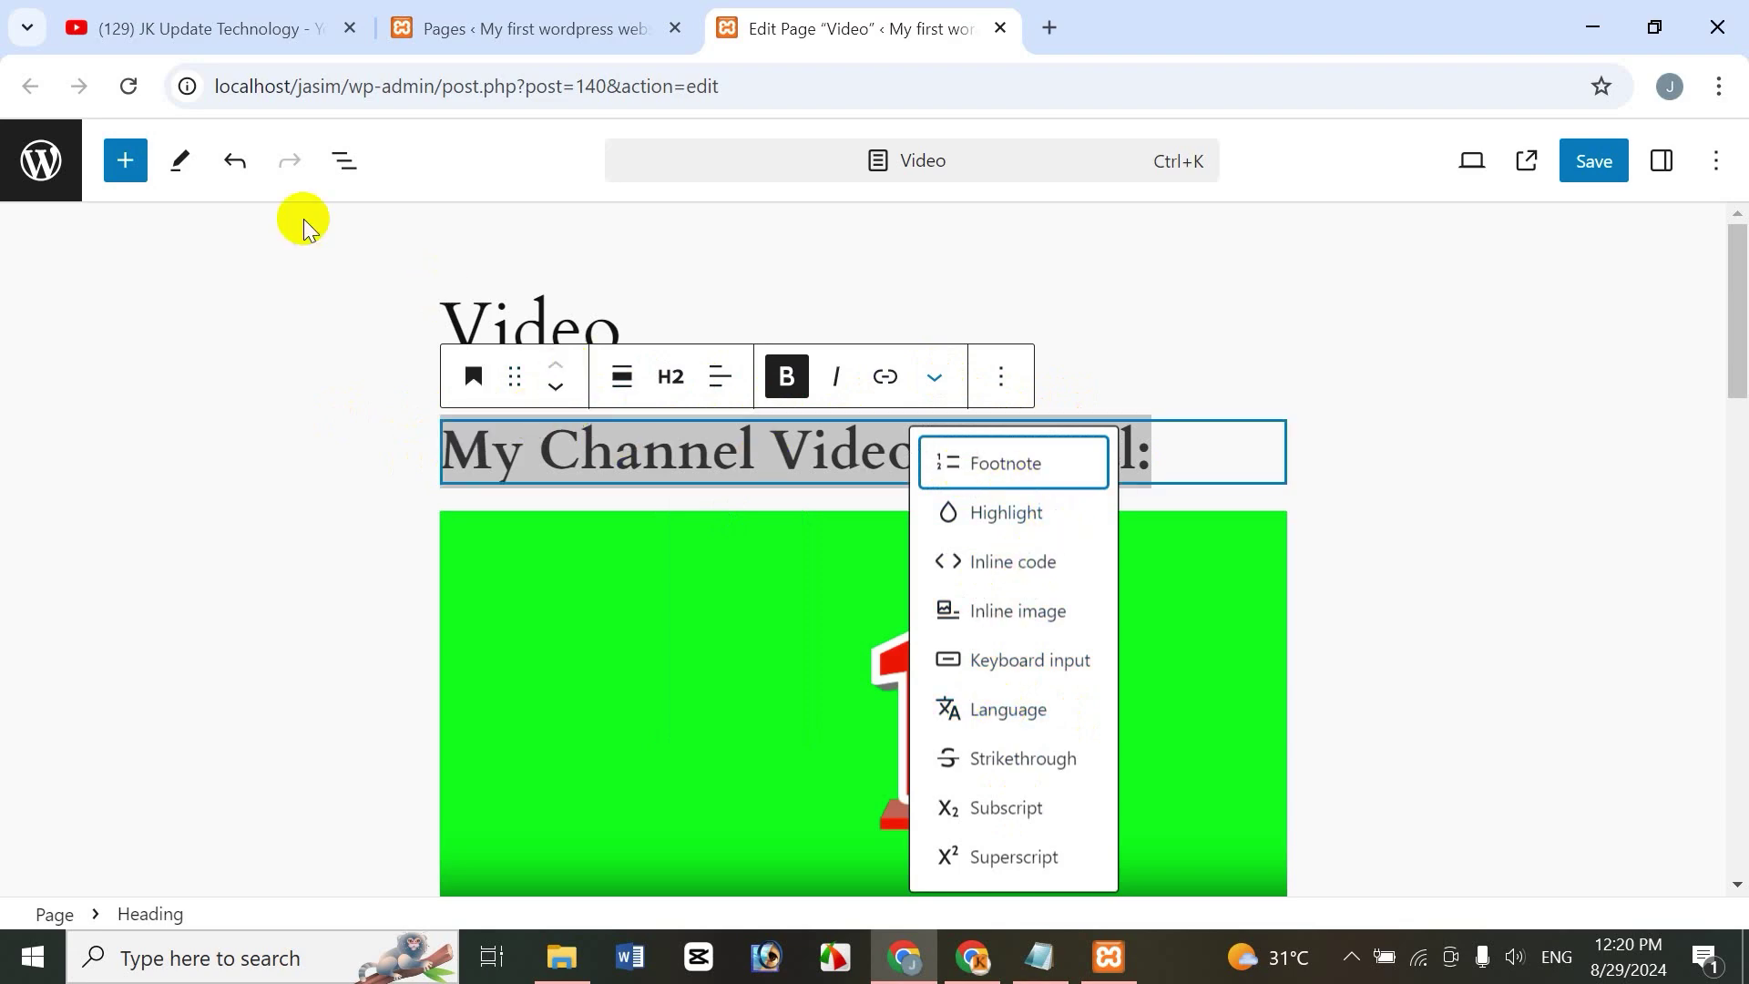
left_click(177, 23)
scroll(1044, 672, "up", 5)
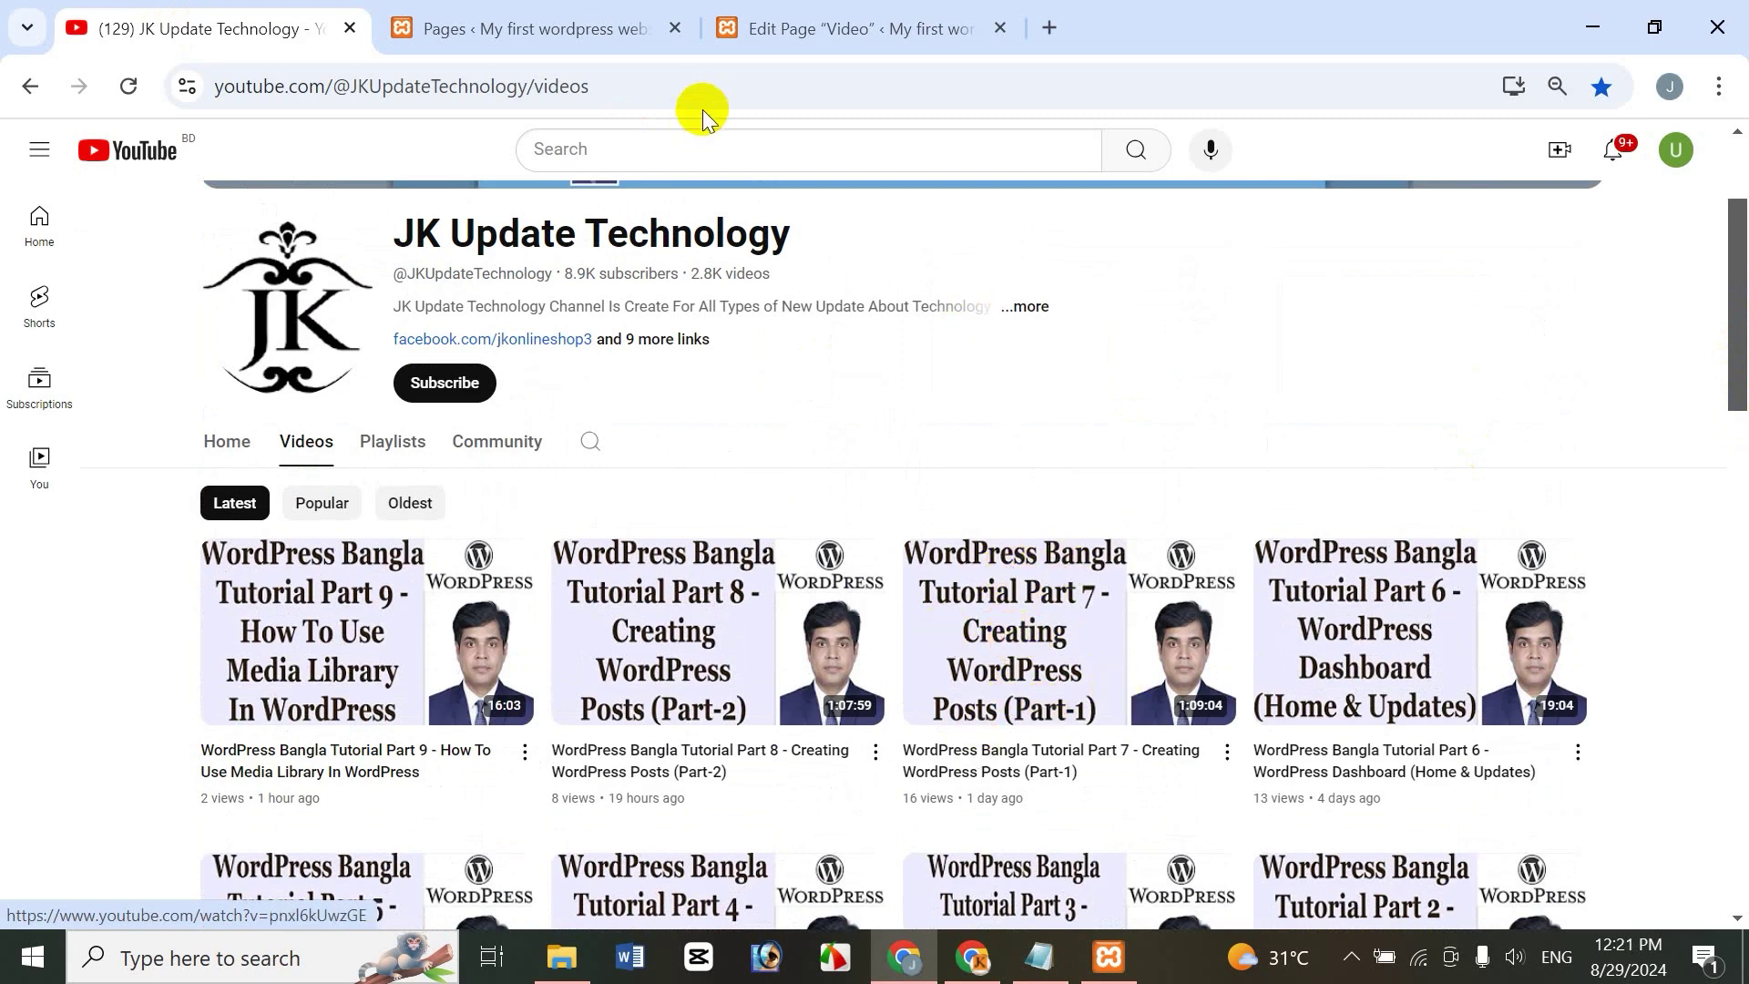
left_click(805, 33)
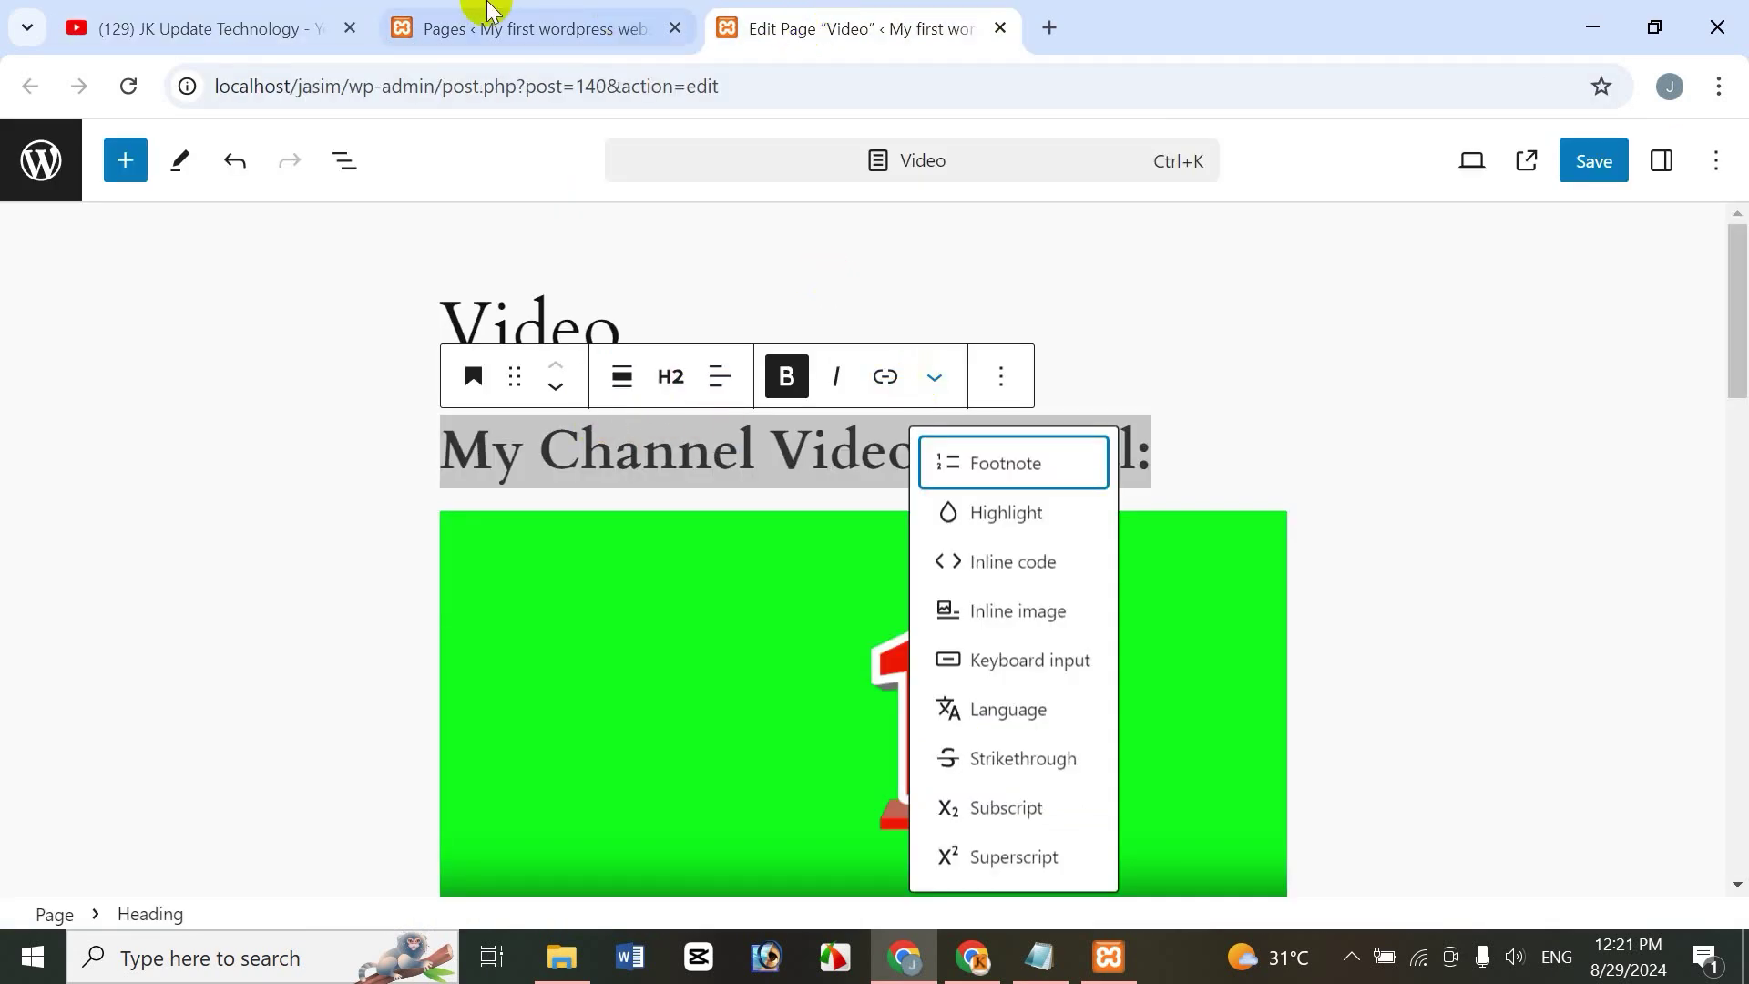
left_click(281, 22)
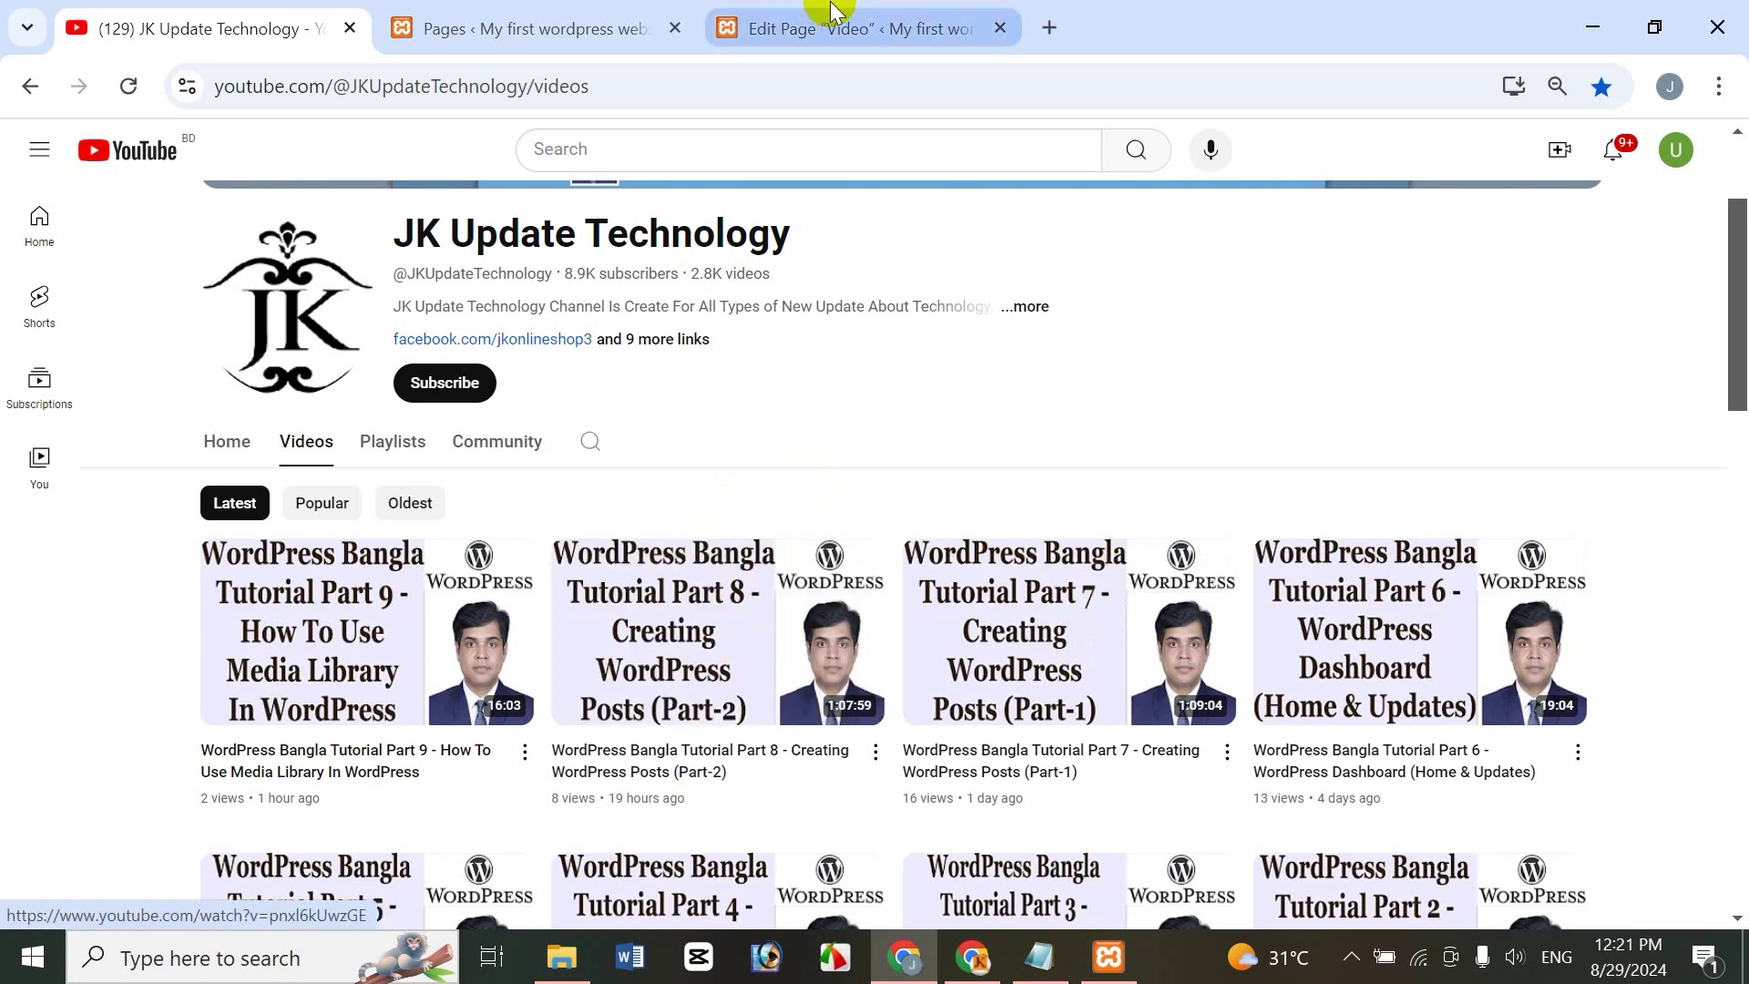
left_click(785, 28)
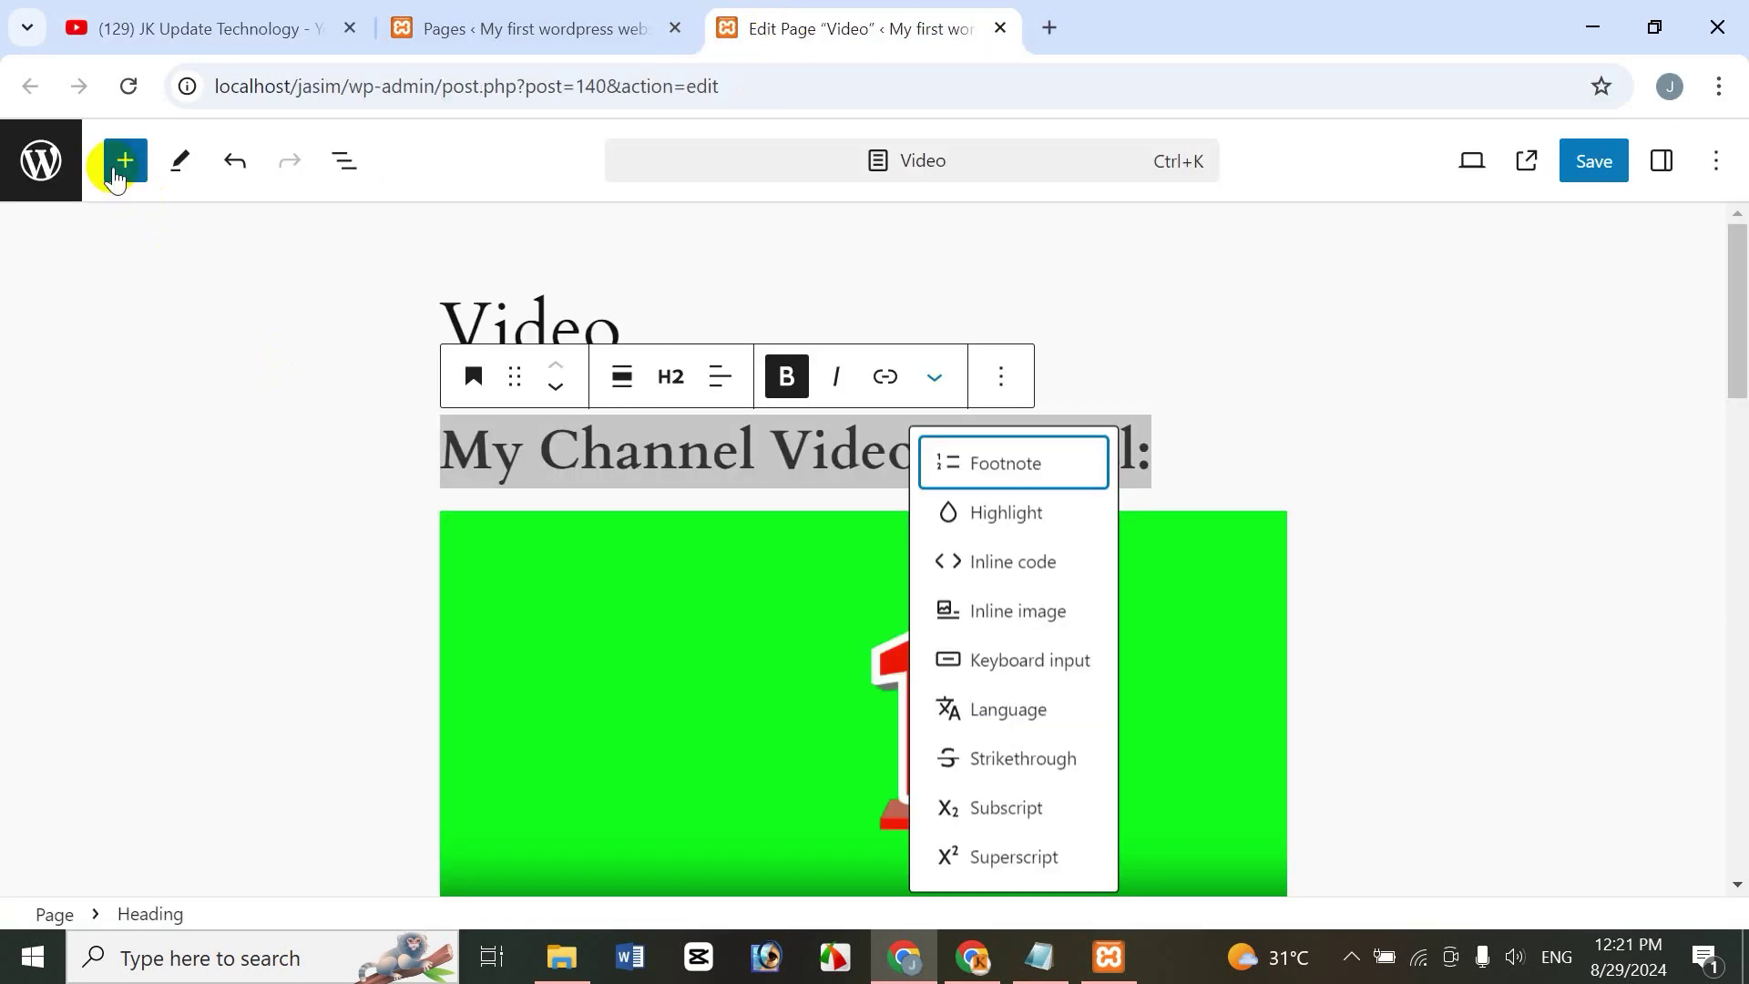
left_click(123, 162)
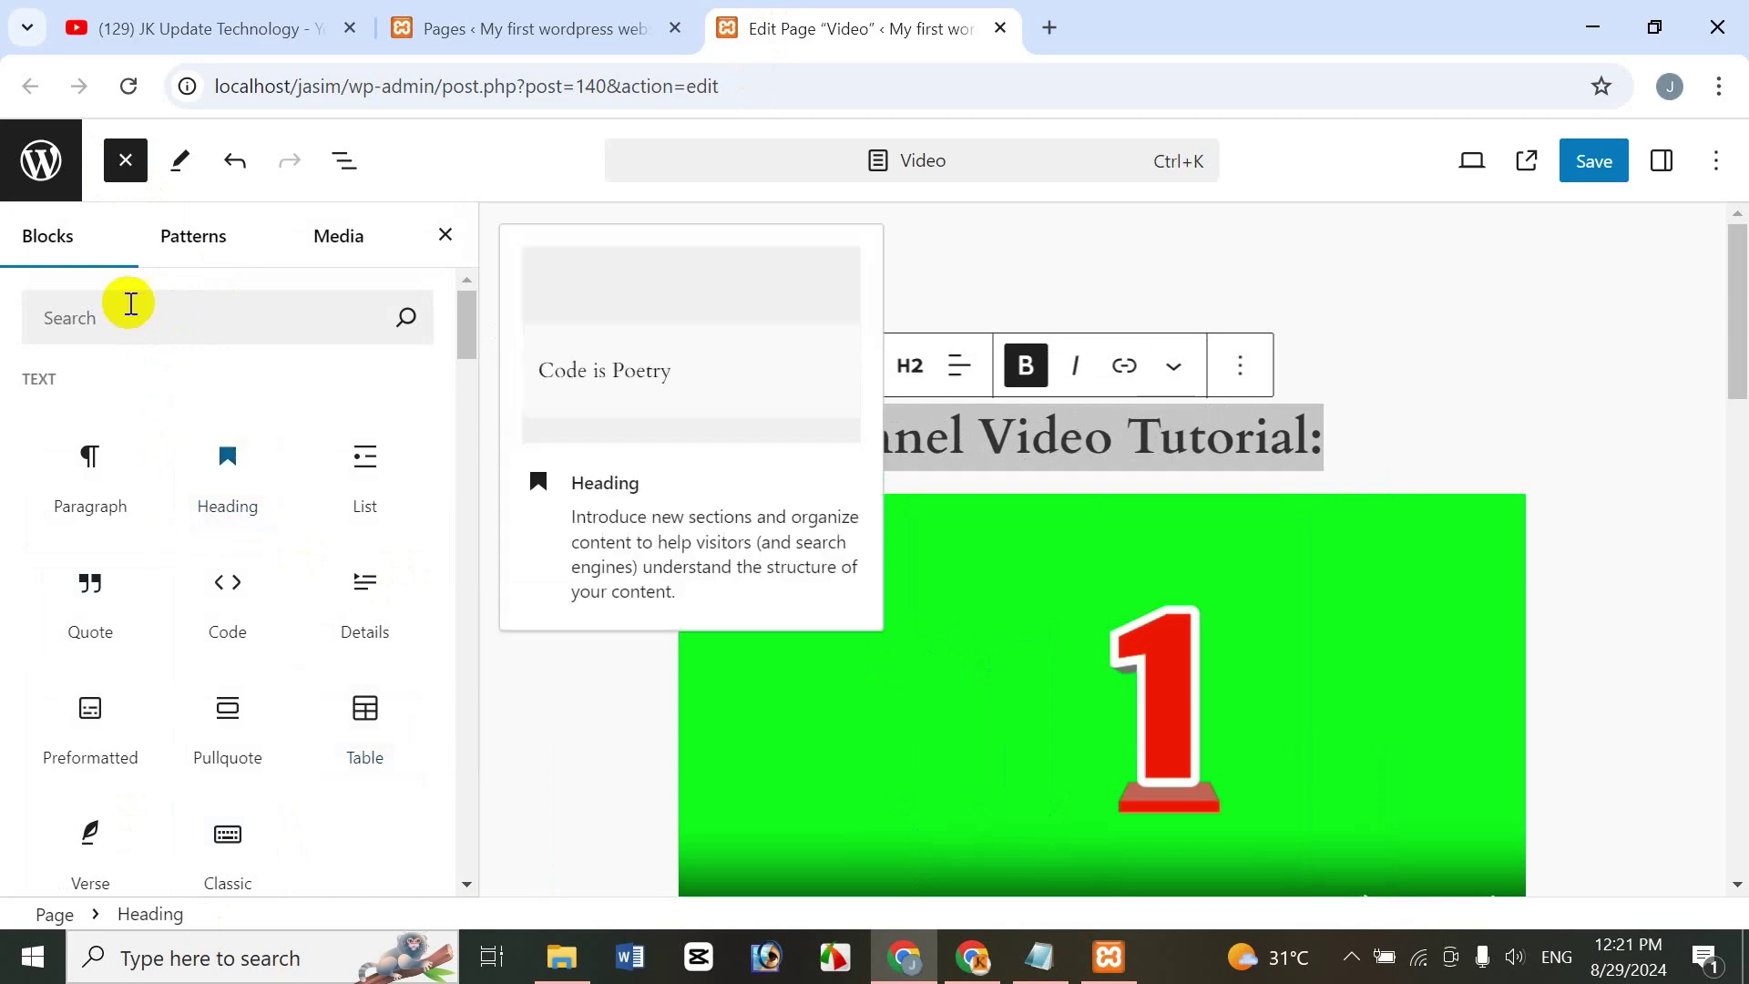
left_click(323, 29)
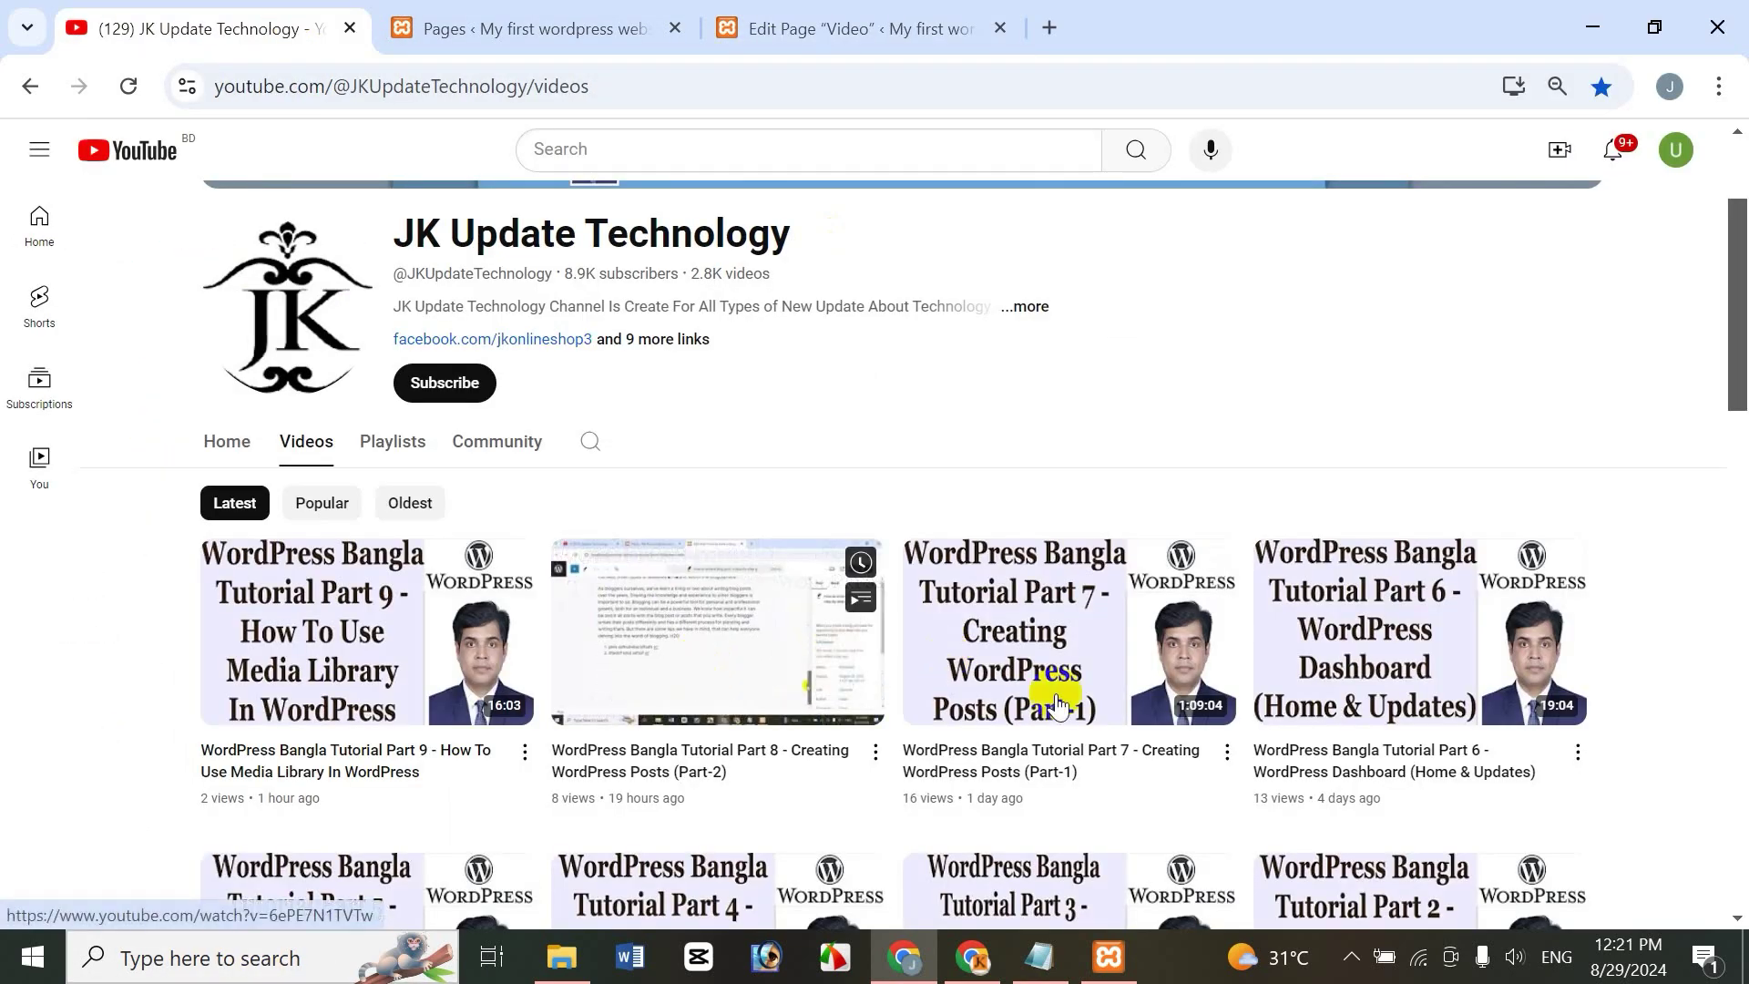
left_click(756, 30)
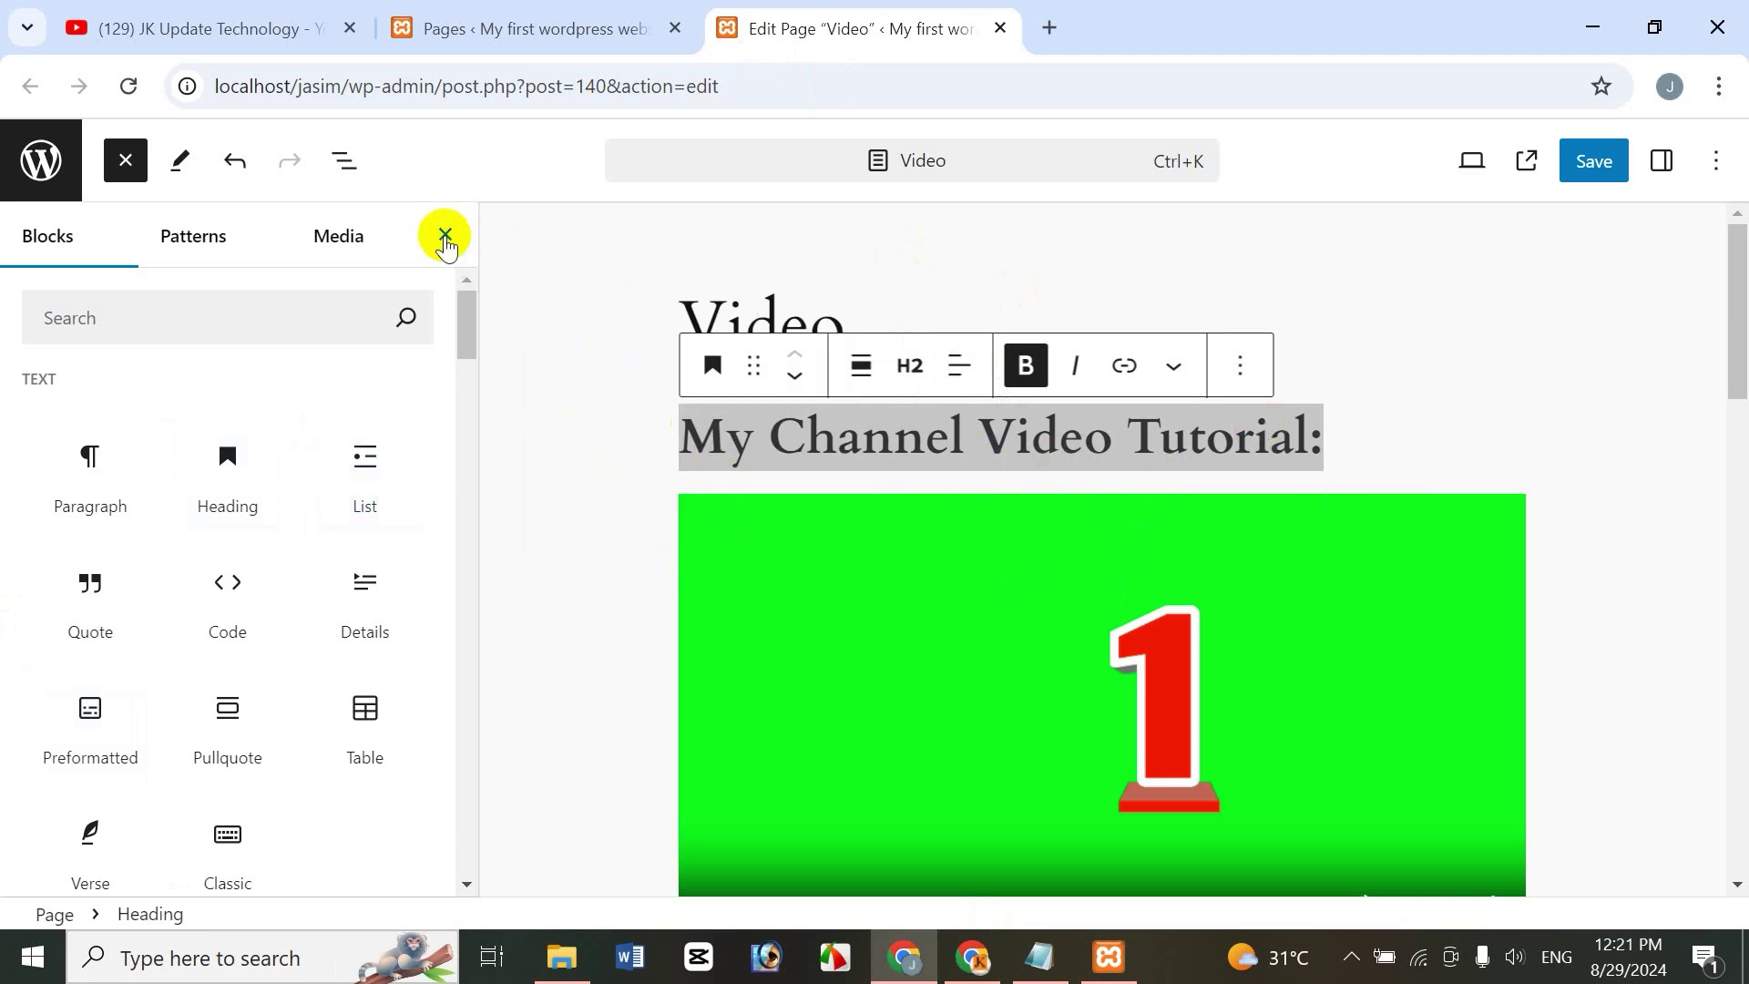
left_click(445, 239)
left_click(686, 265)
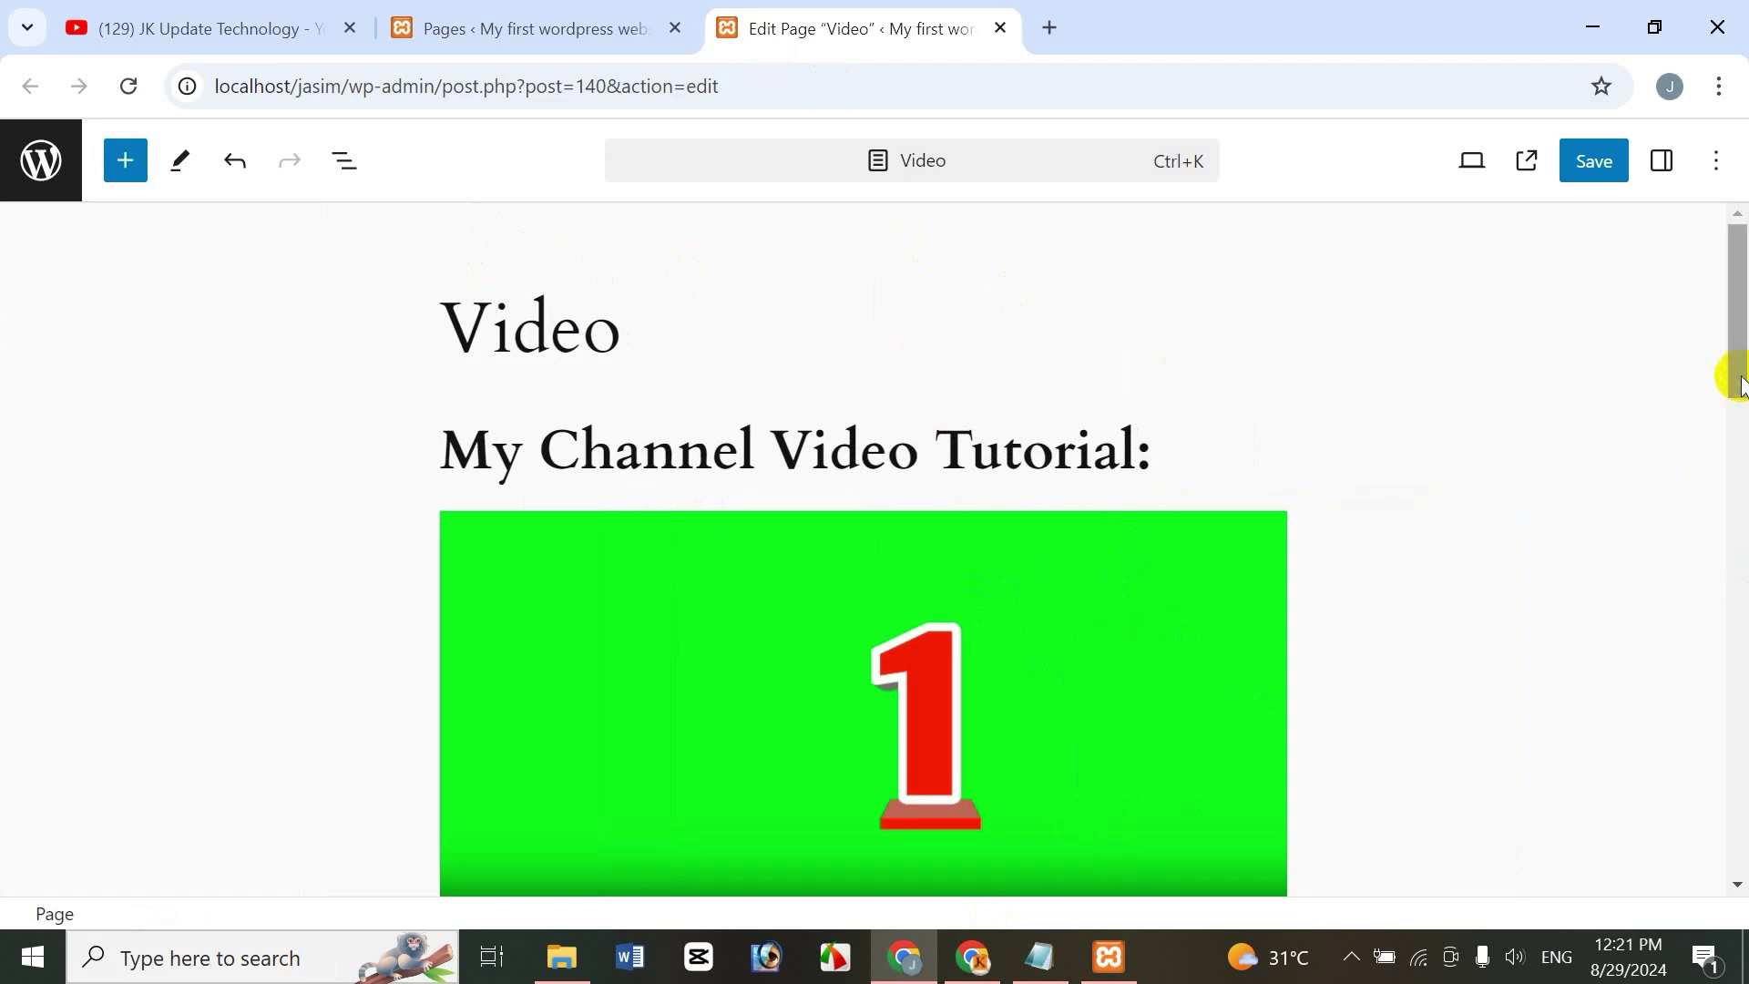
Save the Video page and open its published version in a new browser tab
left_click_drag(1739, 380, 1698, 193)
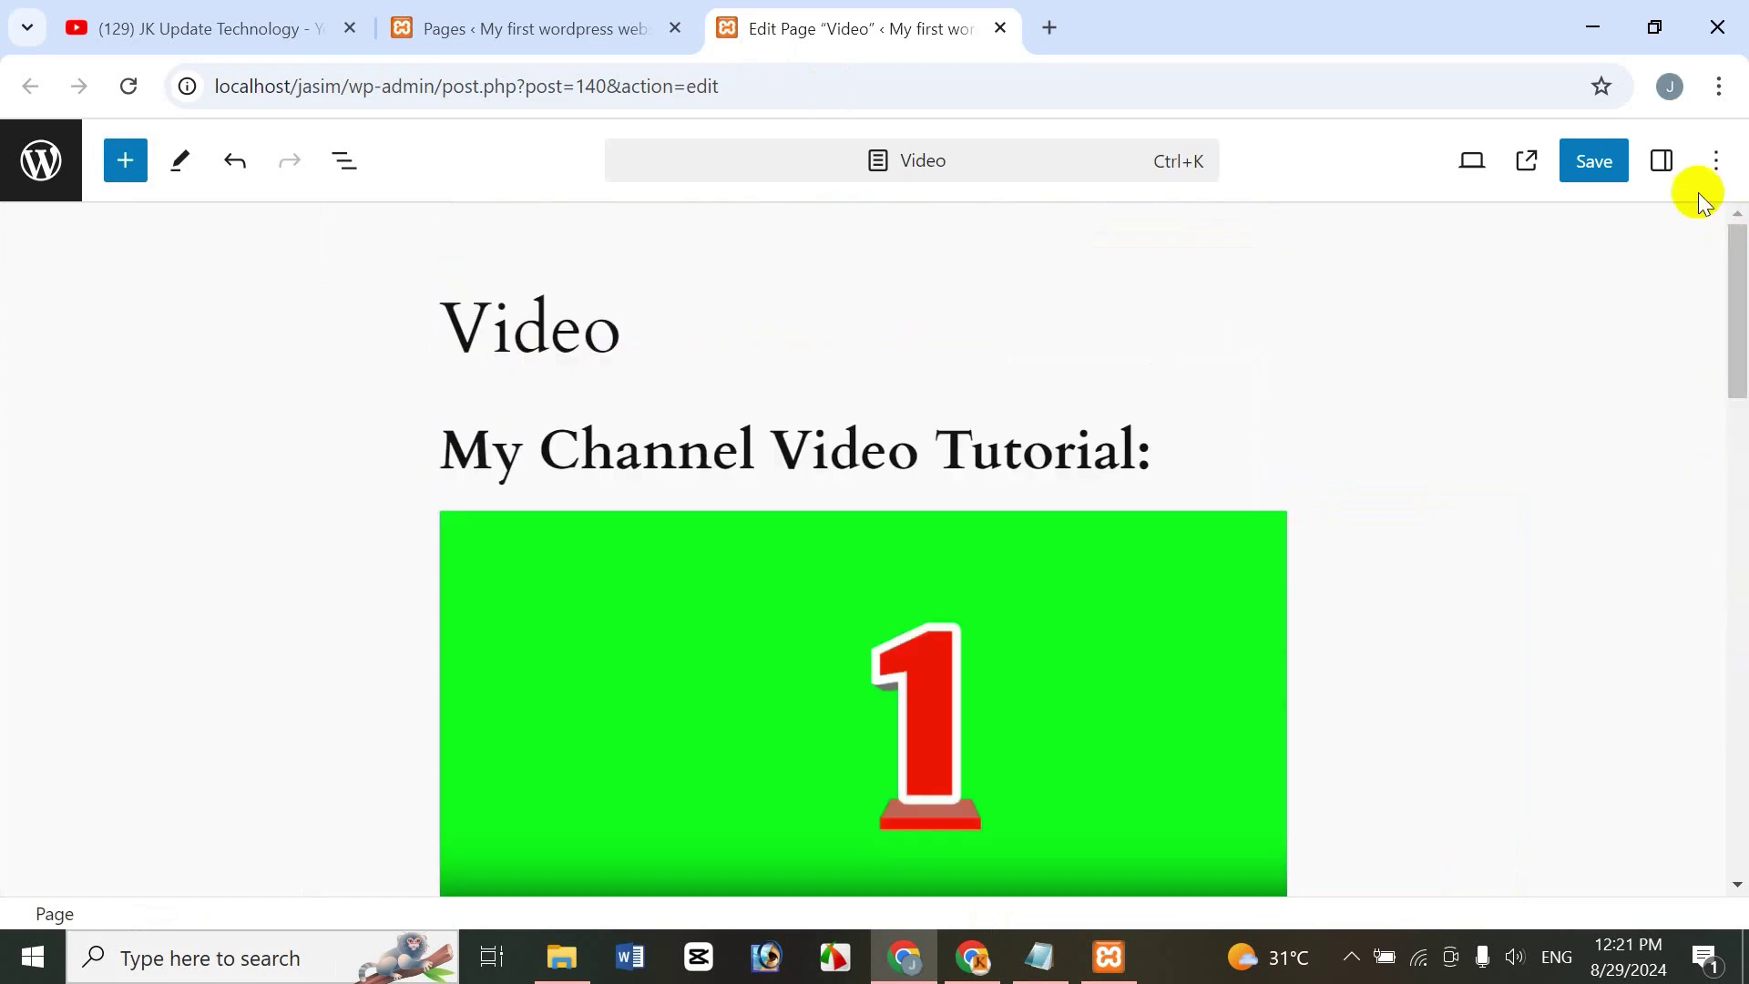
left_click(1600, 162)
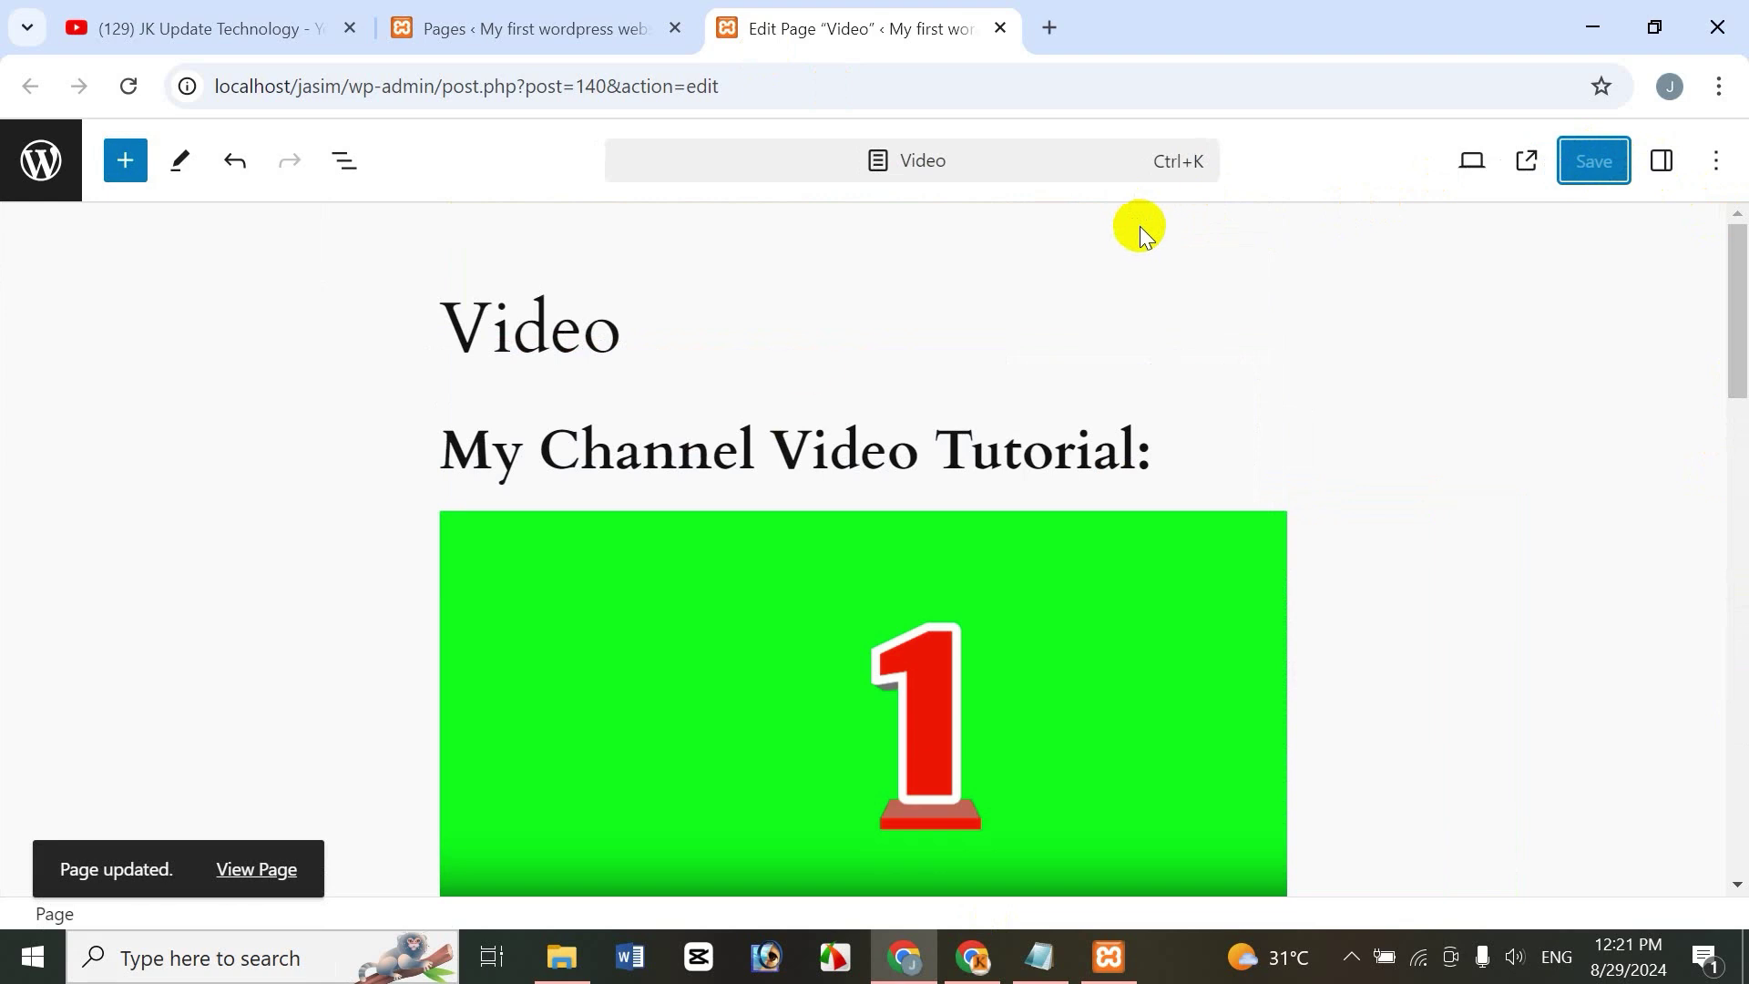
right_click(278, 872)
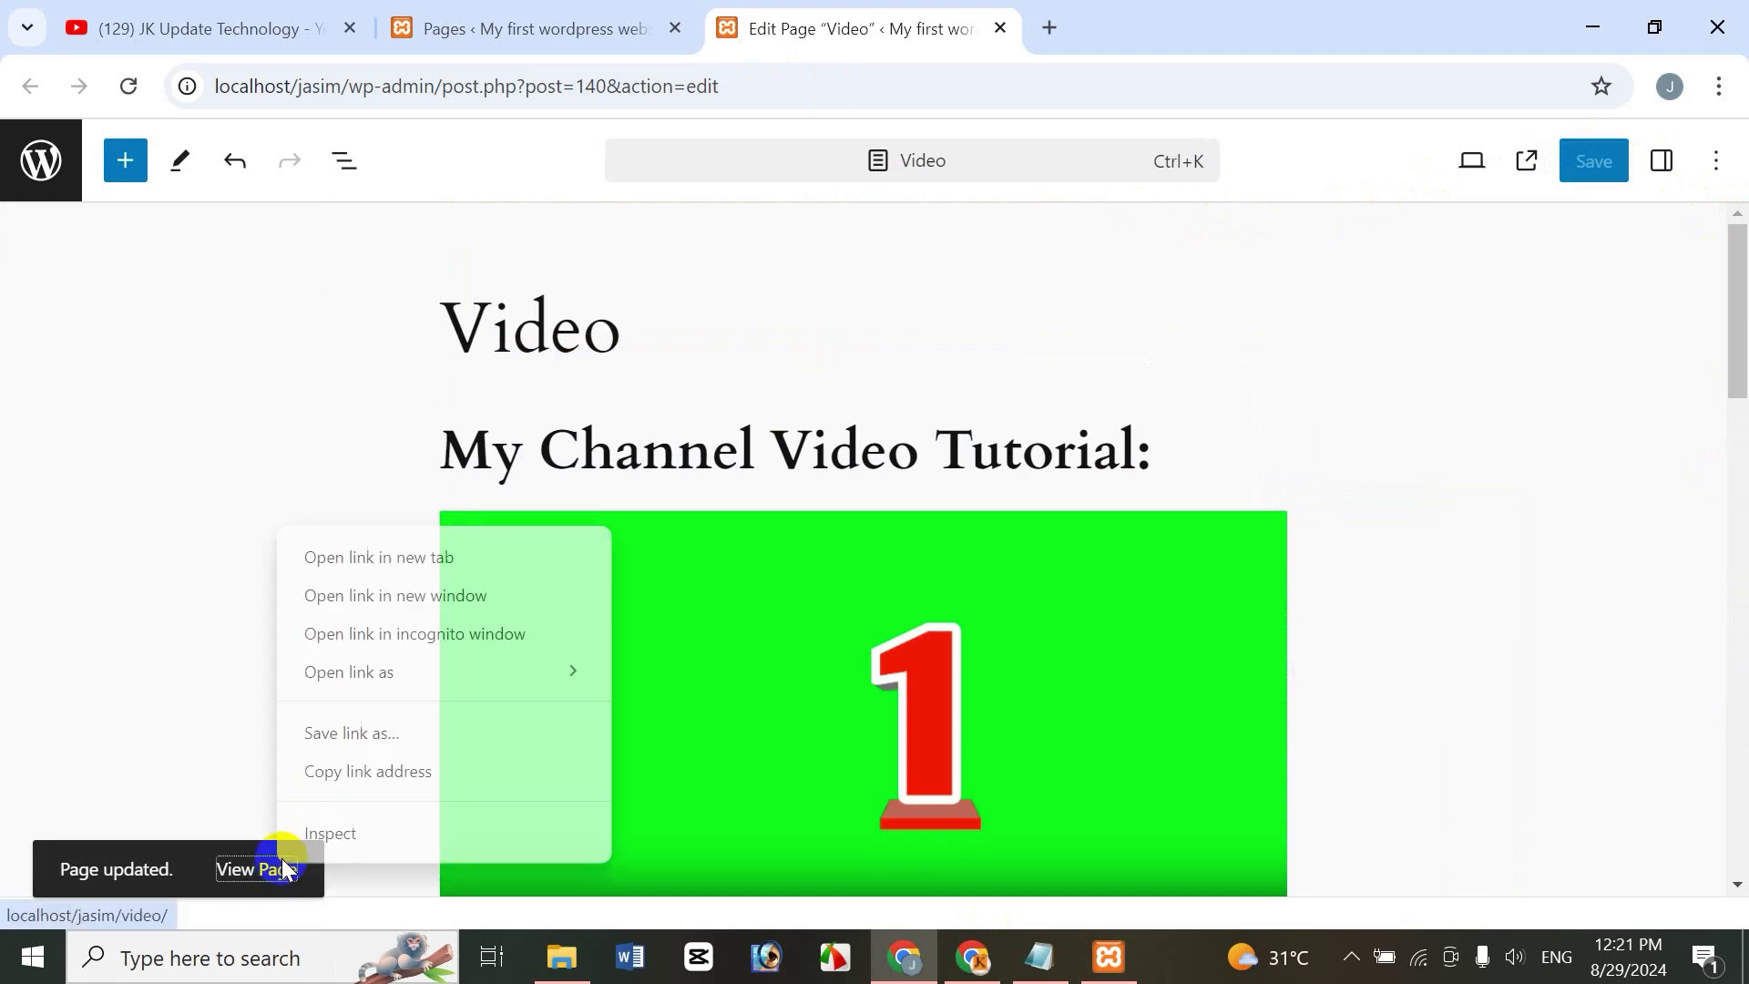
left_click(403, 559)
left_click(1123, 27)
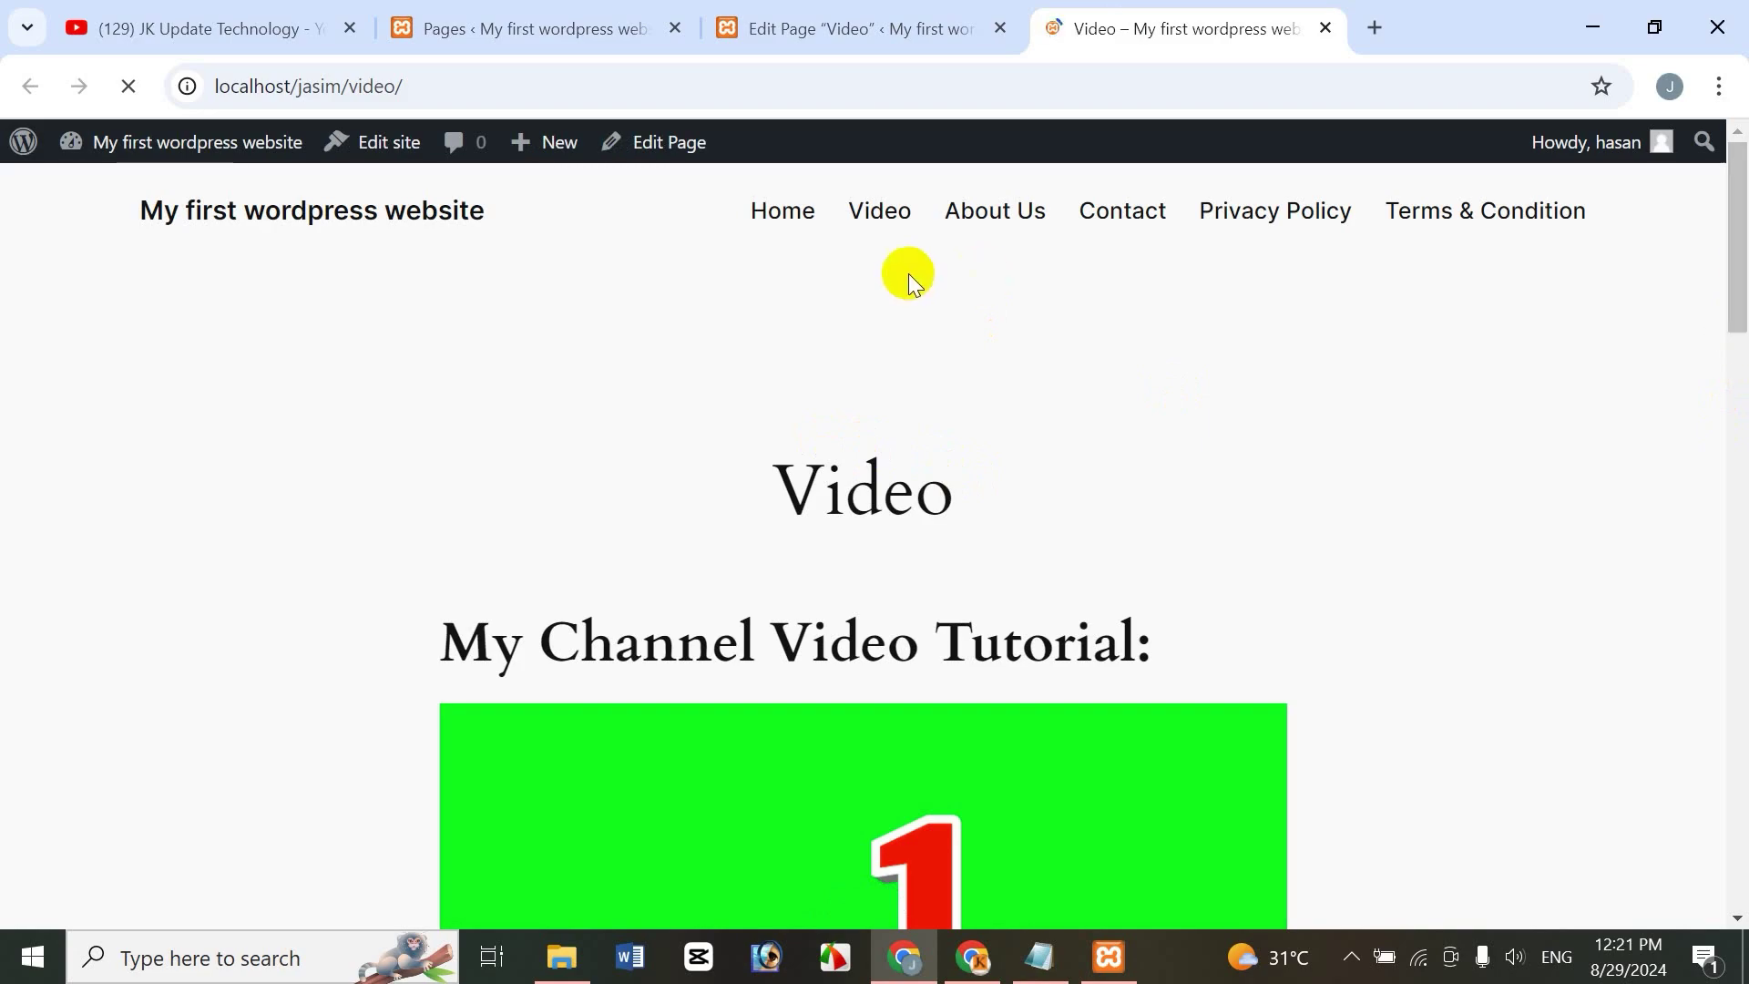
Review the heading and videos on the published Video page and close its browser tab
left_click_drag(1736, 309, 1739, 195)
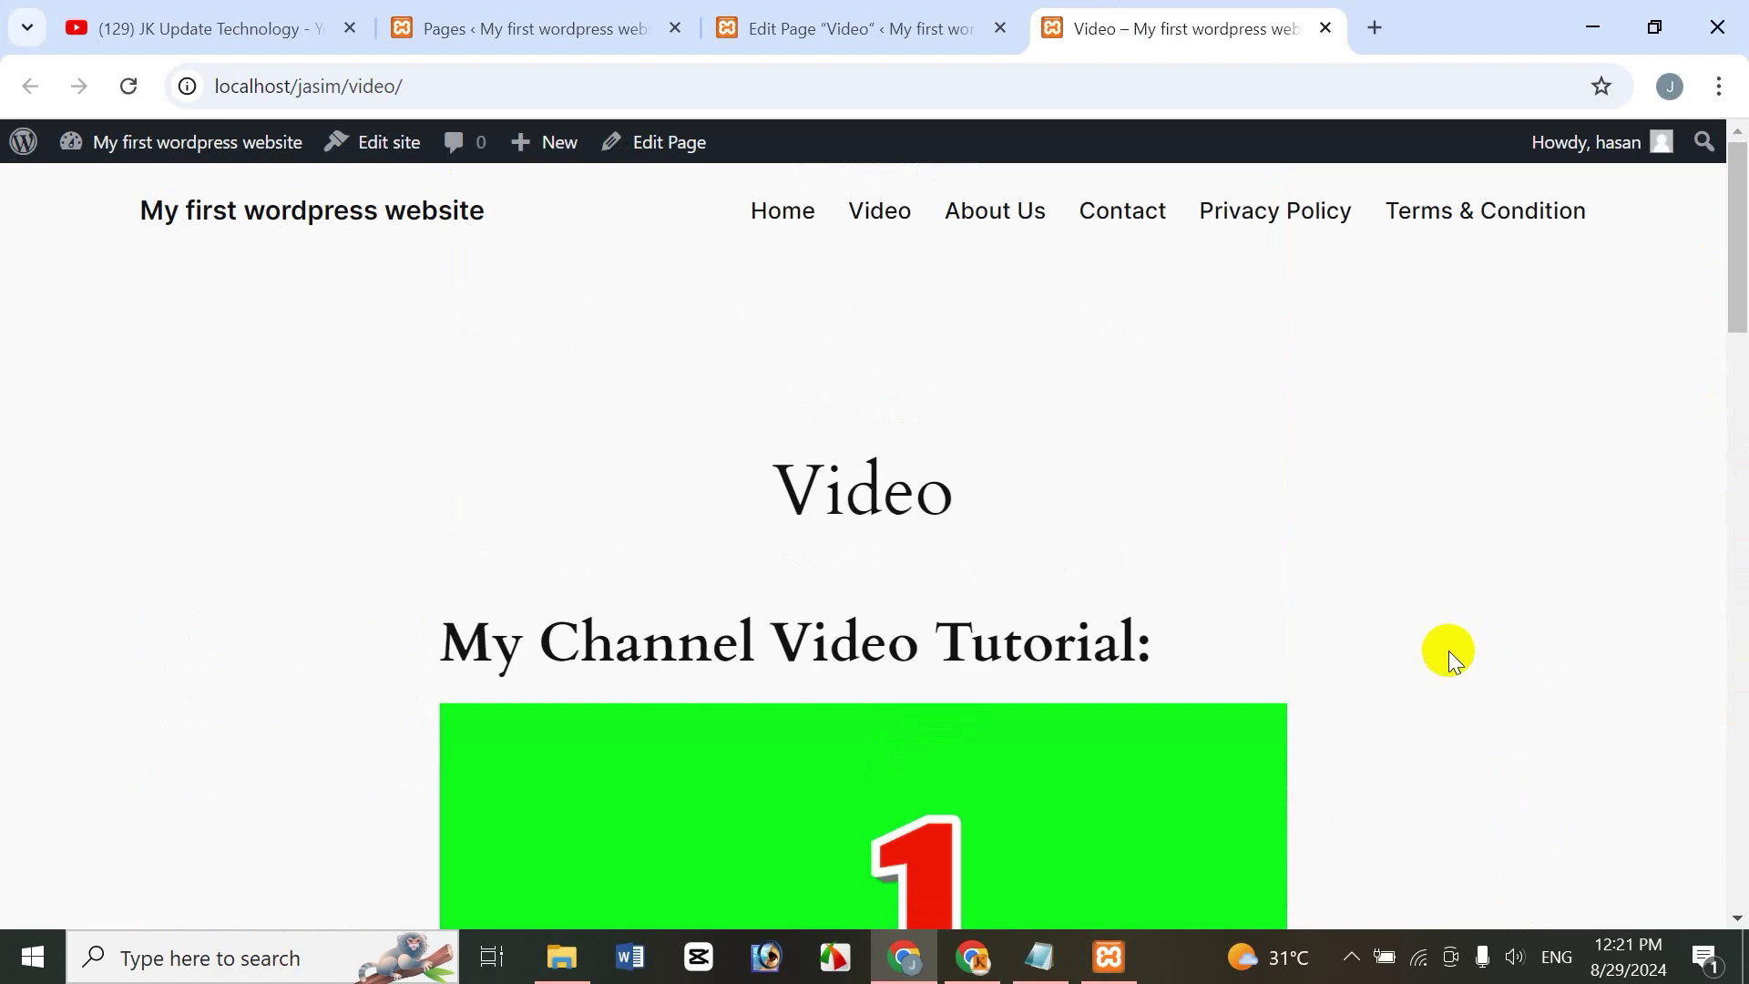
mouse_move(1737, 273)
left_mouse_down()
mouse_move(1740, 765)
mouse_move(1742, 308)
mouse_move(1717, 246)
left_mouse_up()
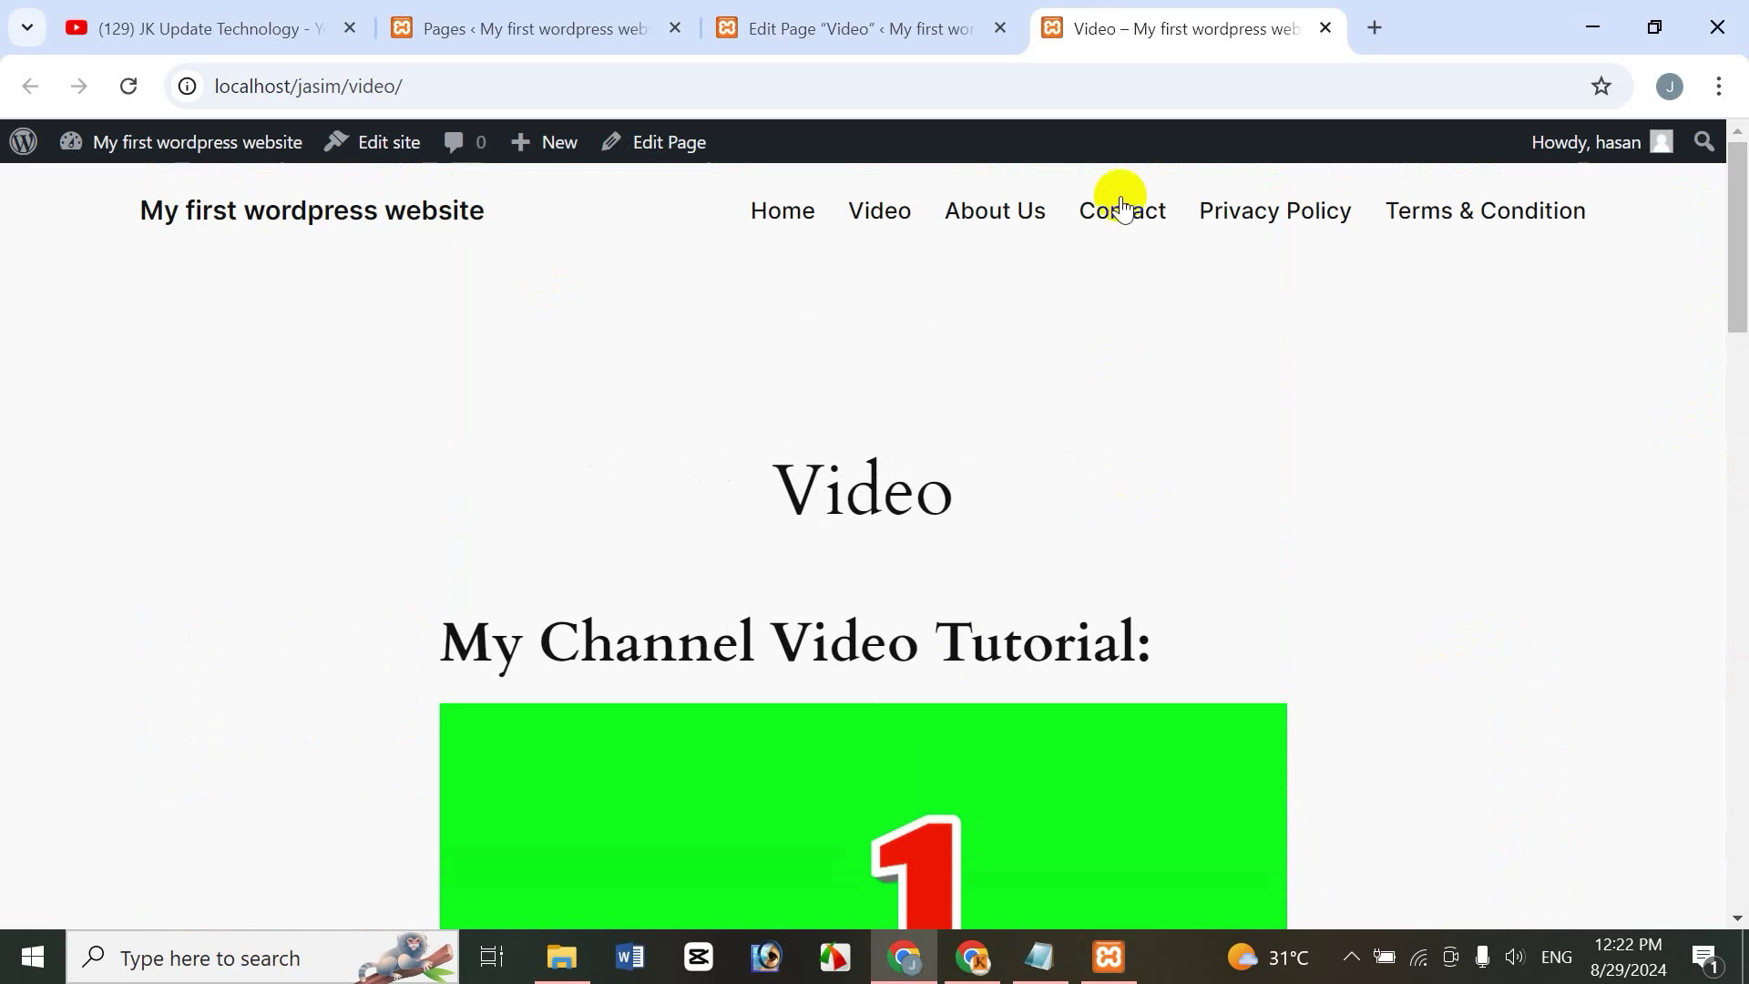
left_click(1325, 28)
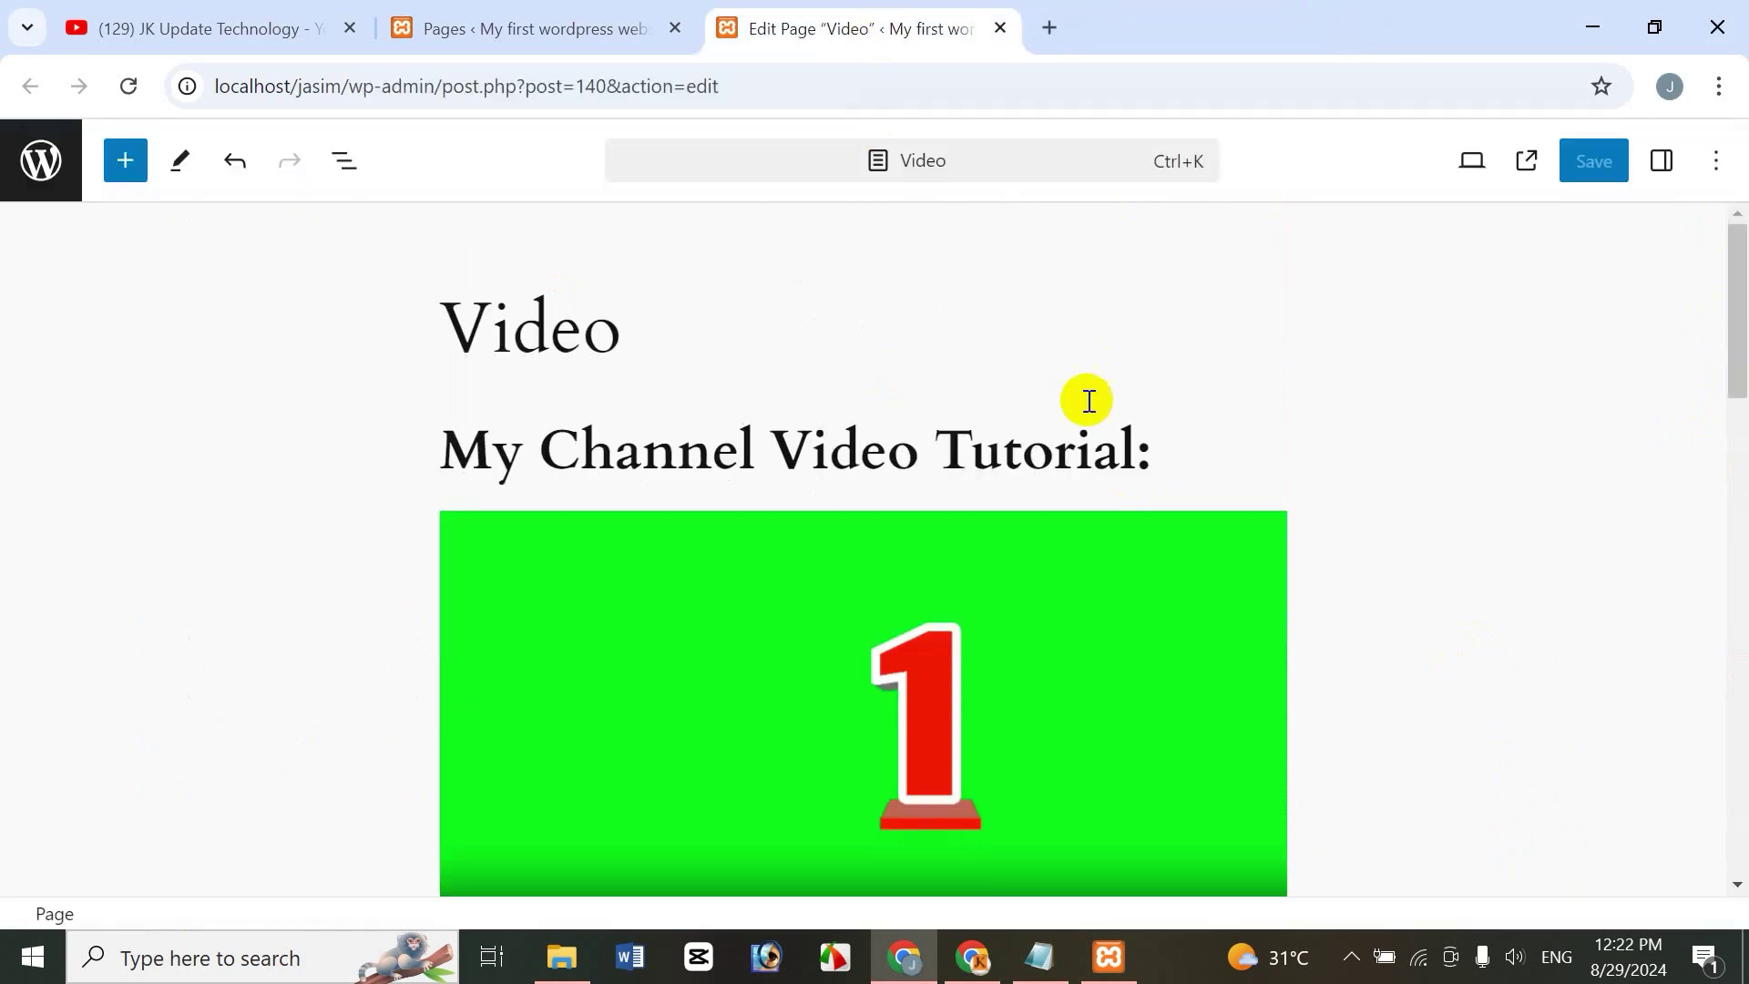
Close the Video page editor and open the About Us page for editing in a new browser tab
left_click_drag(1740, 333, 1742, 238)
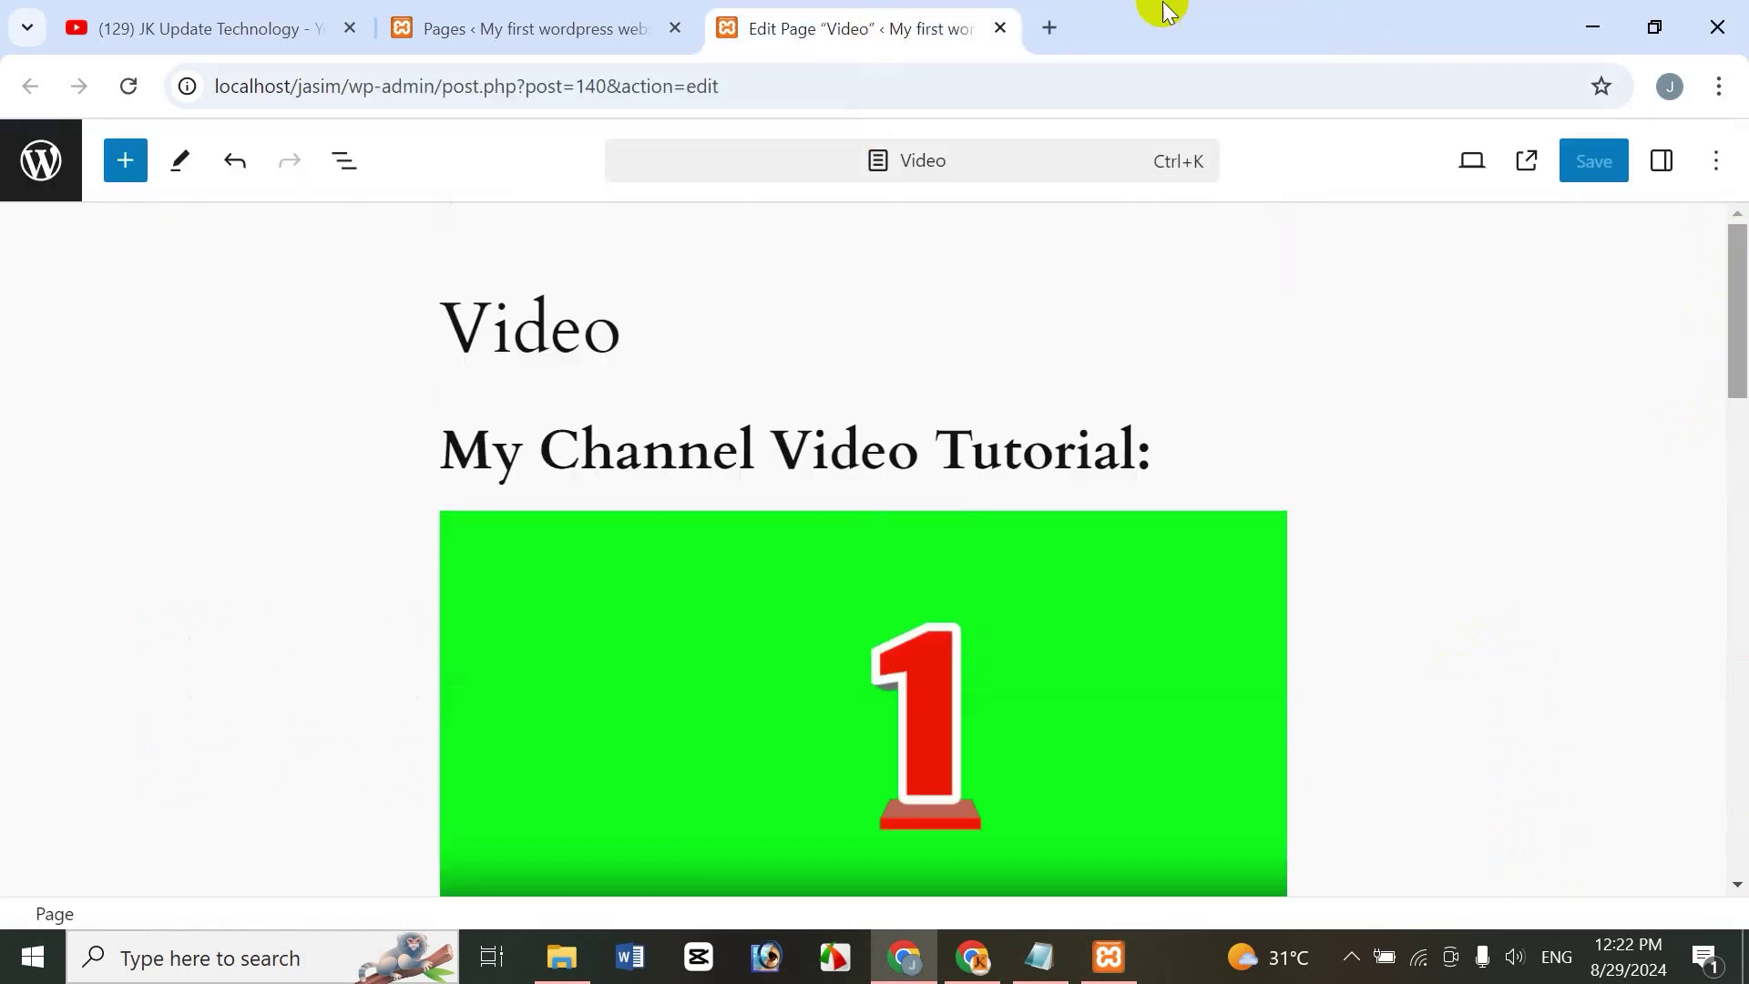
left_click(1000, 30)
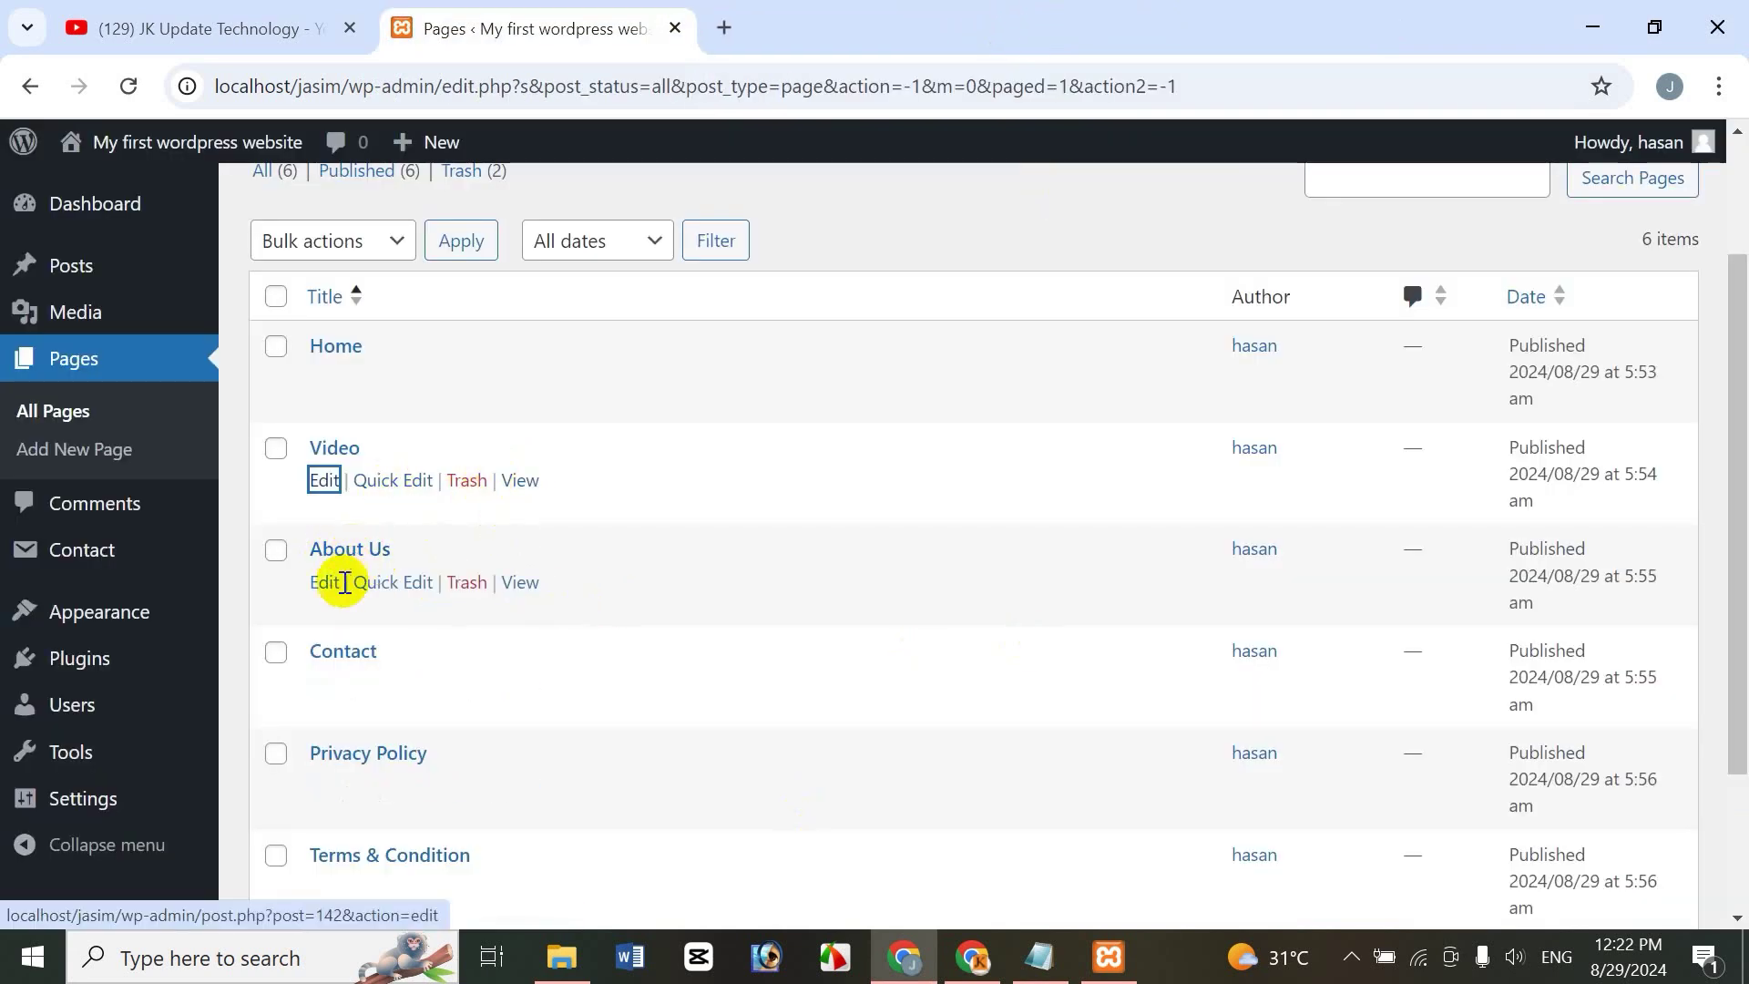
right_click(326, 592)
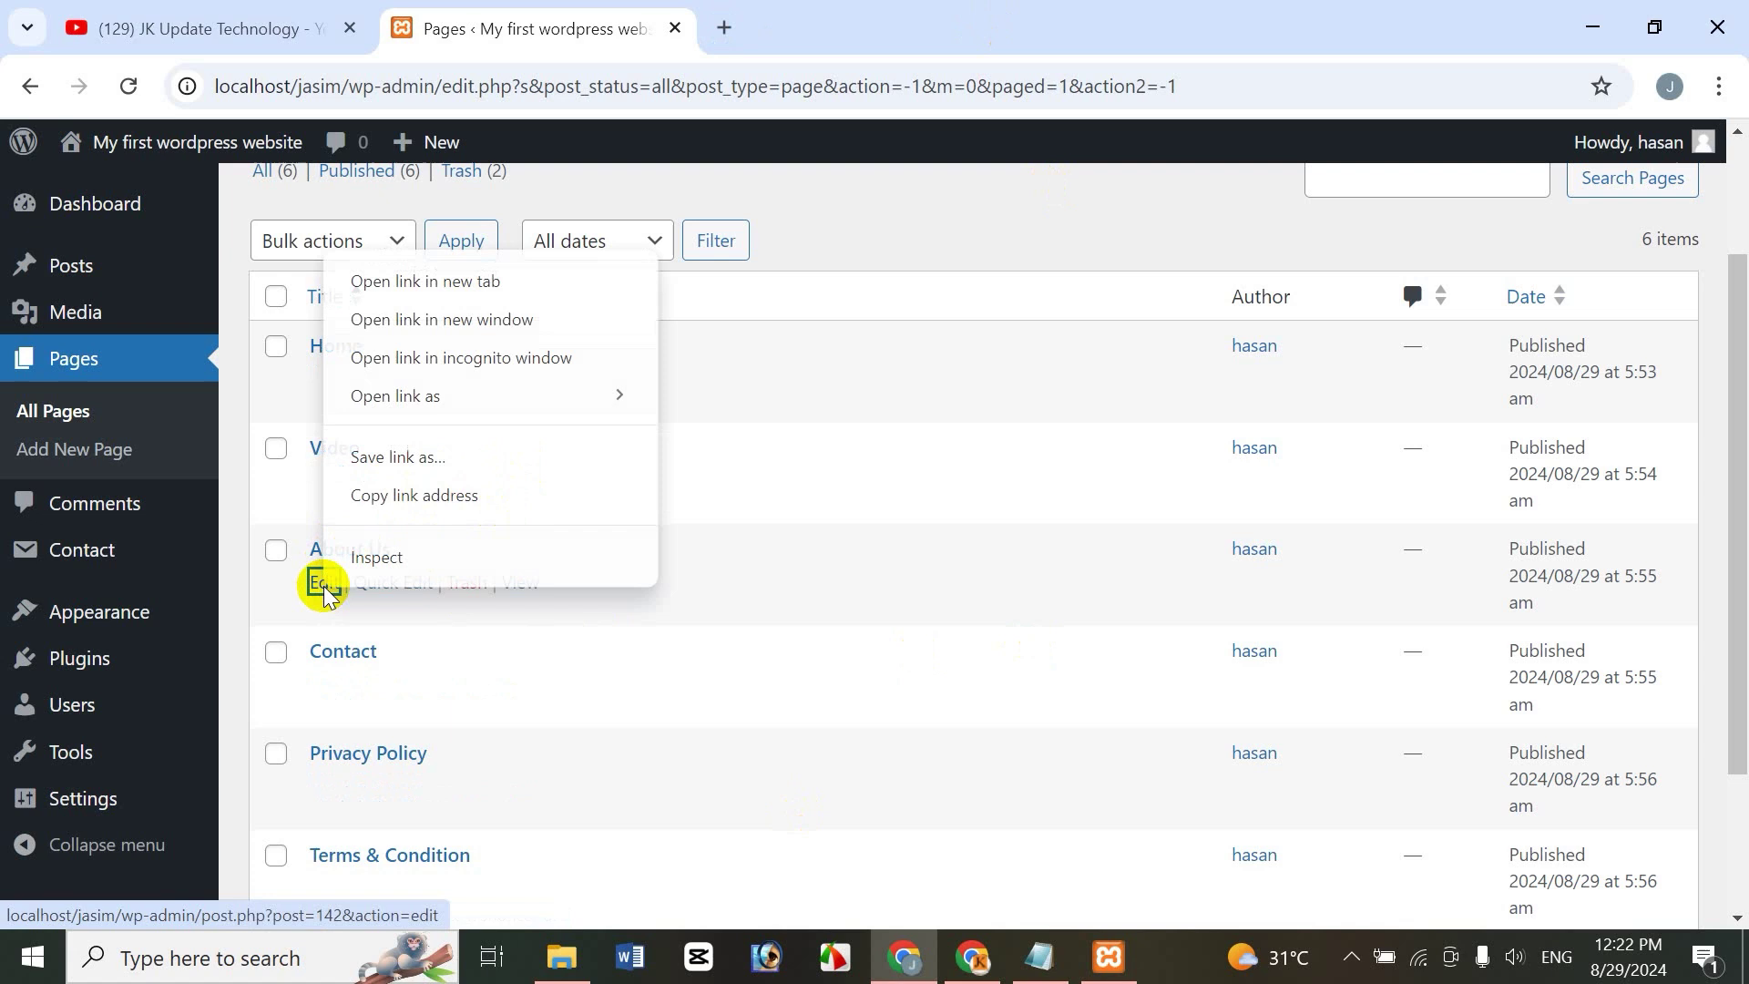
left_click(387, 279)
left_click(836, 29)
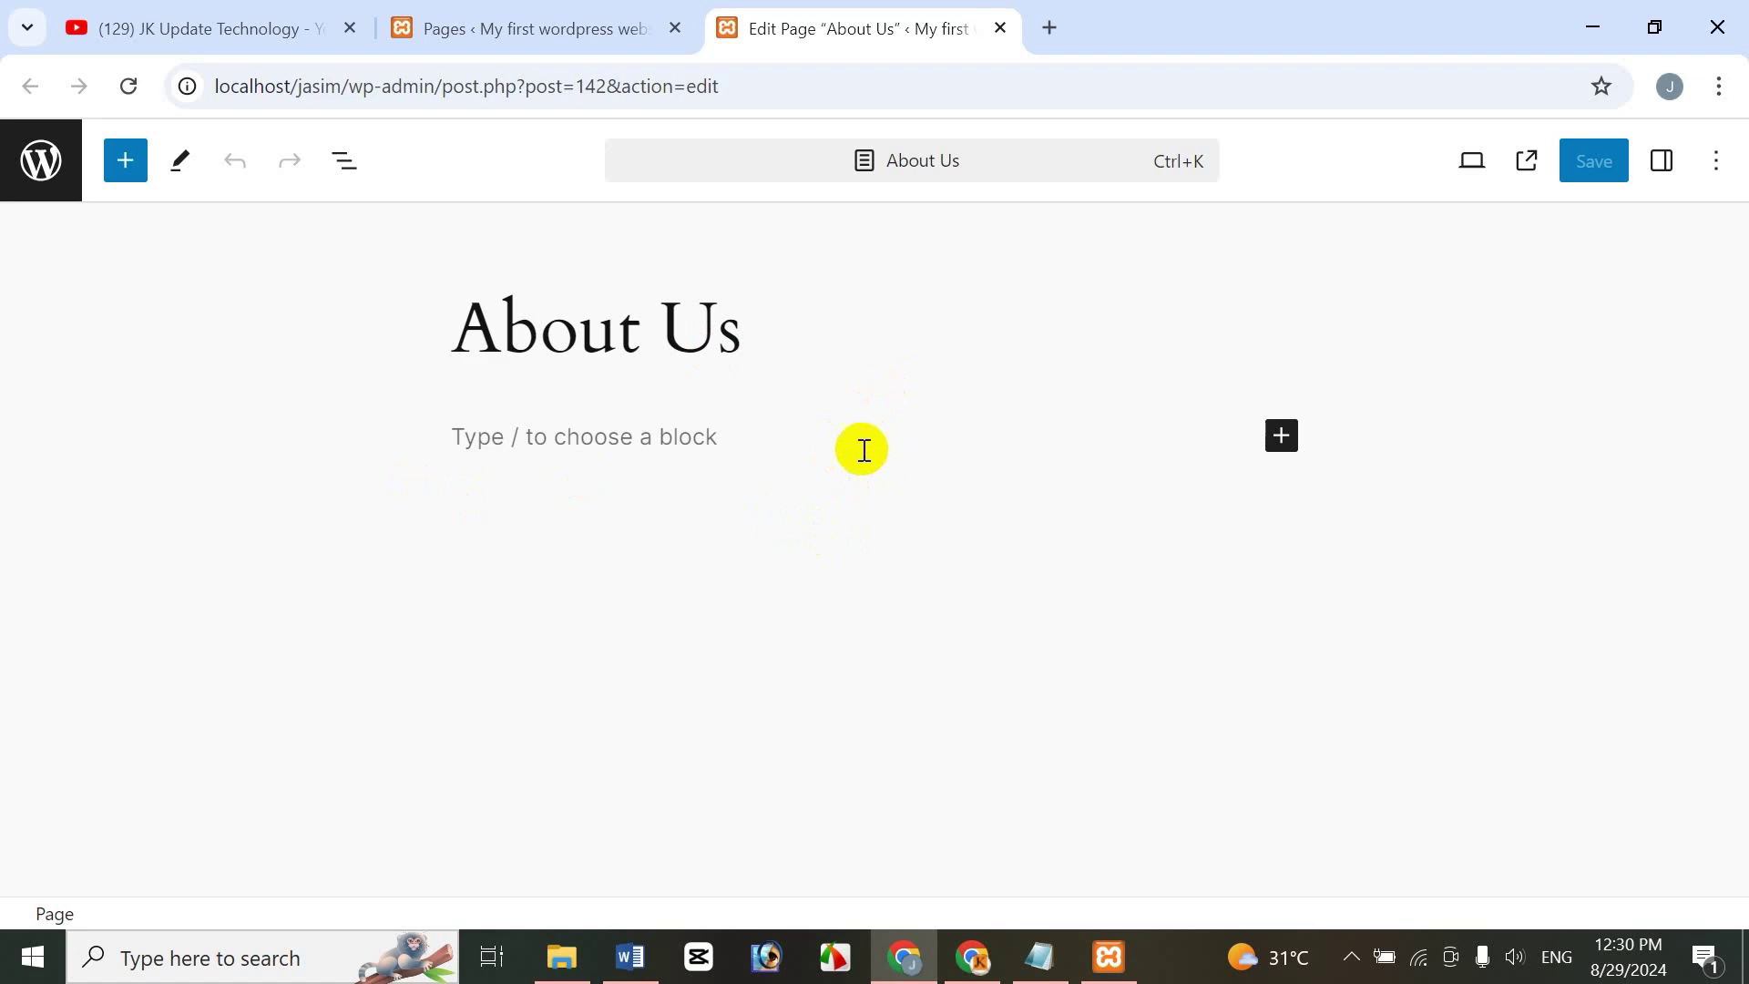
Switch to Word, copy the whole "About Online Fashion BD" text, and paste it into the empty content area of the About Us page
left_click(632, 966)
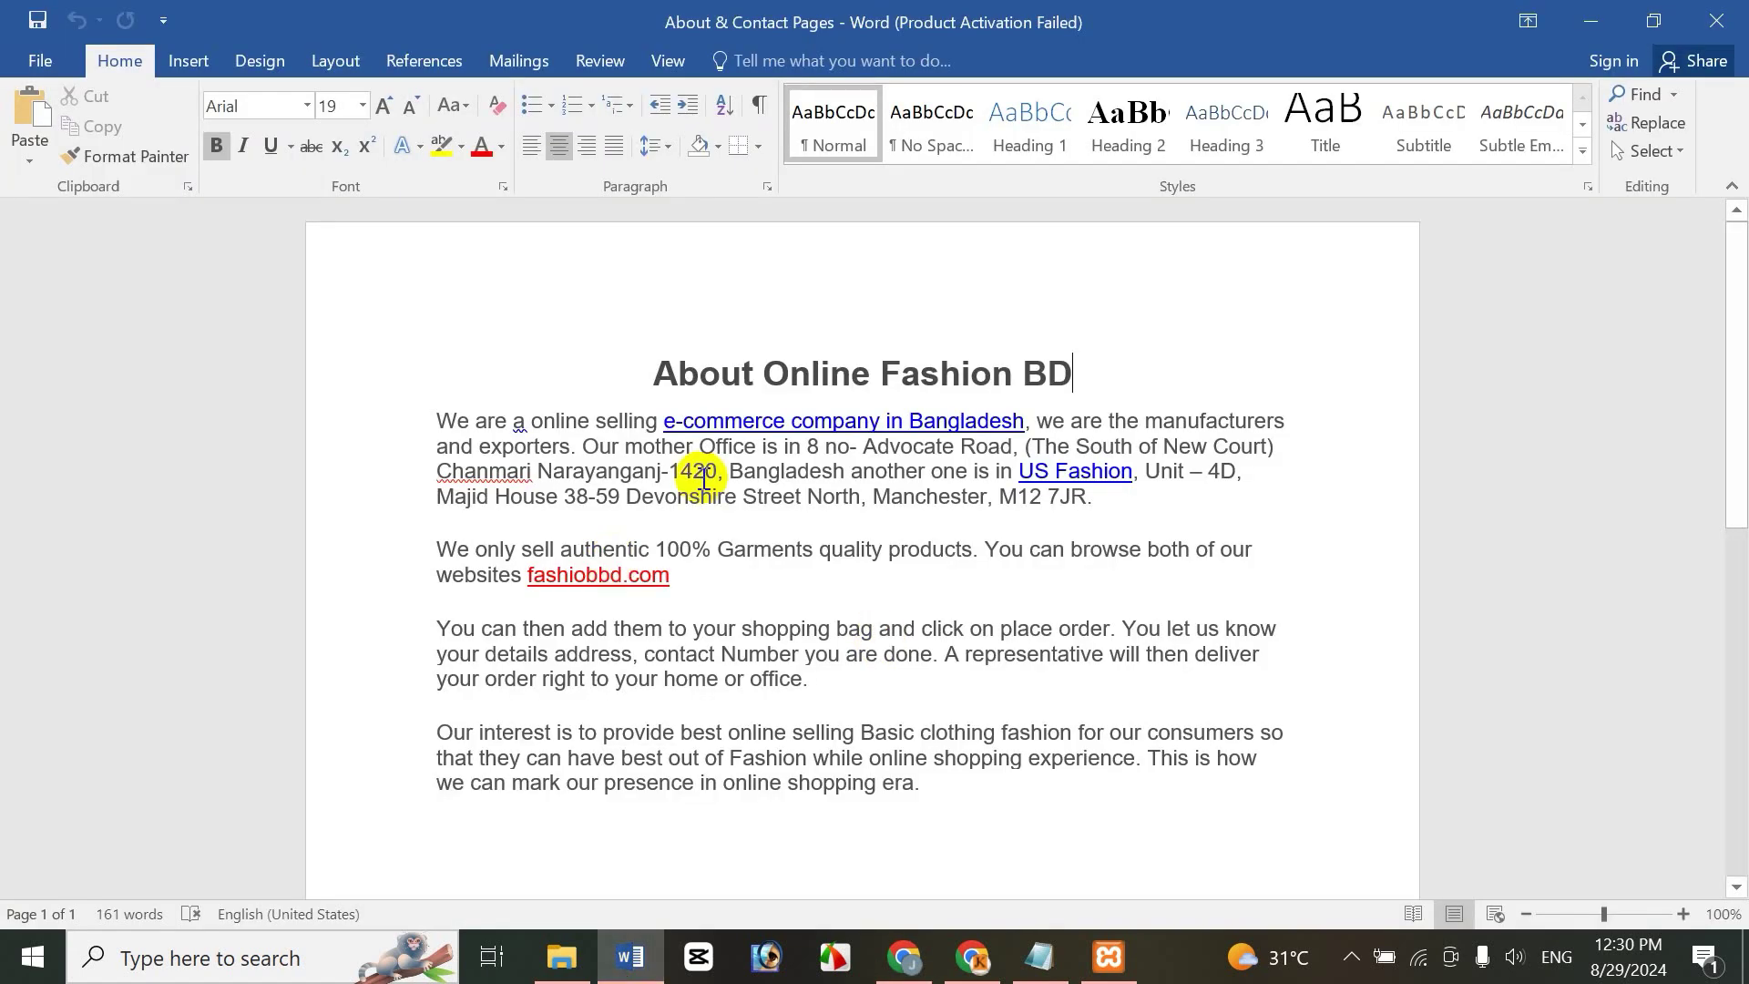
left_click_drag(660, 377, 1152, 865)
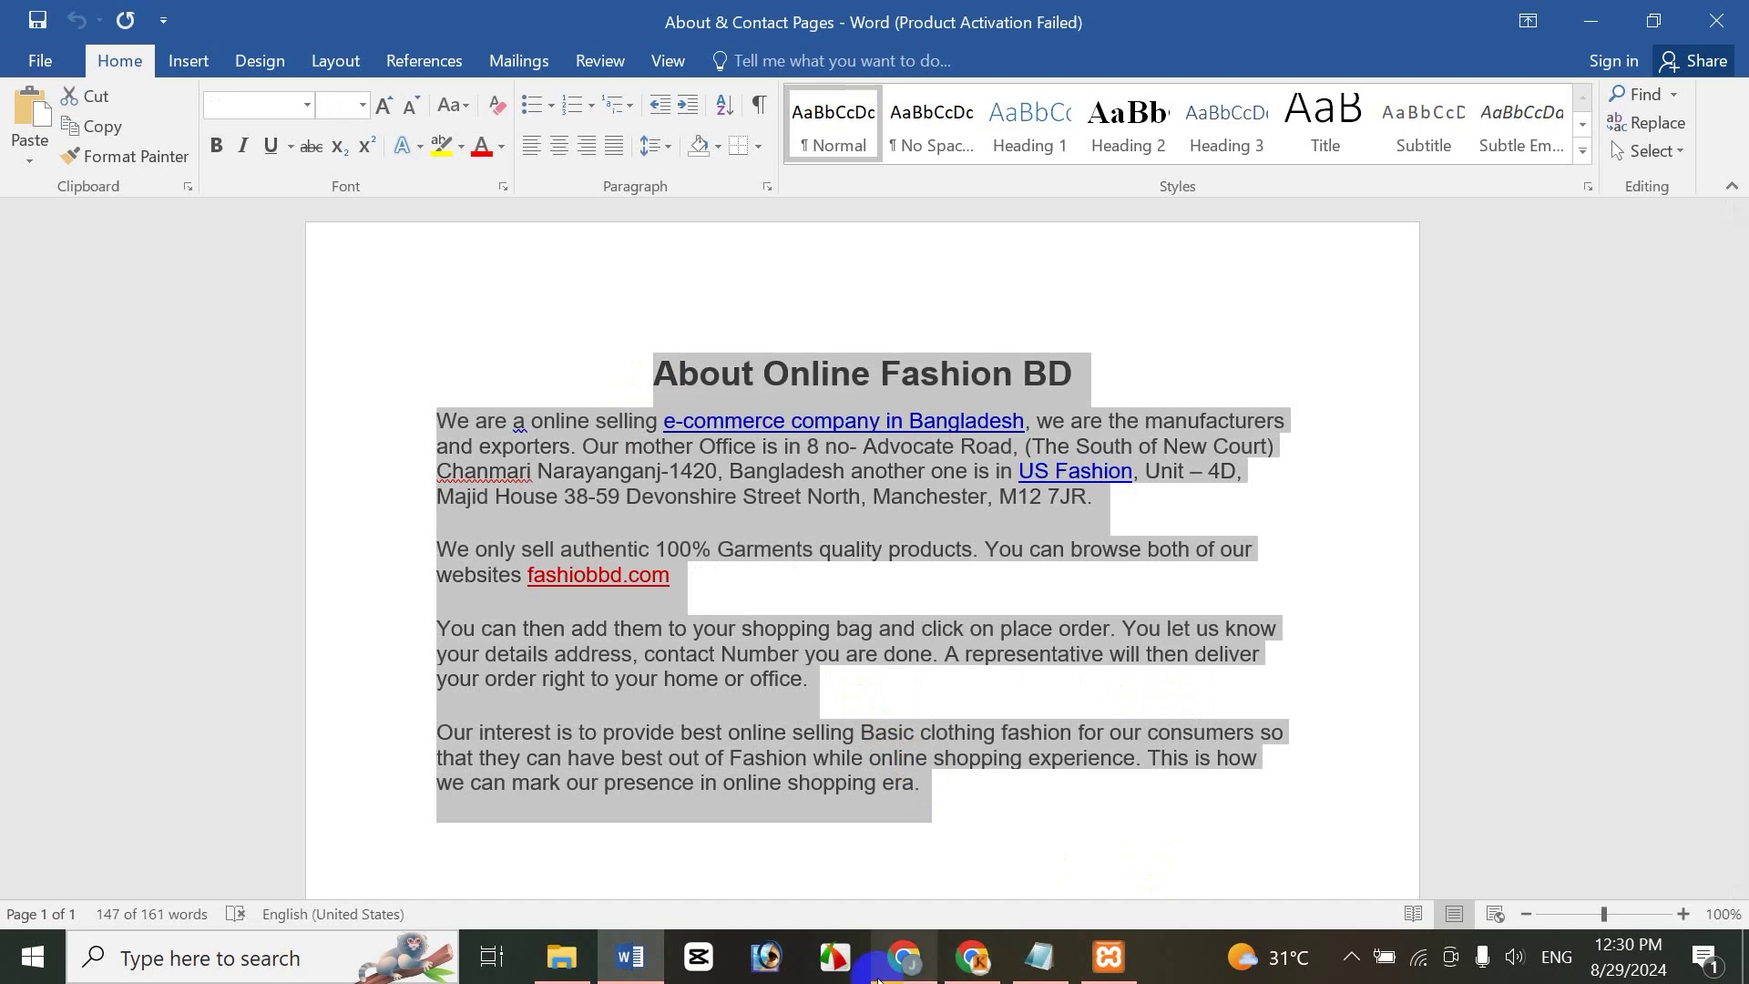
left_click(904, 956)
left_click(569, 439)
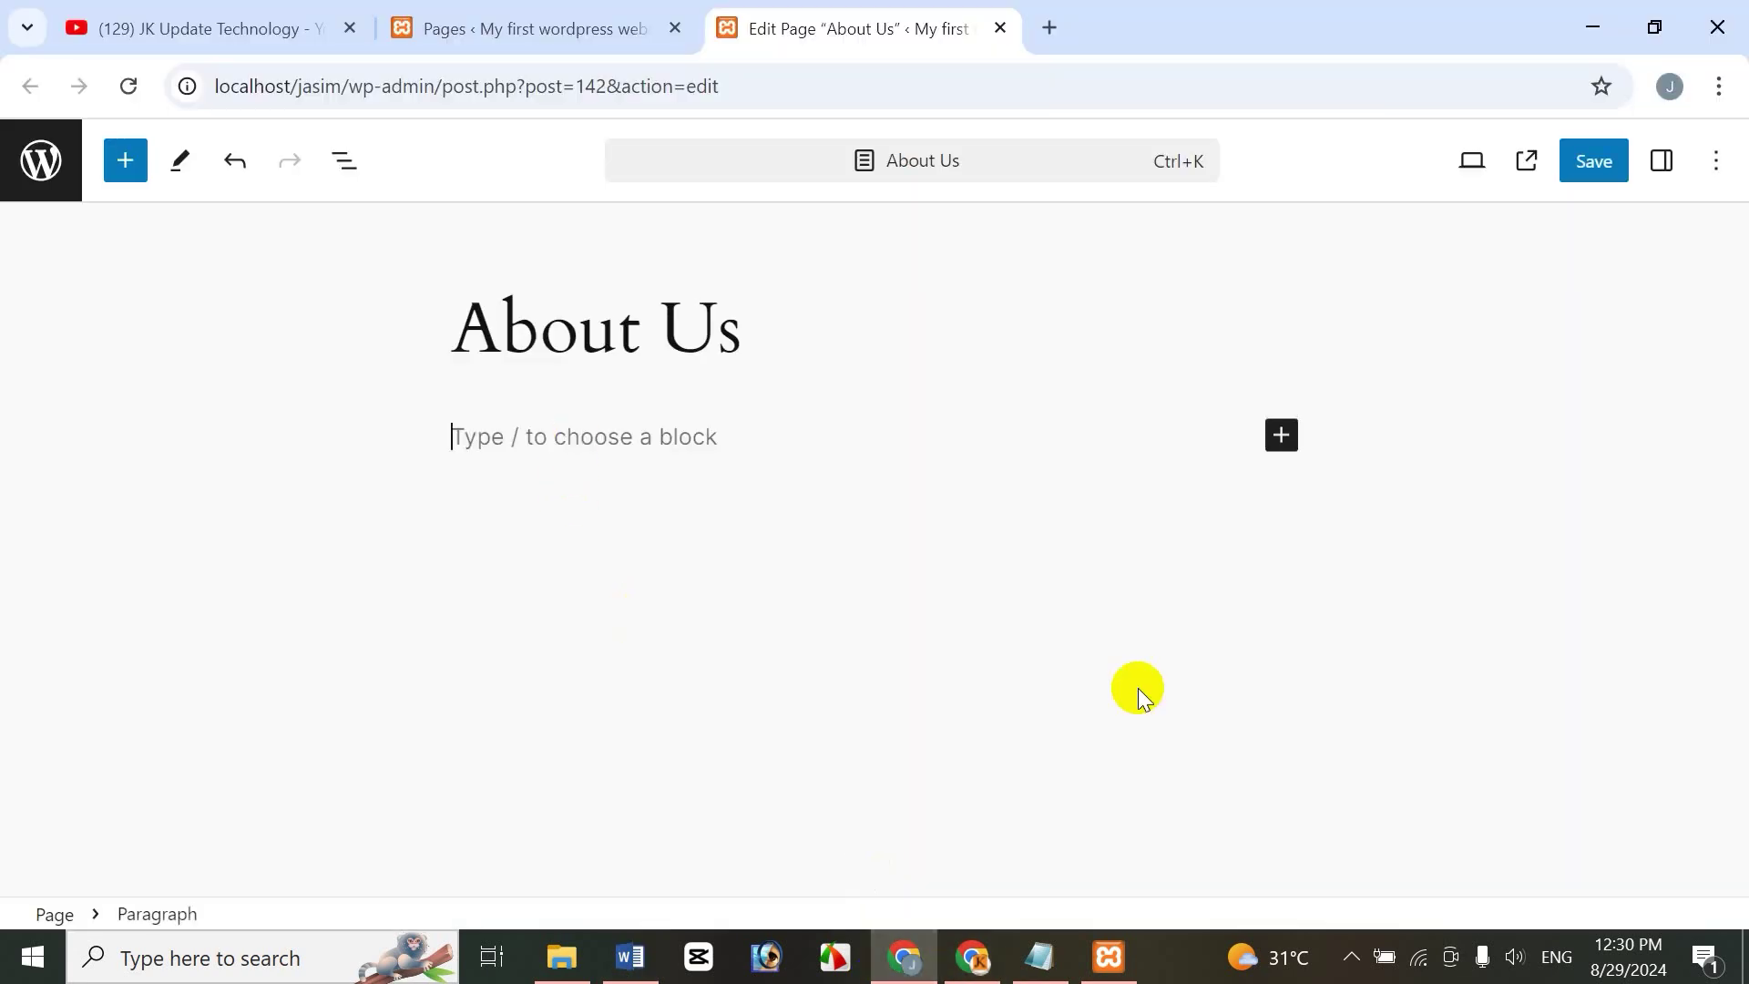
key("ctrl+v")
left_click_drag(1740, 583, 1730, 369)
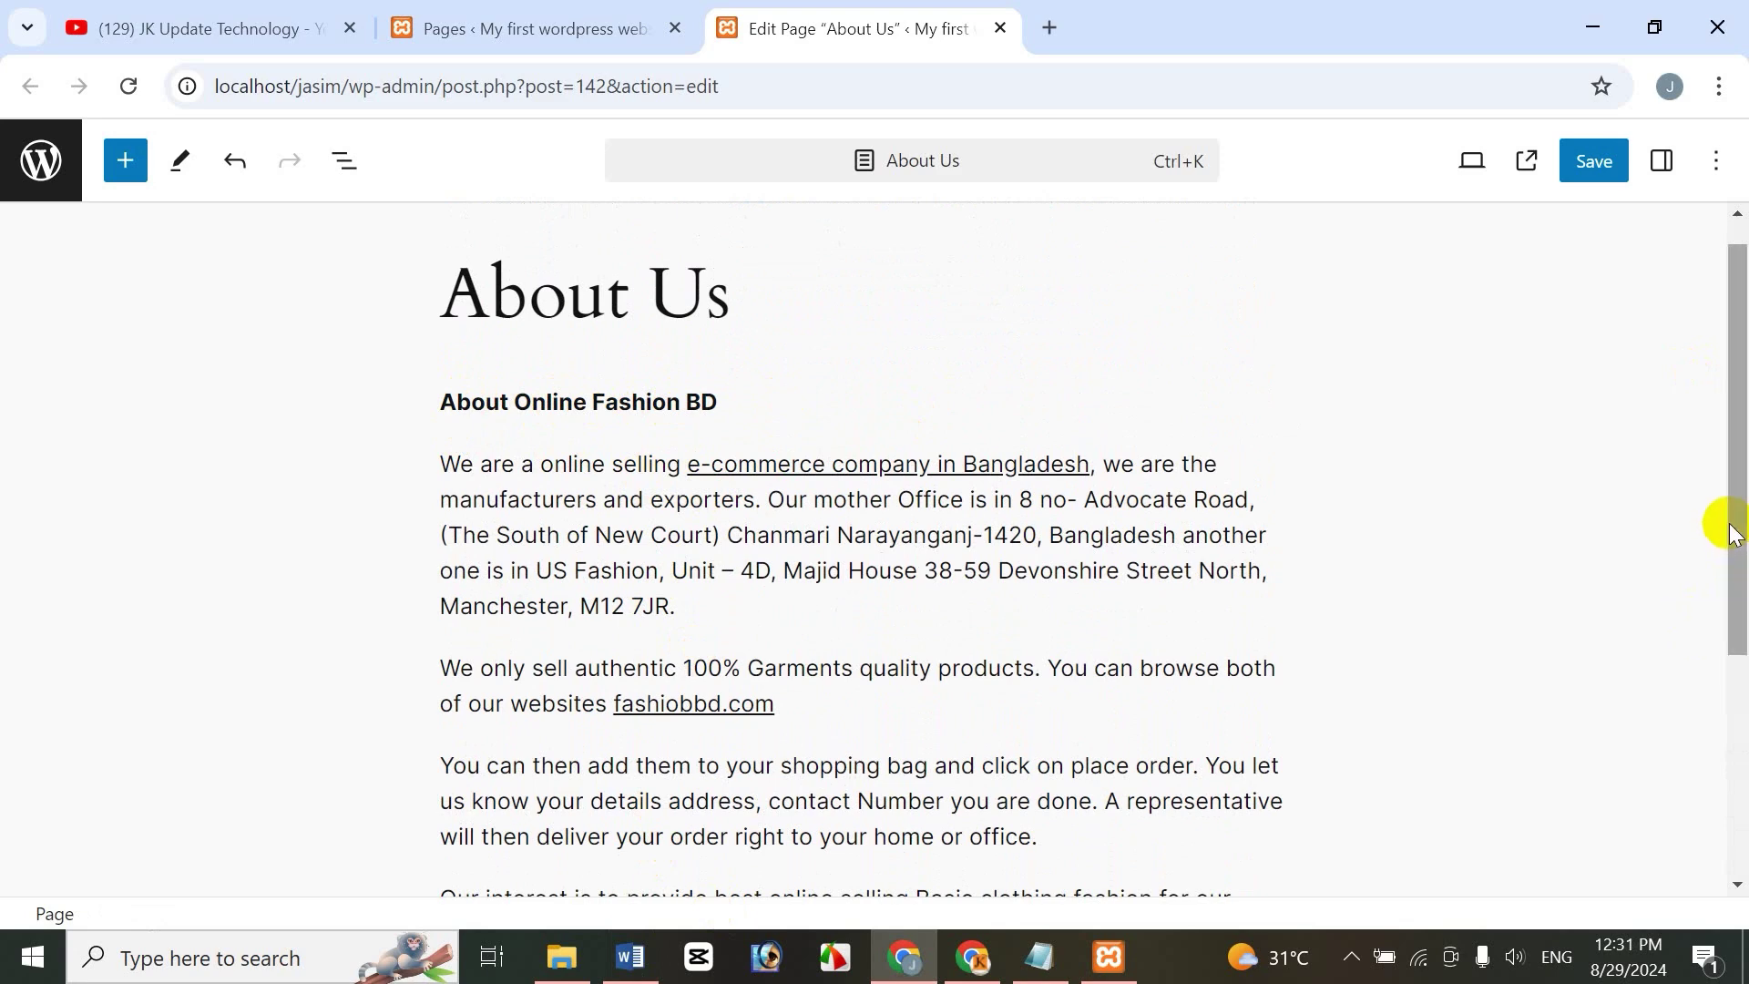
left_click_drag(1738, 524, 1105, 429)
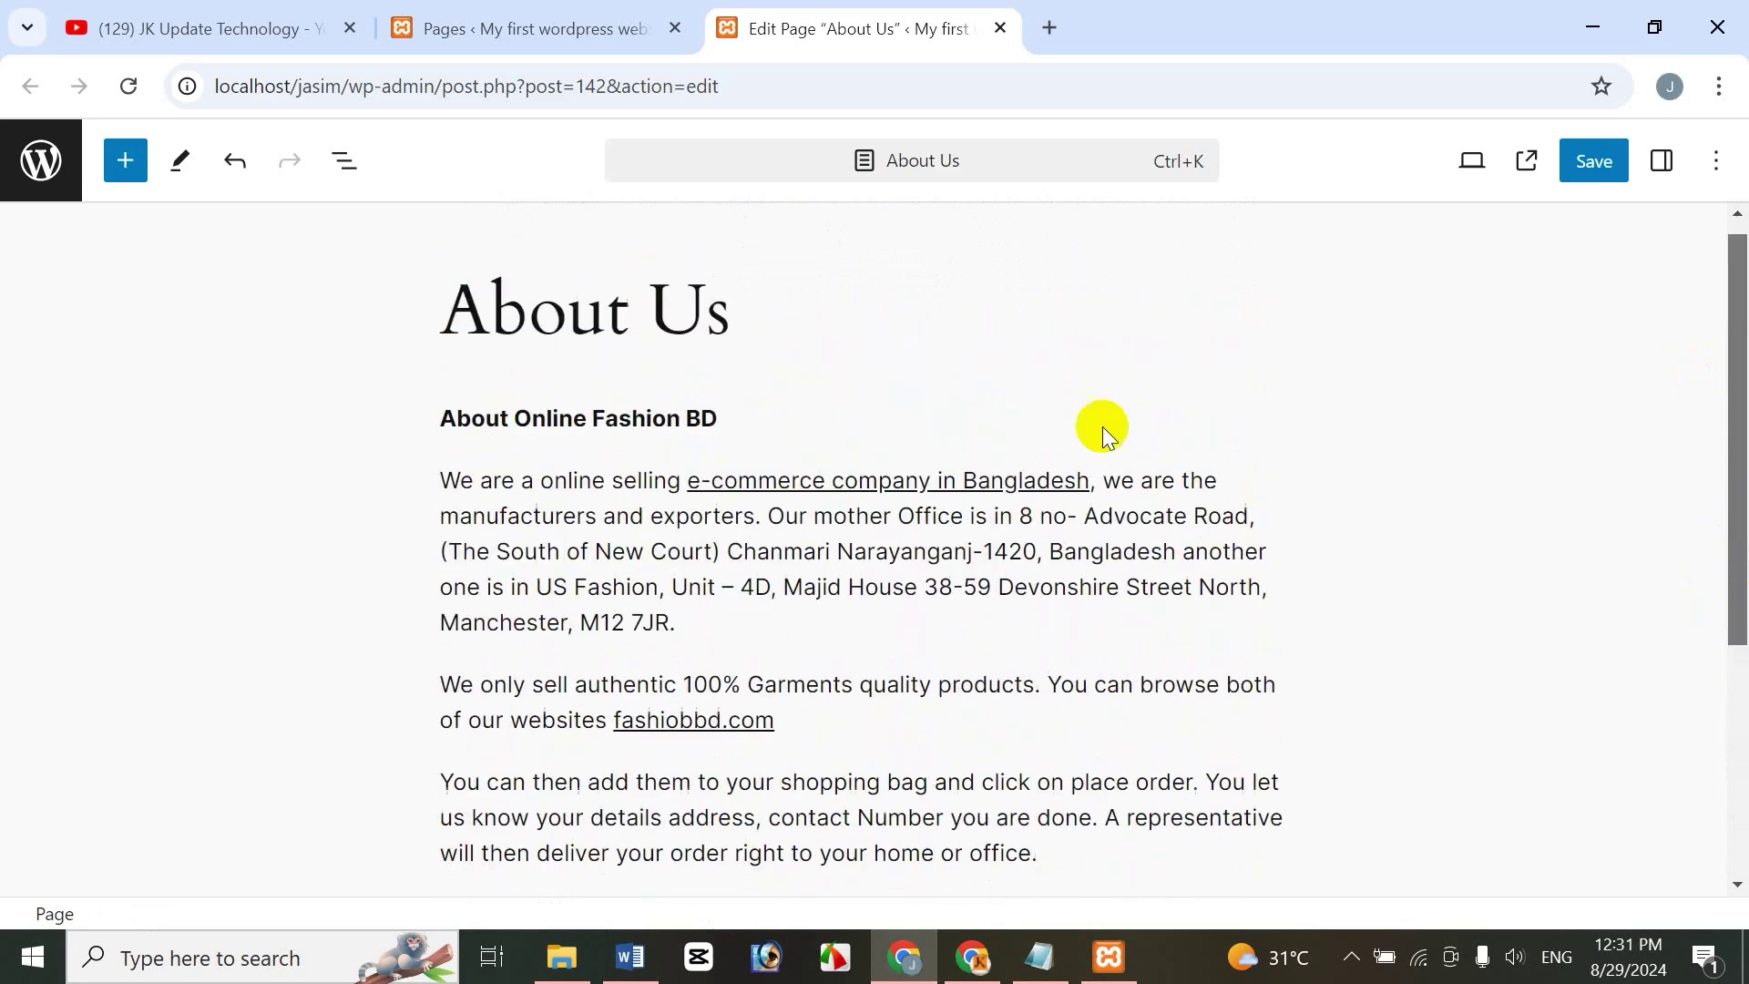
triple_click(483, 422)
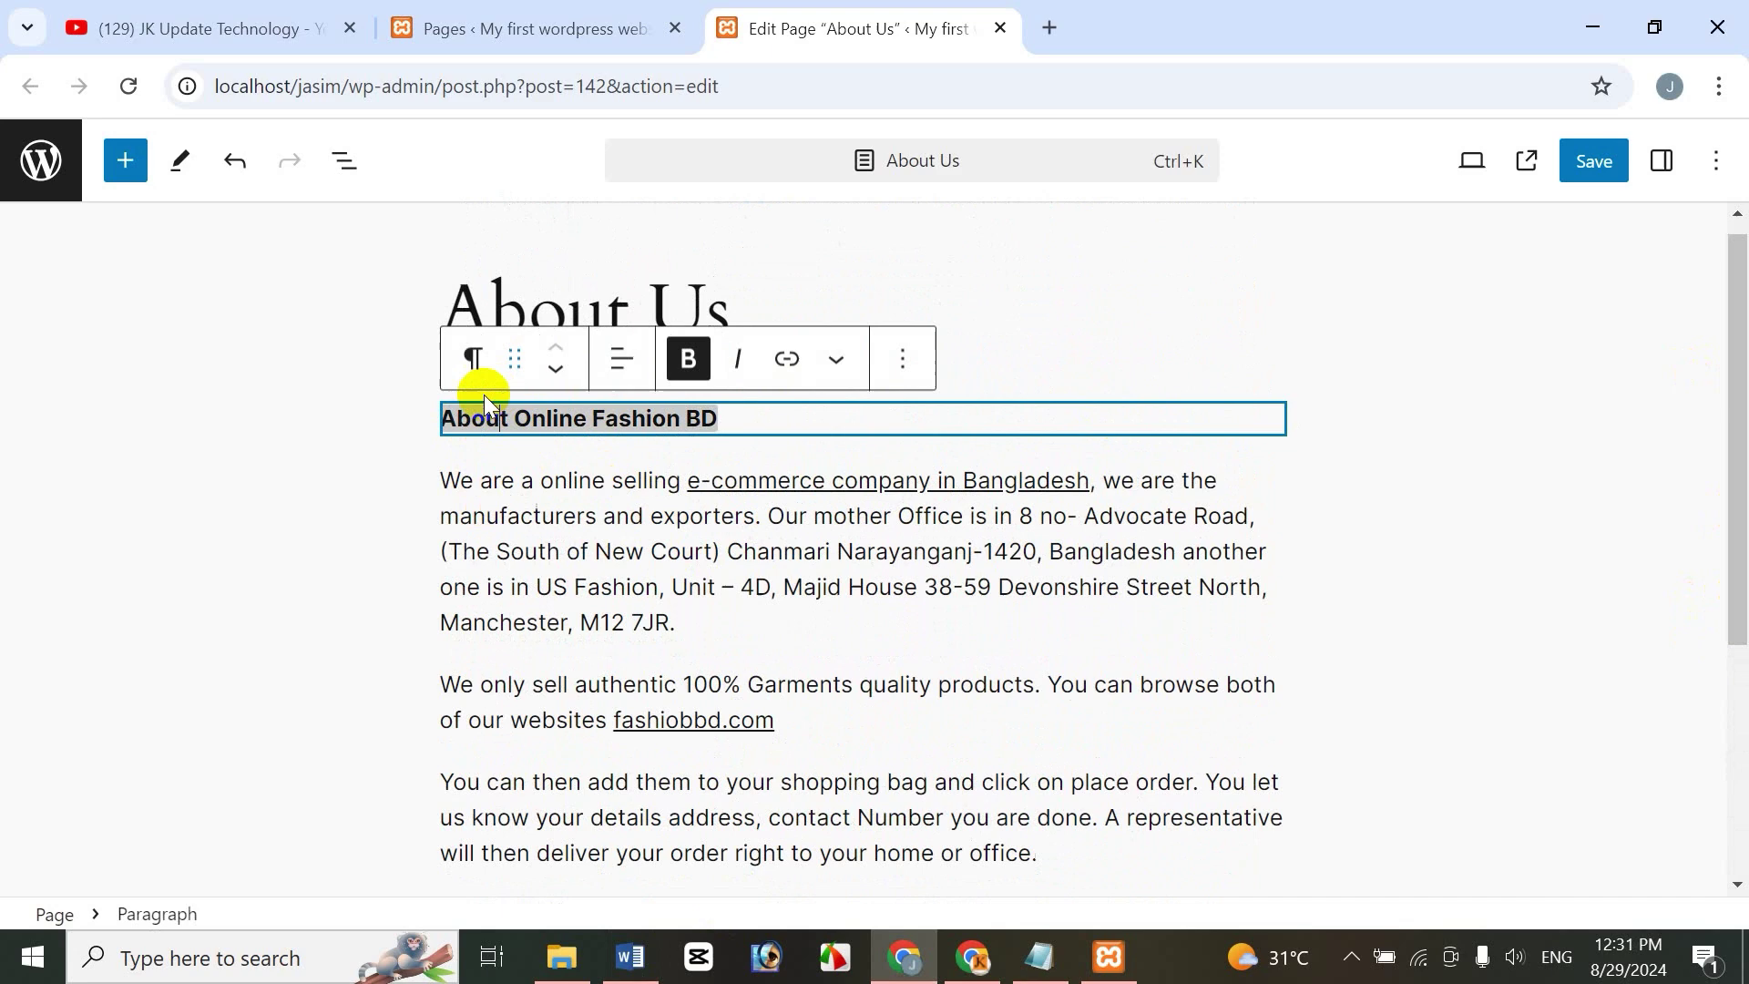
left_click(795, 374)
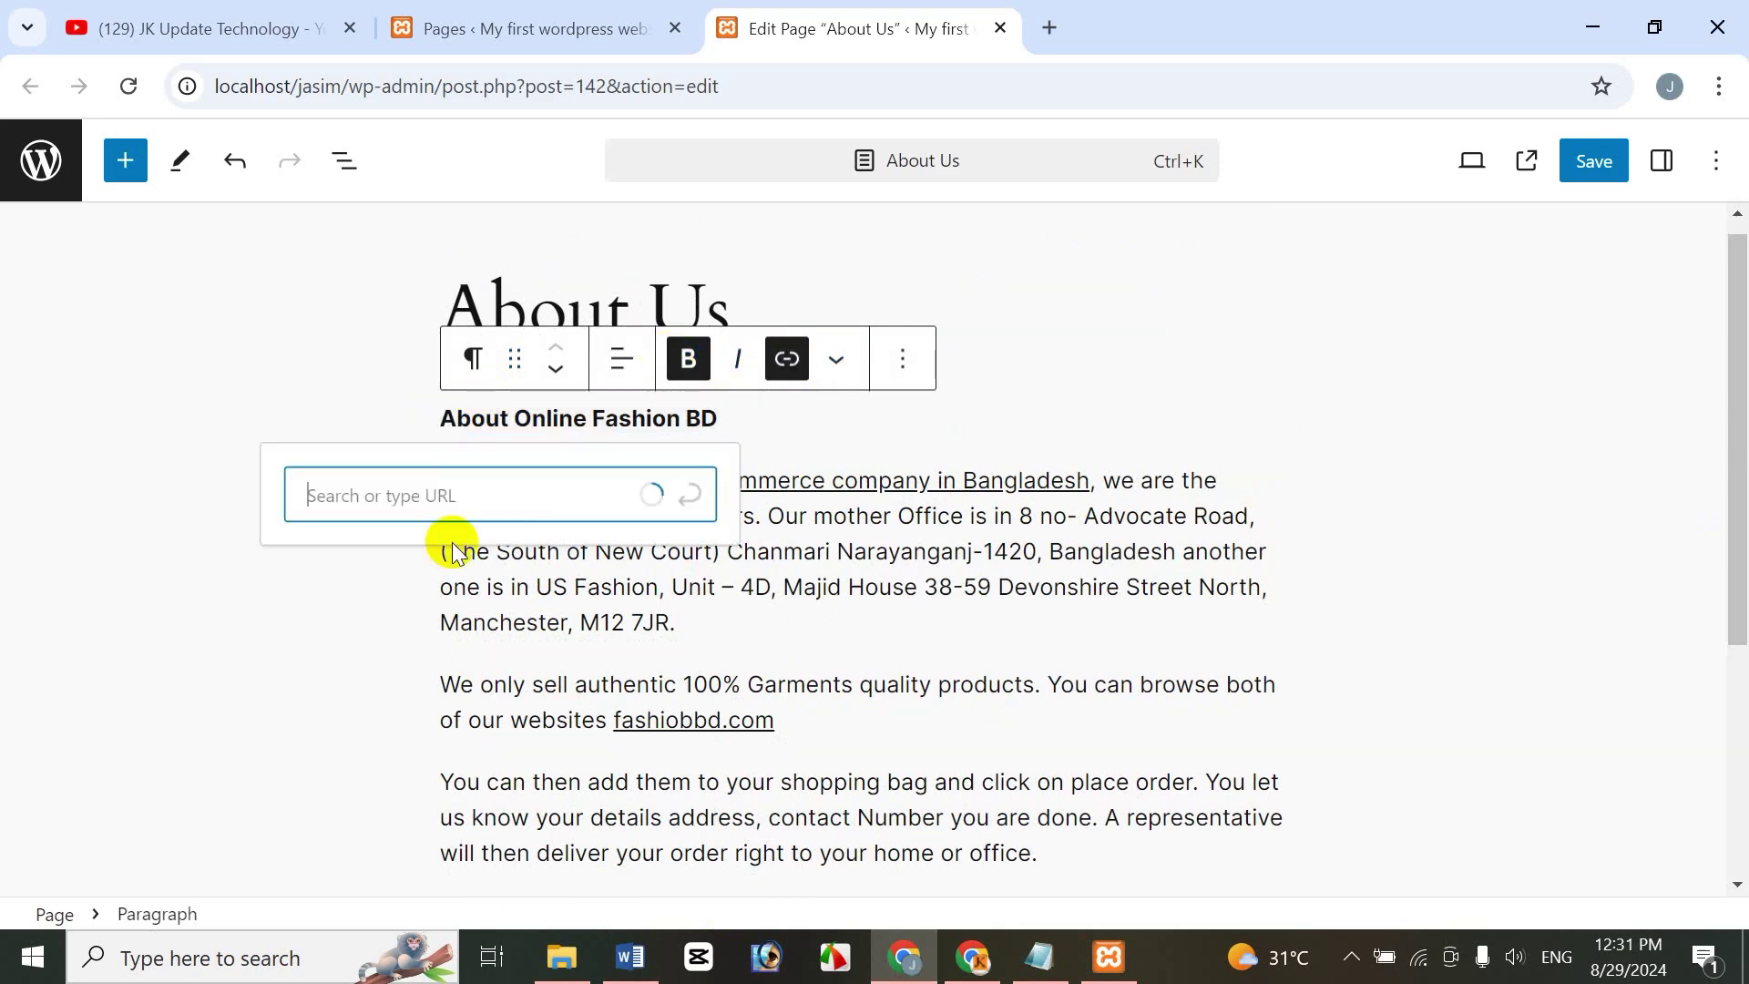
left_click(996, 590)
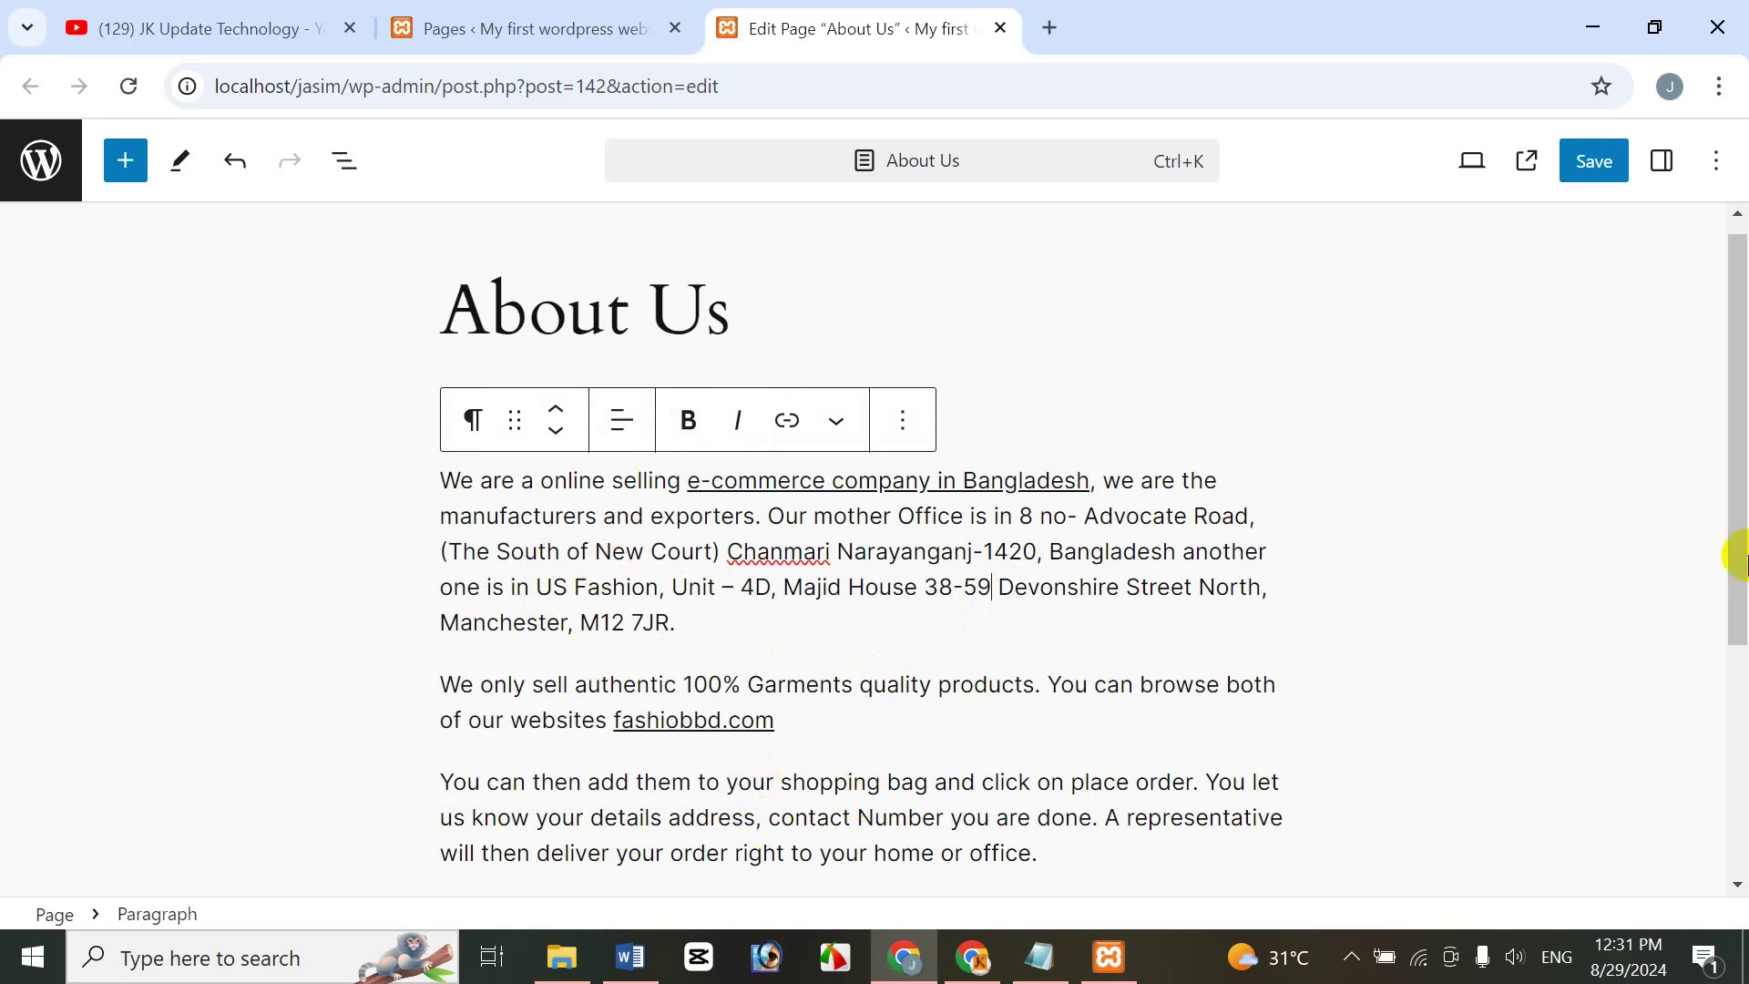
Check the pasted company text on the About Us page and save the page
left_click_drag(1729, 535, 1728, 647)
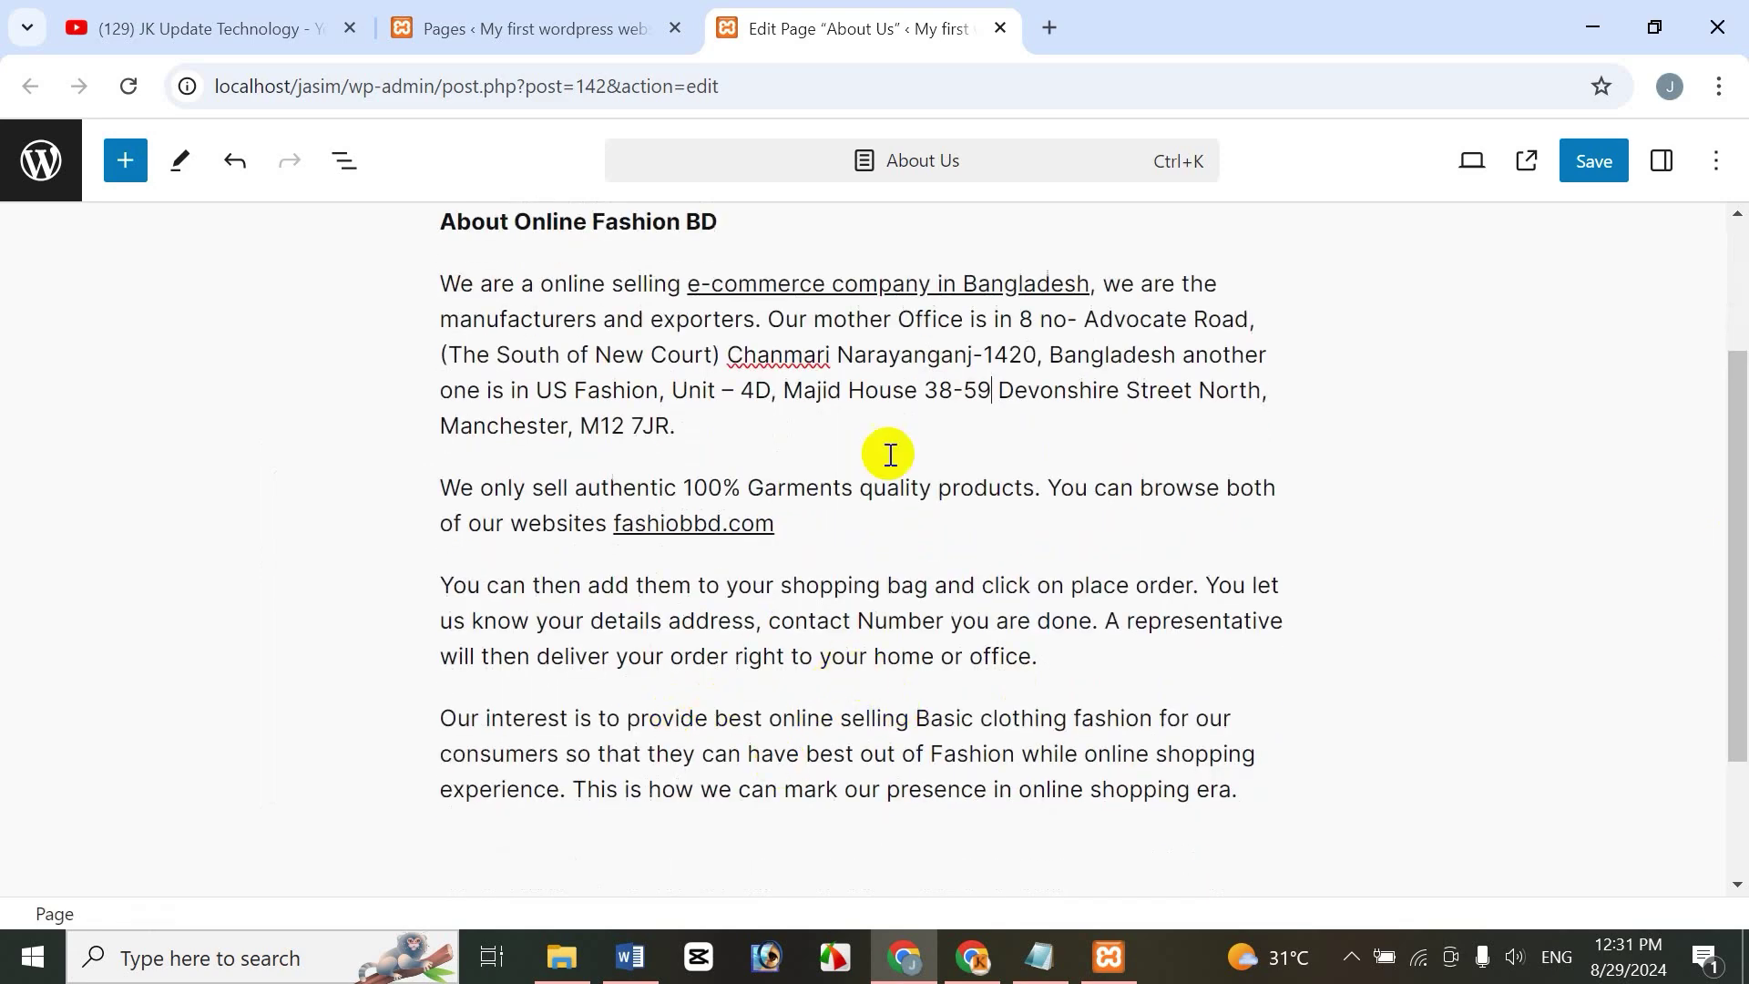
left_click_drag(1734, 585, 1734, 460)
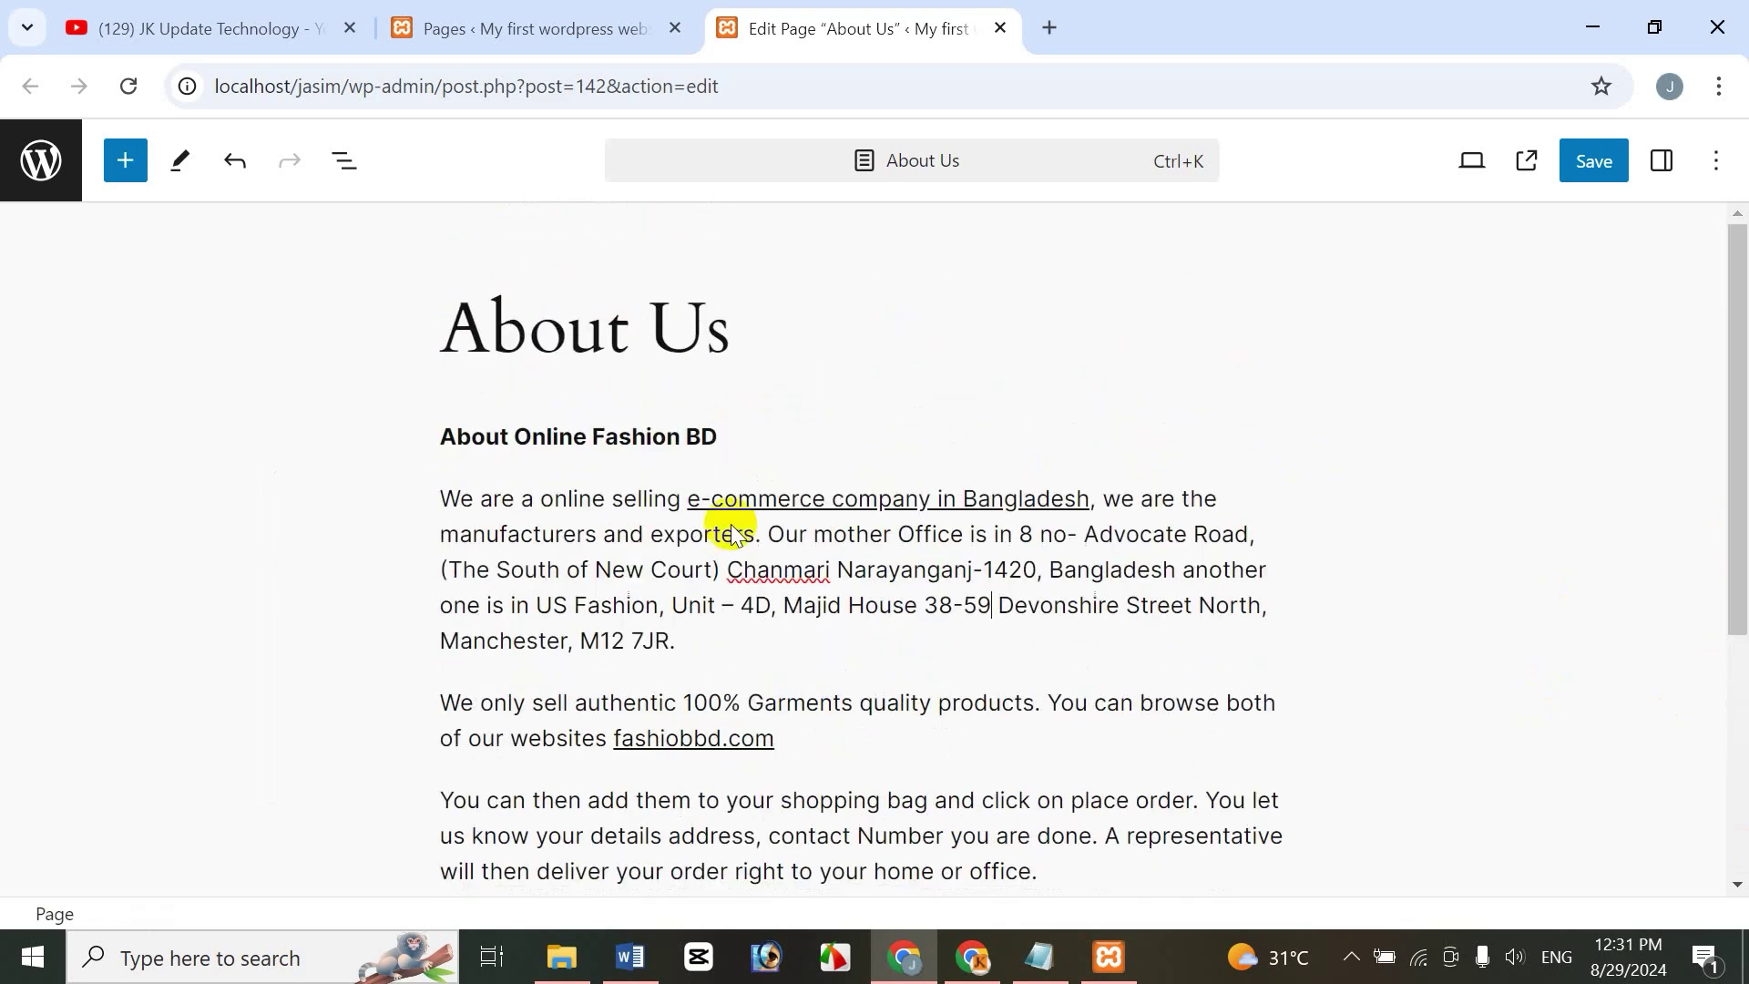
left_click(1590, 179)
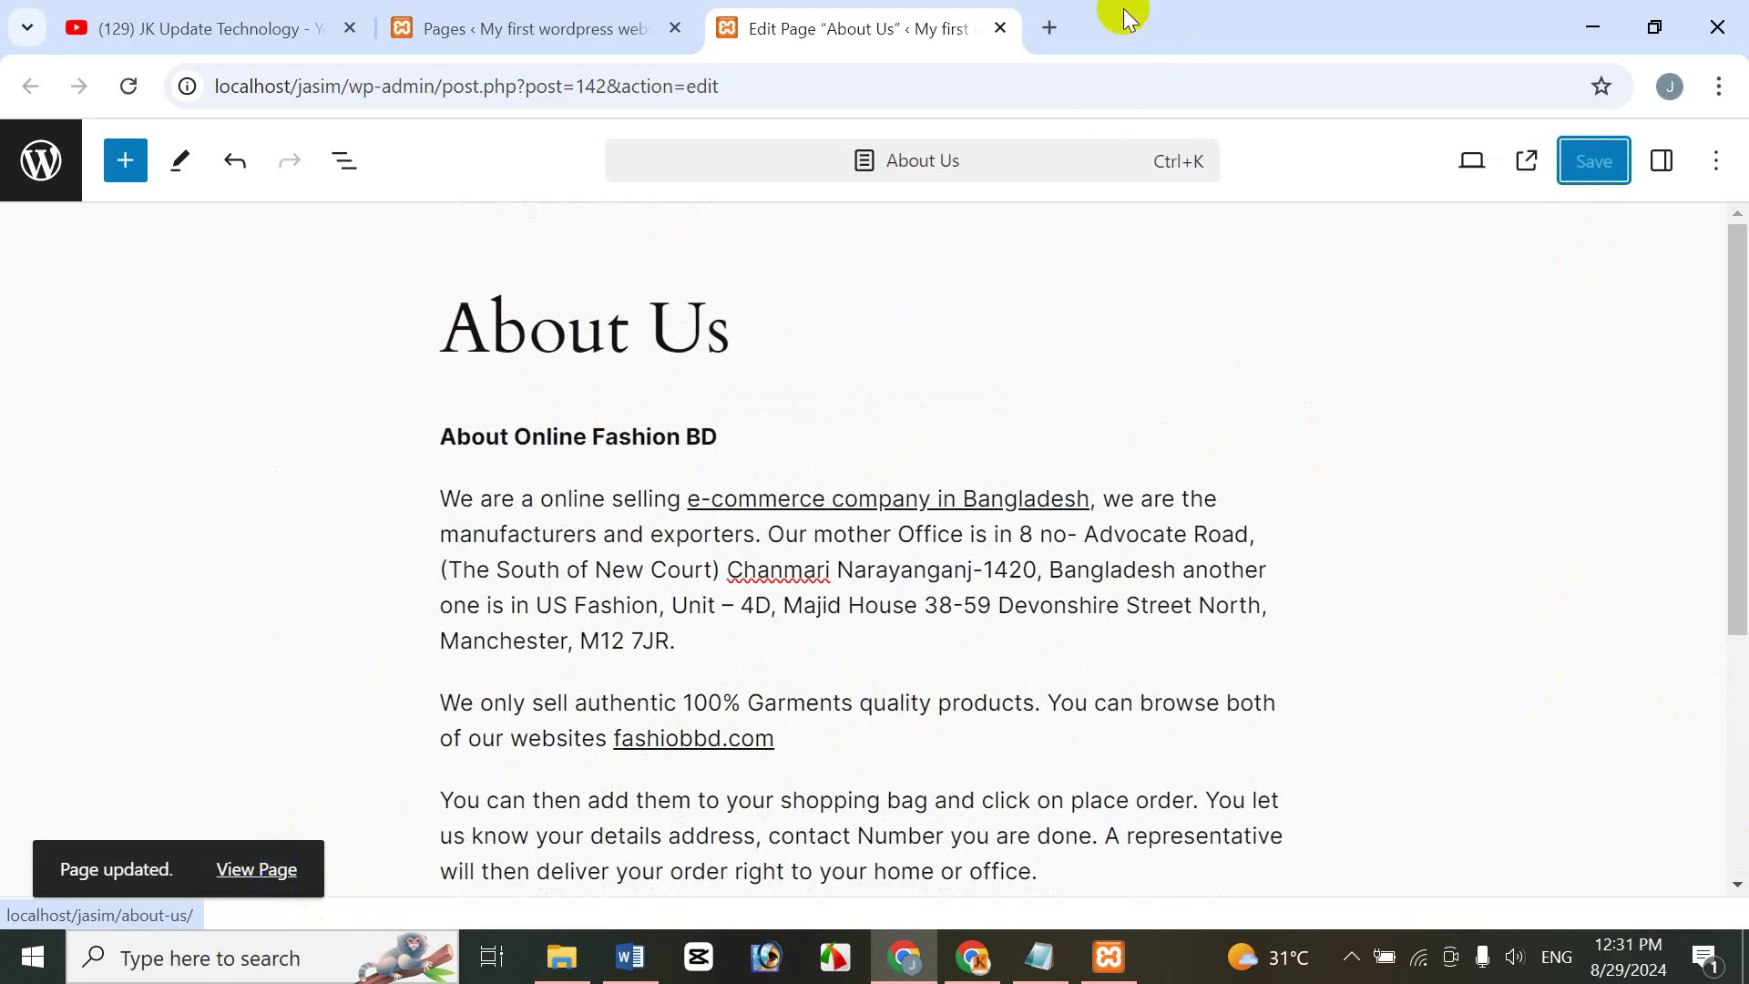
Close the About Us editor and open the Contact page for editing in a new browser tab
left_click(999, 27)
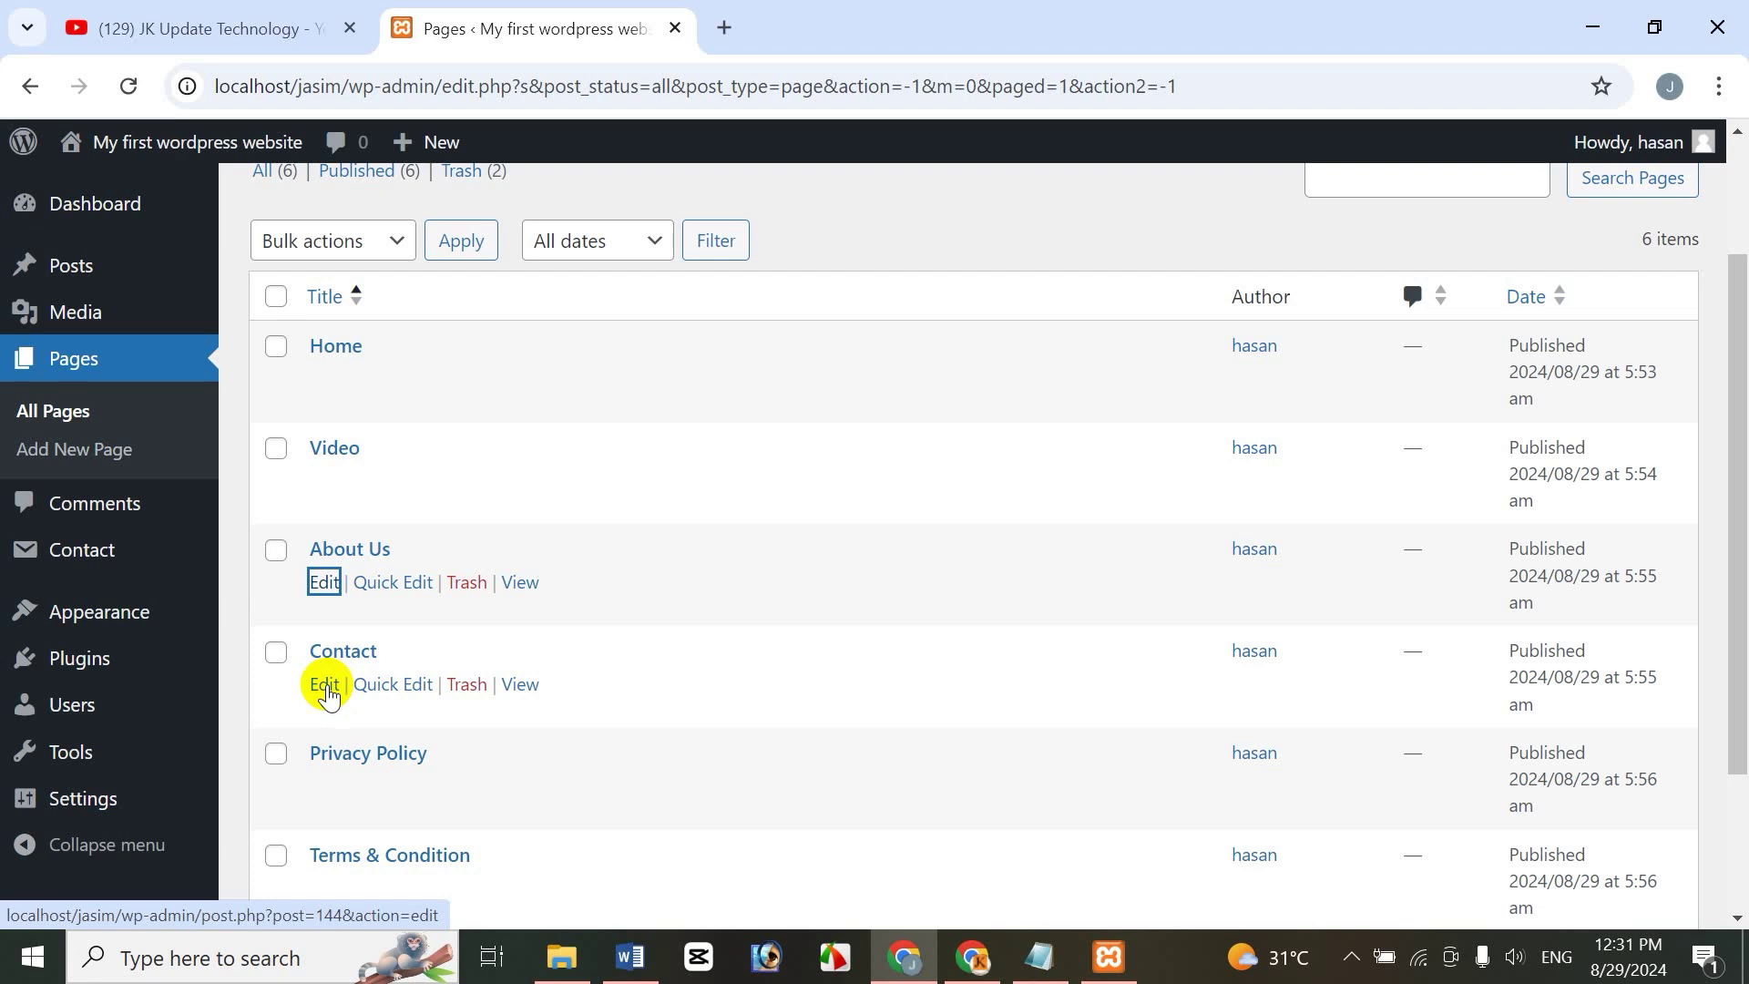
left_click(461, 377)
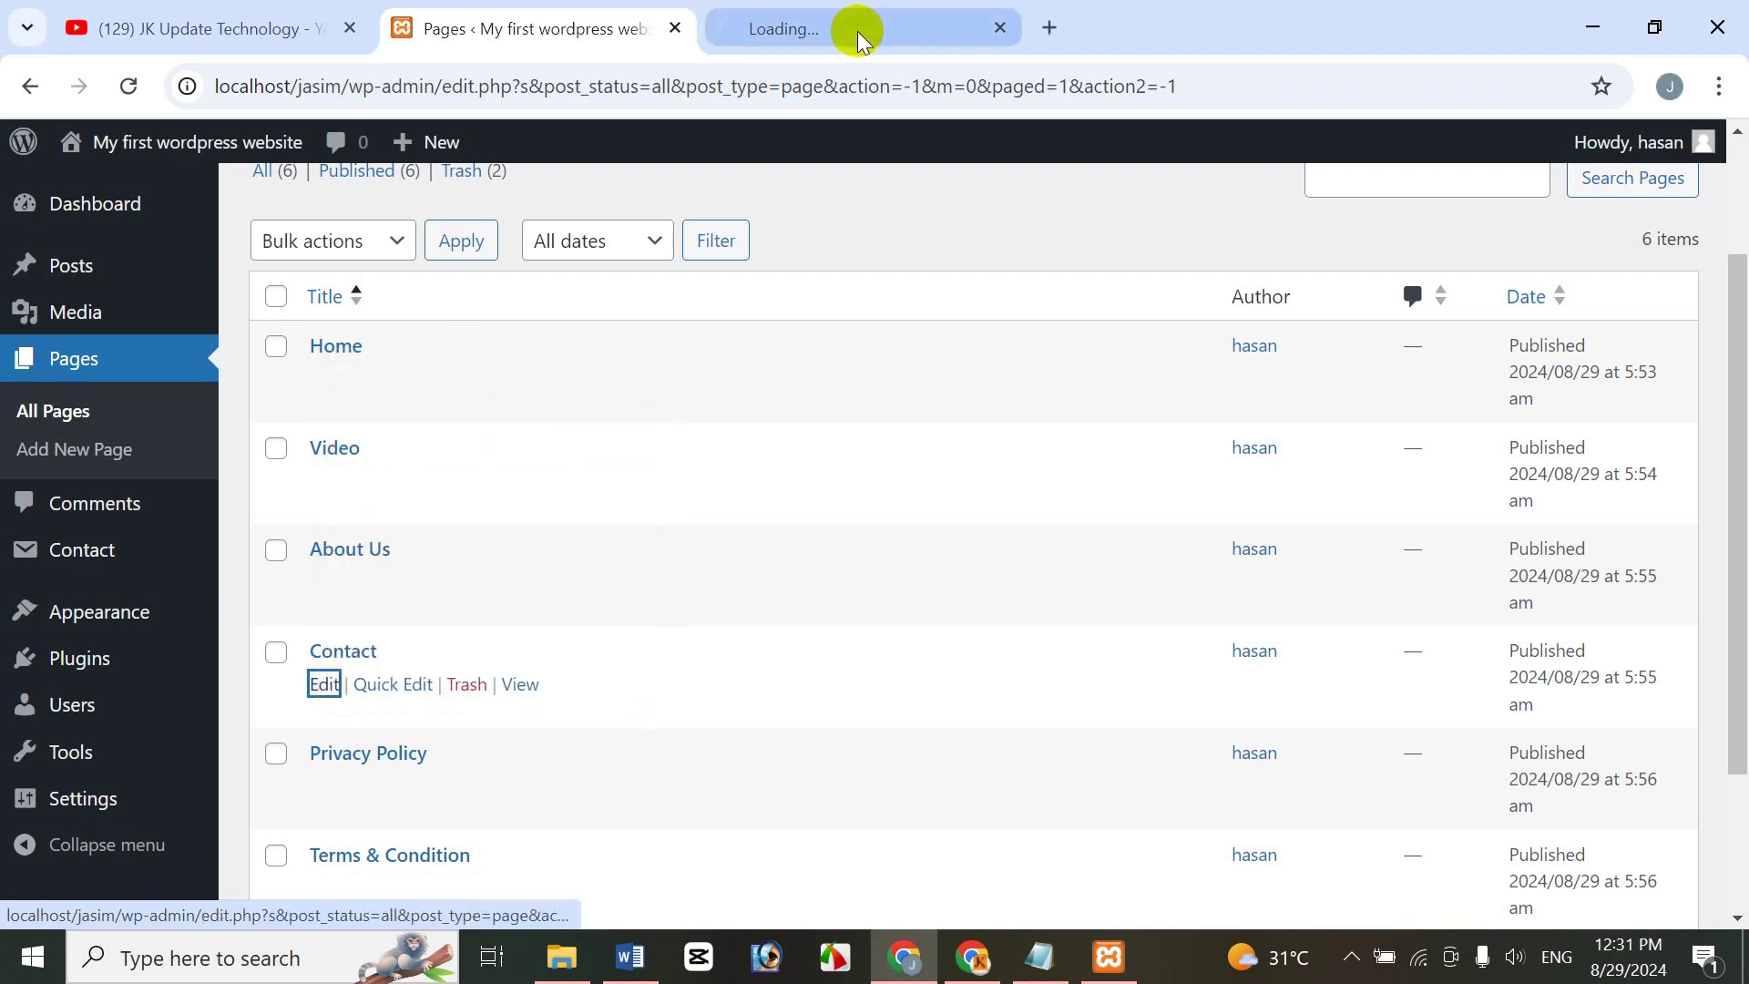
left_click(859, 34)
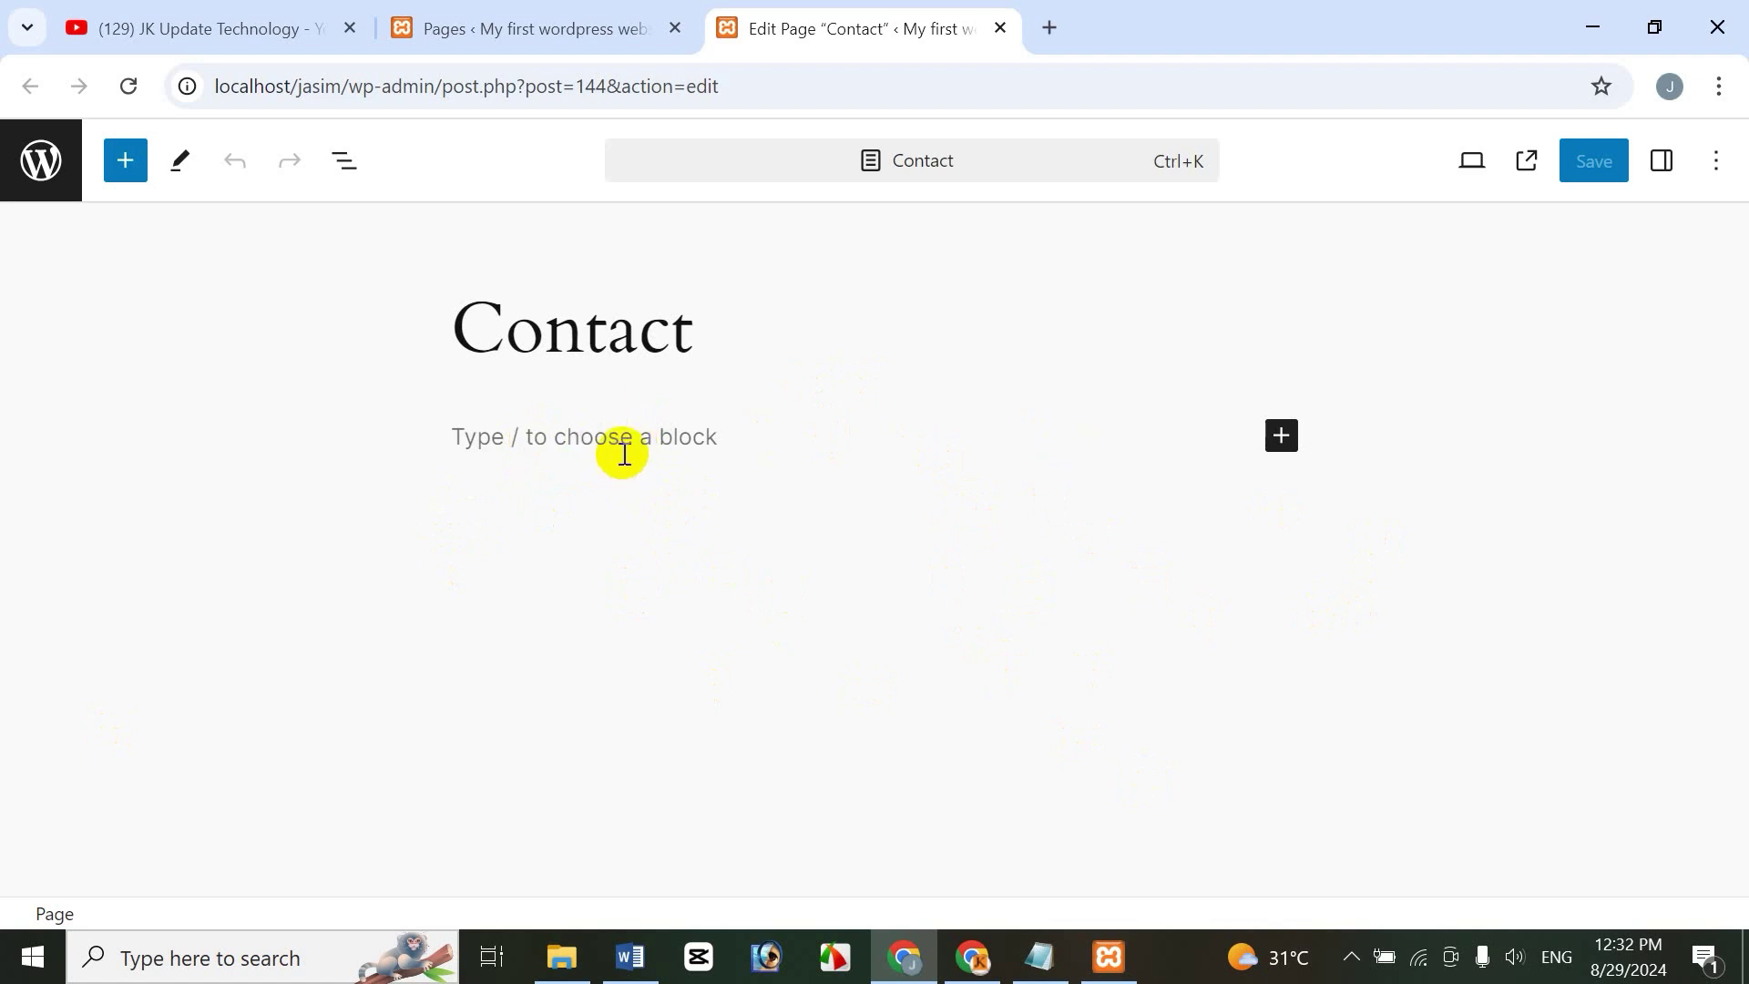
Insert a Columns block with the 50 / 50 layout below the Contact page title
left_click(565, 440)
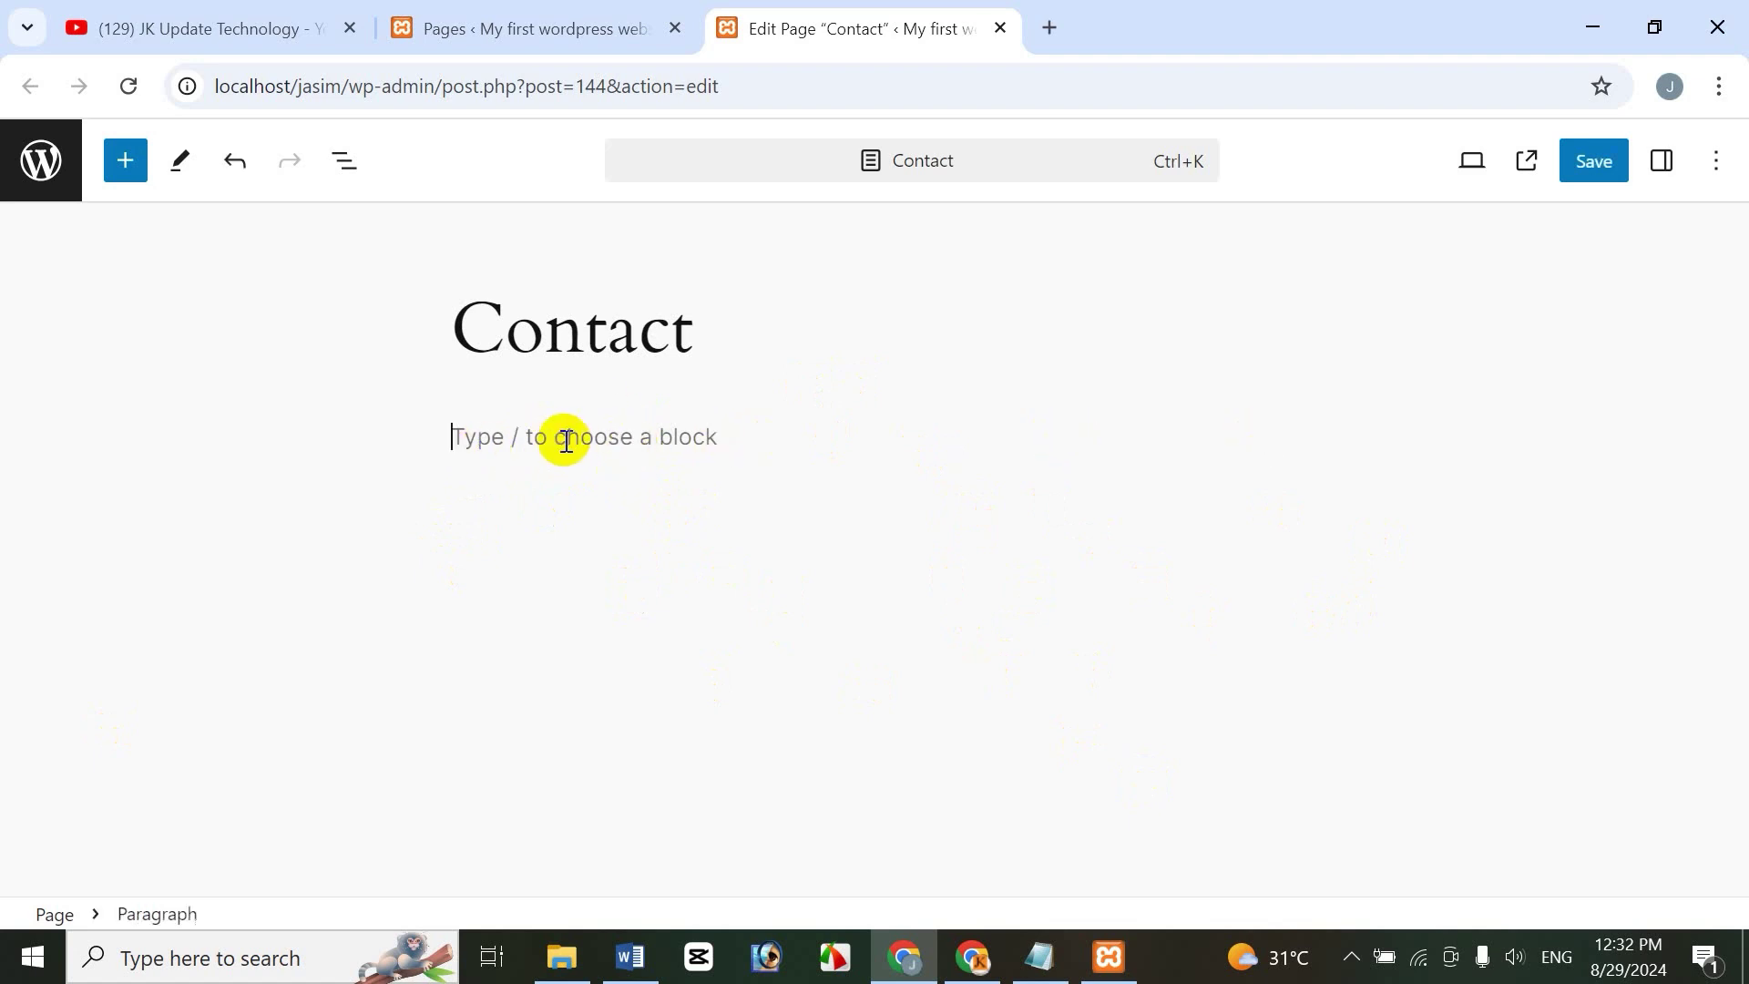
left_click(123, 164)
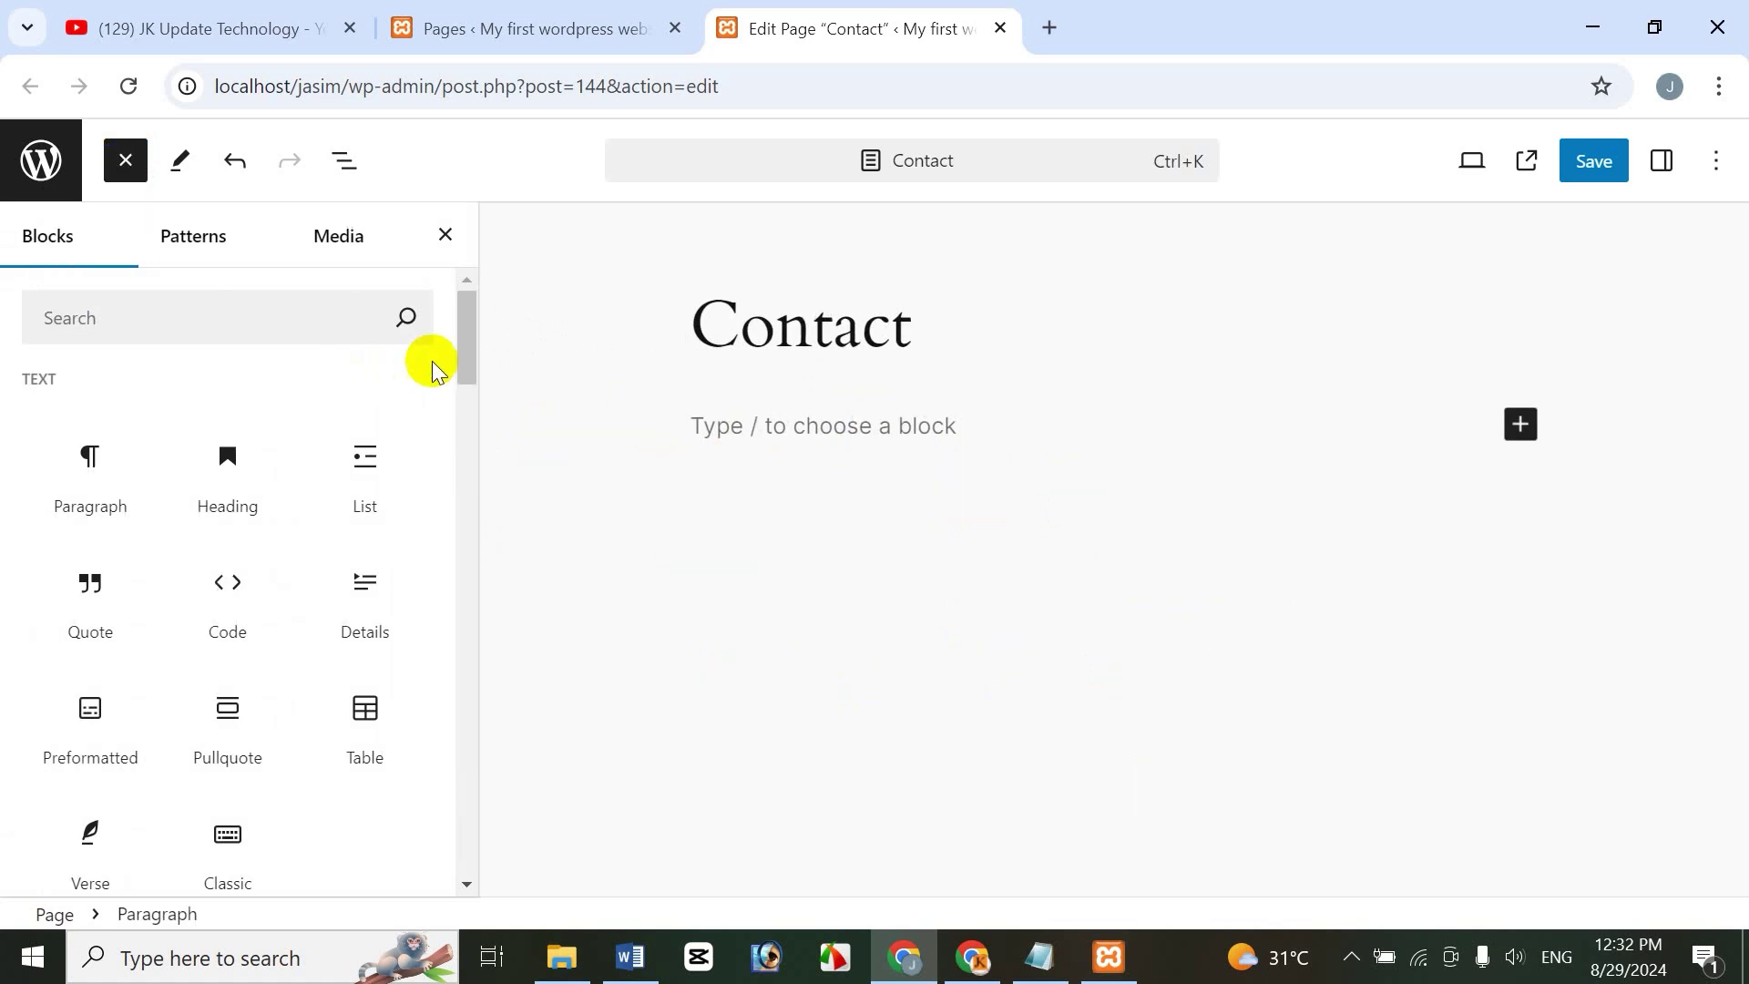
left_click_drag(460, 328, 484, 407)
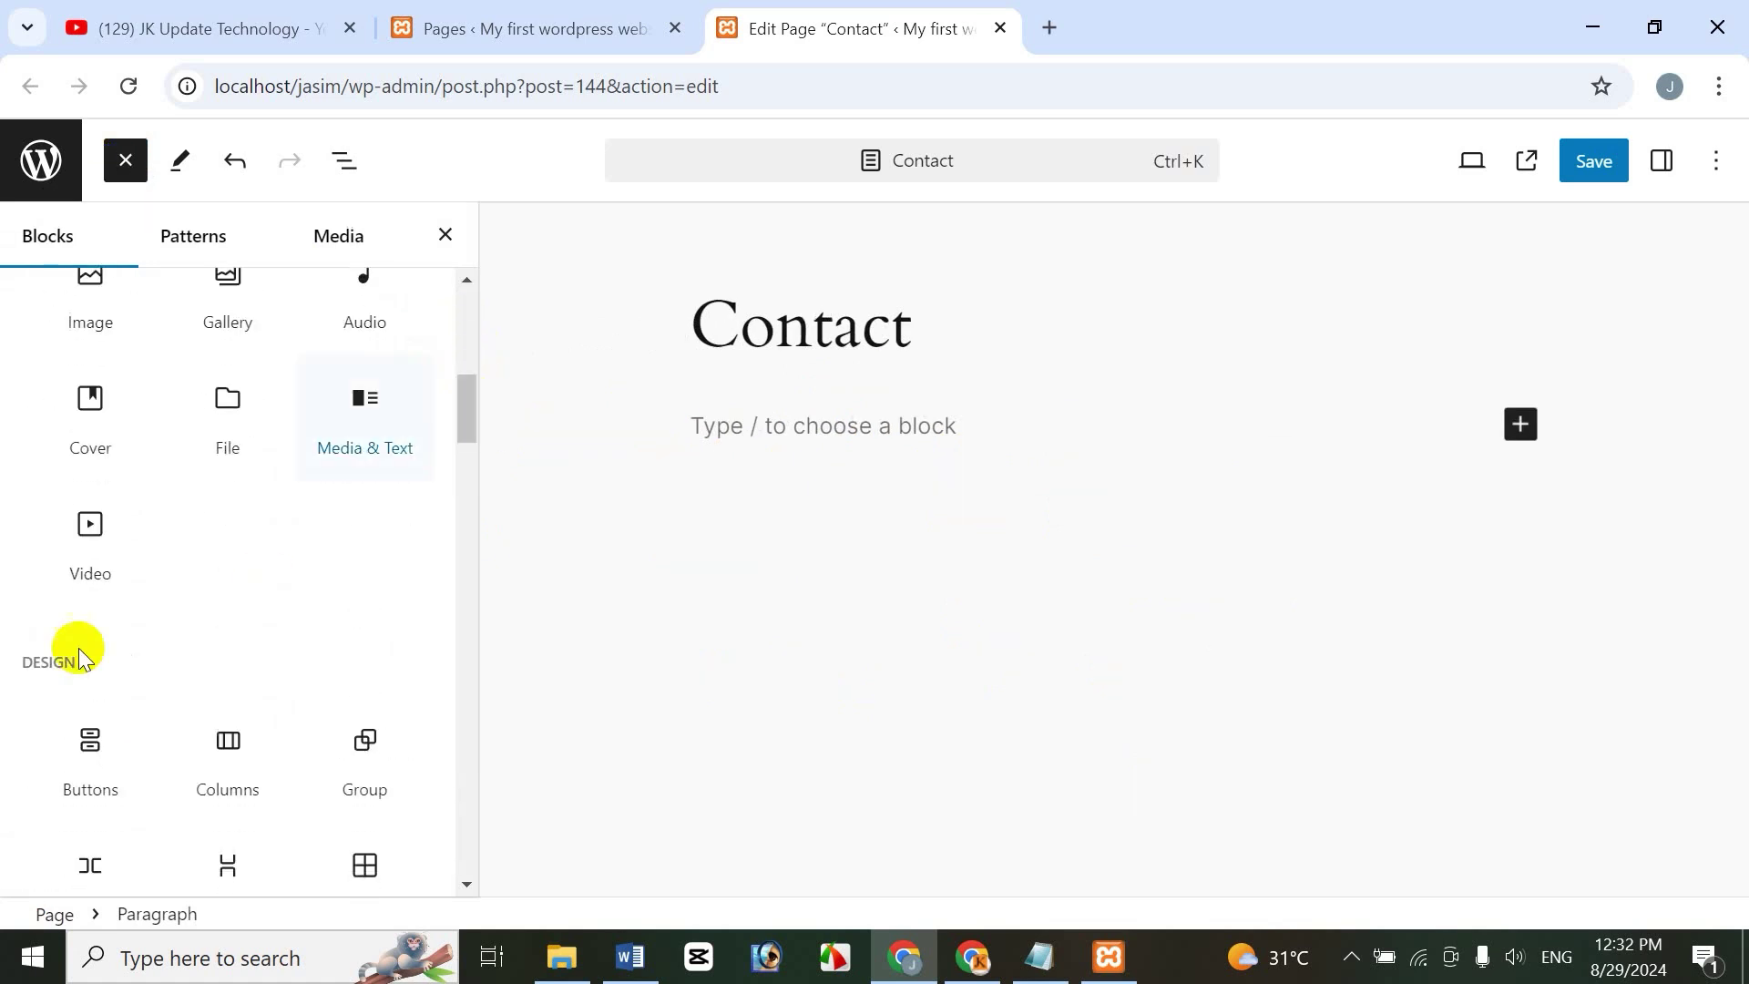
left_click(195, 748)
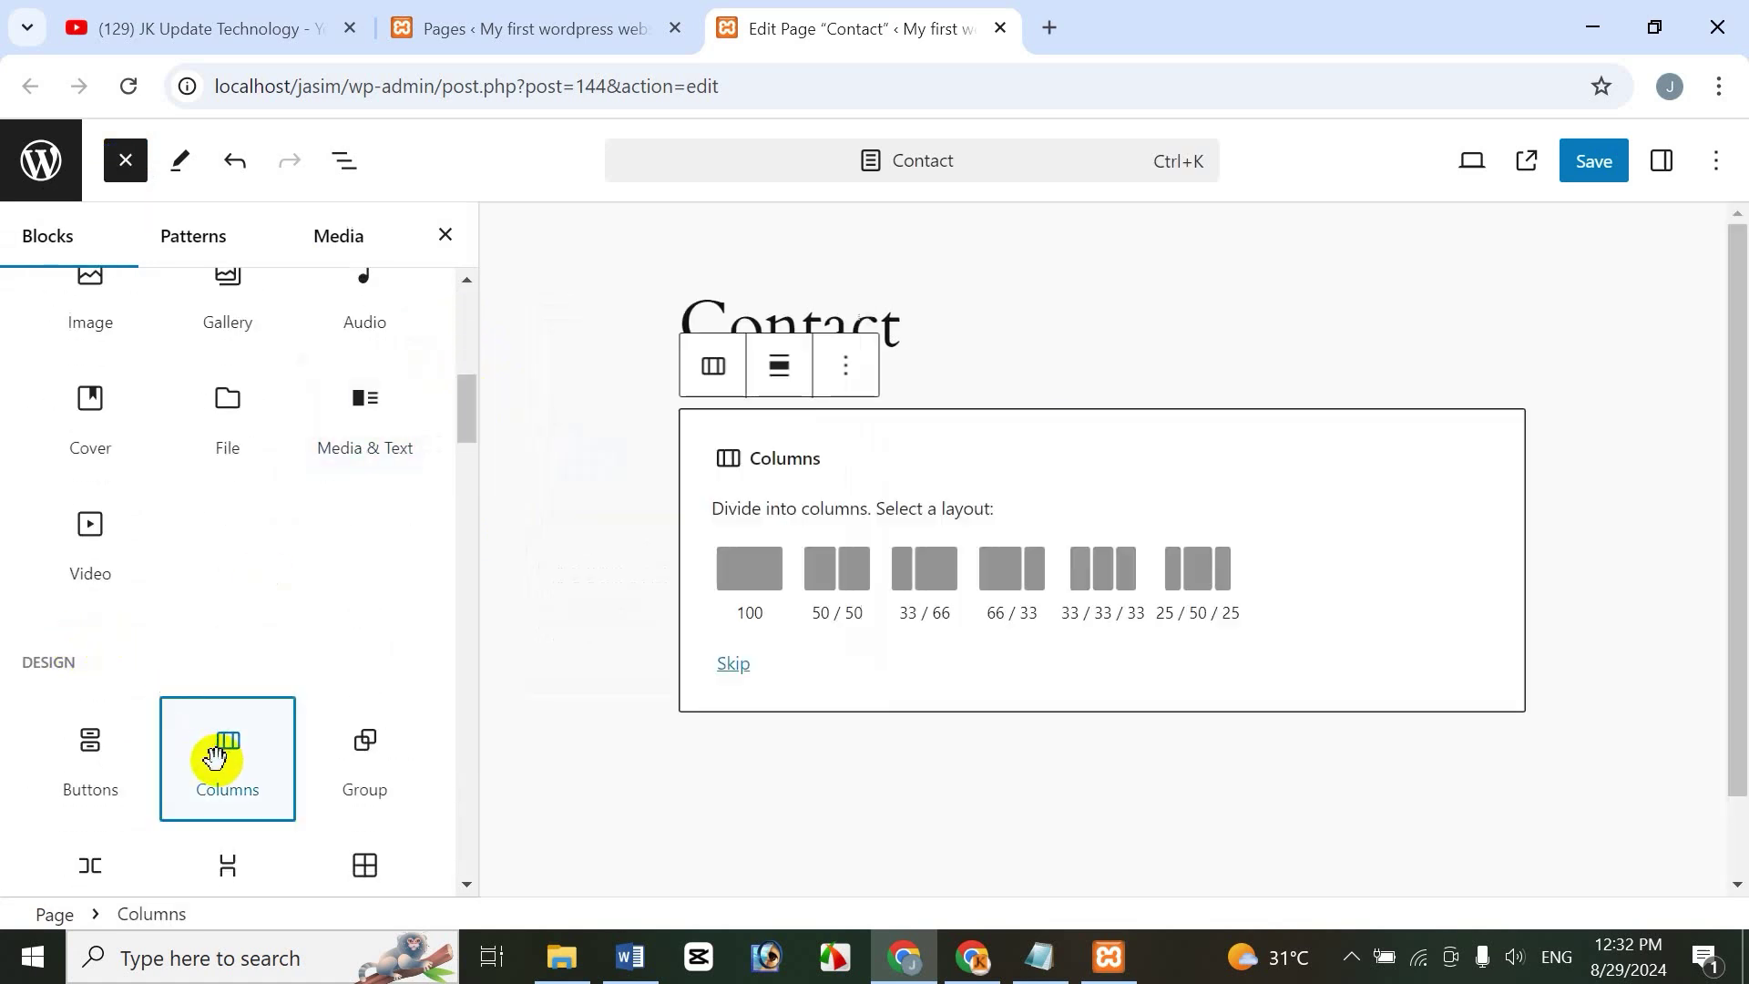
left_click(832, 570)
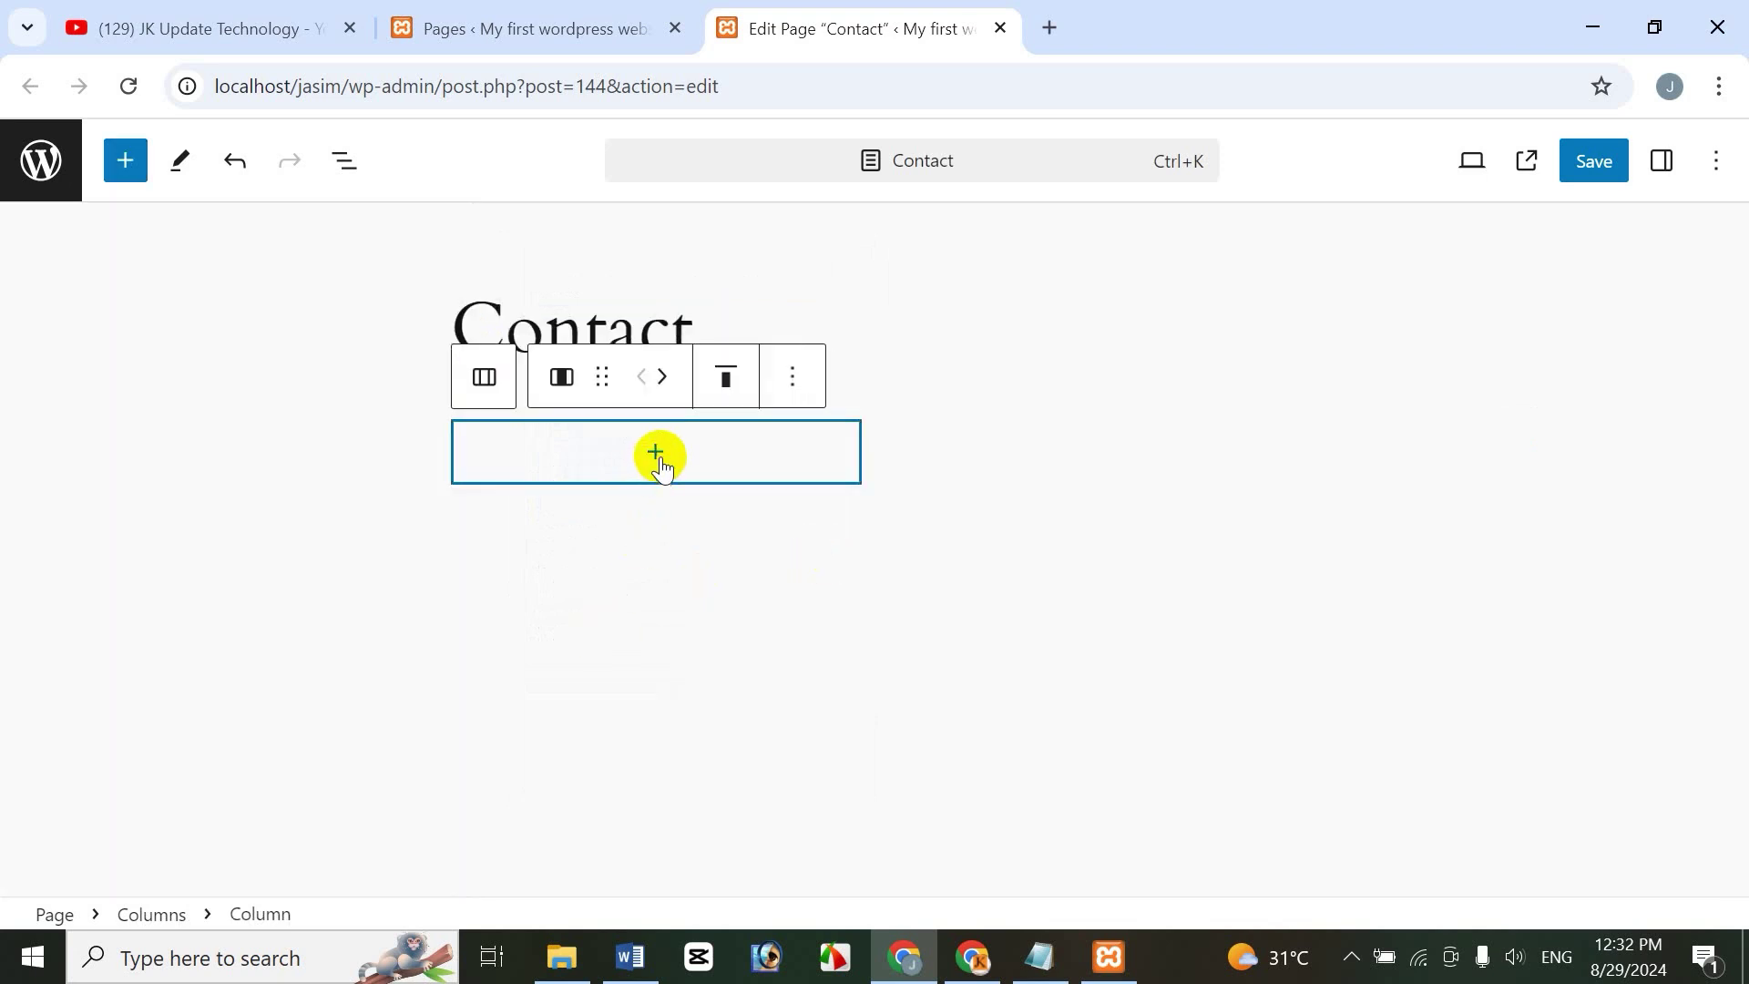
Insert an Image block into the first column below the Contact page title
left_click(1216, 439)
left_click(630, 448)
left_click(656, 452)
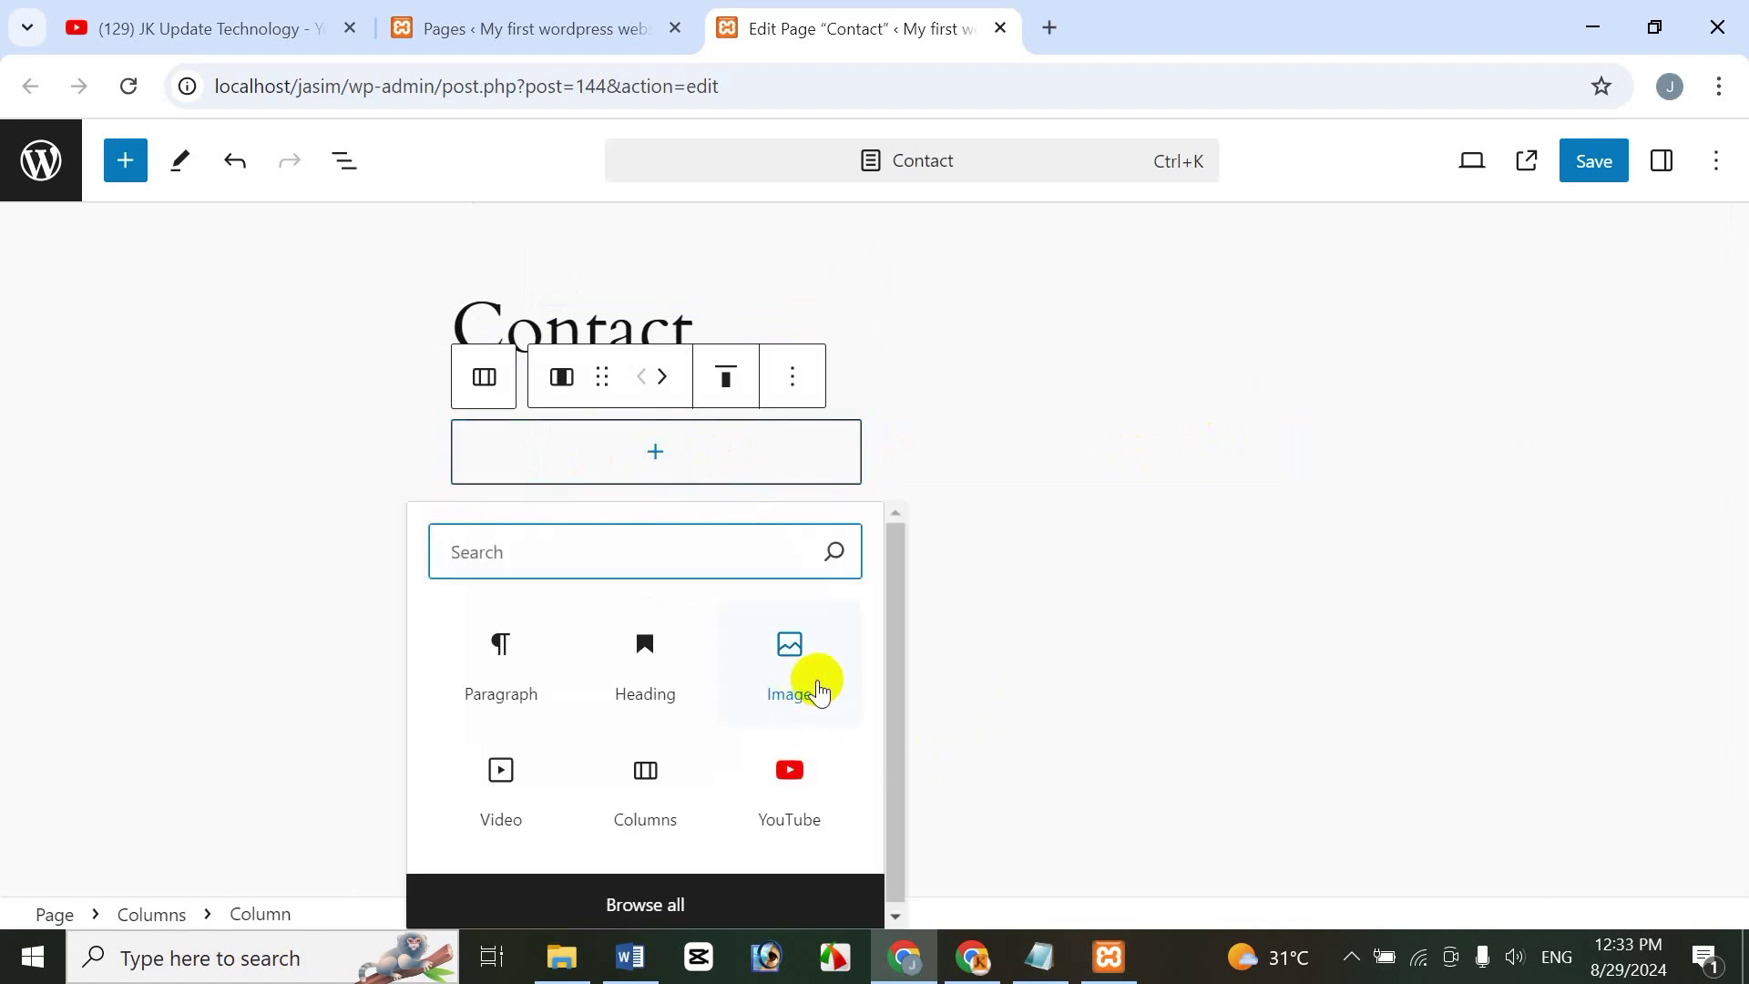
left_click(625, 905)
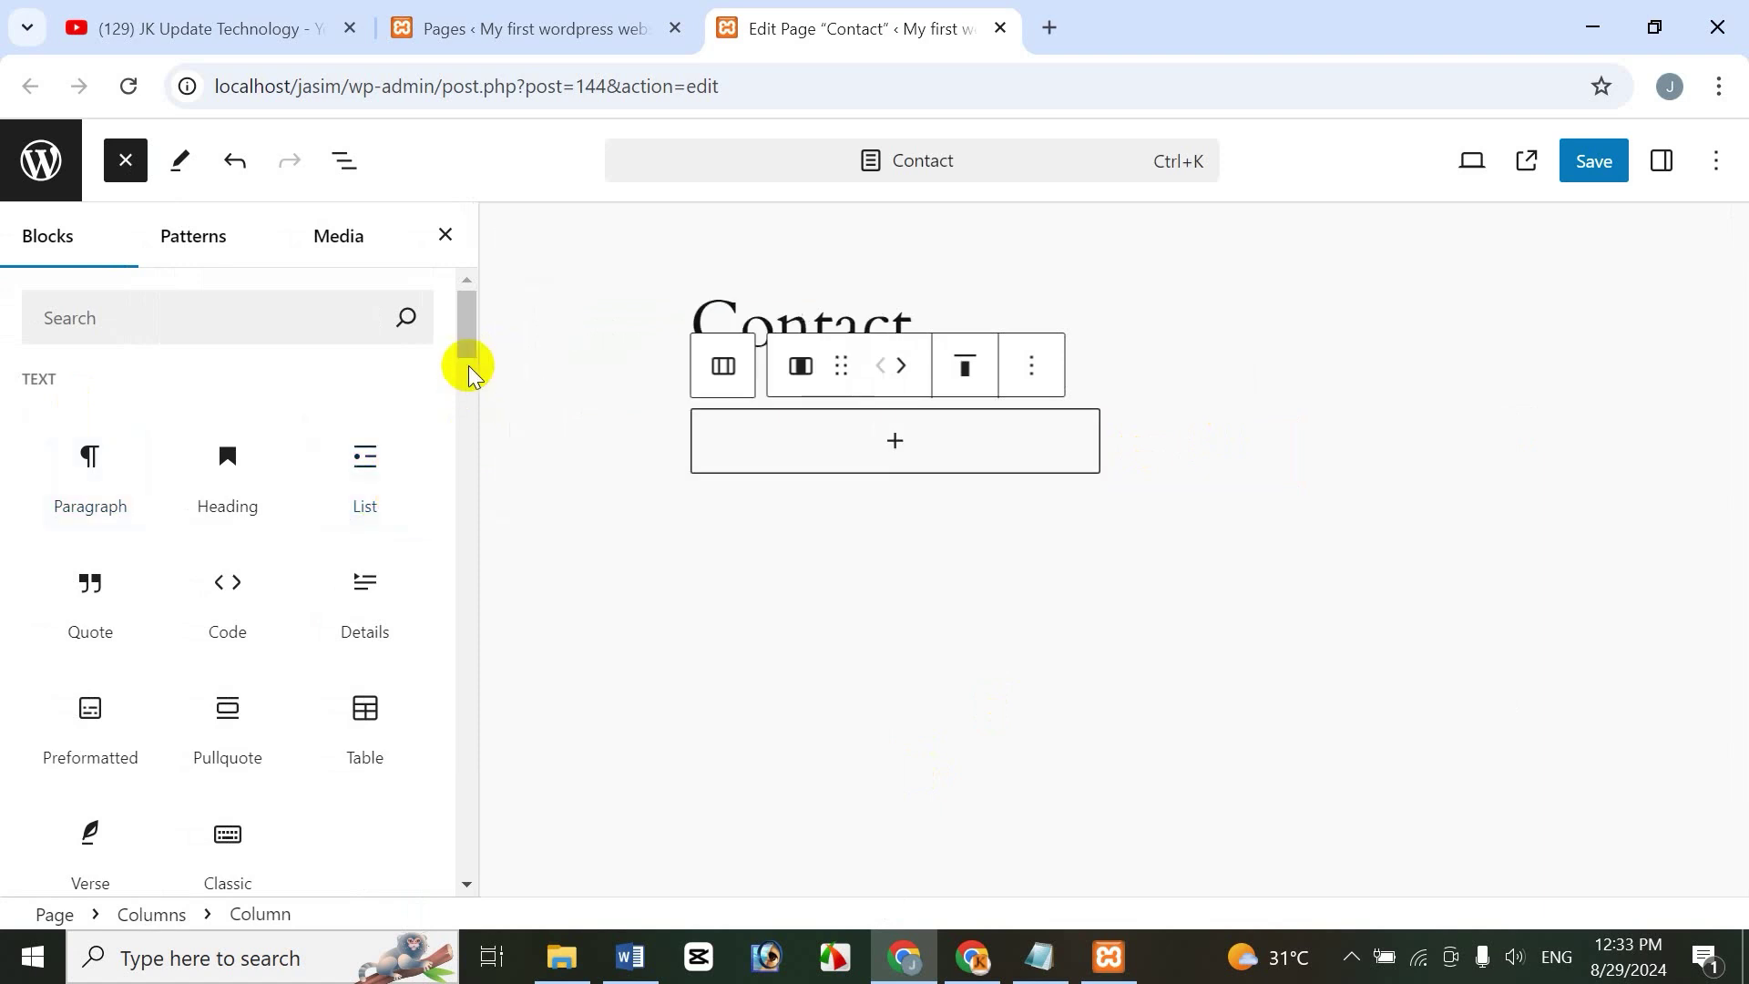
scroll(469, 373, "down", 5)
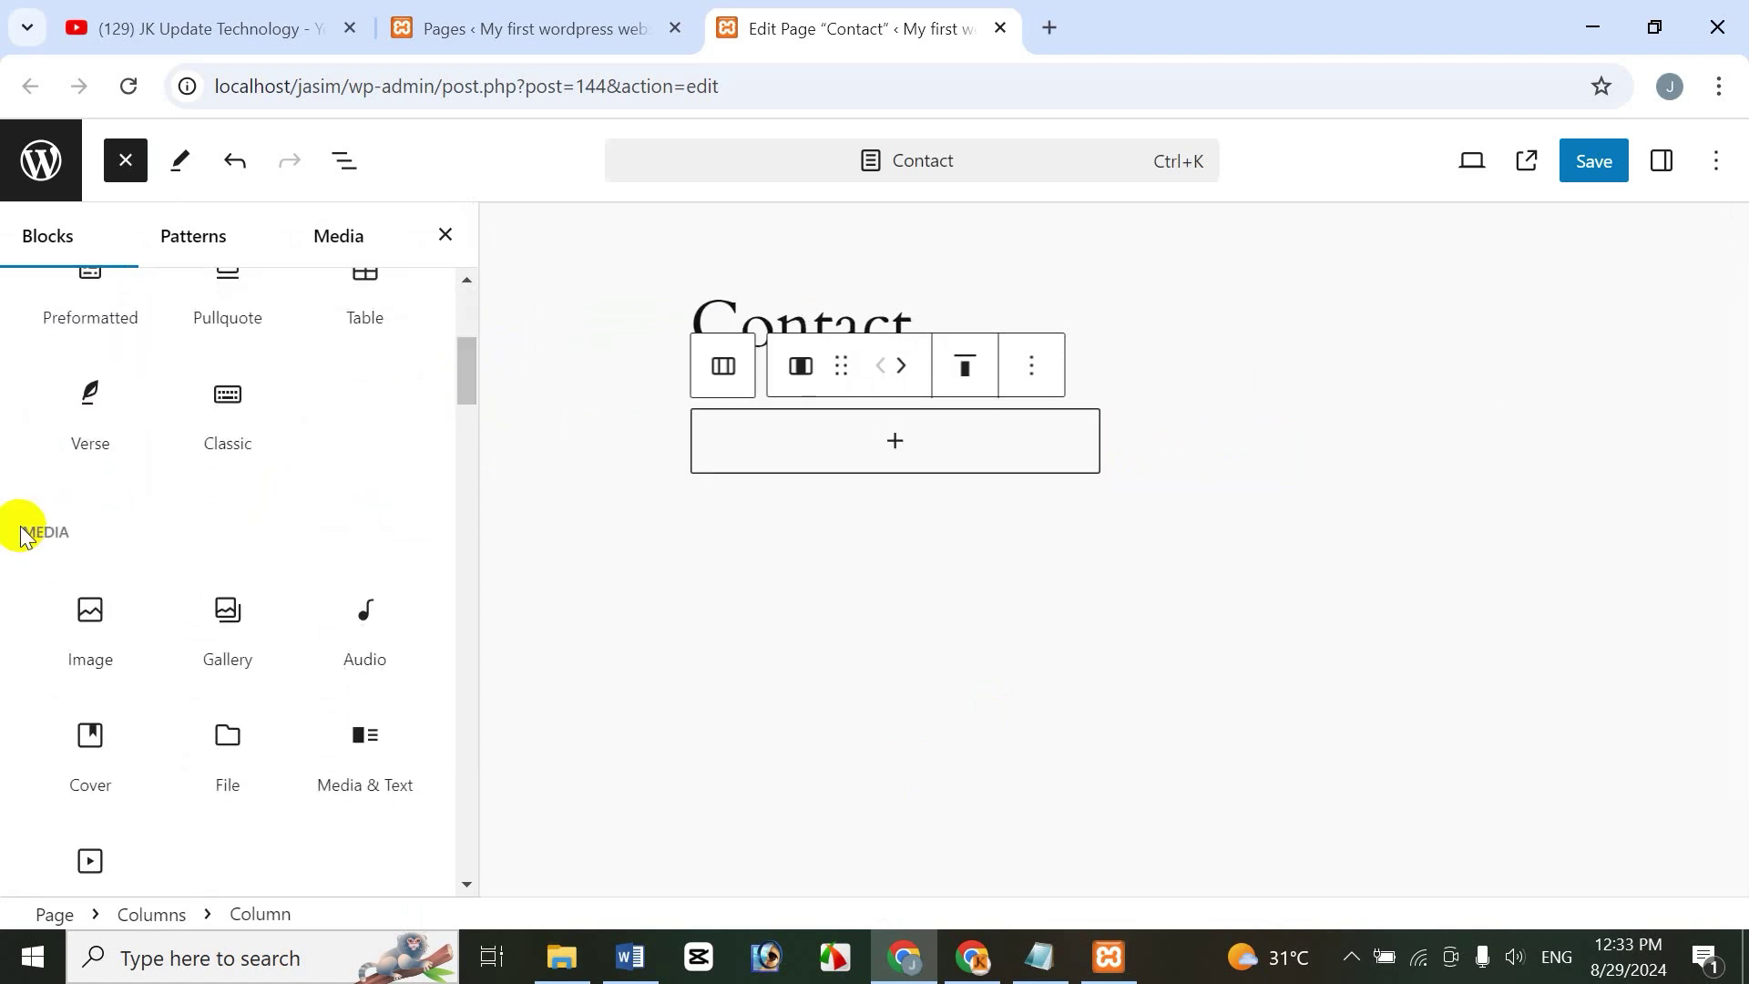
mouse_move(108, 663)
left_click(89, 622)
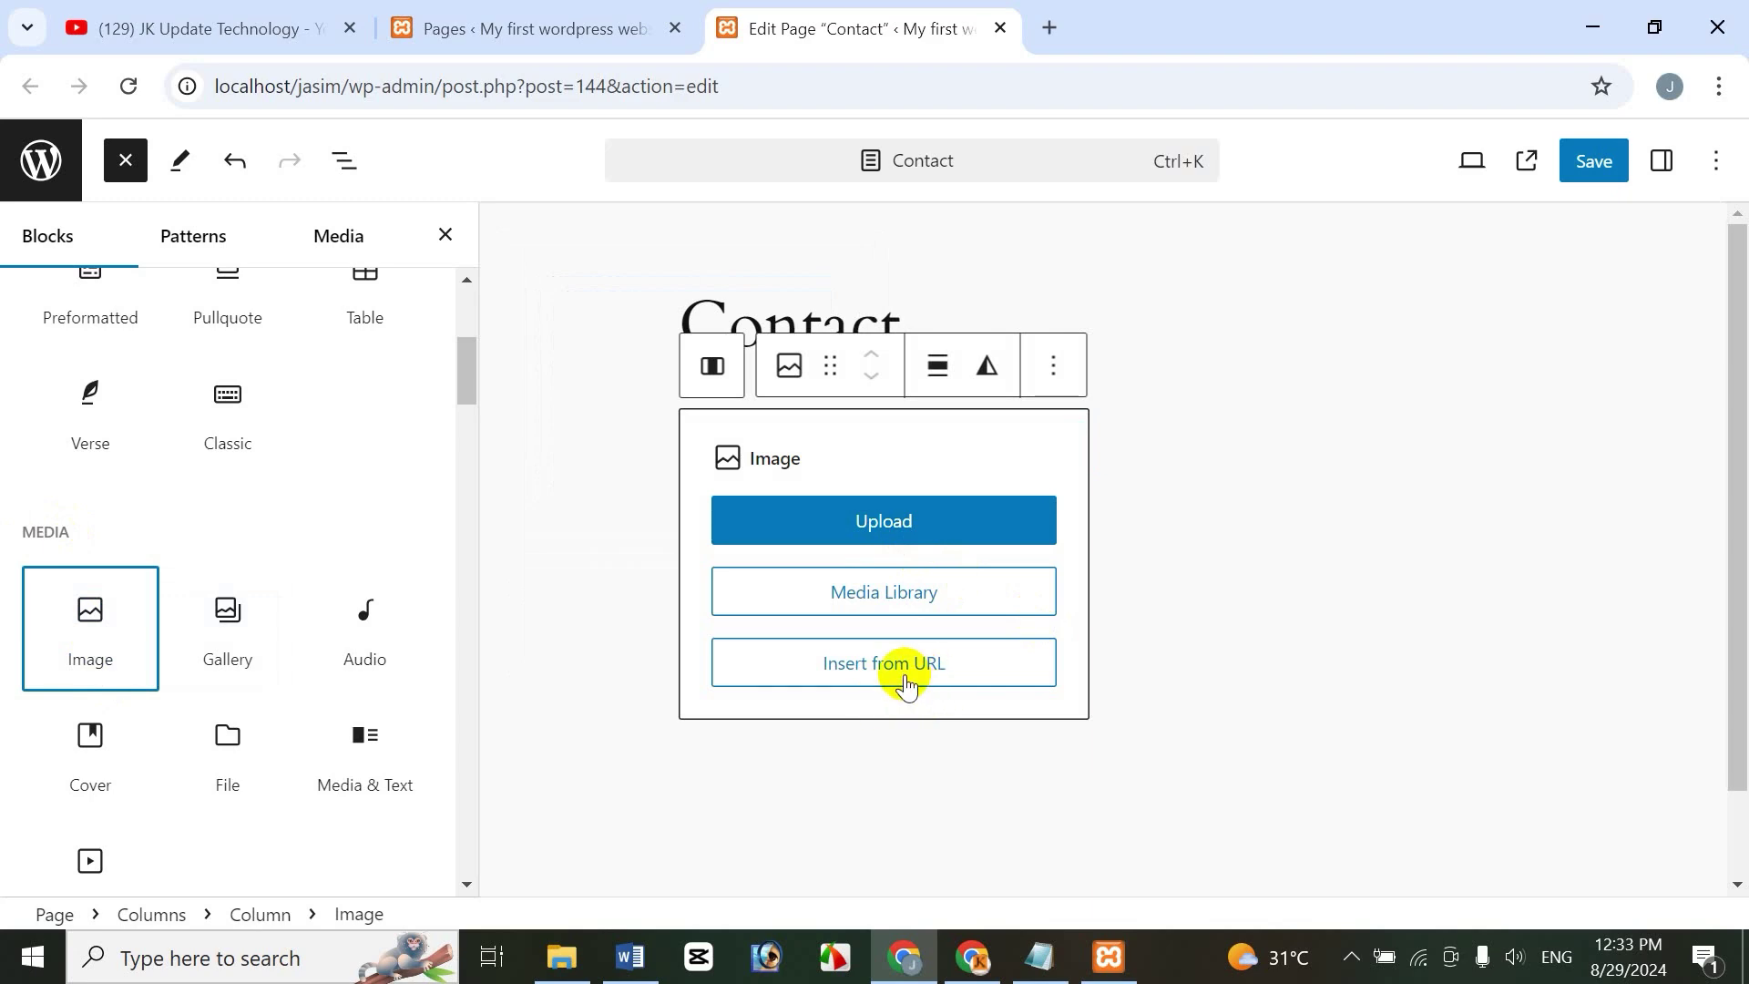
Upload the portrait JPEG from the Documents > MS PowerPoint folder into the first column's Image block
left_click(874, 521)
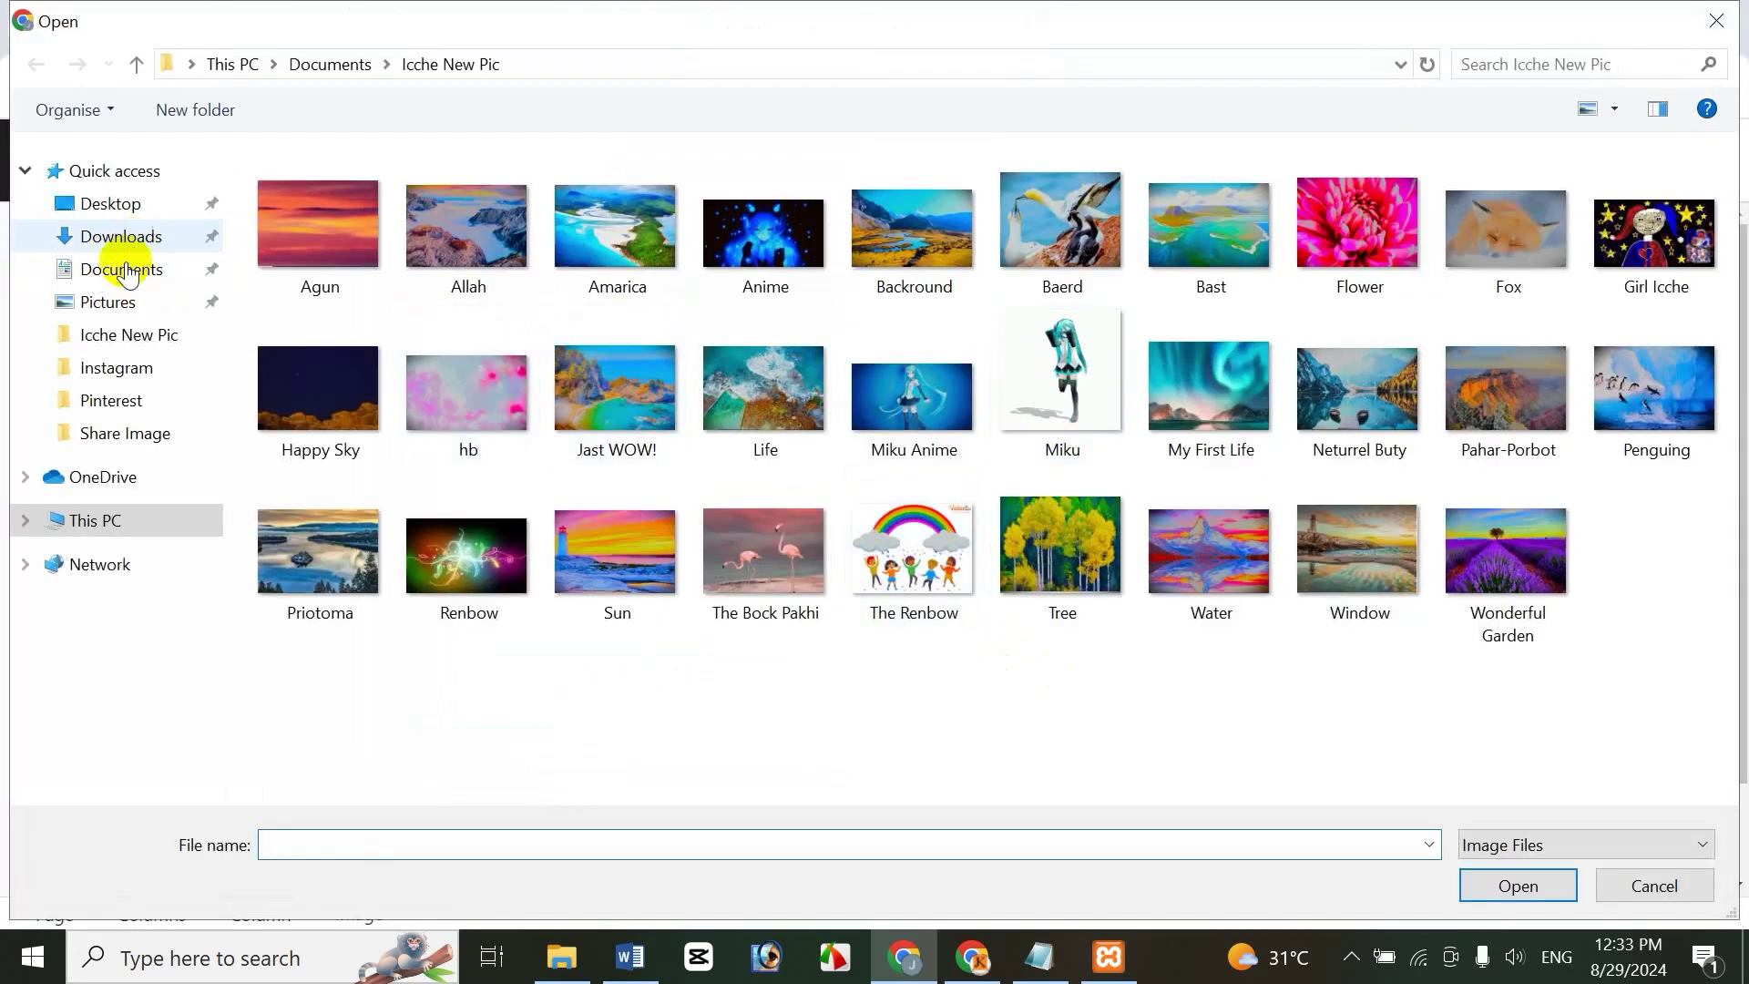
left_click(127, 269)
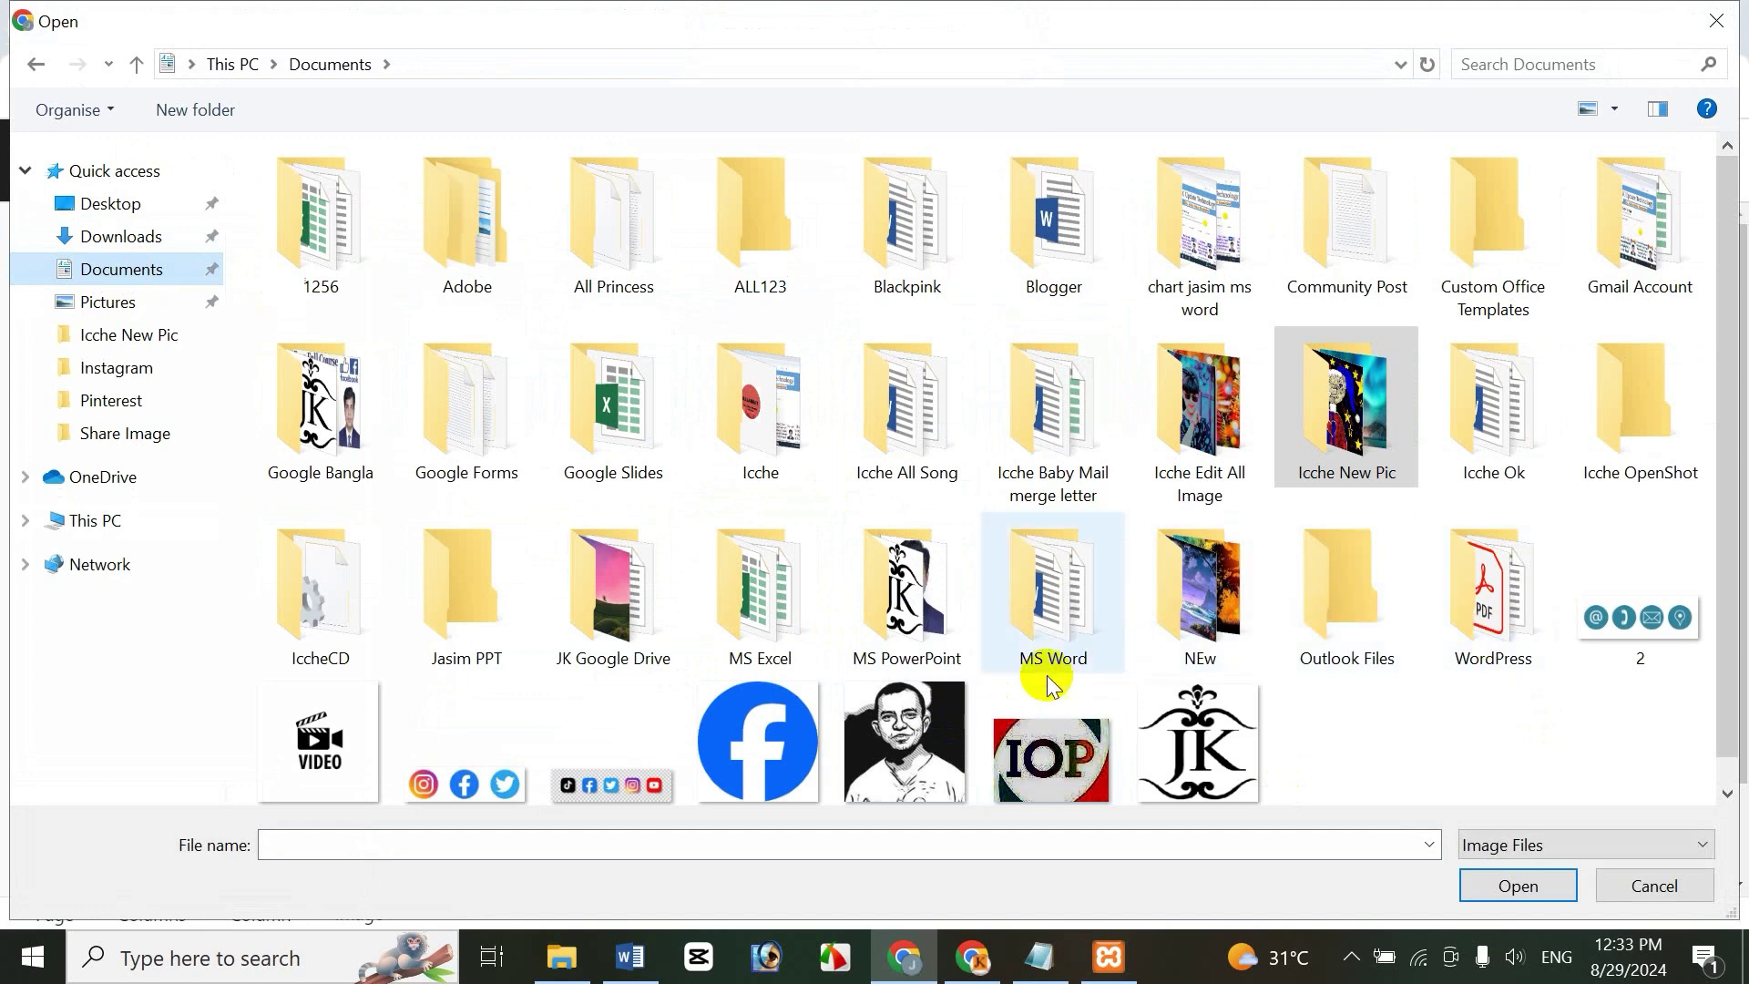
double_click(902, 572)
left_click(308, 317)
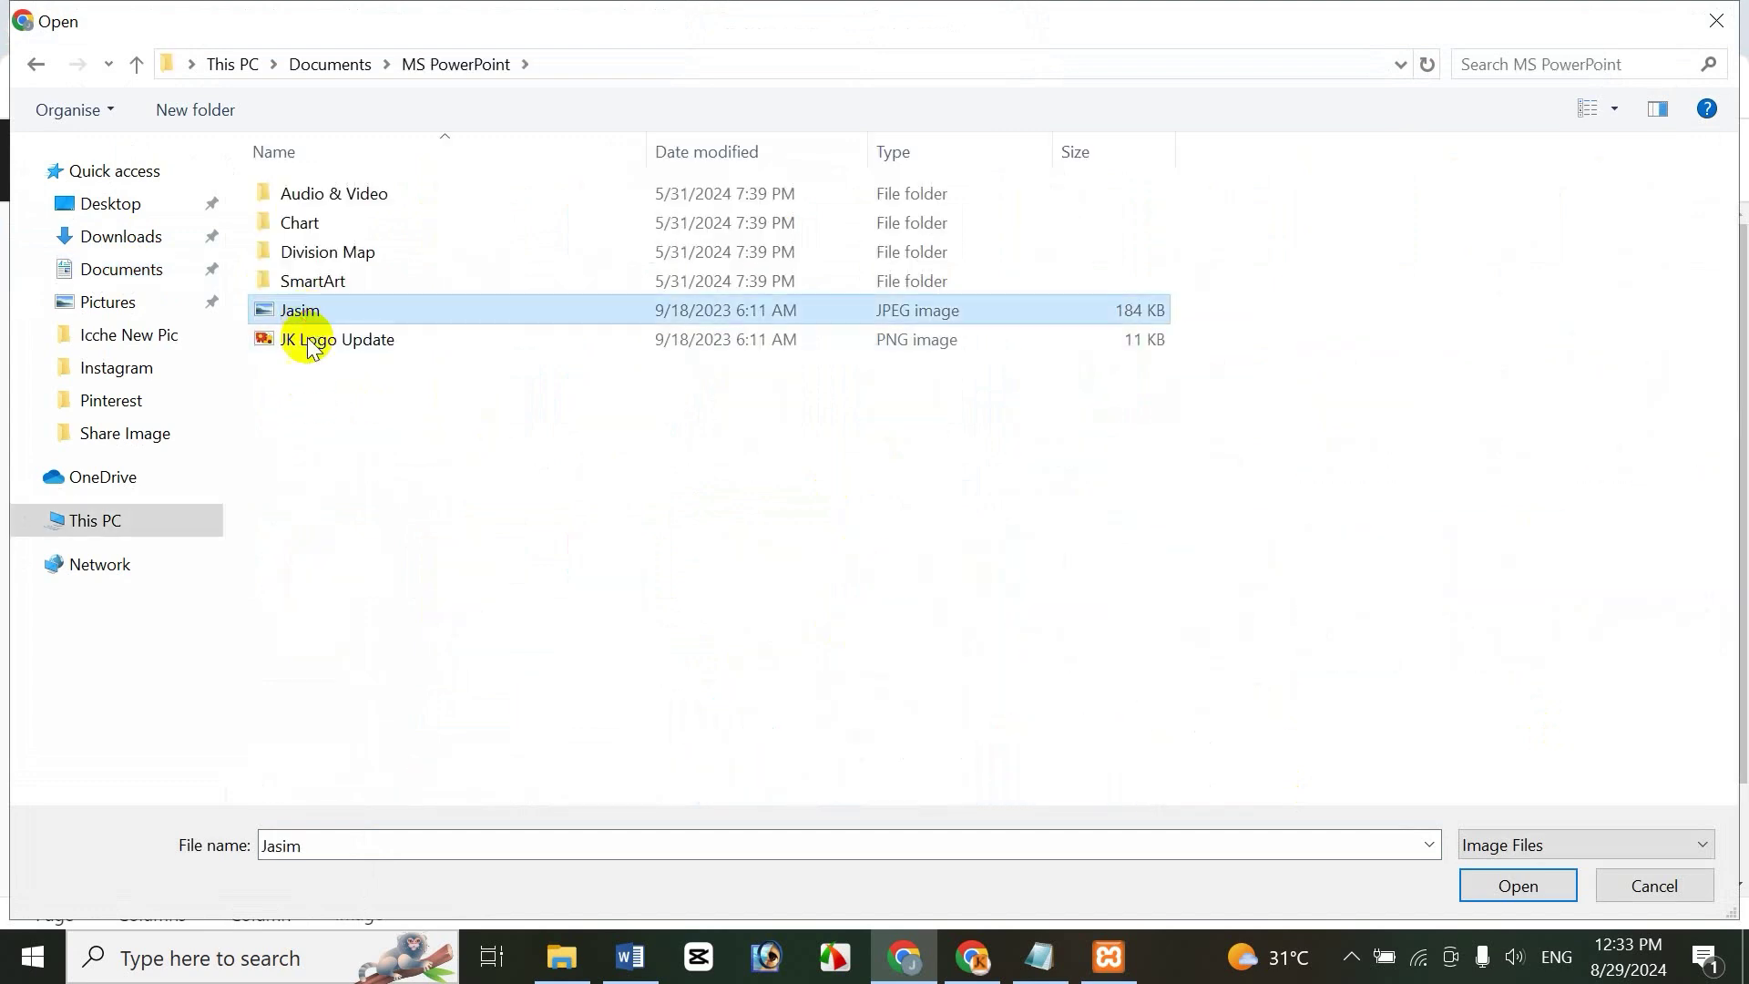
left_click(1494, 888)
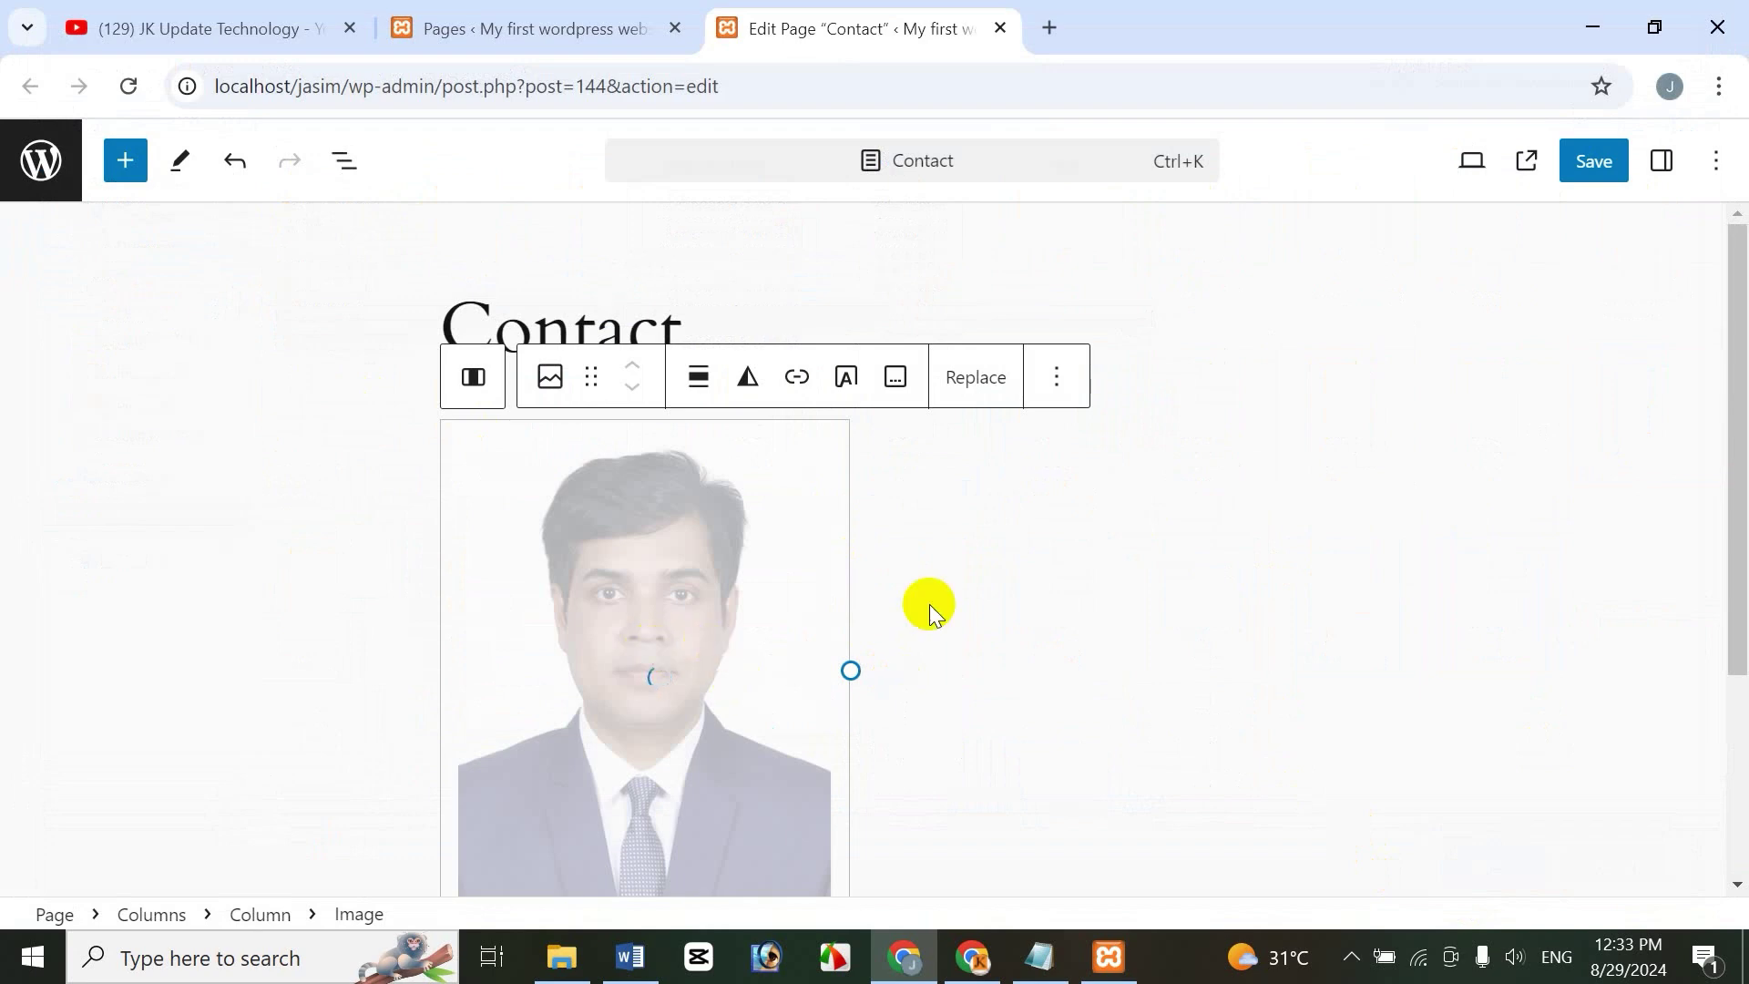
Add a Paragraph block to the empty second column beside the portrait
left_click(1139, 464)
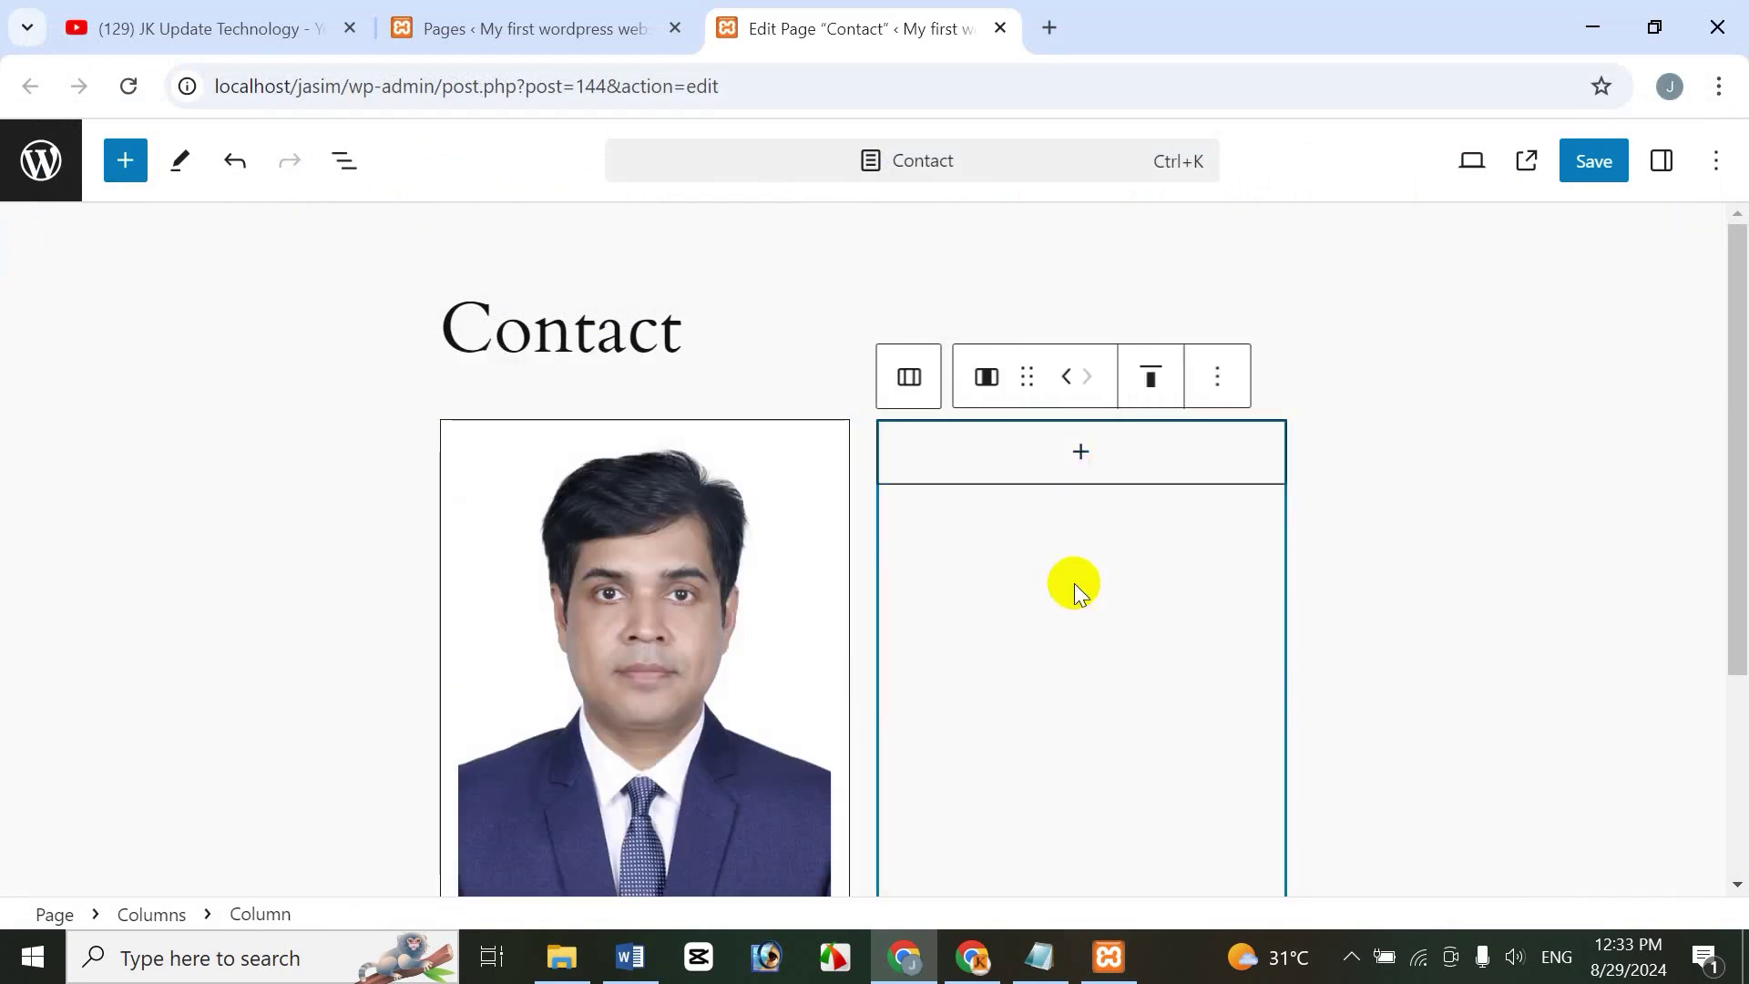
left_click(1080, 454)
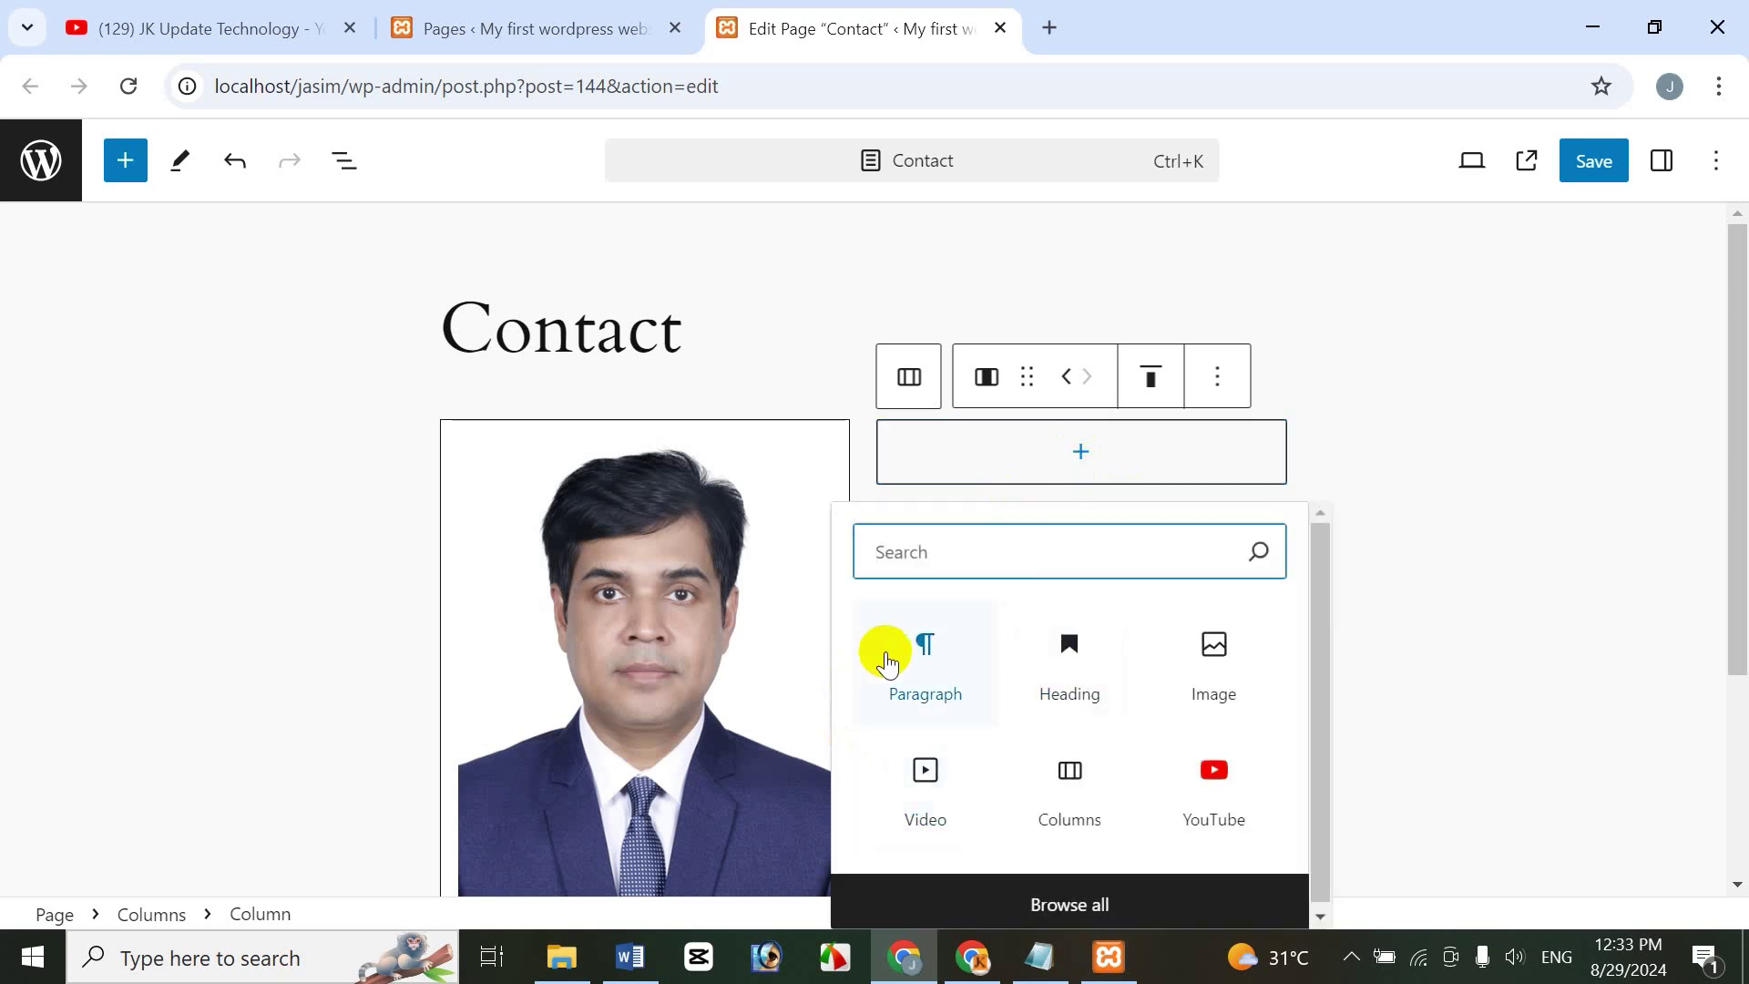
left_click(908, 657)
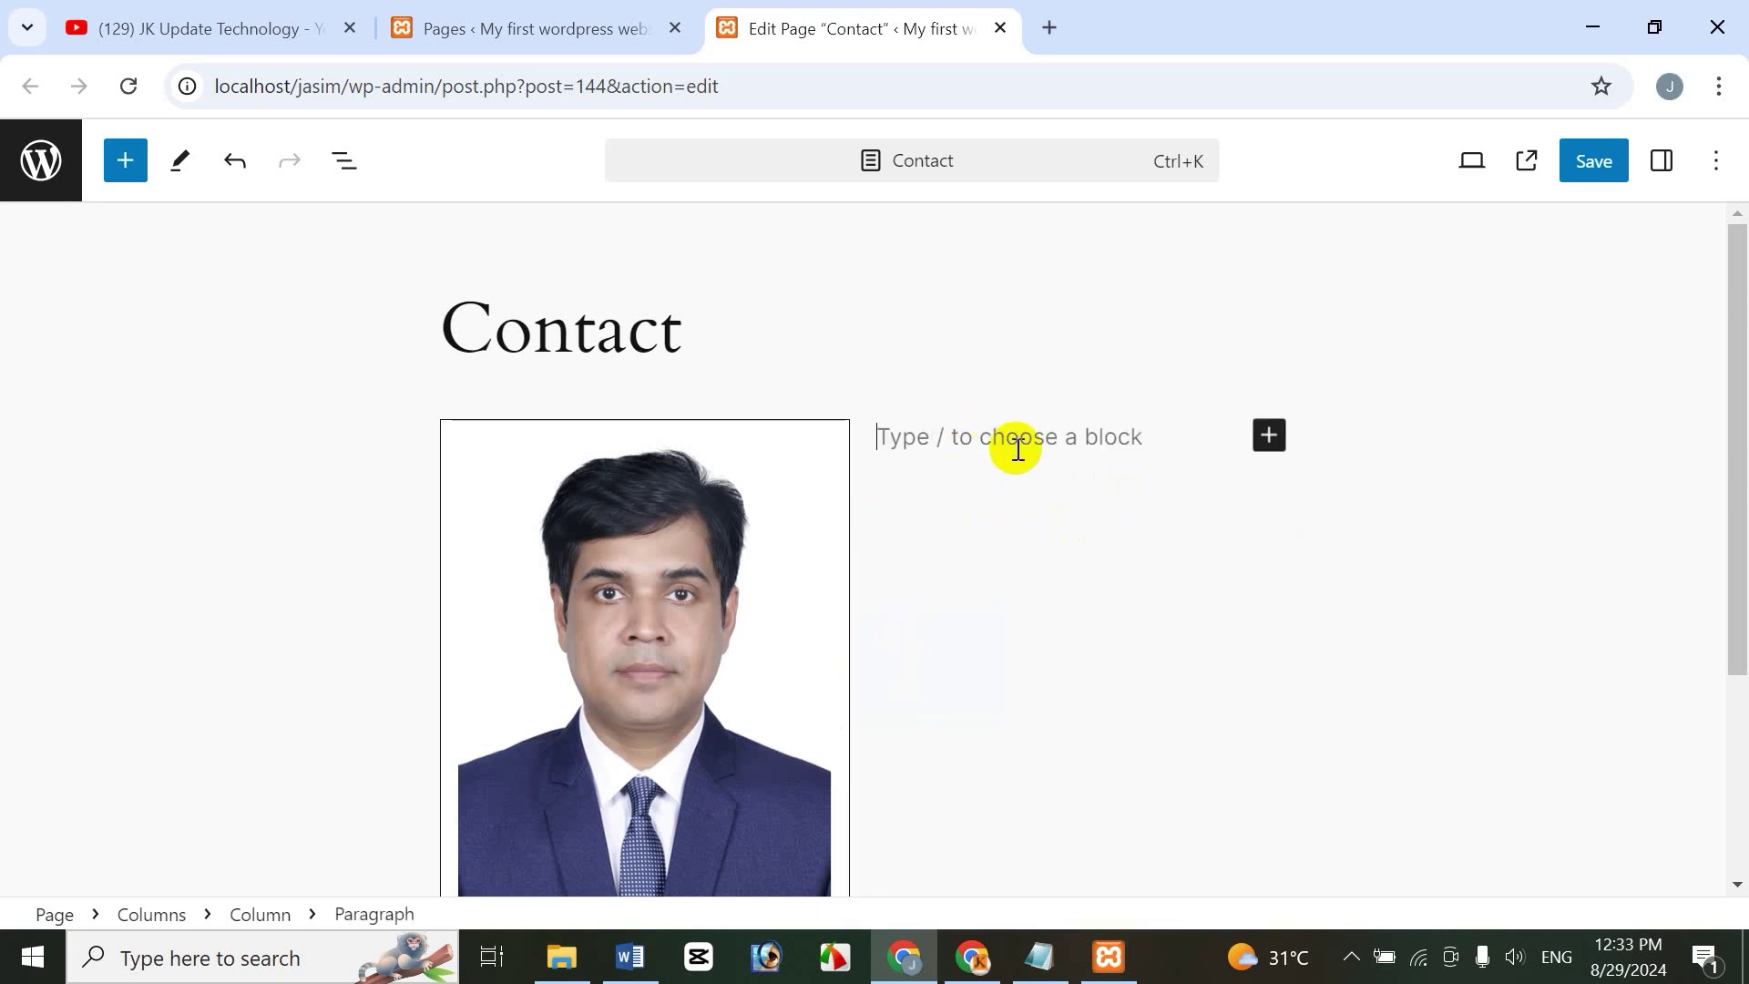
Switch to Word, copy the Address, Phone and Email details under "Contact US", and paste them into the Contact page's second column
left_click(629, 956)
left_click_drag(1735, 378, 1729, 629)
left_click(692, 427)
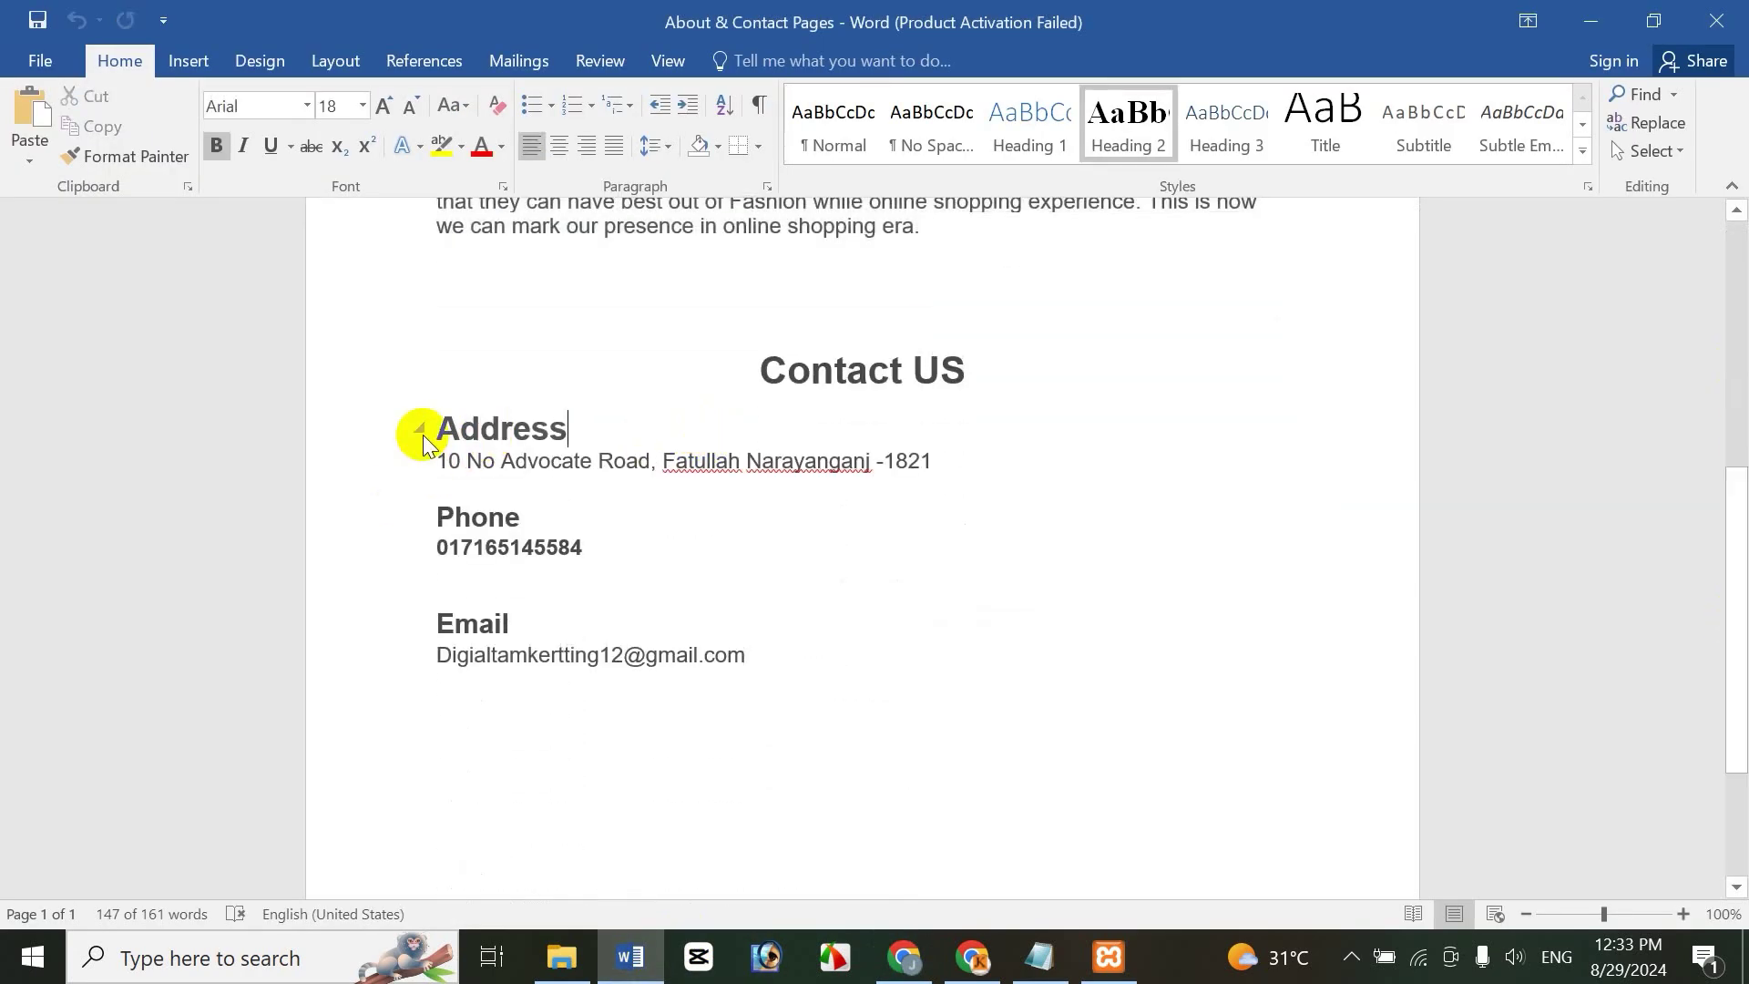
left_click_drag(437, 423, 790, 649)
key("ctrl+c")
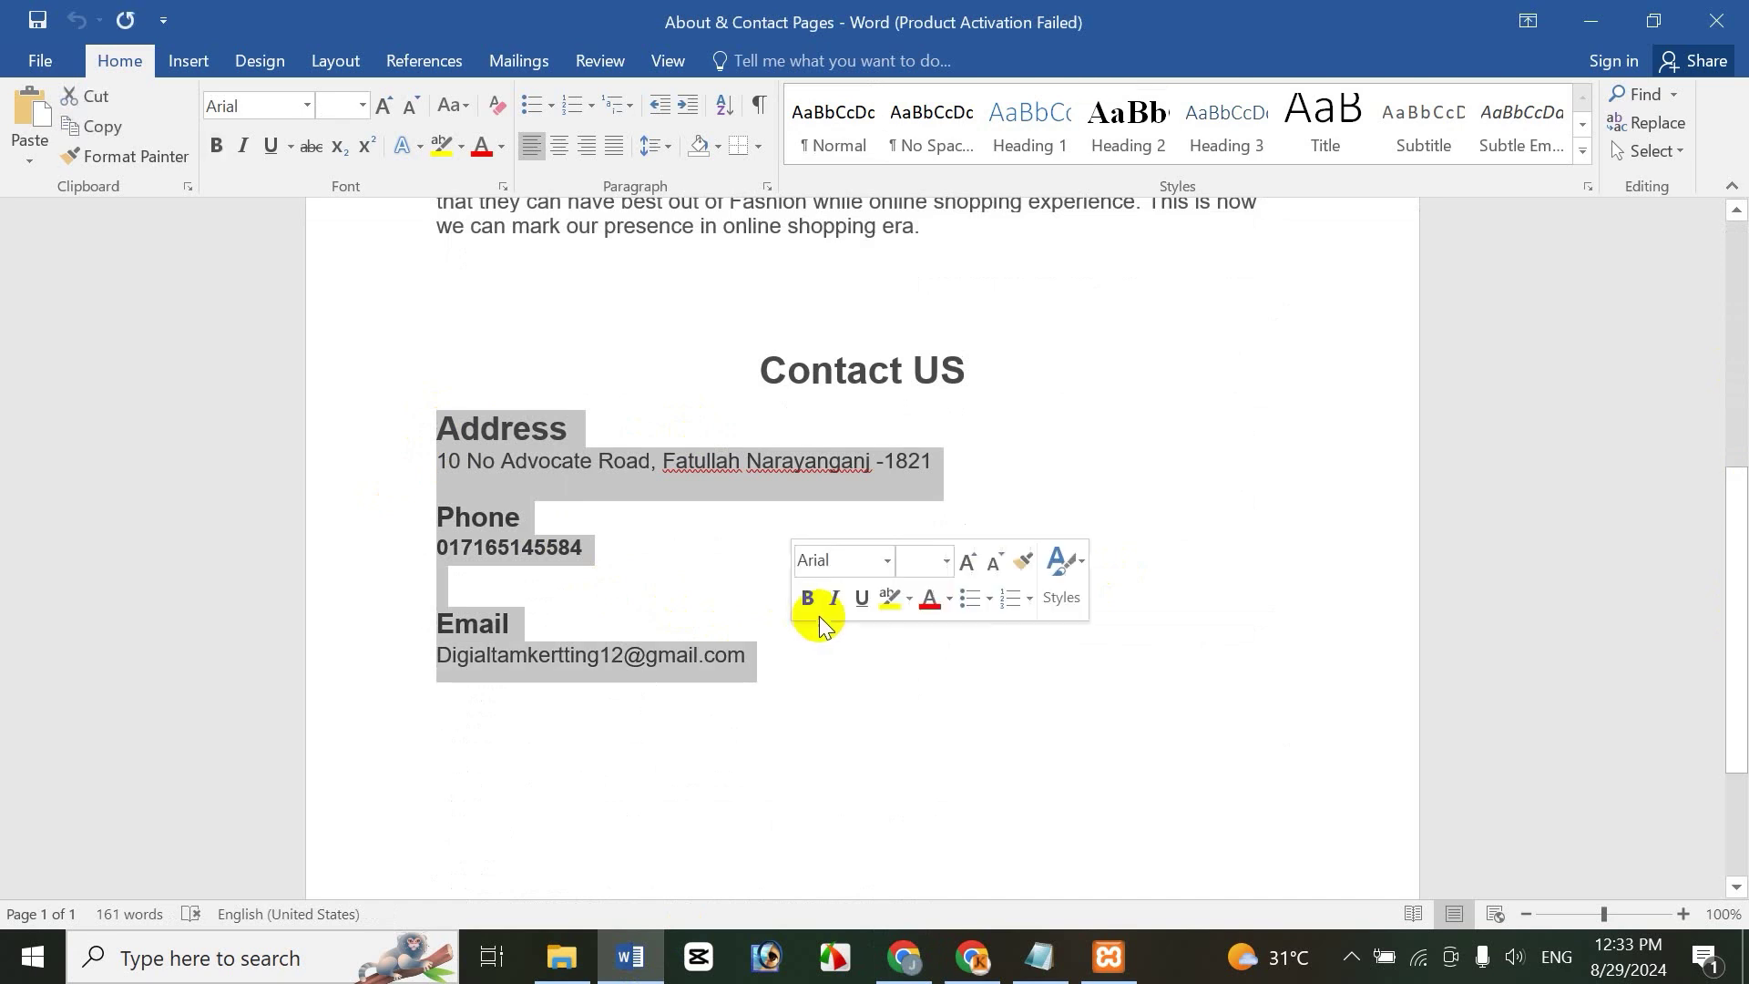
left_click(903, 955)
key("ctrl+v")
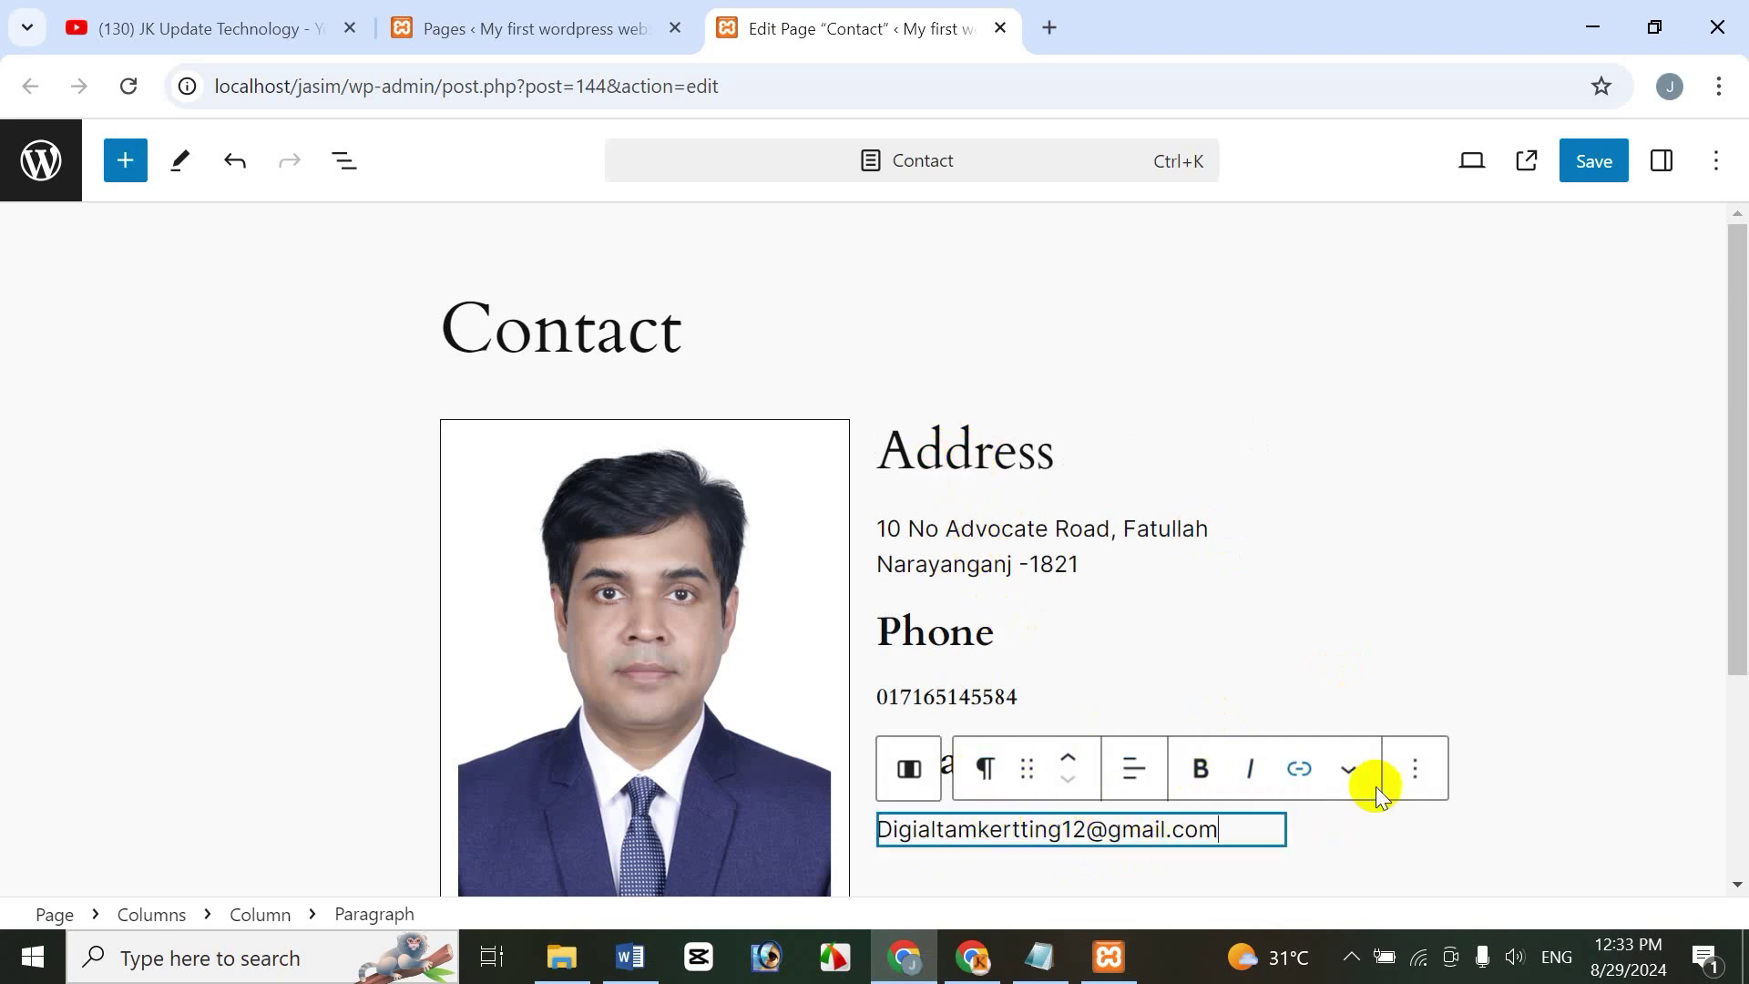
Check the portrait and the pasted contact details on the Contact page and save the page
left_click(993, 564)
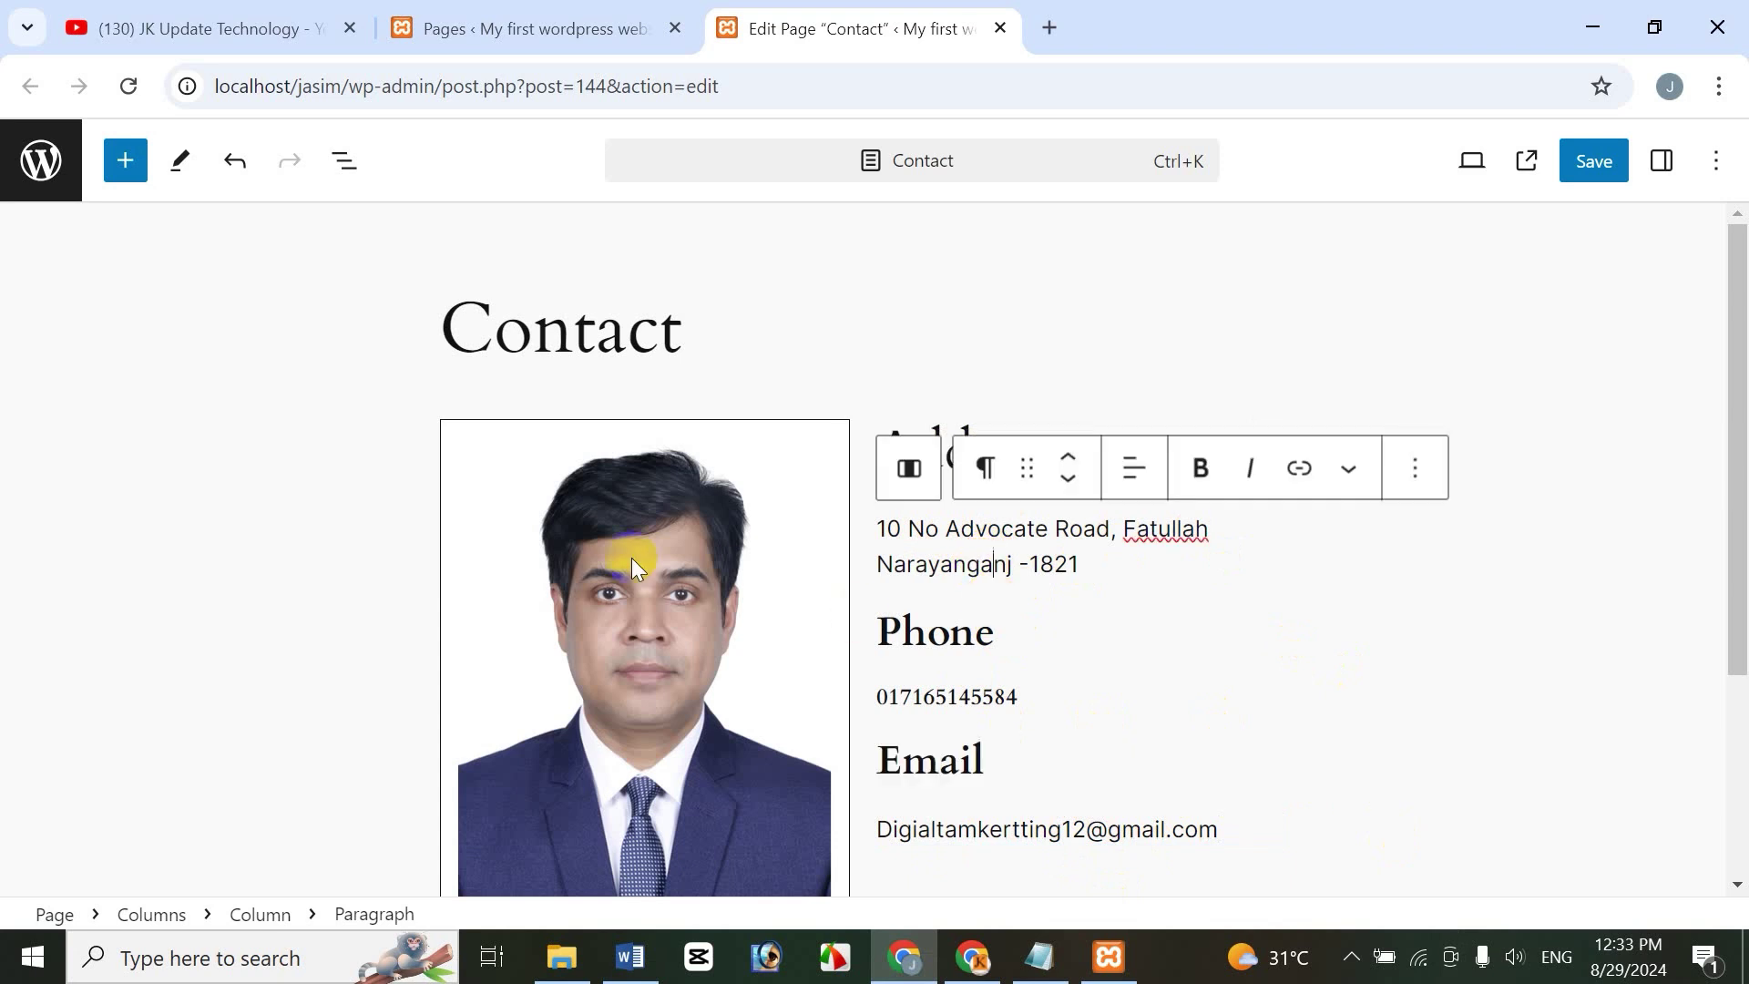
left_click(1729, 392)
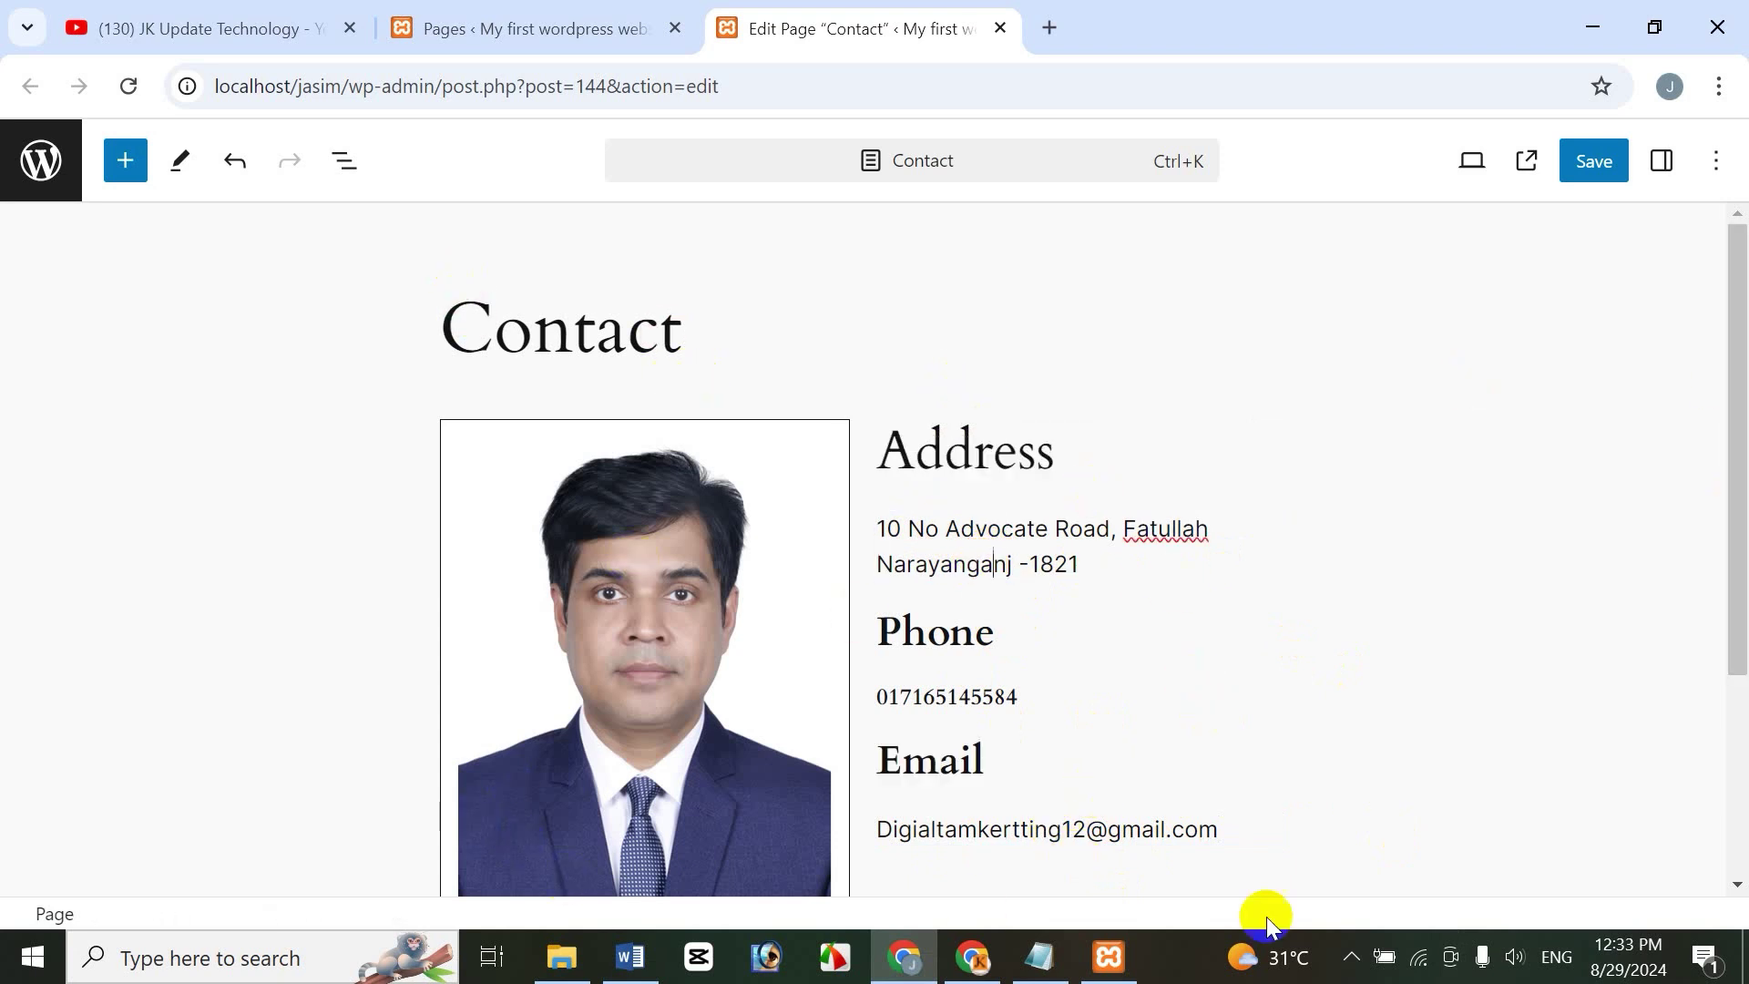
left_click(1742, 417)
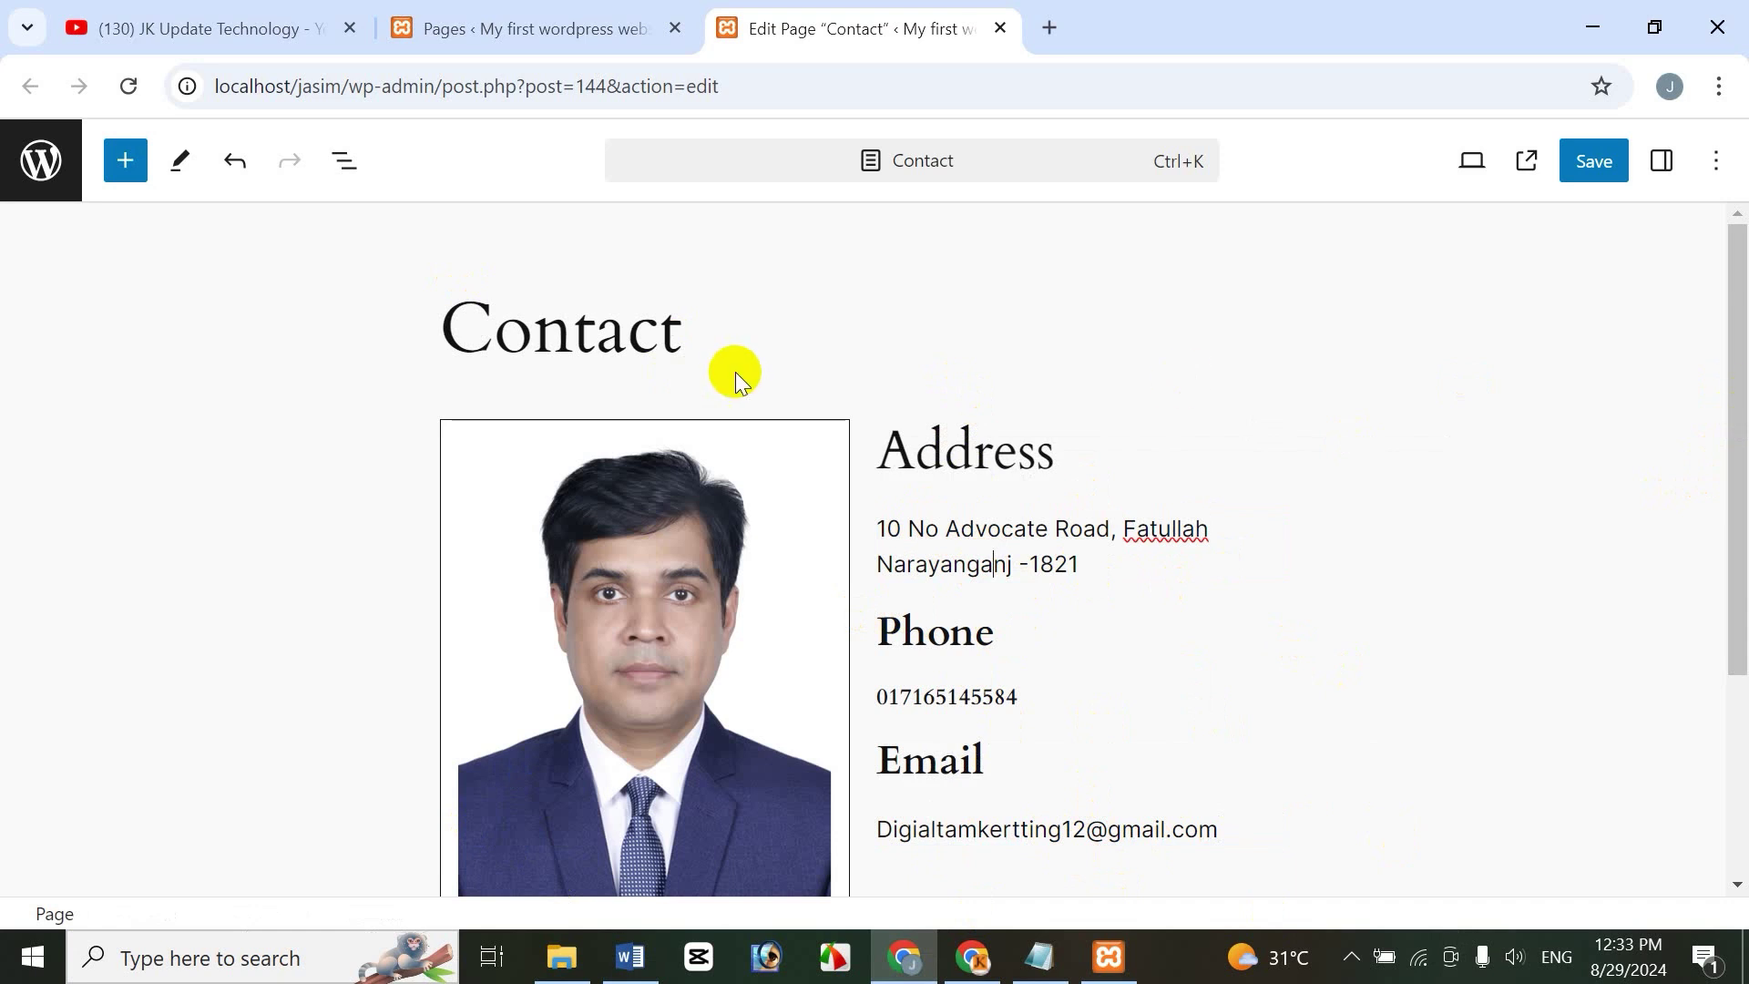
left_click(1597, 162)
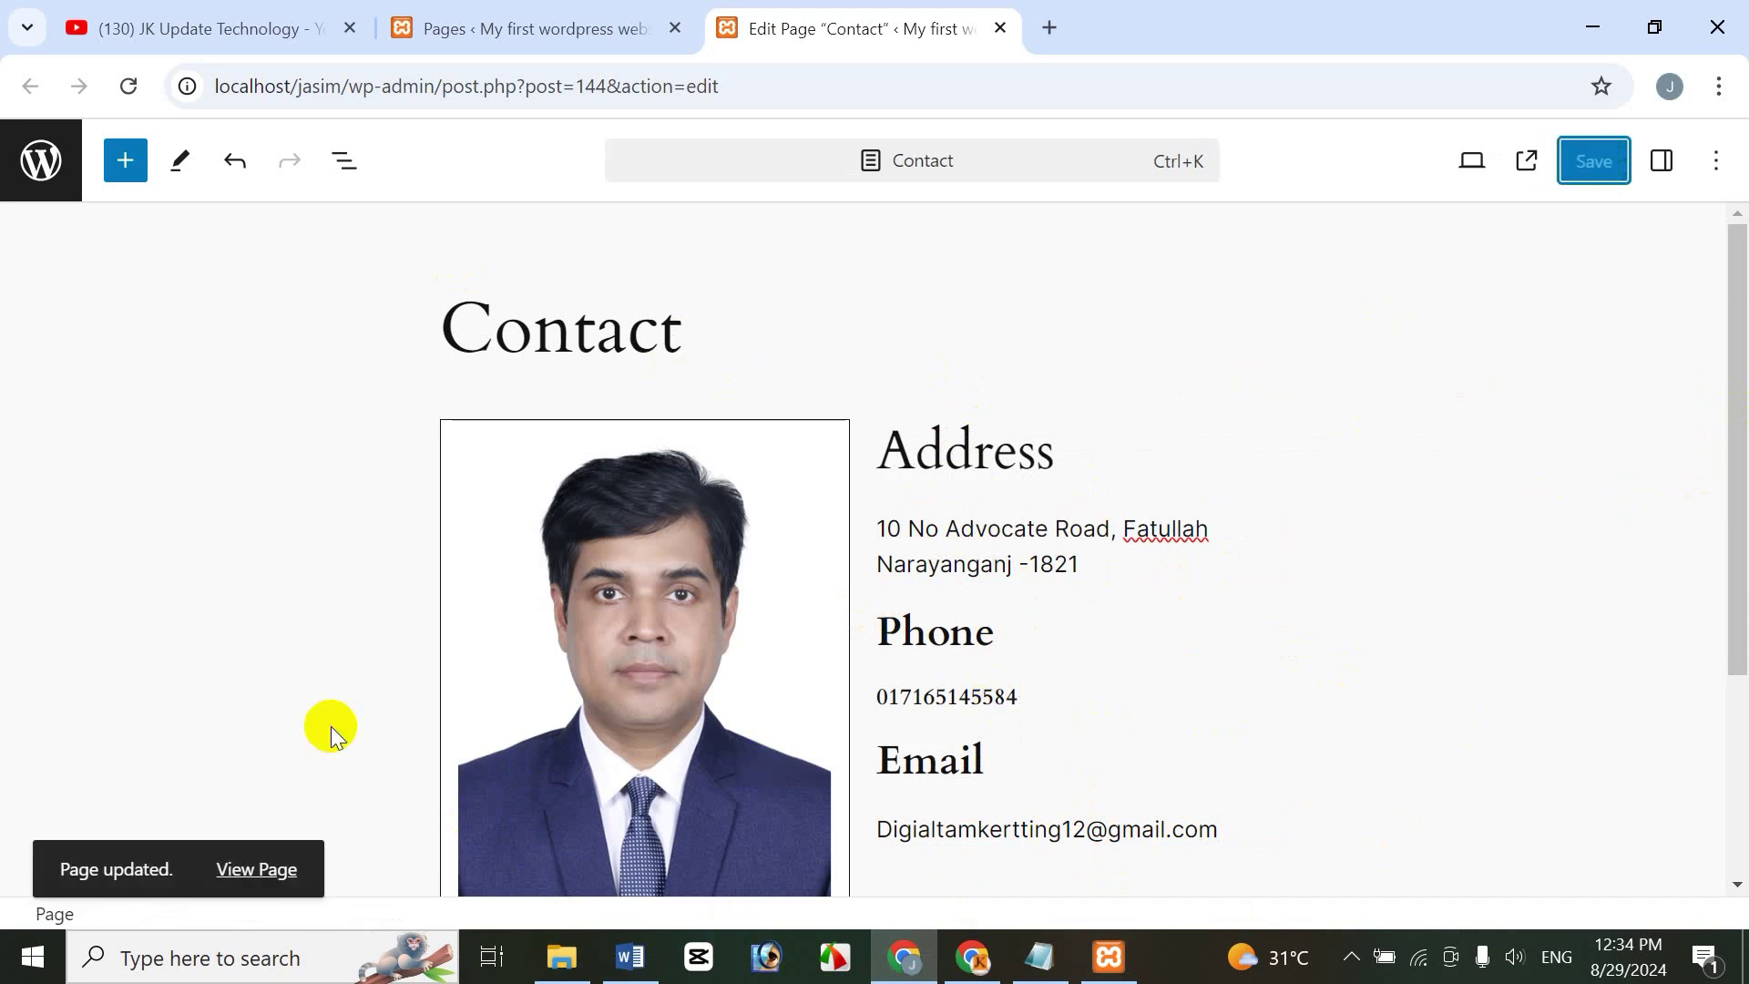
Close the Contact editor and open the Privacy Policy page for editing in a new browser tab
left_click(1001, 28)
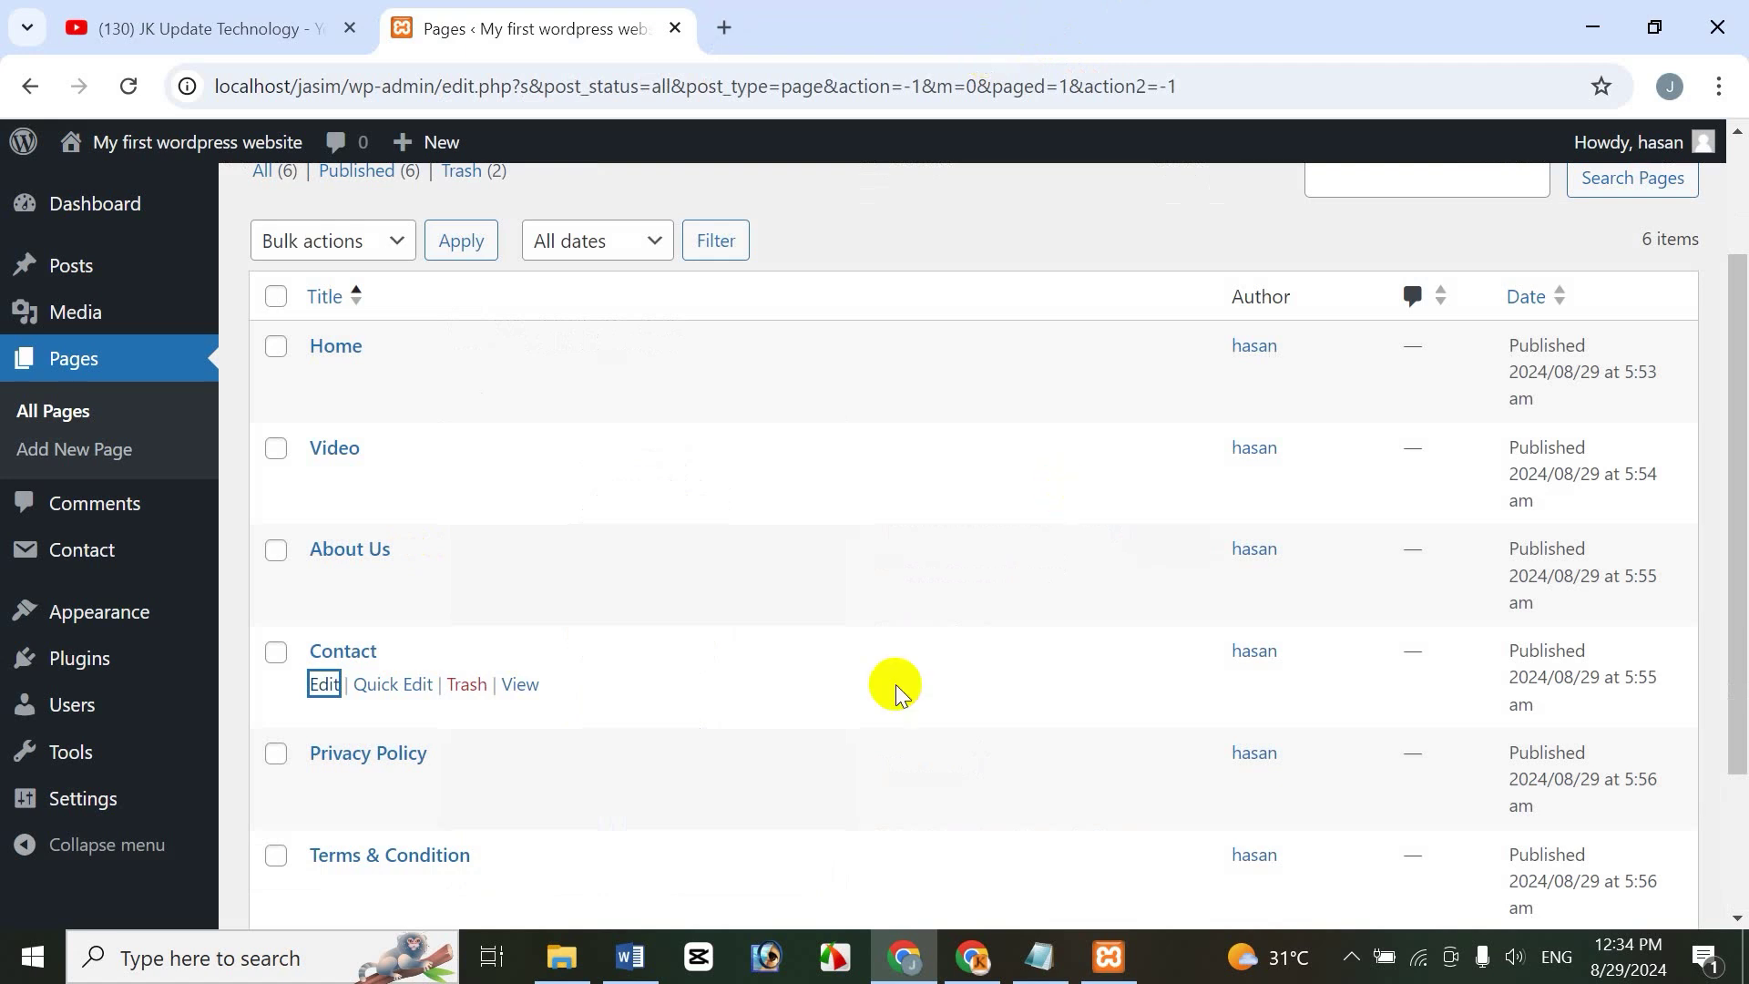
scroll(1740, 573, "down", 3)
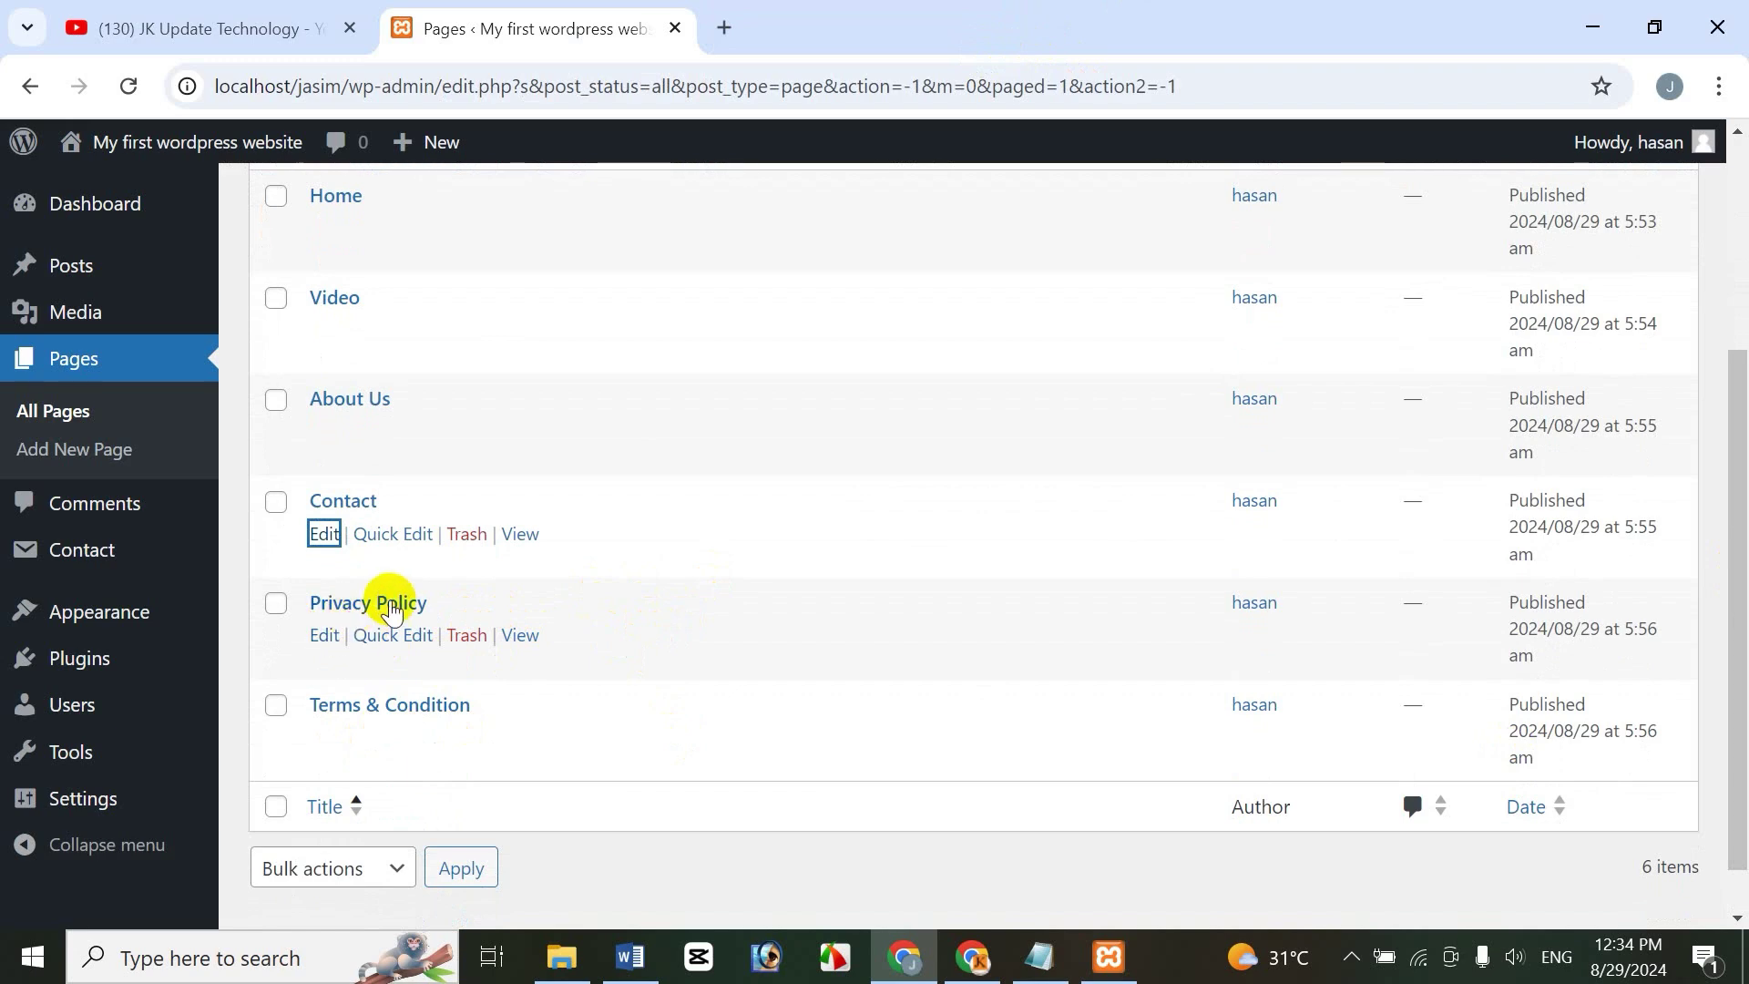
right_click(326, 638)
left_click(473, 332)
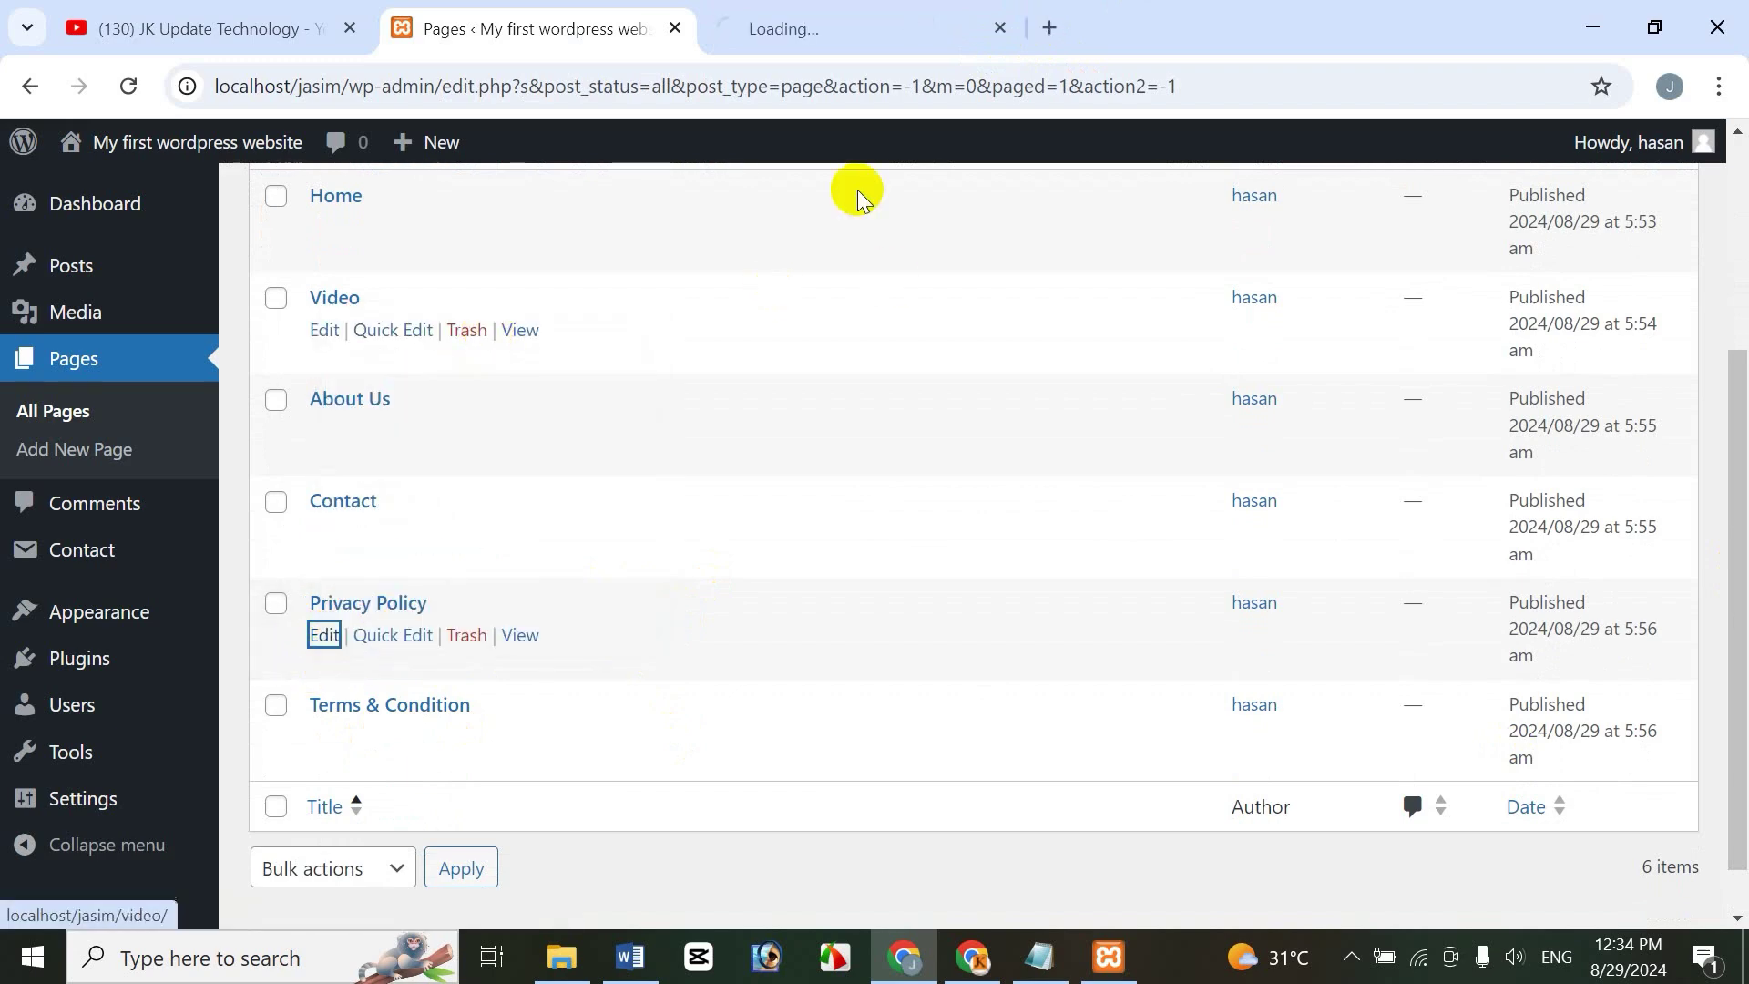
left_click(828, 30)
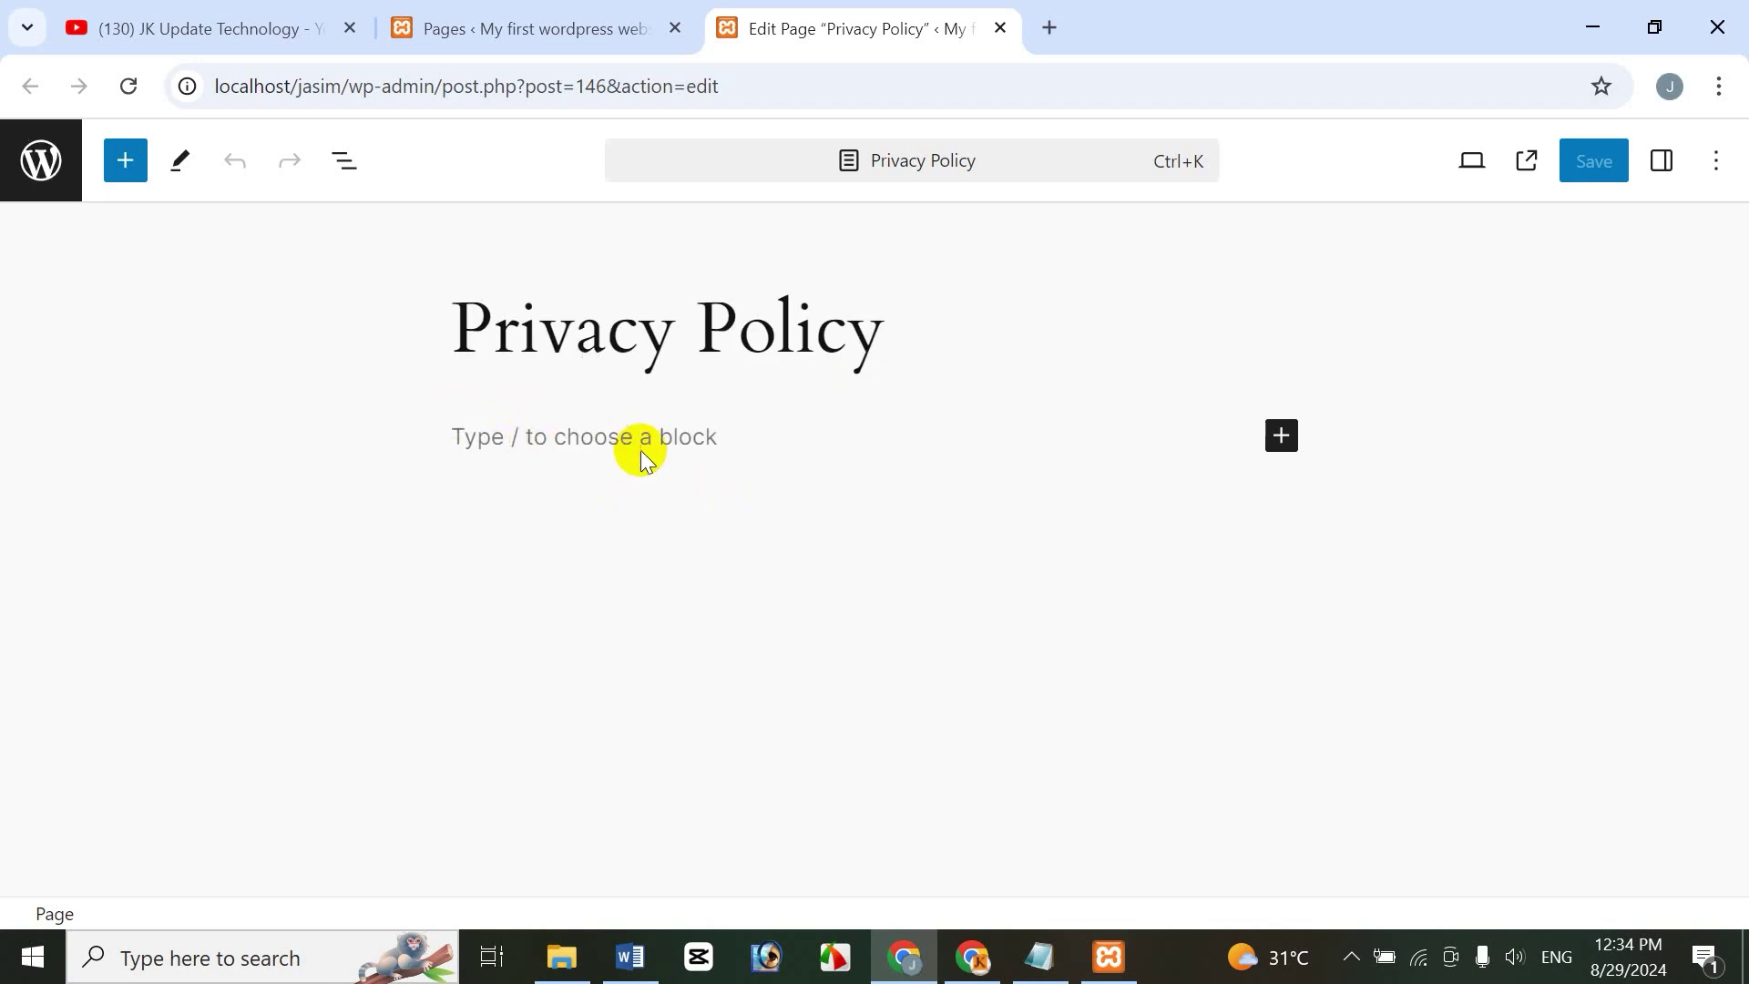
left_click(1637, 236)
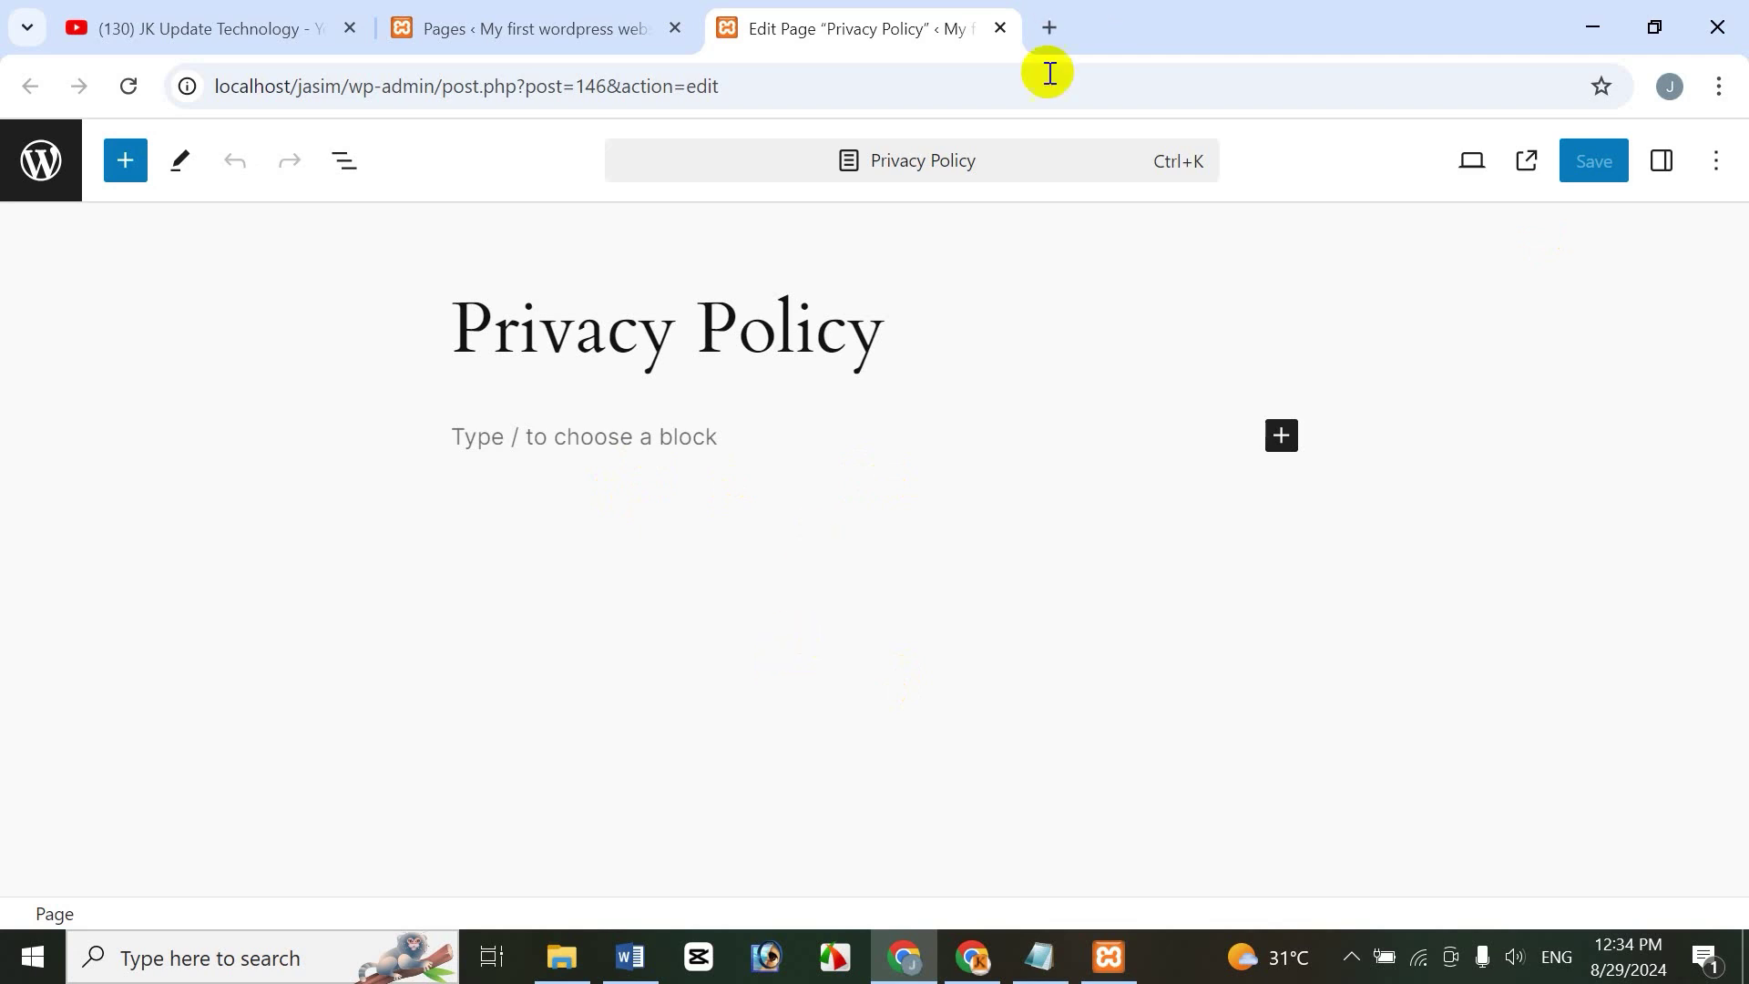
Search Google for "privacy policy generator for wordpress" in a new tab and open privacypolicygenerator.info
left_click(1050, 32)
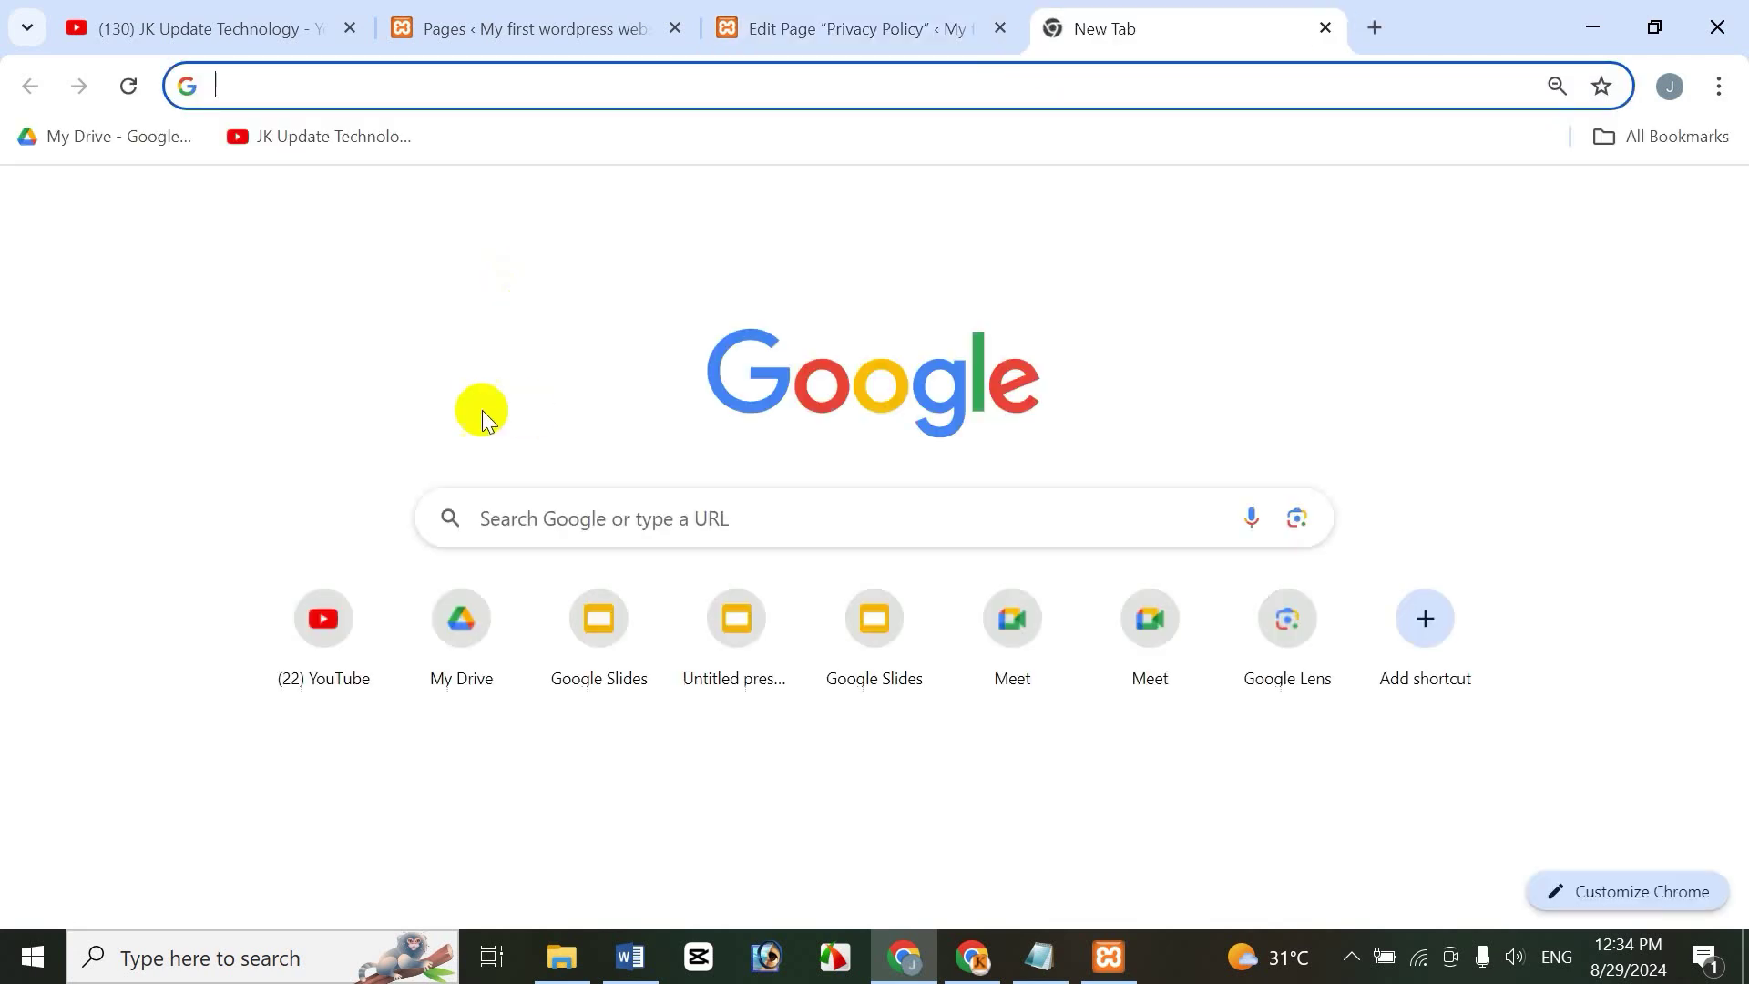
left_click(613, 516)
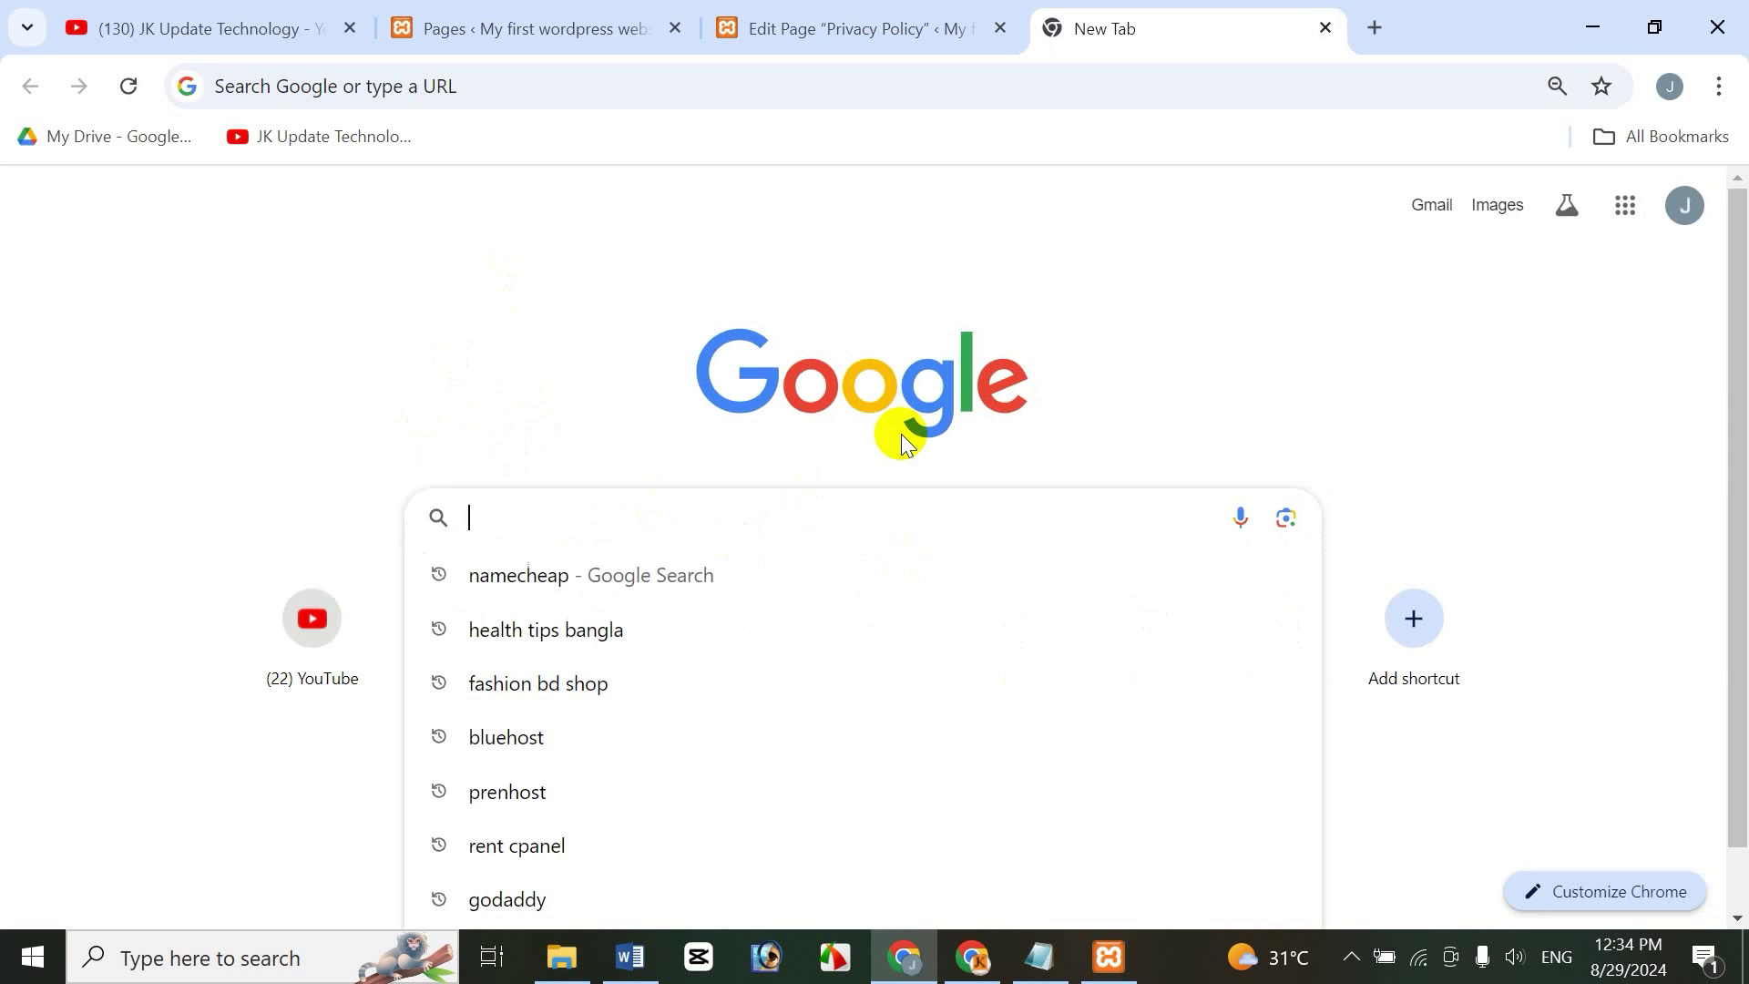
type("pri")
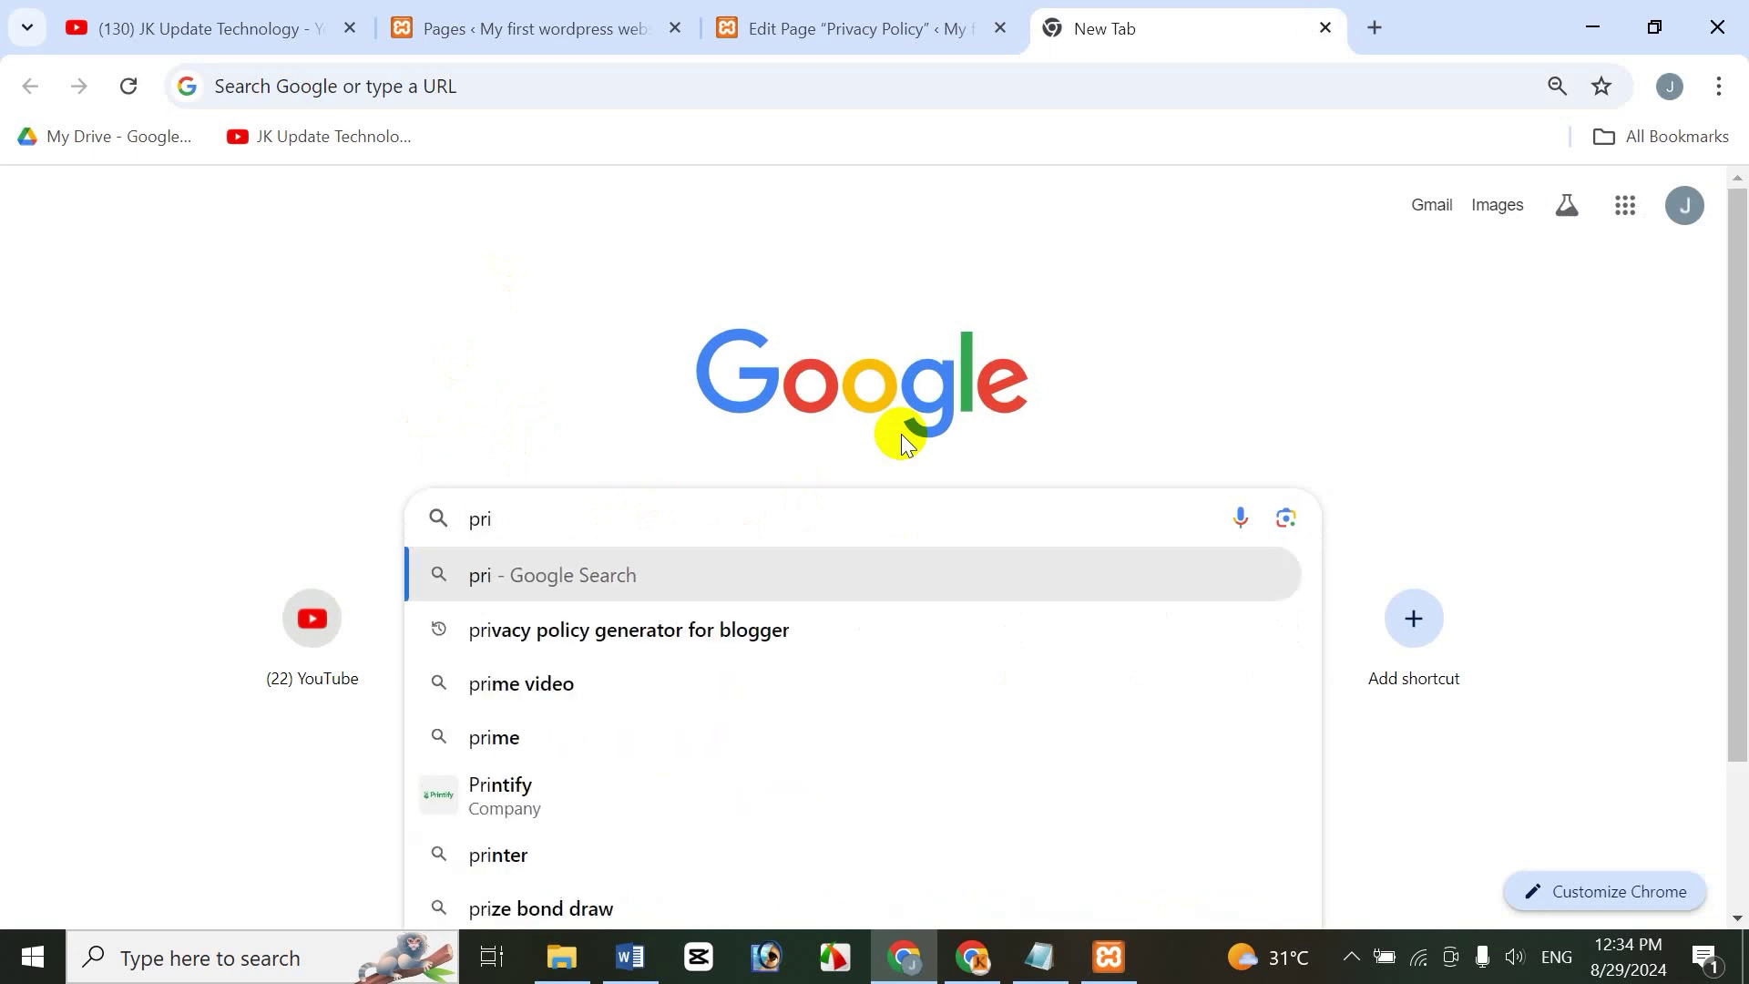
key("Down")
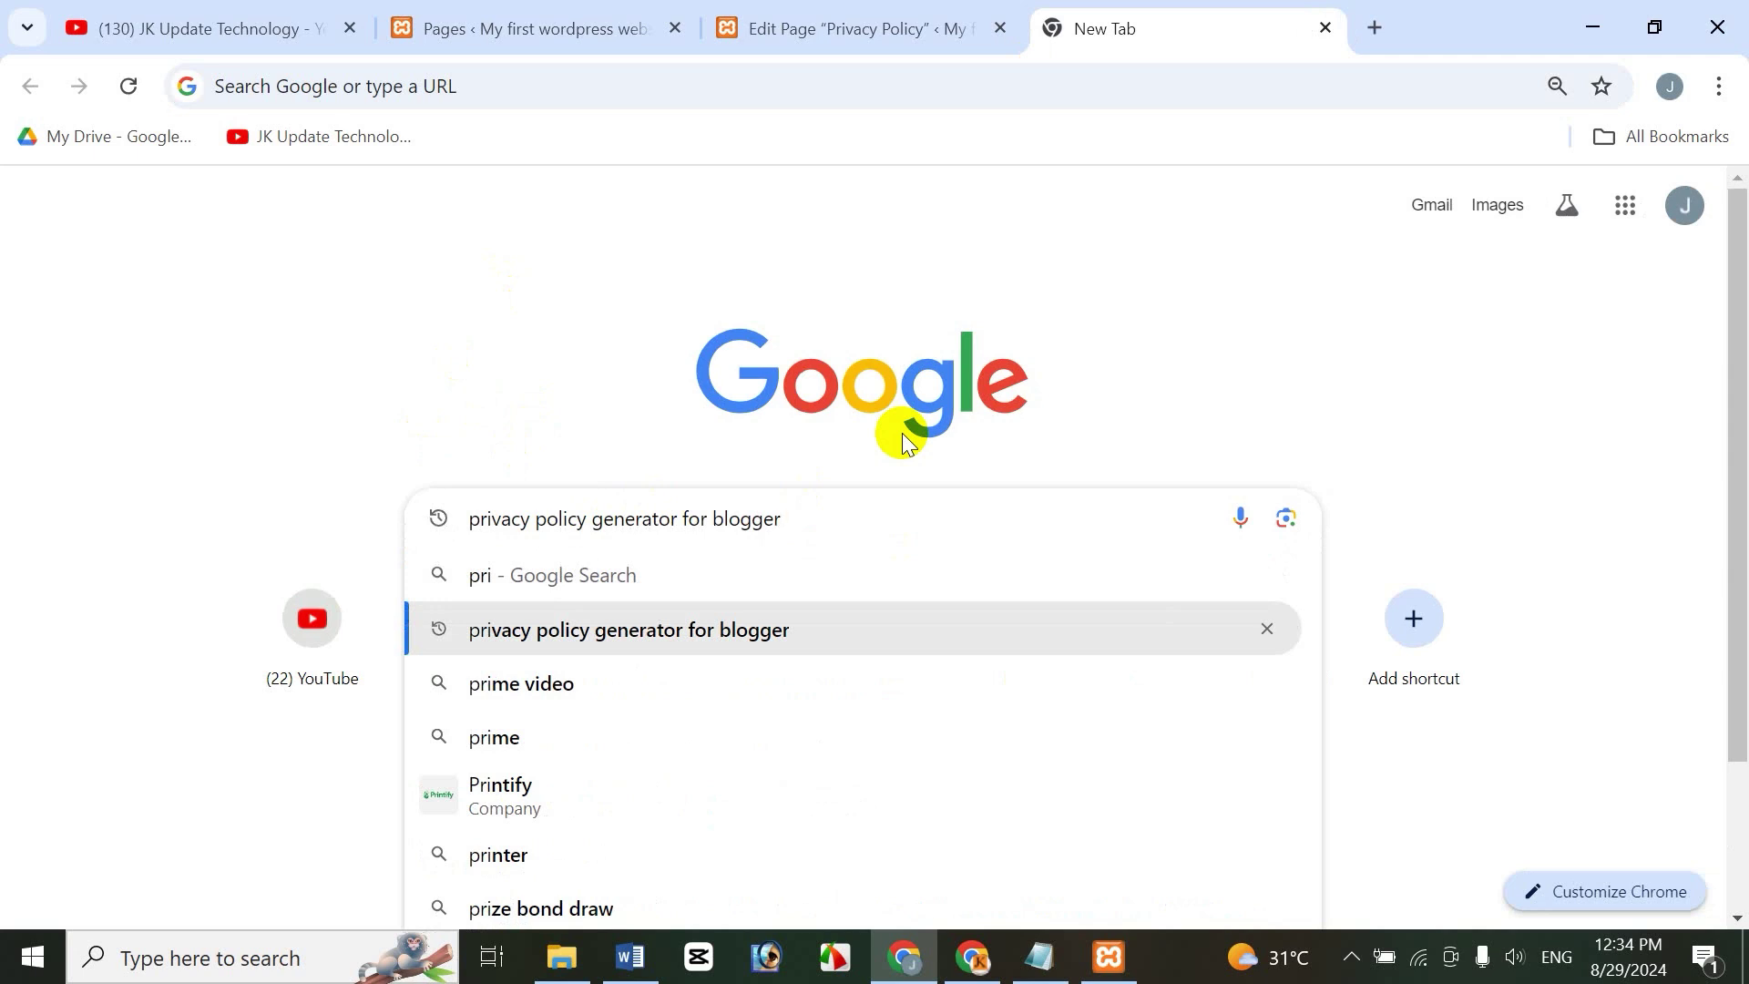
key("BackSpace")
key("BackSpace")
key("BackSpace")
key("BackSpace")
key("BackSpace")
key("BackSpace")
key("BackSpace")
type("wordpress")
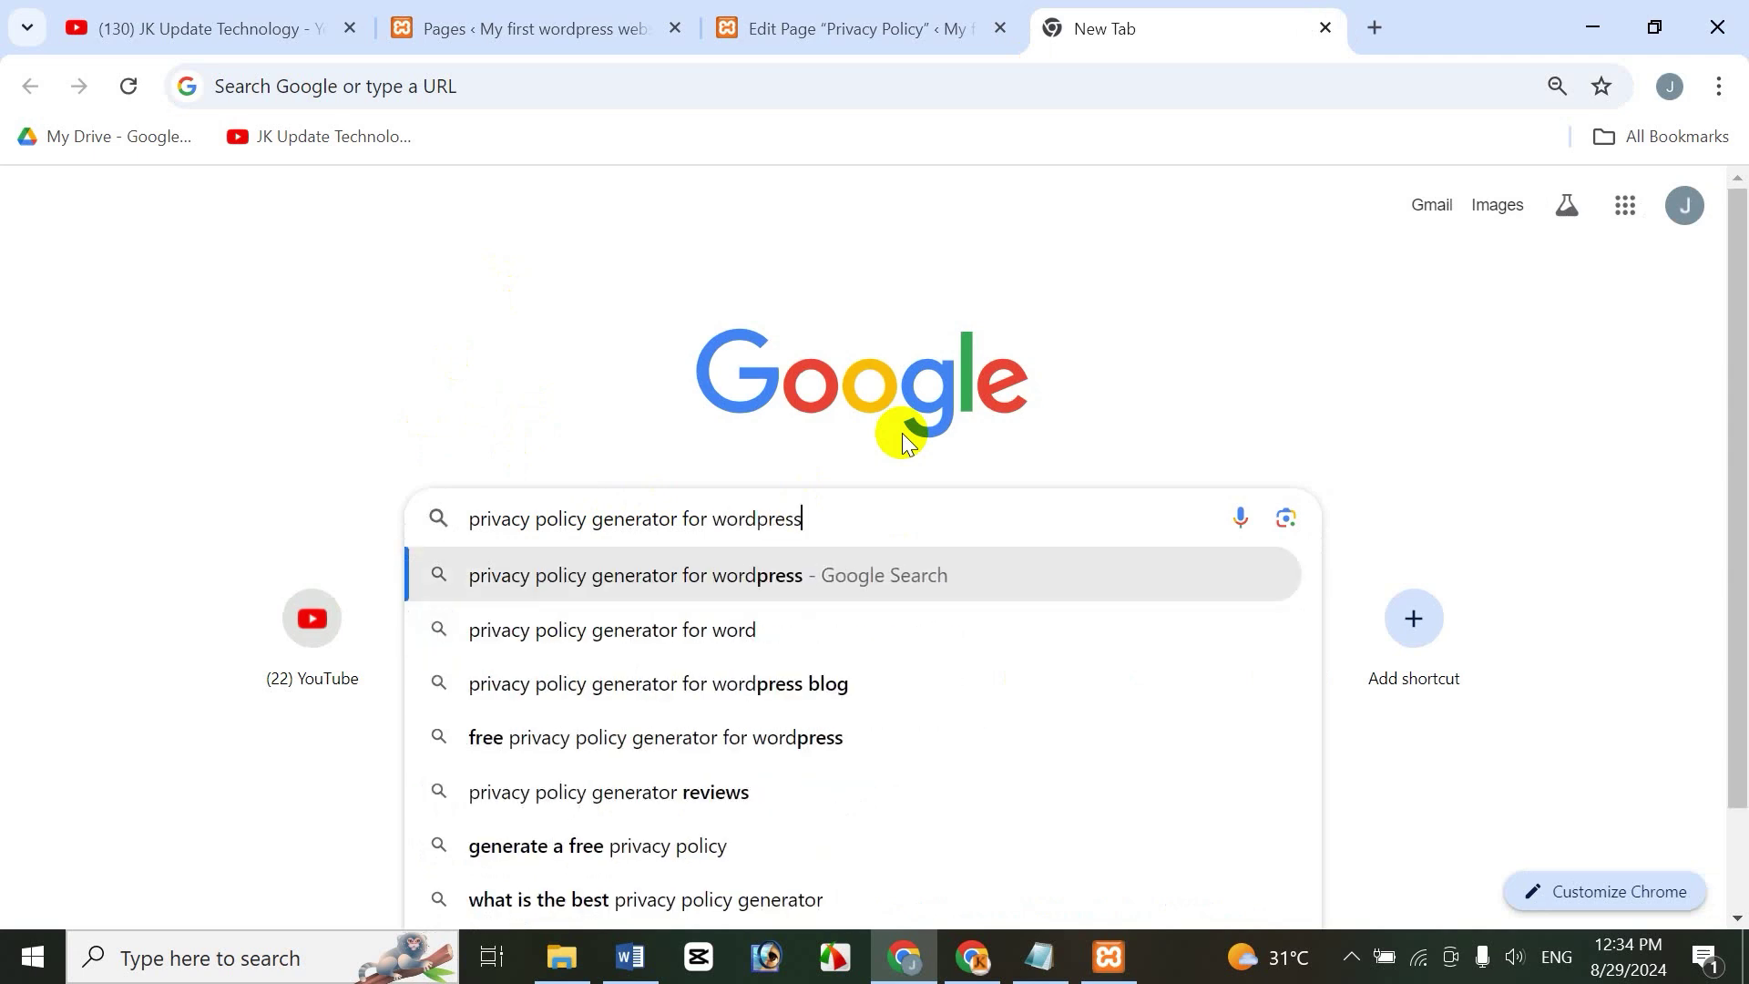
key("Return")
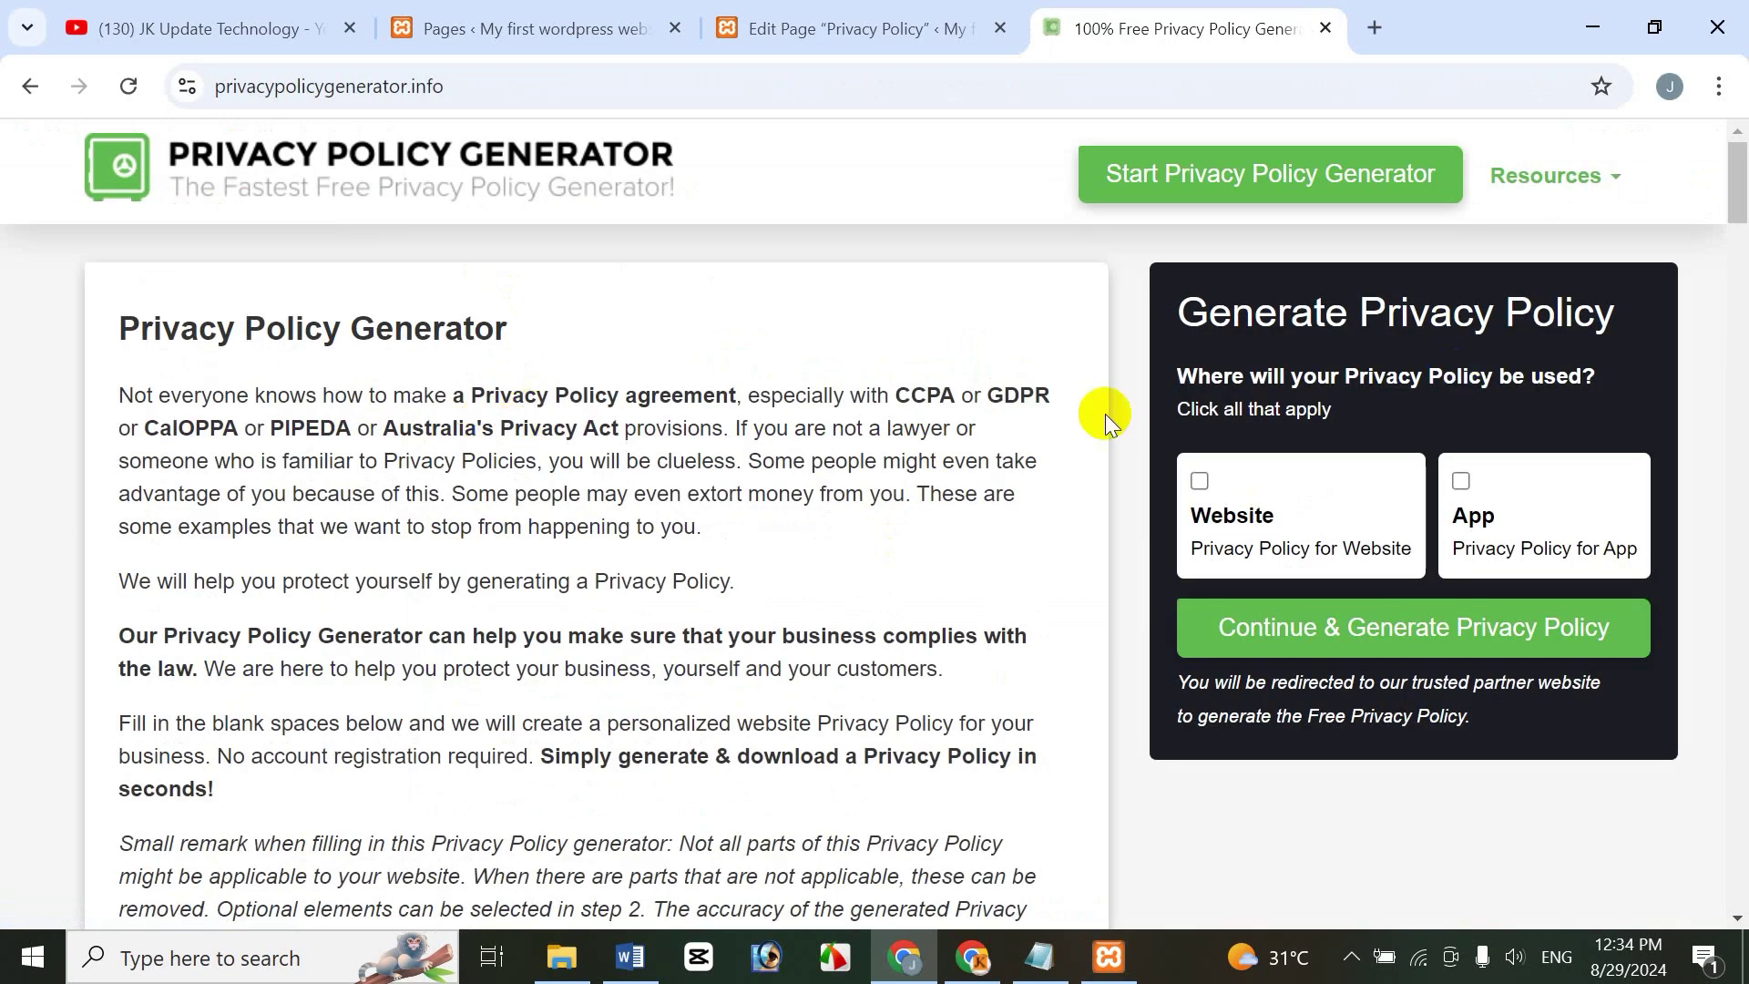
left_click(1247, 624)
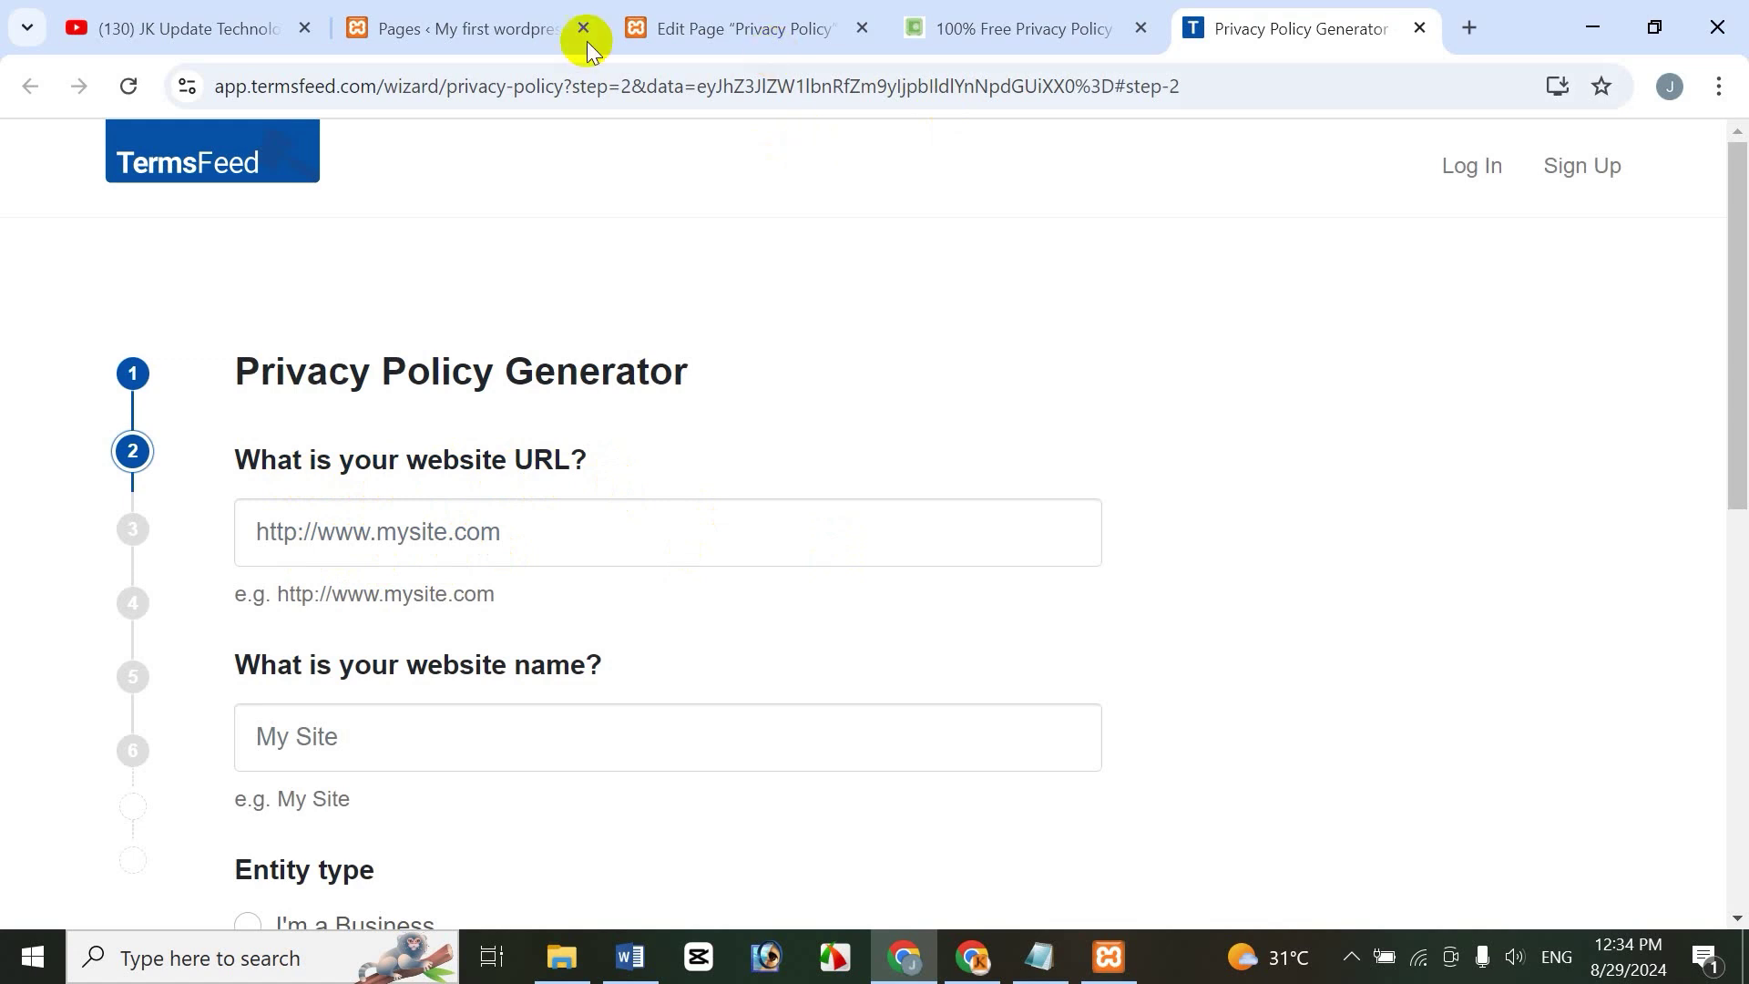
left_click(533, 36)
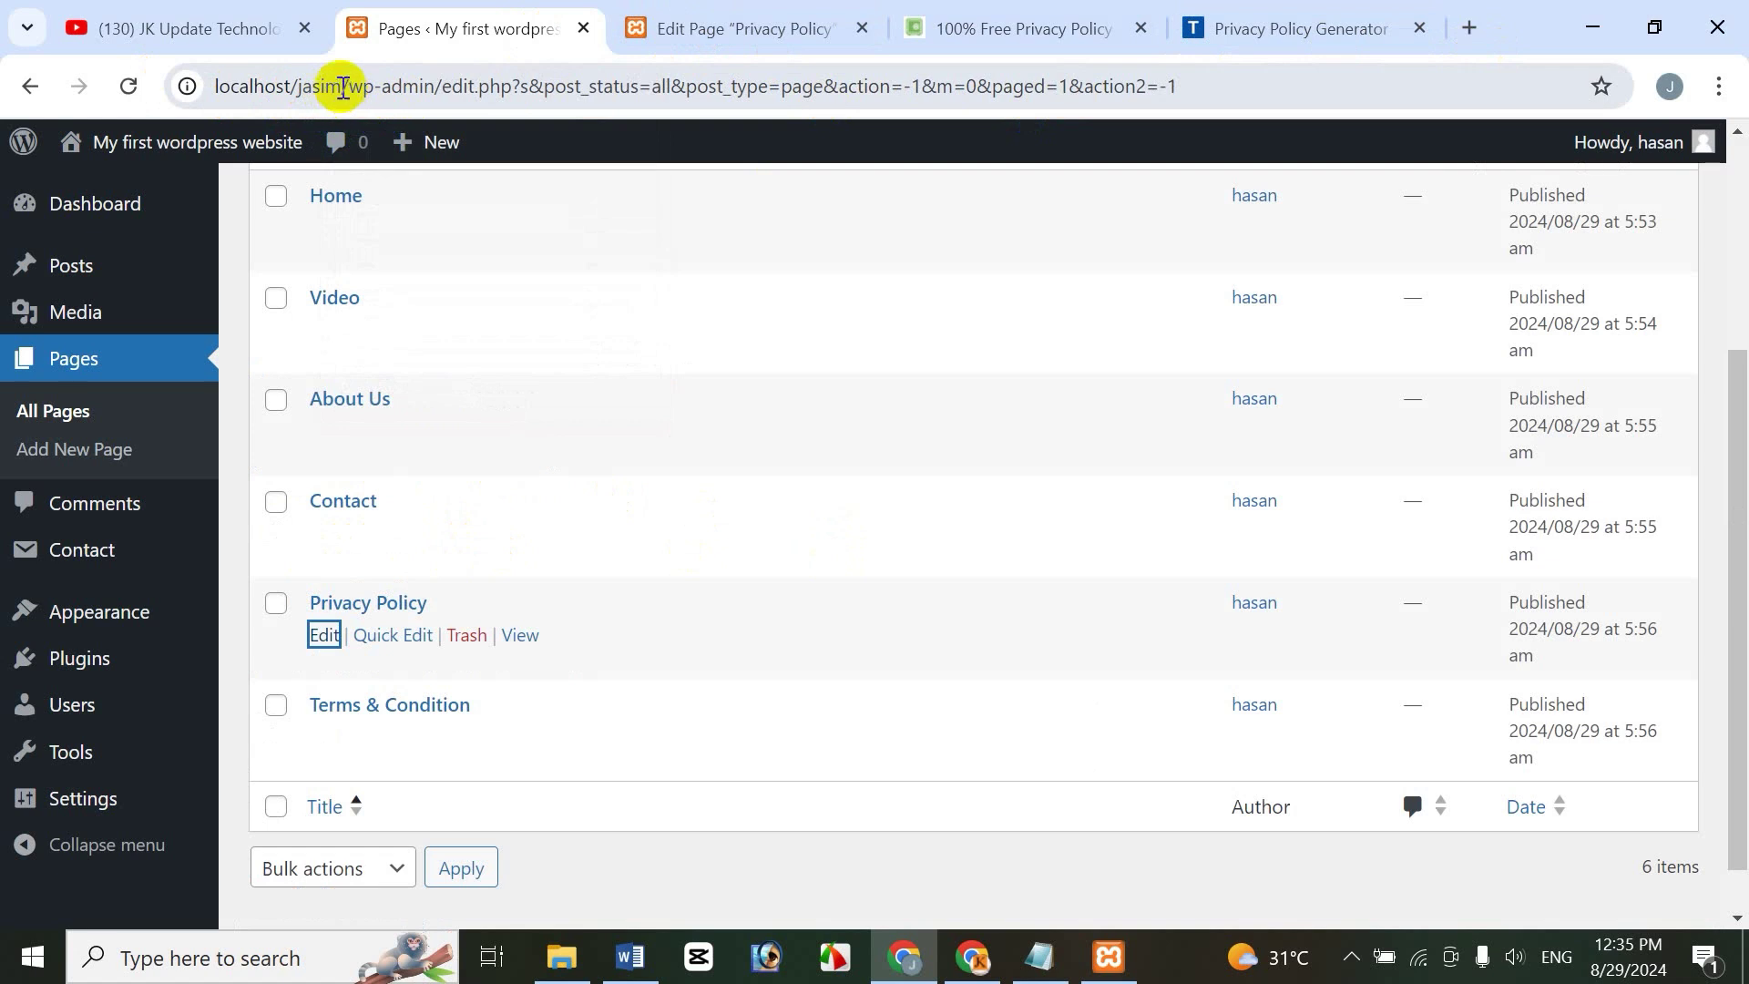
left_click_drag(344, 87, 180, 85)
key("ctrl+c")
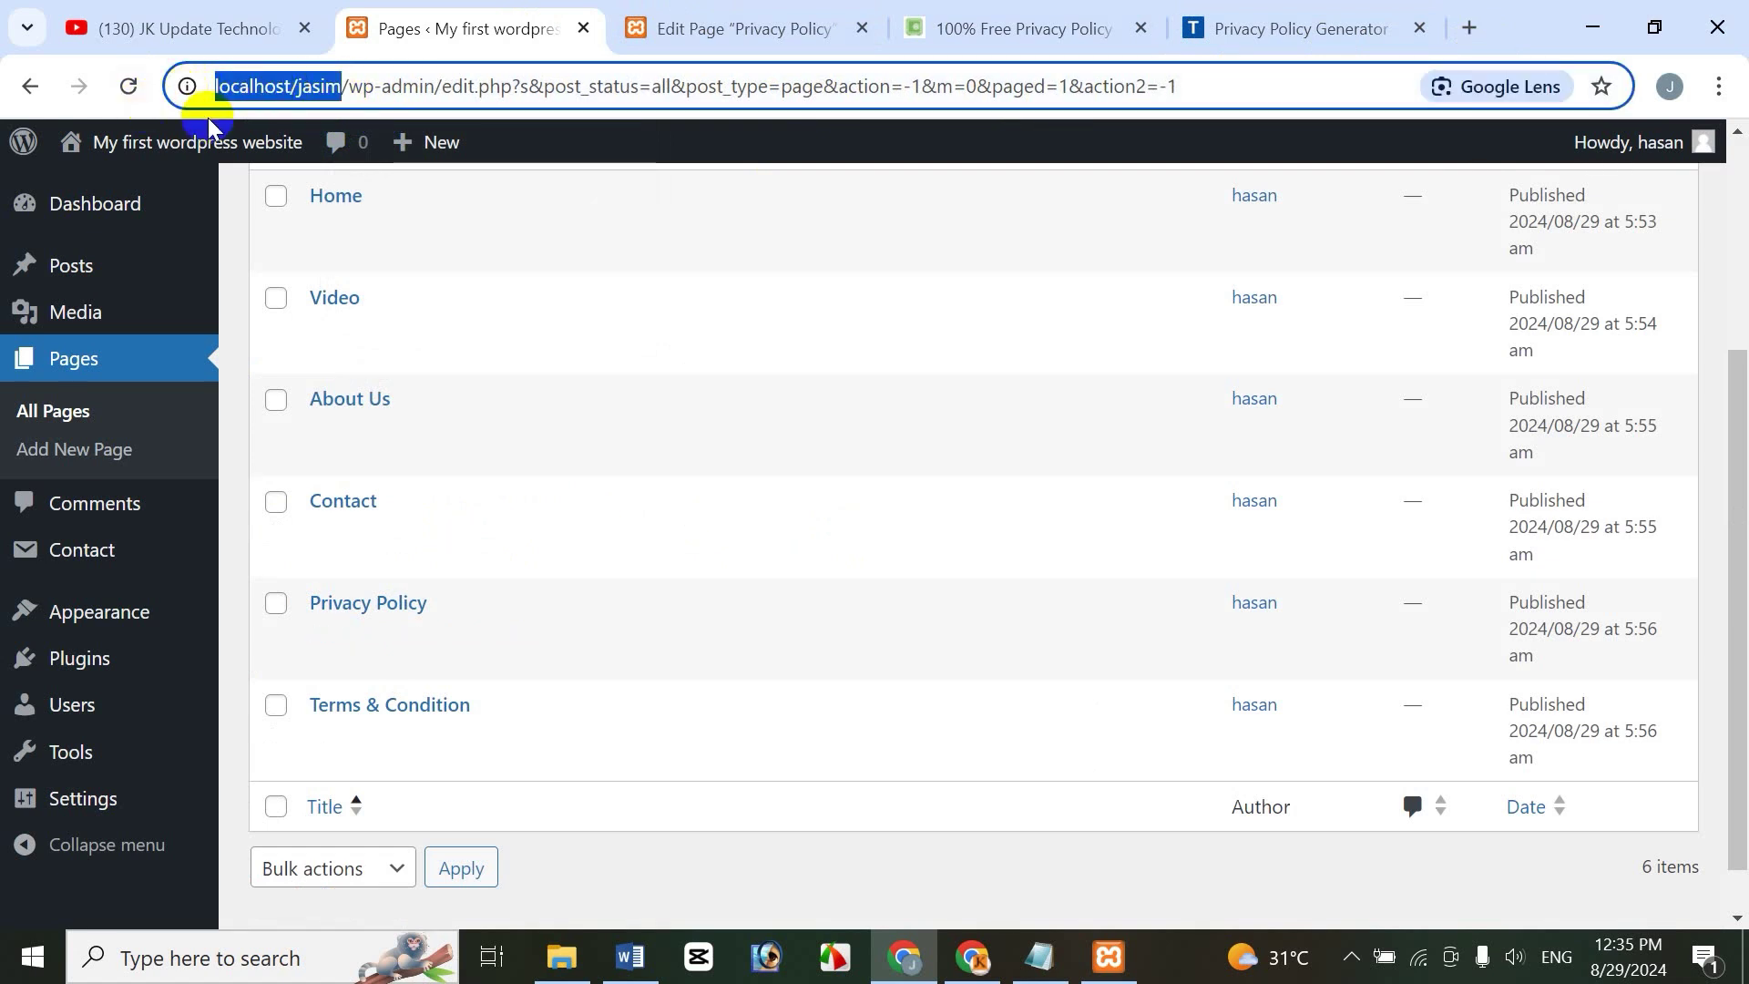
left_click(1296, 31)
left_click(418, 533)
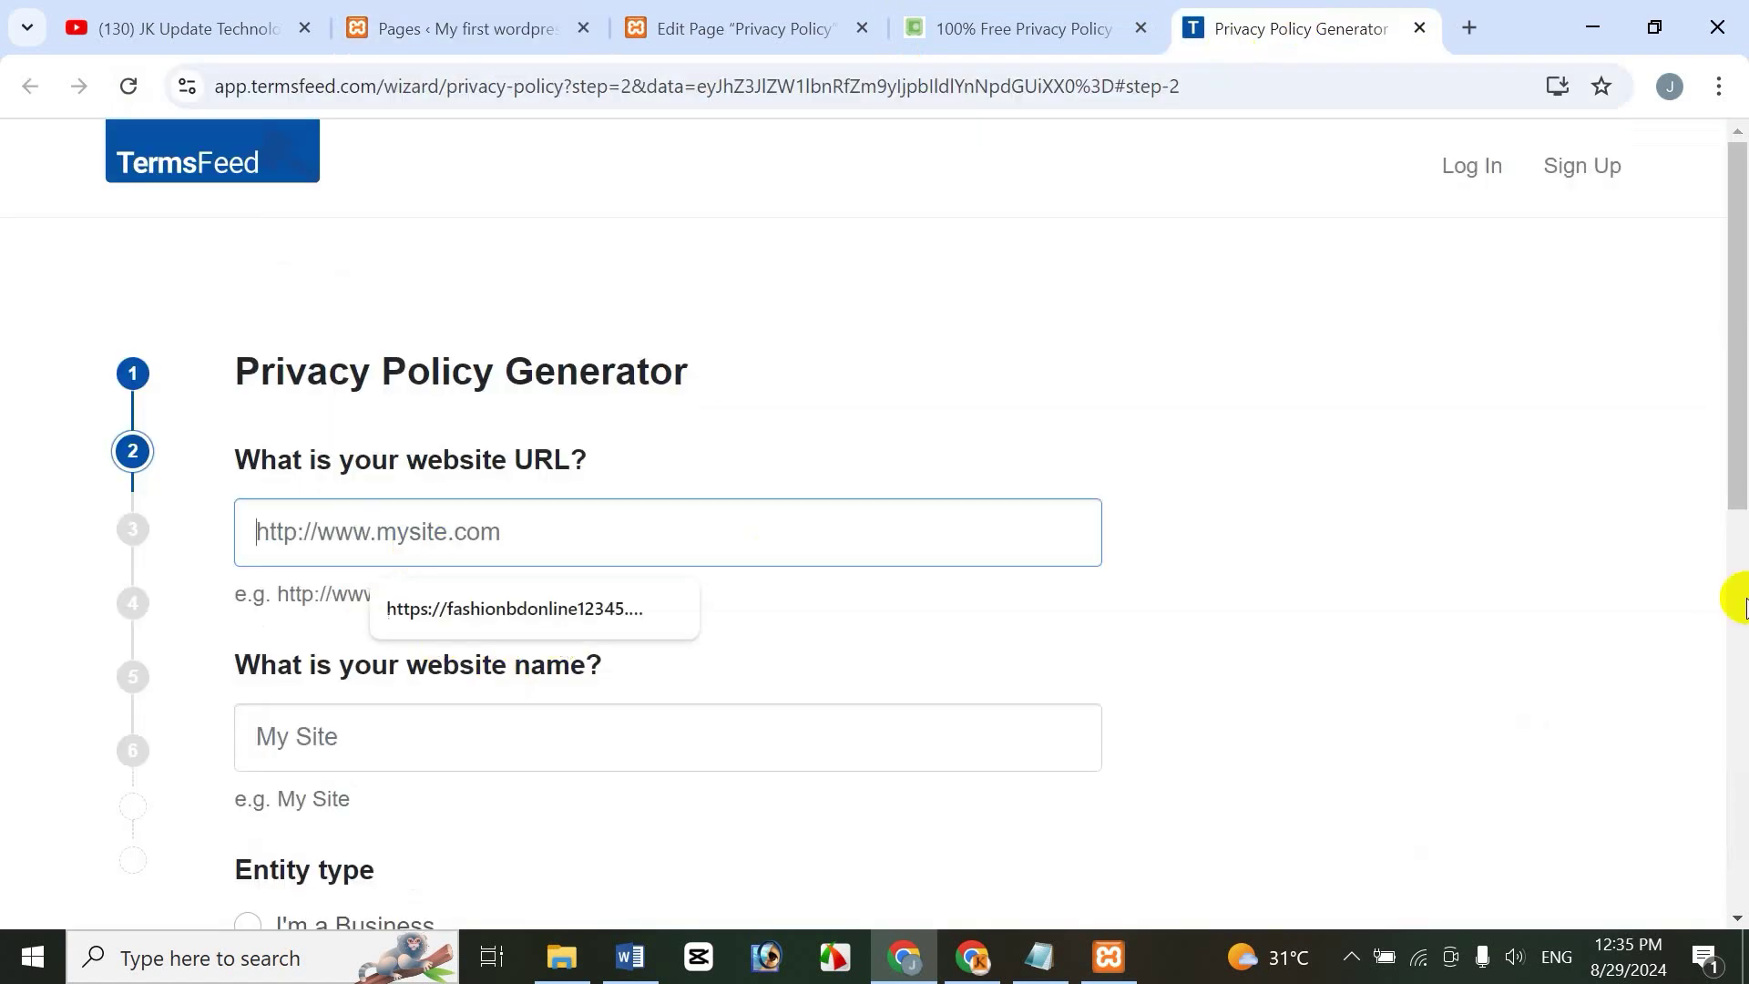
key("ctrl+v")
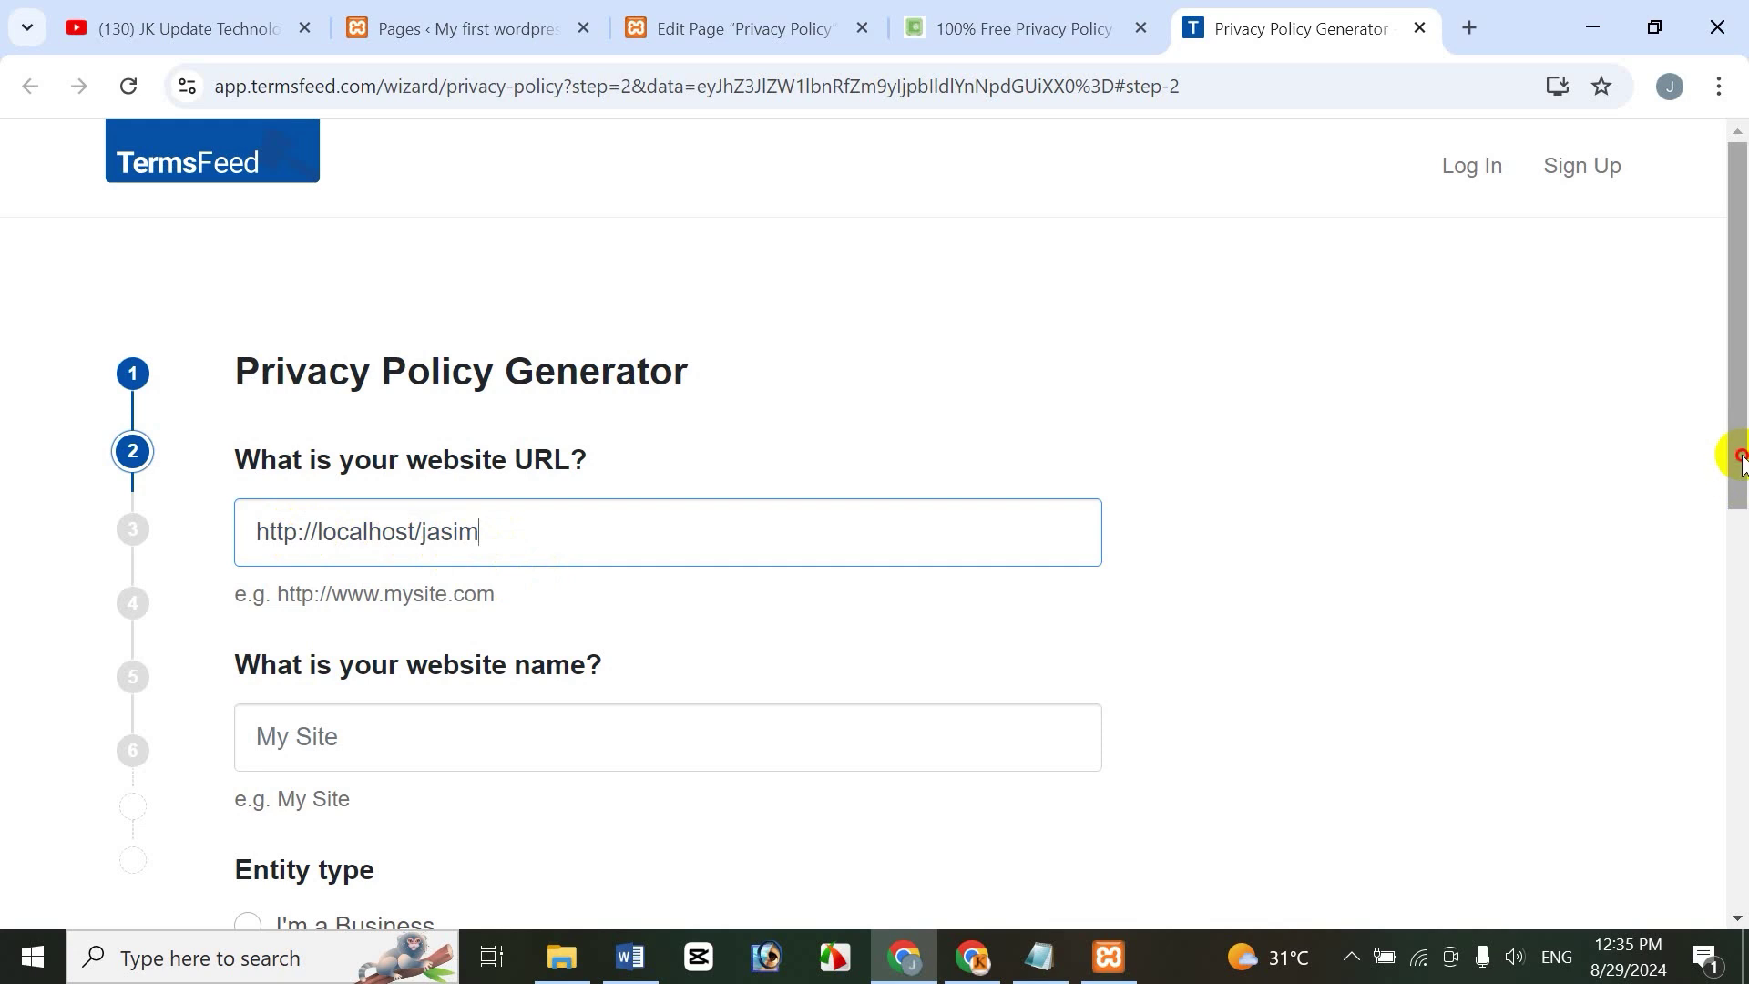
left_click_drag(1740, 456, 1741, 523)
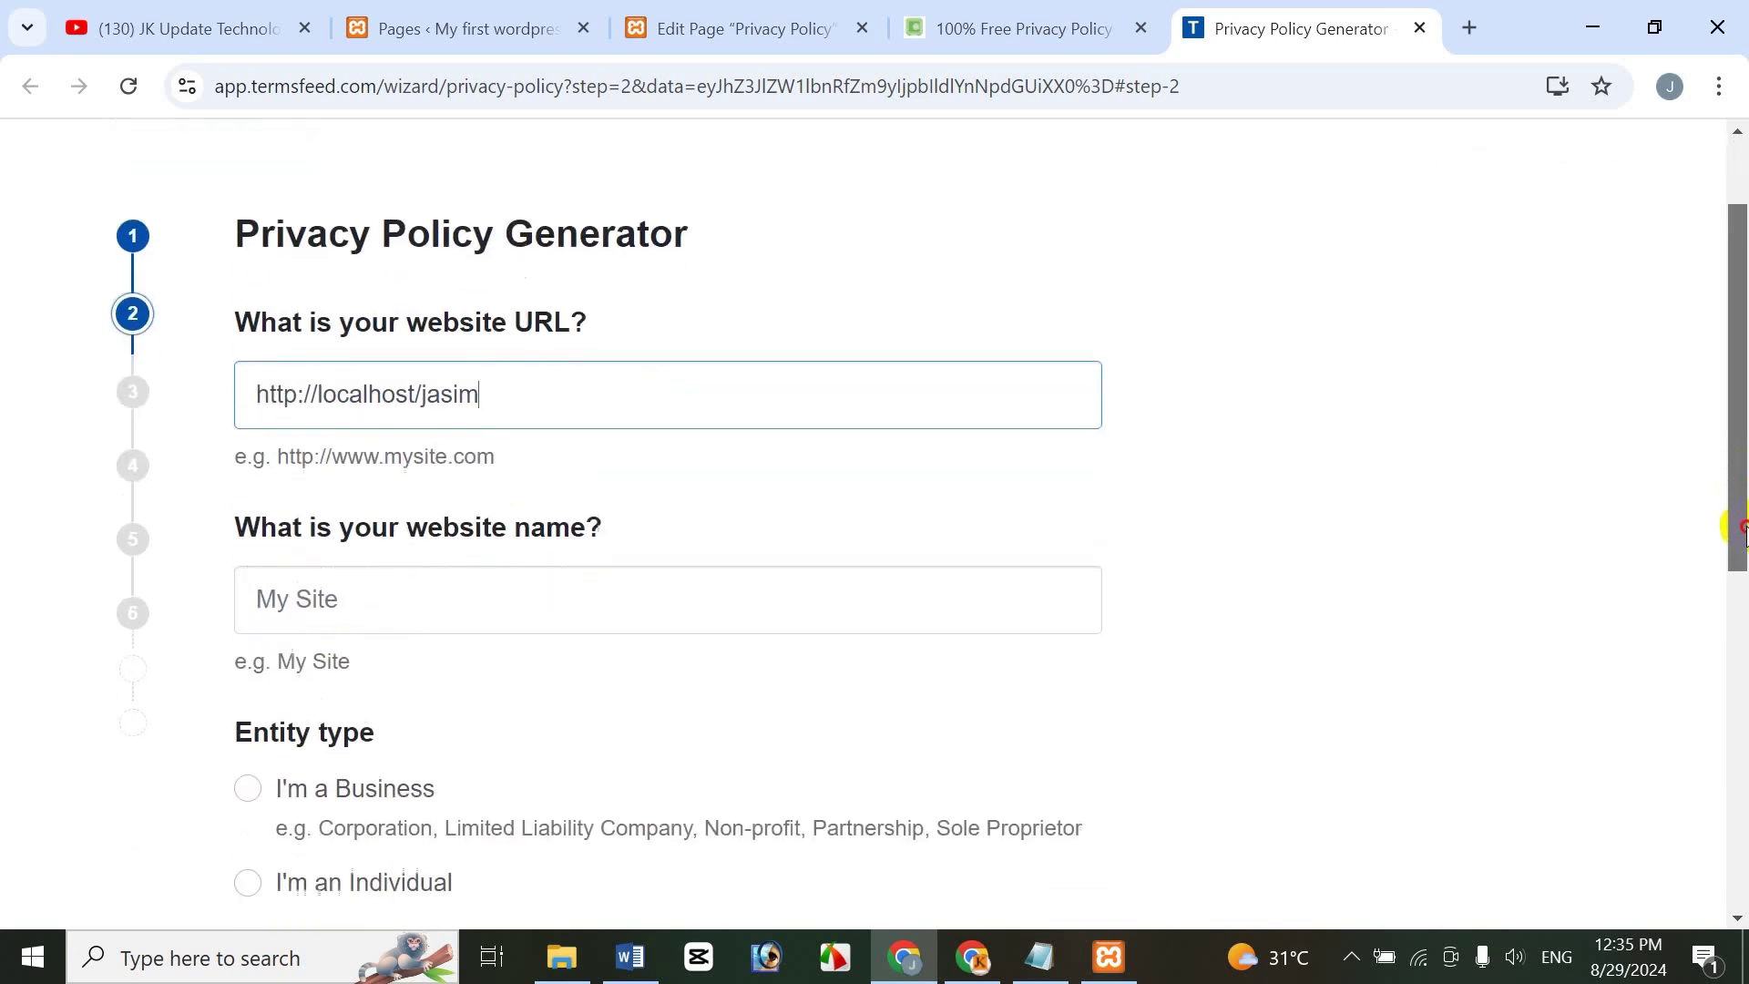
Complete the website details with the name Online Fashion BD, entity type Individual and country Bangladesh, and continue
left_click(364, 590)
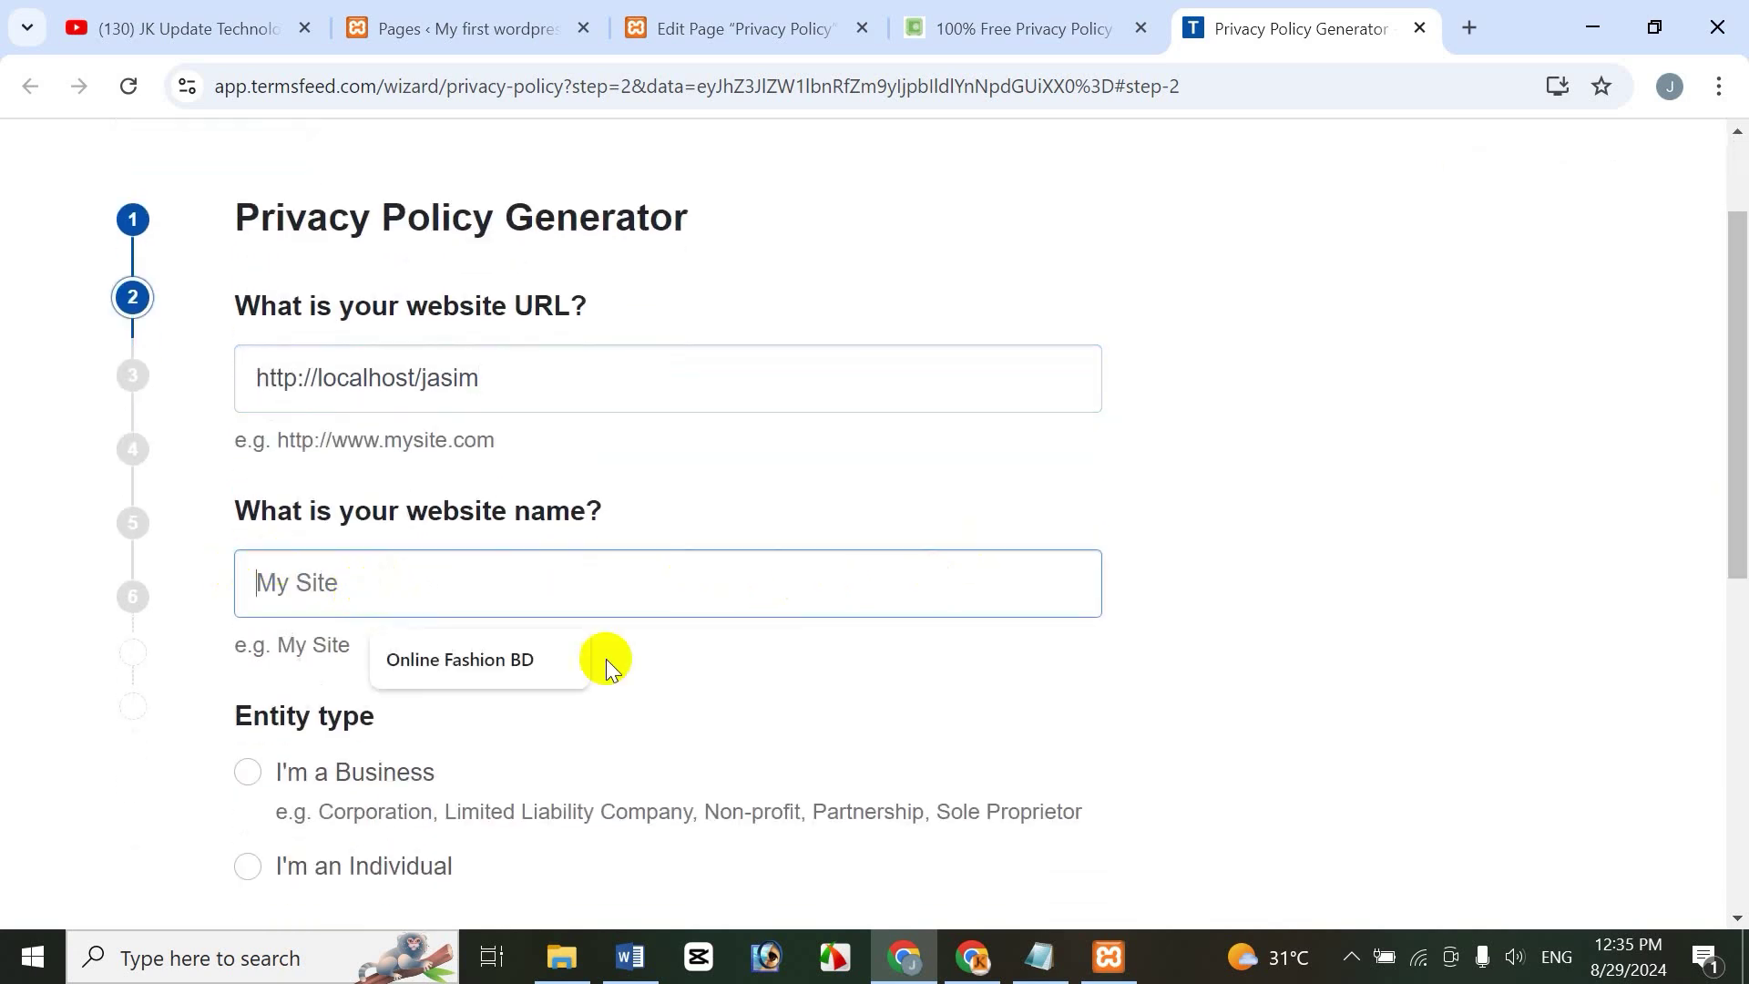
left_click(536, 662)
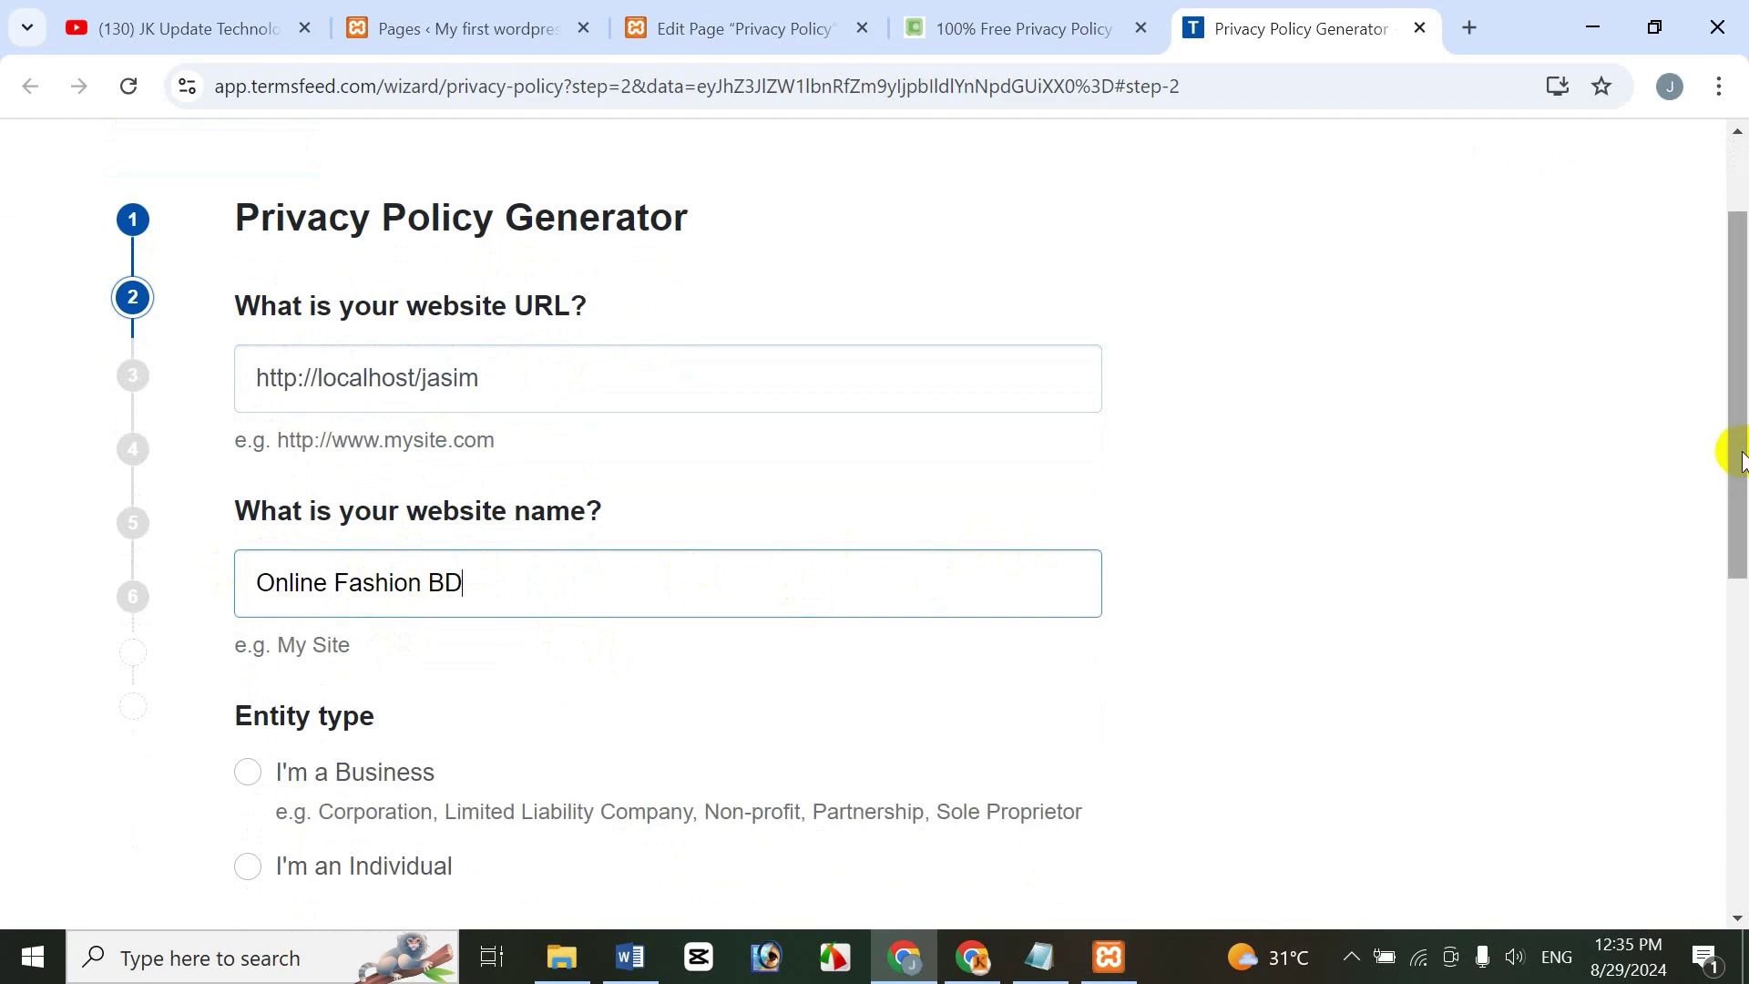
left_click_drag(1735, 470, 1737, 729)
left_click(253, 626)
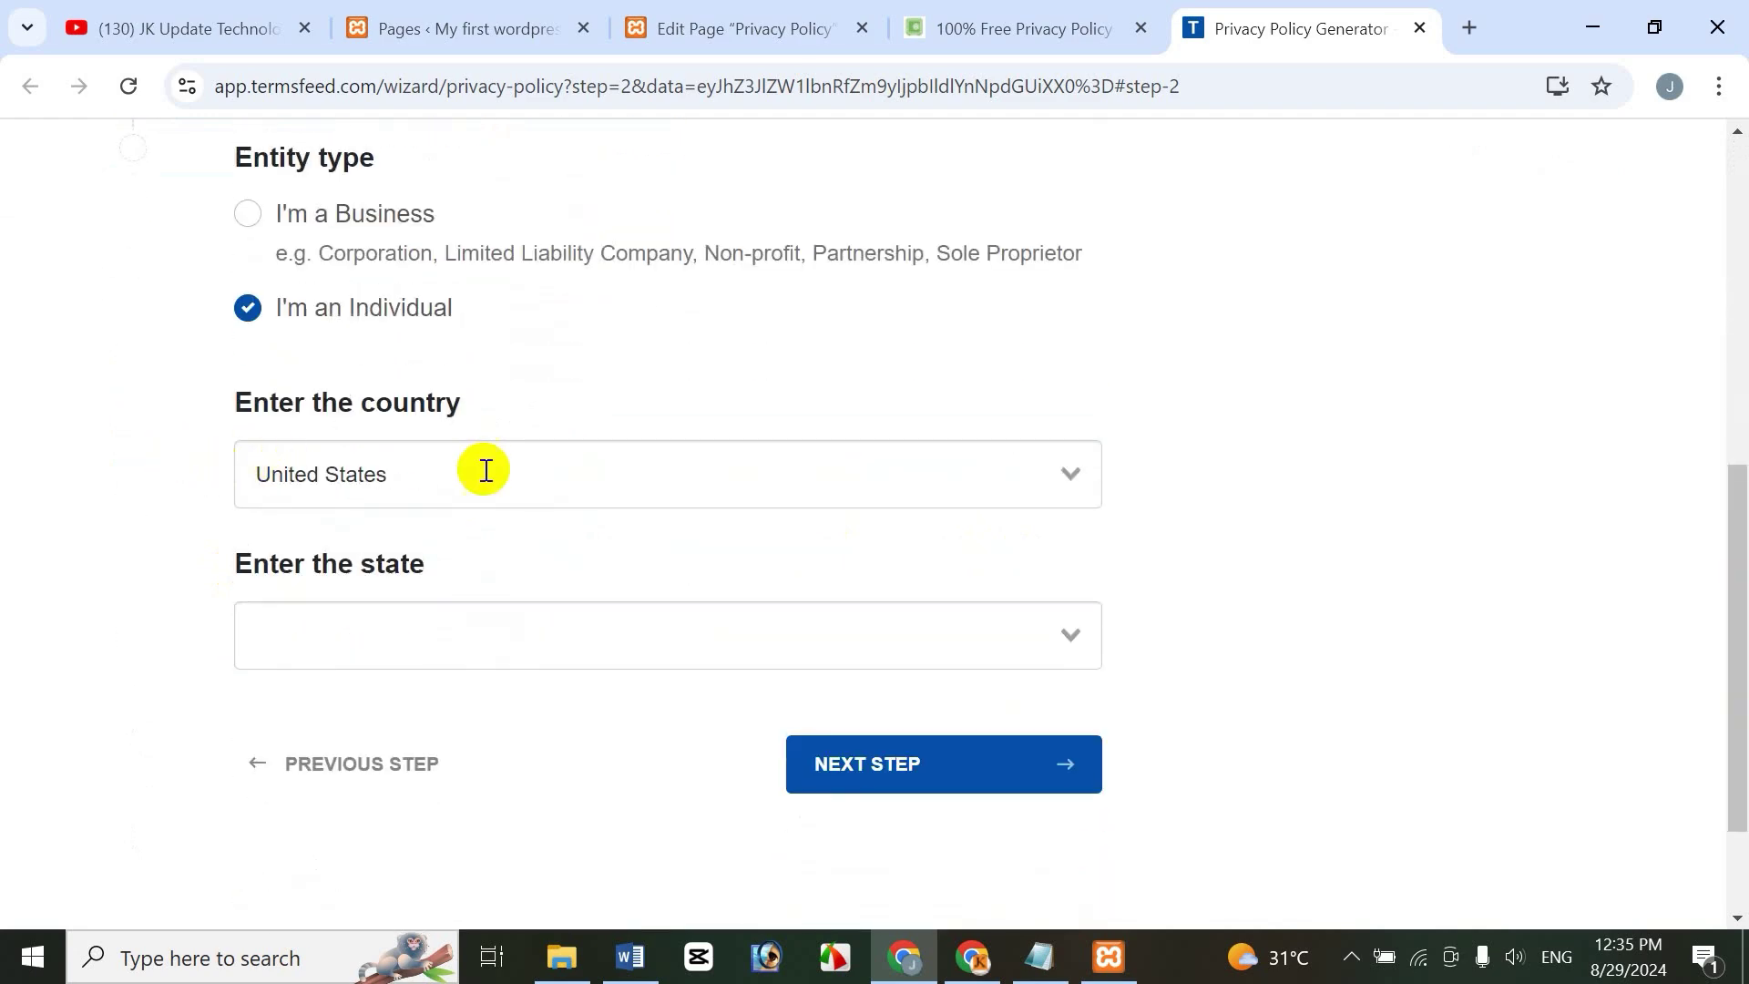
left_click(491, 470)
type("bang")
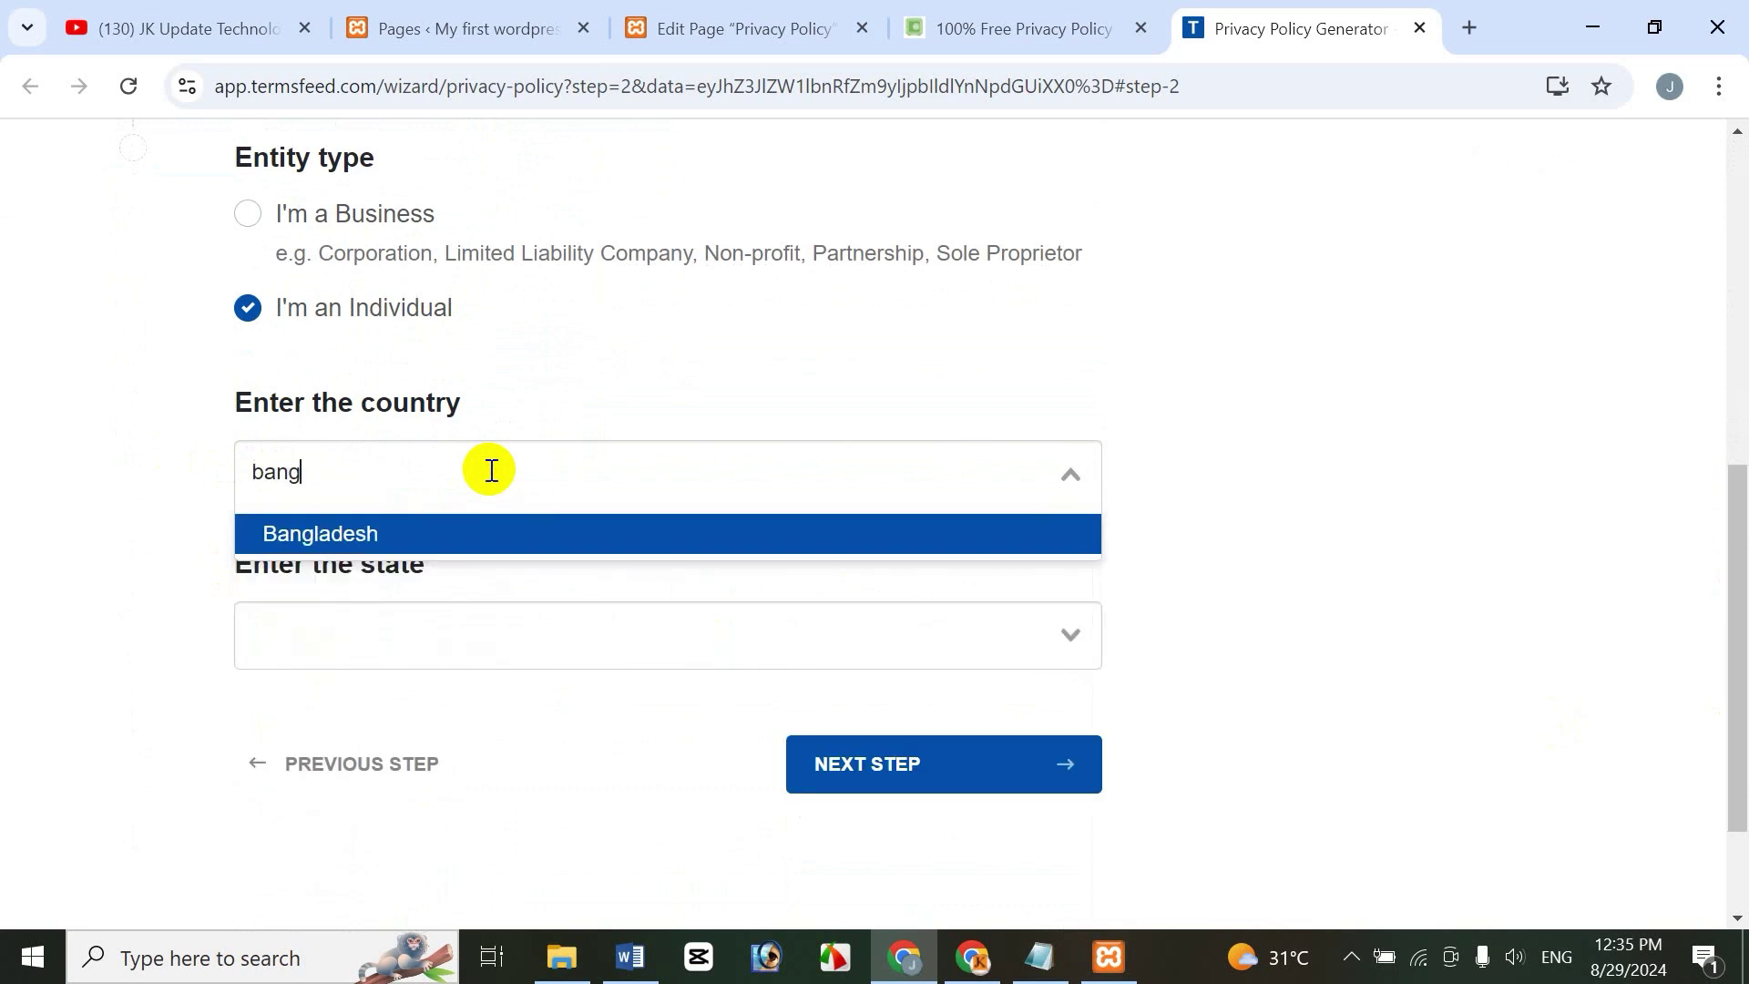
left_click(379, 537)
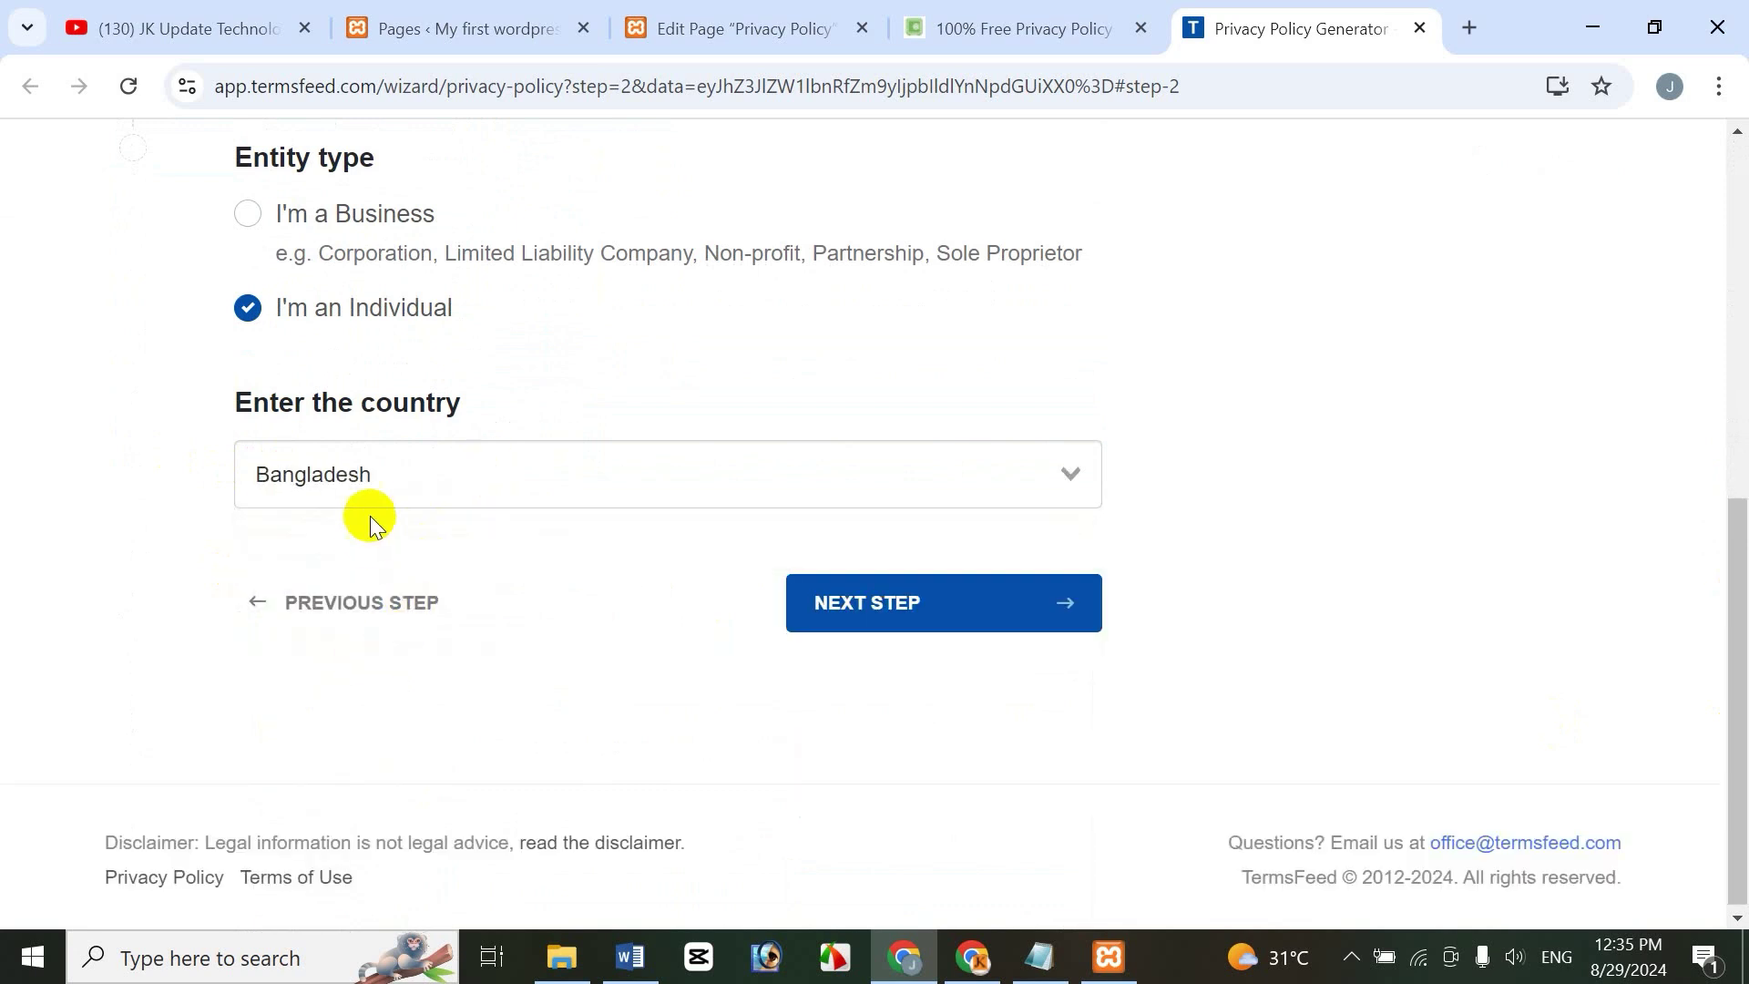
left_click(906, 614)
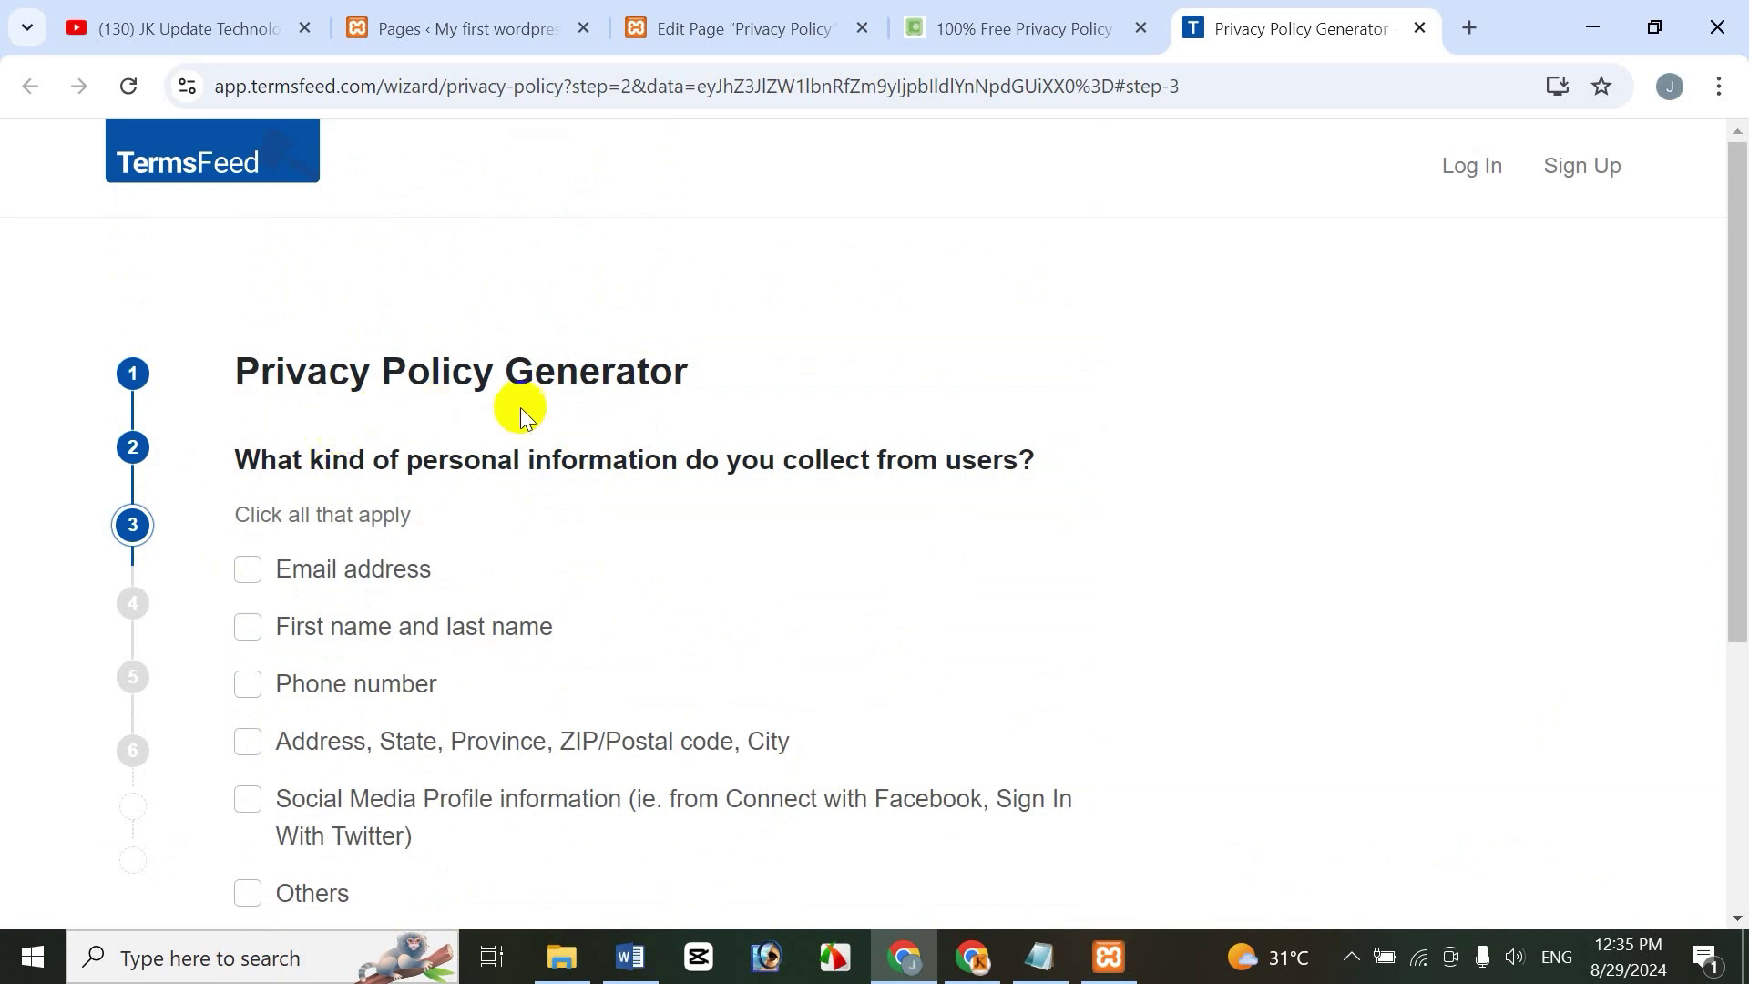
Select Email address as the personal information collected from users and continue to the contact question
scroll(1731, 405, "down", 2)
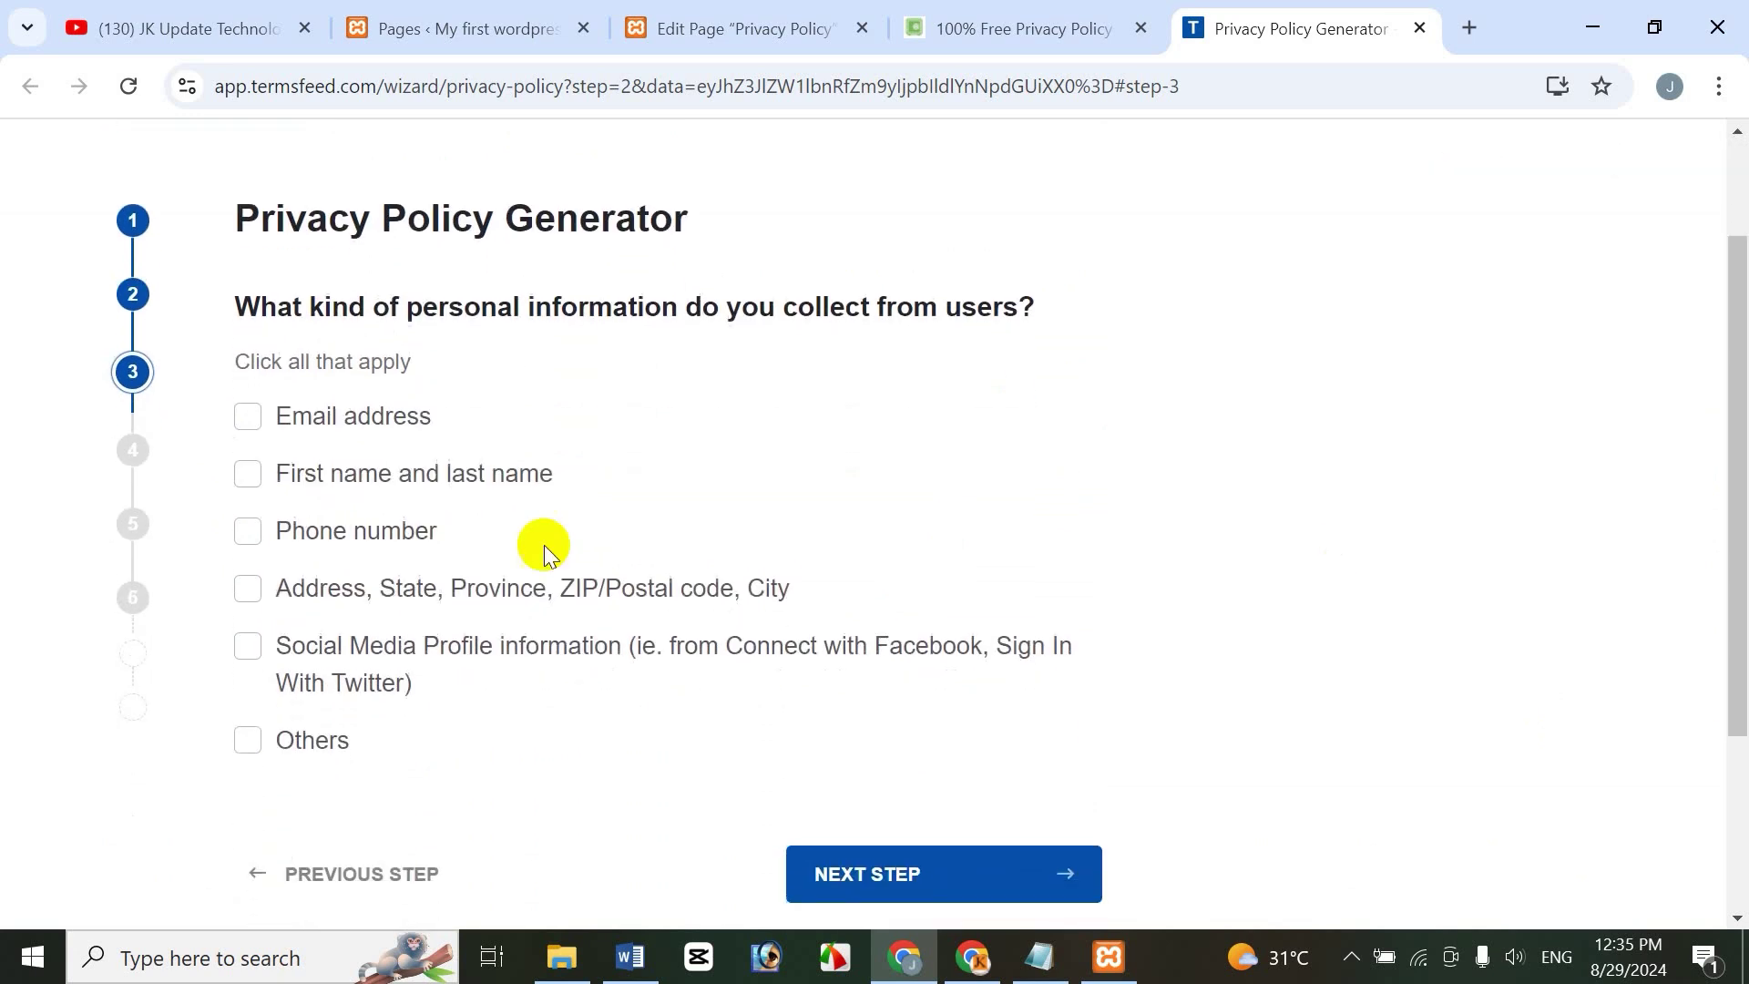
left_click(256, 424)
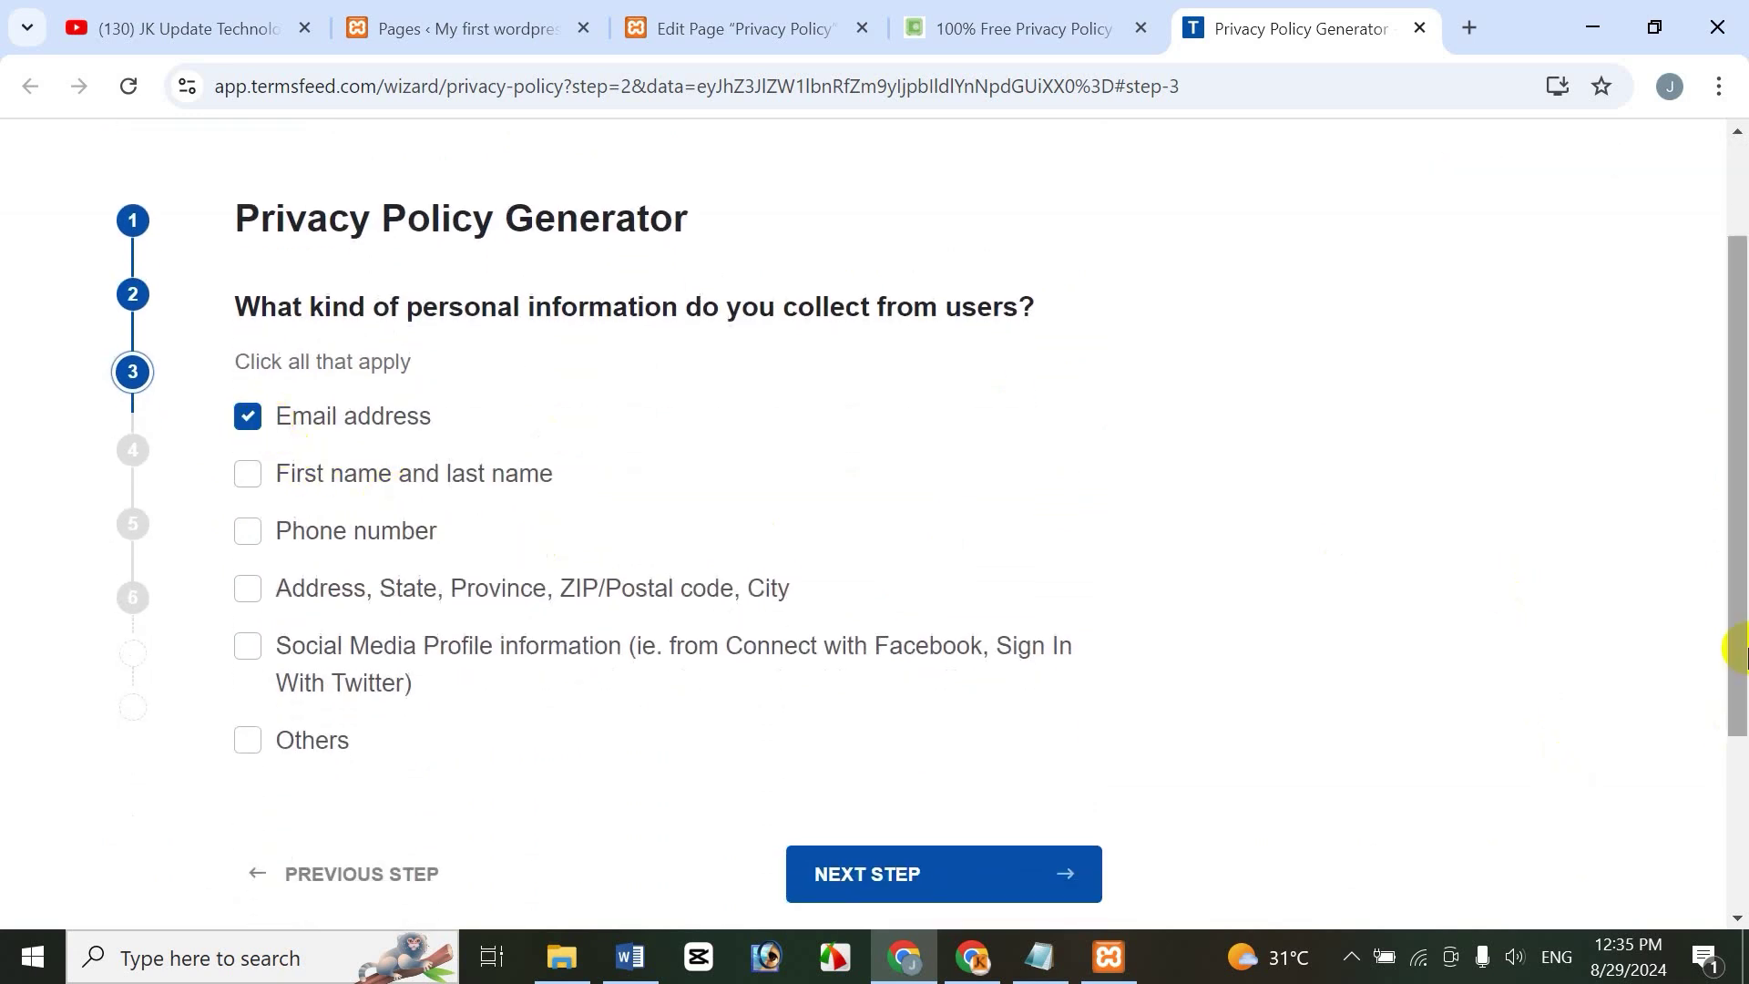
left_click(985, 900)
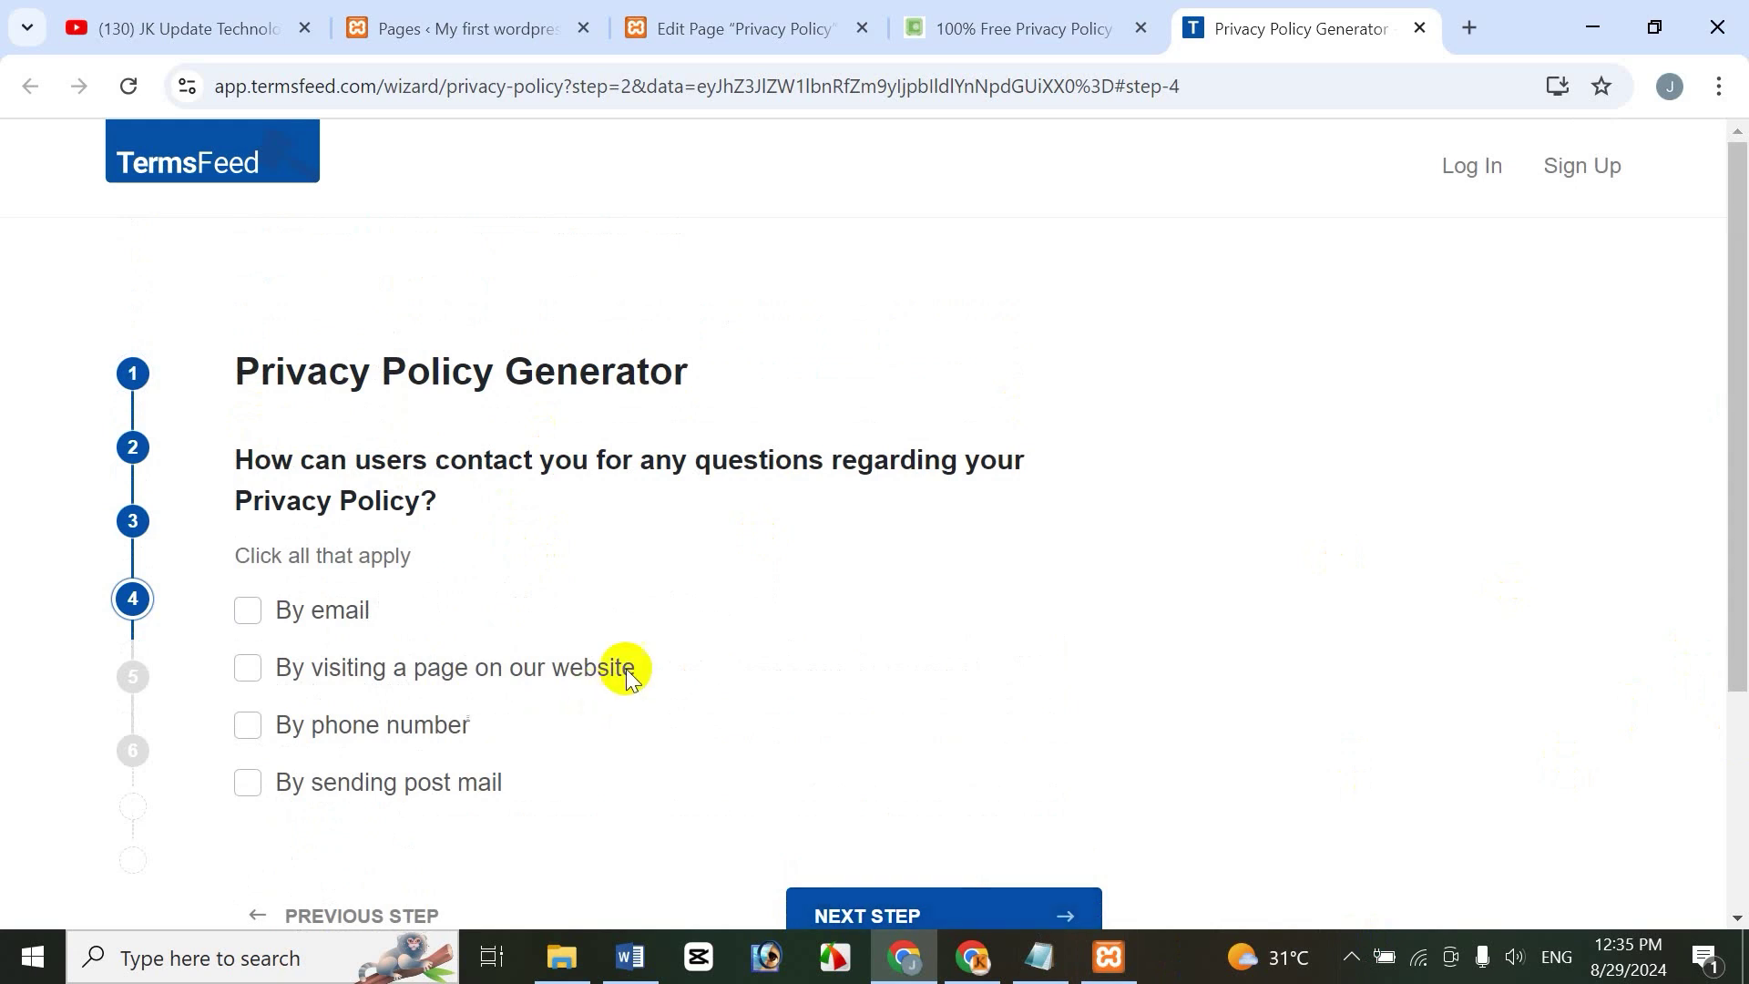
Choose email as the way users can ask about the policy, fill in the contact's e-mail and continue
left_click(248, 611)
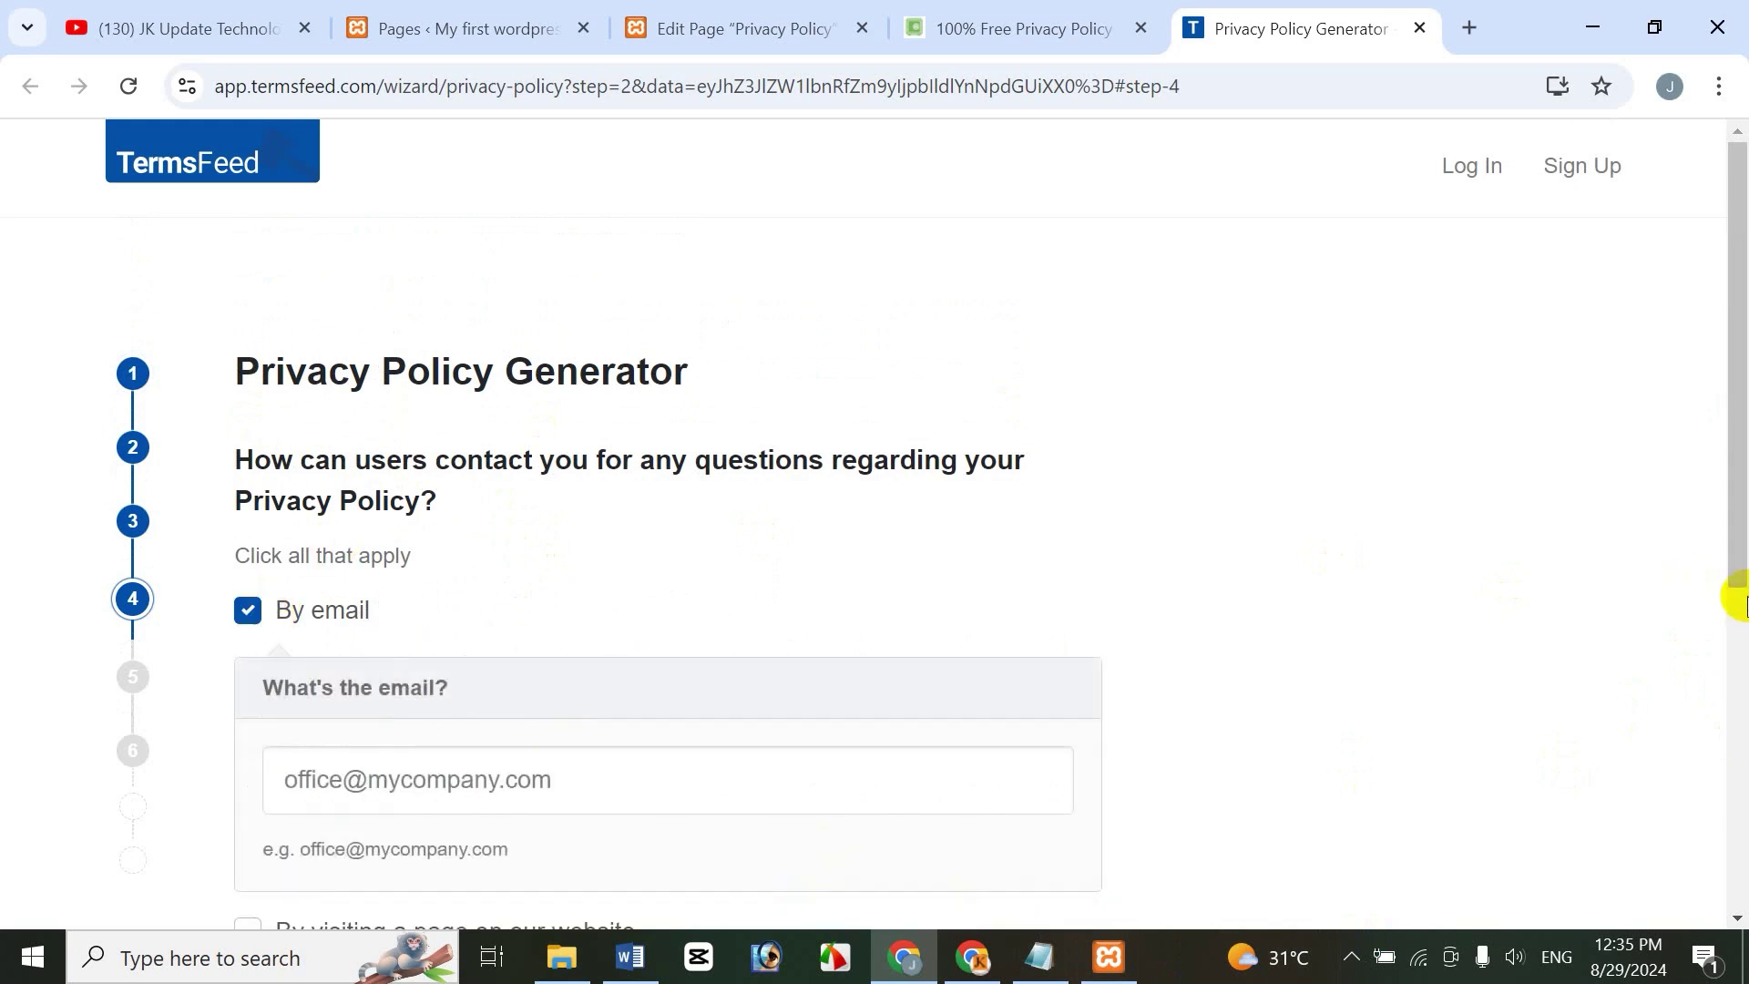
scroll(1733, 644, "down", 3)
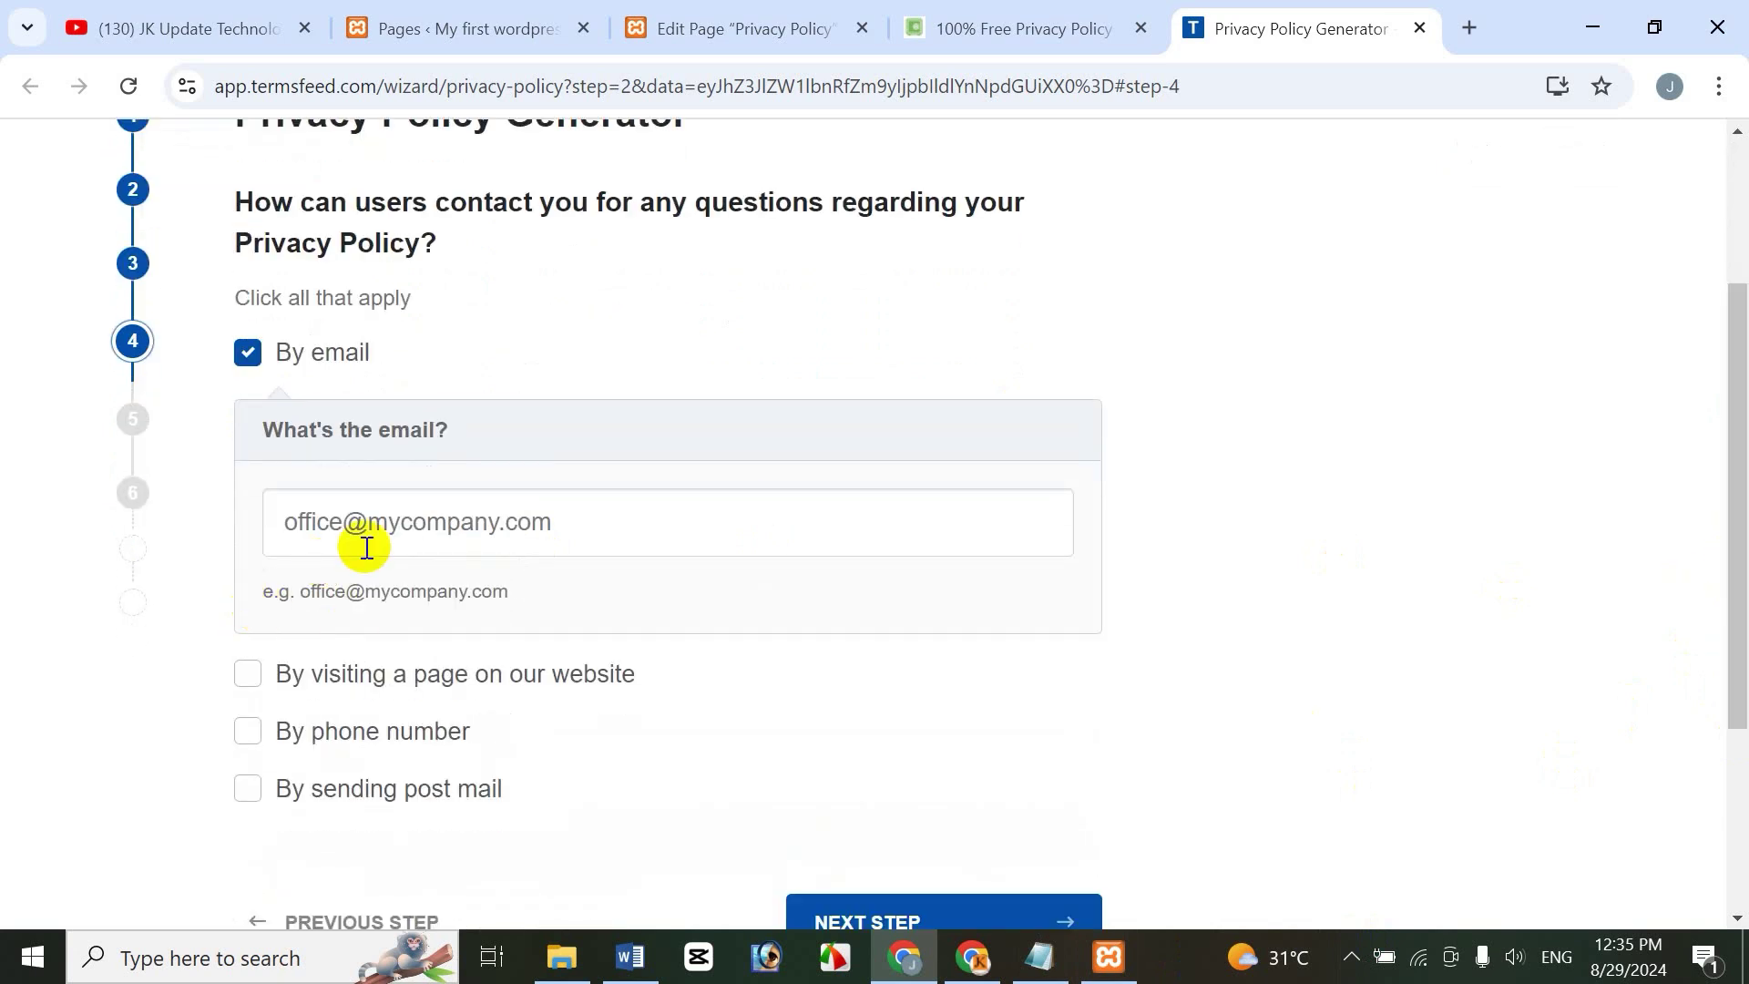
left_click(445, 534)
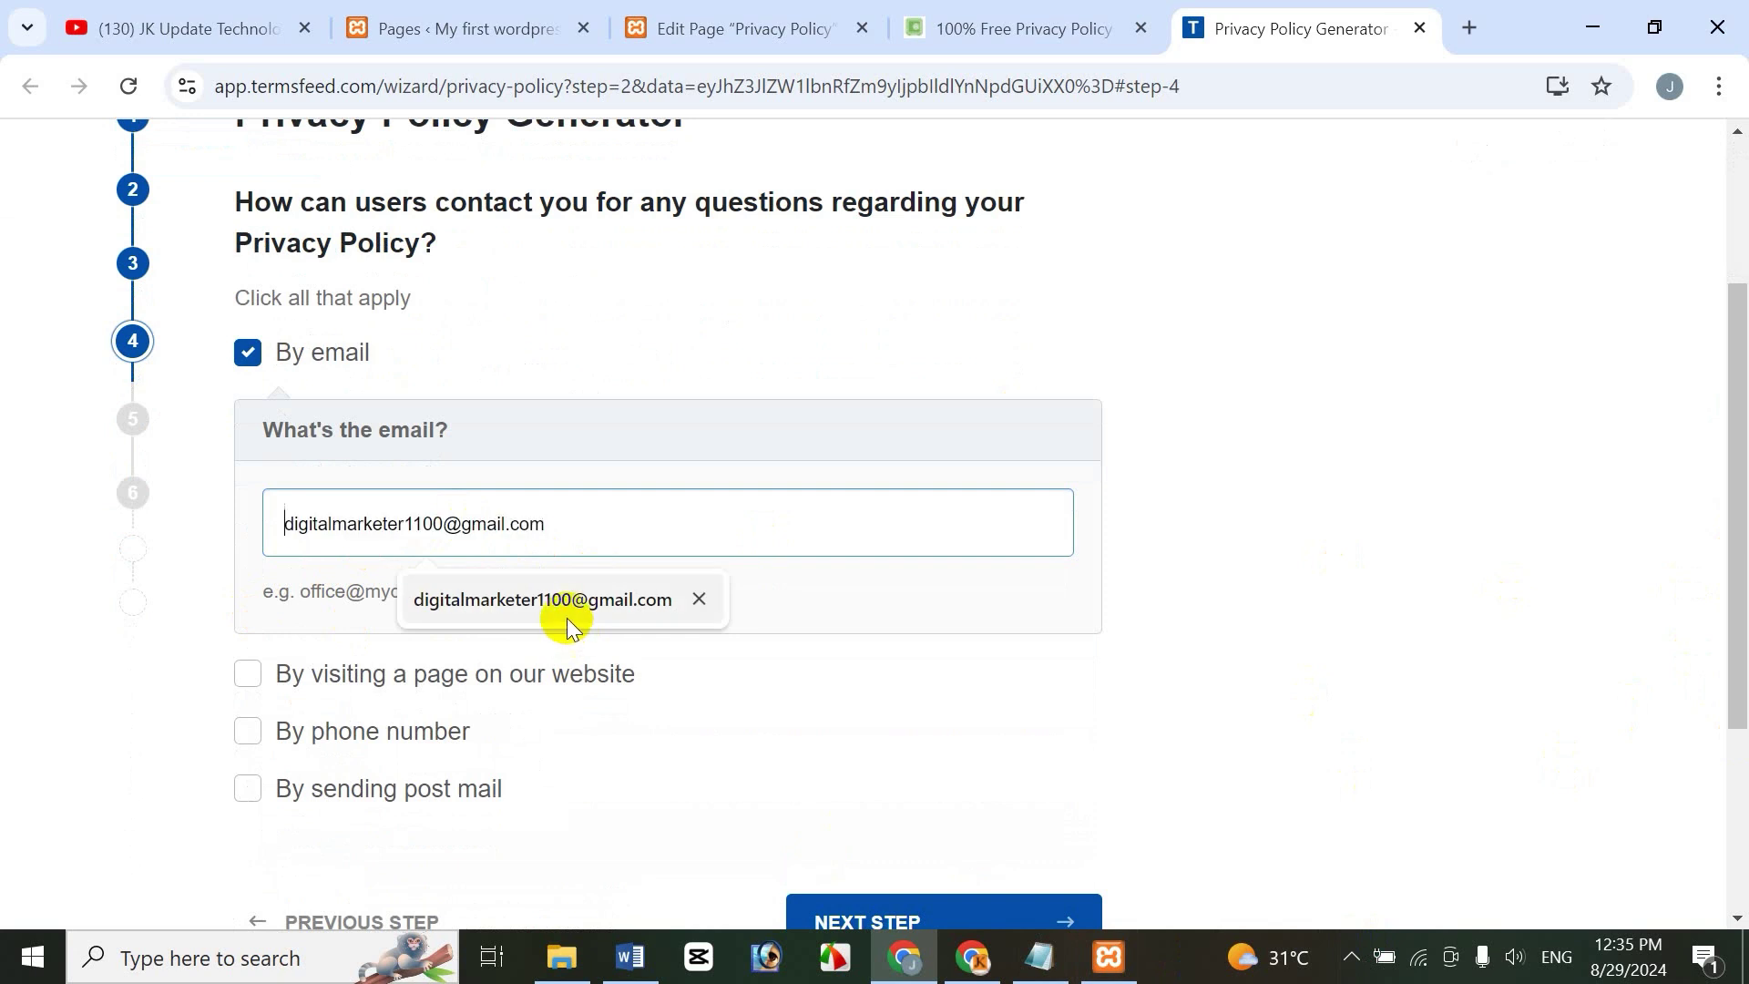
left_click(515, 609)
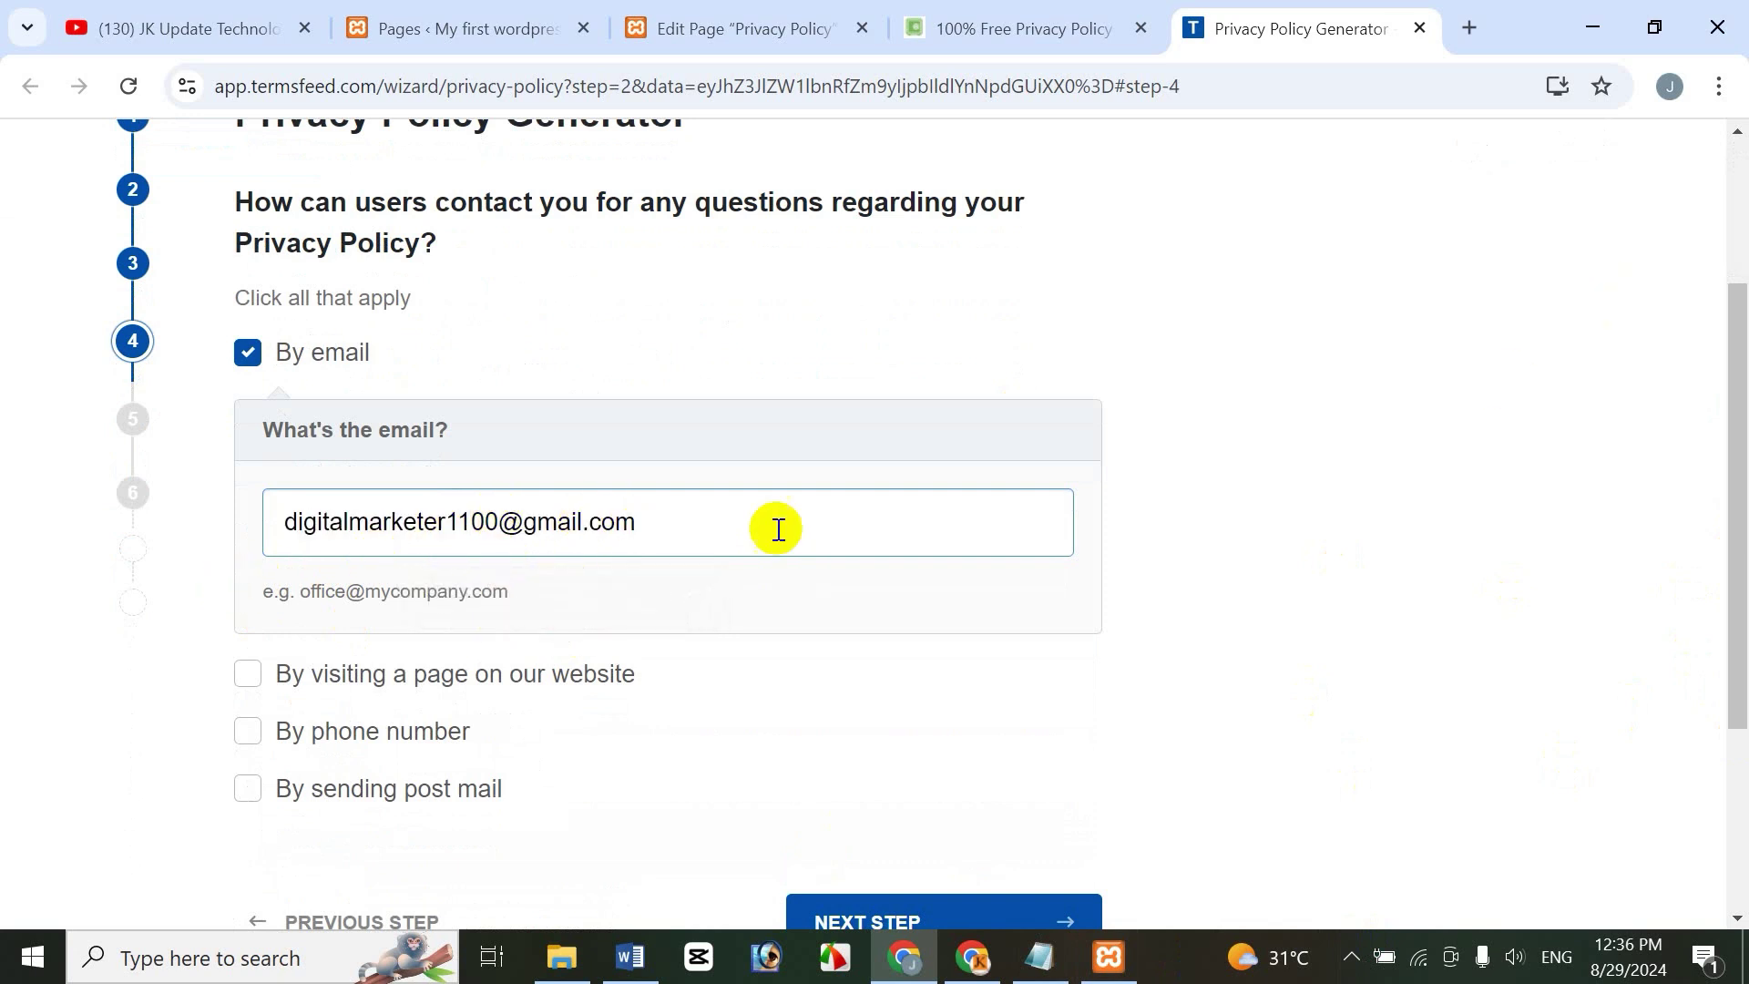
scroll(1740, 597, "down", 1)
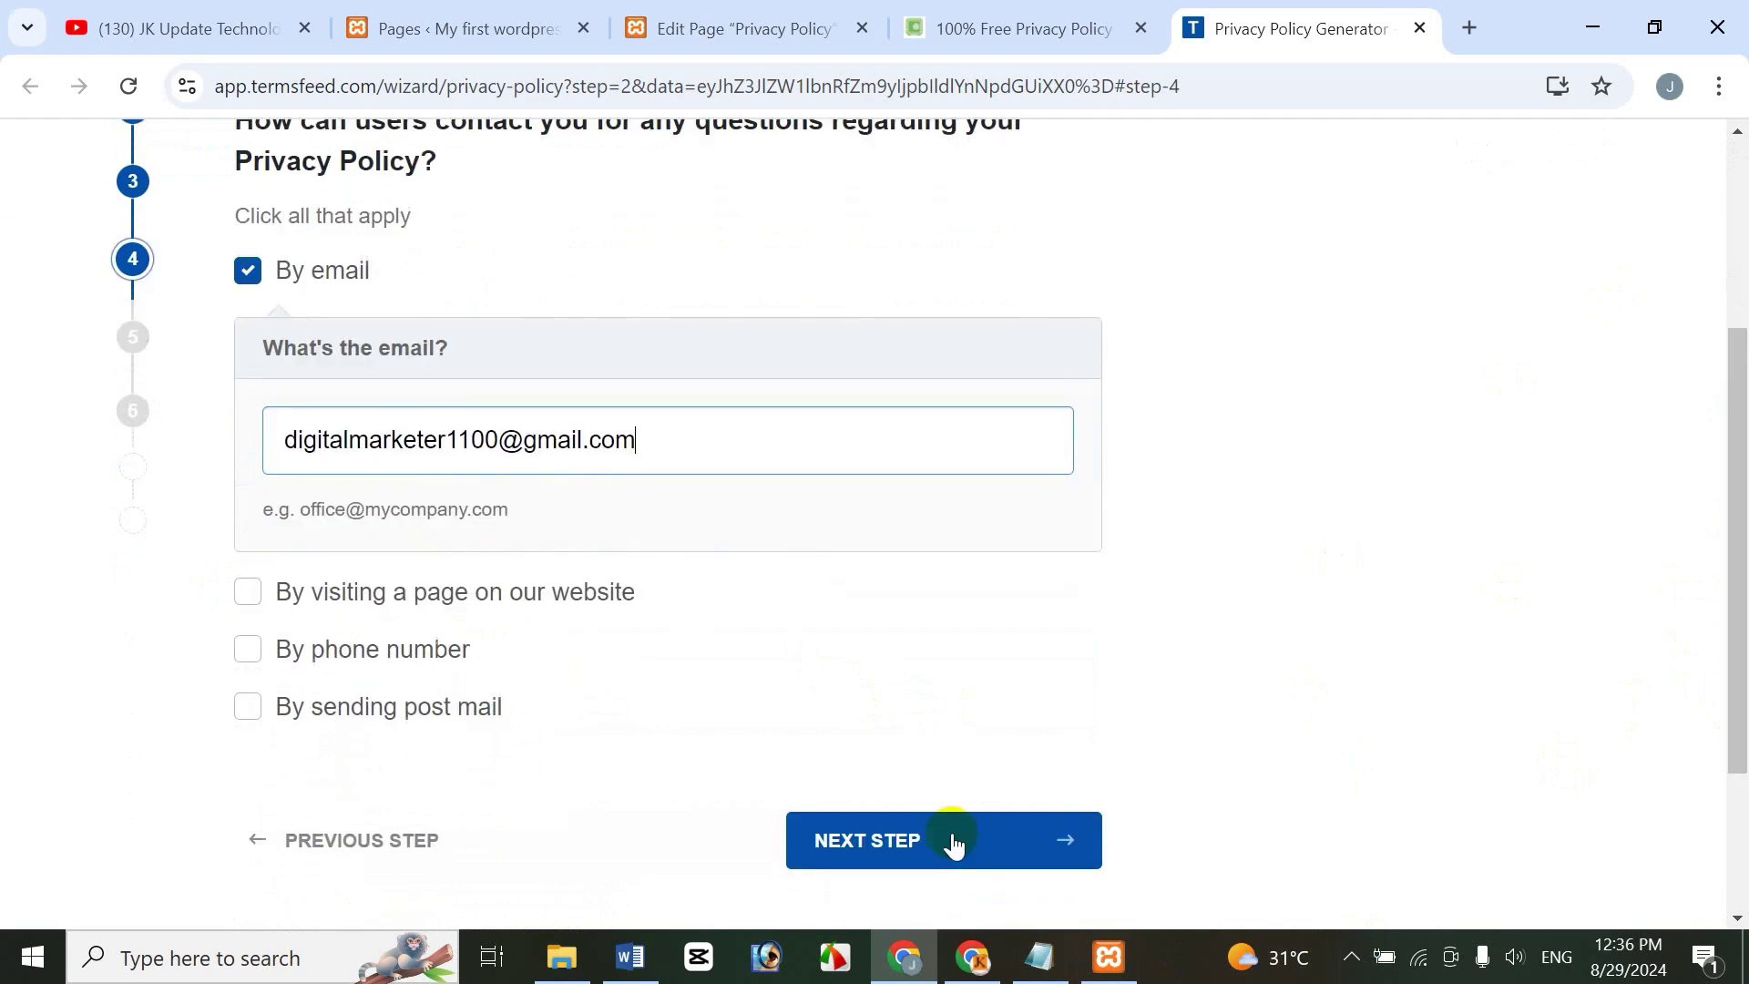
left_click(917, 839)
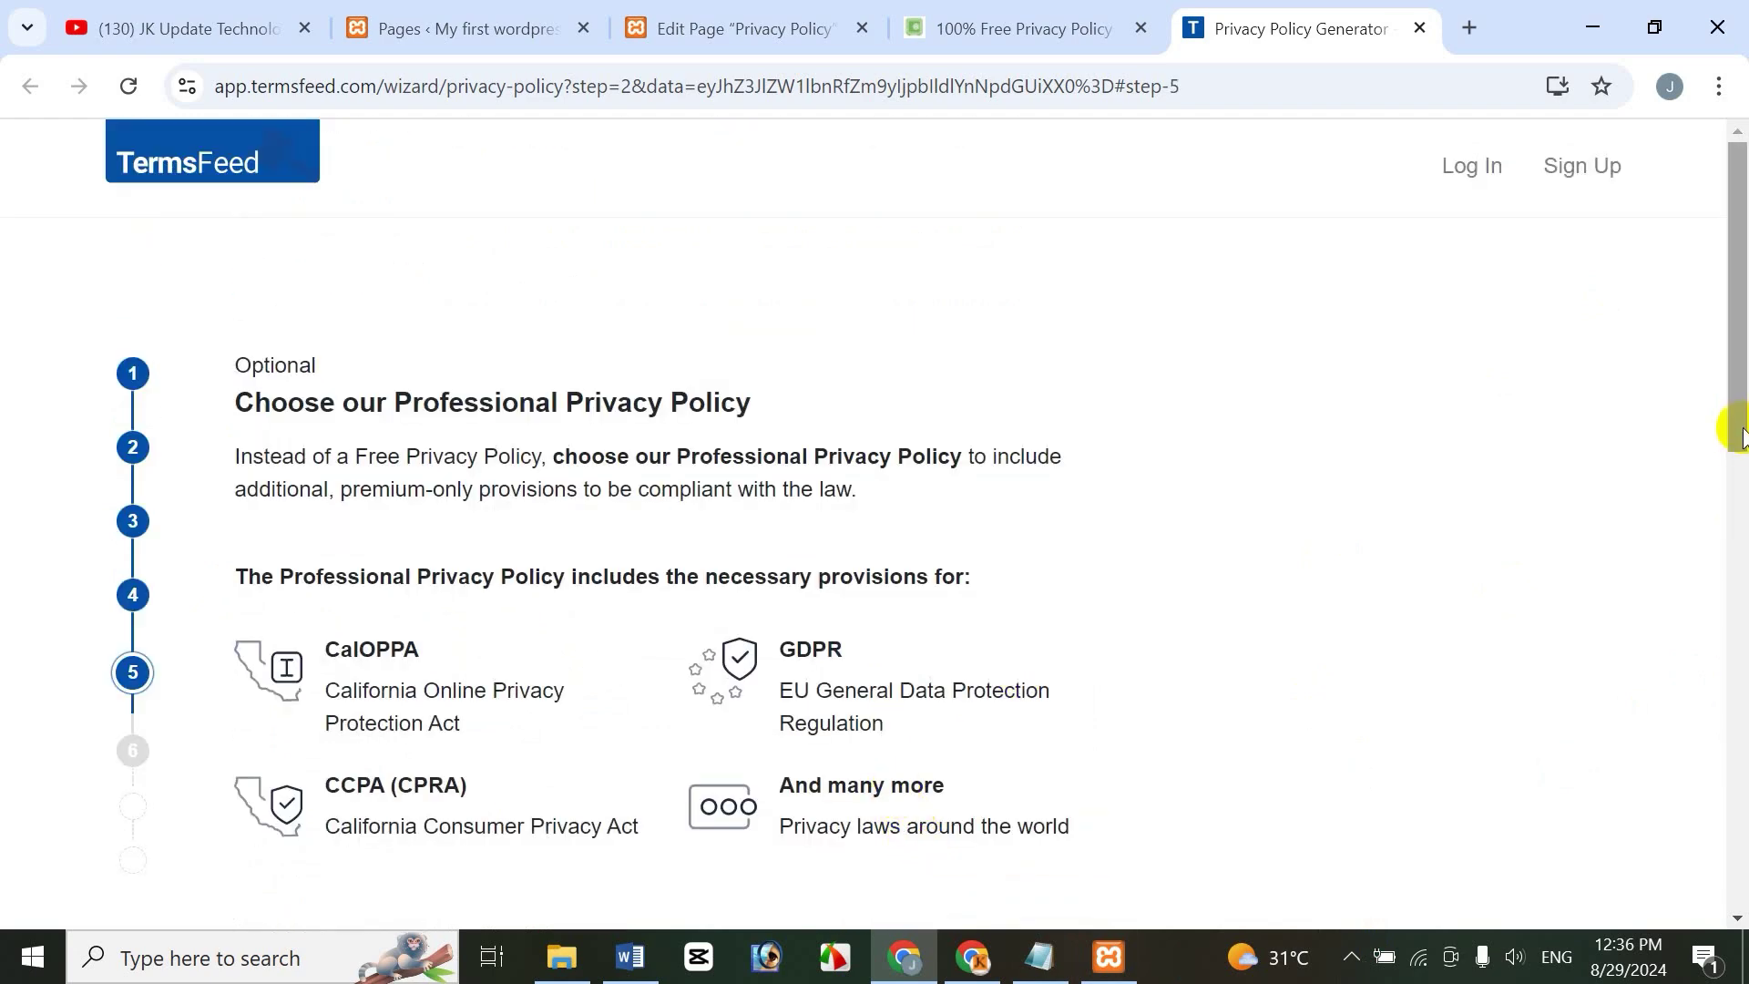
Decline the Professional Privacy Policy upgrade and continue with the free version
left_click_drag(1735, 422, 1740, 694)
scroll(1739, 694, "down", 5)
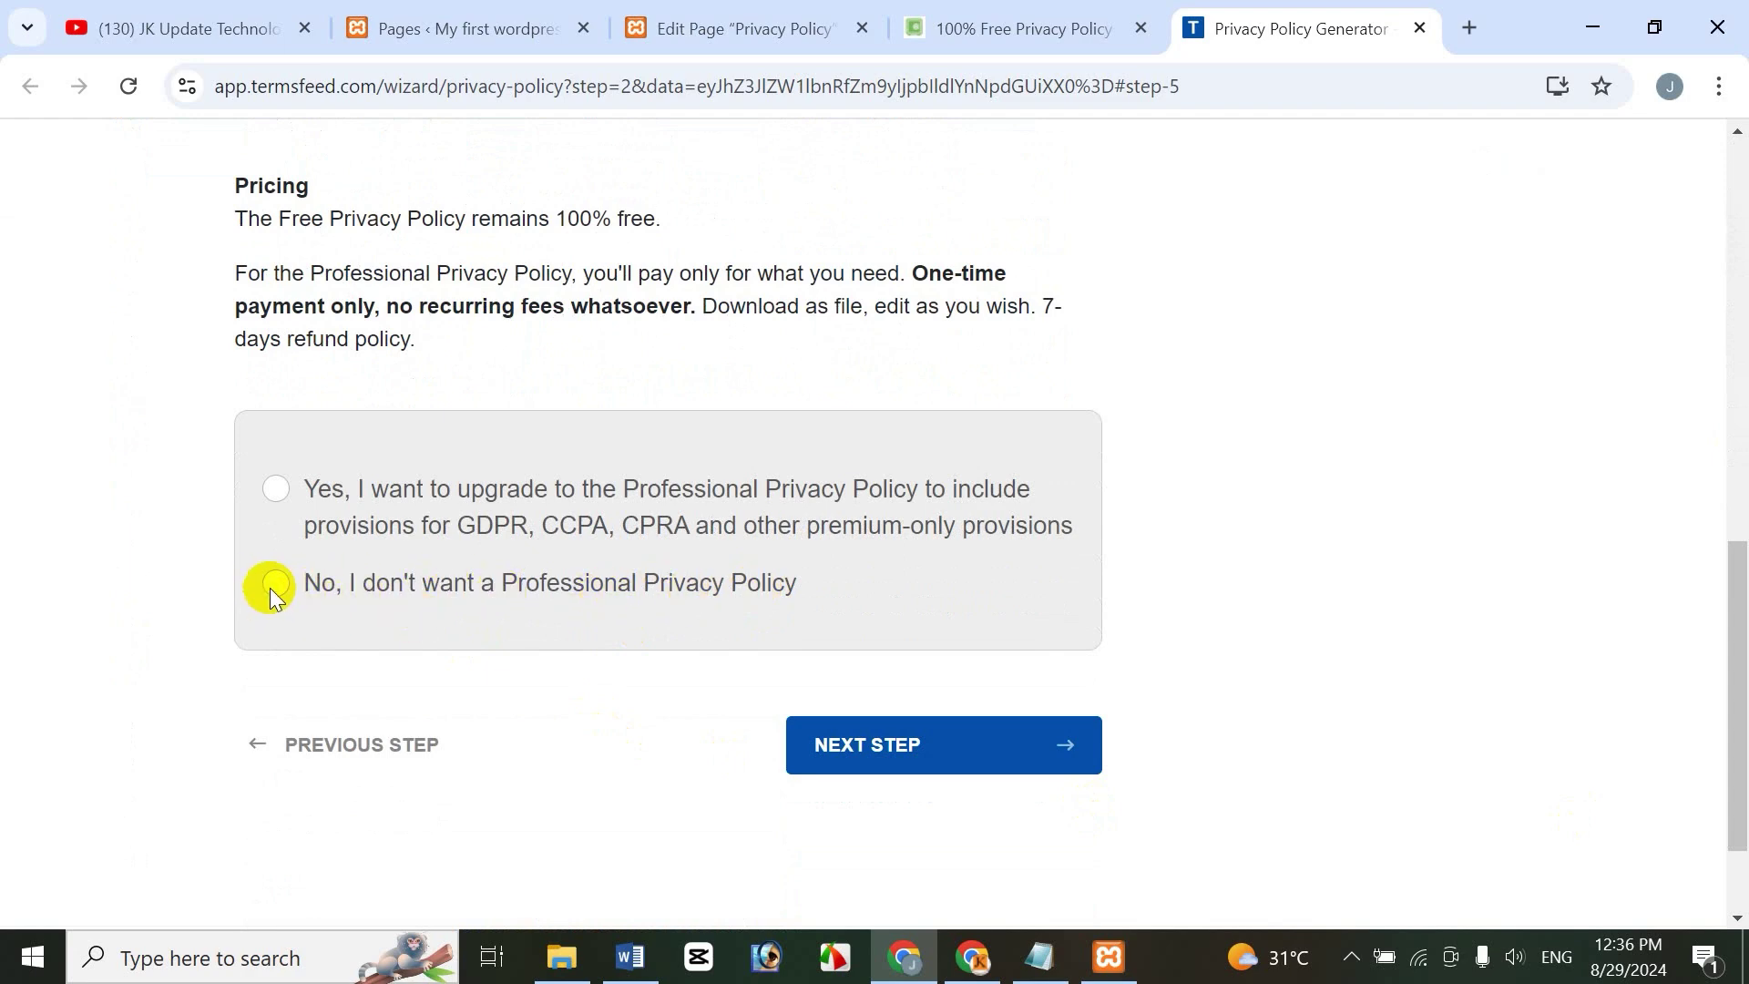
left_click(863, 753)
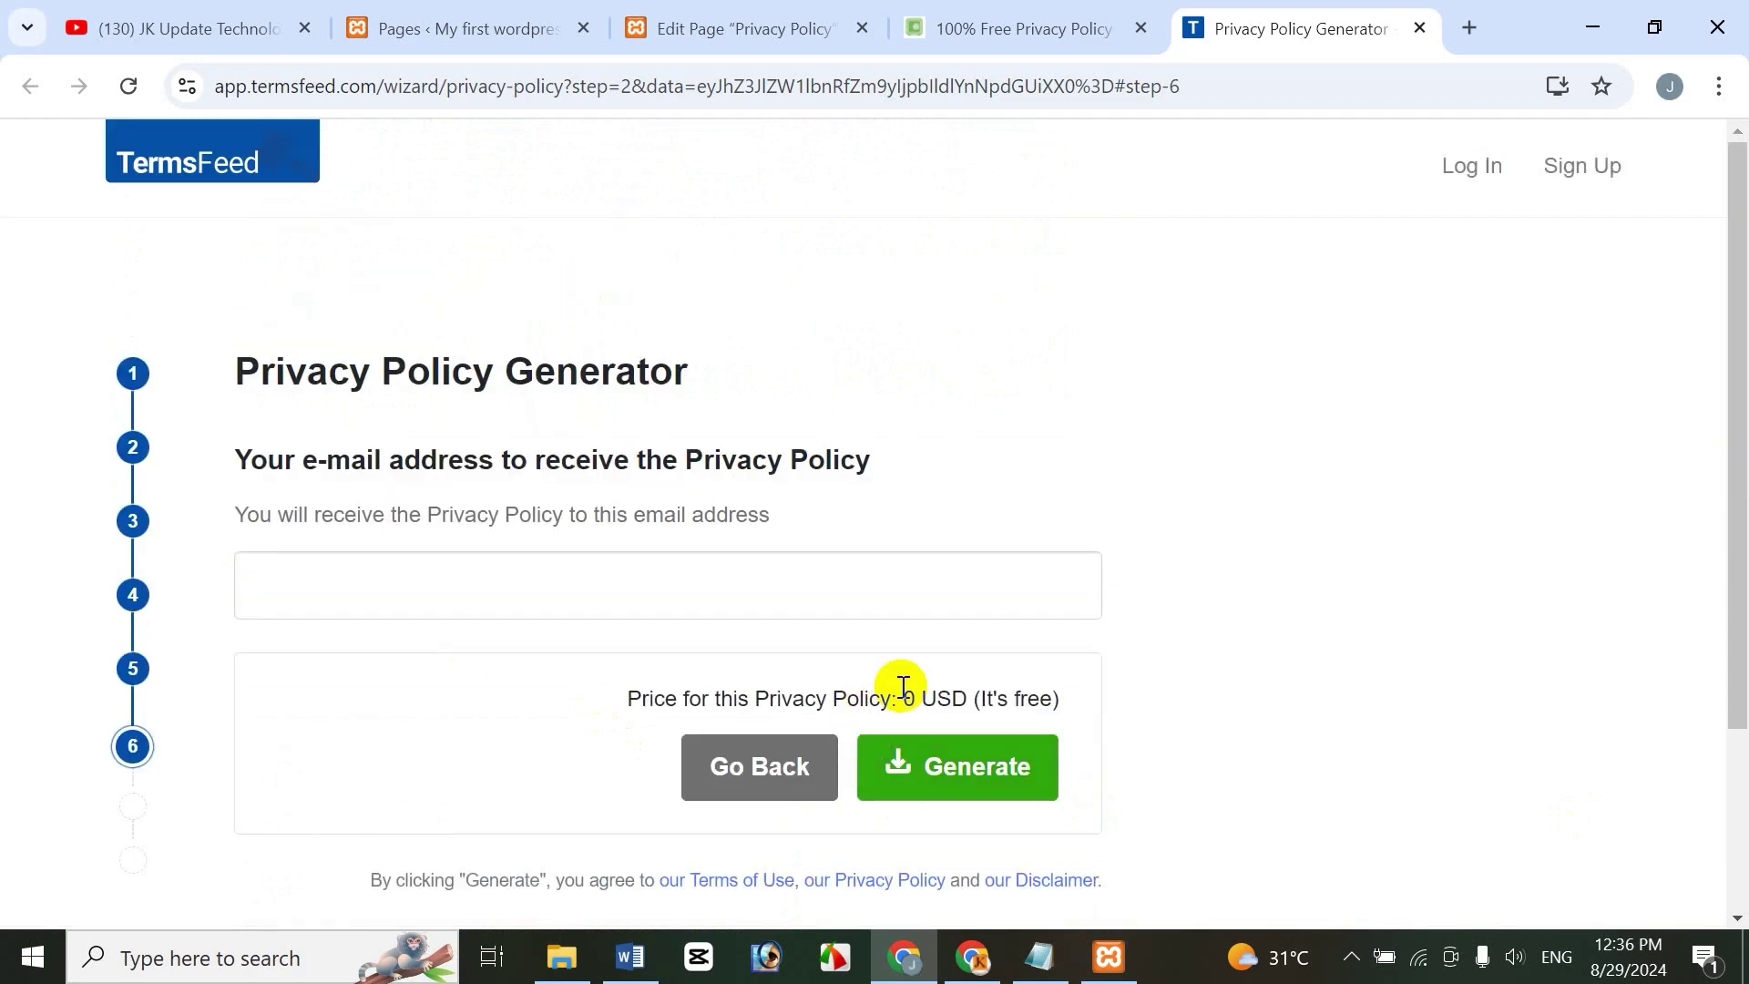
Enter the recipient's e-mail address and generate the free privacy policy
left_click(374, 583)
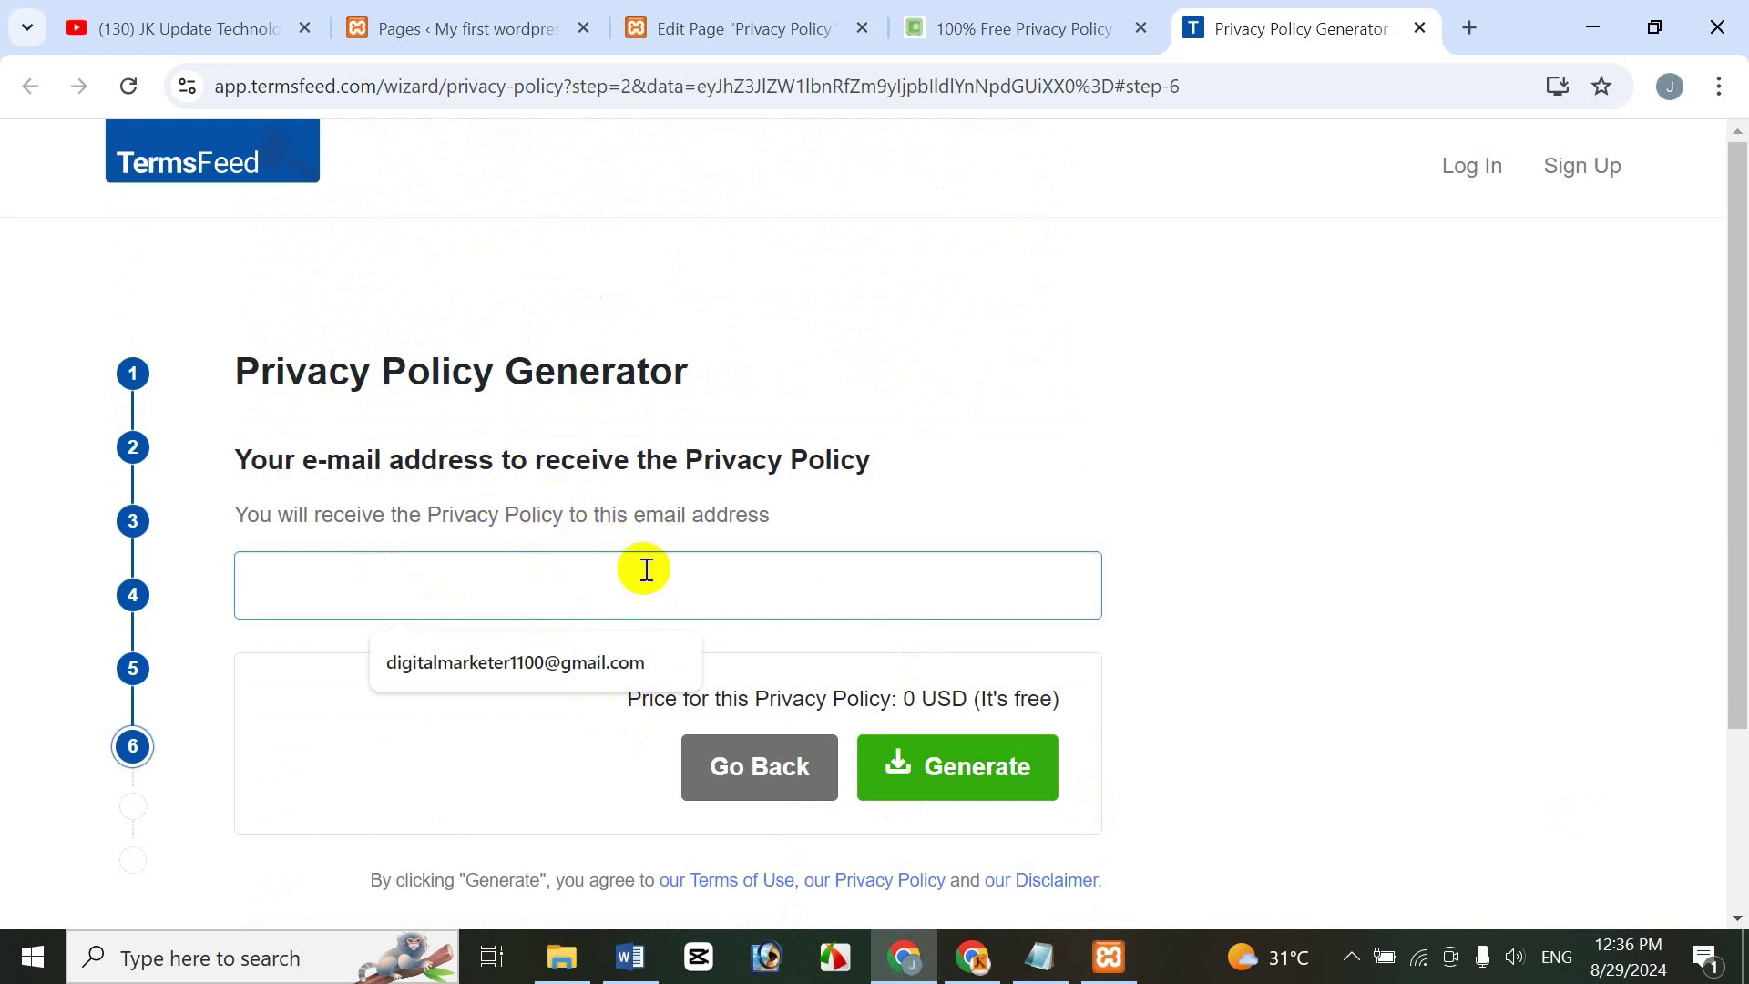
left_click(482, 672)
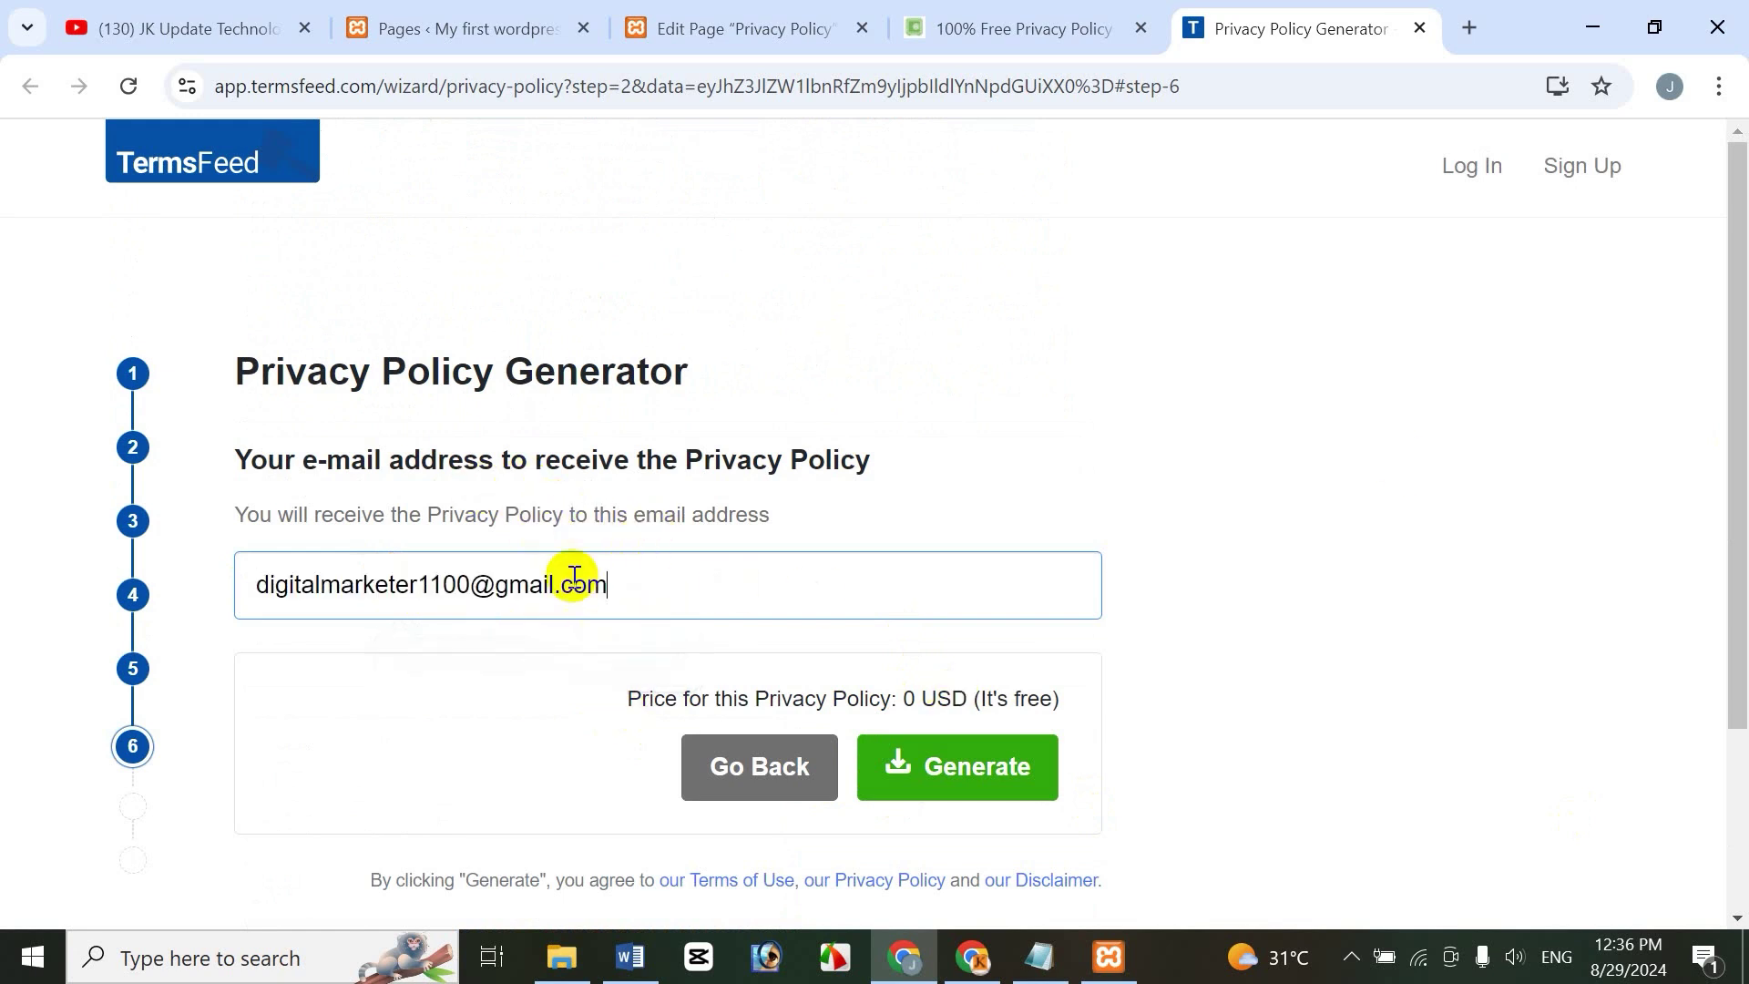
left_click(1019, 781)
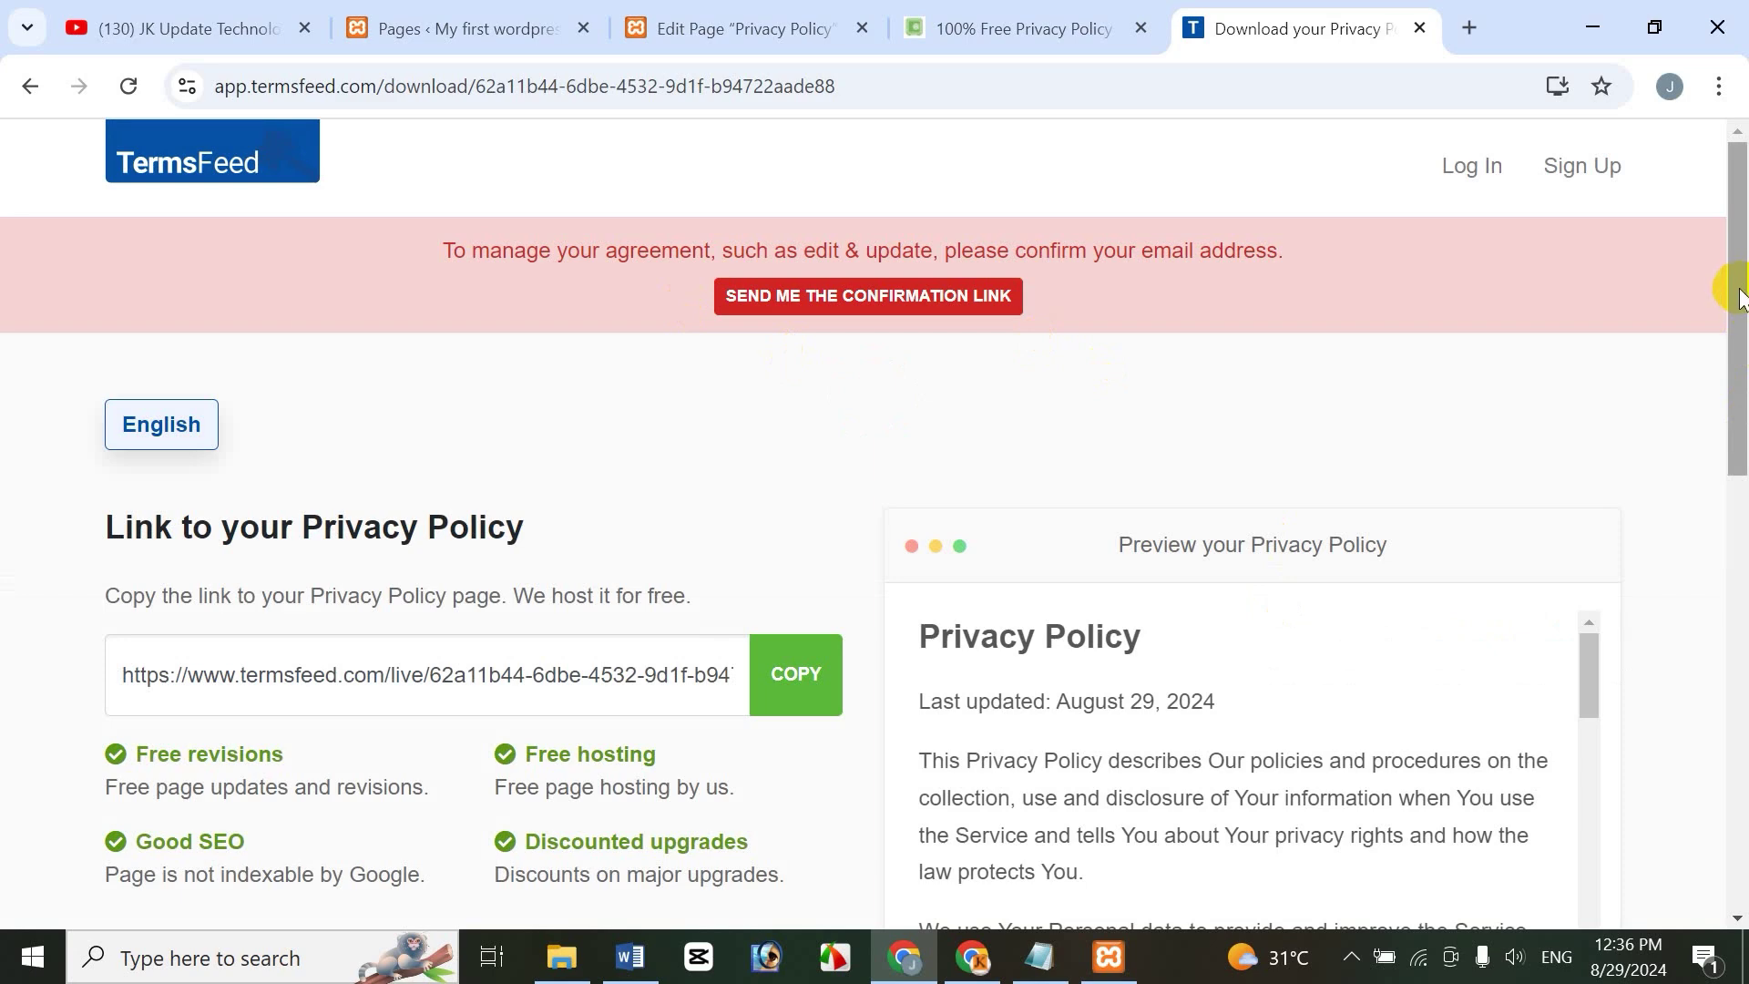
Copy the HTML code of the generated privacy policy to the clipboard
scroll(1739, 296, "down", 3)
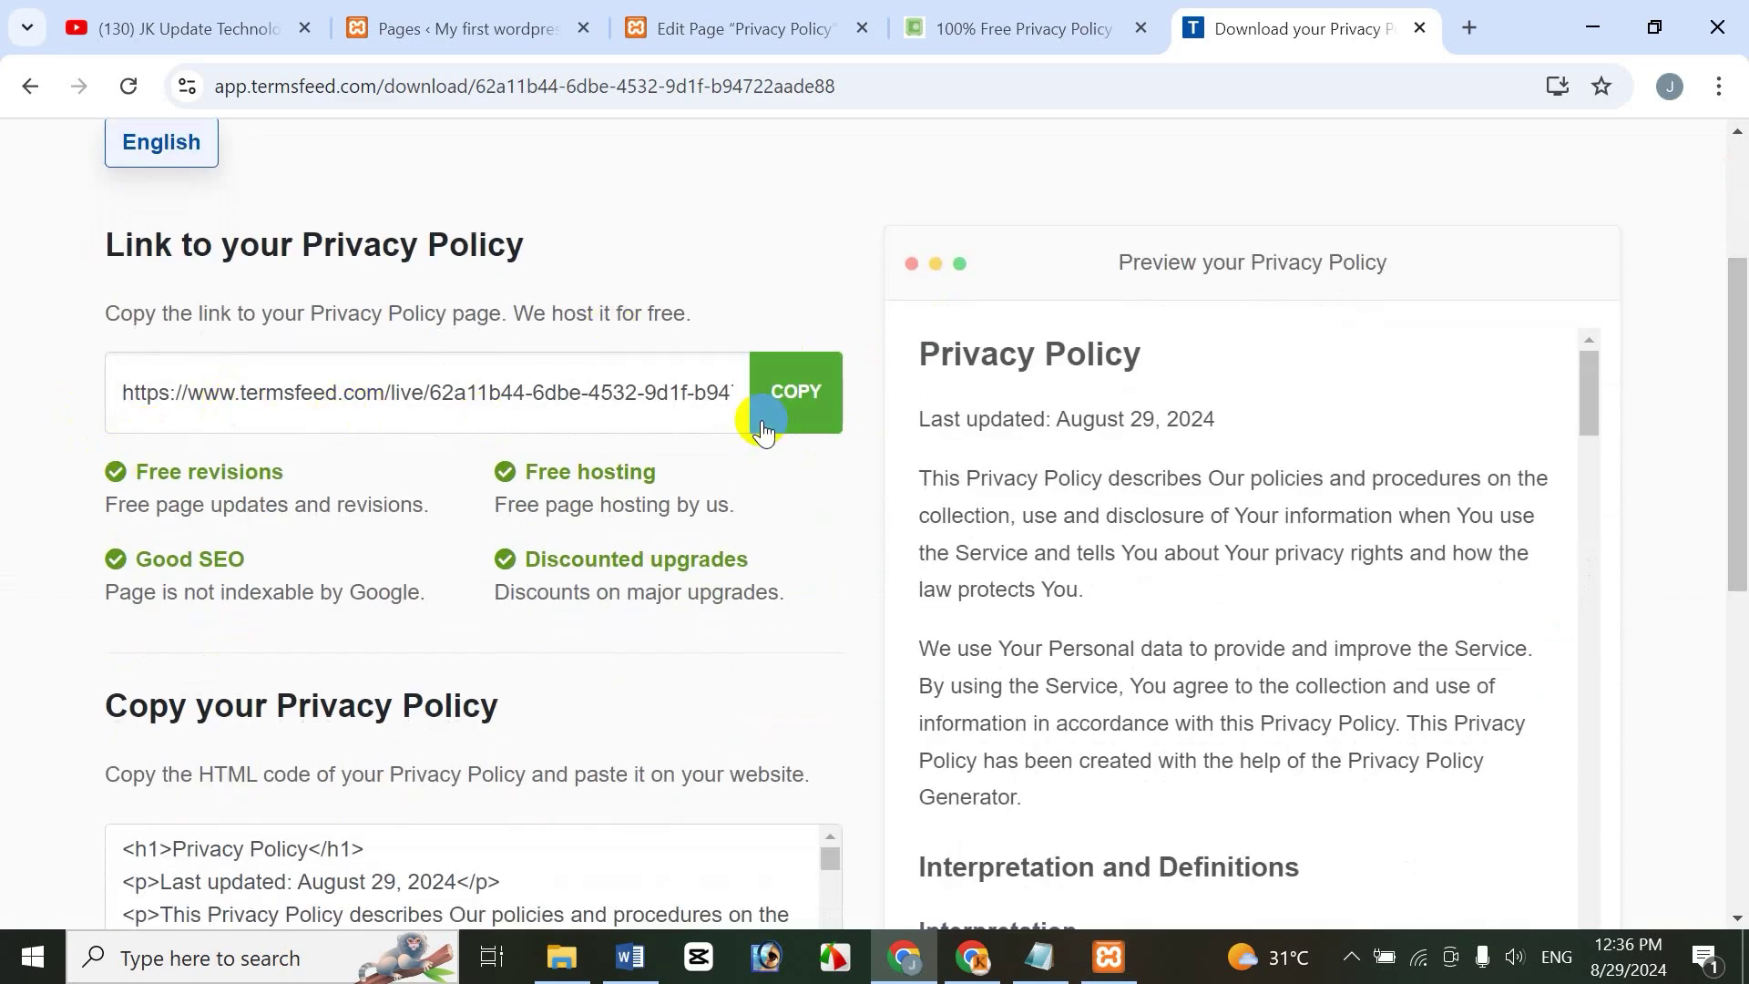
left_click(798, 417)
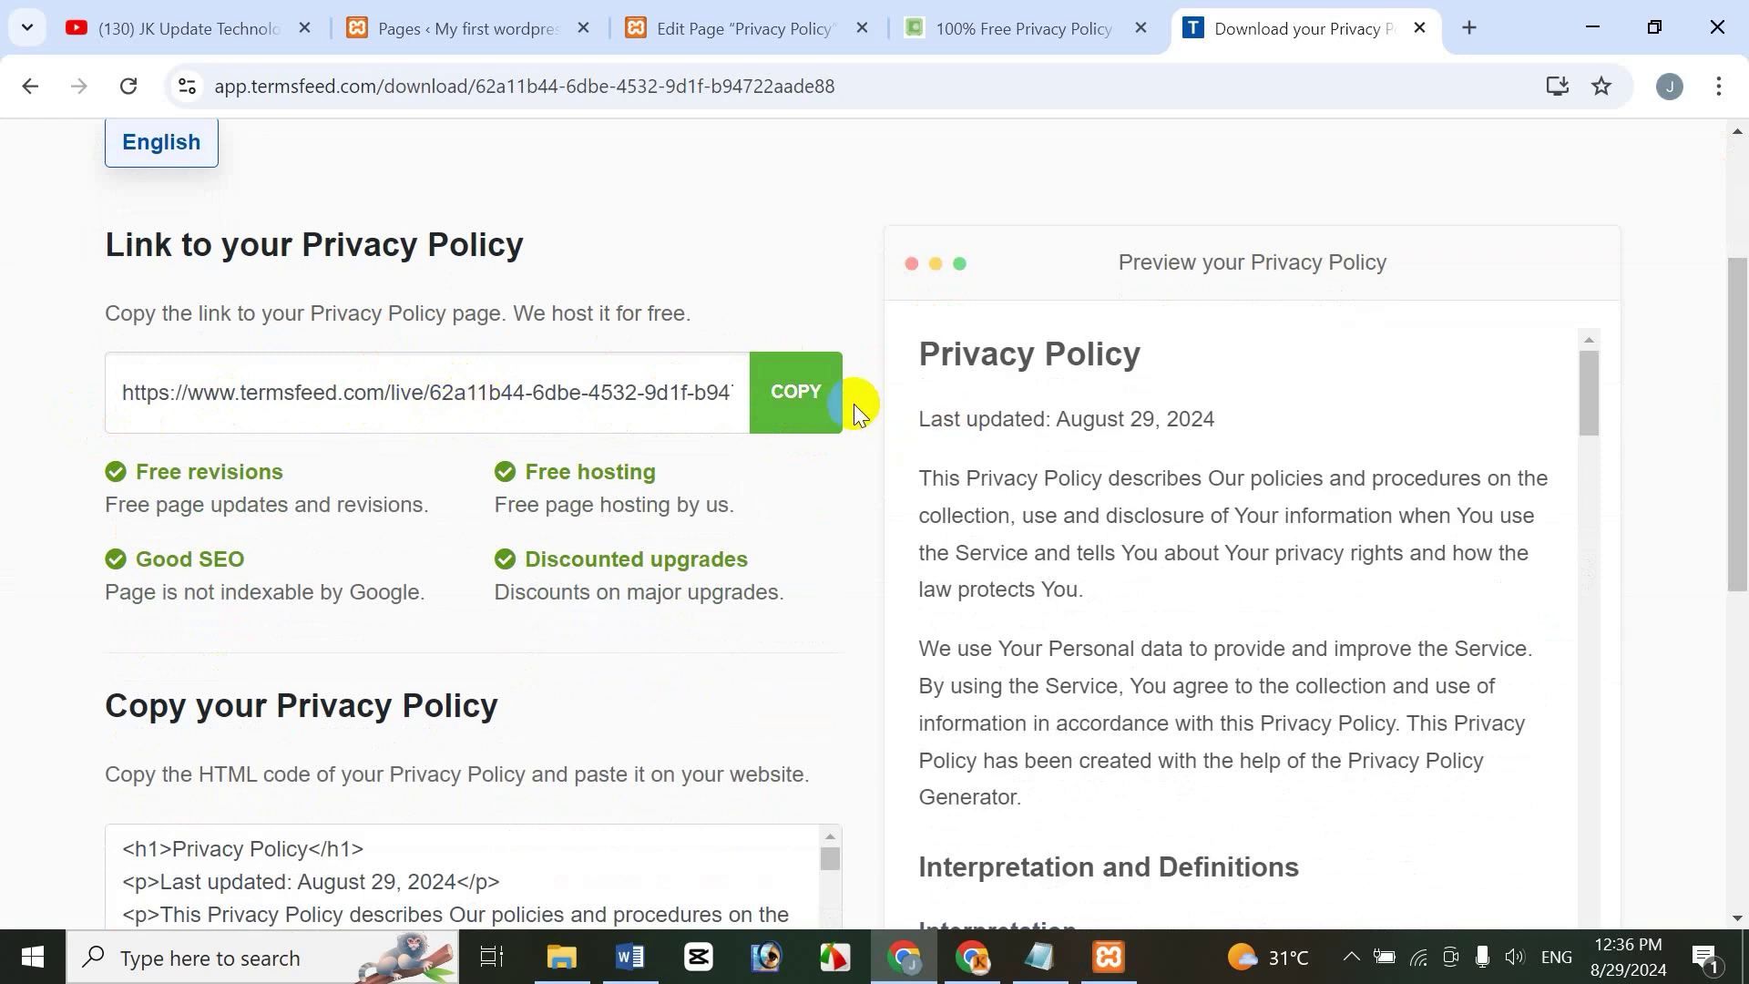
scroll(1735, 462, "down", 3)
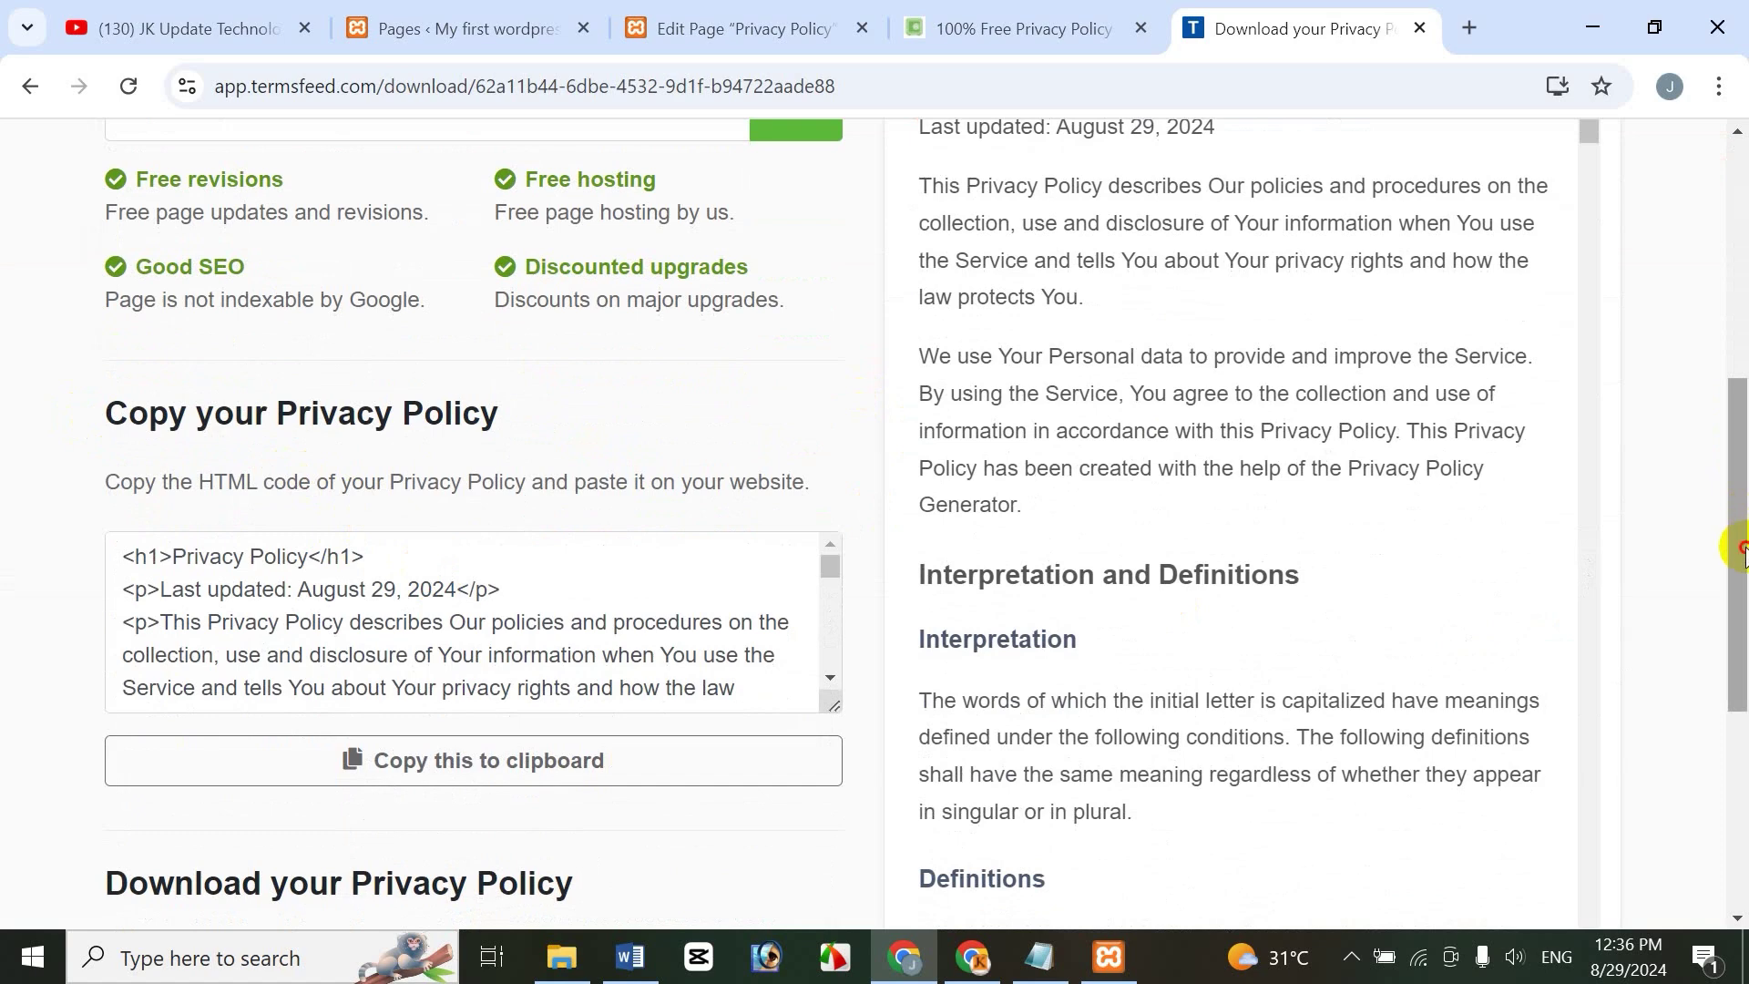
scroll(1739, 546, "down", 1)
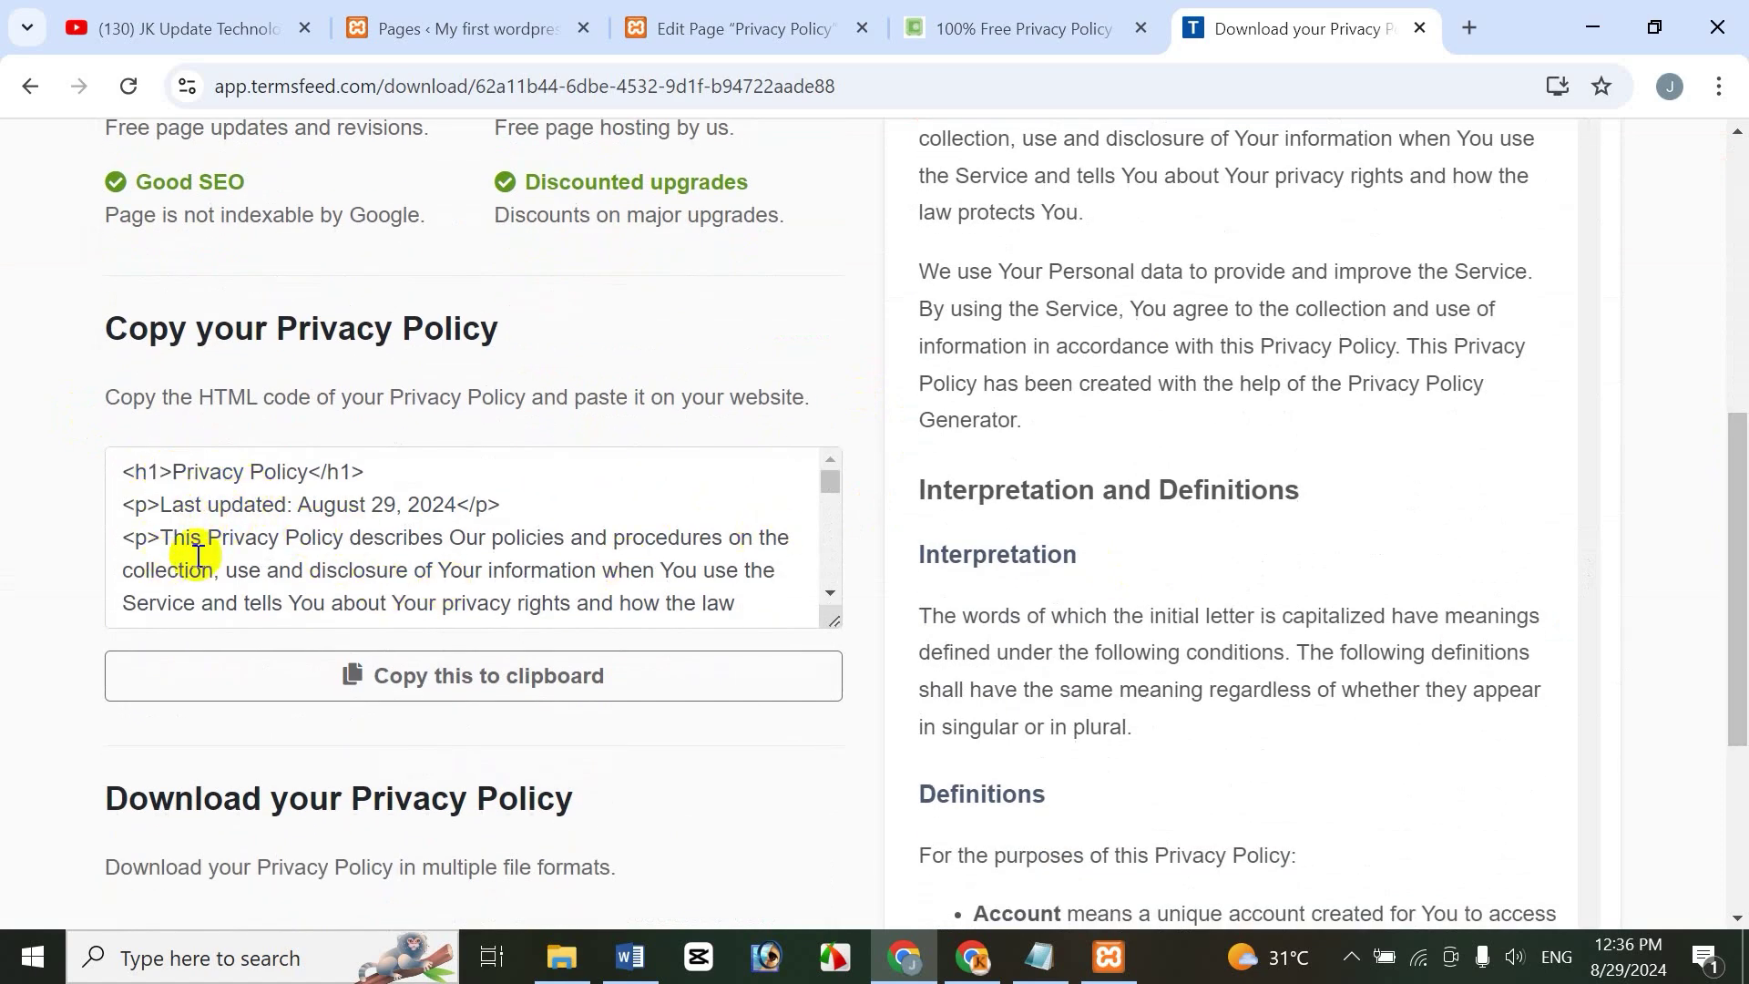
left_click_drag(827, 485, 637, 496)
left_click(569, 498)
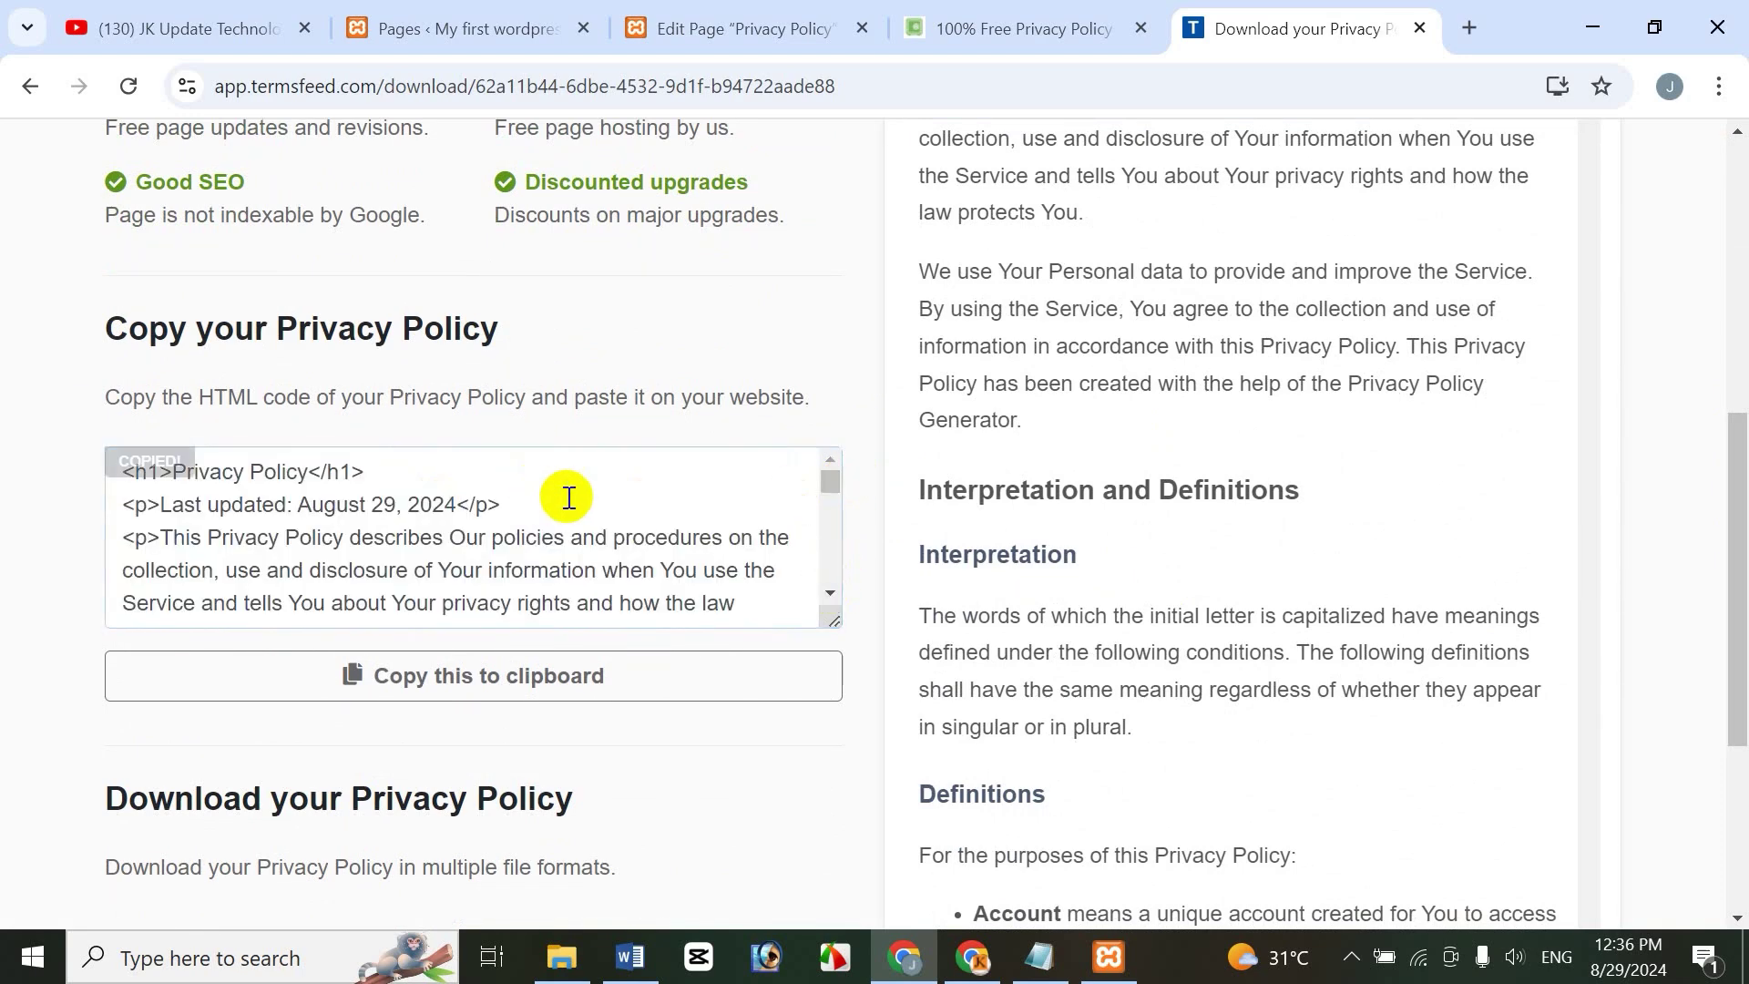
left_click(483, 673)
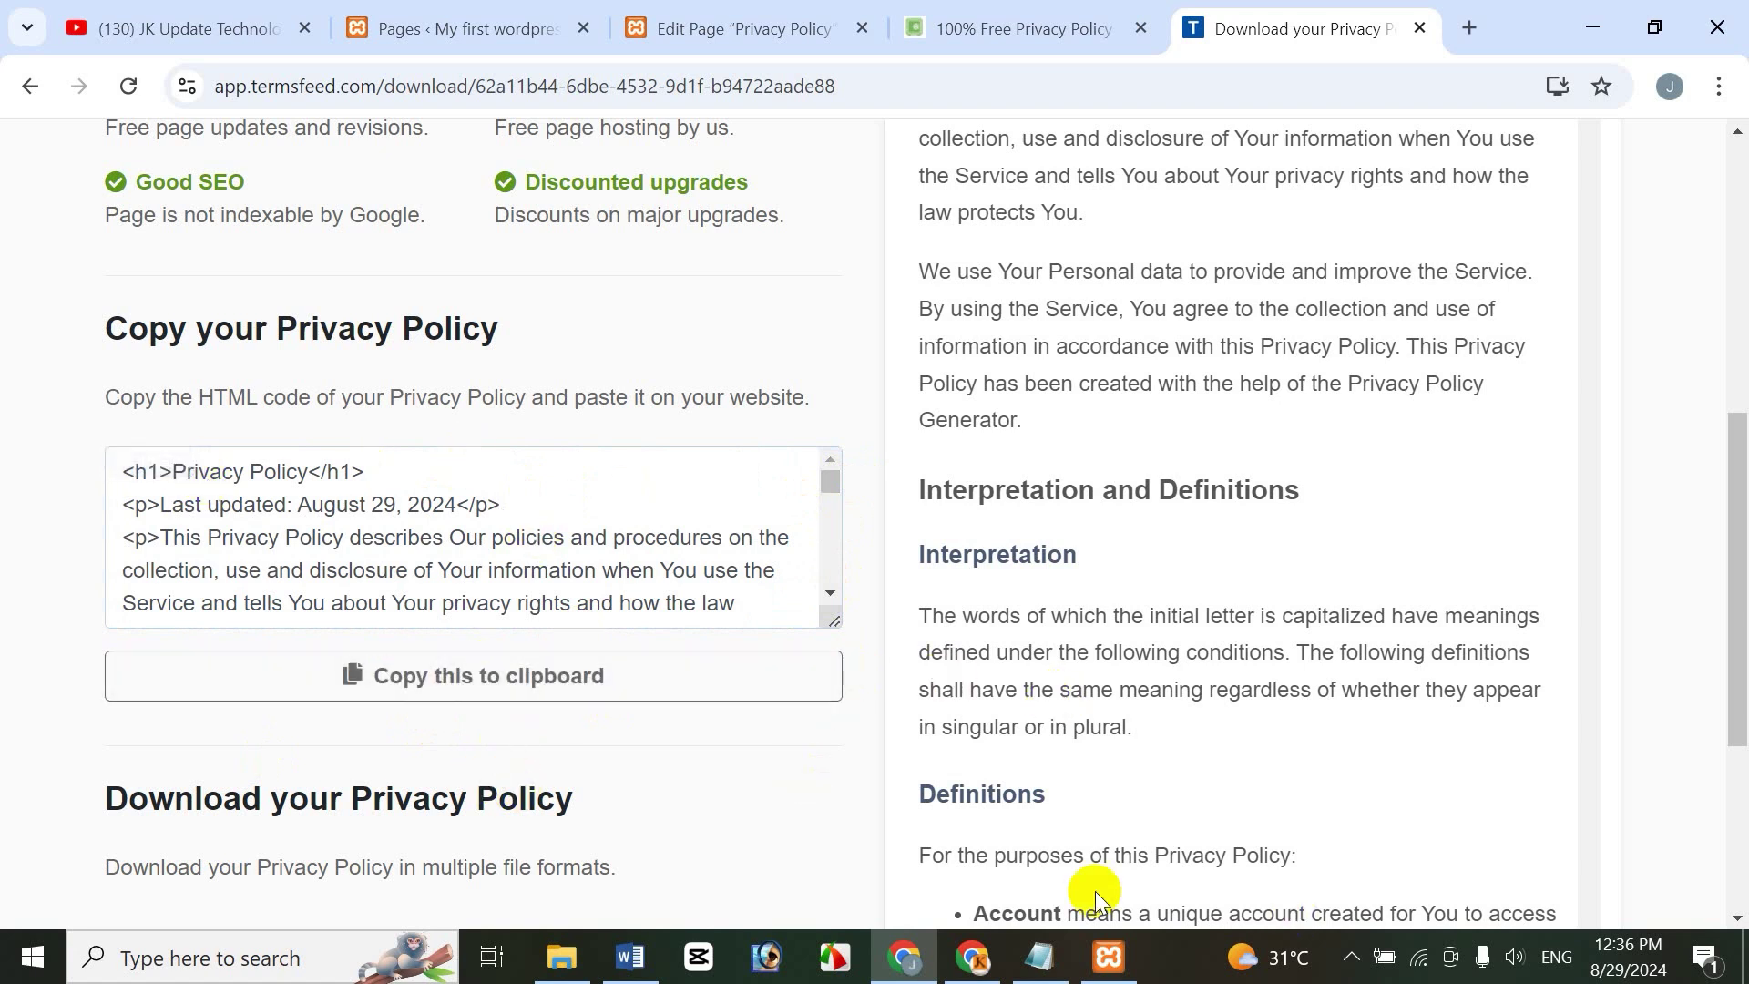
Insert a Custom HTML block into the WordPress Privacy Policy page and paste the copied policy code into it
left_click(722, 33)
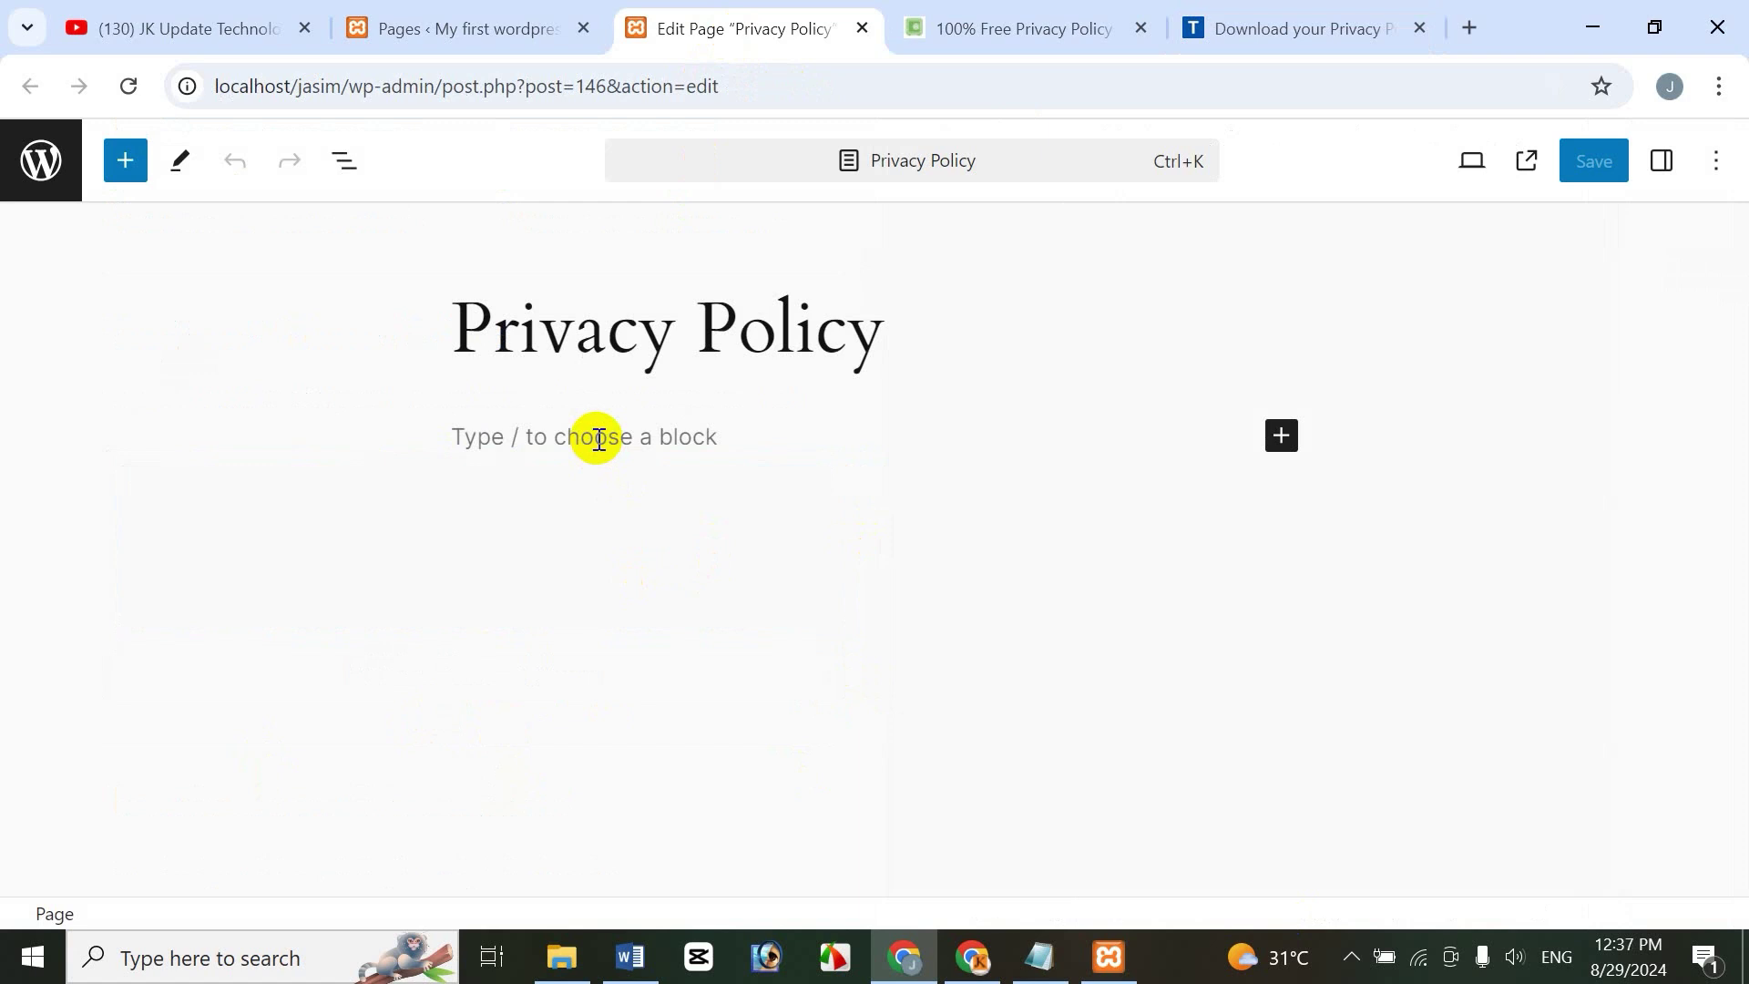
left_click(125, 164)
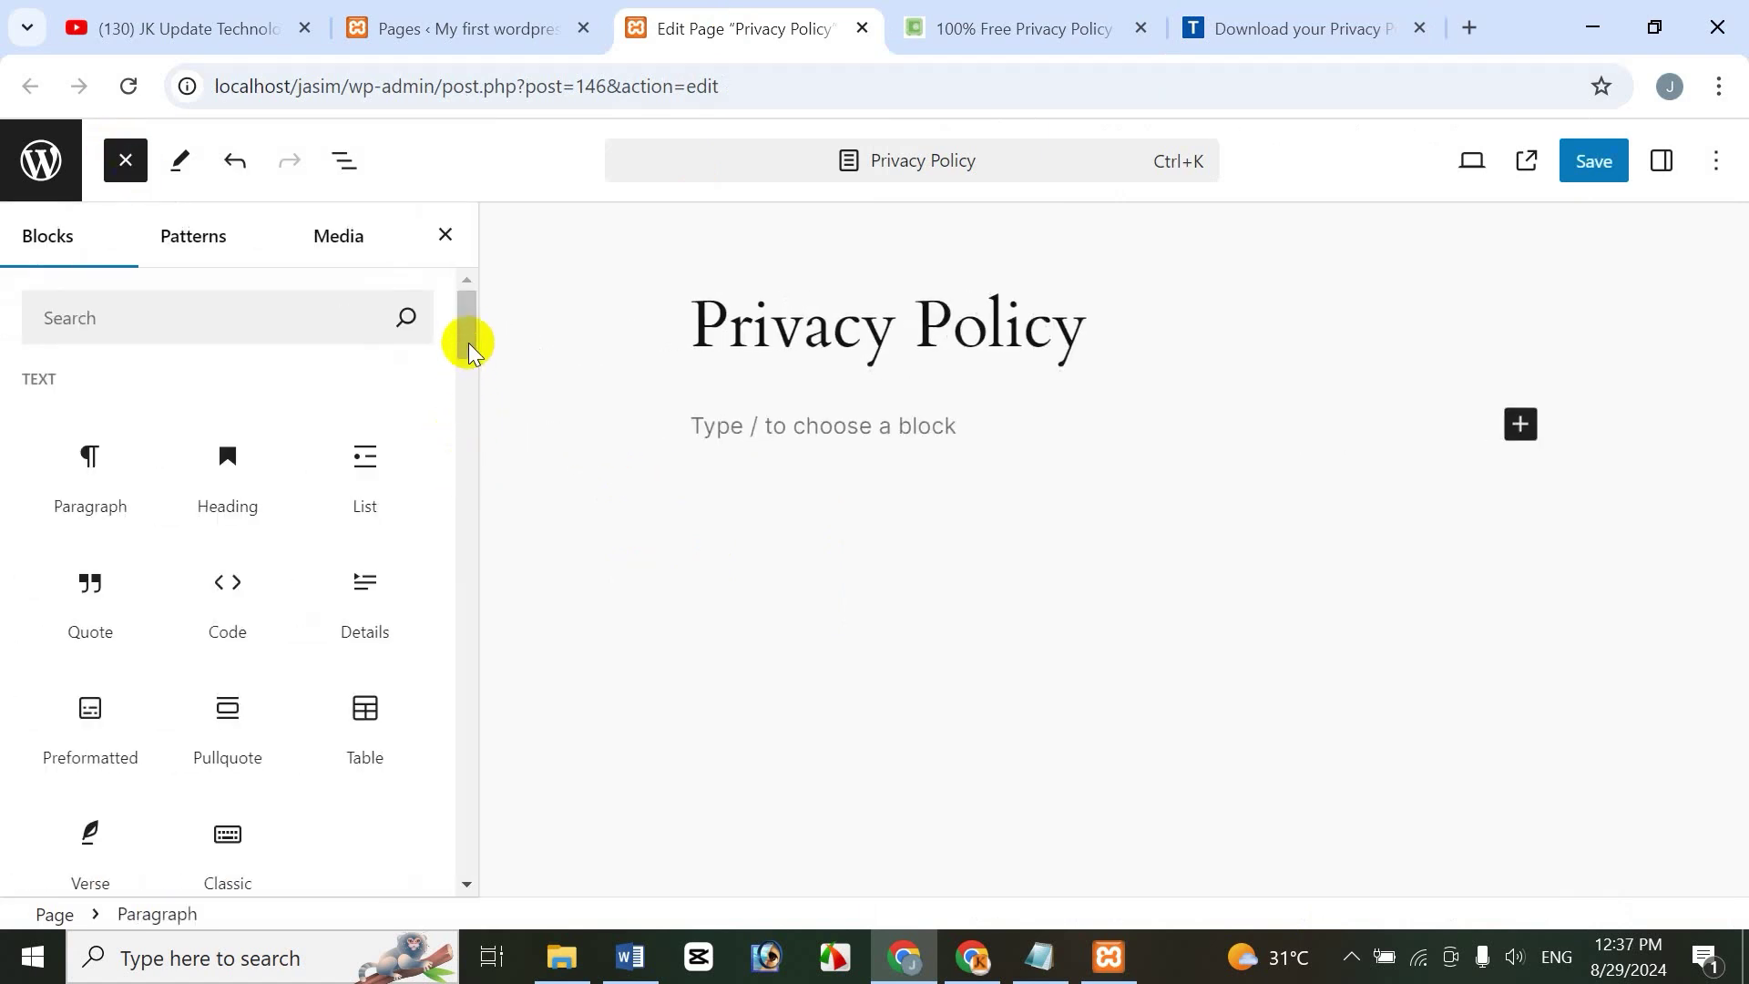
left_click_drag(469, 343, 492, 510)
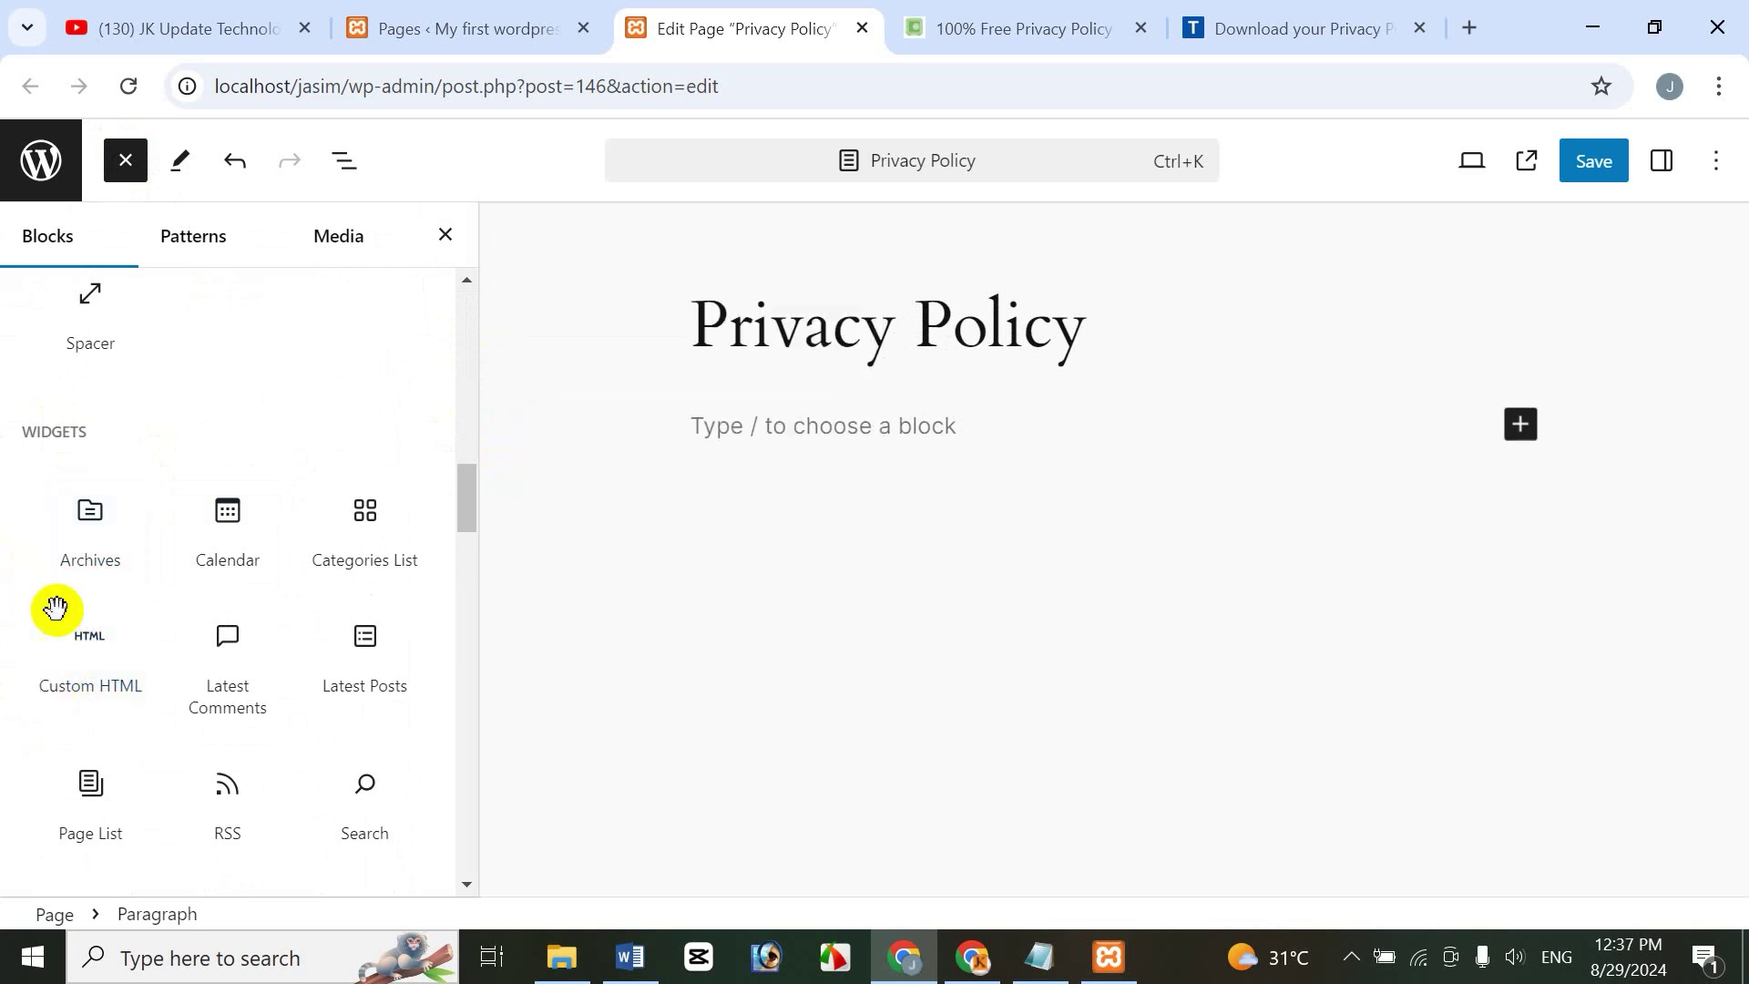
left_click(103, 651)
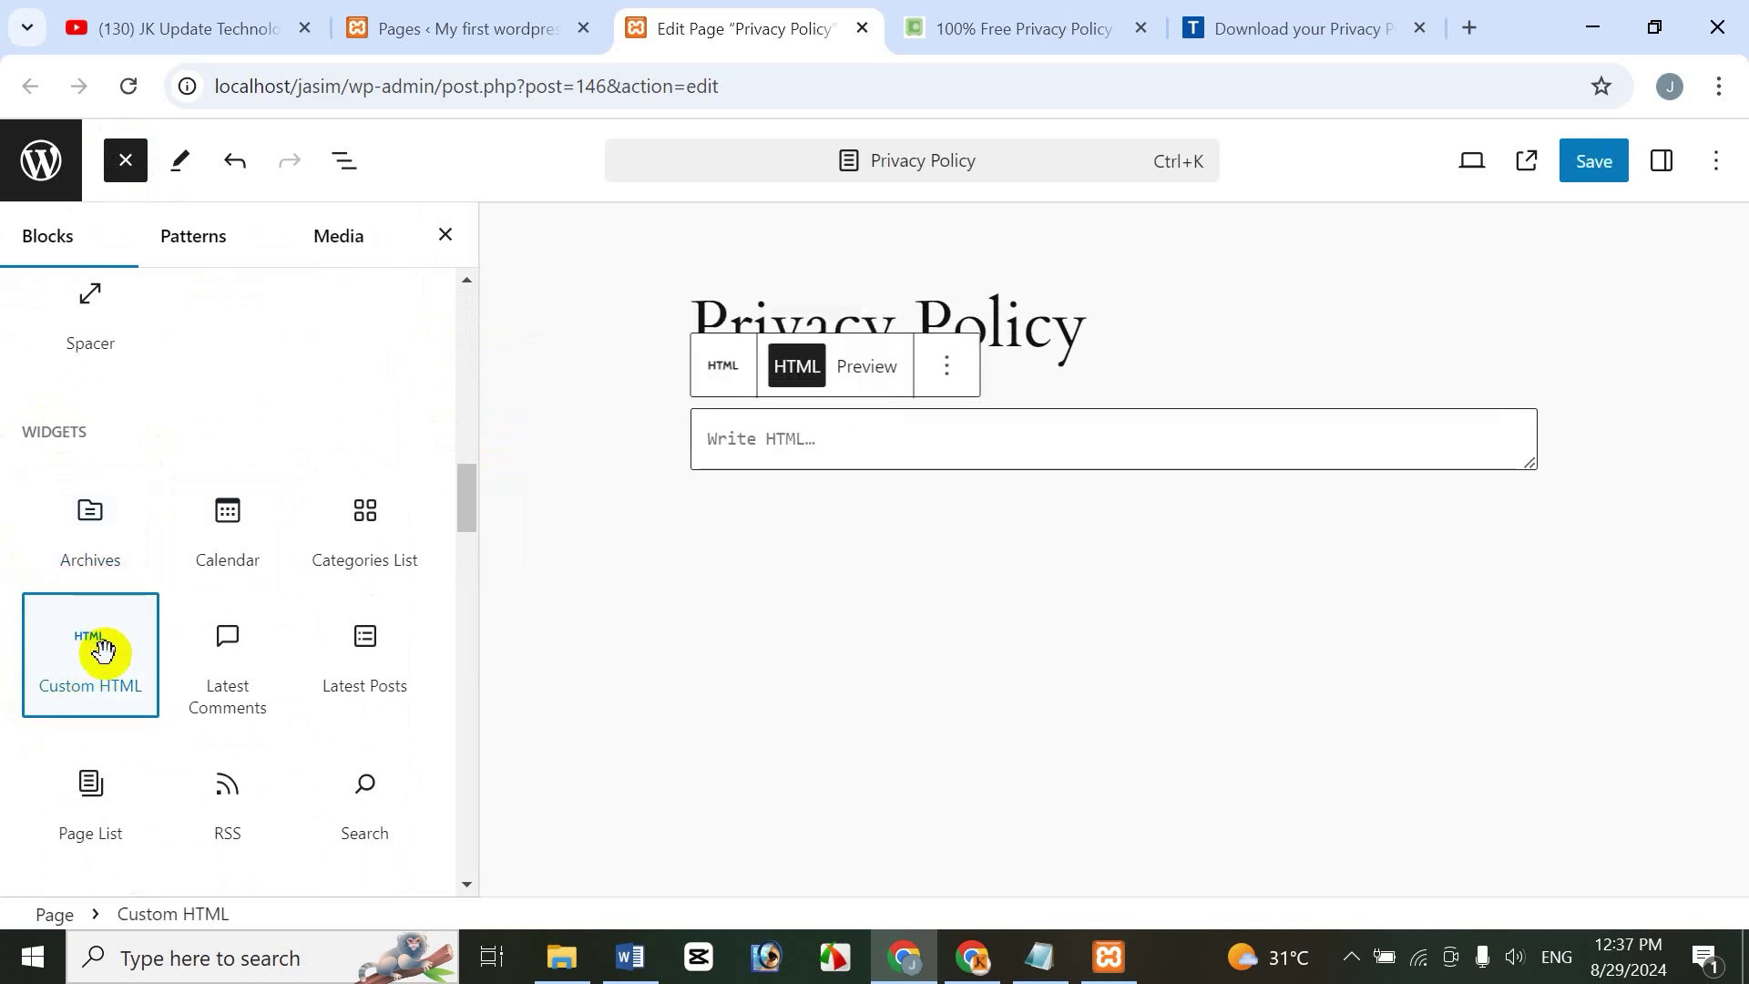
left_click(849, 455)
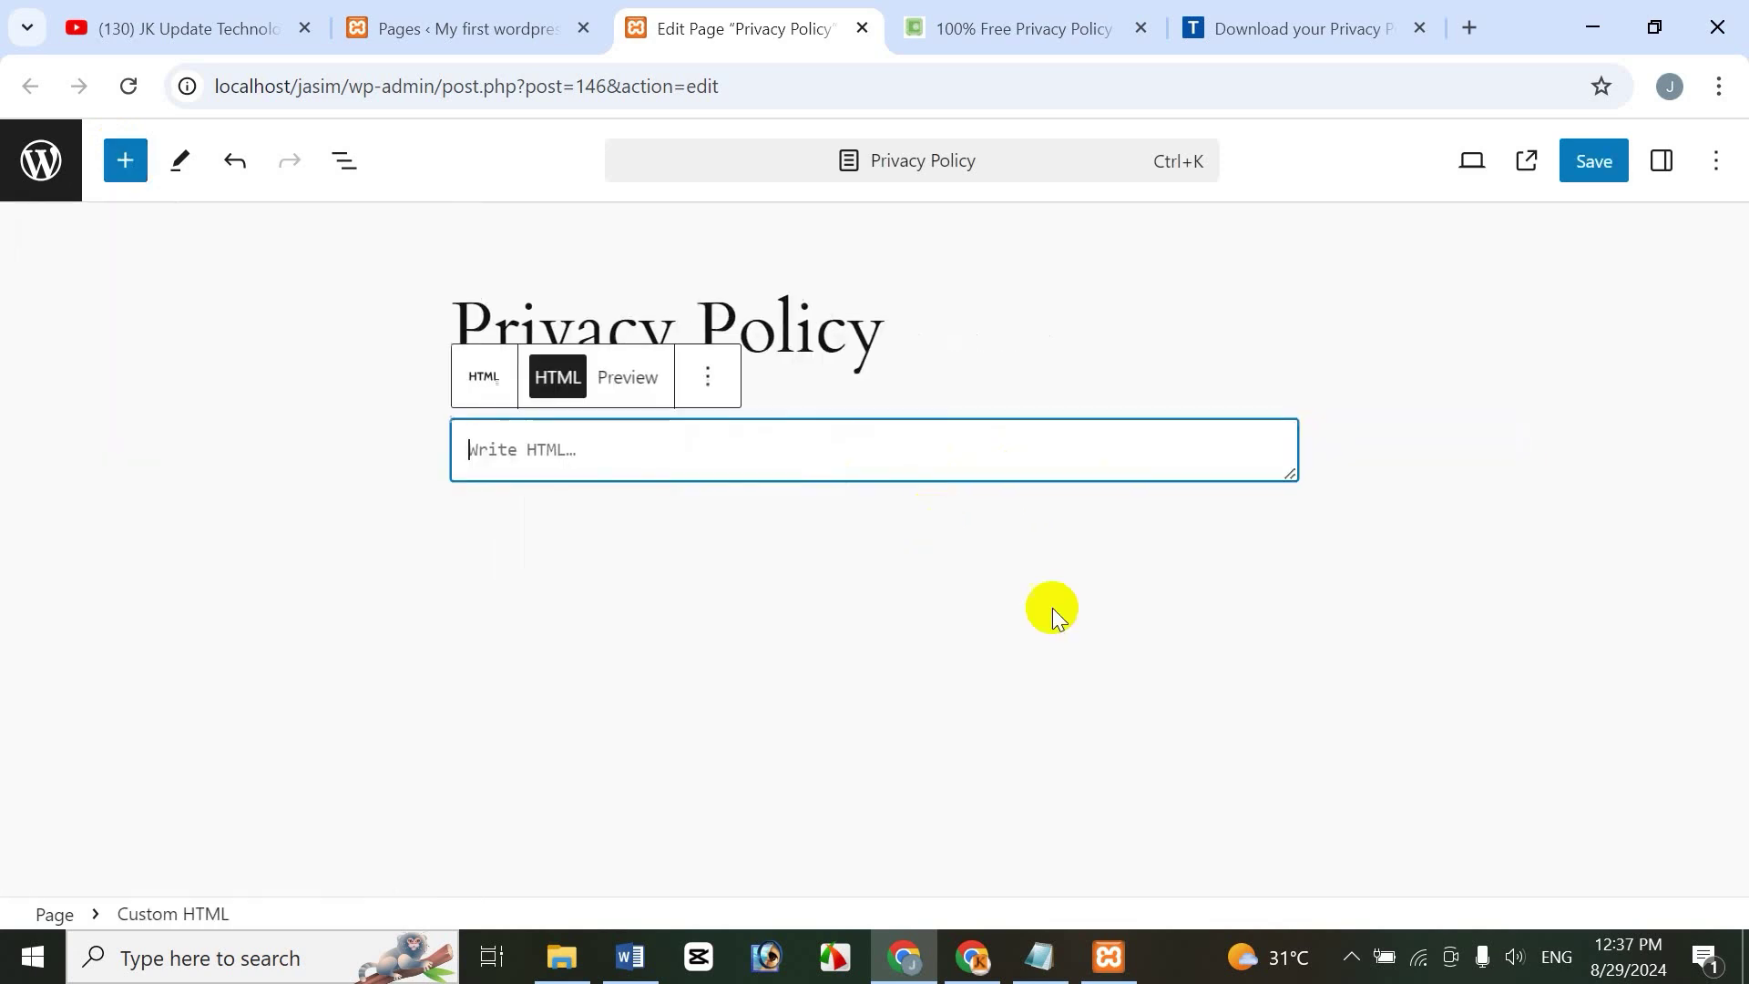
key("ctrl+v")
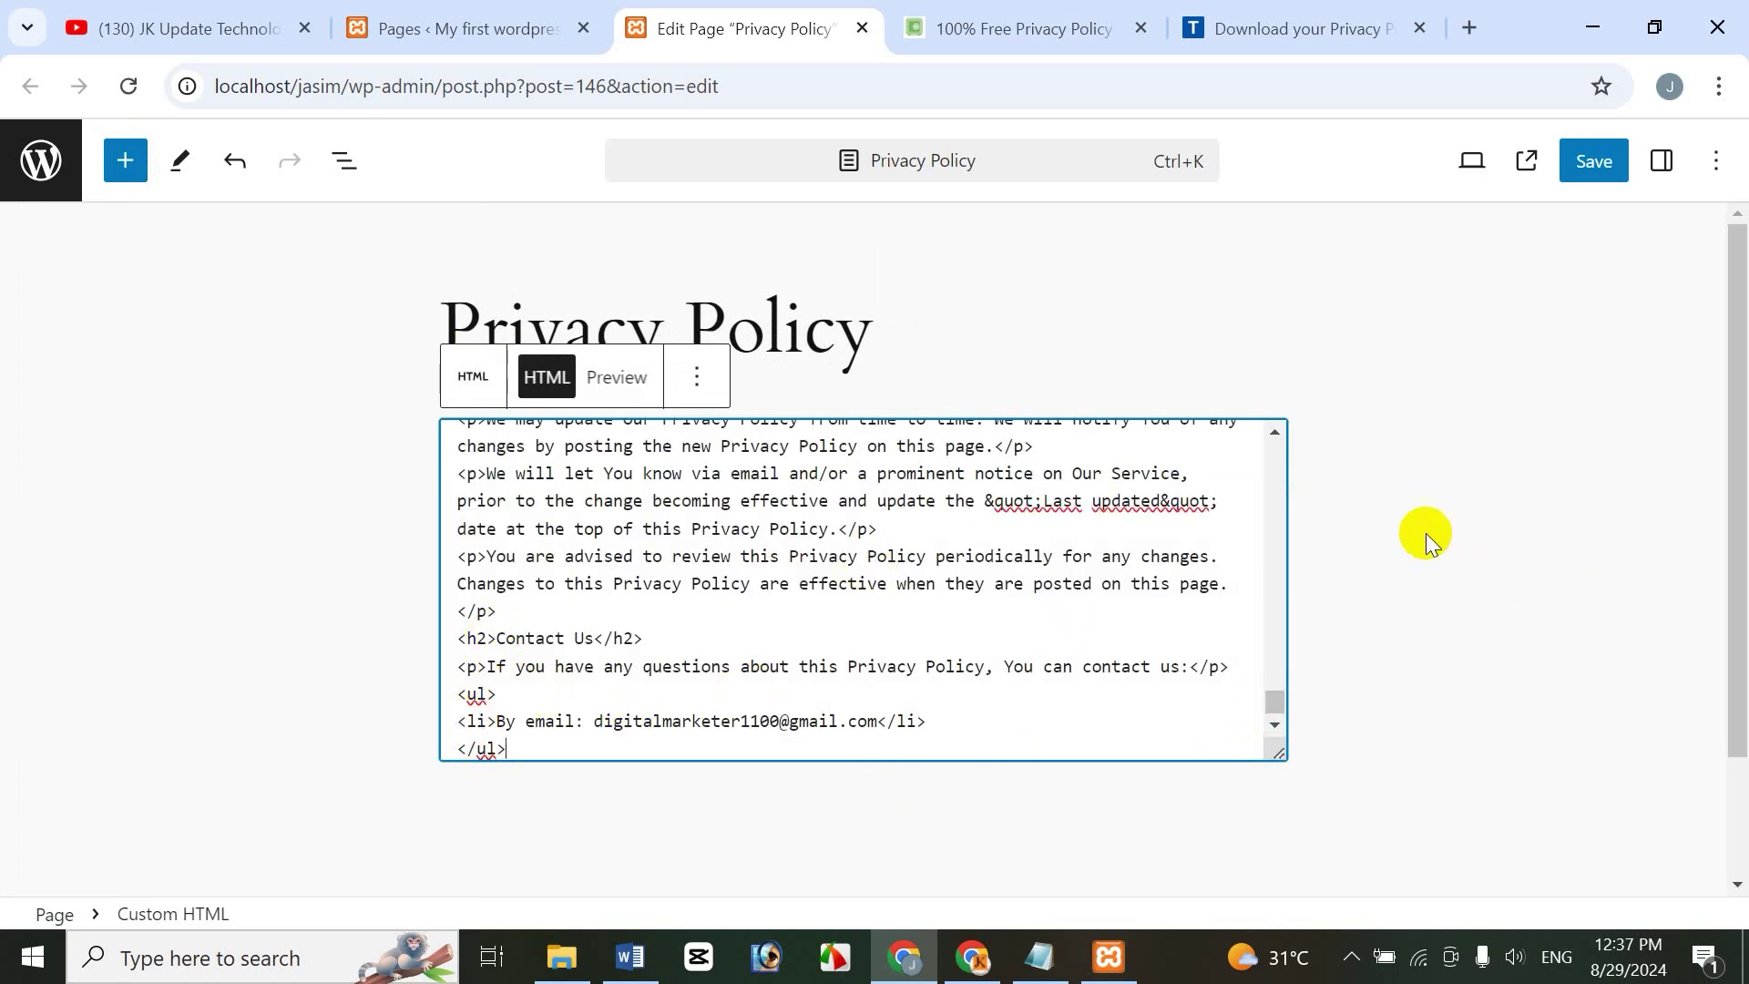
Save the Privacy Policy page and open its published view in a new browser tab
left_click(1602, 164)
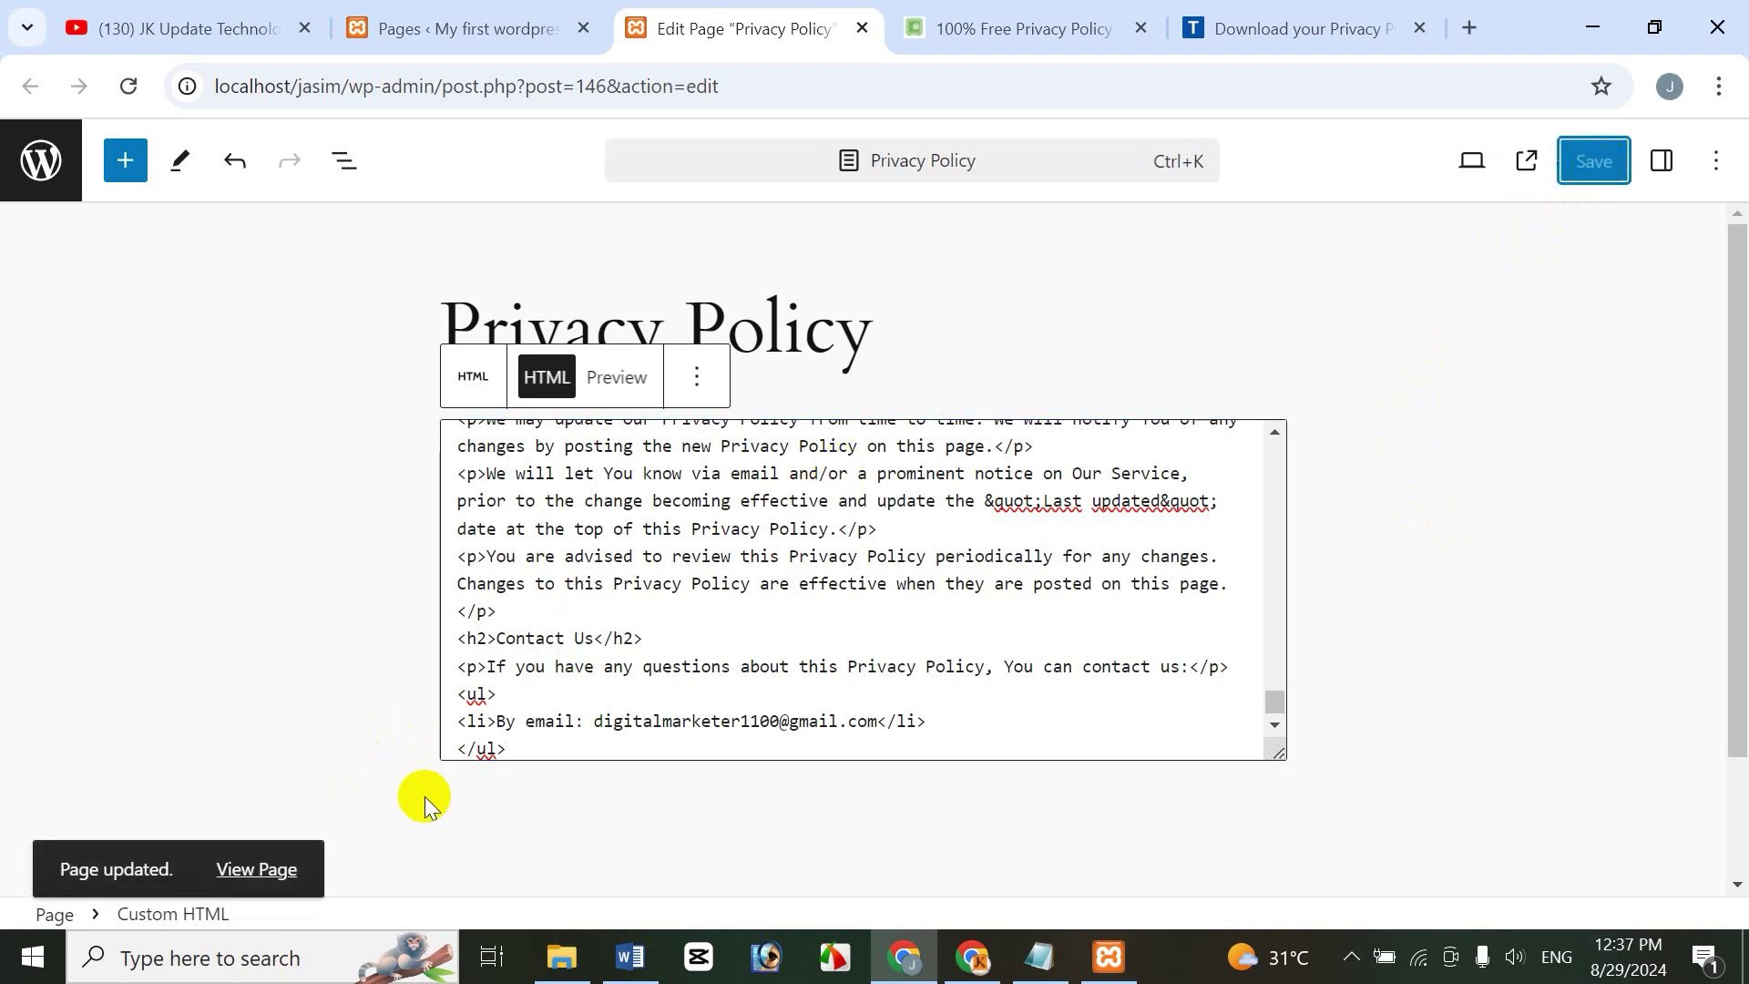
left_click(264, 871)
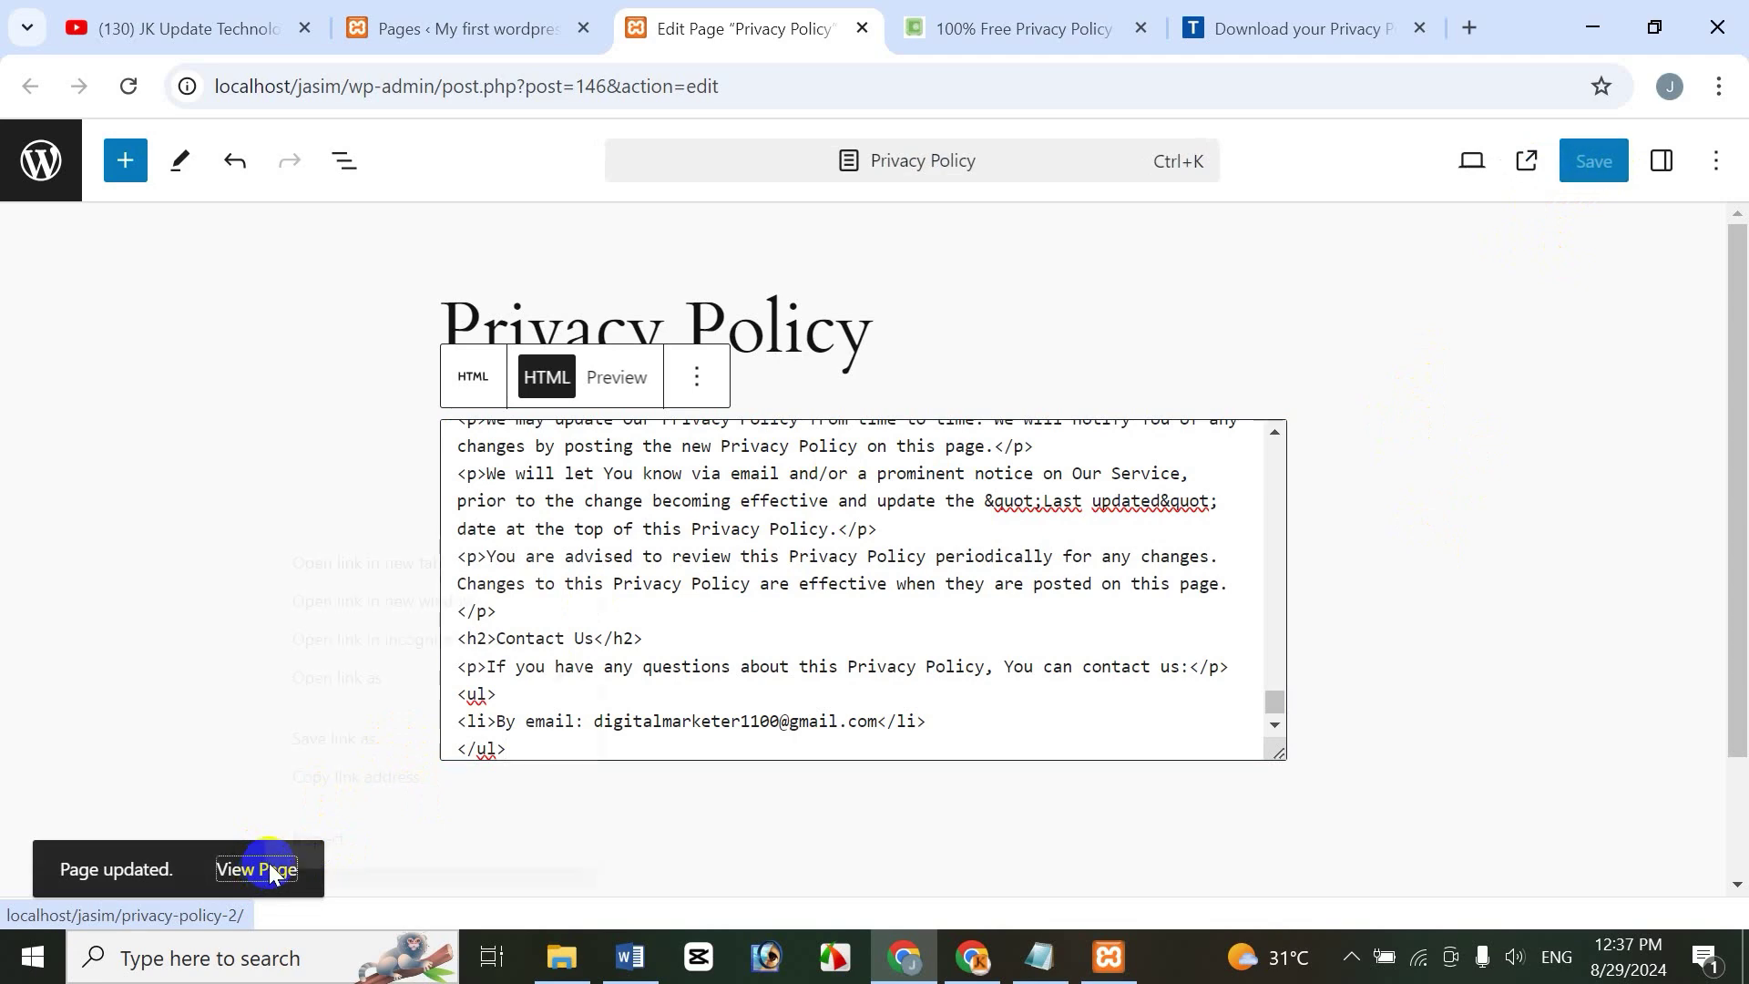
left_click(343, 561)
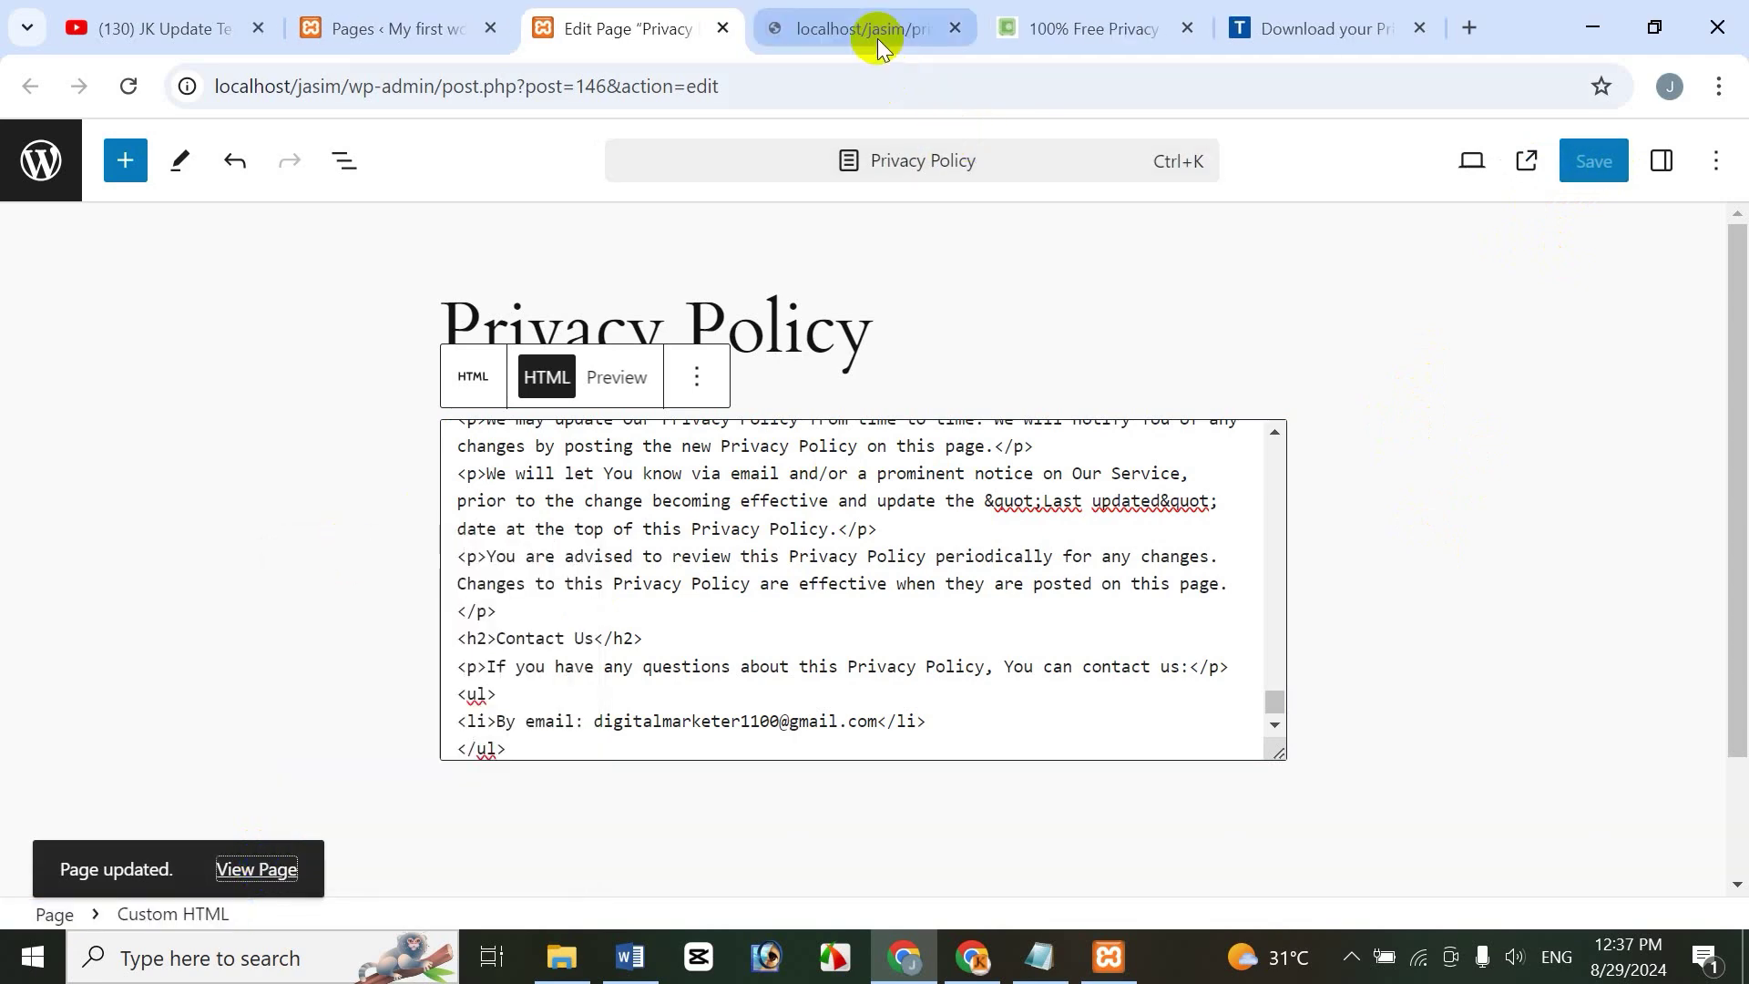
Examine the published Privacy Policy page and compare it with the HTML code in its editor
left_click(848, 28)
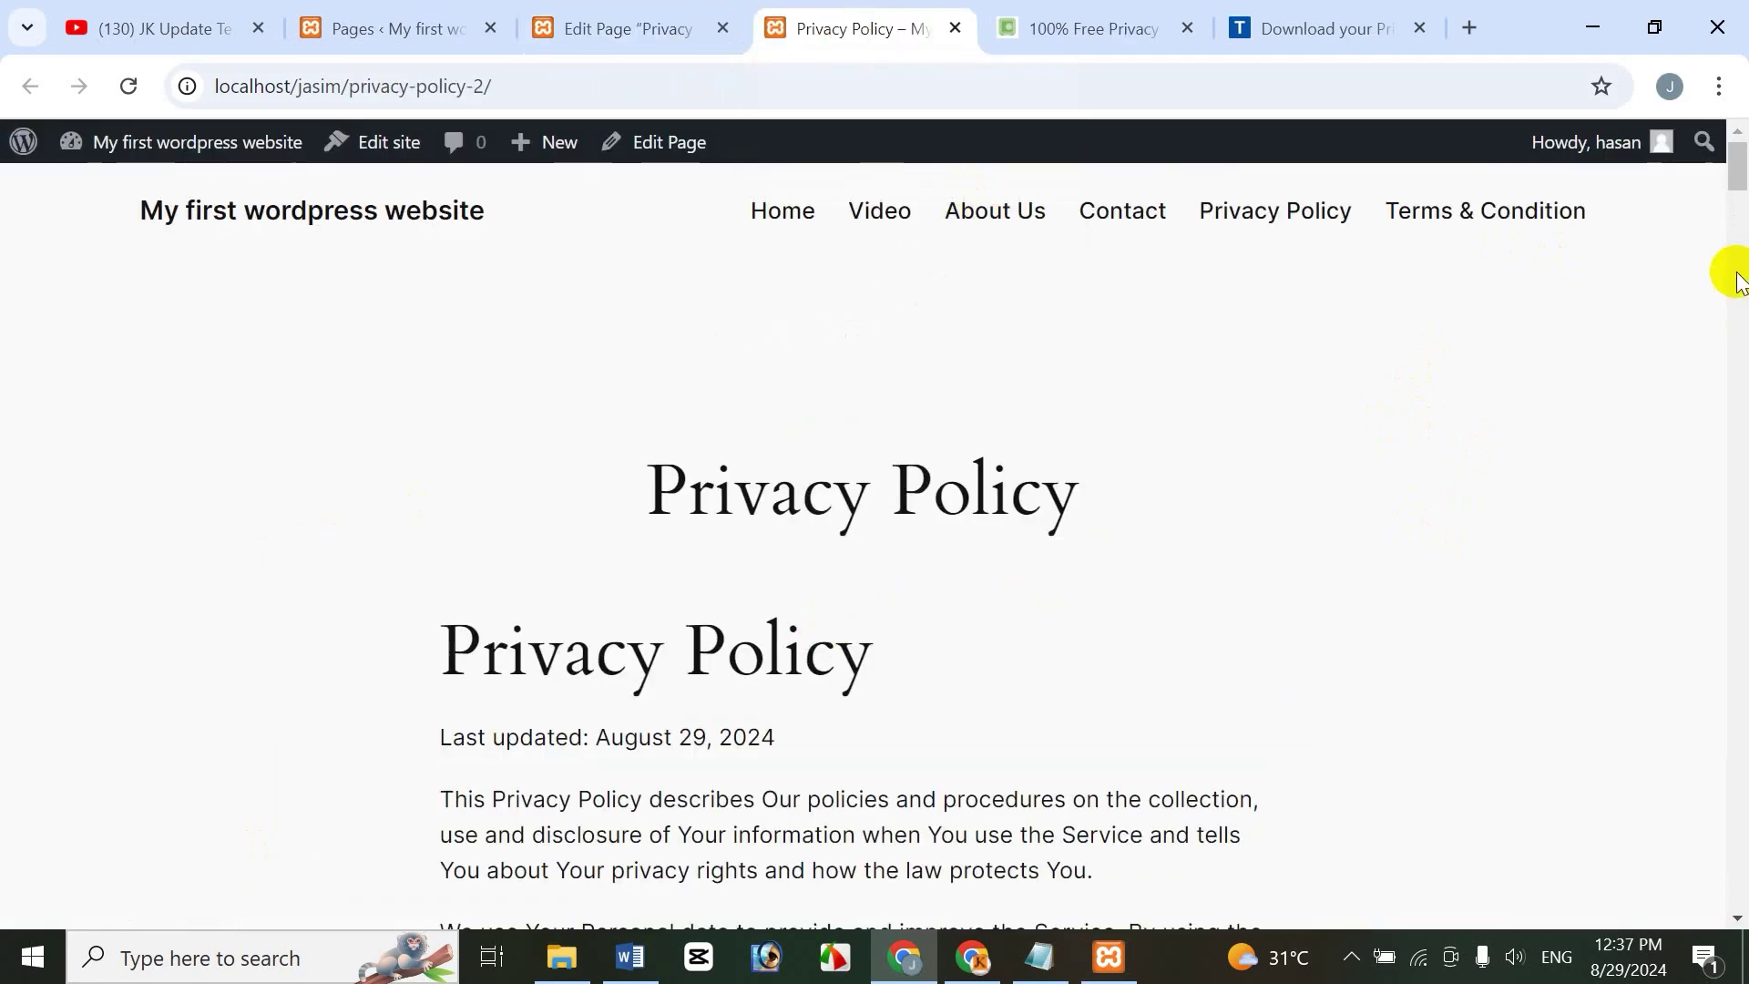
left_click_drag(1740, 173, 1719, 123)
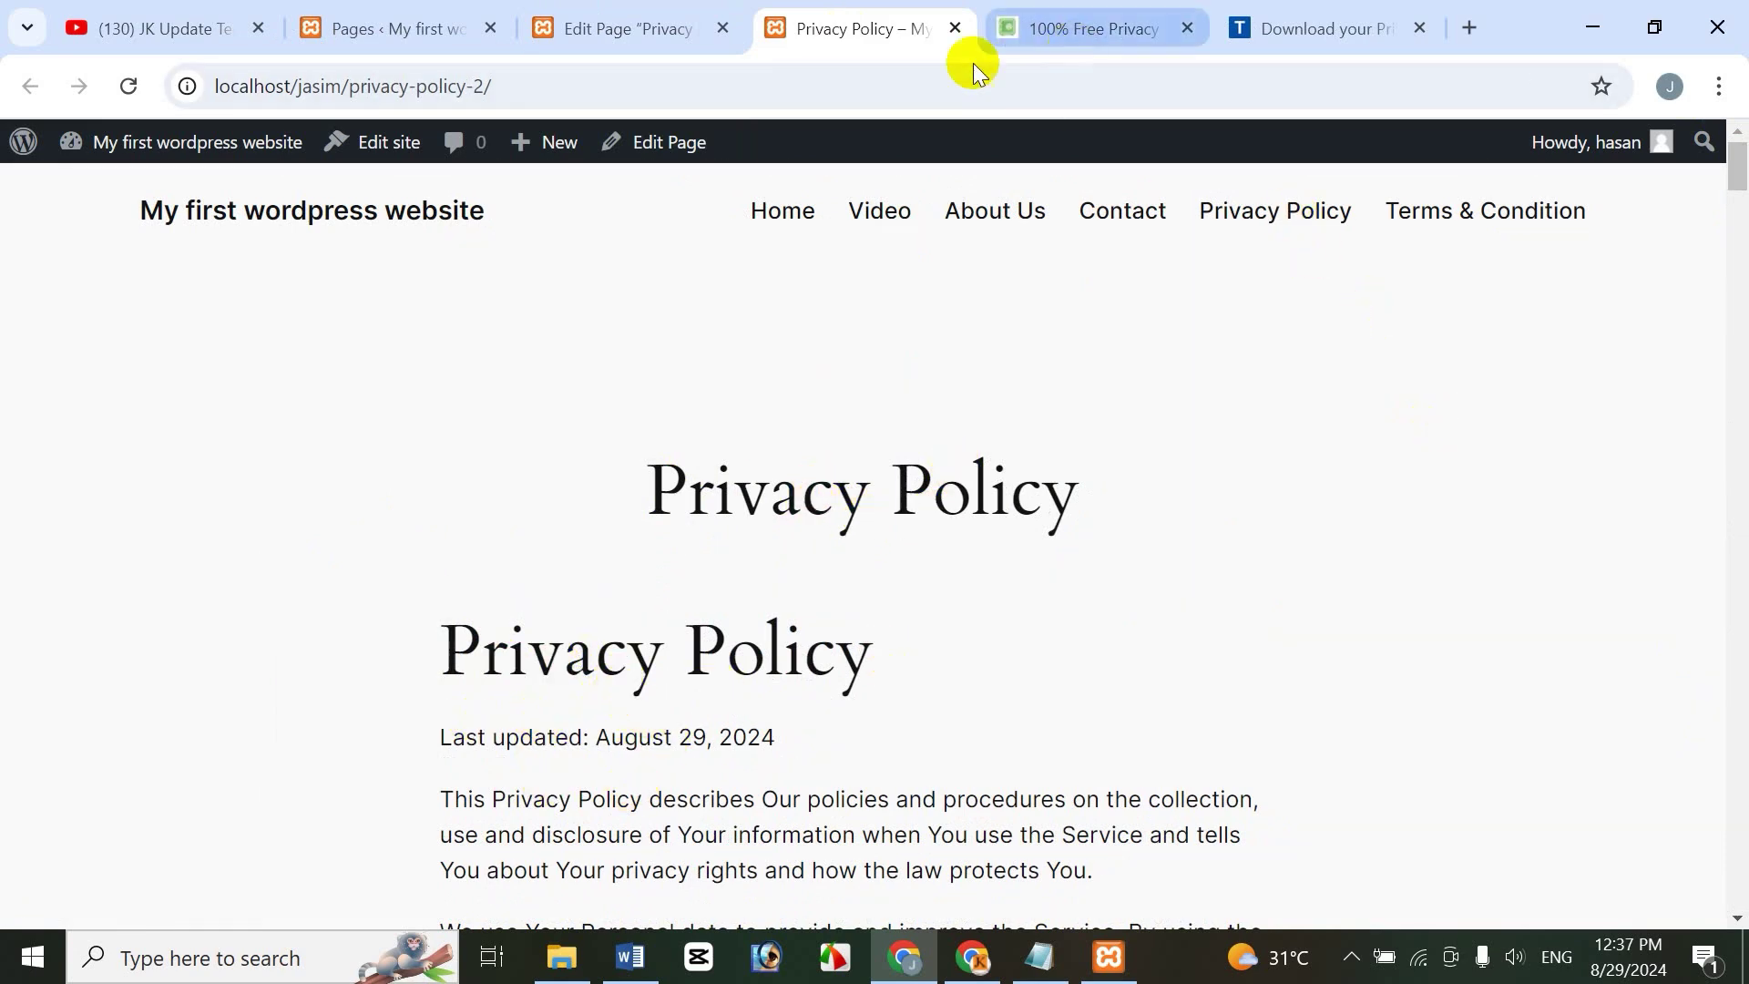
left_click(664, 29)
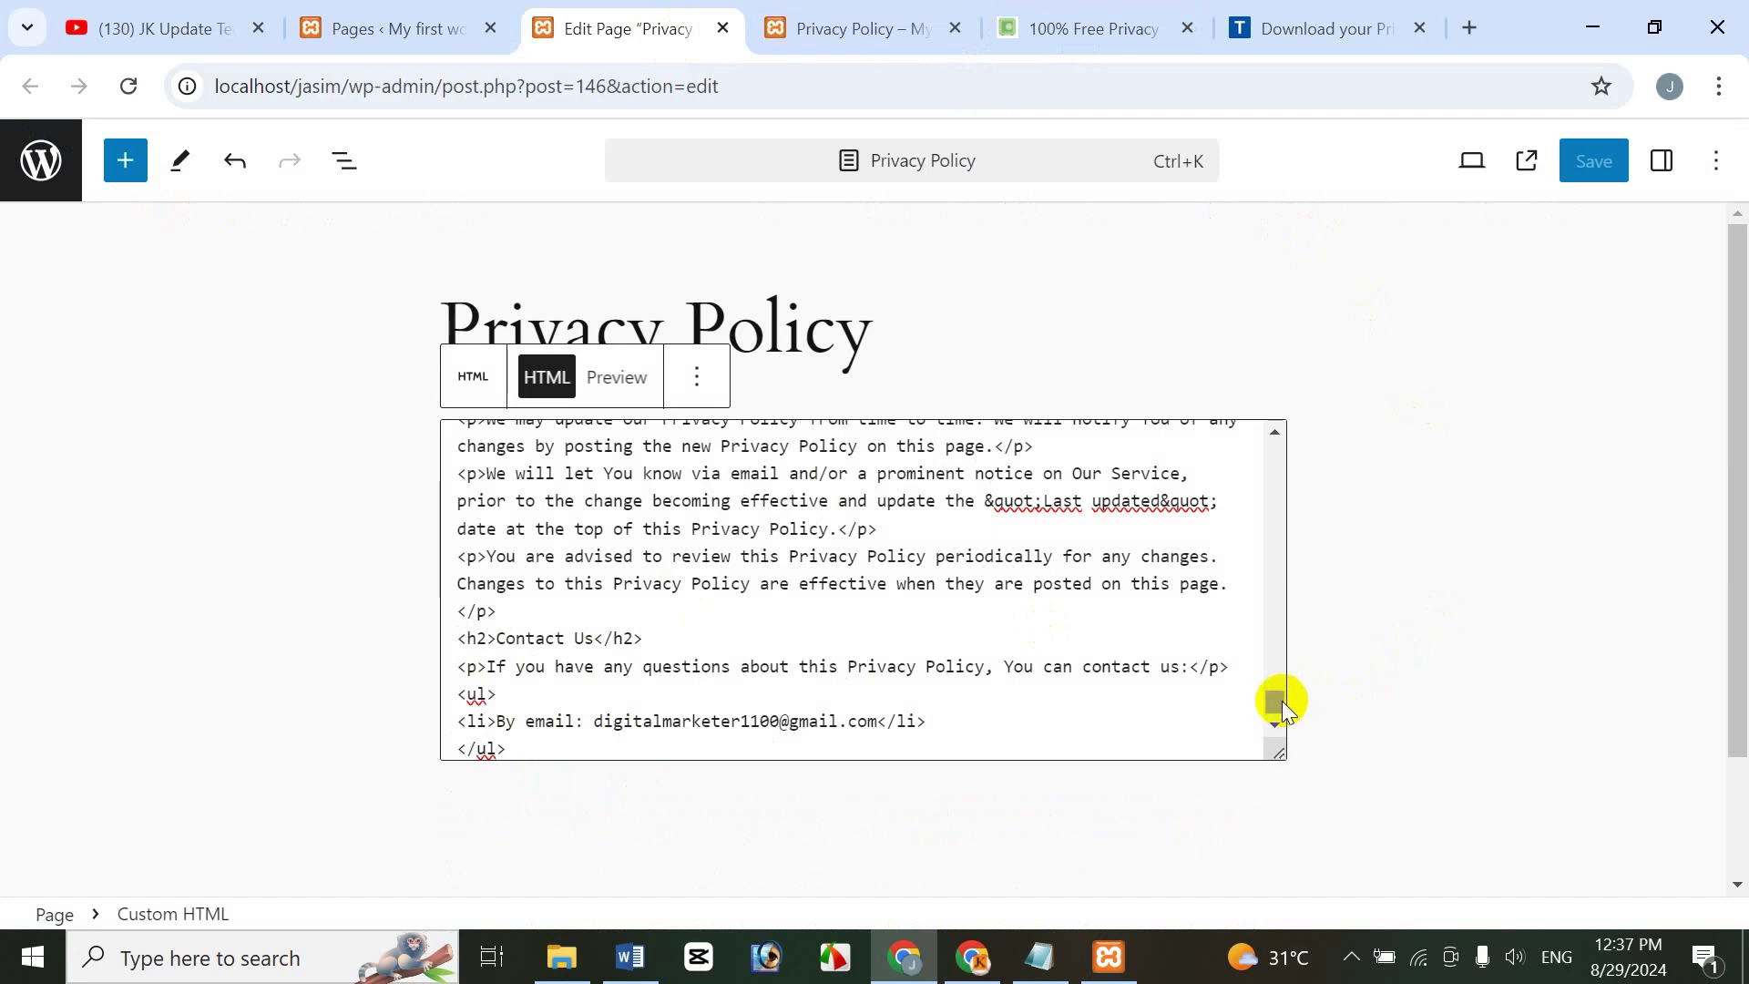
left_click_drag(1275, 702, 1277, 435)
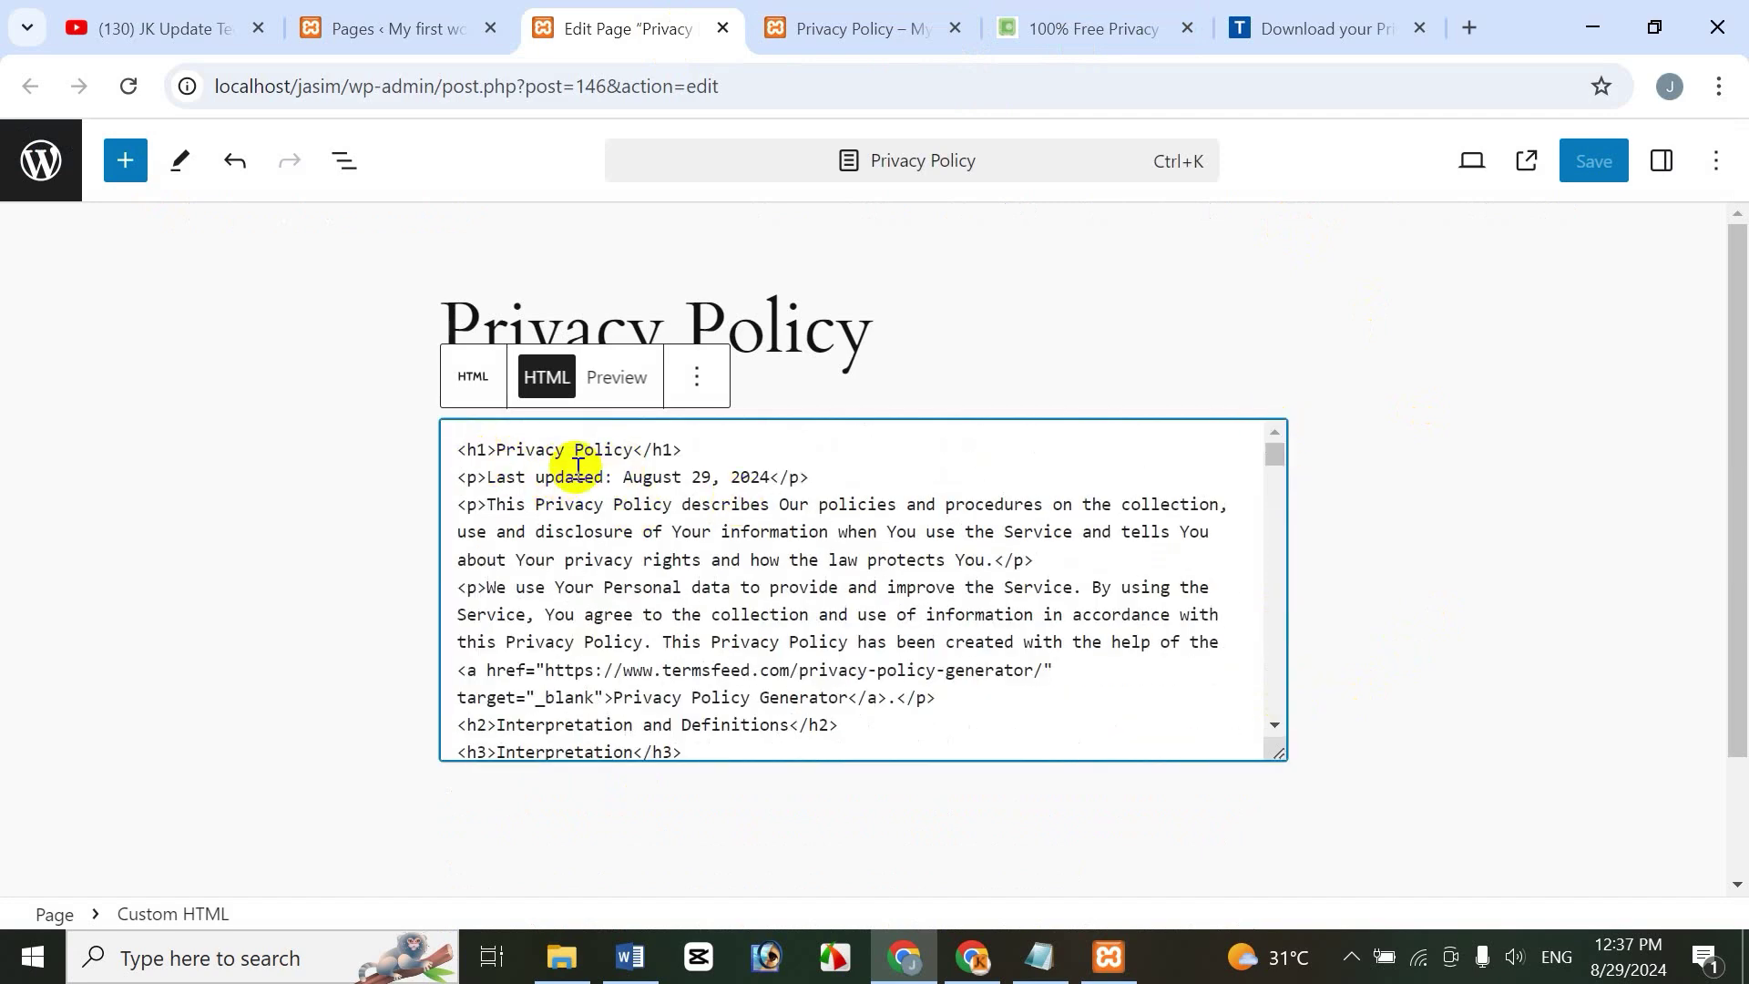
left_click(888, 28)
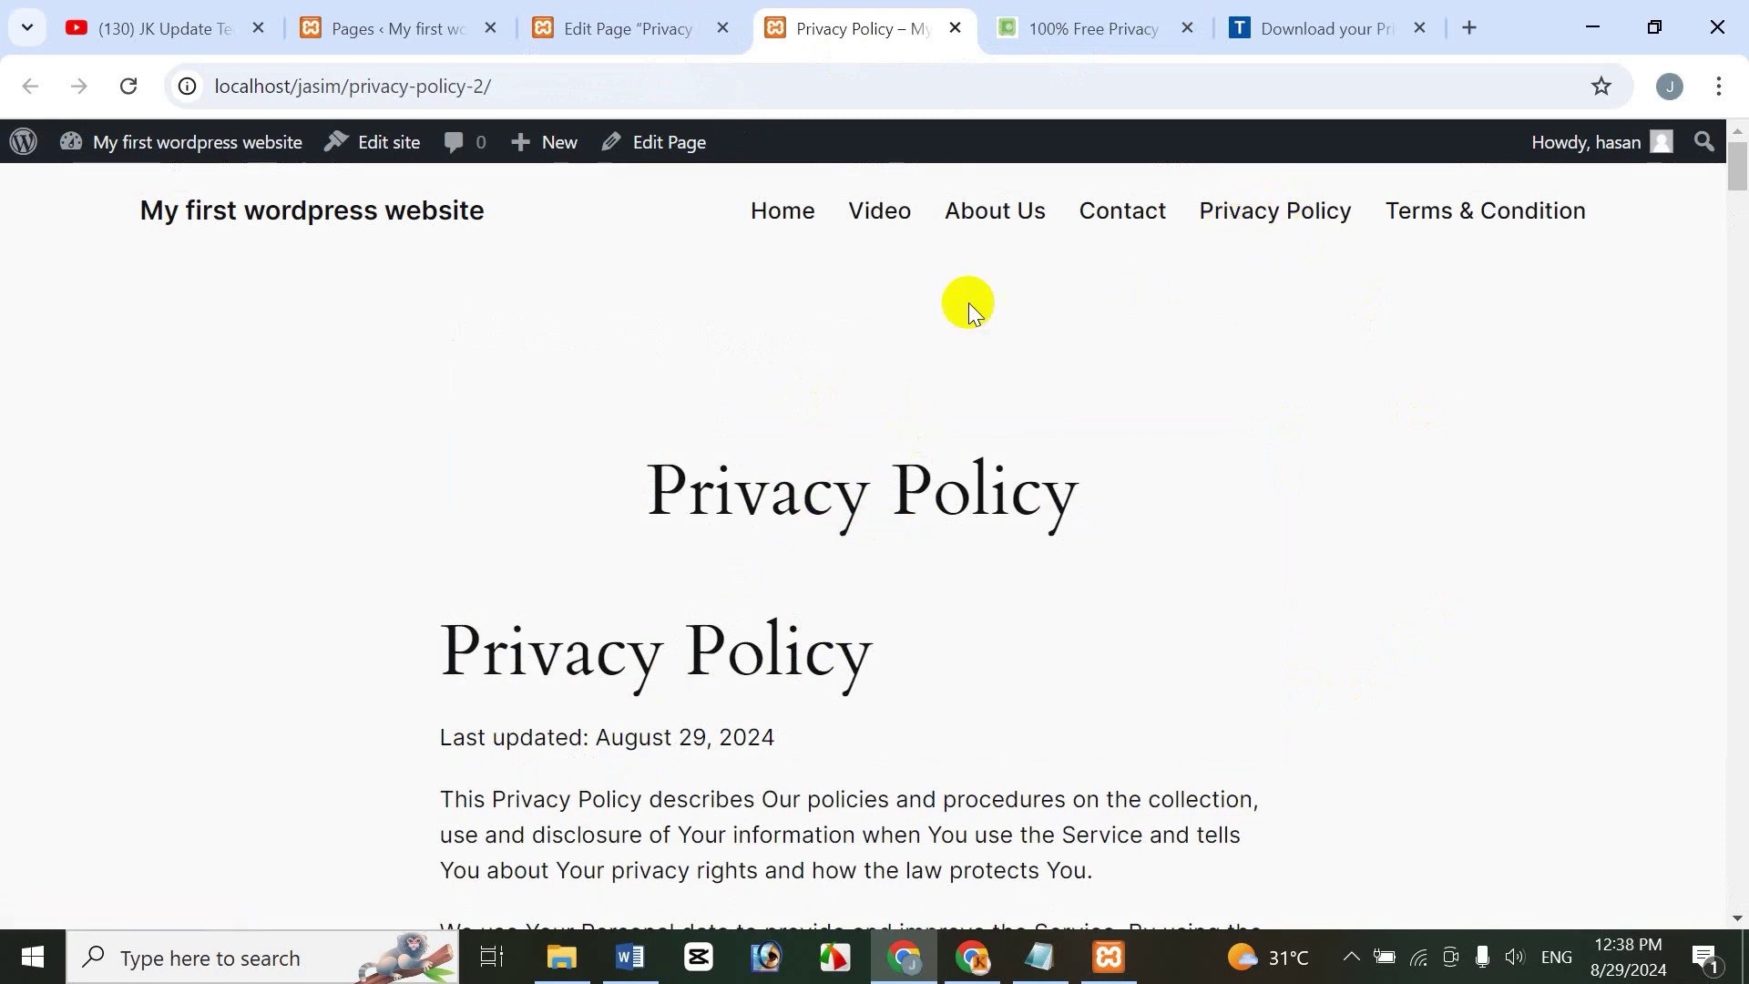
left_click(635, 41)
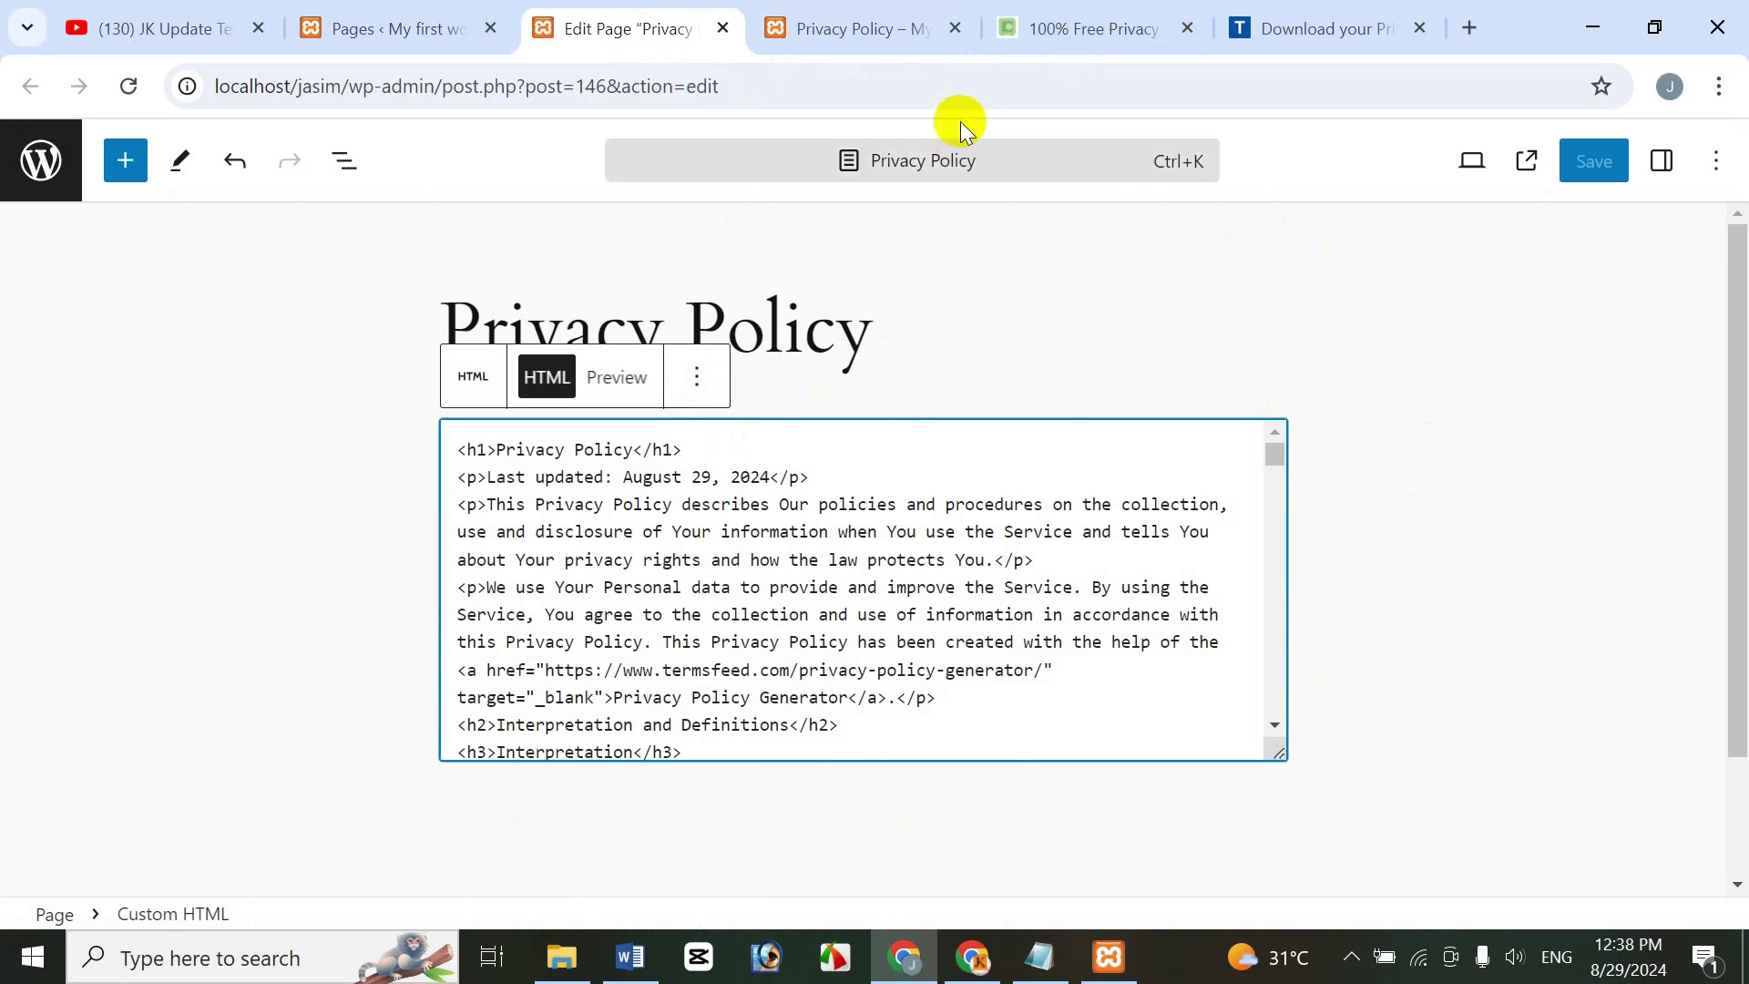
Close the published Privacy Policy page, its editor and the generated policy's download page
left_click(891, 28)
key("ctrl+w")
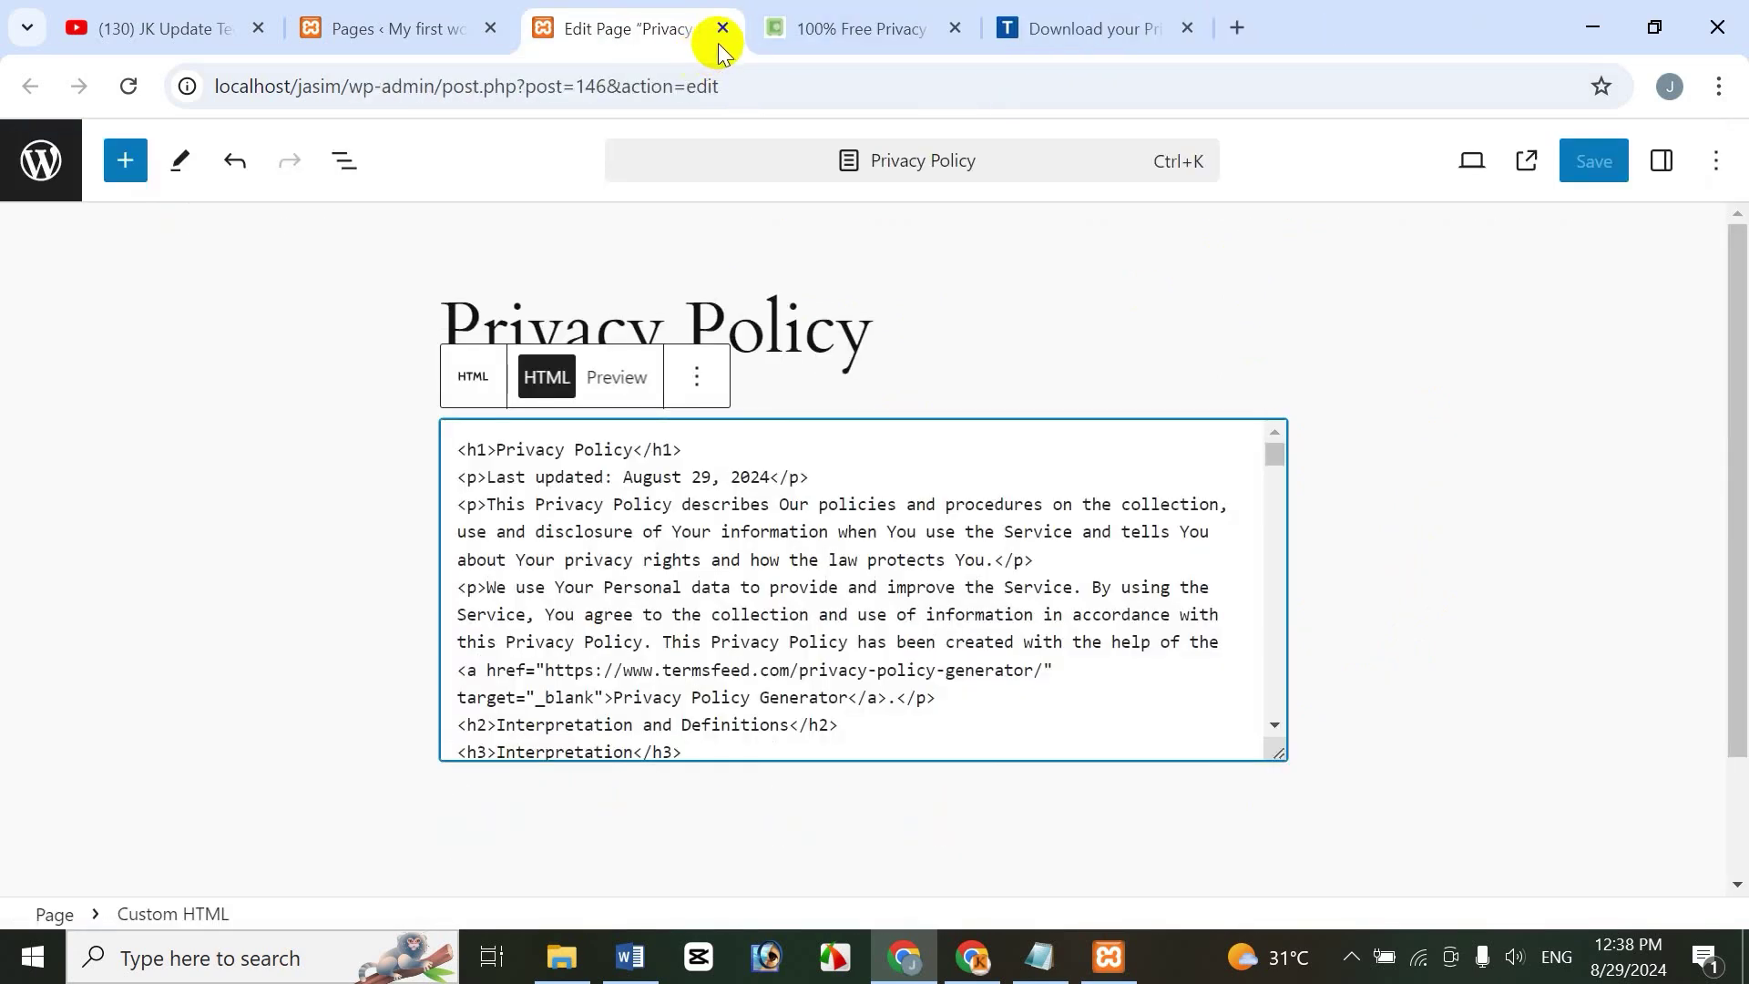
left_click(720, 31)
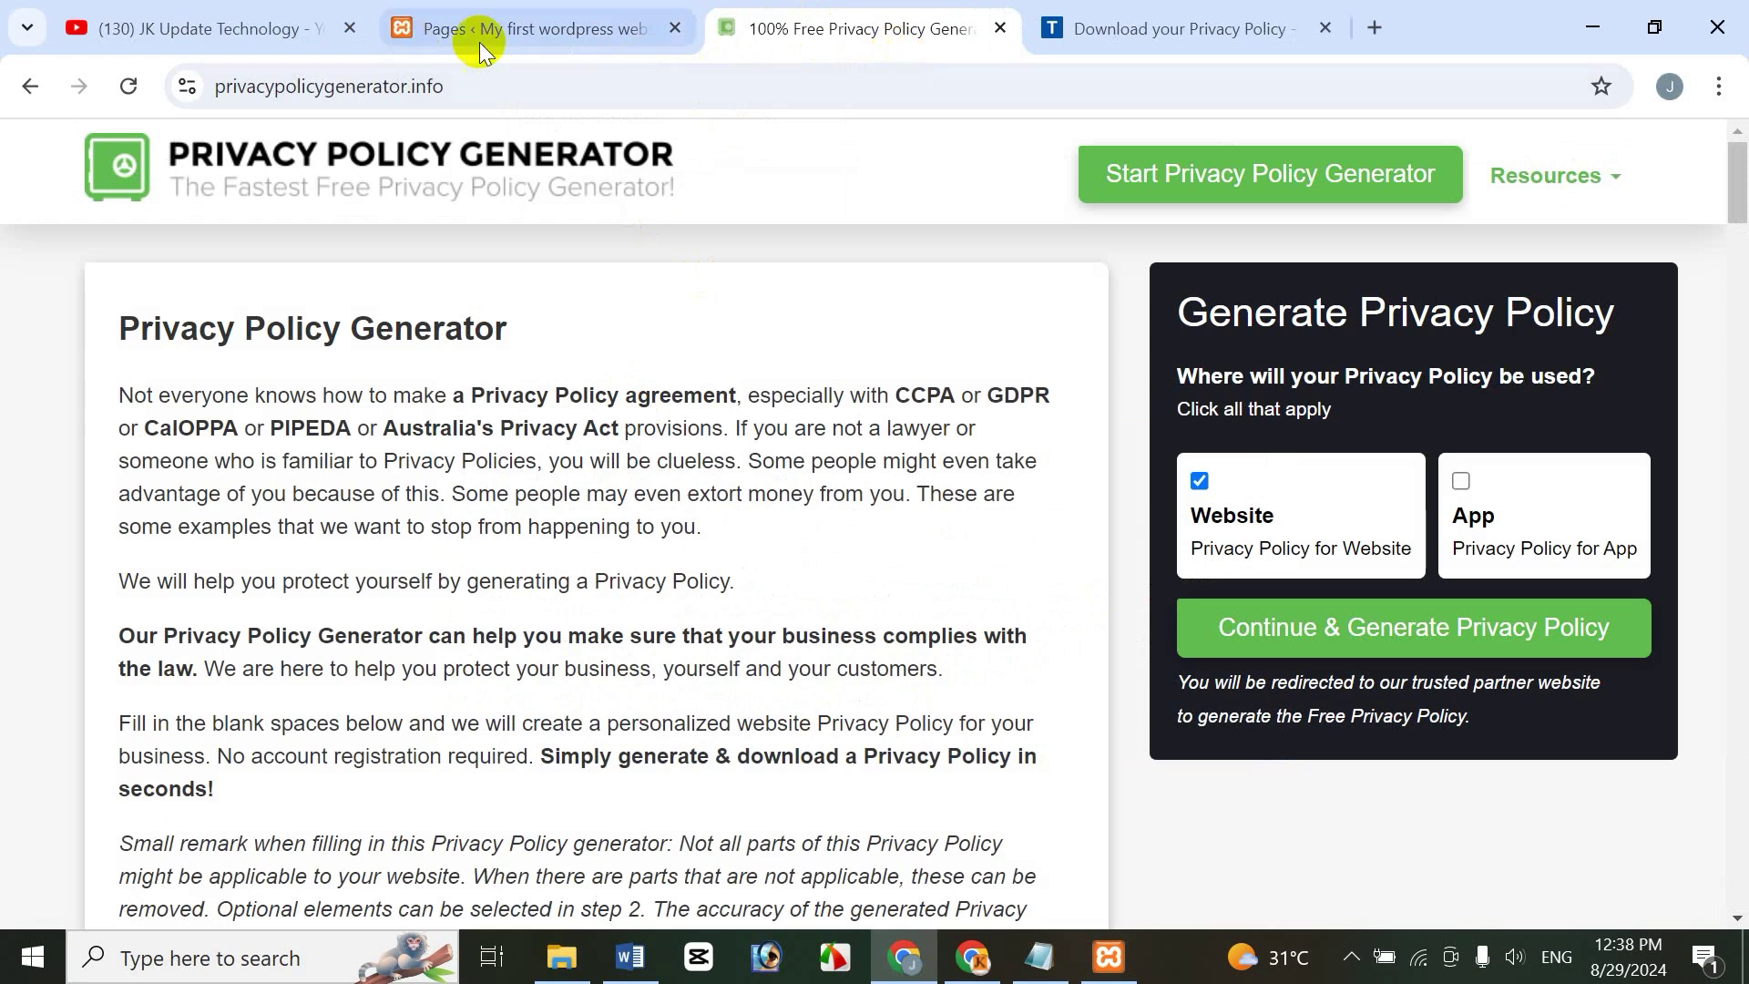
left_click(1326, 29)
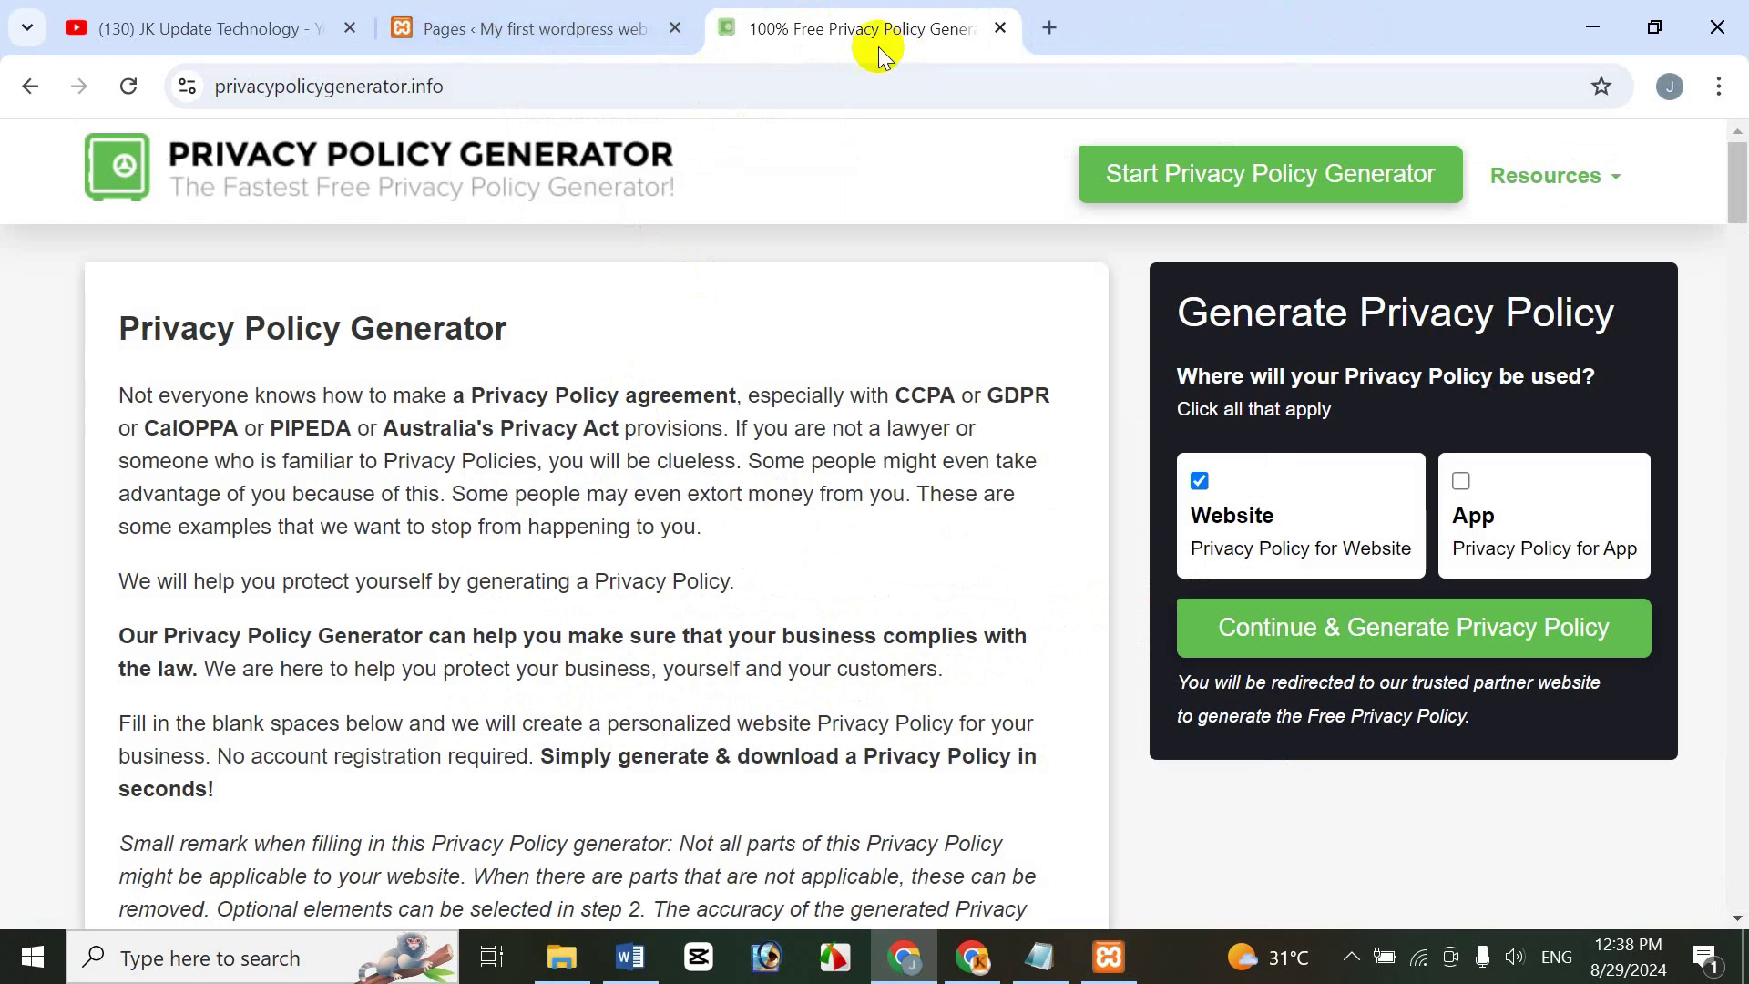
Open the Terms & Condition page for editing in a new browser tab from the WordPress page list
left_click(608, 37)
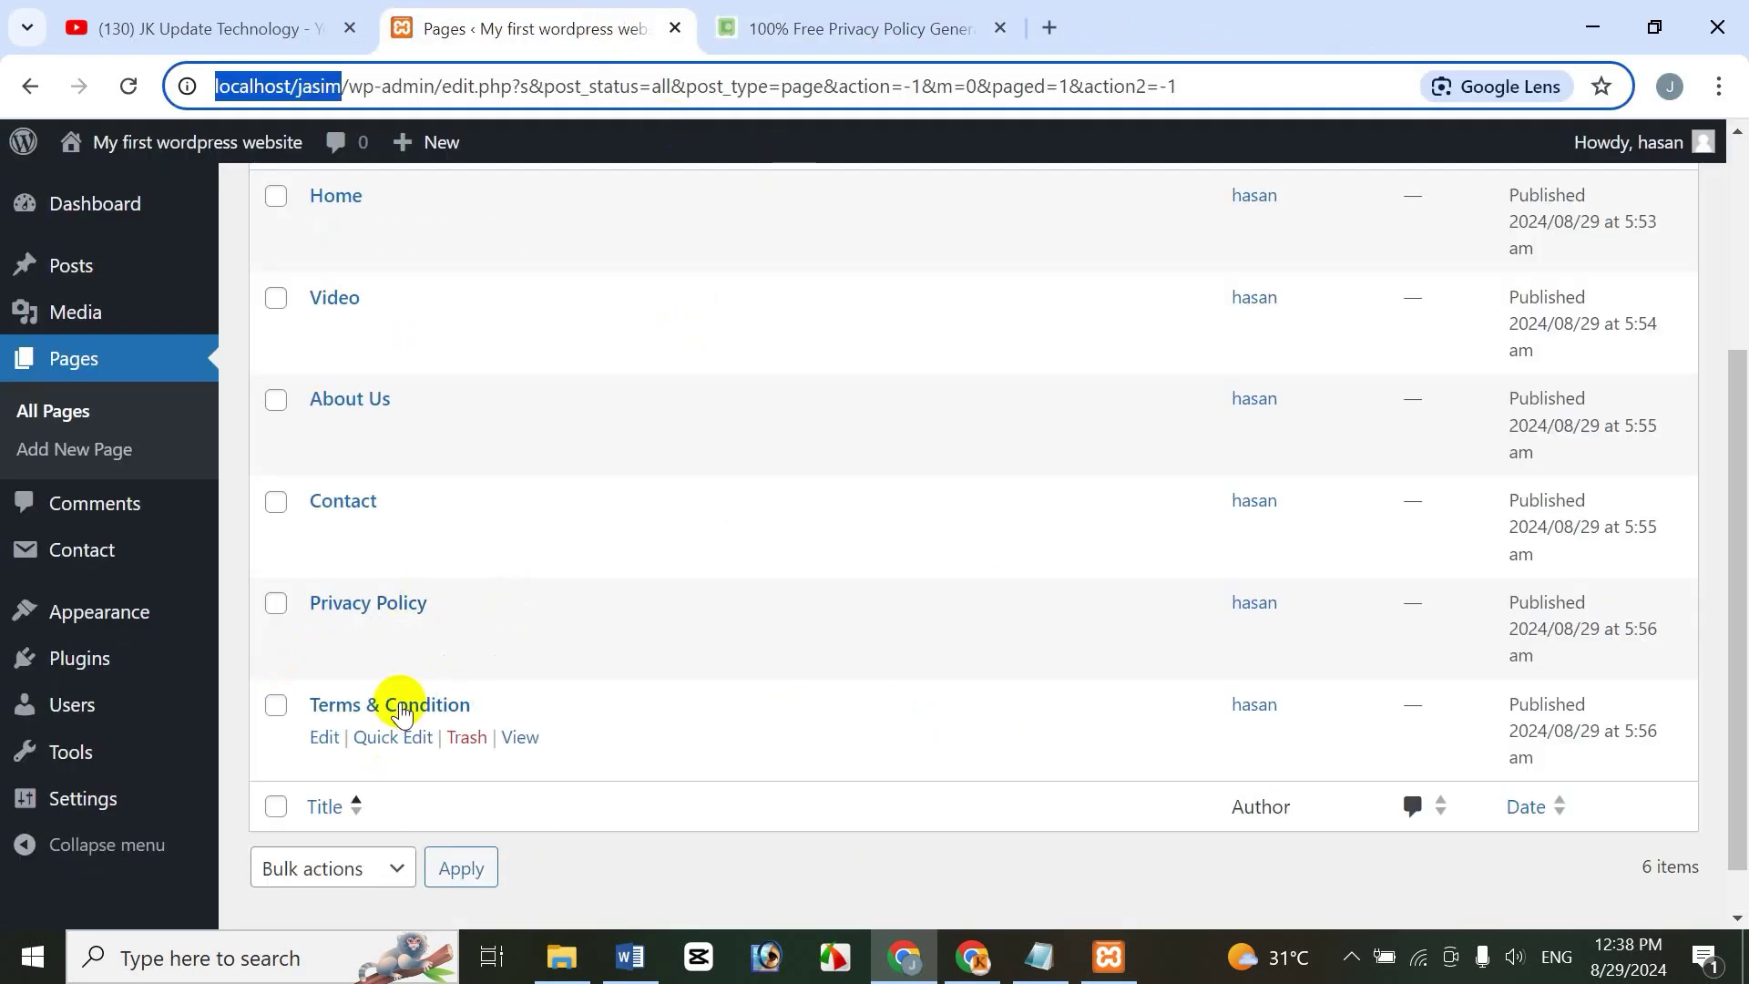
right_click(324, 744)
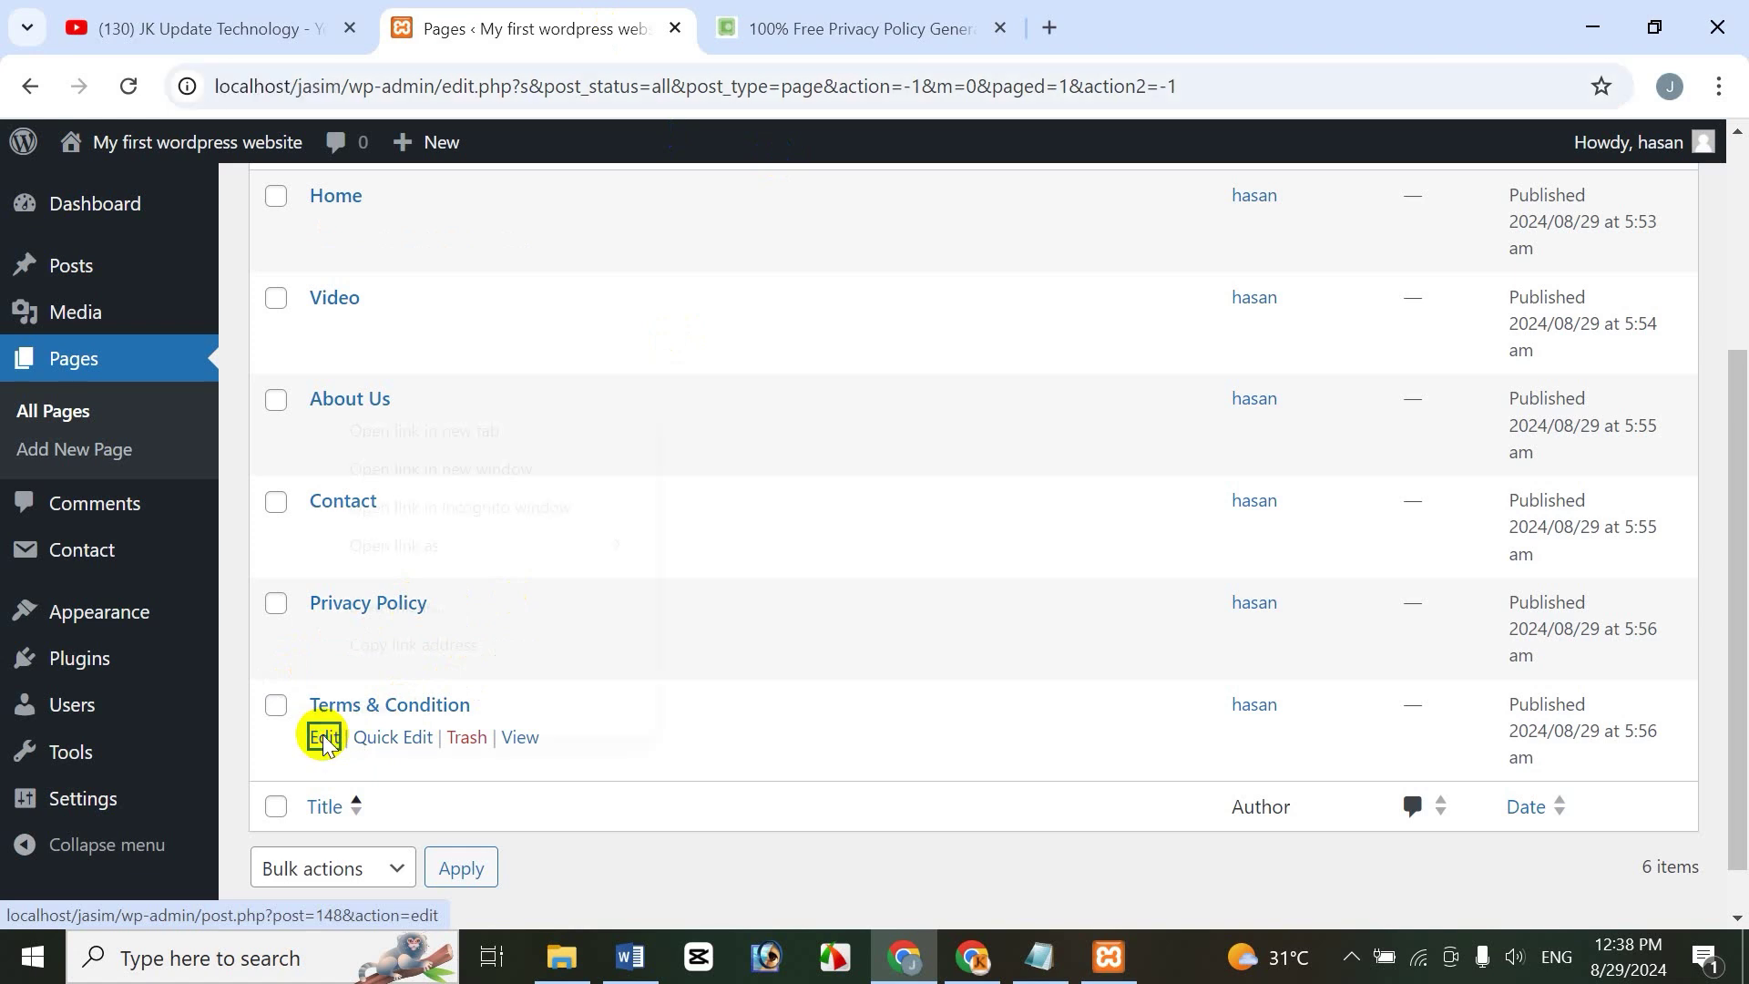
left_click(455, 429)
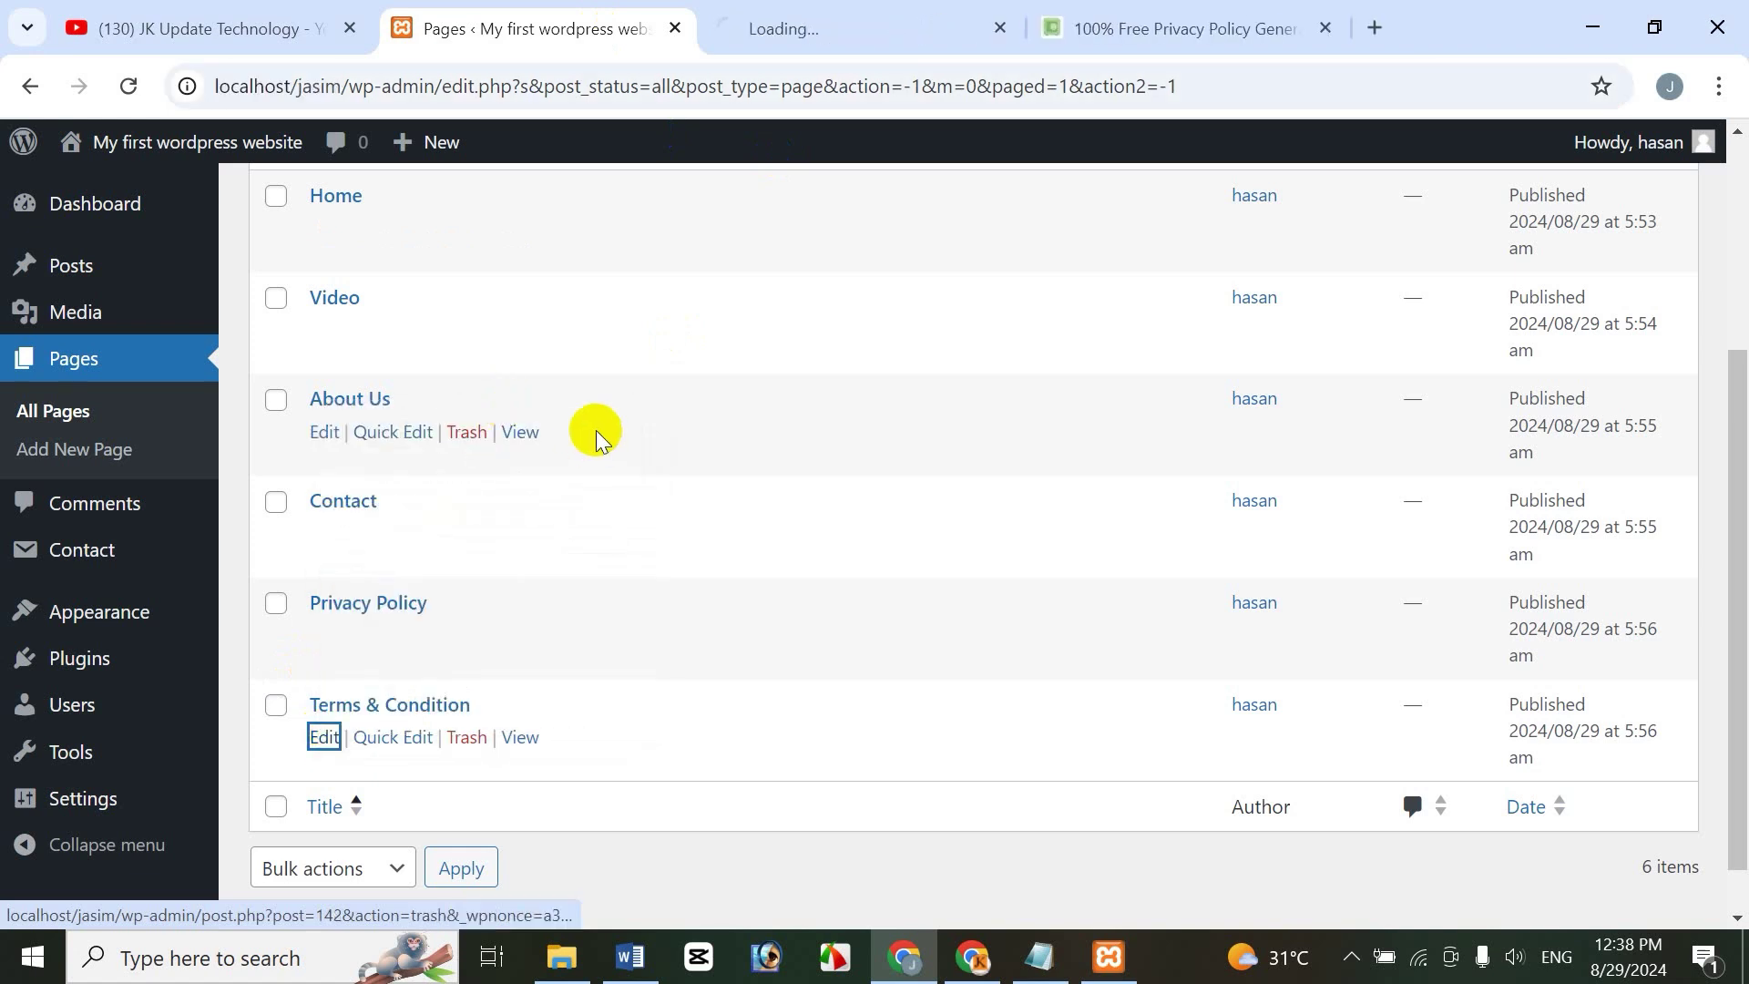
left_click(921, 18)
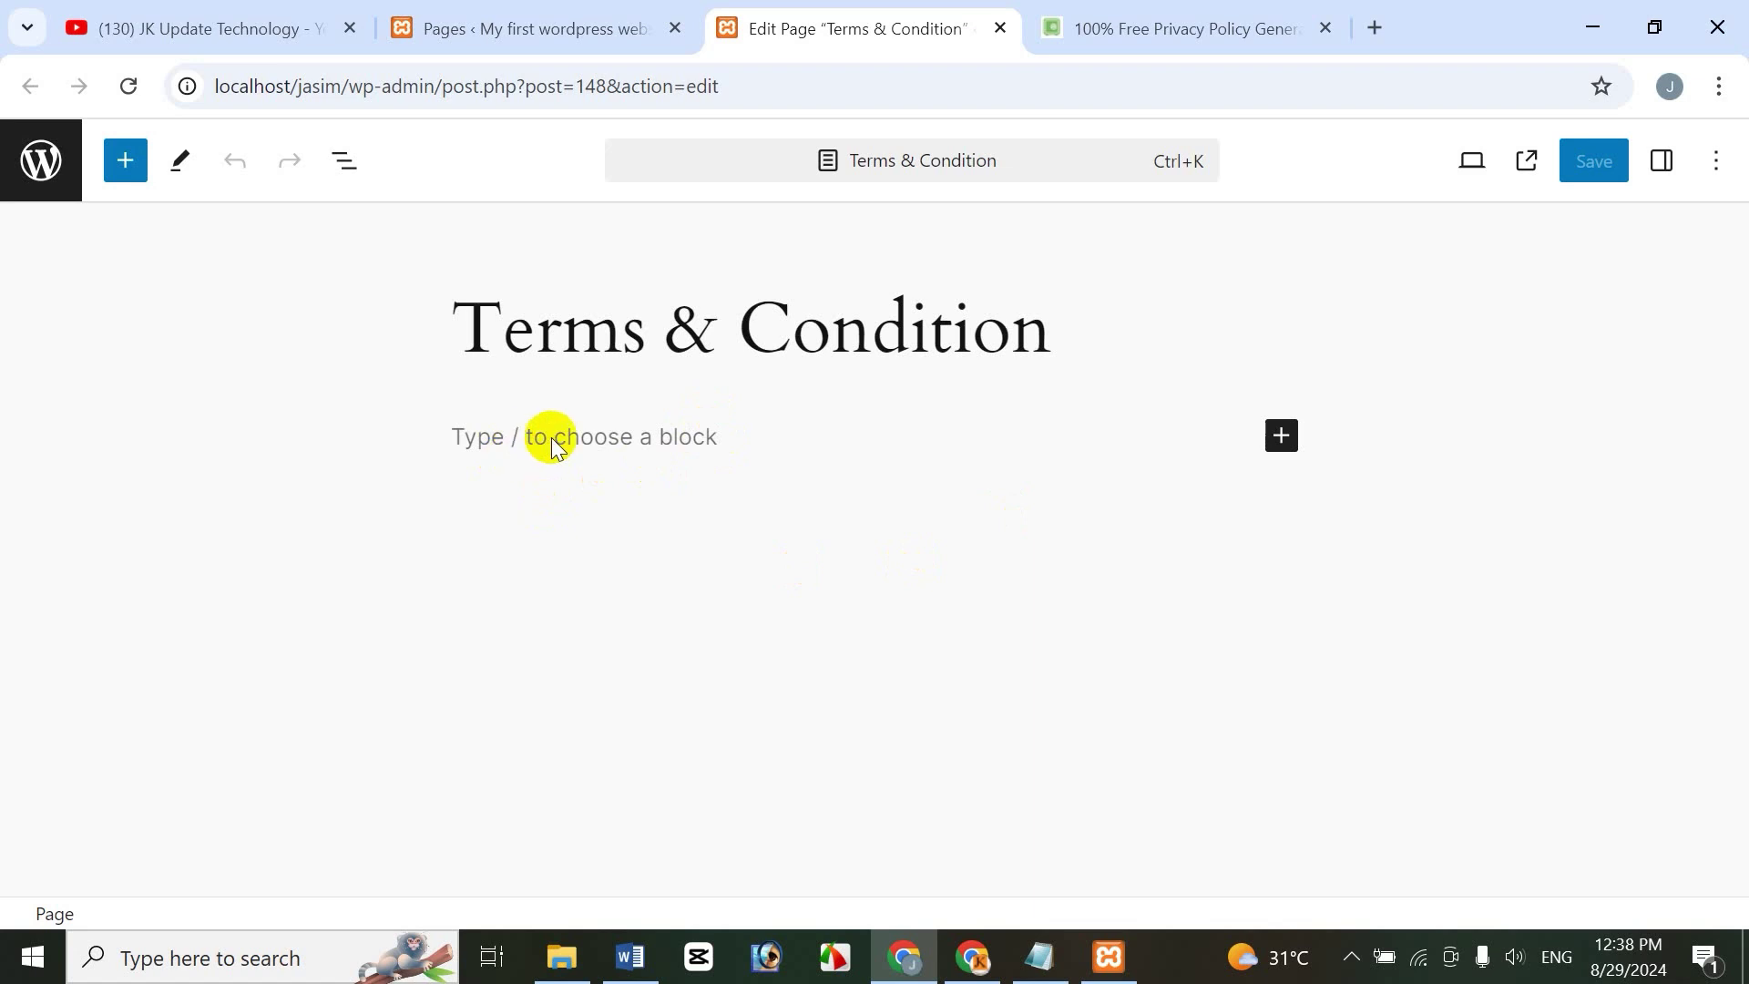
left_click(1637, 238)
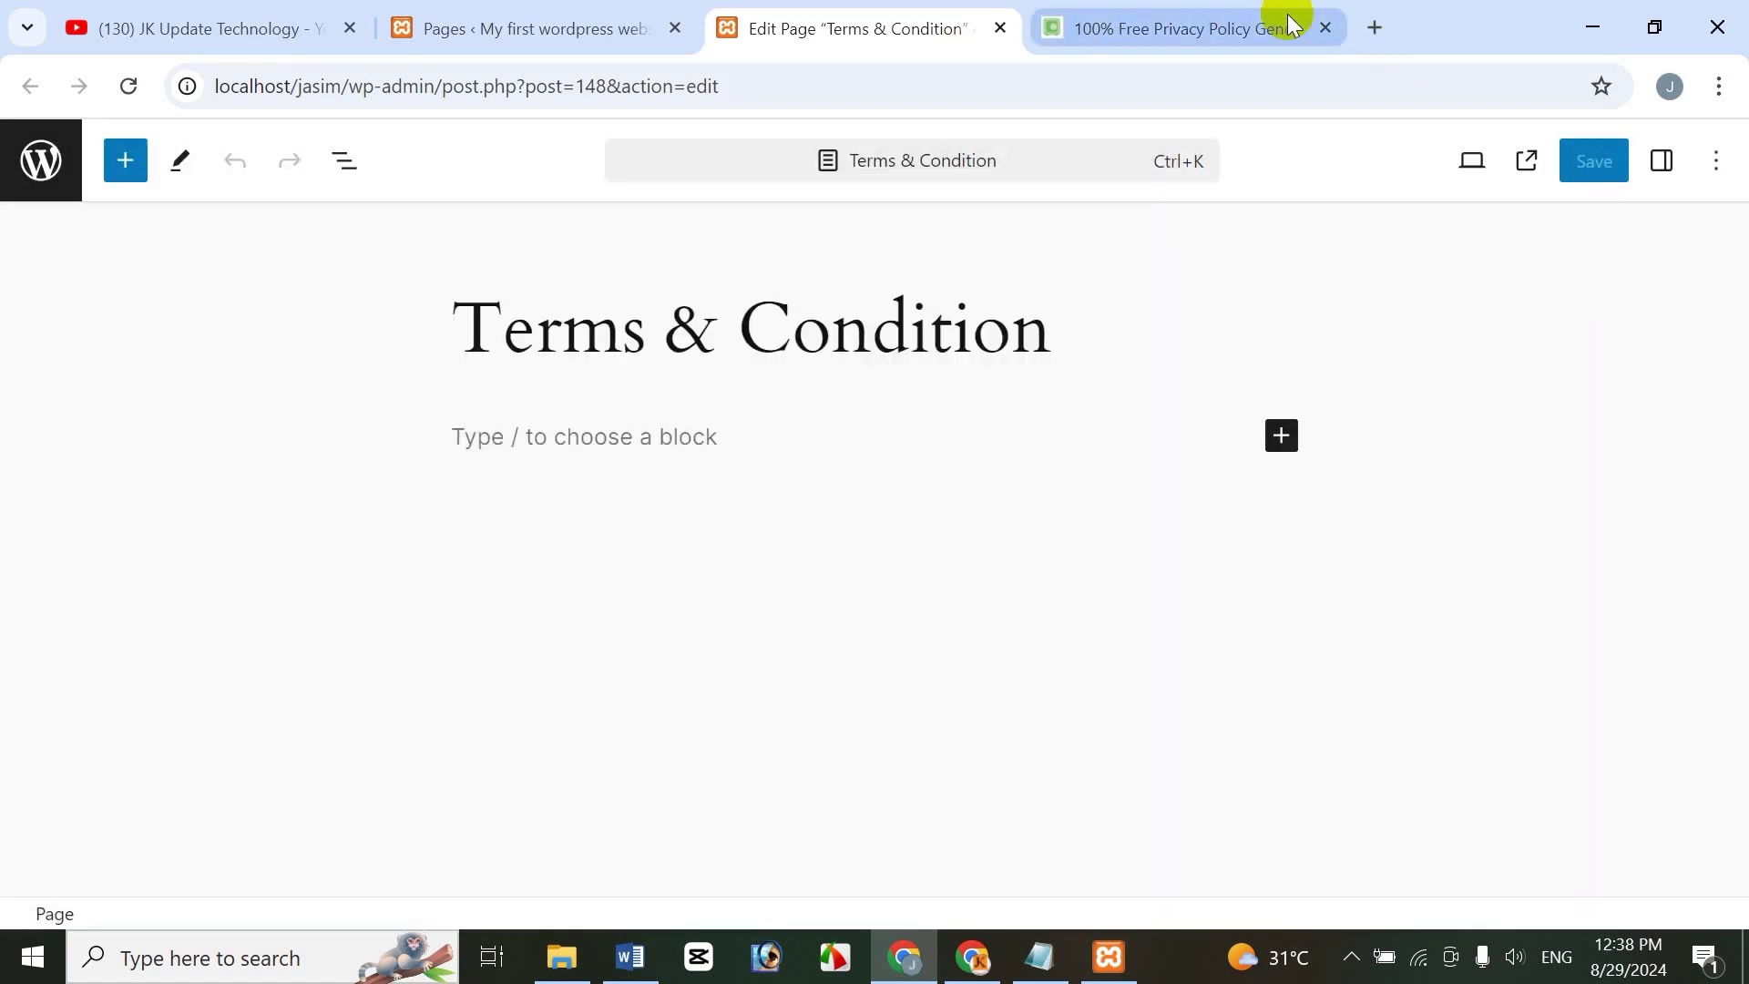
Search Google in a new browser tab for "terms and conditions generator for wordpress"
left_click(1052, 27)
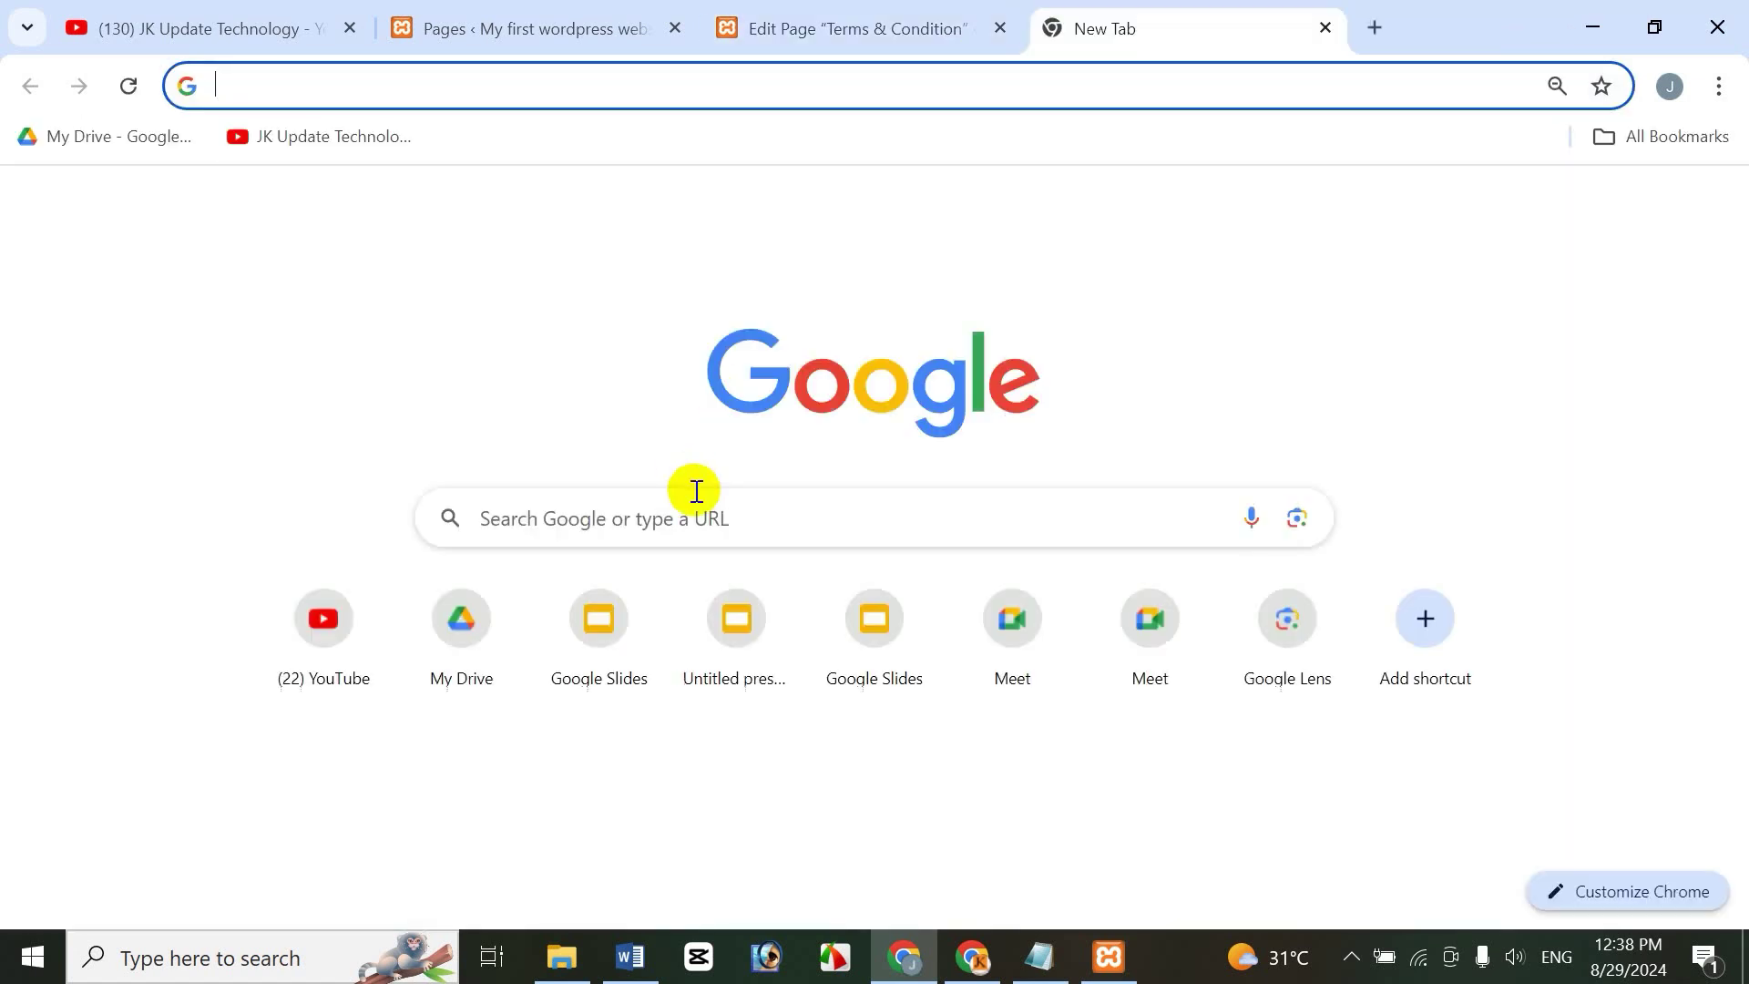
left_click(692, 512)
type("ter")
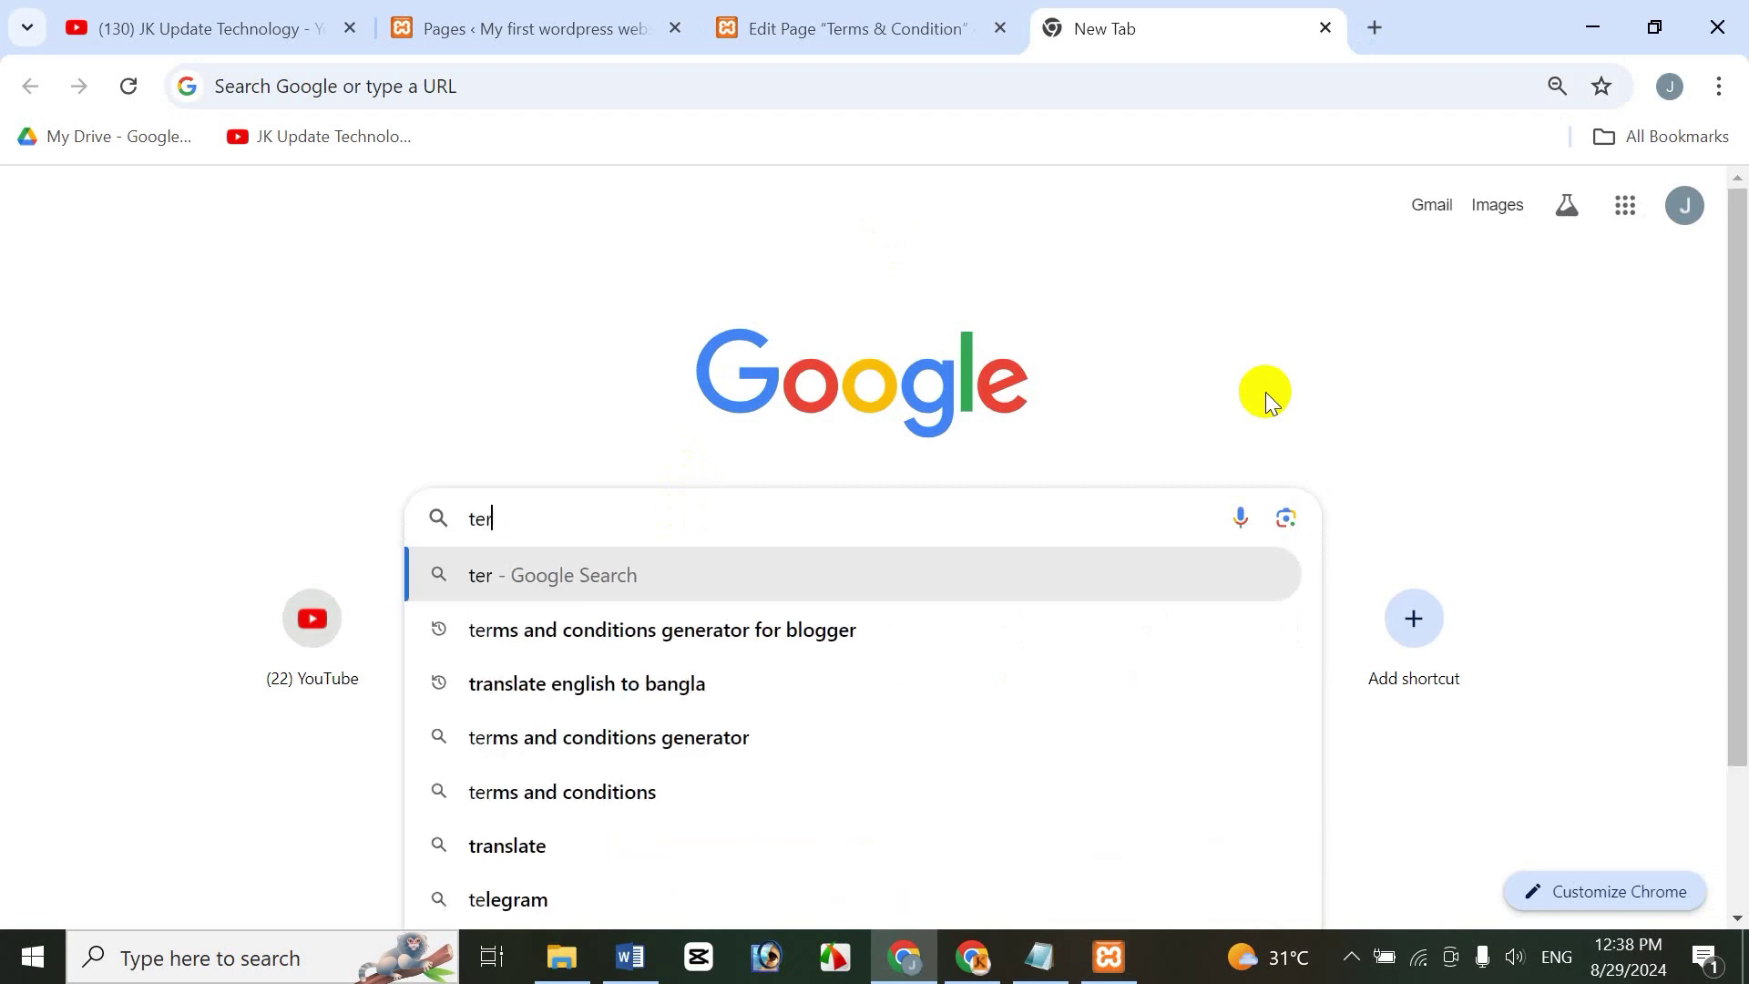
key("Down")
key("BackSpace")
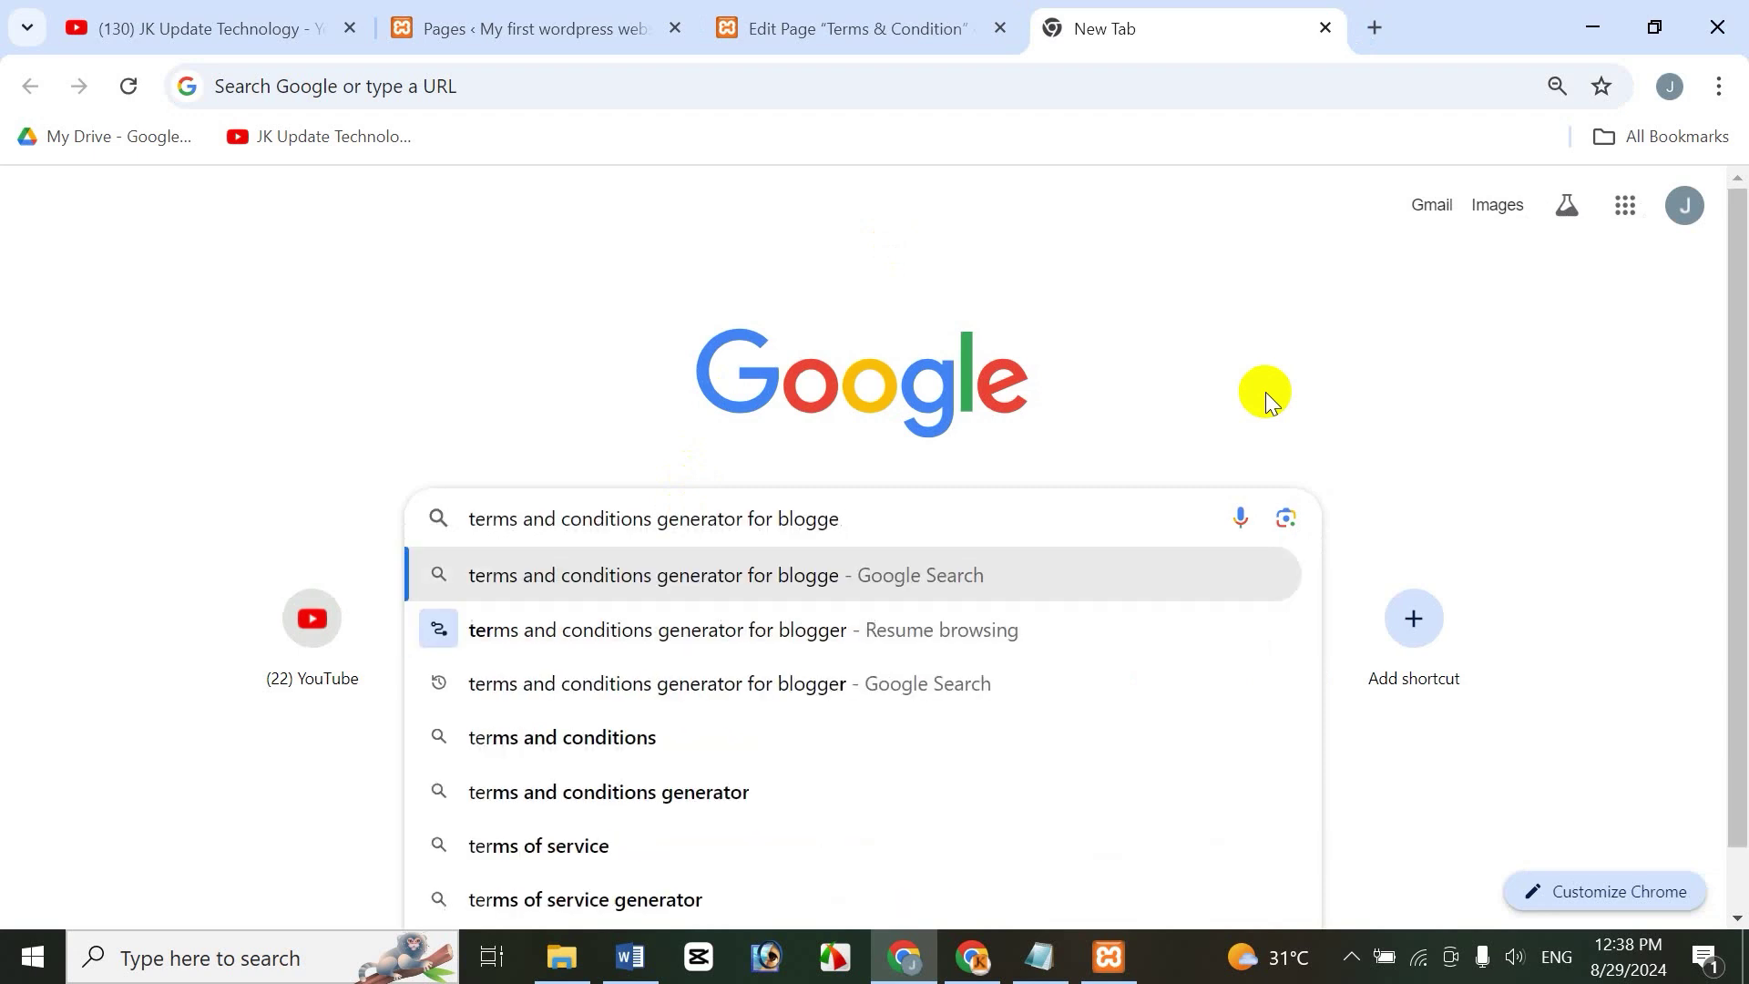
type("word")
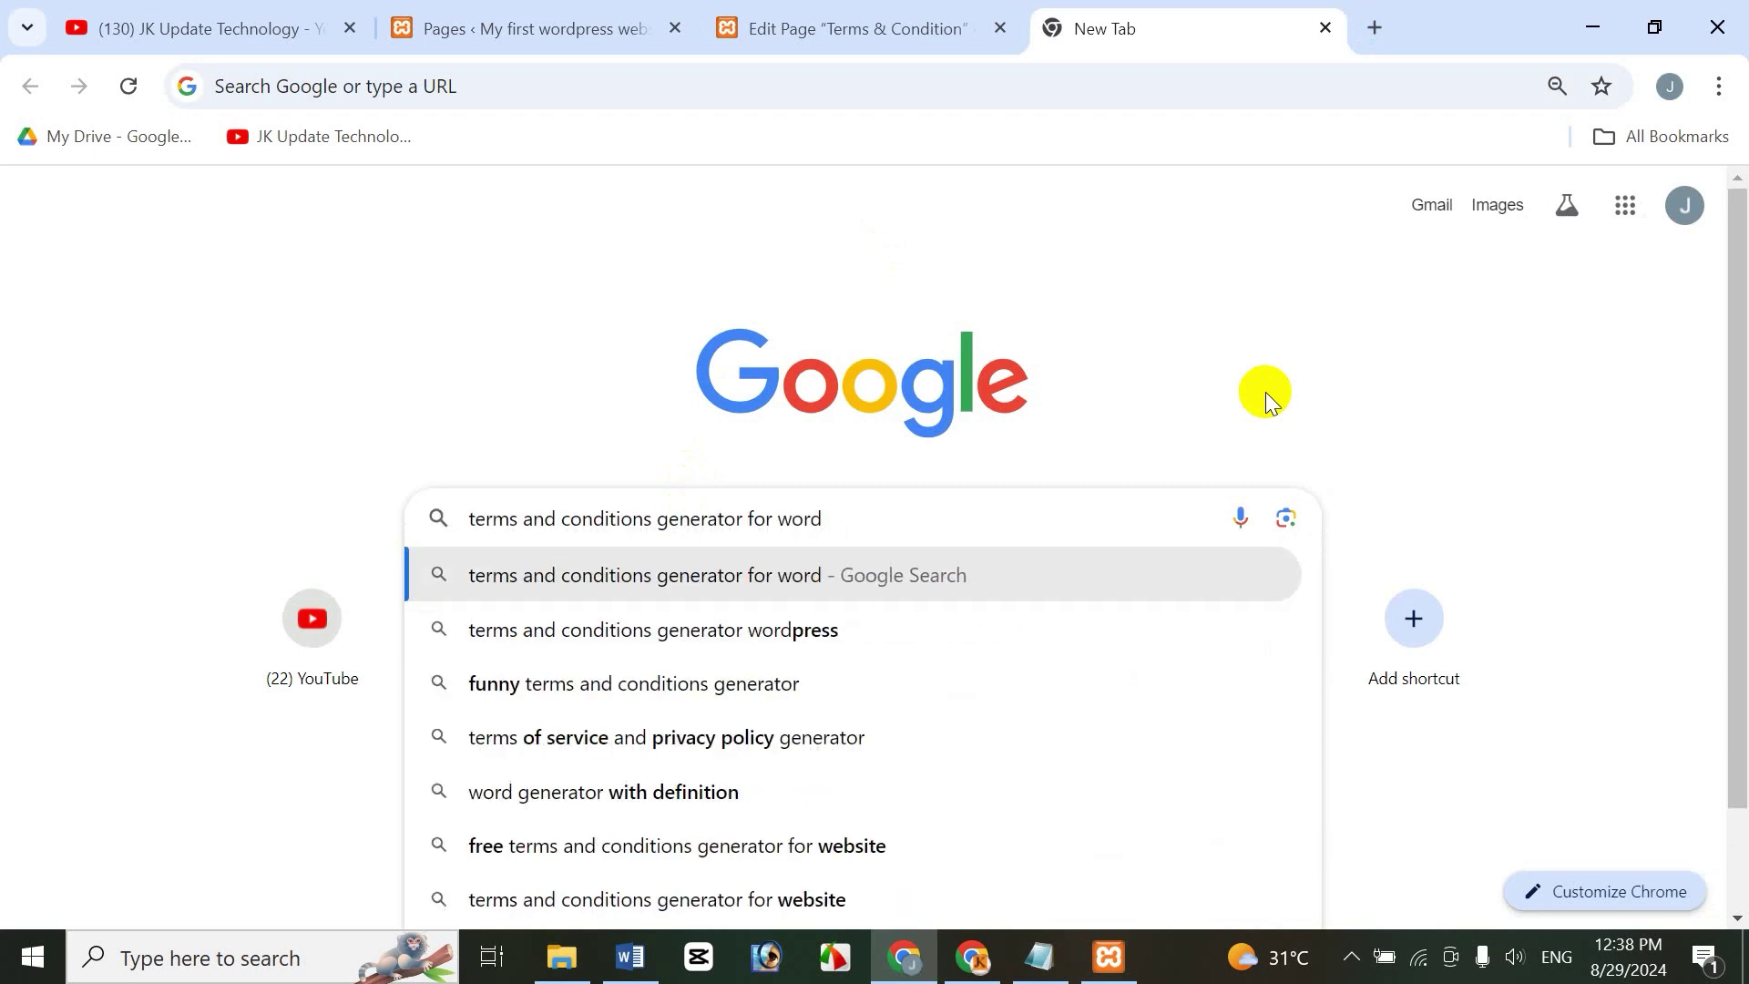
key("Down")
key("BackSpace")
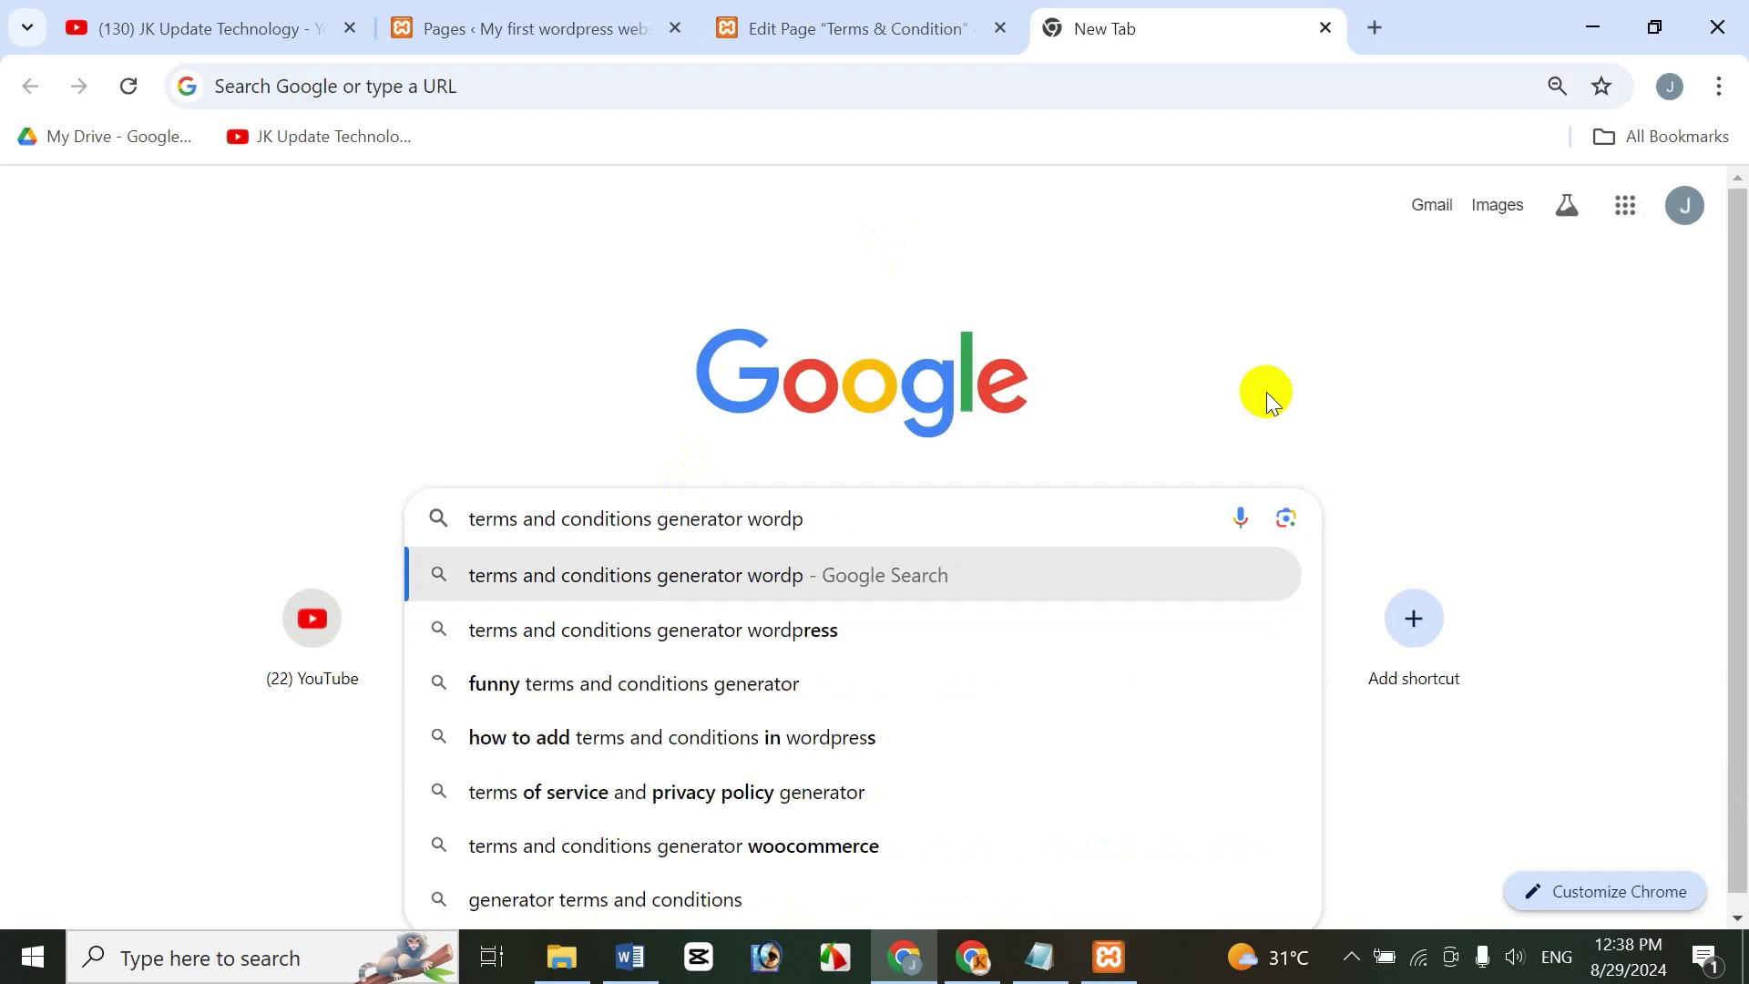
key("BackSpace")
key("BackSpace")
key("BackSpace")
key("BackSpace")
key("BackSpace")
type("for word")
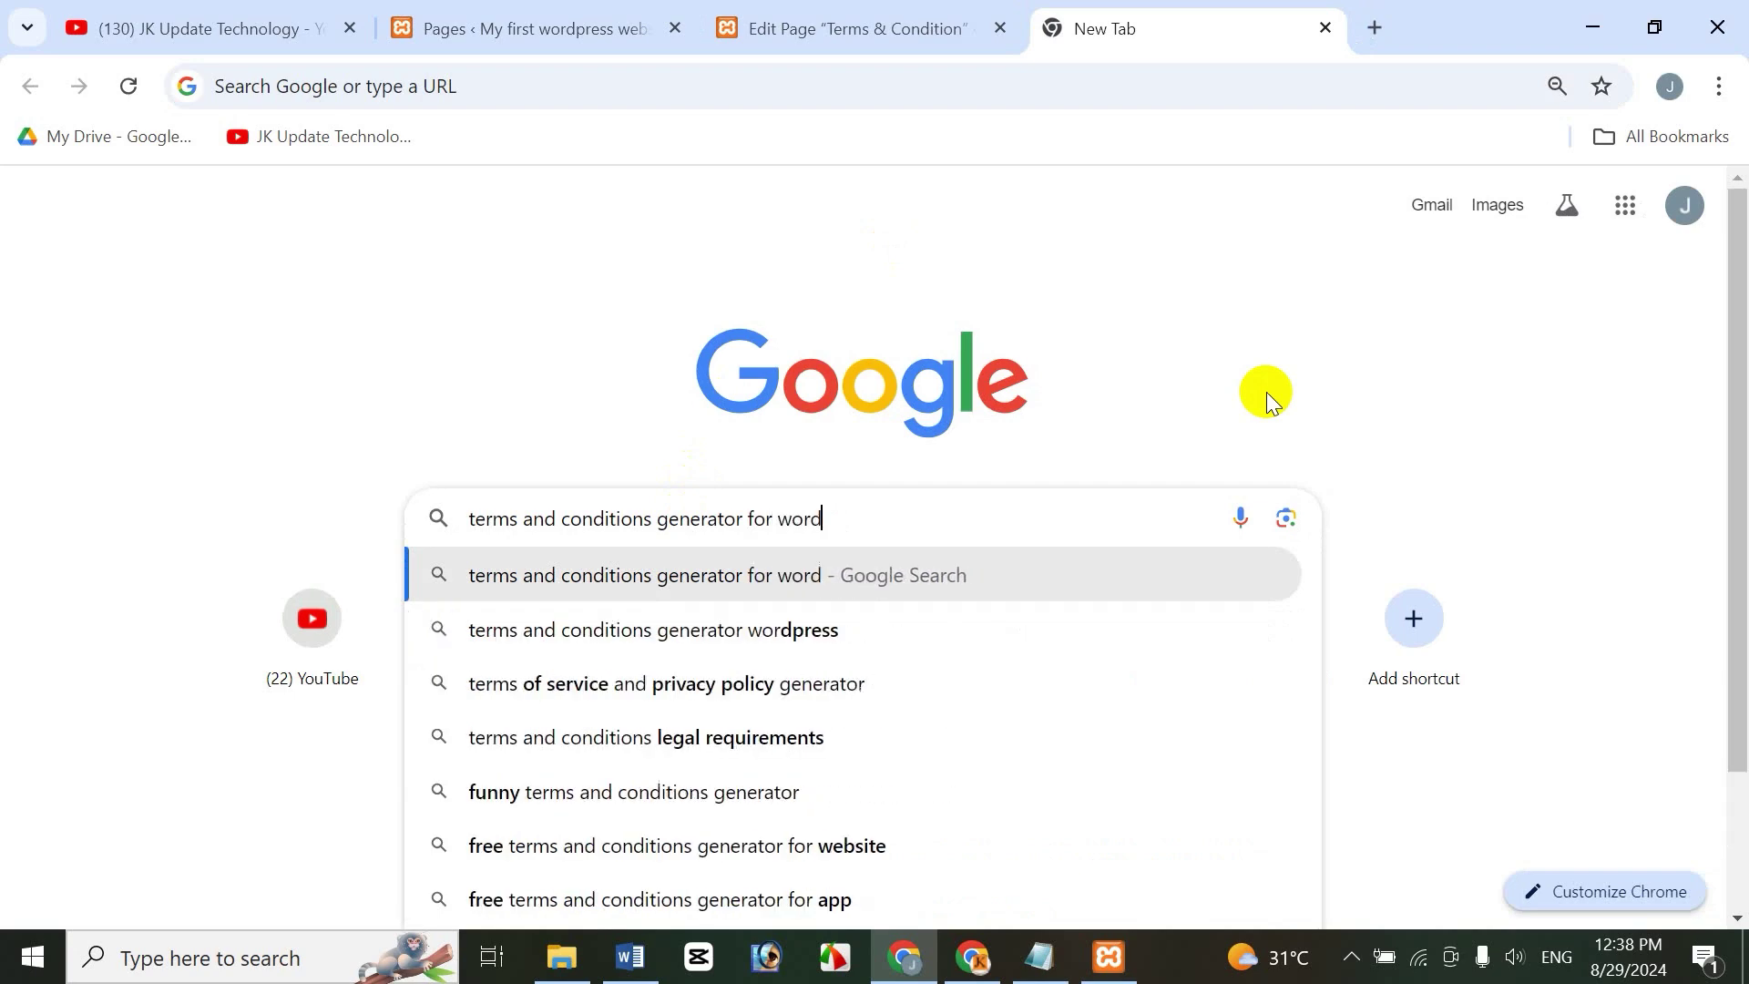
type("press")
key("Return")
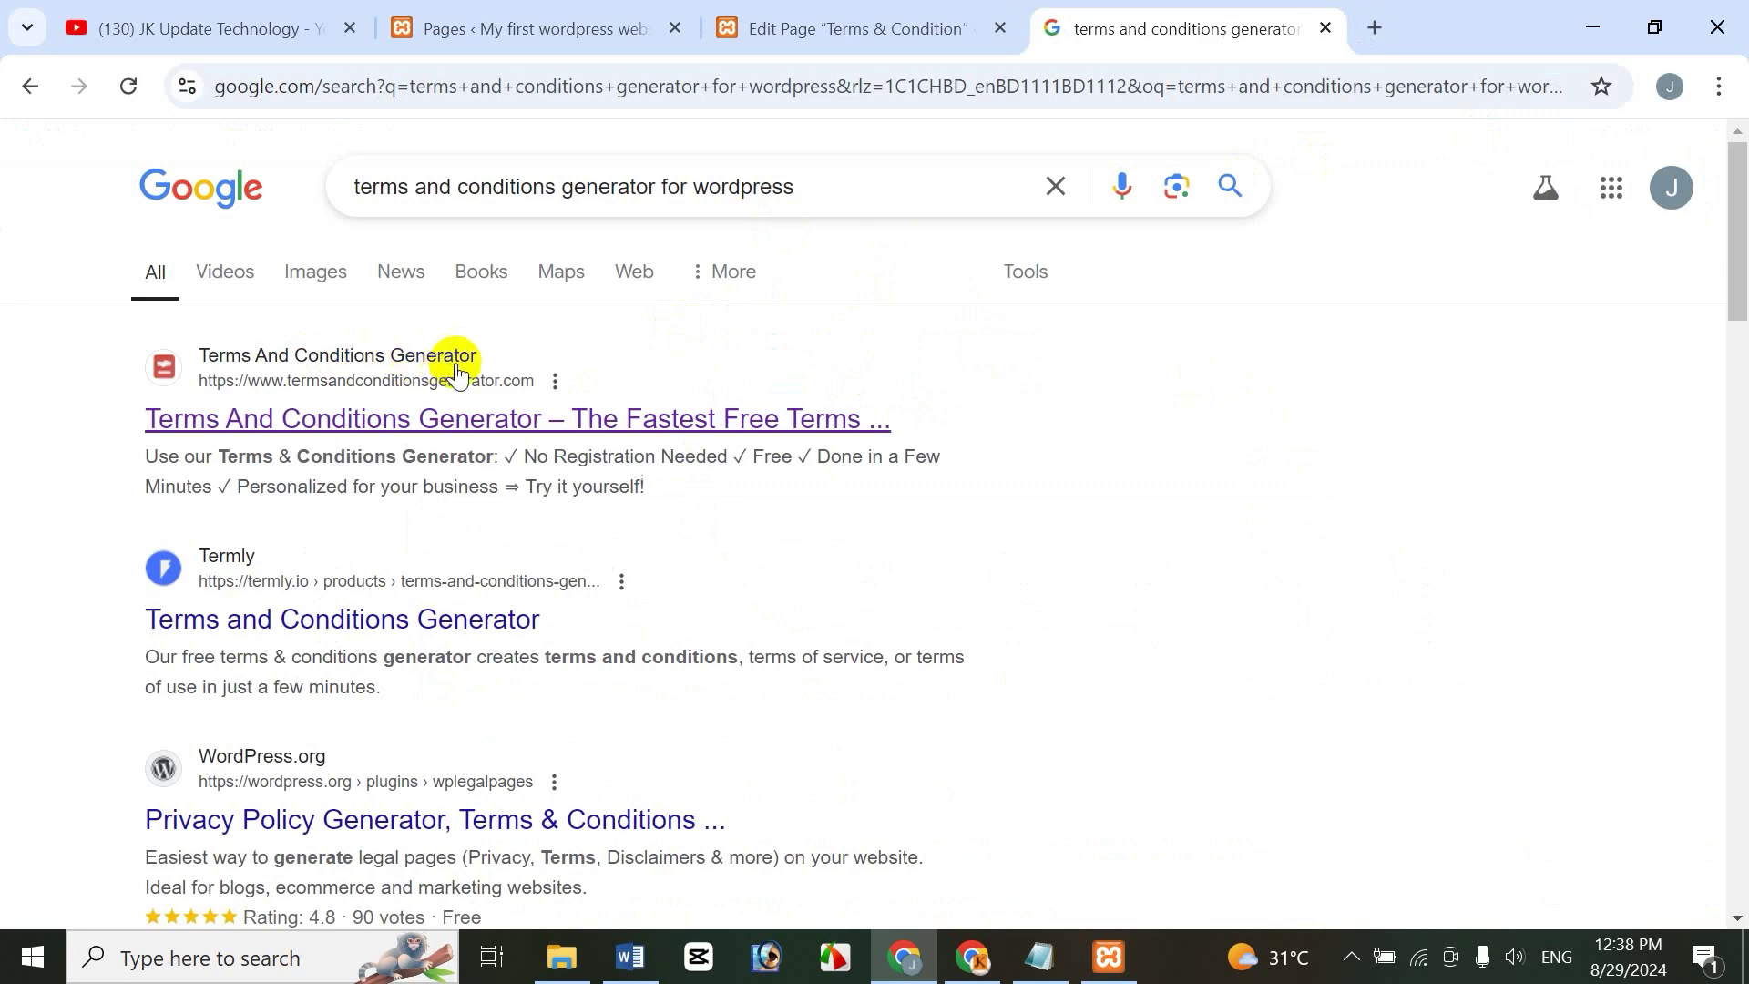
Open the Terms And Conditions Generator site, choose Website as the place of use, and continue to the generator form
left_click(398, 421)
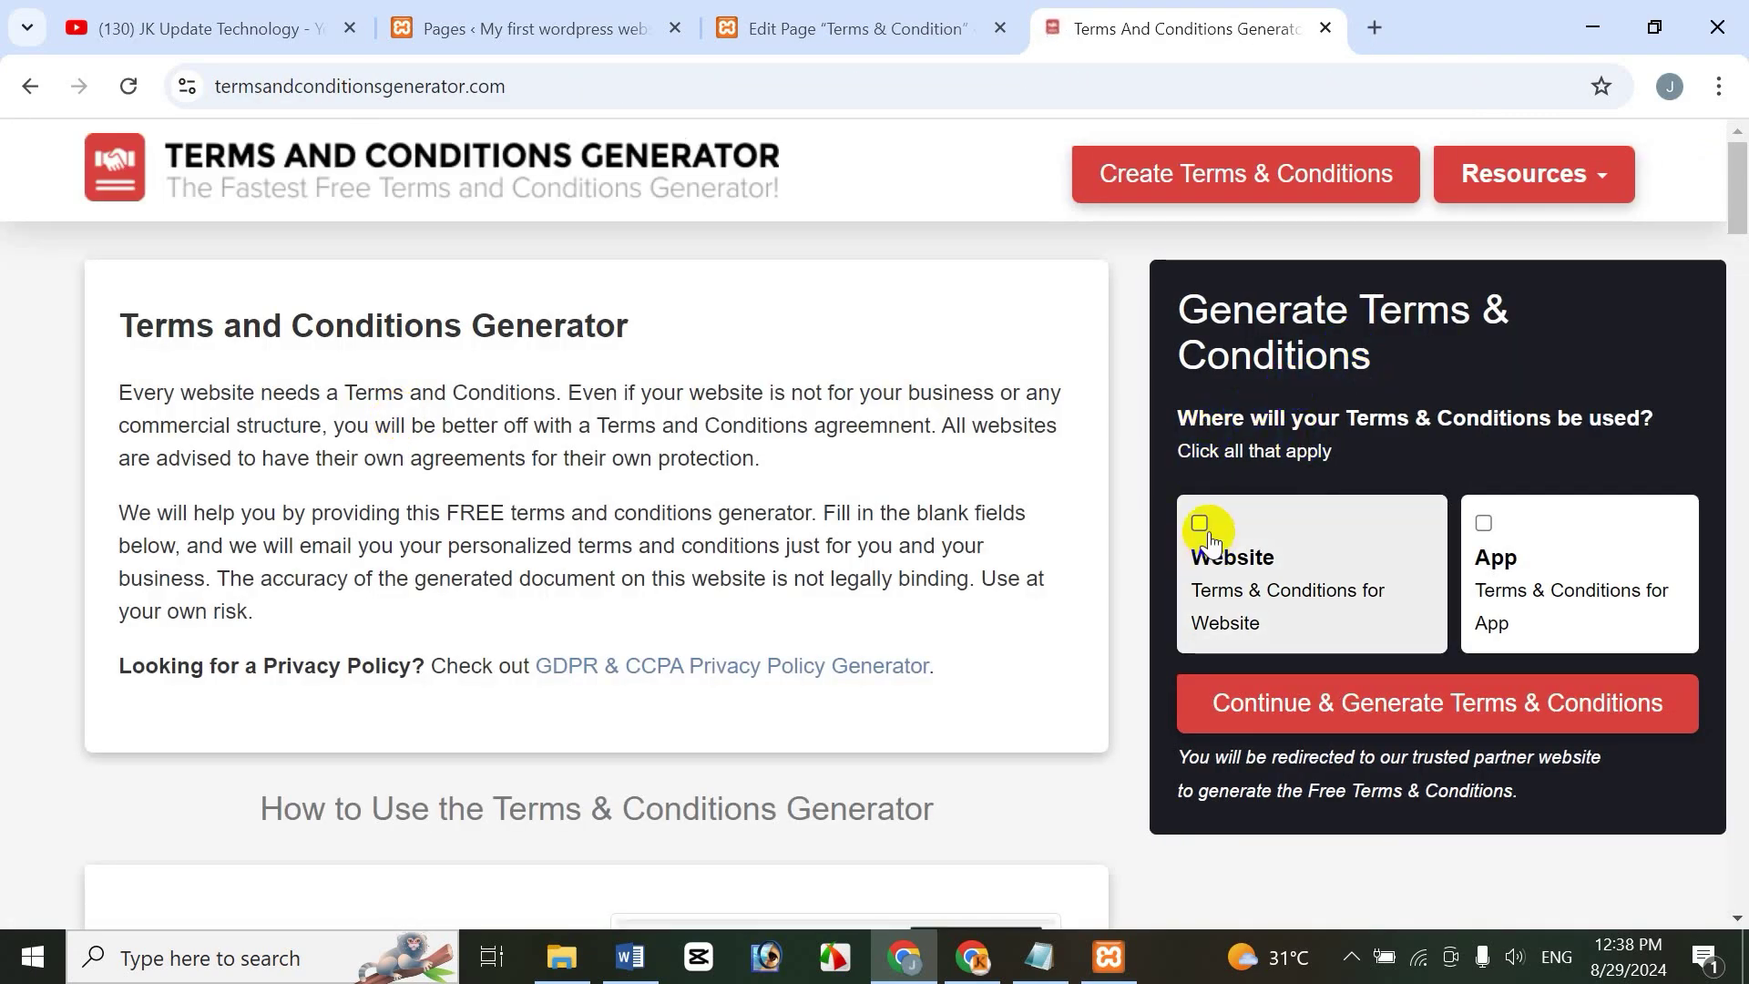
left_click(1201, 526)
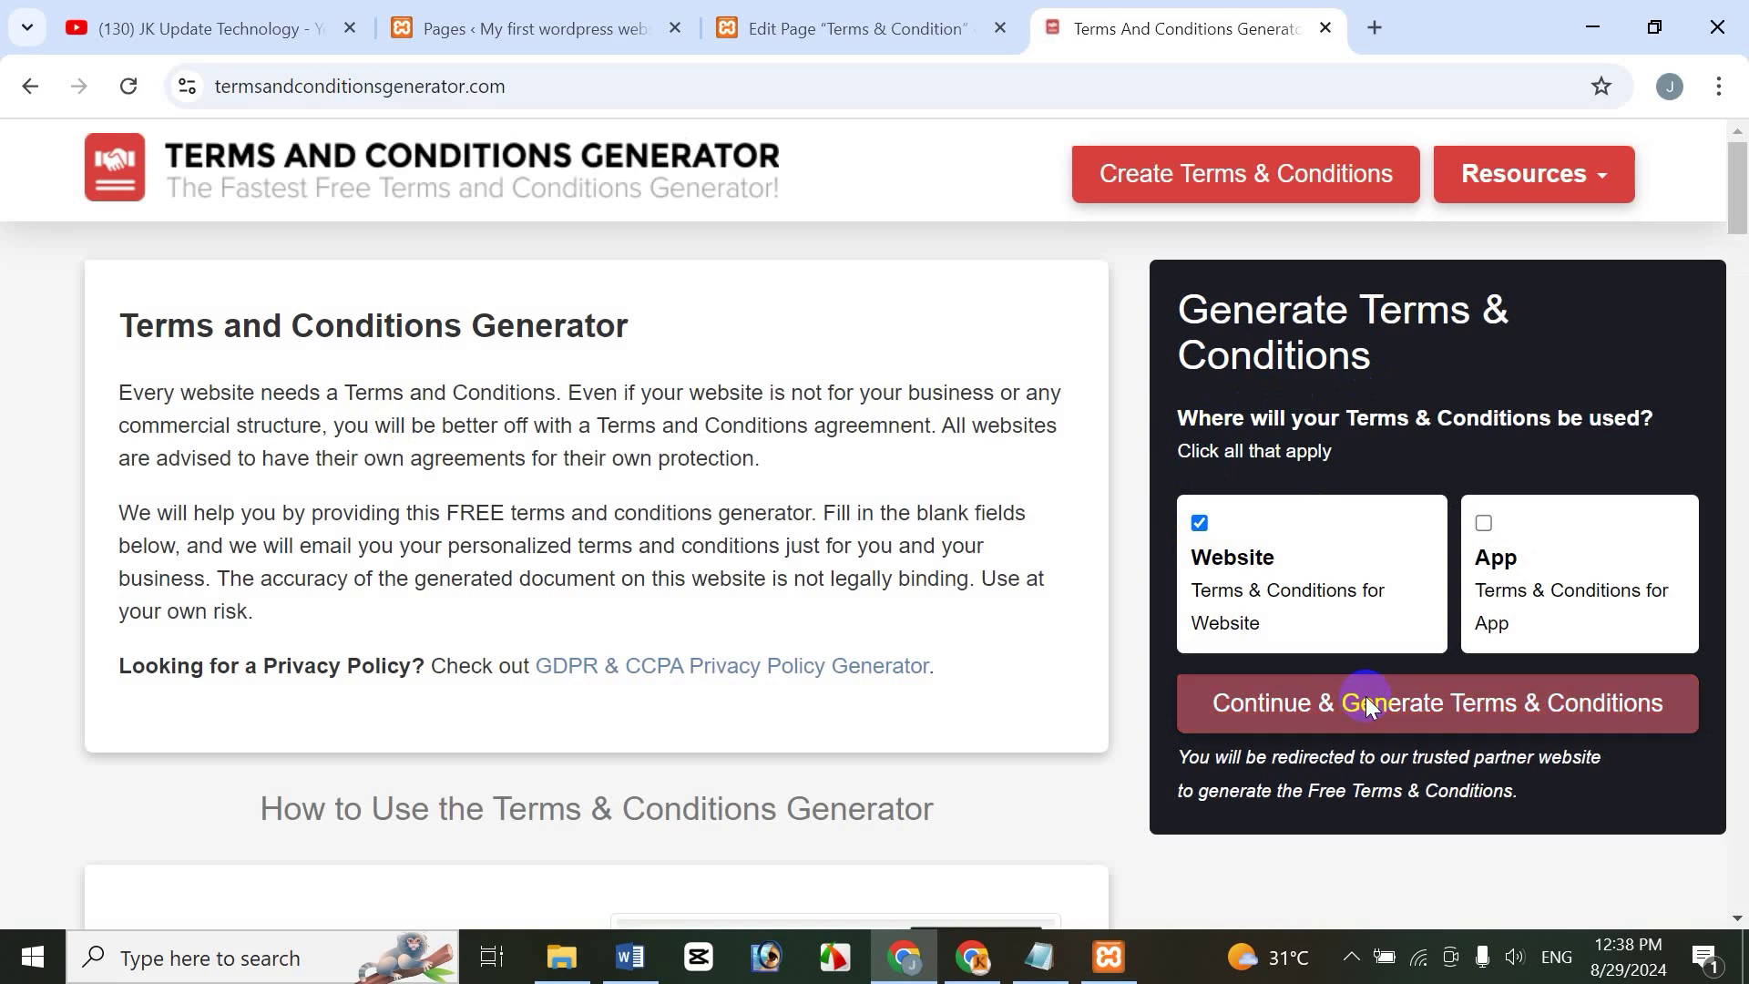
left_click(1364, 699)
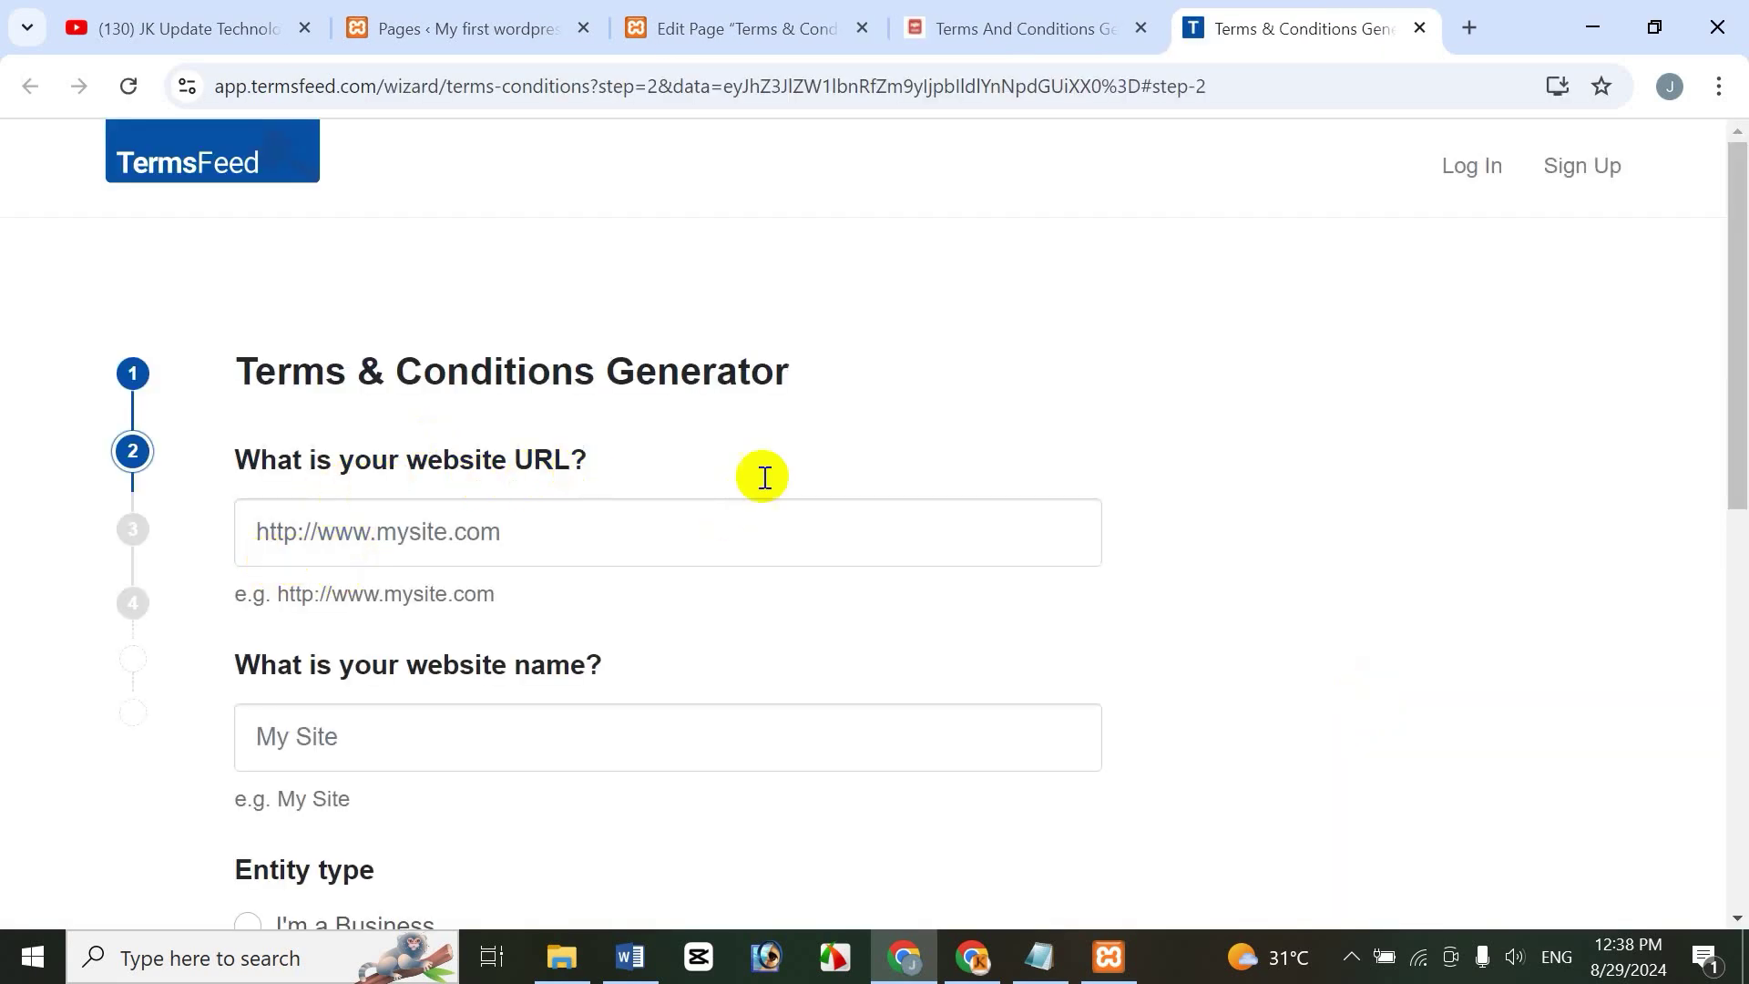
Copy the WordPress site's base address and enter it as the website URL in the Terms & Conditions Generator
left_click(470, 33)
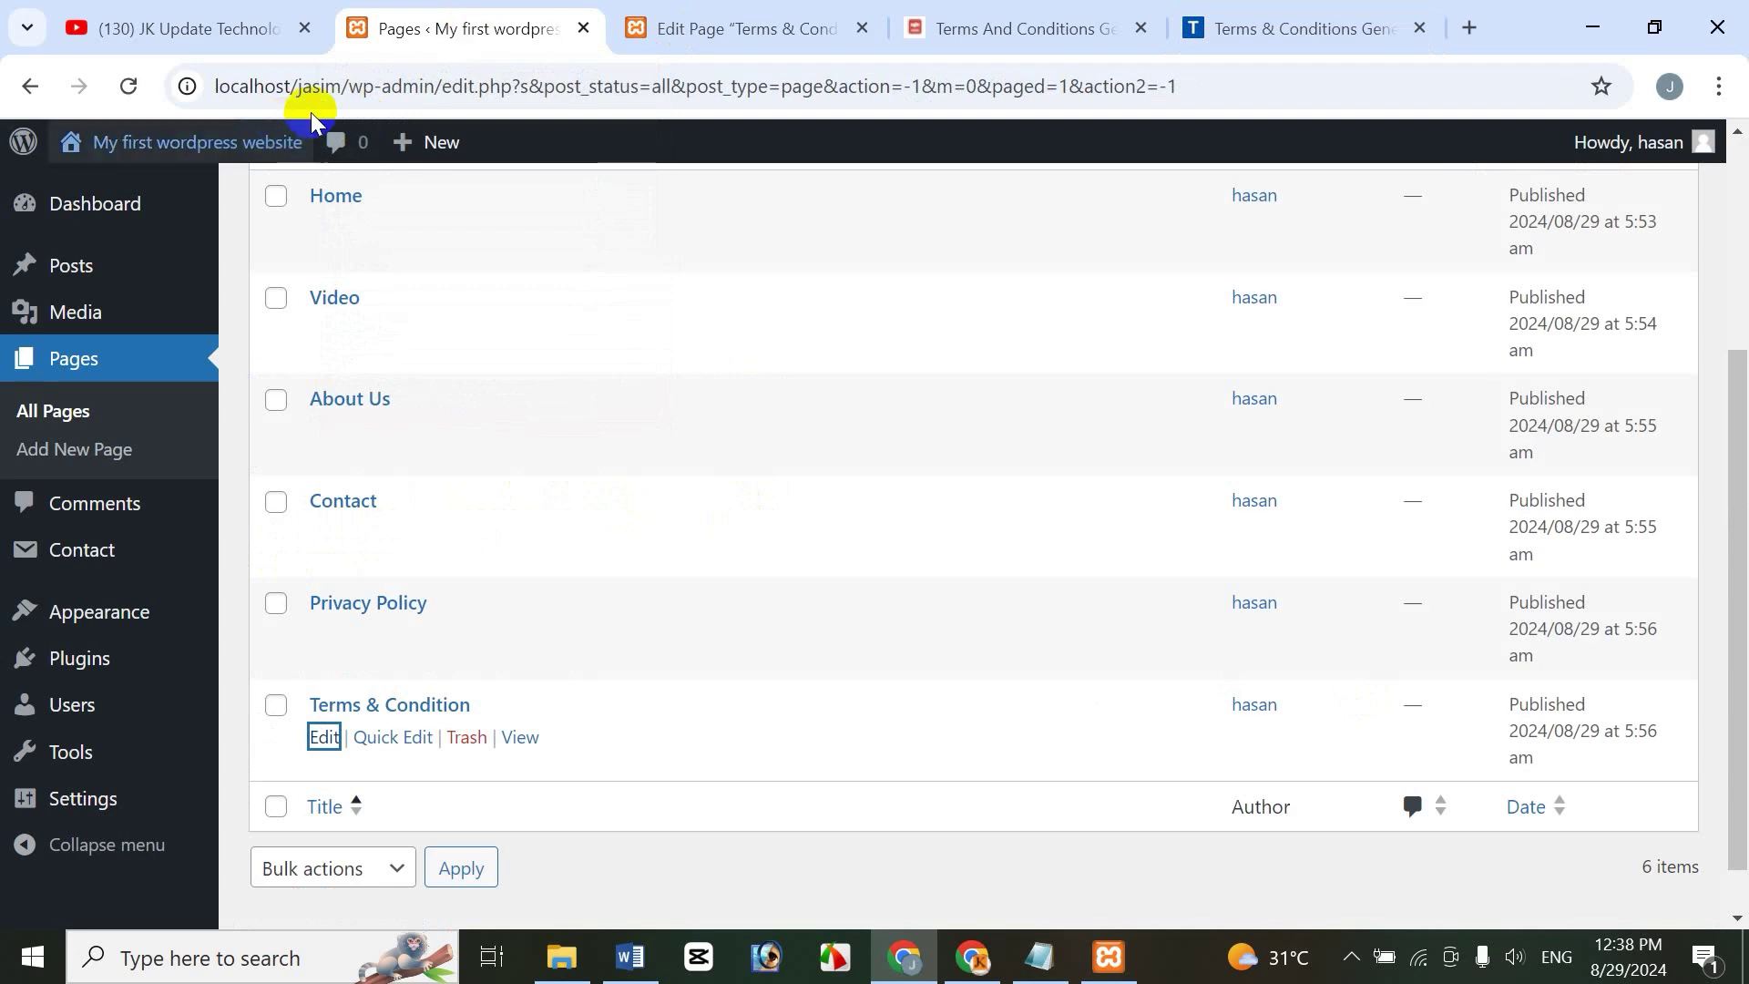
left_click_drag(345, 92, 203, 117)
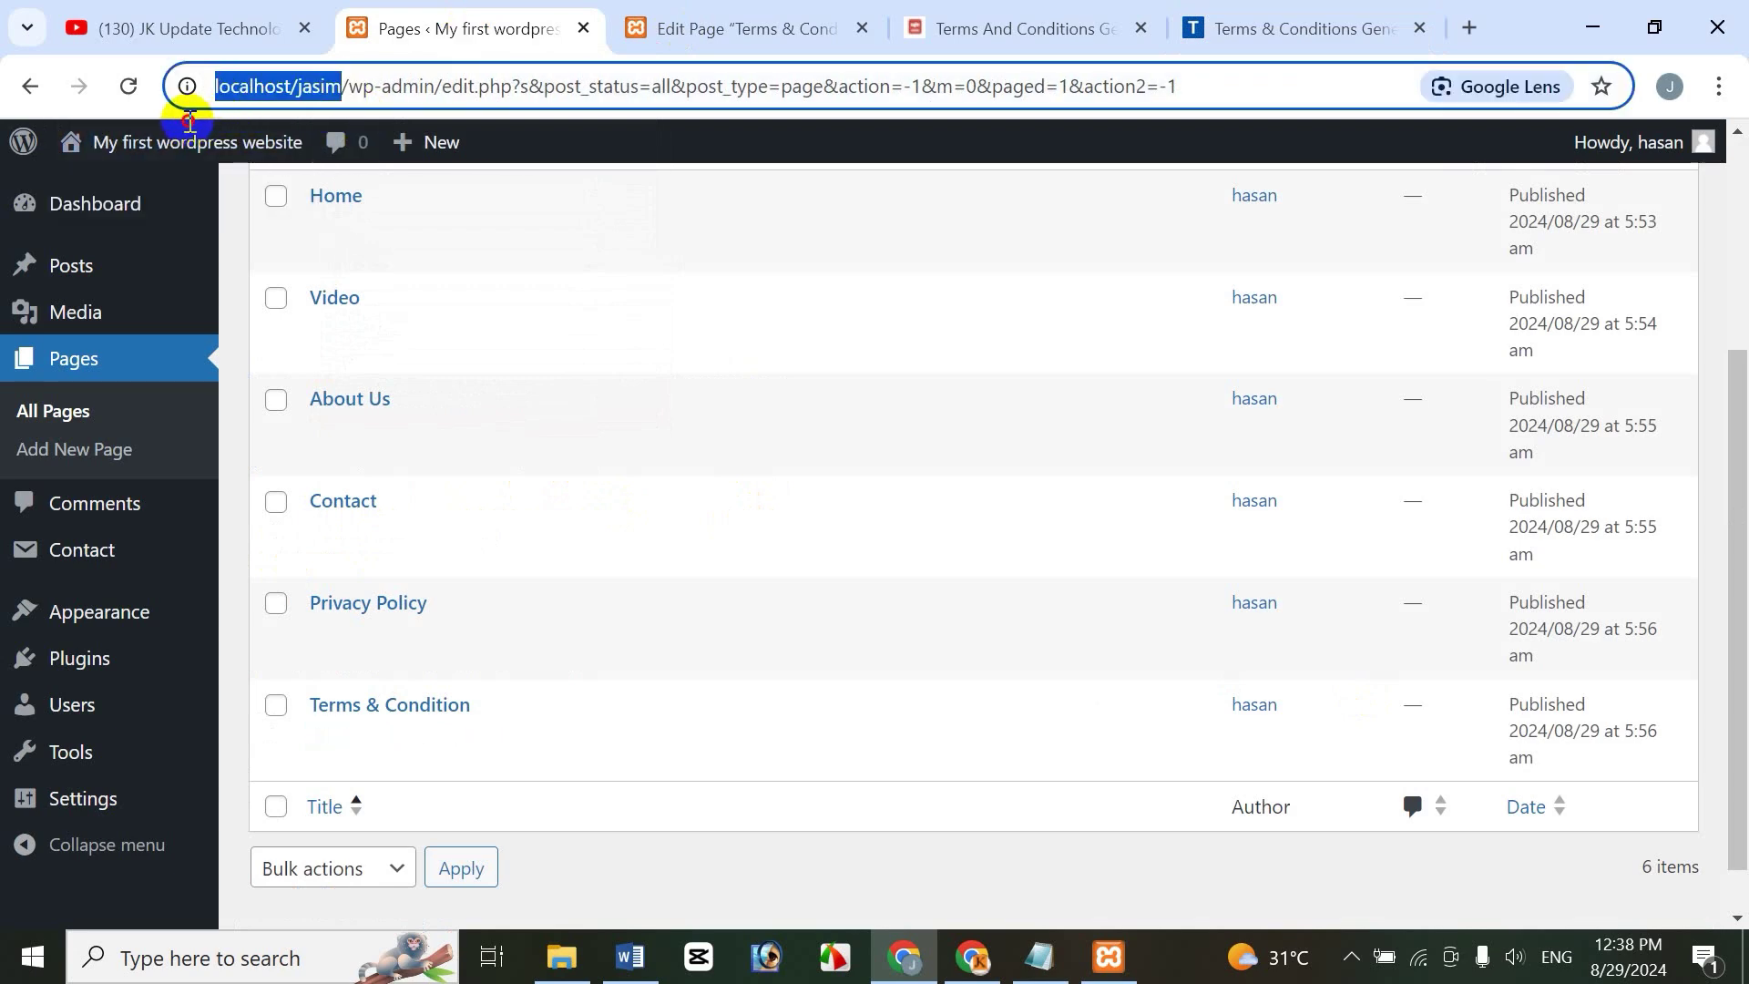
left_click(1067, 37)
left_click(1320, 27)
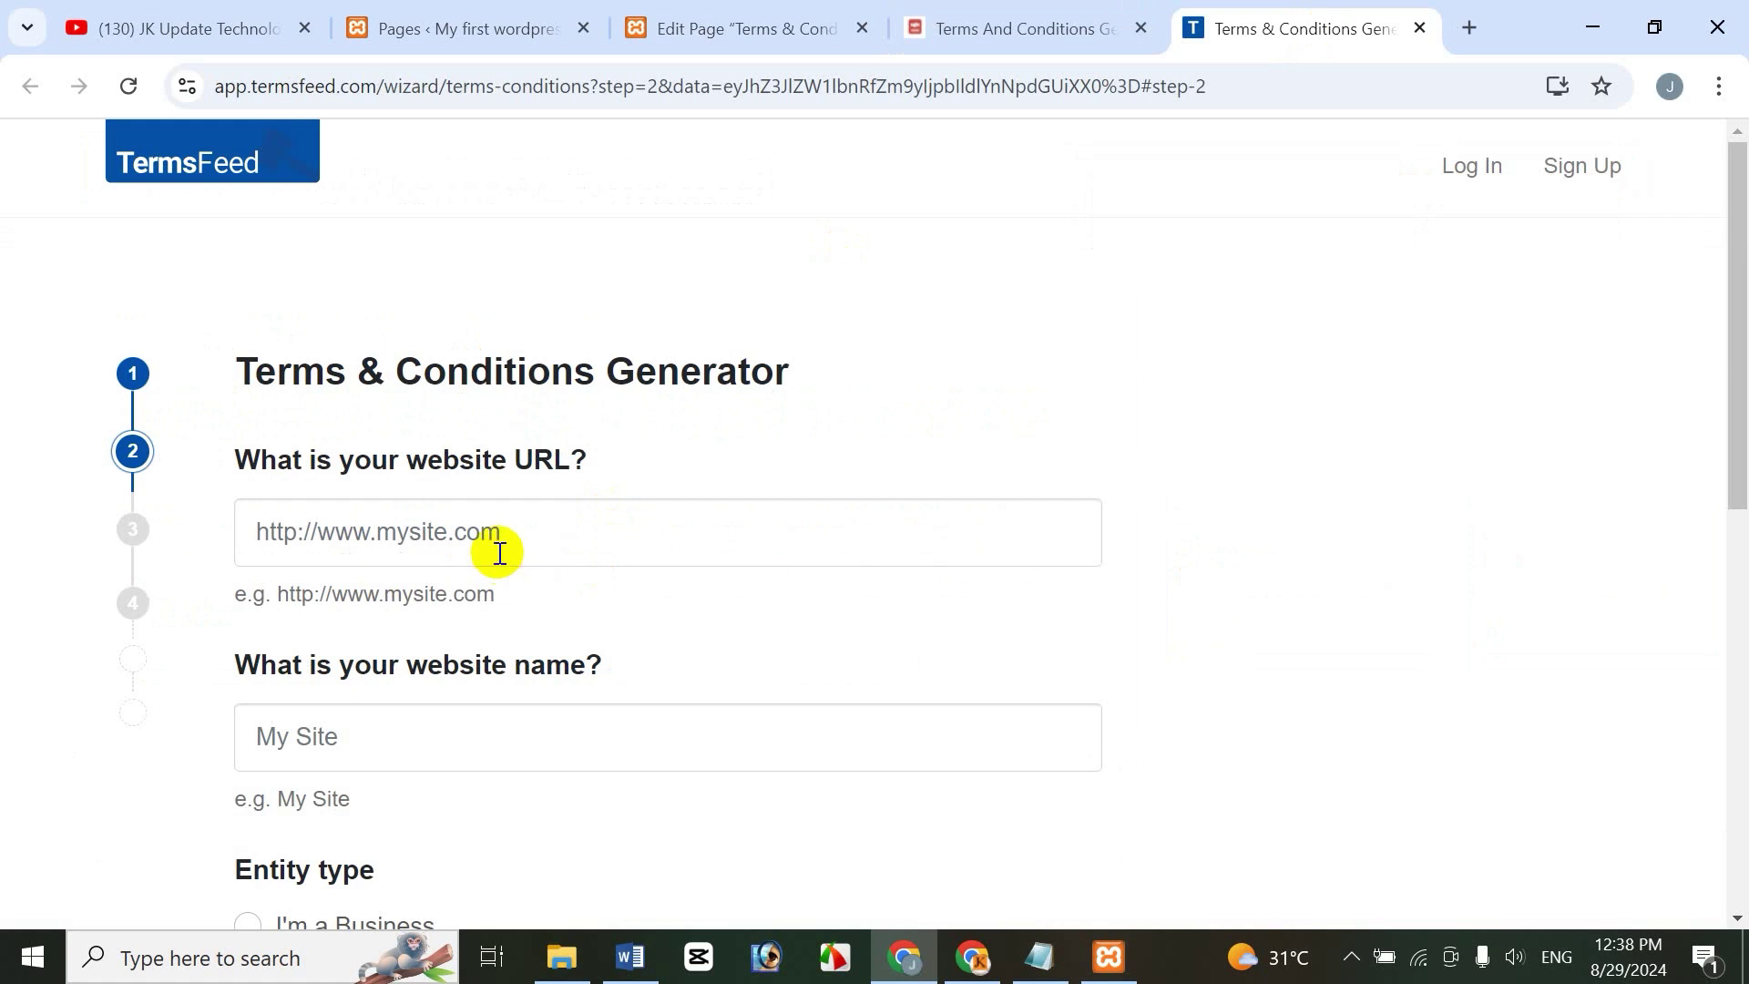
left_click(499, 553)
left_click(487, 656)
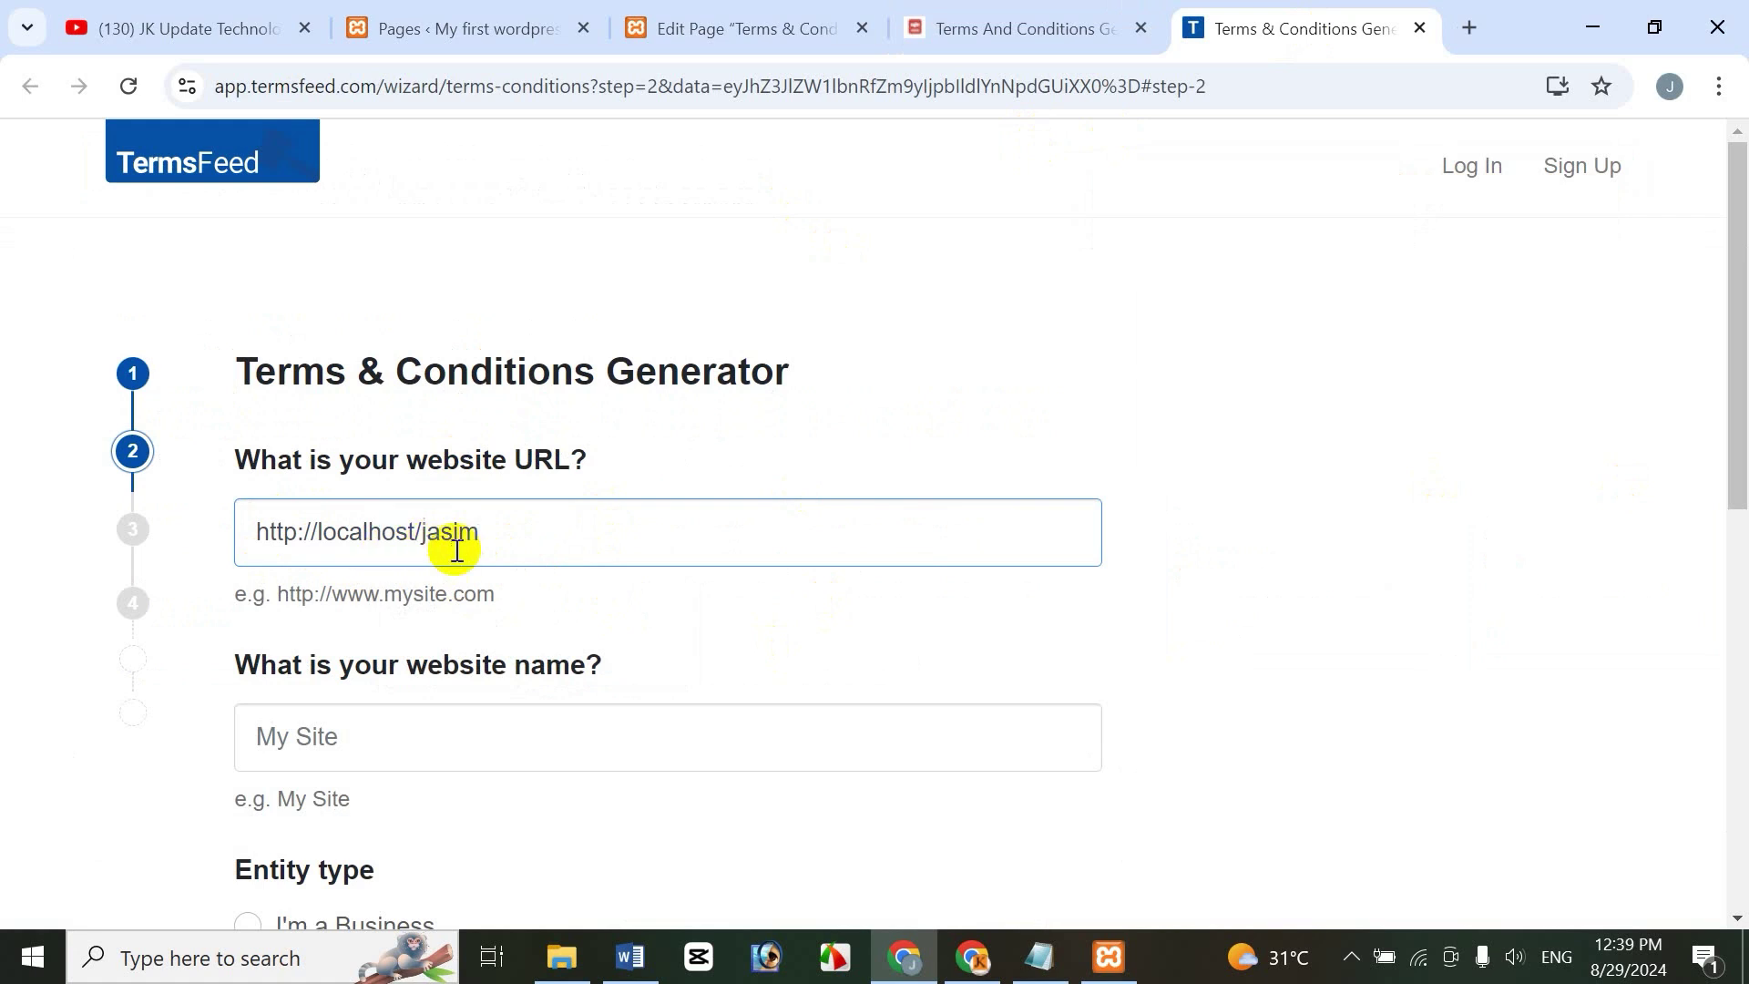
Set the website name to Online Fashion BD and the entity type to I'm an Individual
scroll(1729, 449, "down", 2)
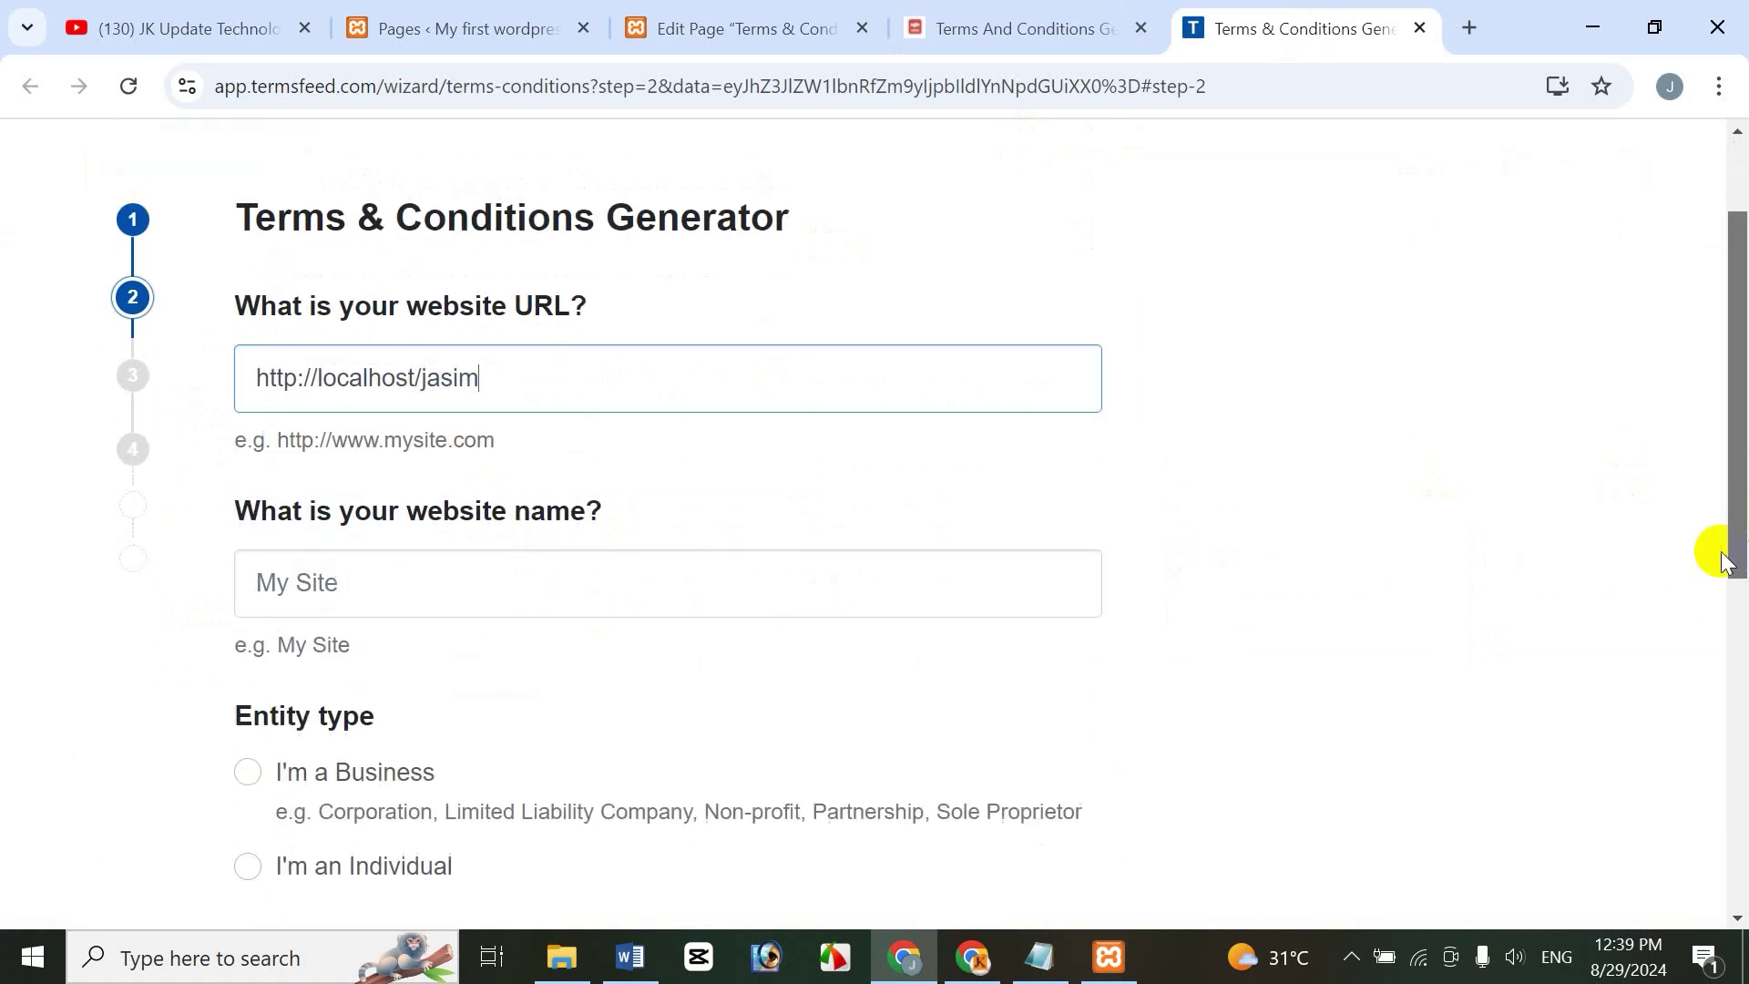
left_click(298, 579)
left_click(456, 654)
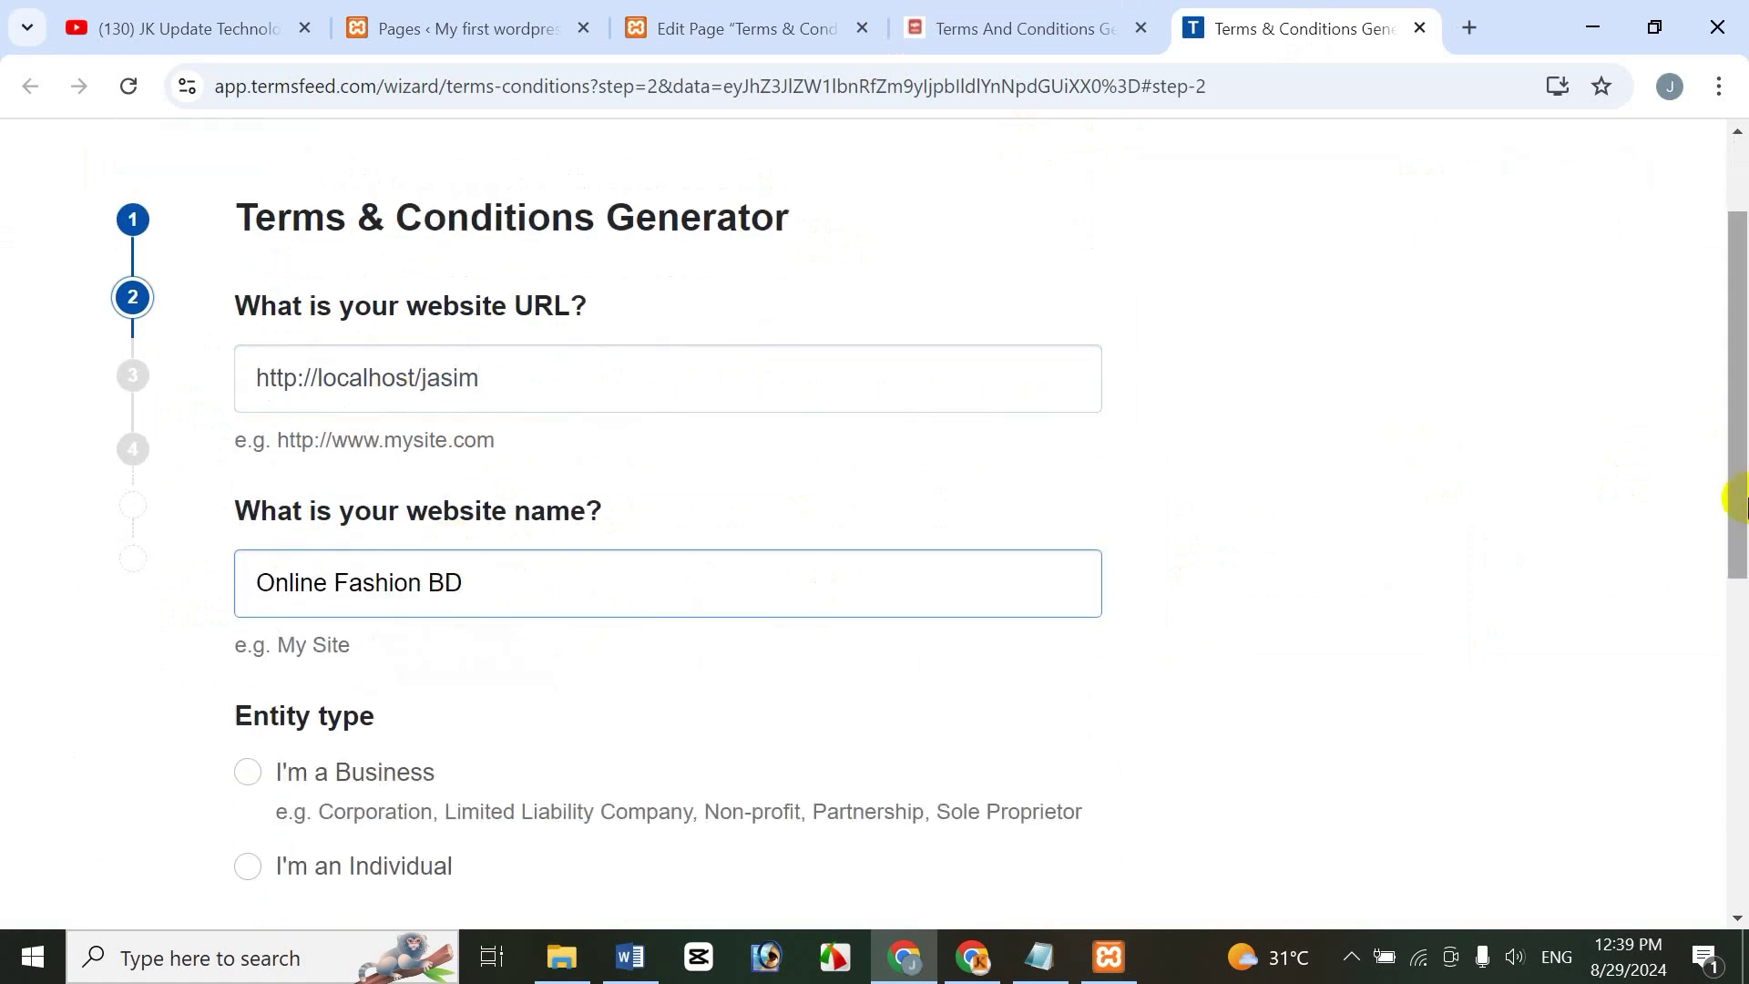
left_click_drag(1729, 495, 1740, 610)
scroll(1740, 610, "down", 1)
left_click(244, 579)
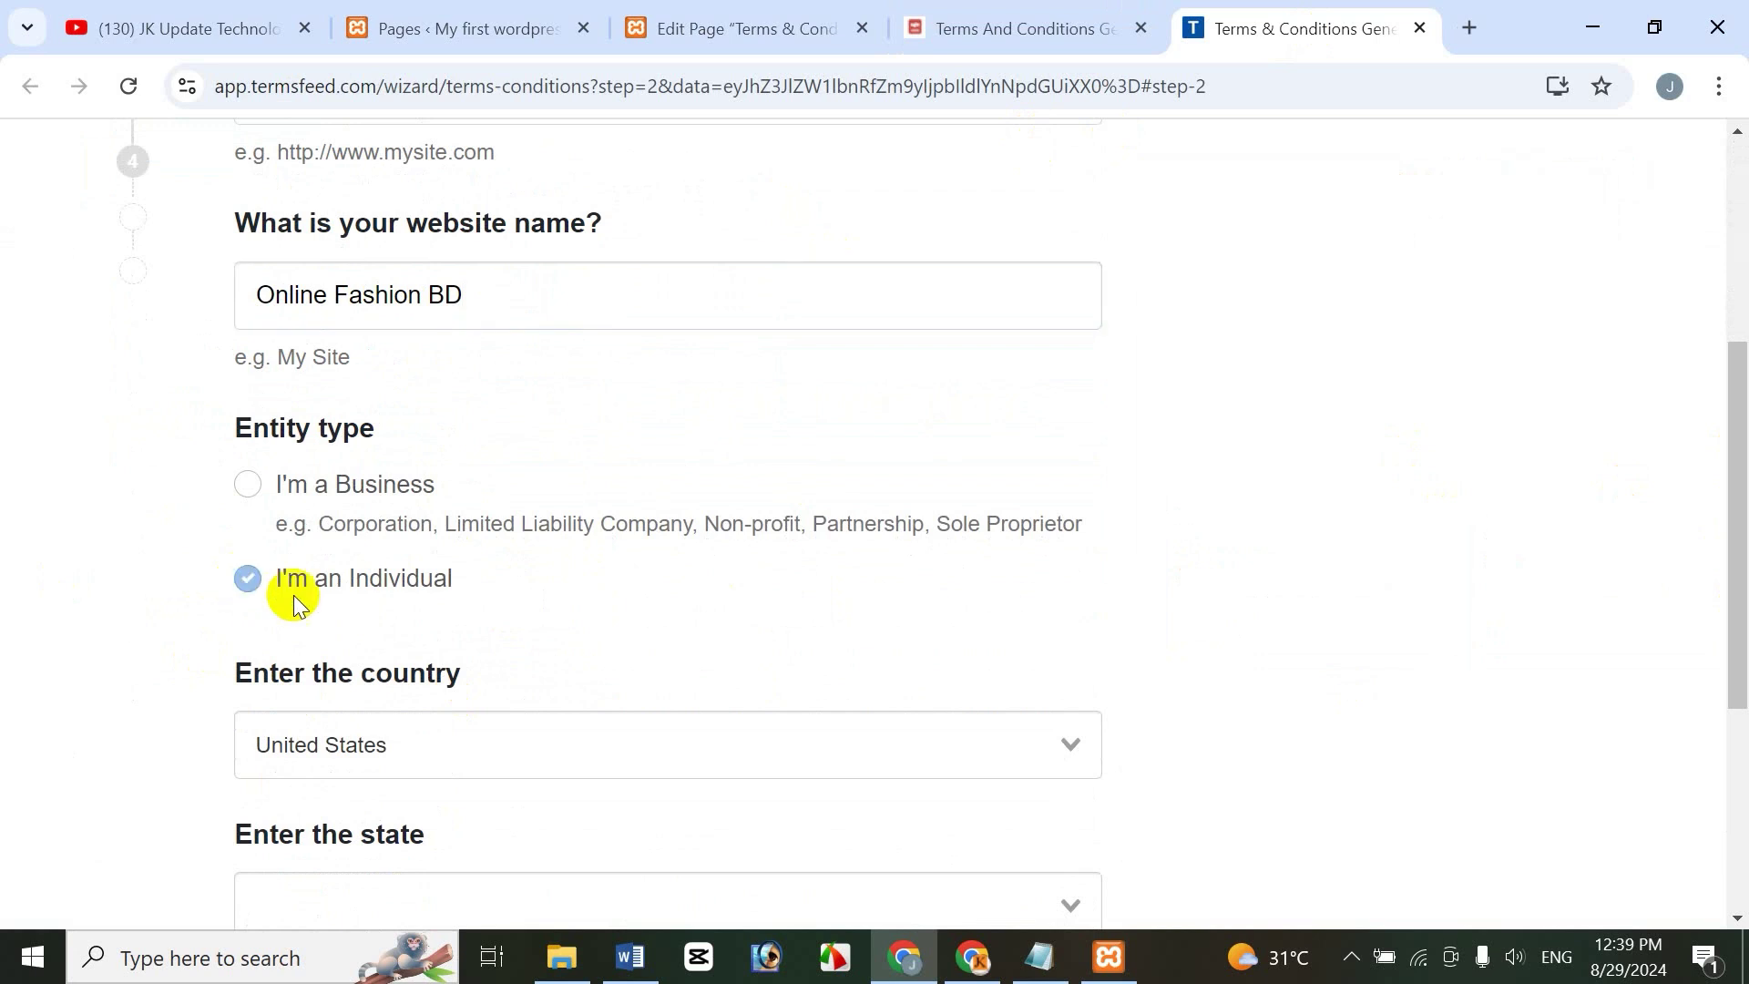
Set the country to Bangladesh and proceed to the generator's third step
scroll(1742, 499, "down", 3)
left_click(429, 453)
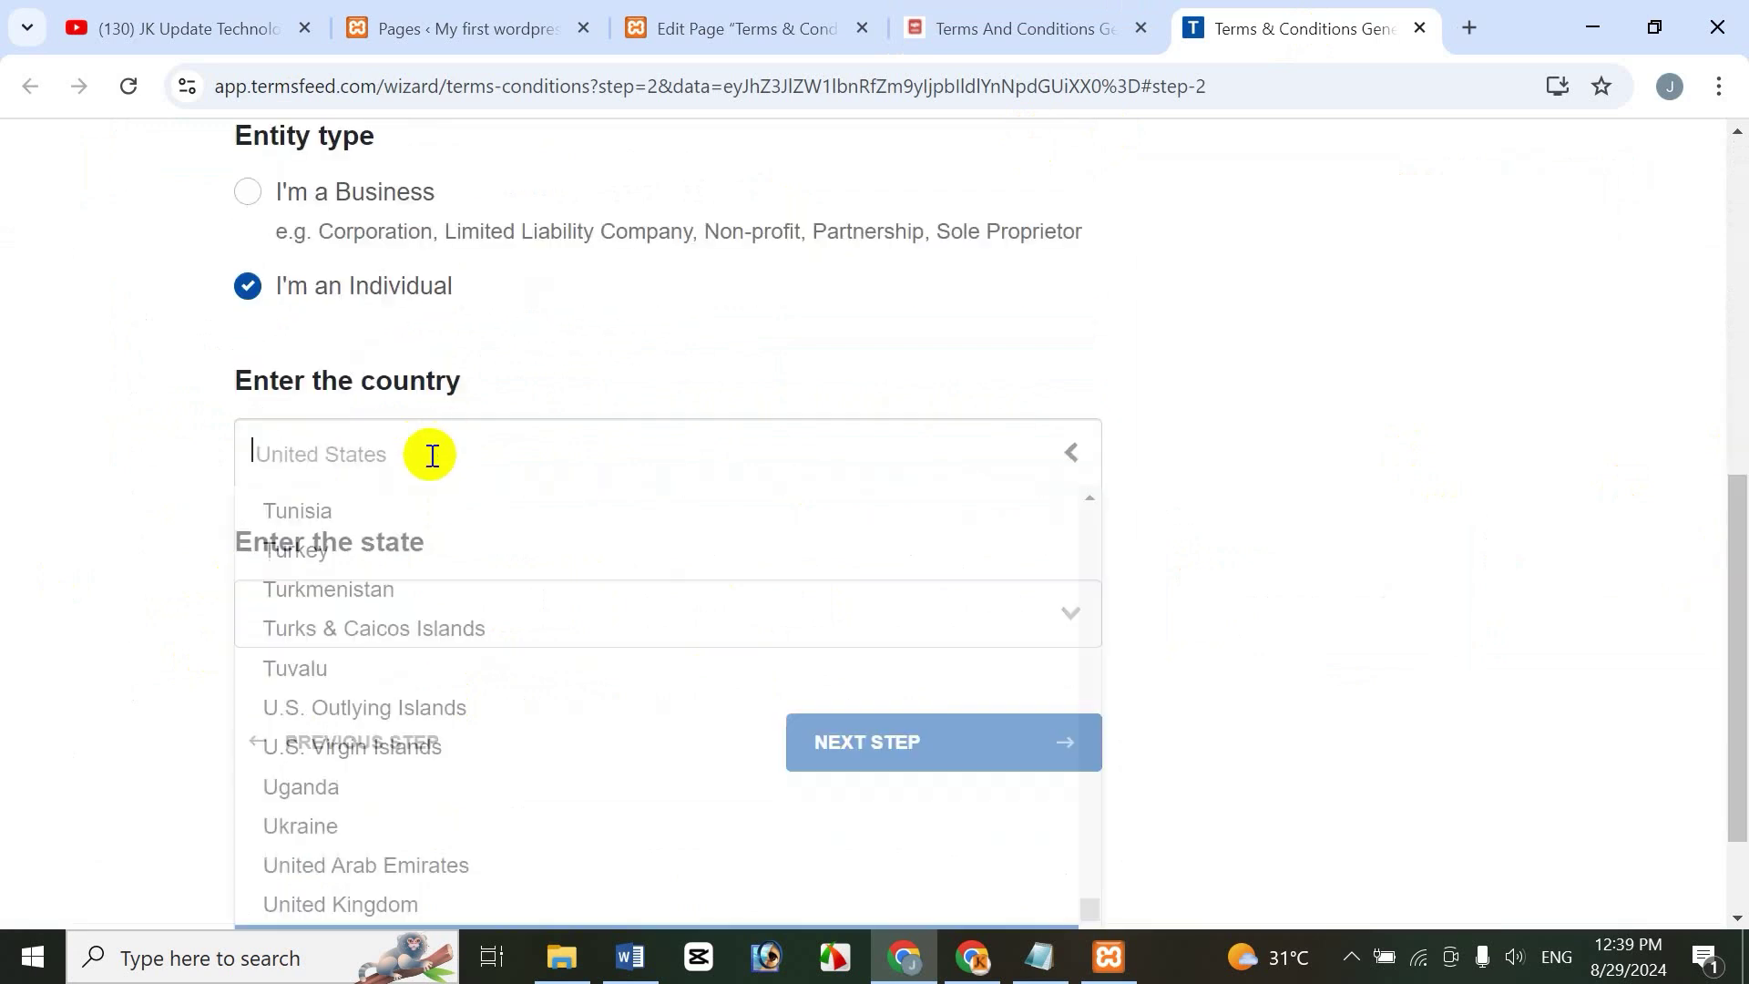
type("bang")
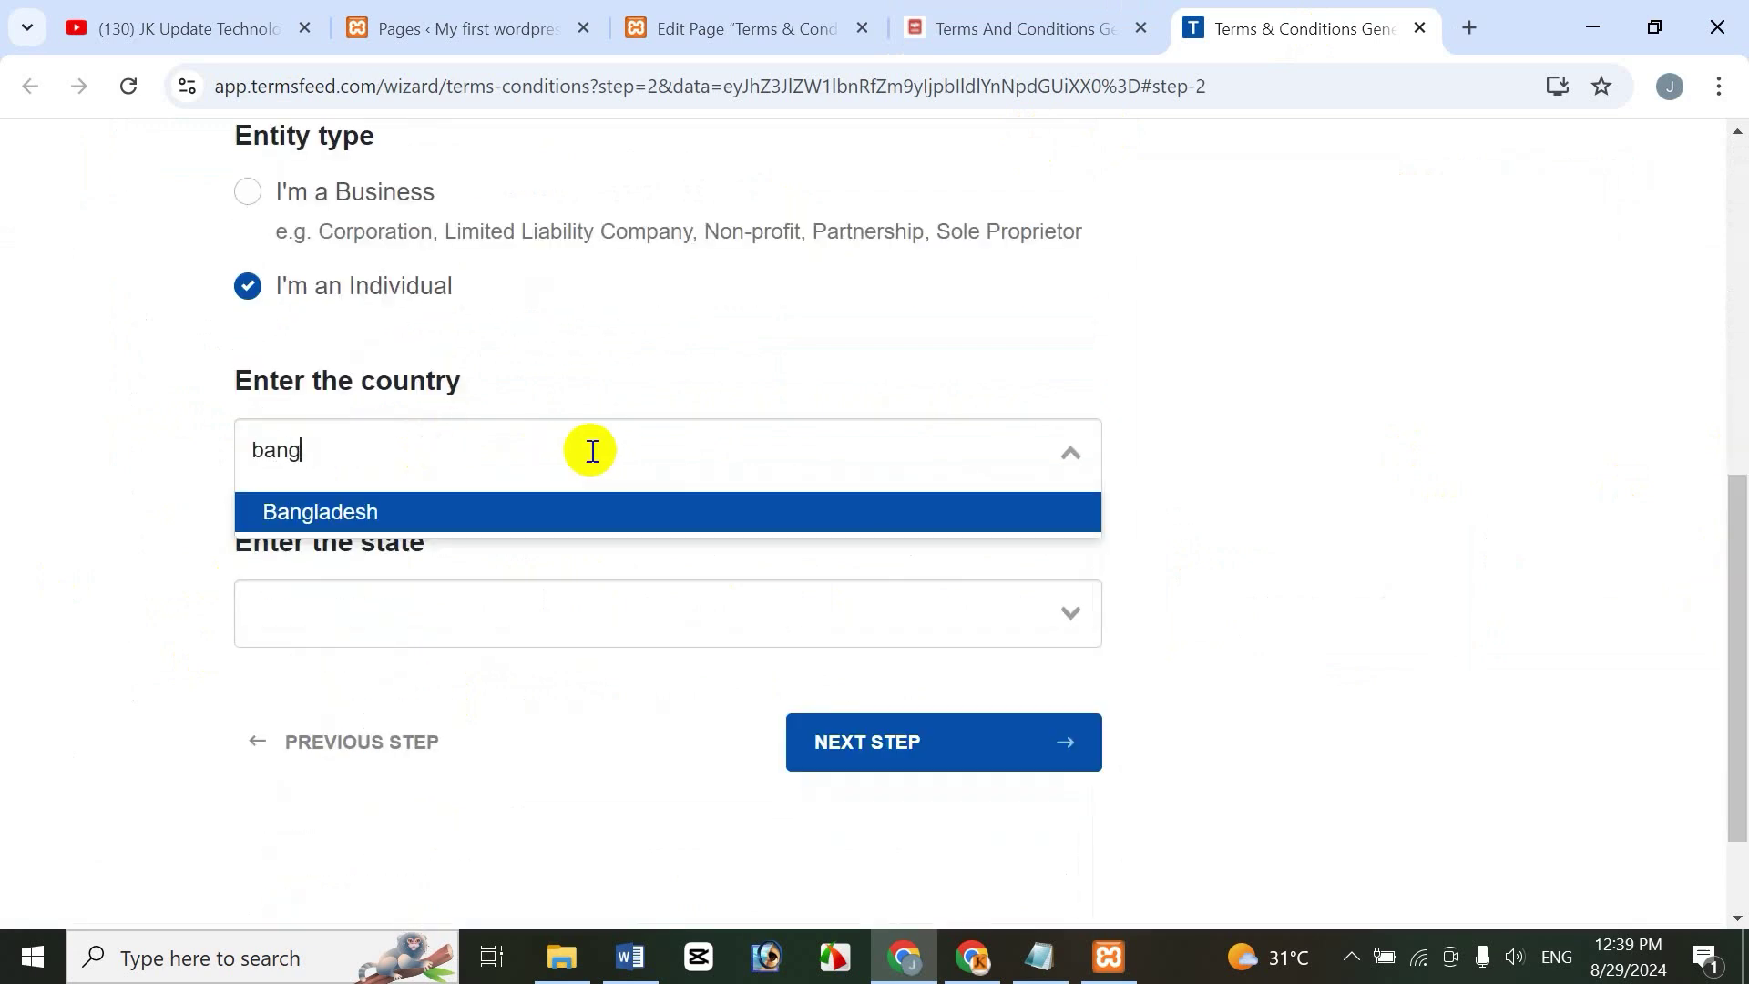
left_click(399, 515)
left_click(915, 614)
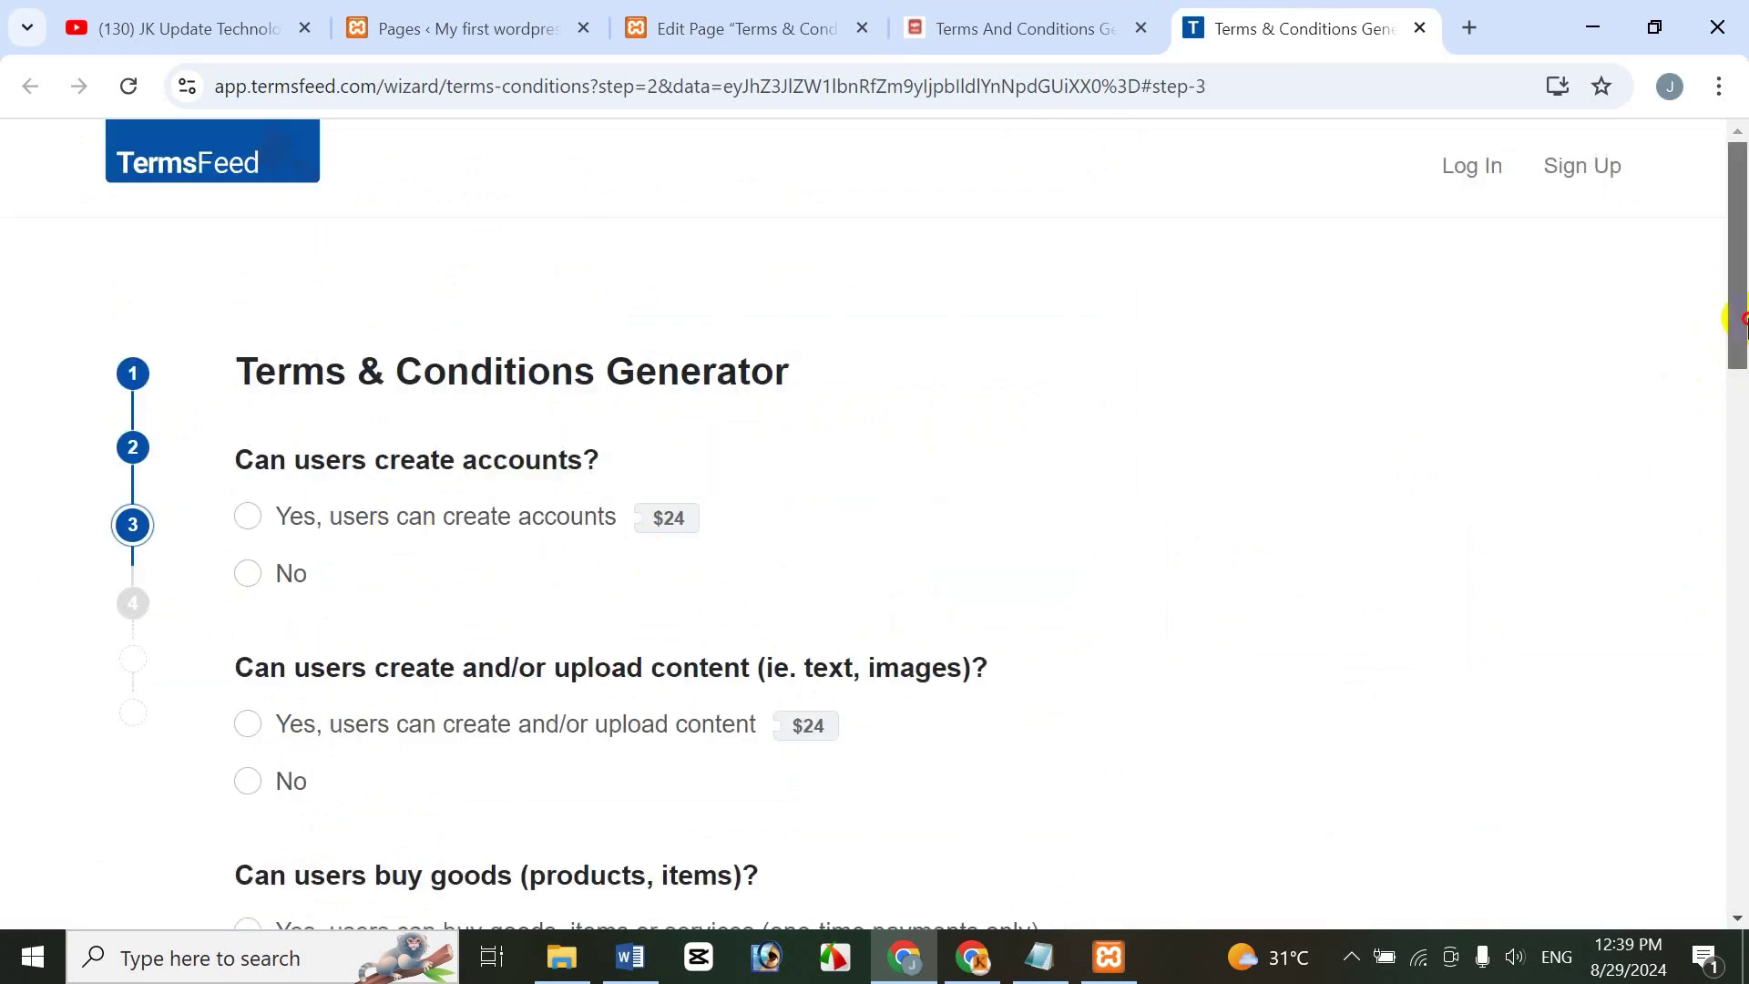
Answer No to the generator's questions on user accounts, uploaded content, buying goods and subscription plans
left_click_drag(1741, 342, 1740, 385)
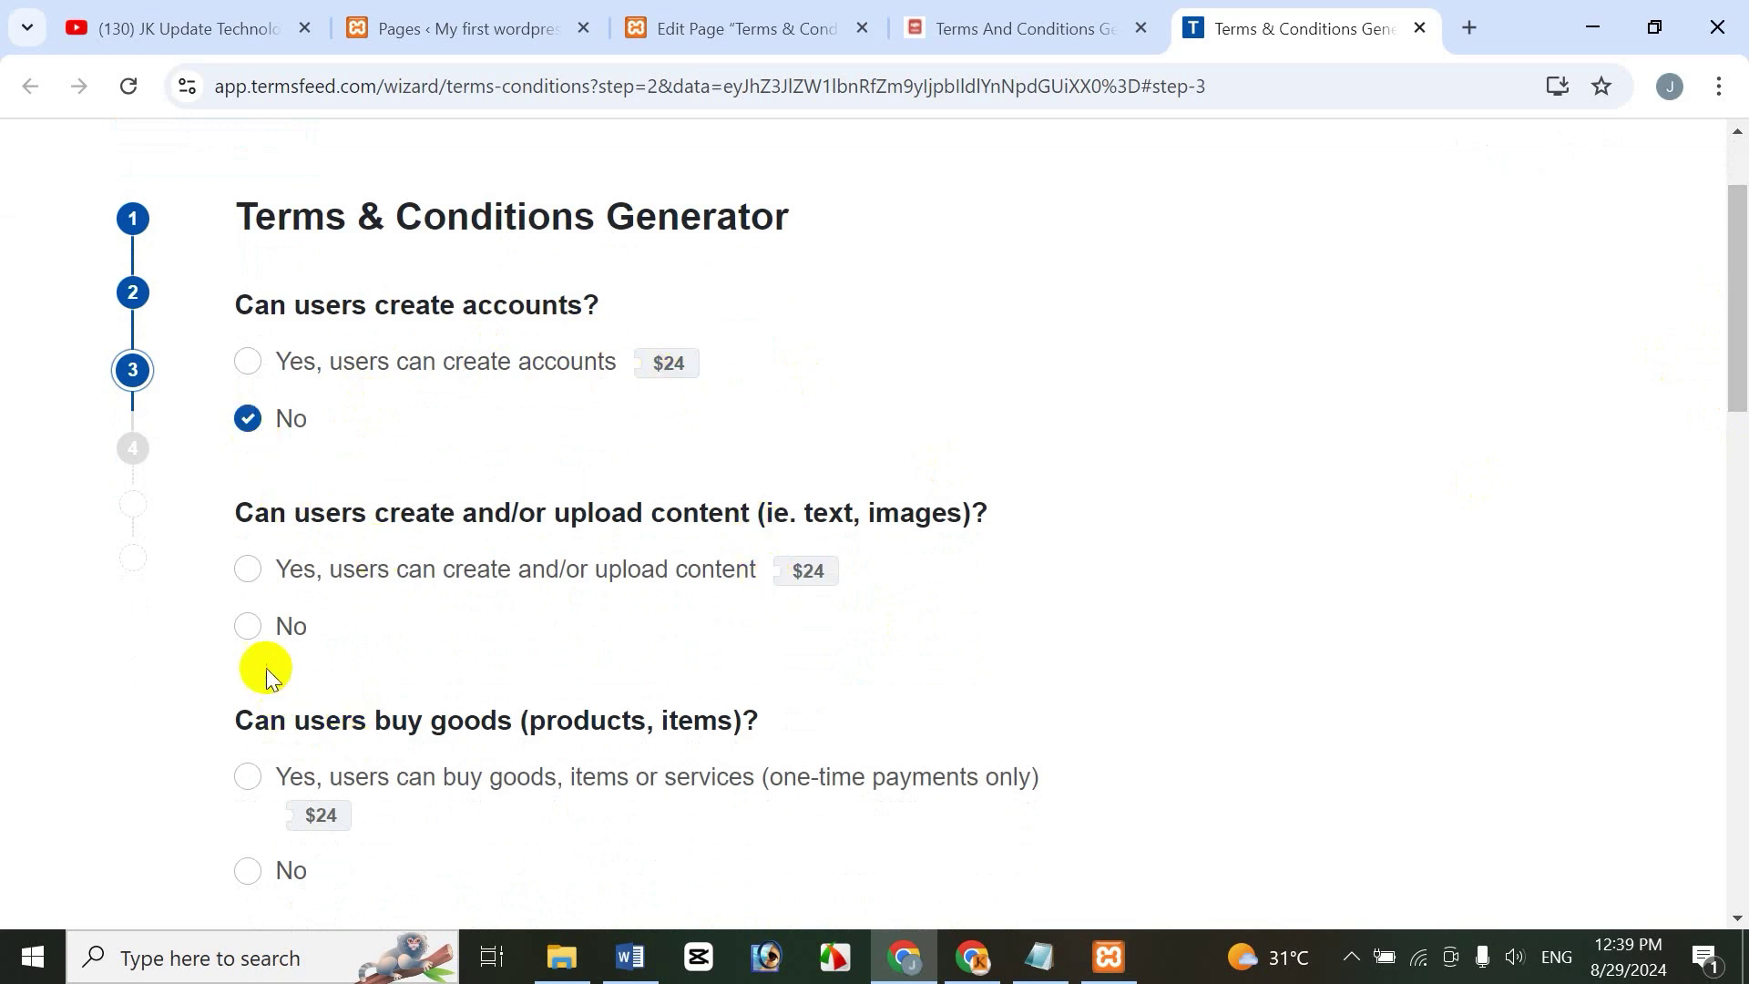
left_click(255, 627)
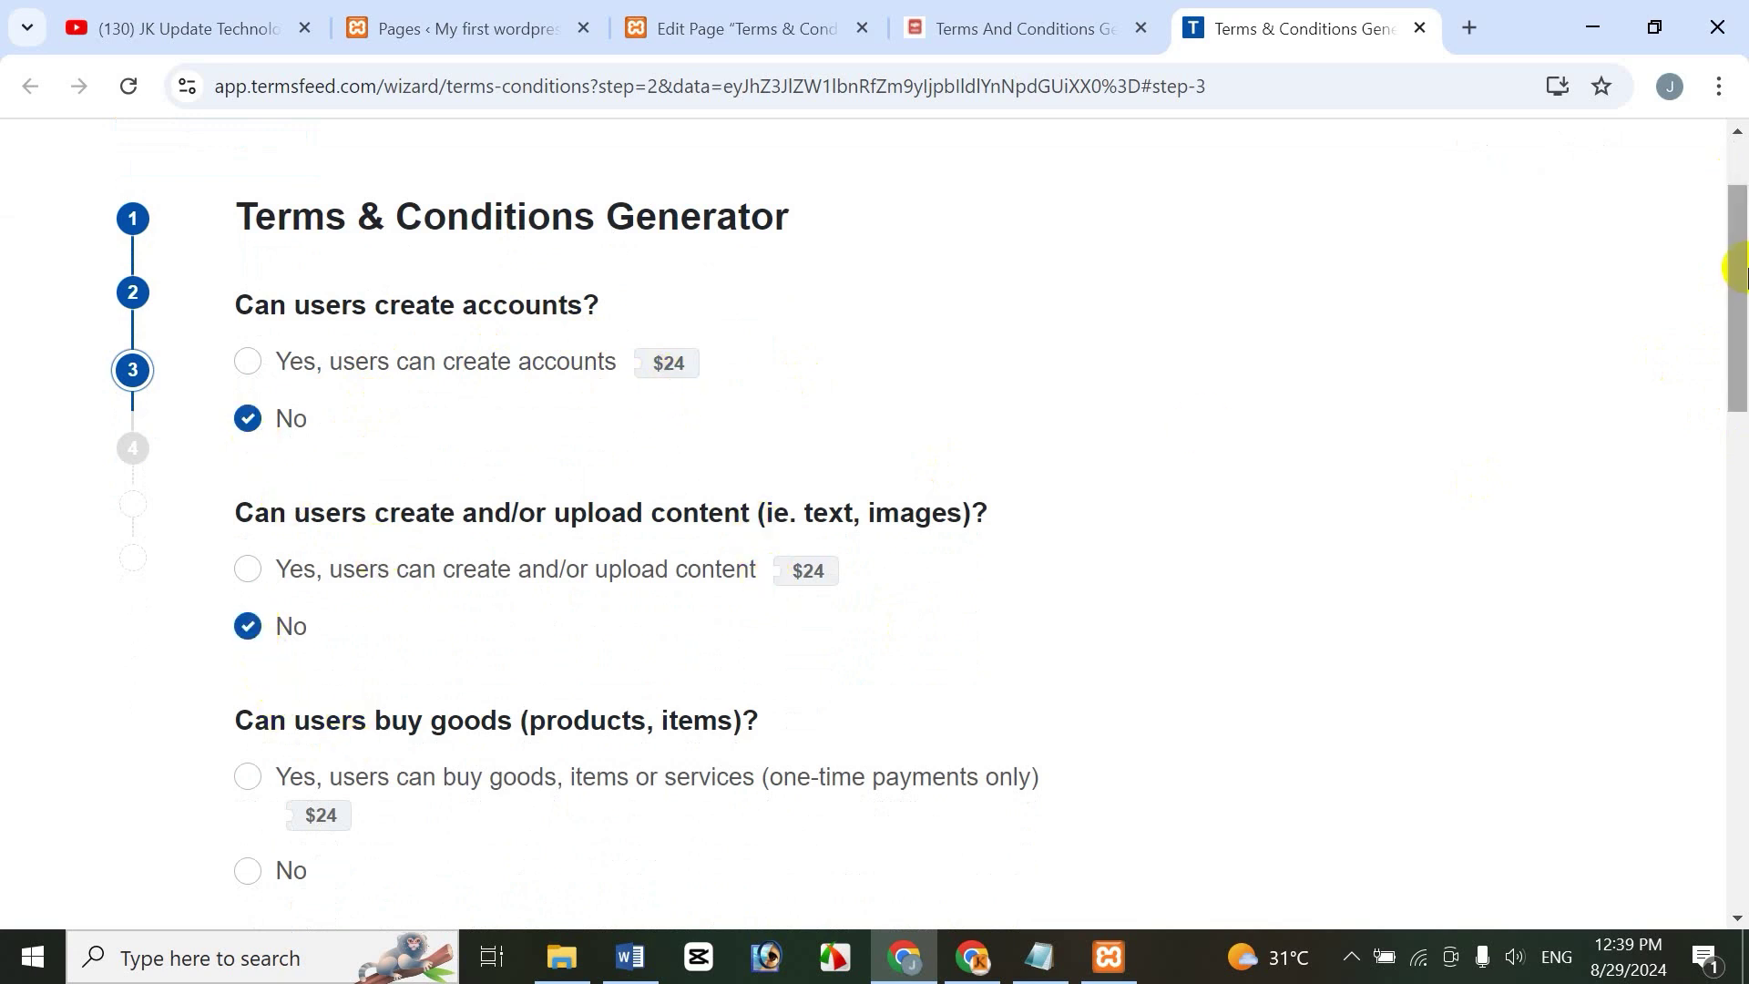
left_click_drag(1735, 265, 1735, 351)
left_click(253, 575)
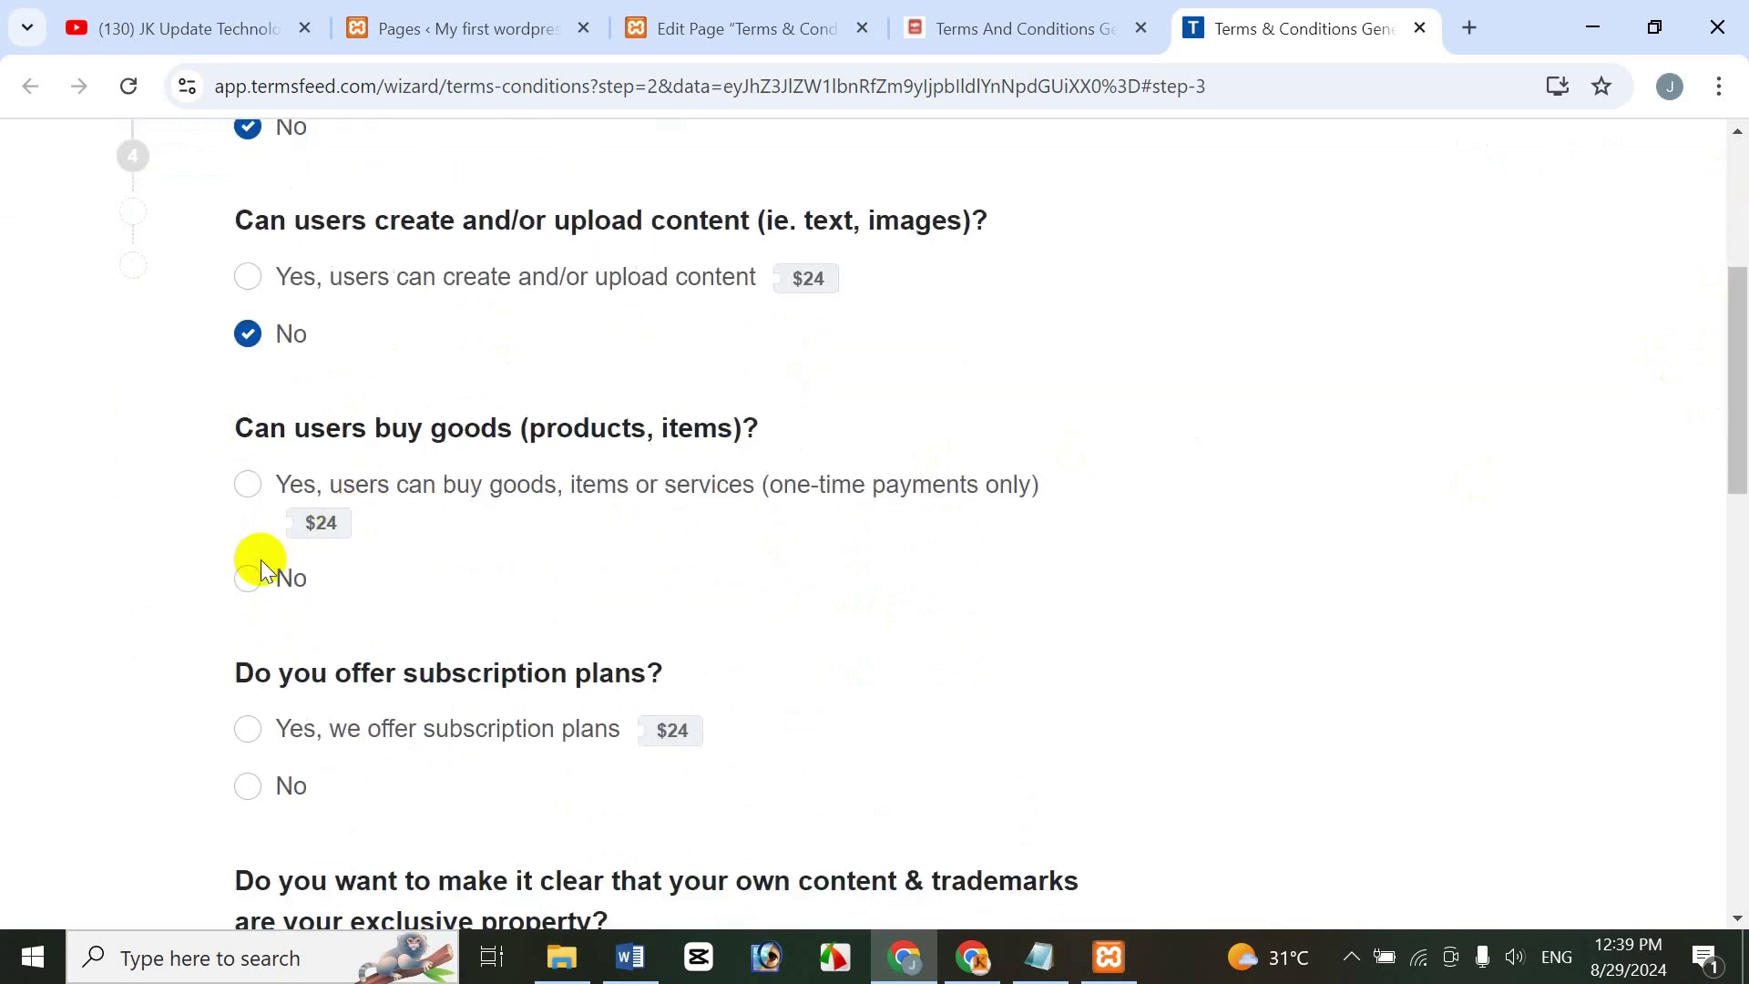
left_click(251, 789)
Answer No to the questions on exclusive content and trademarks, use of feedback, and promotions, contests or sweepstakes
left_click_drag(1740, 332, 1451, 499)
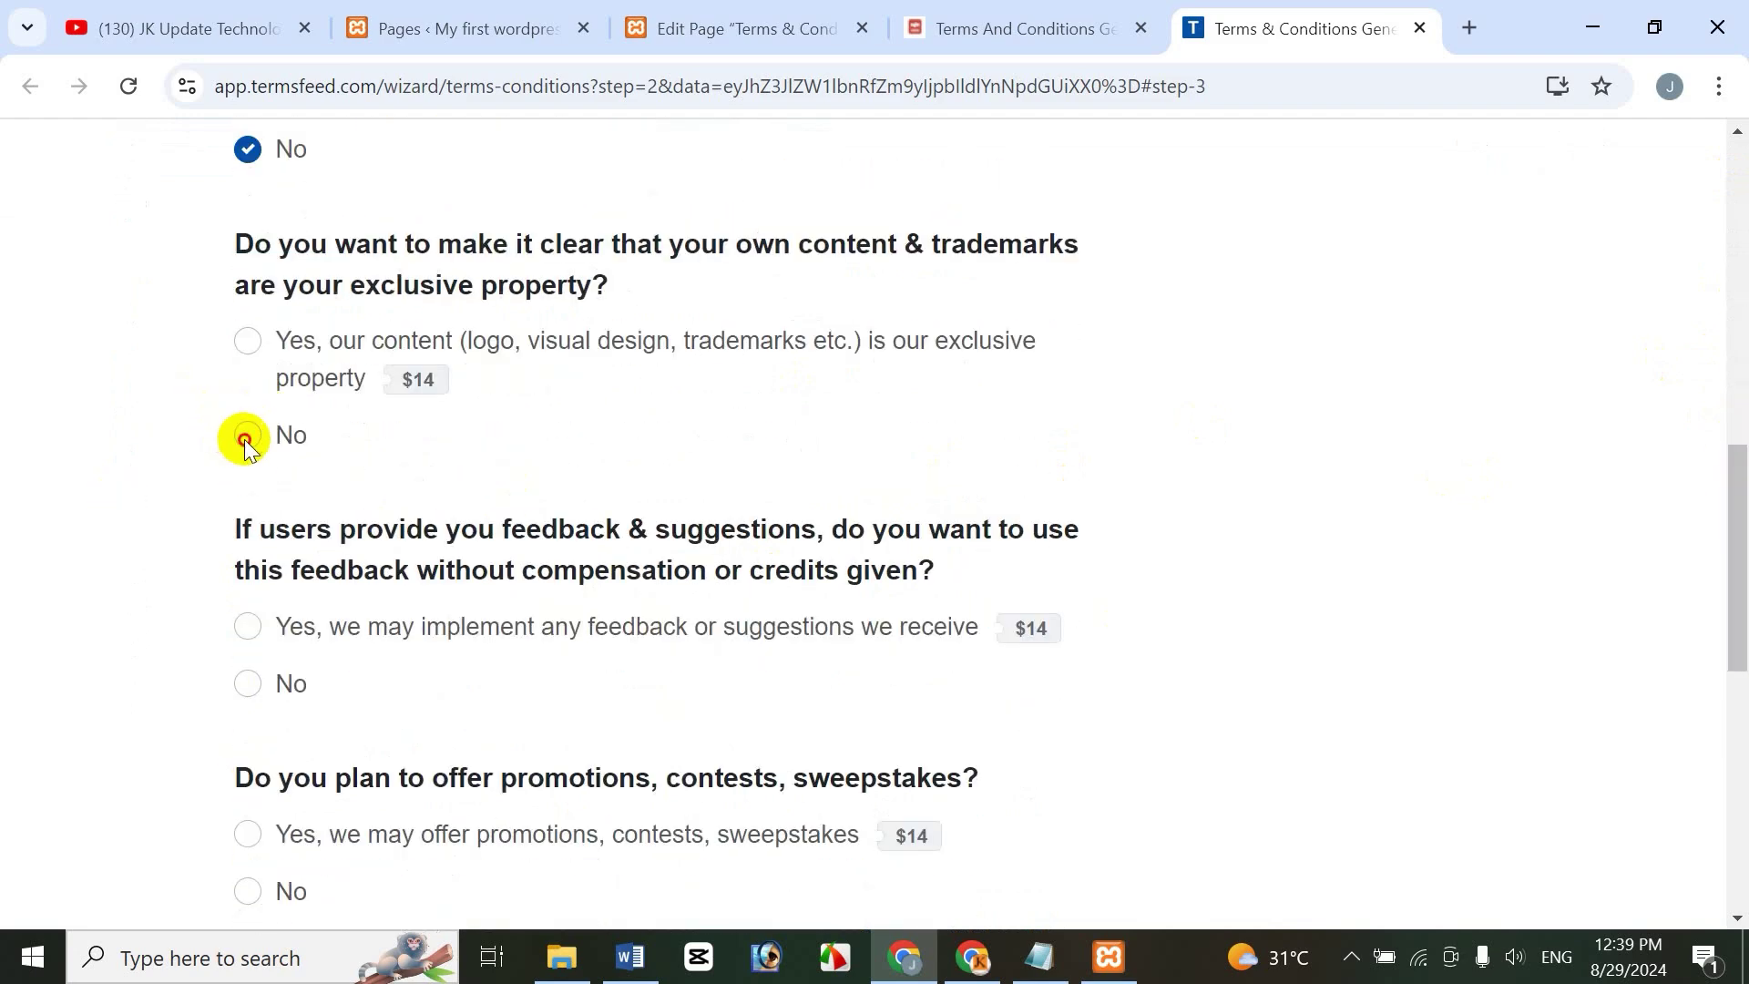
left_click(266, 691)
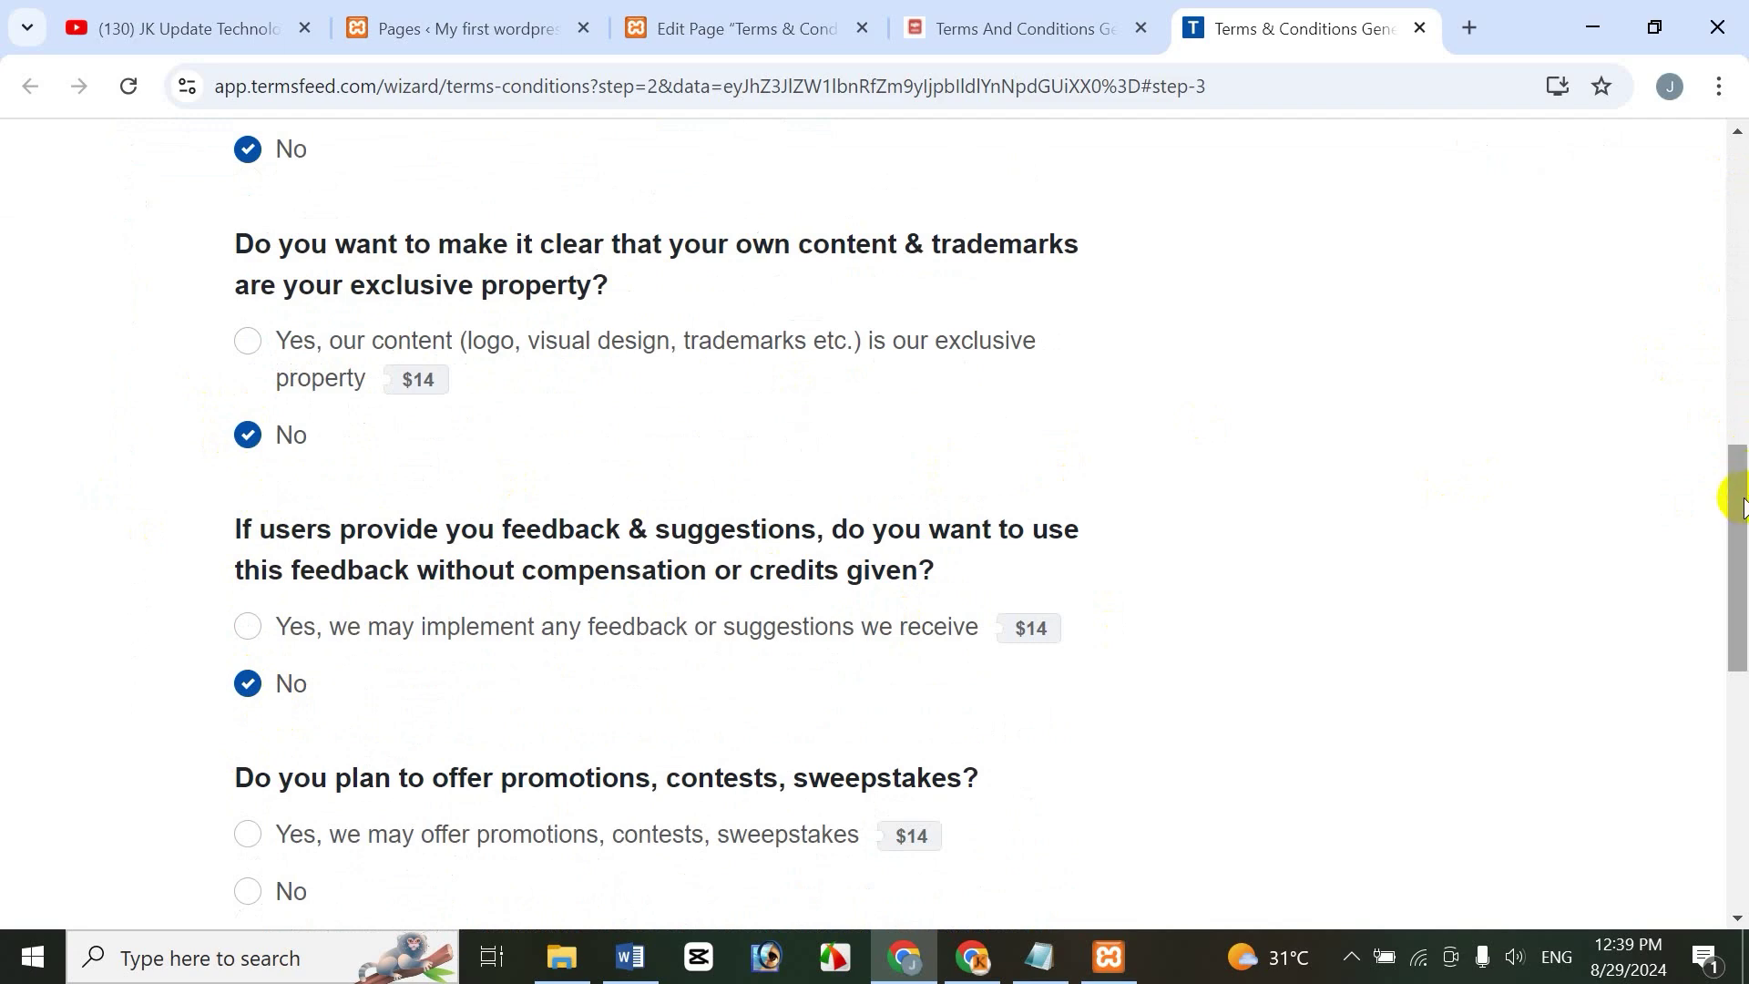
left_click_drag(1740, 499, 1709, 617)
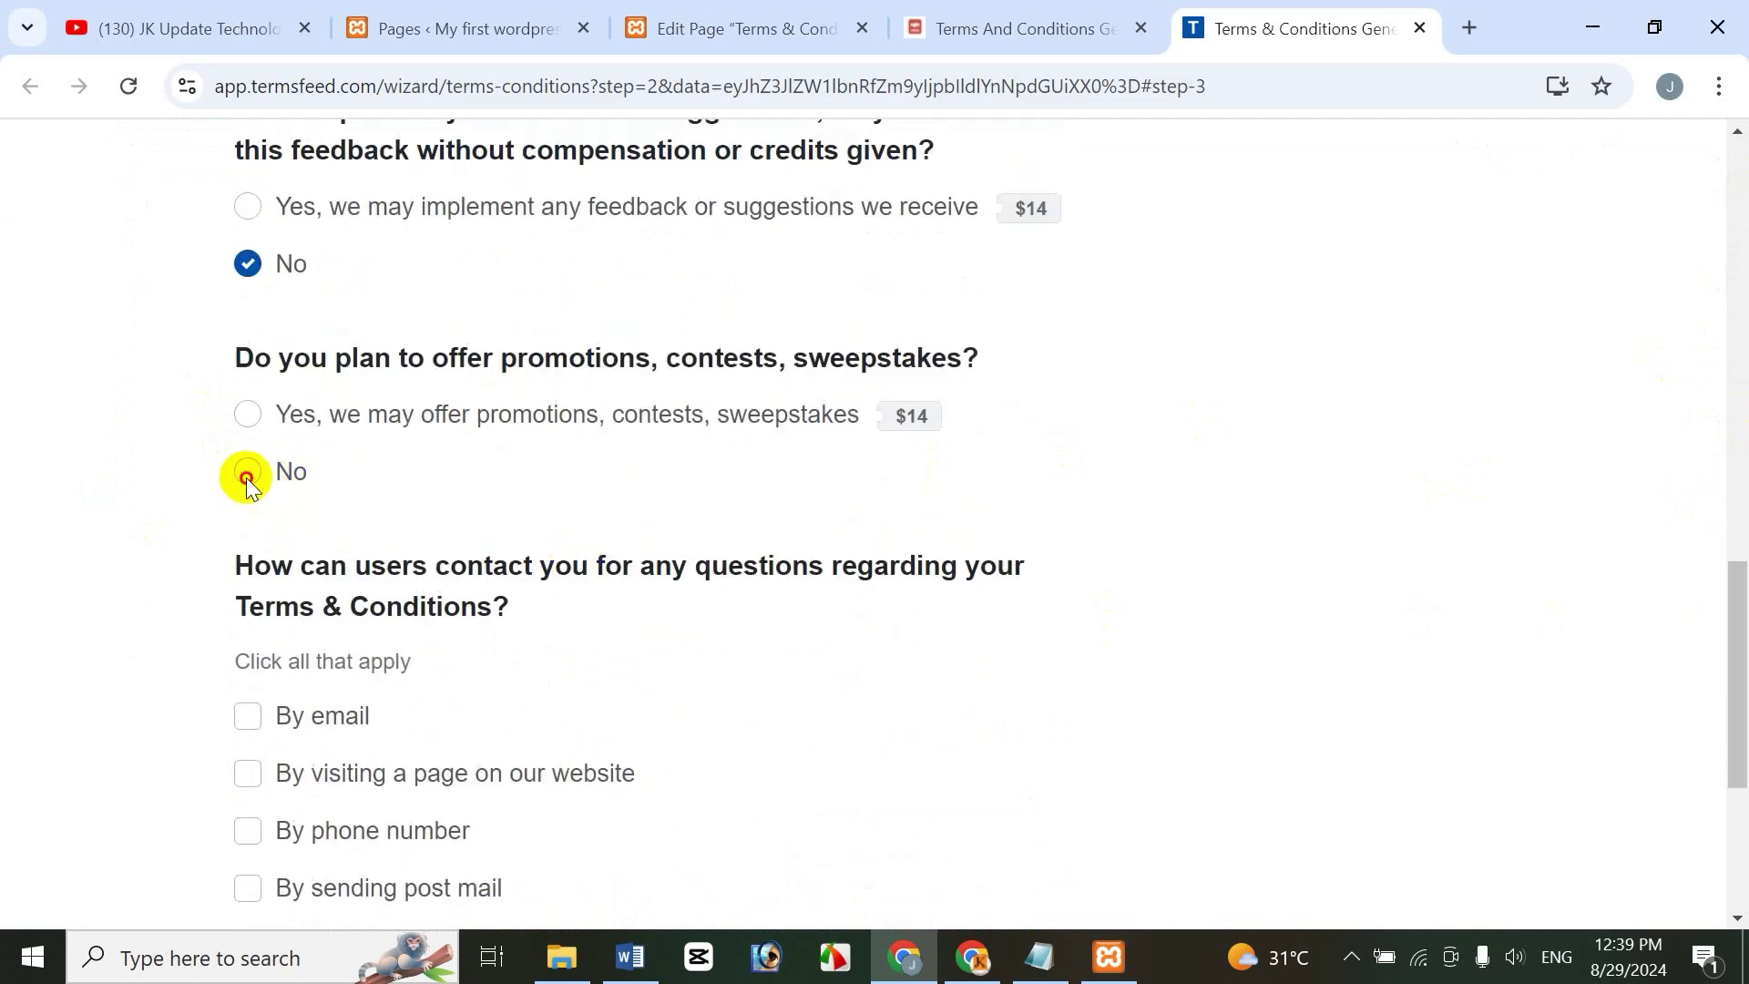
left_click(247, 475)
Choose By email as the contact method, enter the contact e-mail address, and proceed to the generator's fourth step
left_click_drag(1740, 638, 1623, 671)
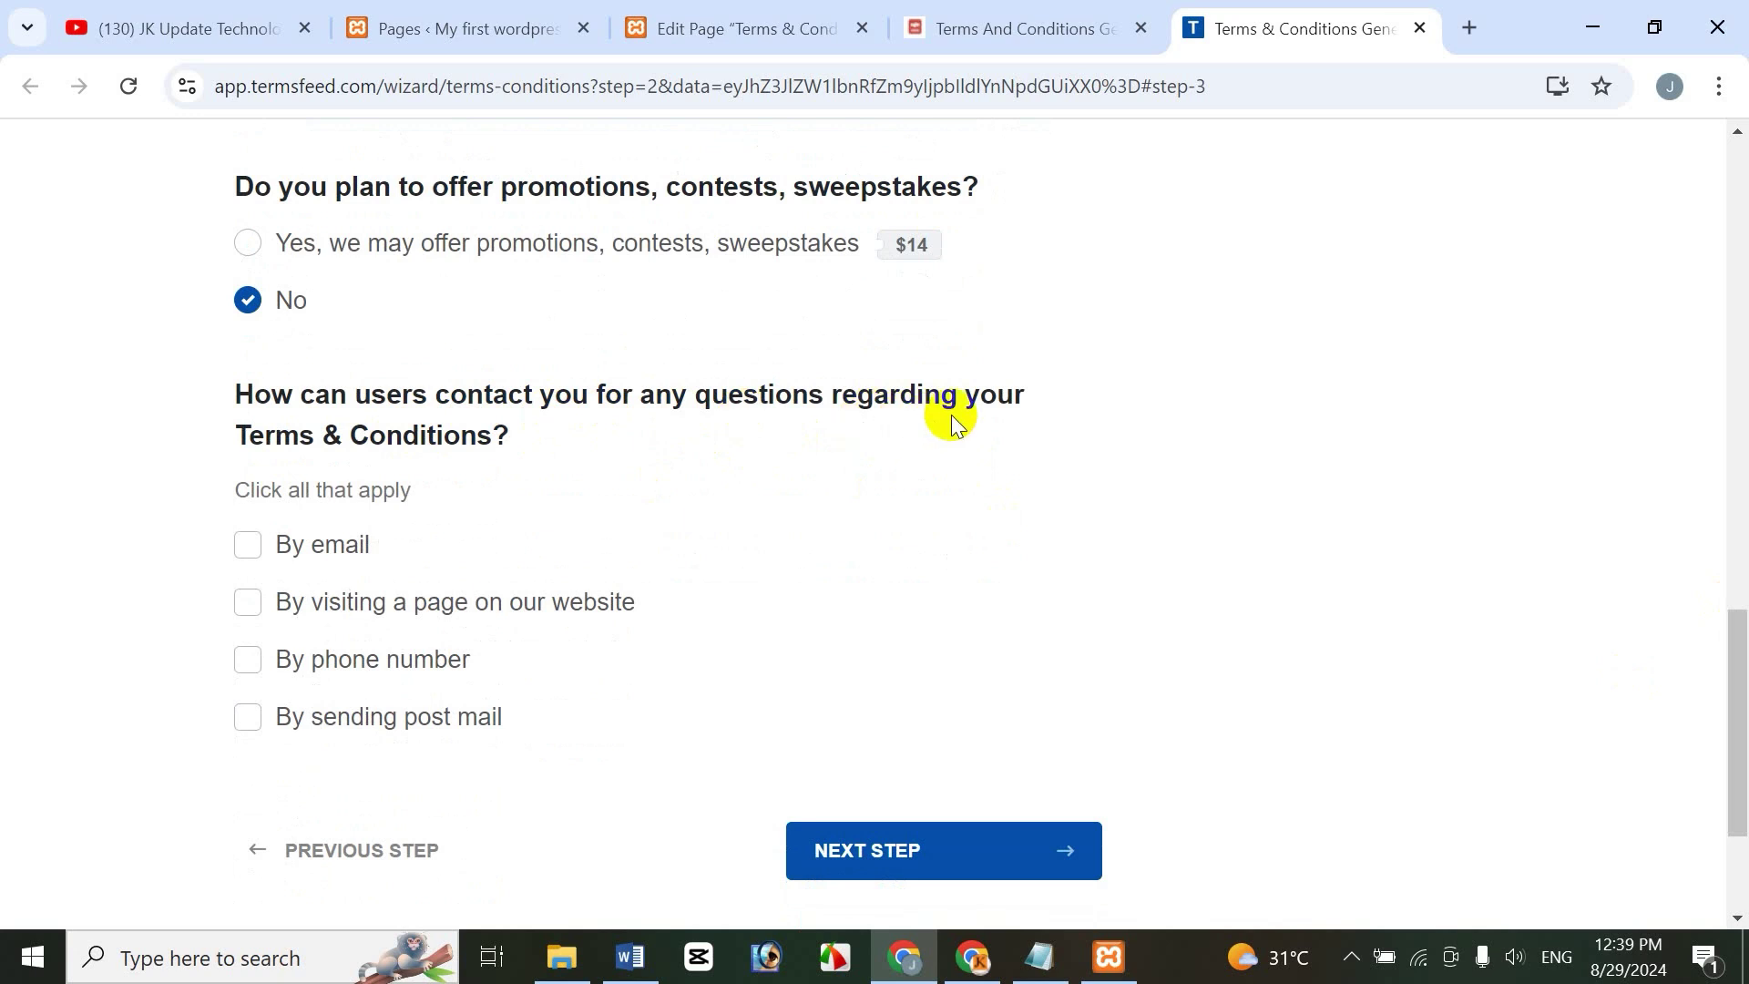
left_click(249, 545)
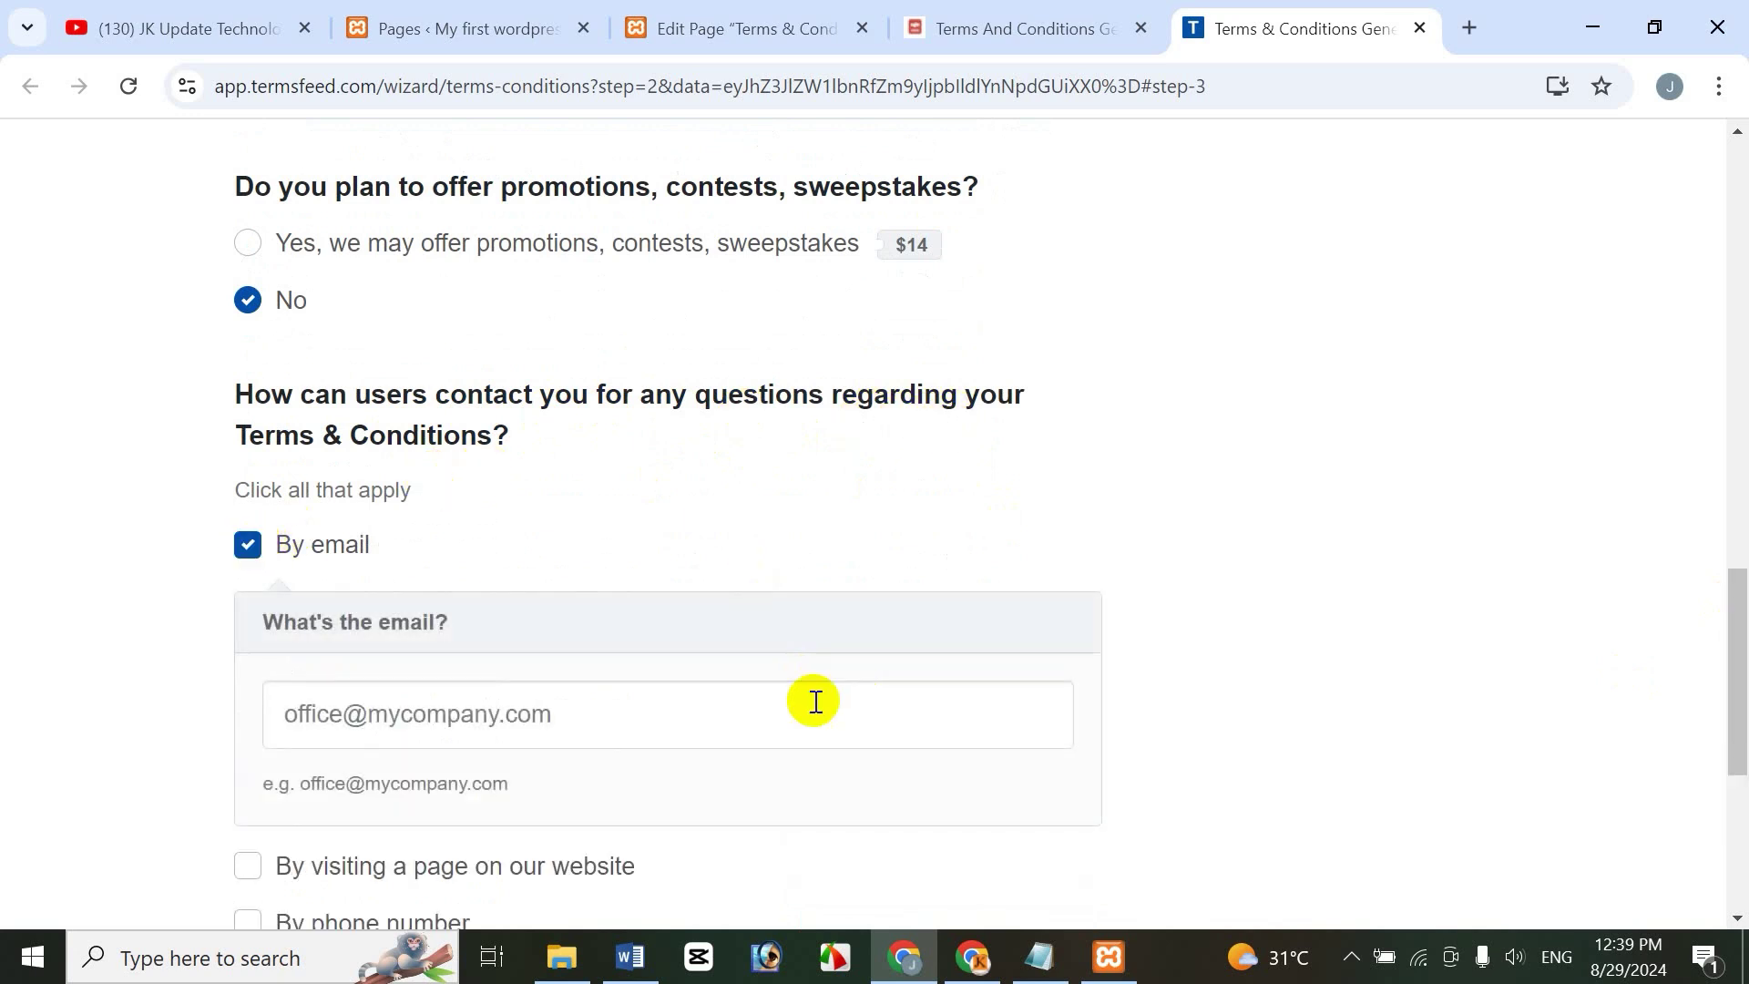
left_click_drag(1729, 671, 1729, 757)
left_click(467, 417)
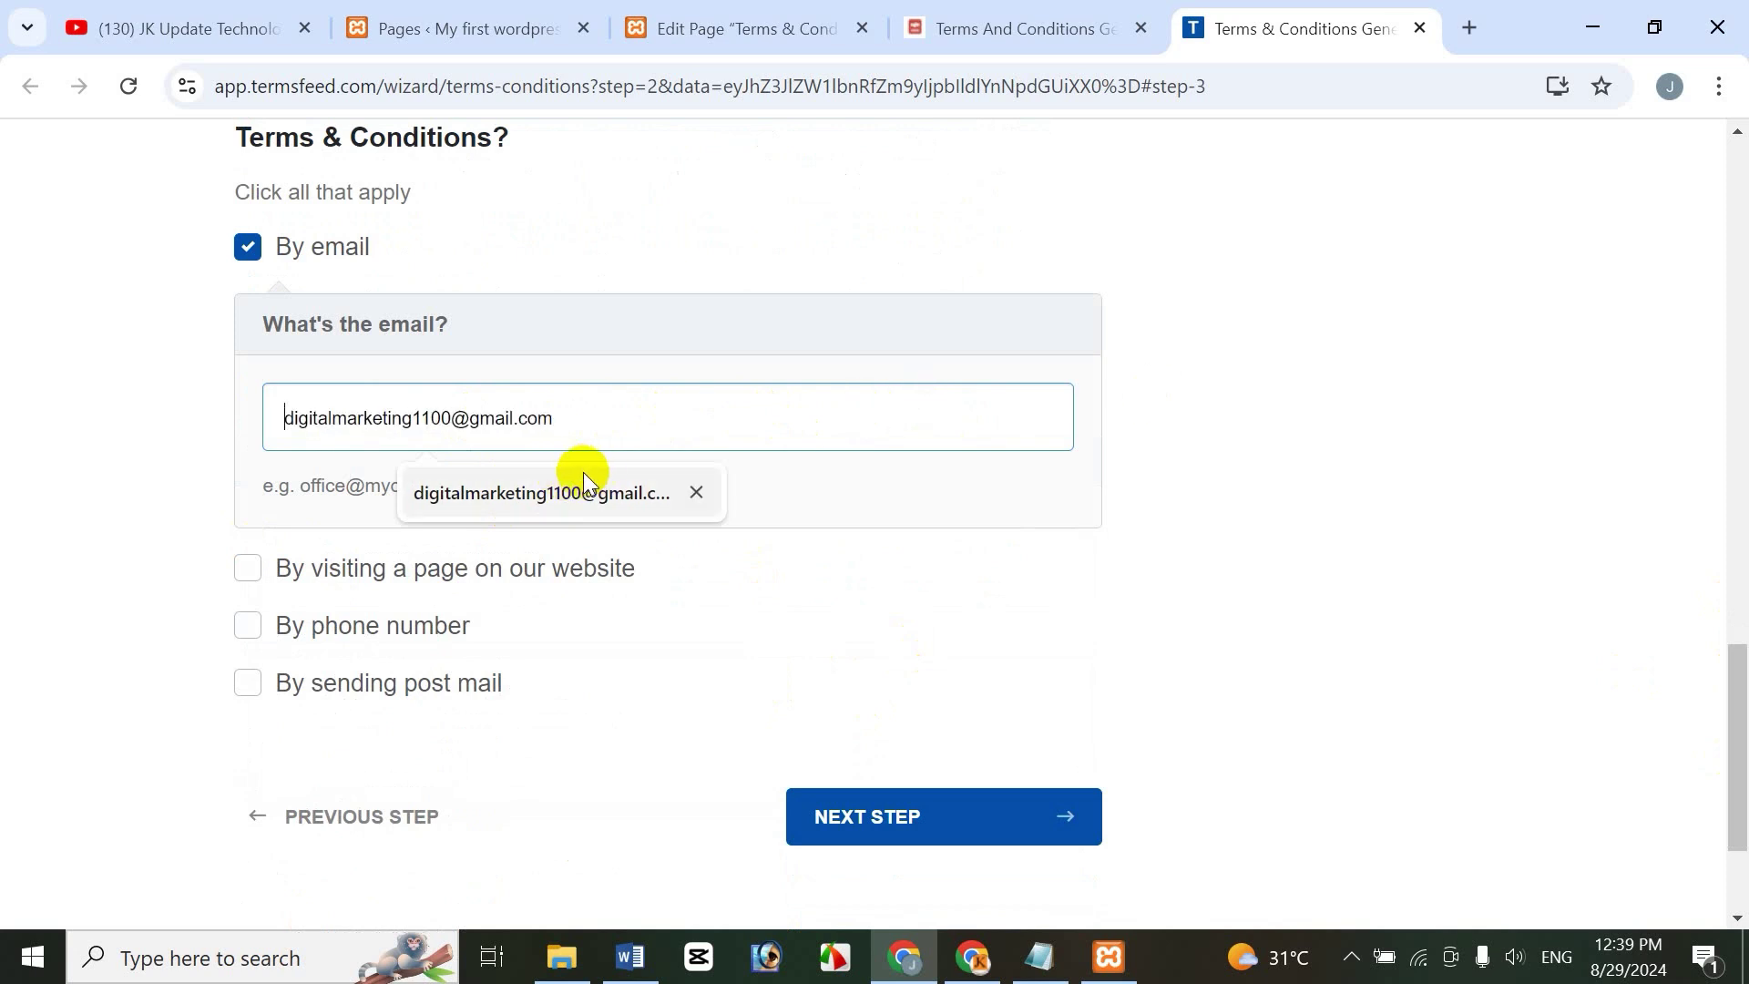
left_click(561, 495)
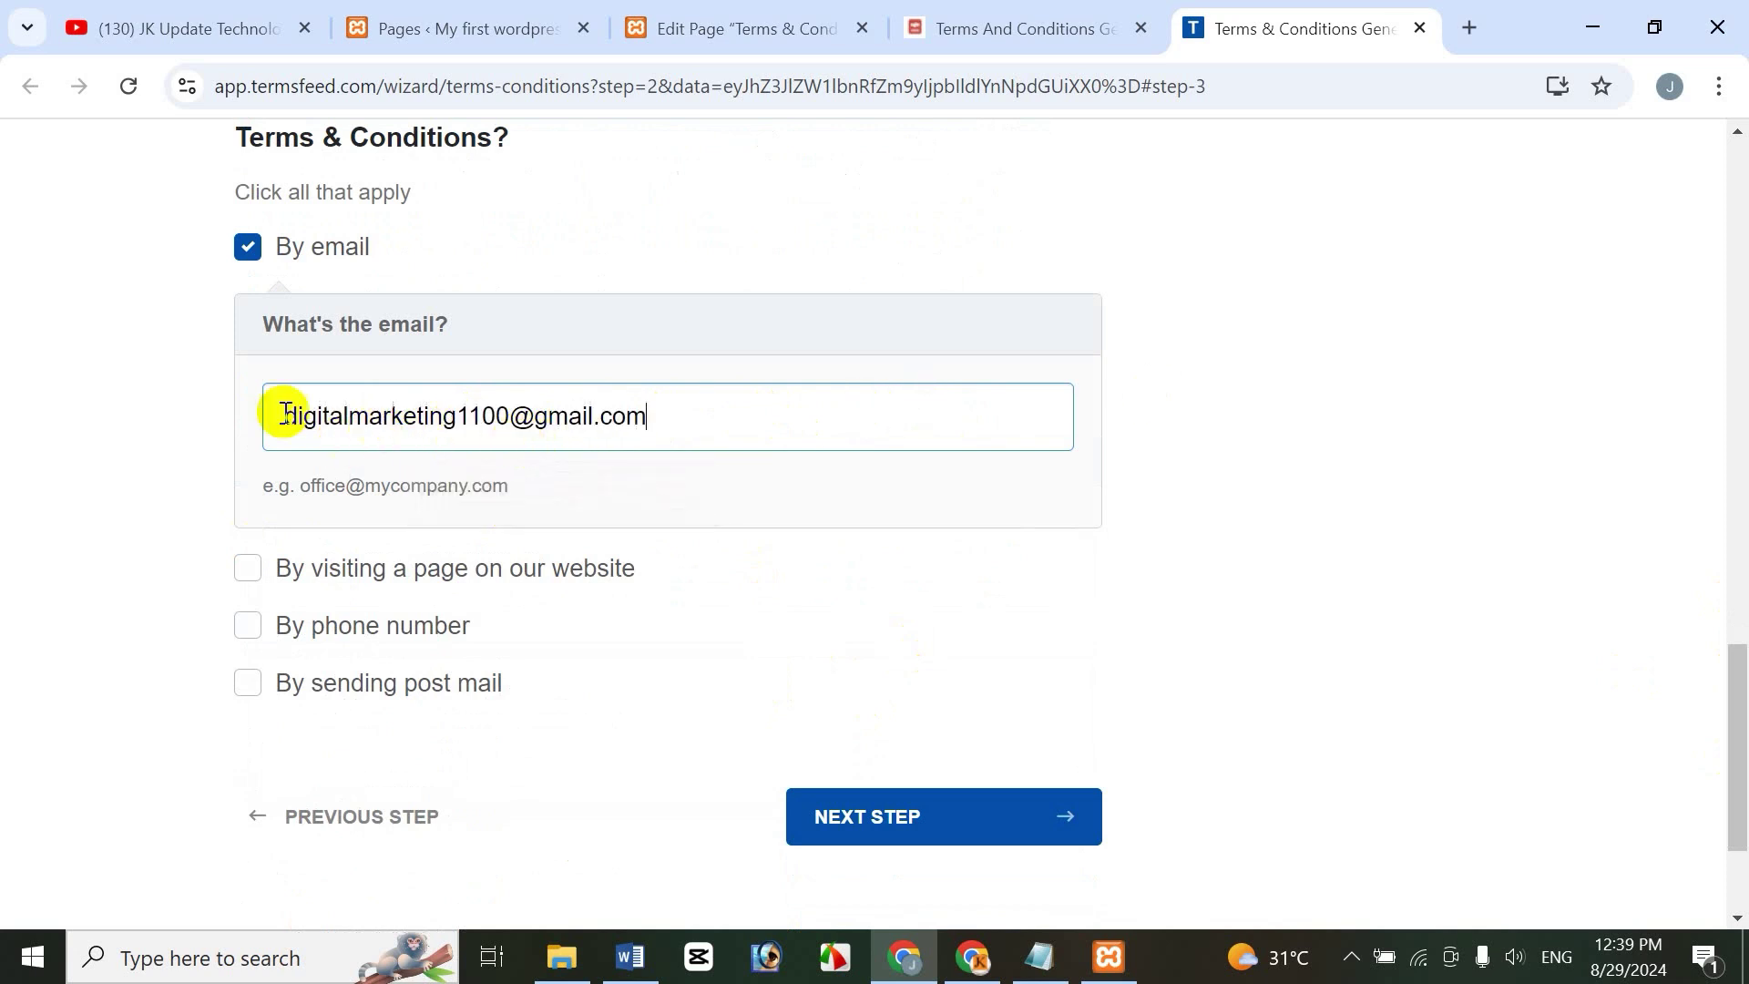
left_click(947, 845)
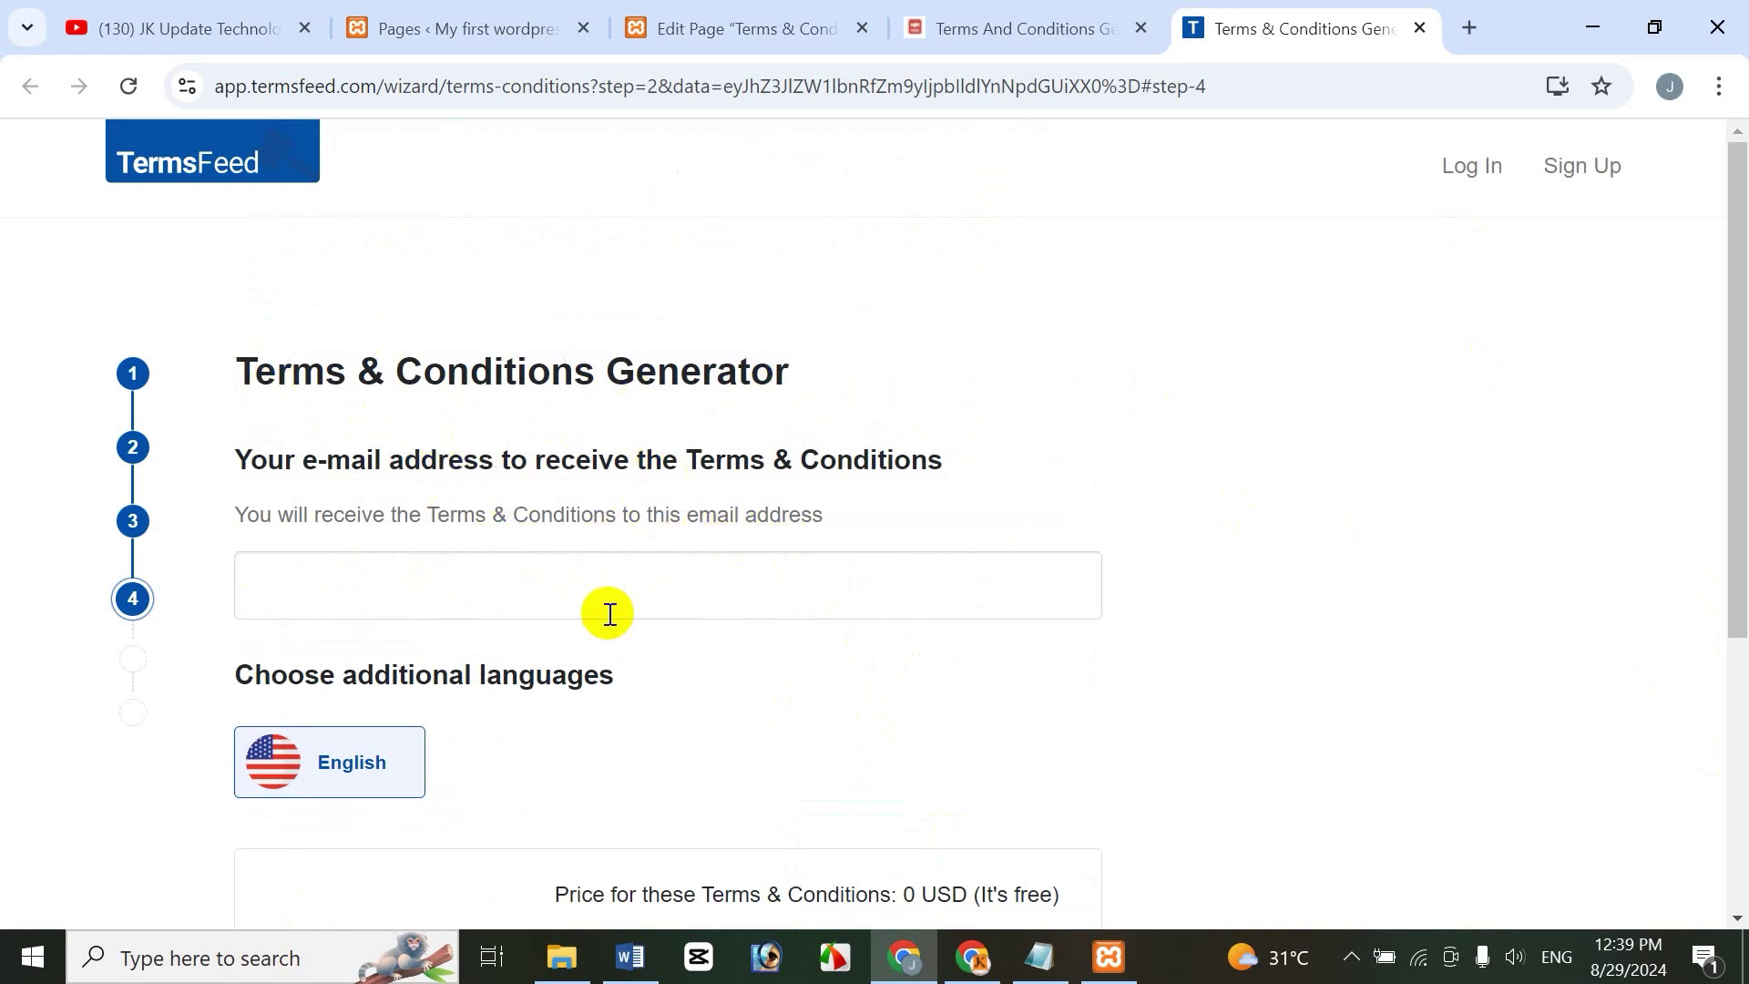
Enter the e-mail address for receiving the terms, keep English as the language, and generate the Terms & Conditions
left_click(456, 612)
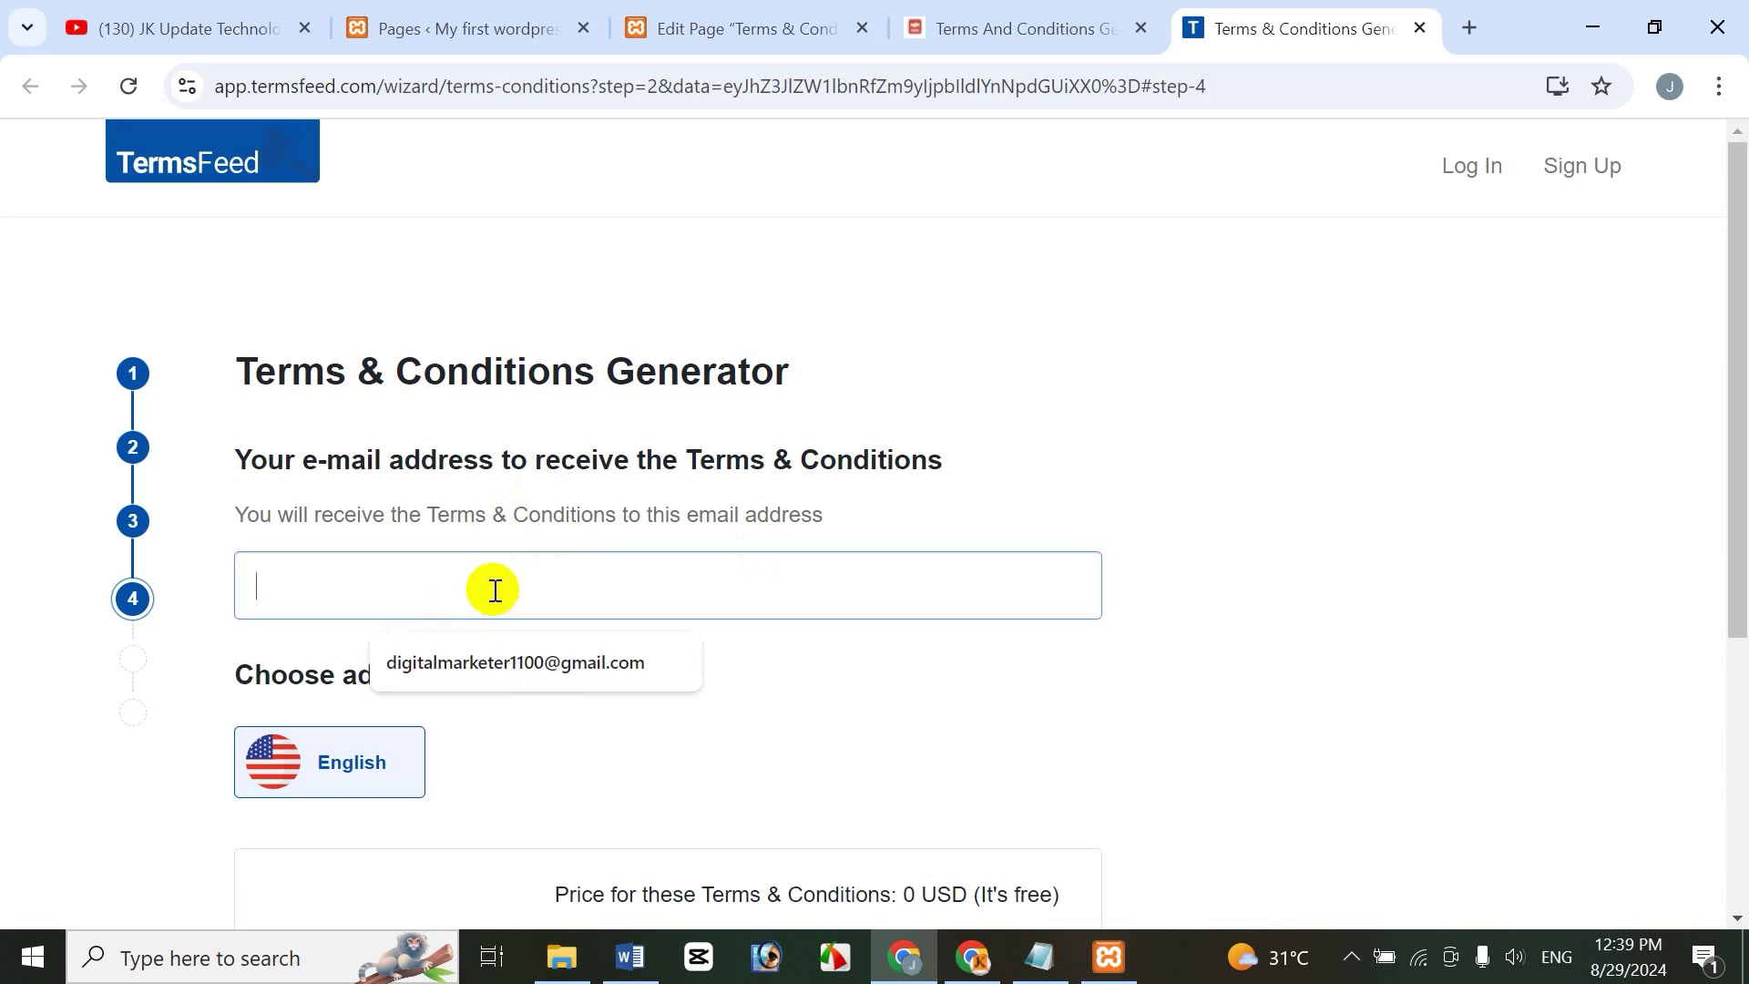
left_click(499, 670)
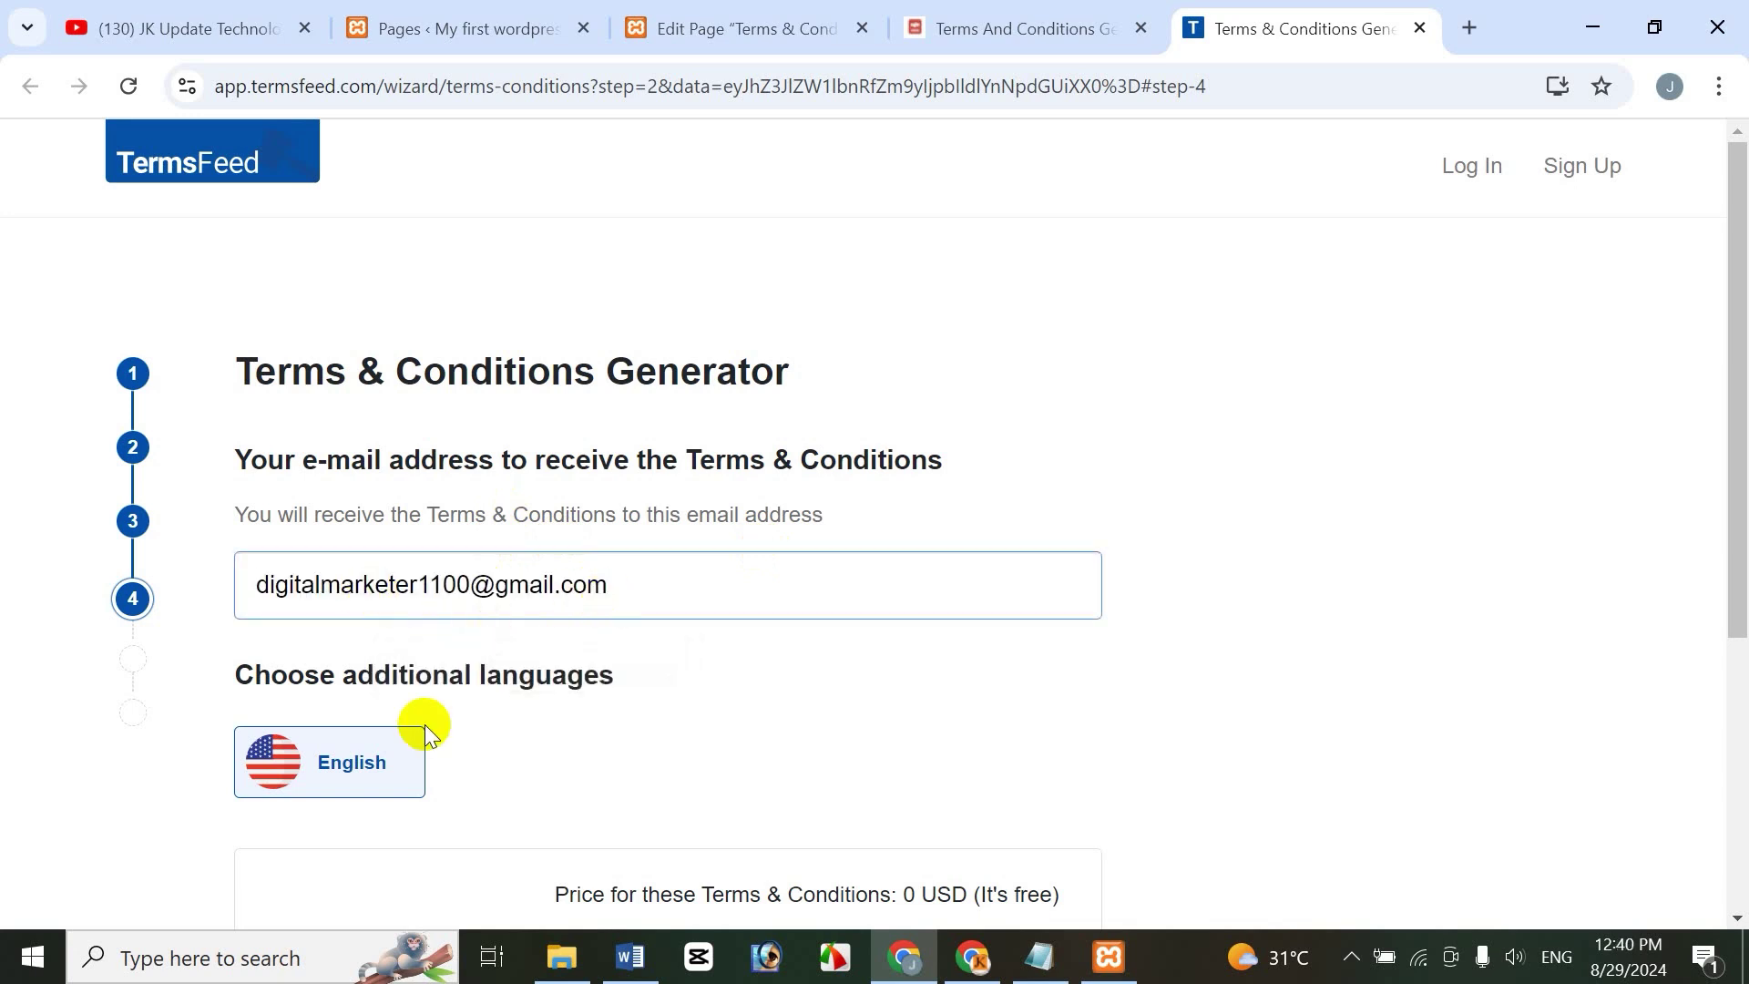
left_click_drag(1731, 586, 1731, 692)
left_click(1003, 810)
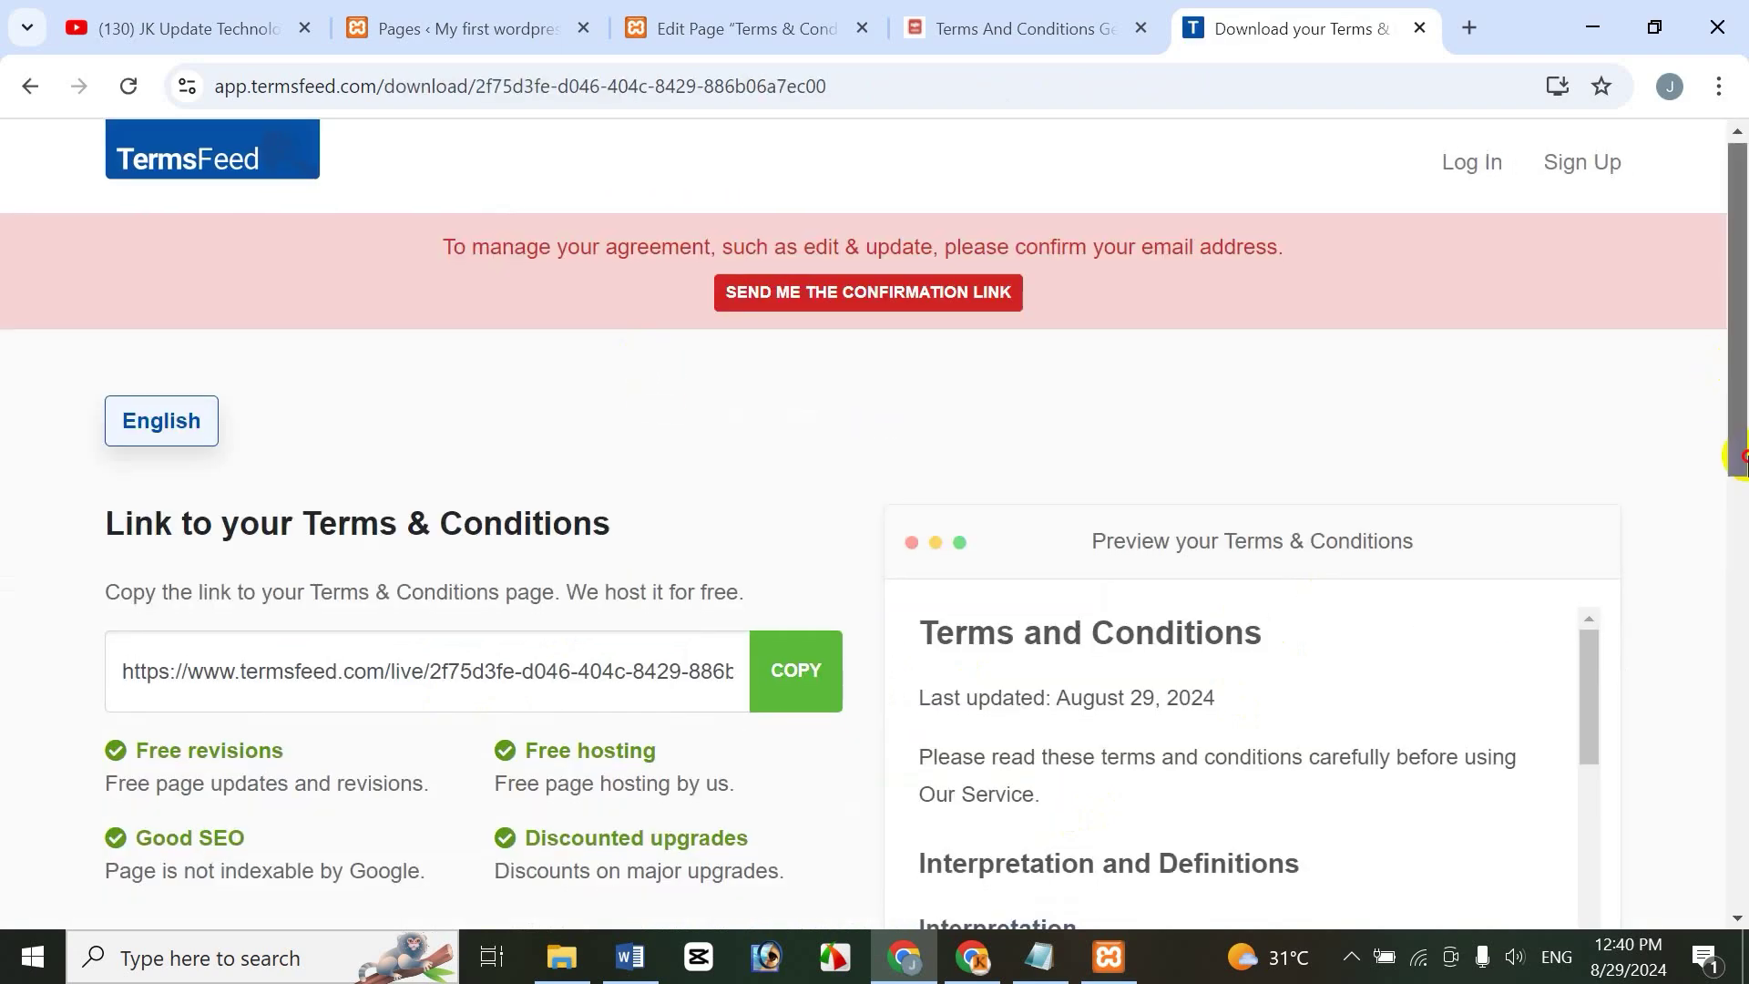
Copy the HTML code of the generated Terms & Conditions to the clipboard
mouse_move(1735, 380)
left_mouse_down()
mouse_move(1740, 578)
mouse_move(1738, 380)
left_mouse_up()
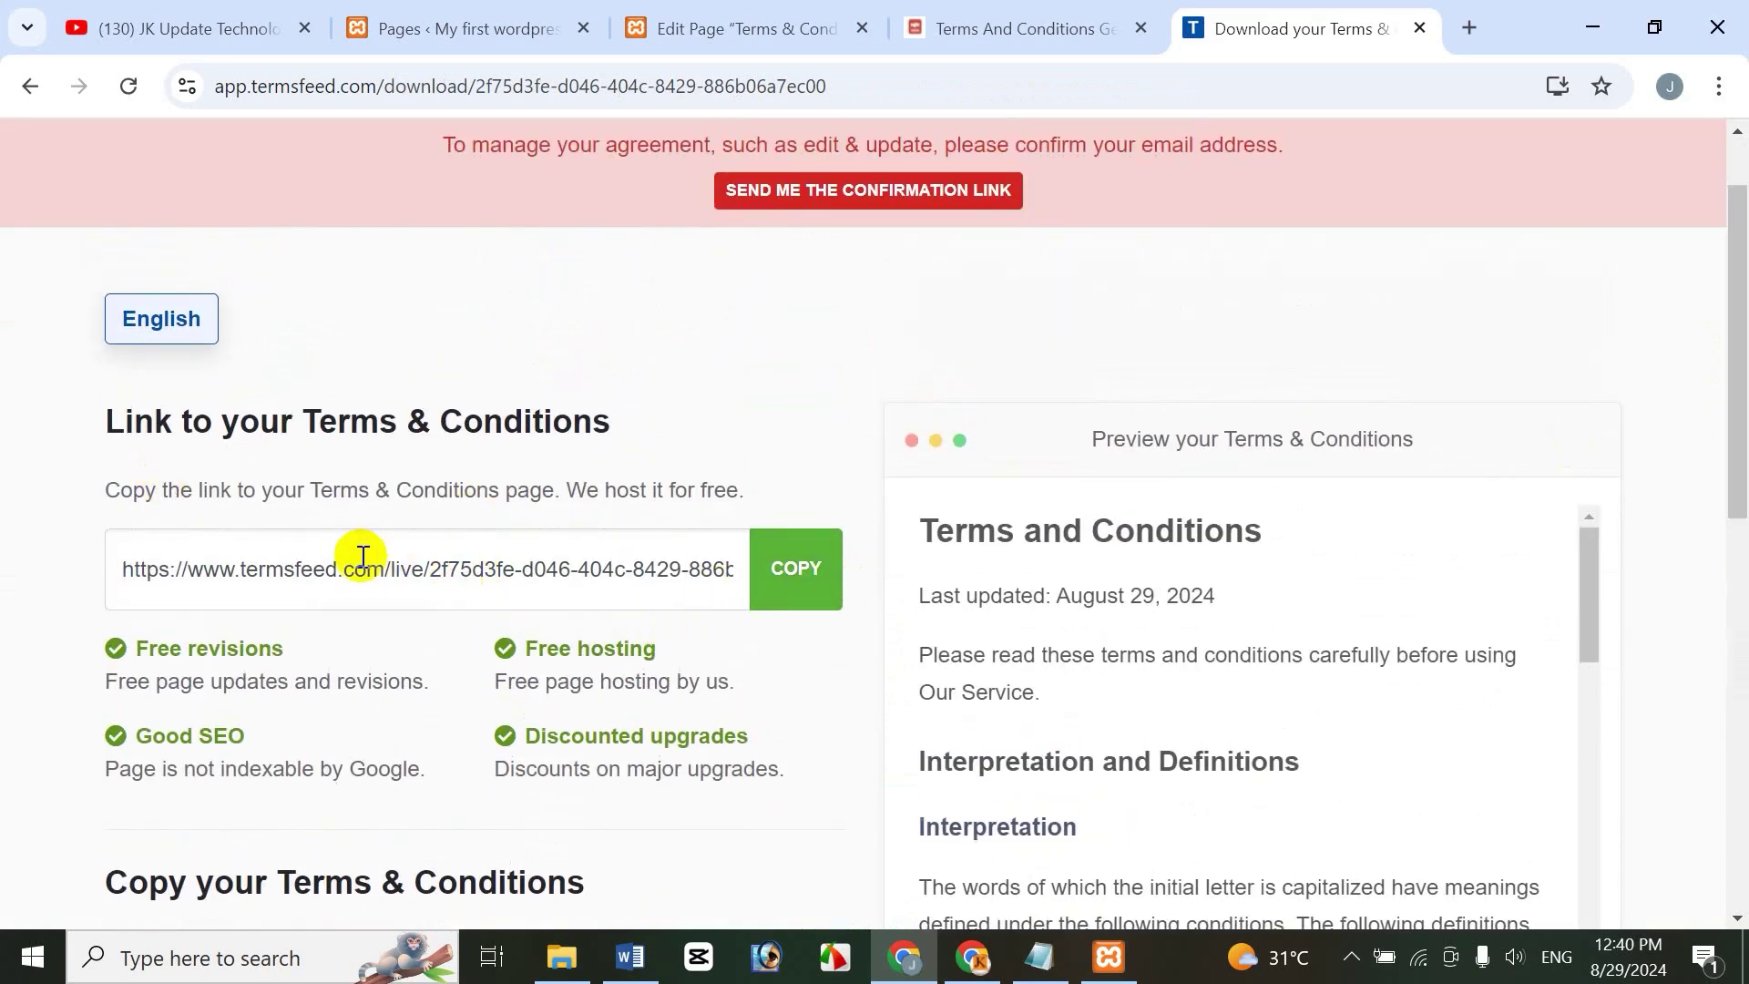
left_click(789, 590)
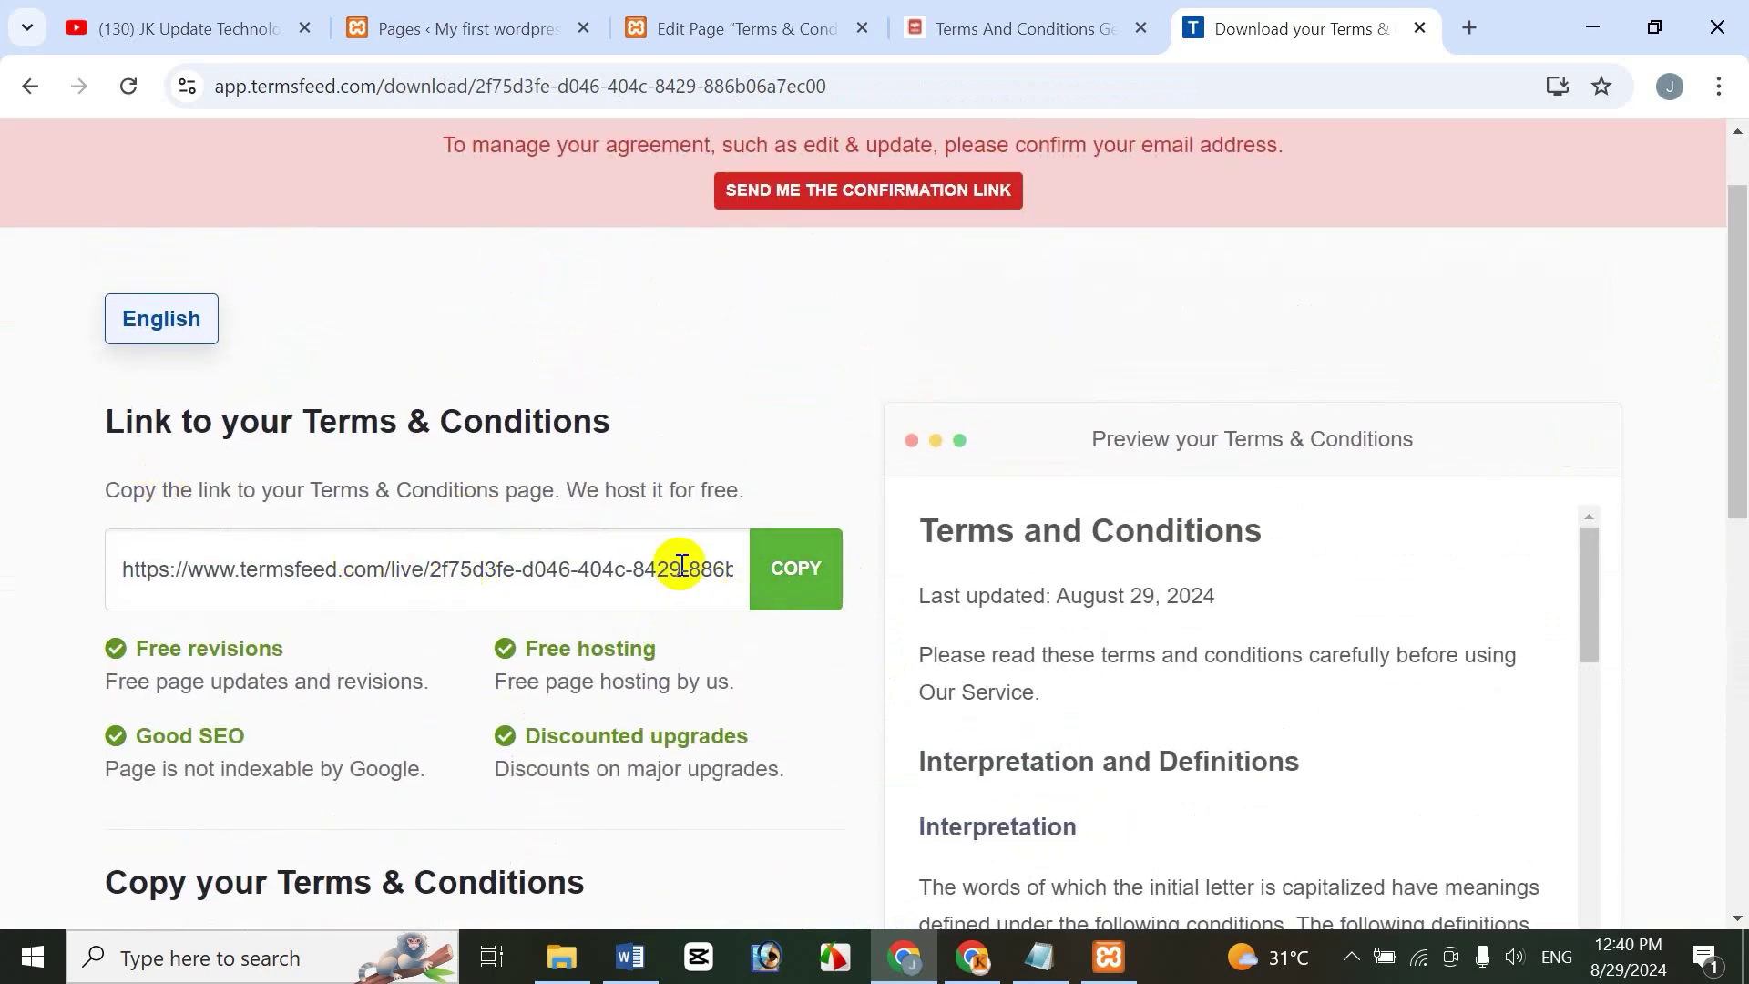
scroll(690, 545, "down", 8)
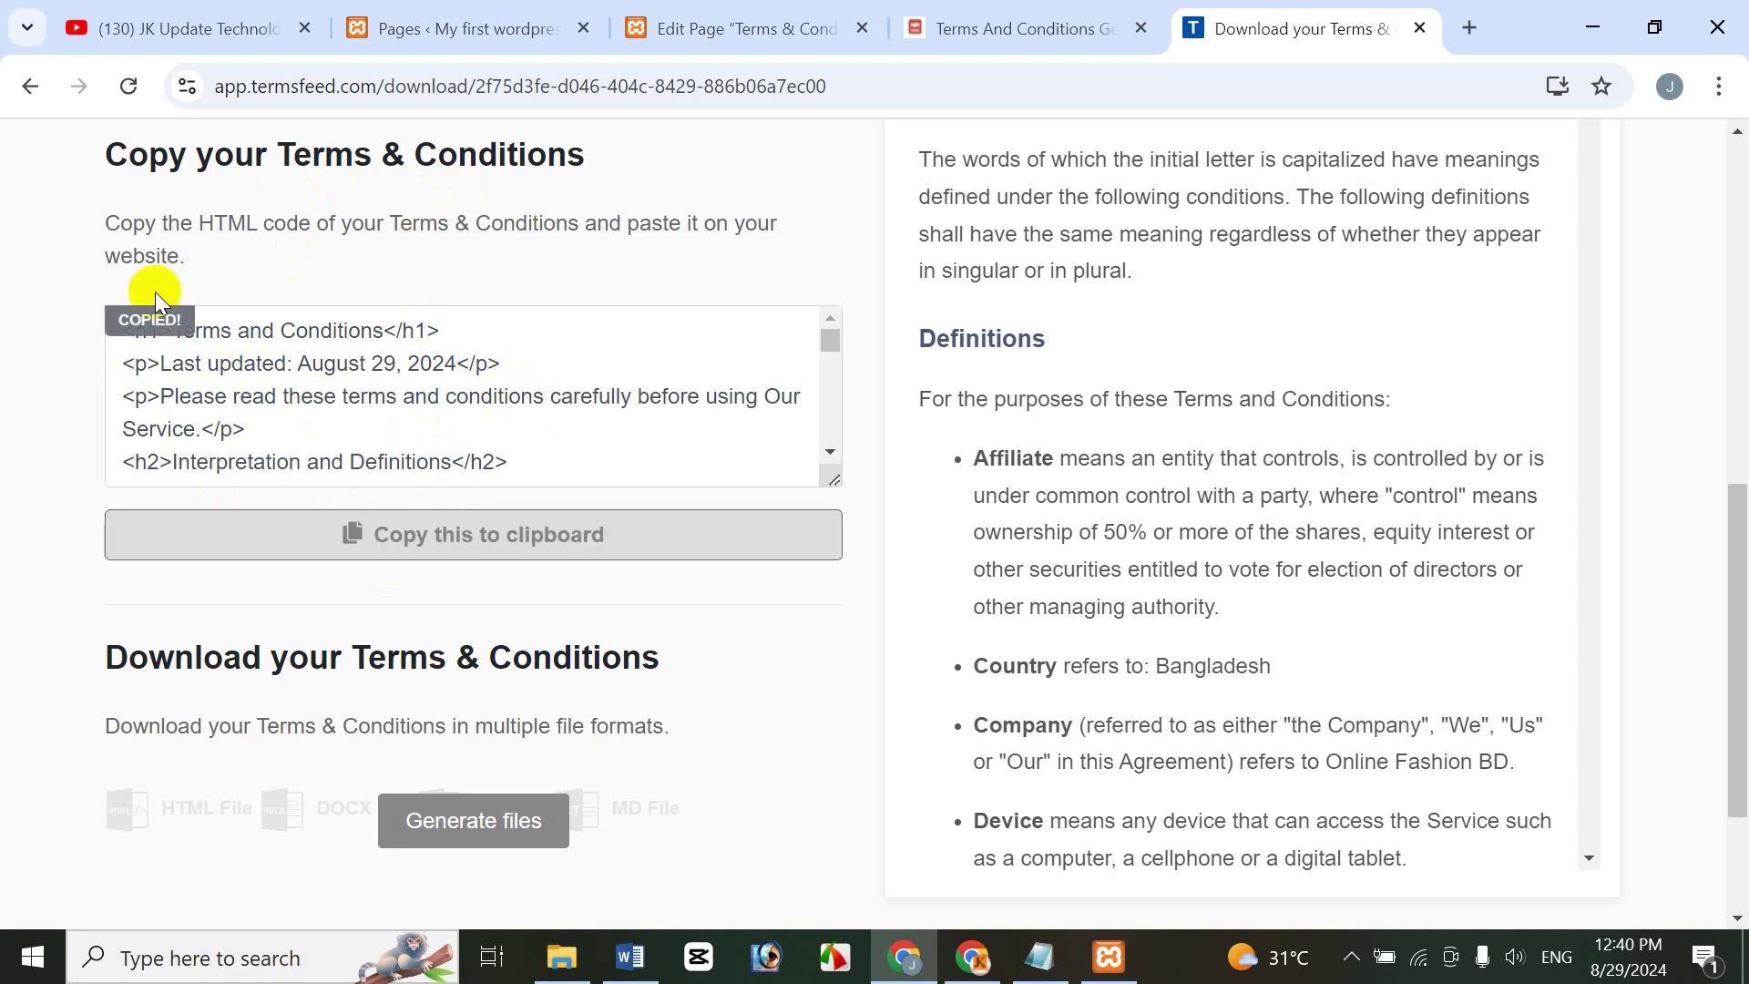
Add a Custom HTML block to the Terms & Condition page, paste the copied terms code into it, and save the page
left_click(692, 34)
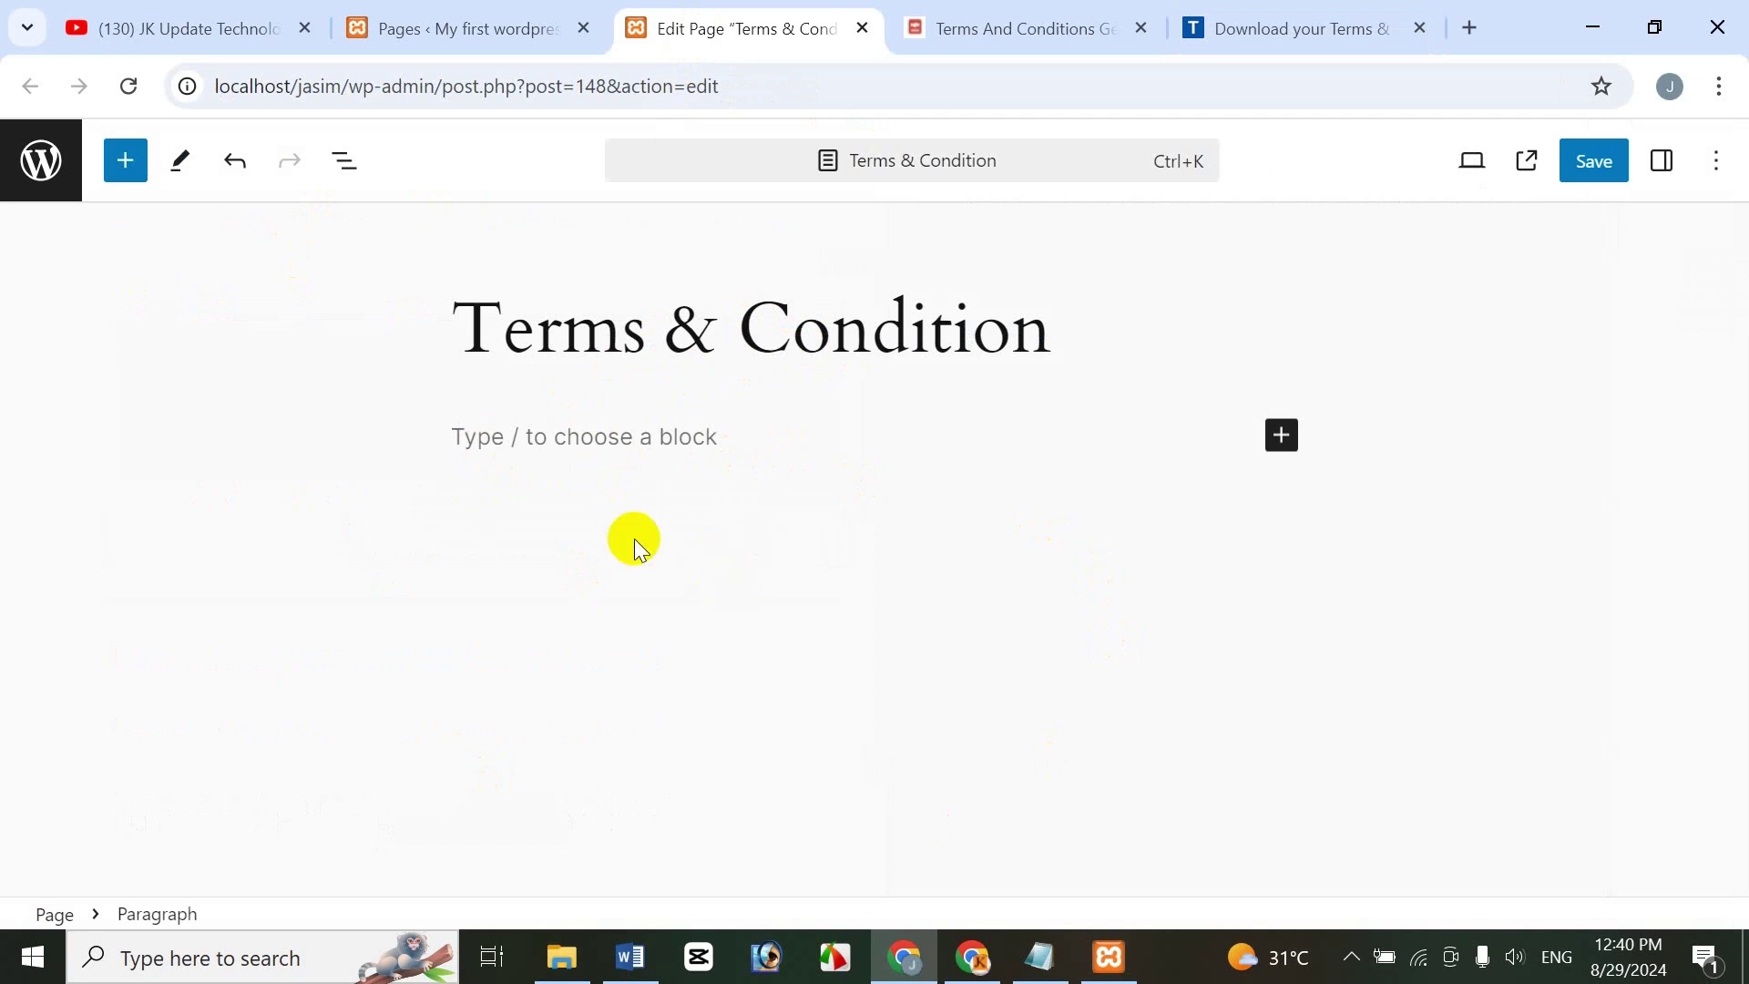
left_click(127, 163)
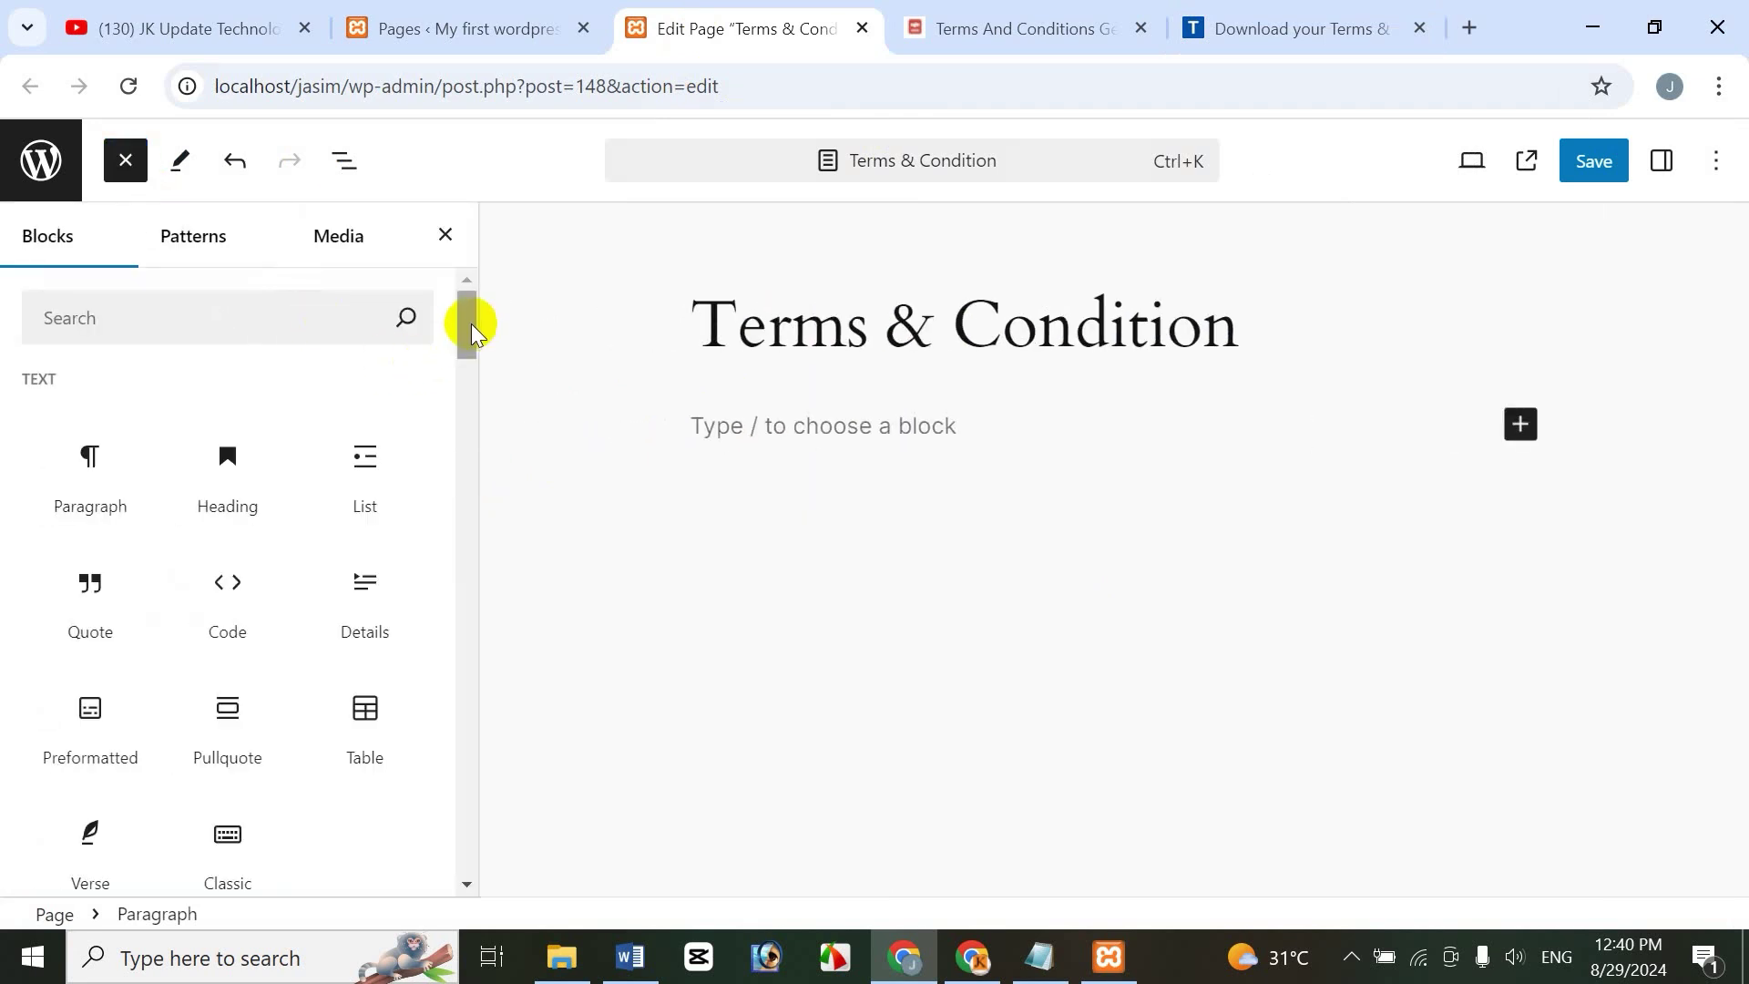
left_click_drag(472, 326, 463, 515)
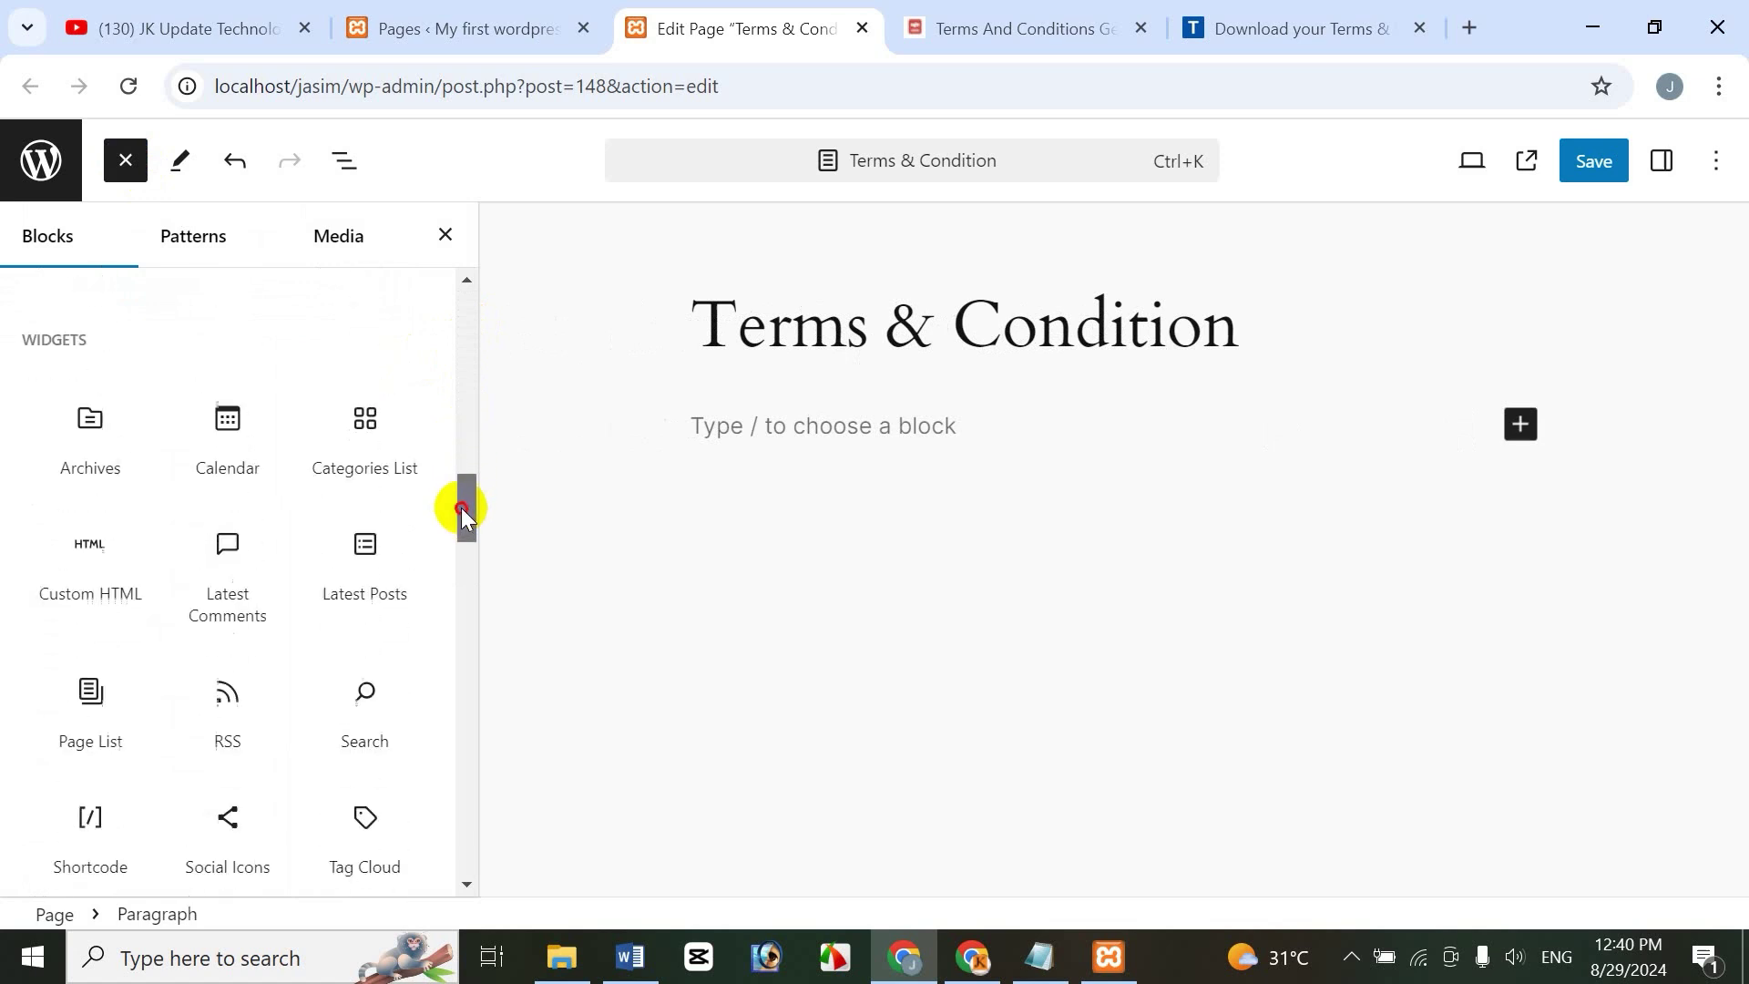
left_click(94, 586)
left_click(856, 454)
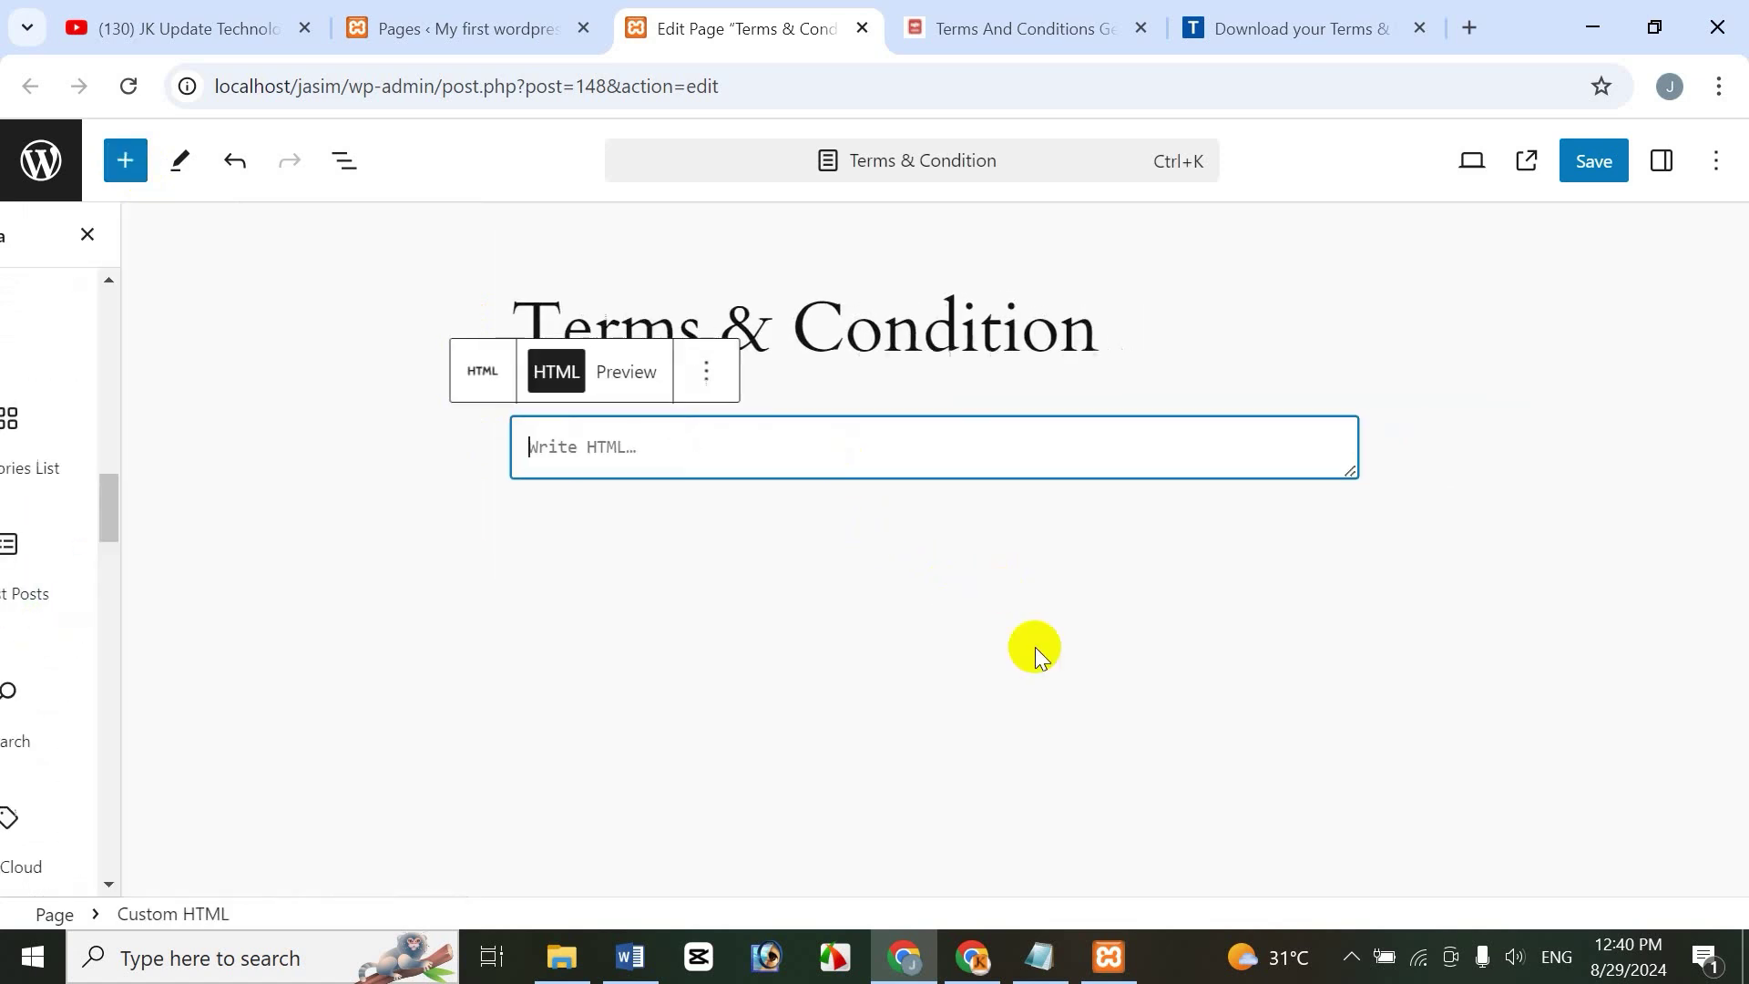
key("ctrl+v")
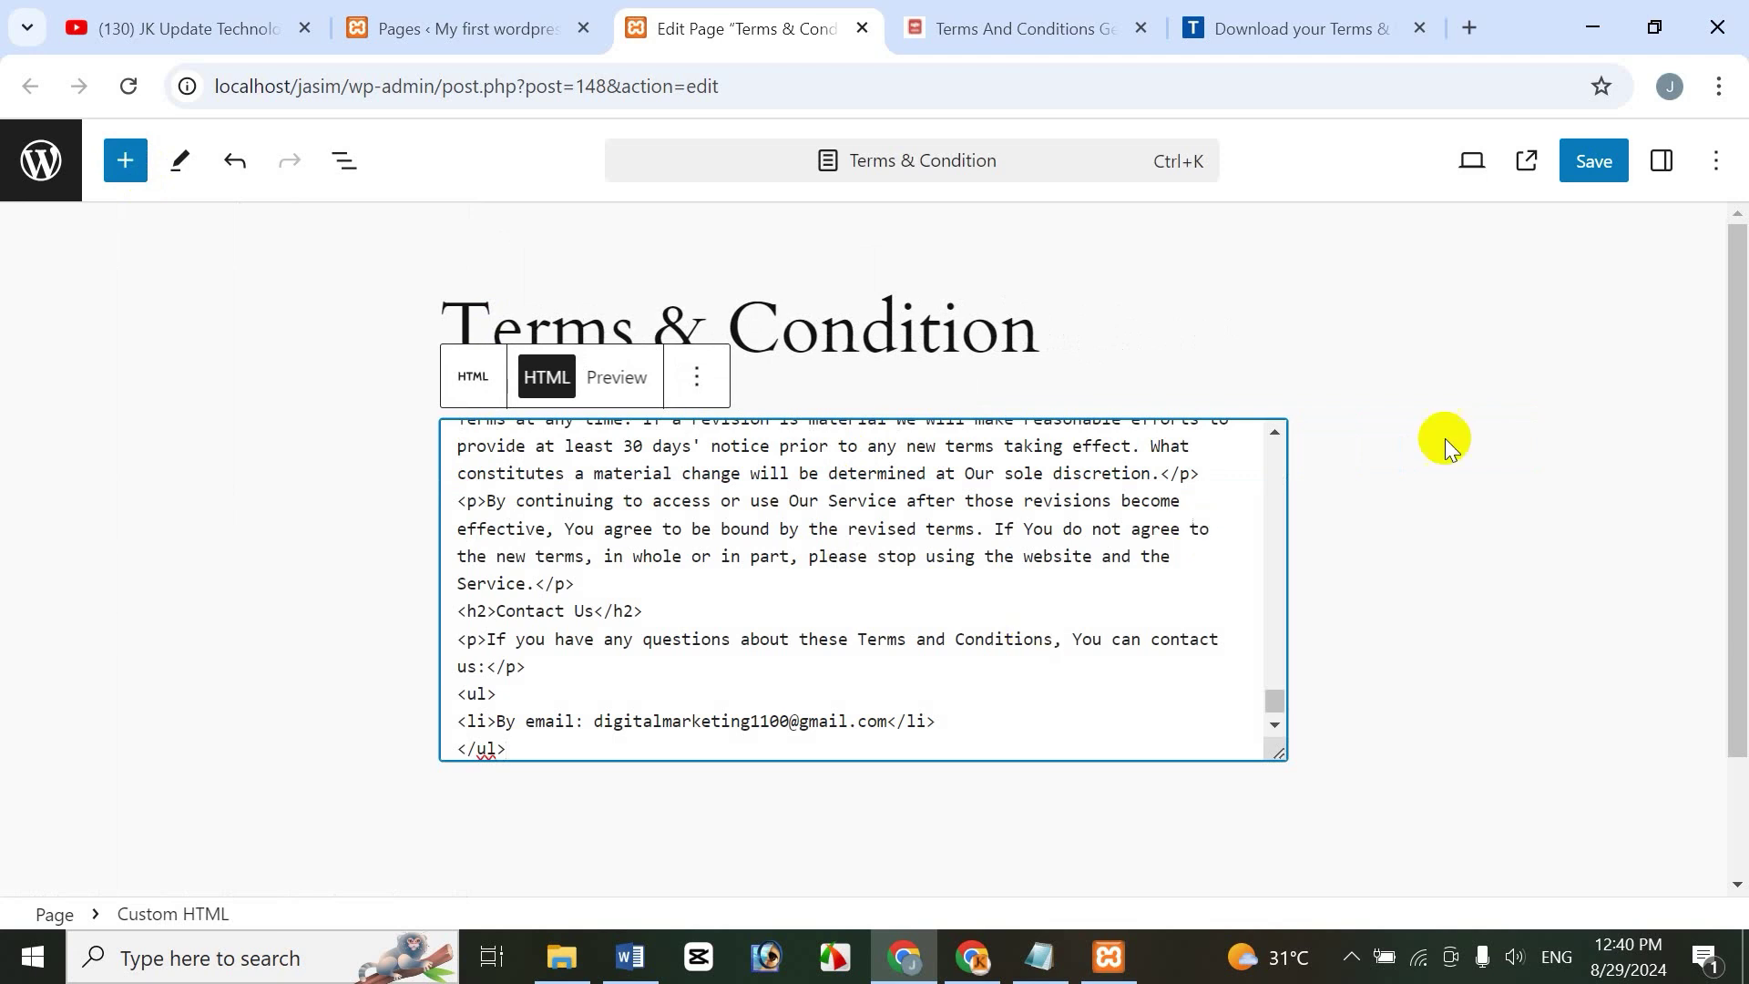
left_click(1593, 160)
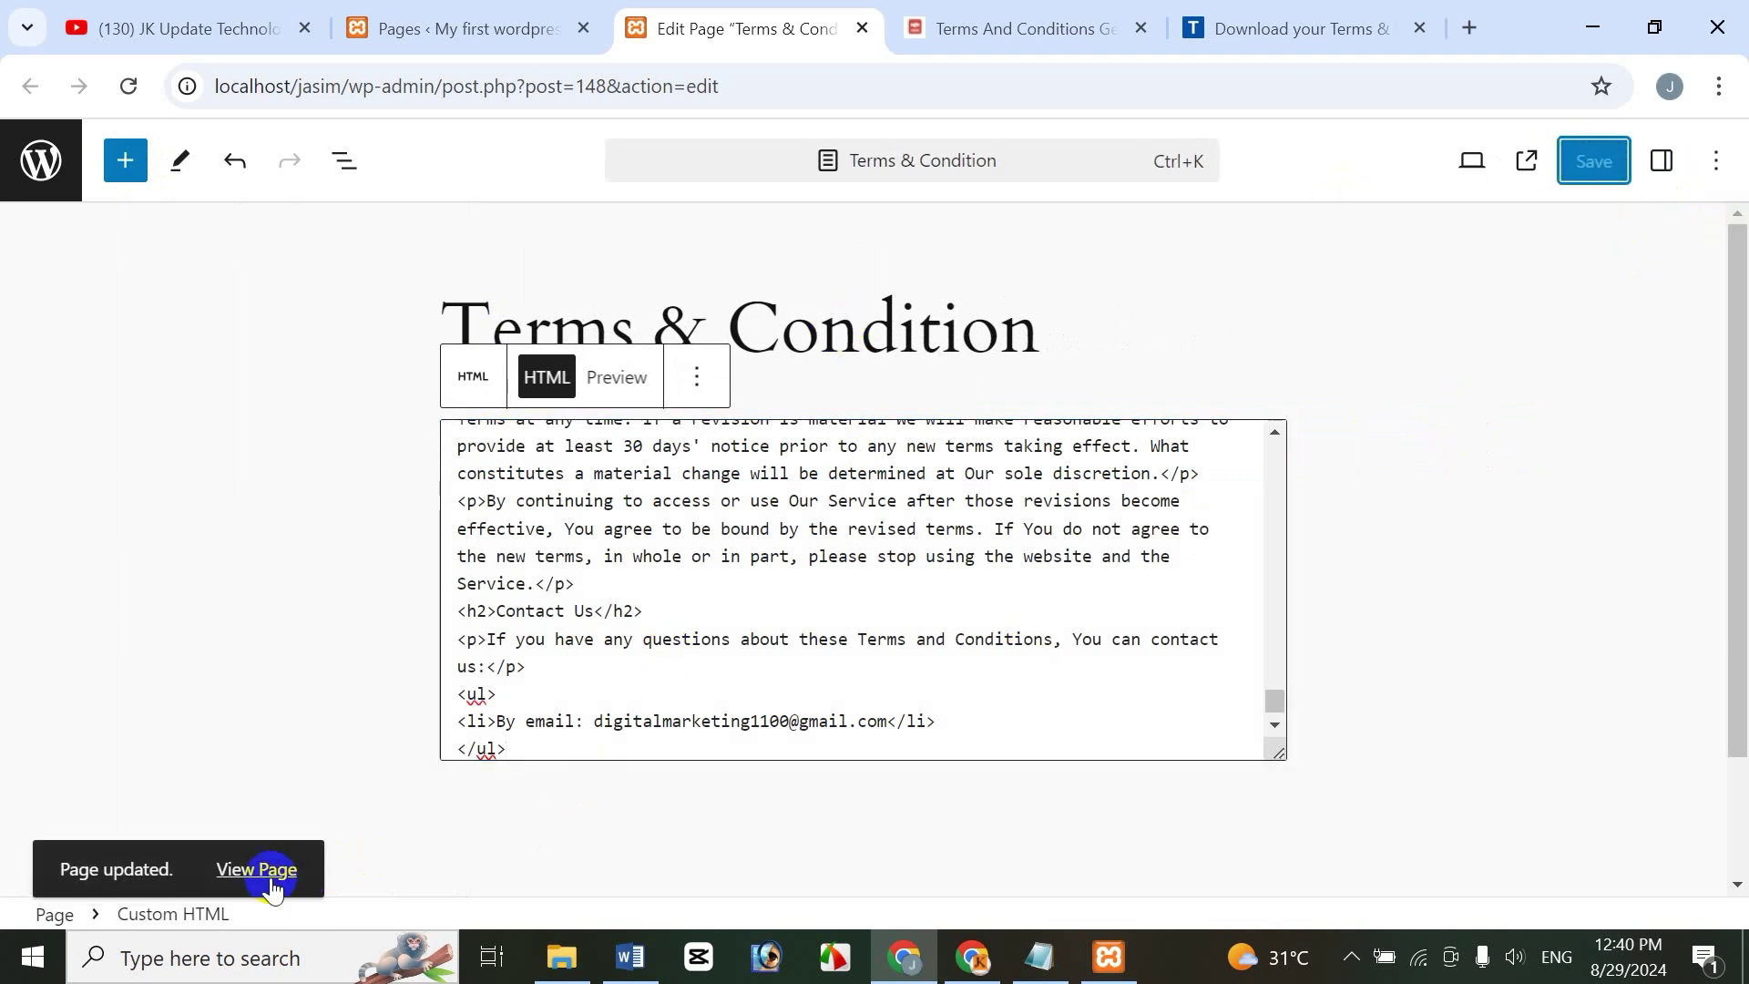
Open the published Terms & Condition page in a new tab and check its title and the generated heading
right_click(271, 872)
left_click(389, 565)
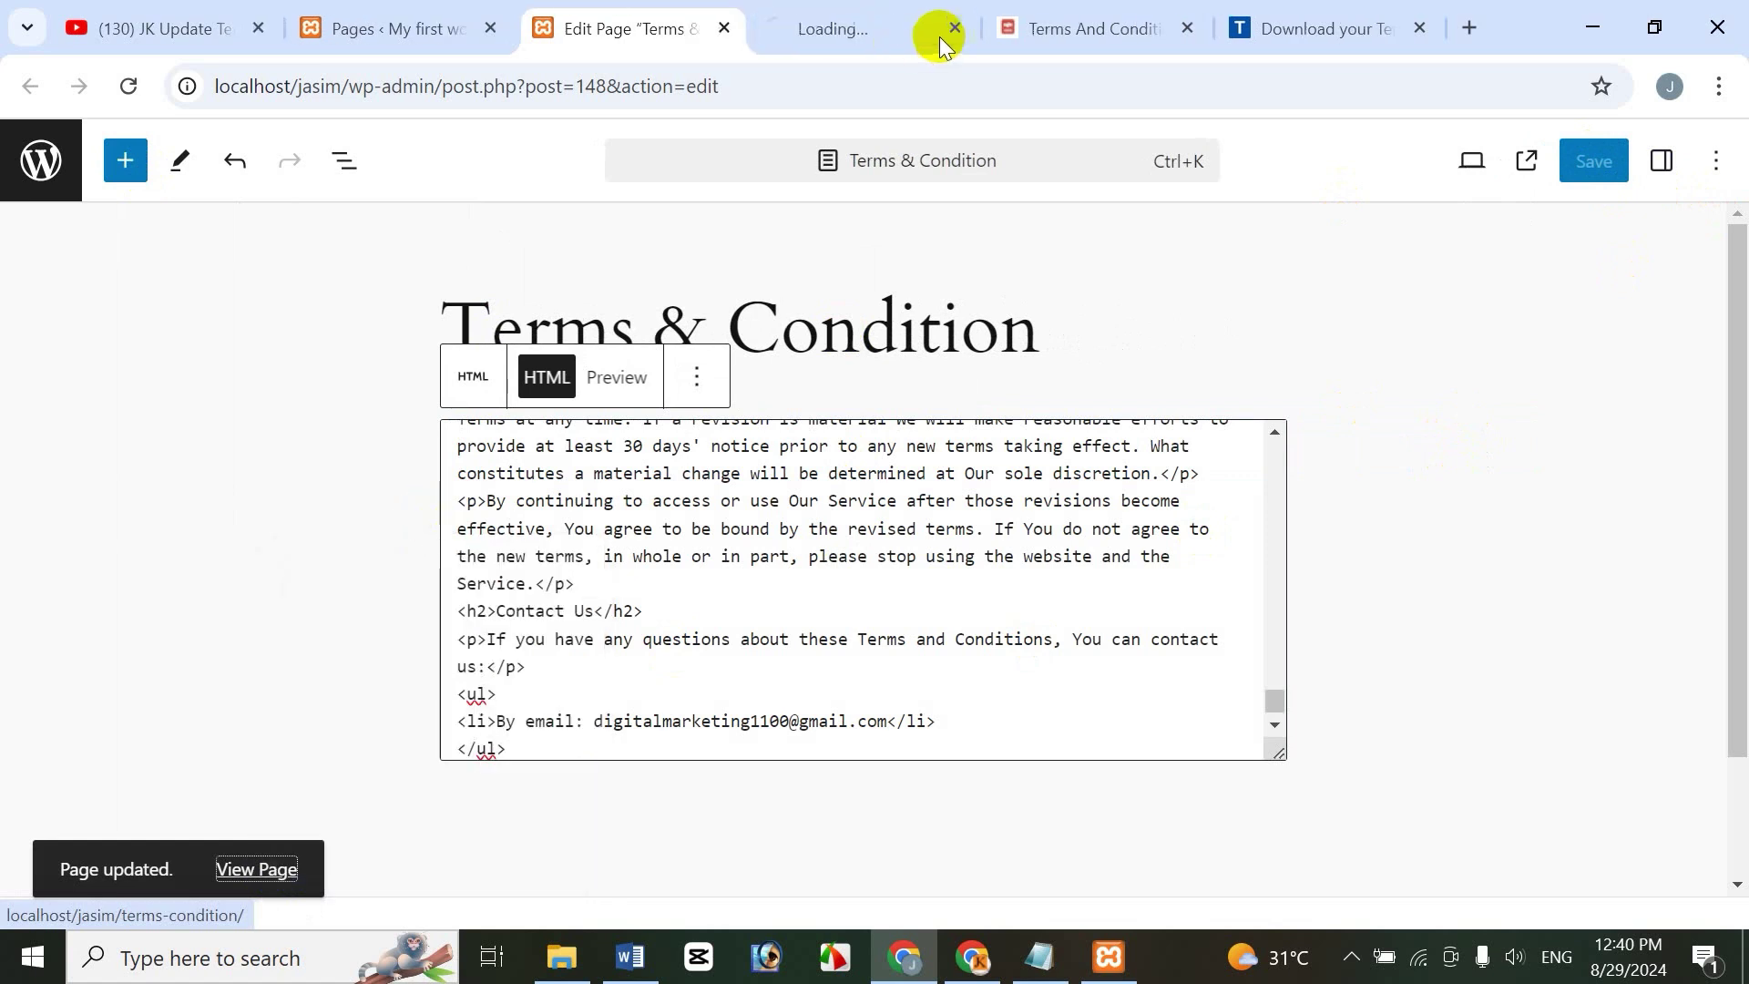
left_click(875, 28)
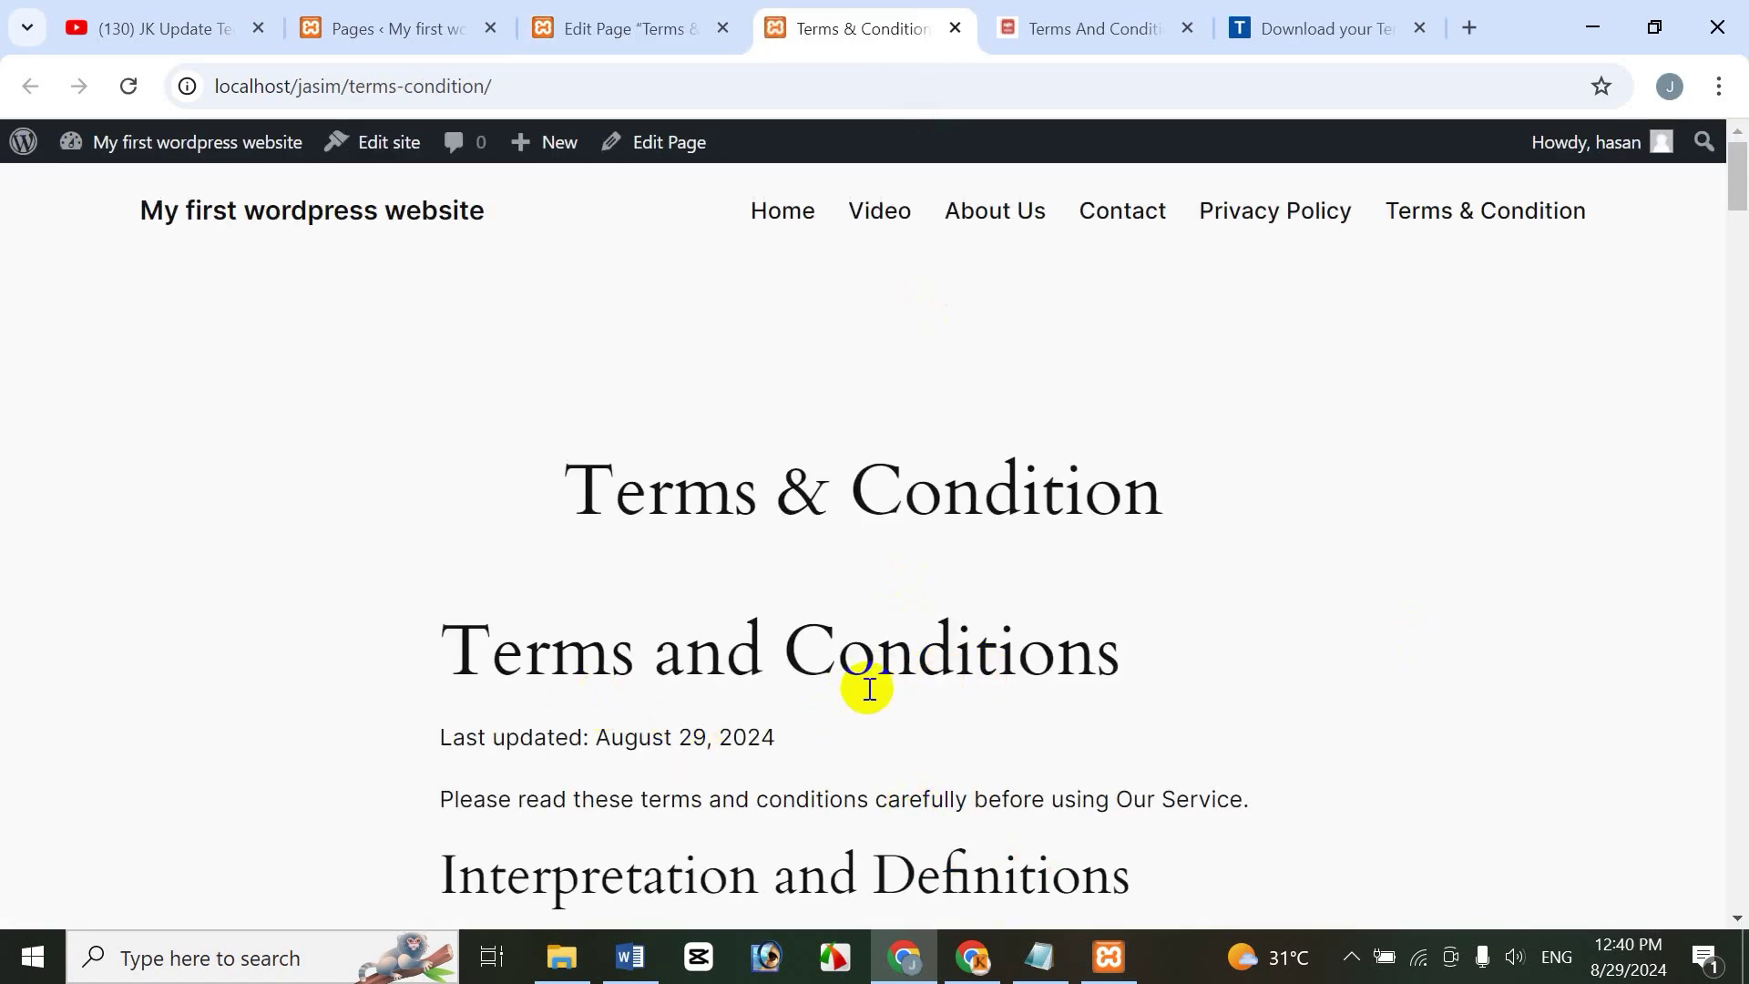
left_click_drag(615, 492, 1041, 496)
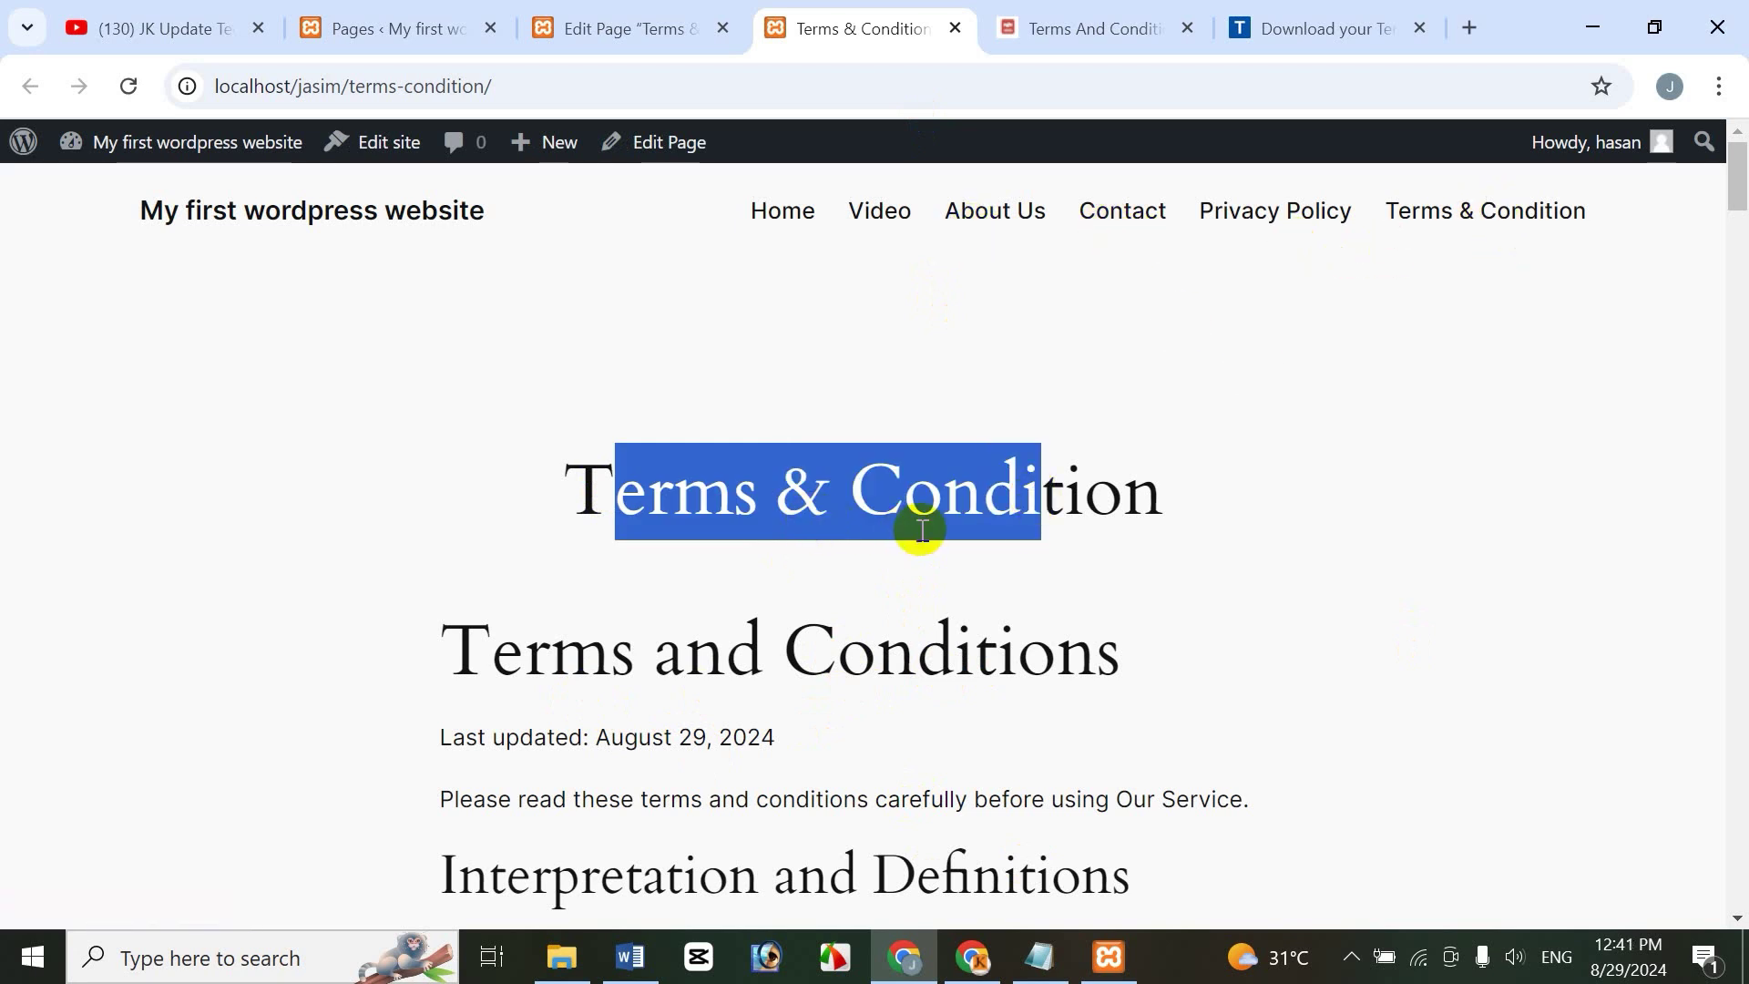
left_click_drag(459, 655, 1003, 656)
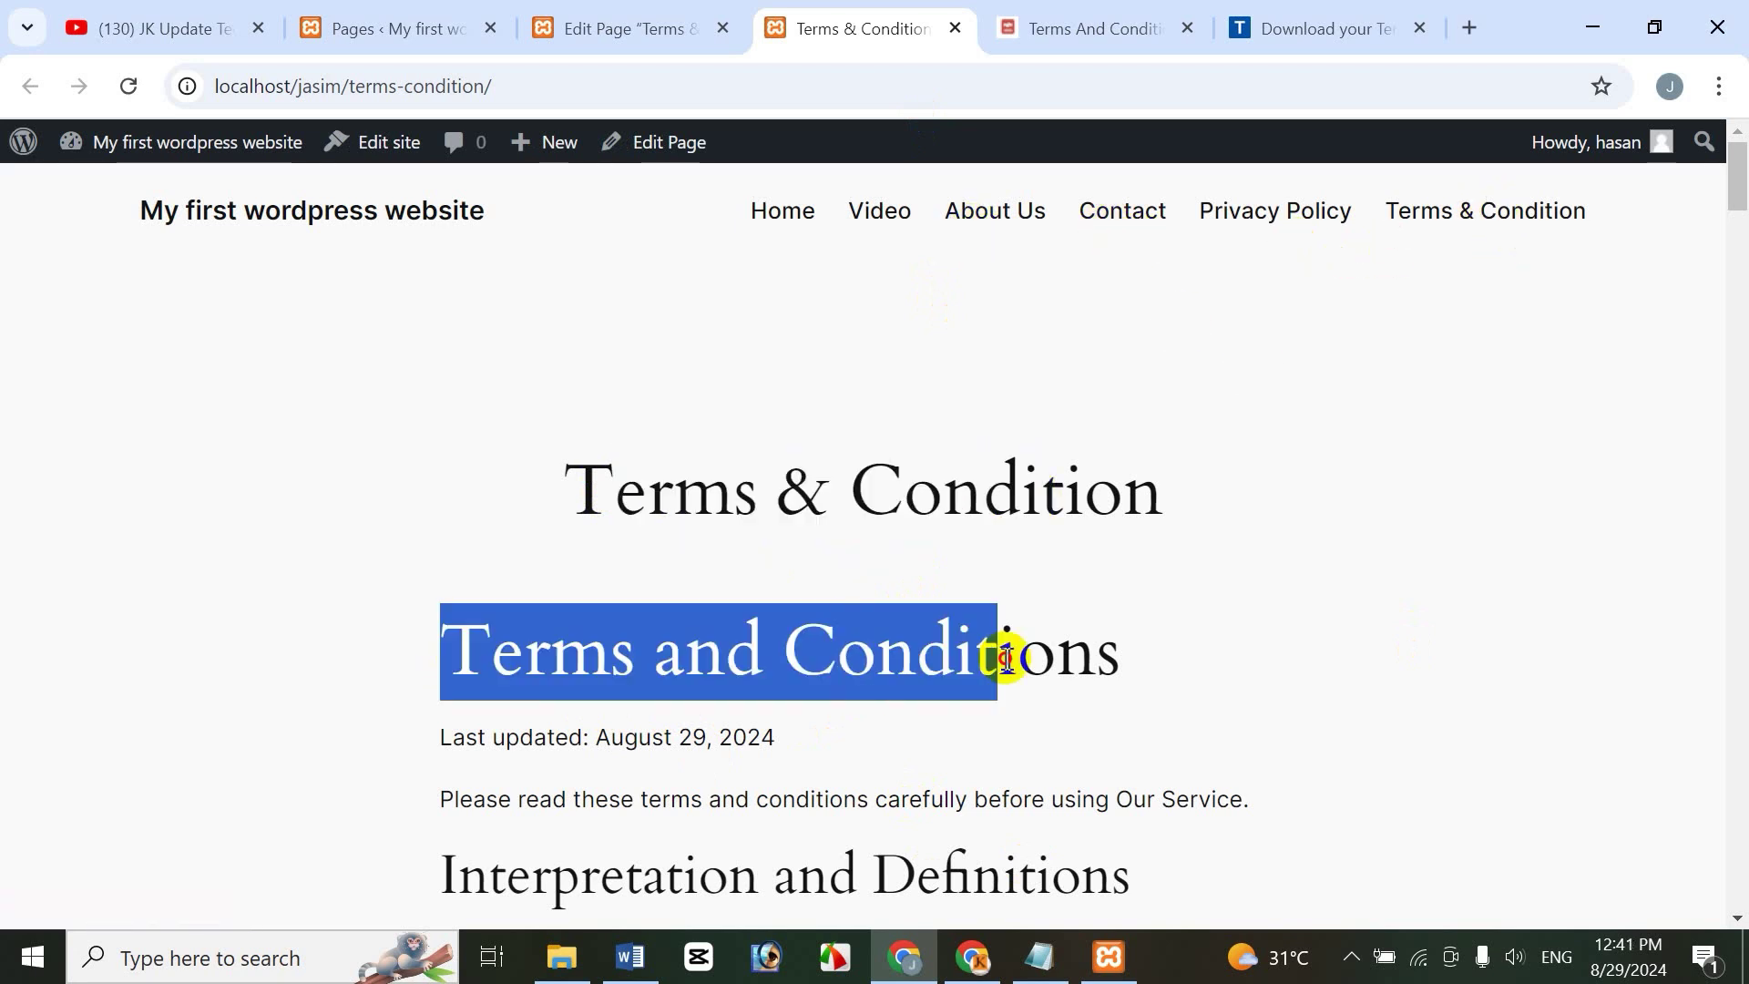
left_click(1003, 656)
Close the published page, both terms generator tabs and the Terms & Condition editor, returning to the Pages list
left_click(956, 28)
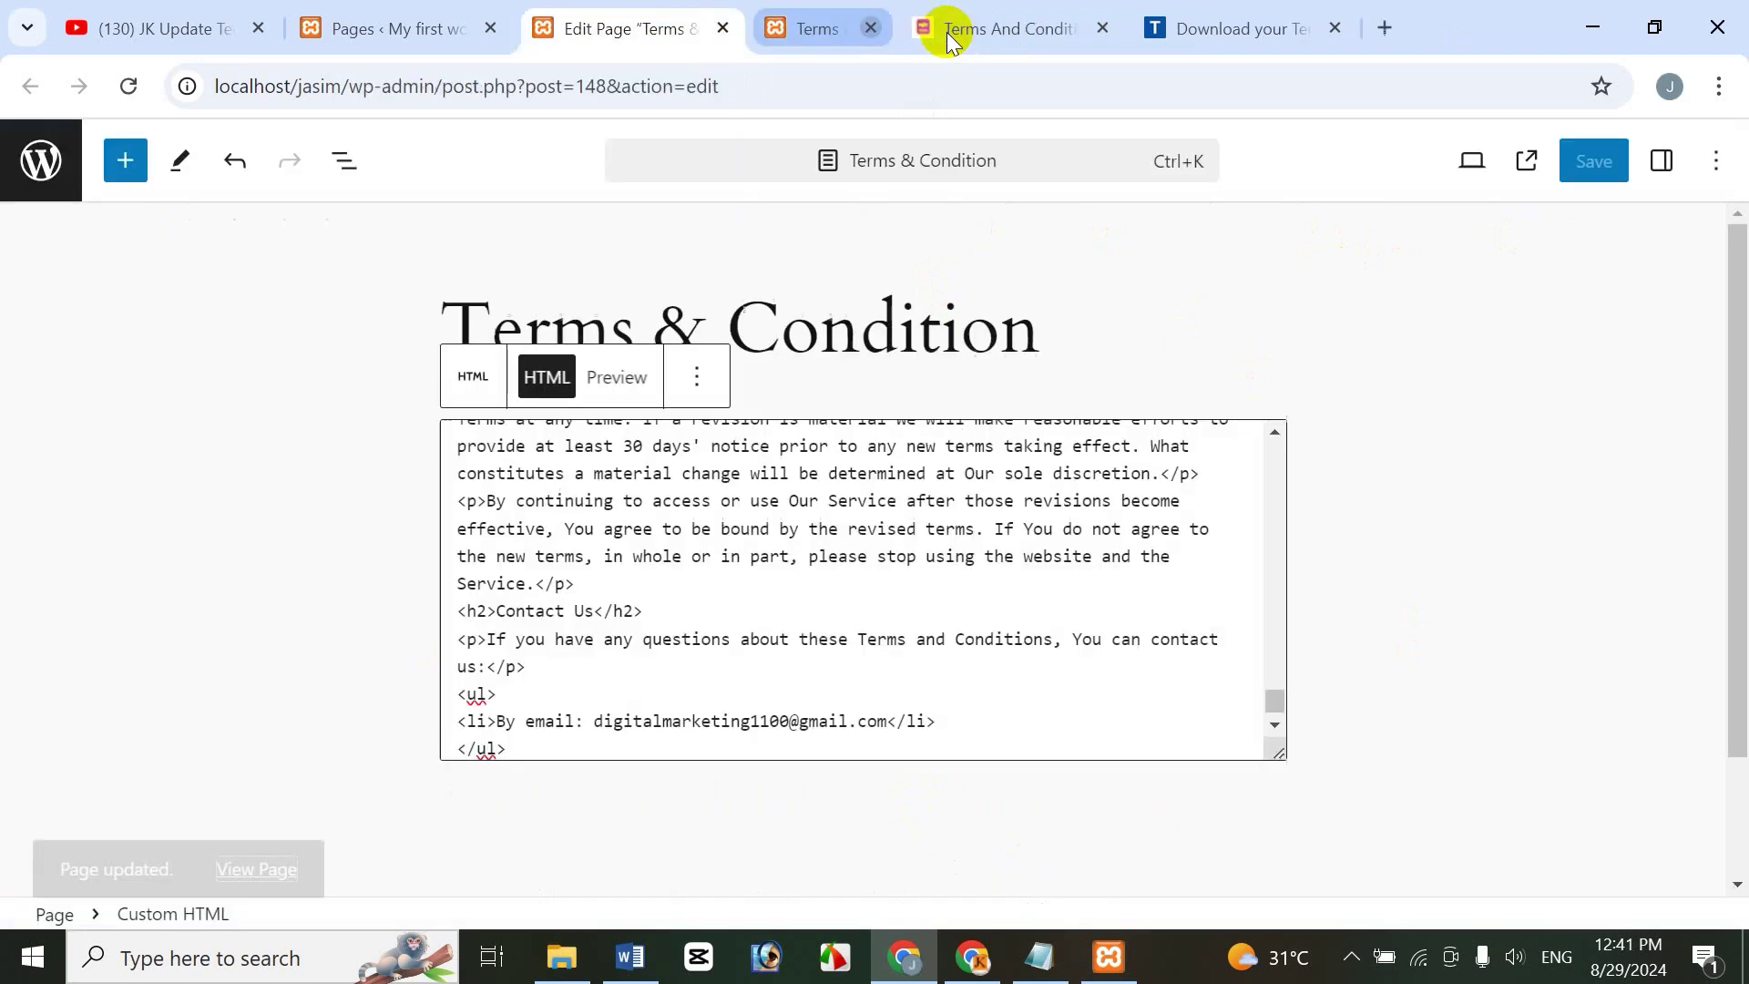
left_click(954, 28)
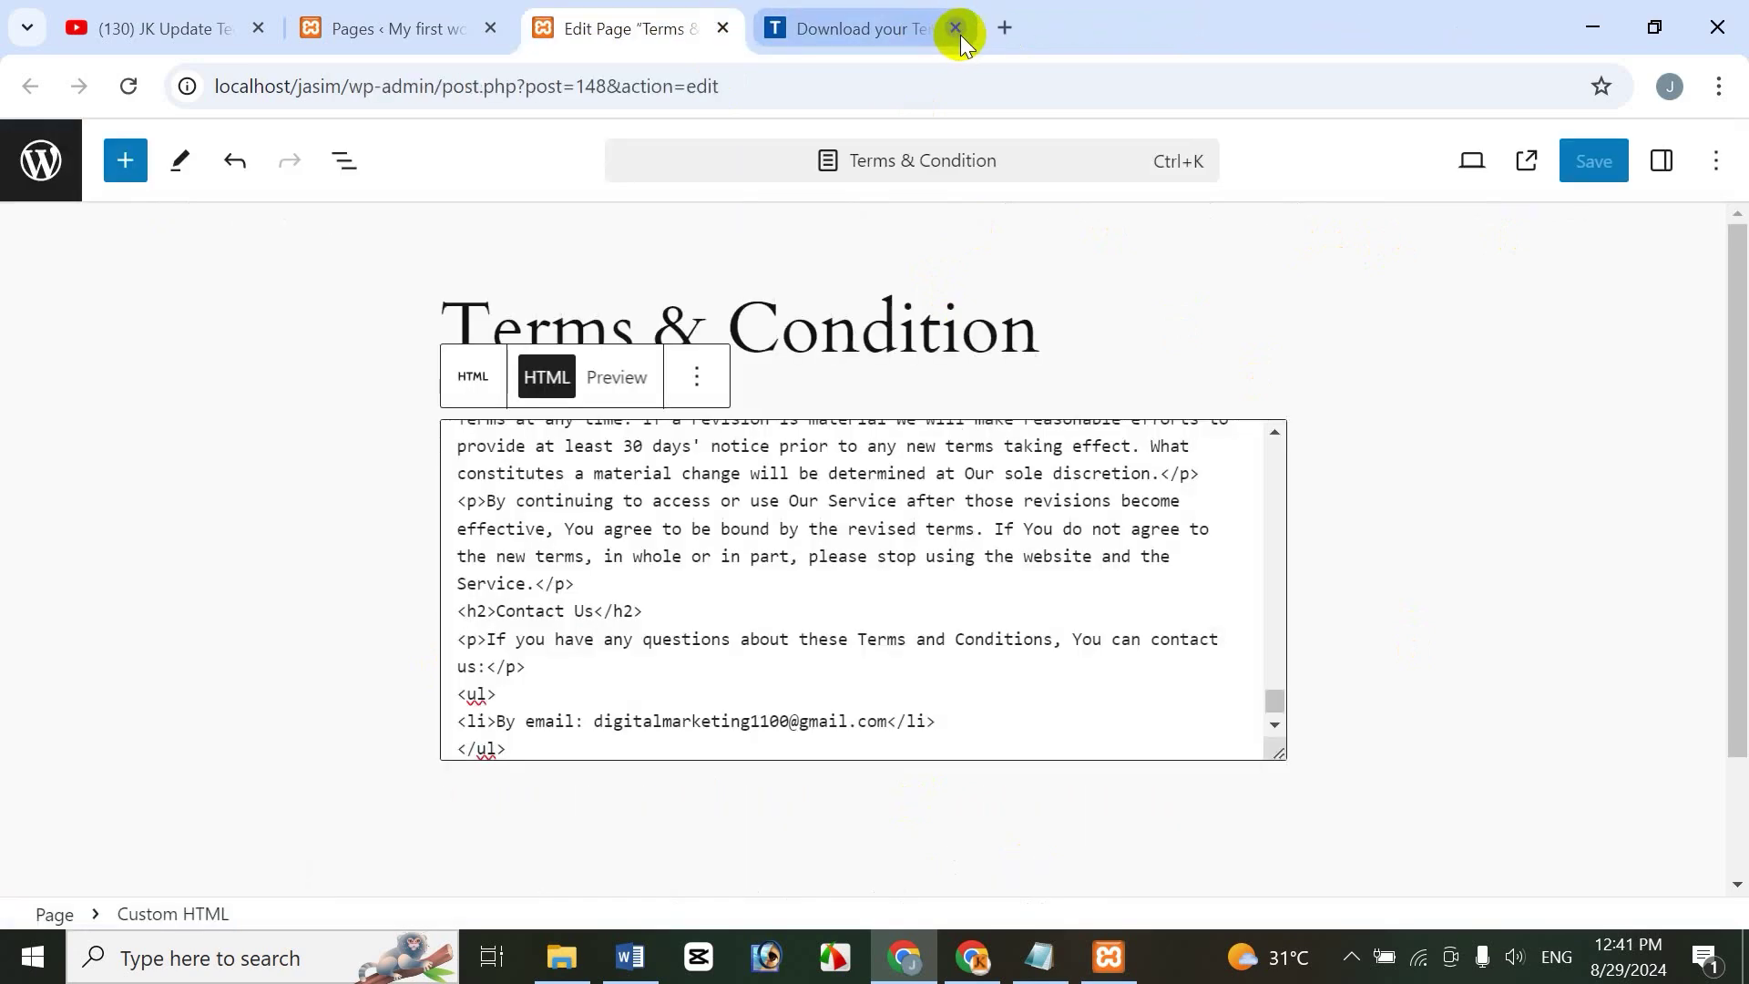
left_click(954, 29)
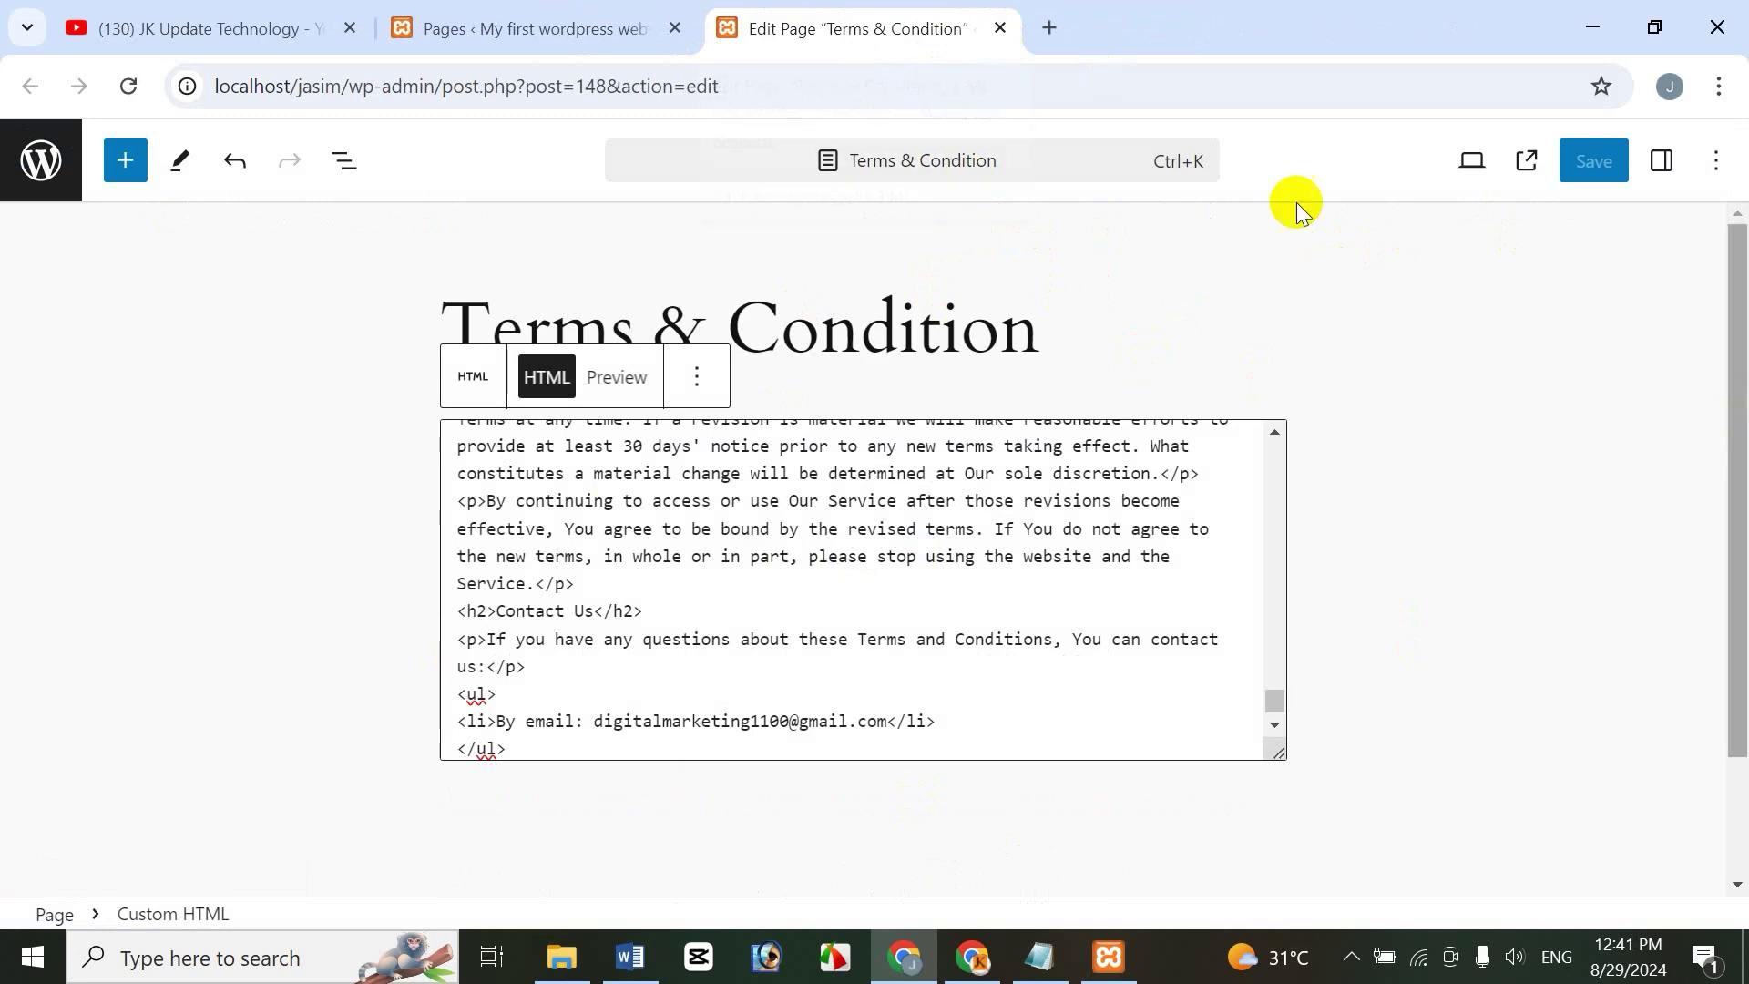
left_click(999, 31)
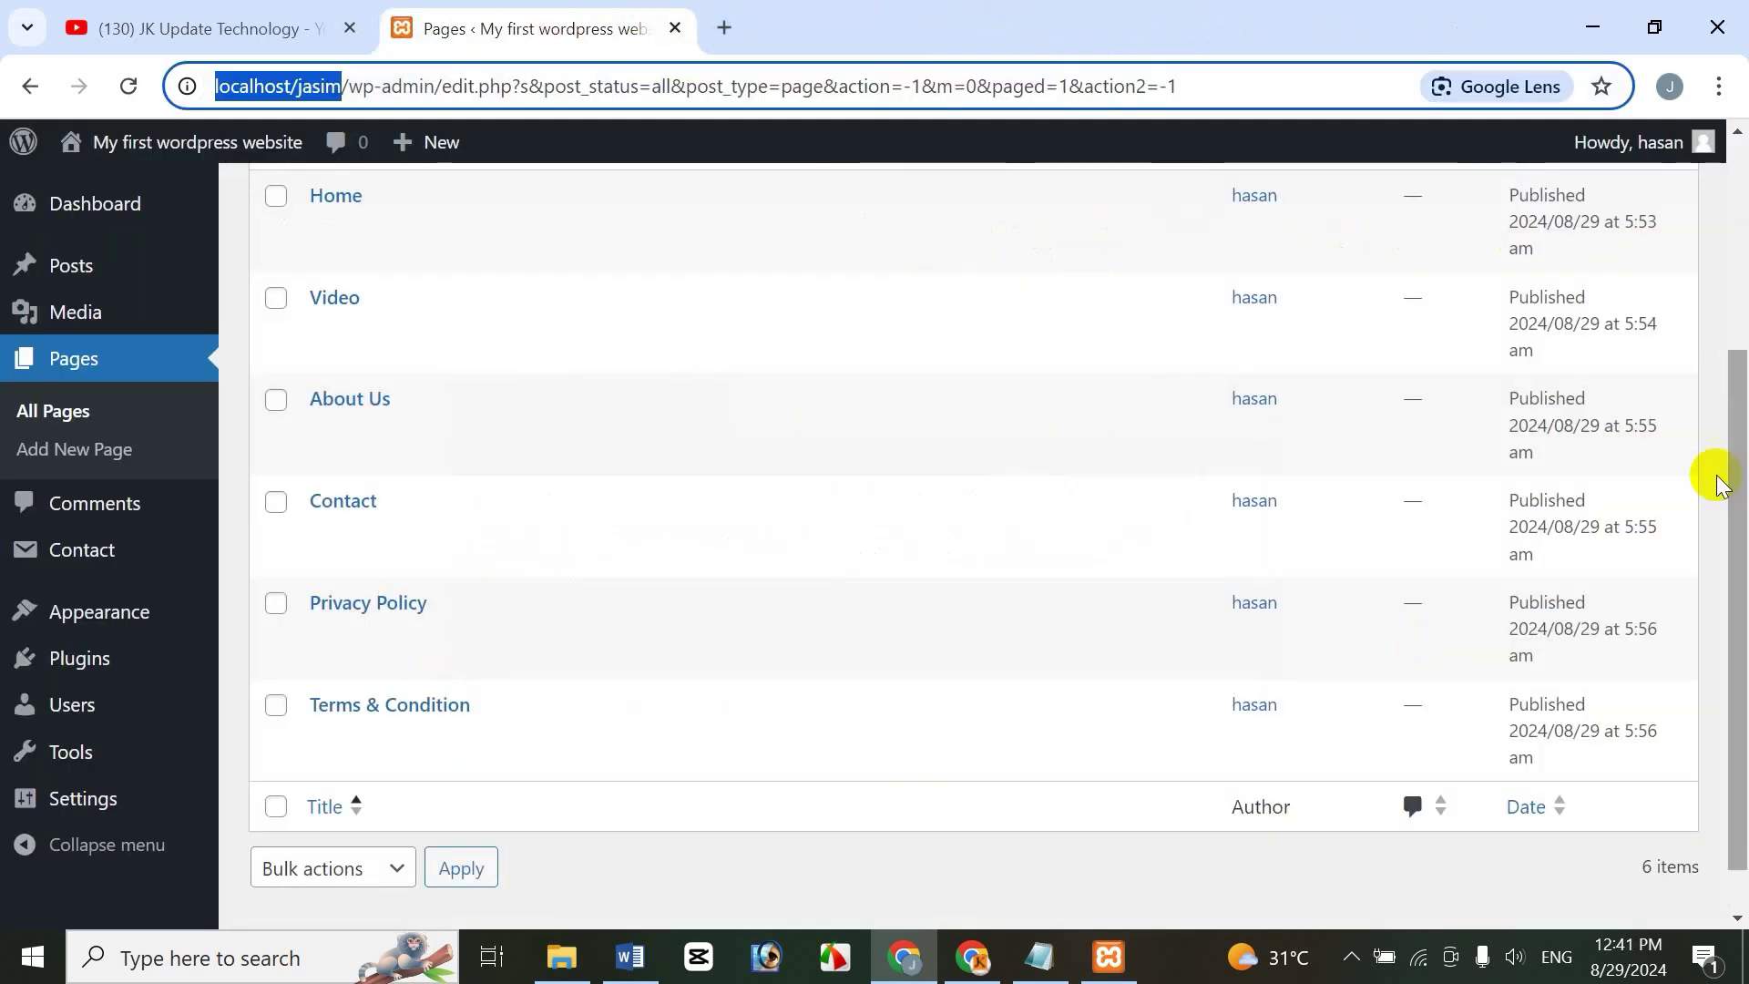
Open the Home page from the Pages list in a new tab and switch to it
left_click_drag(1733, 505, 1742, 412)
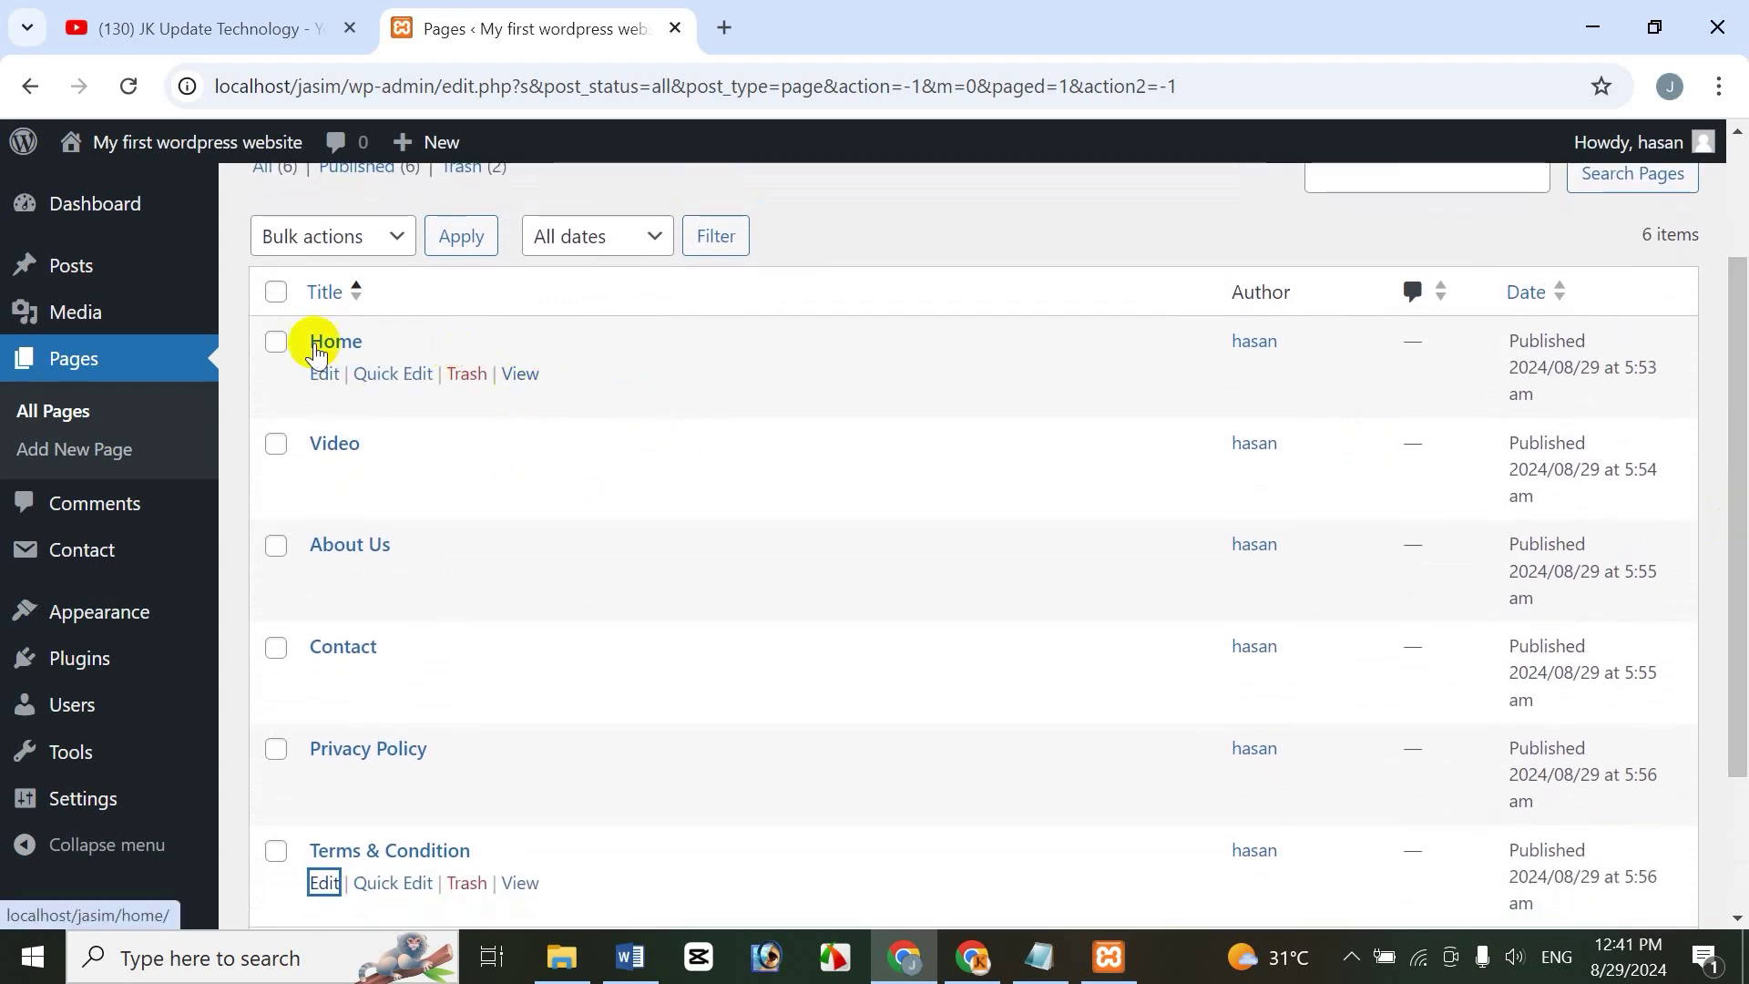
left_click_drag(1743, 351, 1738, 203)
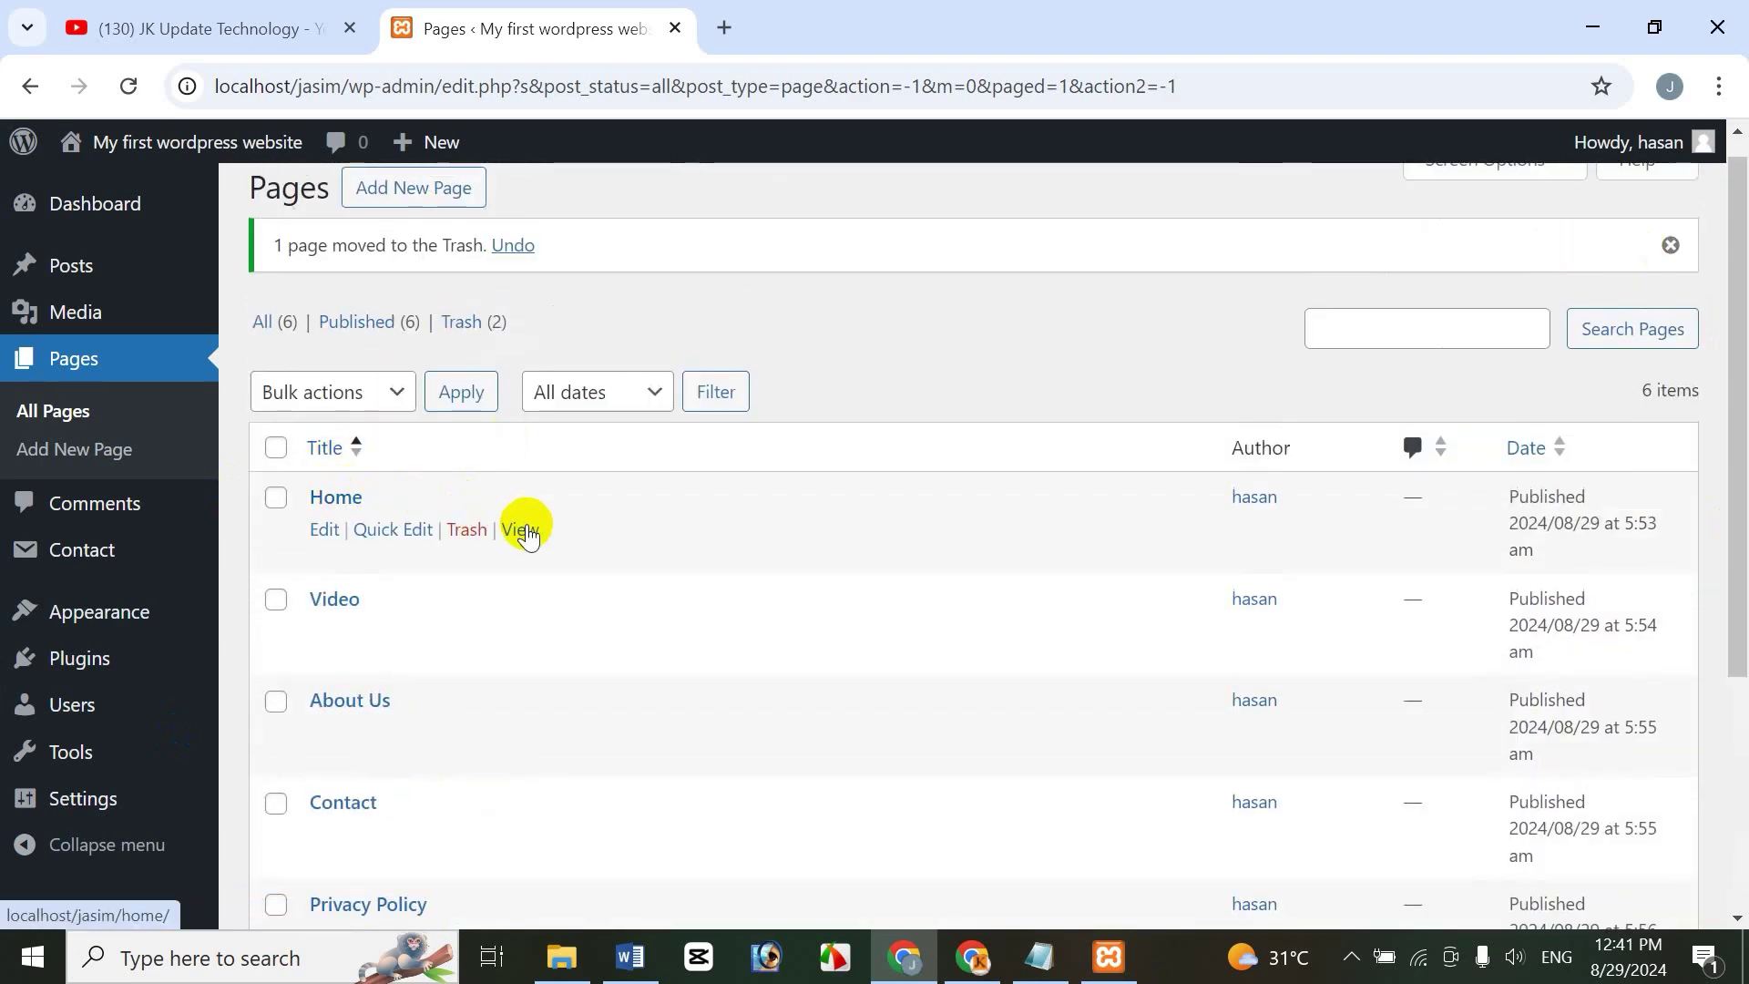
right_click(526, 538)
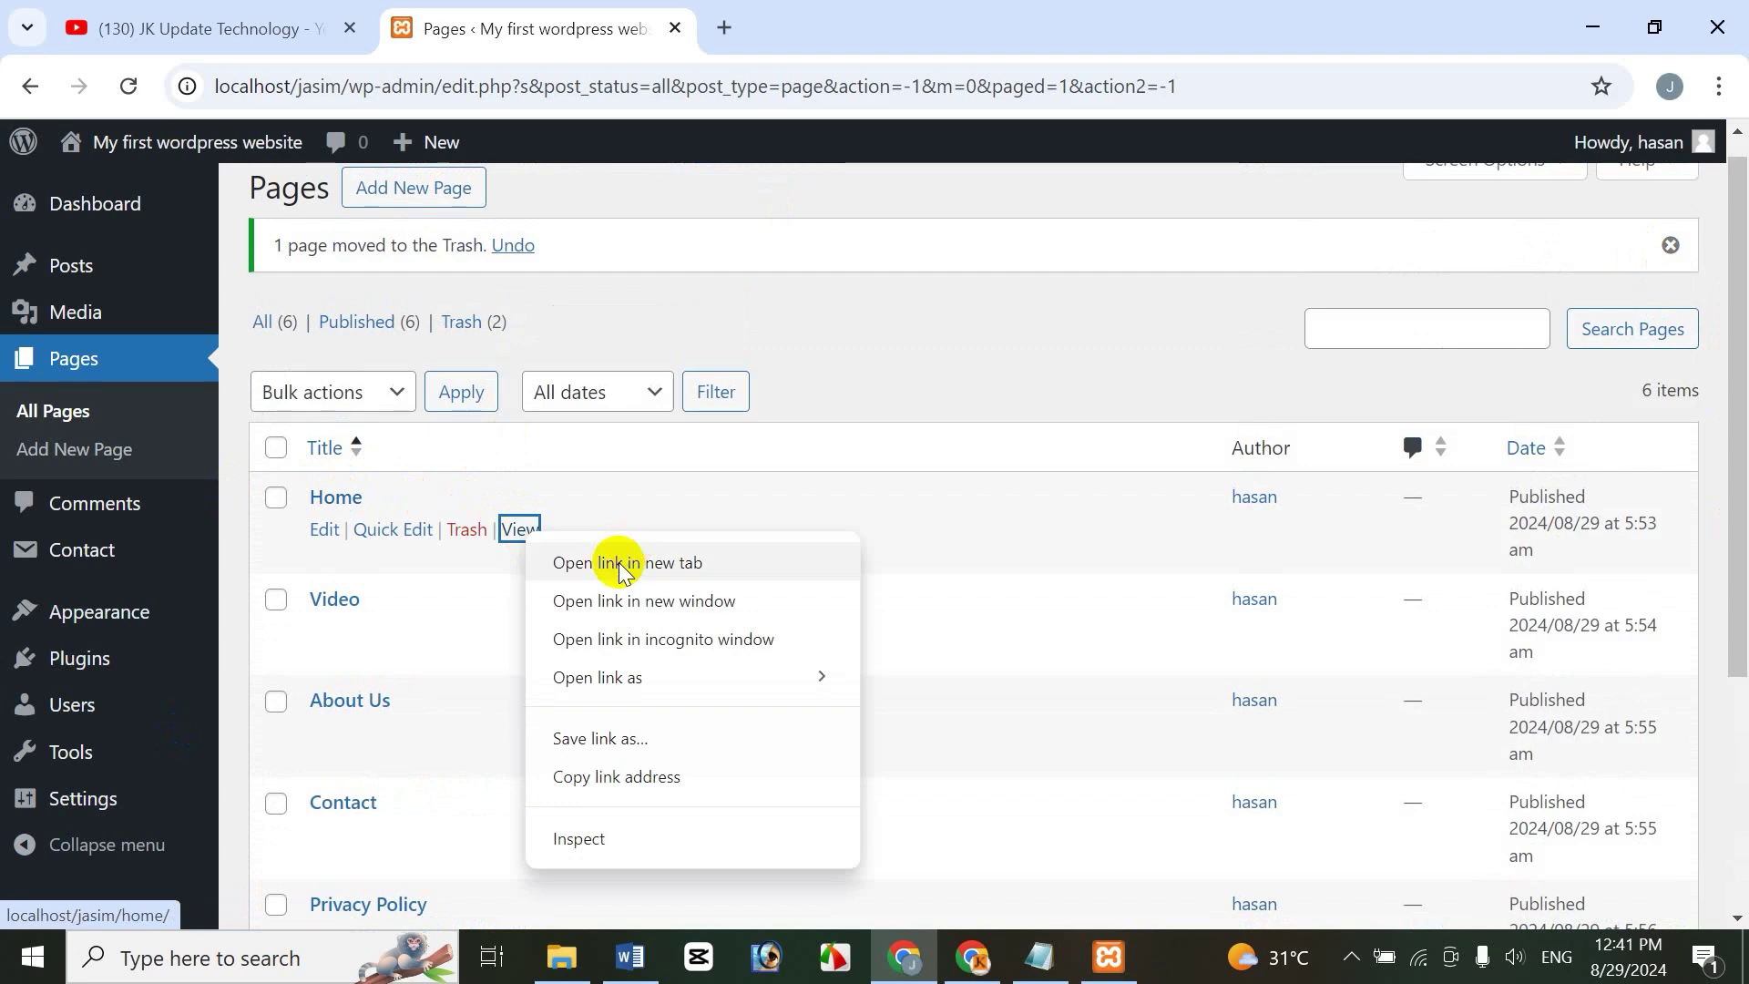
left_click(613, 558)
left_click(812, 41)
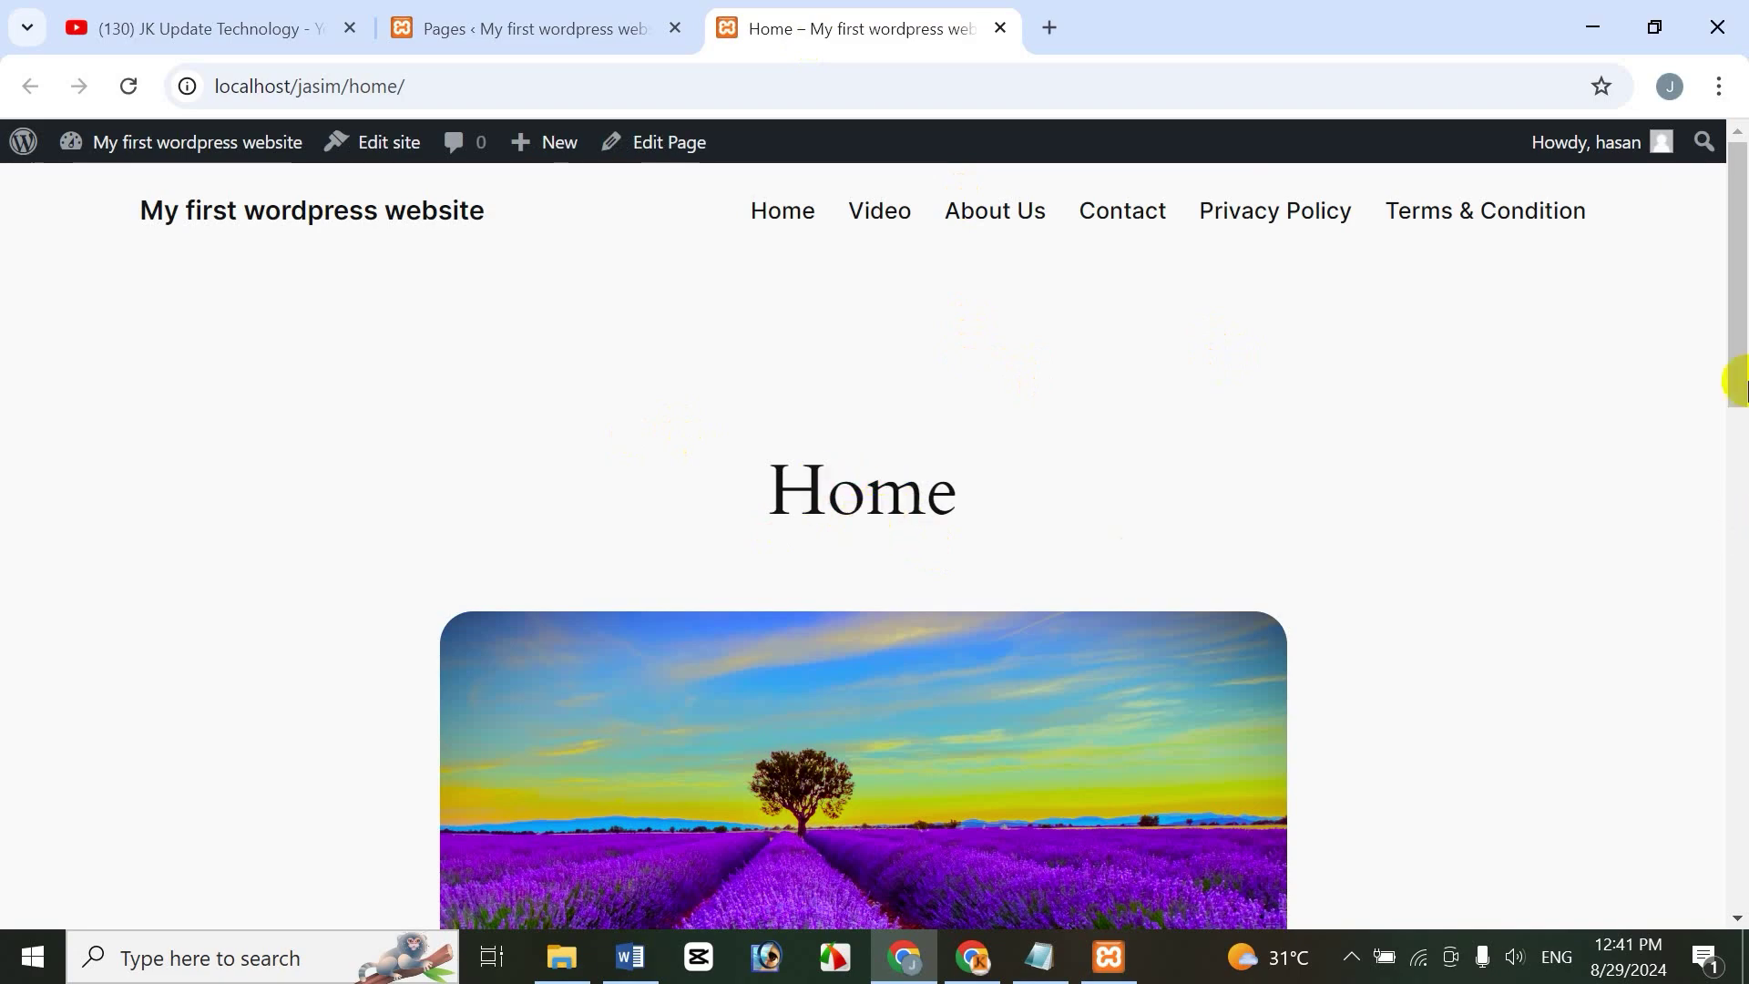
Look through the published Home, Video and About Us pages using the site's navigation
mouse_move(1737, 327)
left_mouse_down()
mouse_move(1737, 672)
mouse_move(1737, 317)
left_mouse_up()
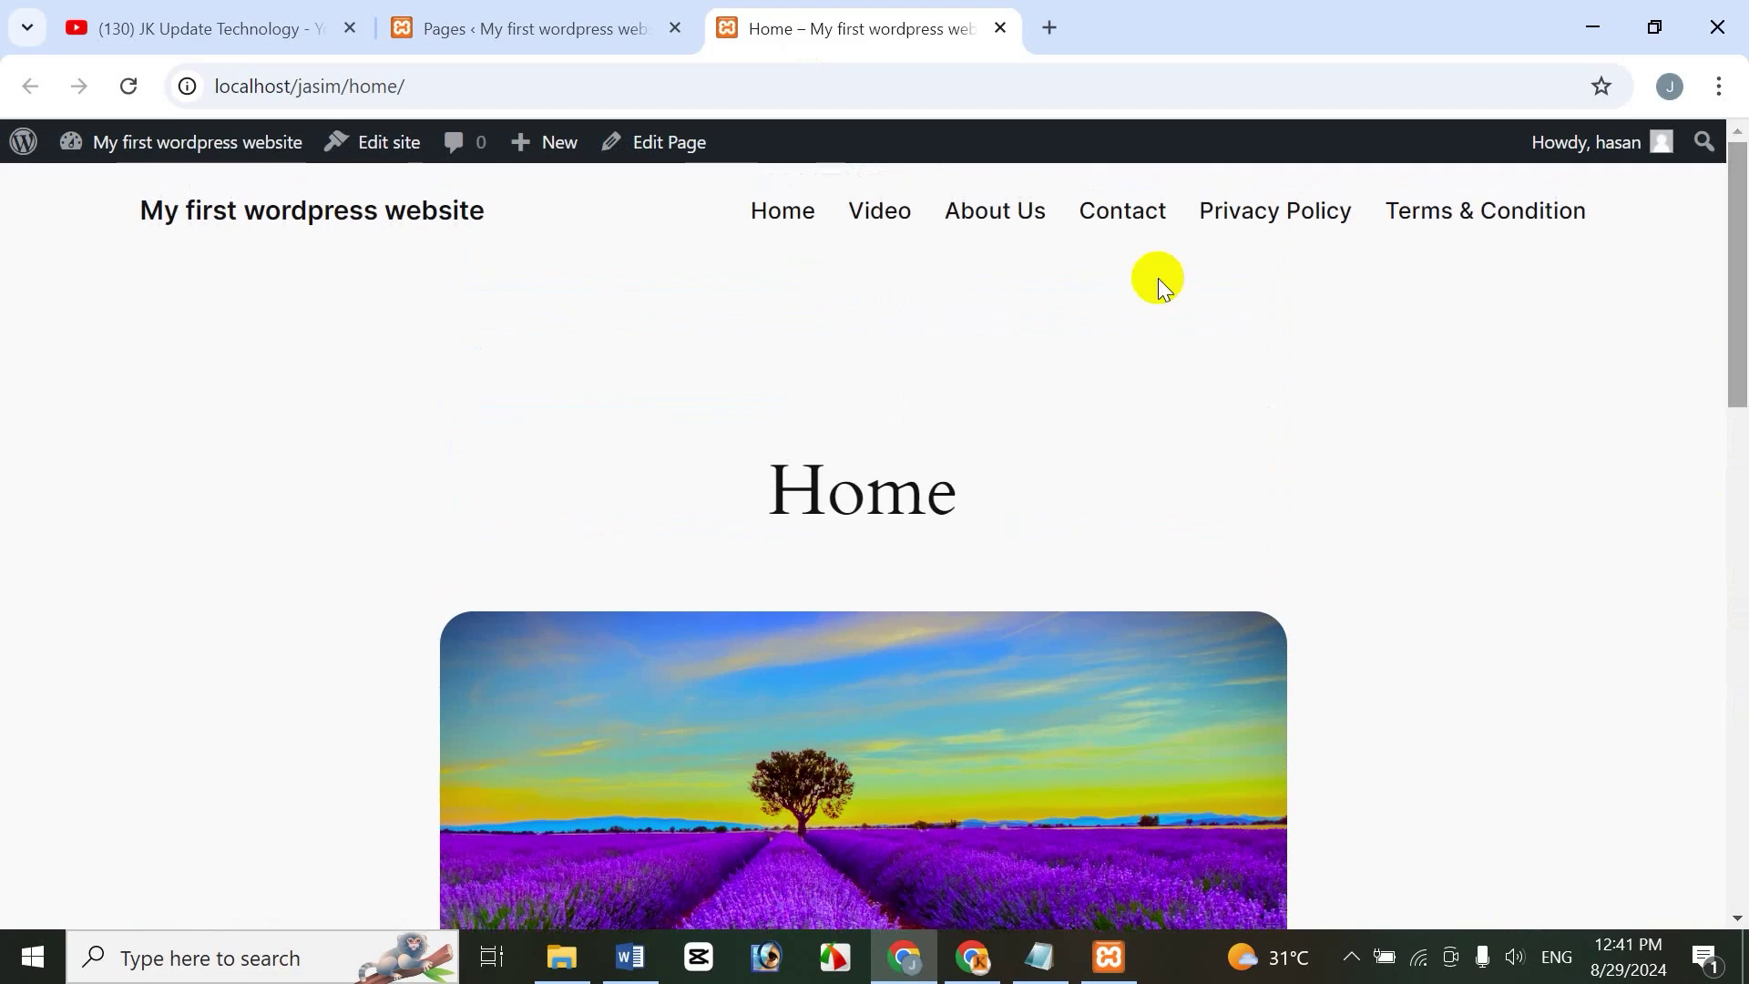
left_click(881, 218)
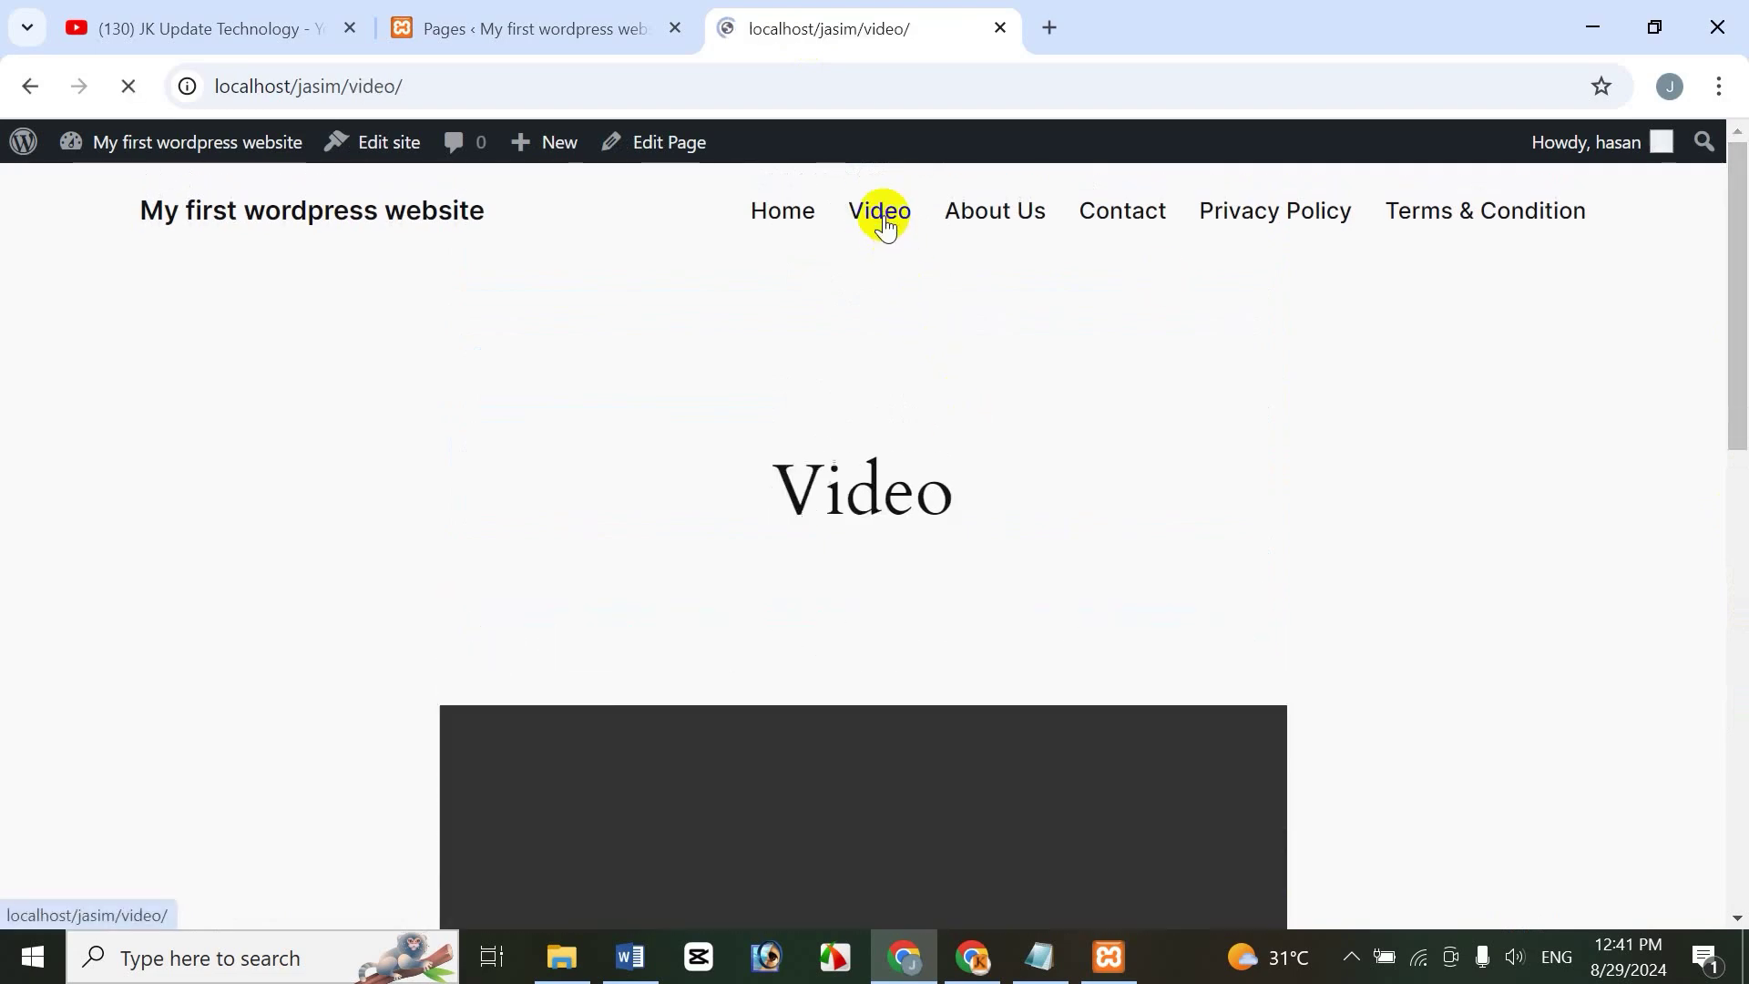
left_click_drag(1740, 292, 1631, 162)
left_click(1011, 228)
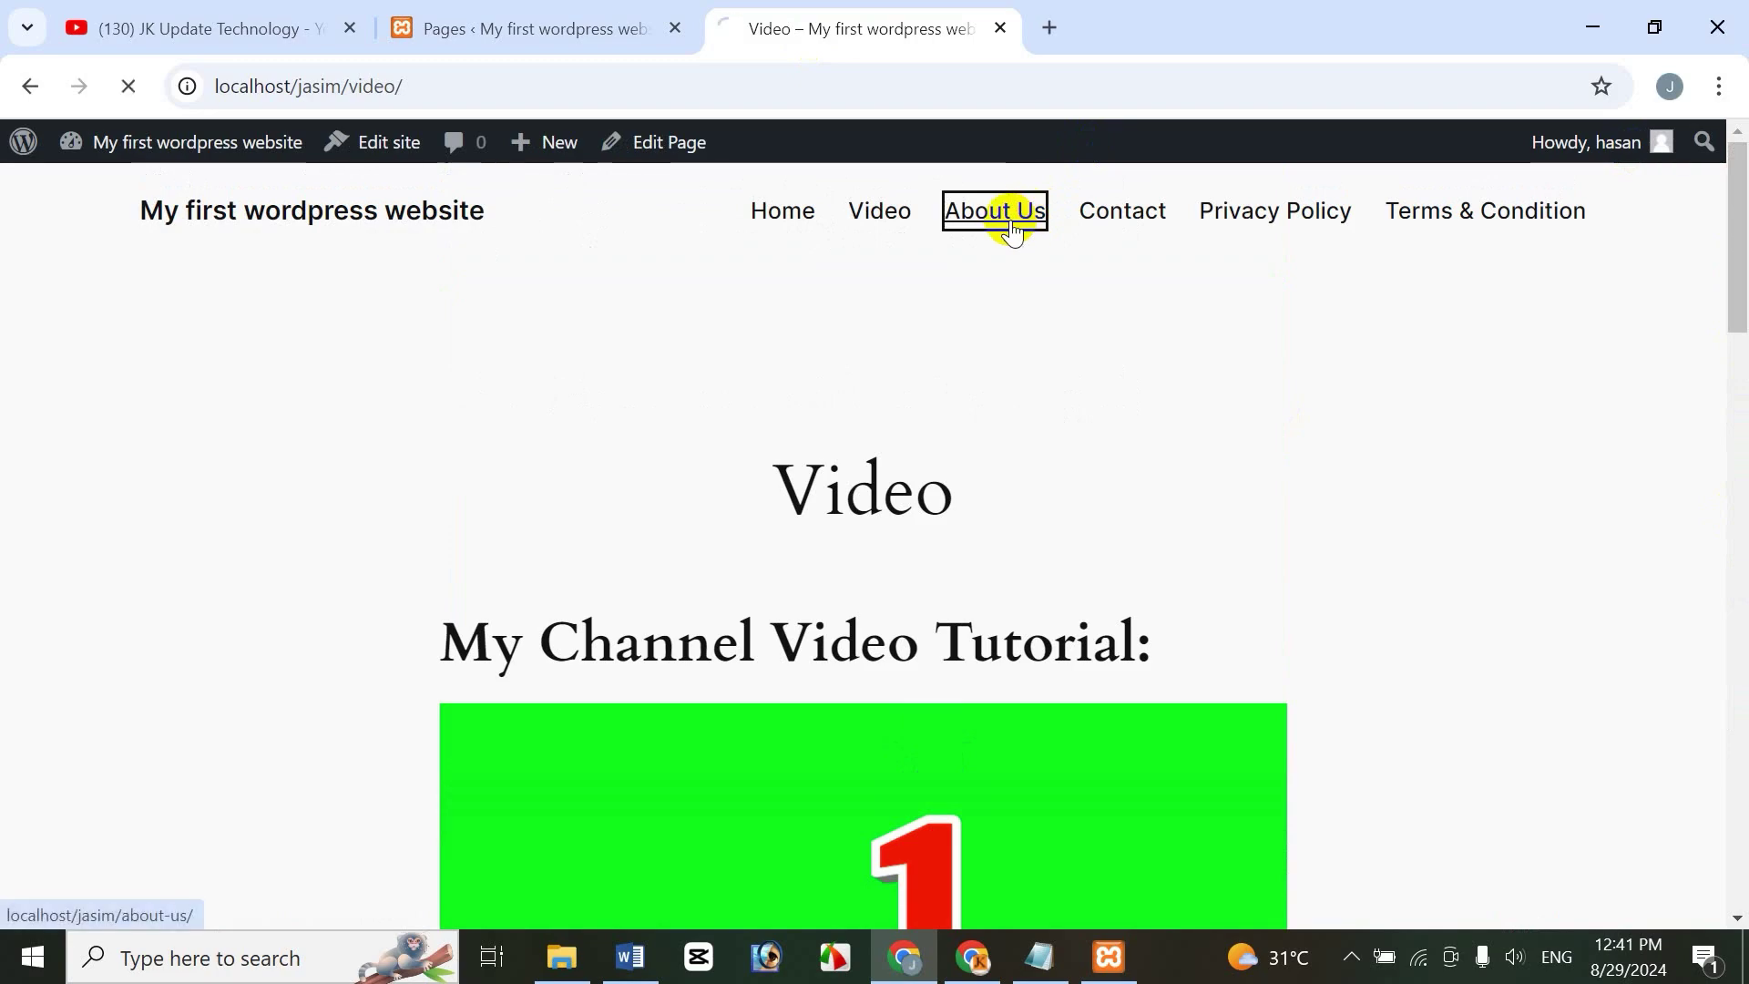
left_click_drag(1729, 344, 1733, 392)
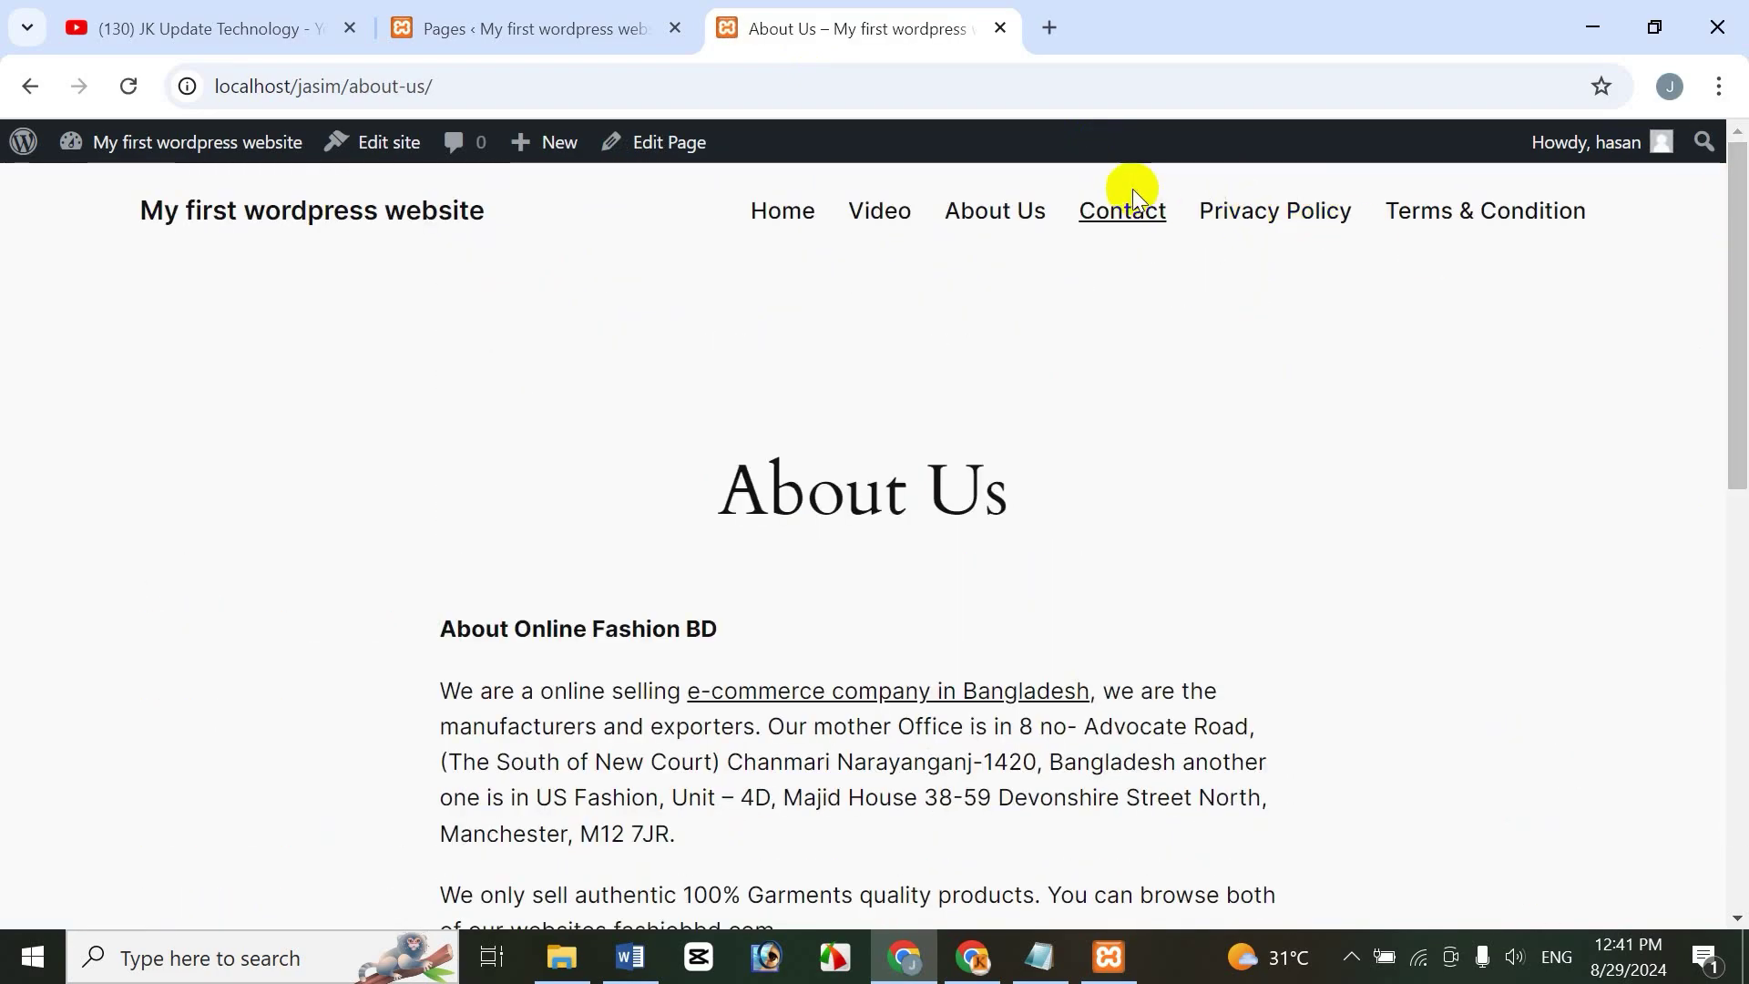
Look through the published Contact, Privacy Policy and Terms & Condition pages using the site's navigation
left_click(1107, 218)
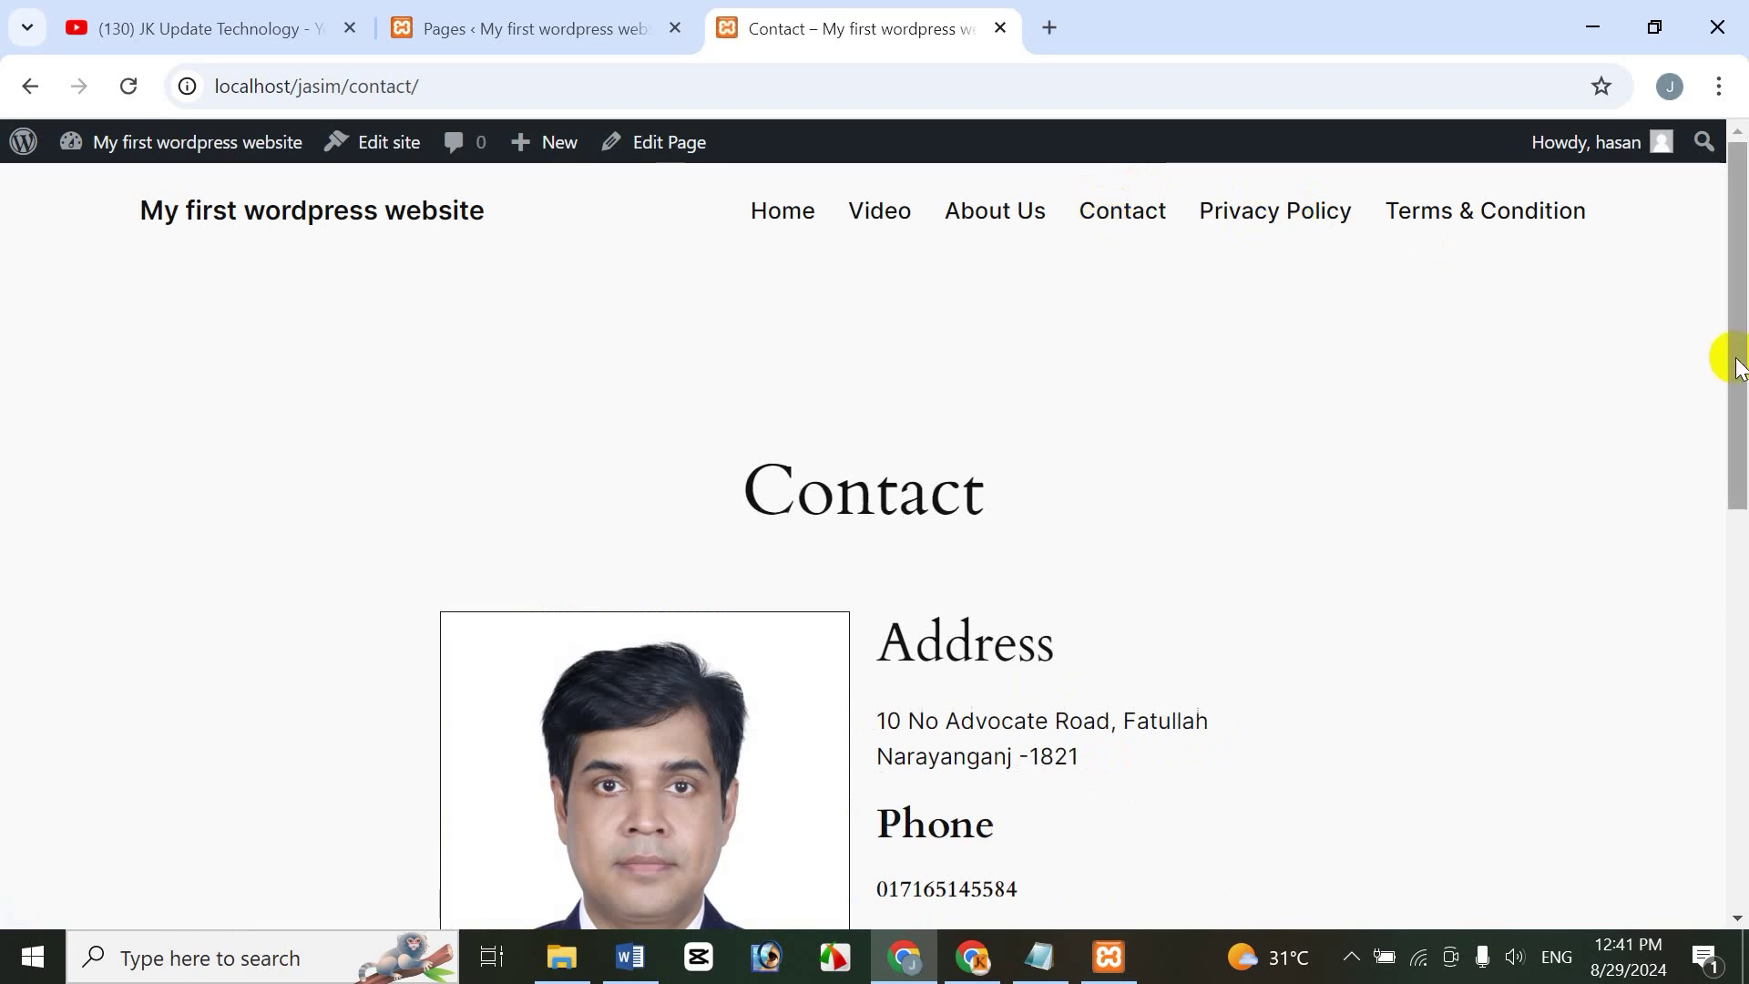
left_click_drag(1733, 361, 1733, 273)
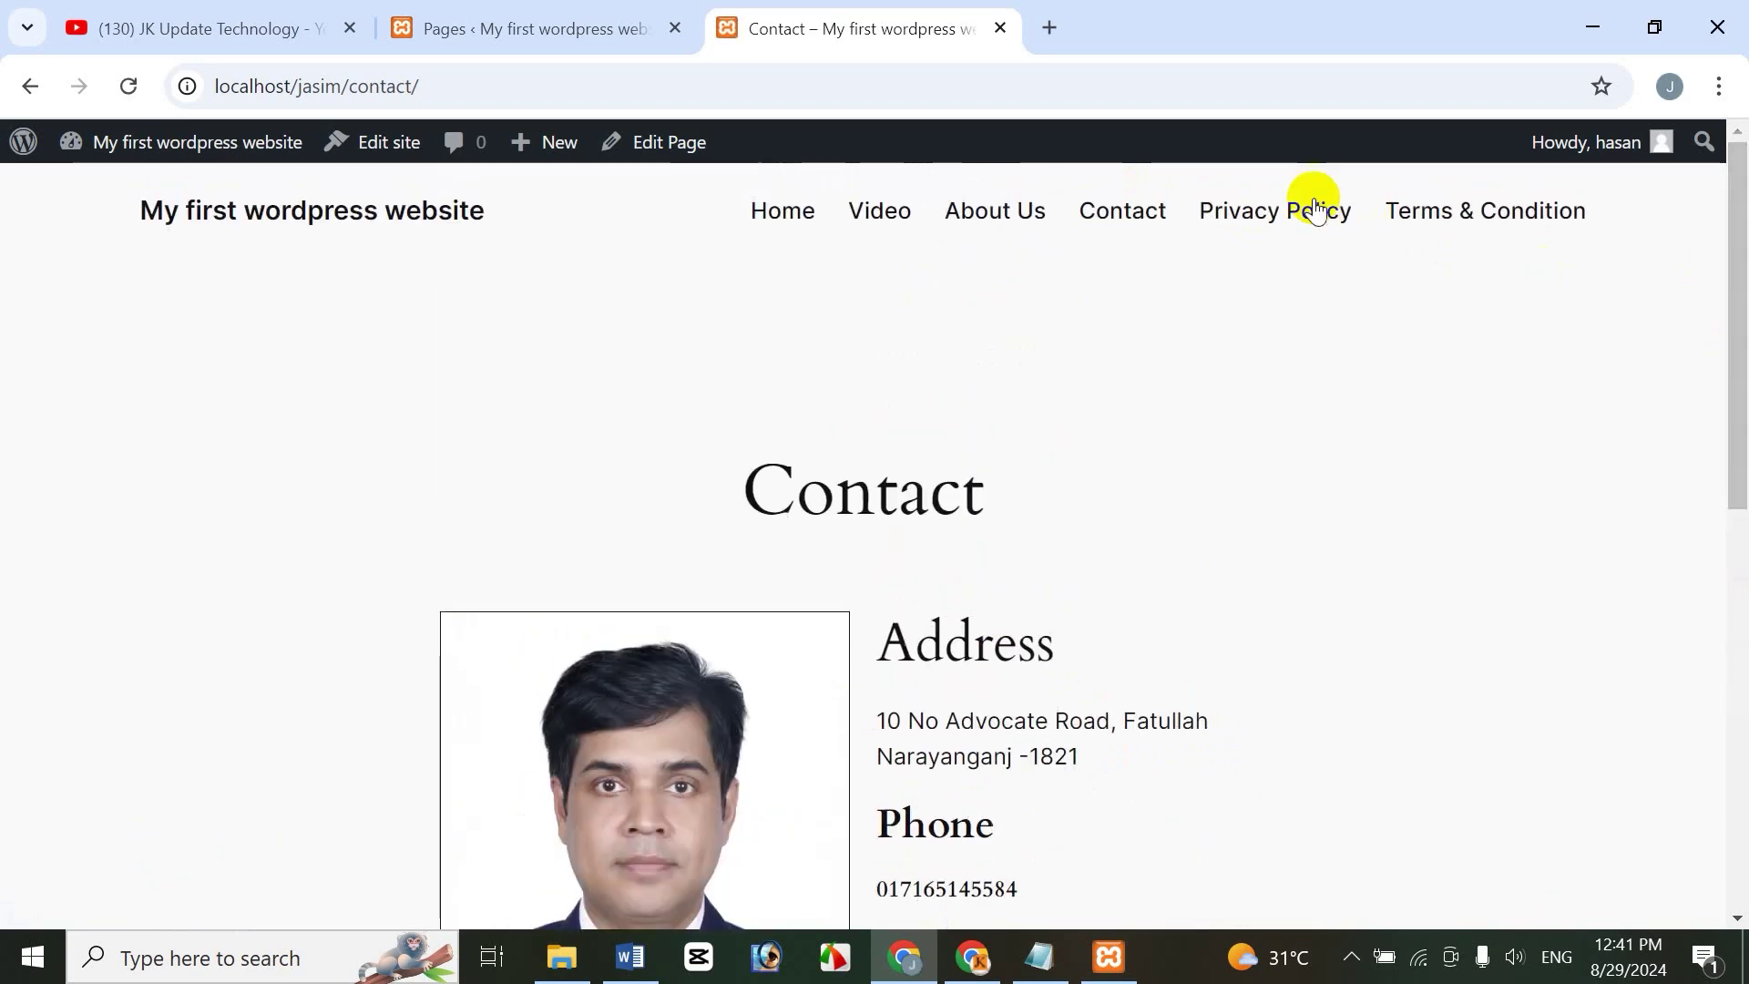
left_click(1260, 217)
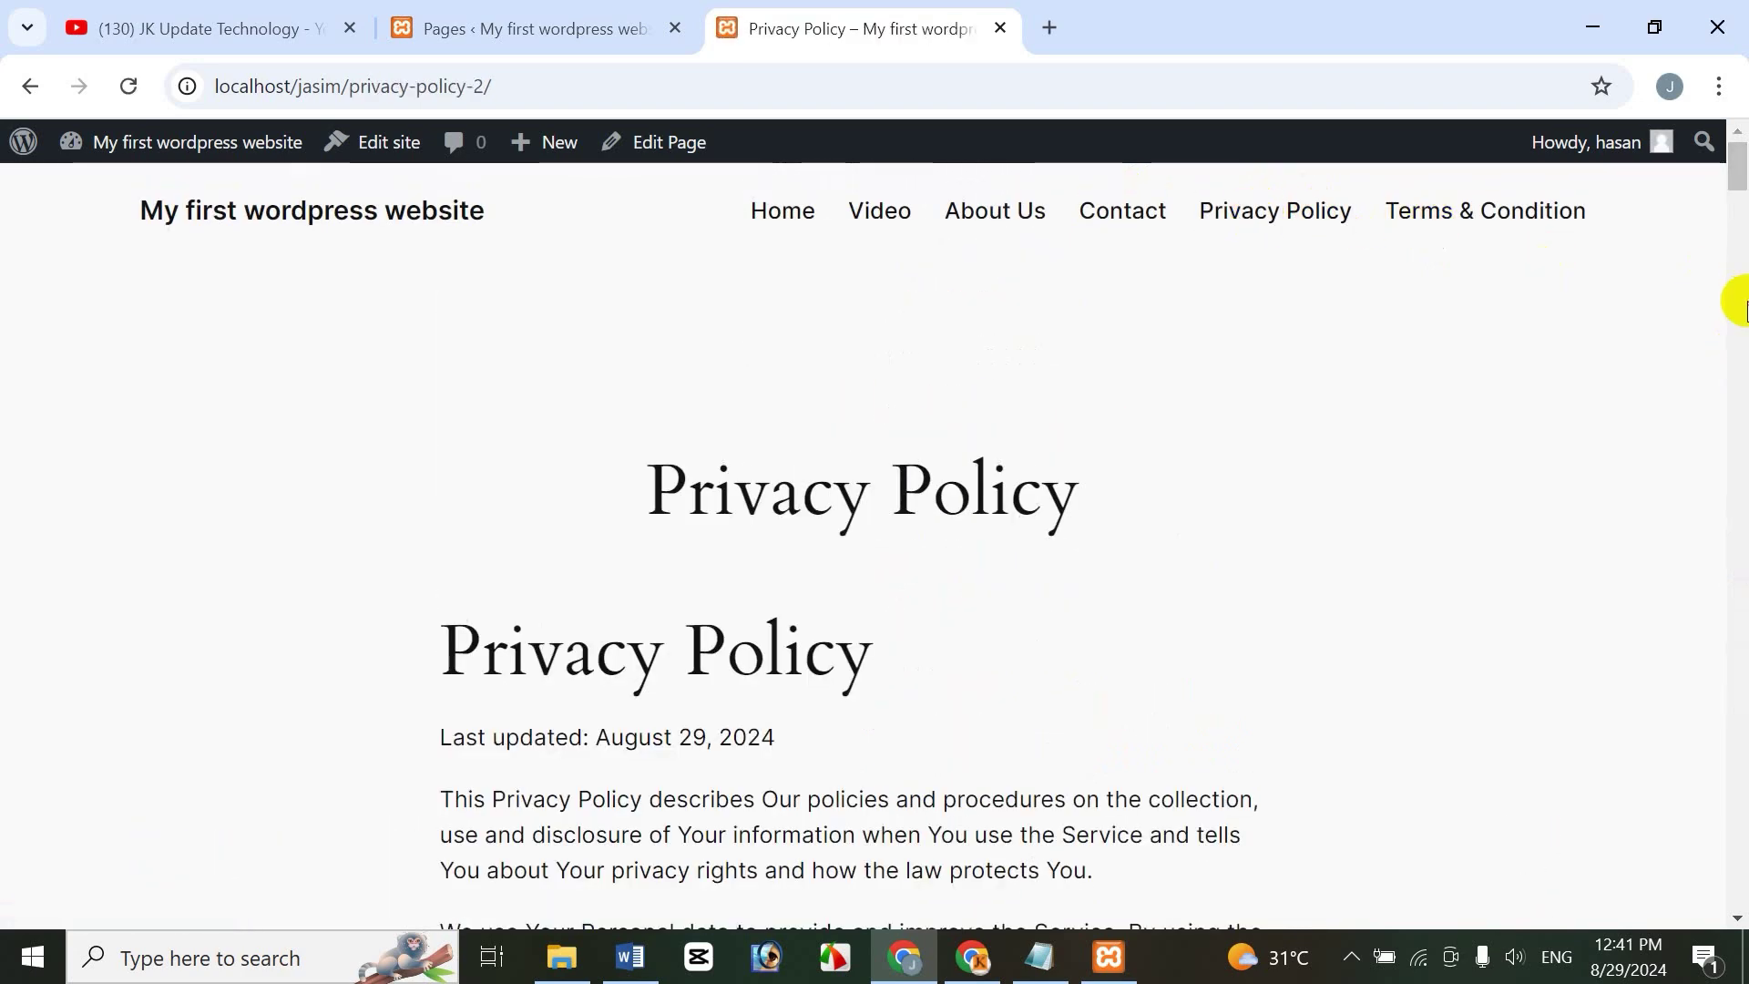
mouse_move(1738, 178)
left_mouse_down()
mouse_move(1738, 312)
mouse_move(1739, 164)
left_mouse_up()
left_click(1534, 212)
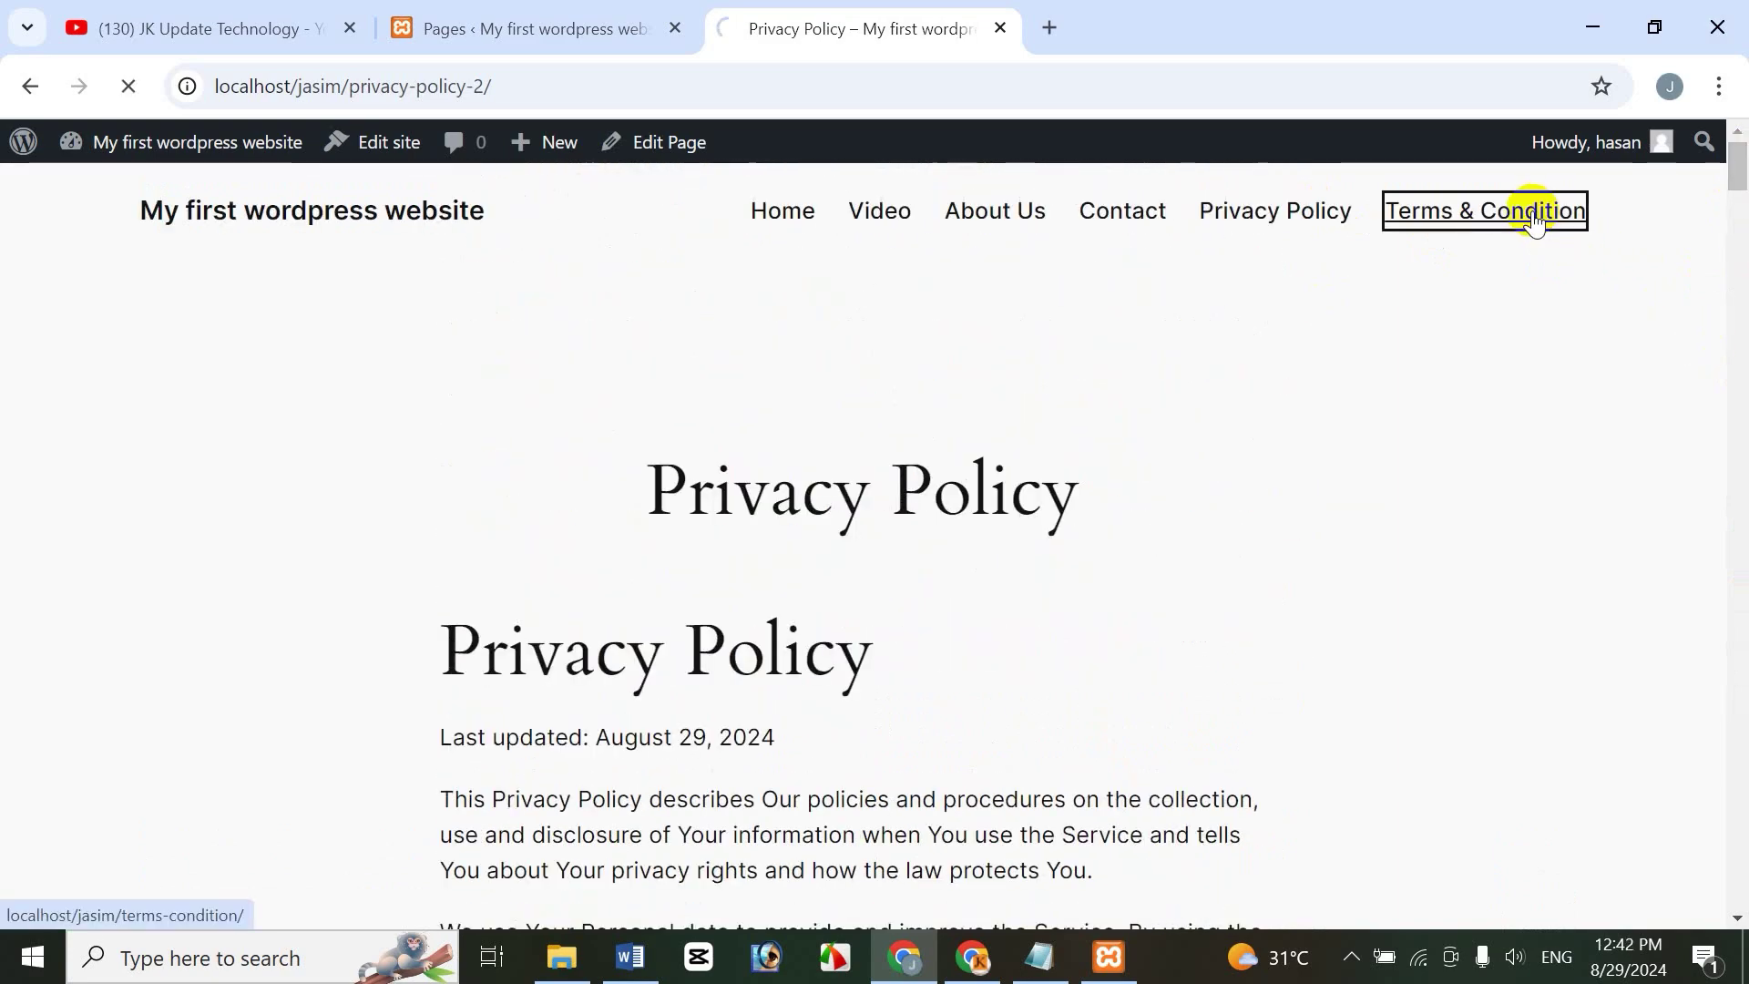
left_click_drag(1736, 195, 1737, 153)
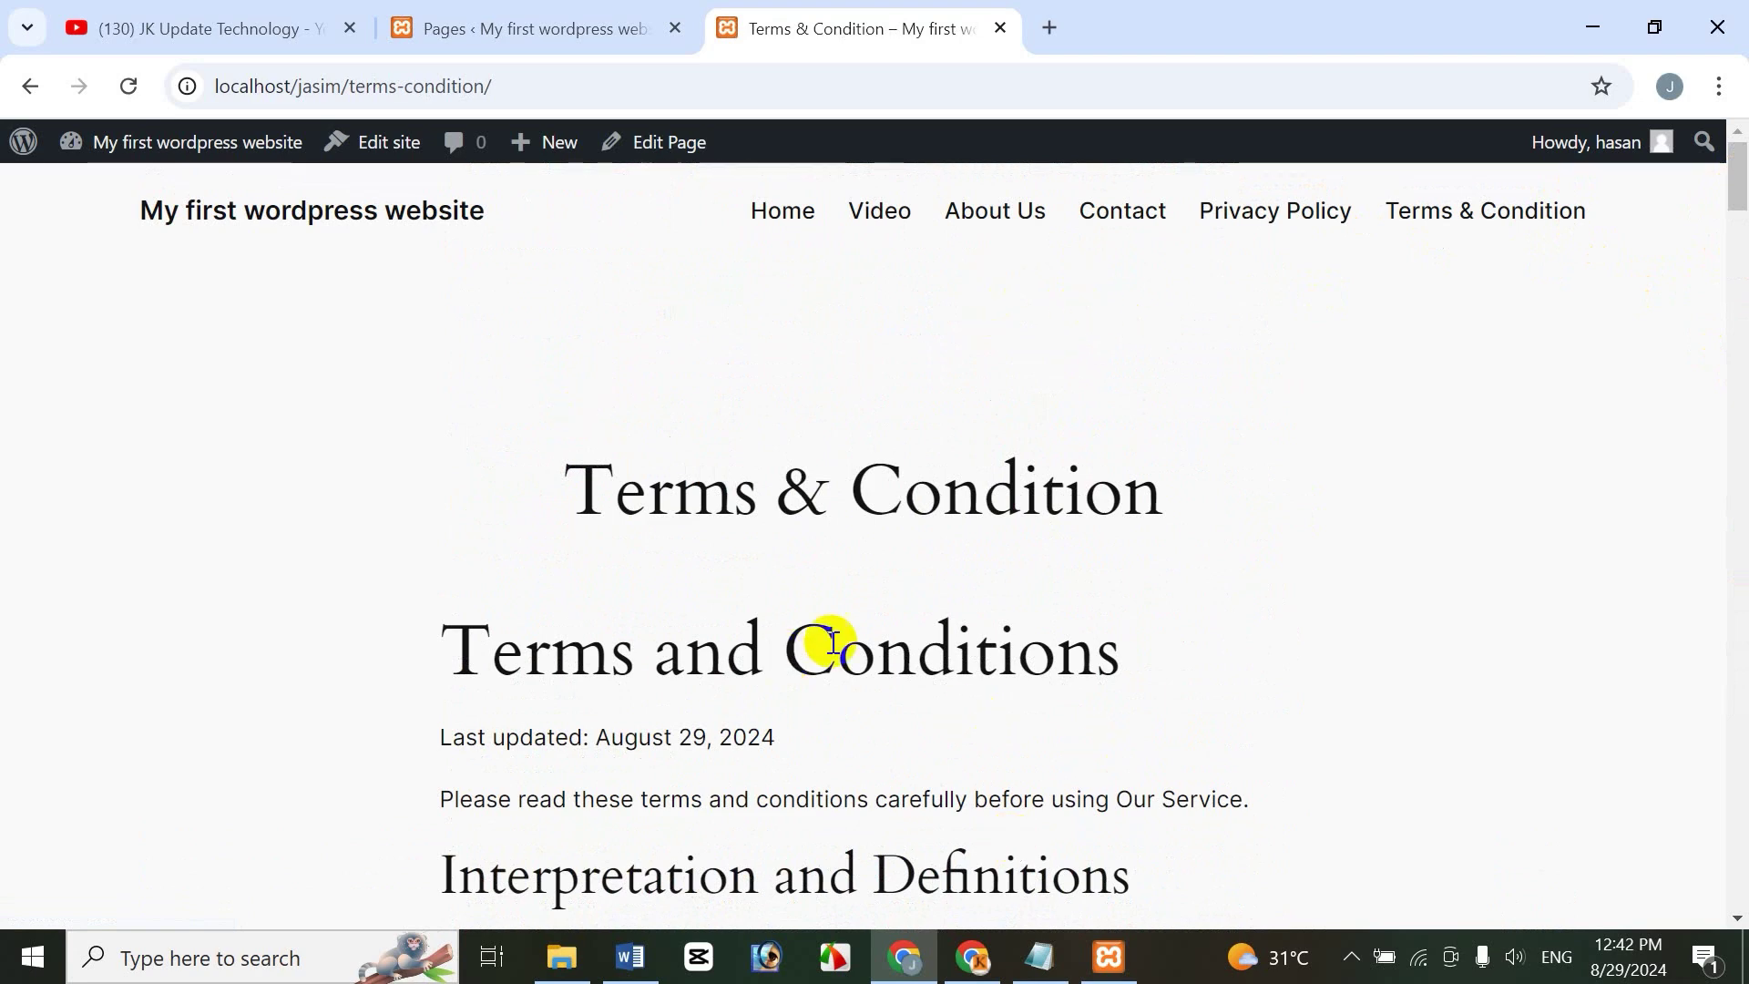
Return to the published Home page, inspect the home/ part of its address, and close the page
left_click(813, 226)
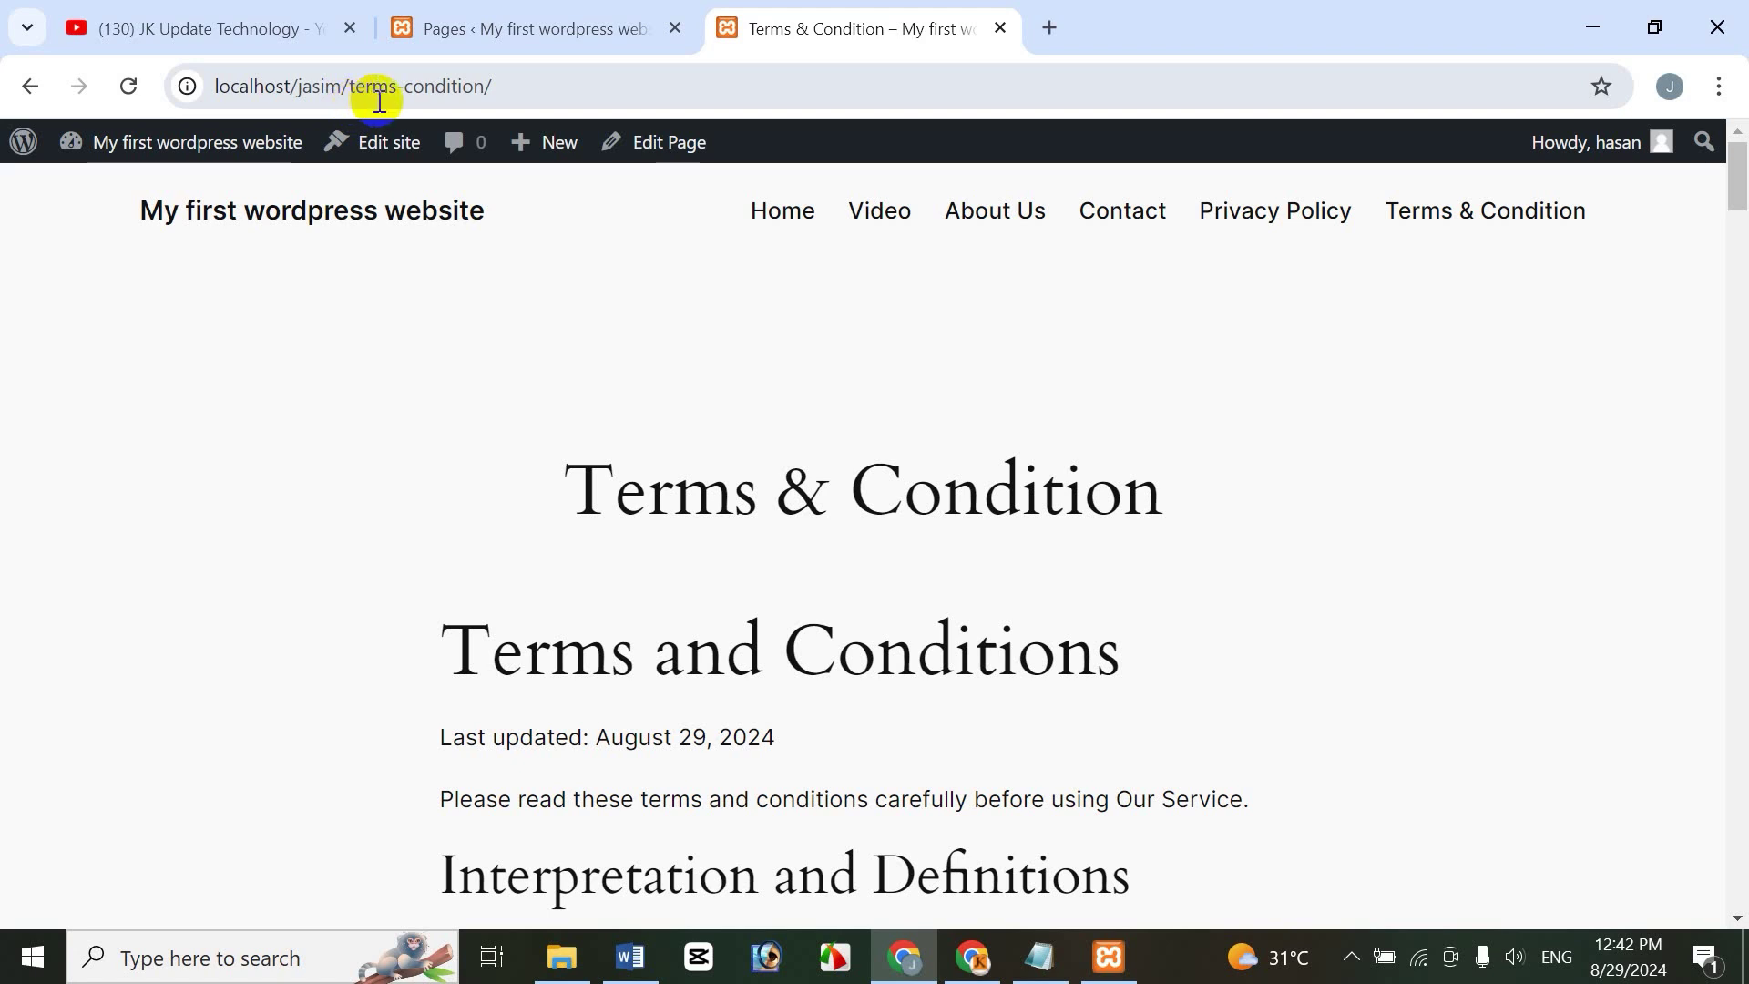
left_click(776, 221)
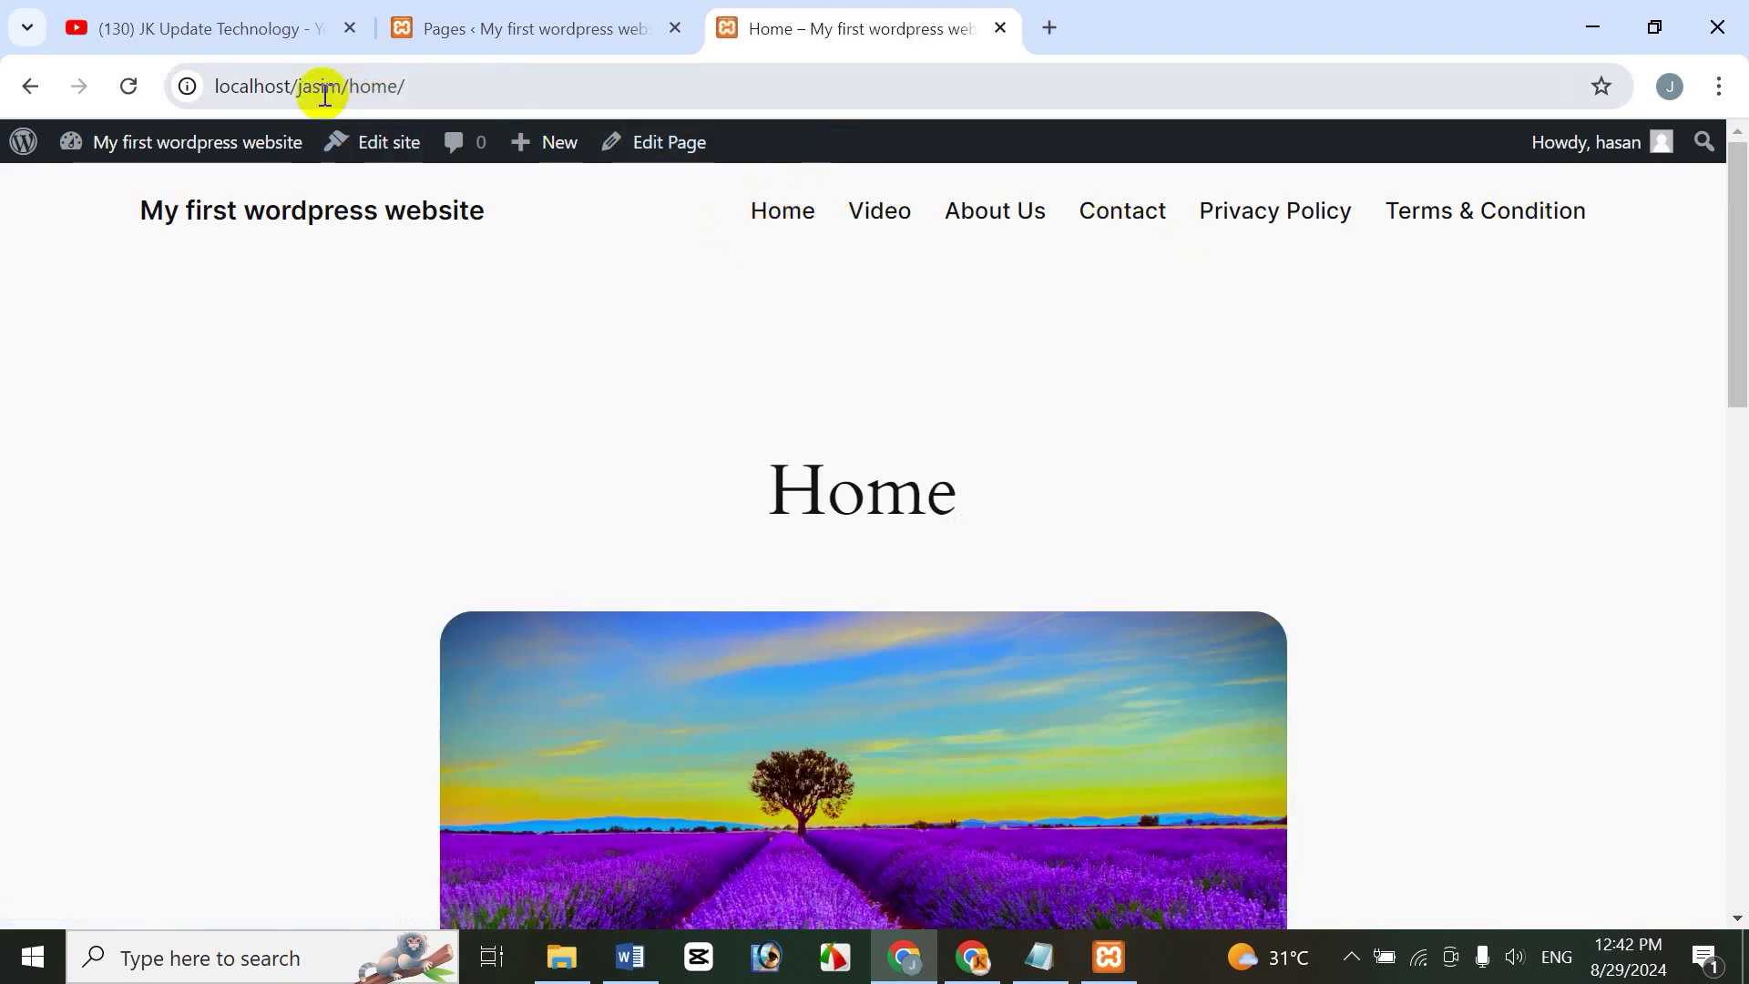
left_click_drag(351, 87, 409, 86)
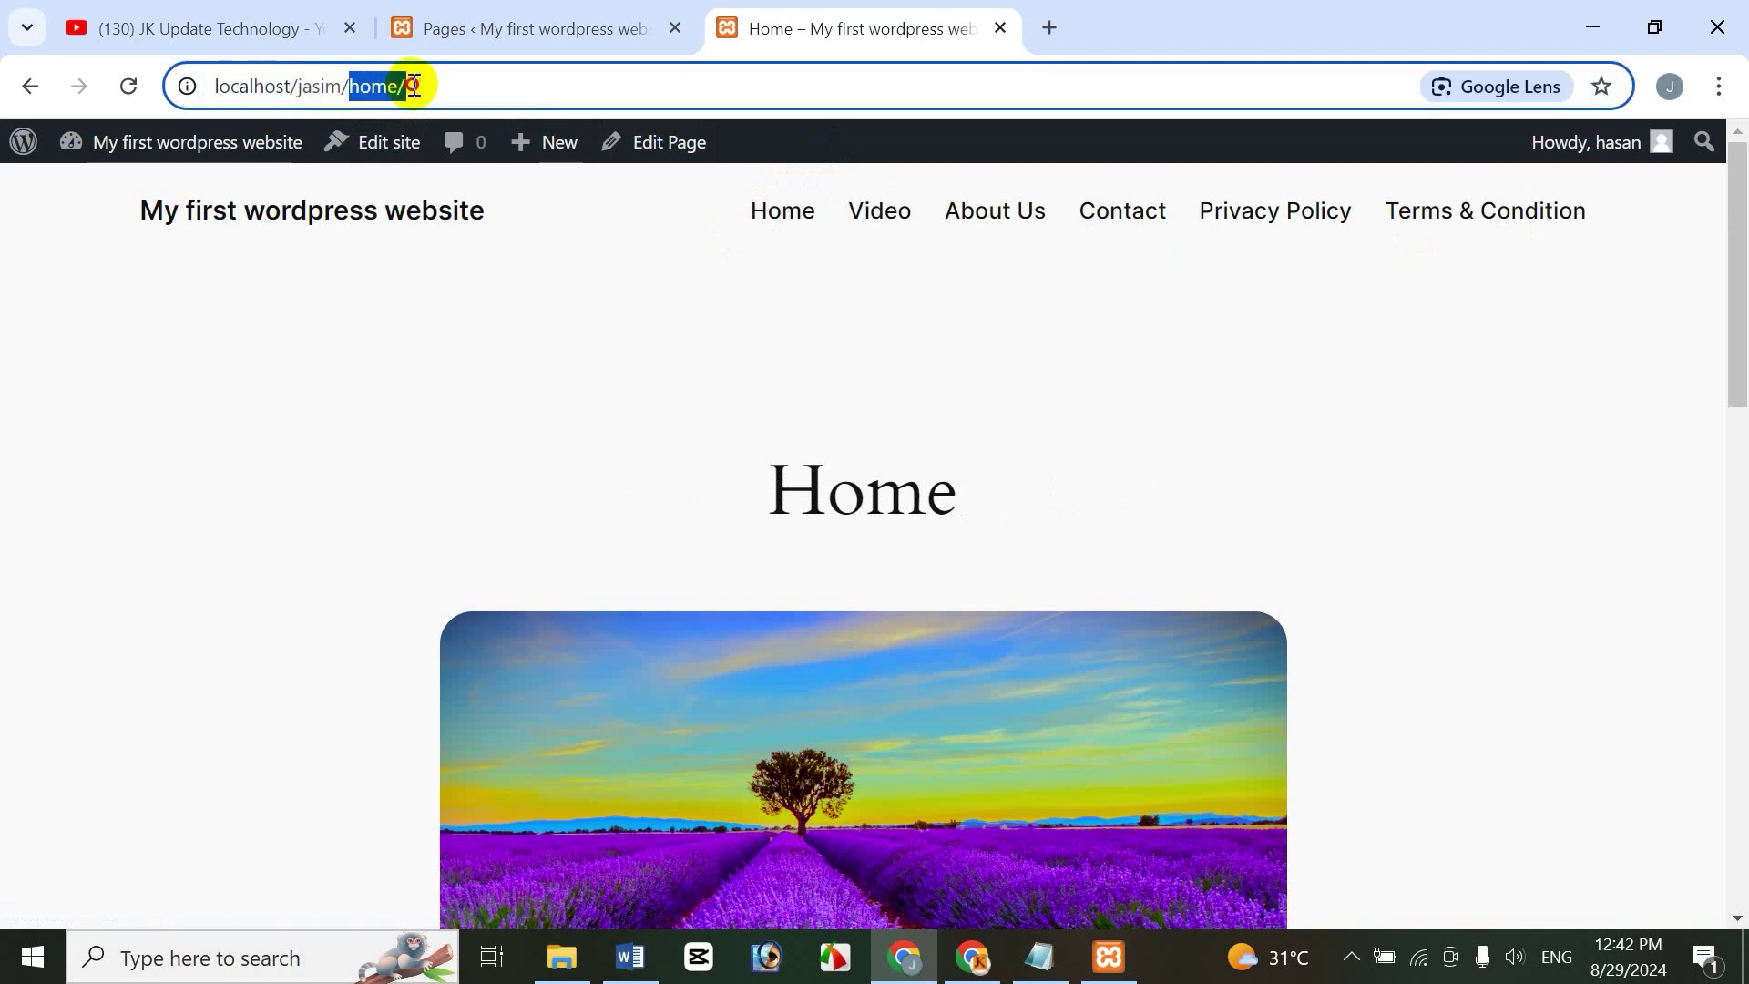
left_click(565, 303)
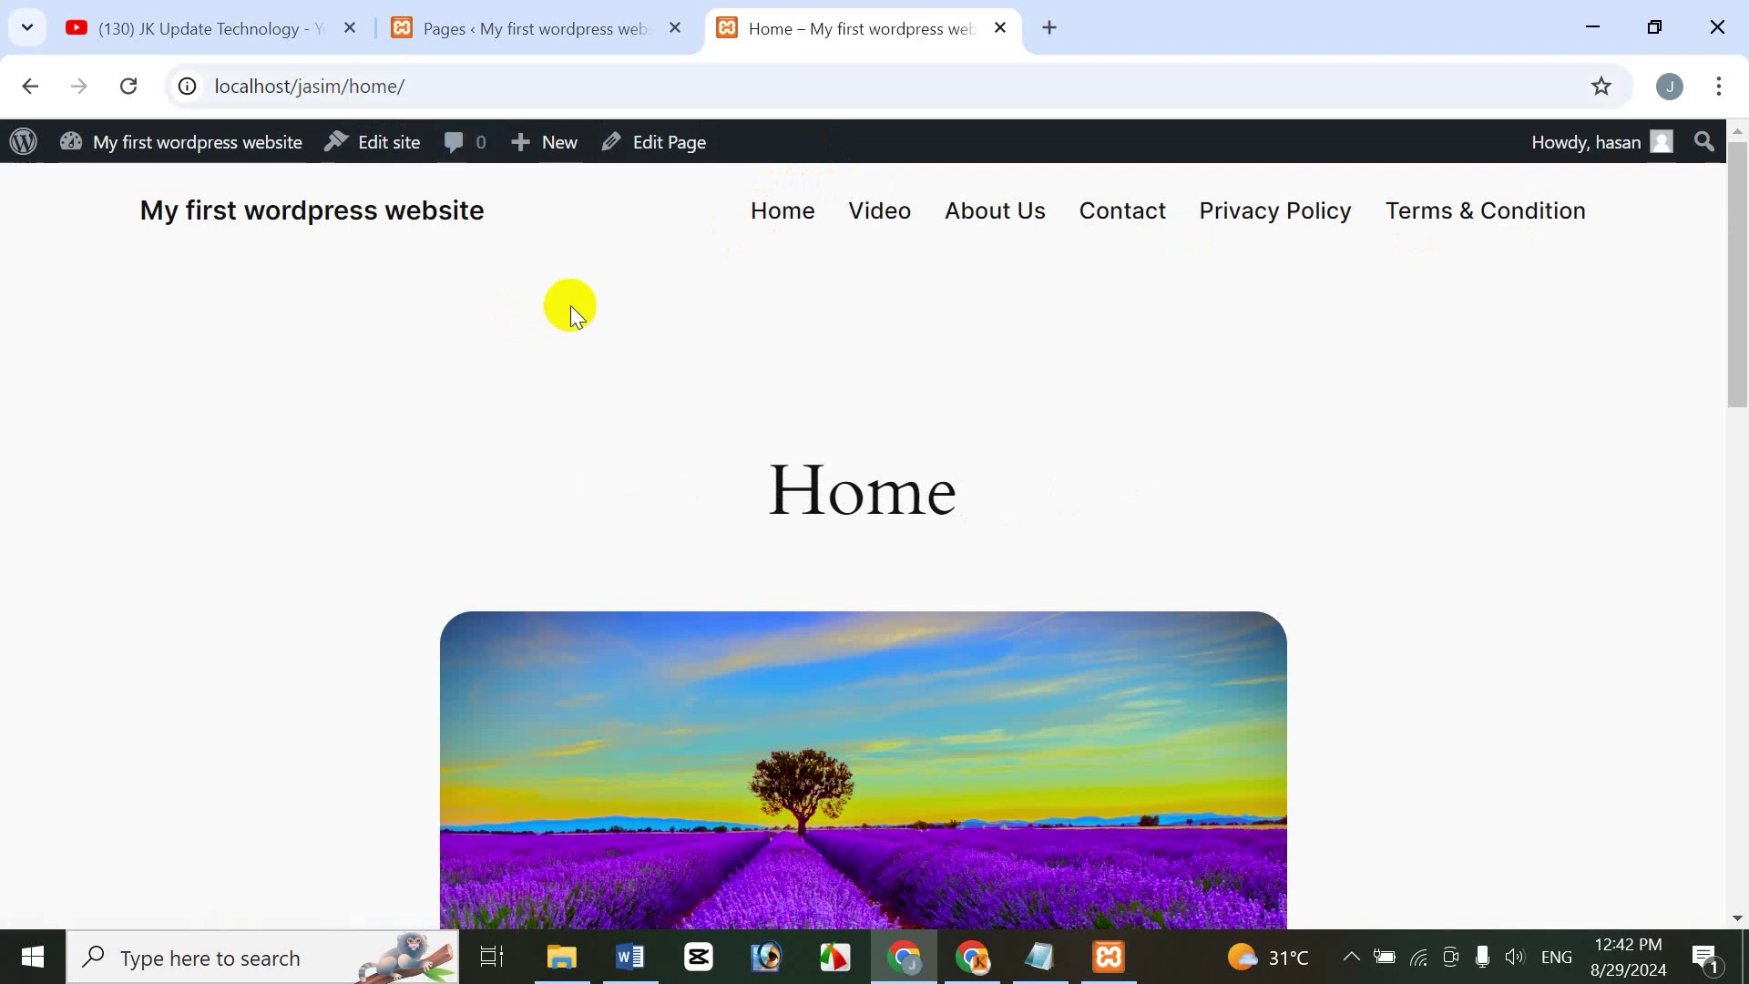
left_click(999, 29)
Open the site's root address in a new tab, compare its front page with the Home page, and close the tab
mouse_move(196, 146)
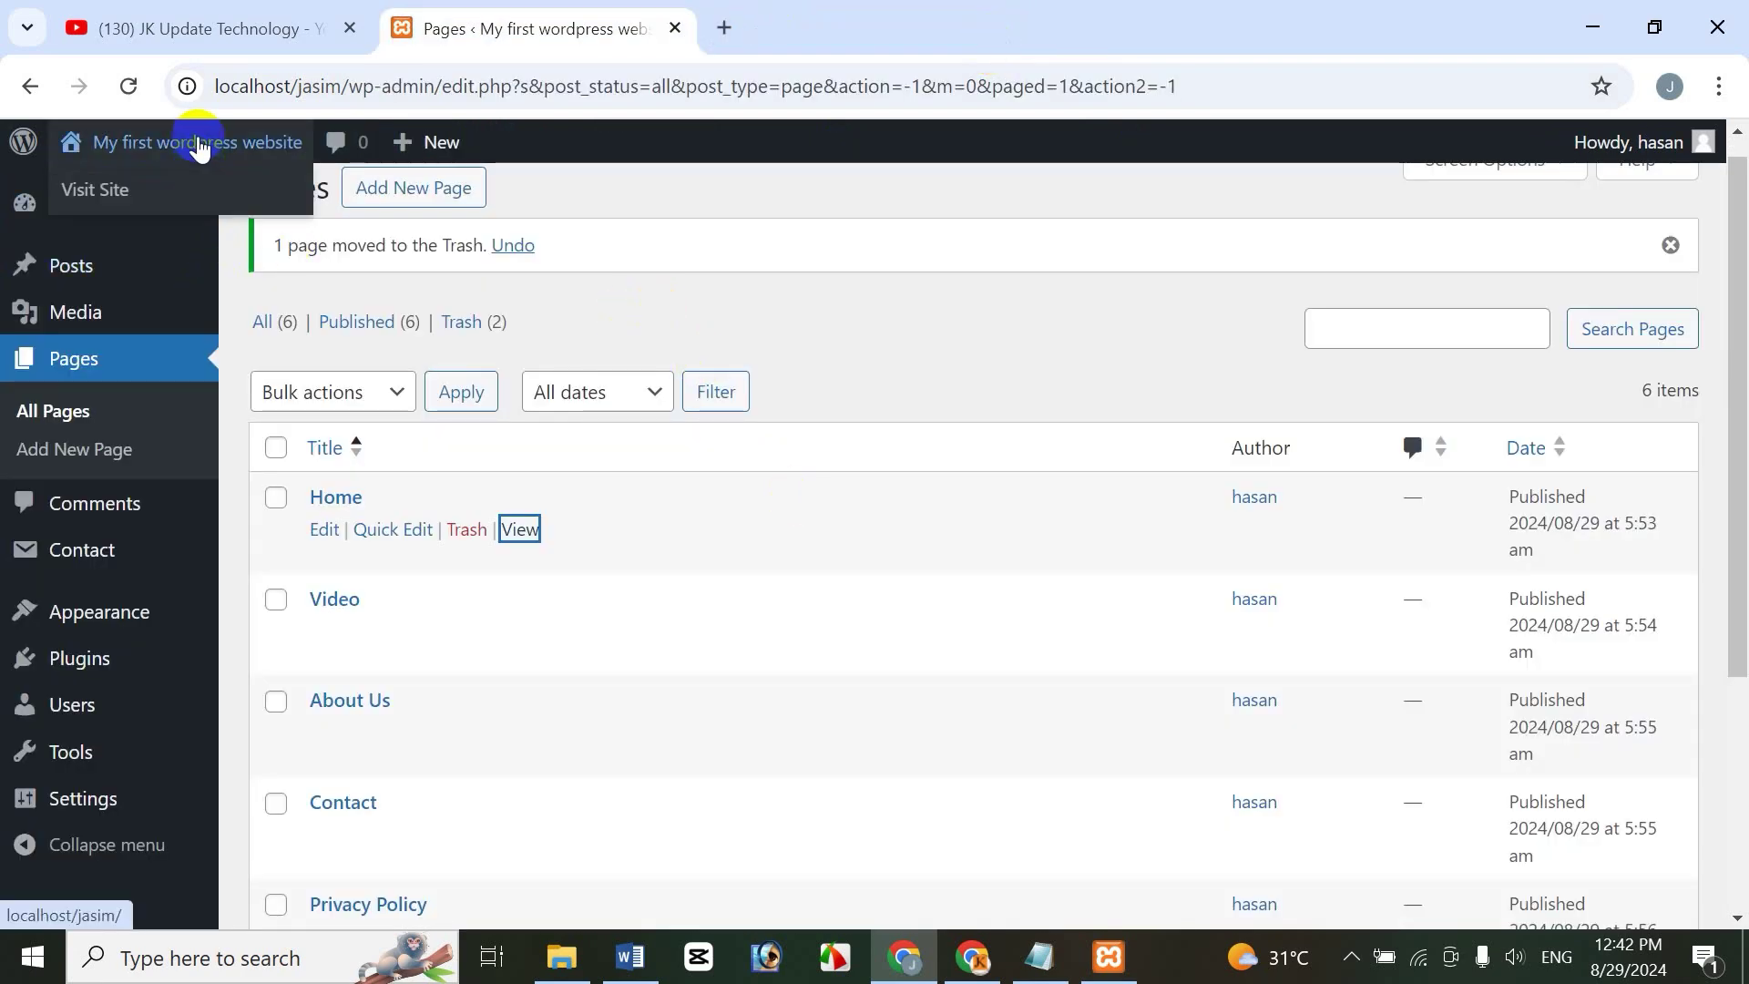
right_click(130, 195)
left_click(195, 217)
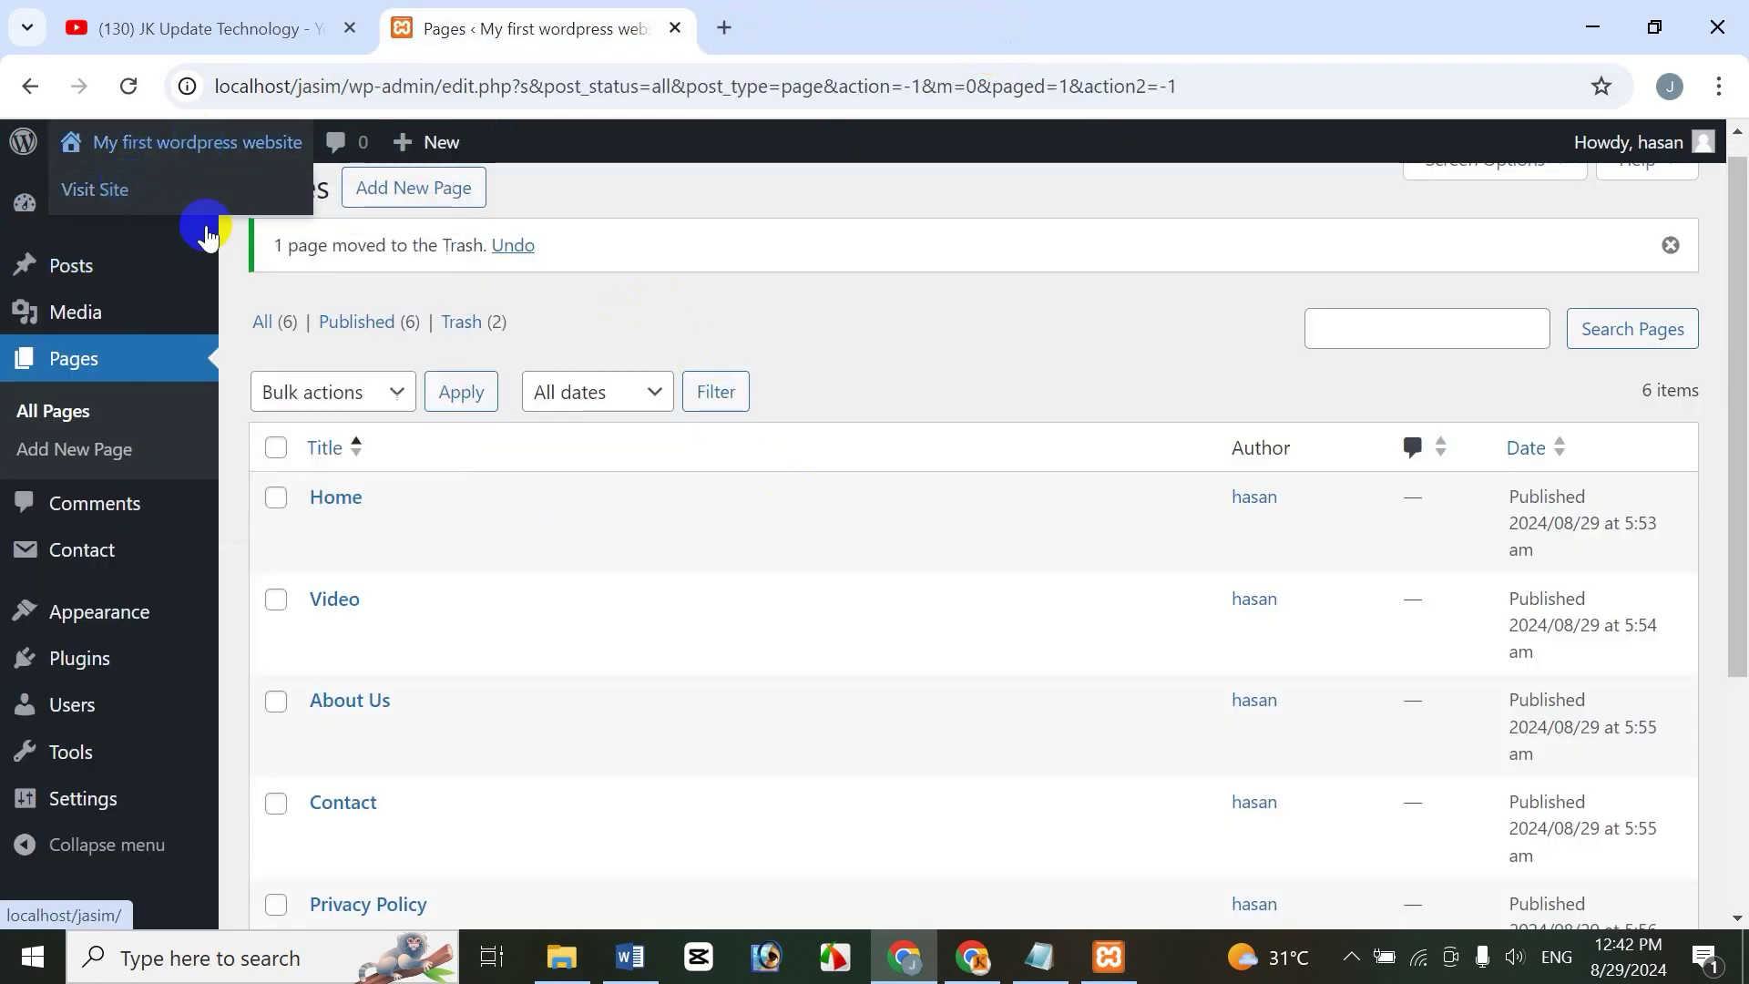
left_click(863, 35)
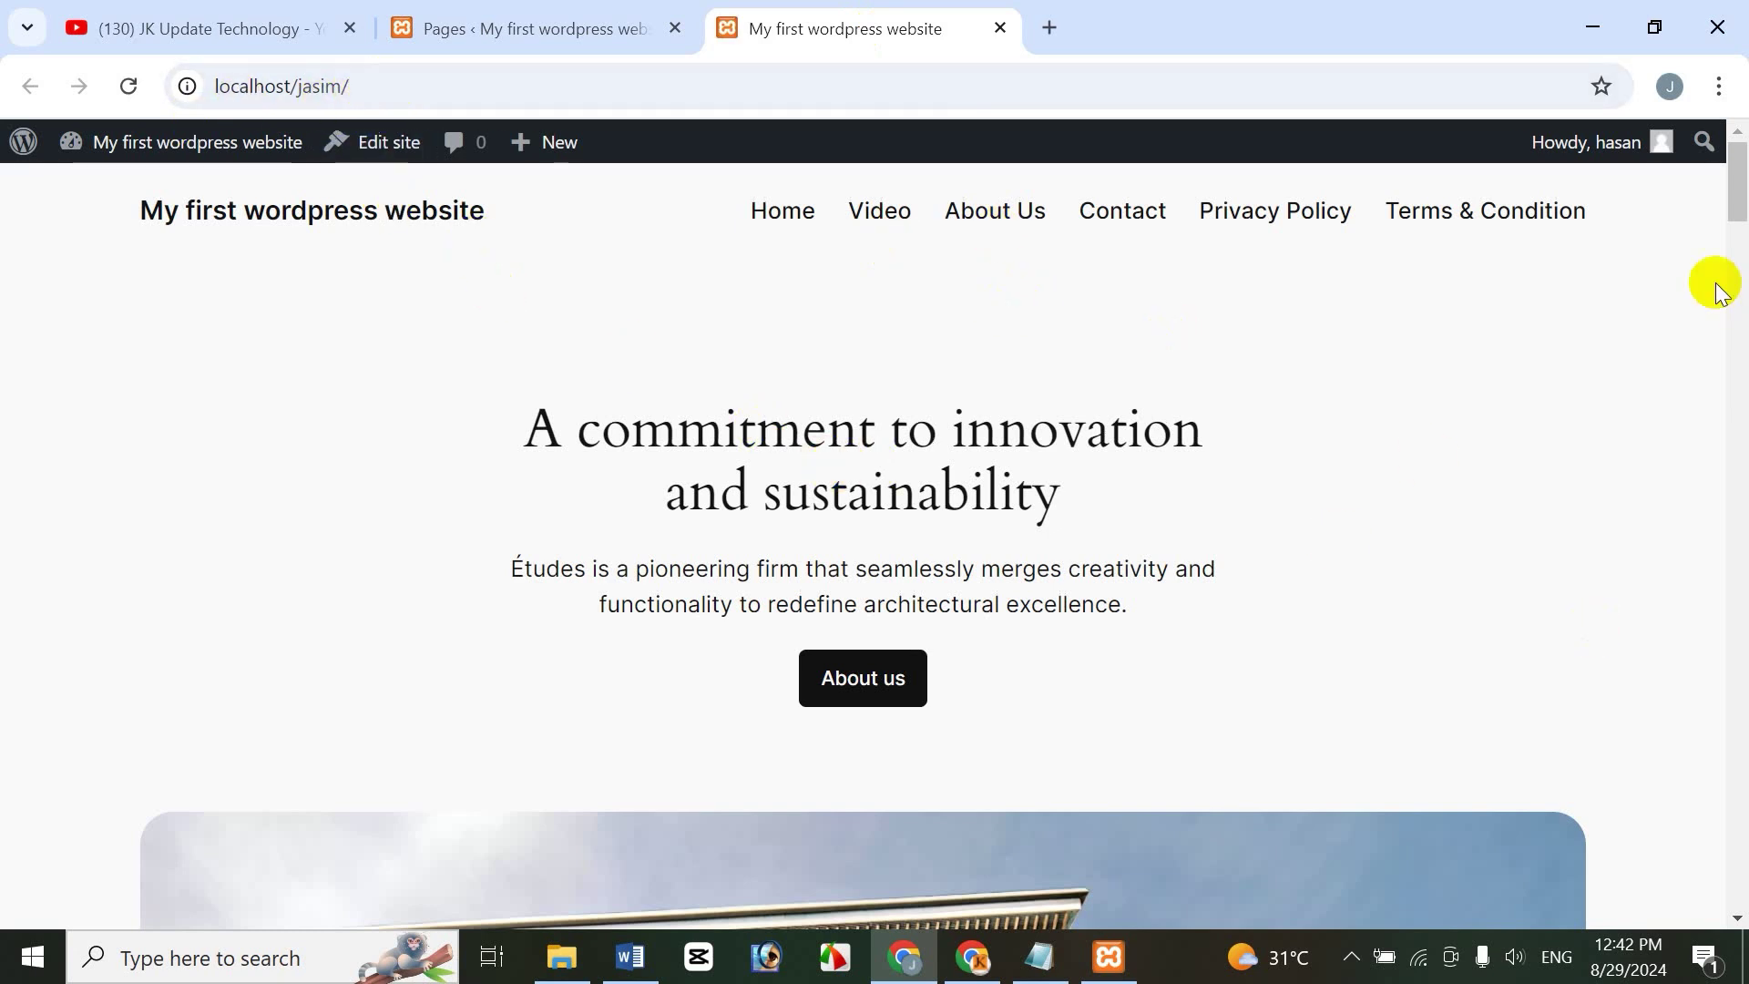
mouse_move(1734, 202)
left_mouse_down()
mouse_move(1732, 290)
mouse_move(1734, 196)
left_mouse_up()
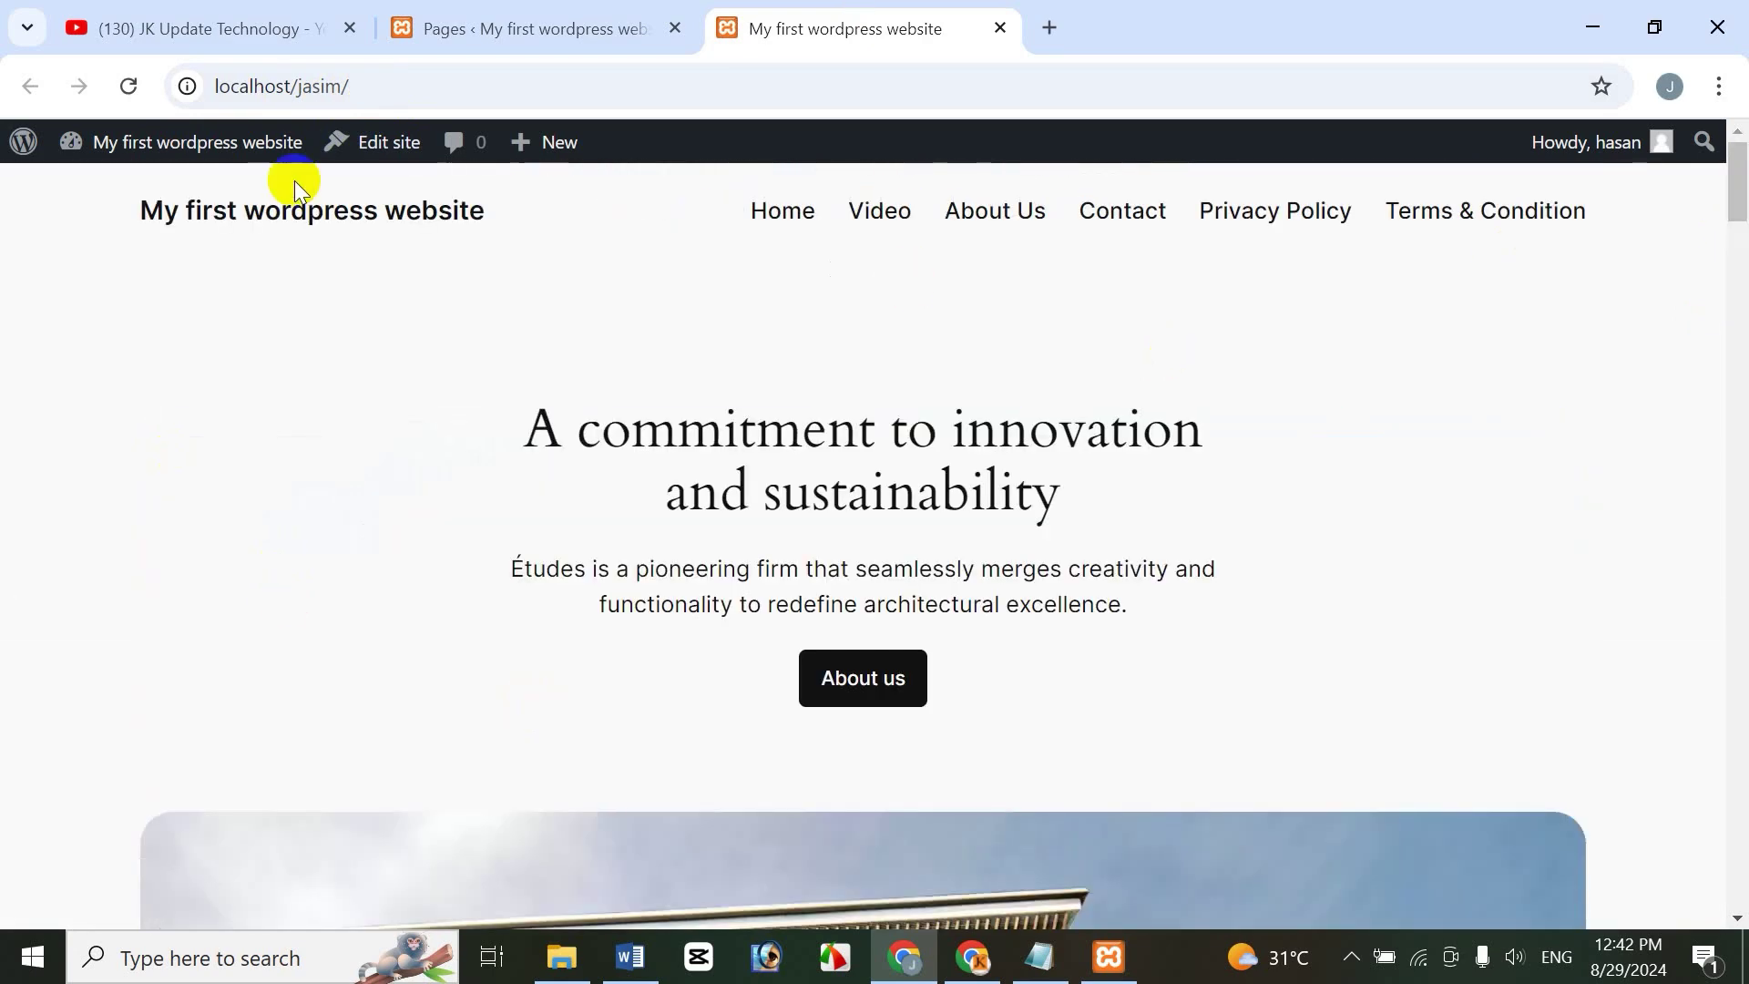
left_click(782, 230)
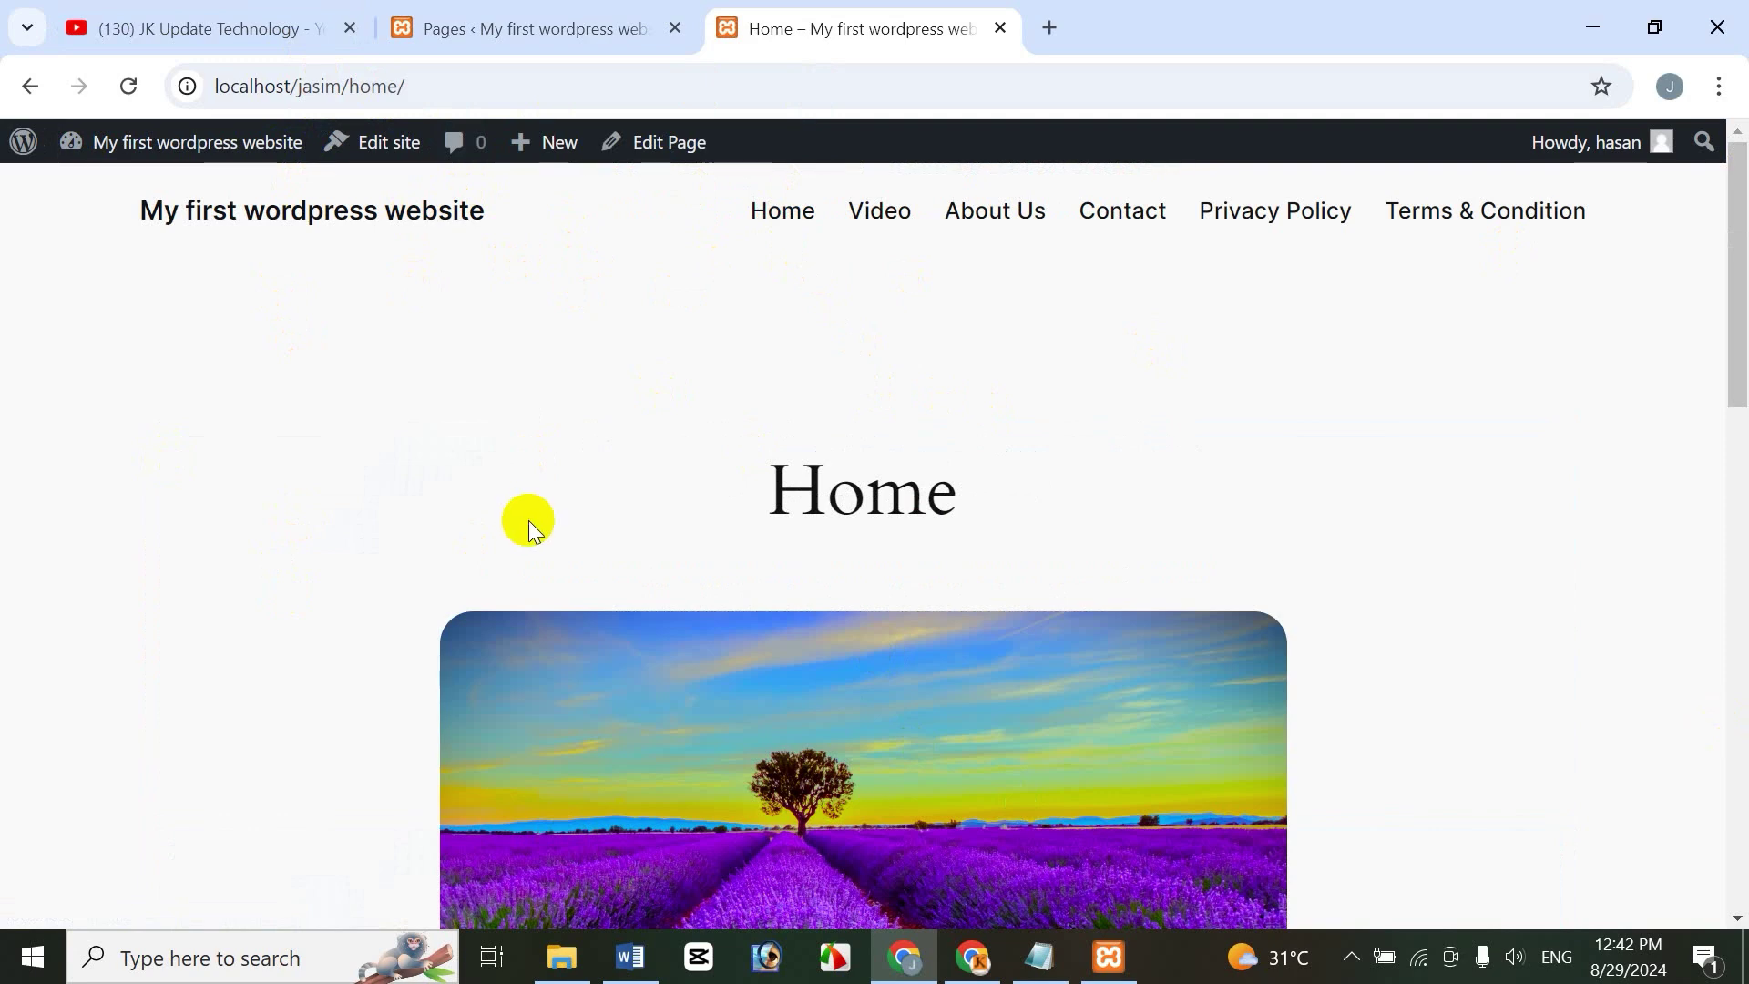
left_click(30, 86)
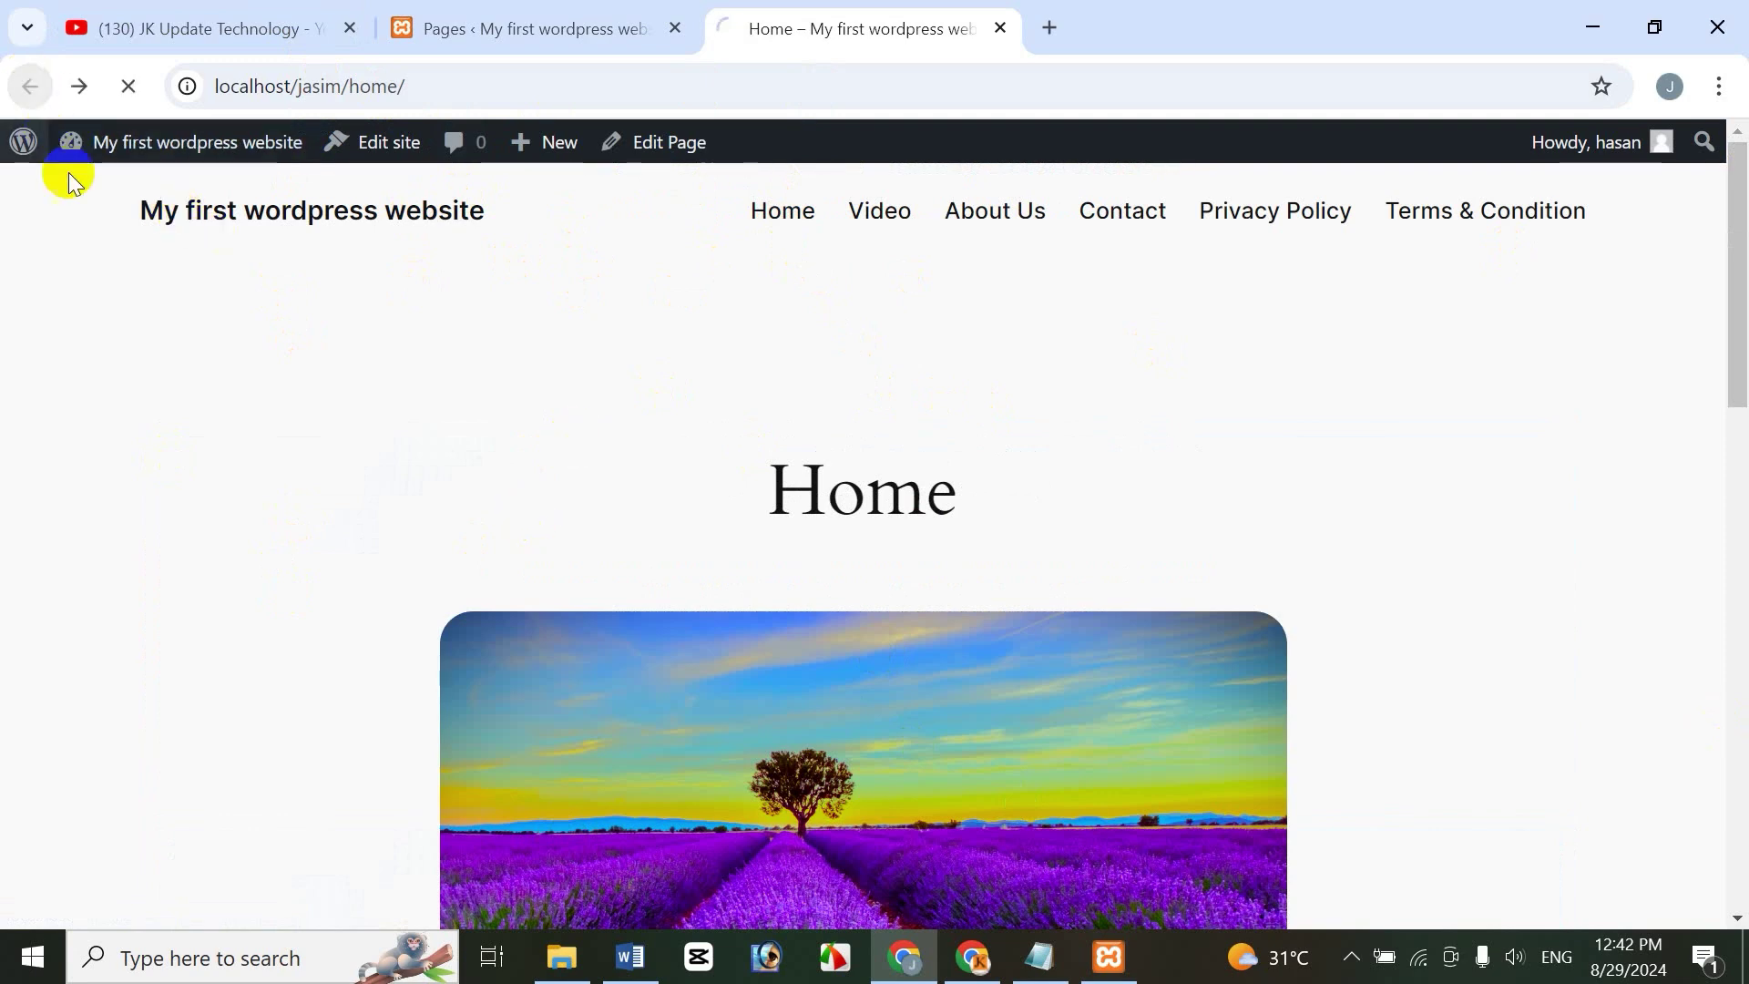
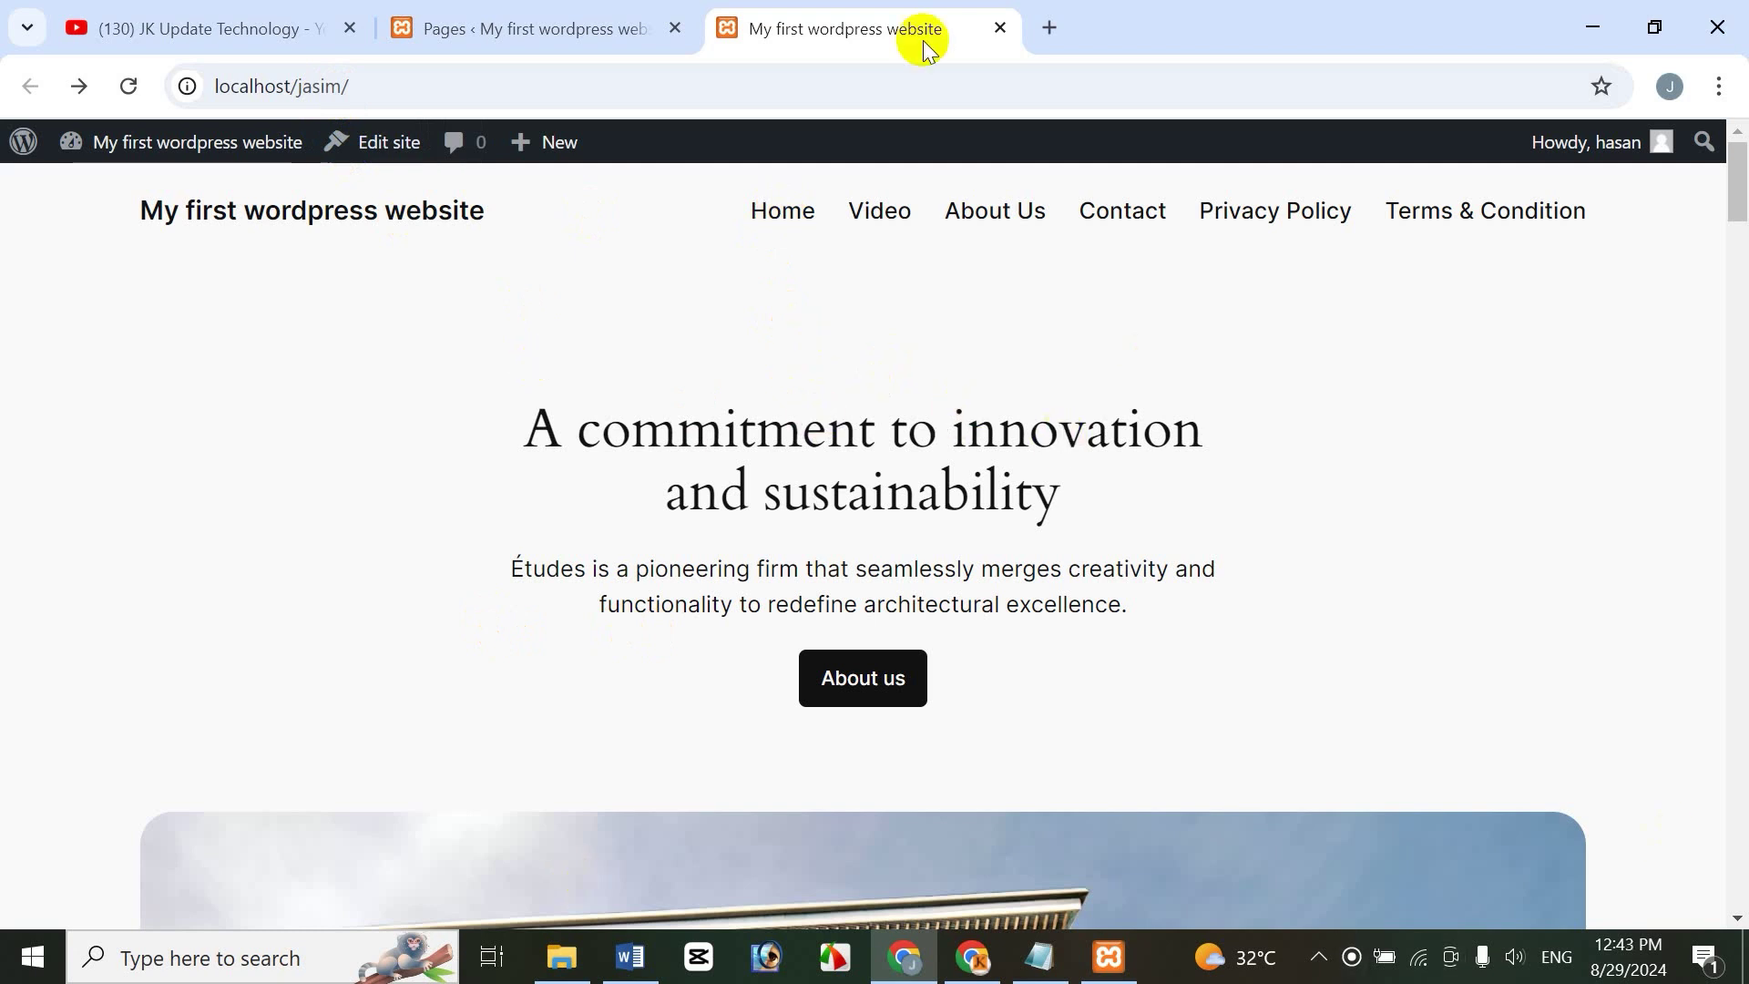
left_click(1000, 28)
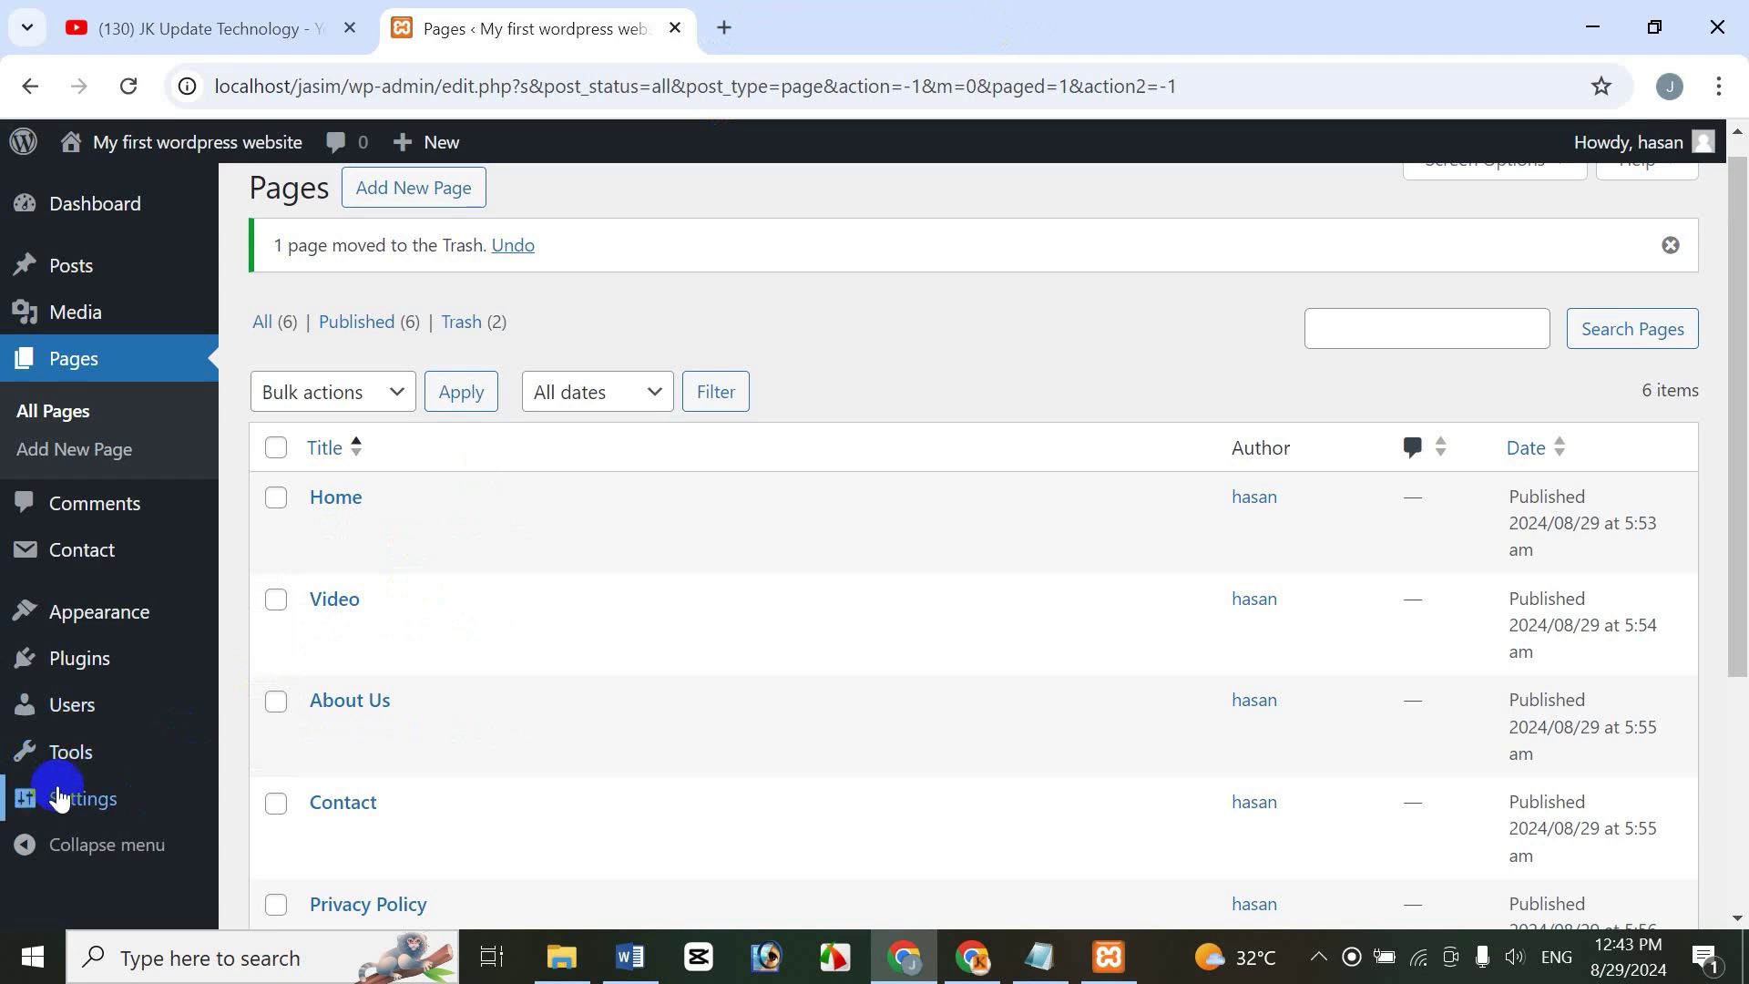
In the Reading Settings, make the homepage display a static page, choose Home as the homepage, and save the changes
mouse_move(78, 800)
left_click(299, 710)
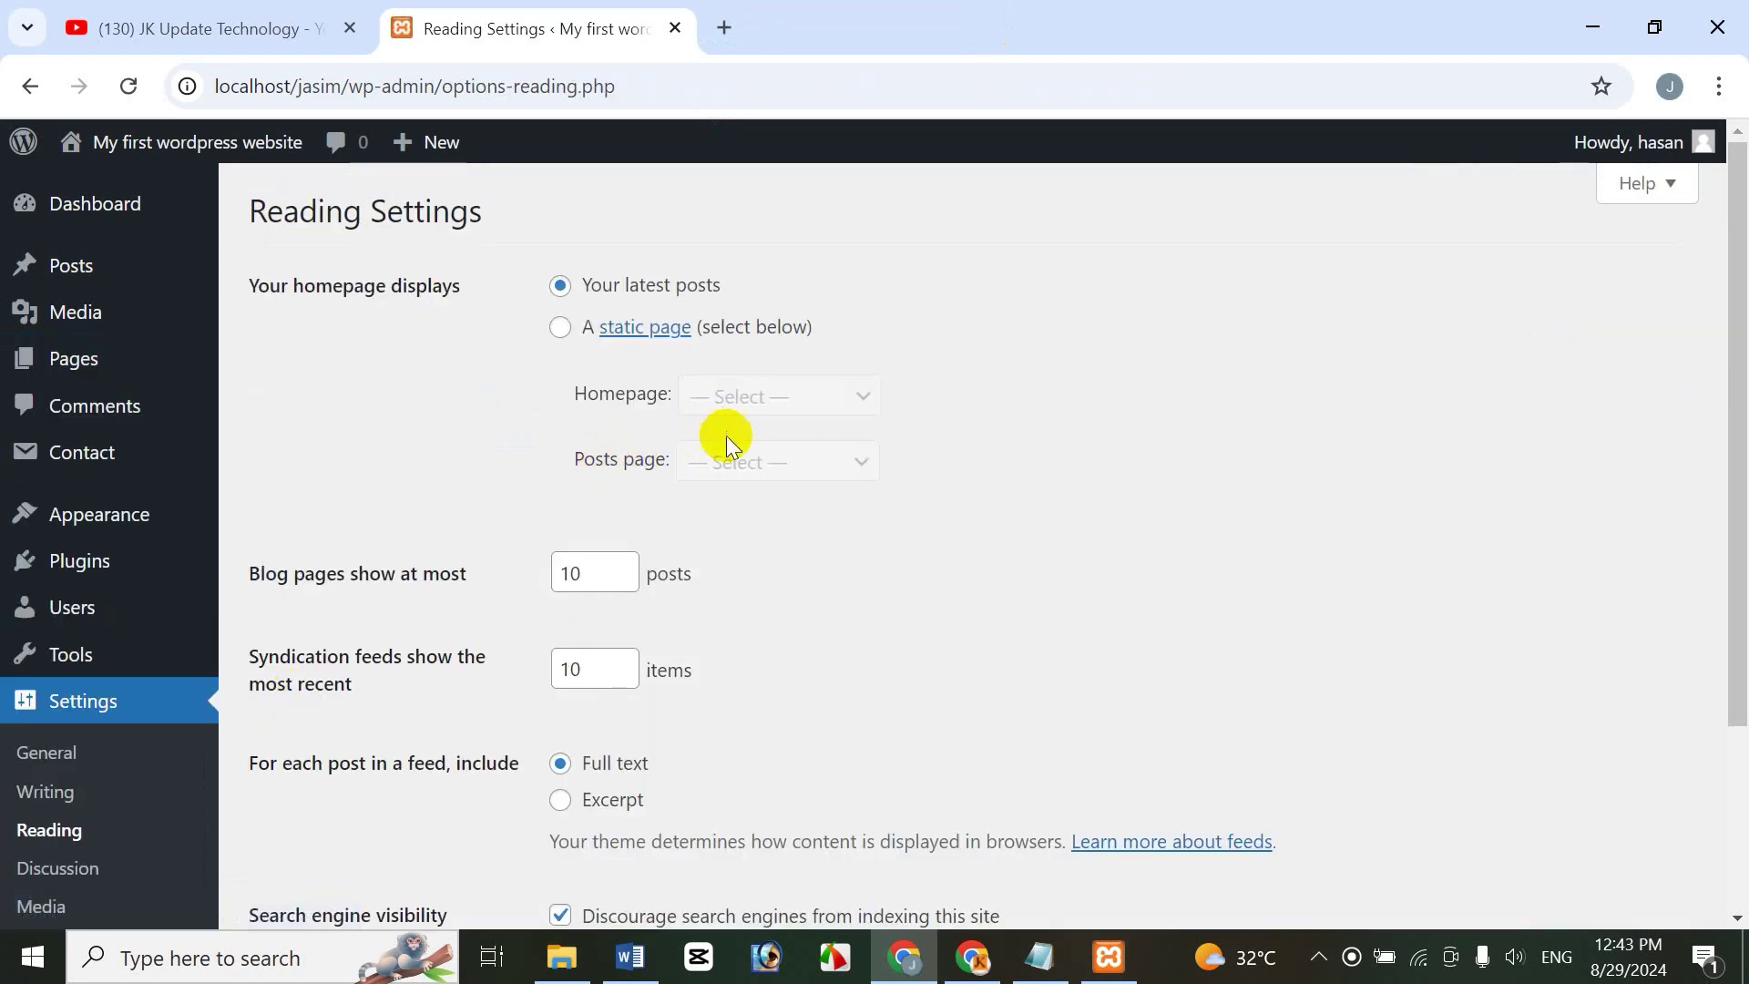
left_click(561, 329)
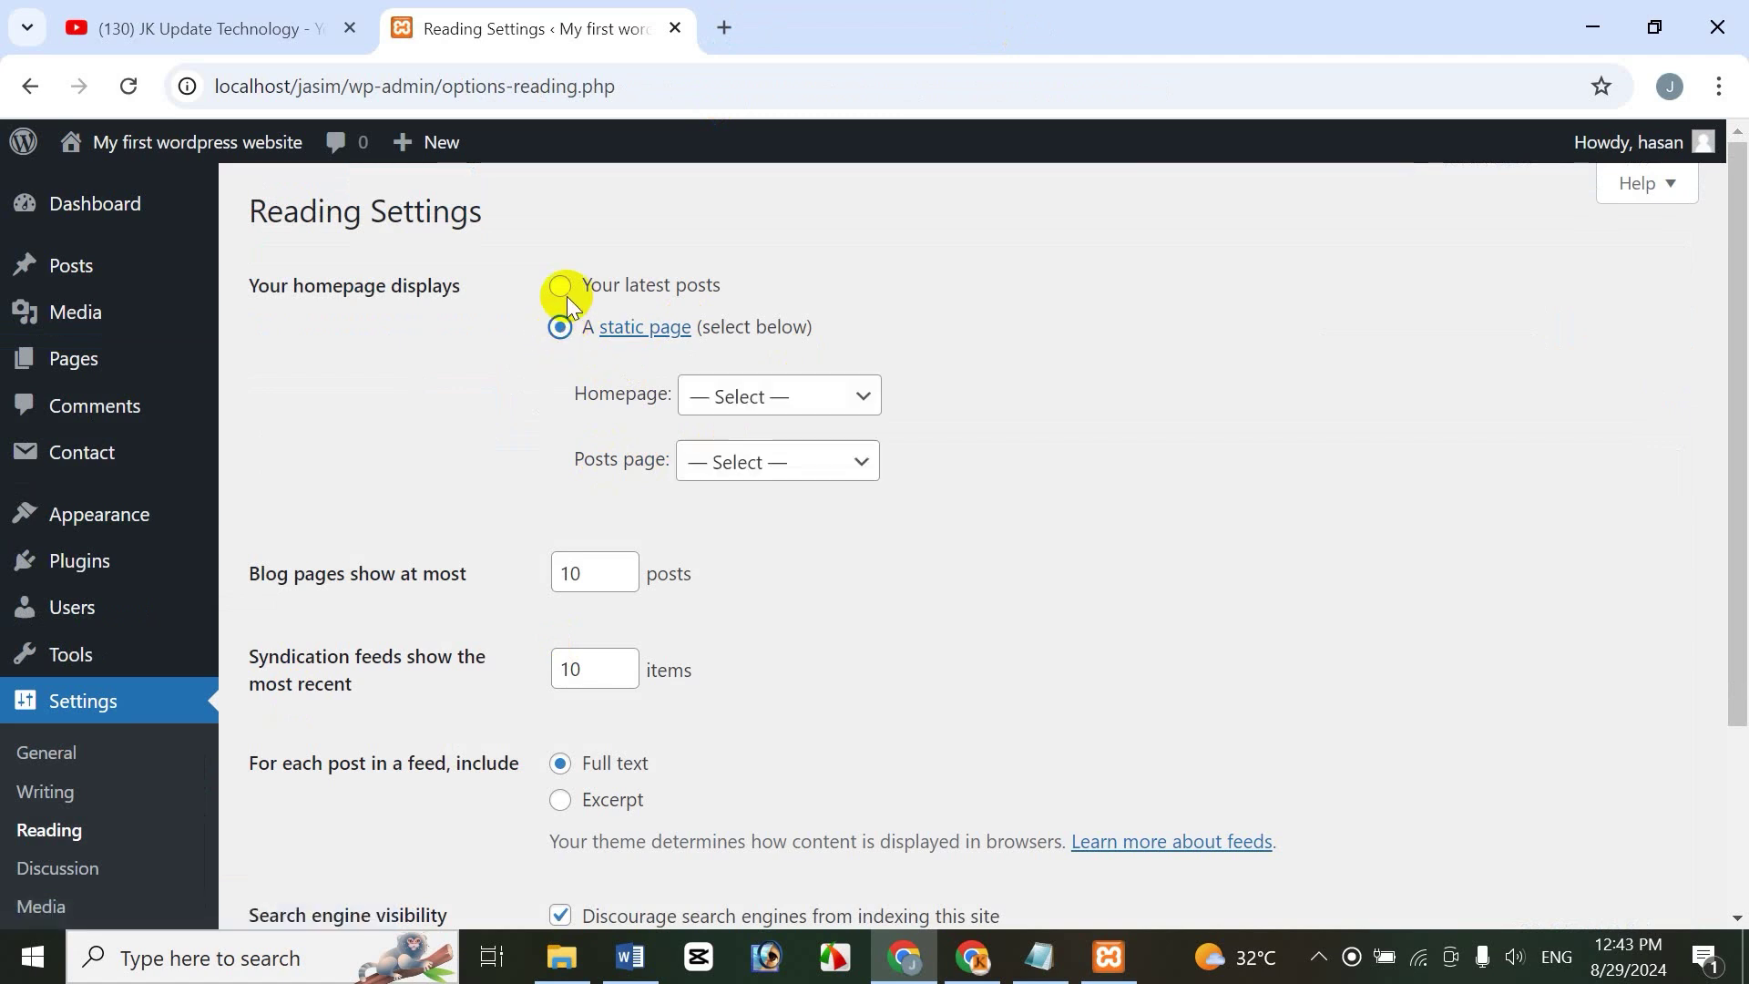
left_click(562, 287)
left_click(563, 329)
left_click(774, 405)
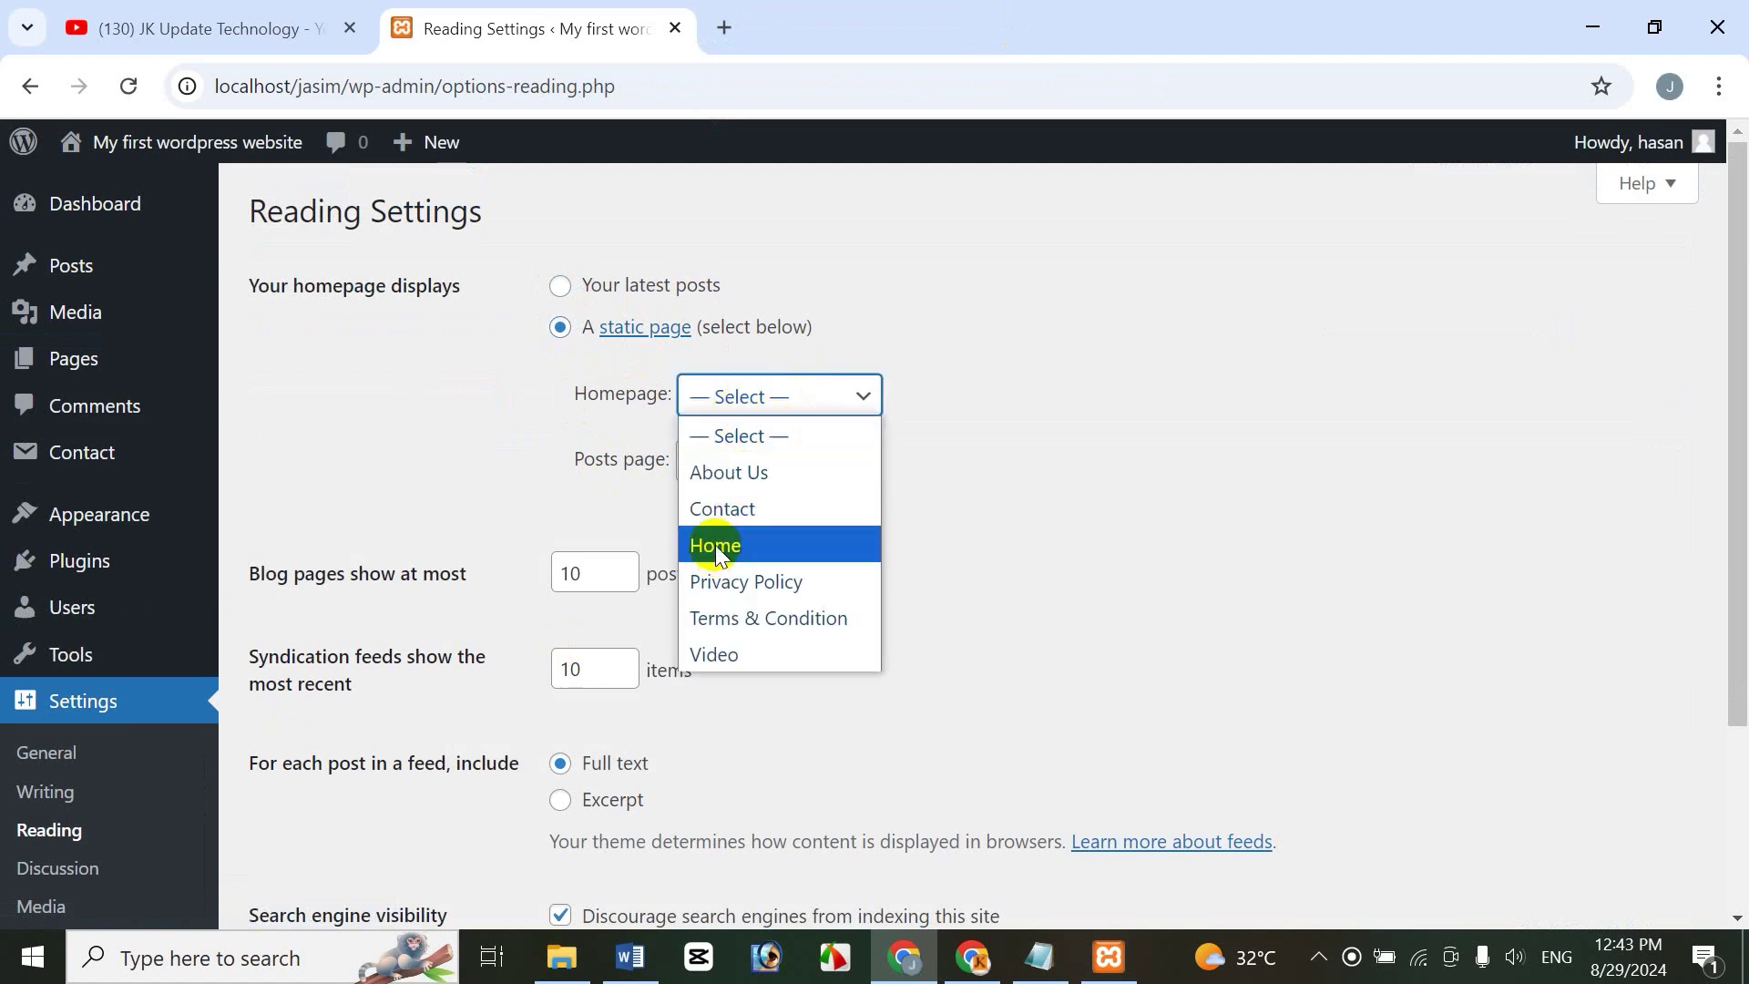
left_click(714, 545)
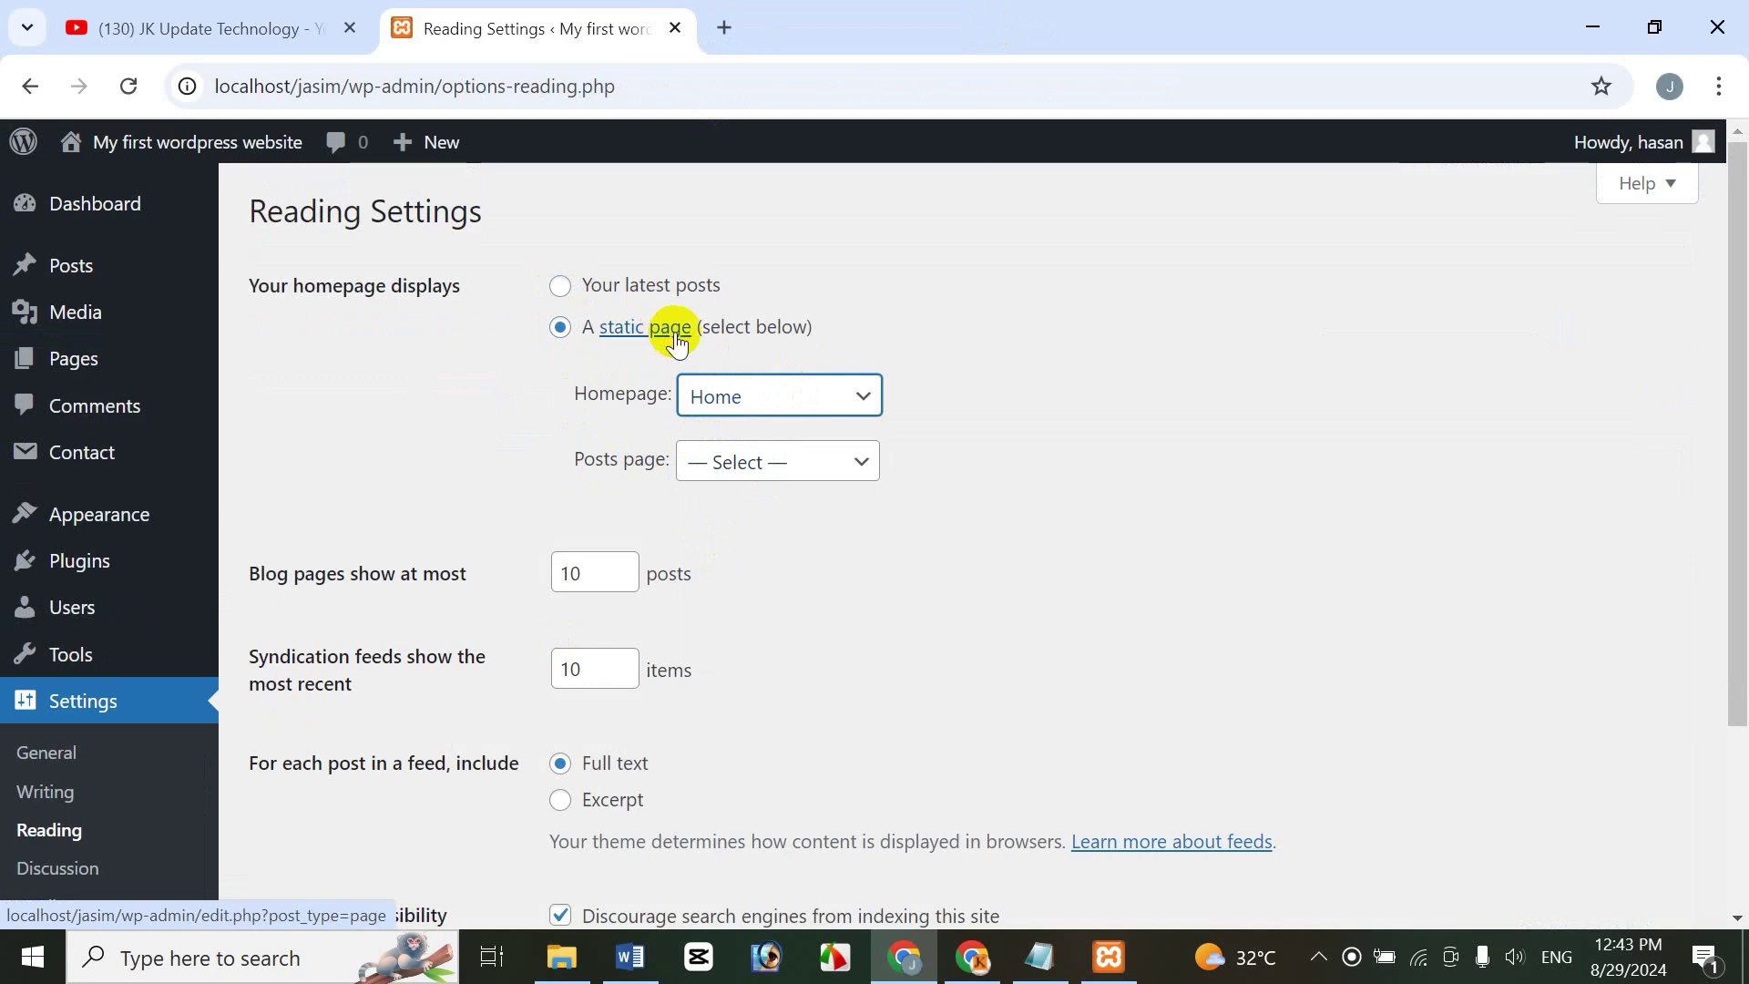
left_click_drag(1737, 525, 1735, 720)
left_click(328, 789)
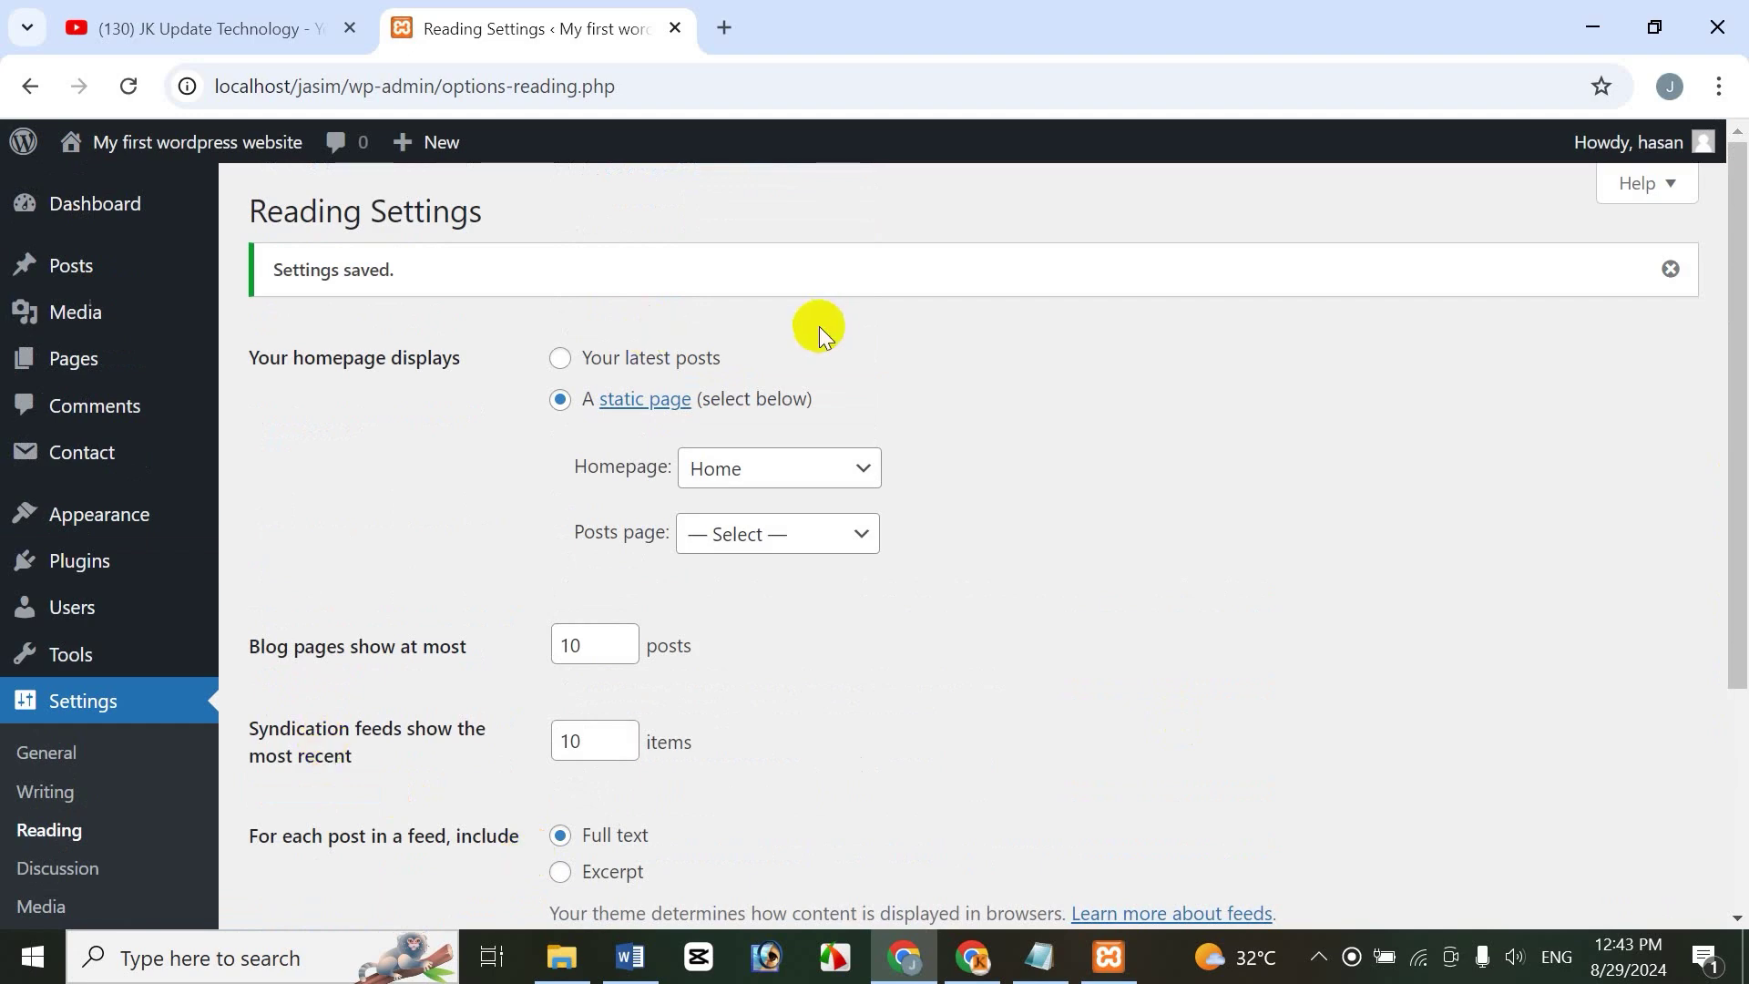
Open the site's root address in a new tab and check which page it displays as the front page
mouse_move(193, 153)
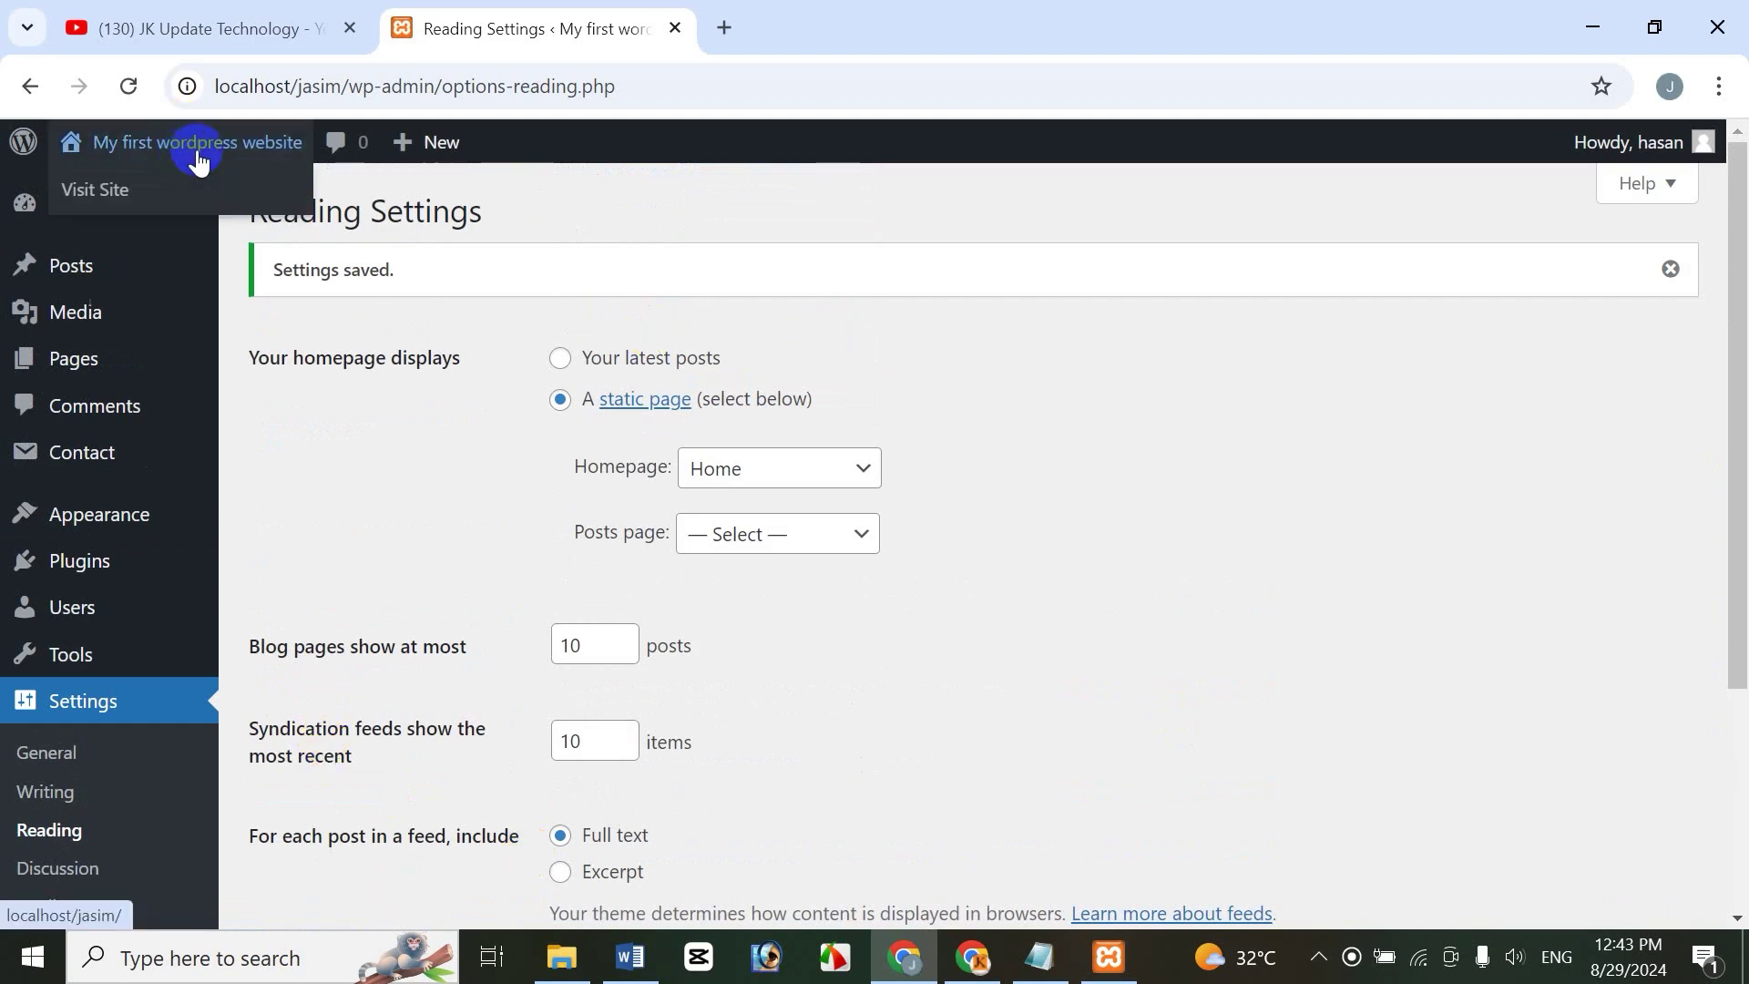
right_click(137, 195)
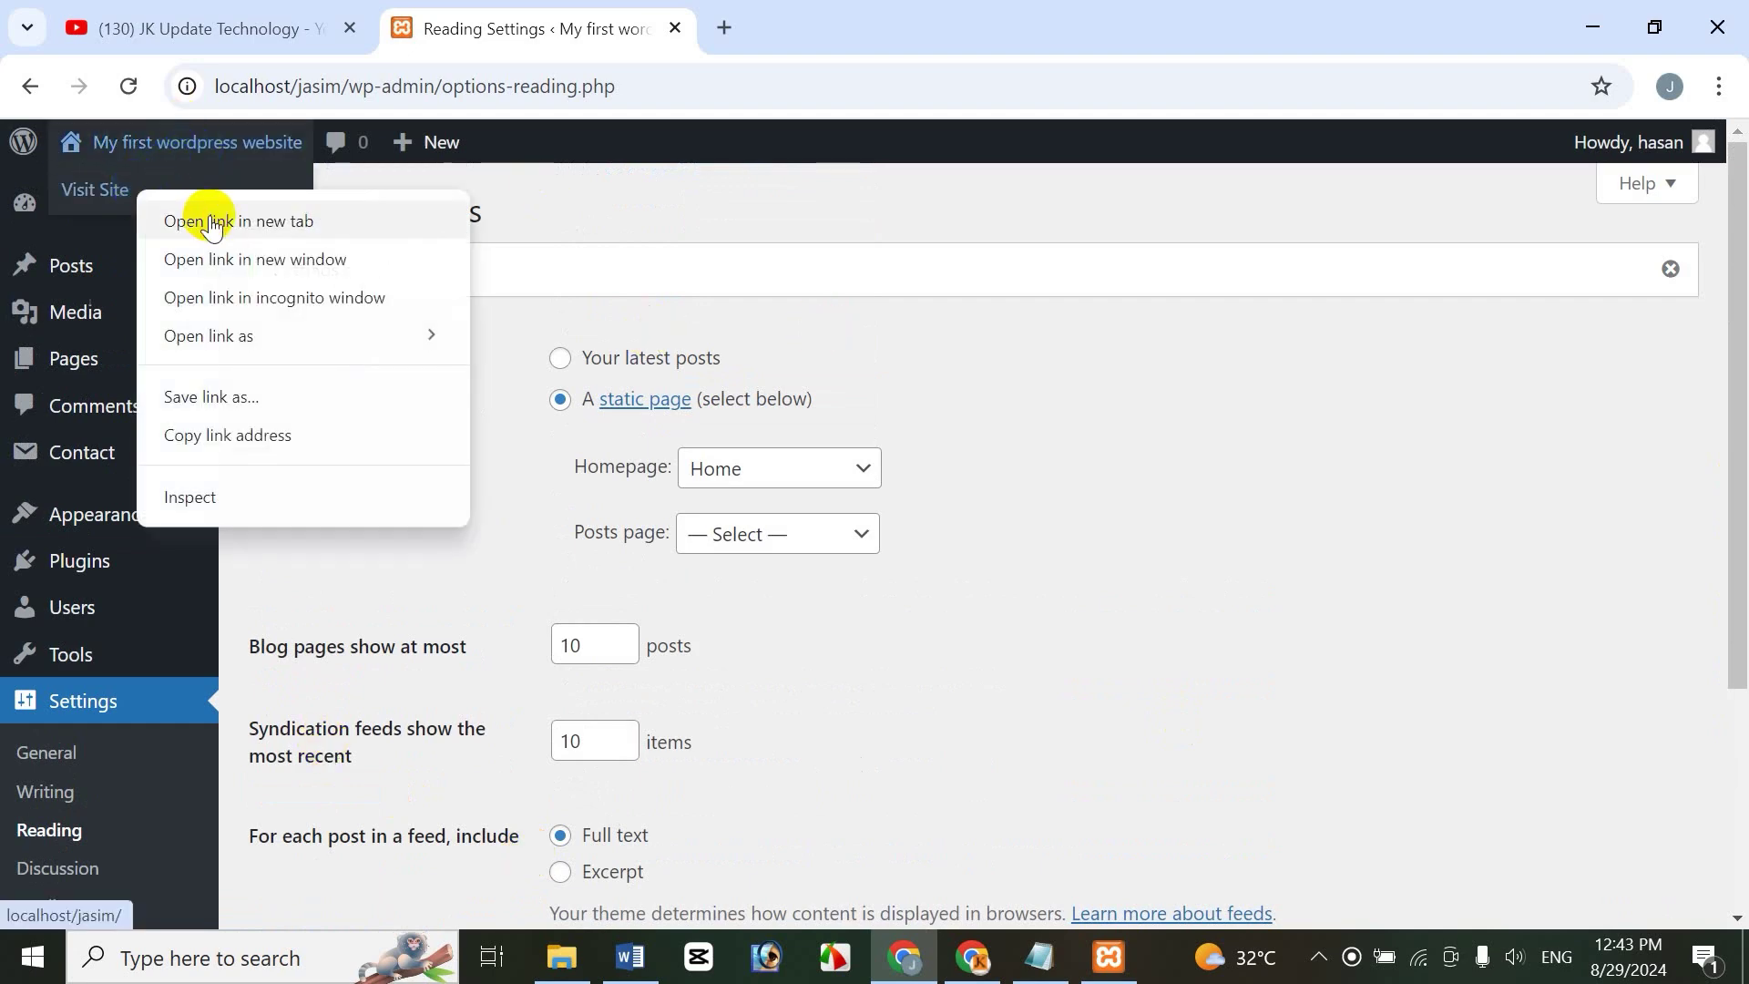
left_click(212, 226)
left_click(847, 28)
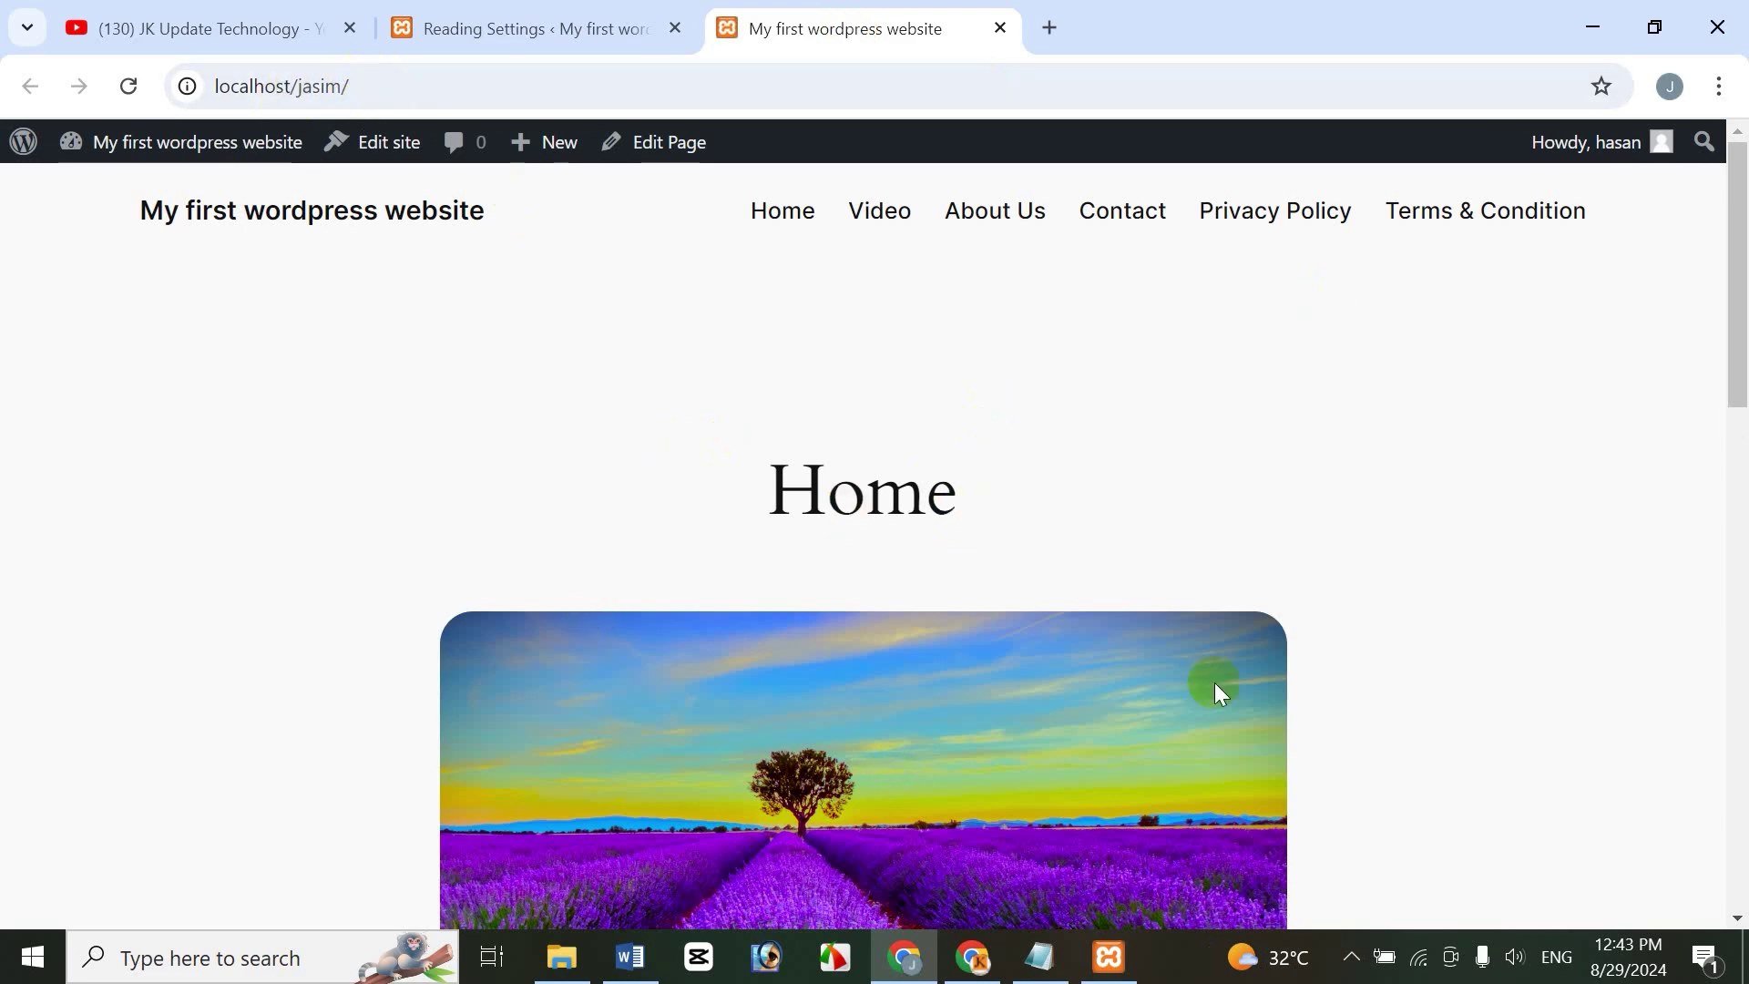
left_click_drag(1729, 320, 1741, 274)
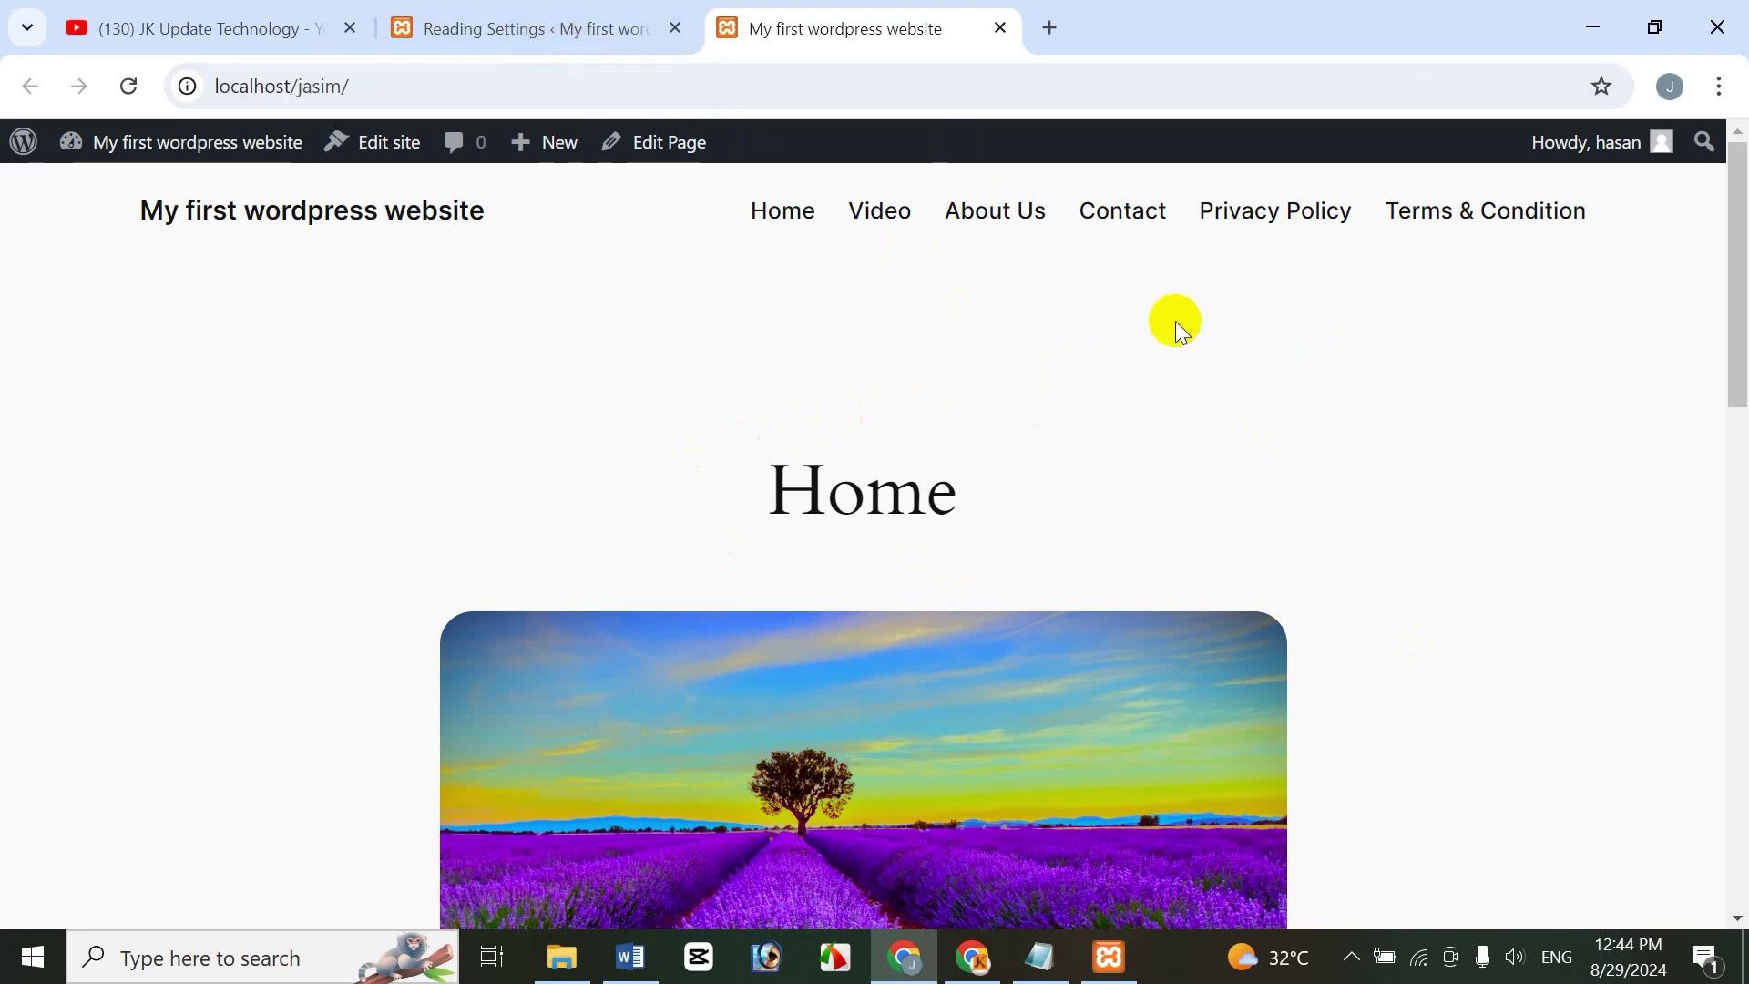
View the available Posts page options in Reading Settings without choosing one, and switch back to the site's front page
left_click(547, 28)
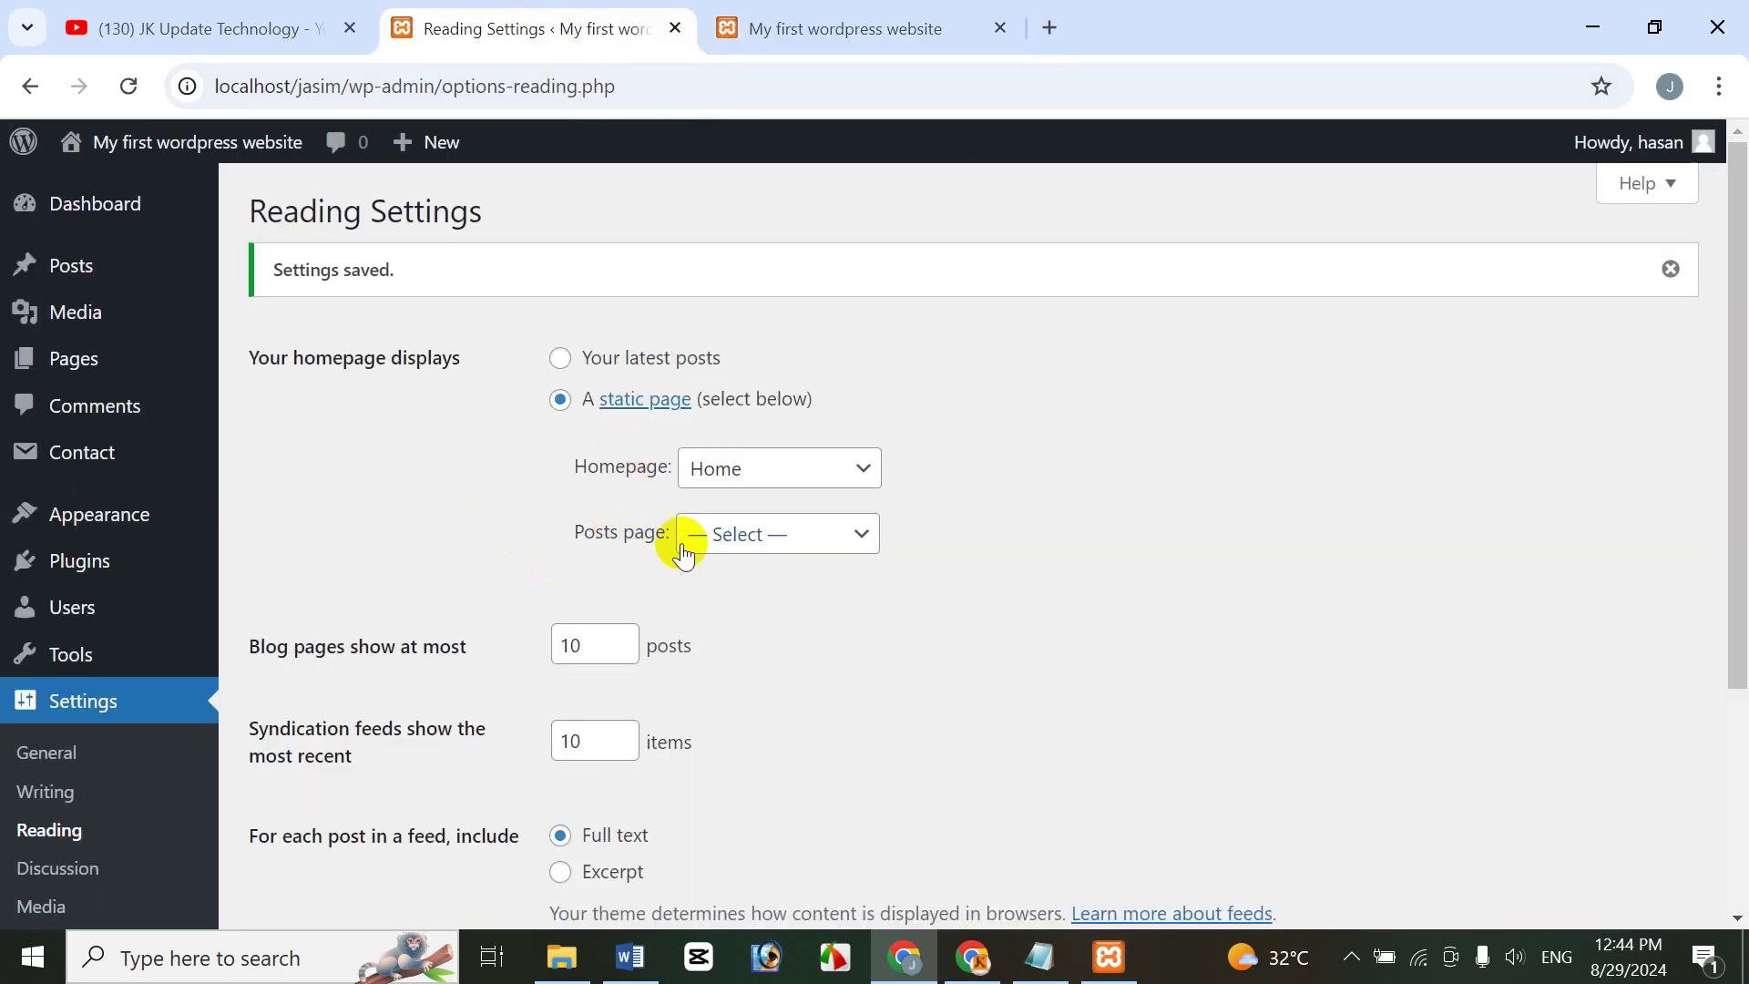
left_click(781, 545)
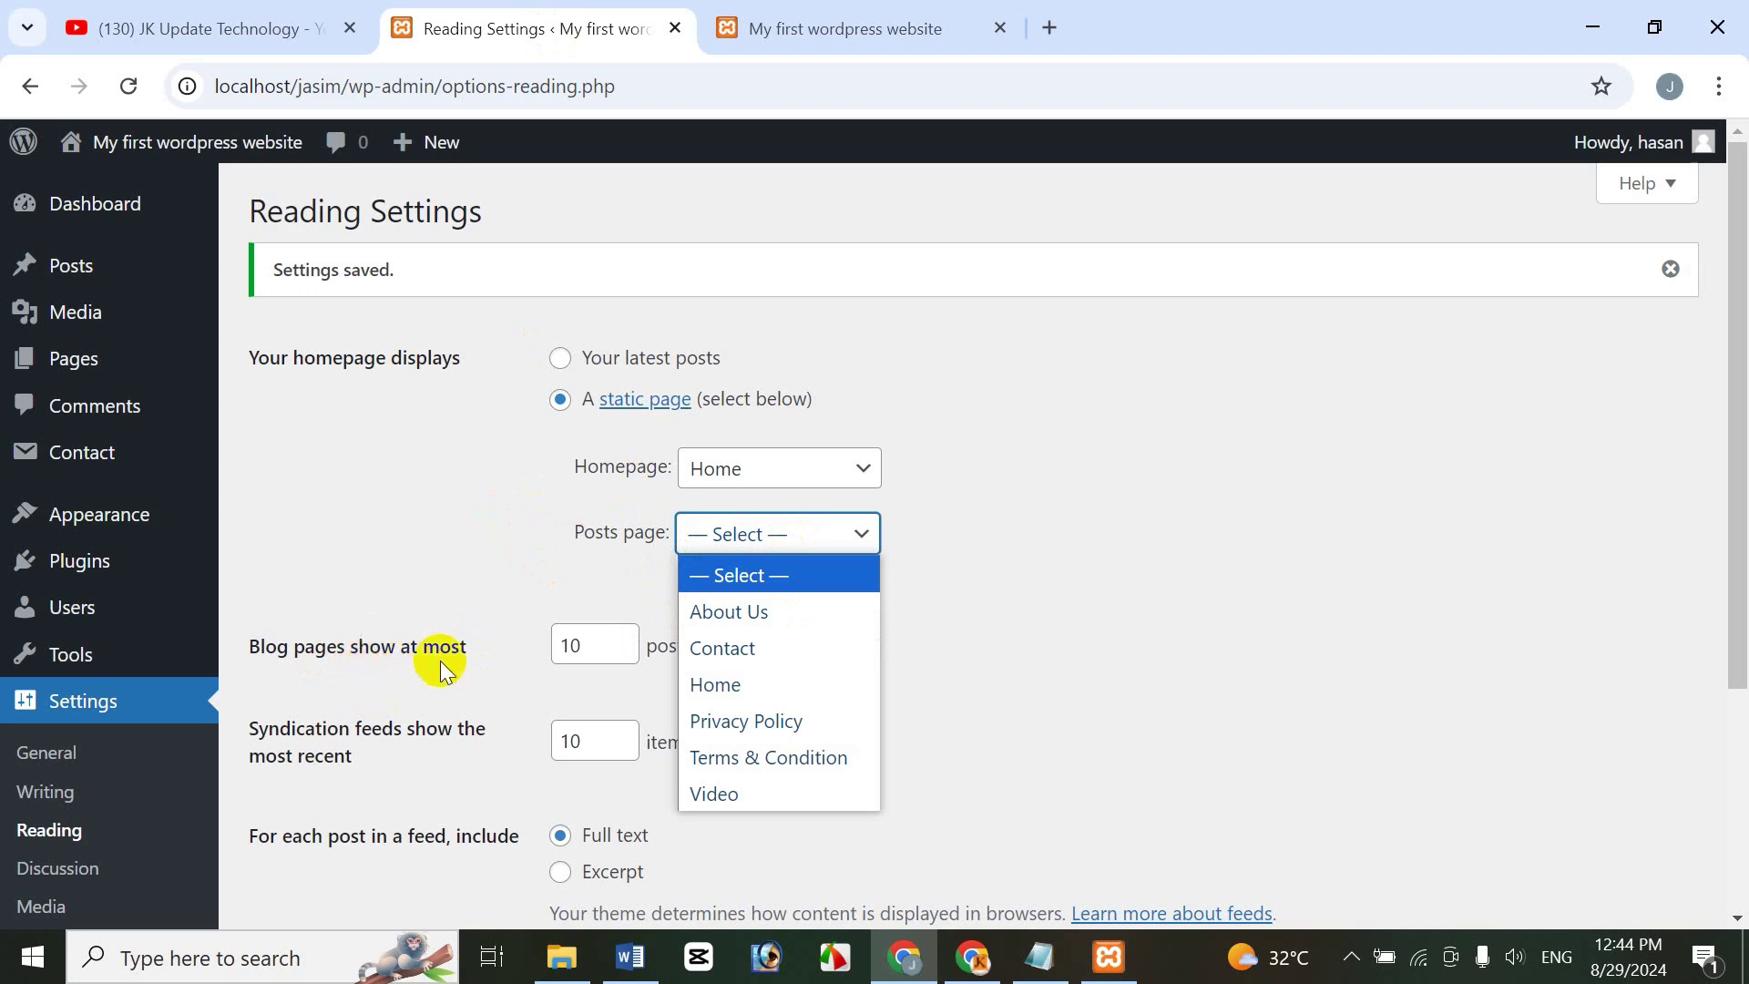
left_click(587, 521)
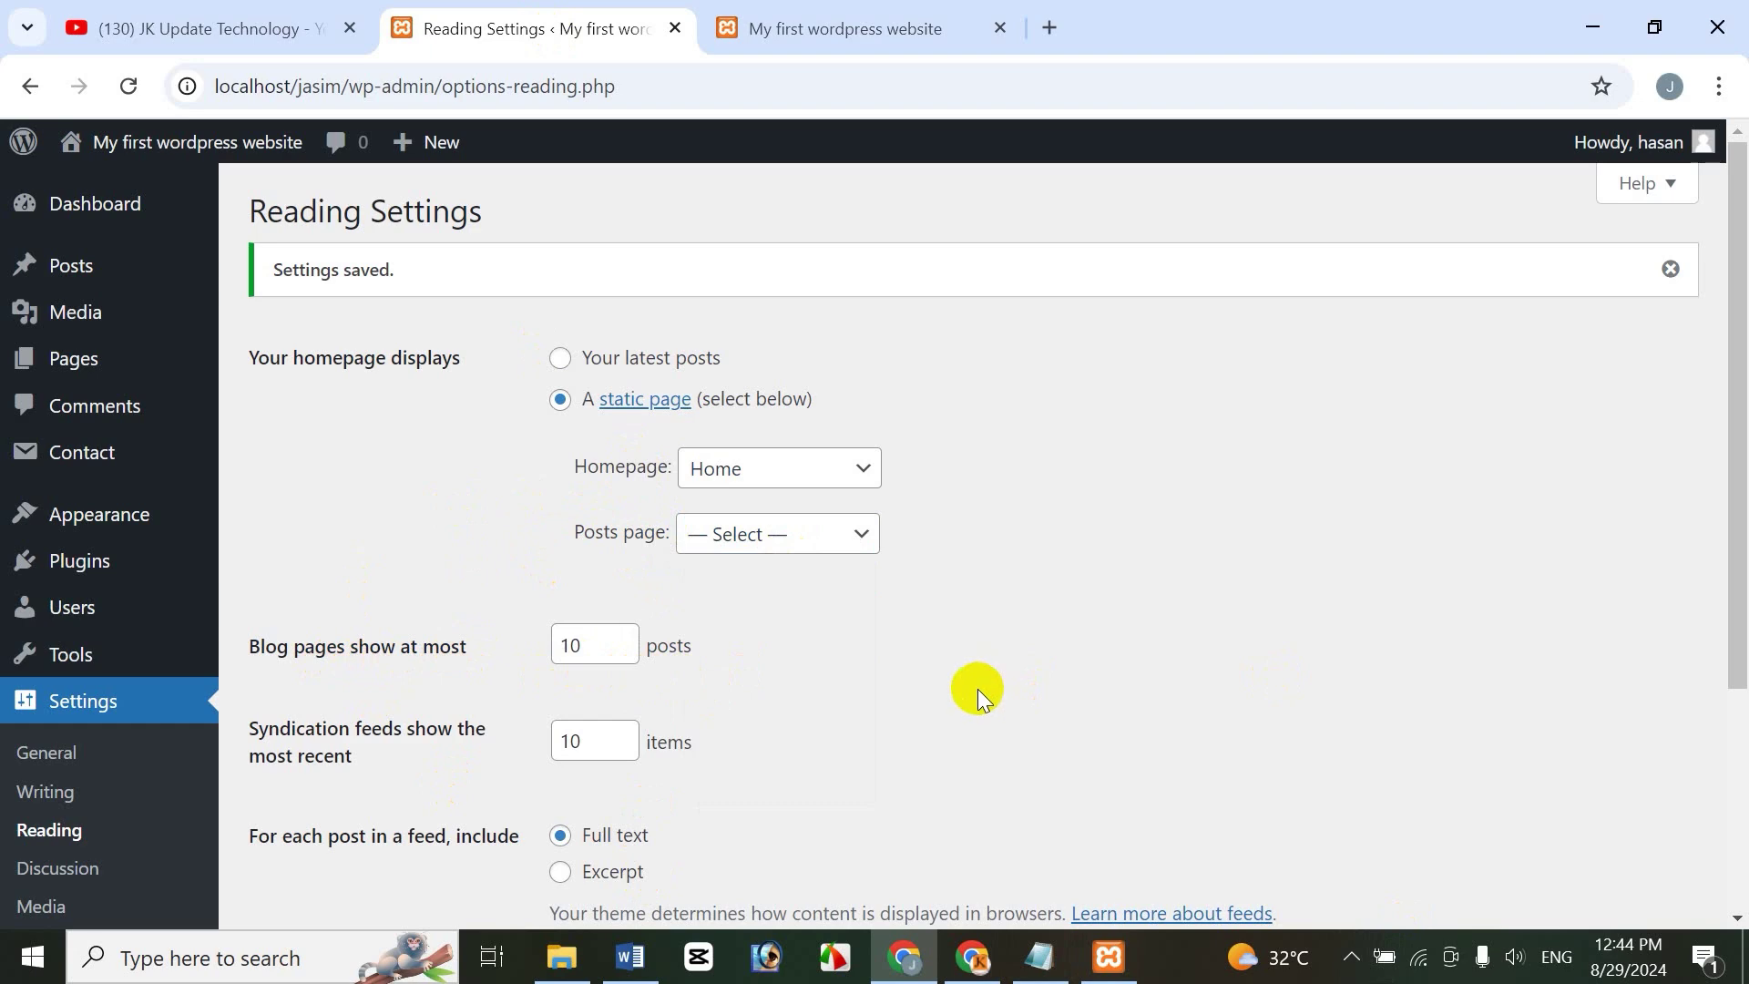
left_click(881, 20)
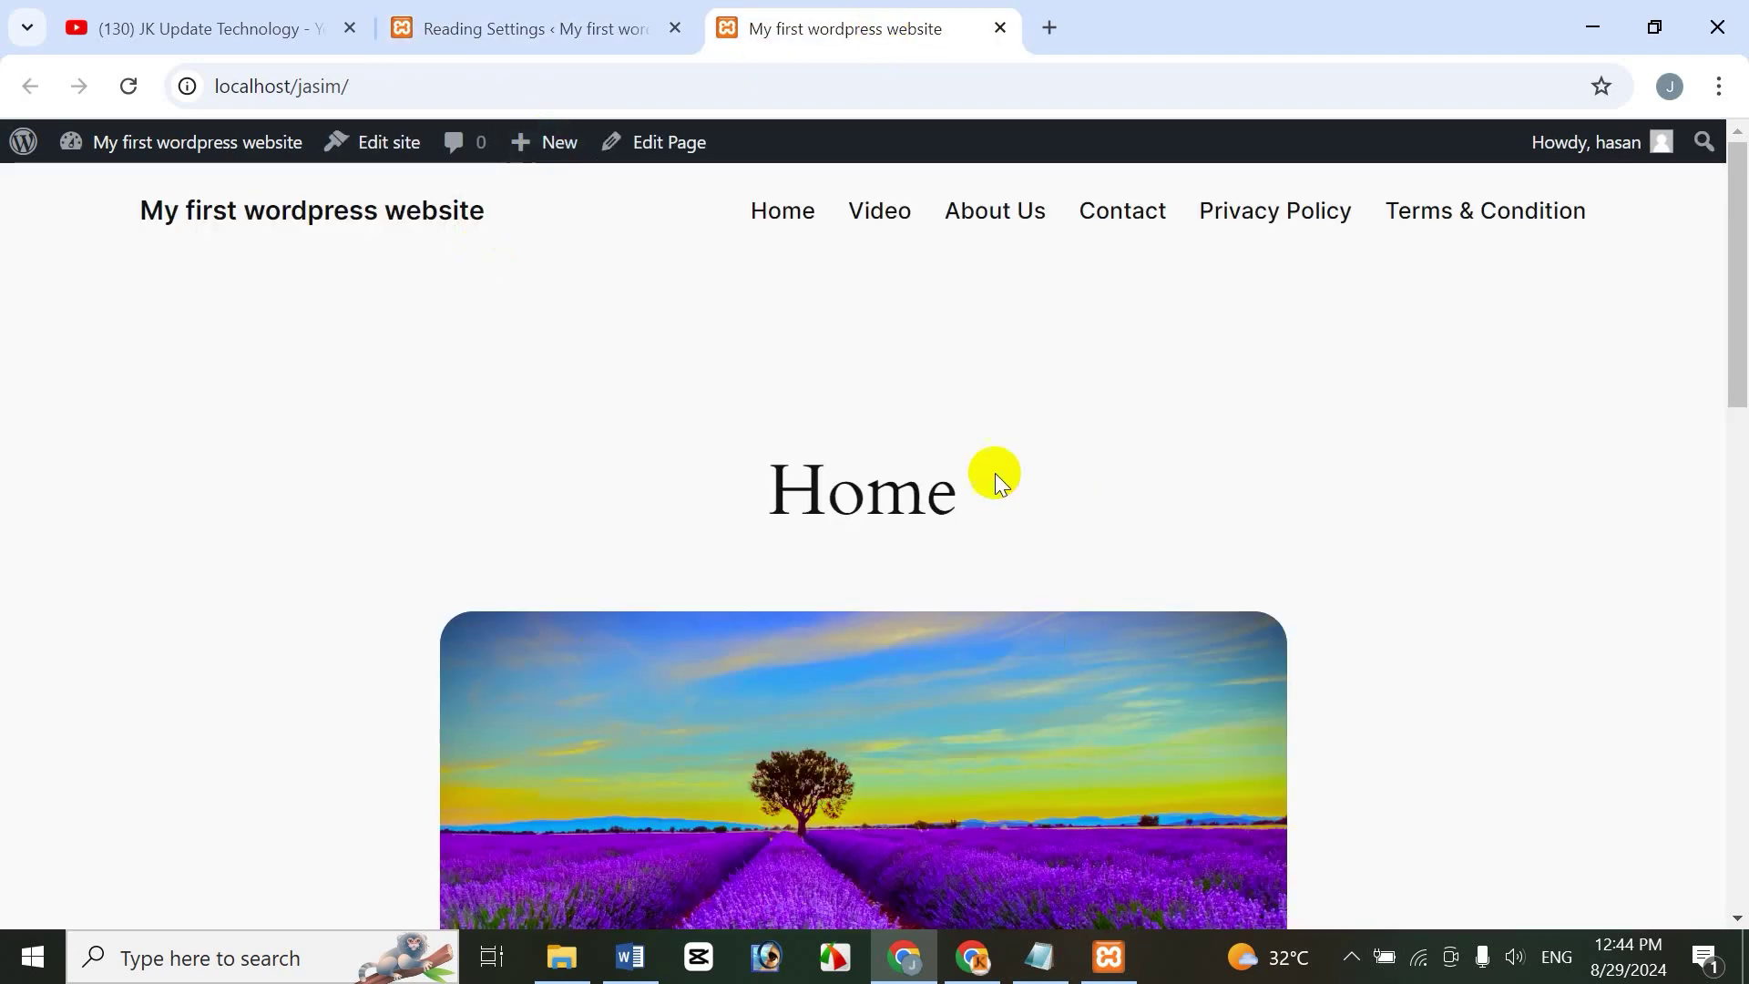
Return to the admin area, open the Pages list, and check the front page label and the listed pages
left_click(626, 34)
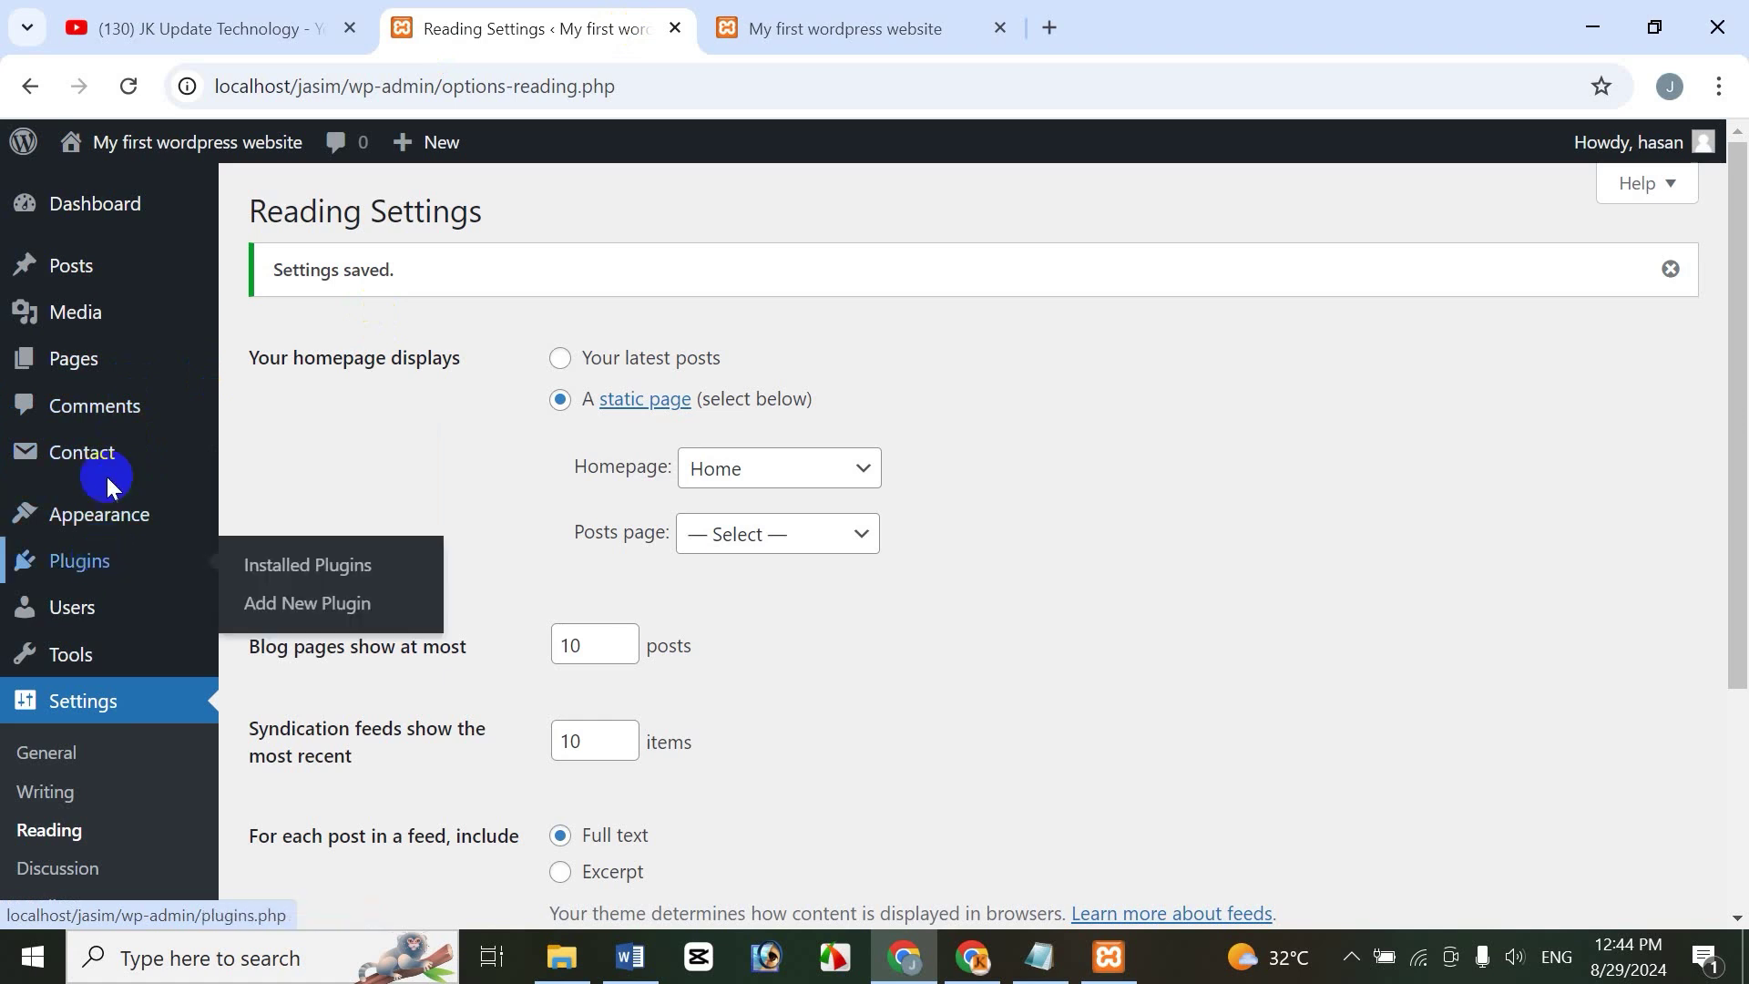
mouse_move(195, 369)
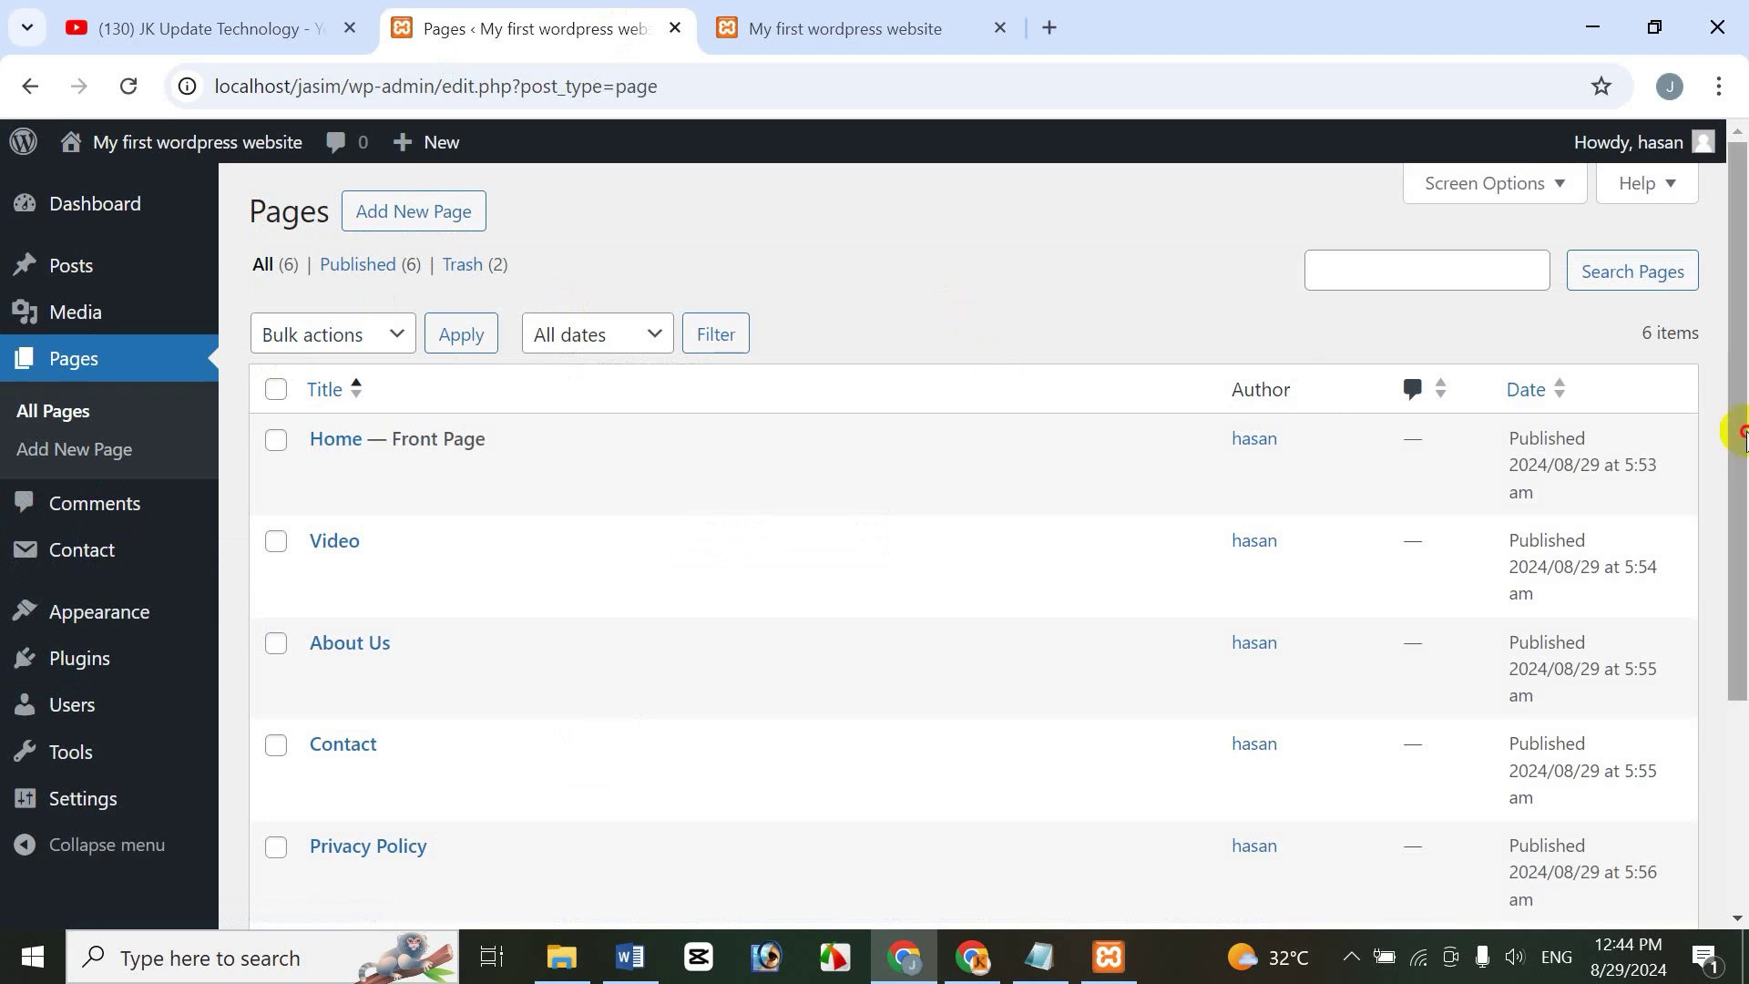
mouse_move(1741, 435)
left_mouse_down()
mouse_move(1714, 649)
mouse_move(1652, 515)
mouse_move(1722, 515)
mouse_move(1740, 622)
mouse_move(1735, 419)
left_mouse_up()
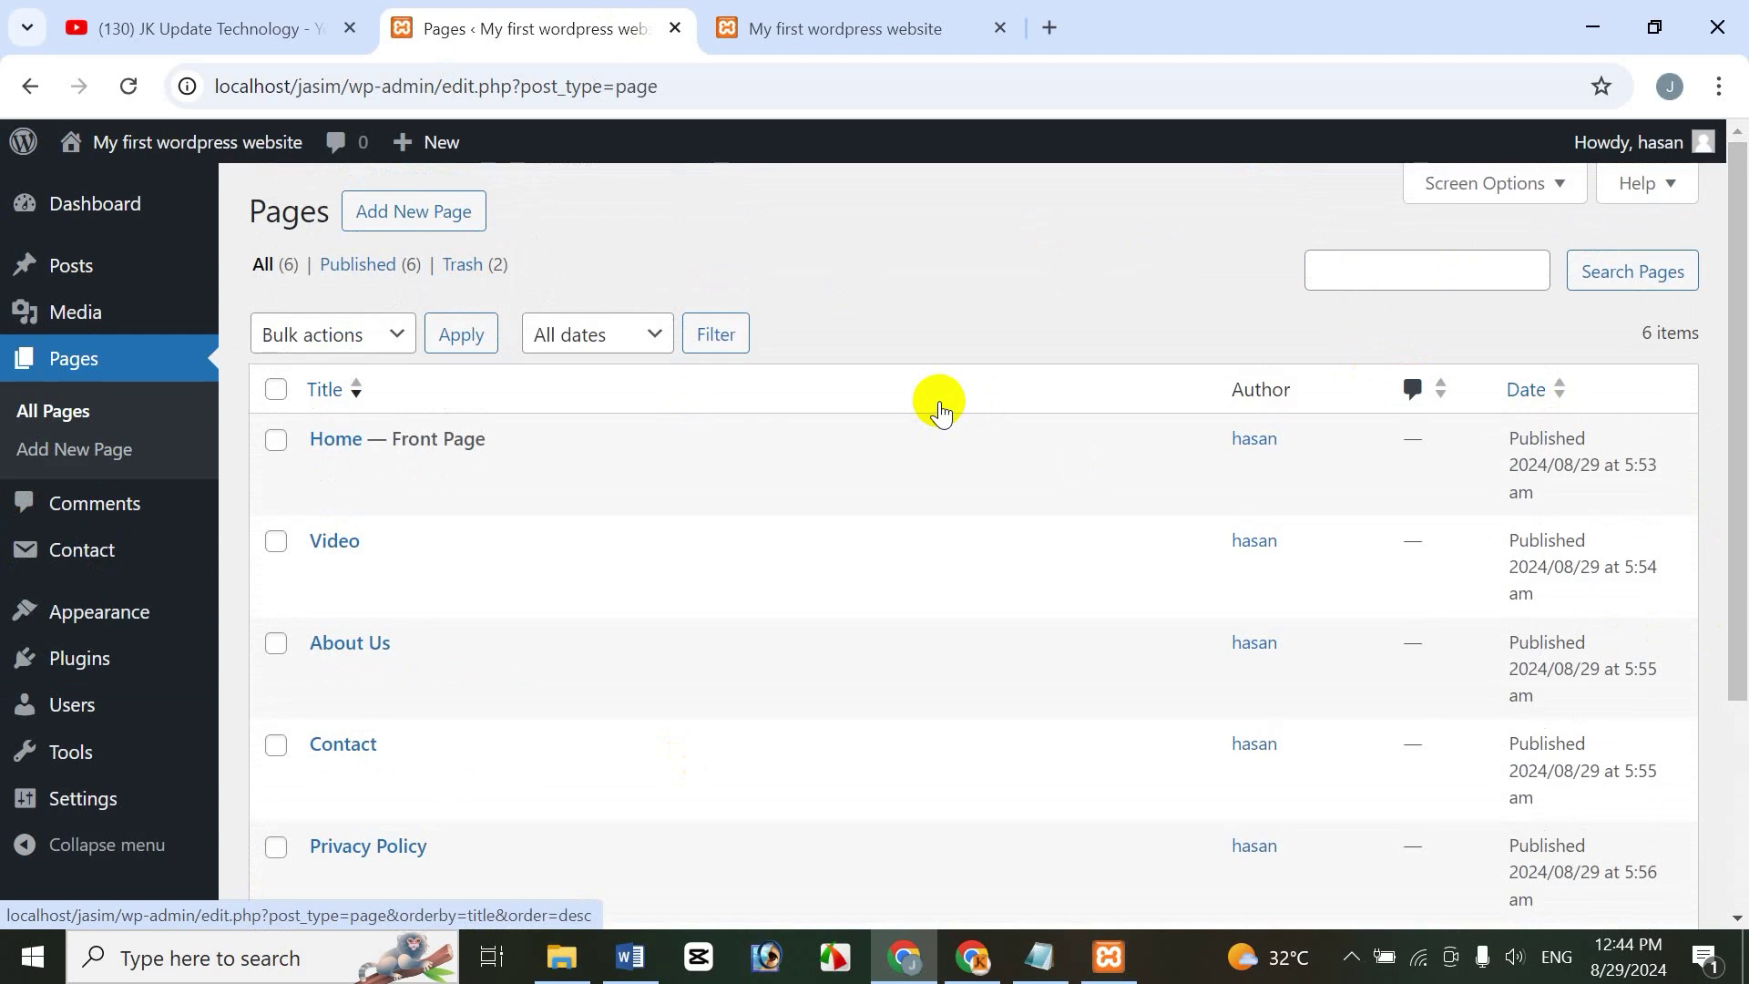
Switch to the JK Update Technology YouTube channel and look over its latest videos
left_click(219, 24)
scroll(1735, 382, "up", 3)
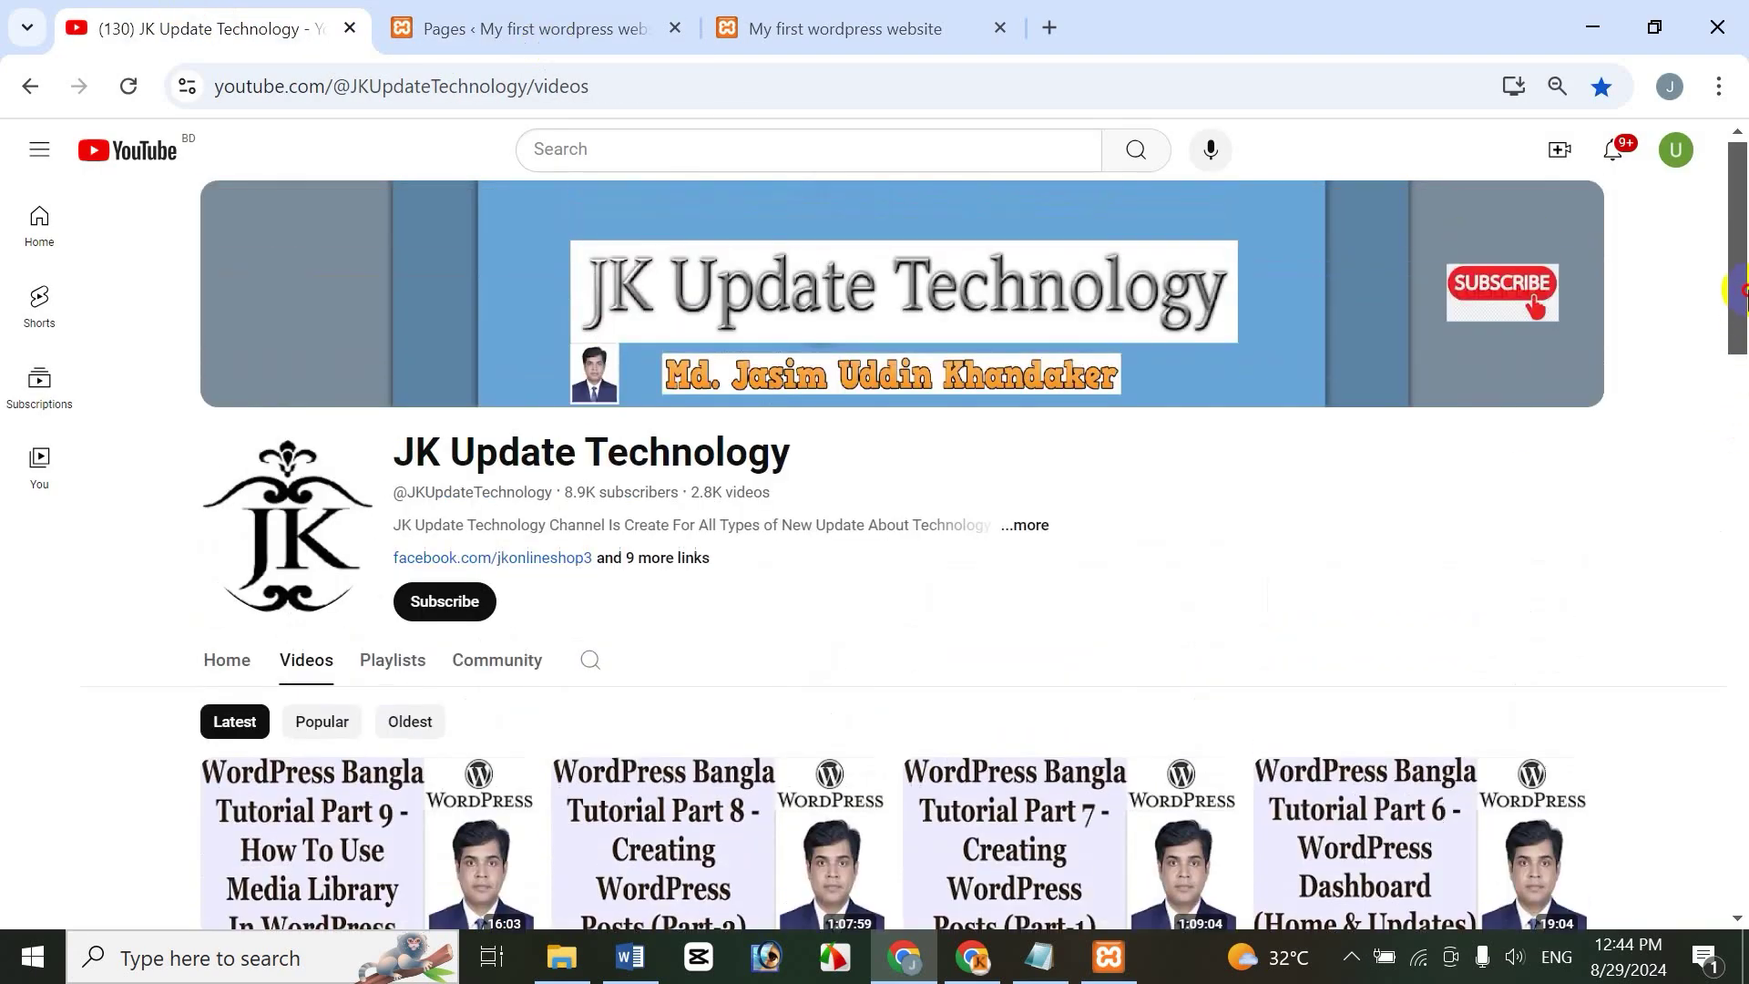
scroll(1287, 450, "down", 2)
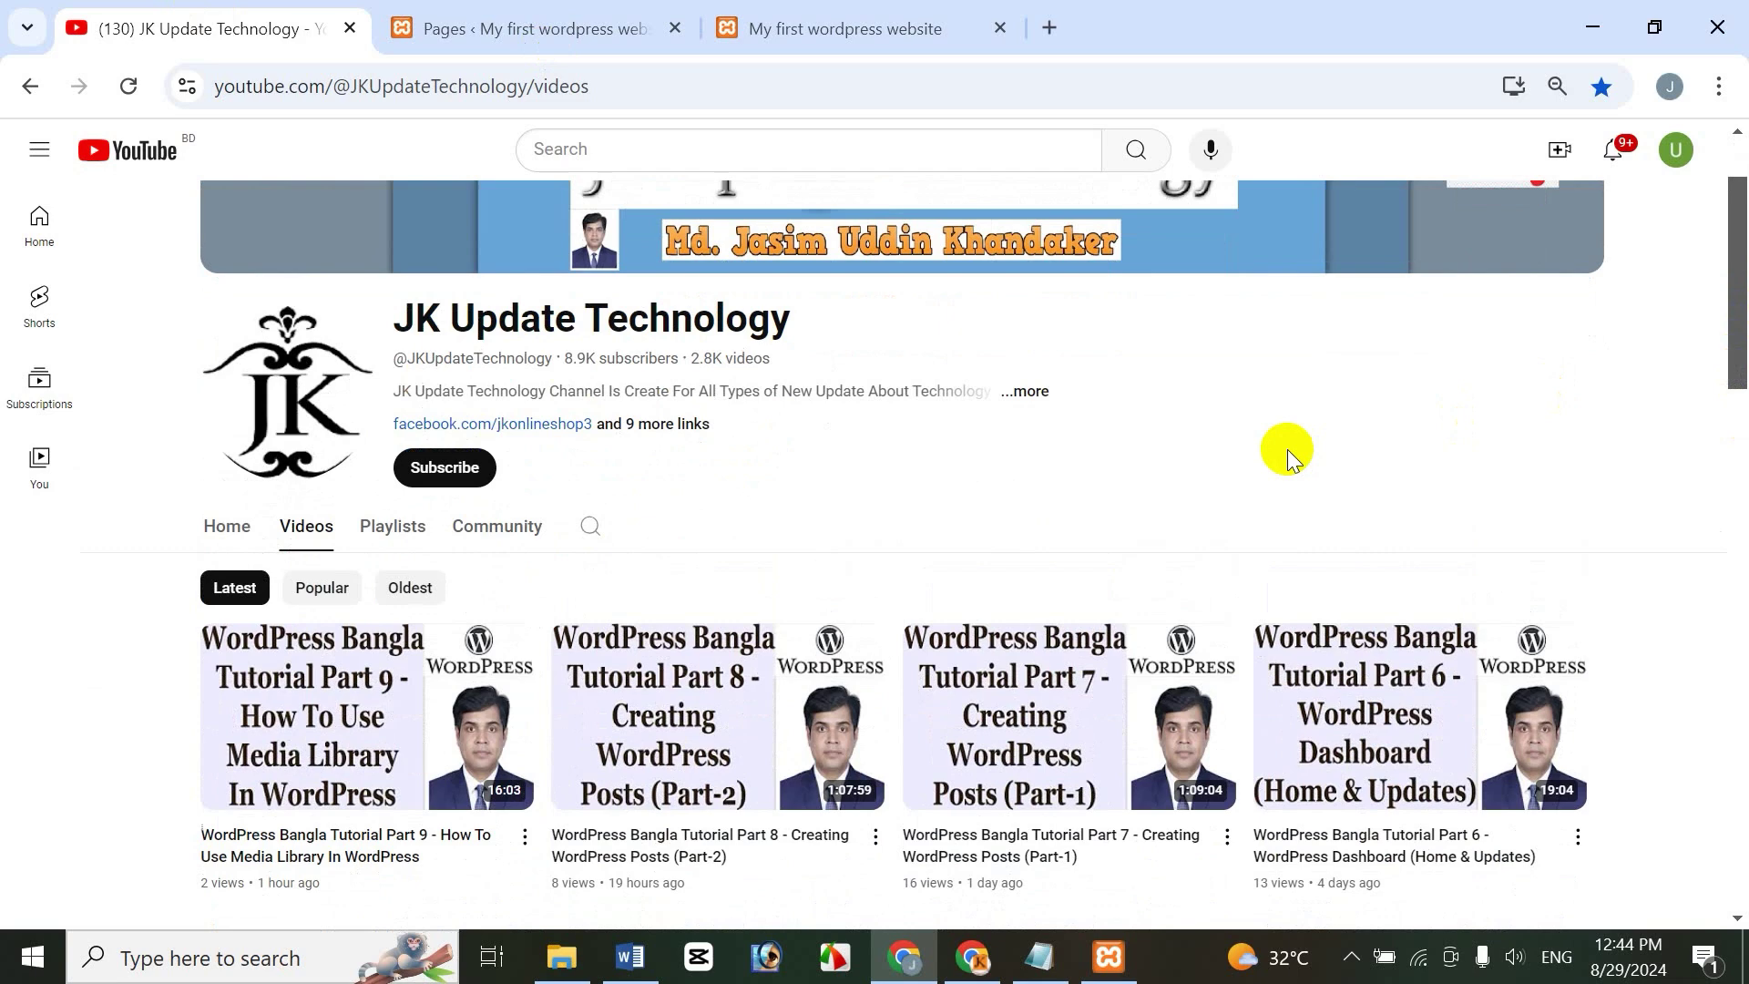